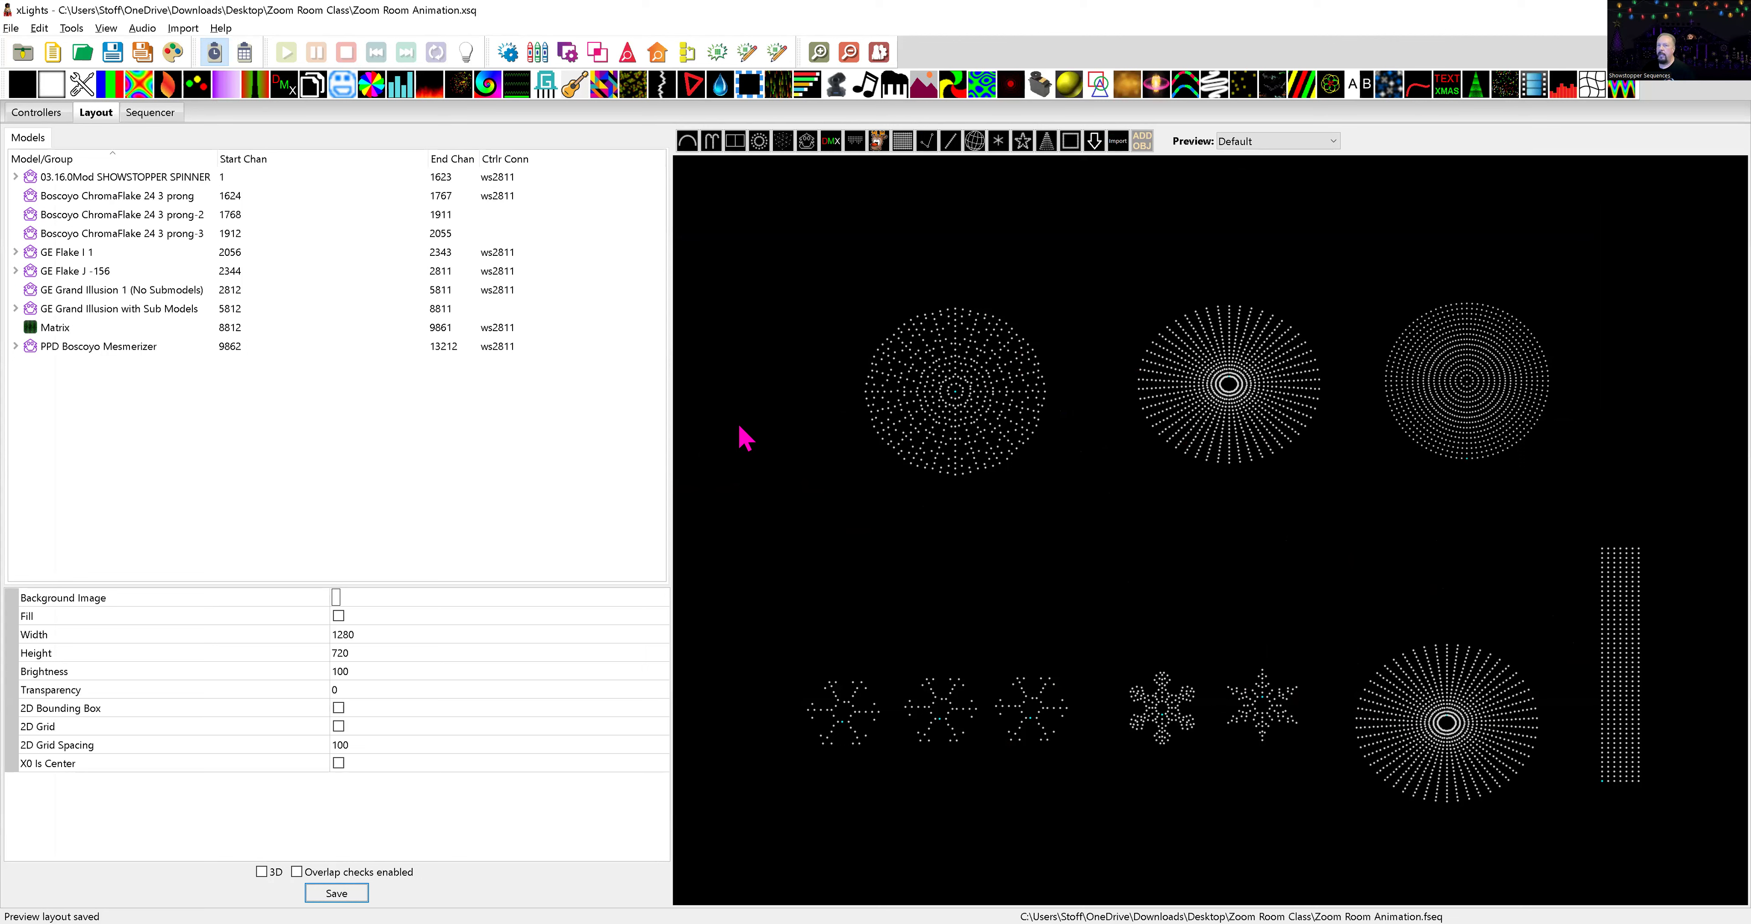
- Permanently change the show directory to the Traditional Layout folder
click(37, 112)
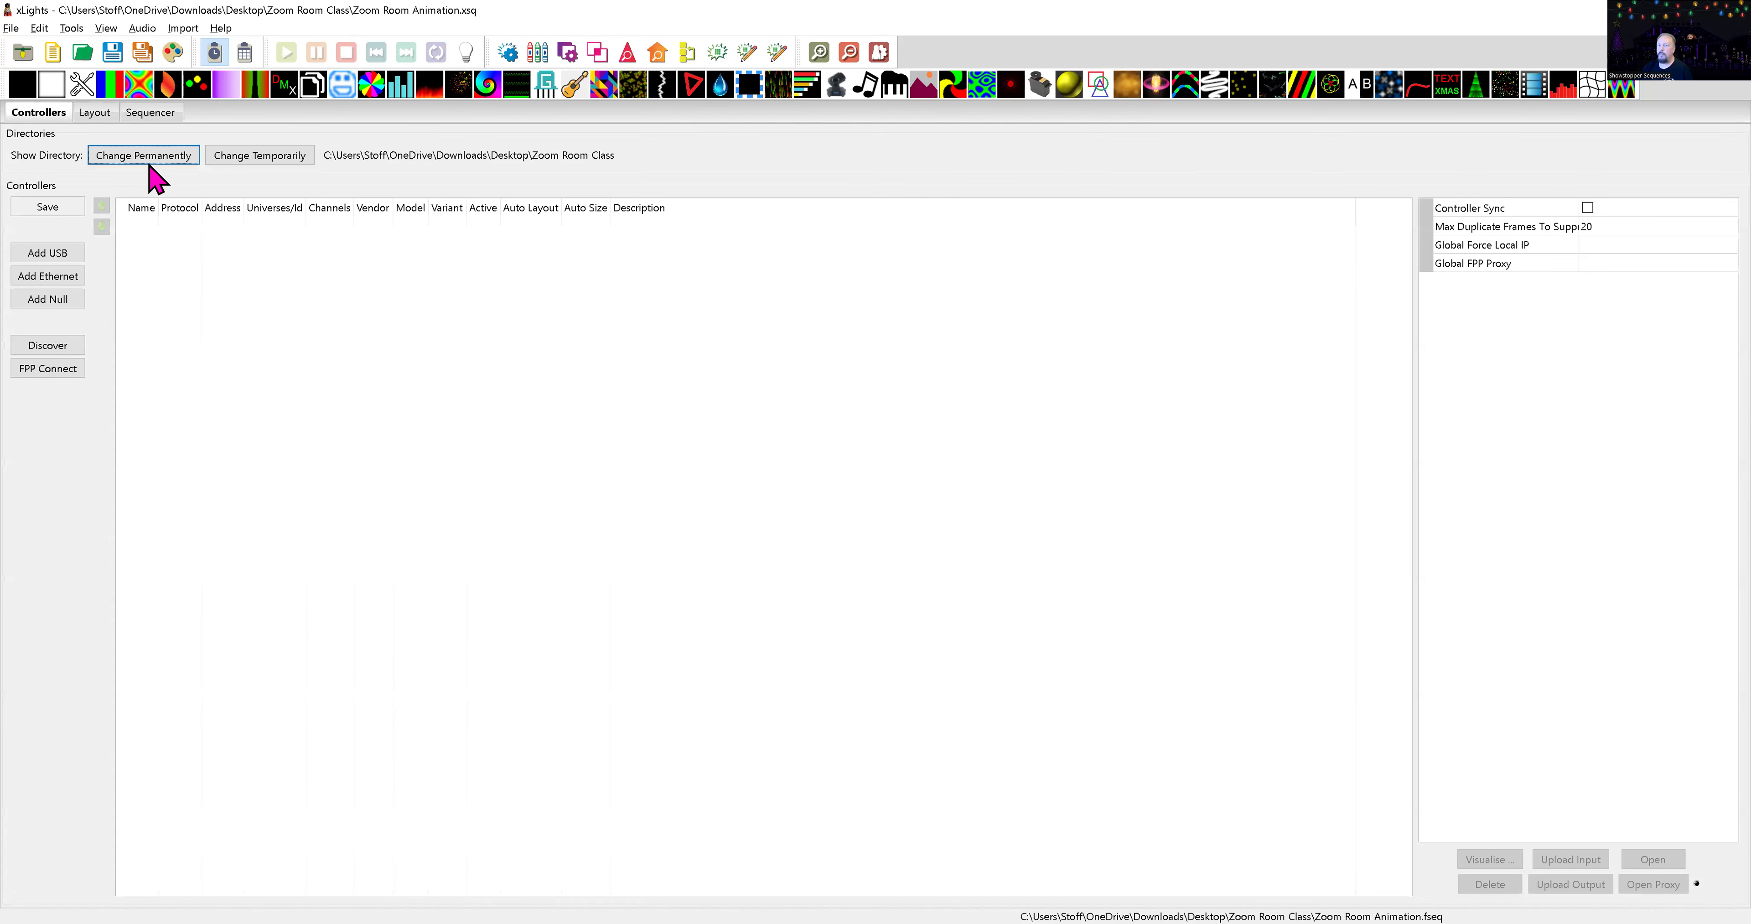
click(158, 155)
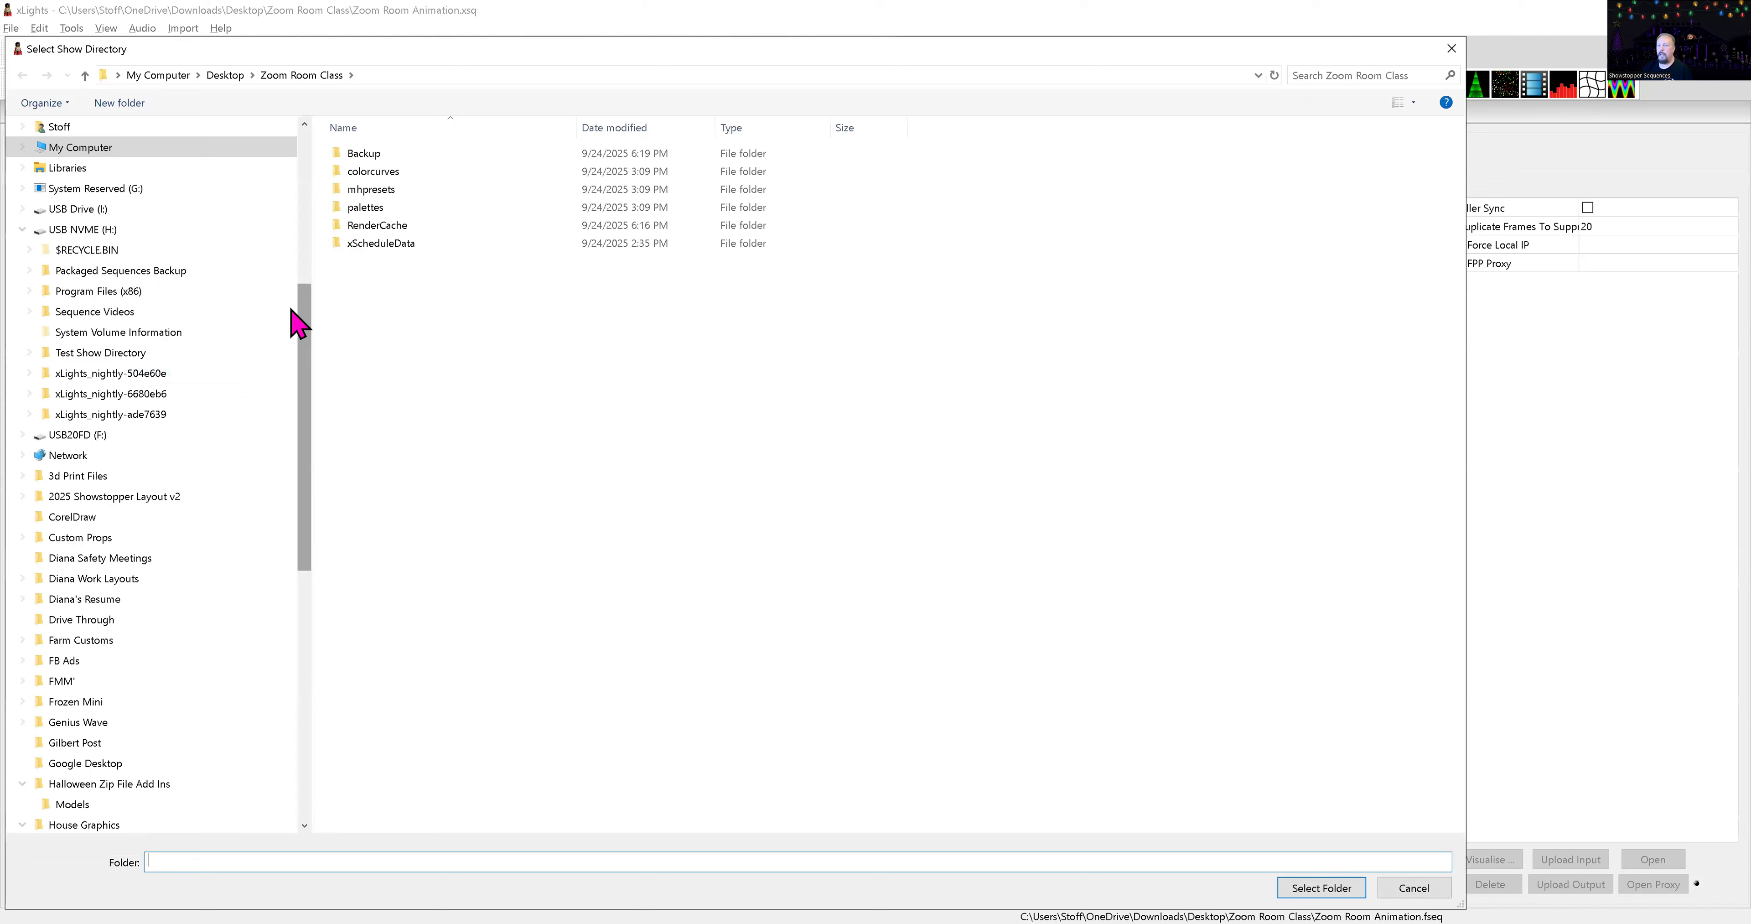
scroll(102, 204, up, 6)
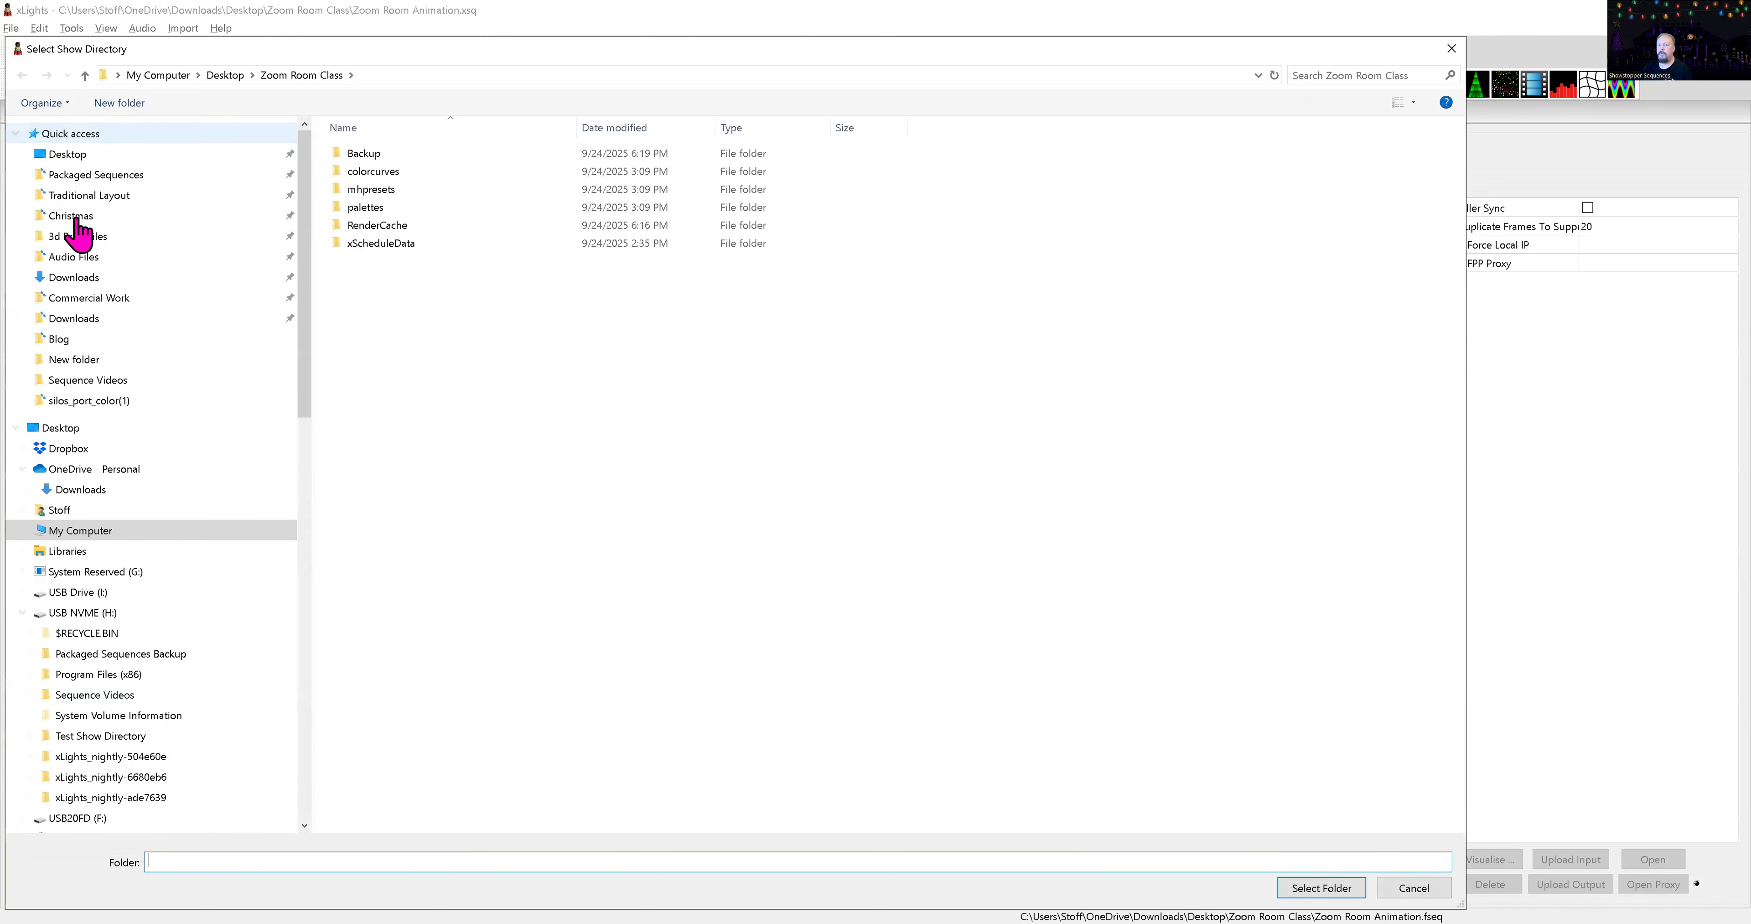
click(115, 195)
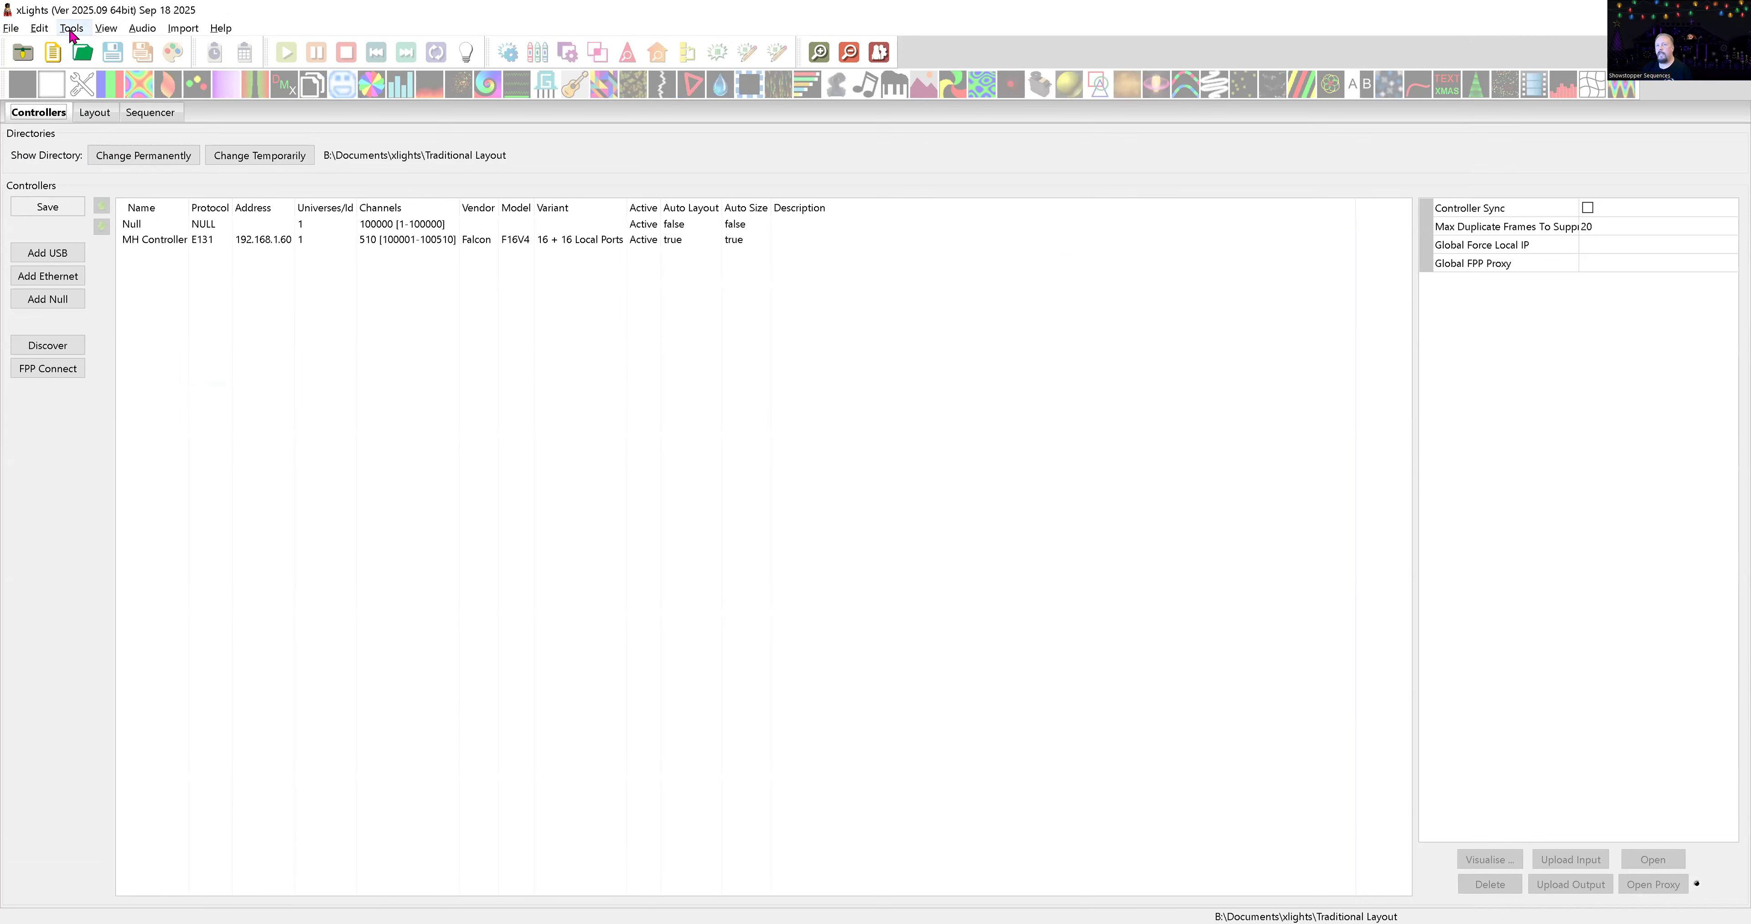
- Export the layout's models to a spreadsheet on the Desktop named Export Models 5.xlsx
click(72, 29)
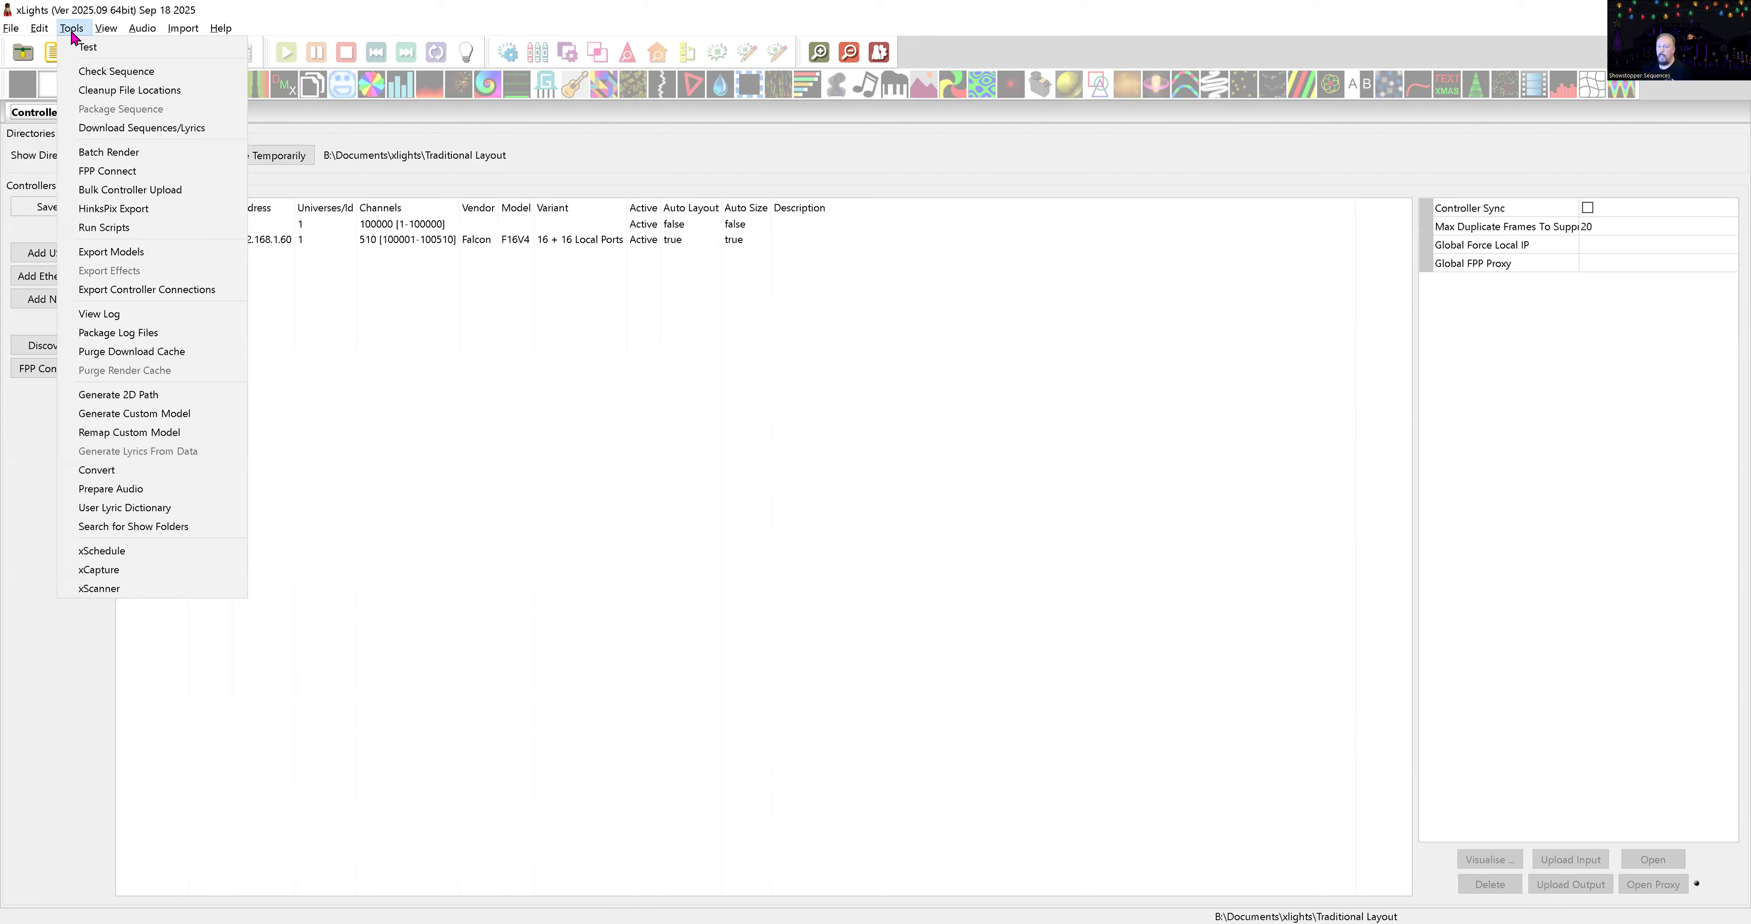
click(147, 255)
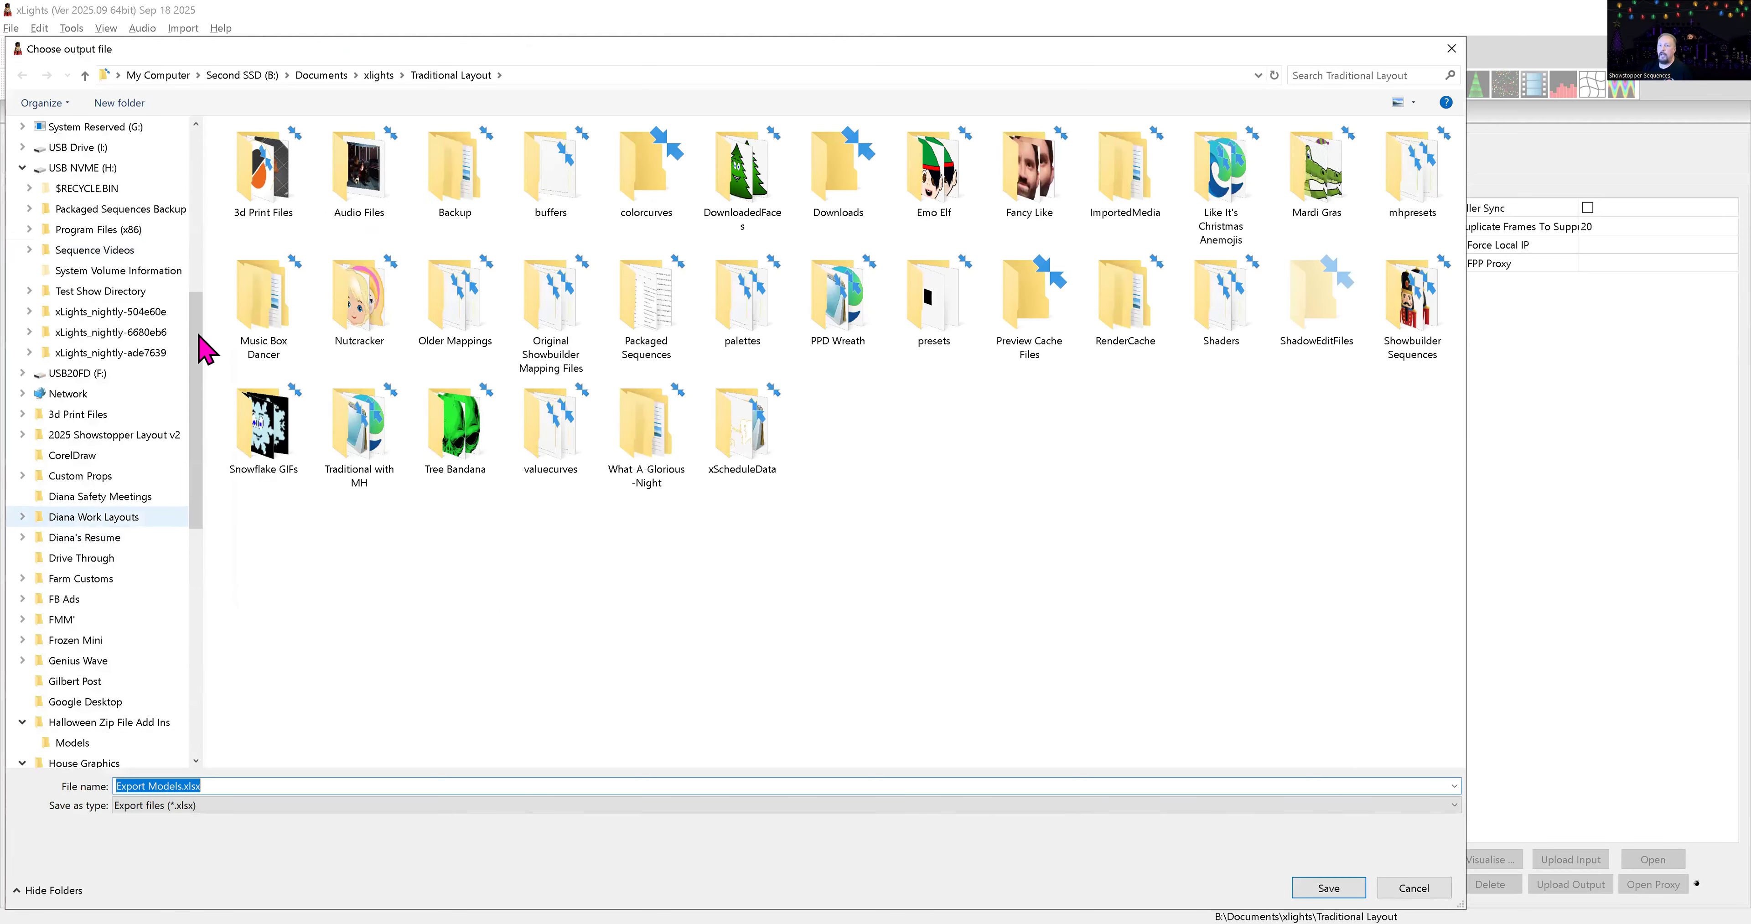
scroll(166, 194, up, 6)
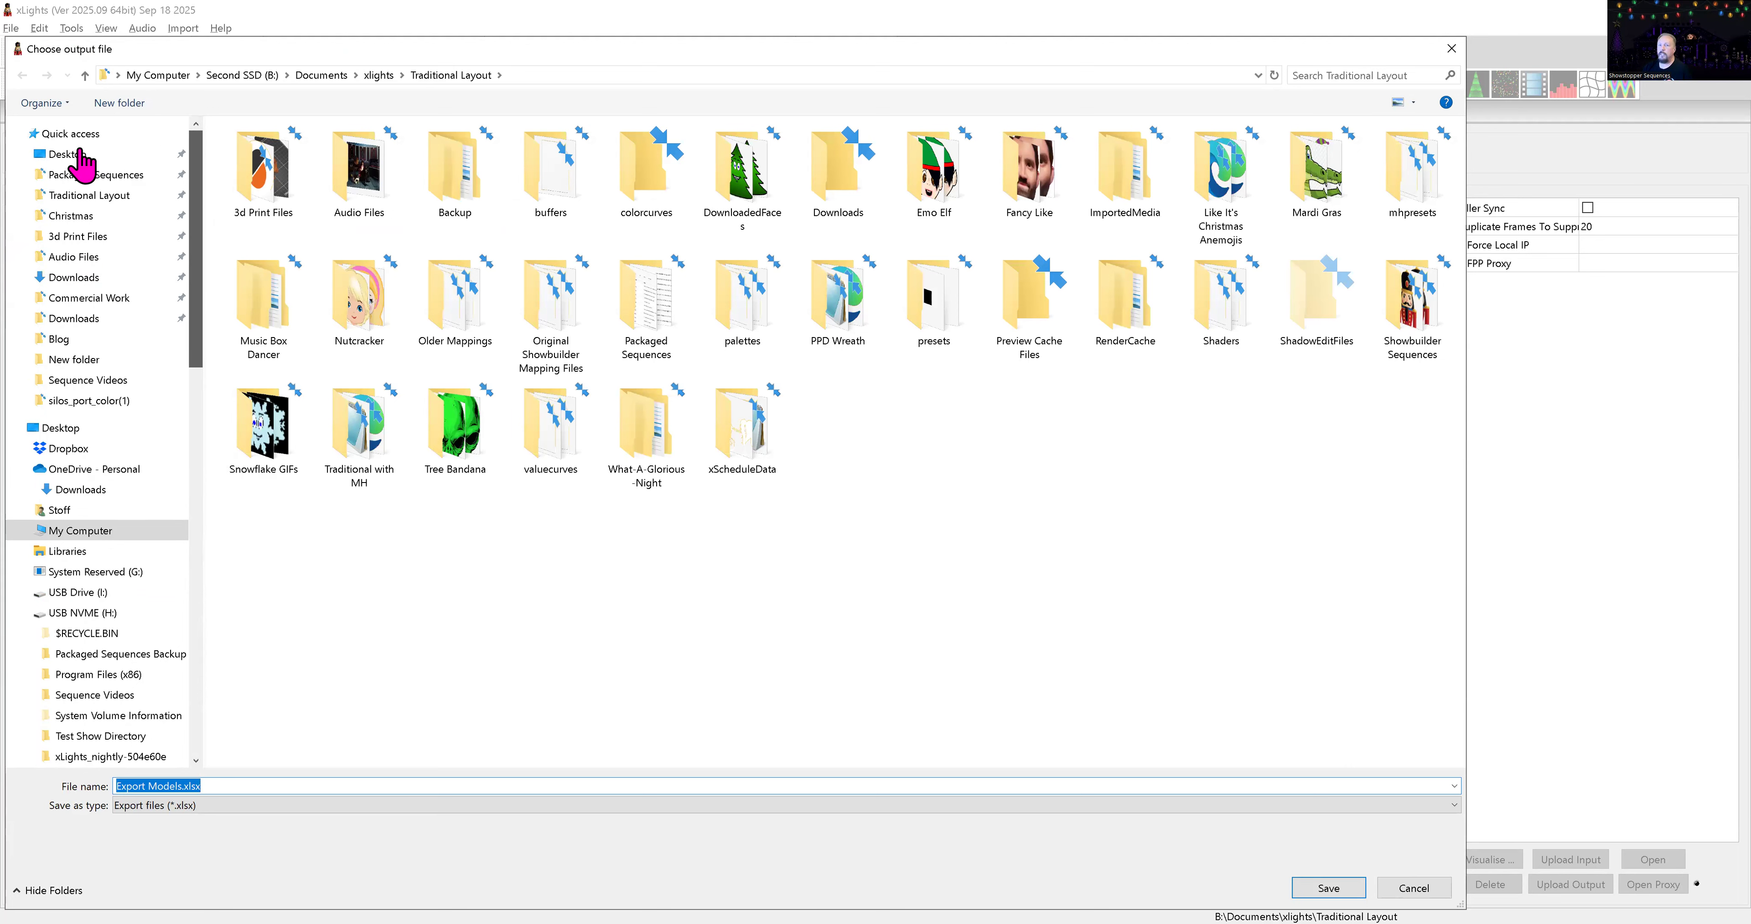
click(79, 153)
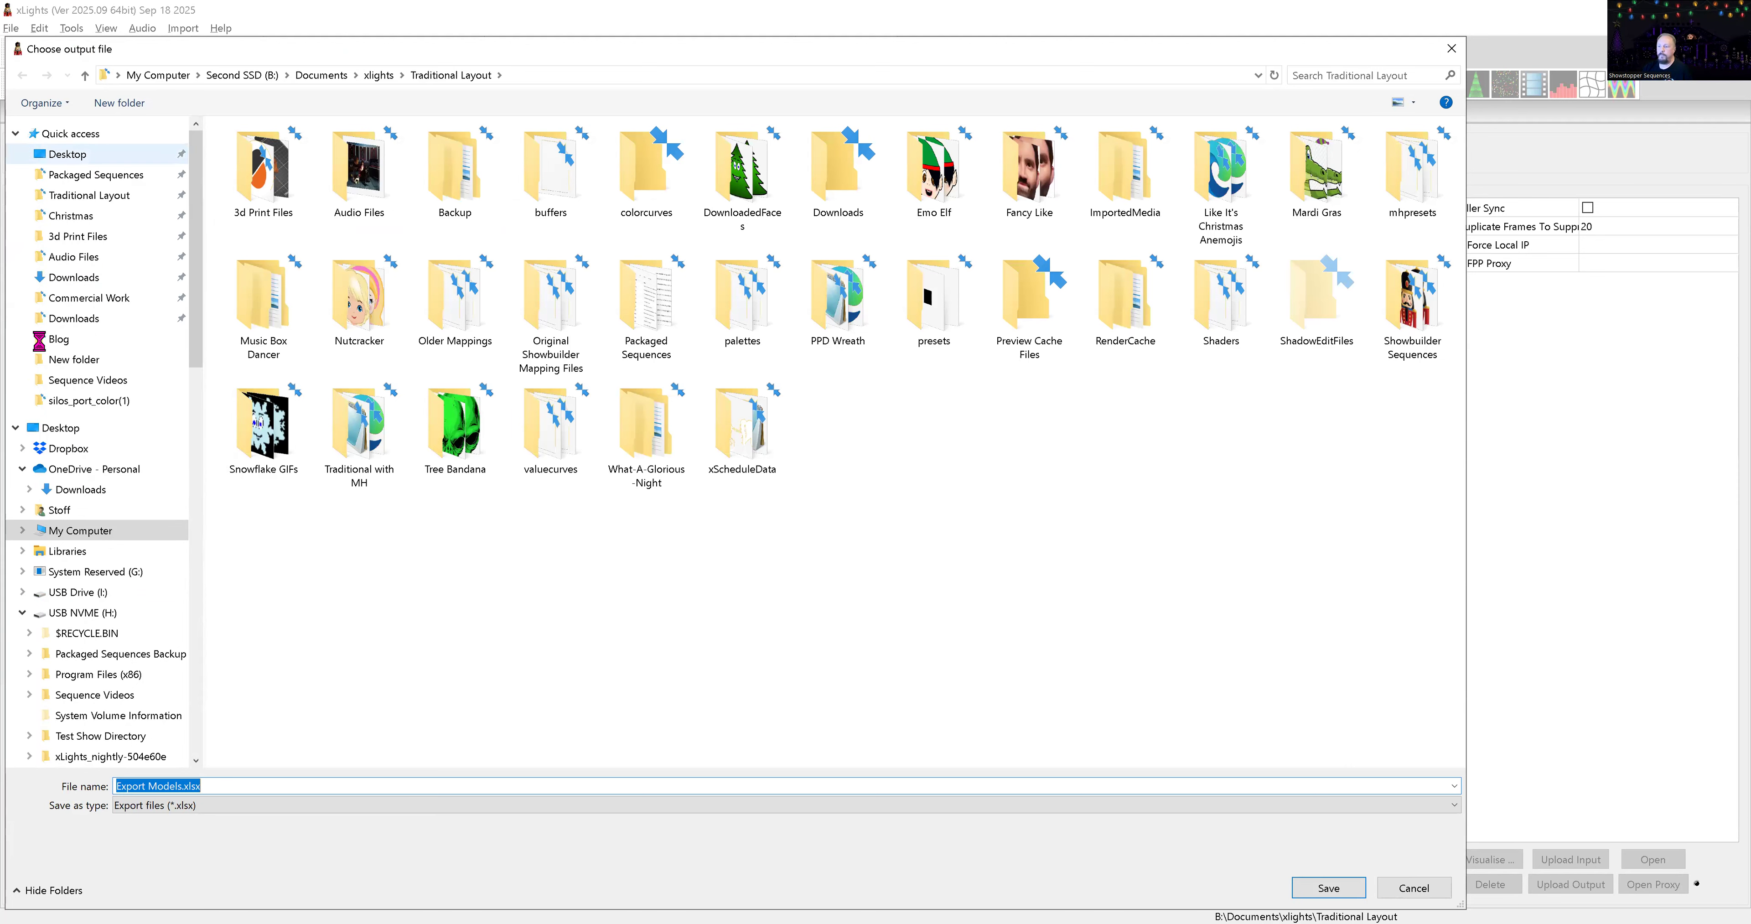
click(188, 786)
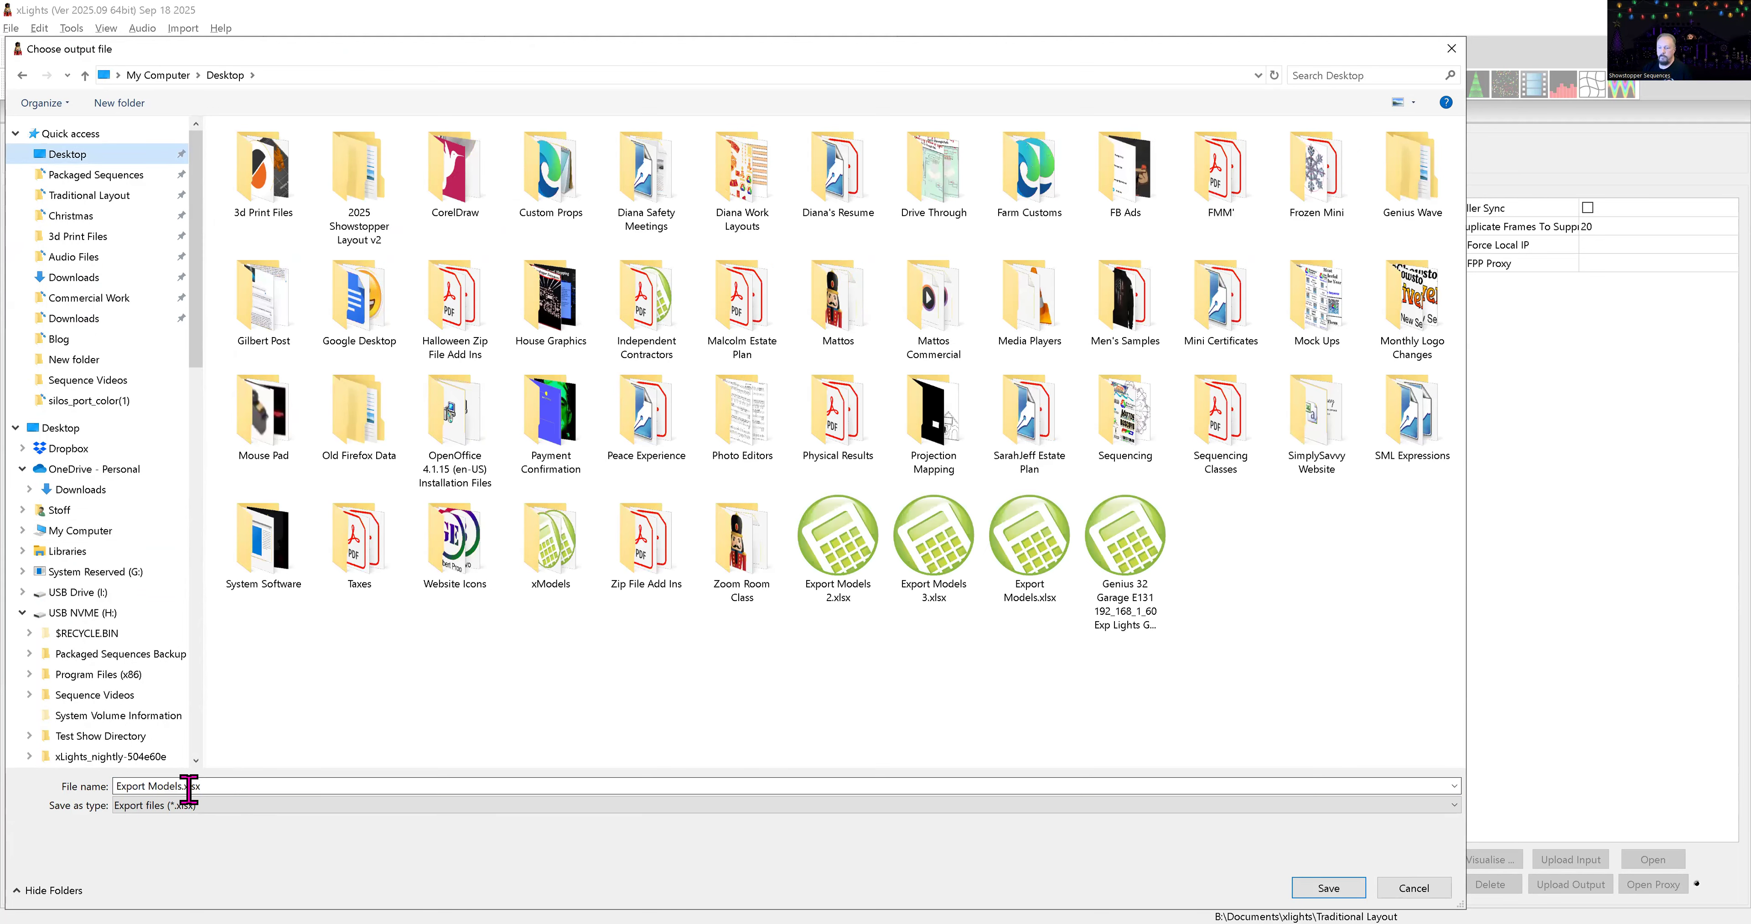
triple_click(182, 785)
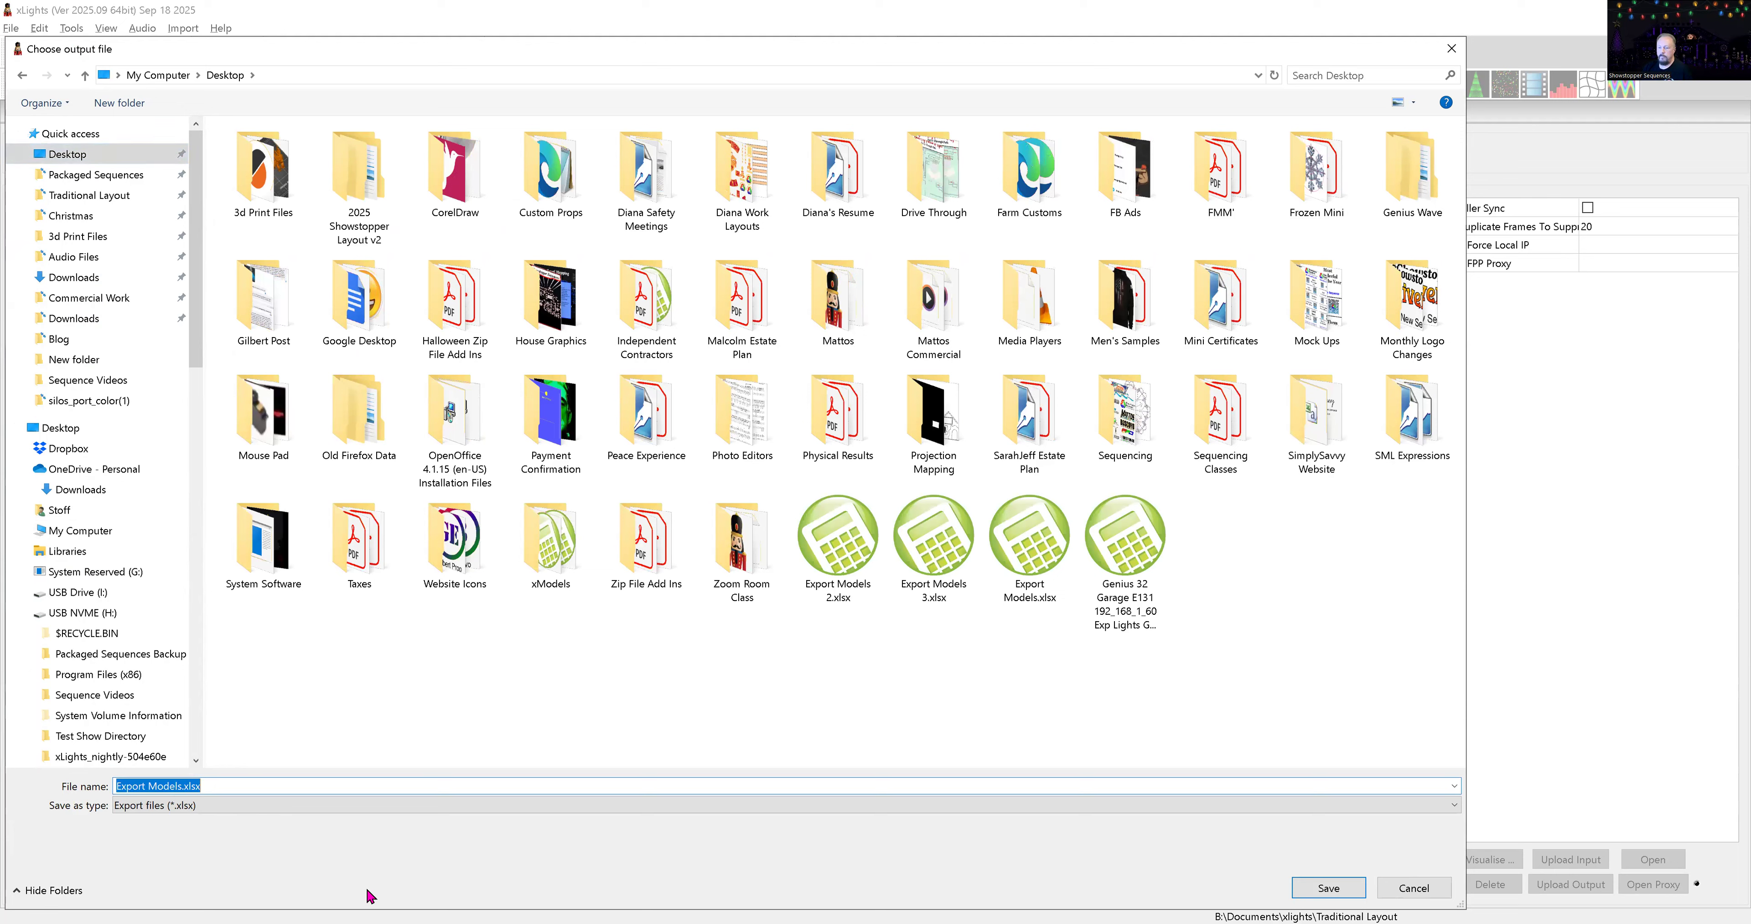
key(Left)
key(Left)
key(Left)
key(Left)
key(Left)
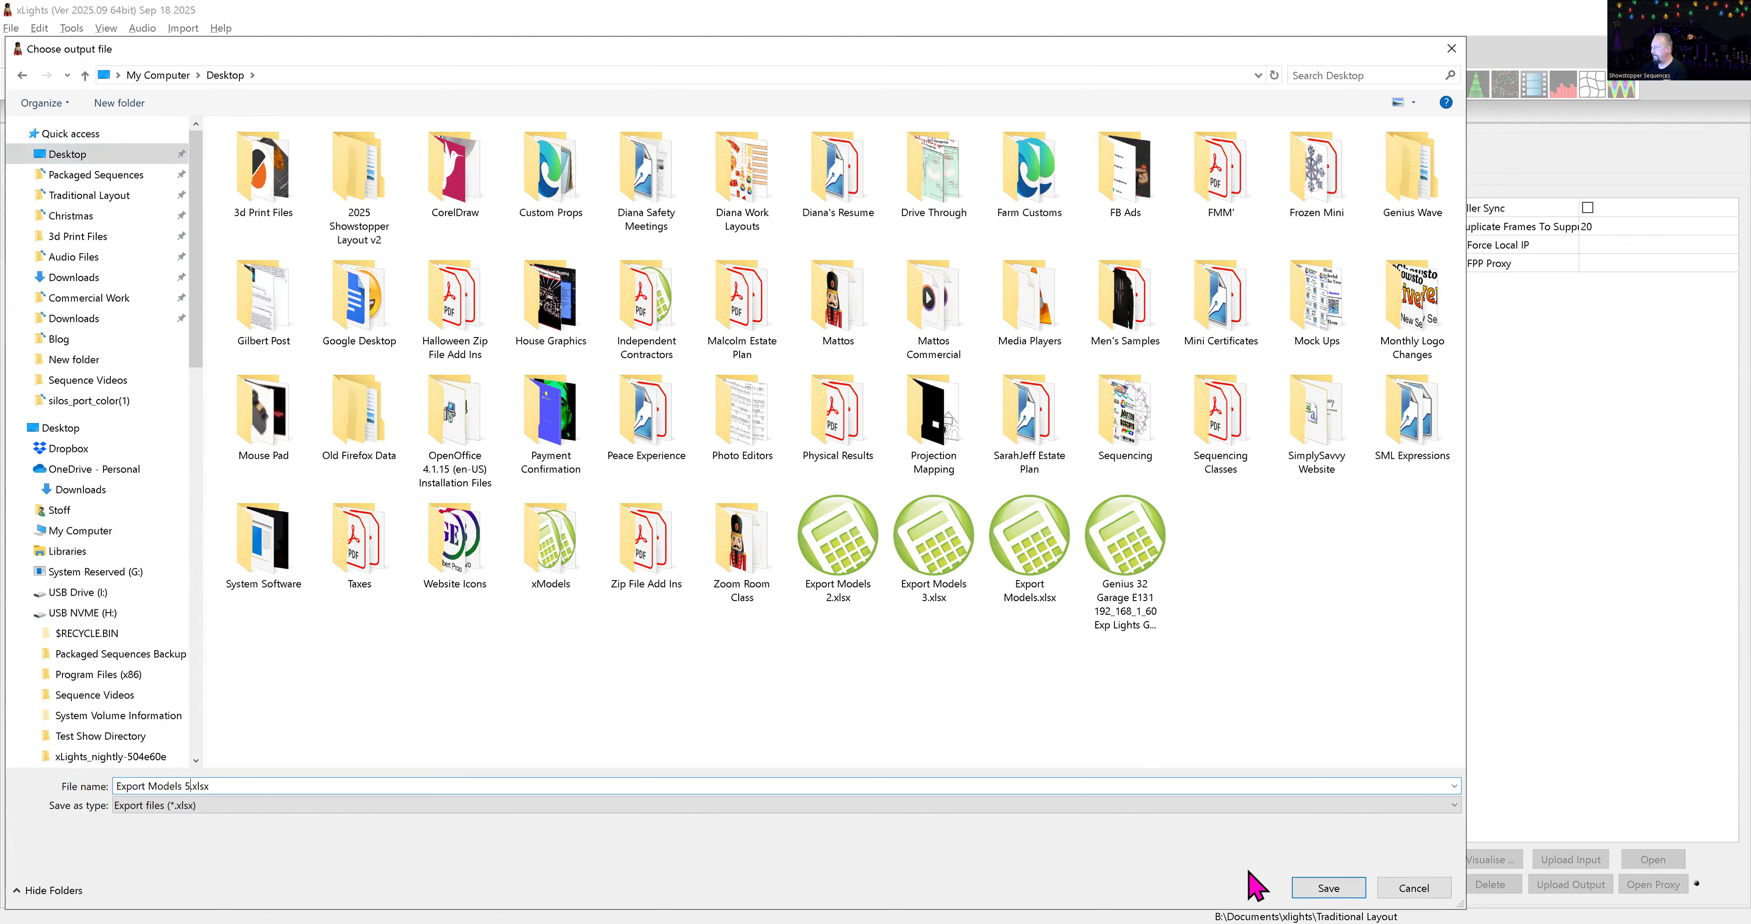
click(1329, 883)
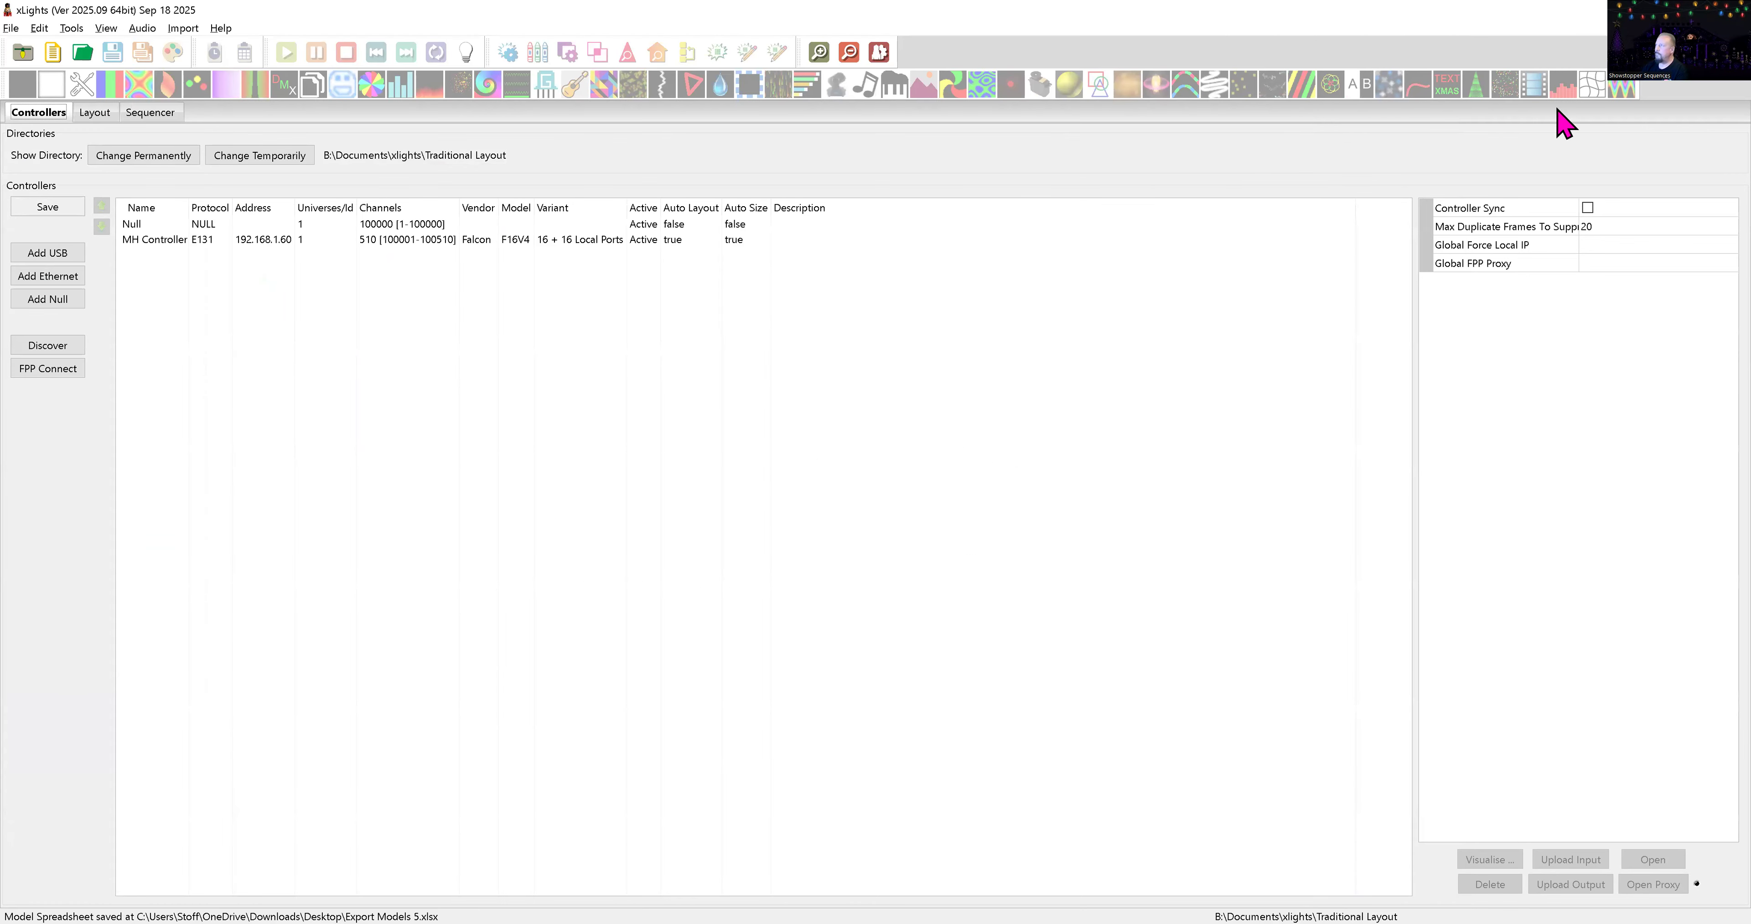
- Switch to the desktop and open the Export Models 5.xlsx file with Quattro Pro X5
click(1654, 10)
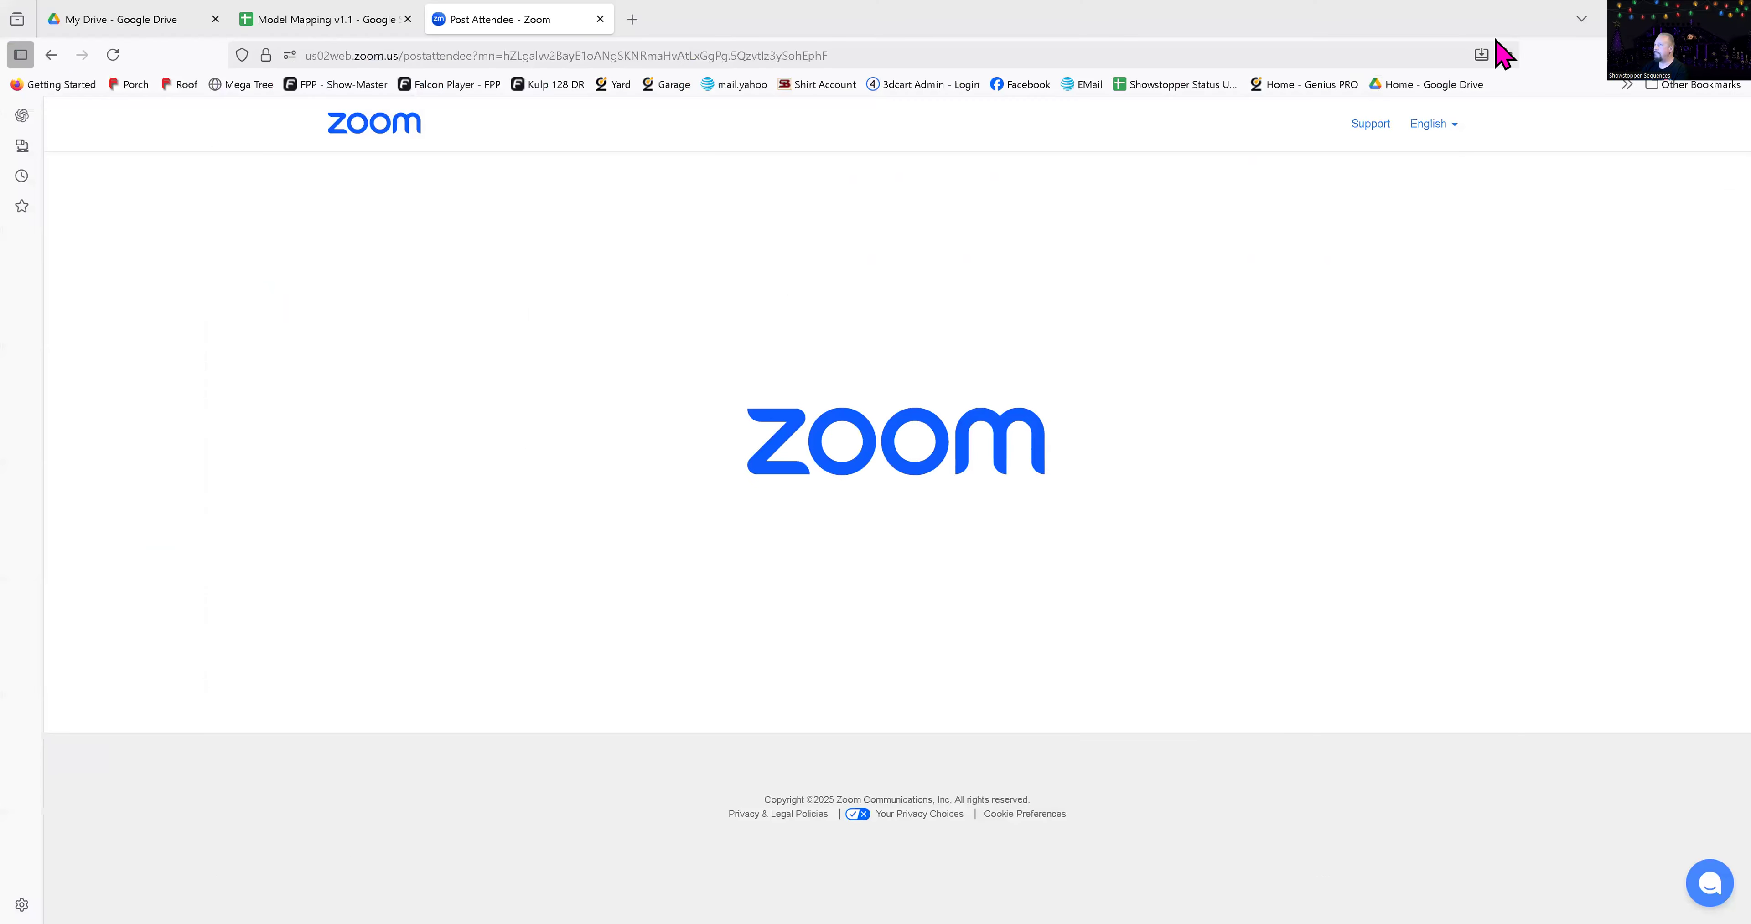
key(super+d)
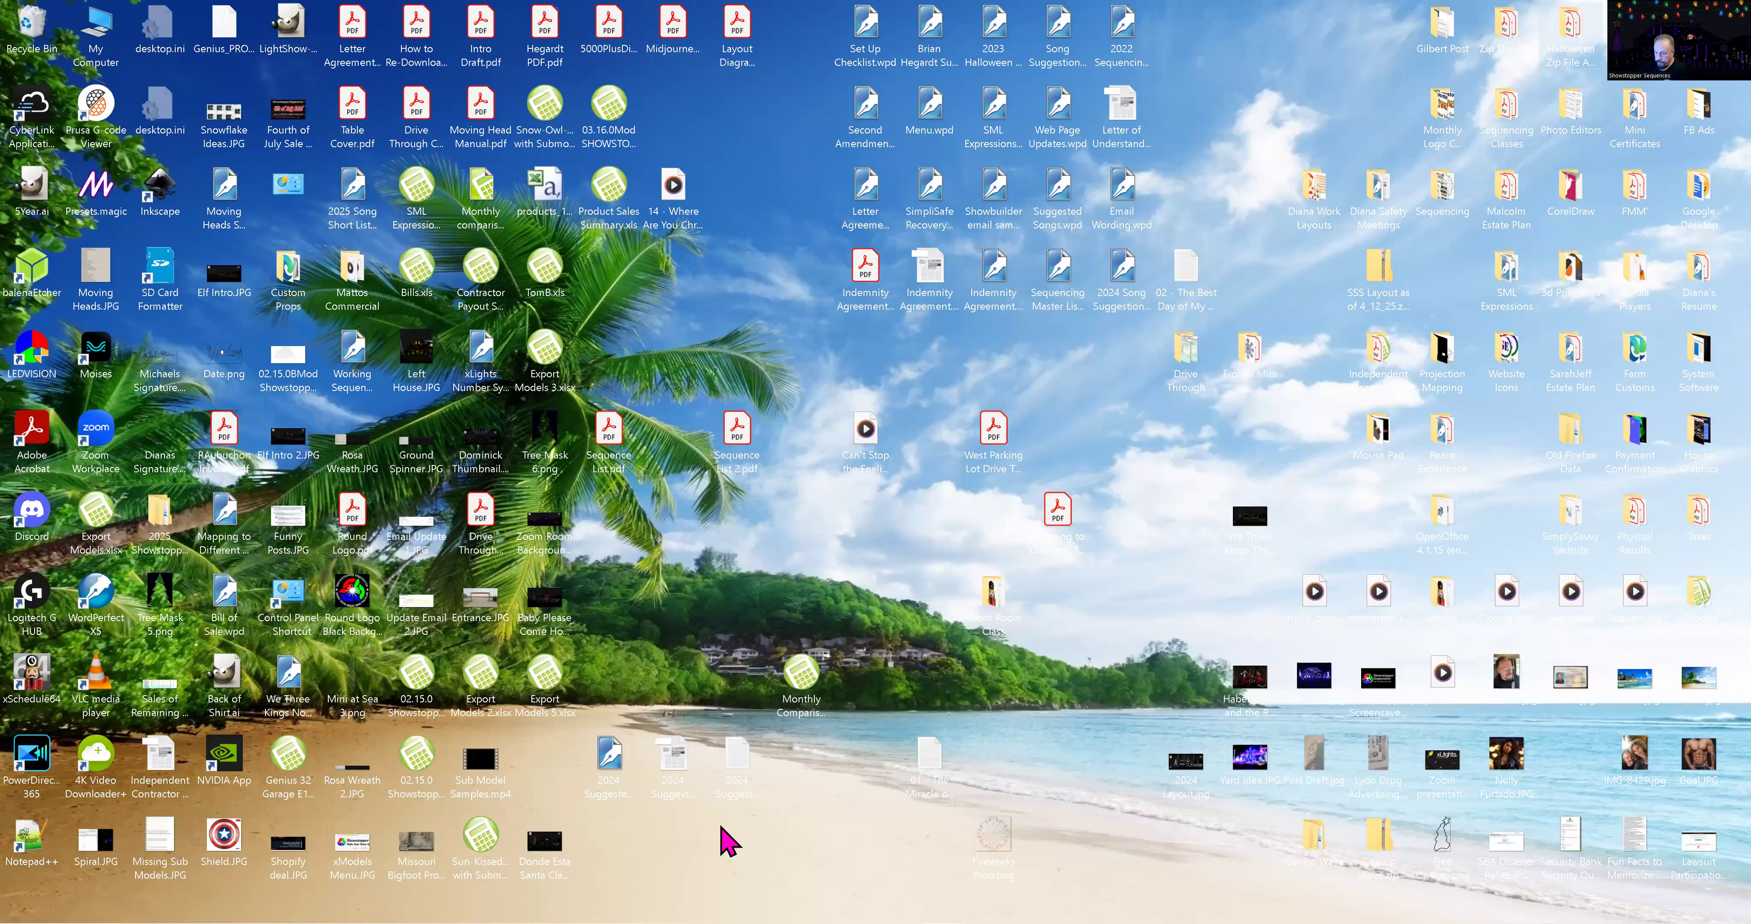
click(547, 683)
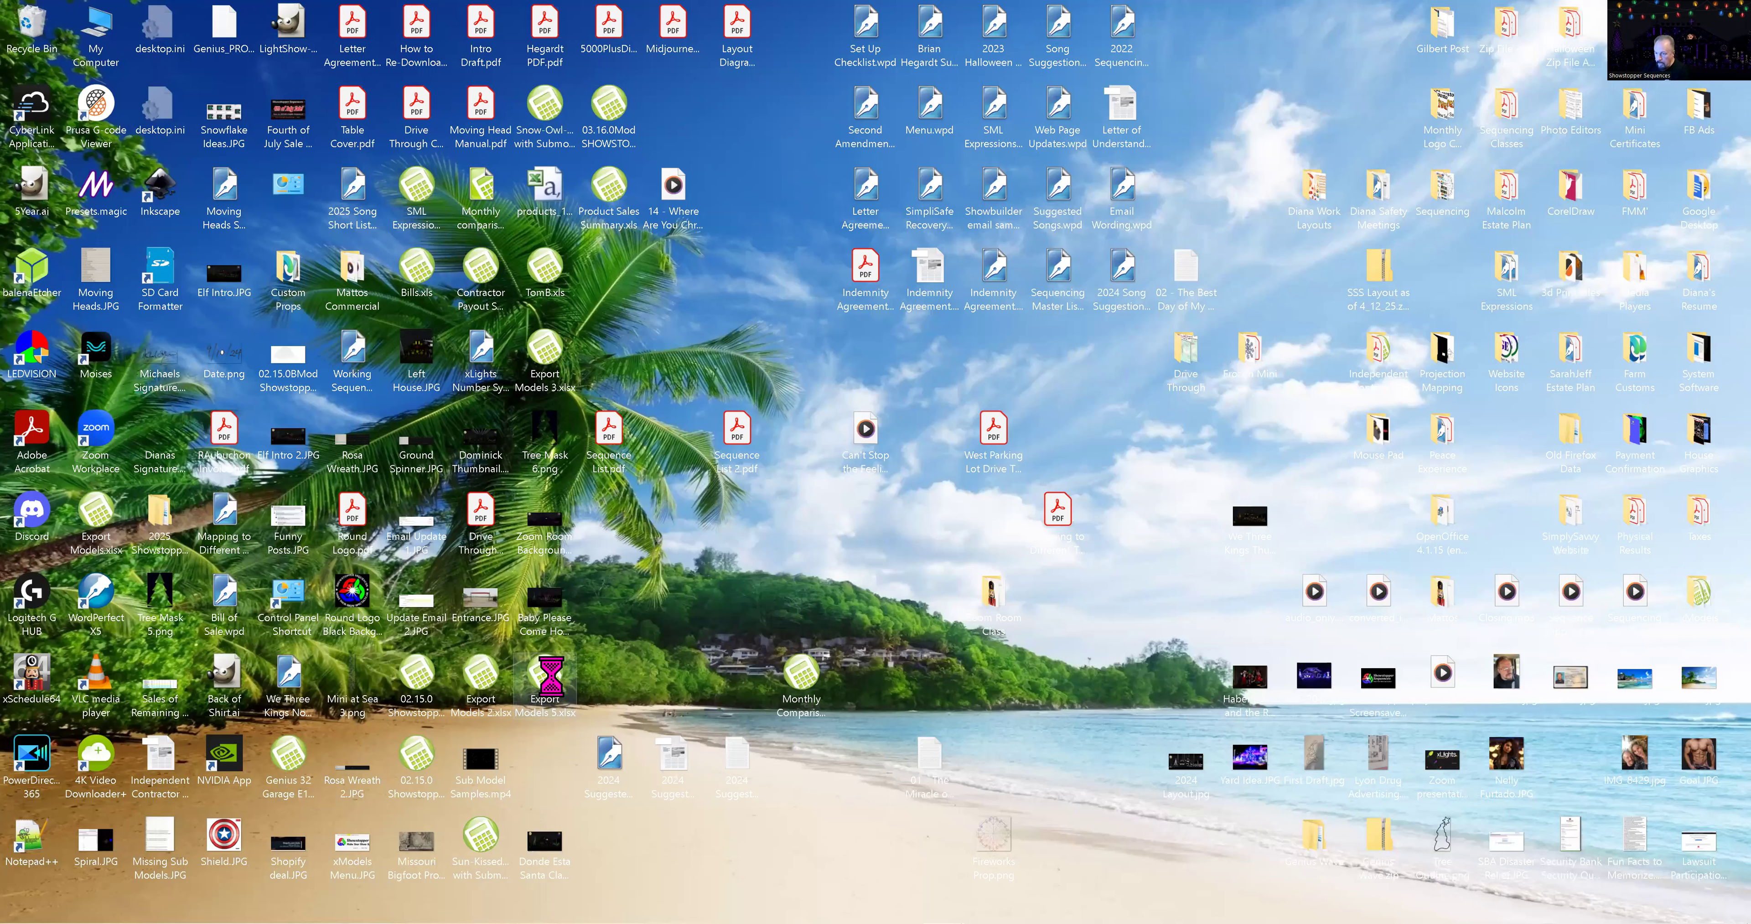
right_click(553, 682)
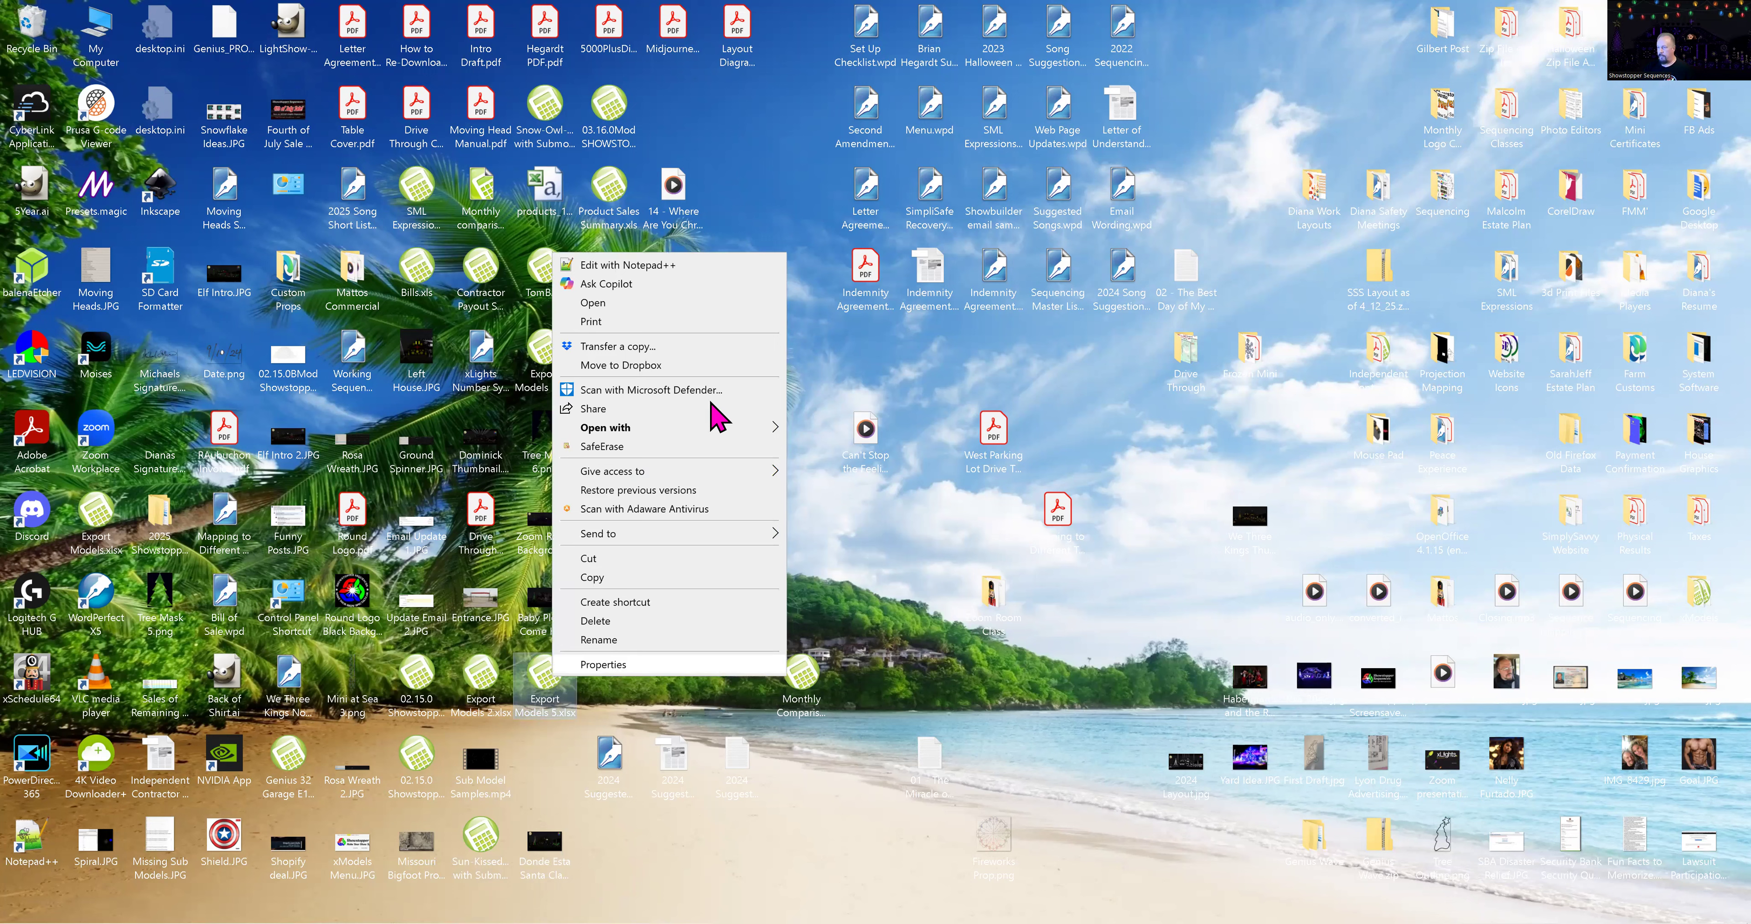
click(780, 424)
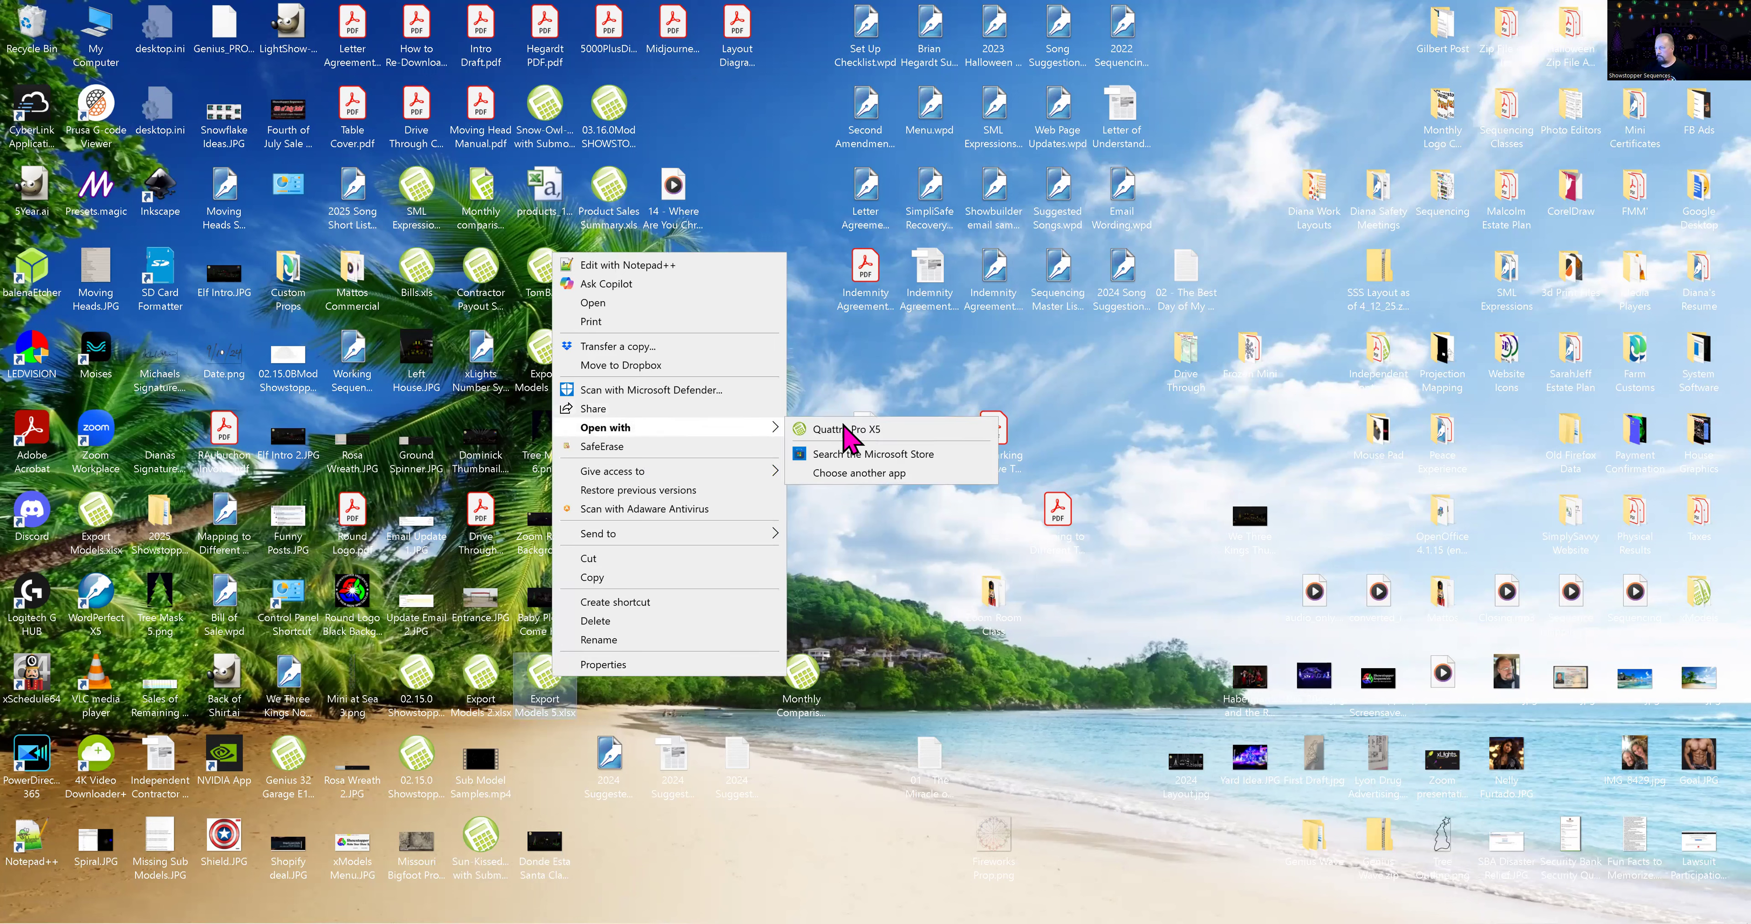
click(843, 425)
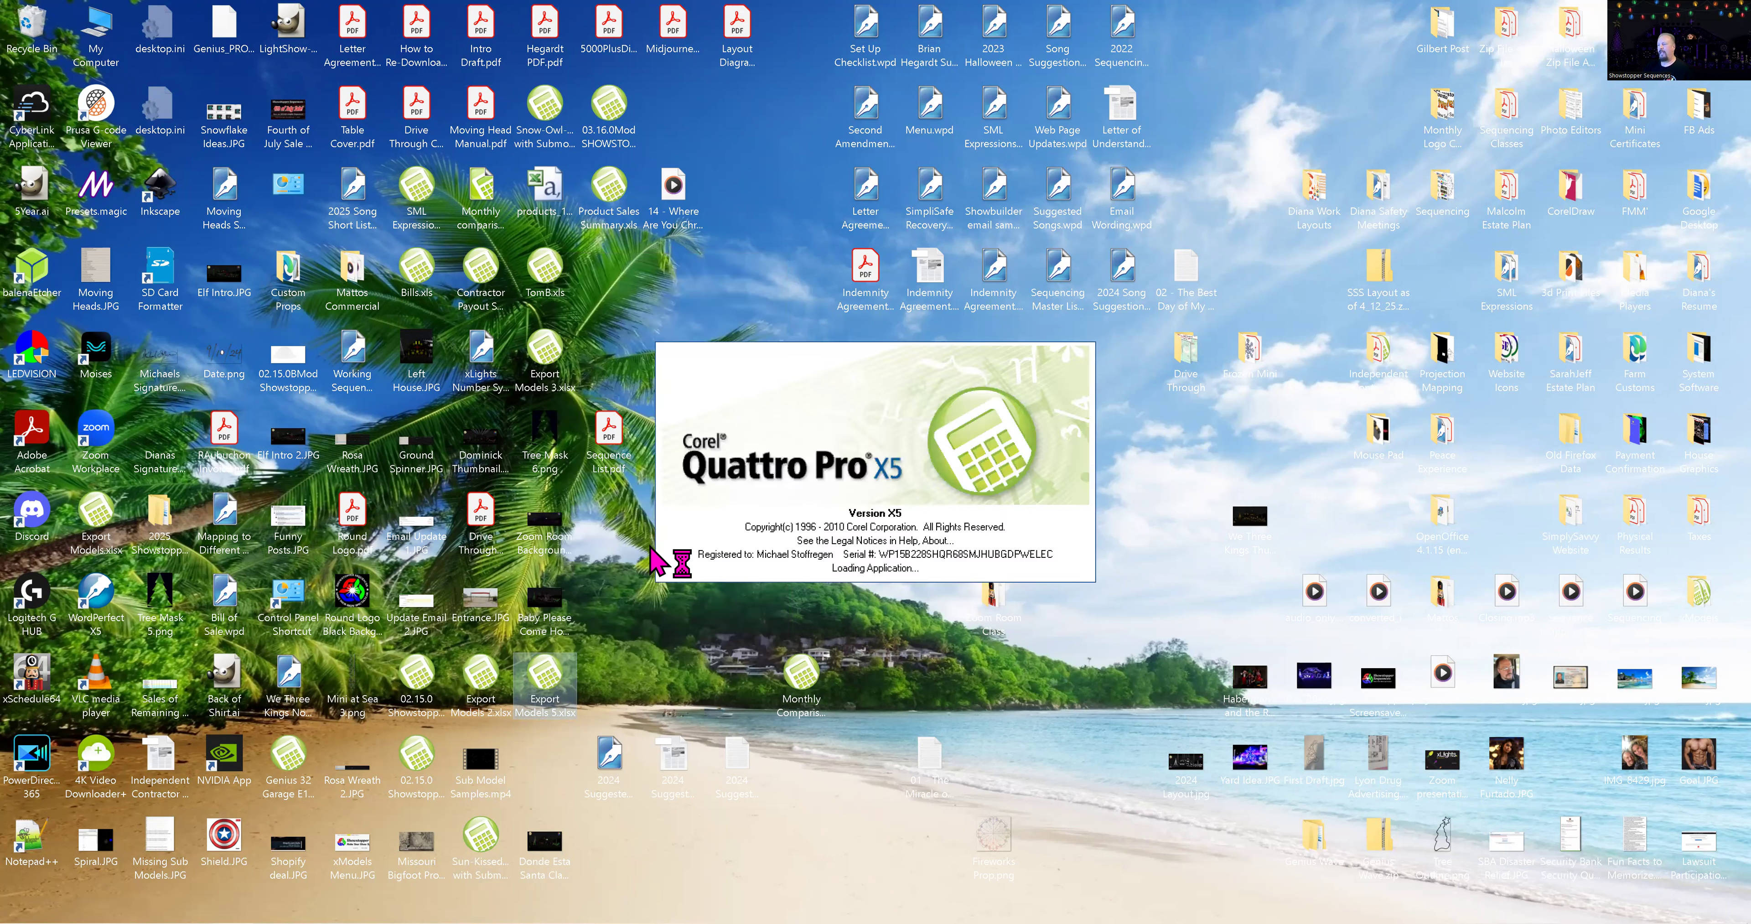
click(626, 587)
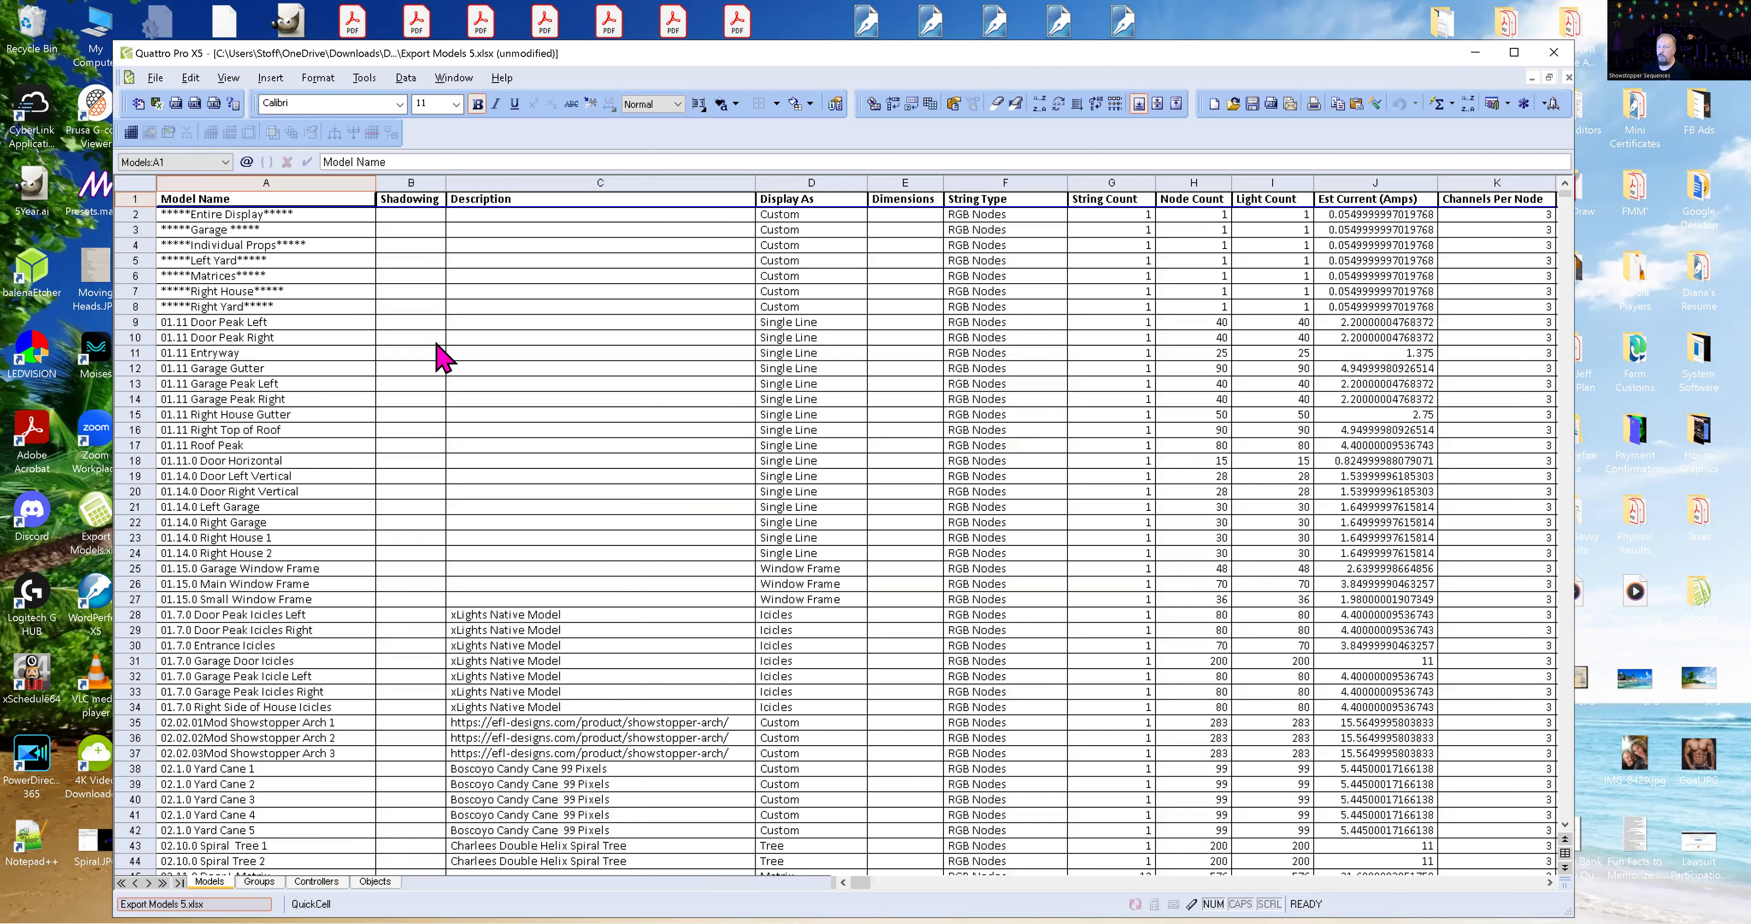
- Examine the model names, descriptions and display types down to the end of the Models sheet
scroll(452, 423, down, 1)
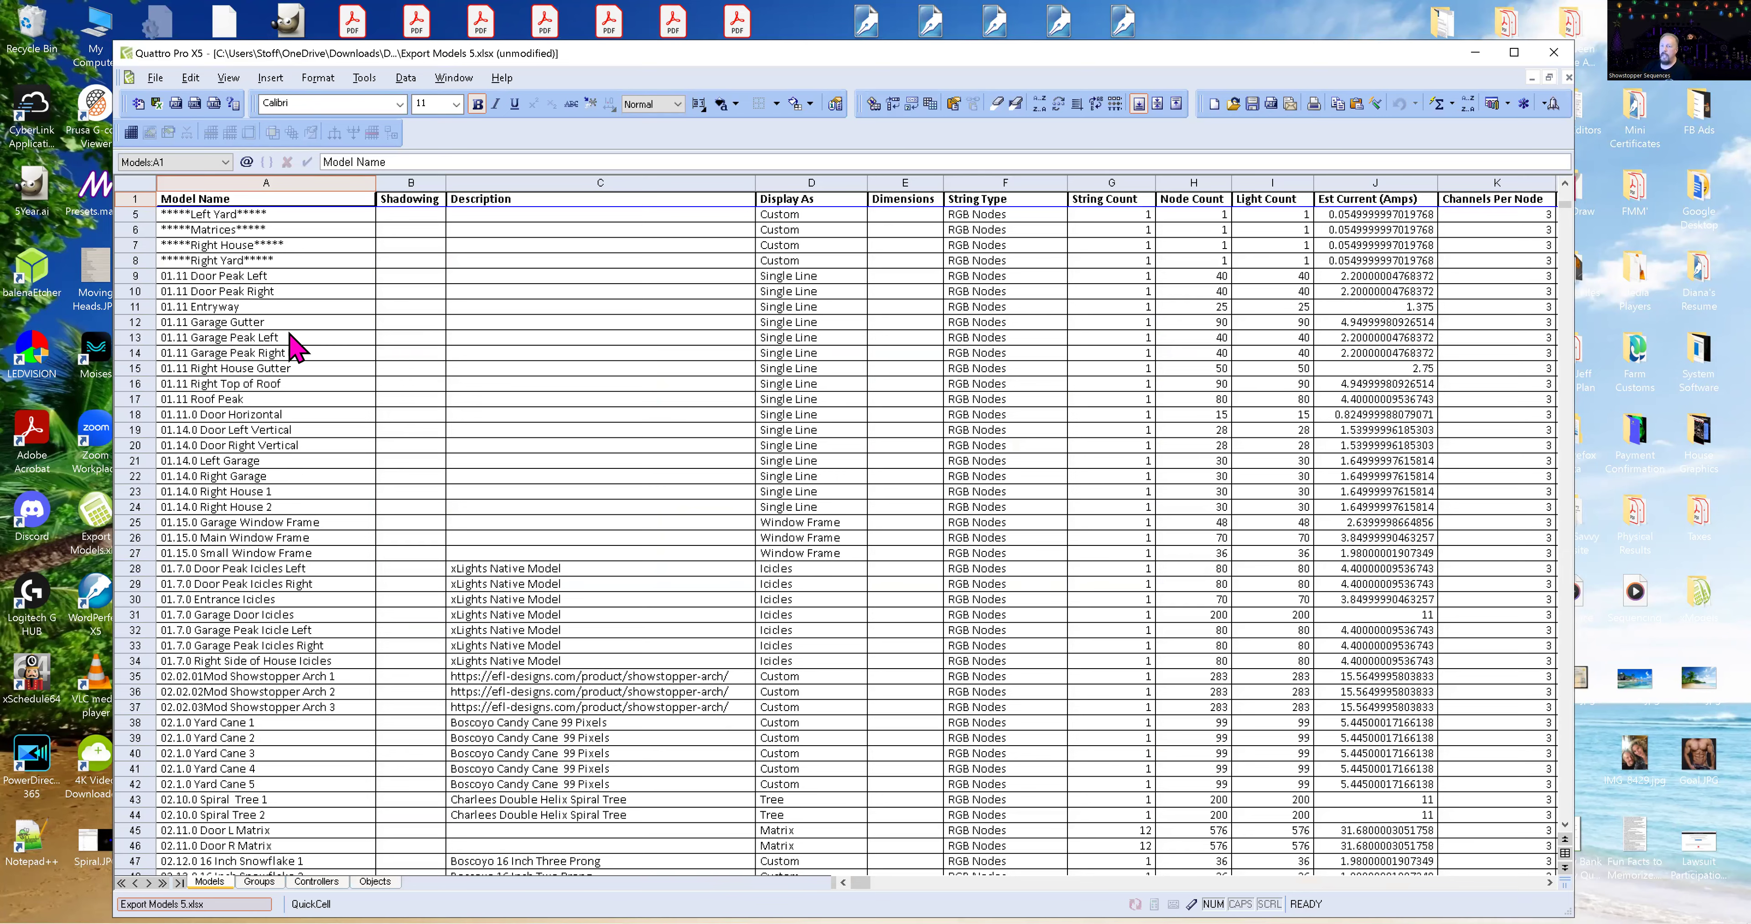
scroll(297, 348, down, 9)
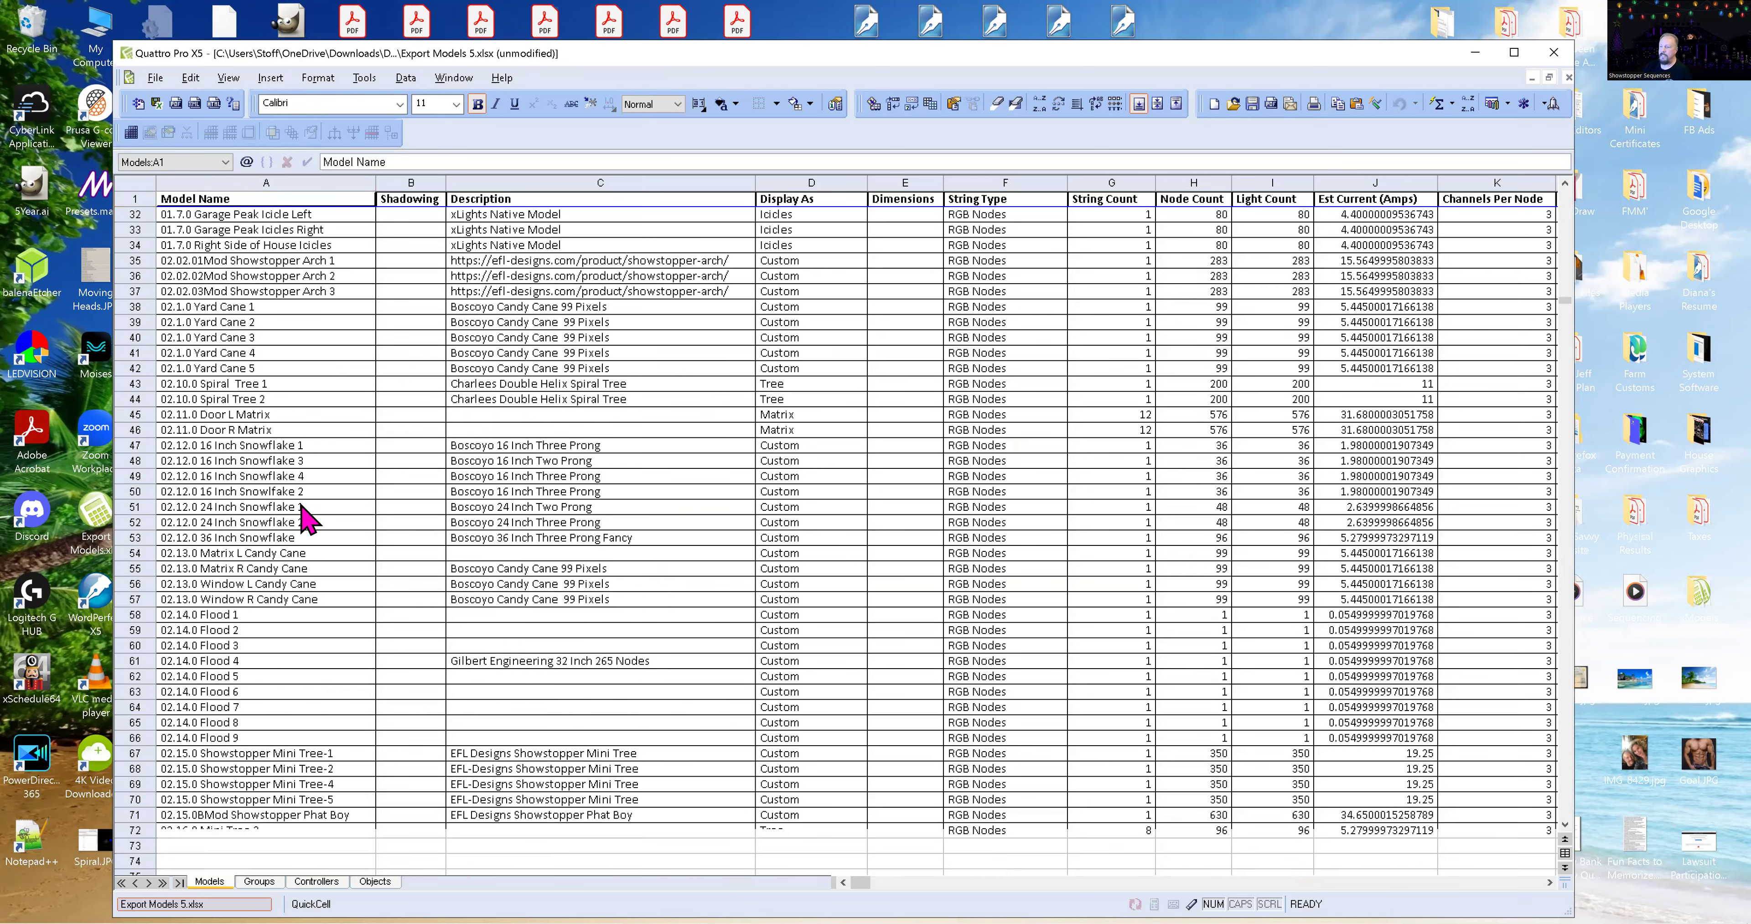
scroll(306, 530, down, 1)
scroll(305, 544, down, 1)
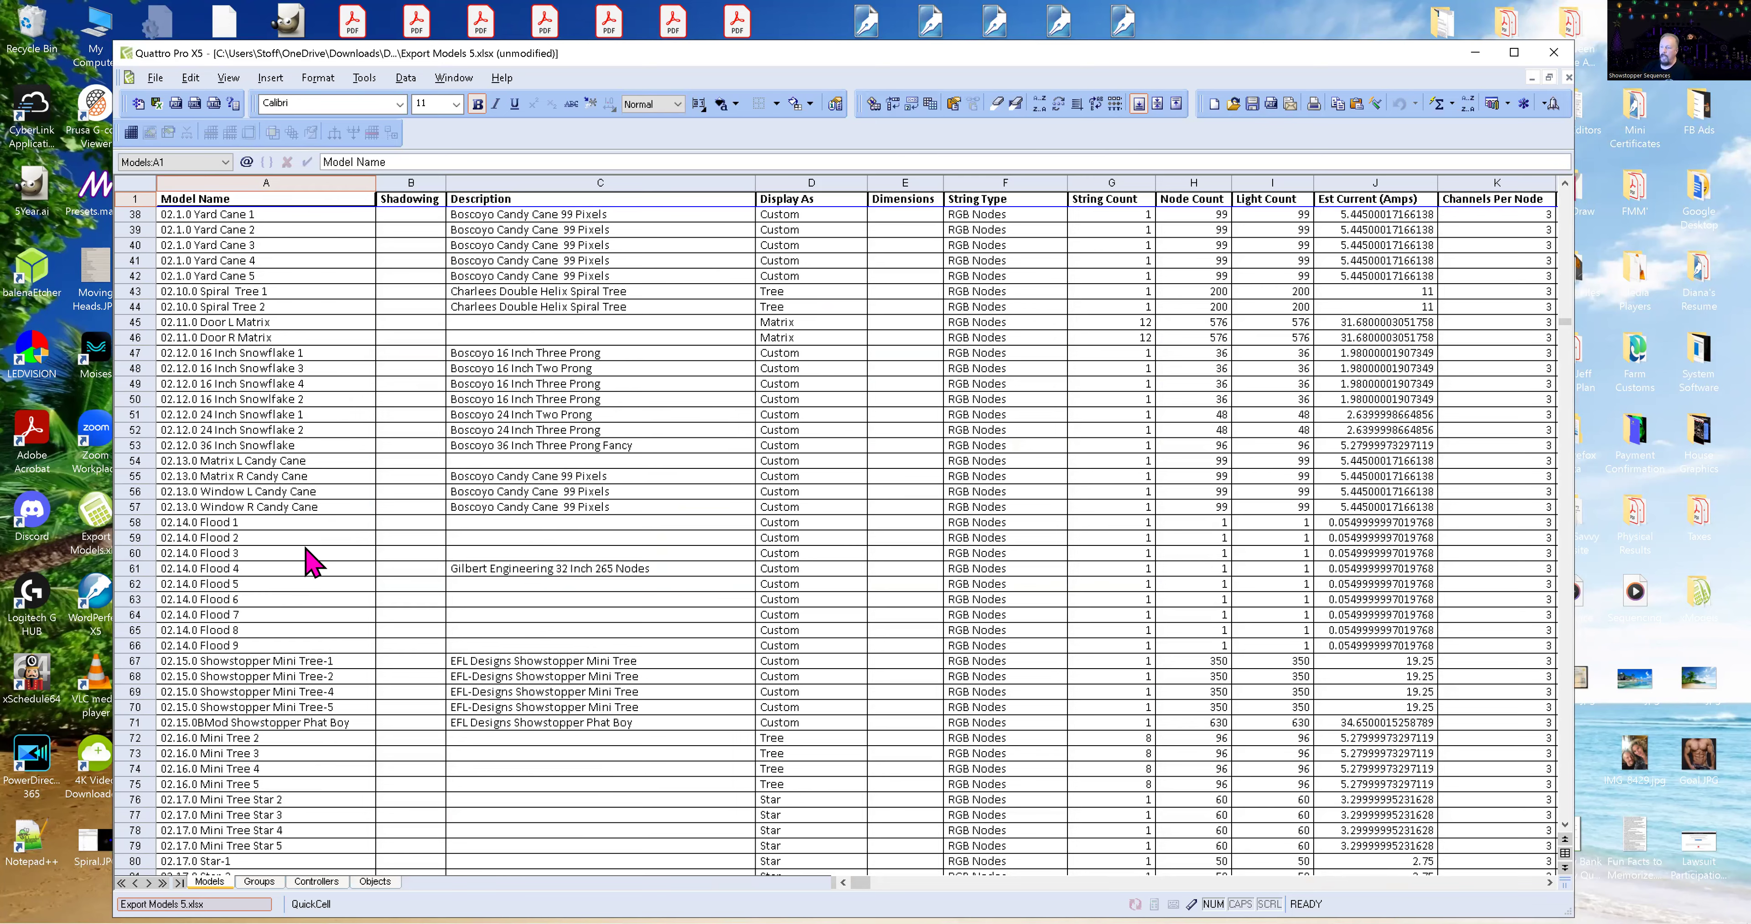
scroll(316, 554, down, 4)
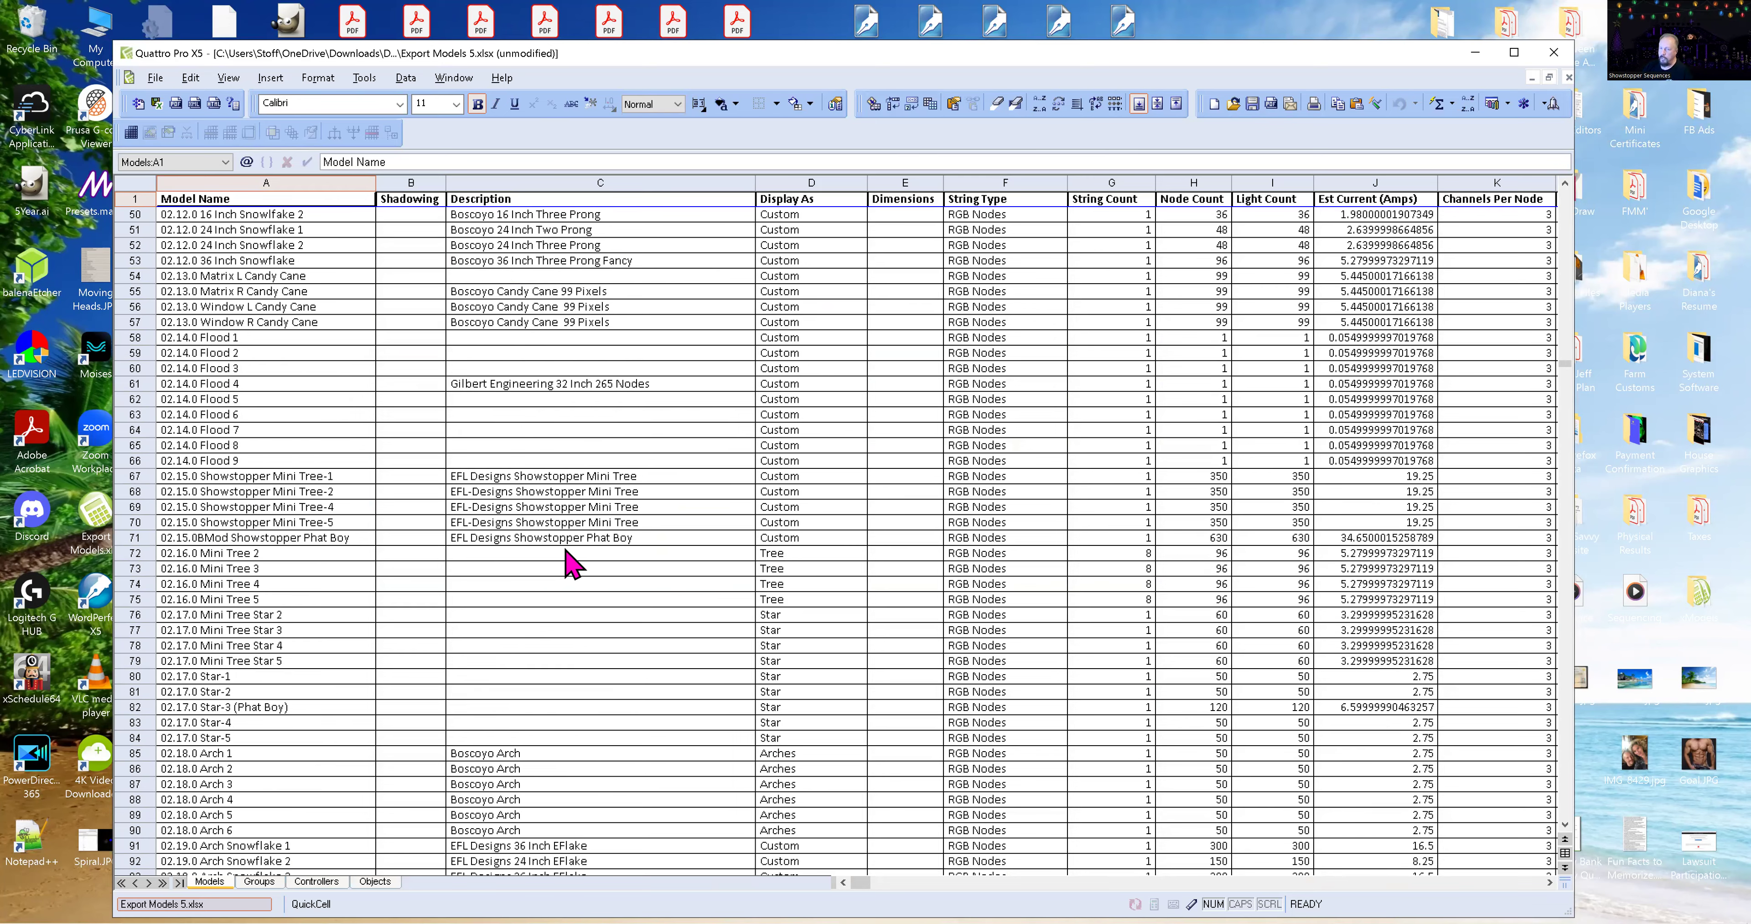
scroll(530, 561, down, 20)
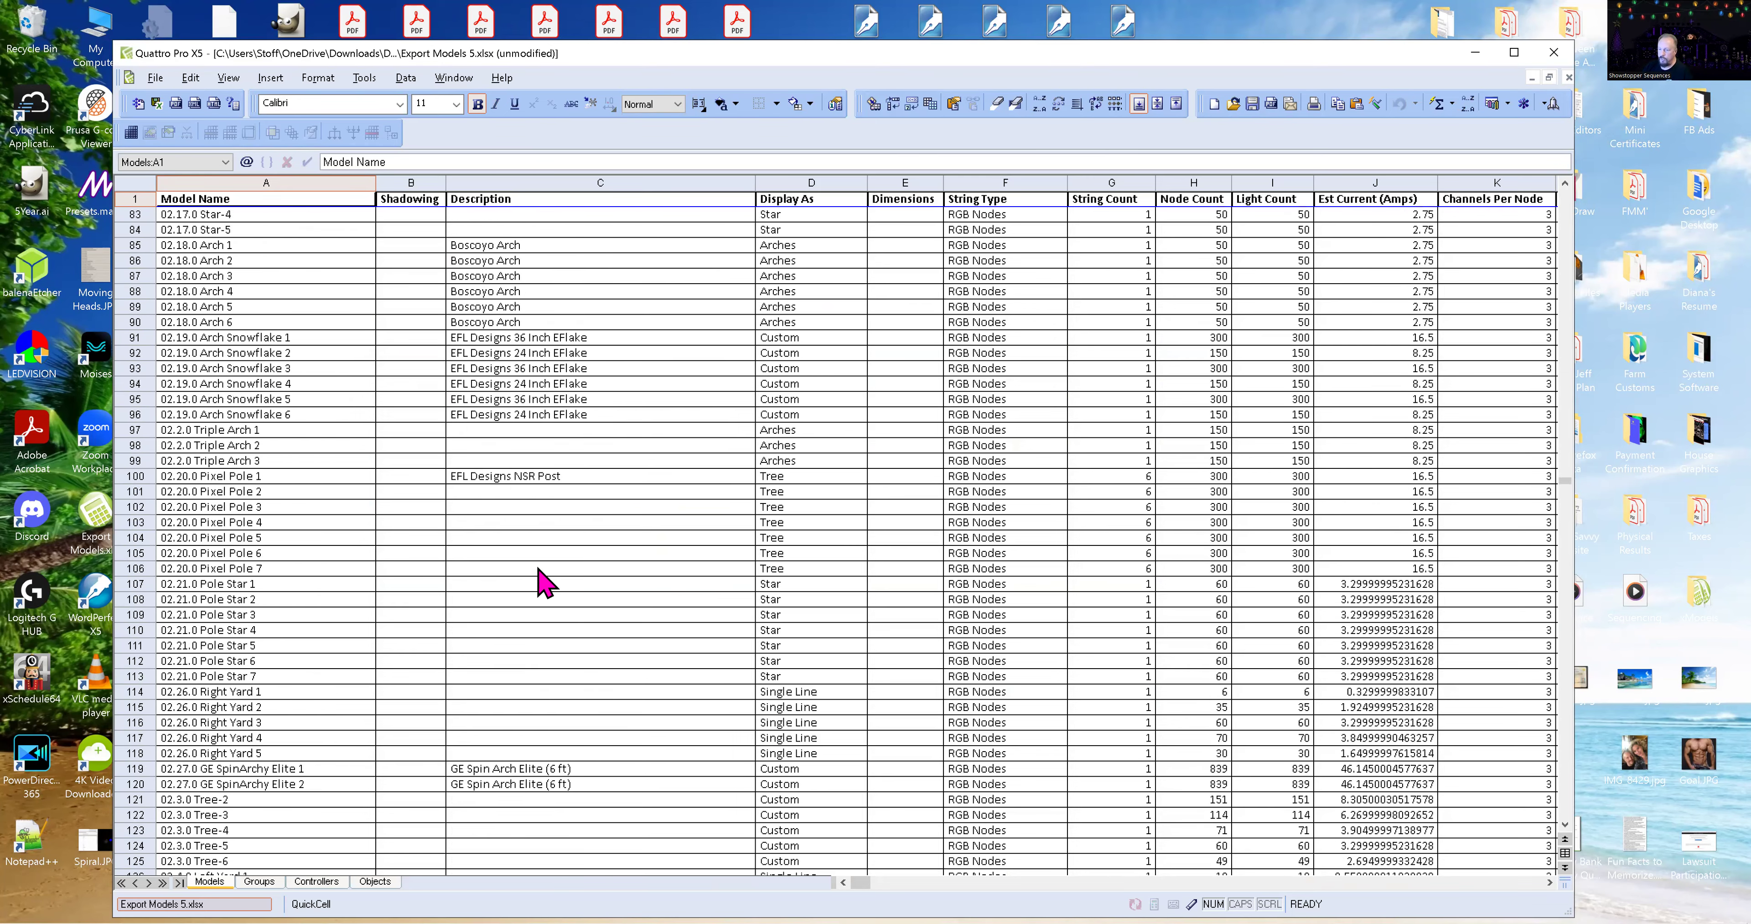
scroll(553, 585, down, 11)
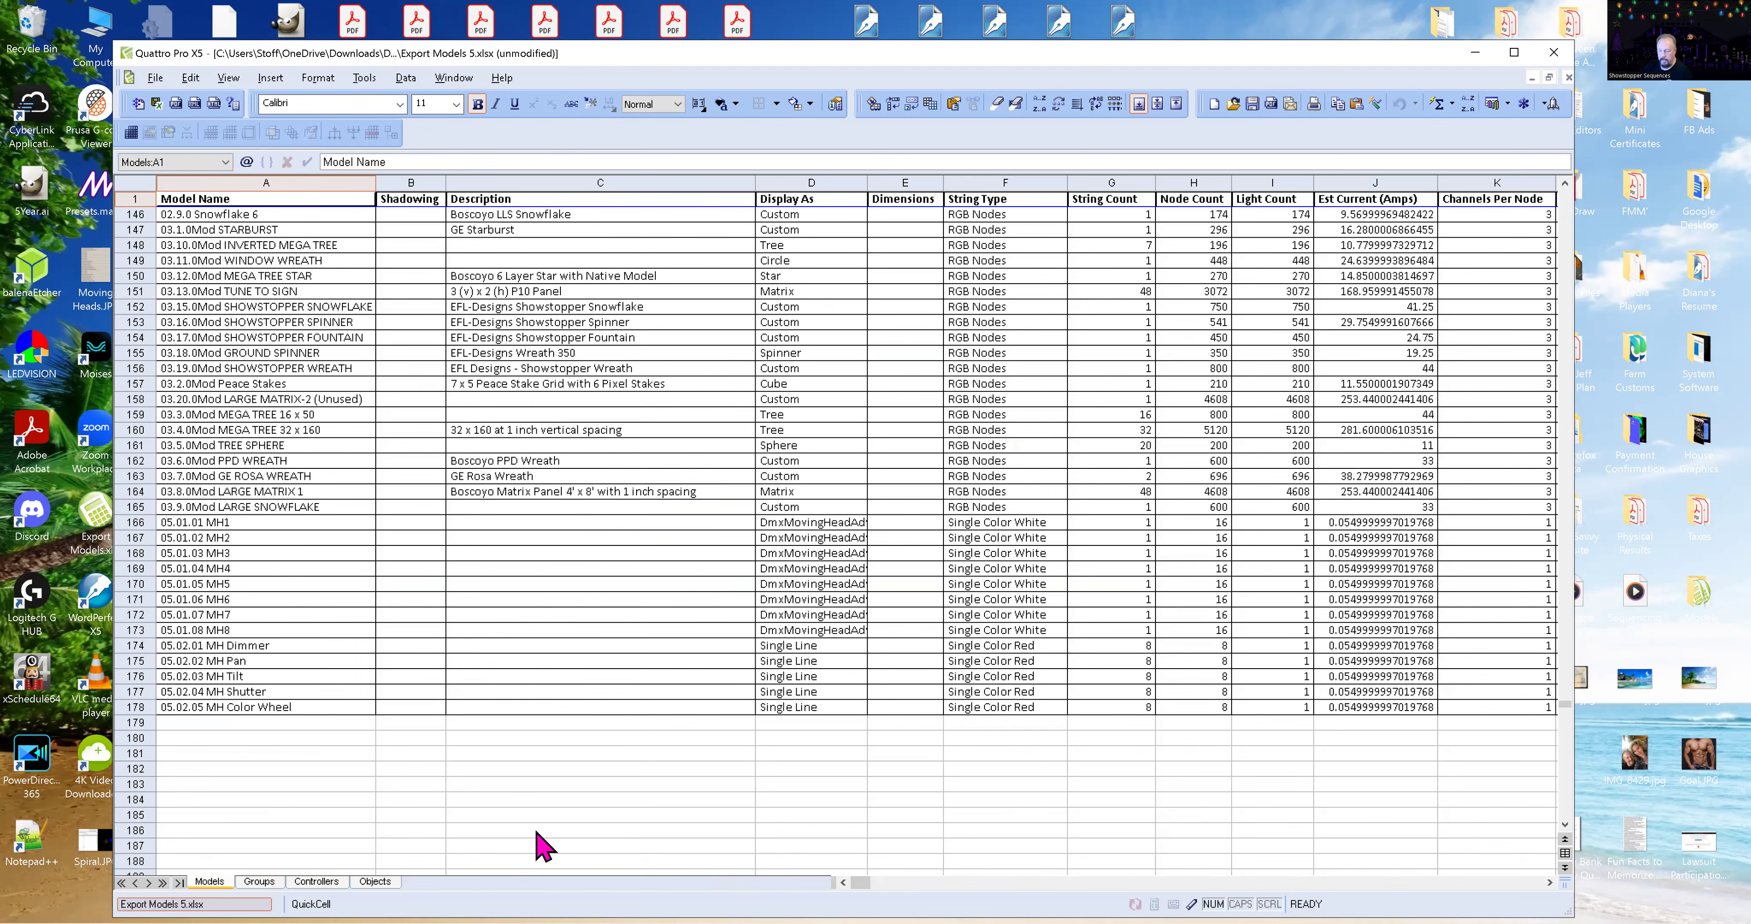
- Show the Groups sheet and widen its Group Name and Models columns so their entries are readable
click(267, 881)
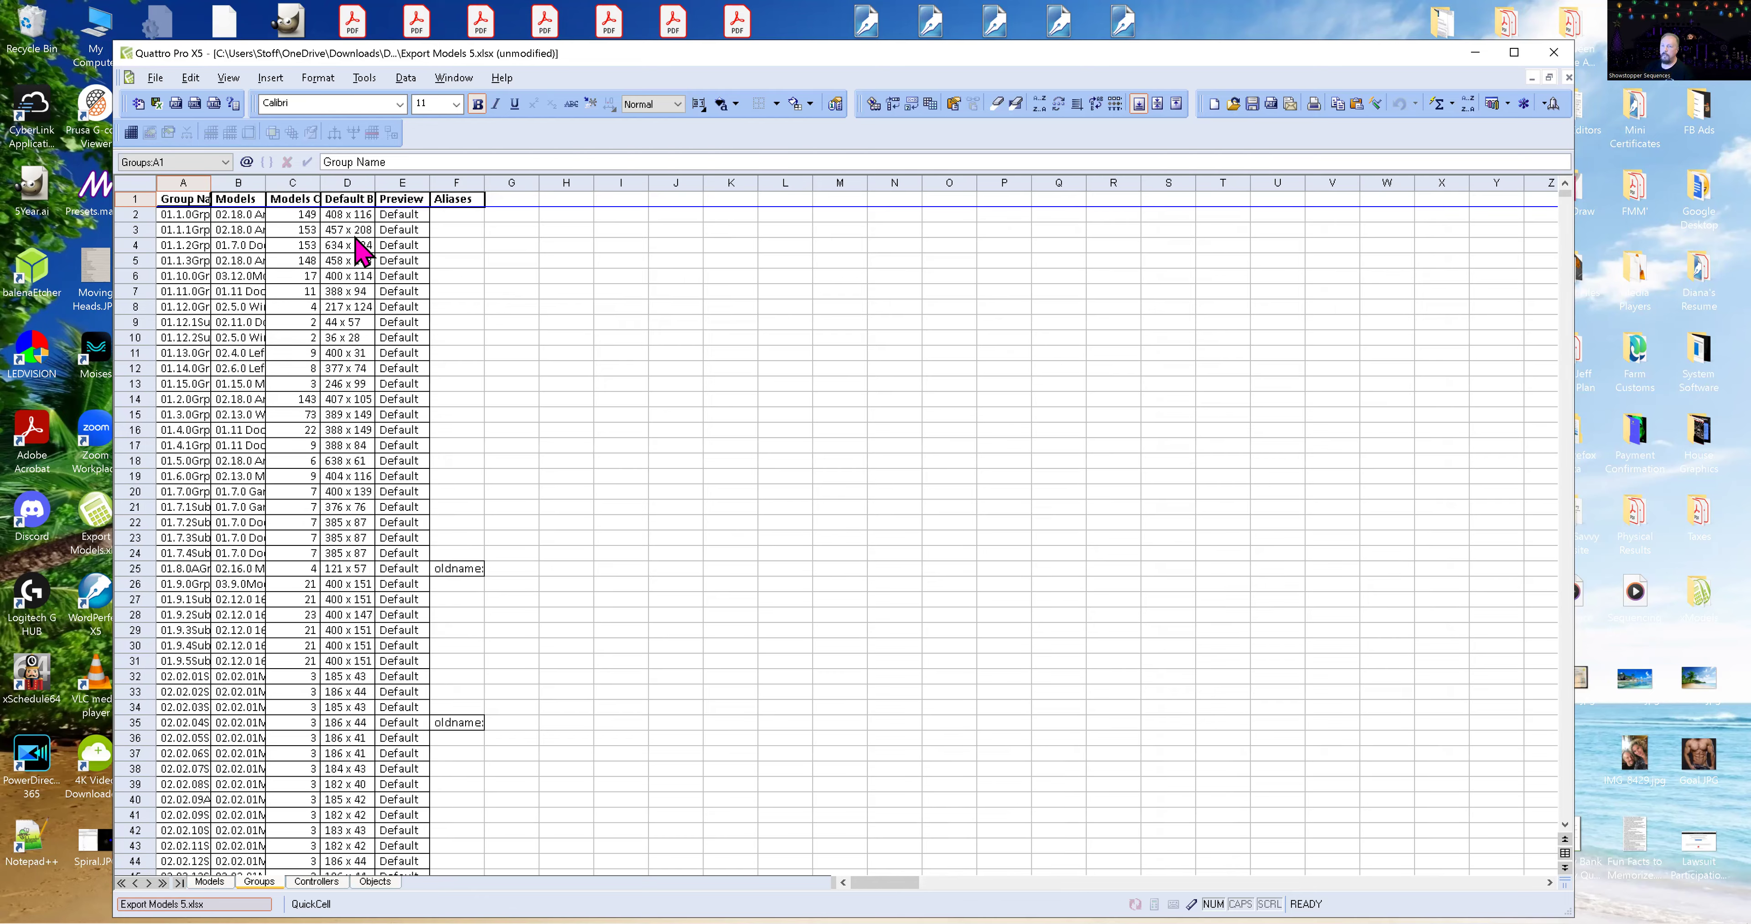
drag(246, 176, 379, 177)
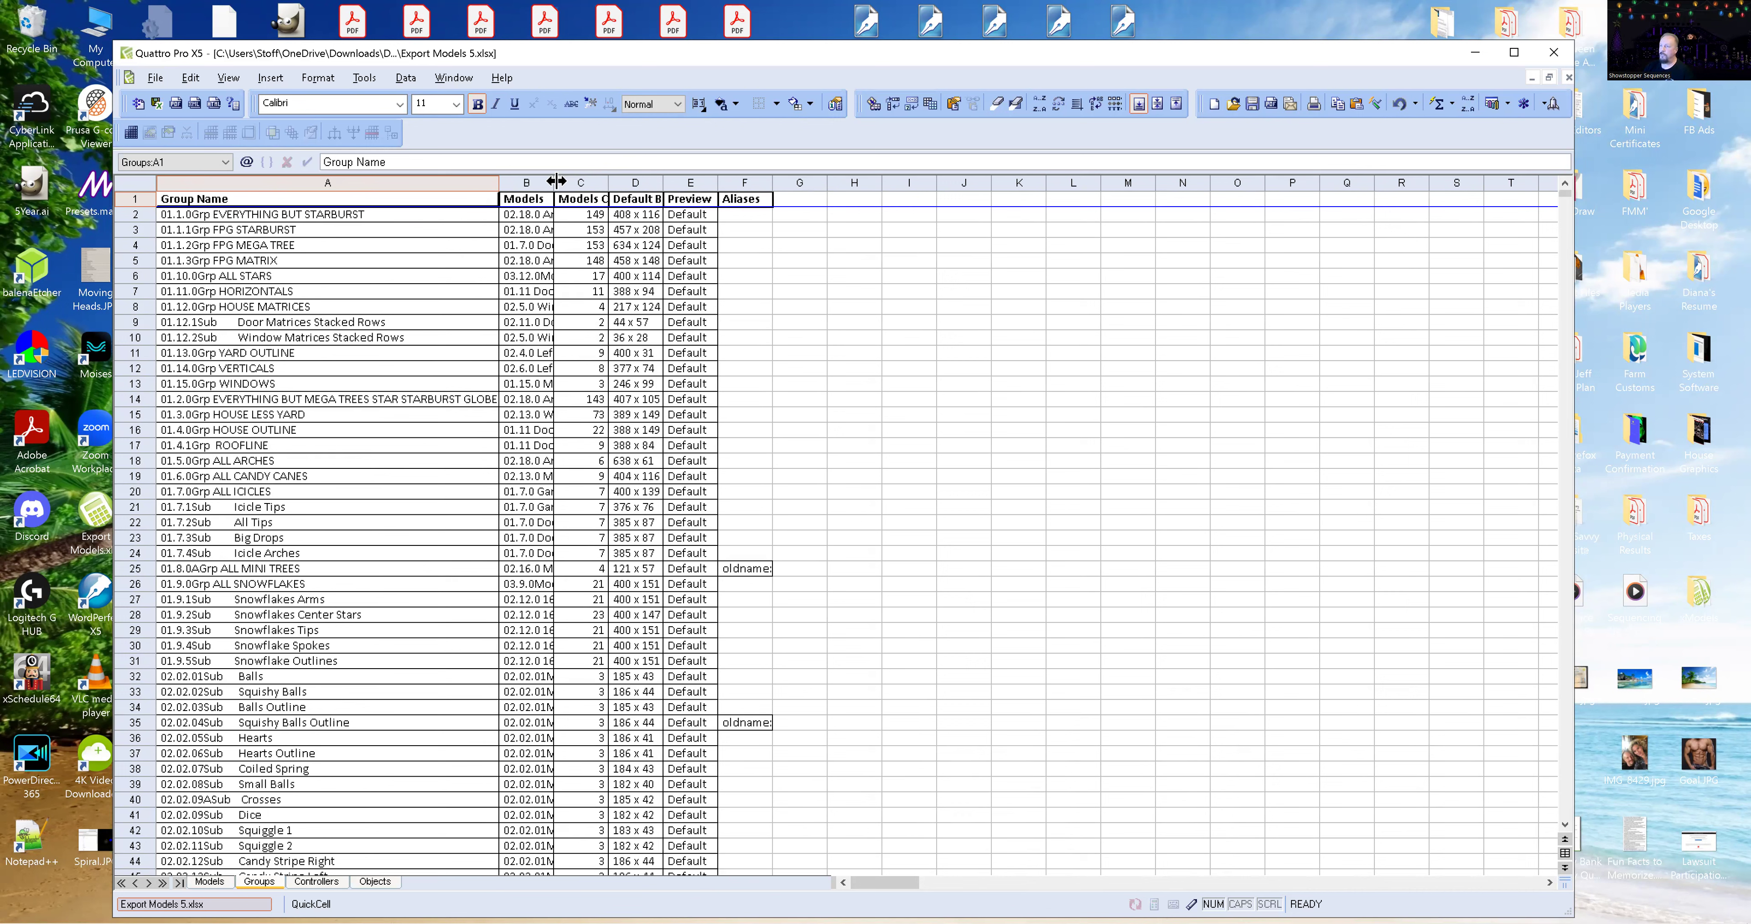
drag(556, 175, 944, 176)
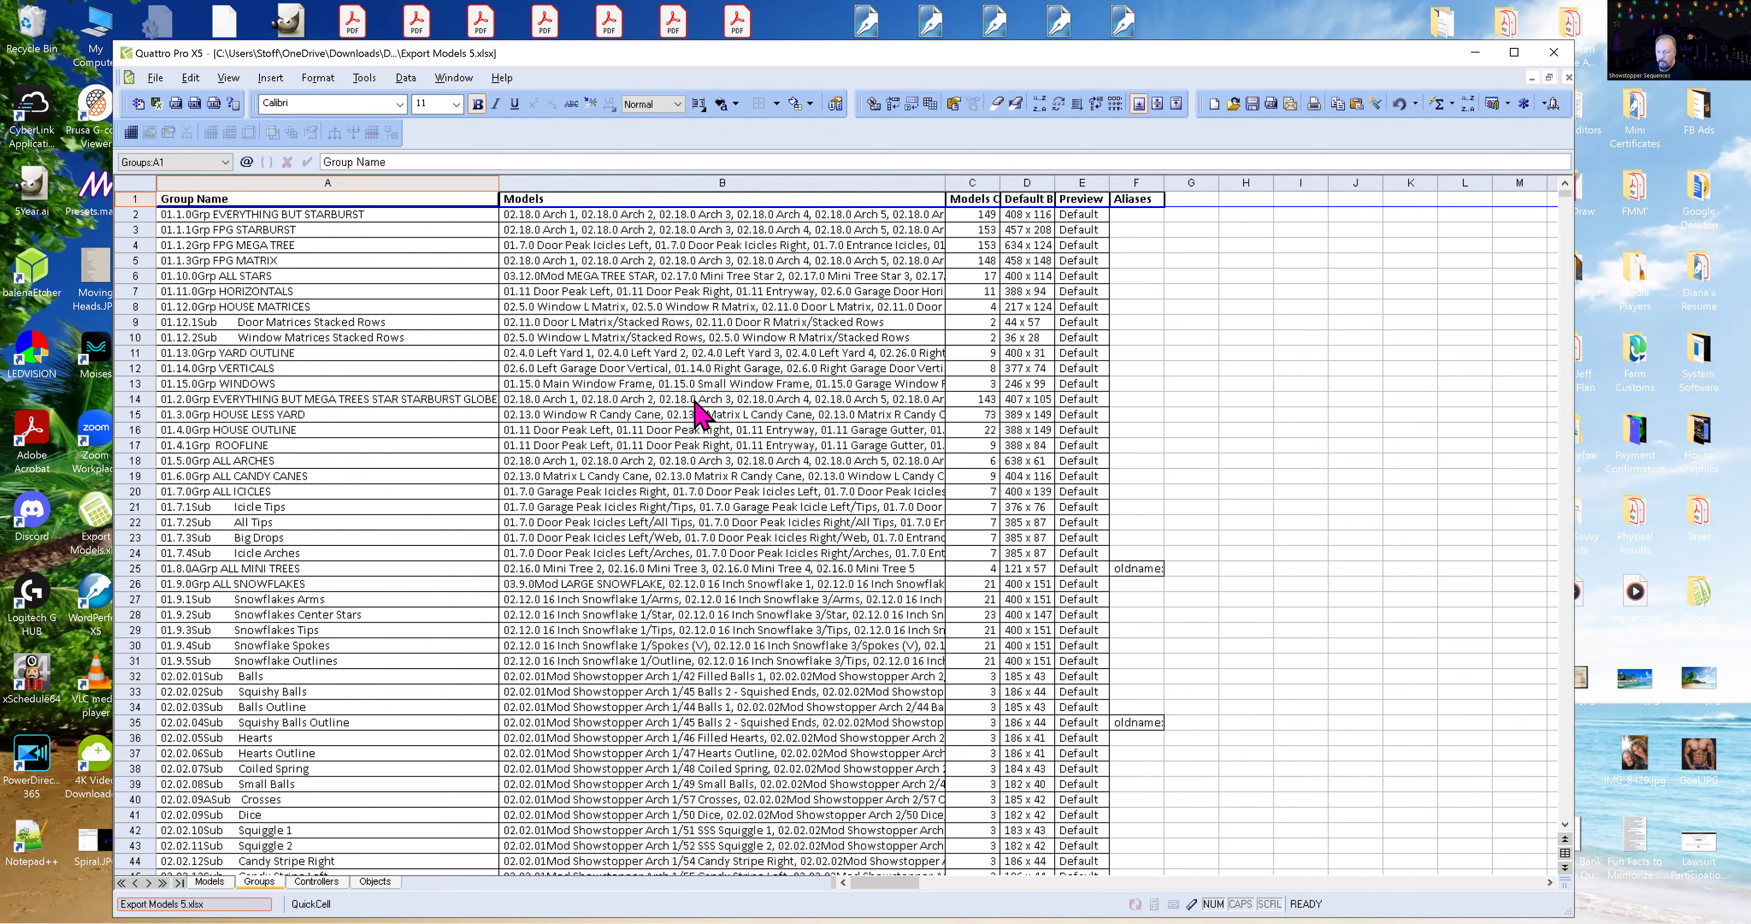
- Examine the group names and their member models through the end of the Groups sheet, and return to the Models sheet
scroll(372, 610, down, 20)
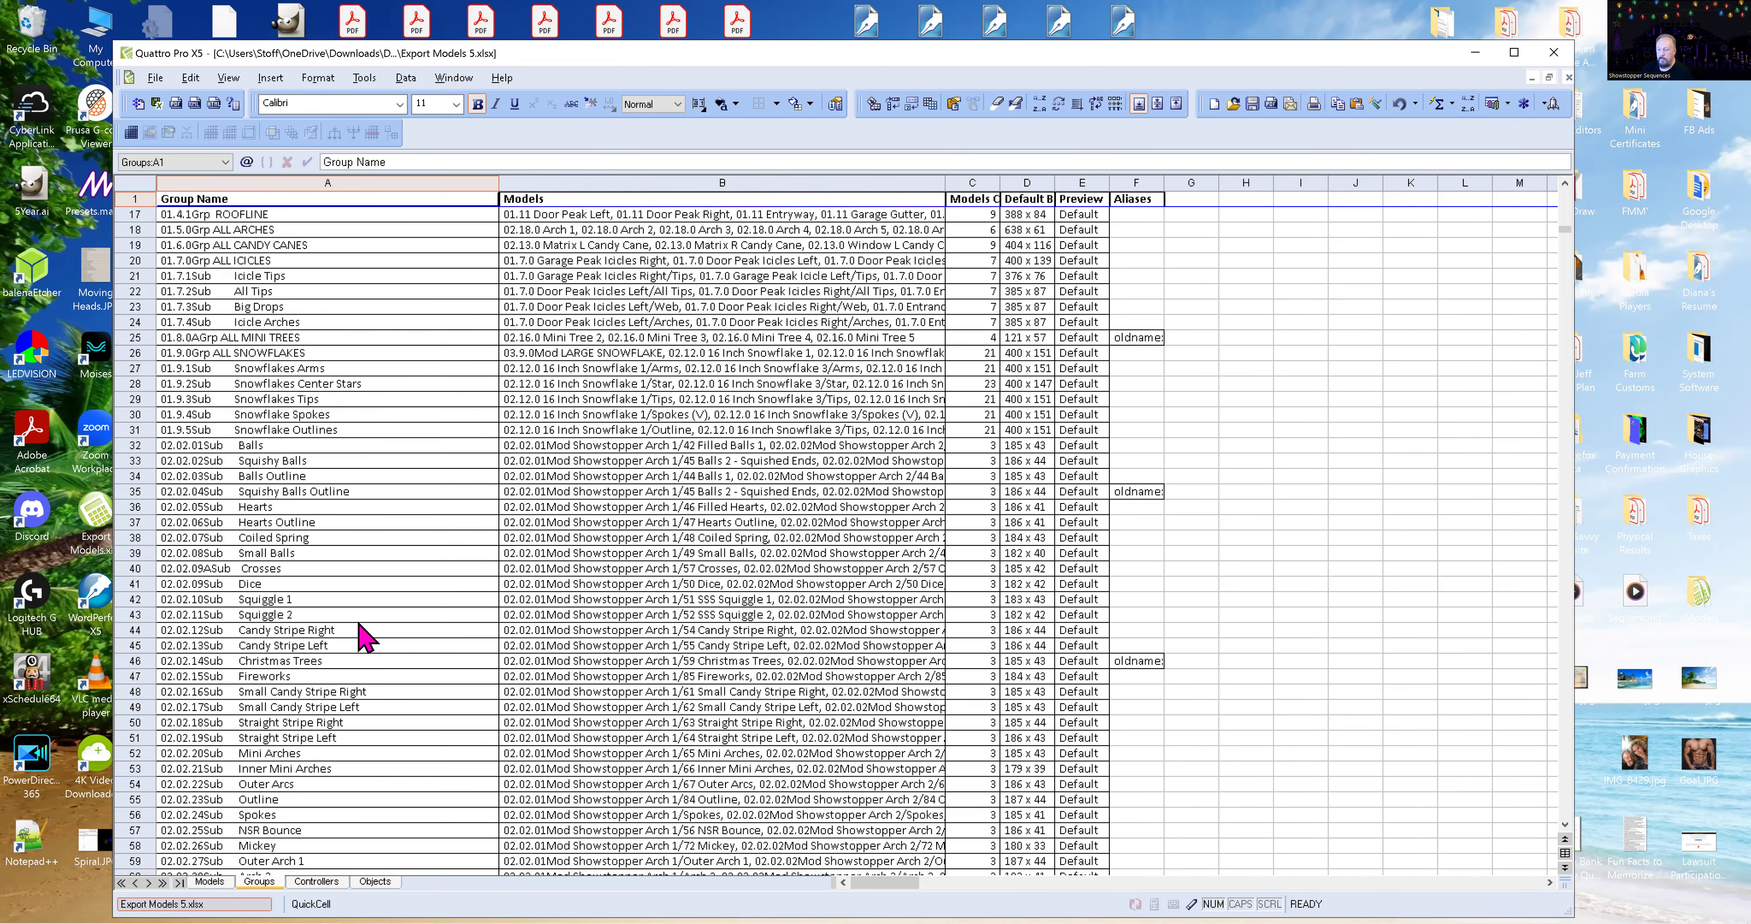
scroll(362, 635, down, 20)
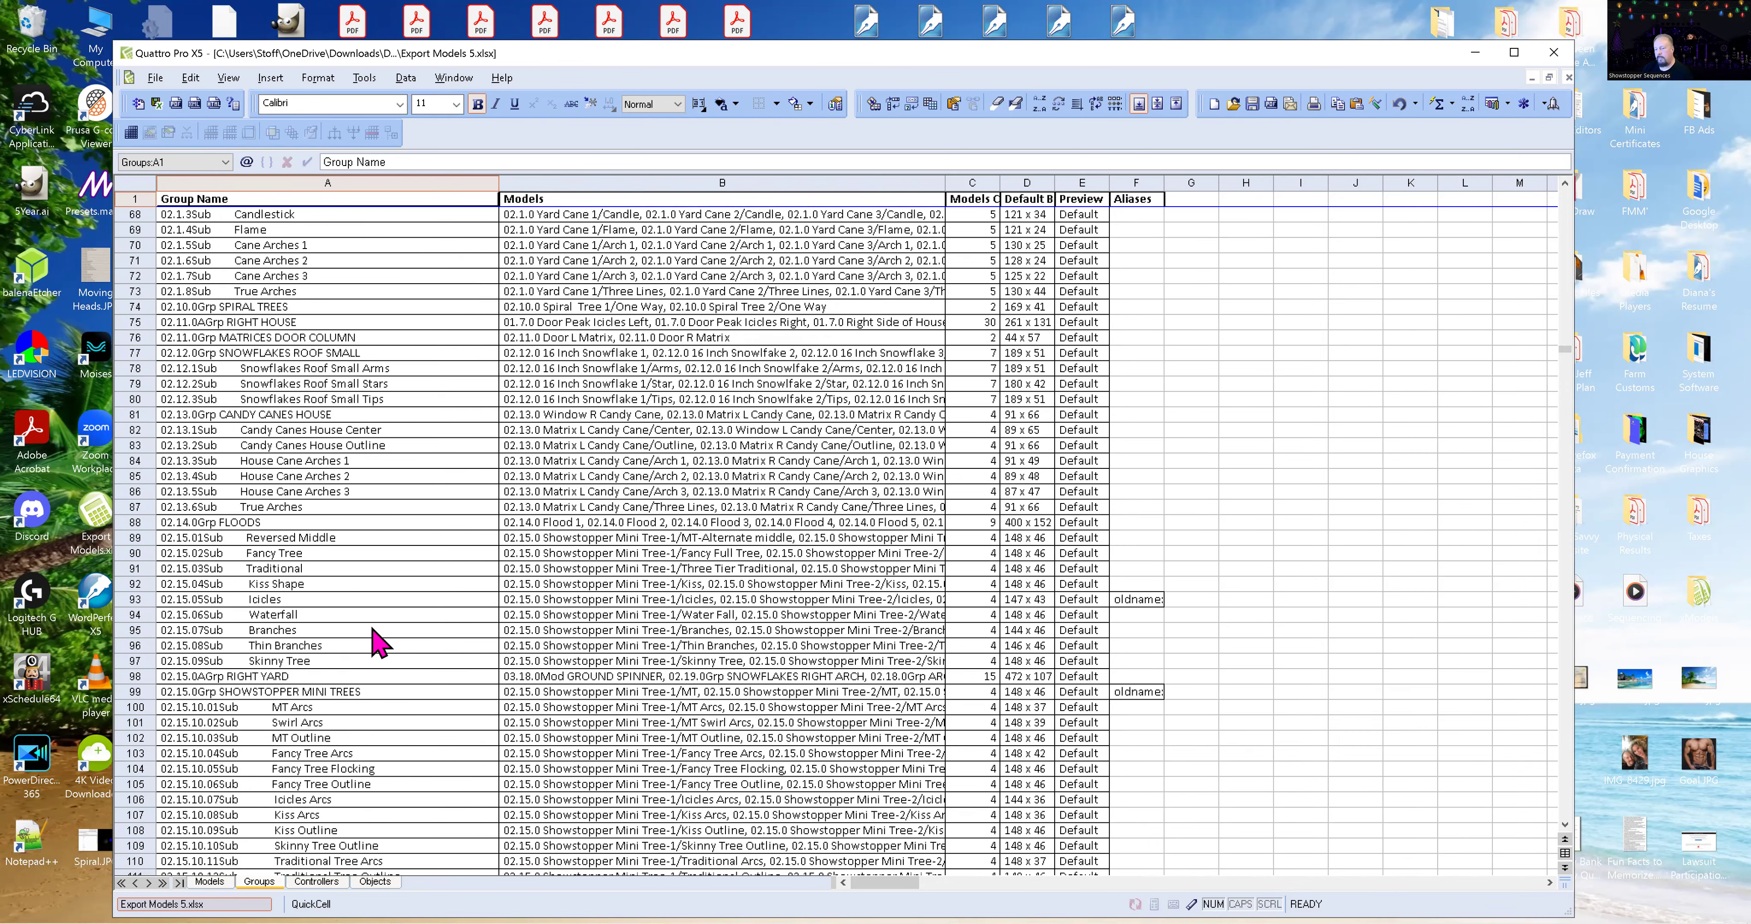
scroll(372, 720, down, 18)
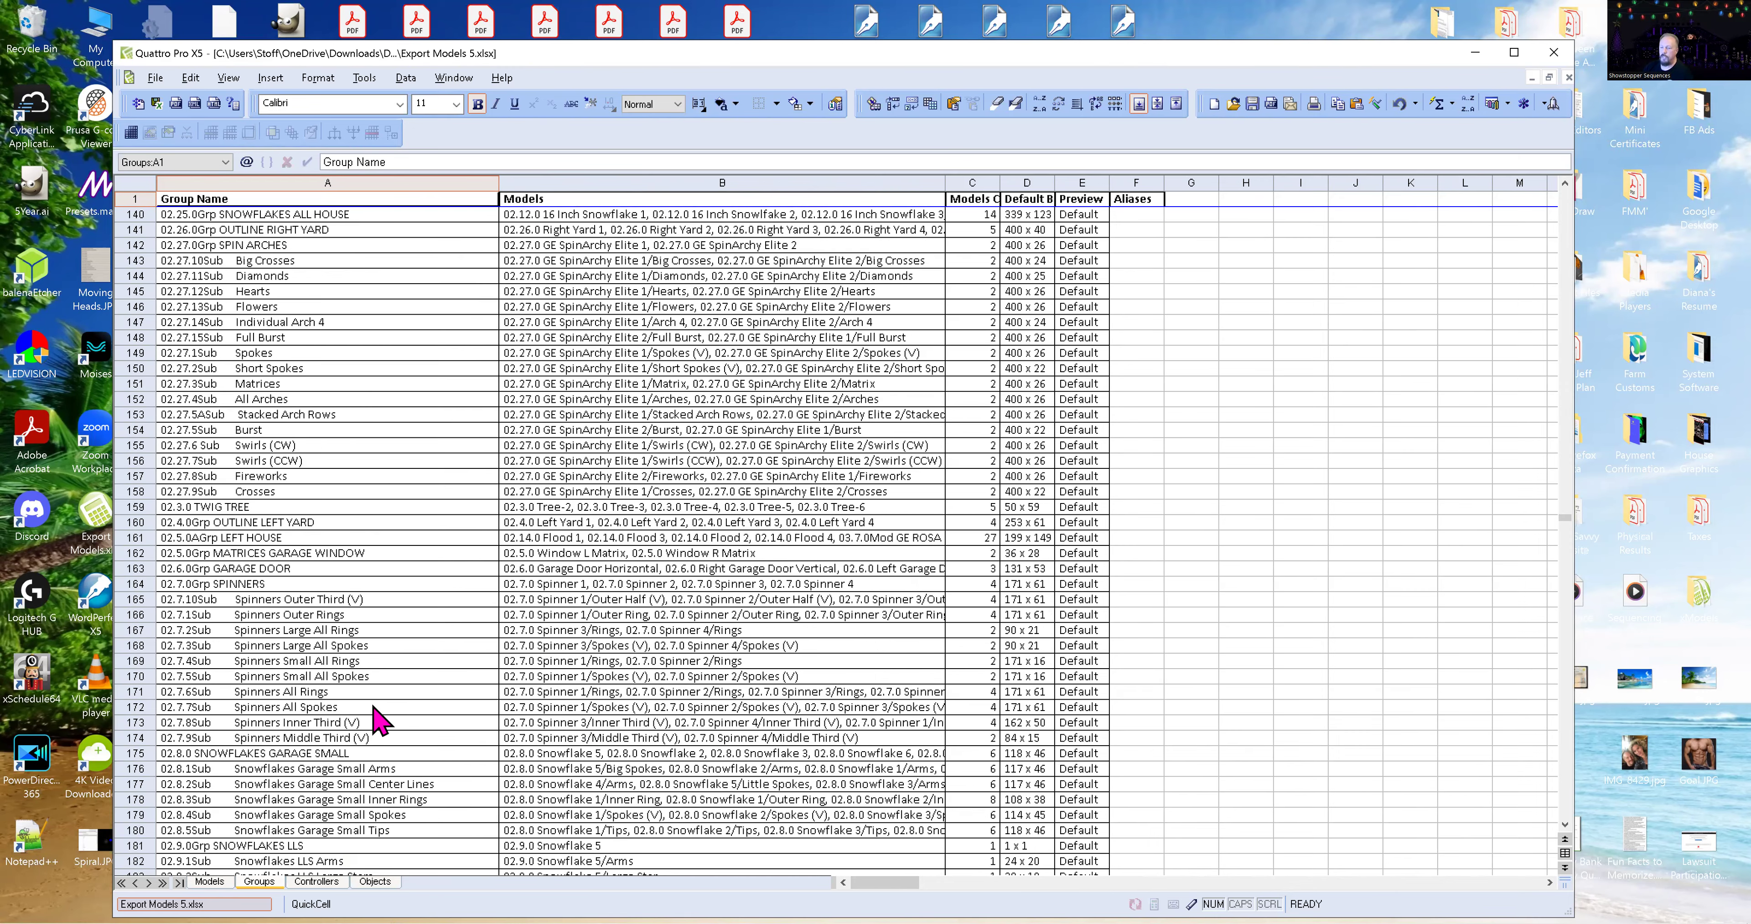
scroll(383, 710, down, 20)
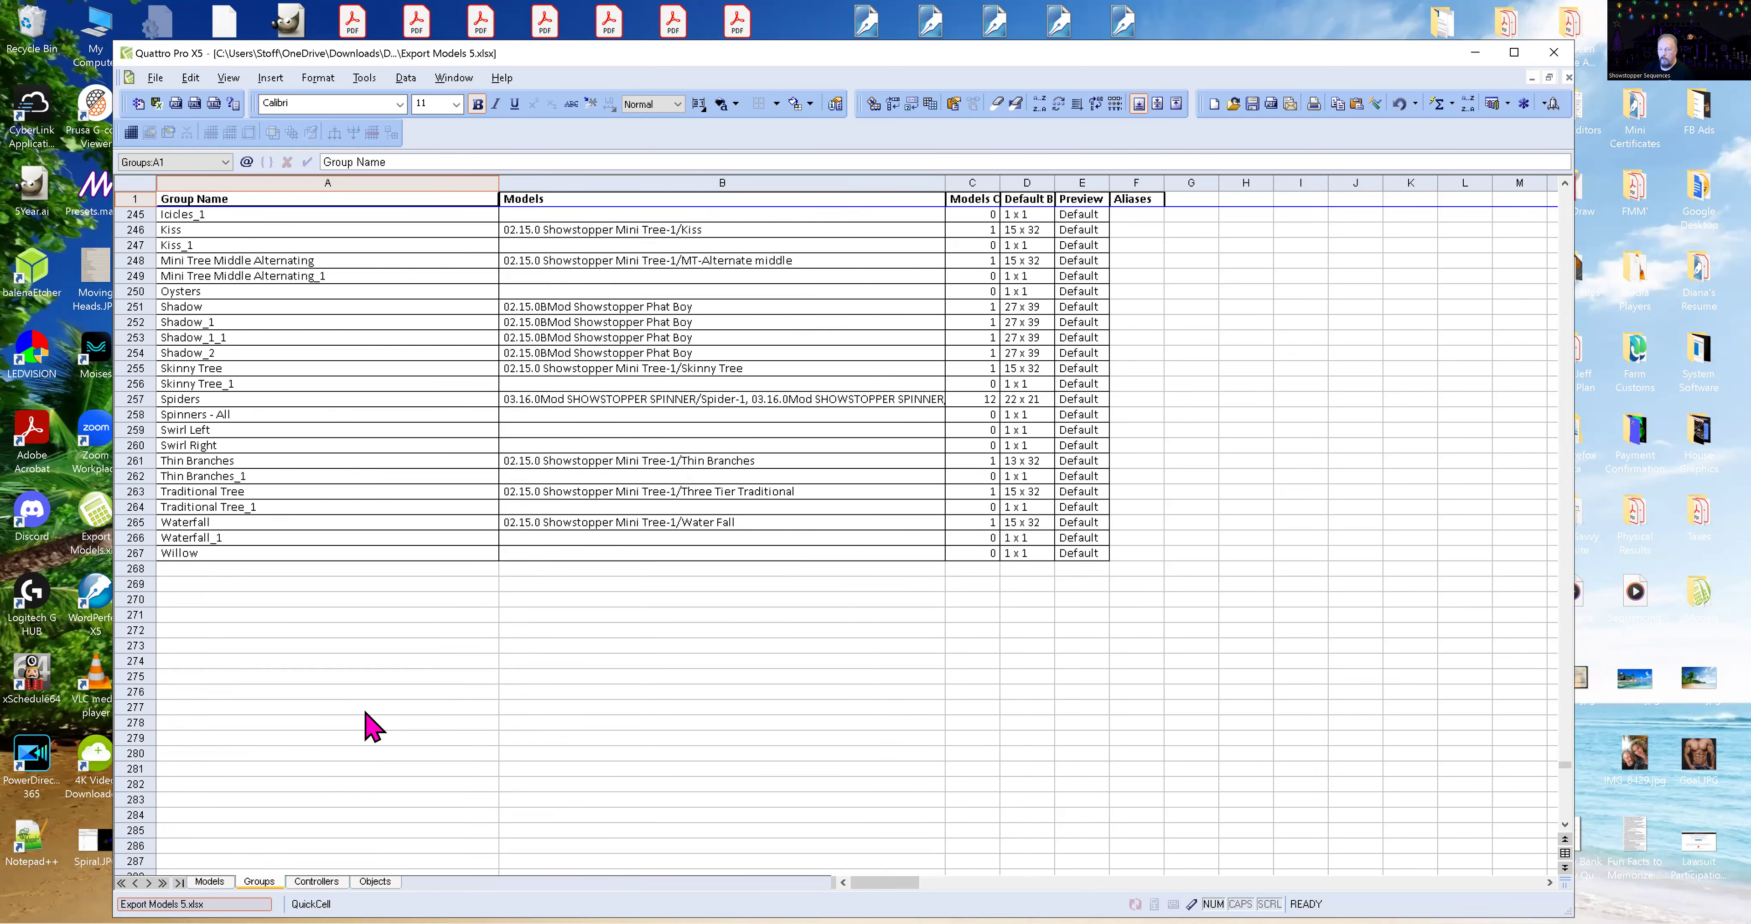
scroll(364, 721, down, 5)
scroll(408, 275, up, 10)
scroll(408, 275, up, 14)
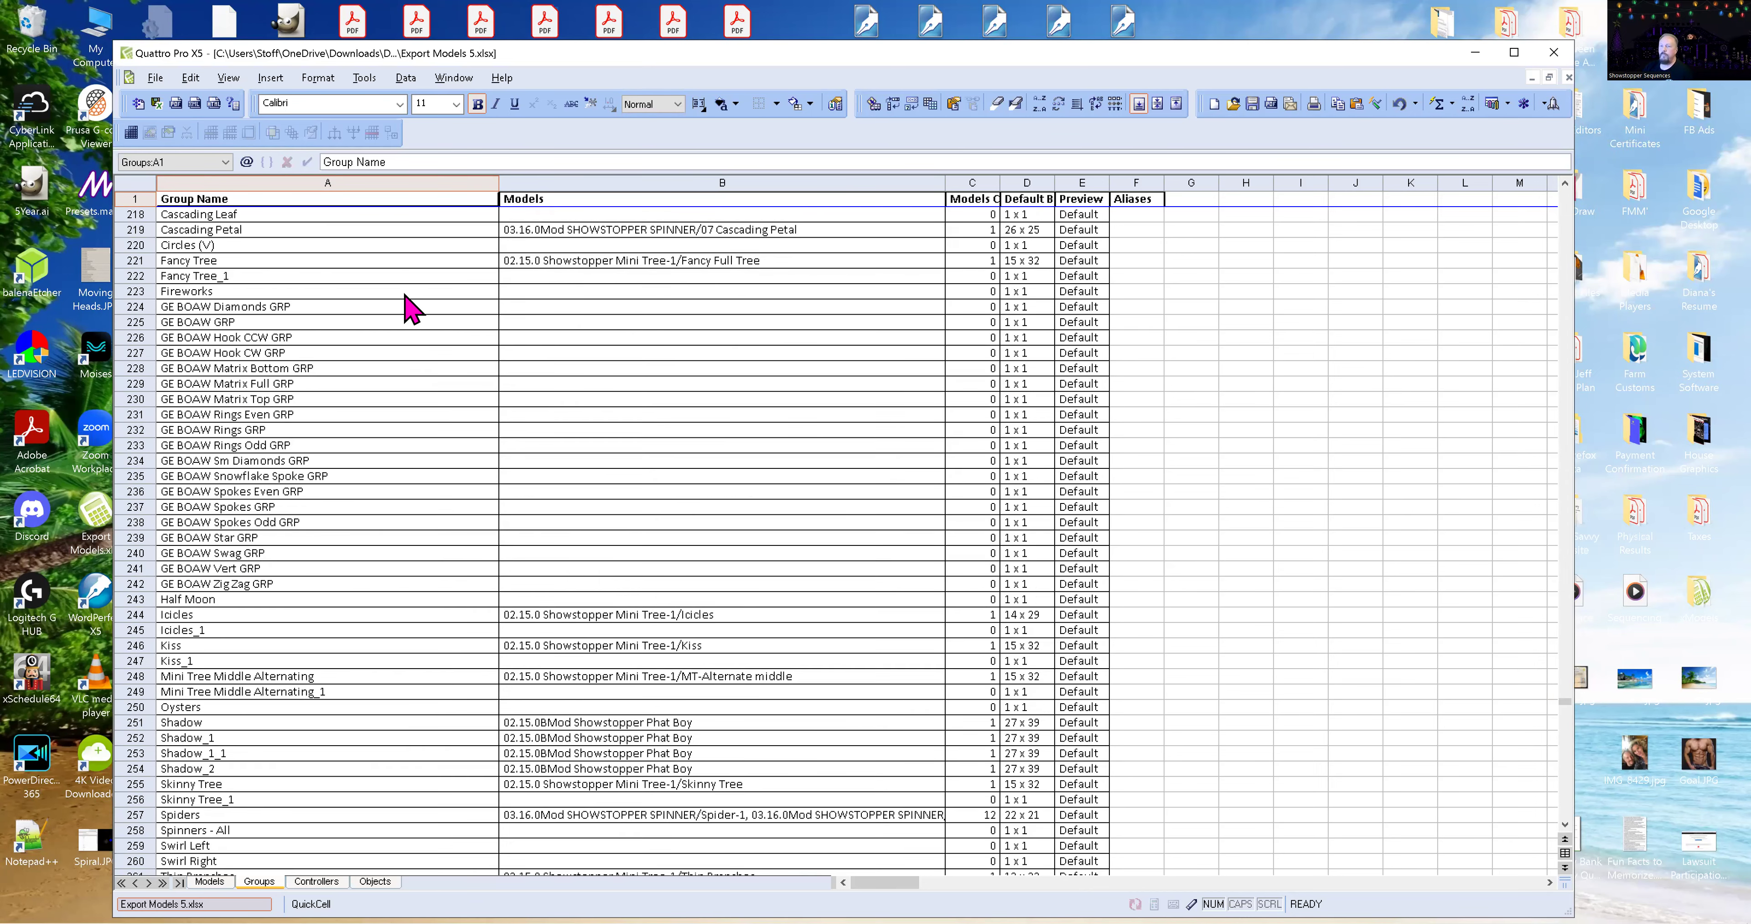
scroll(305, 755, down, 9)
scroll(303, 741, down, 4)
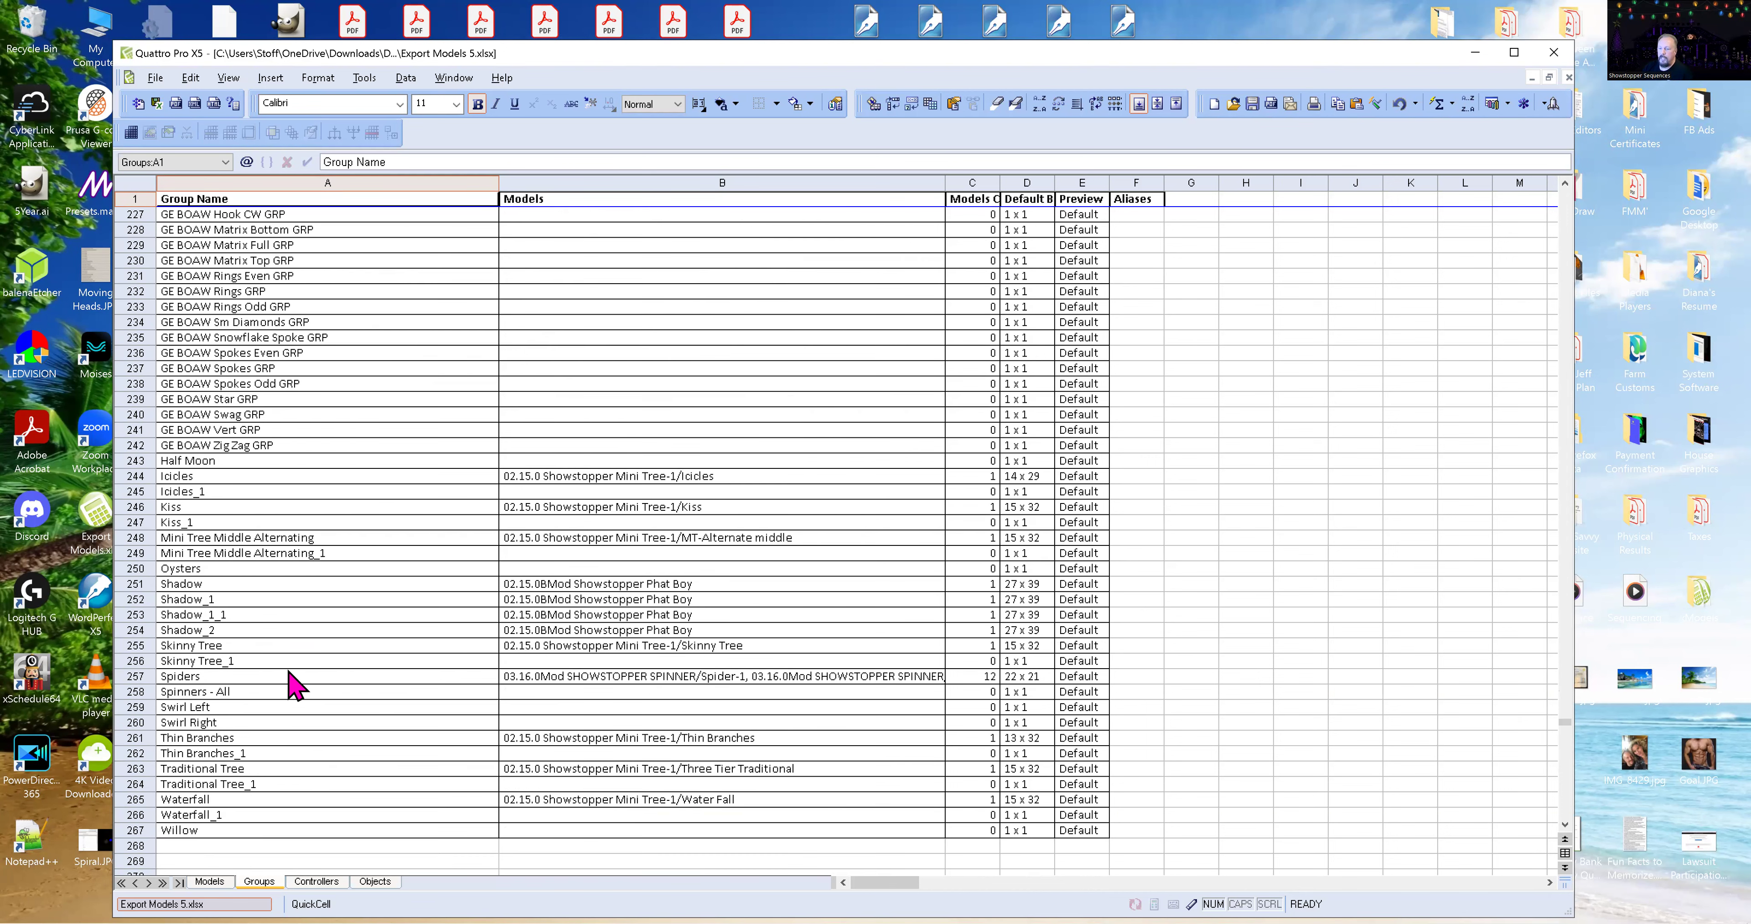
click(215, 876)
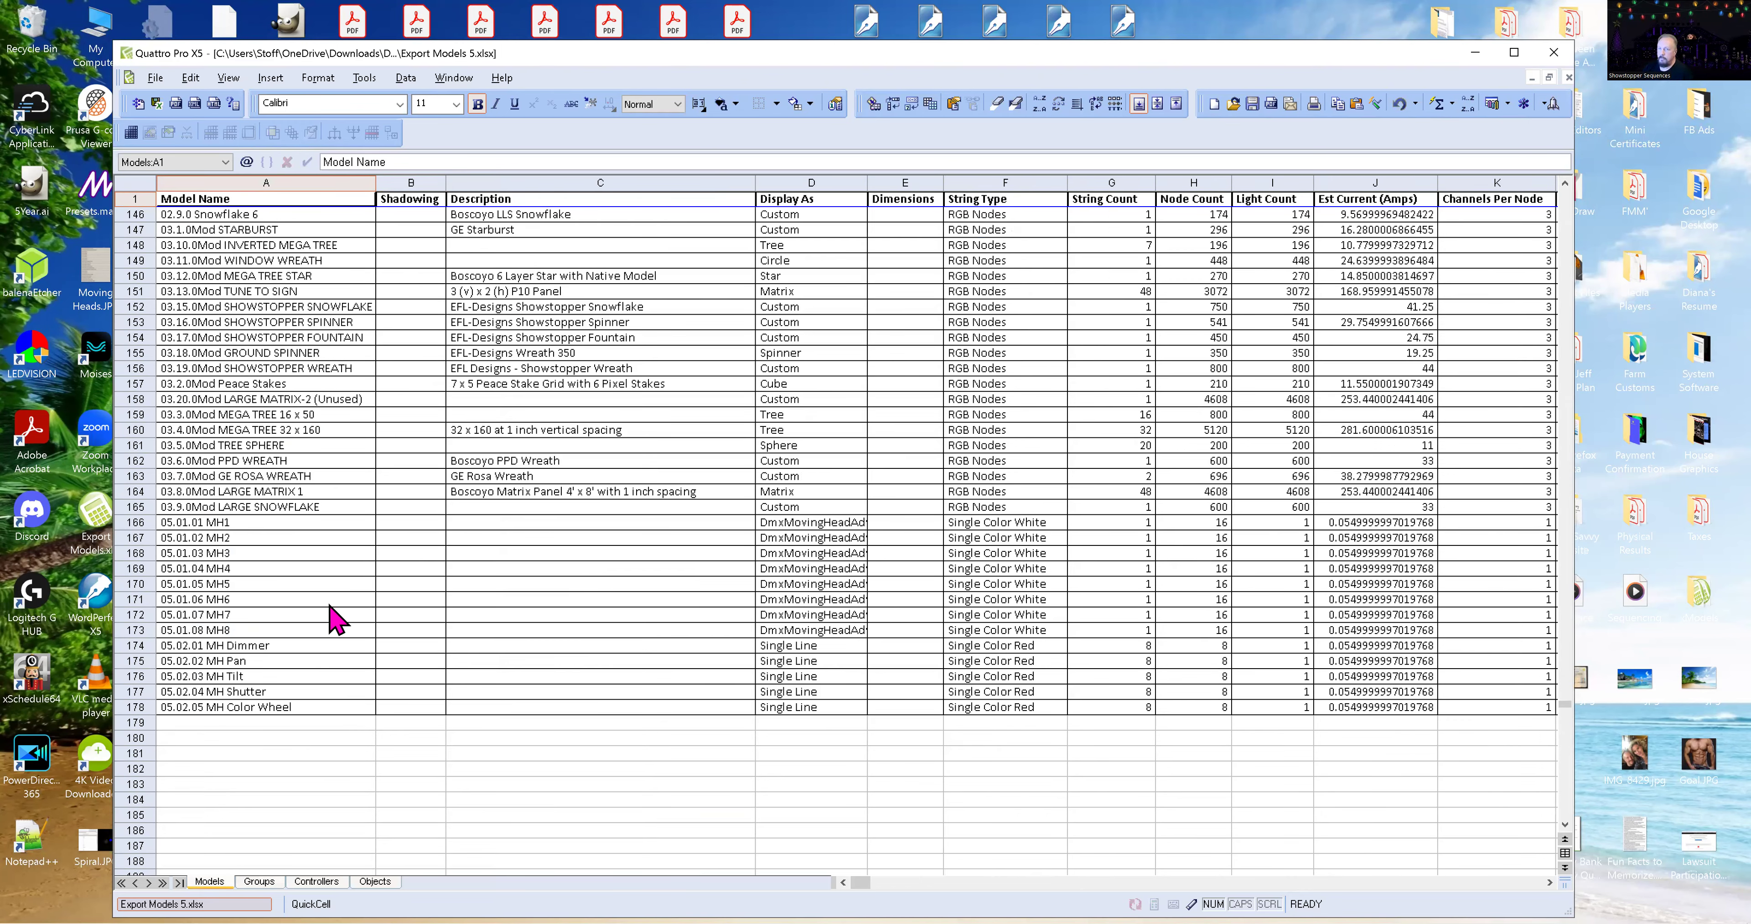
- Examine the Models sheet from its last entries back to the first row, and again down to the pole star and yard models
scroll(327, 577, up, 18)
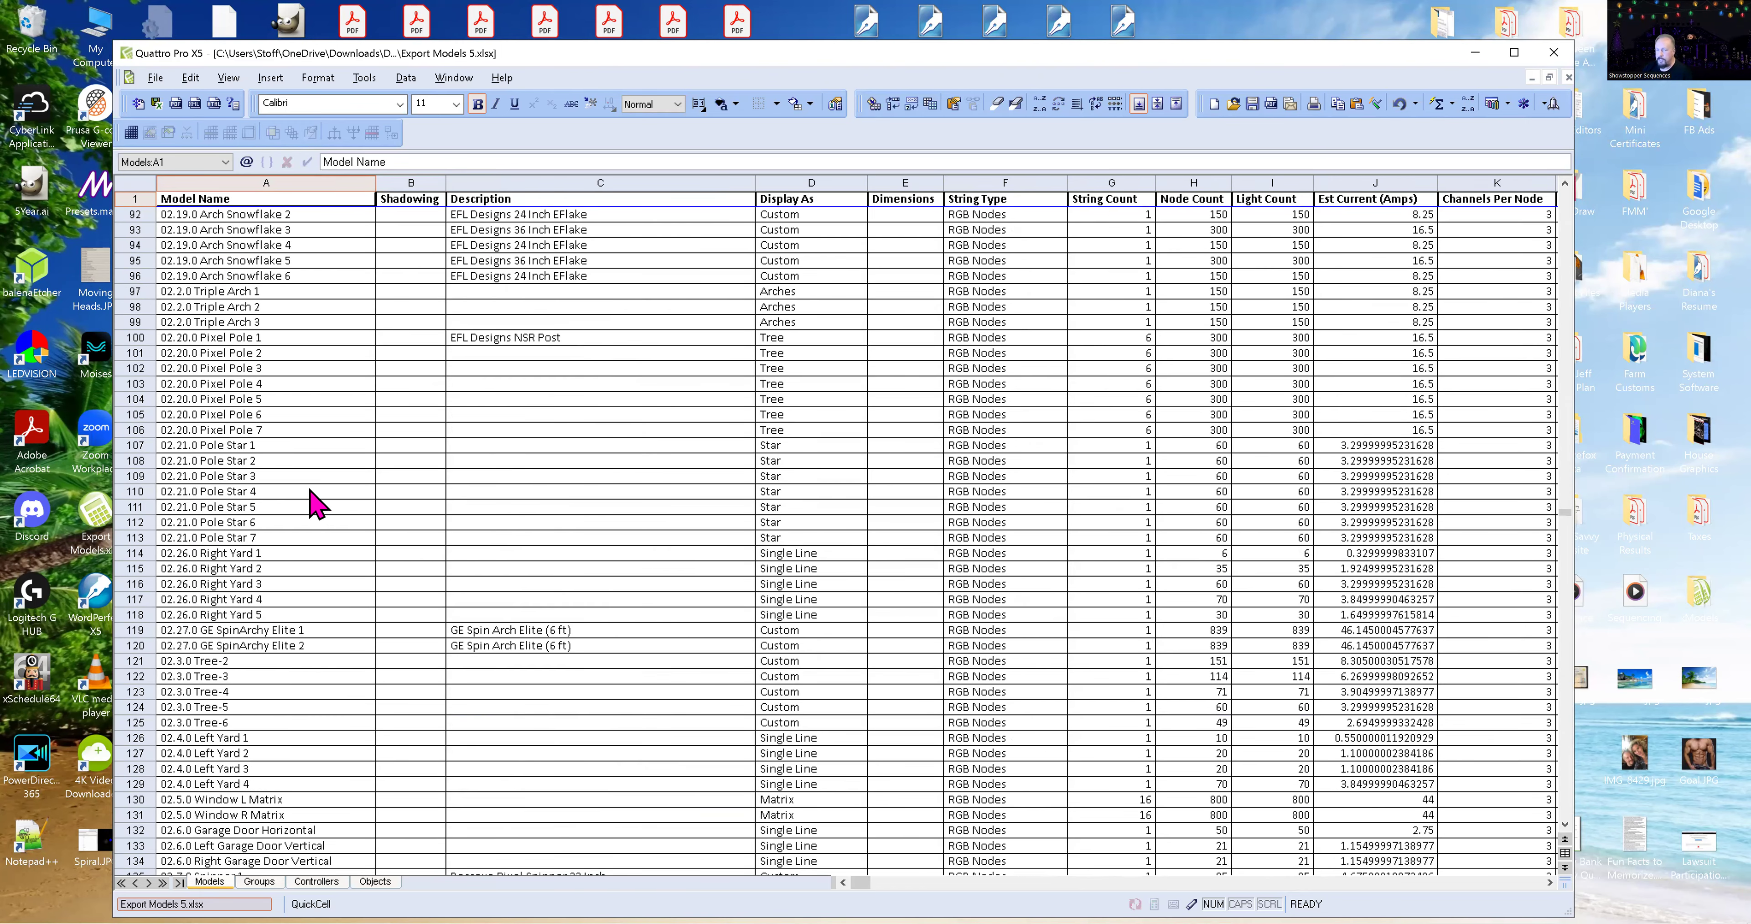
scroll(318, 506, up, 18)
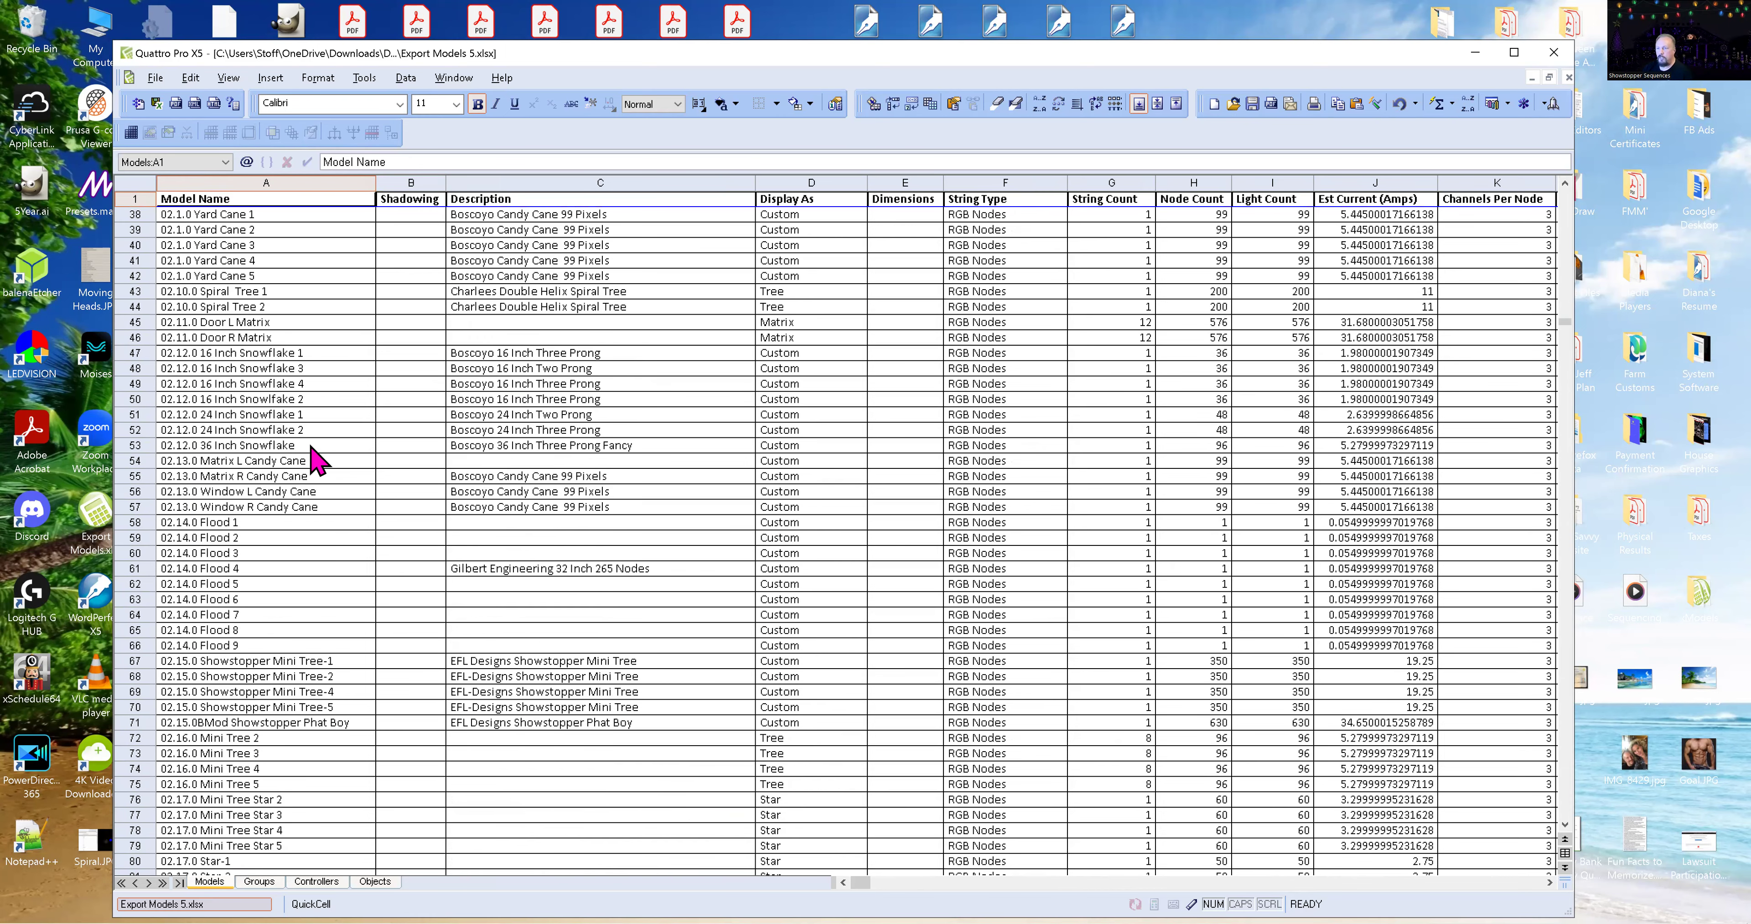
scroll(312, 441, up, 12)
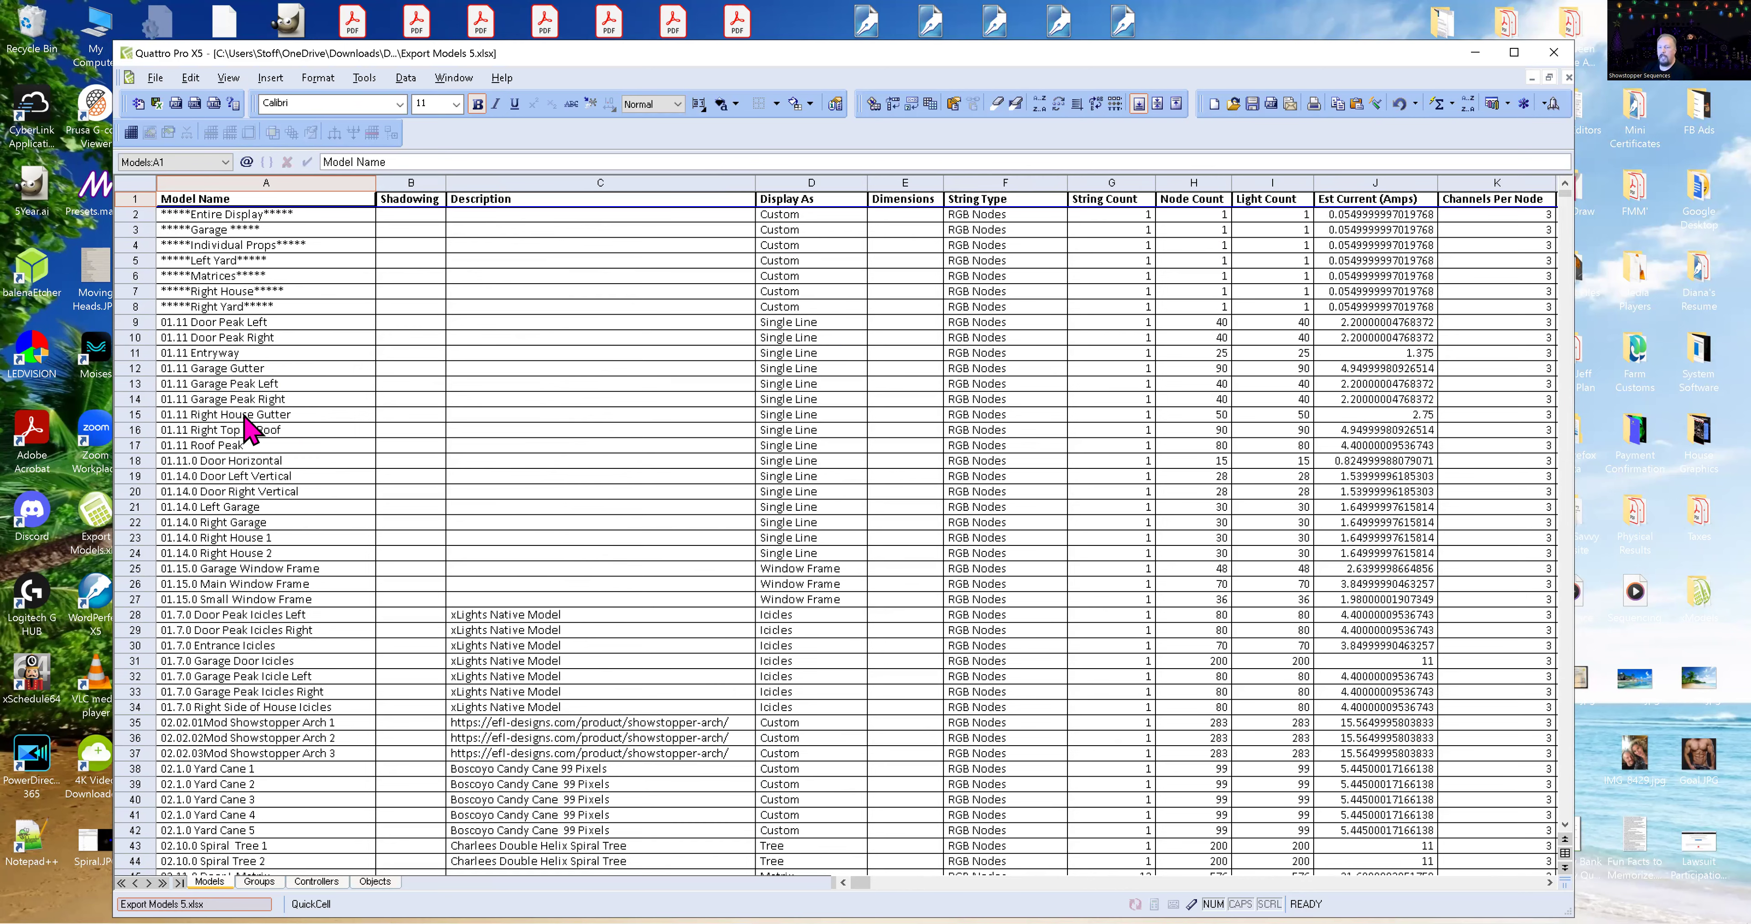
scroll(292, 584, down, 6)
scroll(300, 598, down, 18)
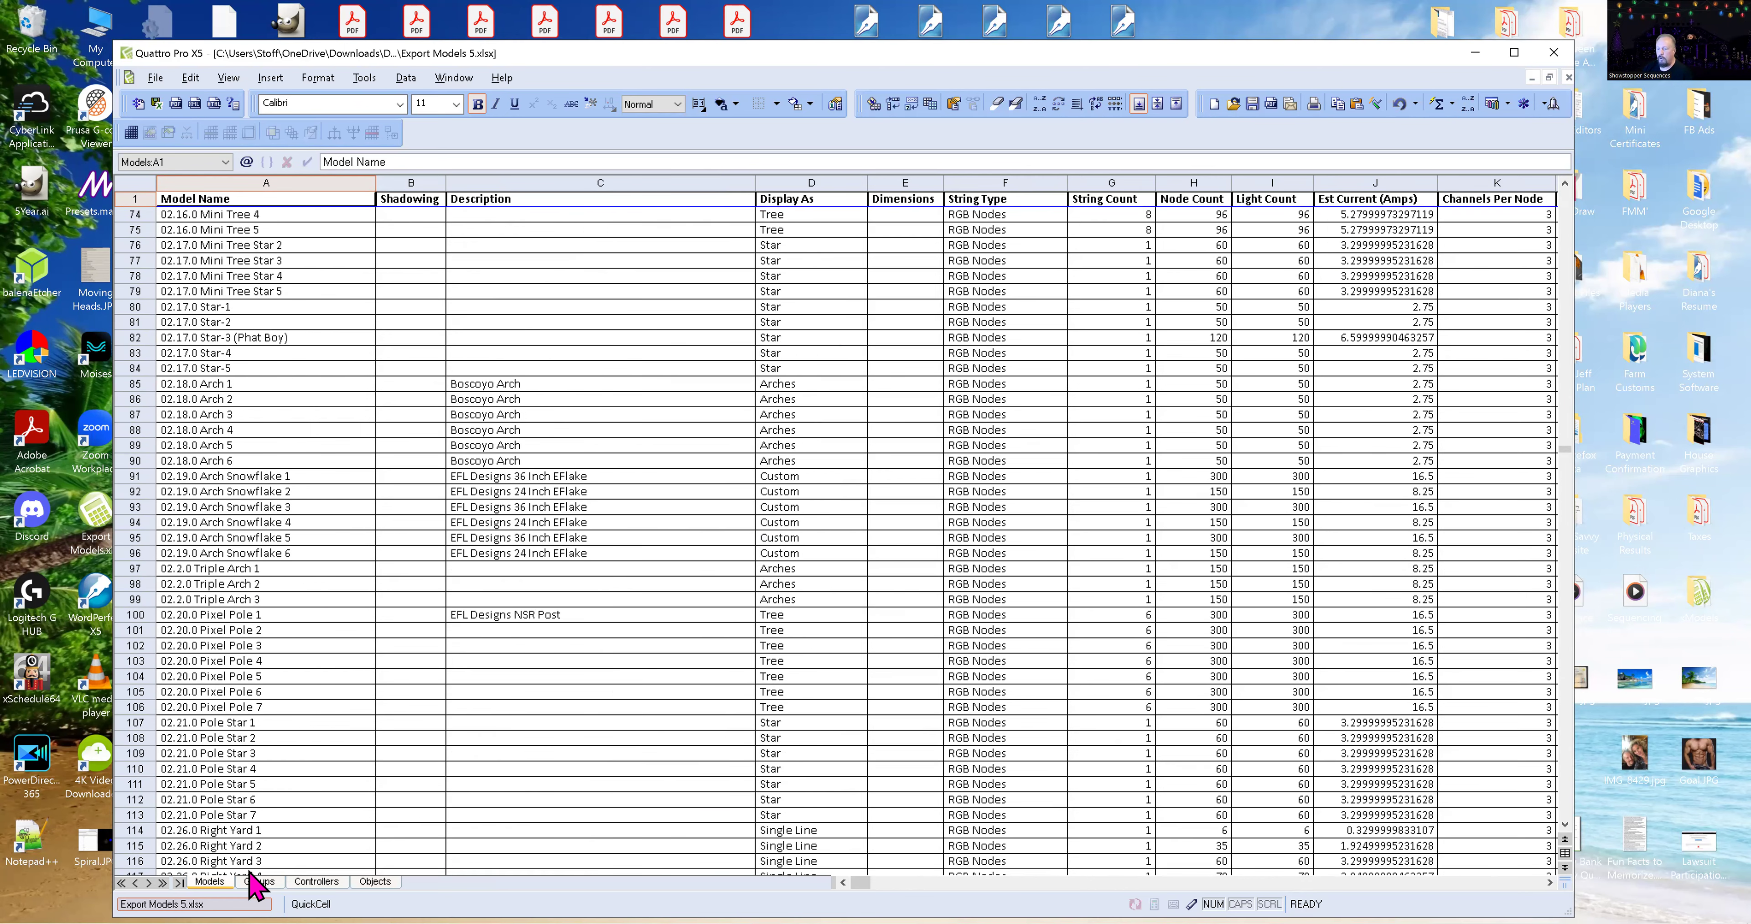
click(252, 873)
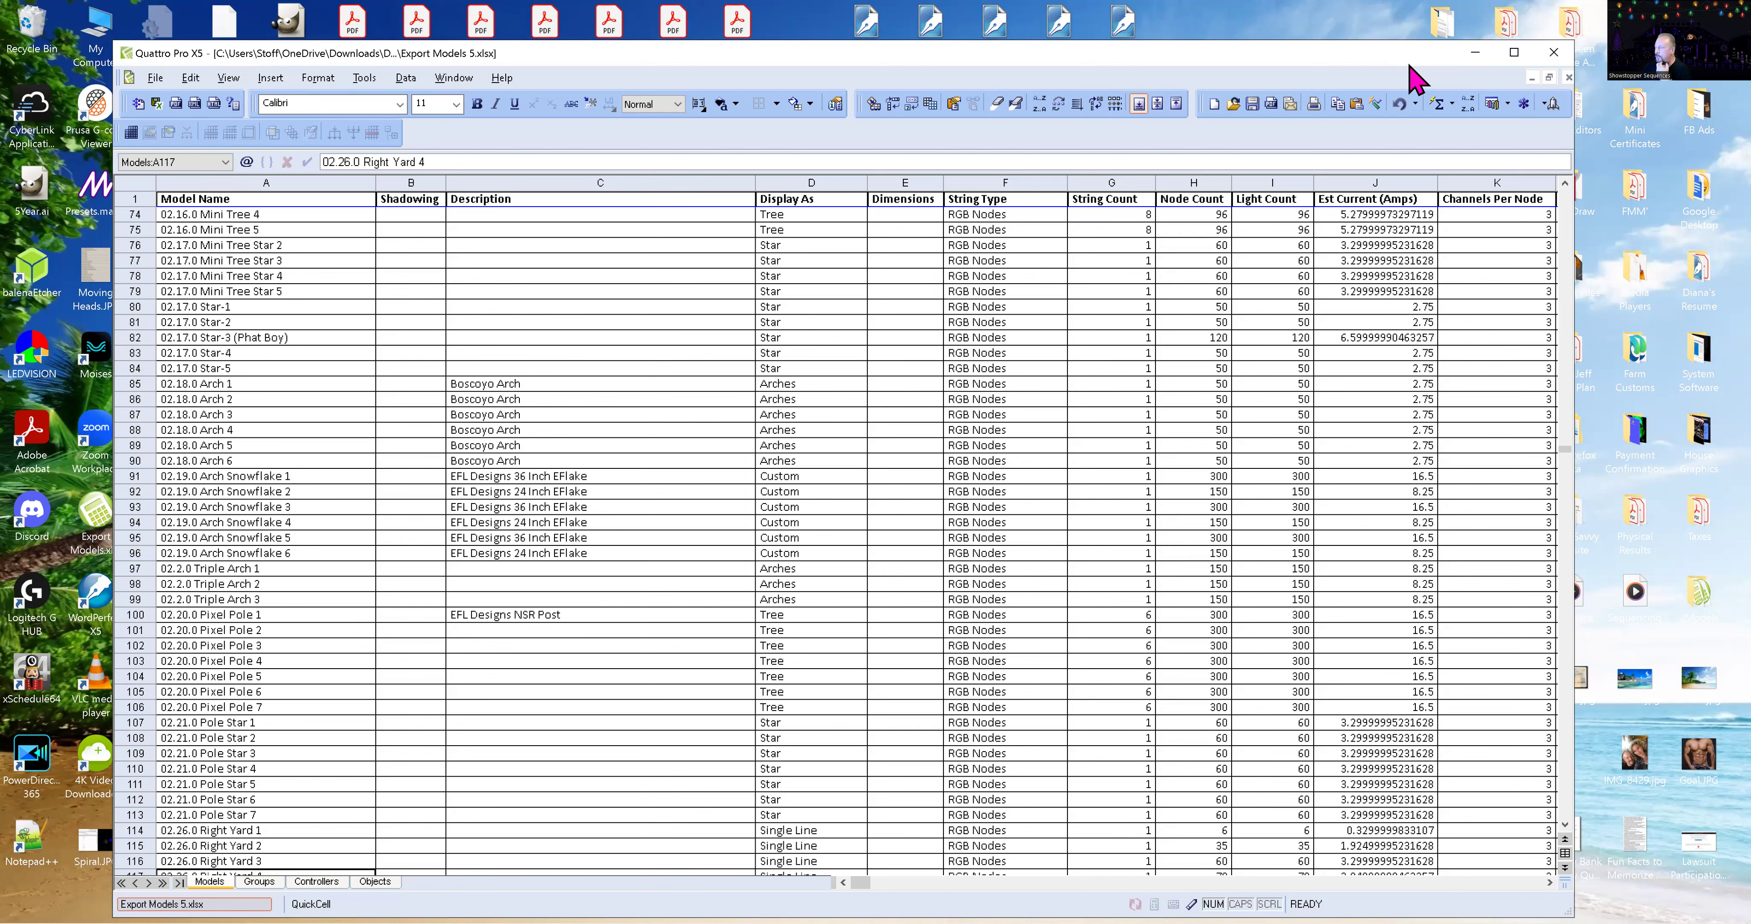
- Close the exported models spreadsheet and switch to xLights
click(1554, 53)
click(902, 533)
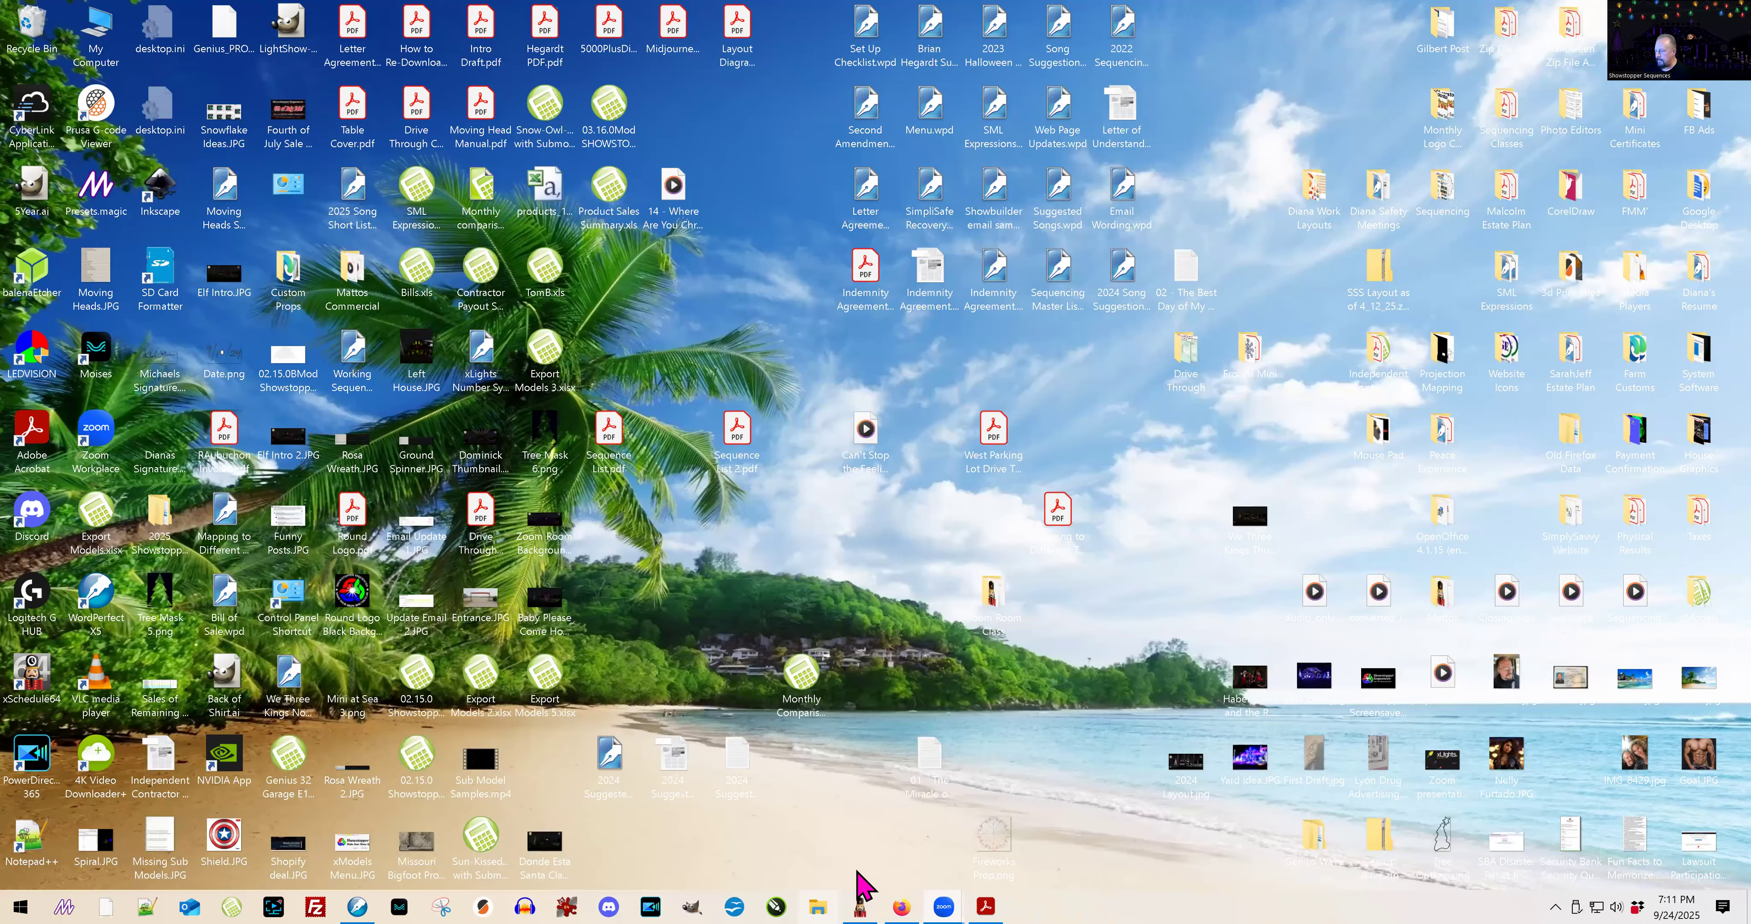
click(860, 907)
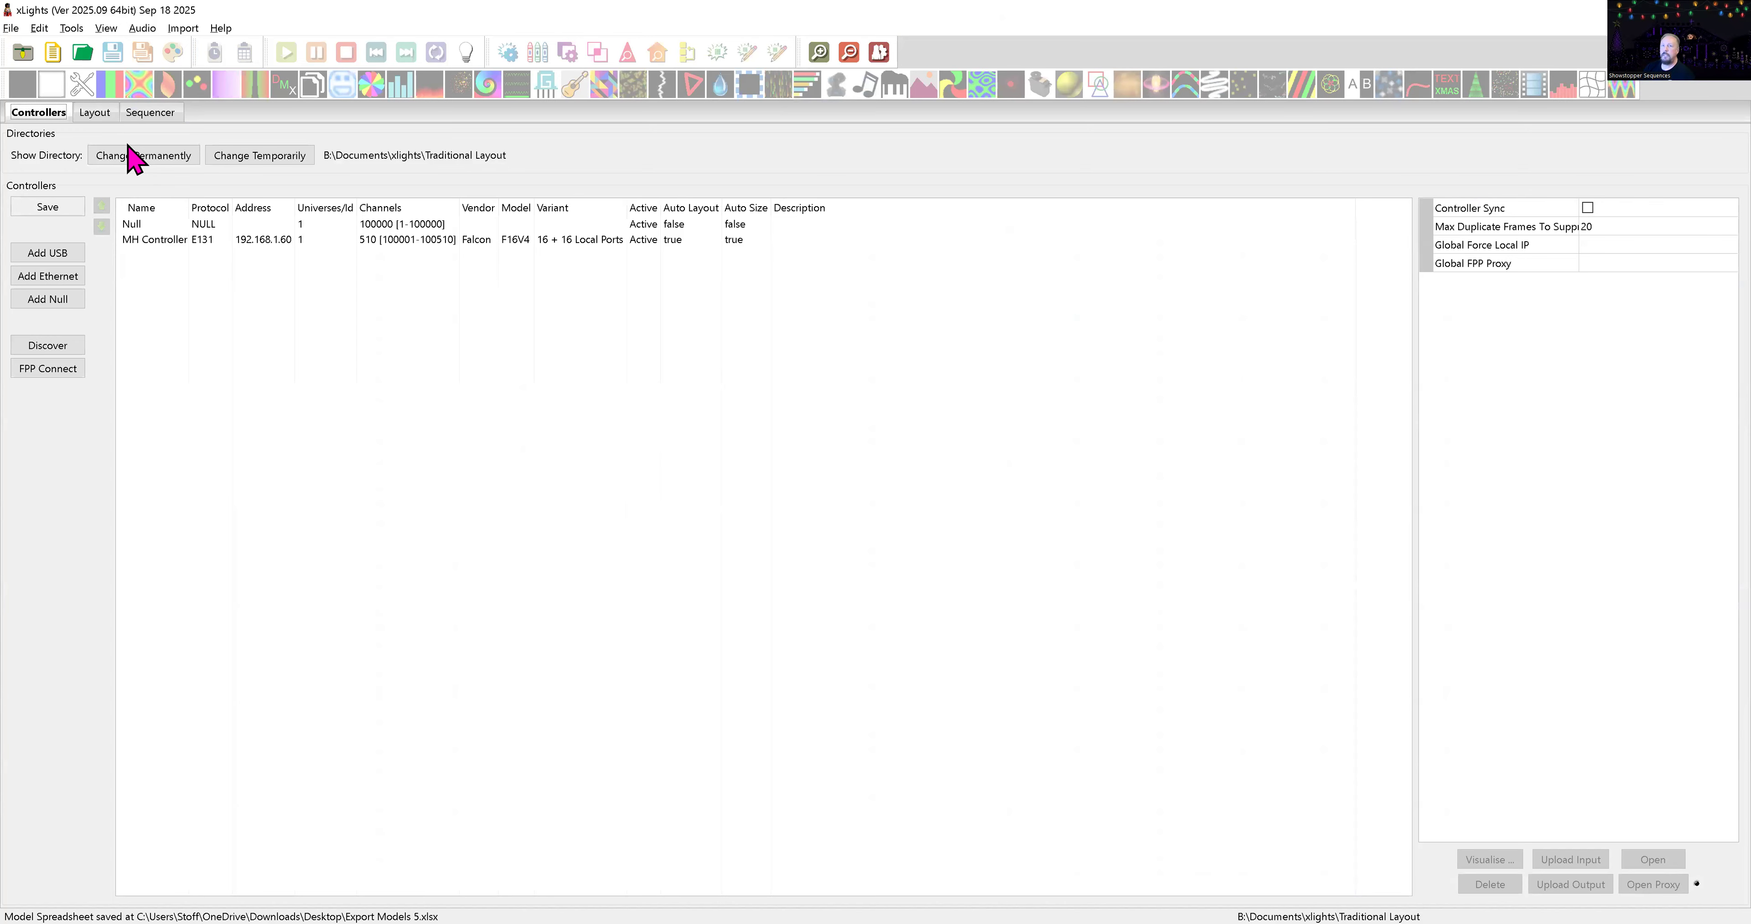
- Change the show directory permanently to the Zoom Room Class folder on the desktop and show its layout
click(95, 112)
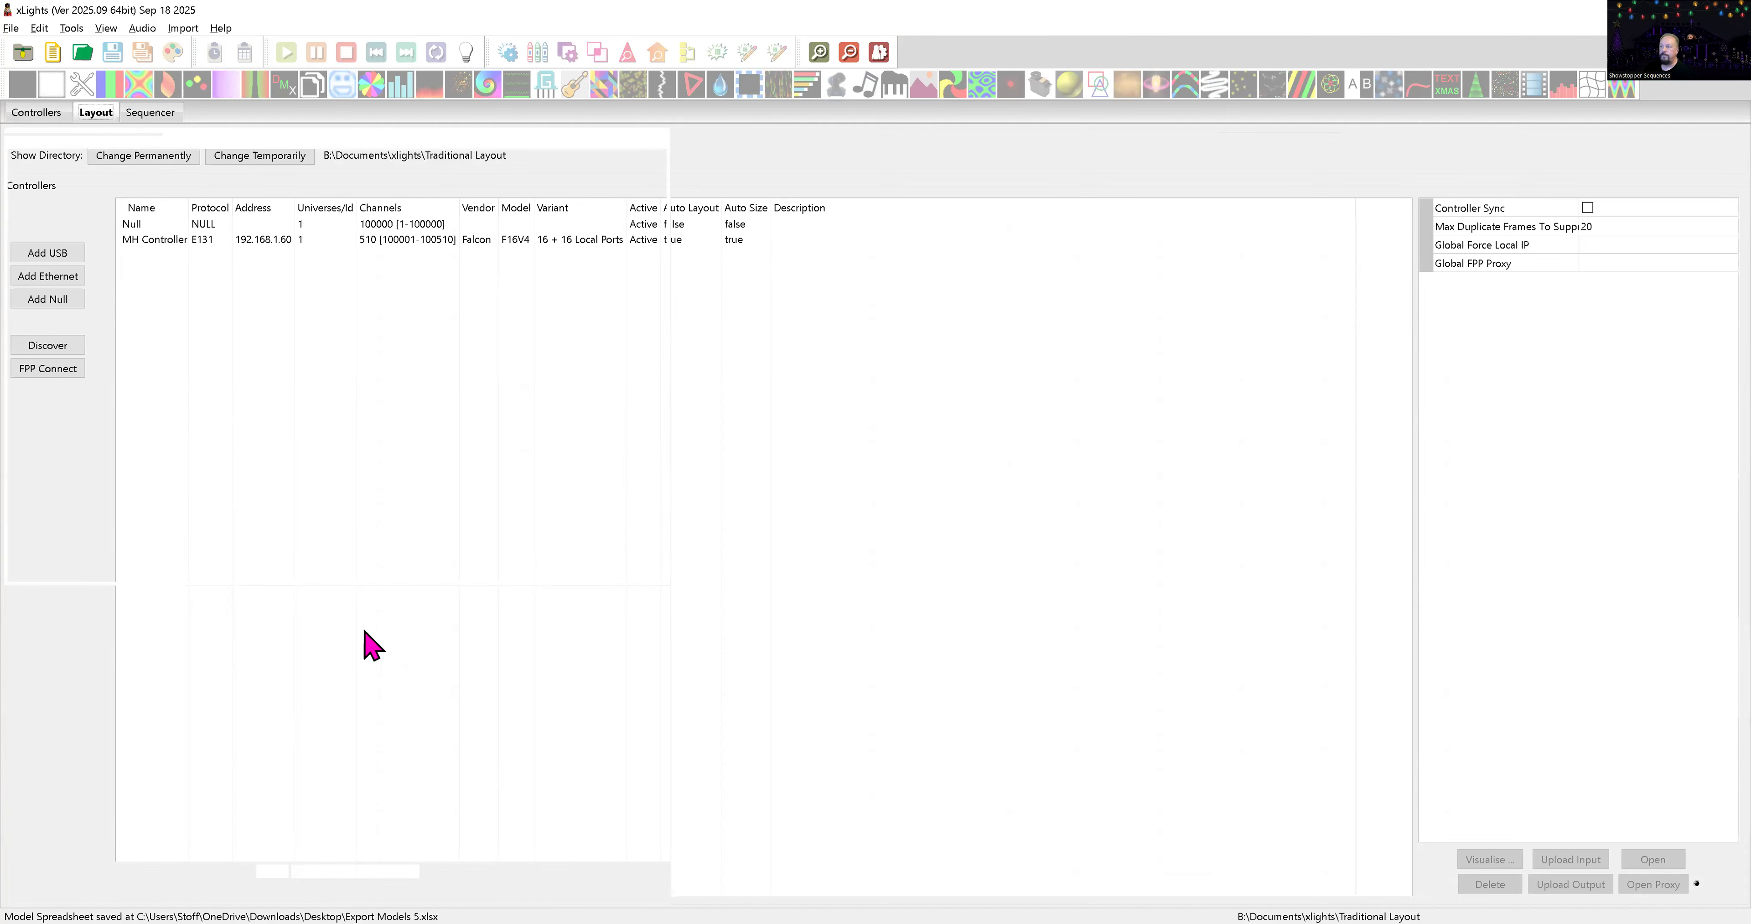
click(37, 113)
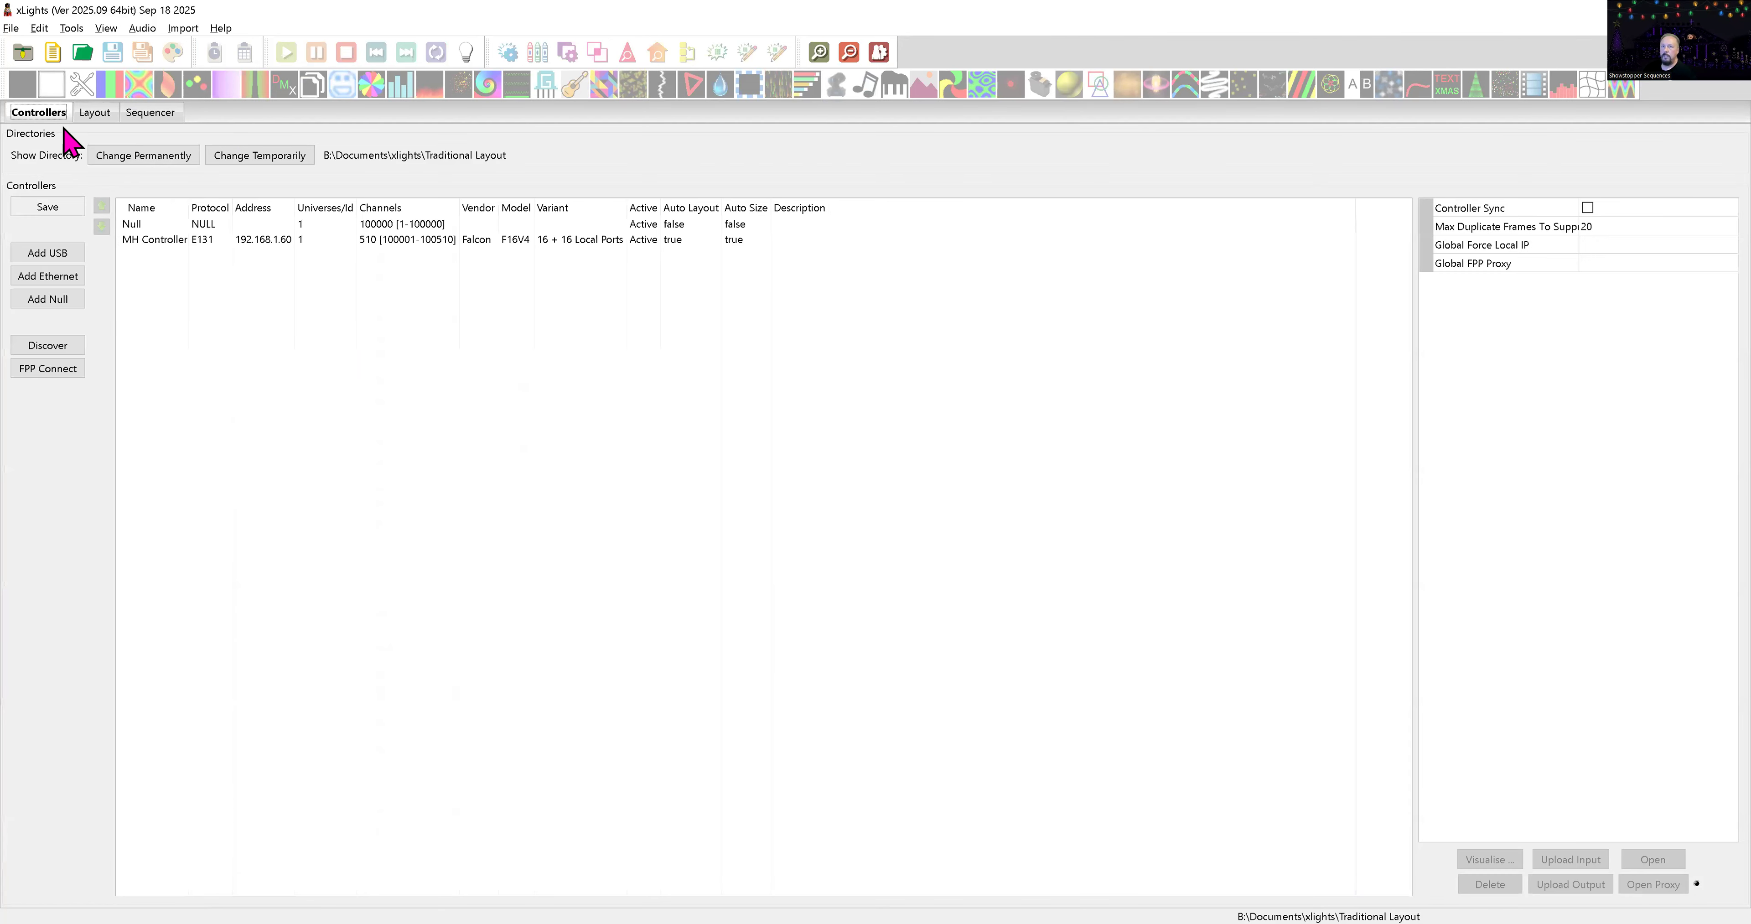
click(133, 155)
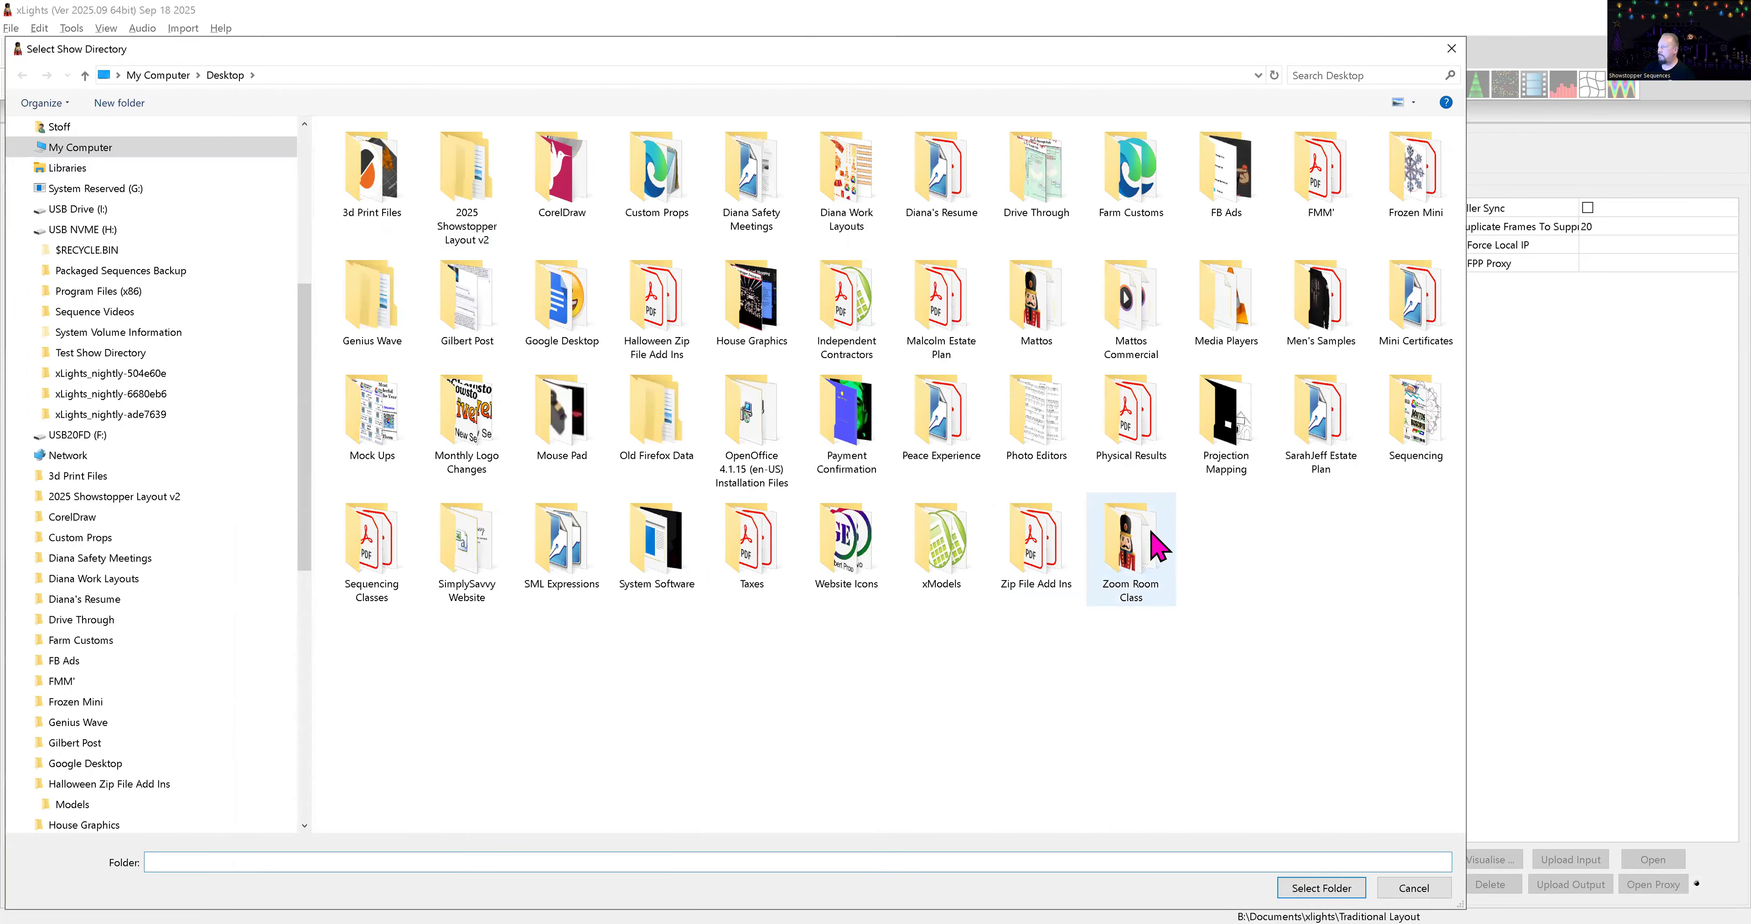
double_click(1144, 547)
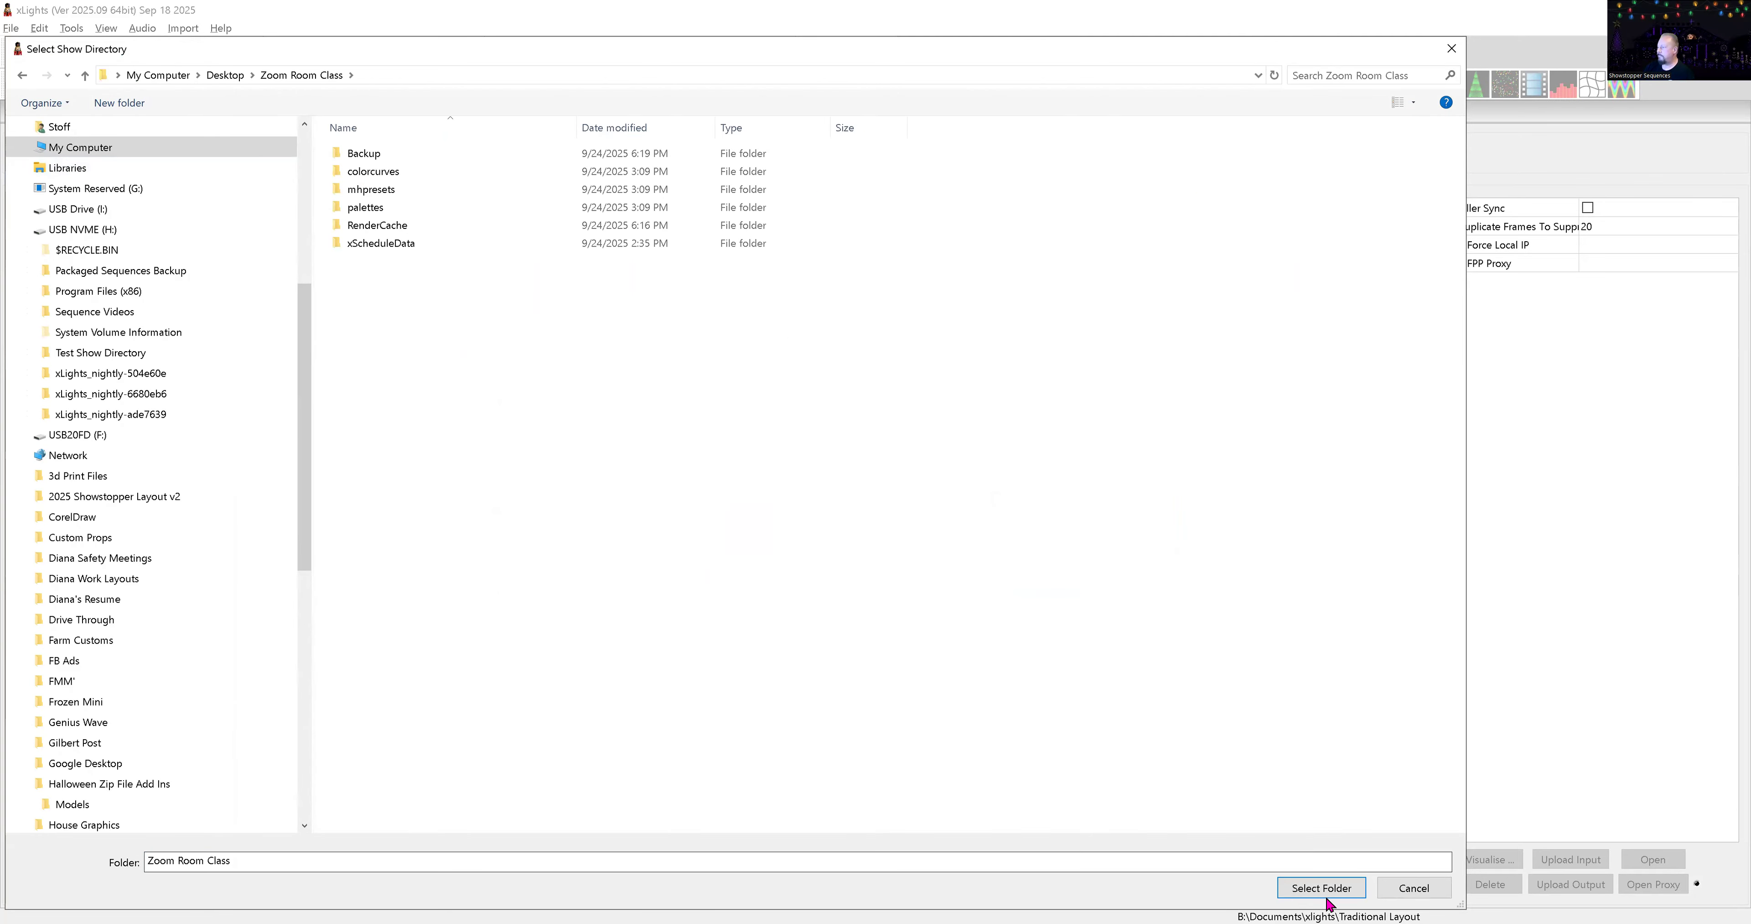
click(1322, 888)
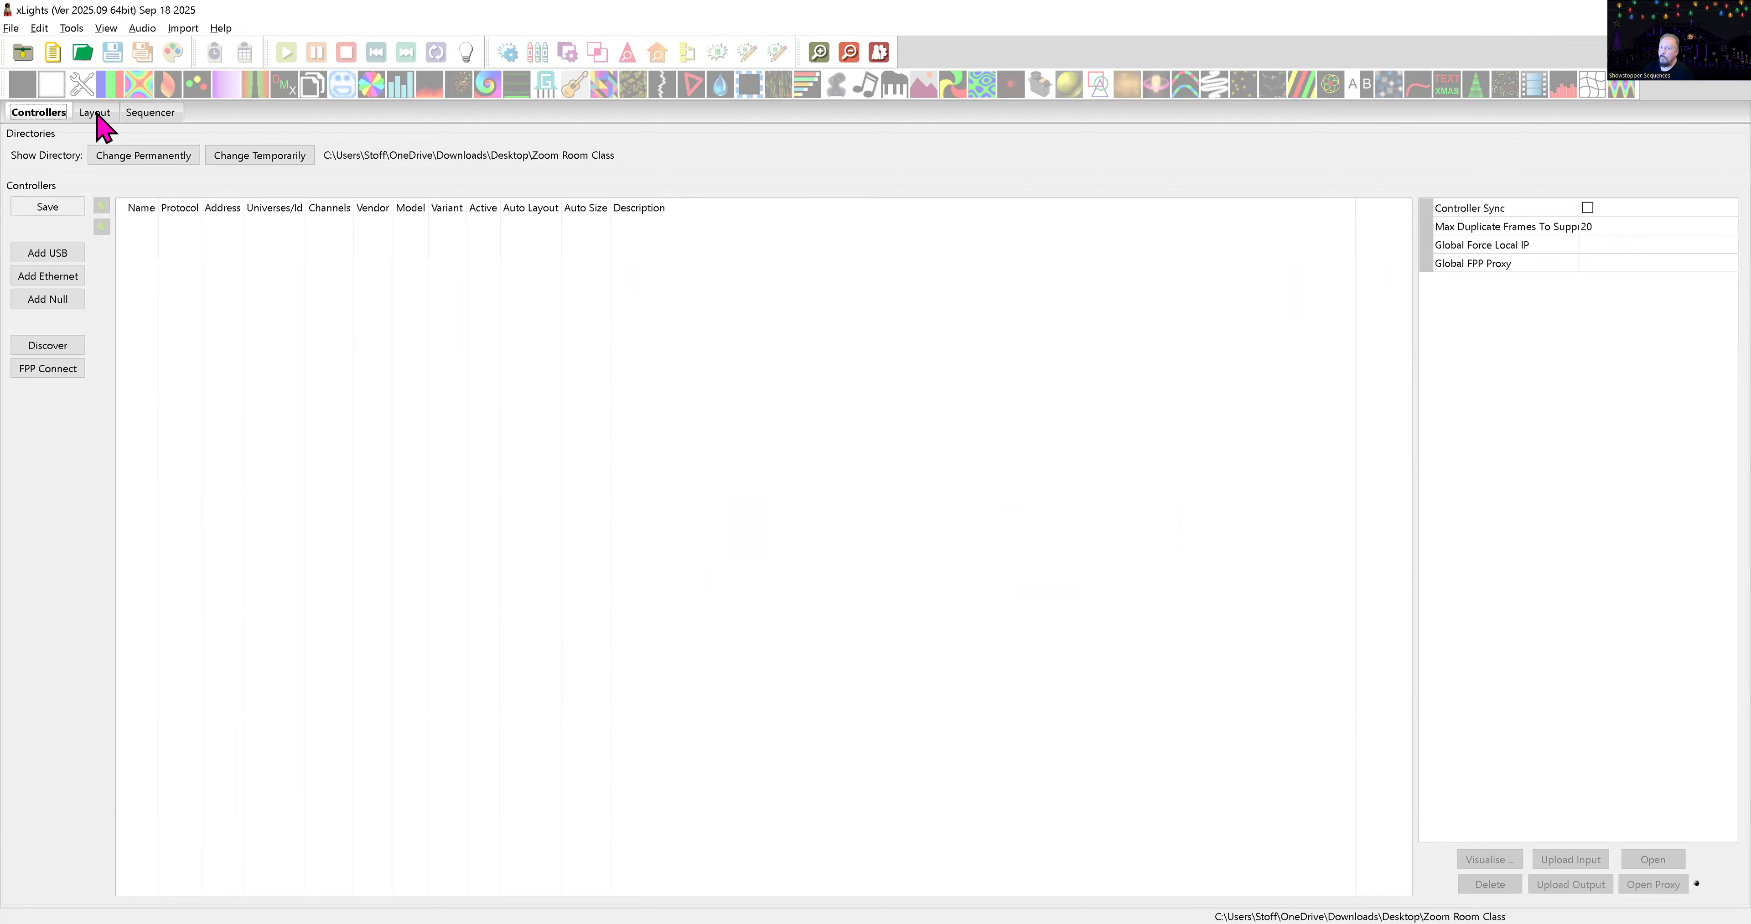
click(97, 114)
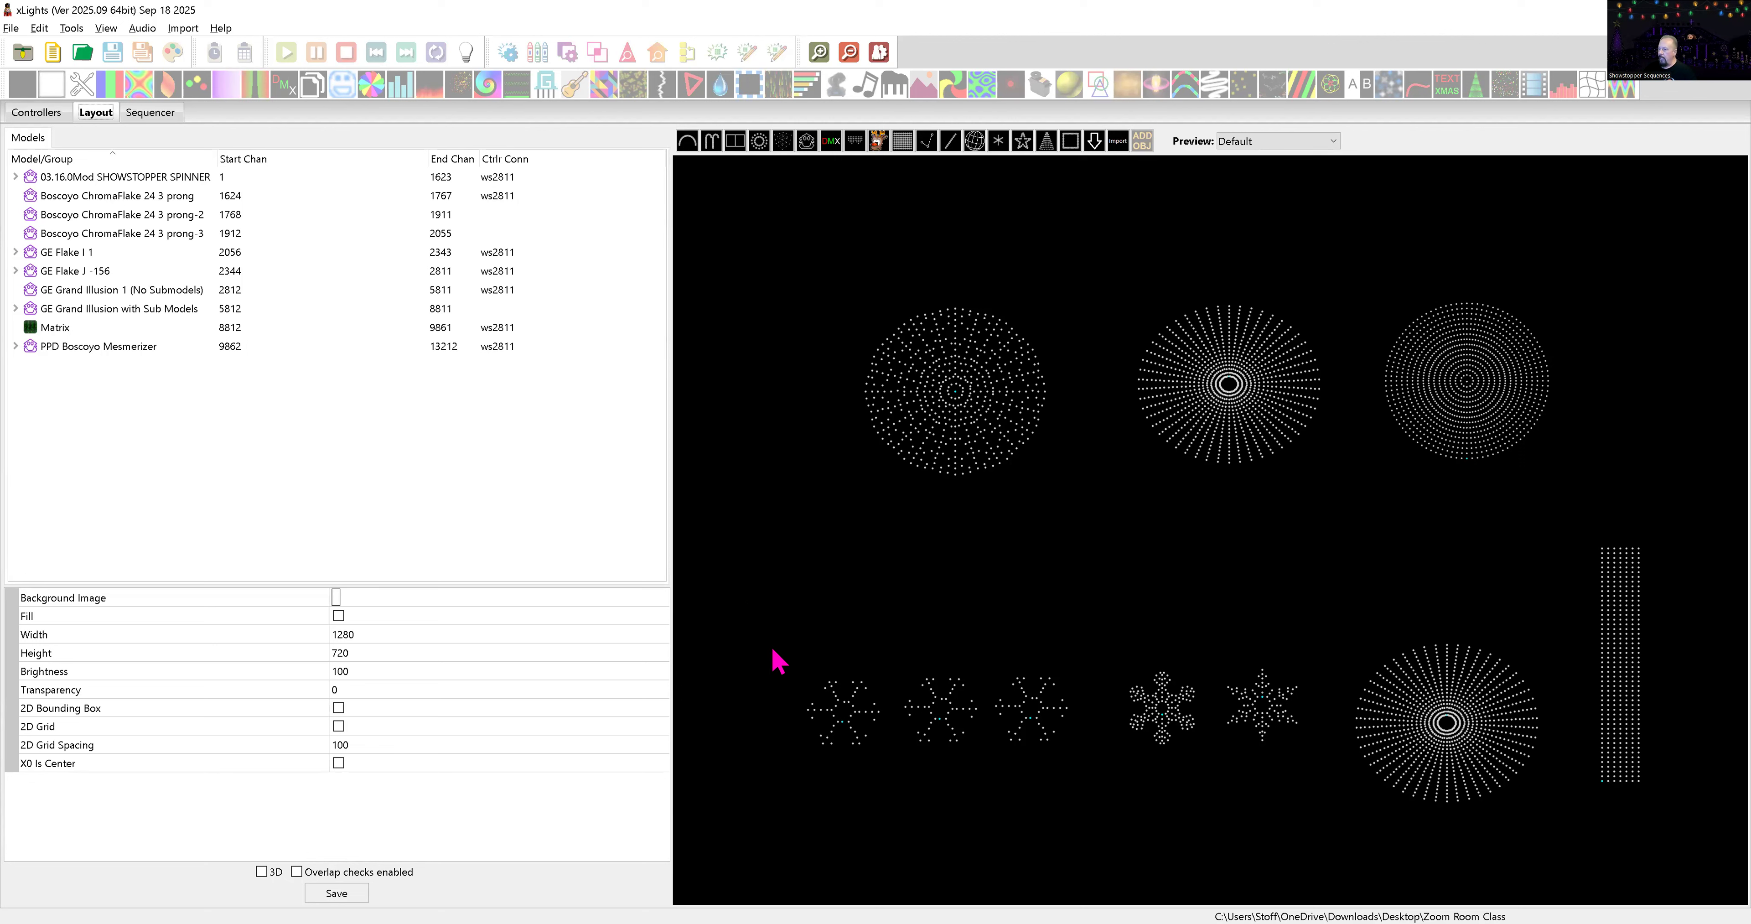
- Select the three Boscoyo ChromaFlake snowflakes together, view the Create Group option for them, and dismiss it
drag(771, 644, 1107, 787)
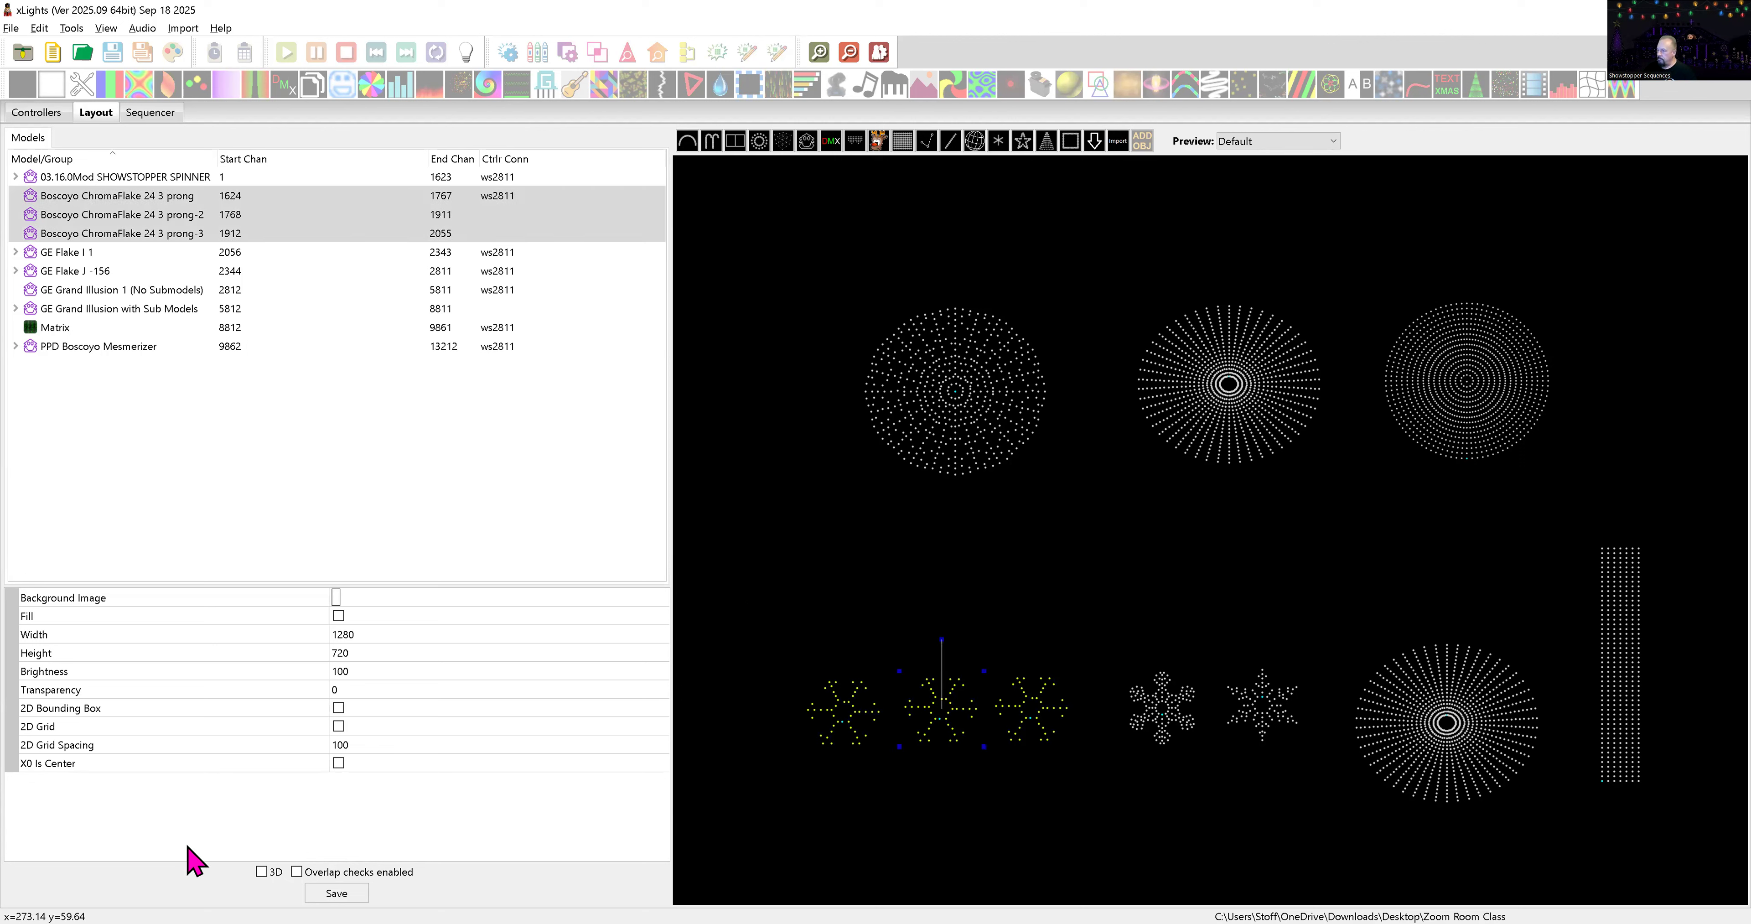
right_click(848, 718)
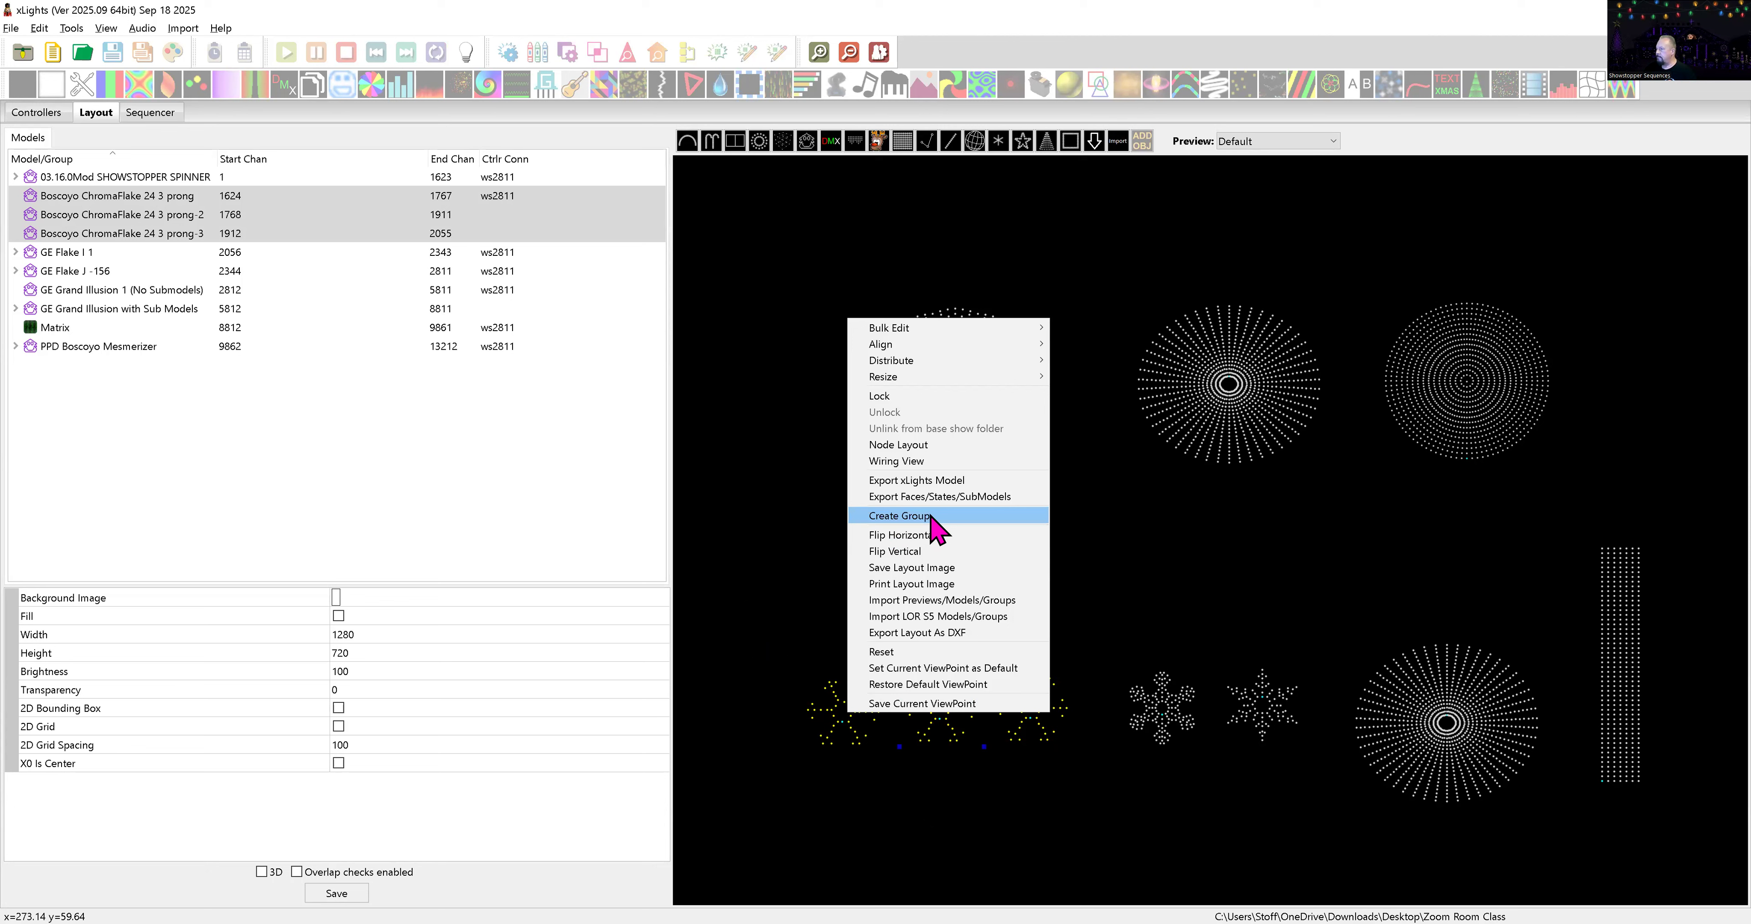
click(749, 514)
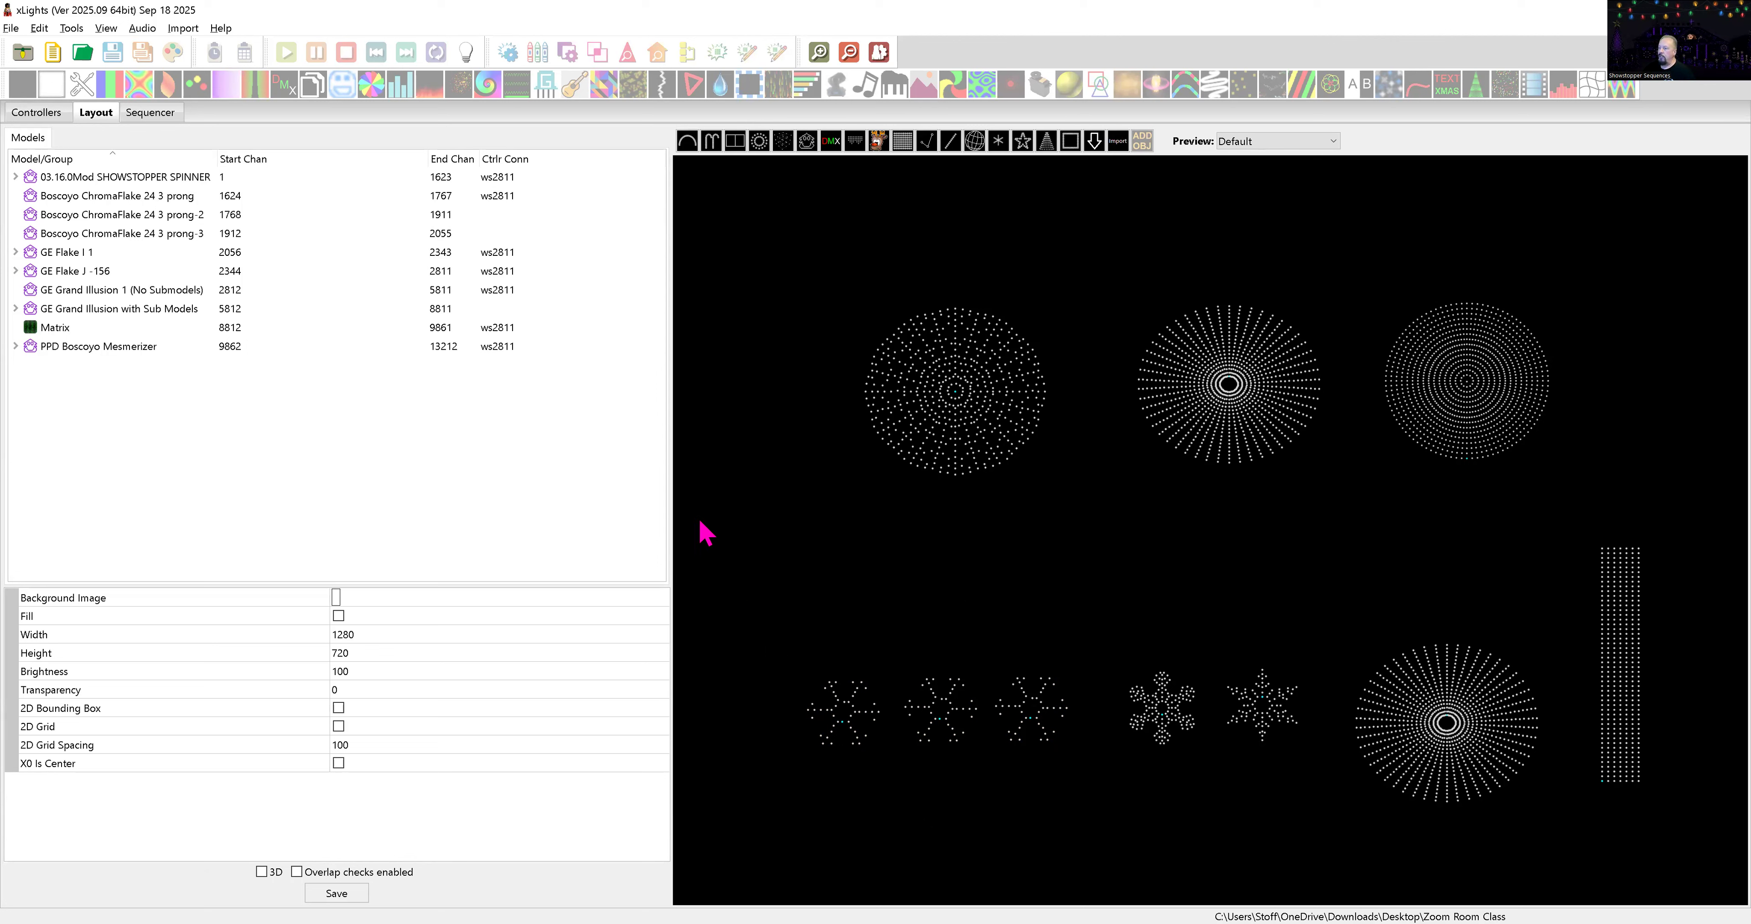
- Select the Boscoyo ChromaFlake 24 3 prong model in the layout and save the layout
click(858, 722)
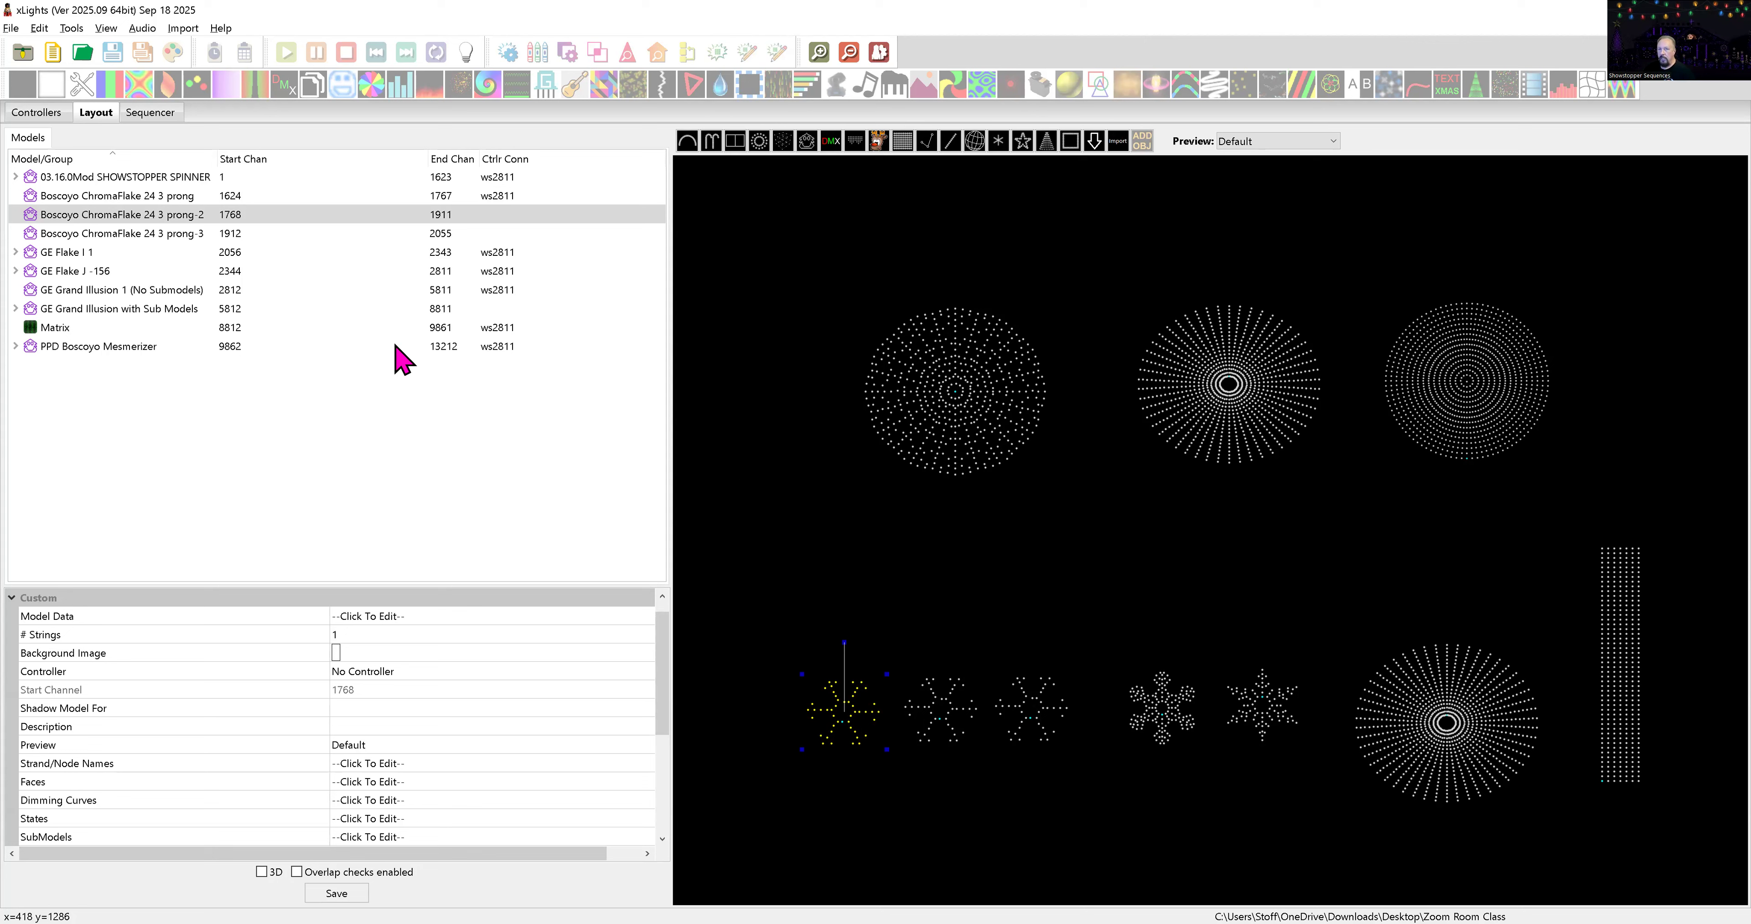
click(158, 197)
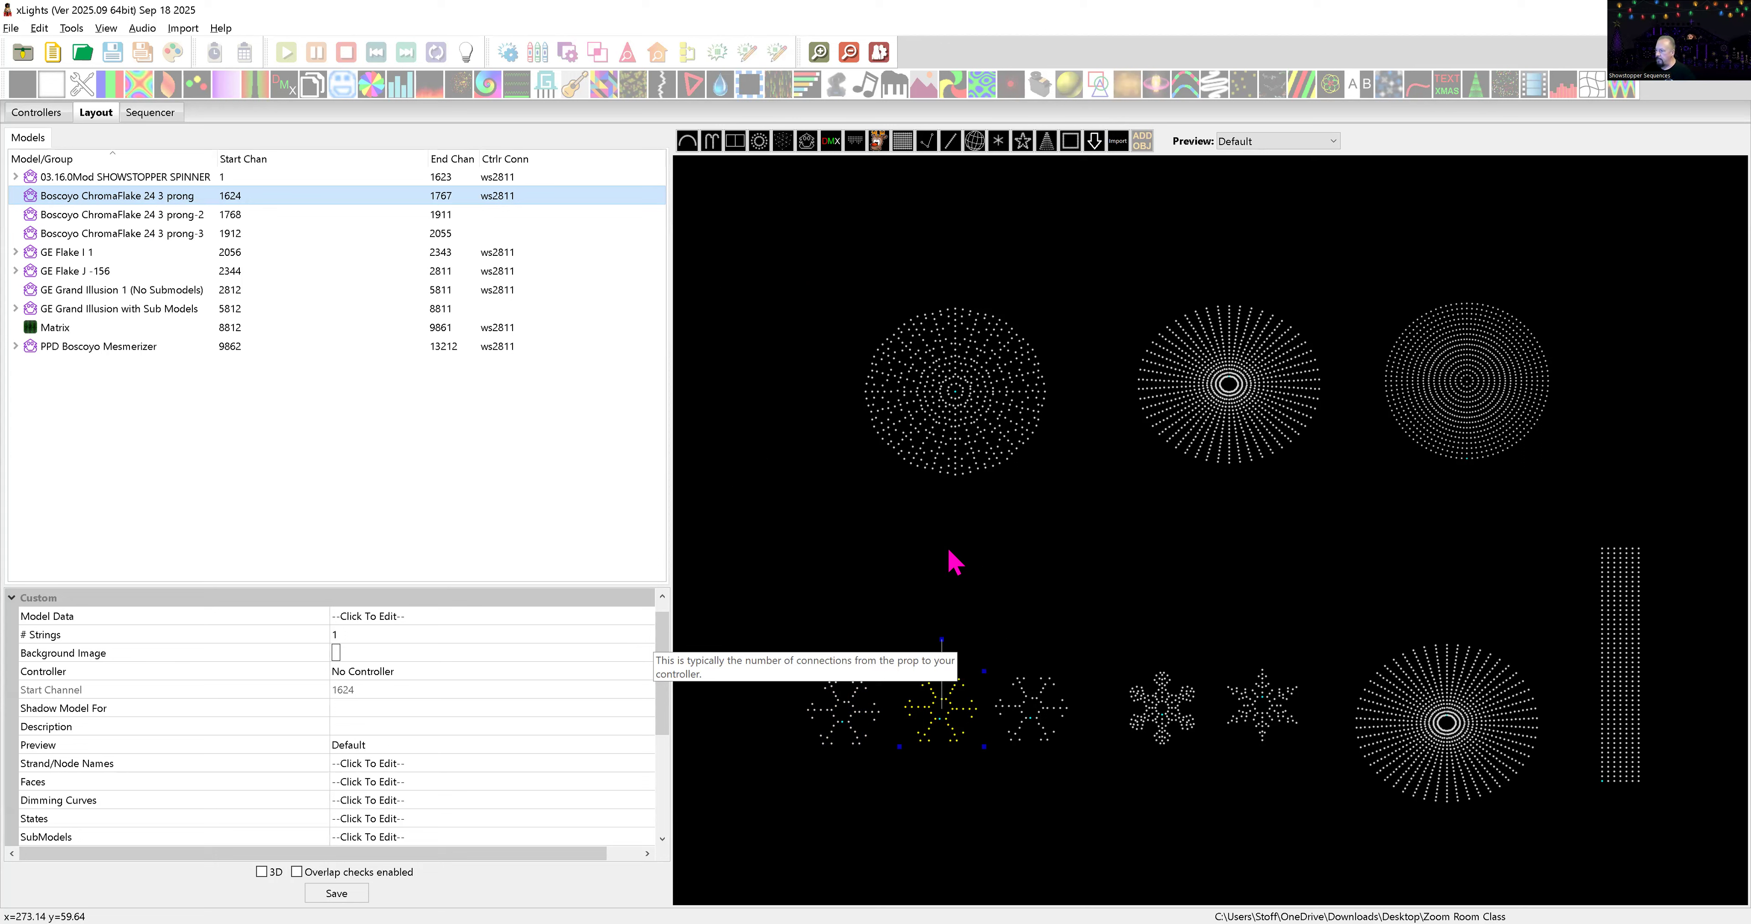
click(959, 711)
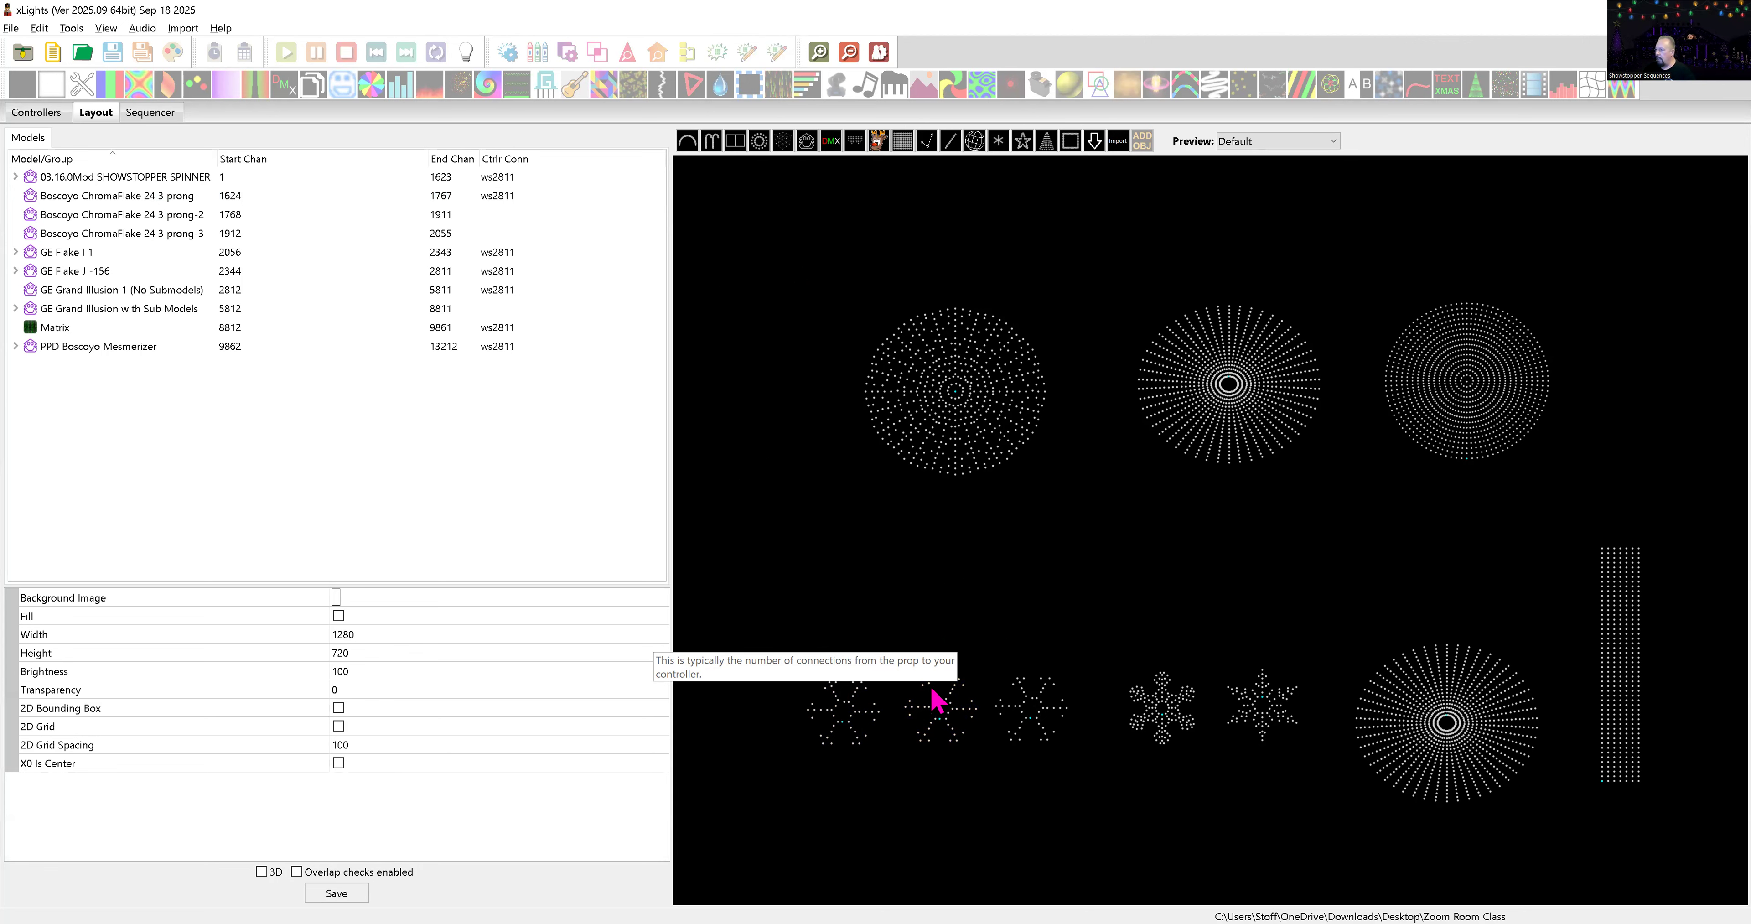
click(942, 710)
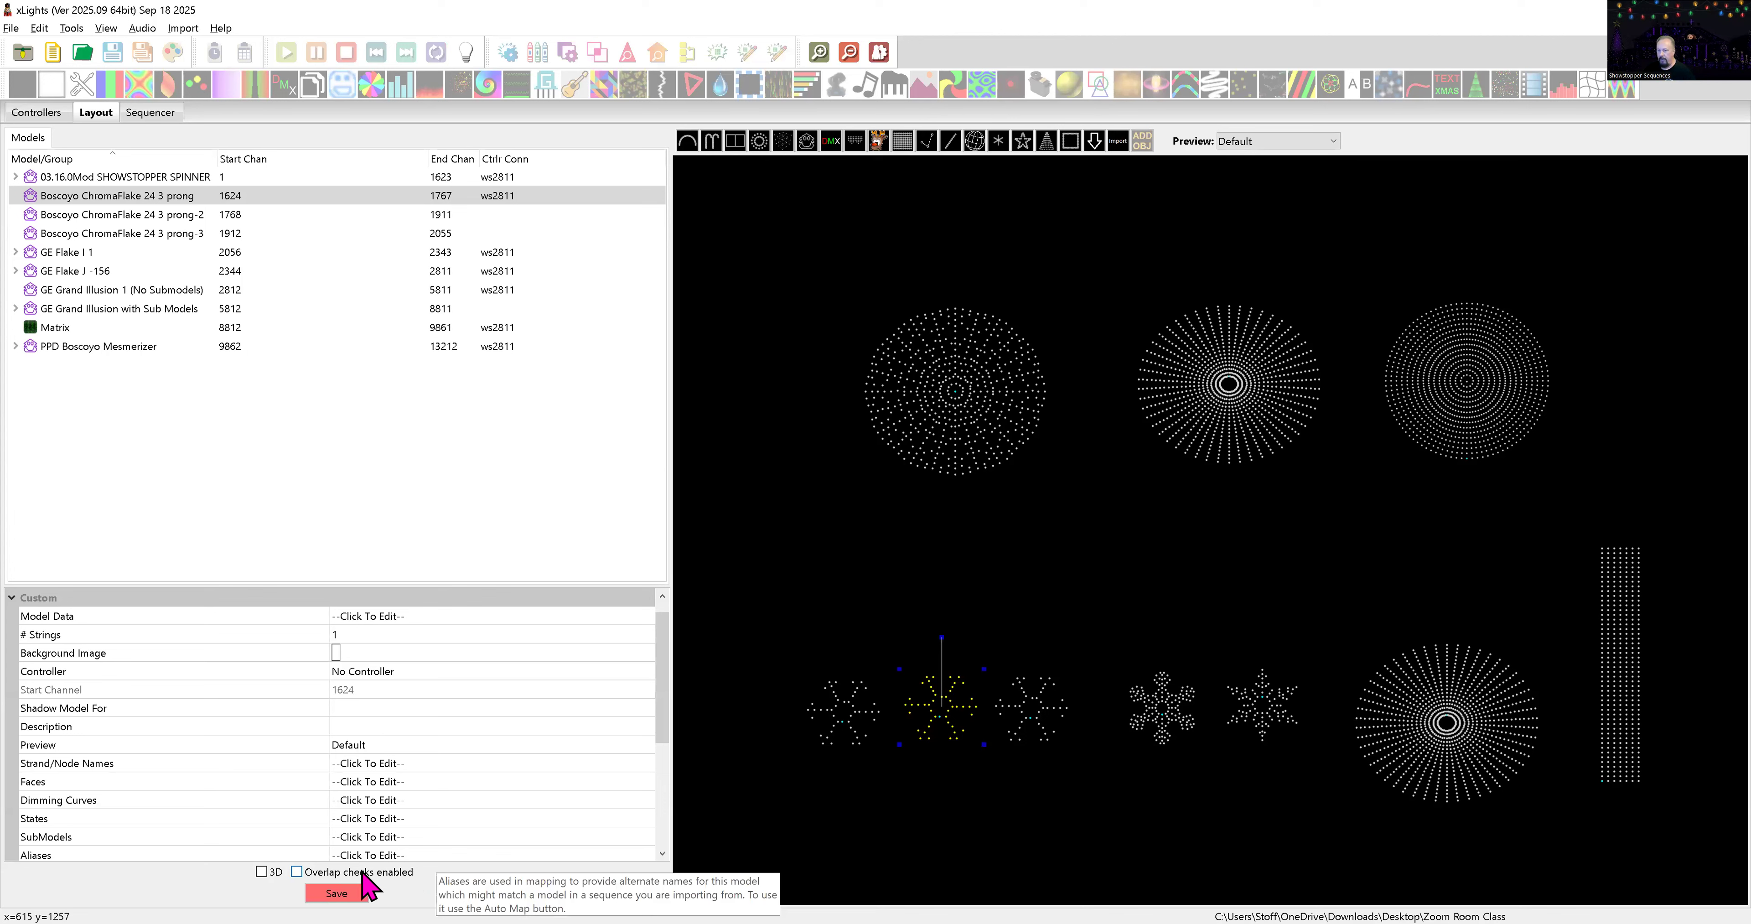
click(350, 891)
click(348, 891)
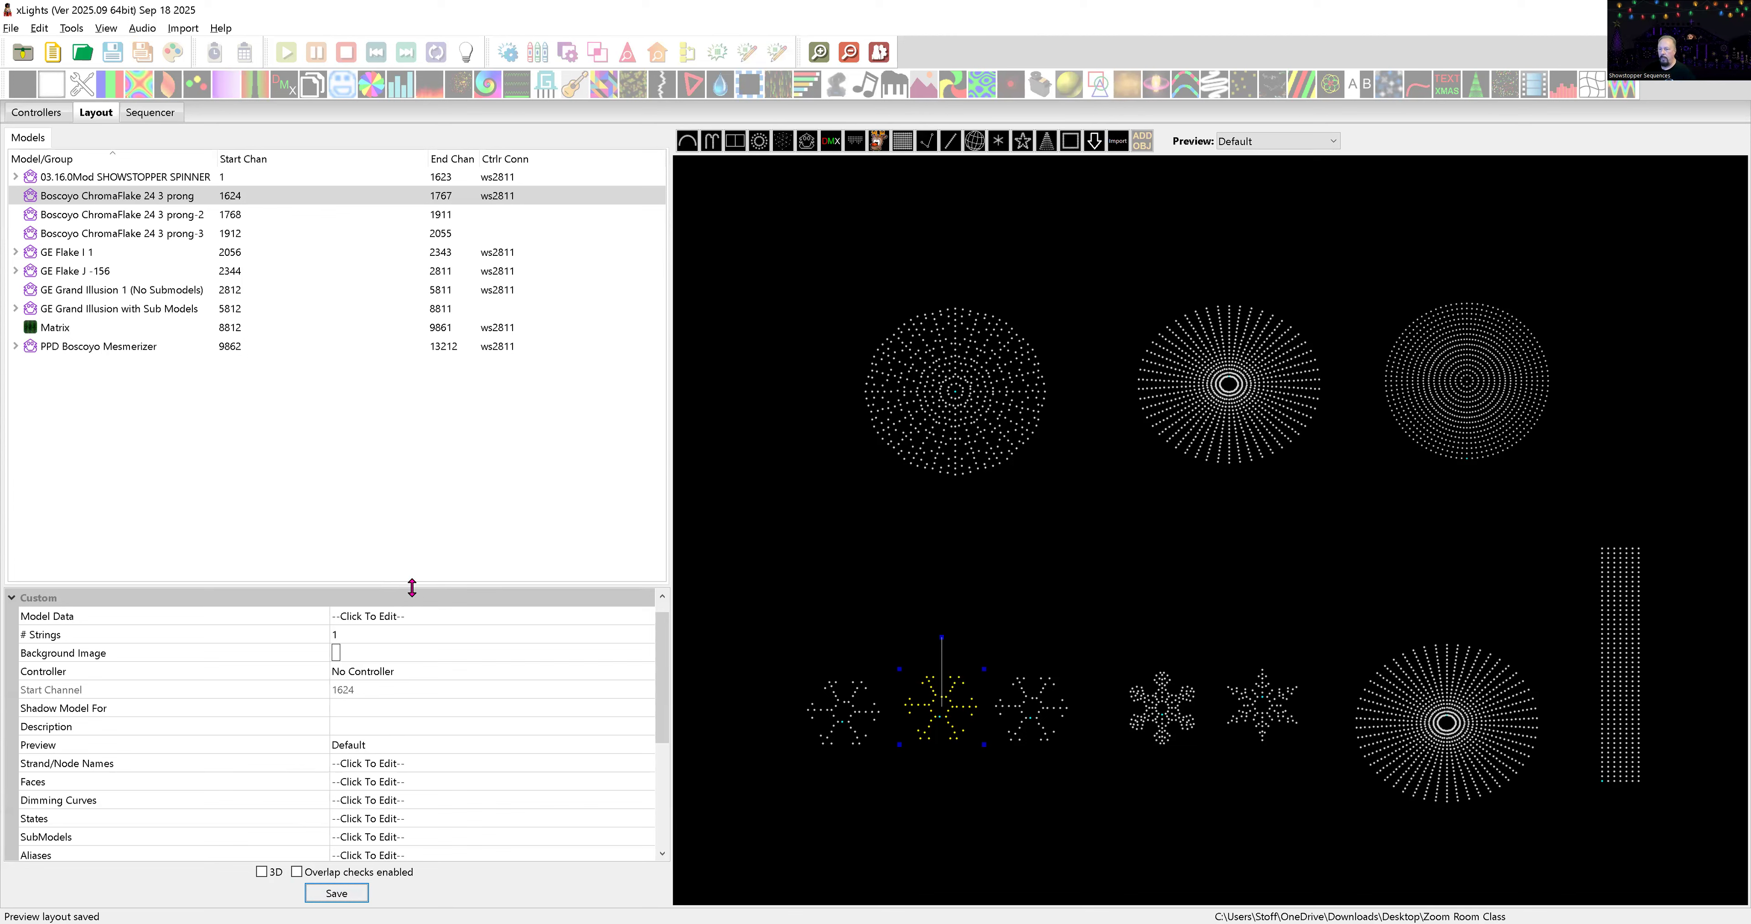
- Enlarge the model's property area, open its SubModels for editing, and add a new submodel
drag(411, 585, 422, 377)
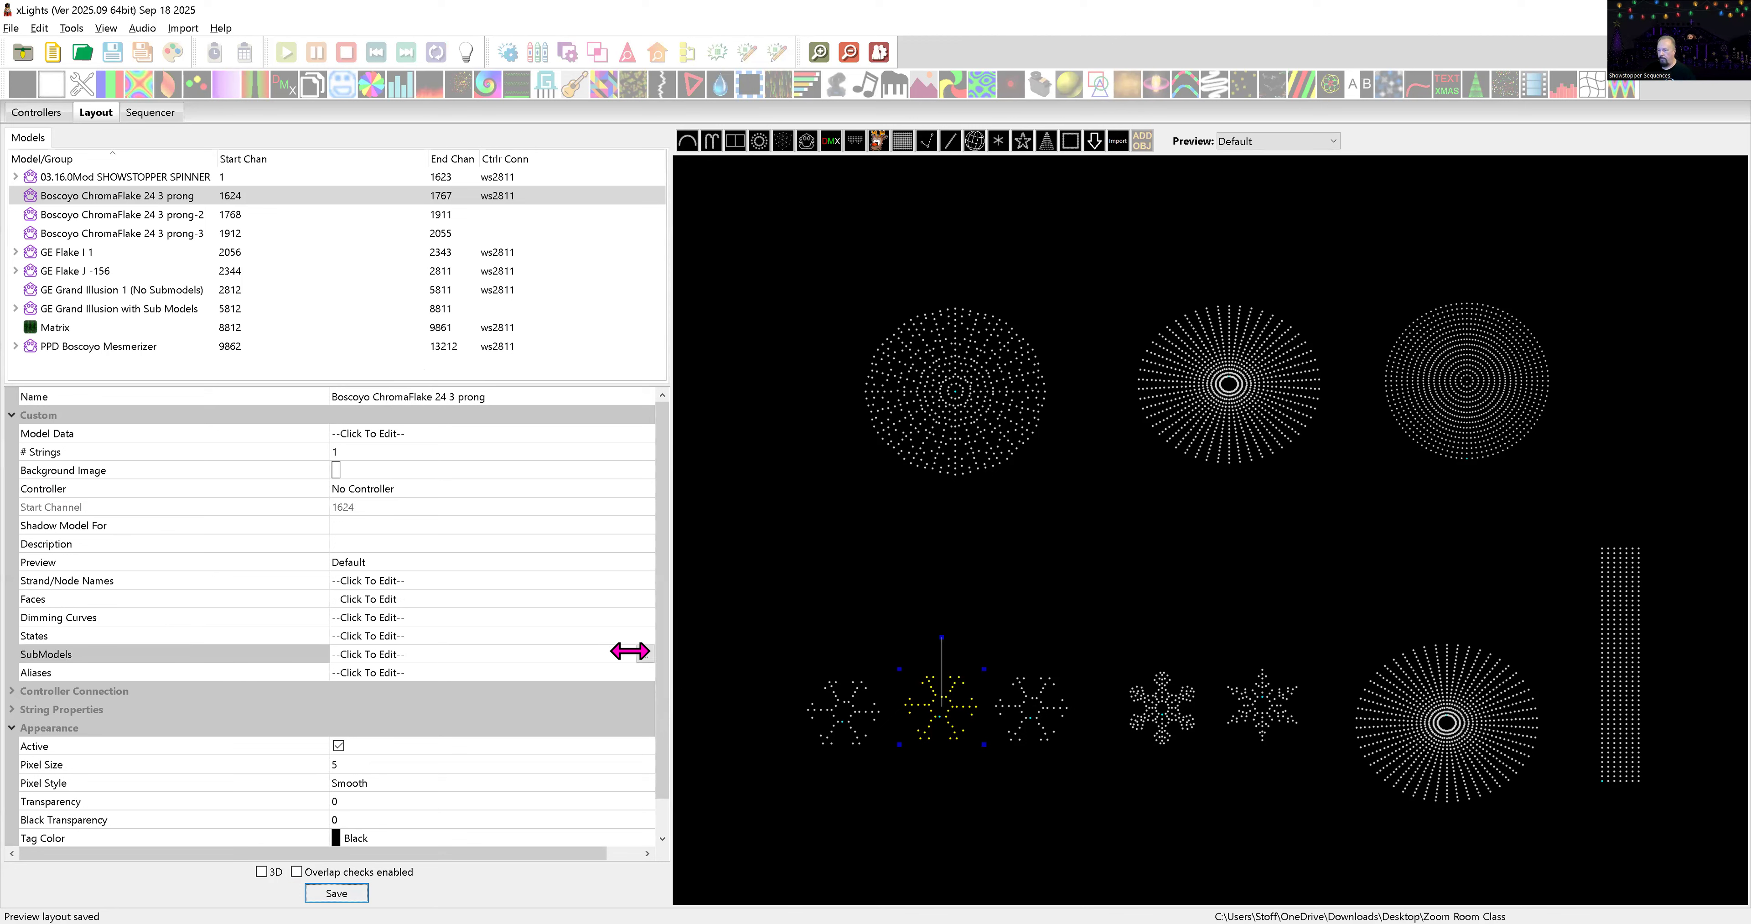
click(644, 654)
click(645, 655)
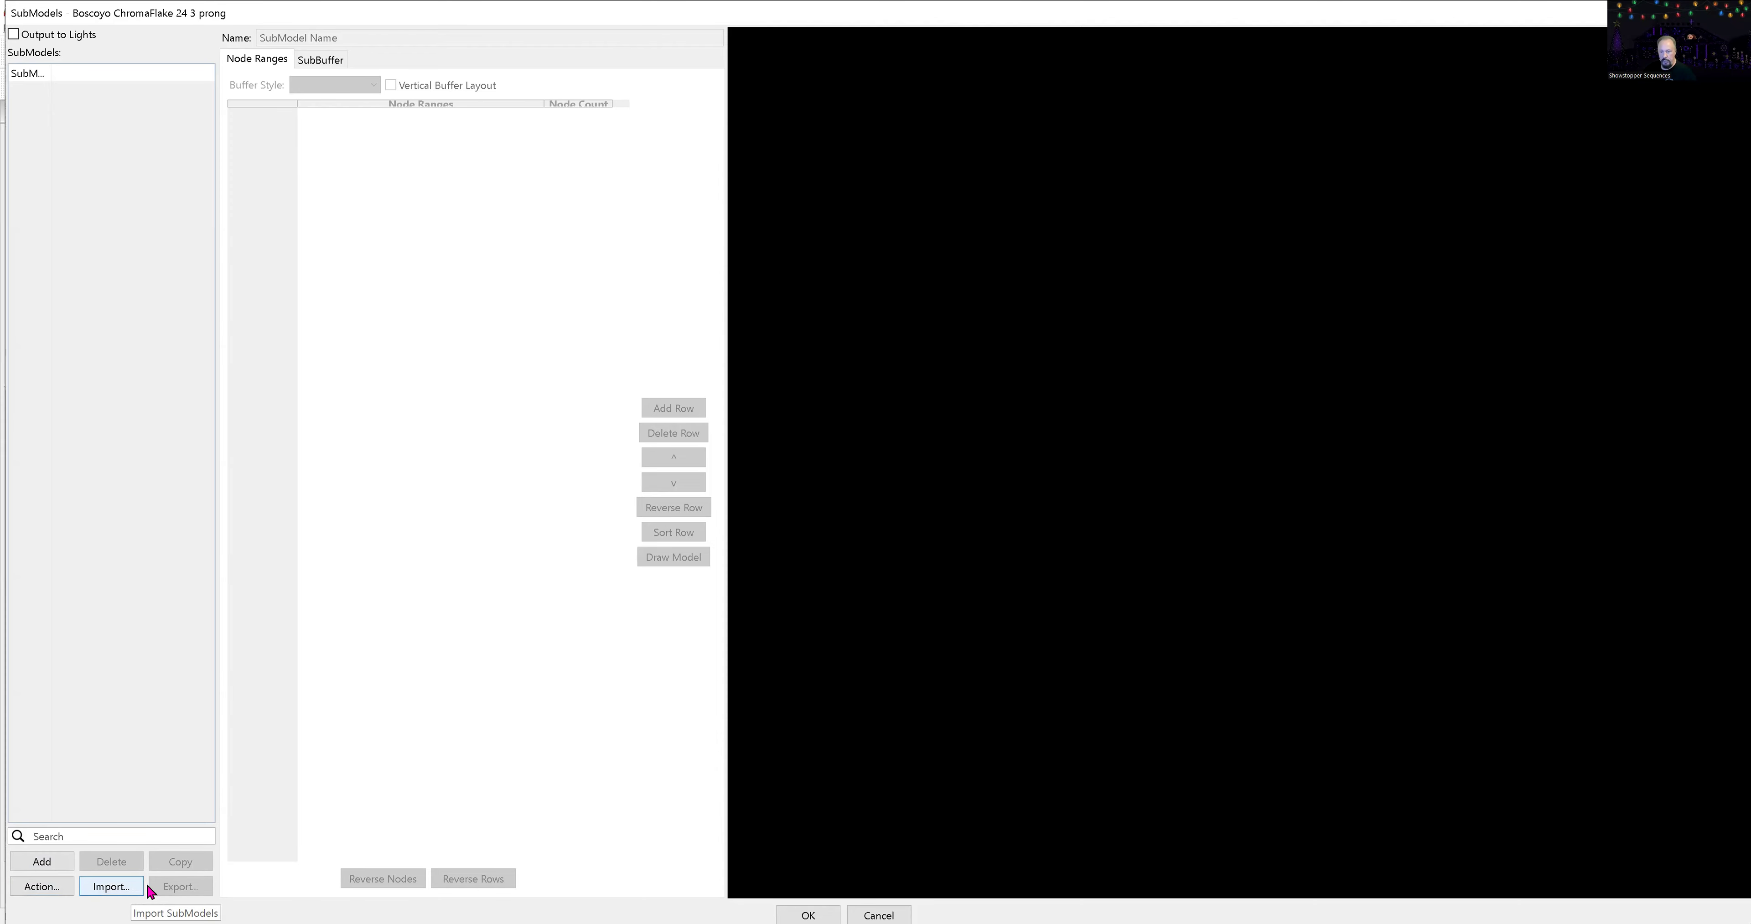
click(60, 869)
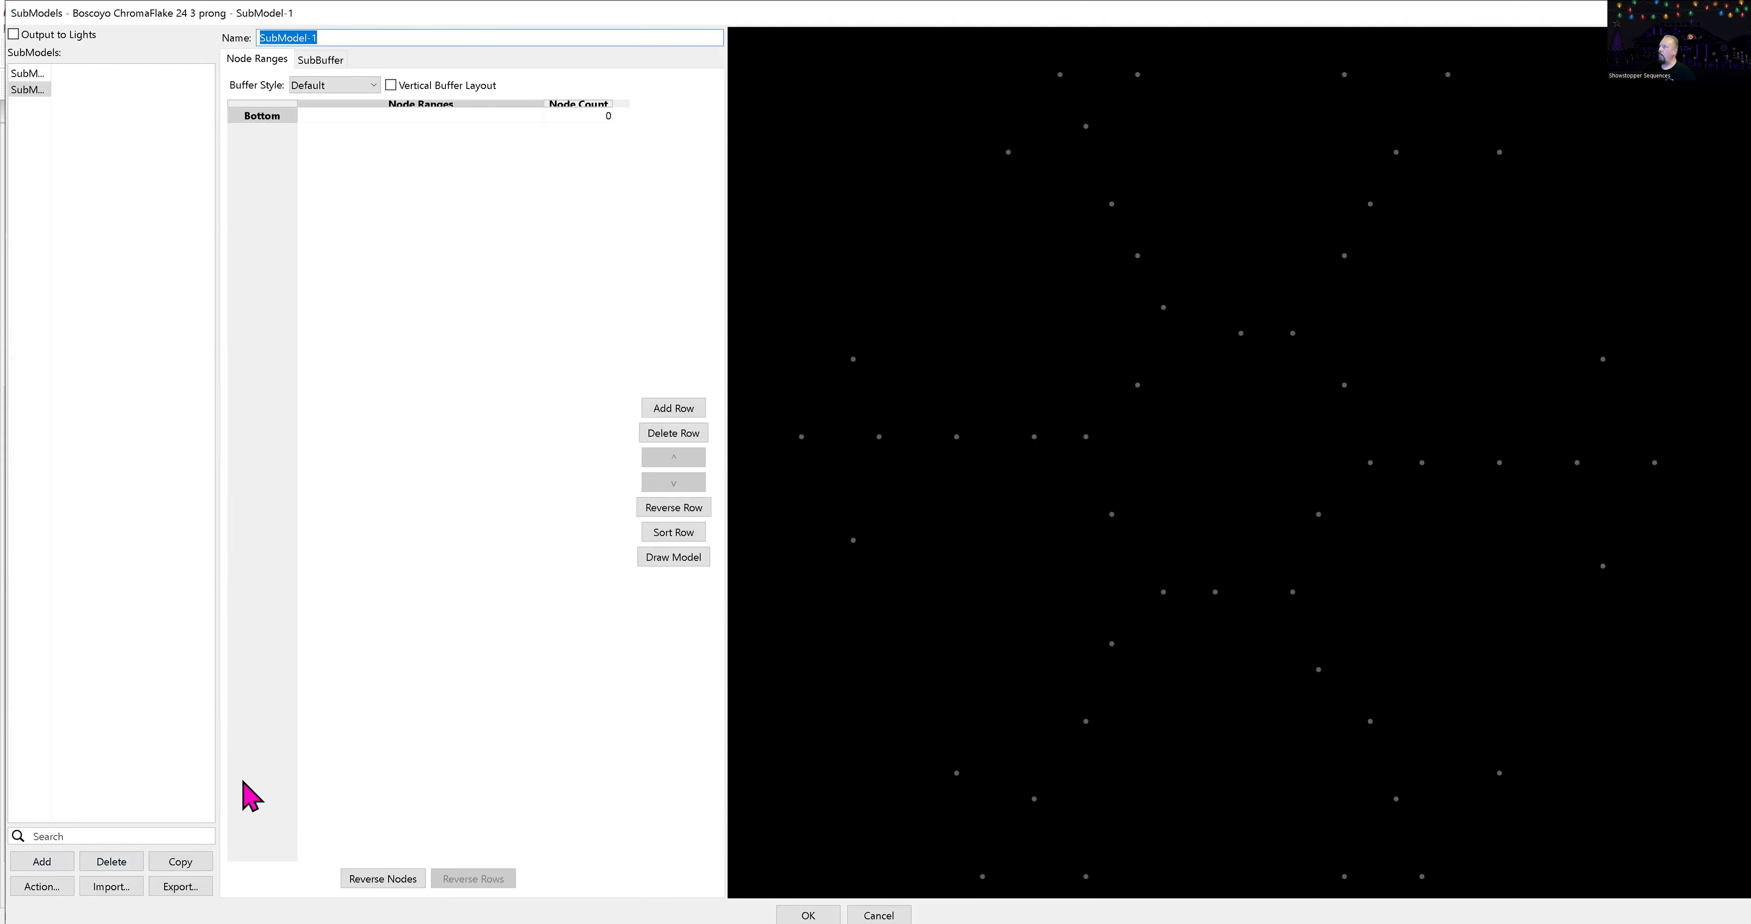
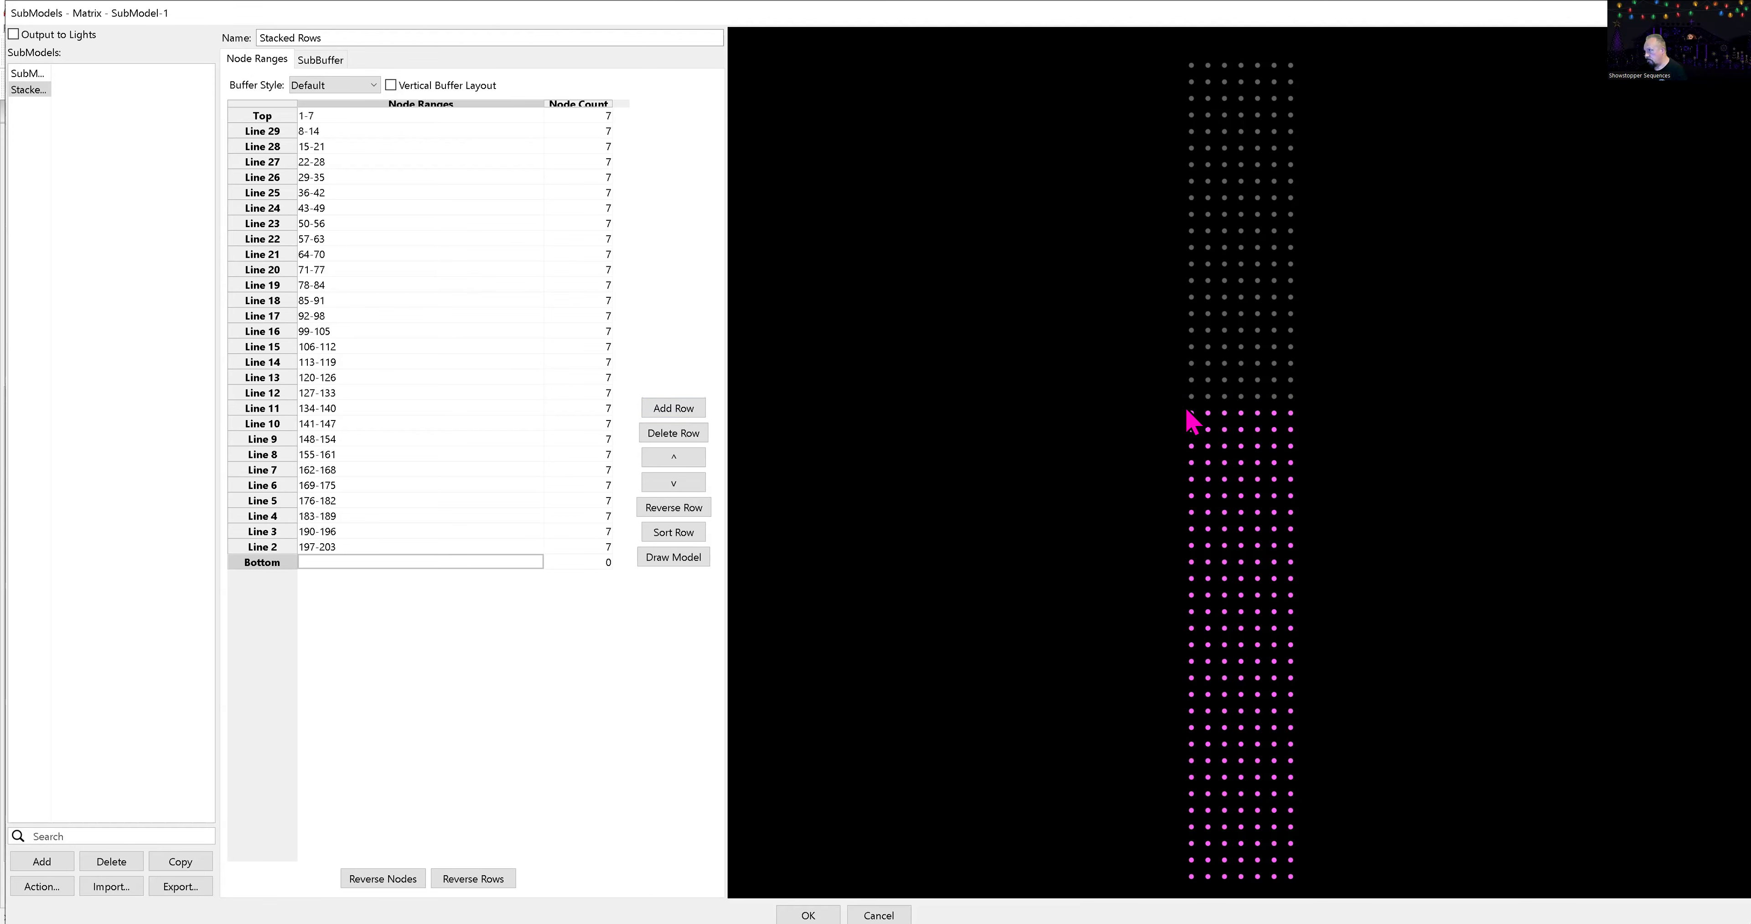
- Extend the Matrix's Stacked Rows submodel upward with six seven-node rows covering nodes 204-245, ending with an empty row
click(692, 409)
drag(1298, 393, 1312, 398)
click(676, 406)
drag(1180, 357, 1311, 376)
click(697, 410)
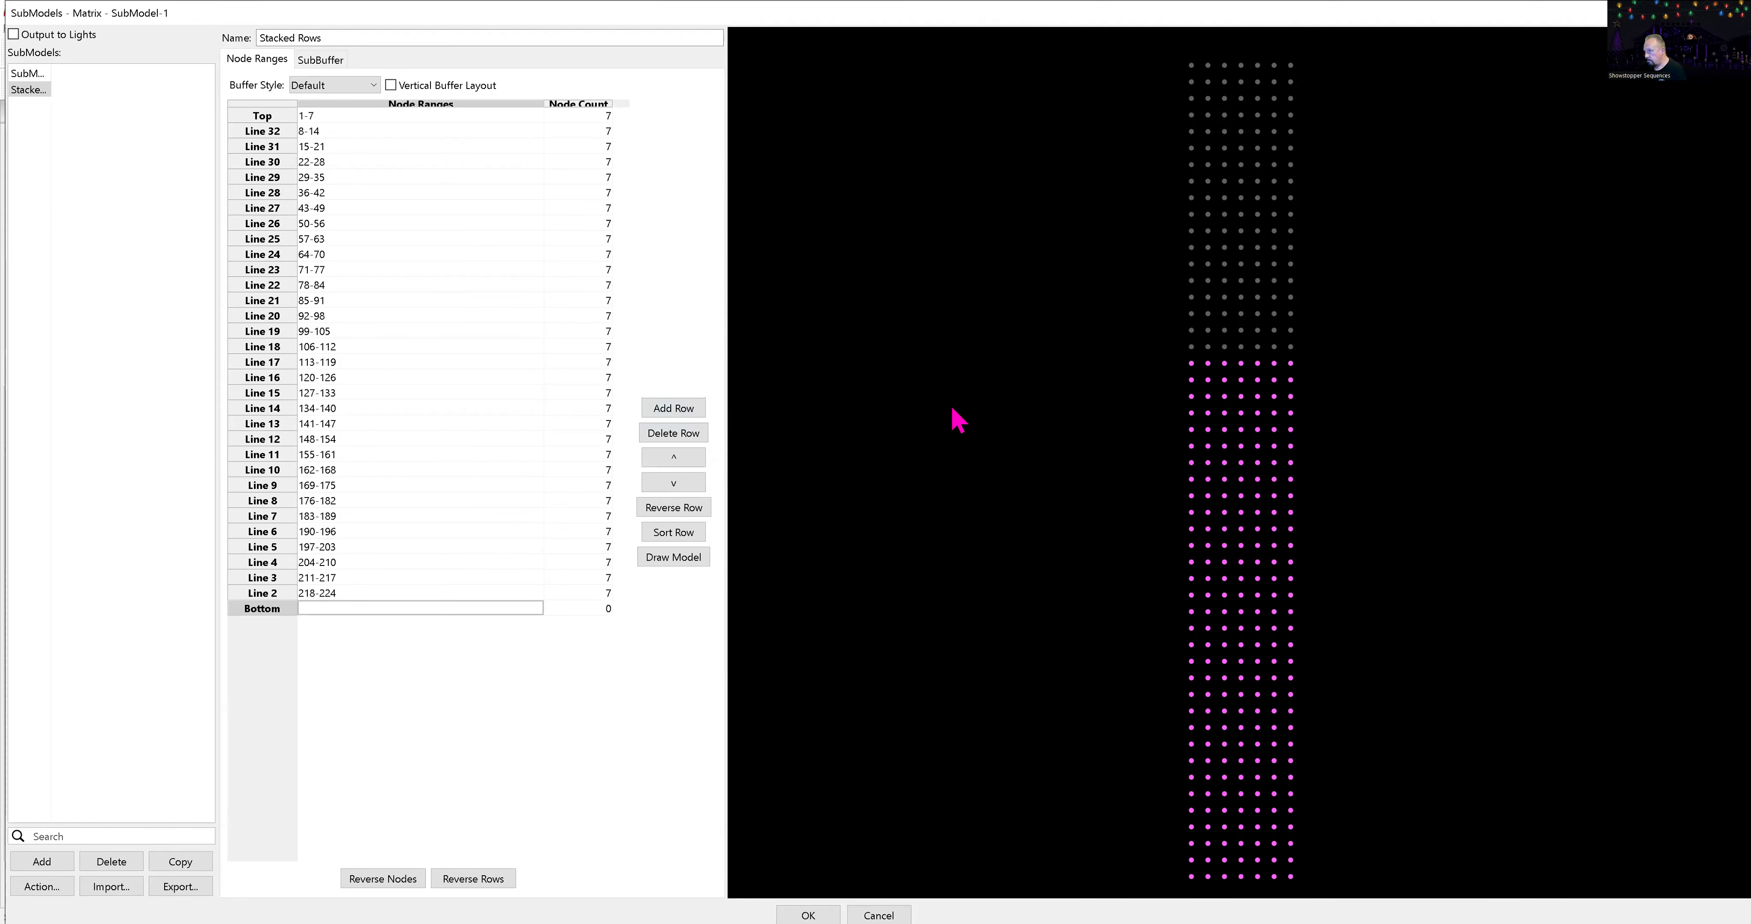
drag(1183, 350, 1298, 366)
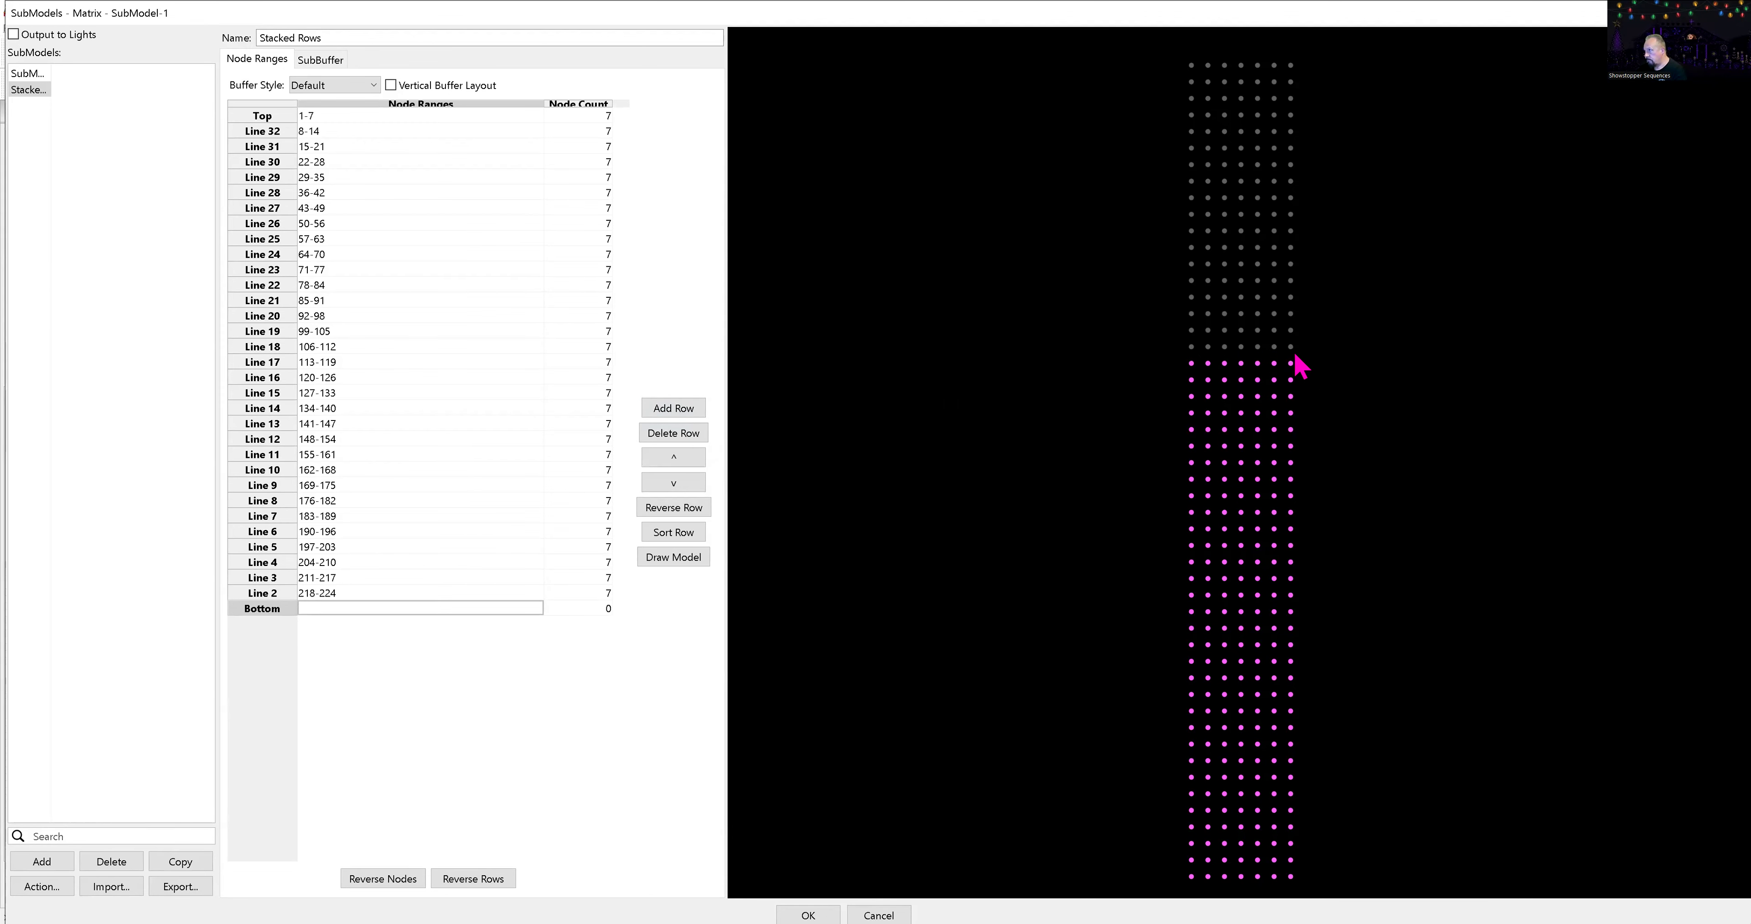
click(700, 411)
drag(1183, 322, 1313, 345)
click(692, 407)
drag(1200, 309, 1304, 334)
click(700, 411)
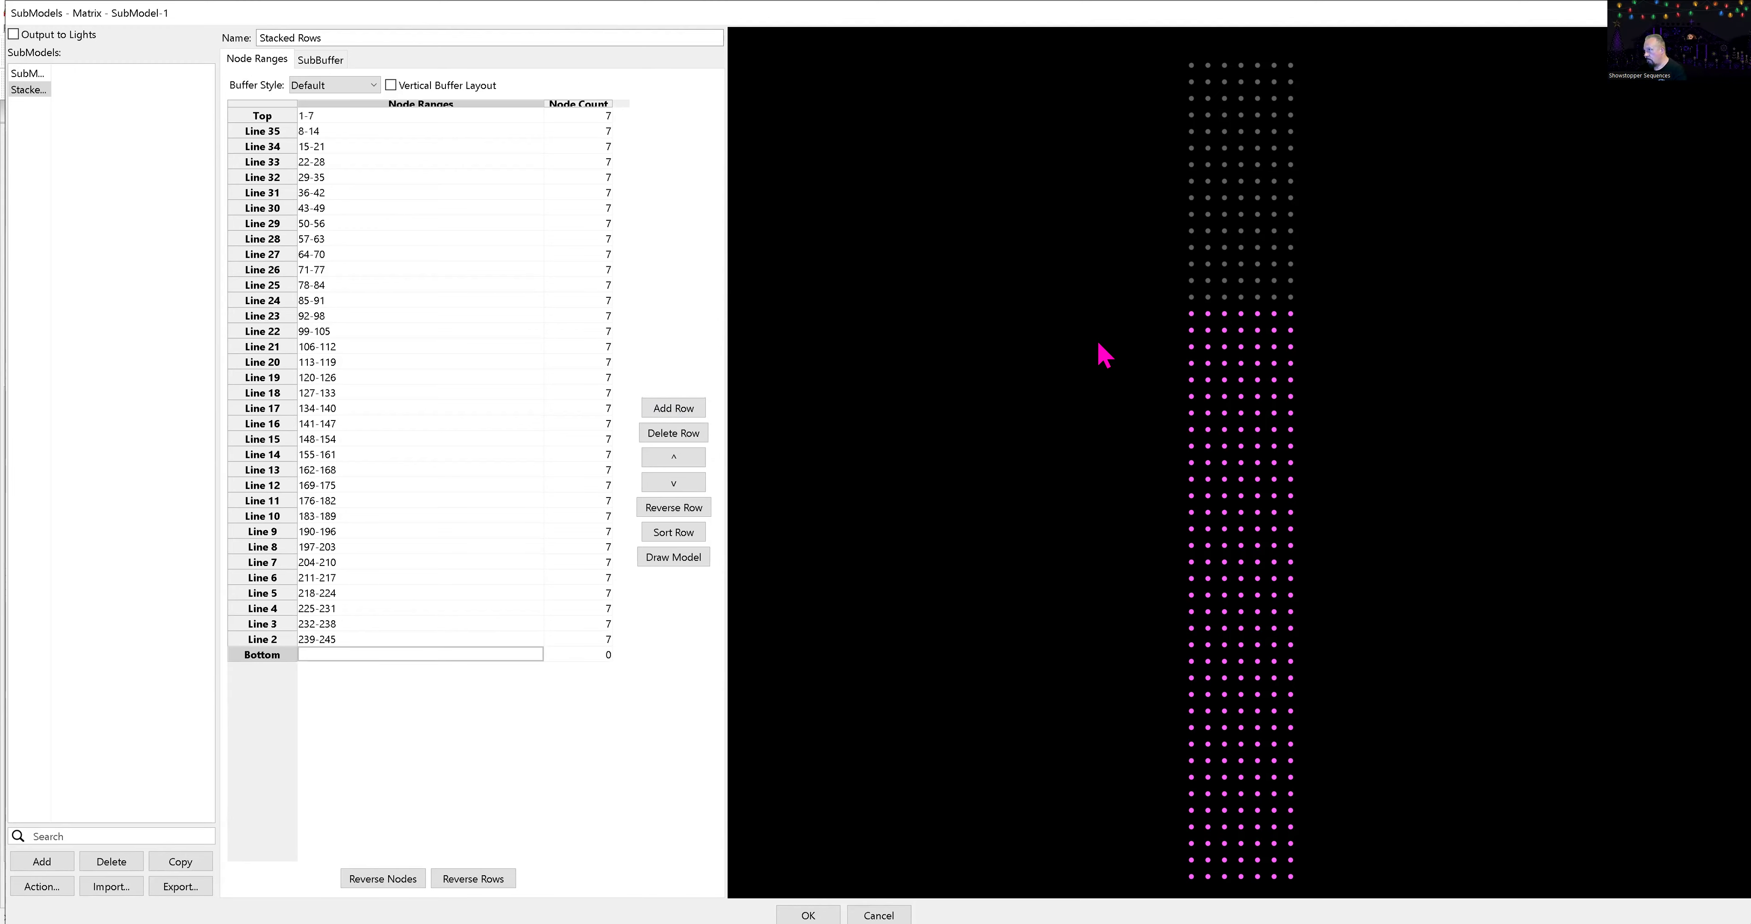
- Assign nodes 246-252, 253-259, 260-266 and 267-273 to consecutive Stacked Rows lines, and add another empty row
drag(1322, 318, 1314, 304)
click(700, 408)
drag(1144, 286, 1310, 300)
click(688, 410)
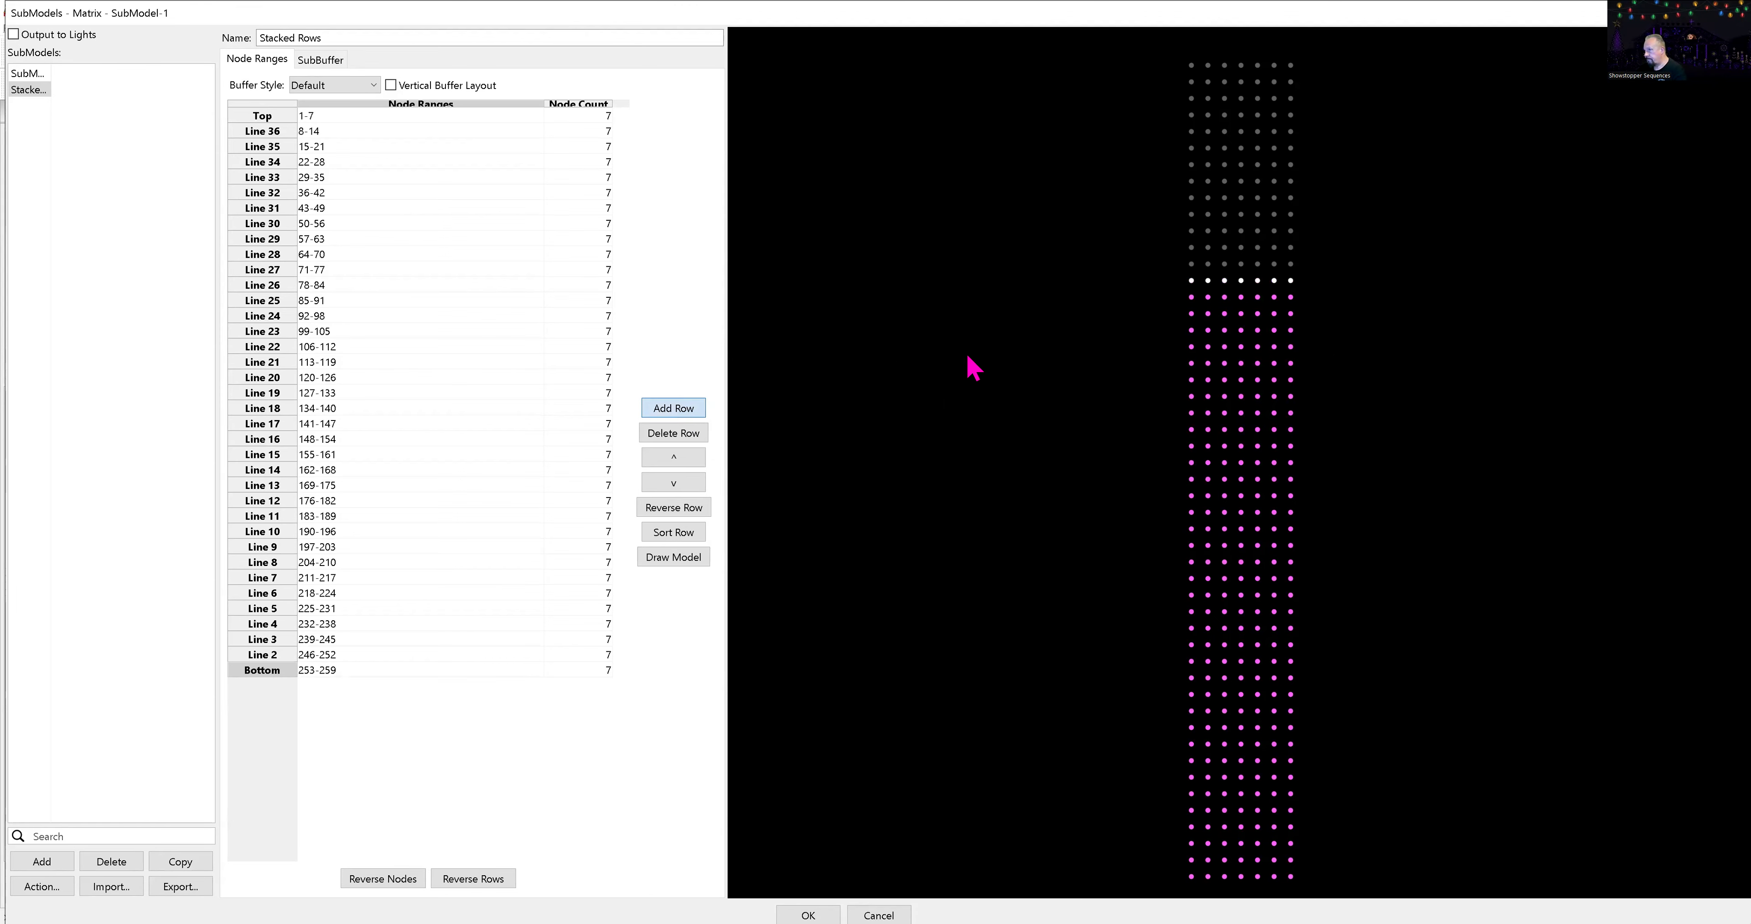
drag(1191, 272, 1329, 281)
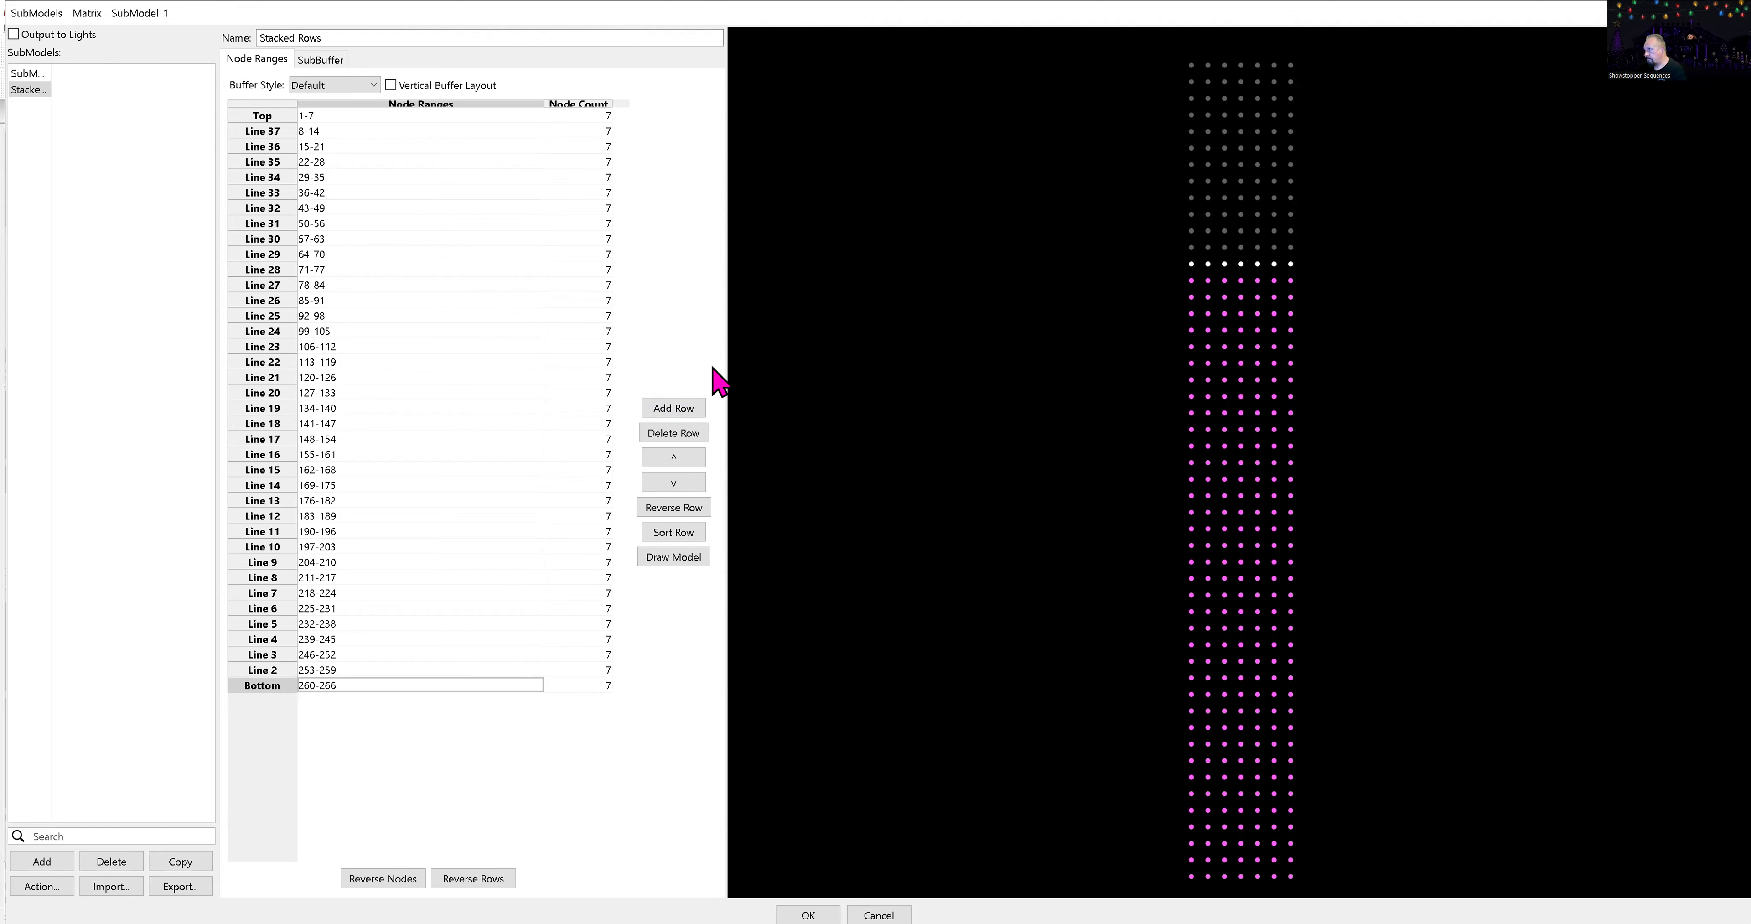
click(689, 409)
drag(1292, 258, 1292, 257)
click(683, 409)
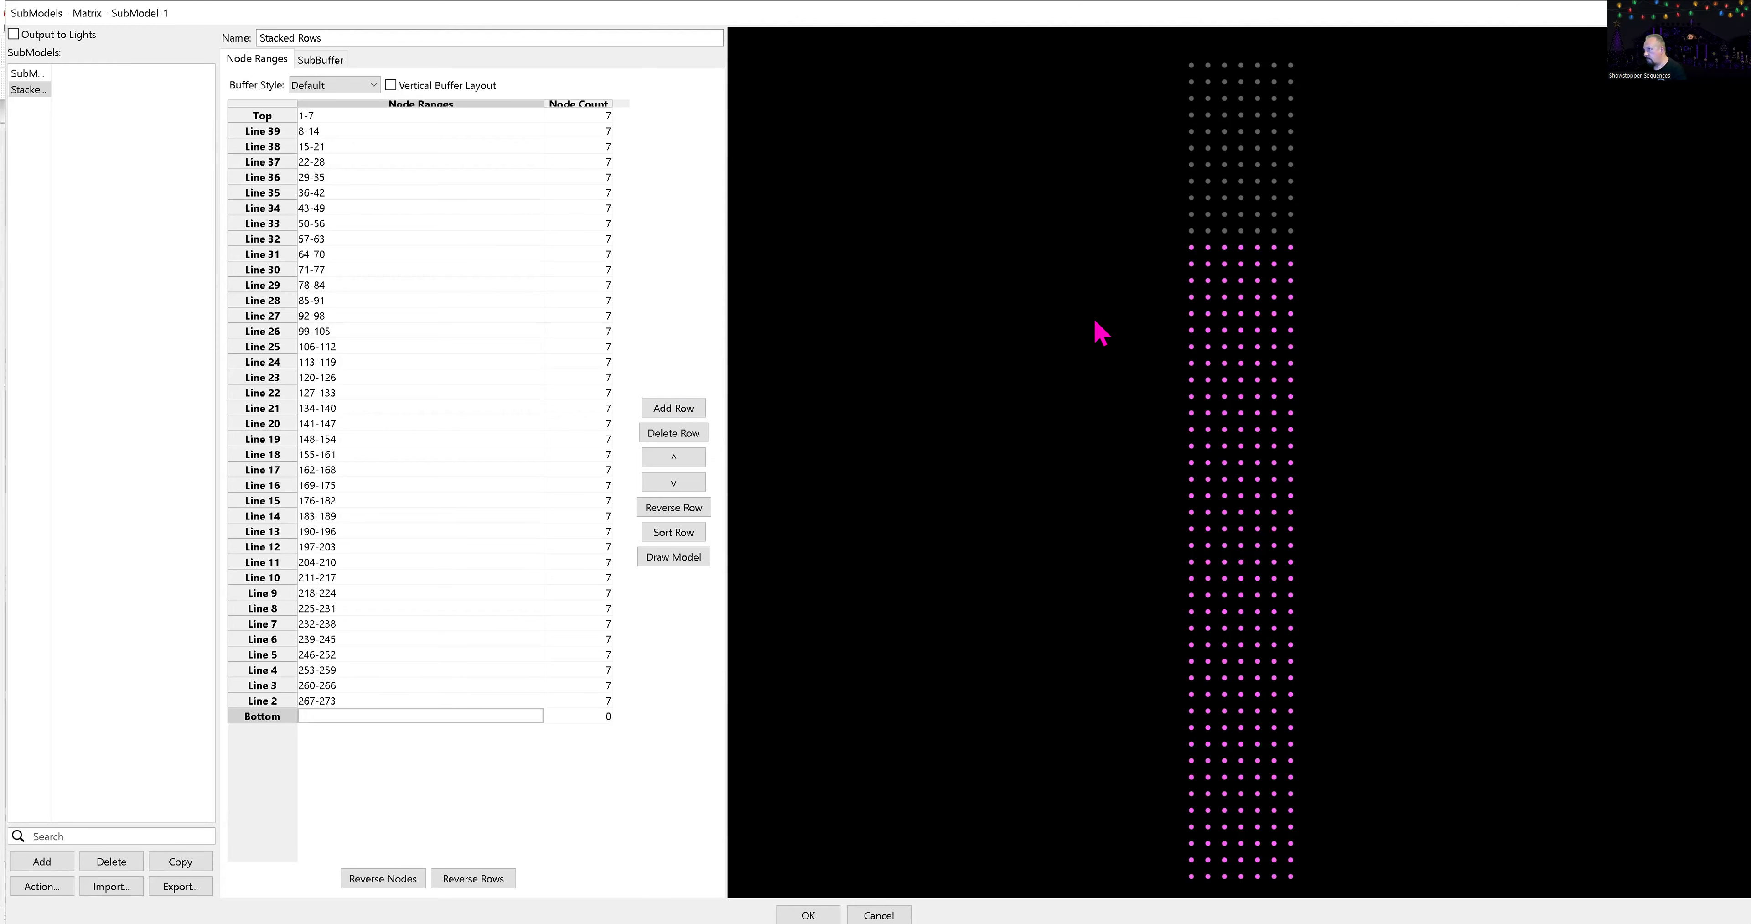
- Continue the Stacked Rows submodel with five seven-node rows covering nodes 274-308, and add another empty row
drag(1265, 240, 1310, 254)
click(700, 409)
drag(1292, 233, 1302, 235)
click(693, 408)
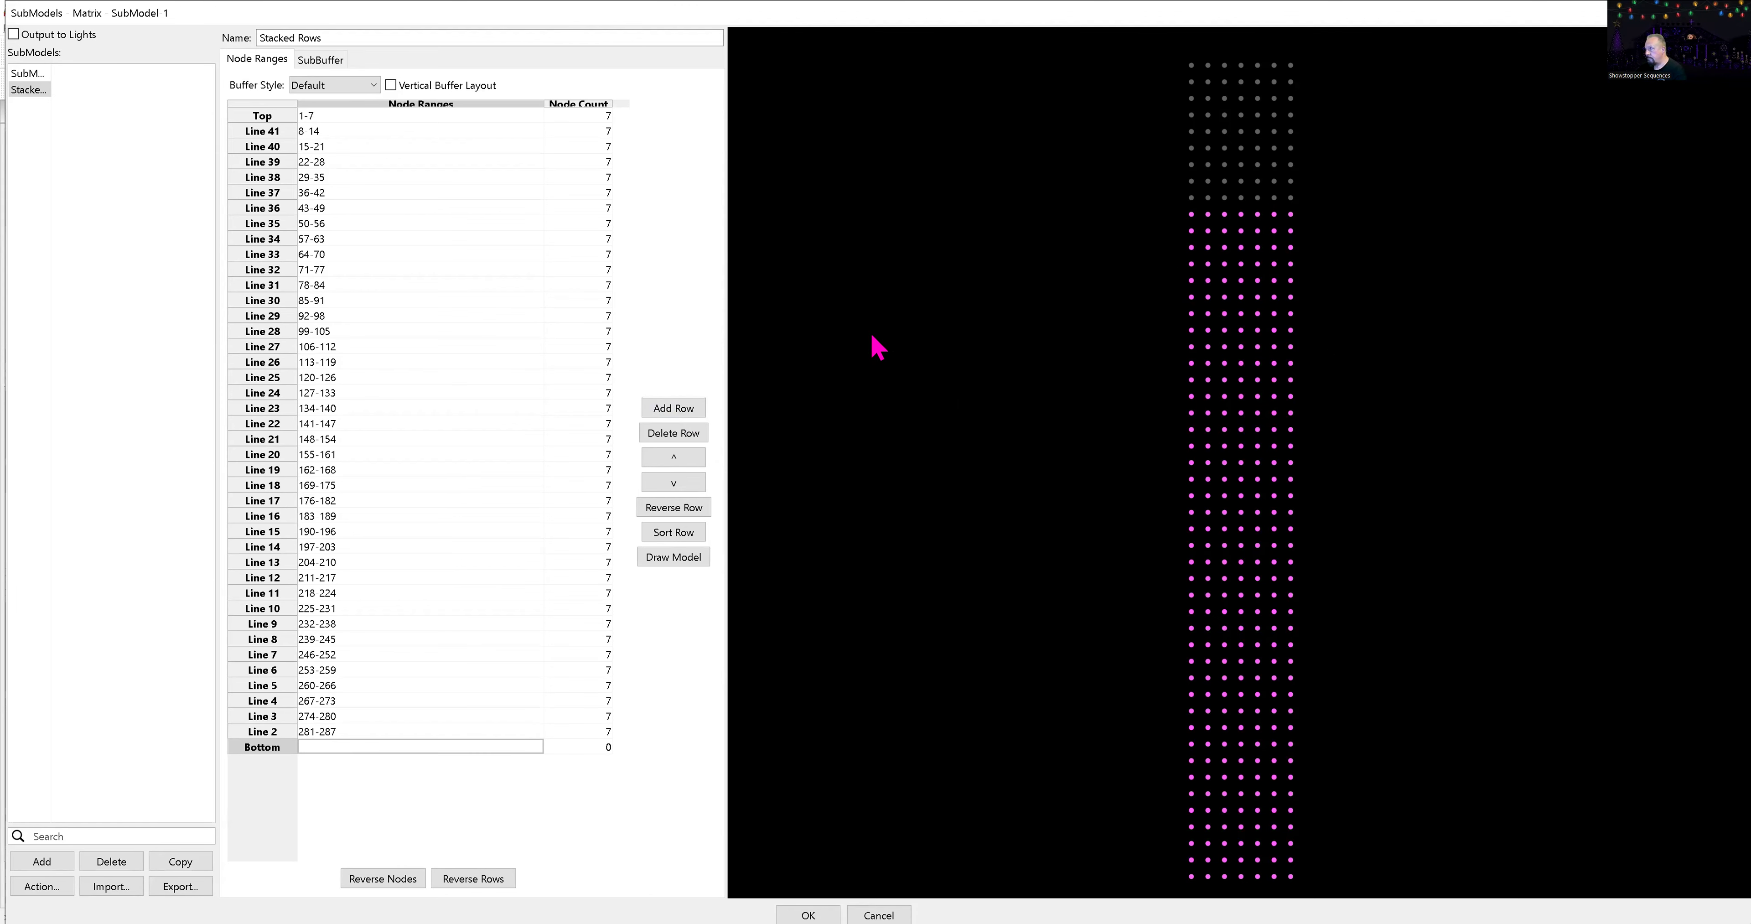
drag(1174, 197, 1300, 208)
click(691, 408)
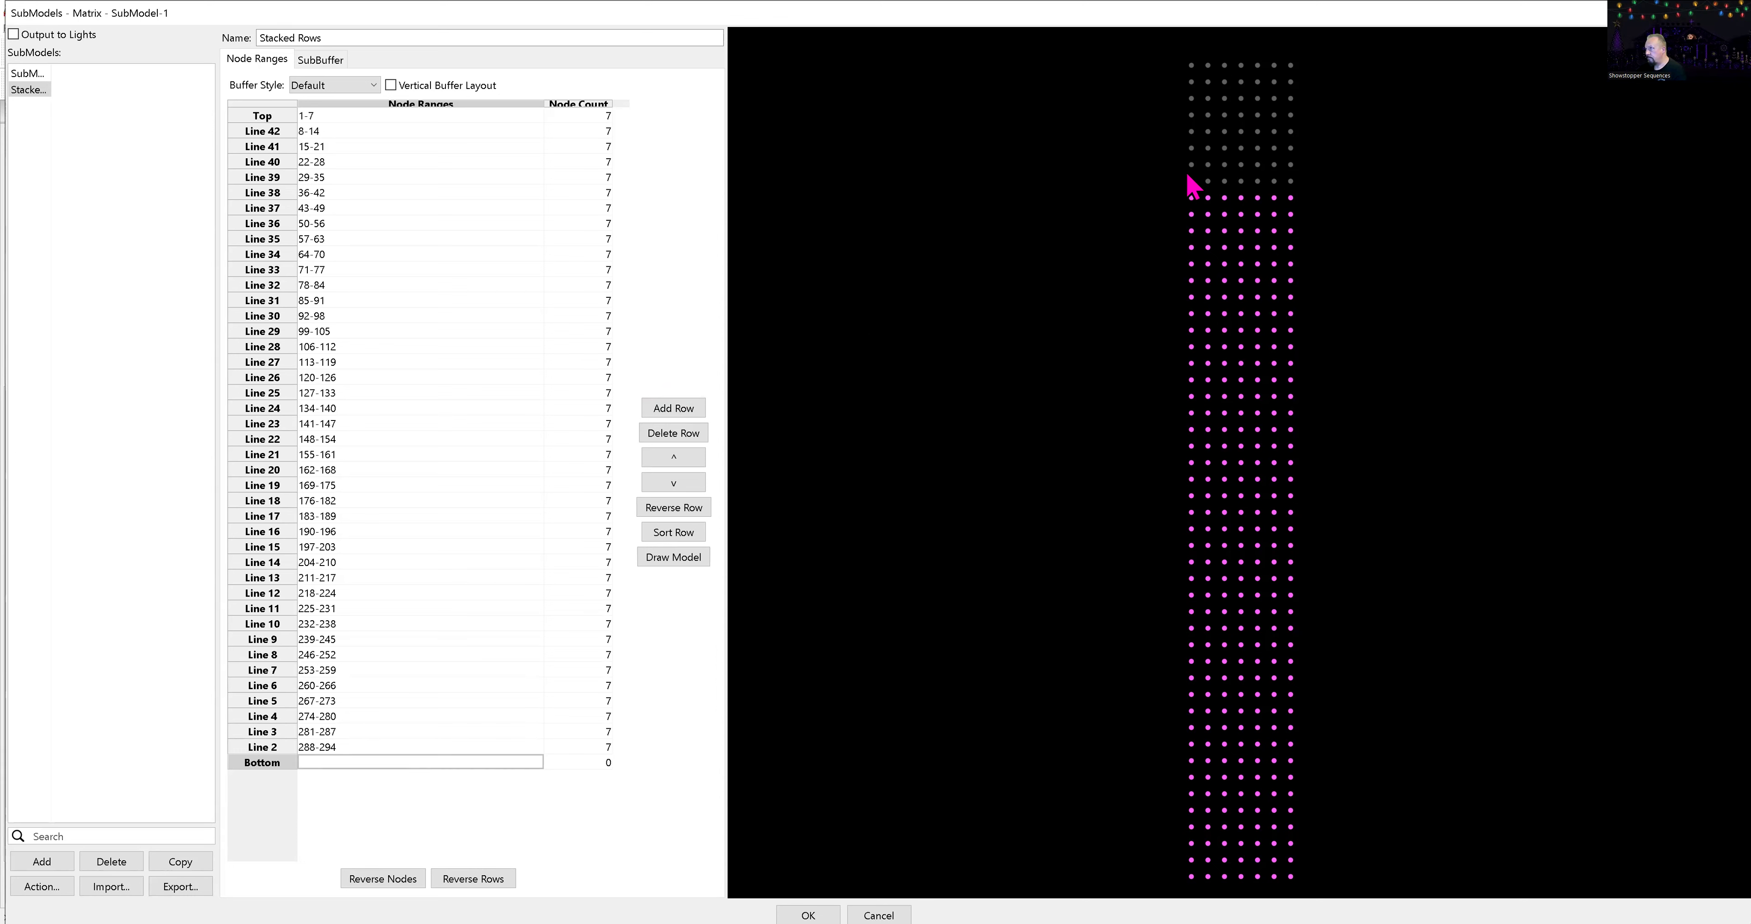
drag(1306, 204, 1304, 205)
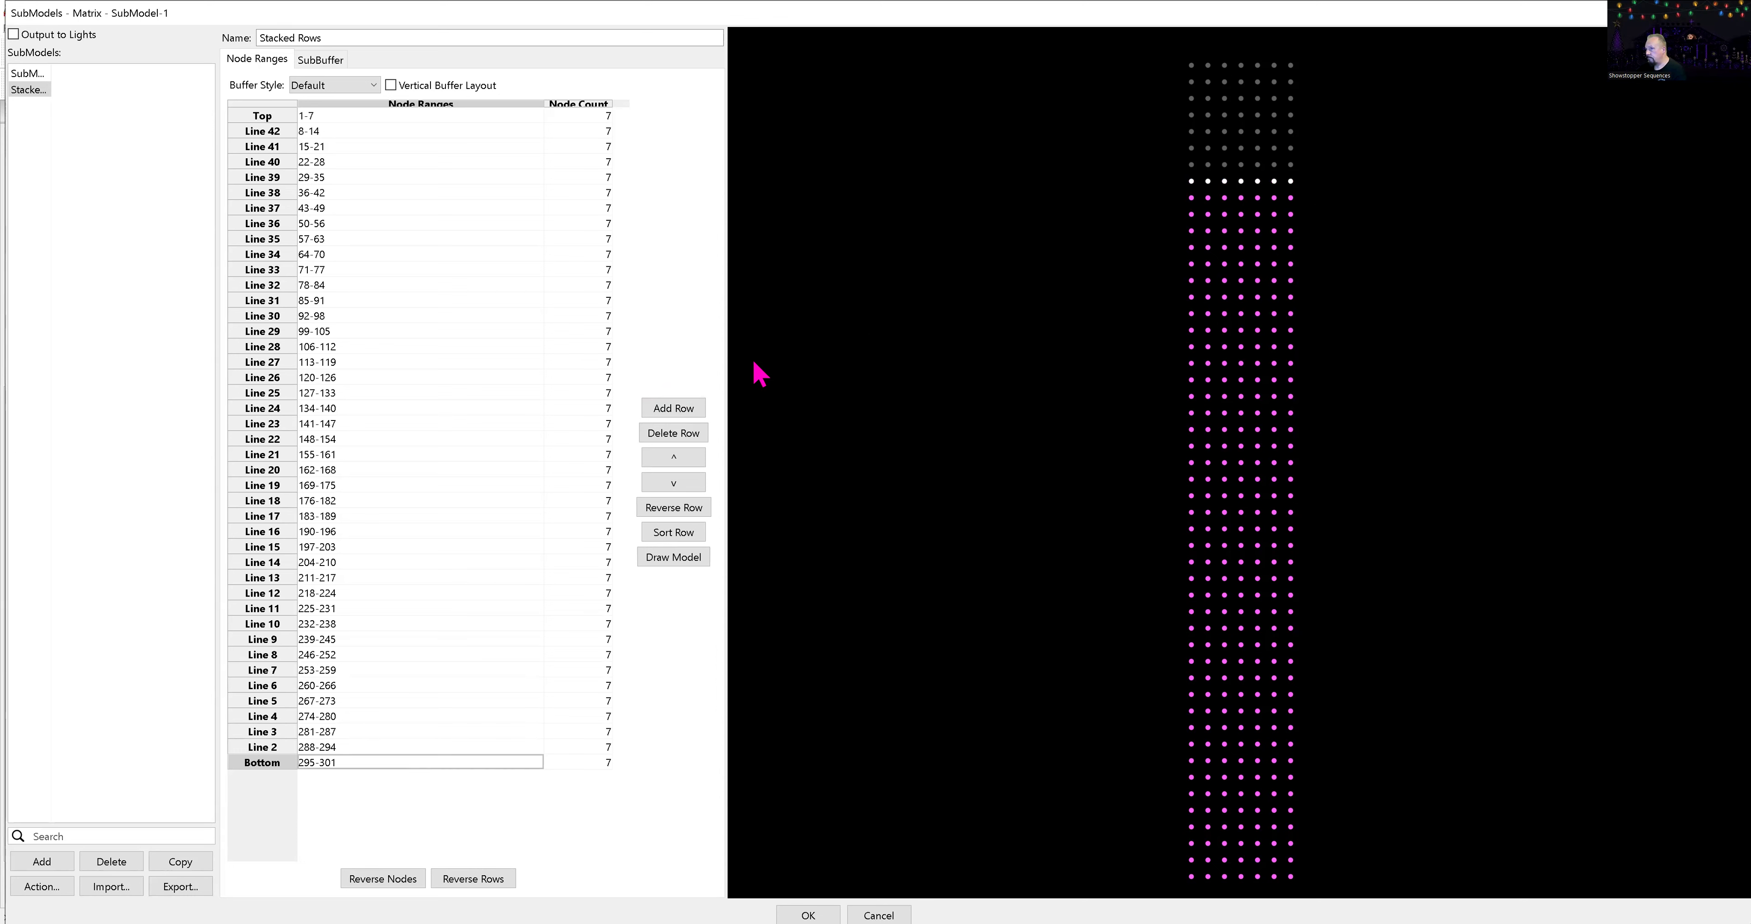
click(693, 408)
drag(1309, 175, 1308, 177)
click(697, 410)
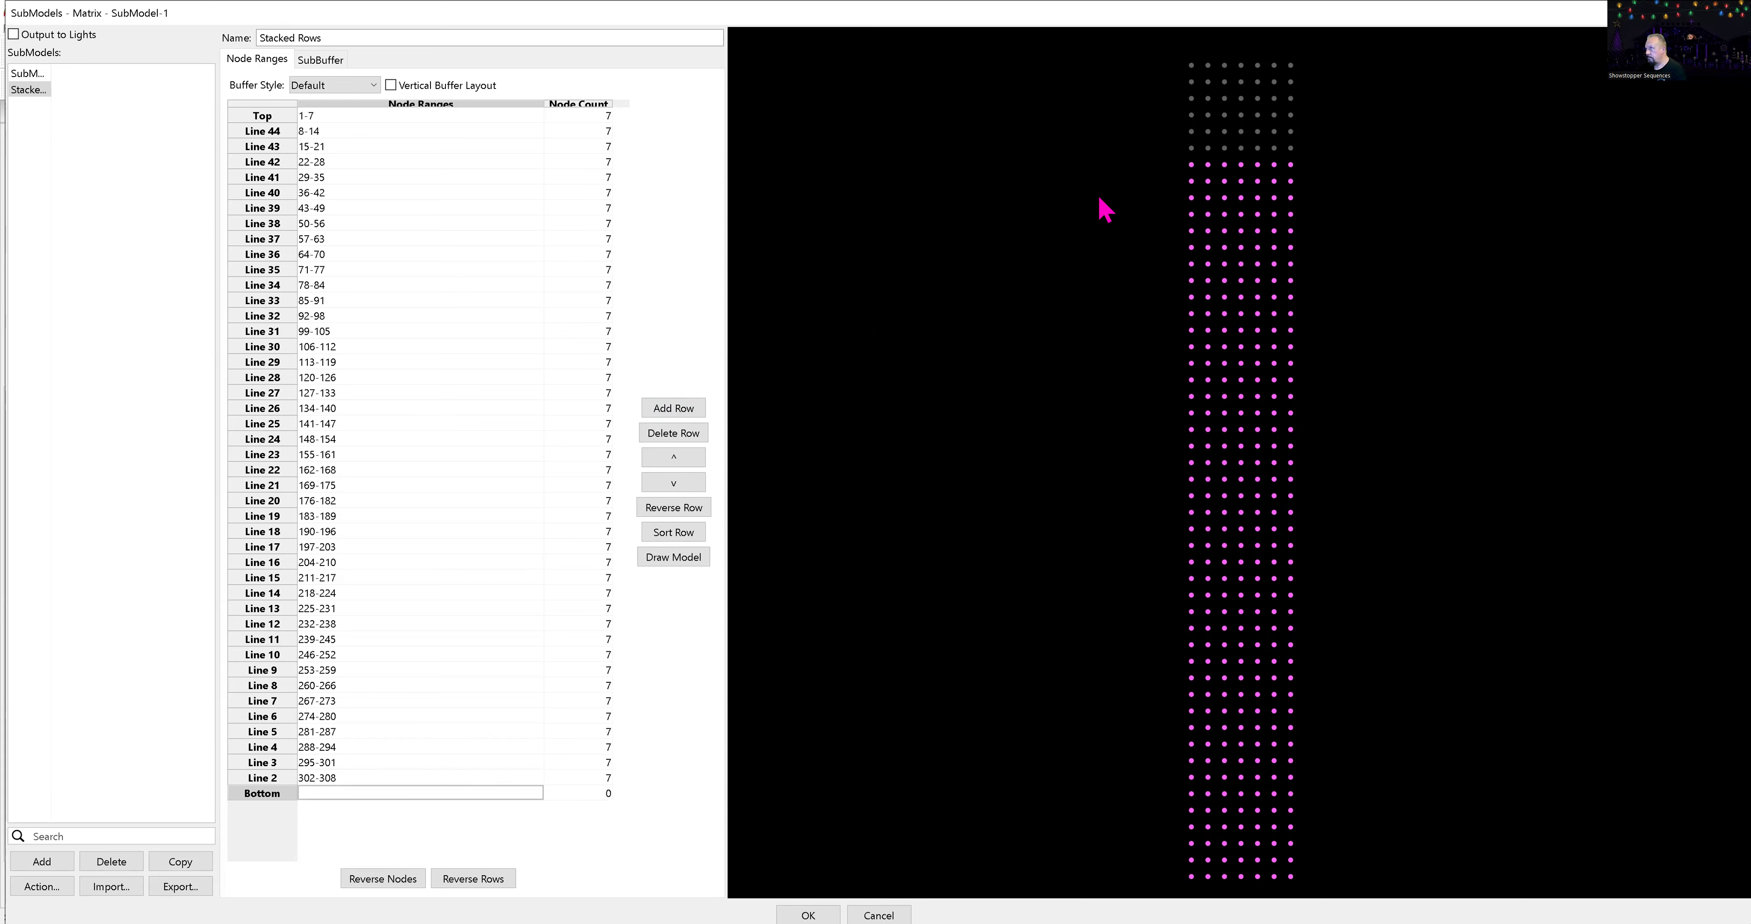
- Complete the Stacked Rows submodel with six more seven-node rows covering nodes 309-350, up to the matrix's uppermost row
drag(1177, 140, 1312, 174)
click(691, 408)
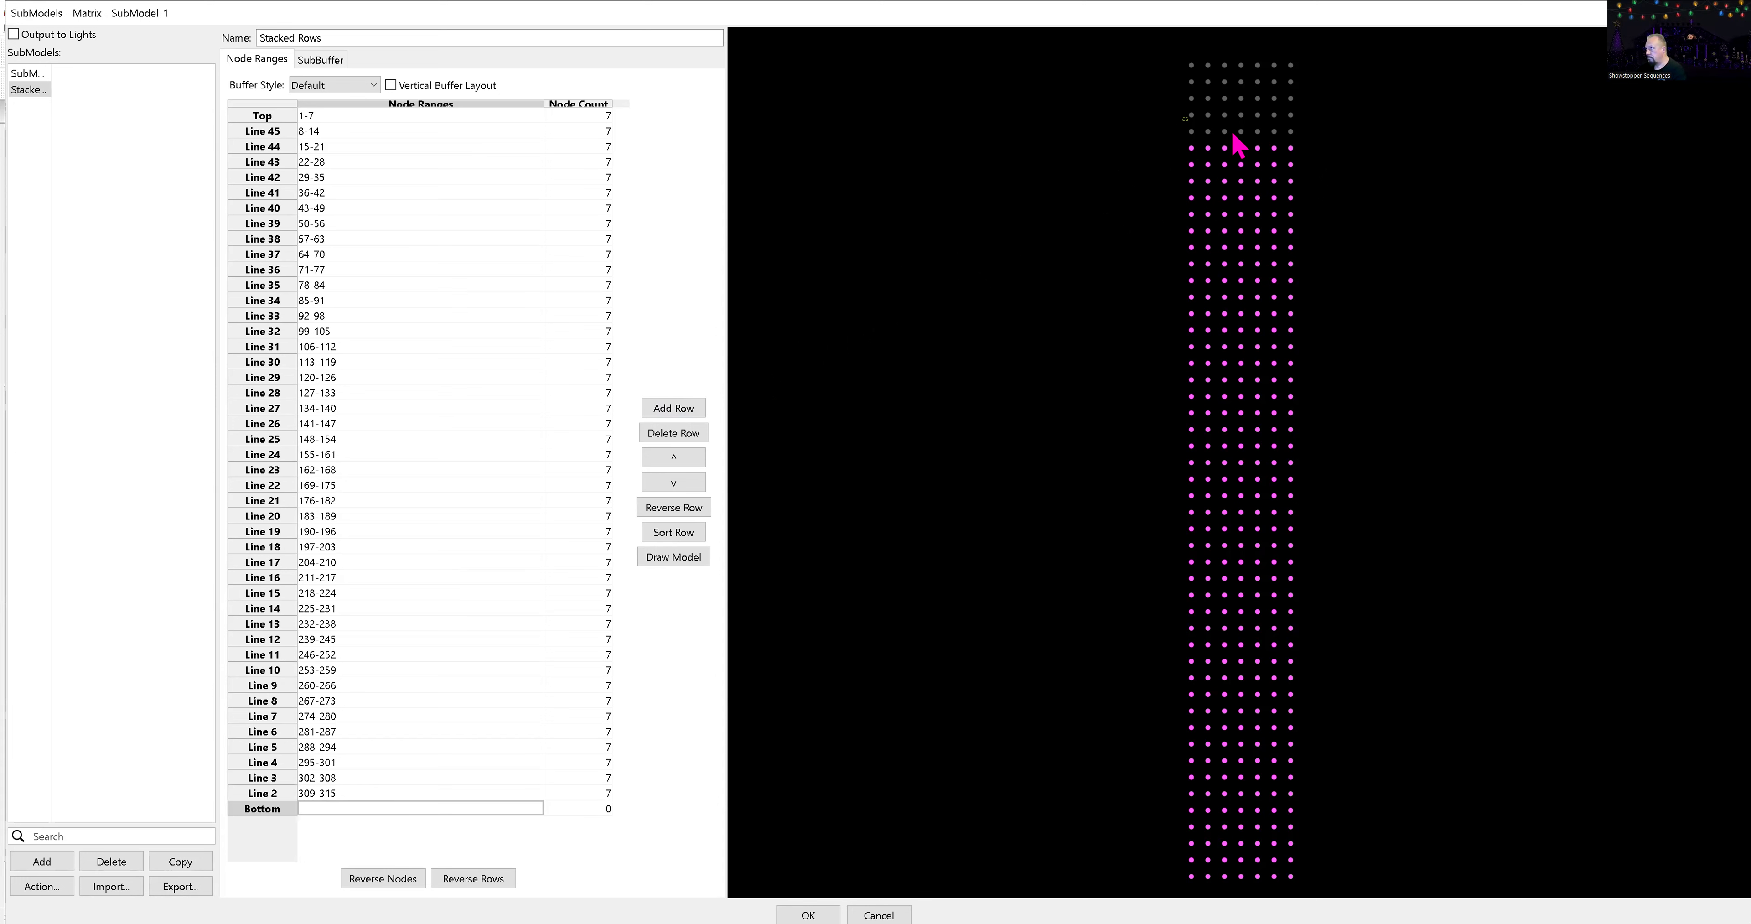
drag(1310, 155, 1312, 136)
click(694, 409)
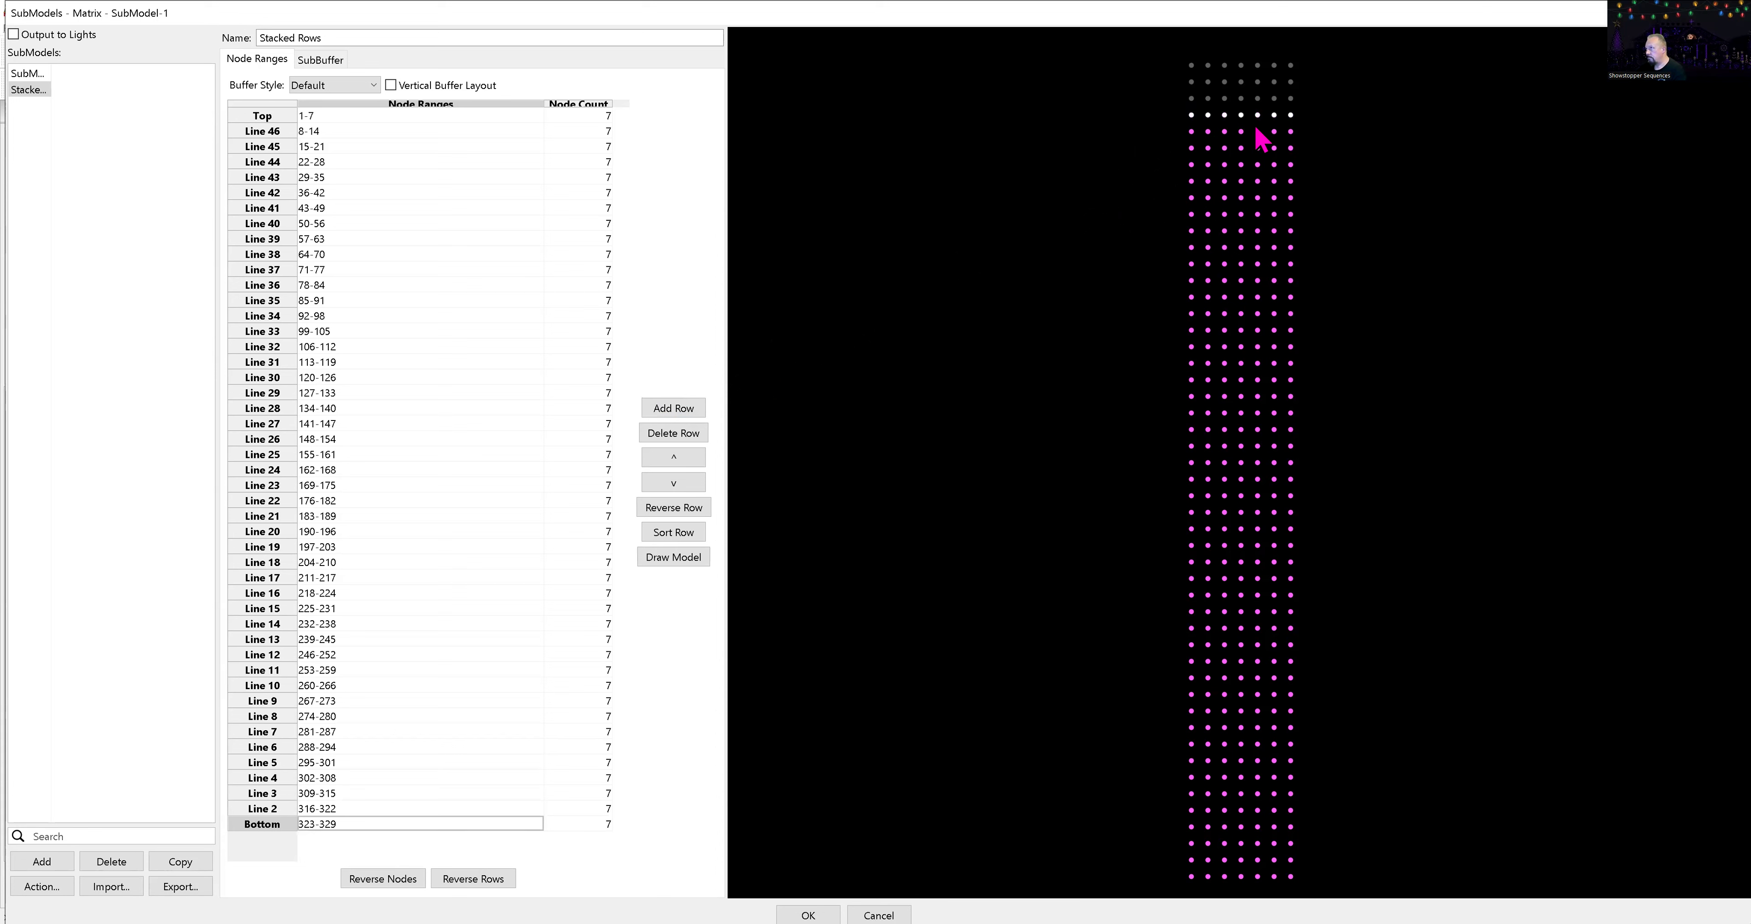
click(694, 409)
drag(1172, 91, 1296, 112)
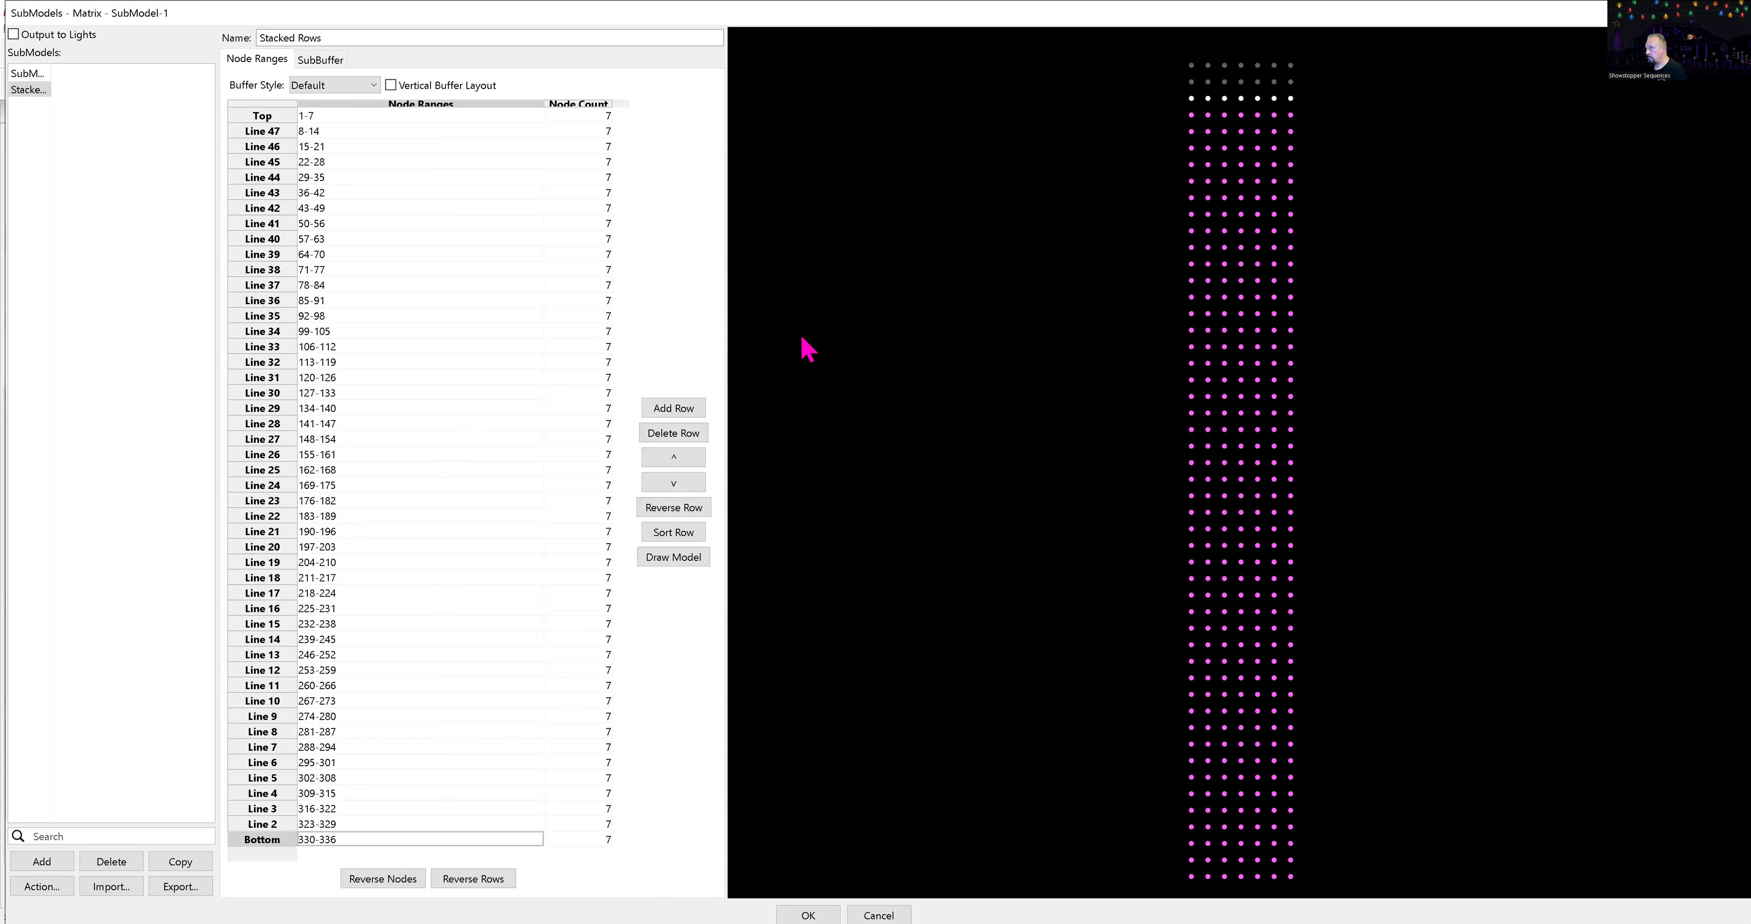
click(700, 410)
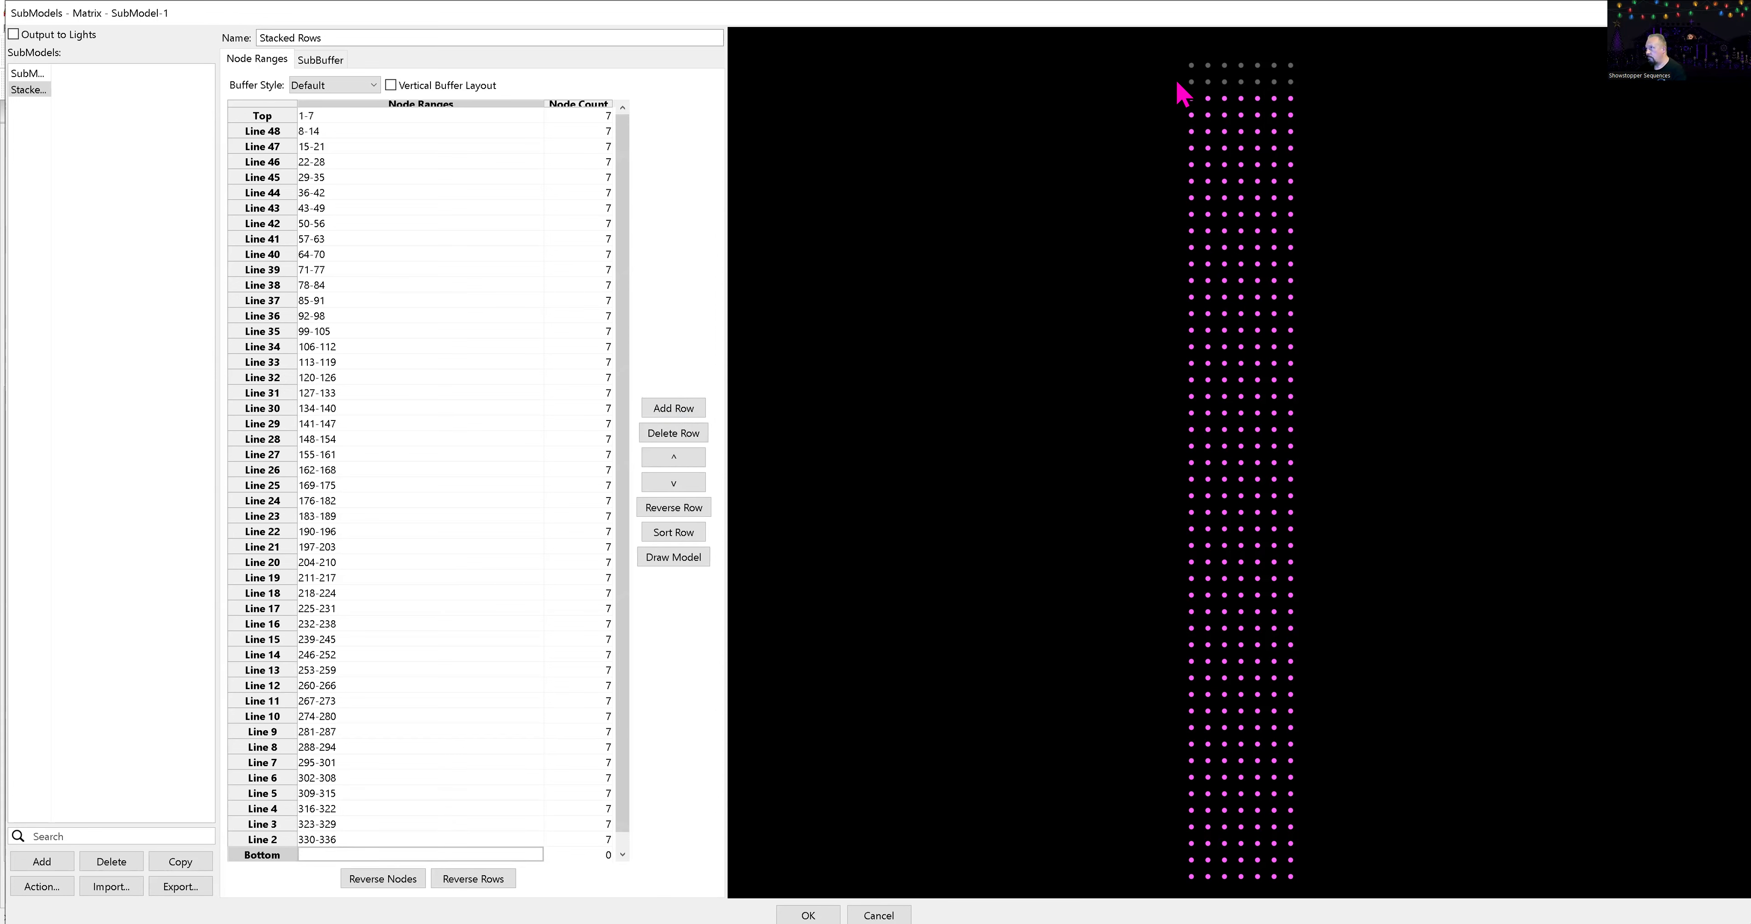
drag(1263, 86, 1310, 95)
click(700, 408)
drag(1213, 69, 1301, 75)
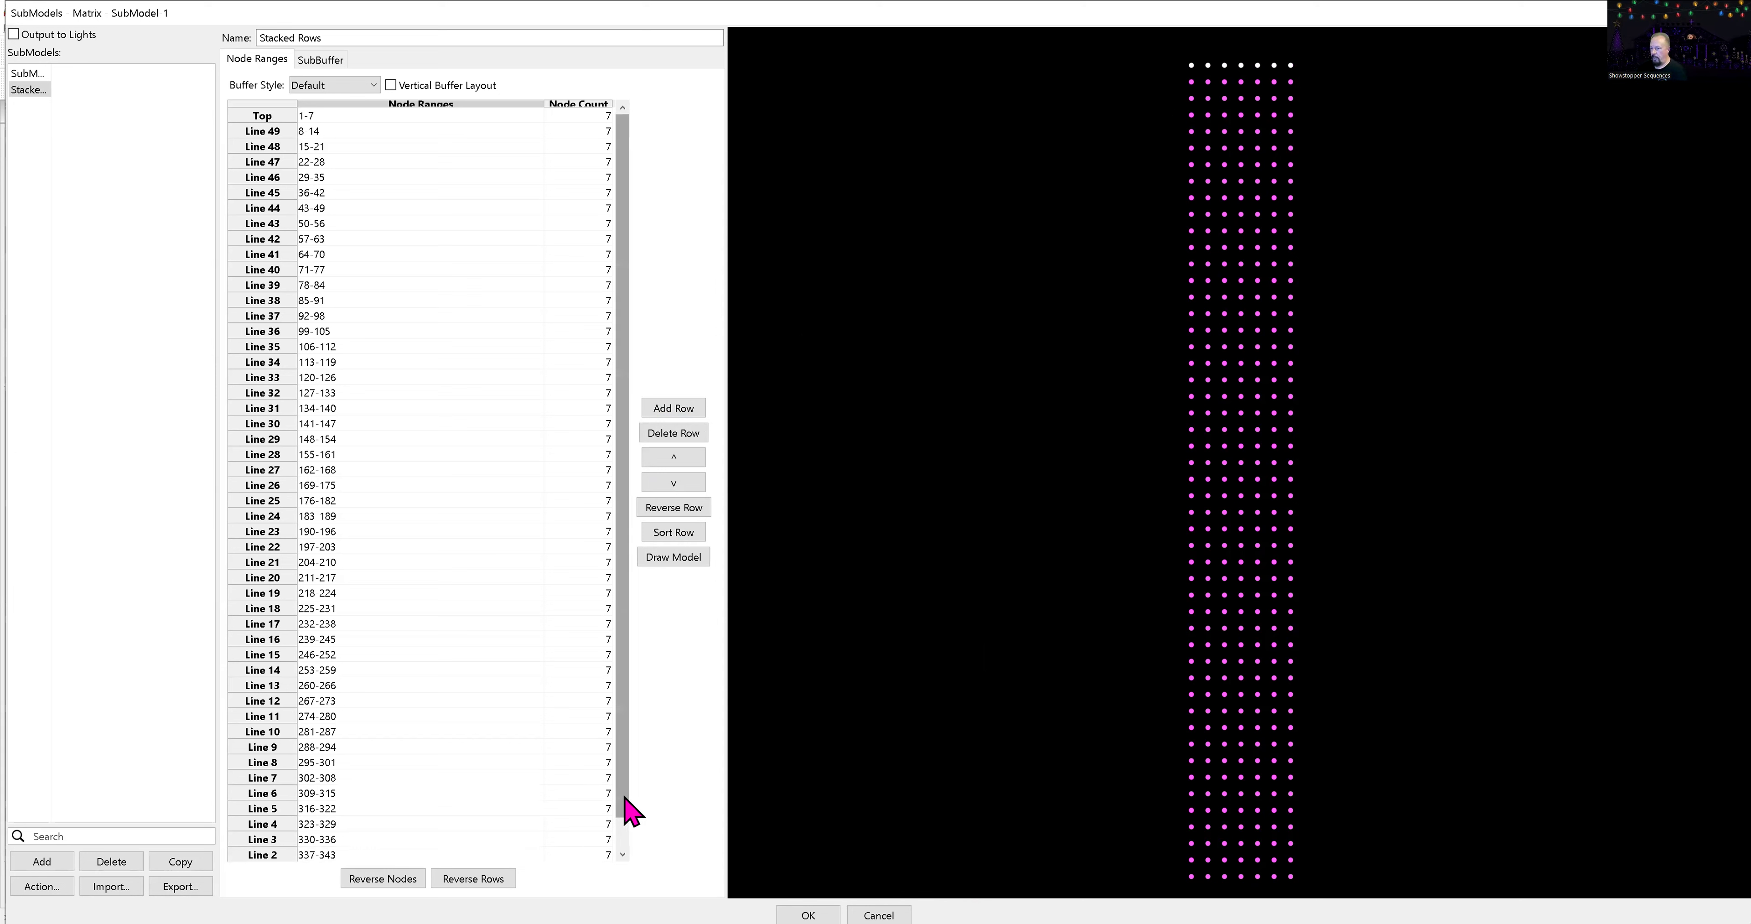
- Reverse the node order of Stacked Rows lines 2, 4, 6 and 8, starting with 343-337 on line 2
scroll(618, 850, down, 1)
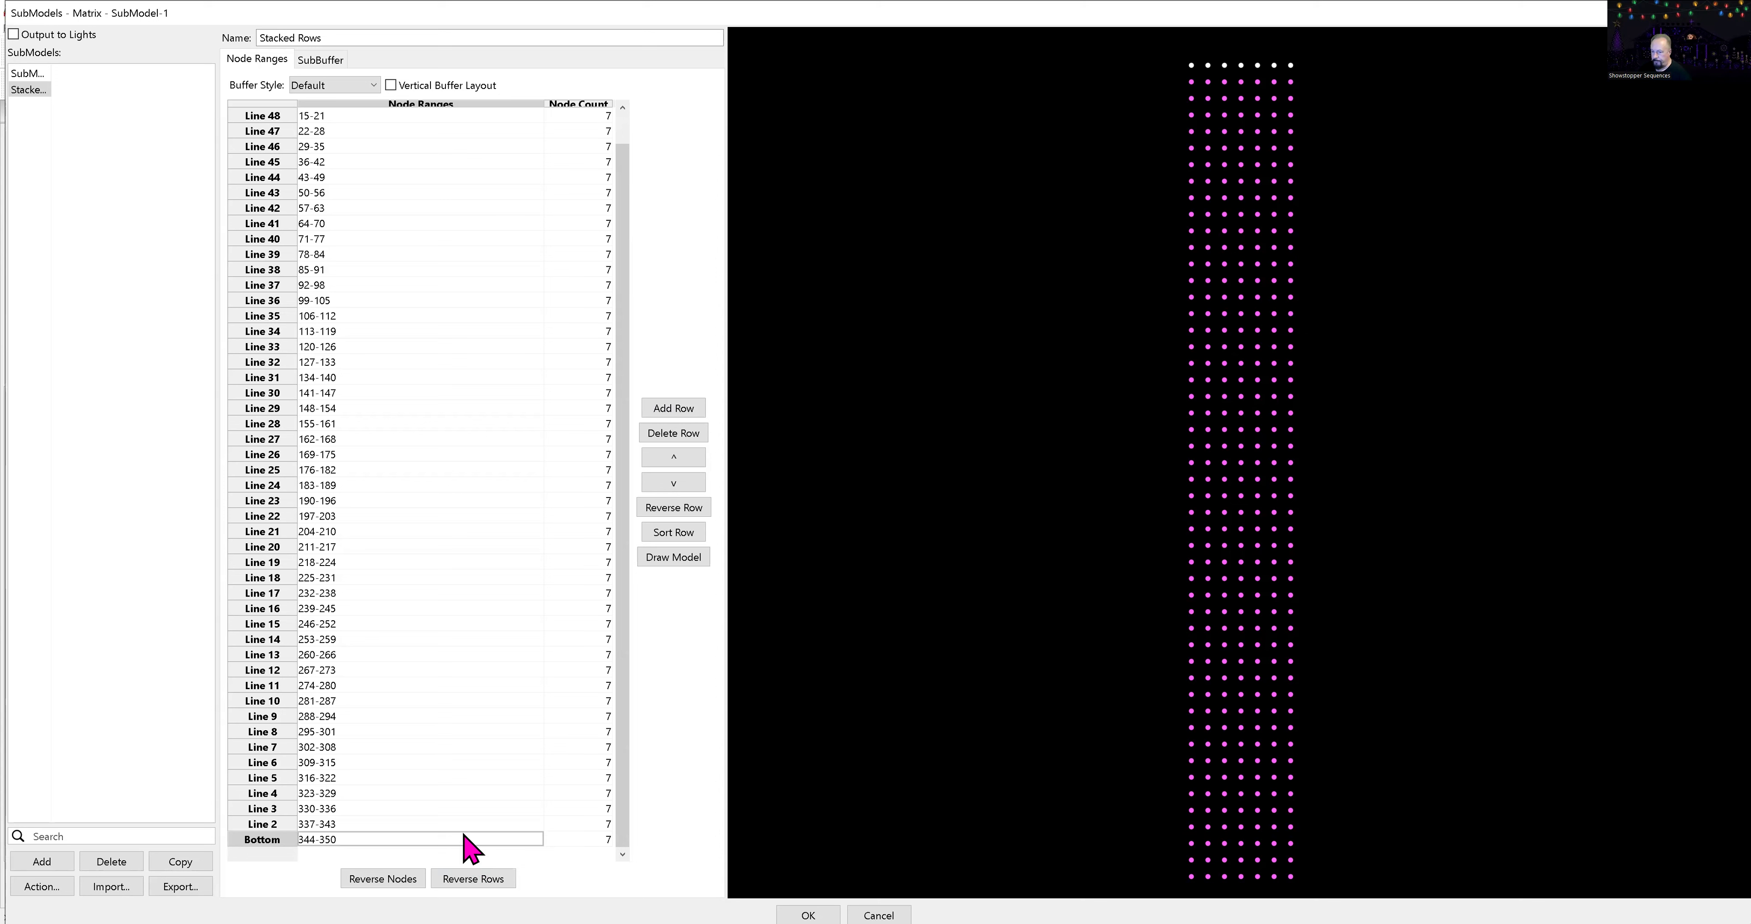
click(474, 823)
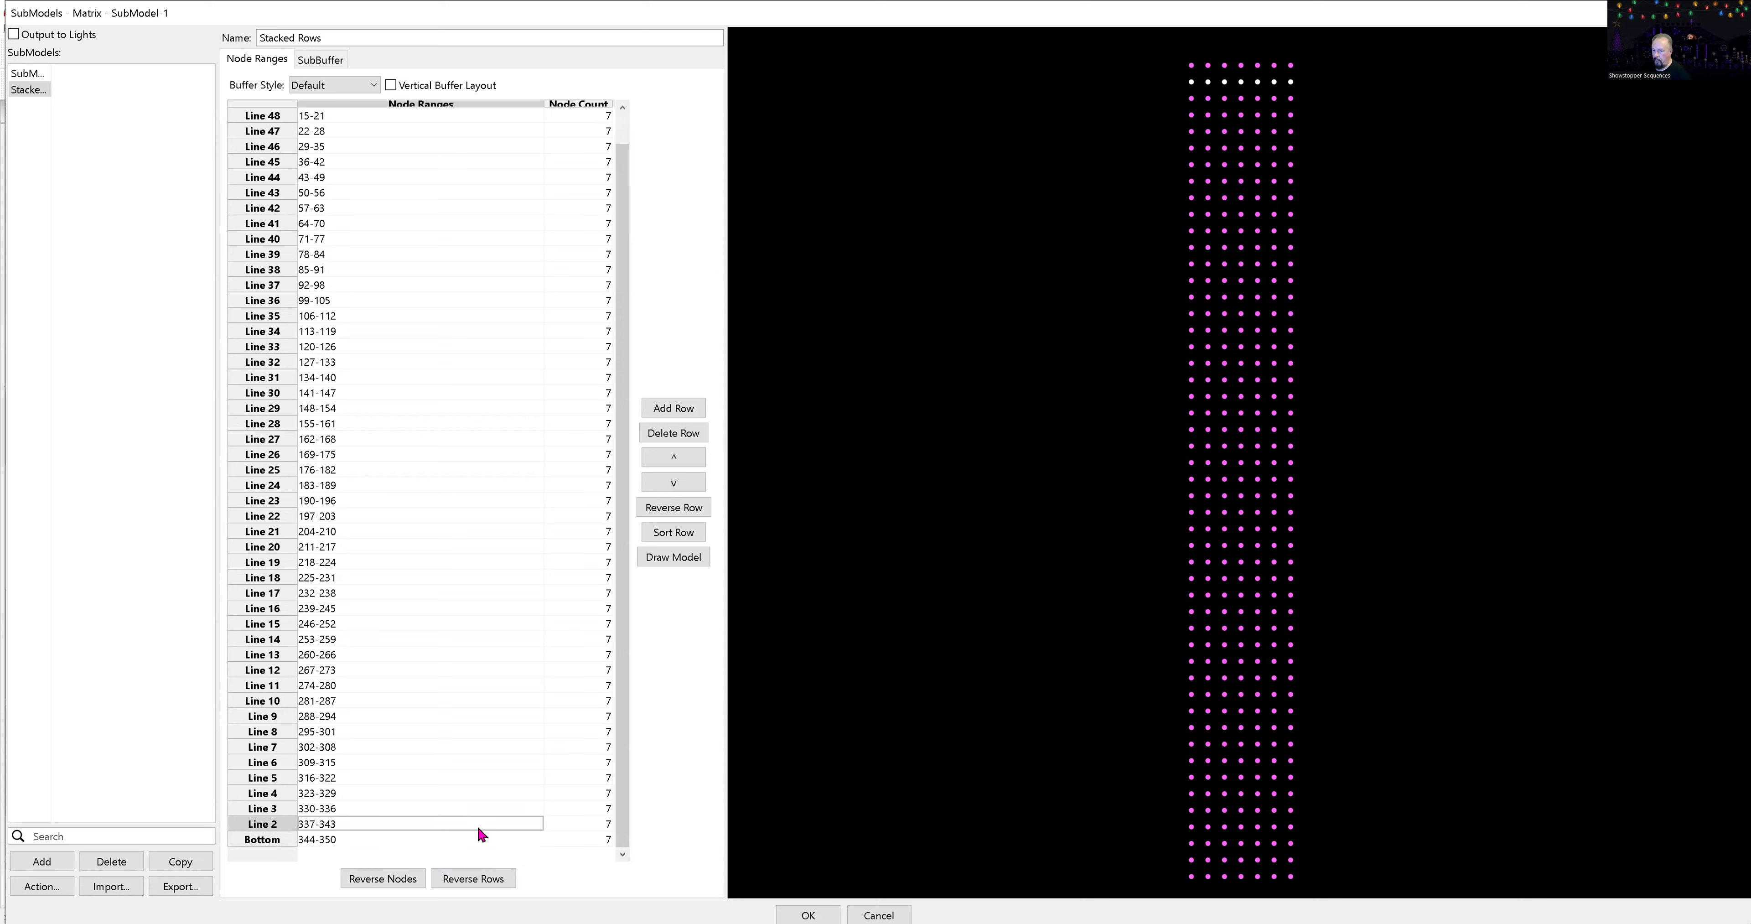
click(684, 510)
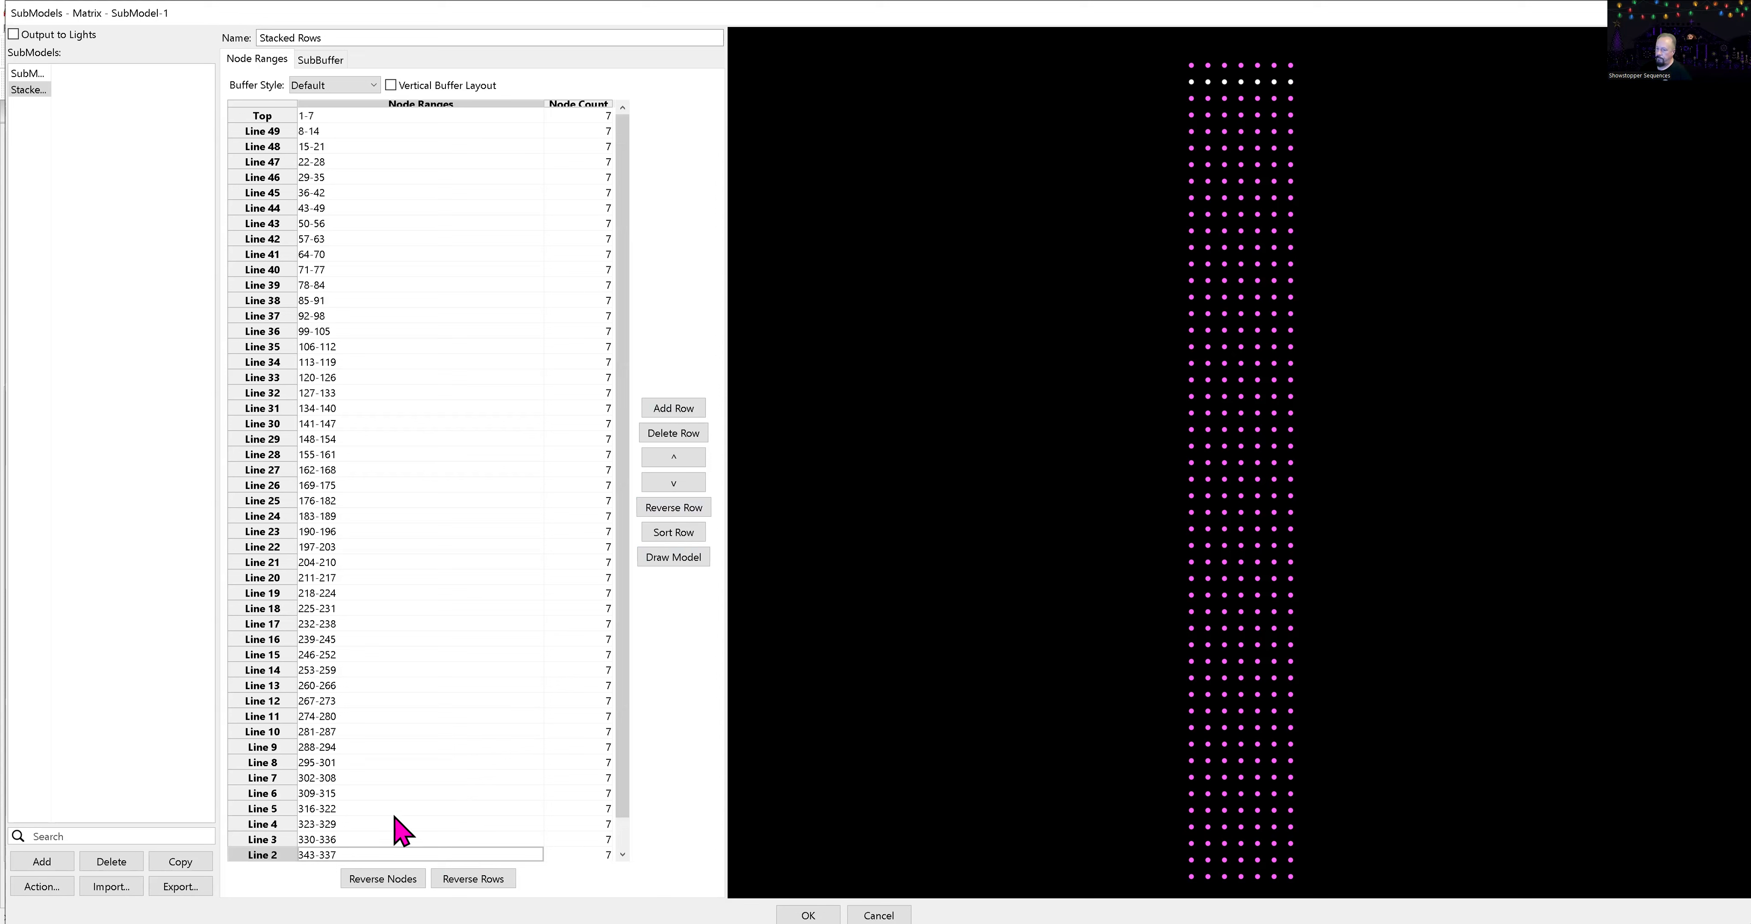
click(359, 823)
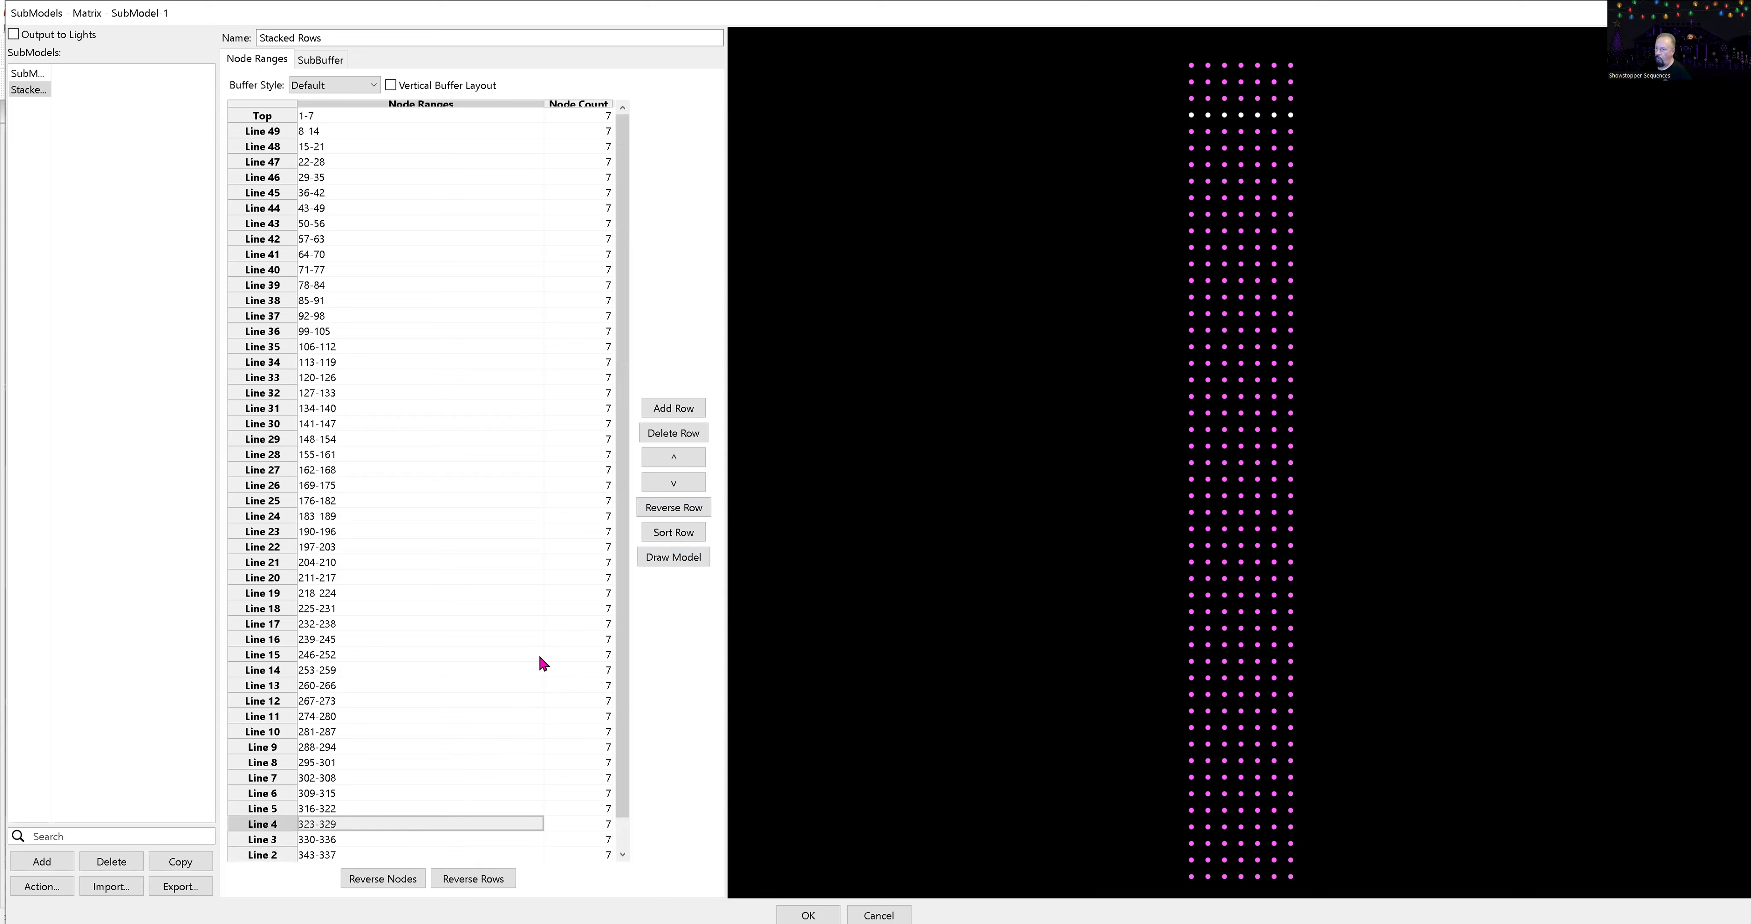
click(670, 510)
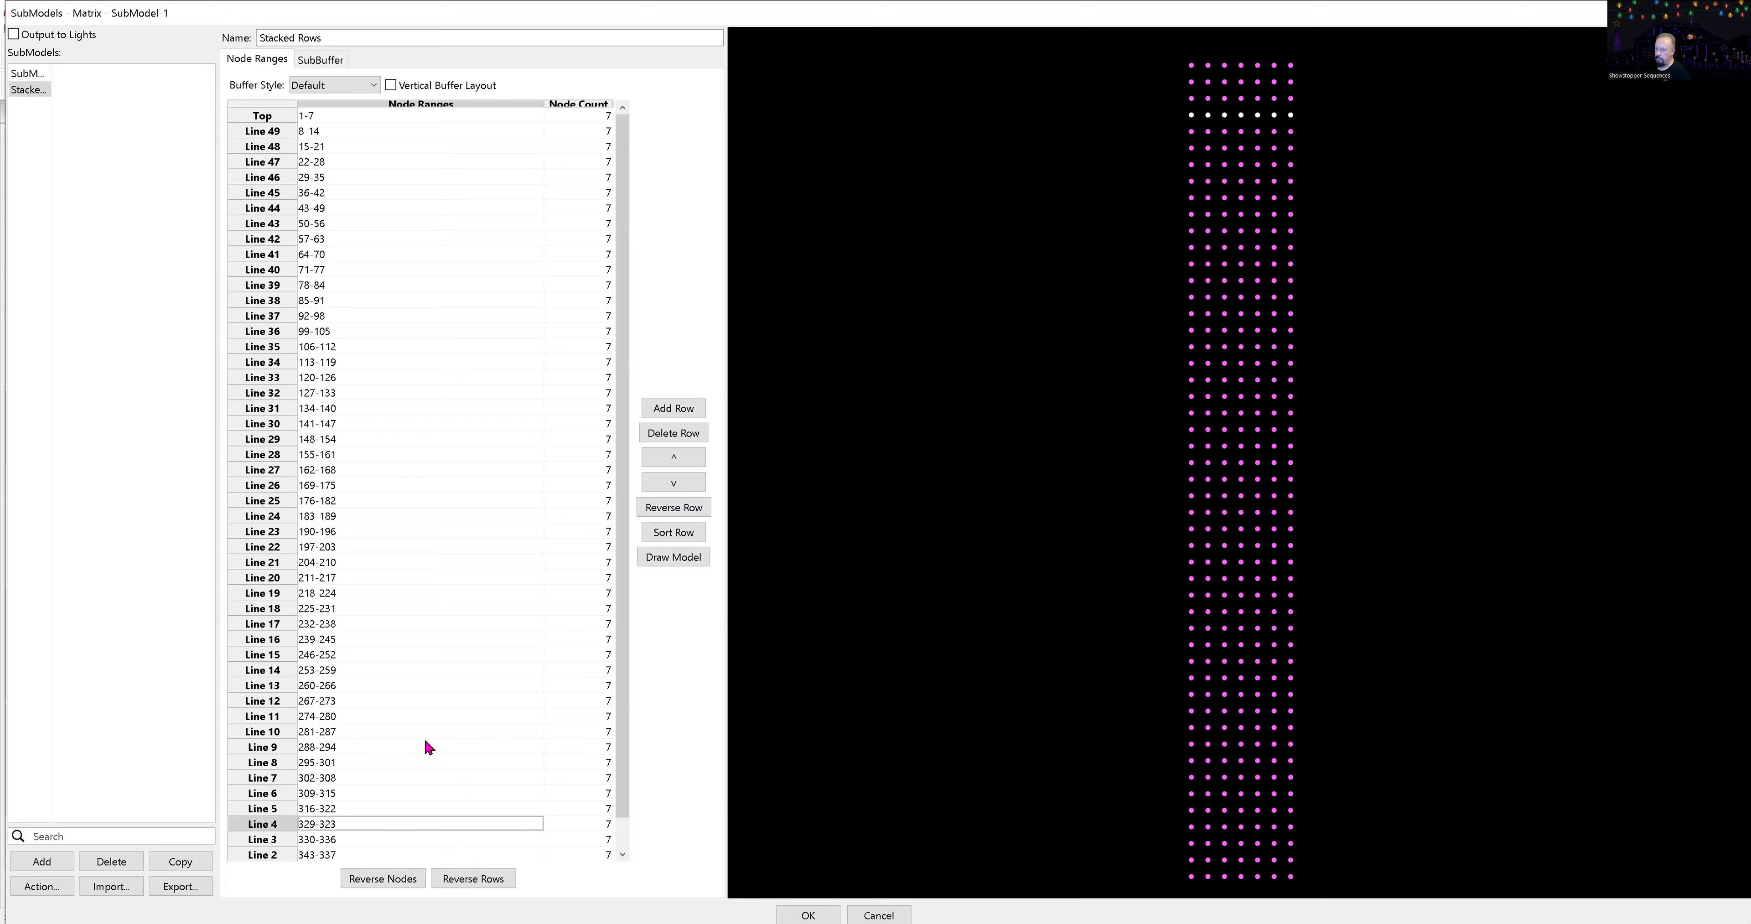
click(379, 792)
click(670, 514)
click(346, 761)
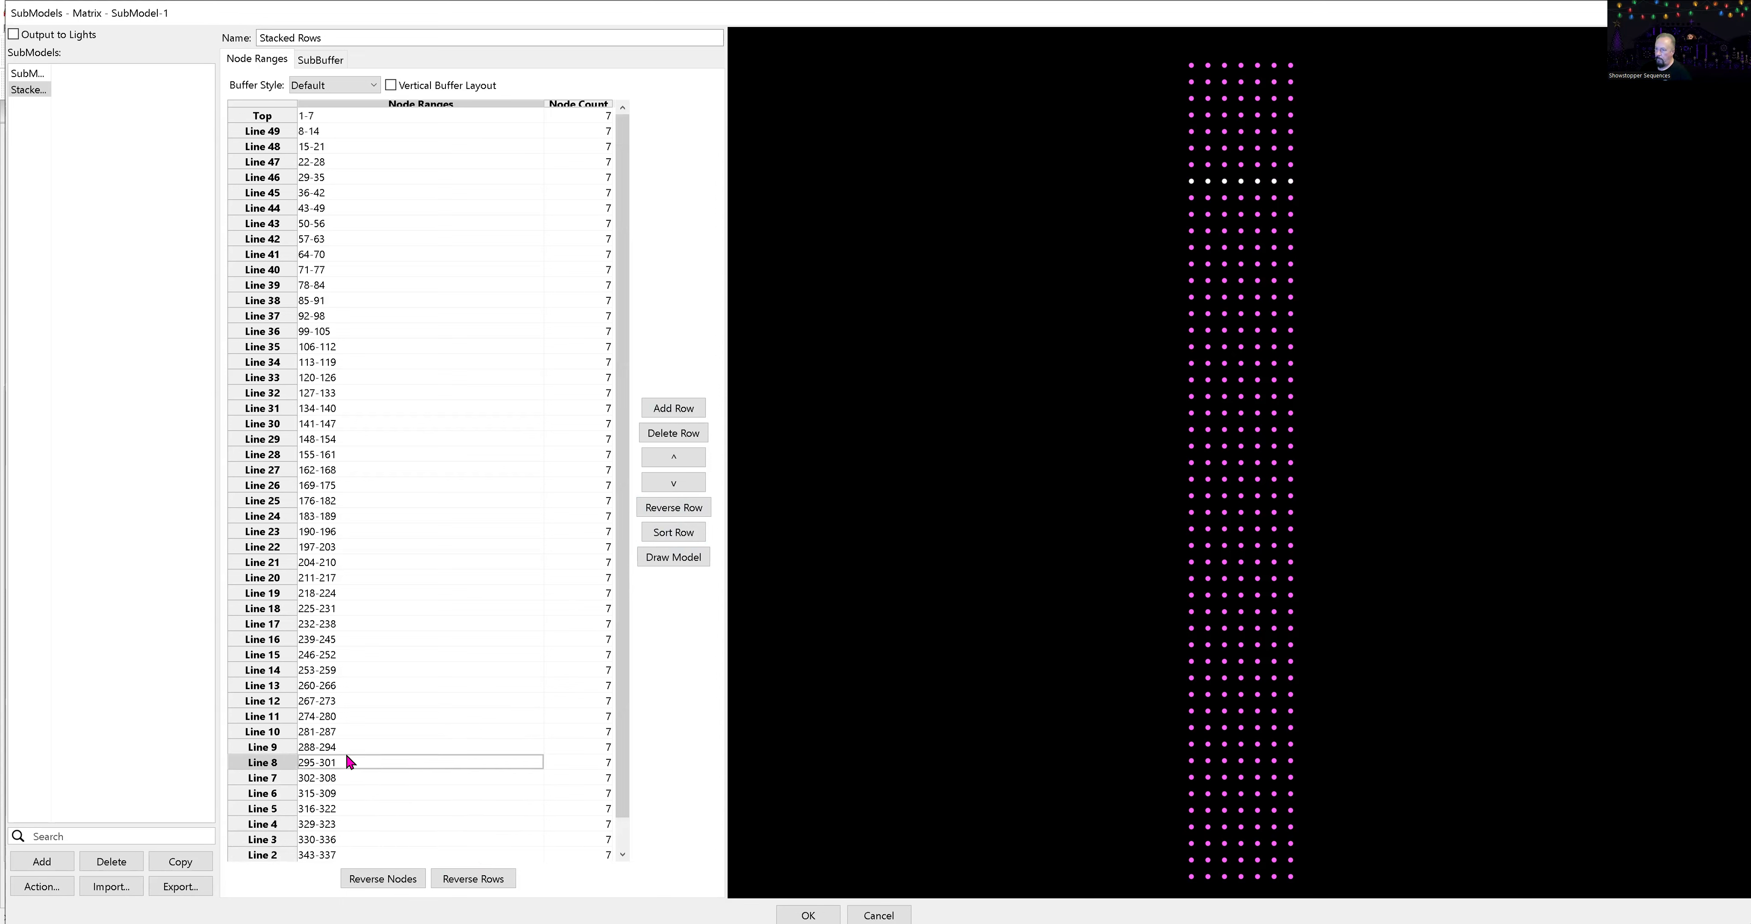
click(669, 510)
- Reverse the node order of Stacked Rows lines 10, 12, 14 and 16, giving 287-281, 273-267, 259-253 and 245-239
click(344, 725)
click(649, 511)
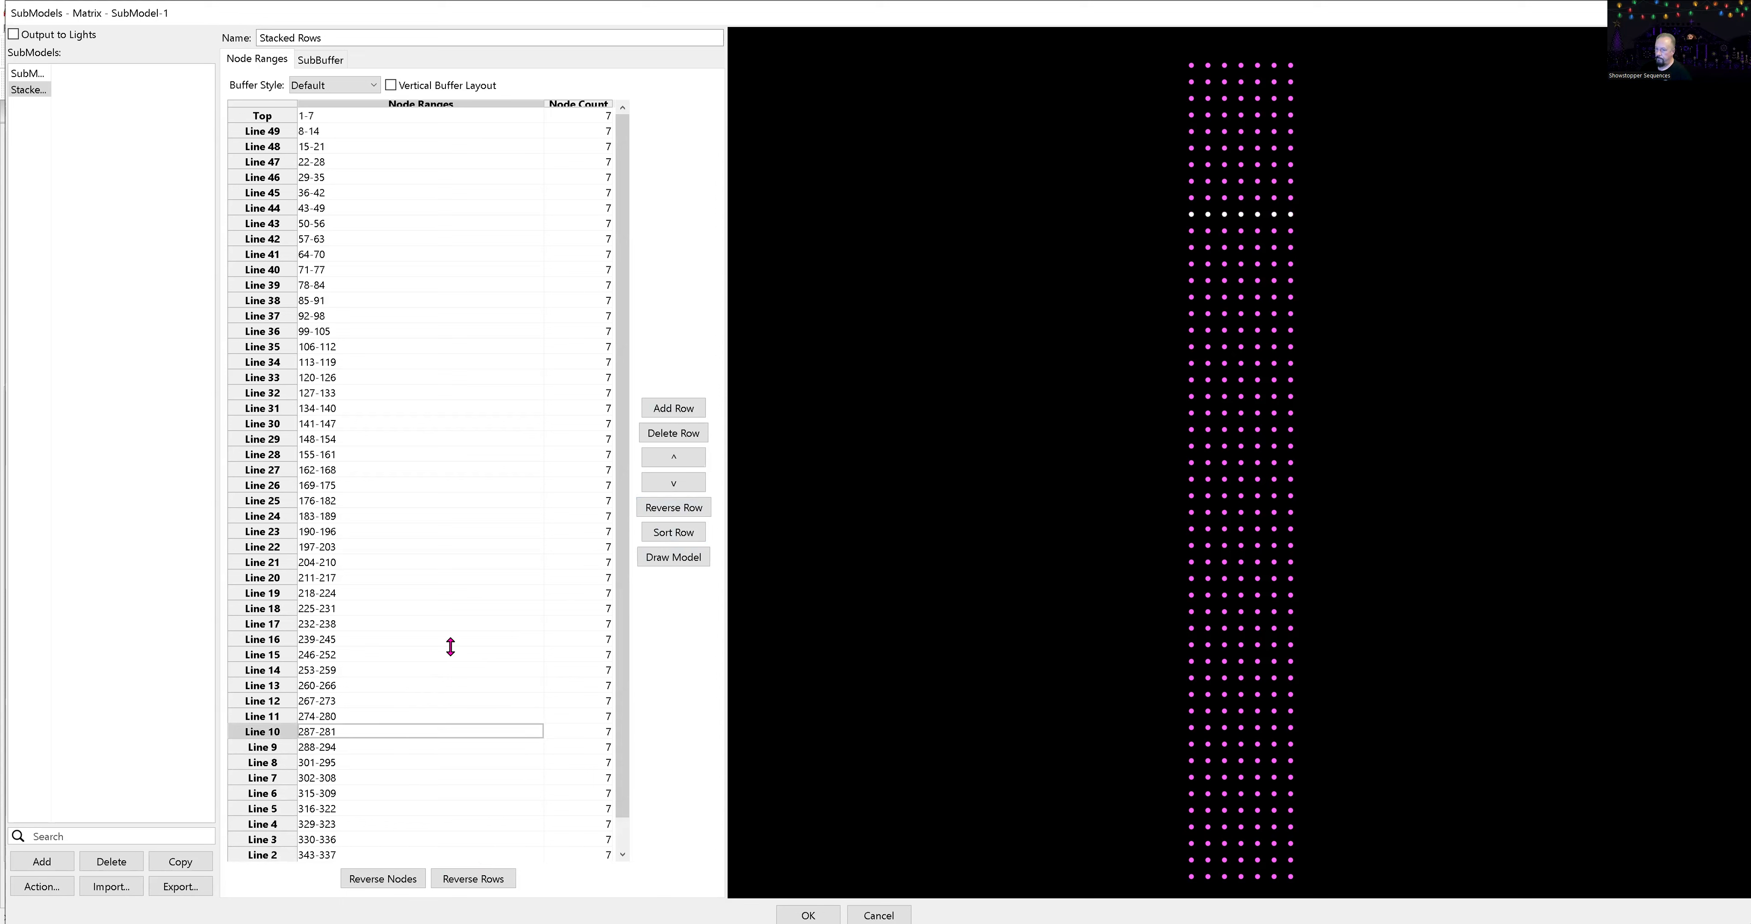
click(355, 705)
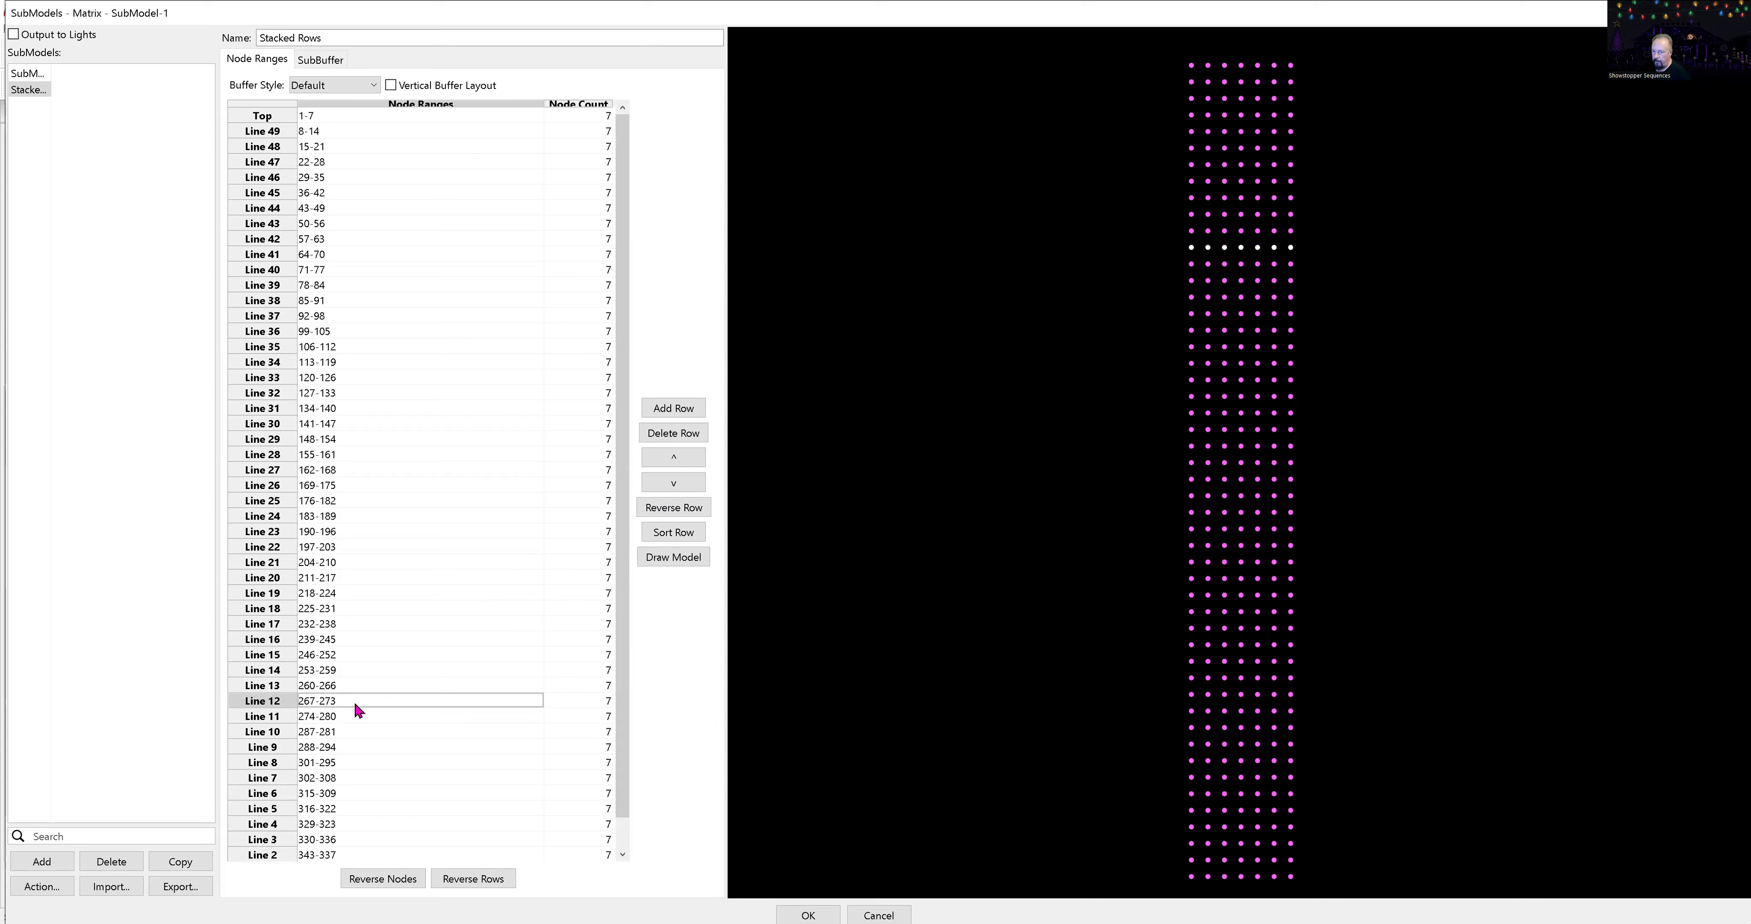
click(662, 508)
click(343, 667)
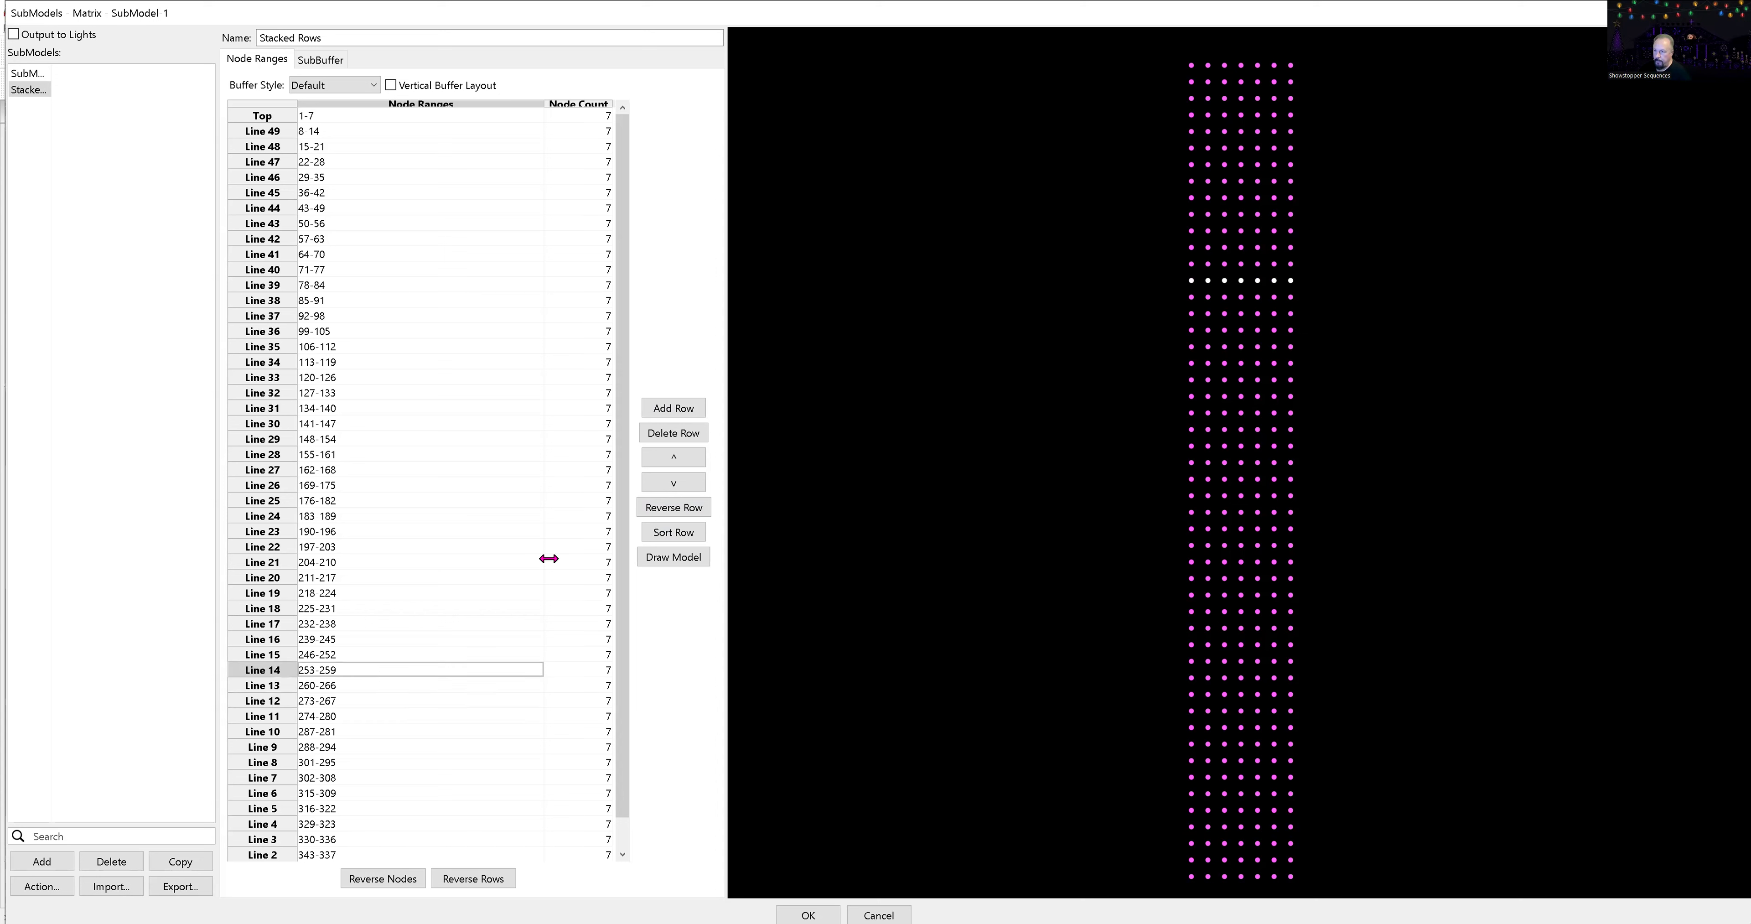
click(663, 511)
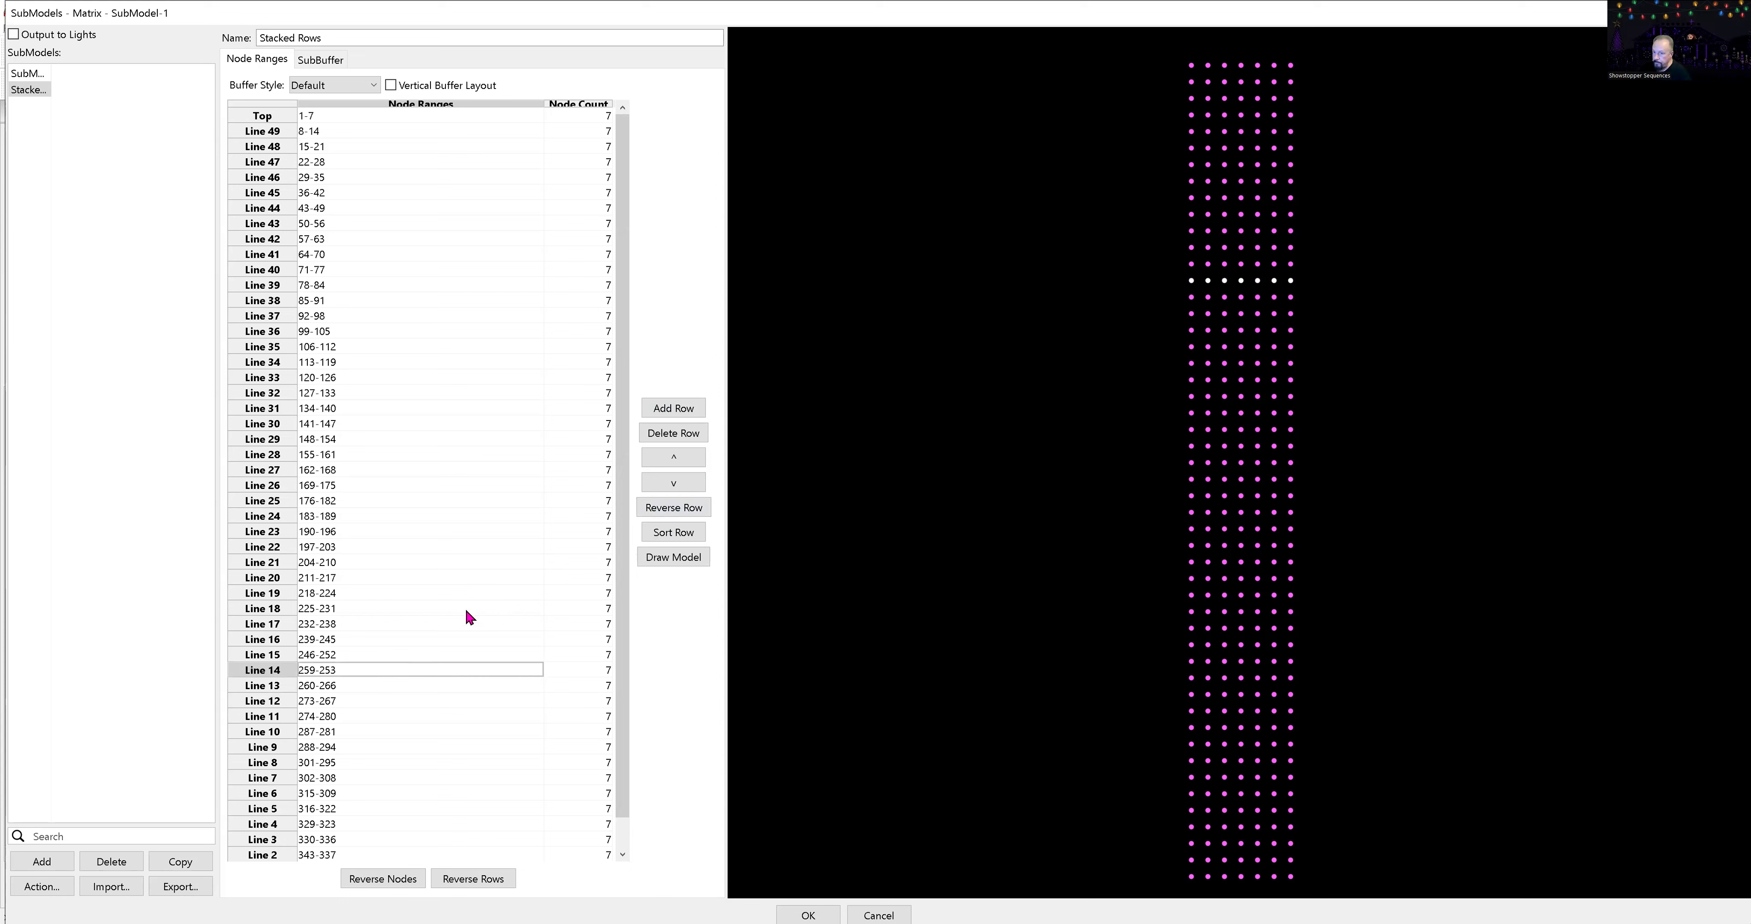
click(370, 640)
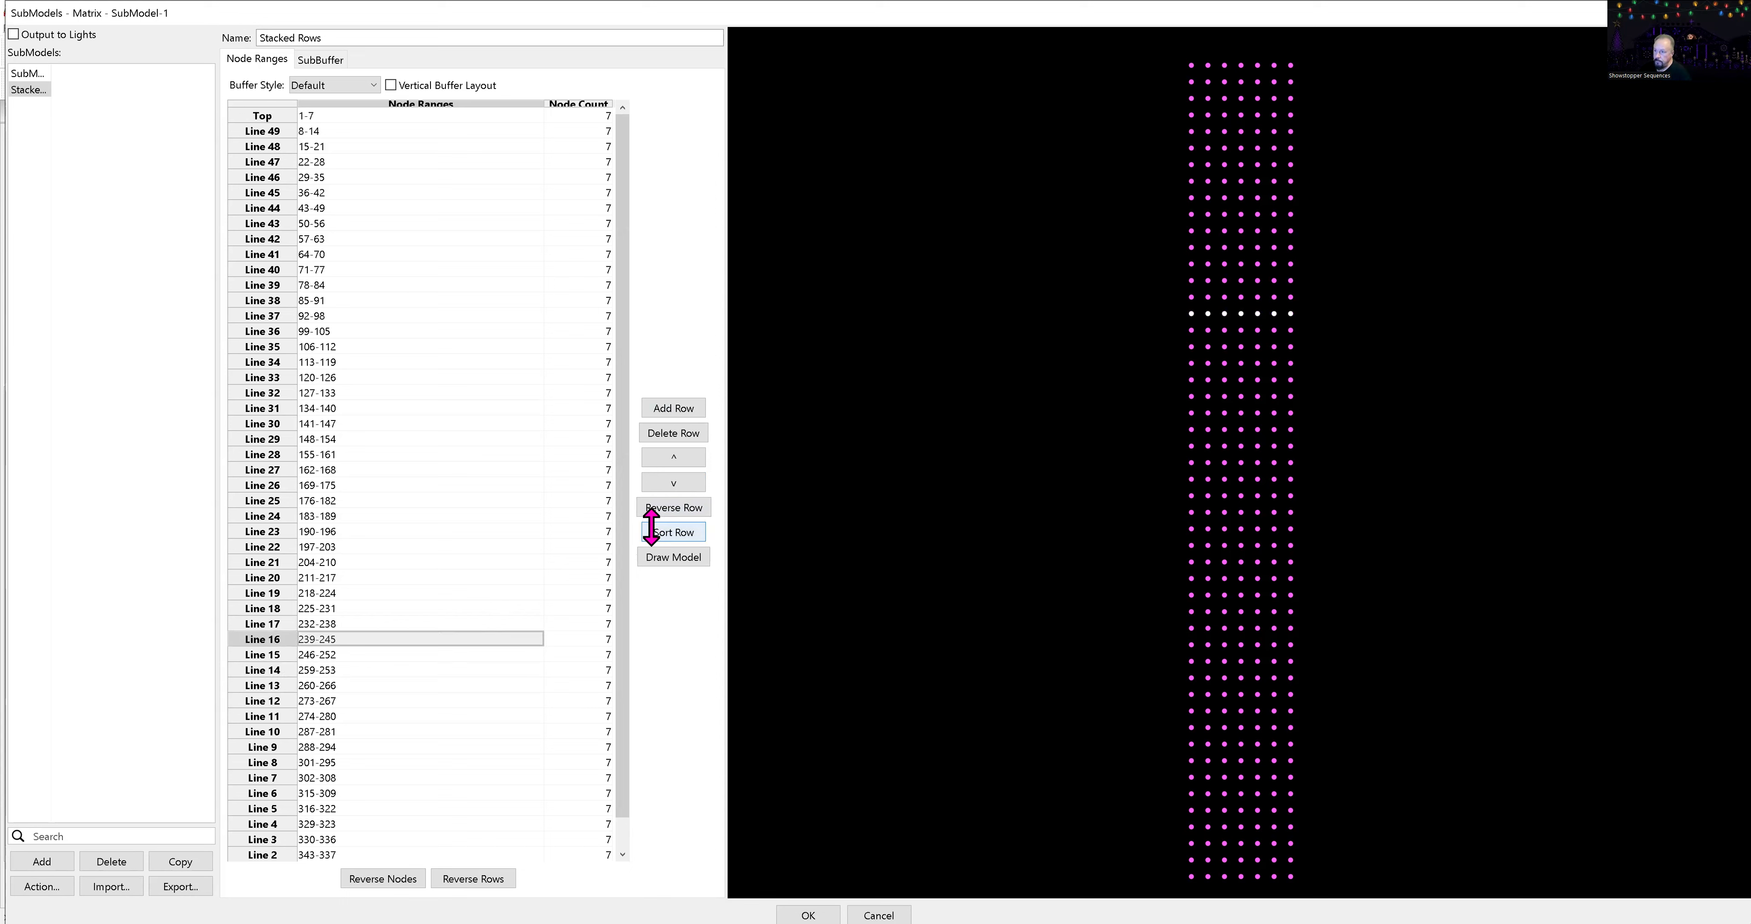
click(663, 508)
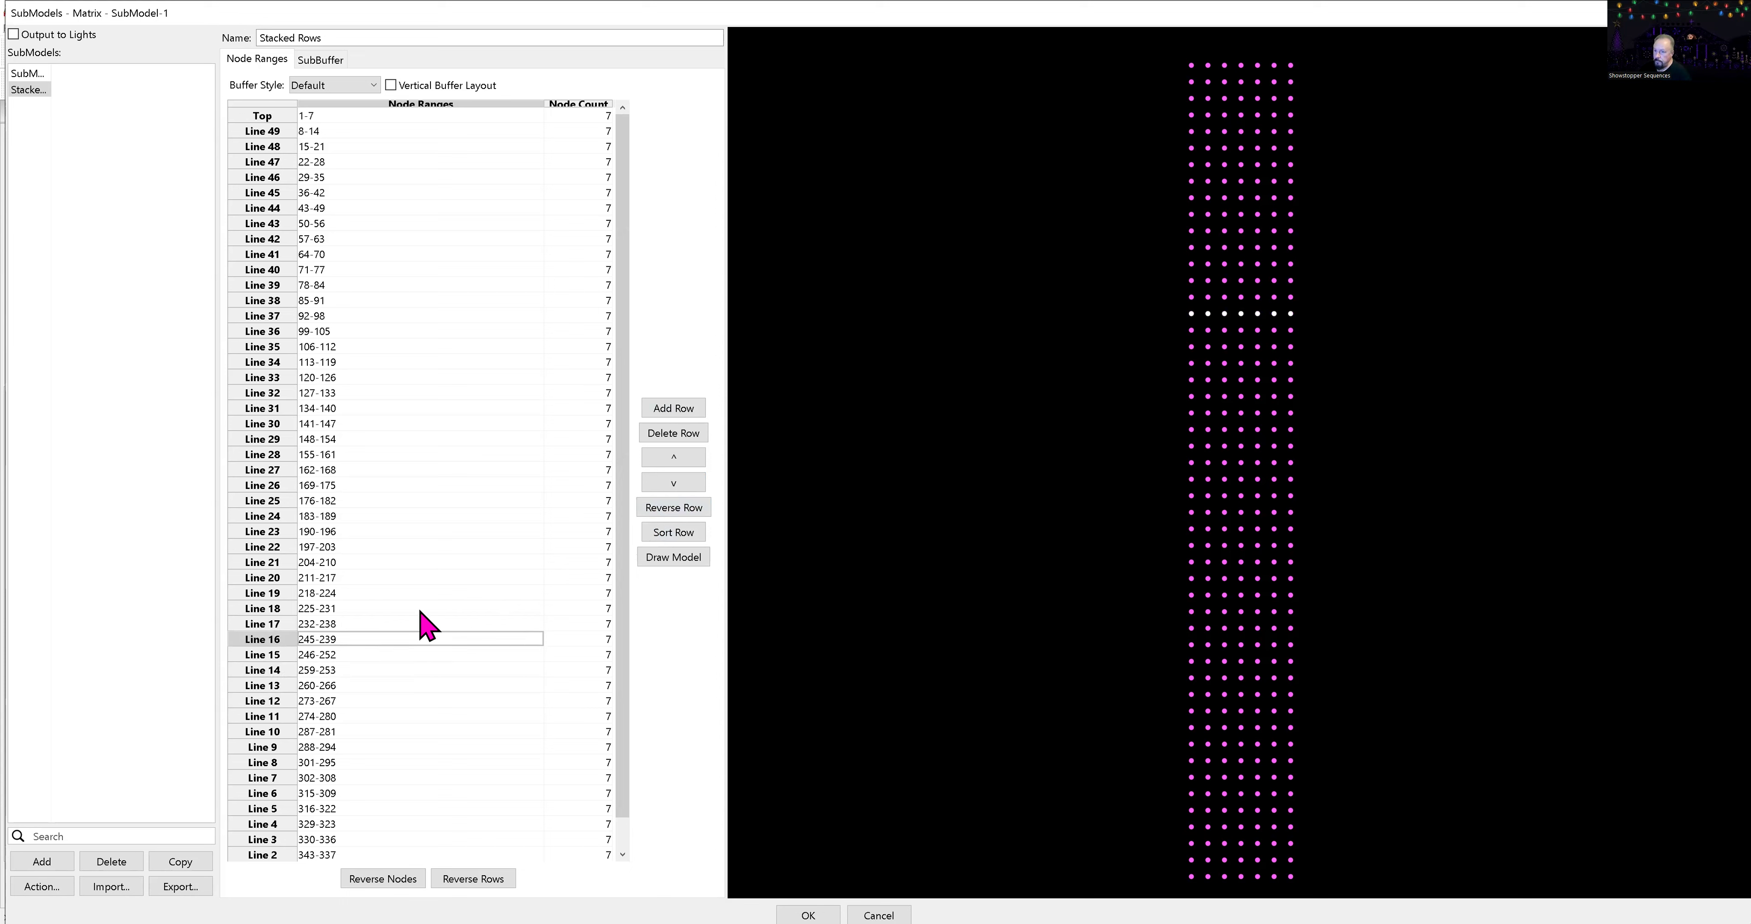
- Reverse the node order of Stacked Rows lines 18, 20, 22 and 24, giving 231-225, 217-211, 203-197 and 189-183
click(340, 608)
click(662, 509)
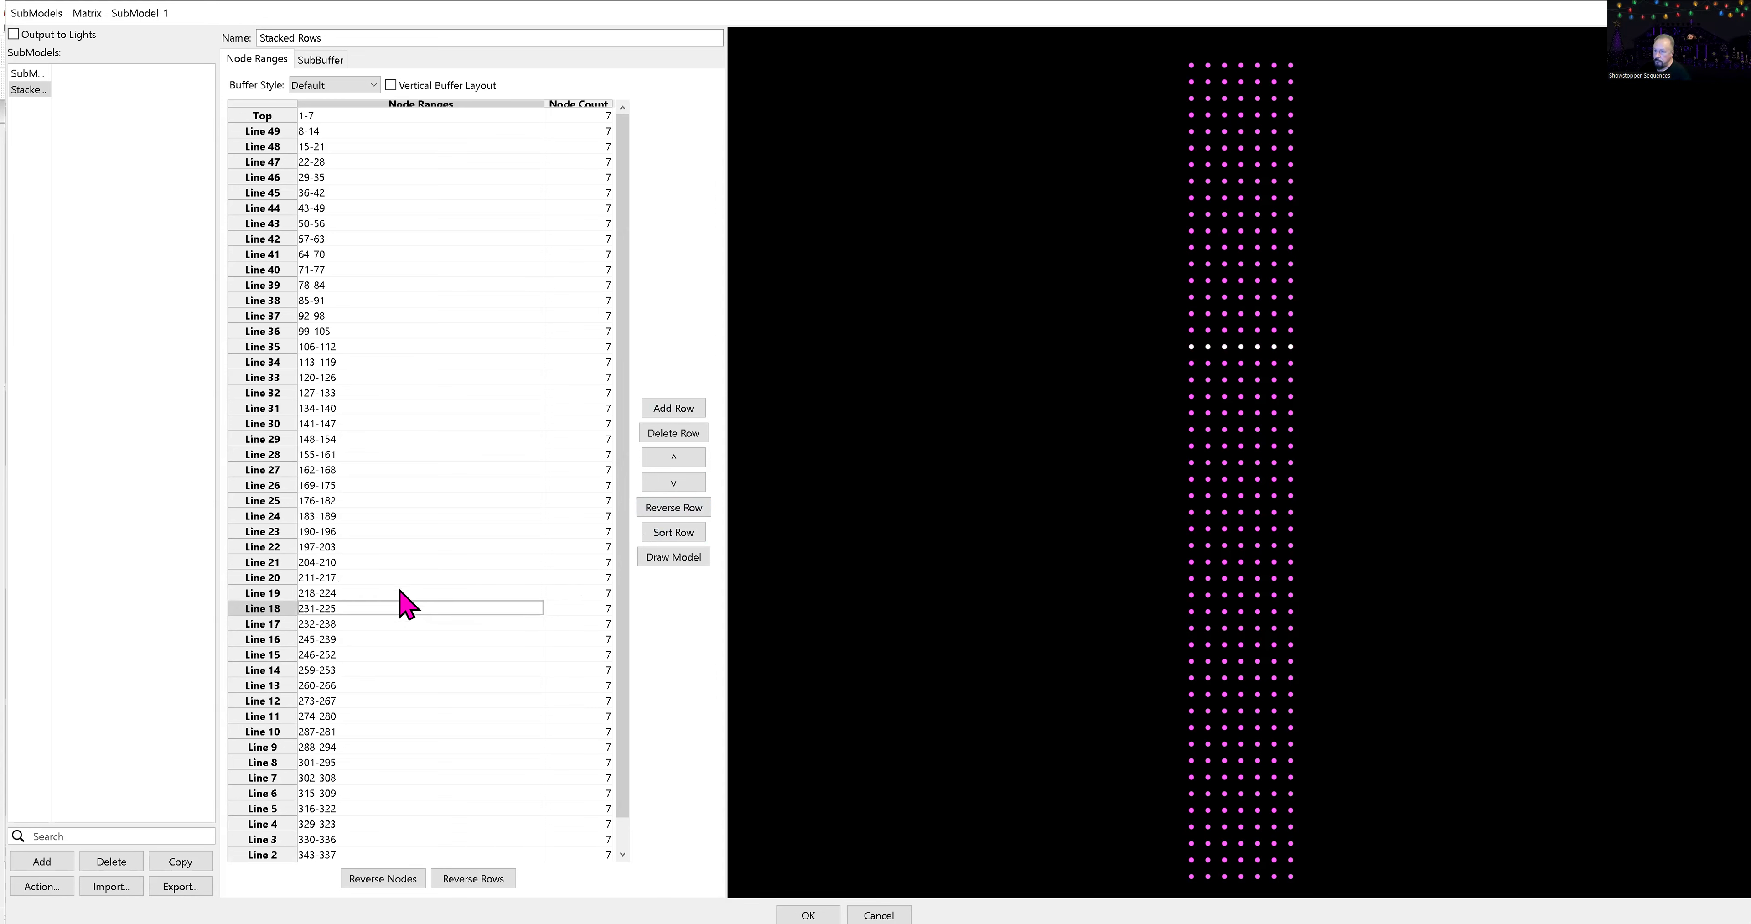
click(363, 577)
click(657, 511)
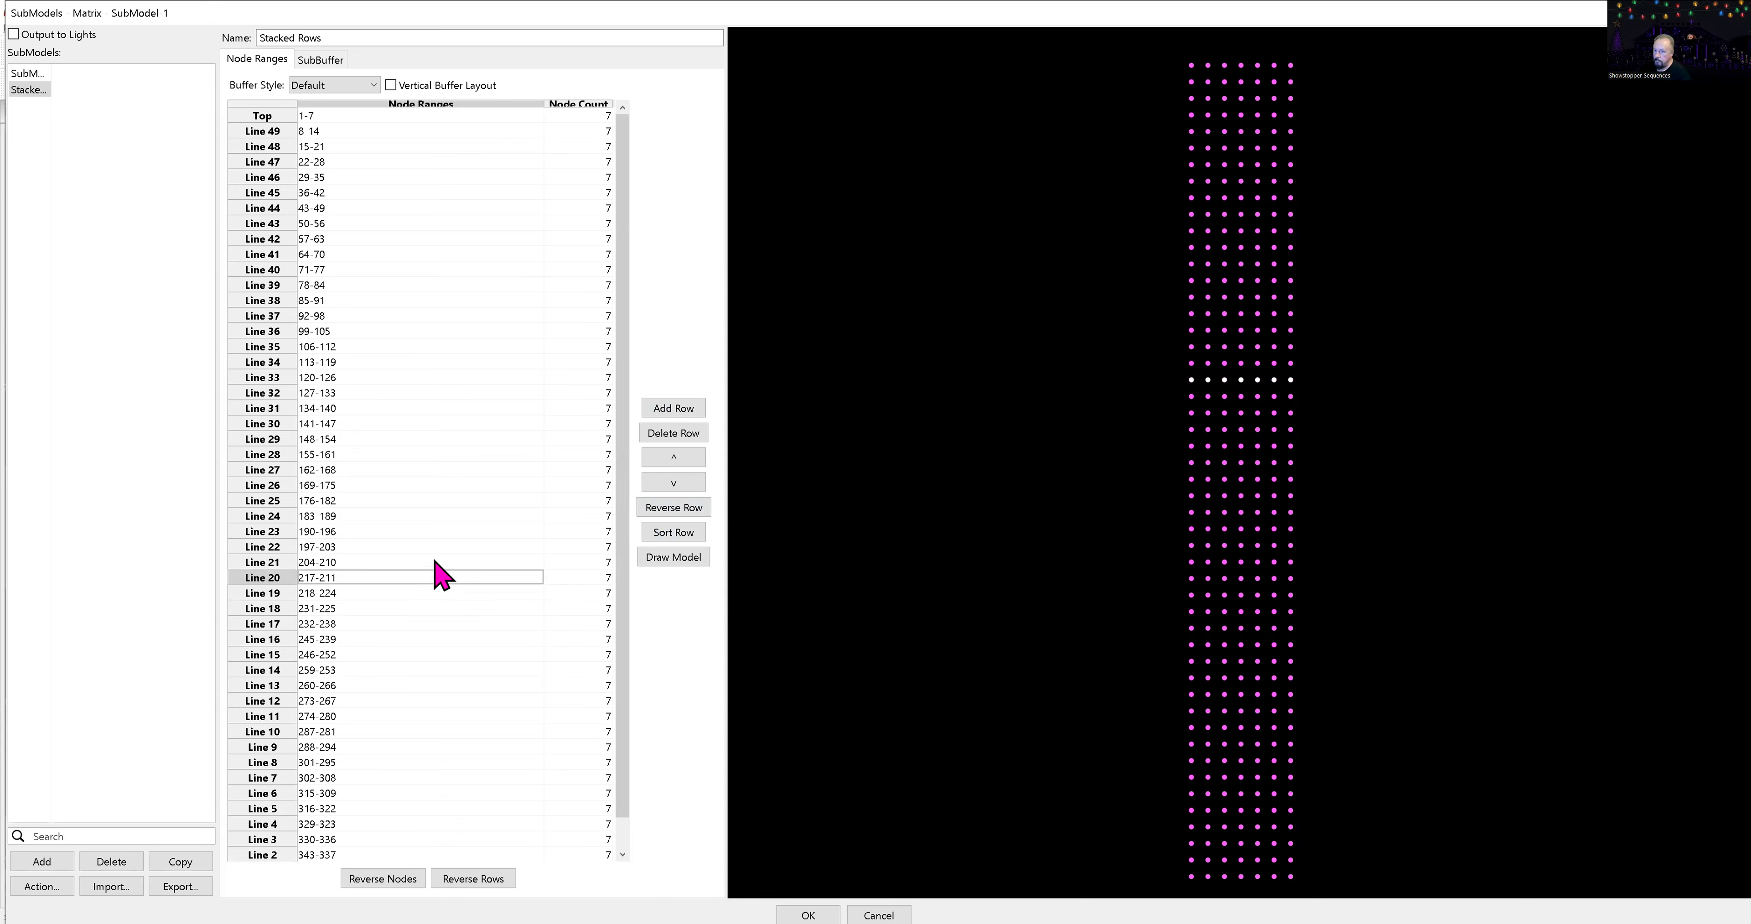
click(384, 546)
click(657, 508)
click(378, 516)
click(648, 514)
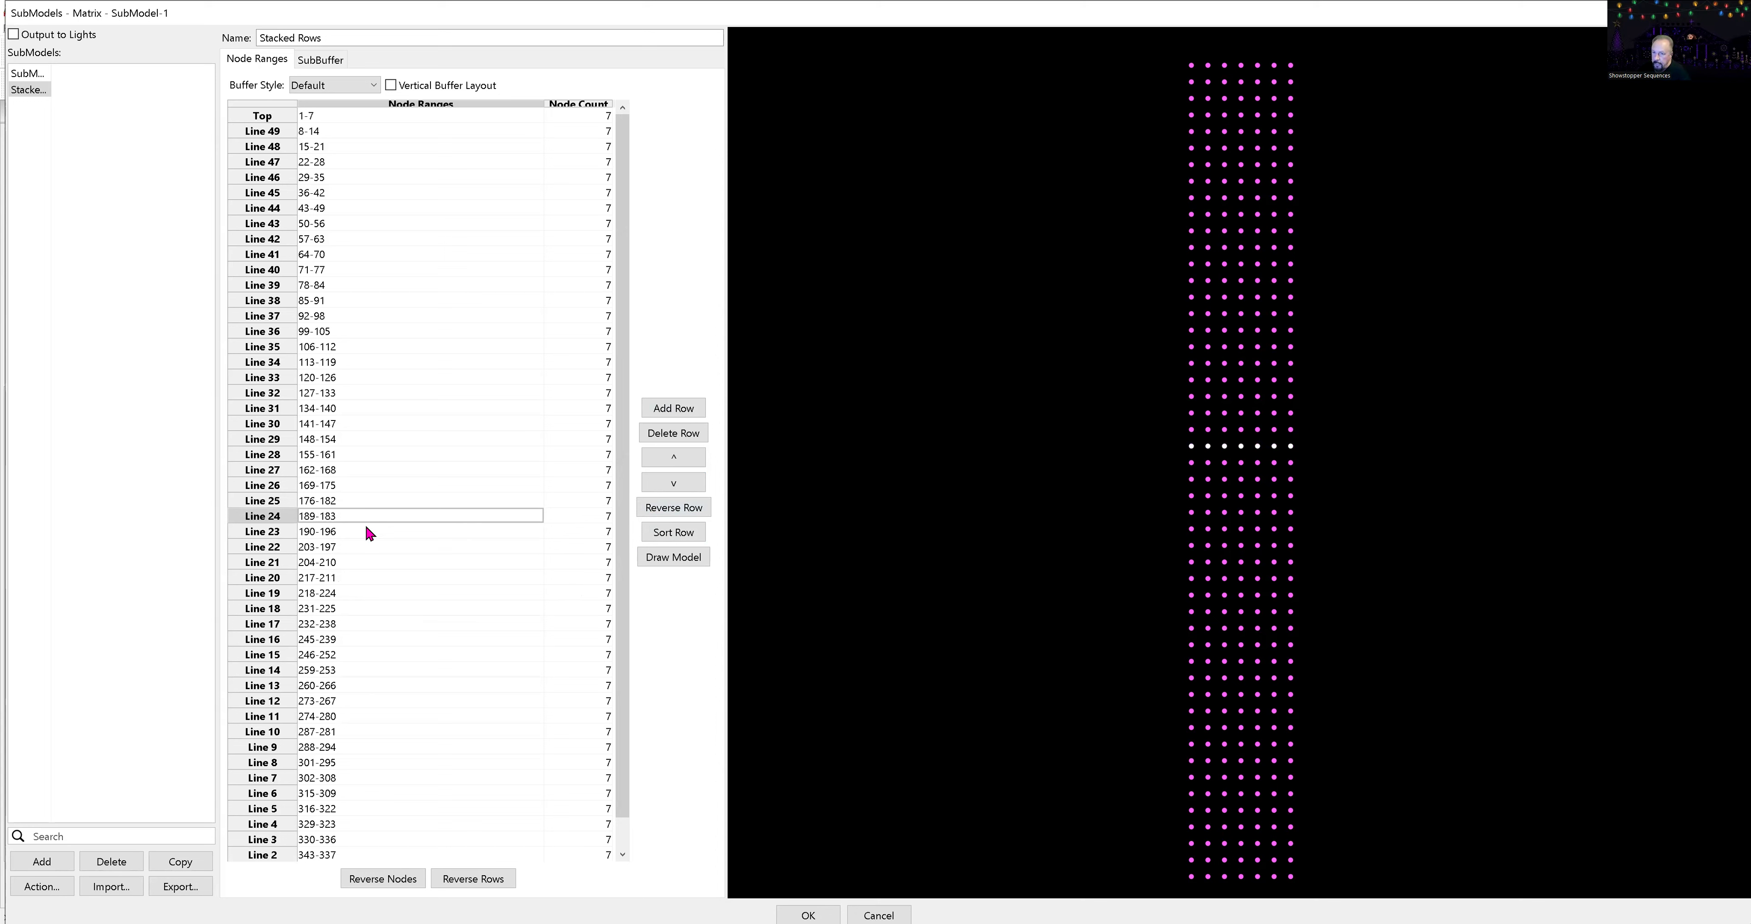
- Reverse the node order of Stacked Rows lines 26, 28, 30 and 32, giving 175-169, 161-155, 147-141 and 133-127
click(354, 487)
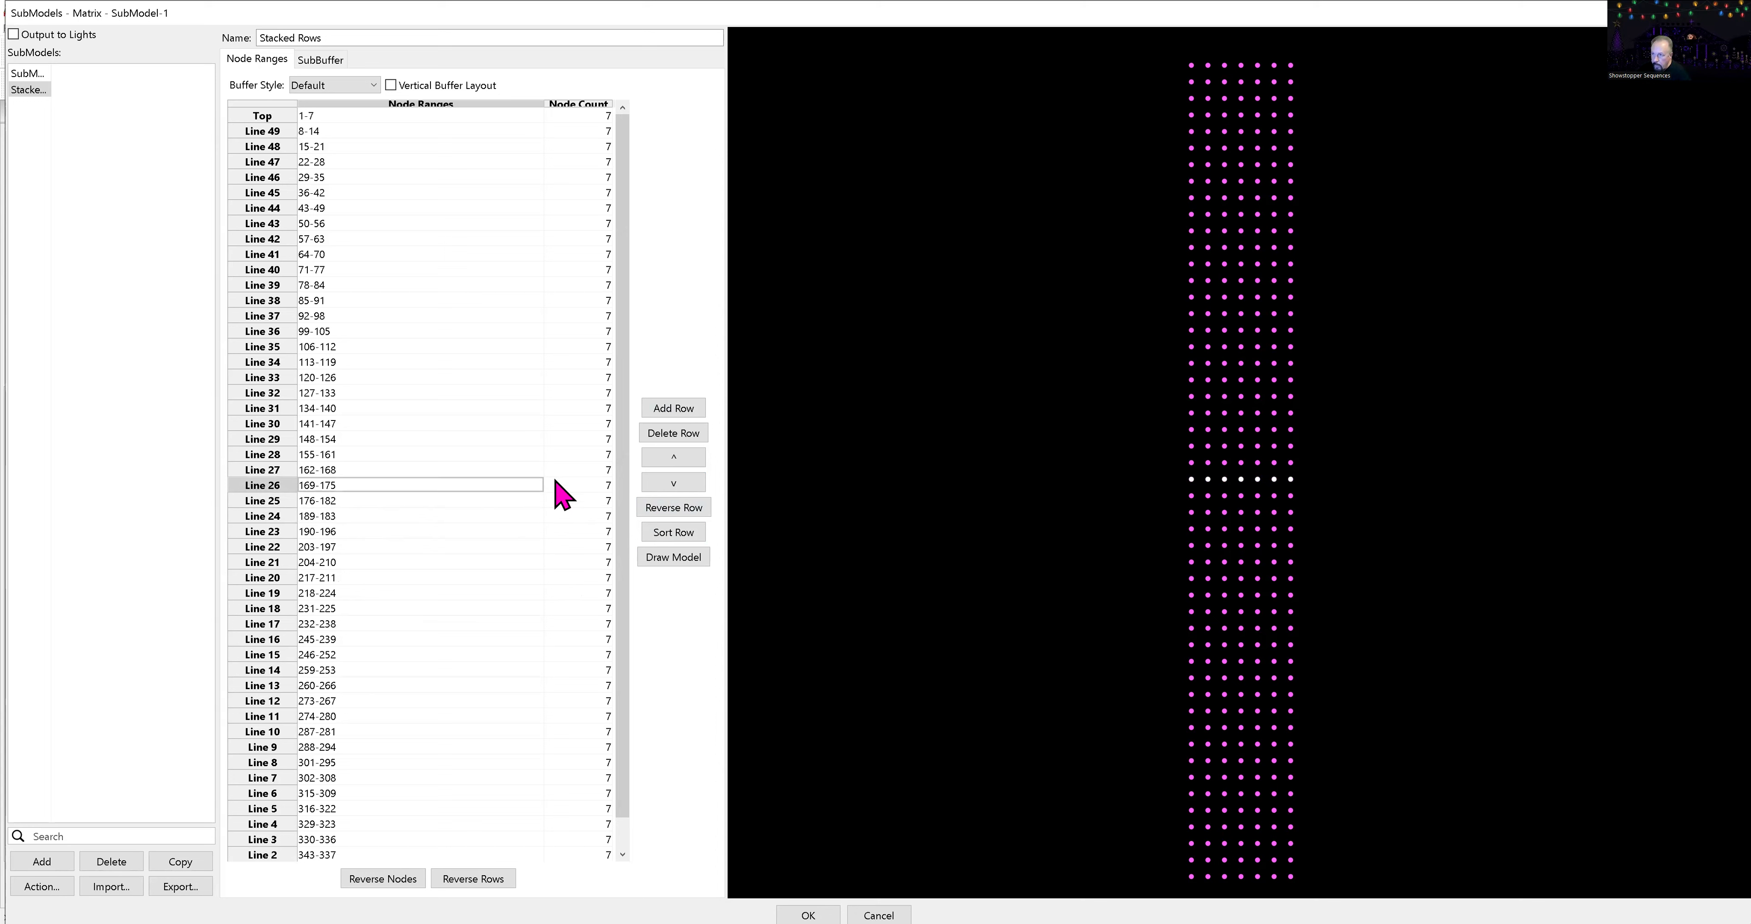
click(650, 514)
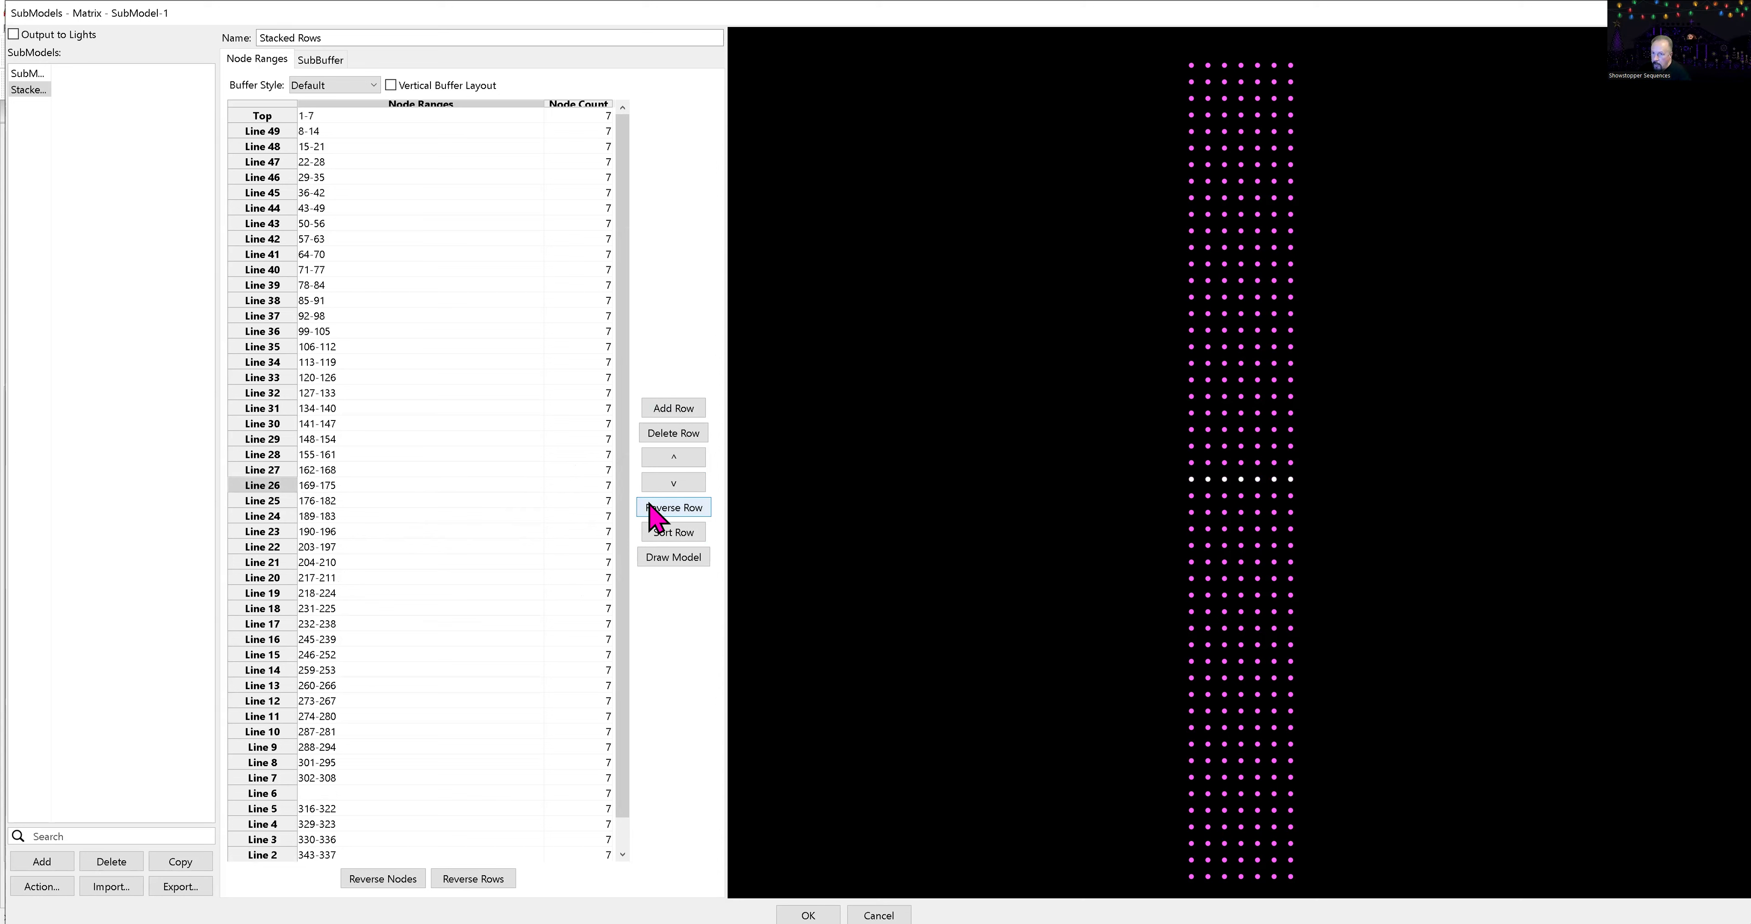
click(395, 455)
click(647, 508)
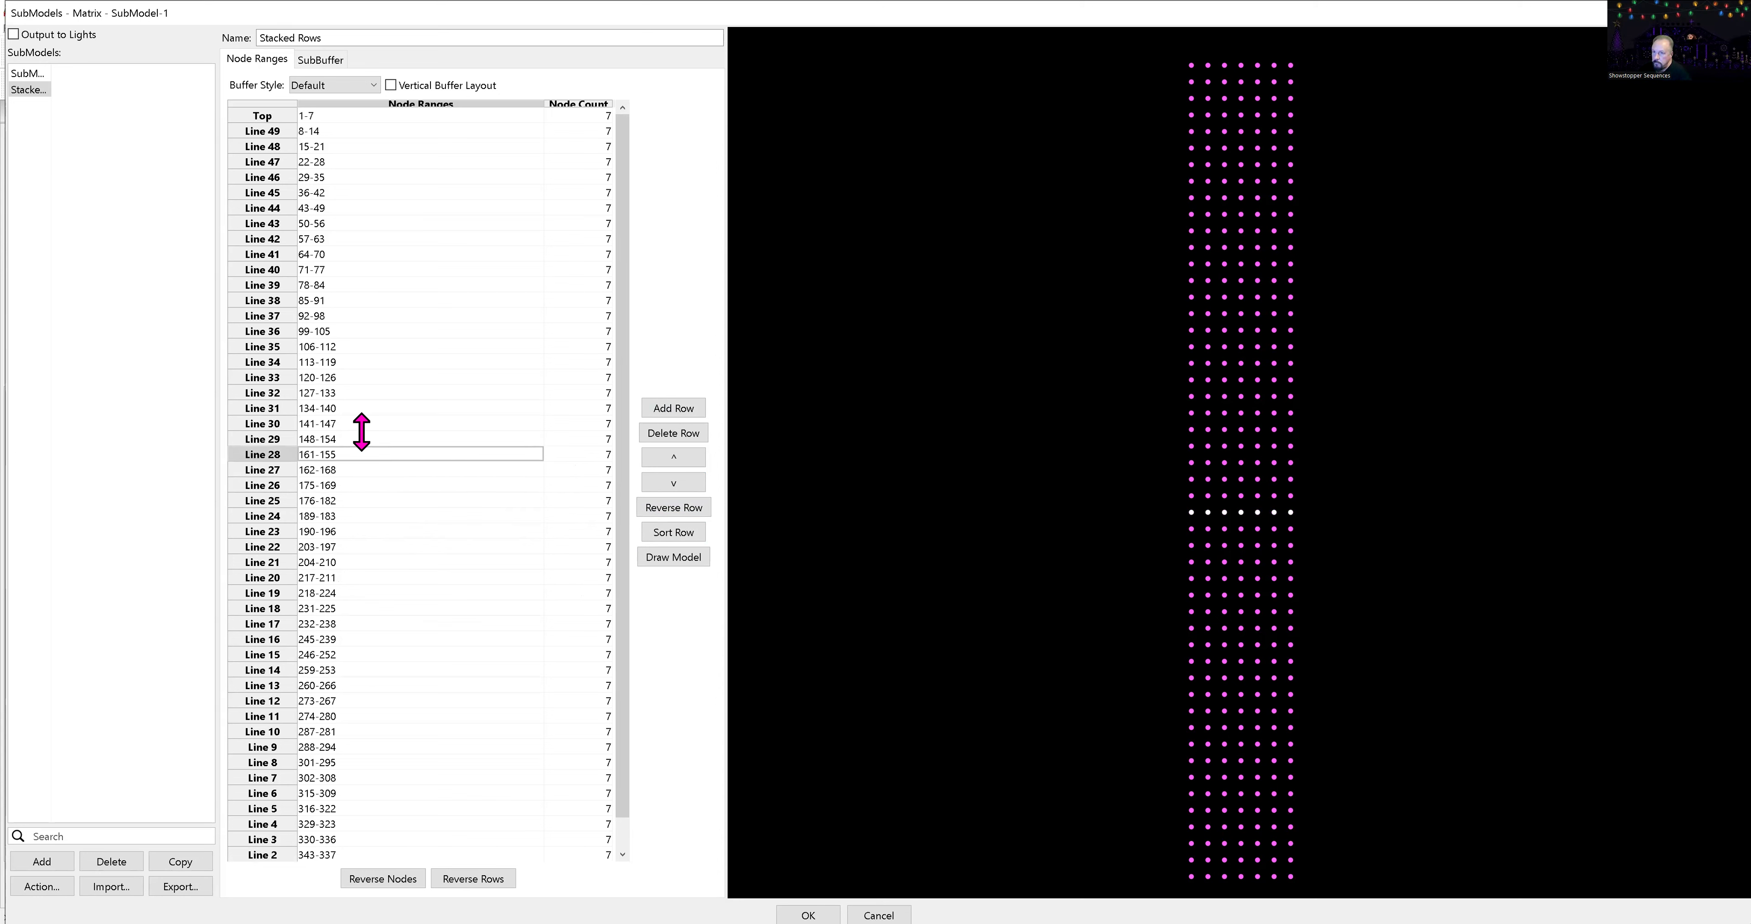
click(364, 423)
click(649, 510)
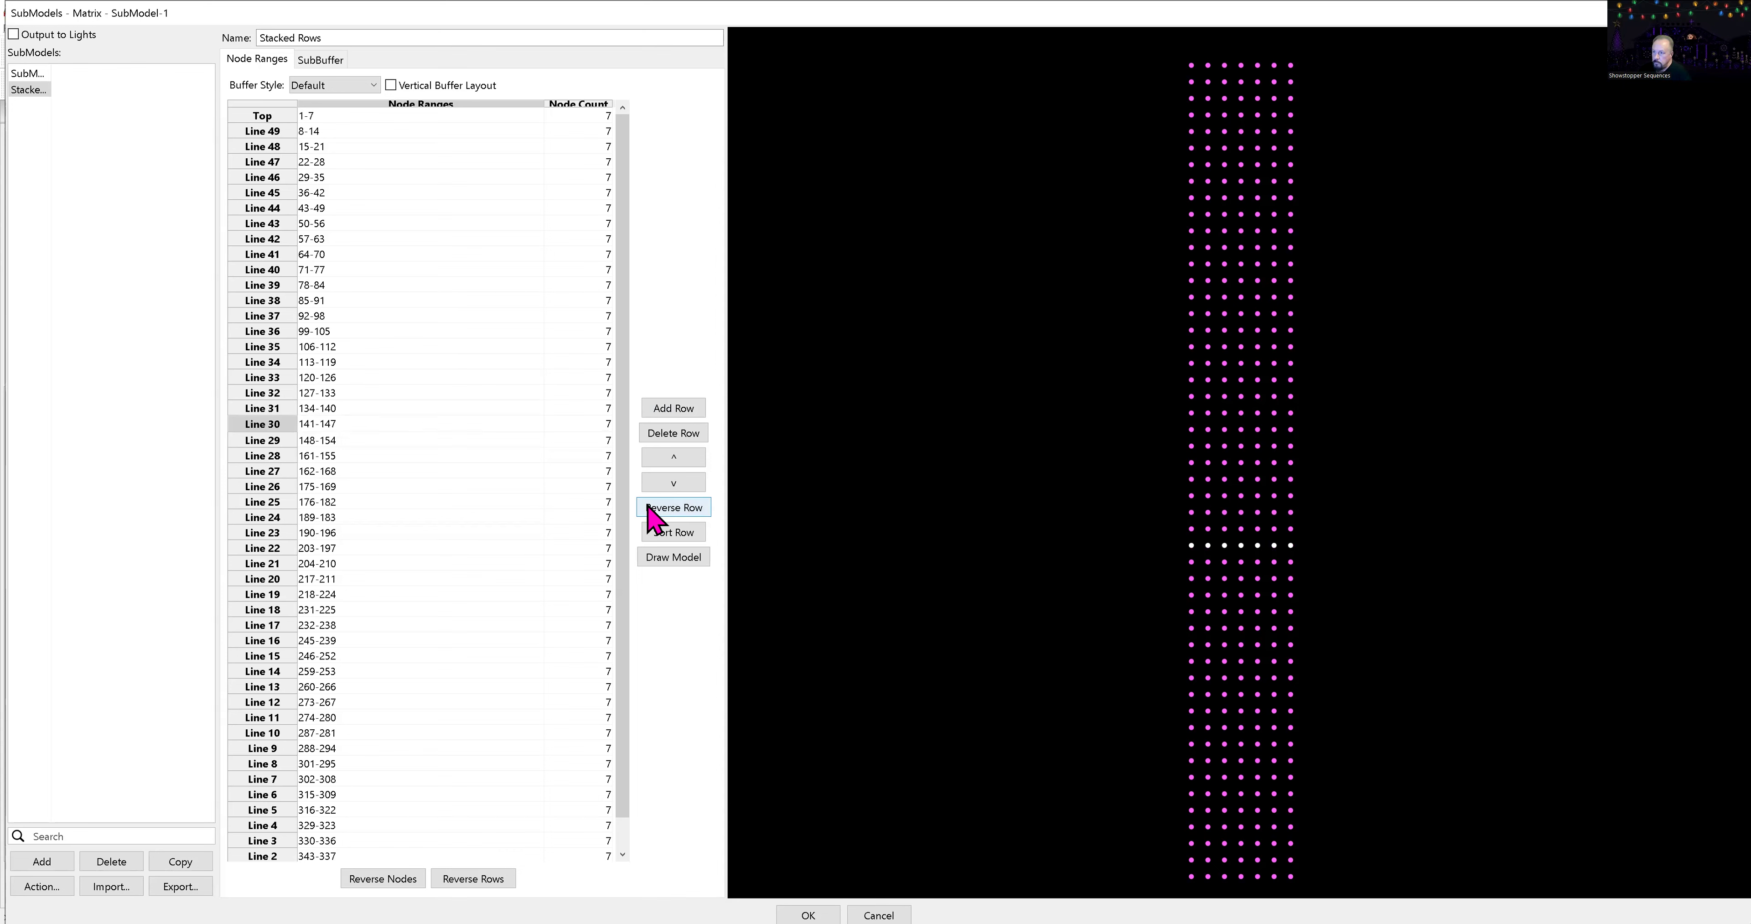
click(356, 393)
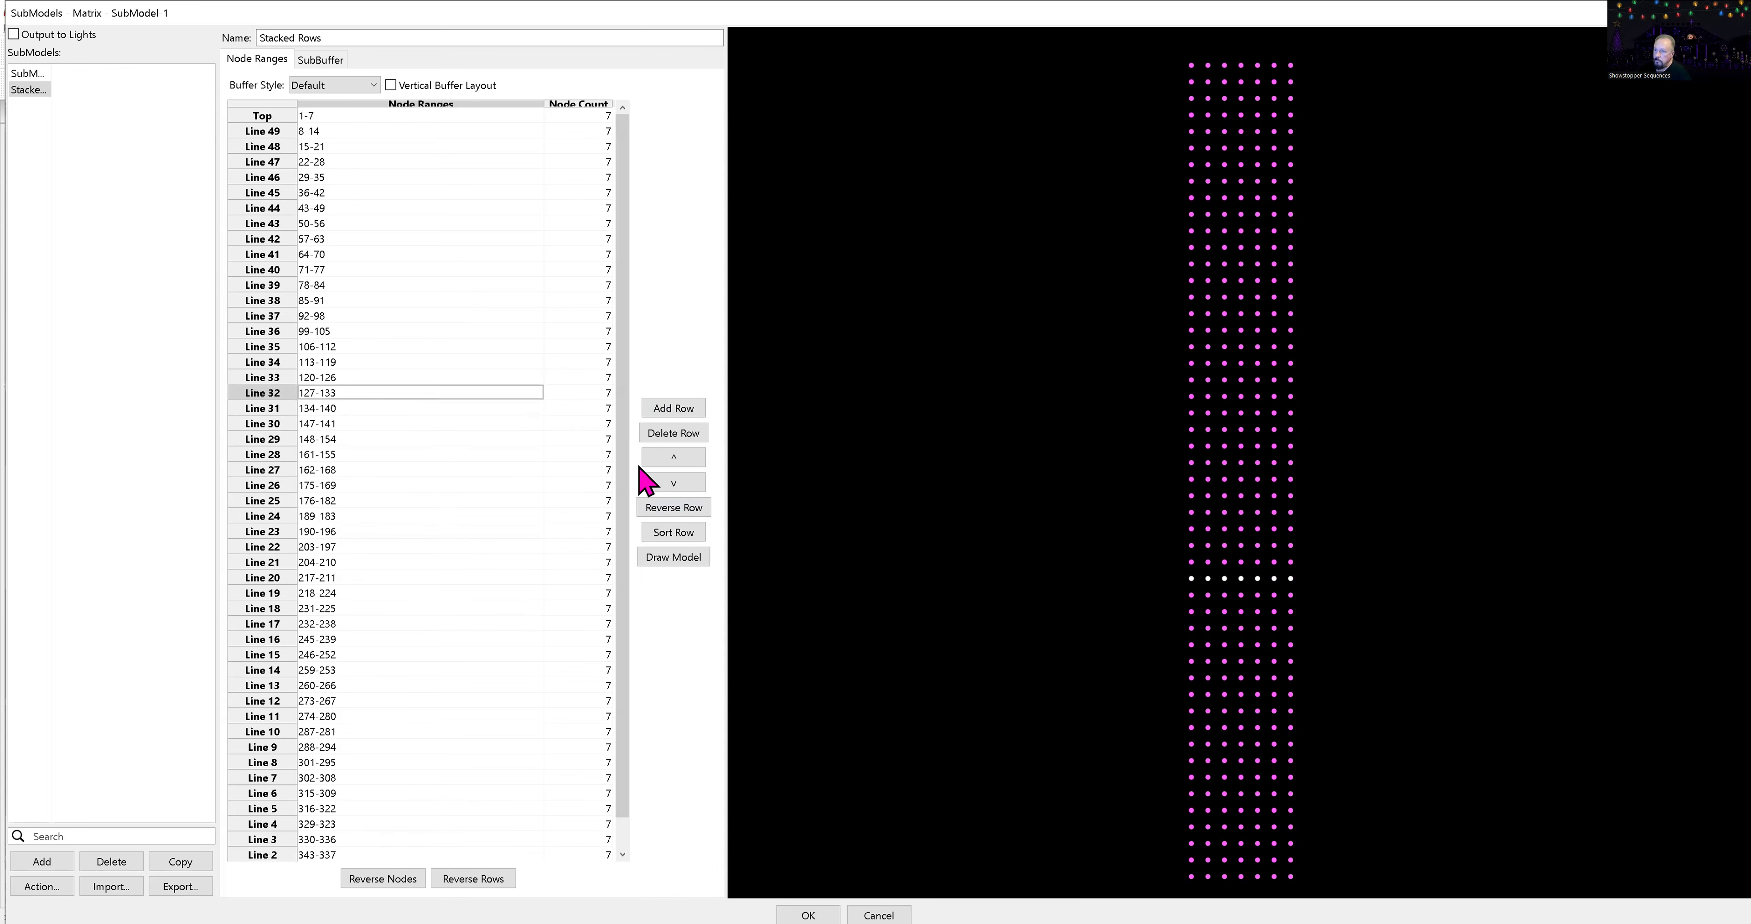
click(653, 510)
- Reverse the node order of Stacked Rows lines 34, 36, 38 and 40, giving 119-113, 105-99, 91-85 and 77-71
click(345, 367)
click(649, 508)
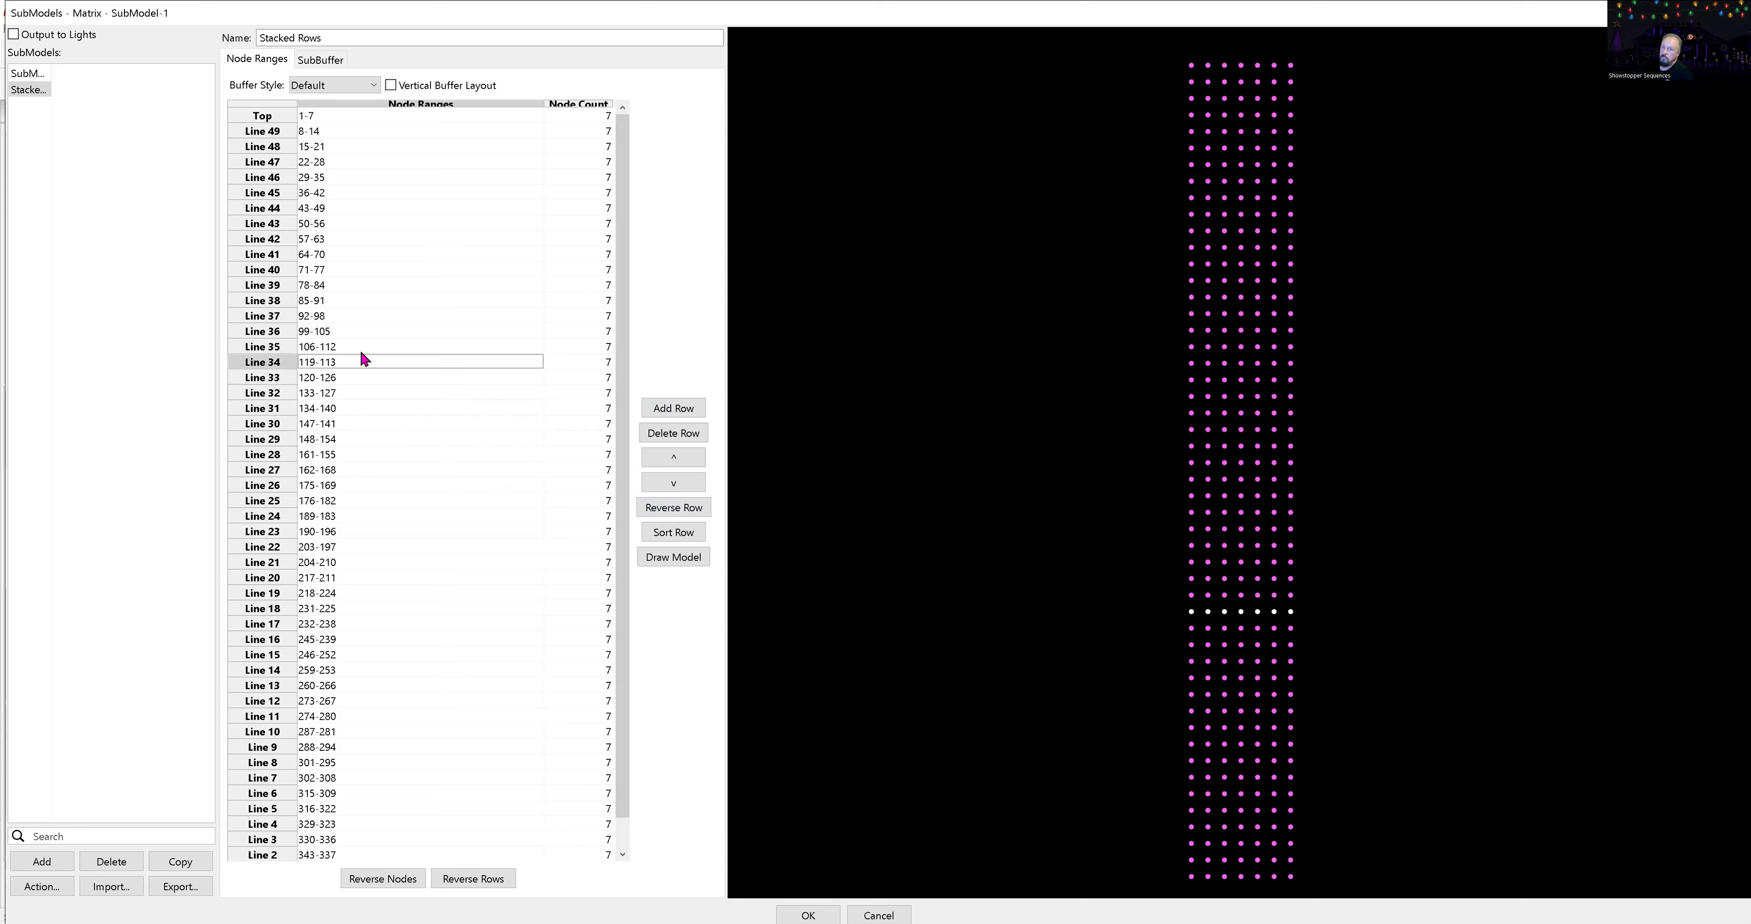
click(354, 333)
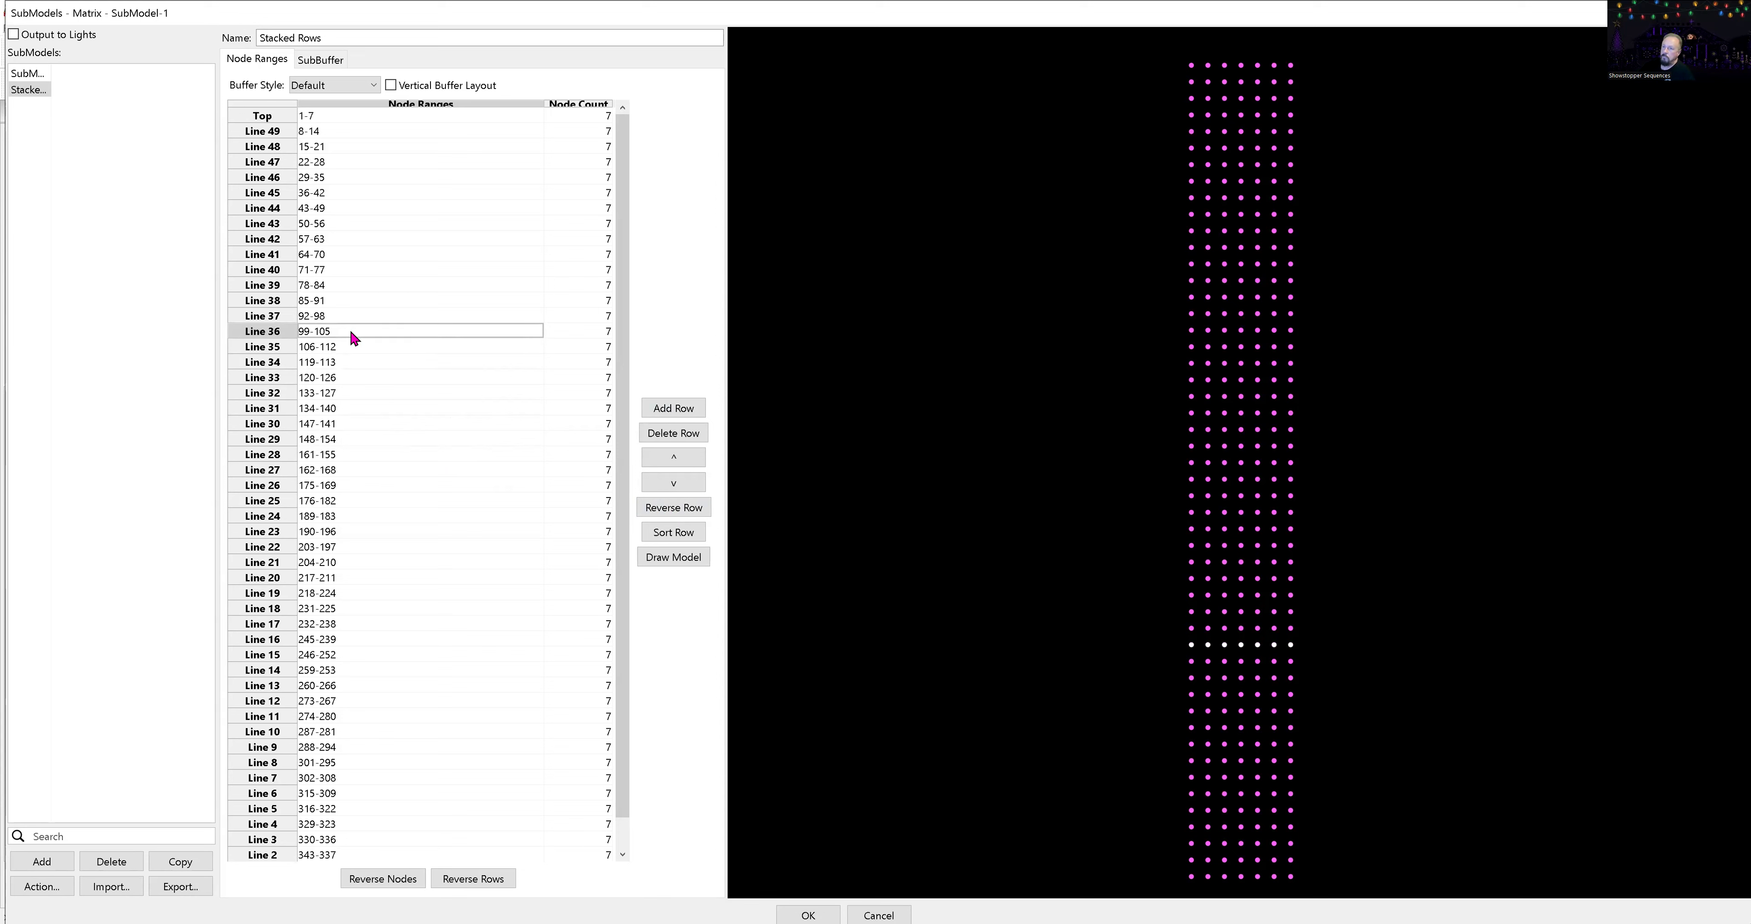
click(673, 508)
click(368, 302)
click(657, 509)
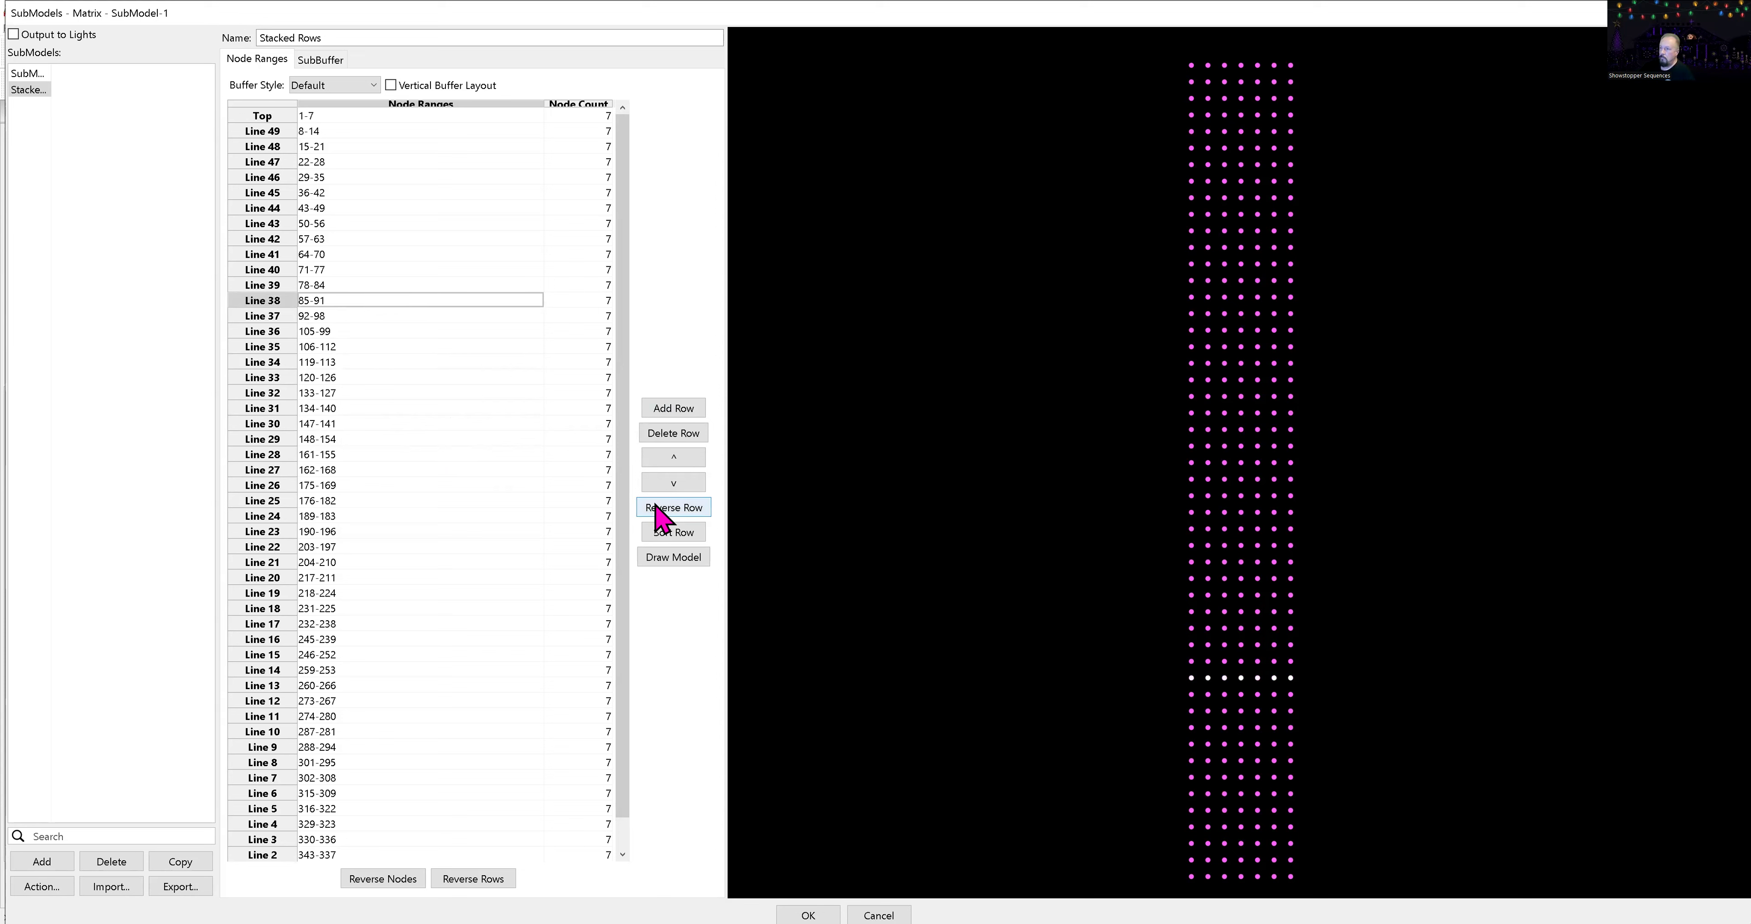
click(367, 270)
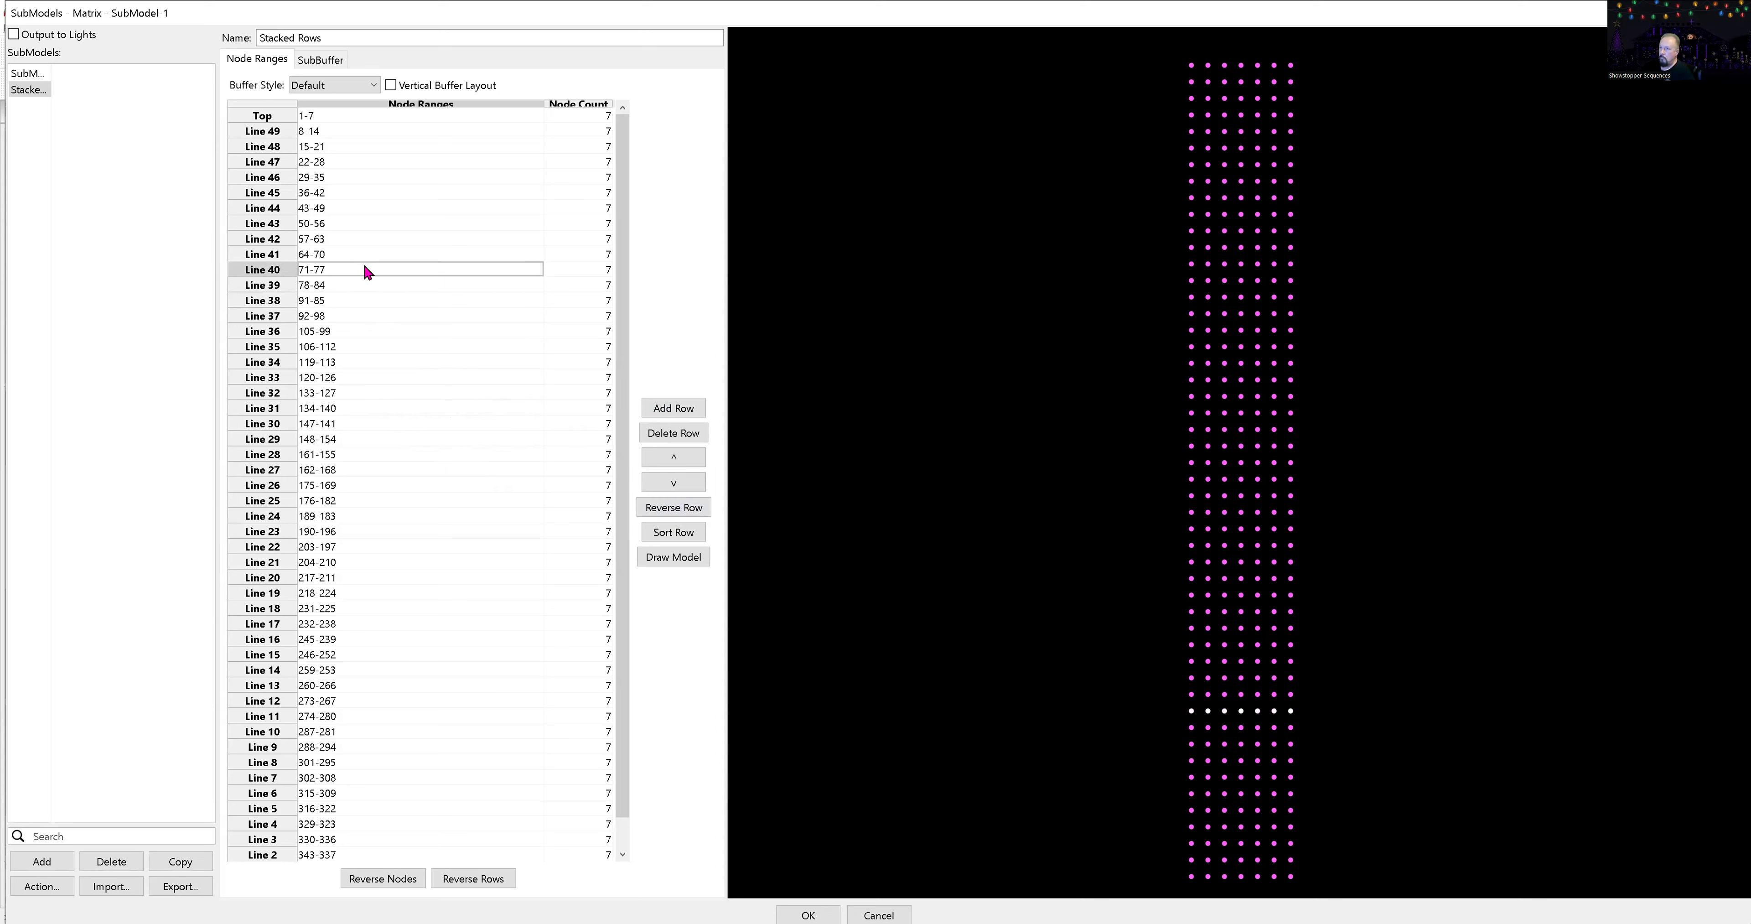
click(658, 508)
- Reverse the node order of Stacked Rows lines 42, 44, 46 and 48, finishing the alternating row directions
click(367, 239)
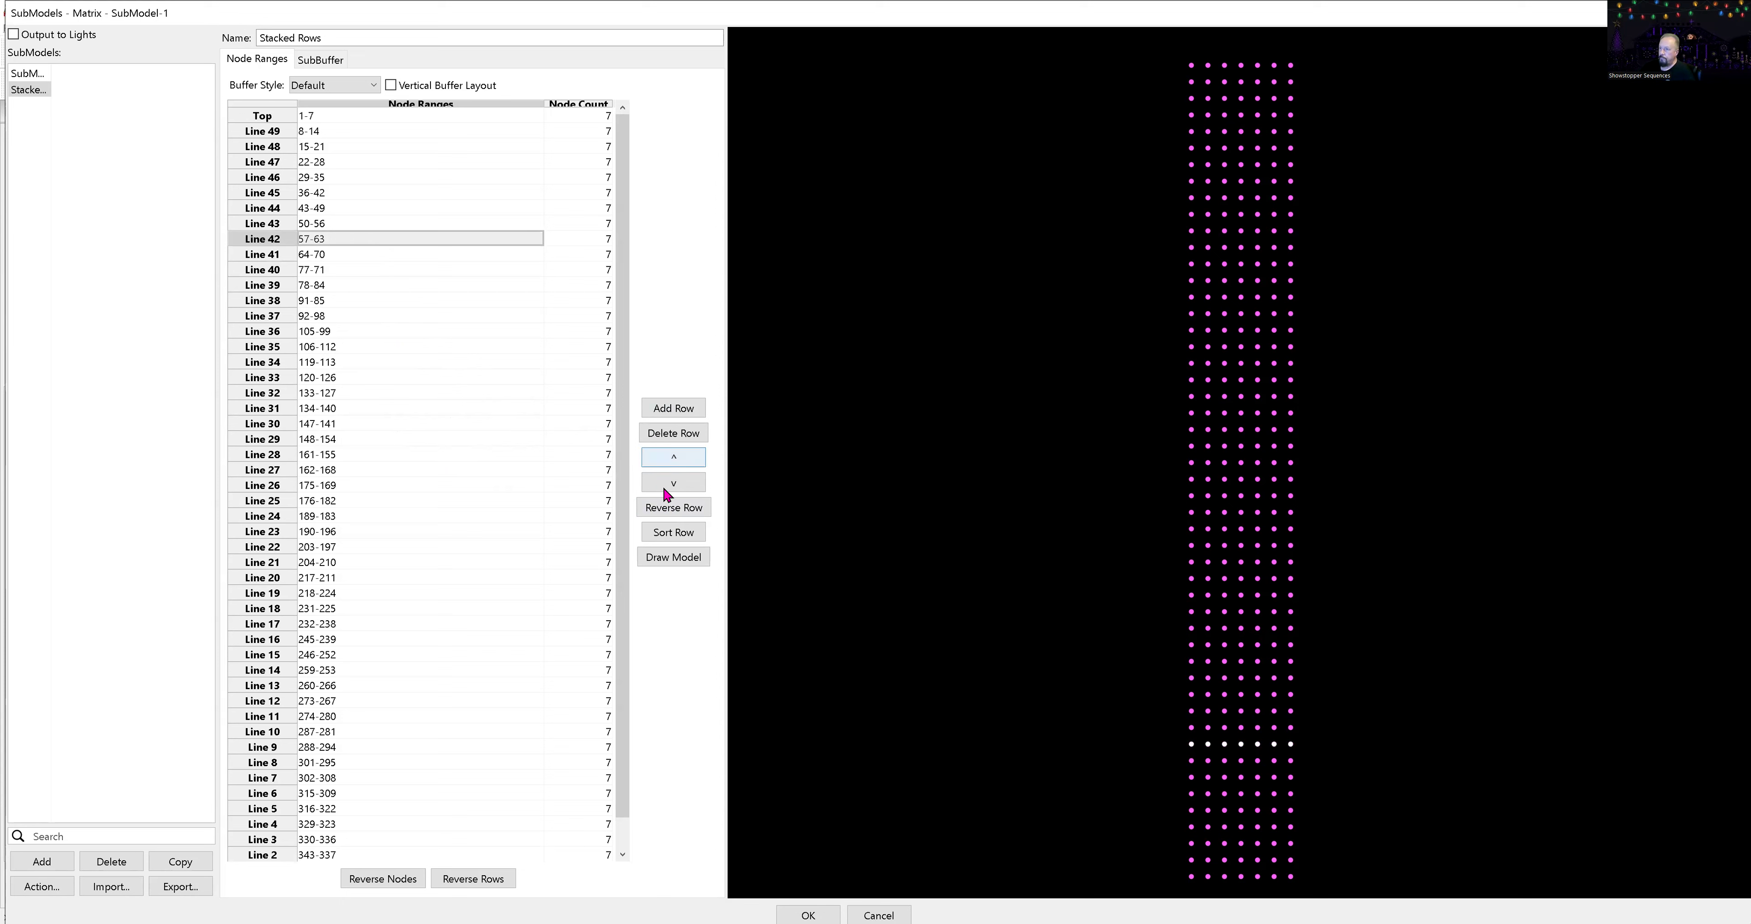
click(667, 507)
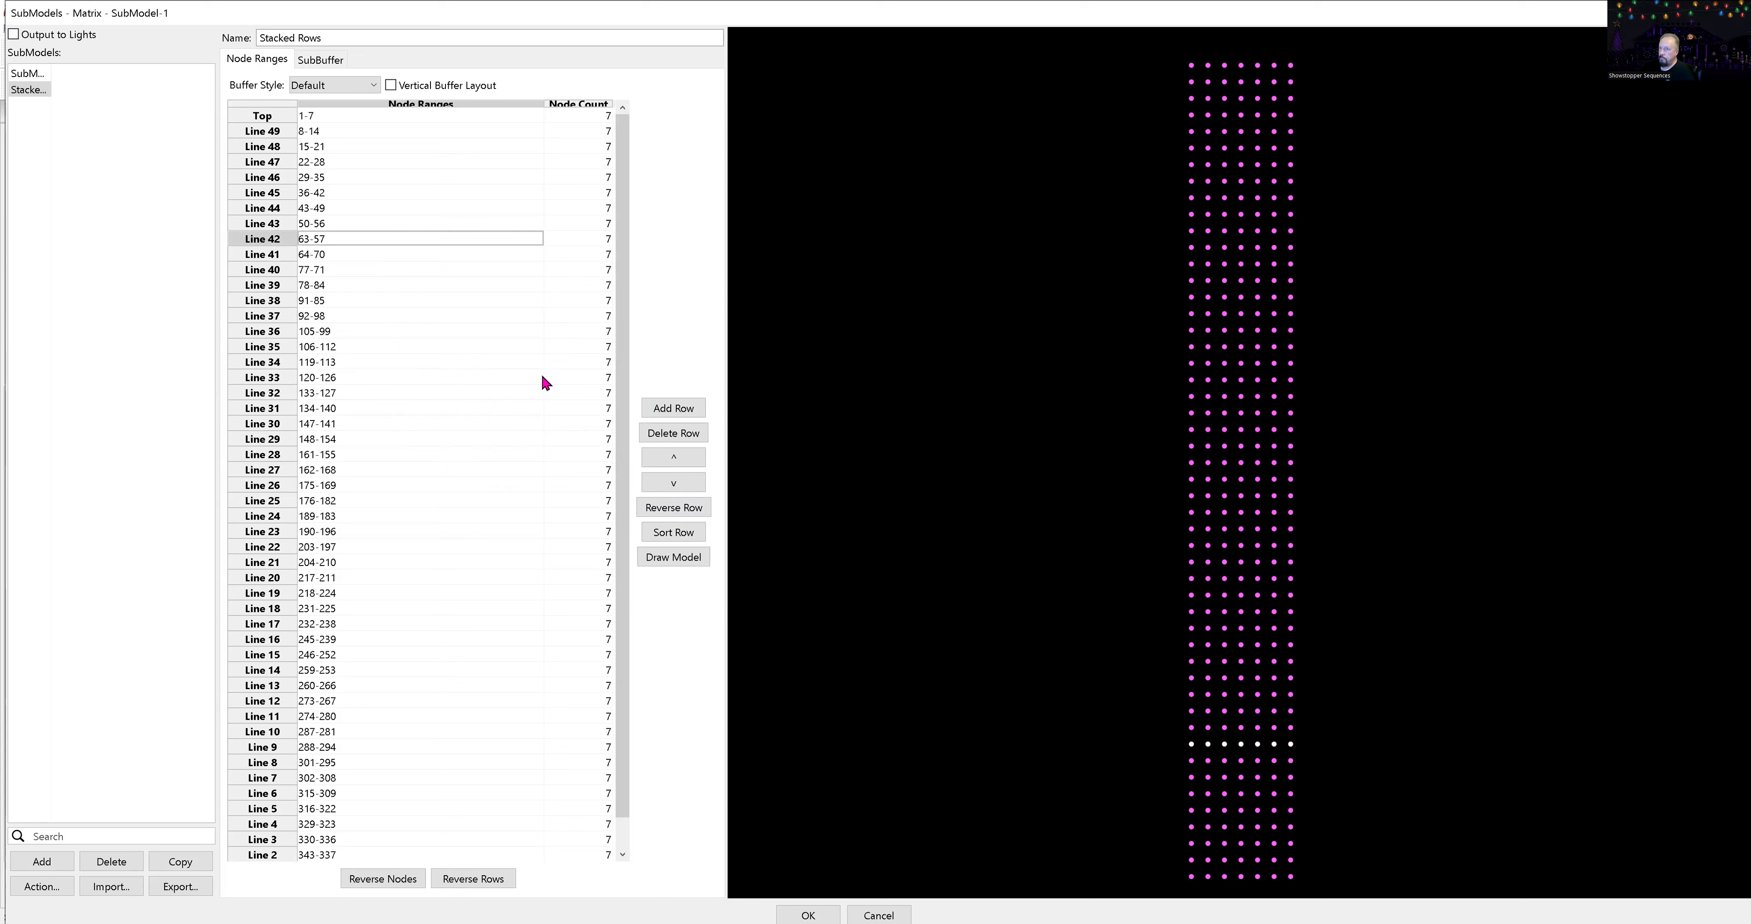
click(377, 207)
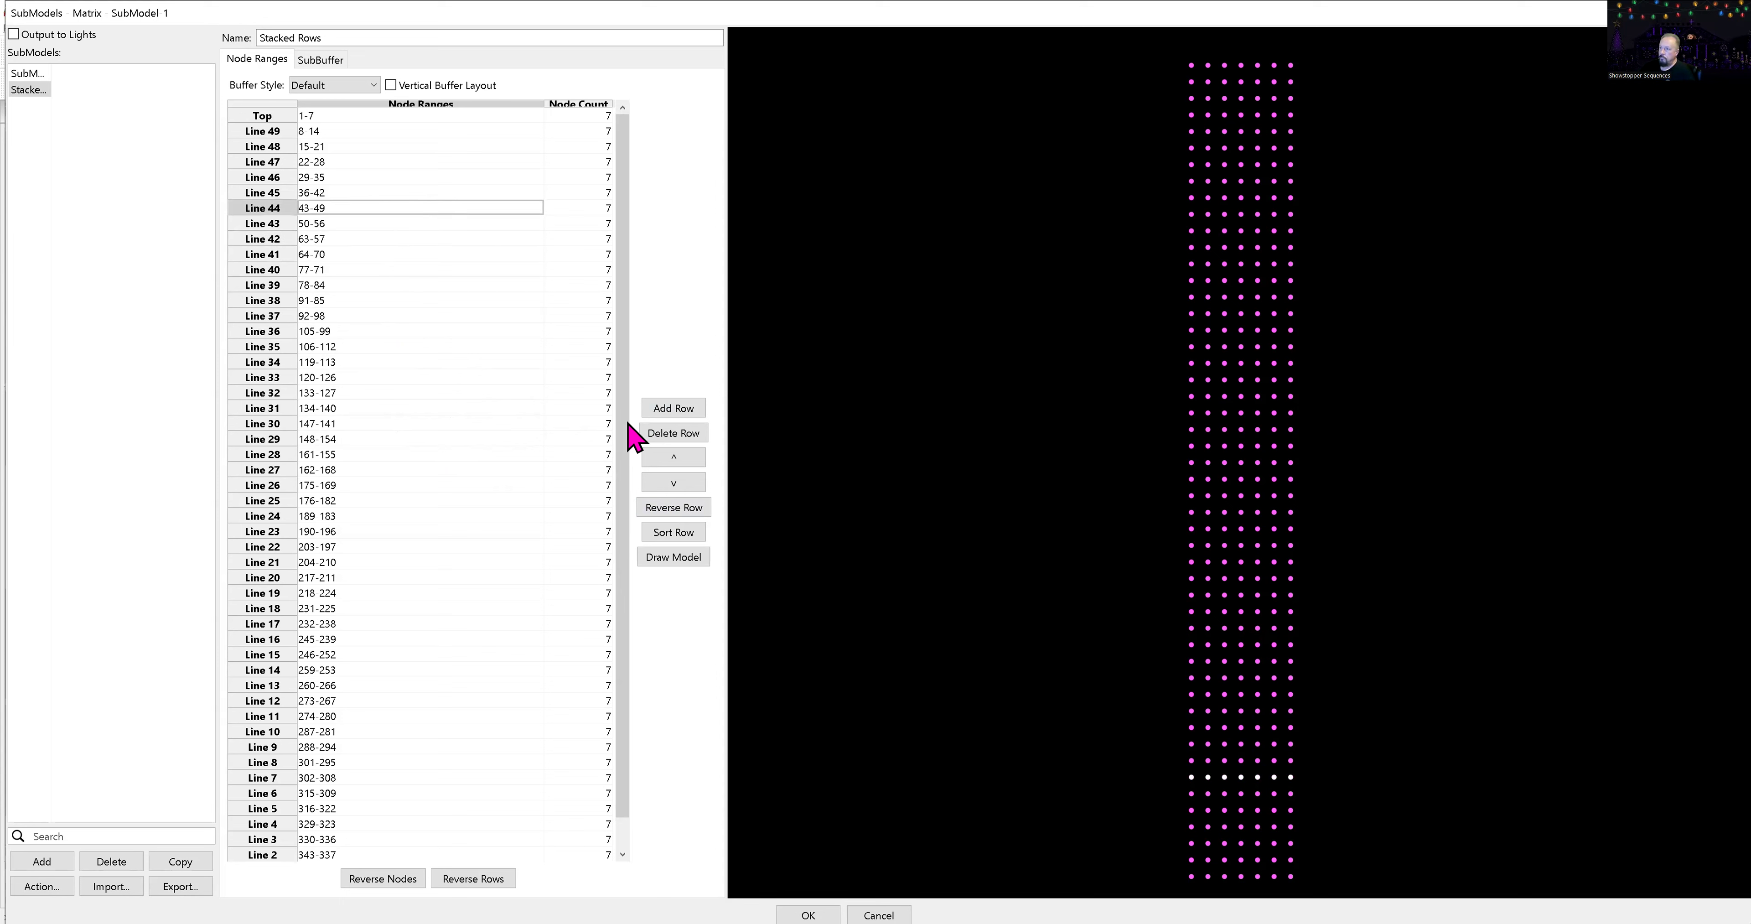
click(662, 506)
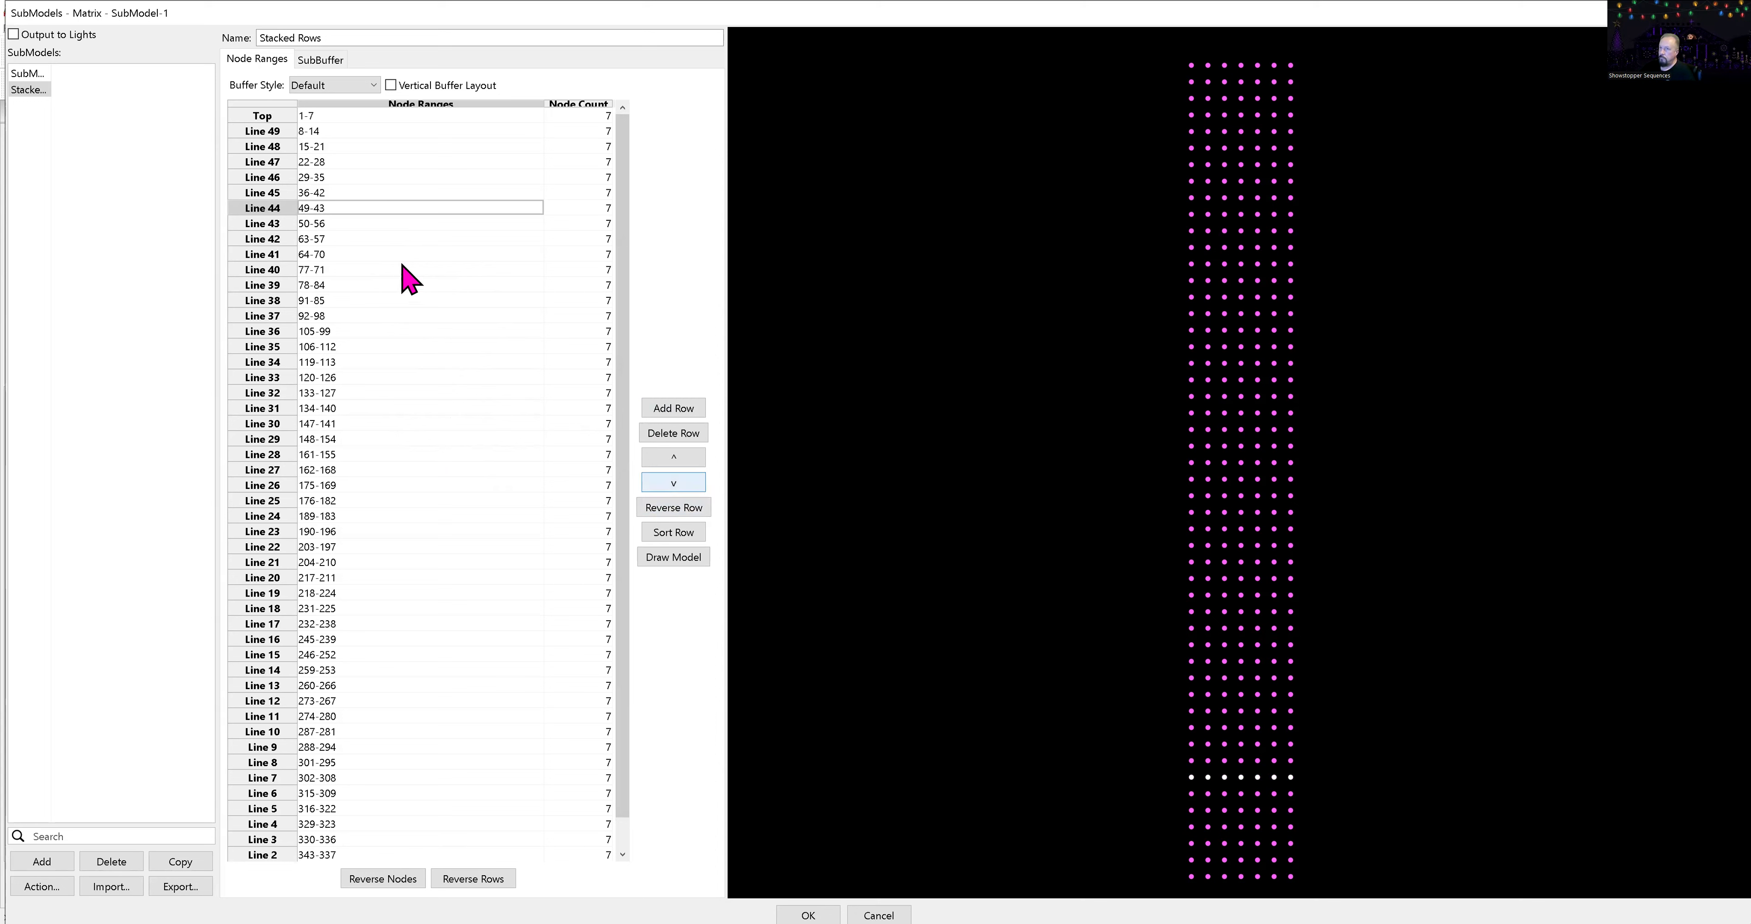
click(364, 178)
click(665, 505)
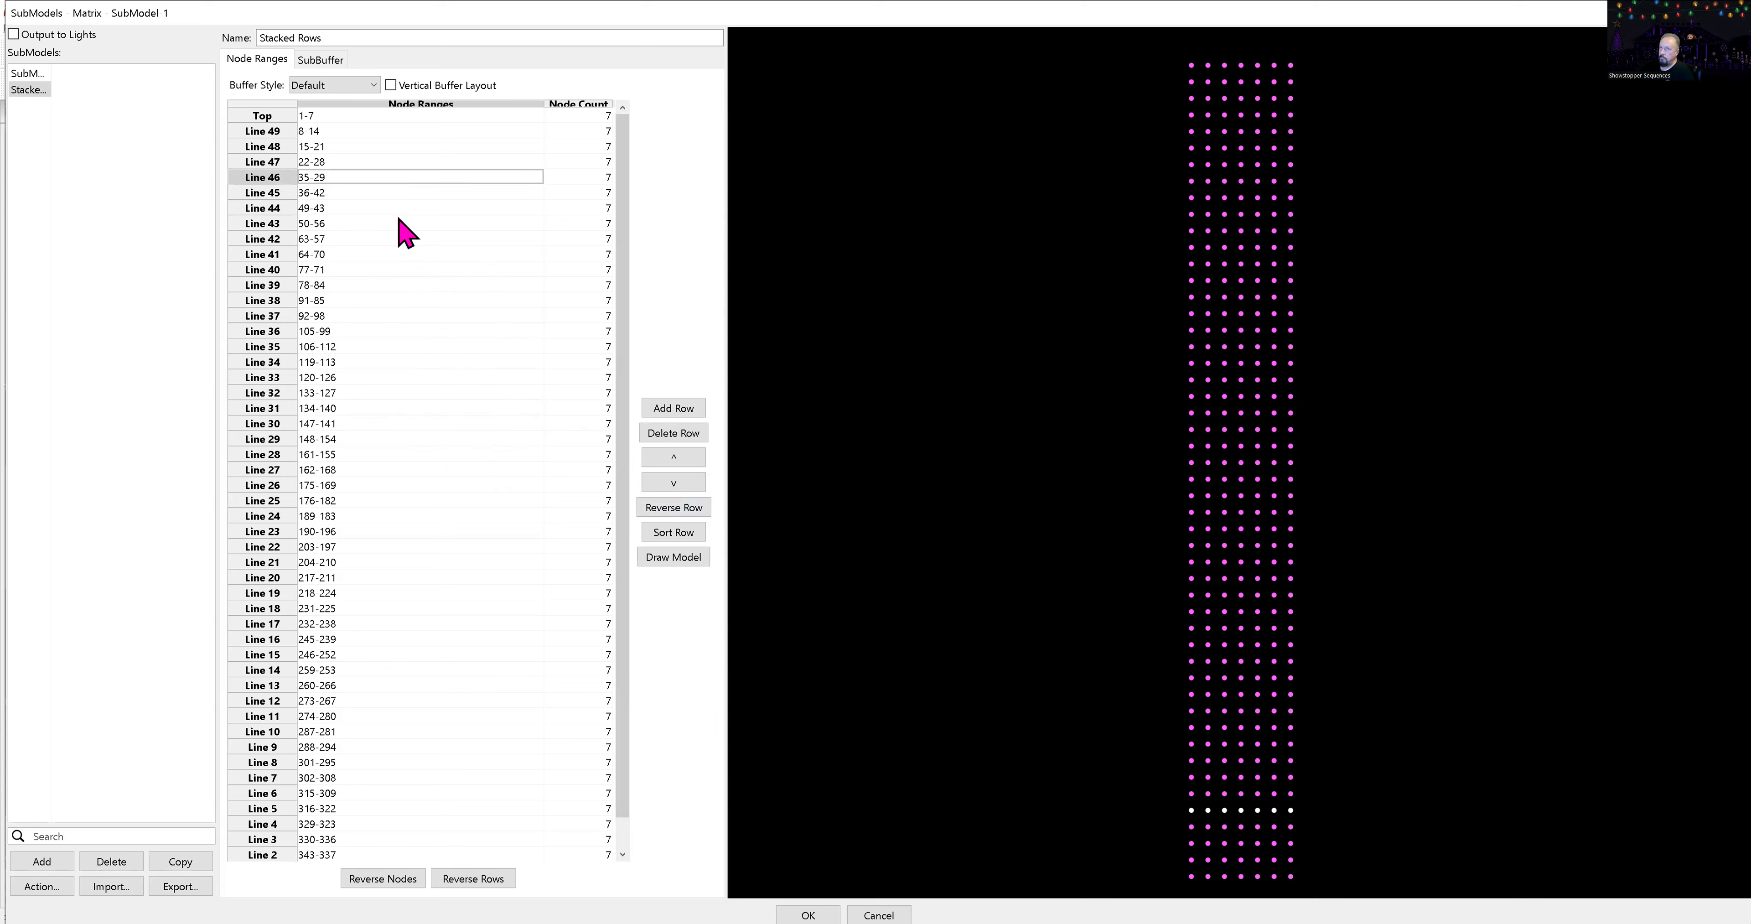
click(340, 146)
click(673, 507)
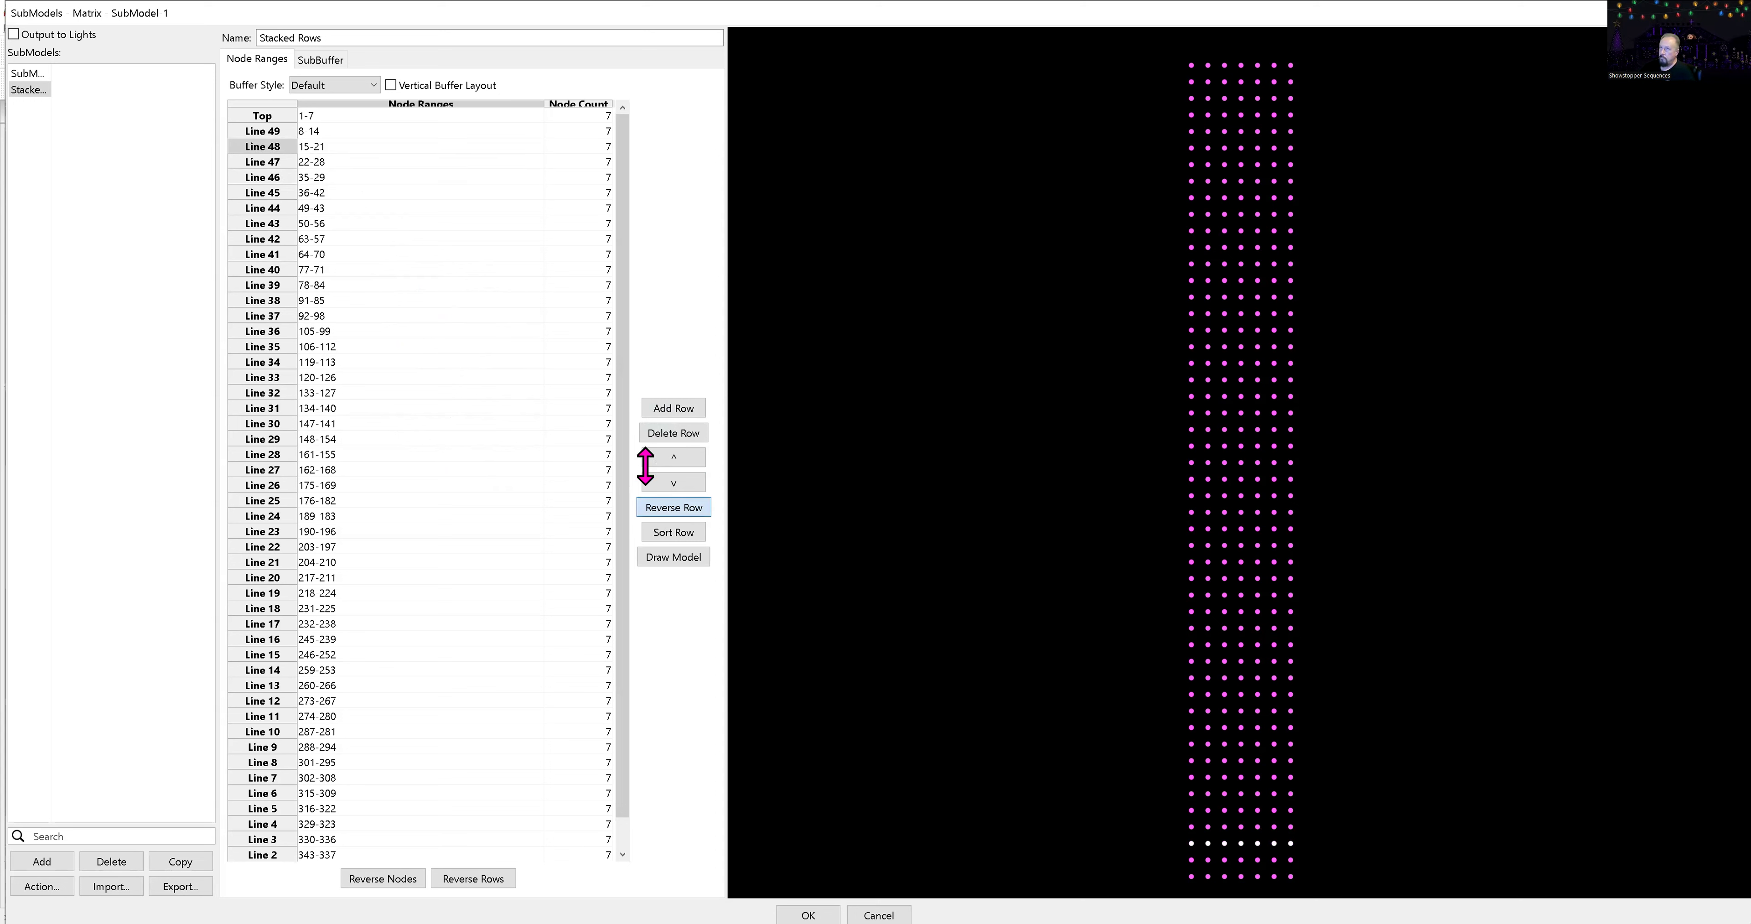
- Reverse the Top row's node order to 7-1, then accept the submodel changes and save the layout
click(368, 115)
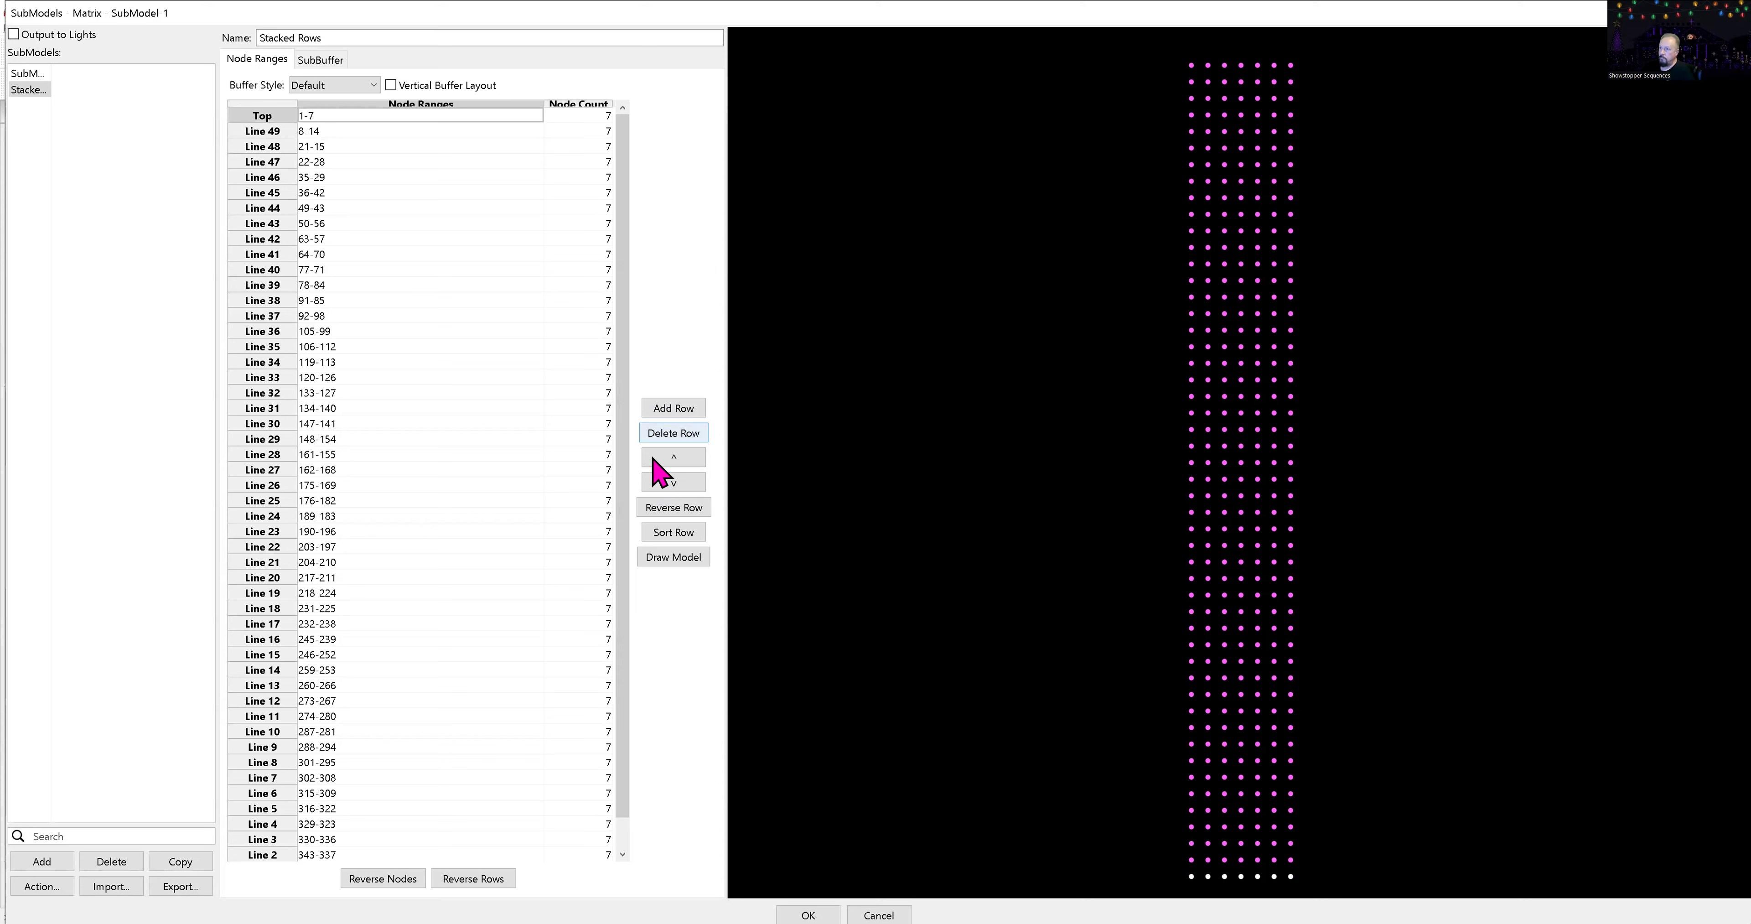
click(670, 507)
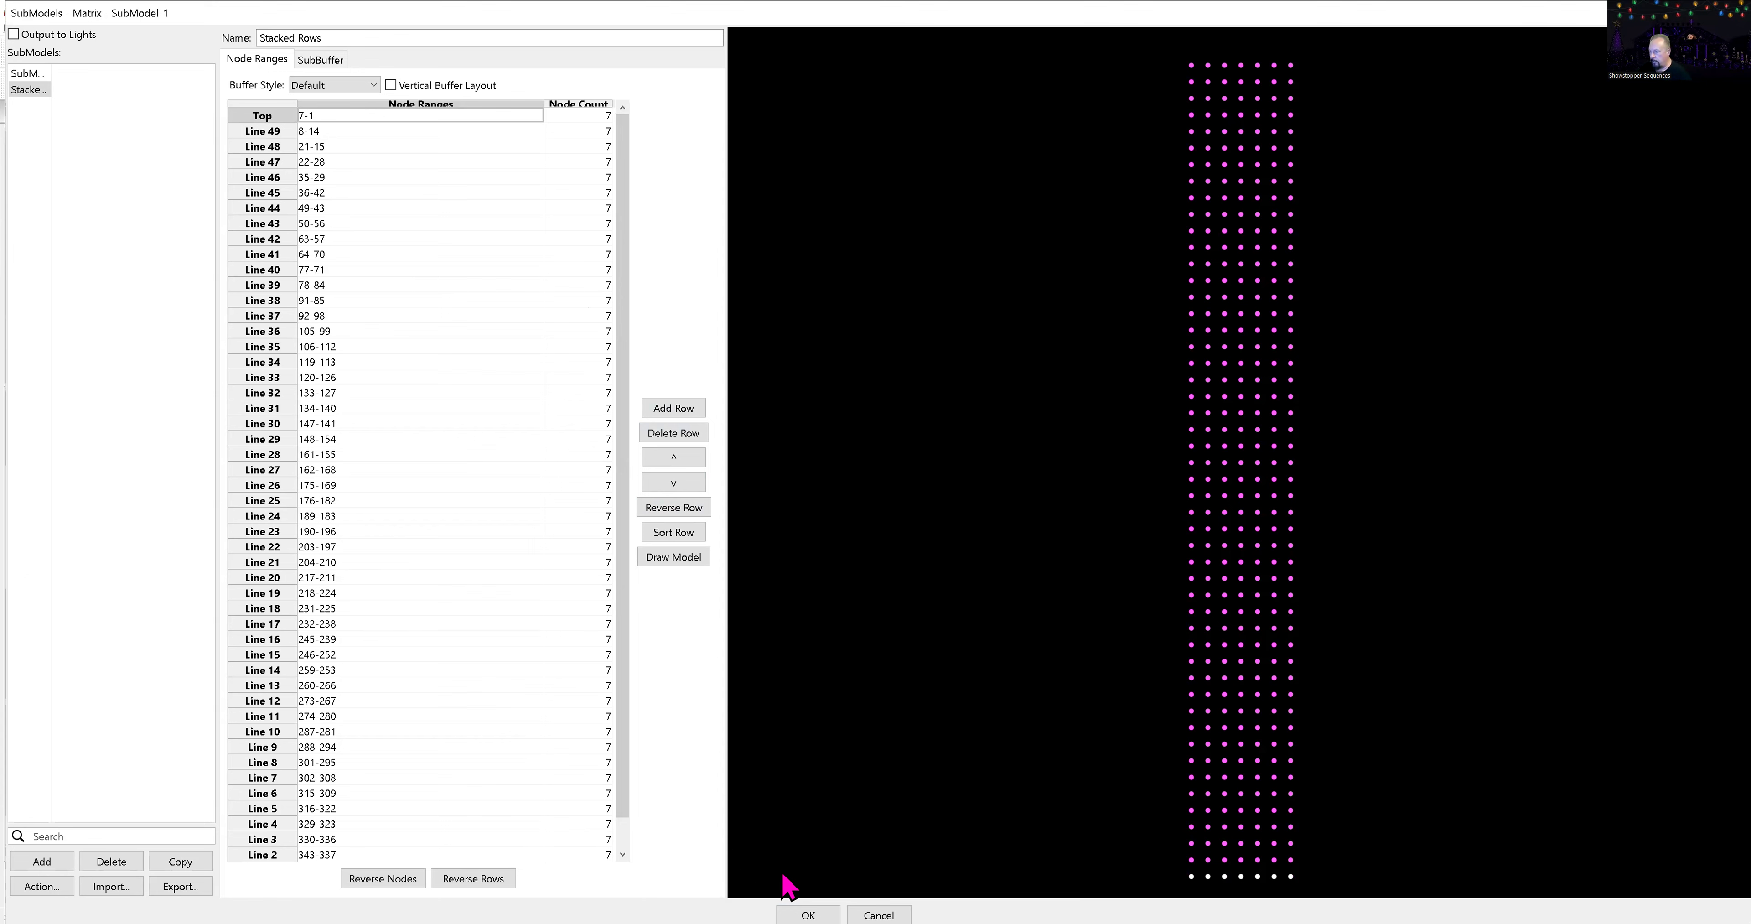
key(Return)
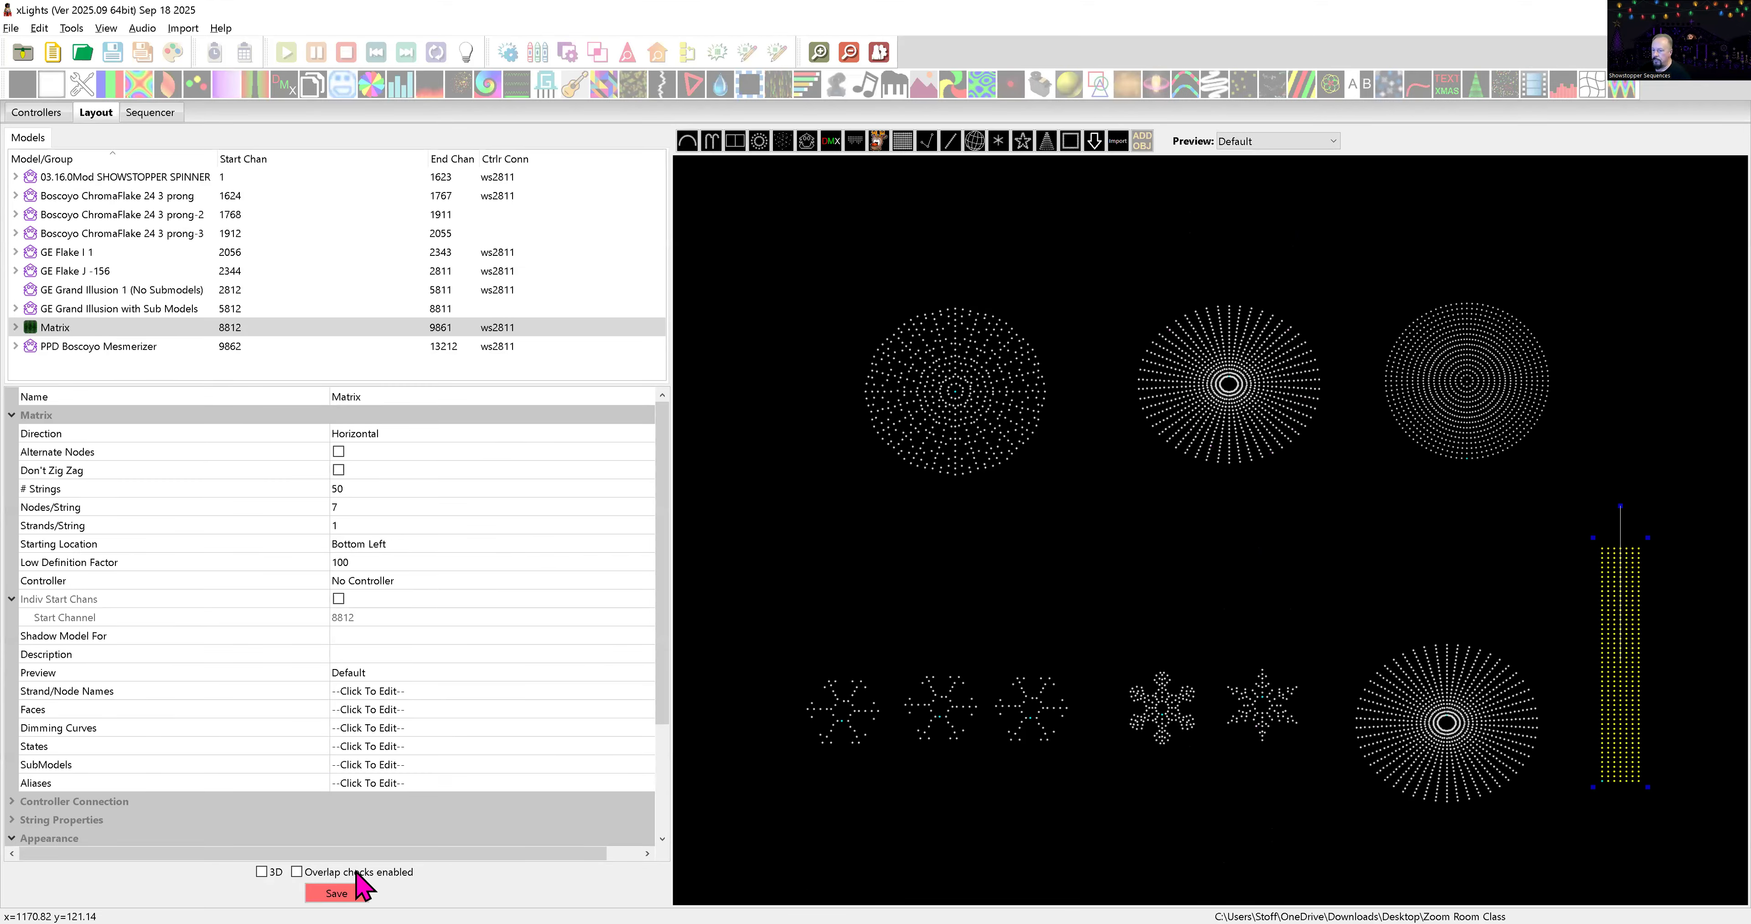
key(ctrl+s)
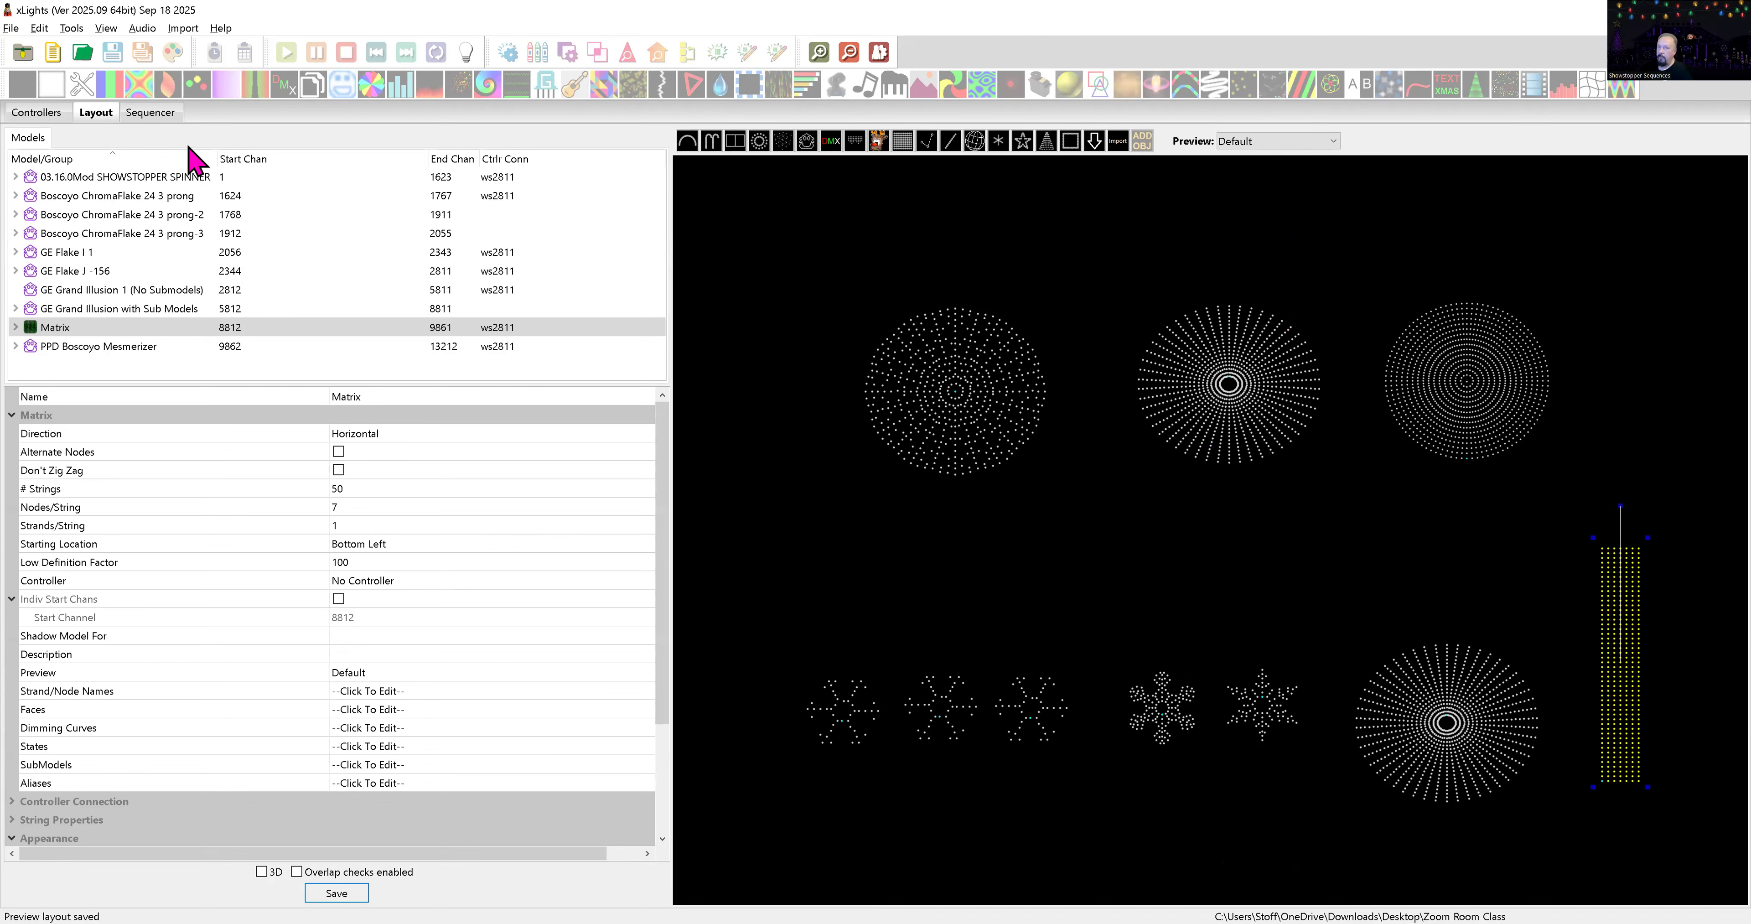
- Create a new animation sequence at 40fps (25ms)
click(163, 113)
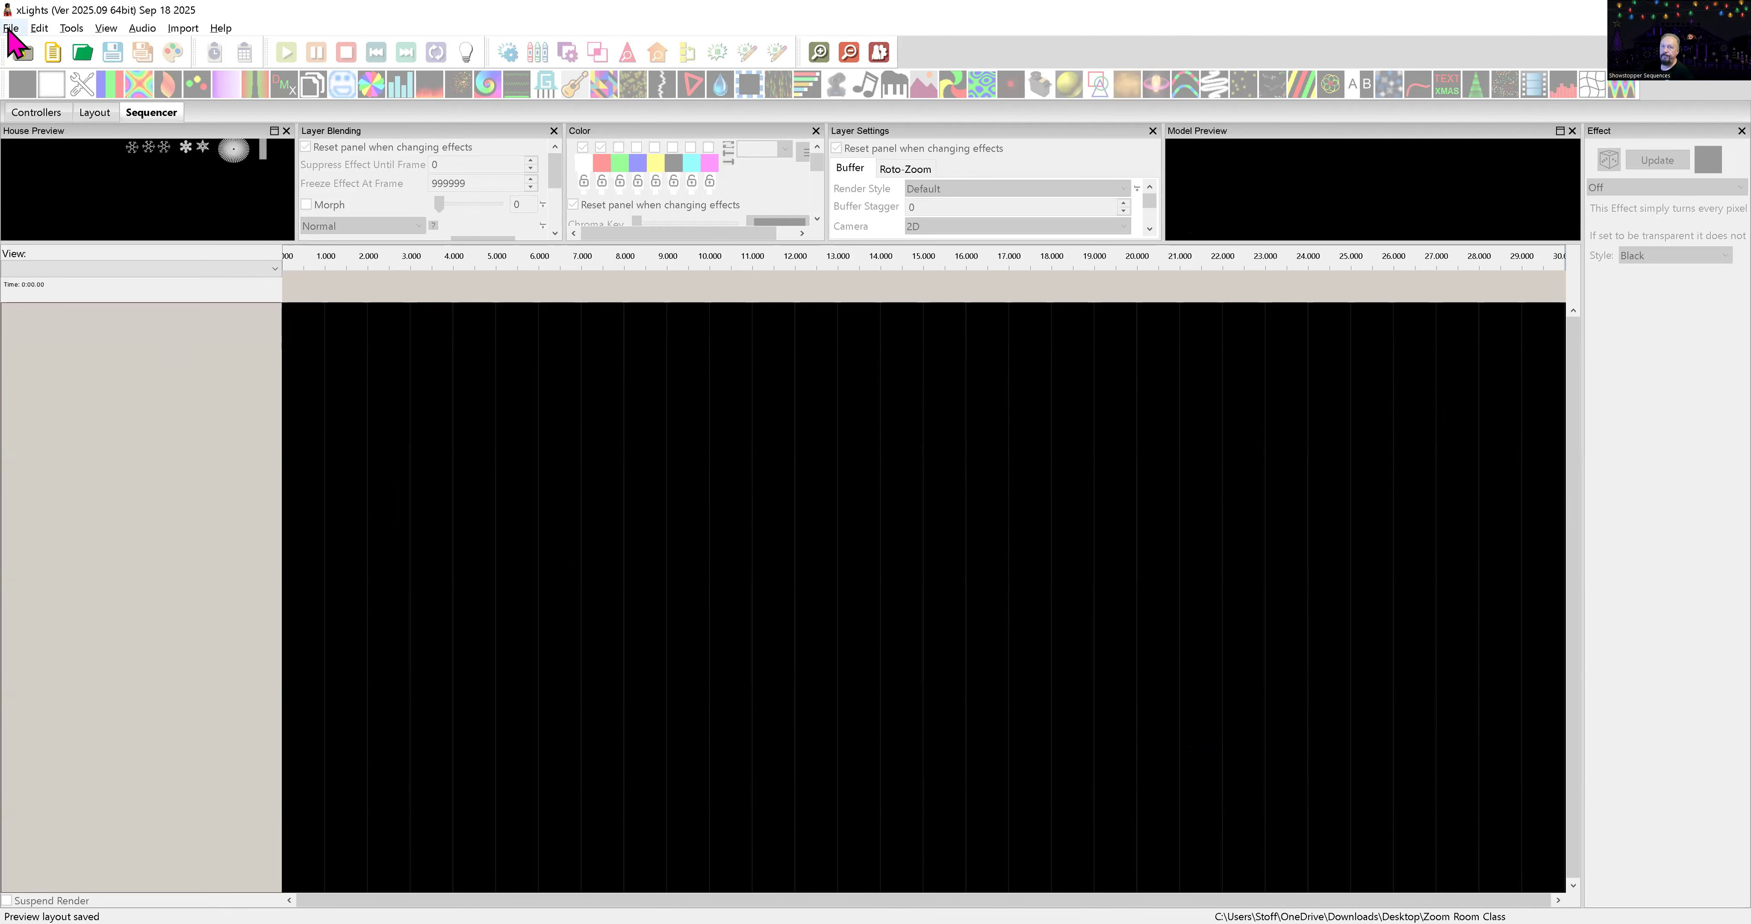
click(10, 27)
click(75, 43)
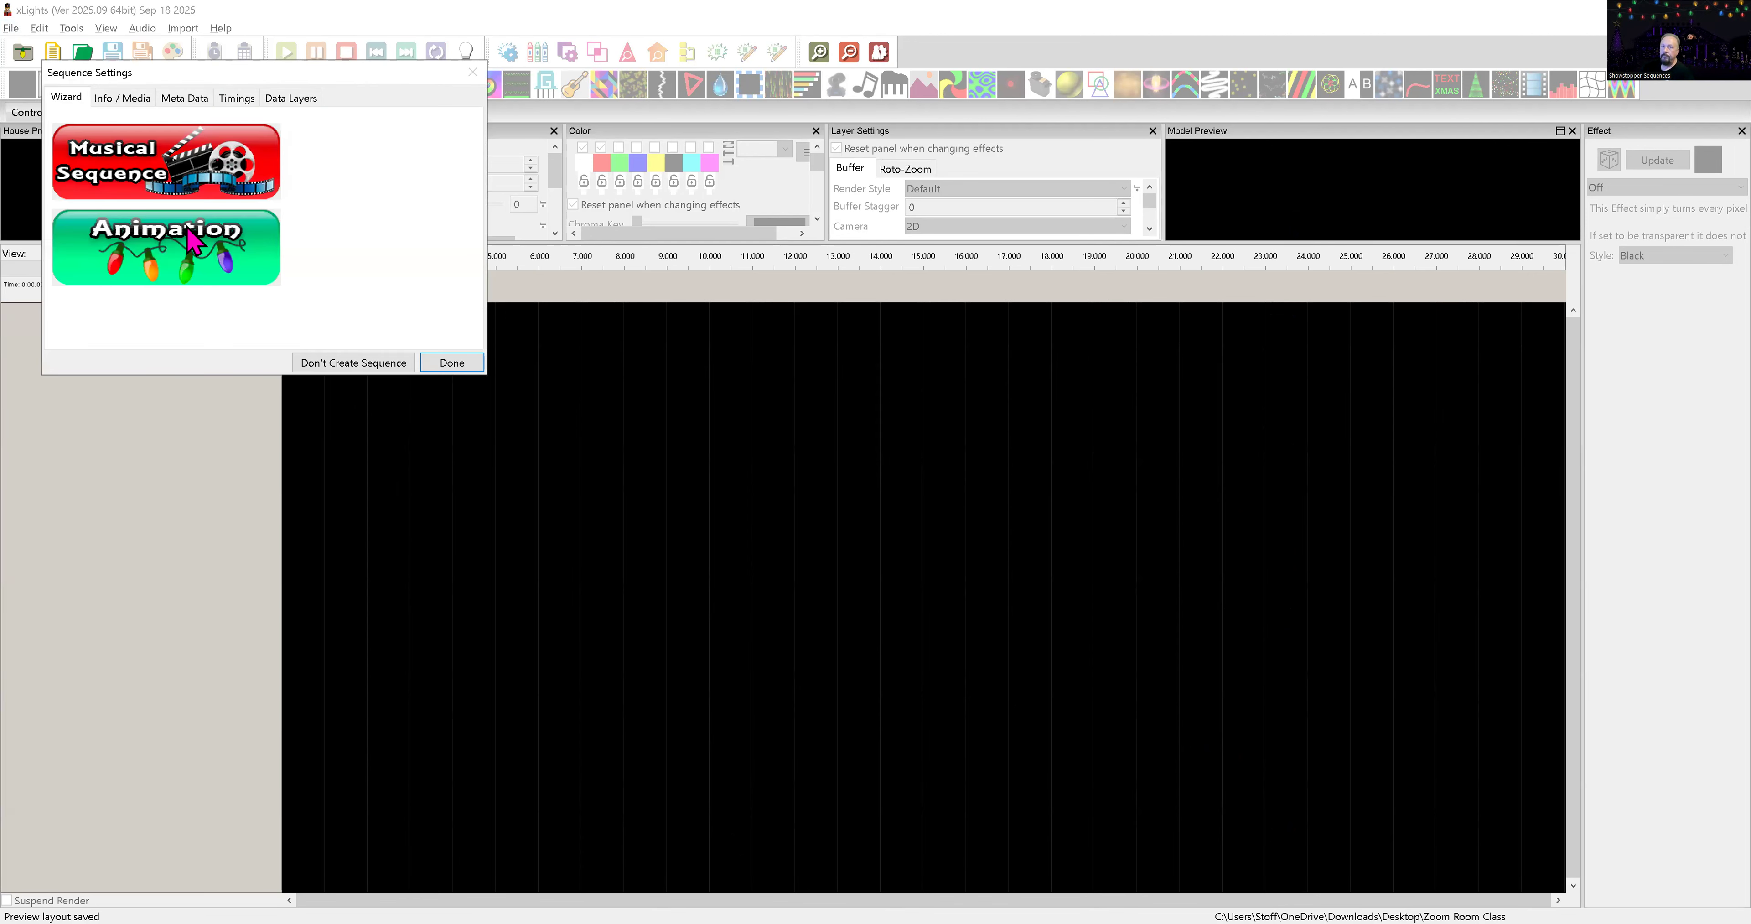
click(191, 238)
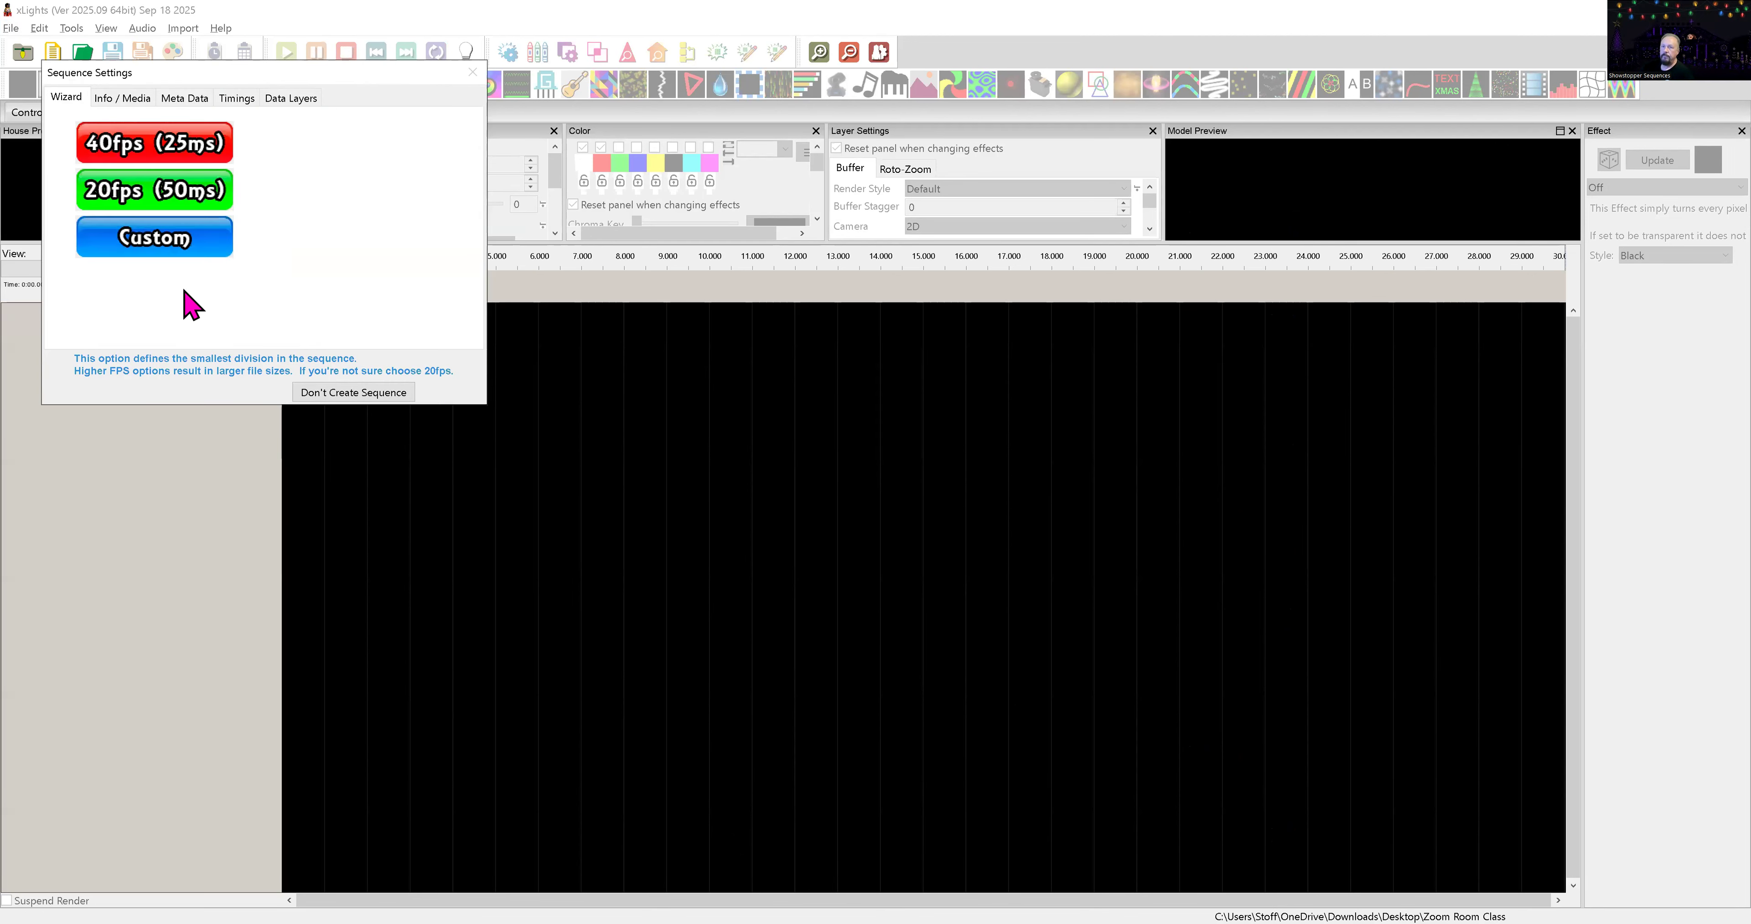
click(178, 164)
click(176, 252)
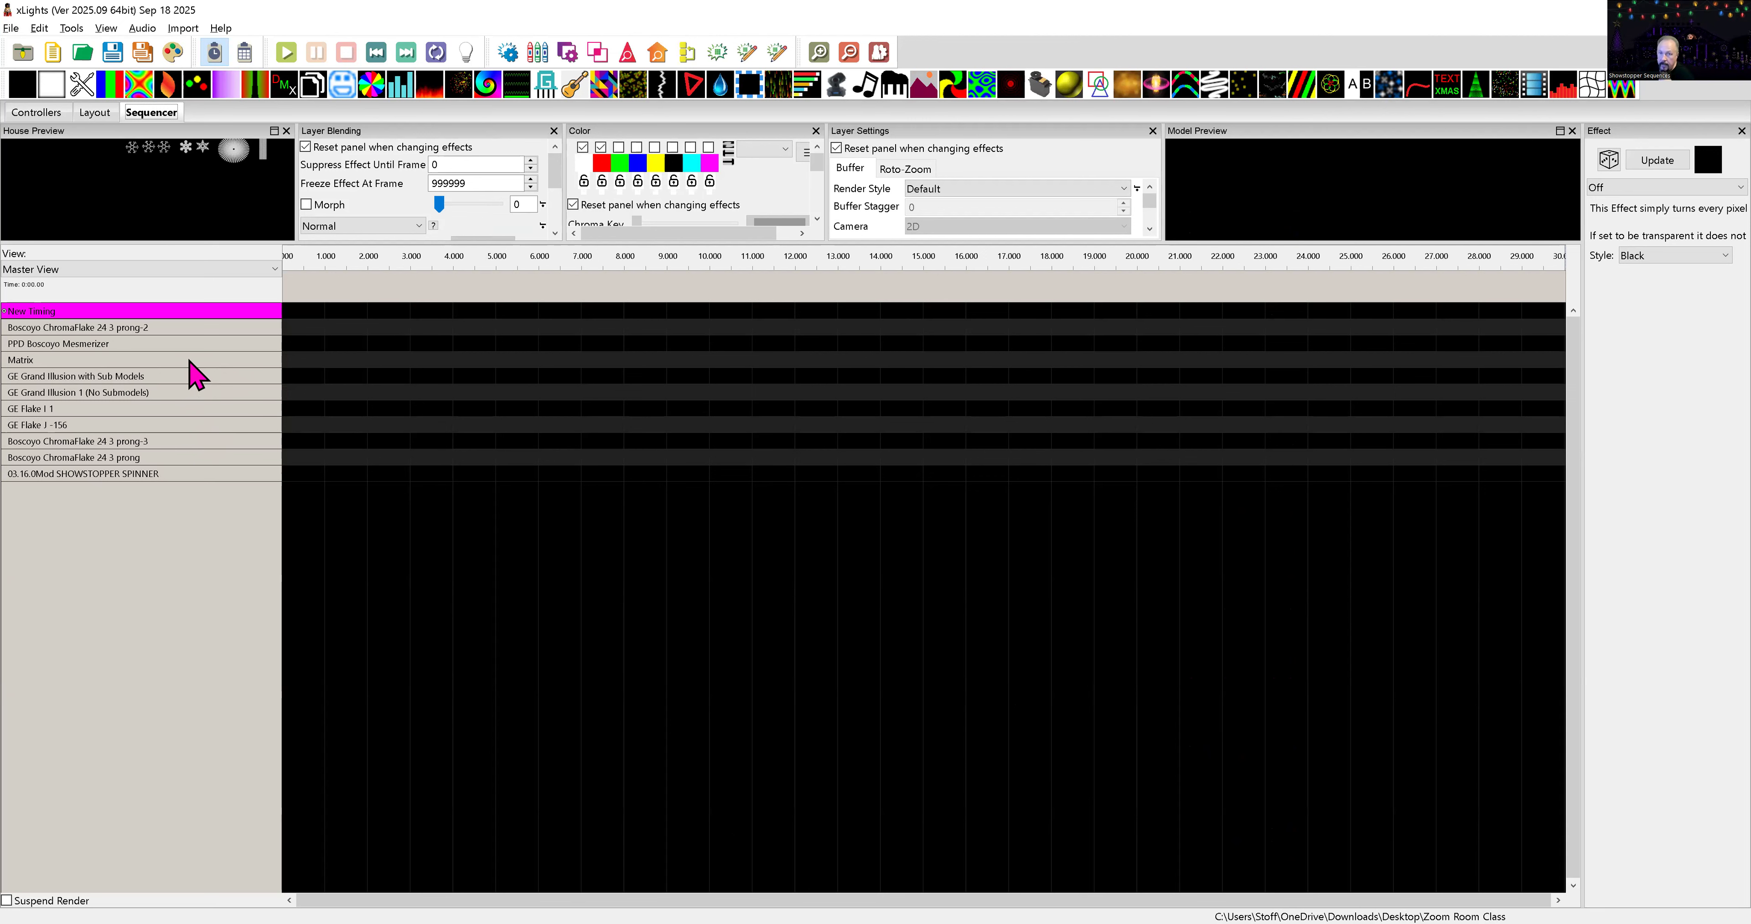
- Expand the Matrix model in the sequencer to list its Stacked Rows submodel and strands
click(40, 358)
double_click(41, 358)
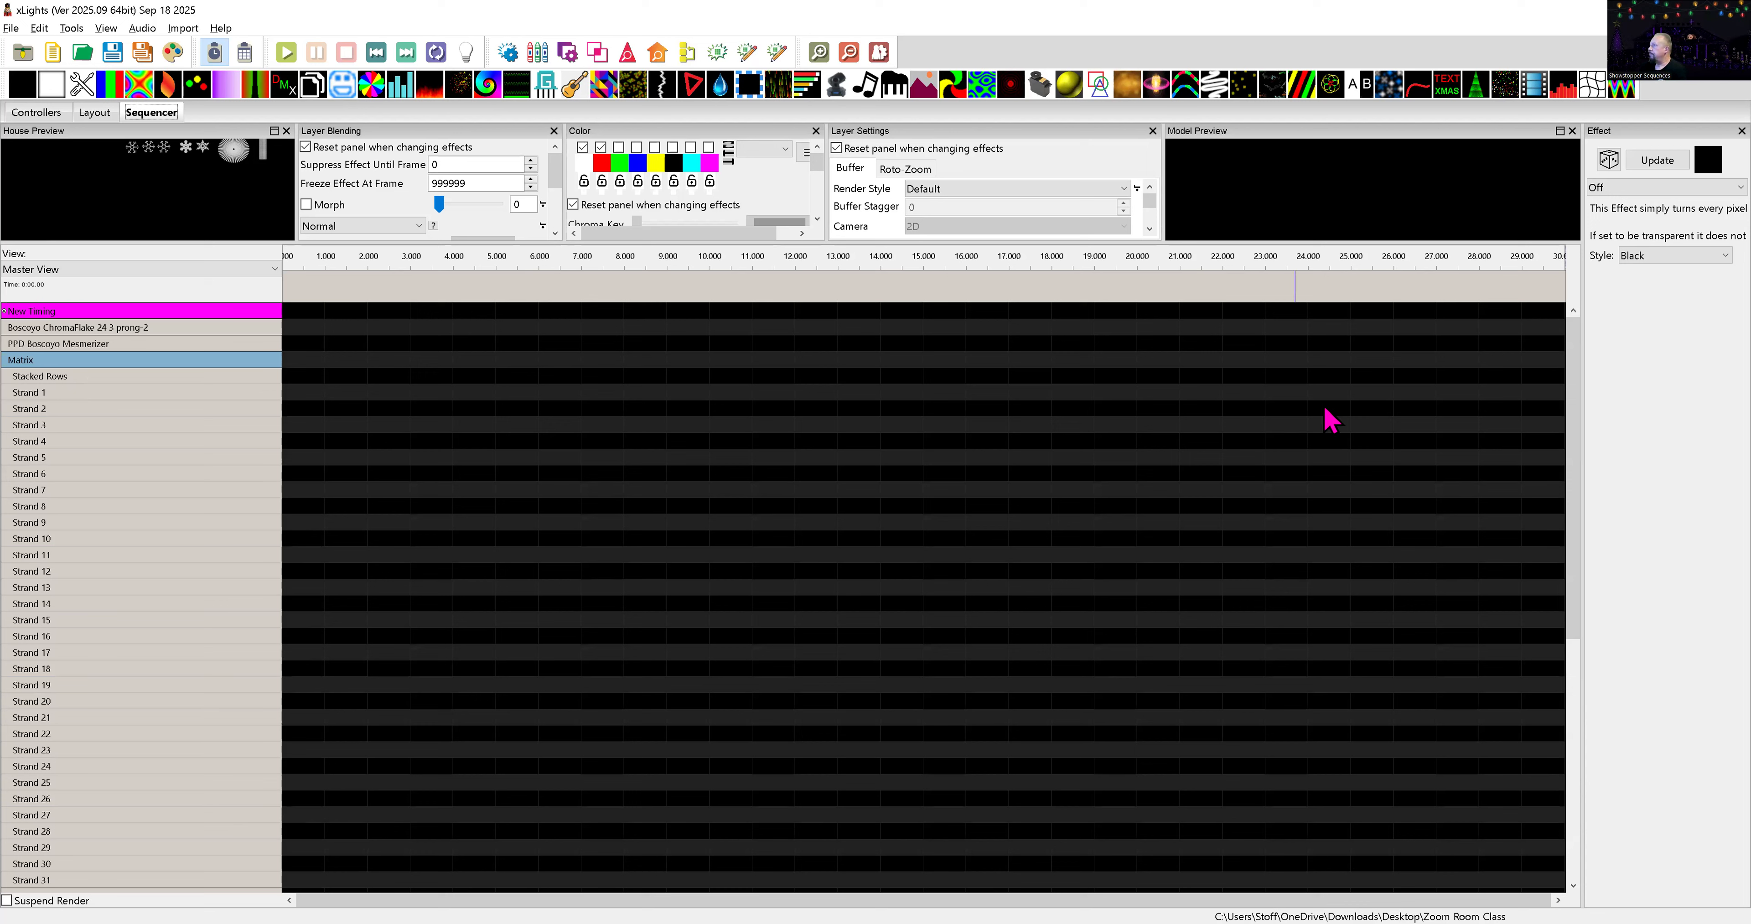
click(851, 394)
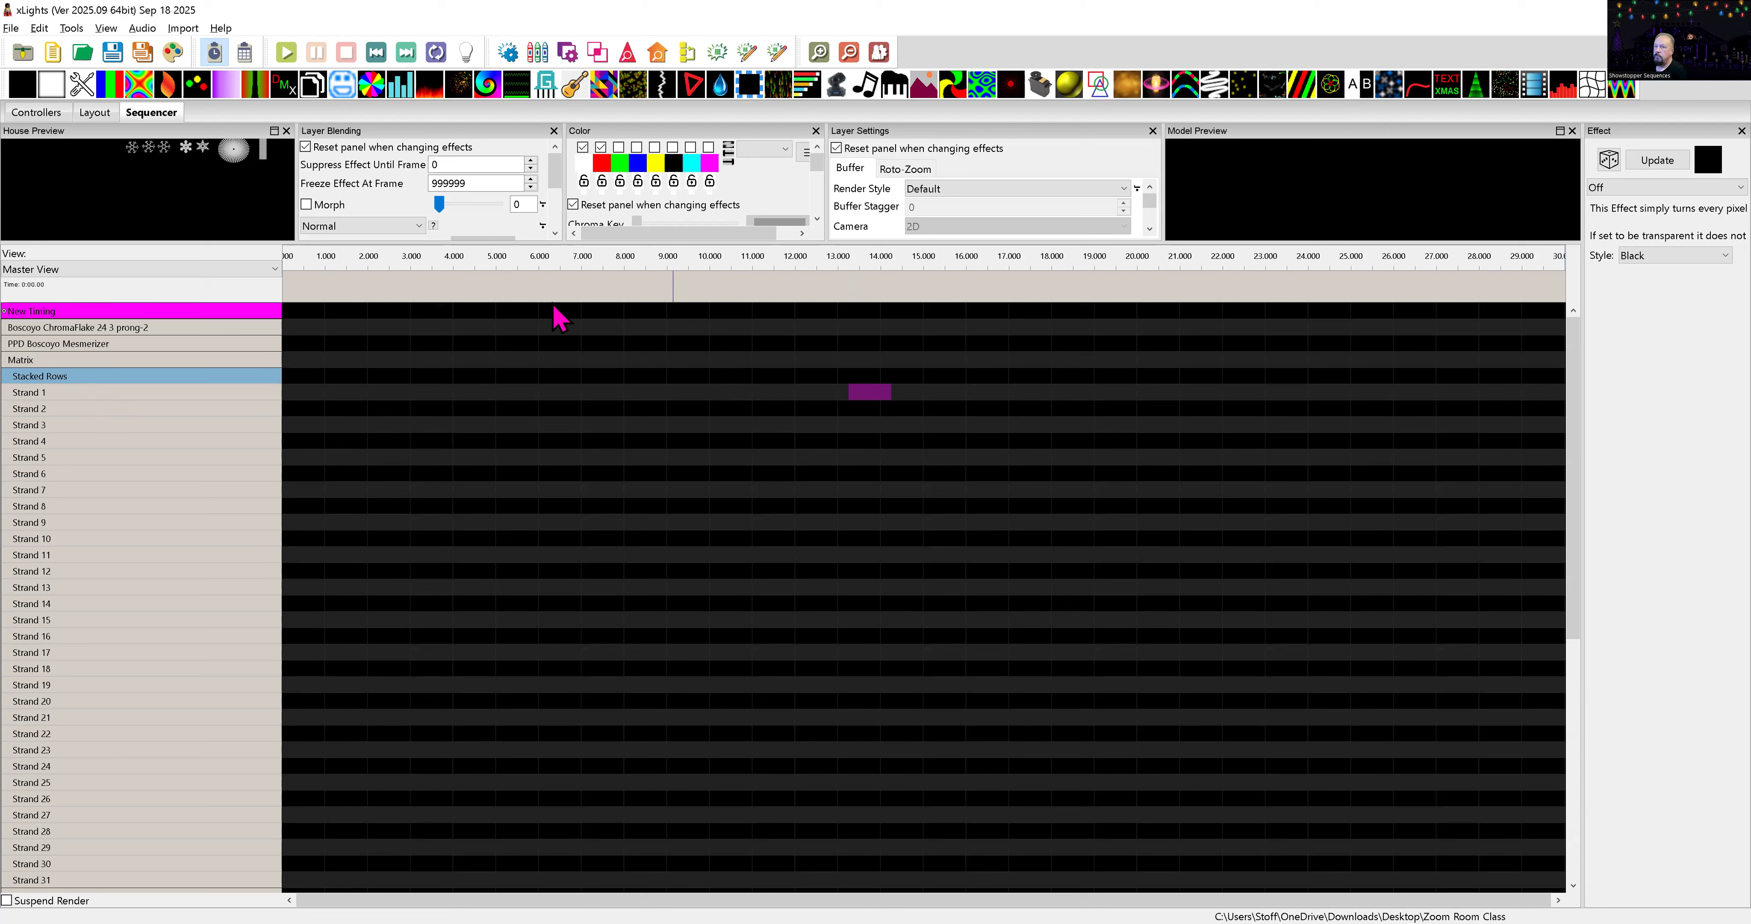
- Add timing marks at about 10, 20 and 30 seconds to the New Timing track
click(708, 286)
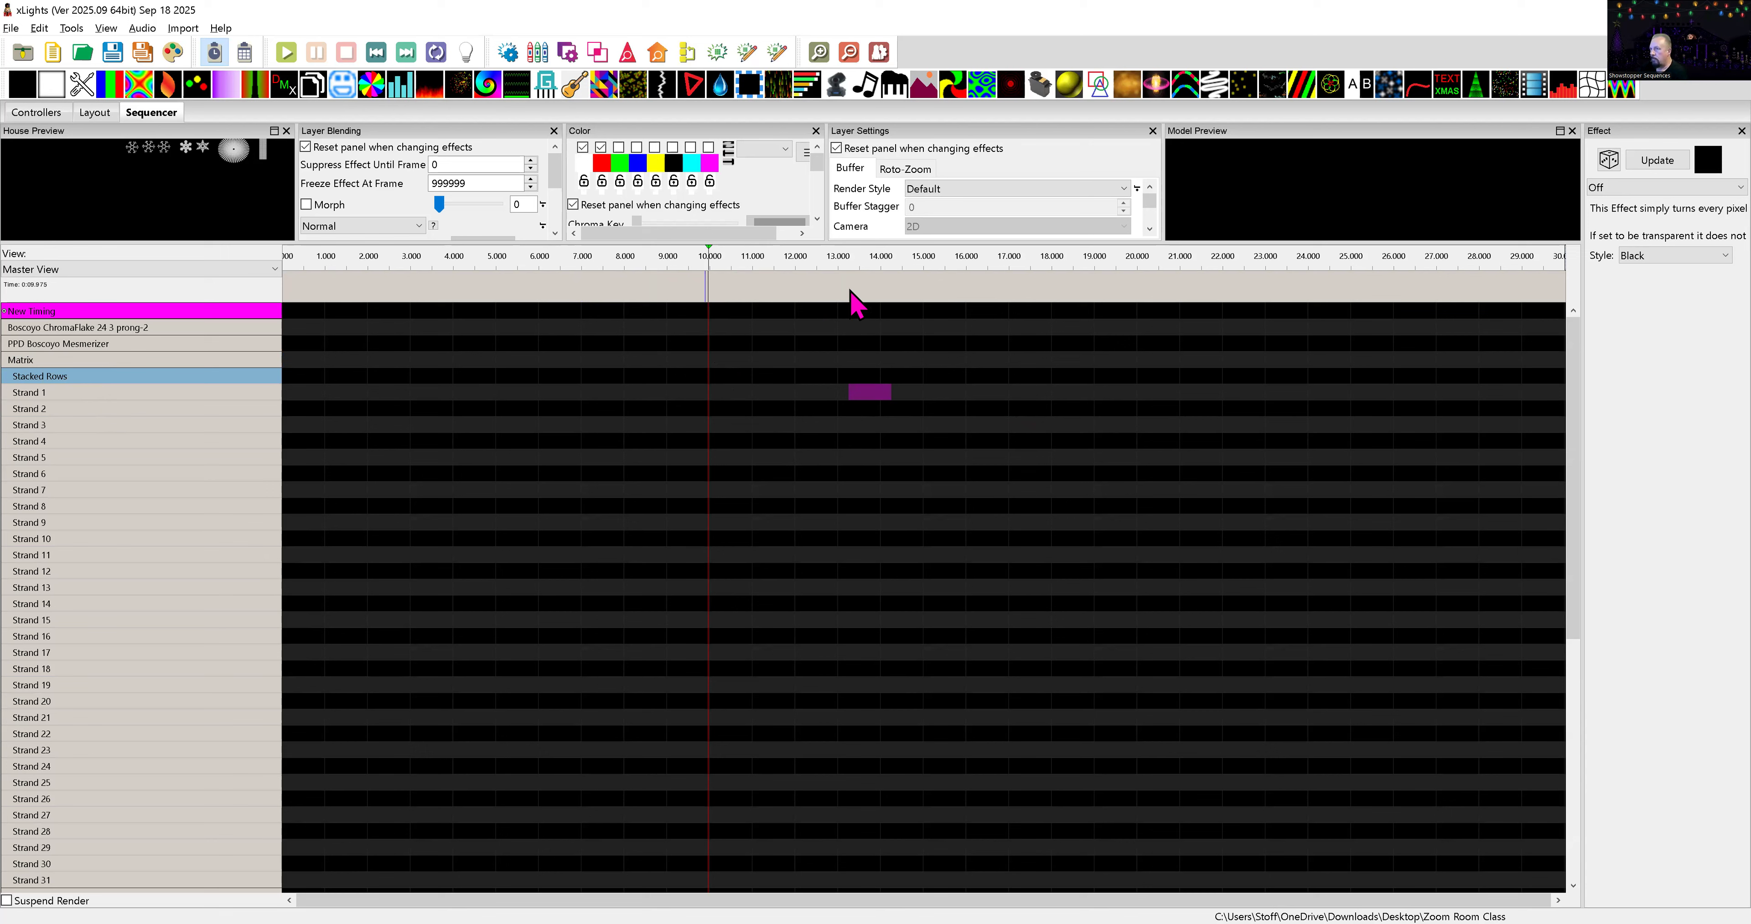
click(1136, 284)
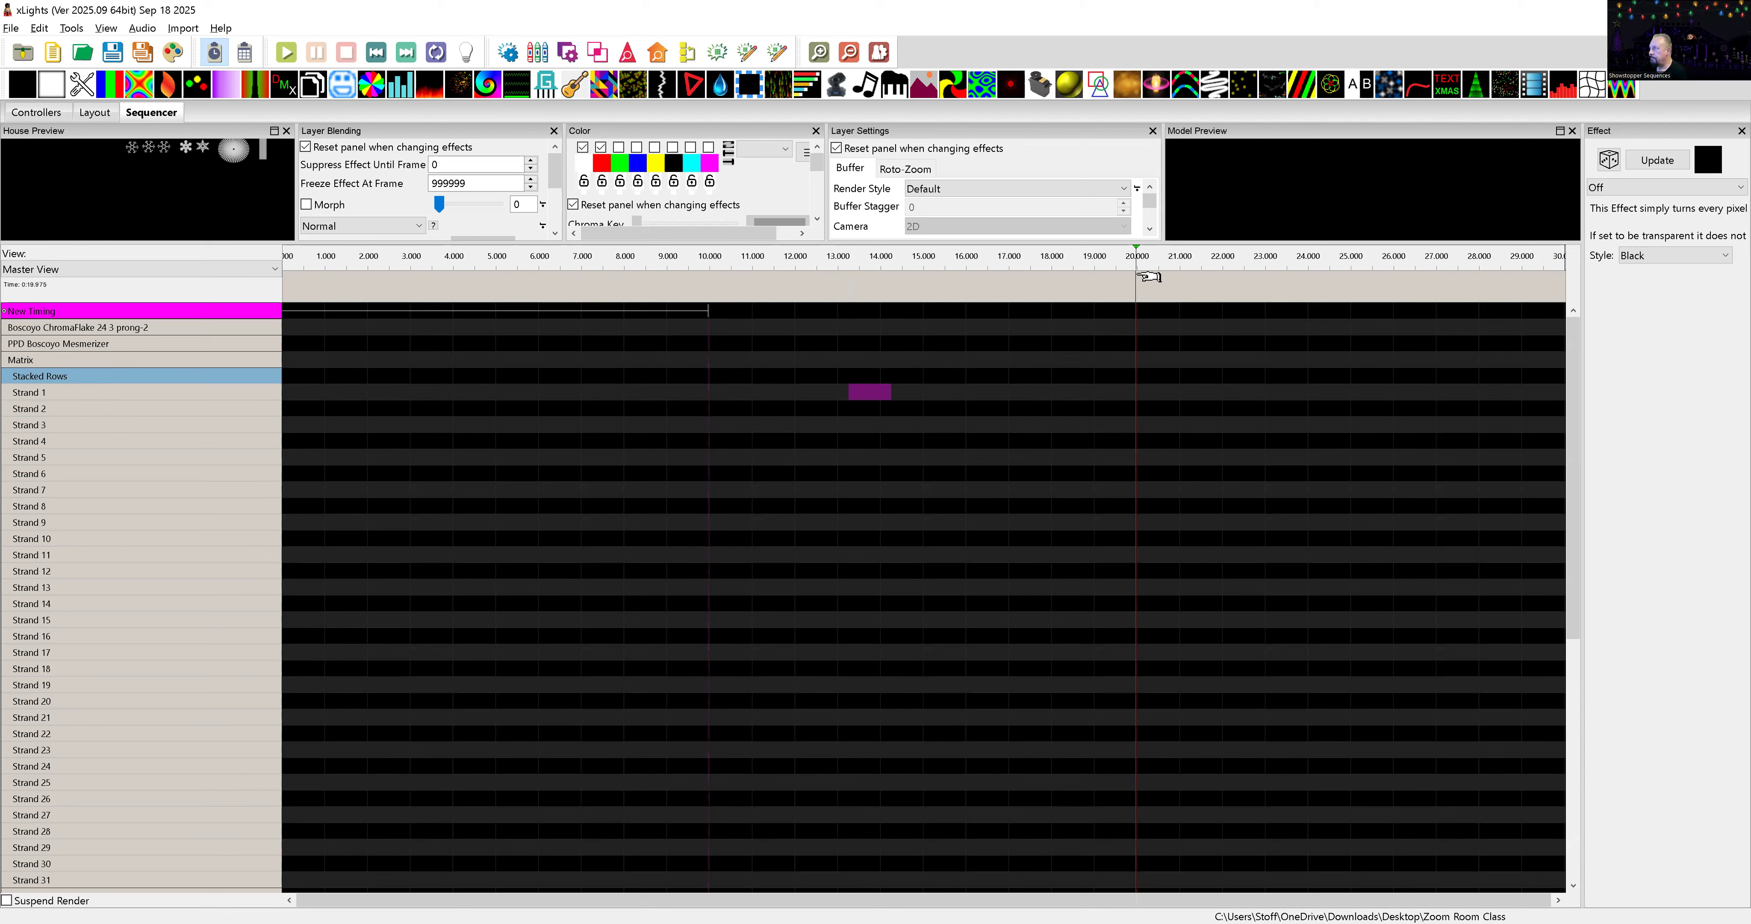
key(t)
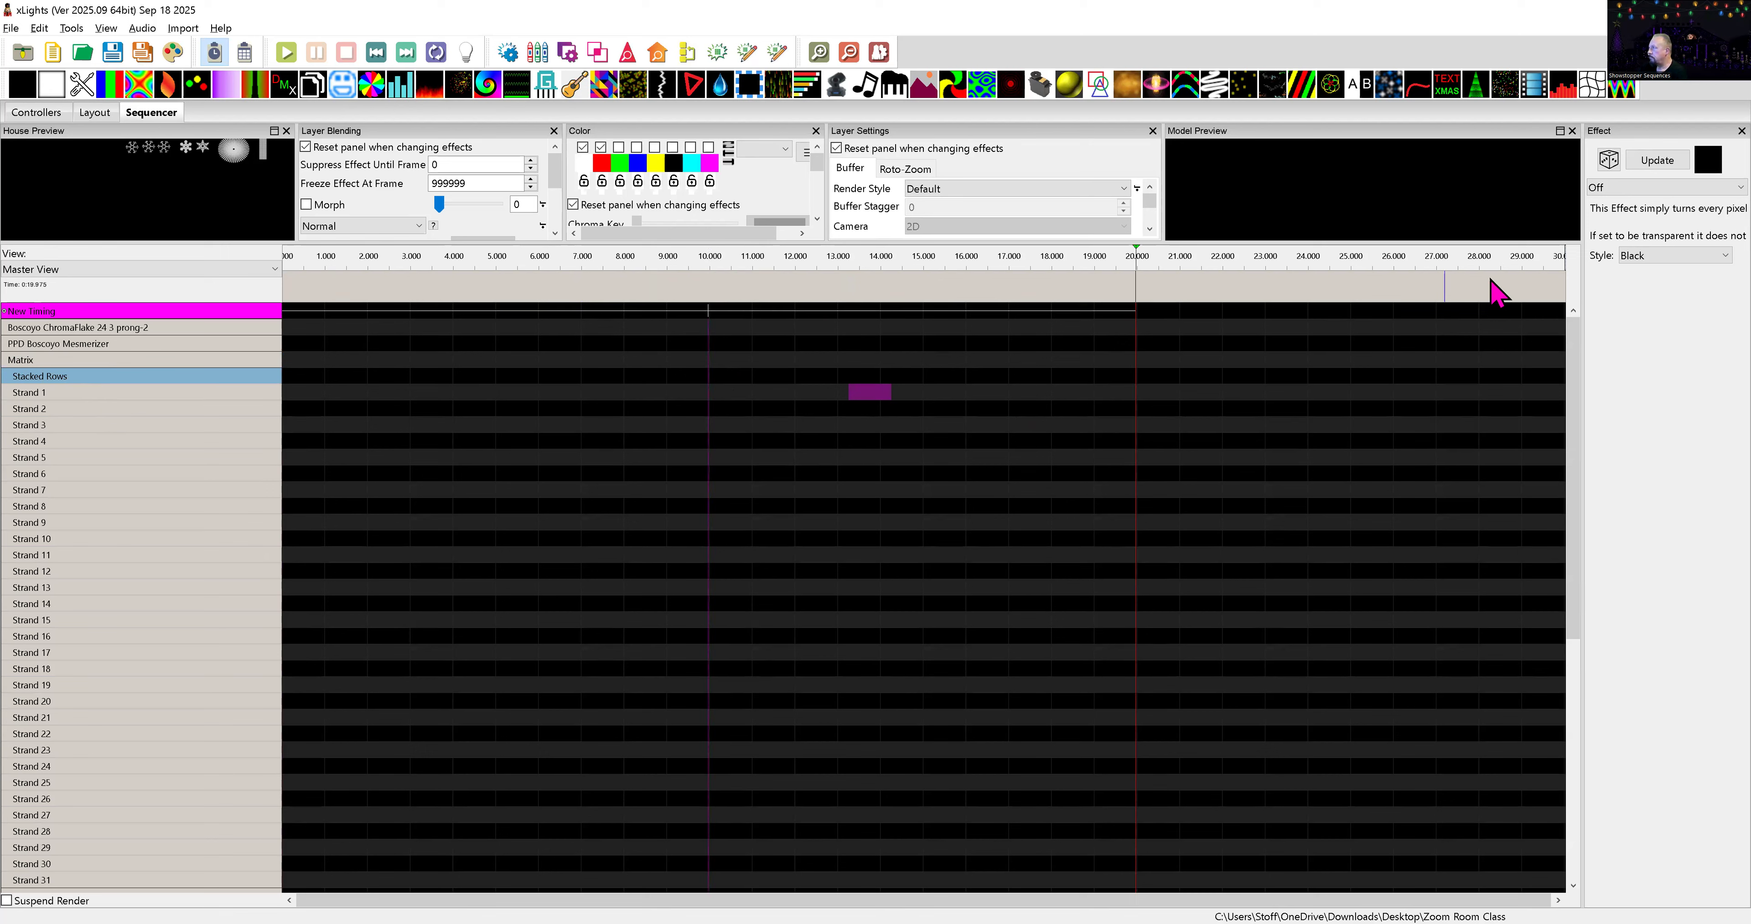
click(1561, 281)
key(t)
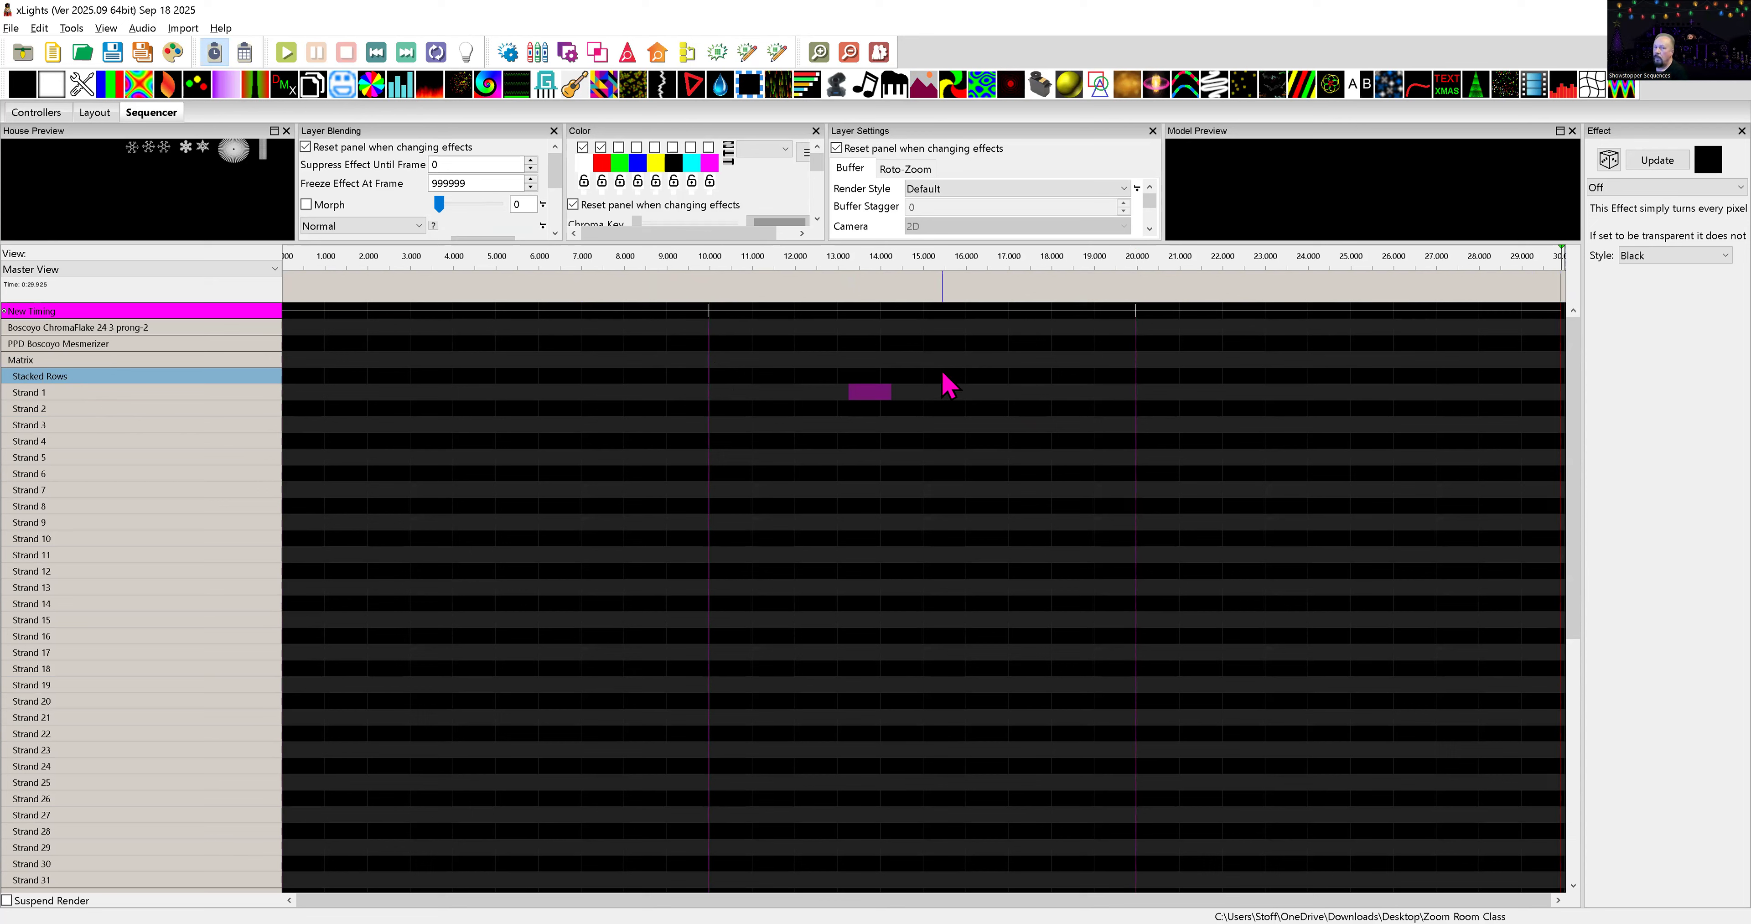
- Add a Marquee effect to PPD Boscoyo Mesmerizer over the first 10 seconds and set its render style to Single Line
drag(941, 381, 700, 371)
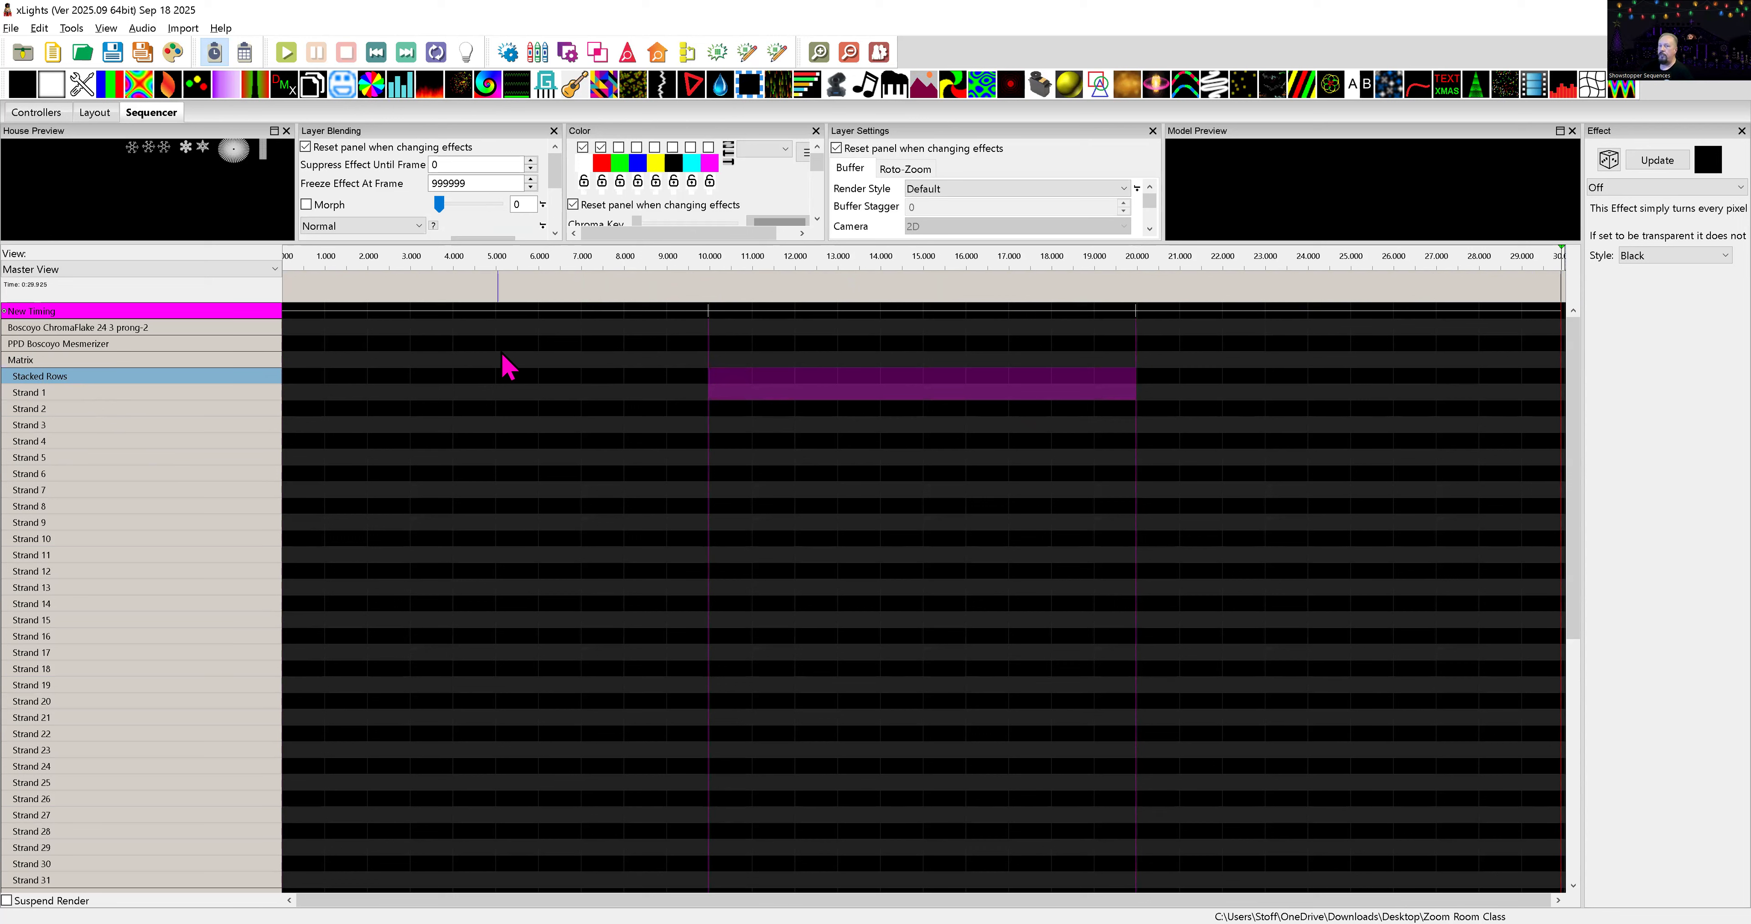
click(407, 344)
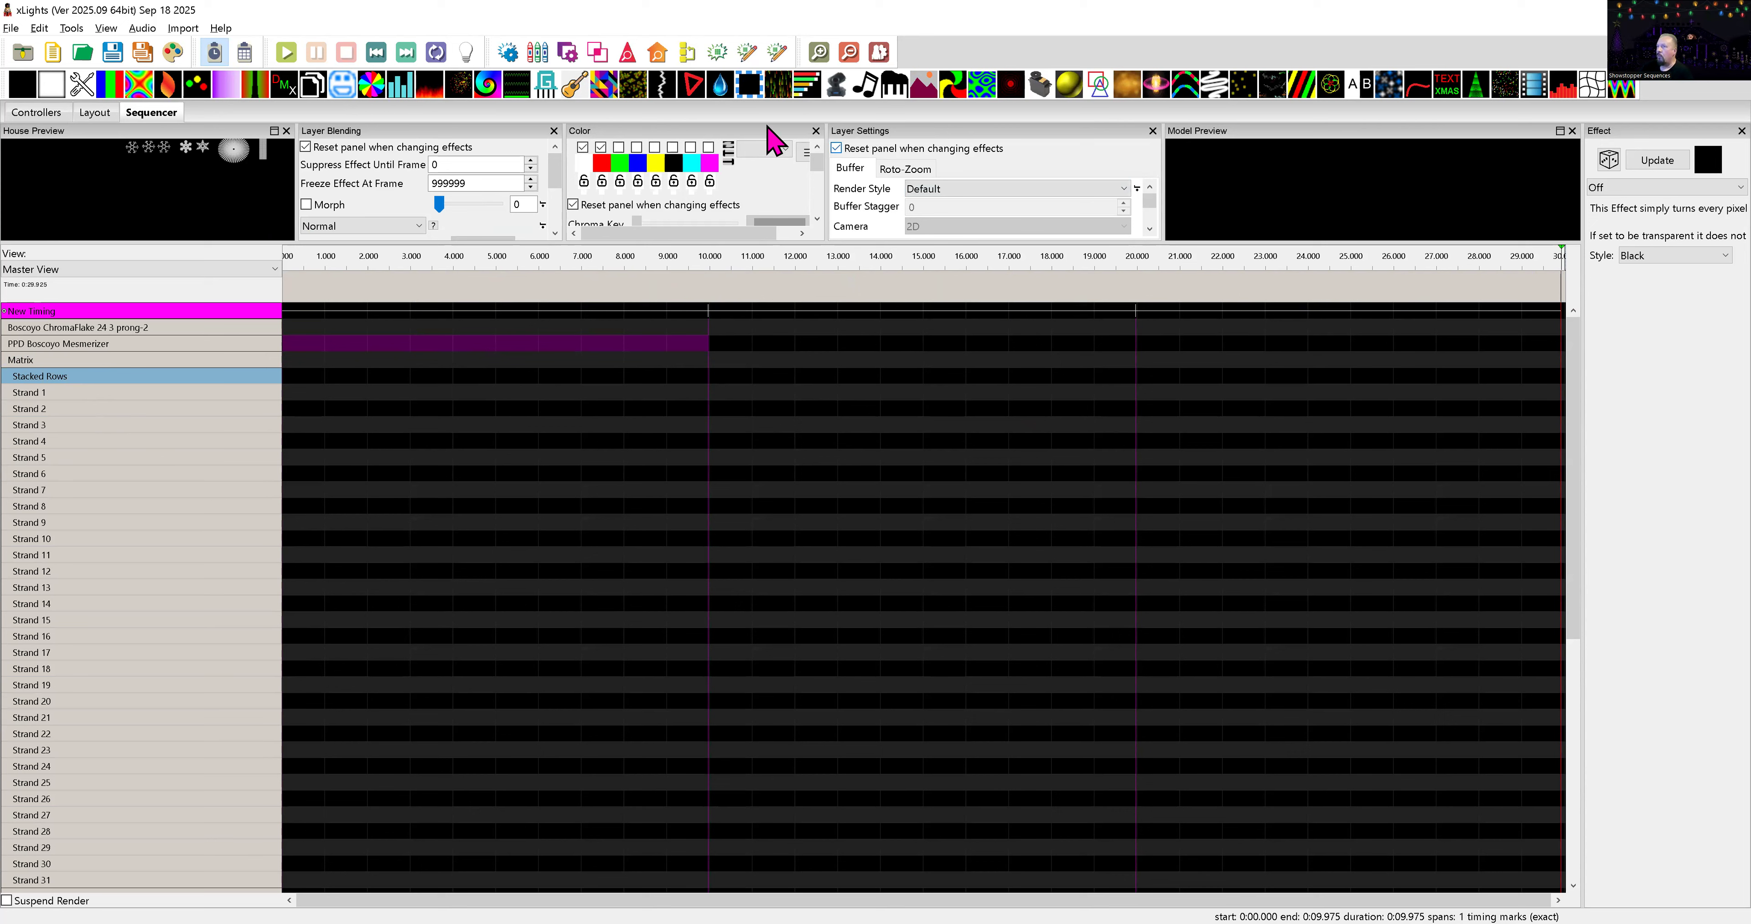
drag(750, 86, 682, 351)
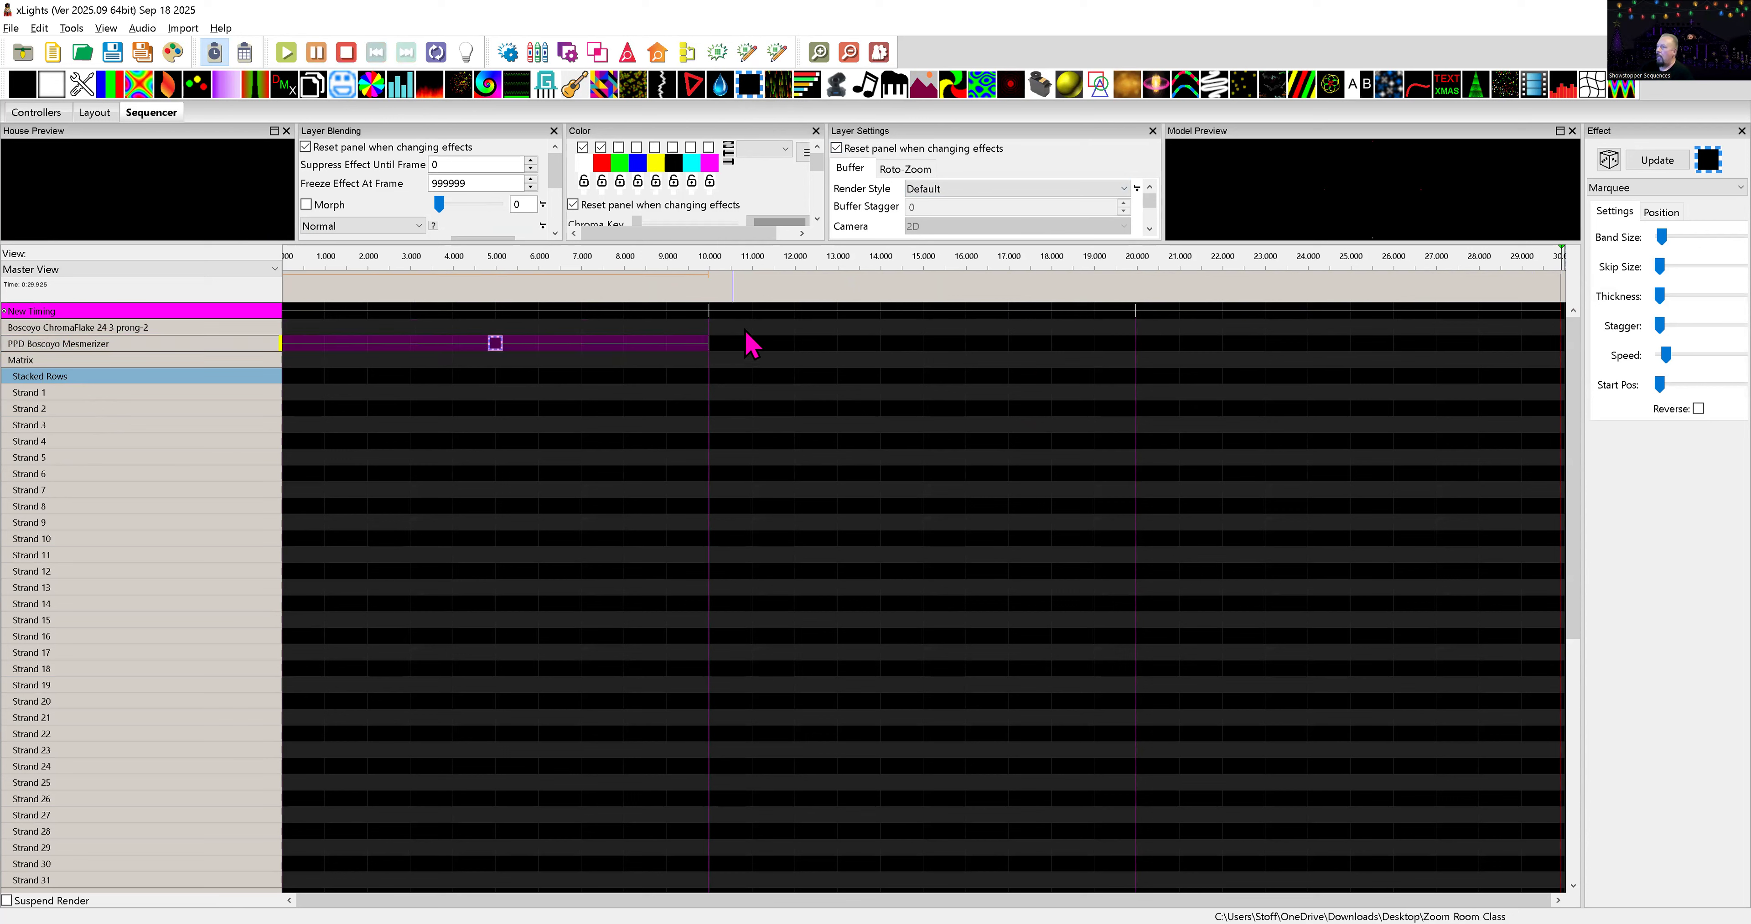
drag(1581, 224, 1329, 246)
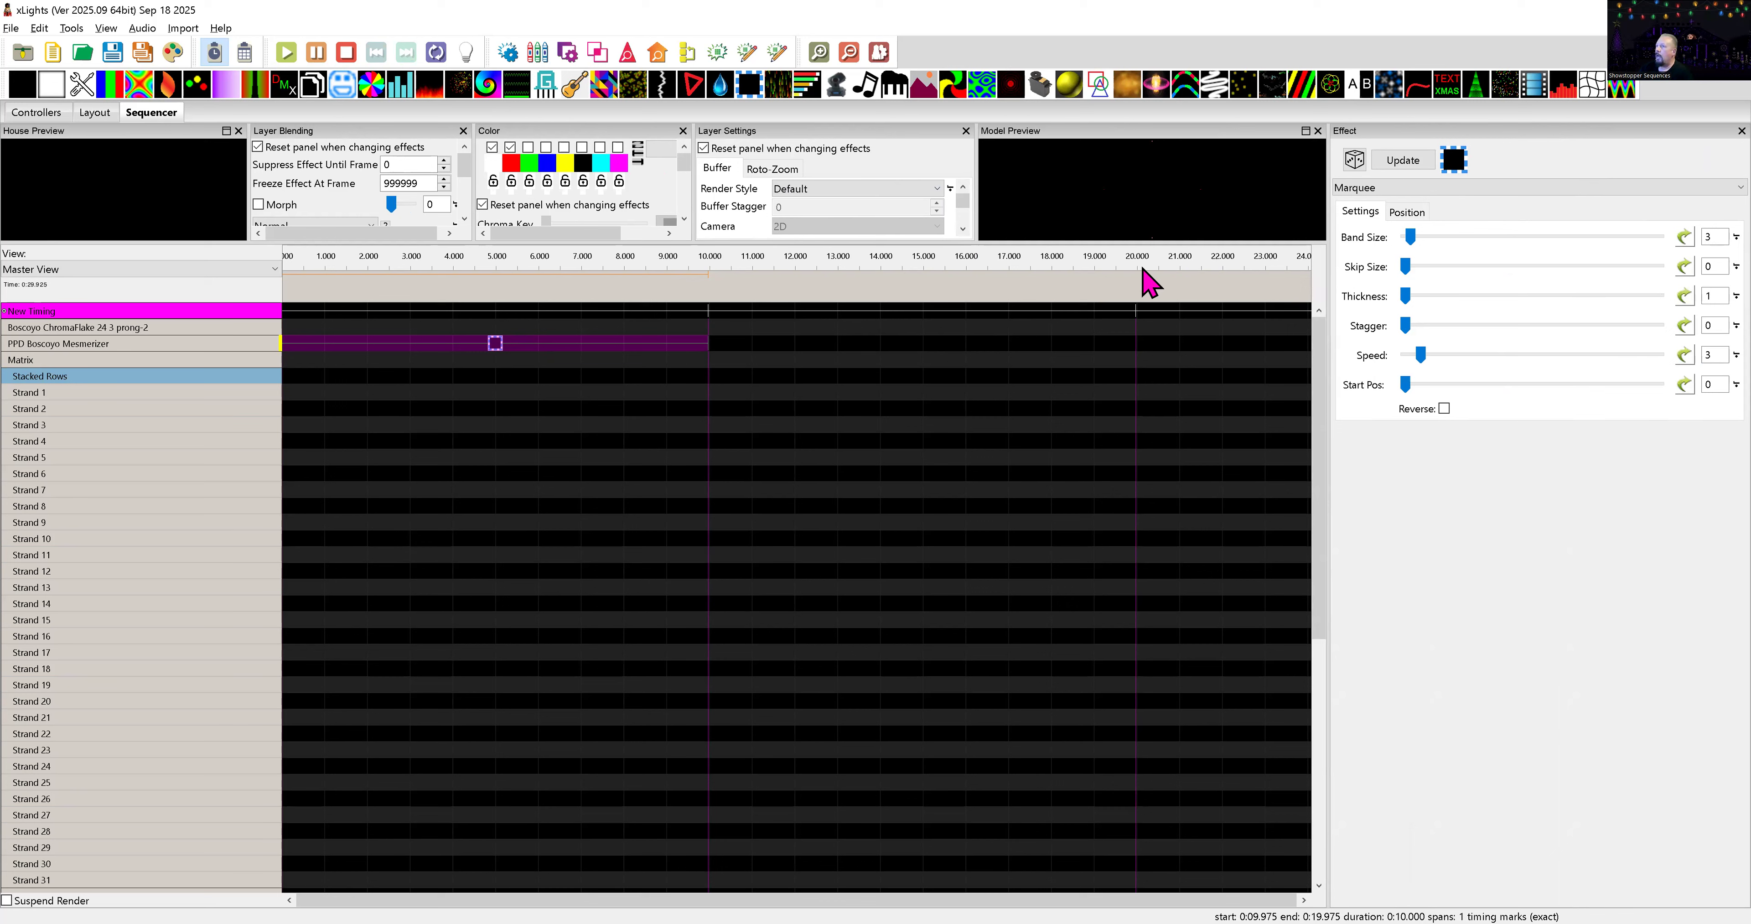
click(928, 192)
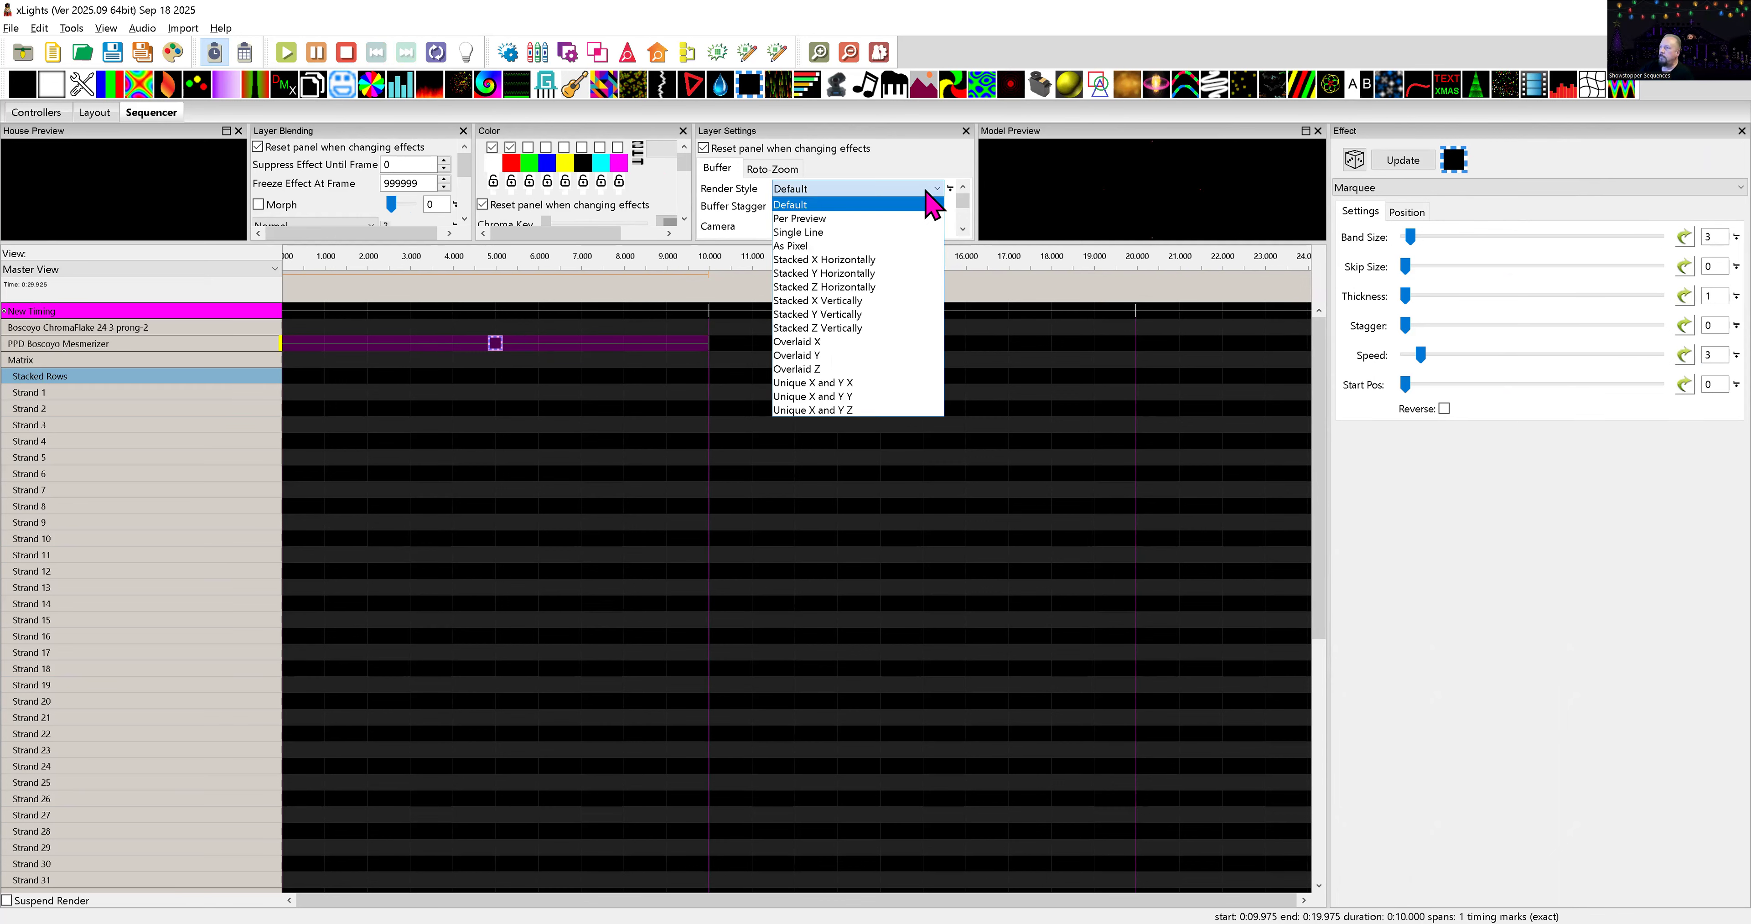
click(878, 232)
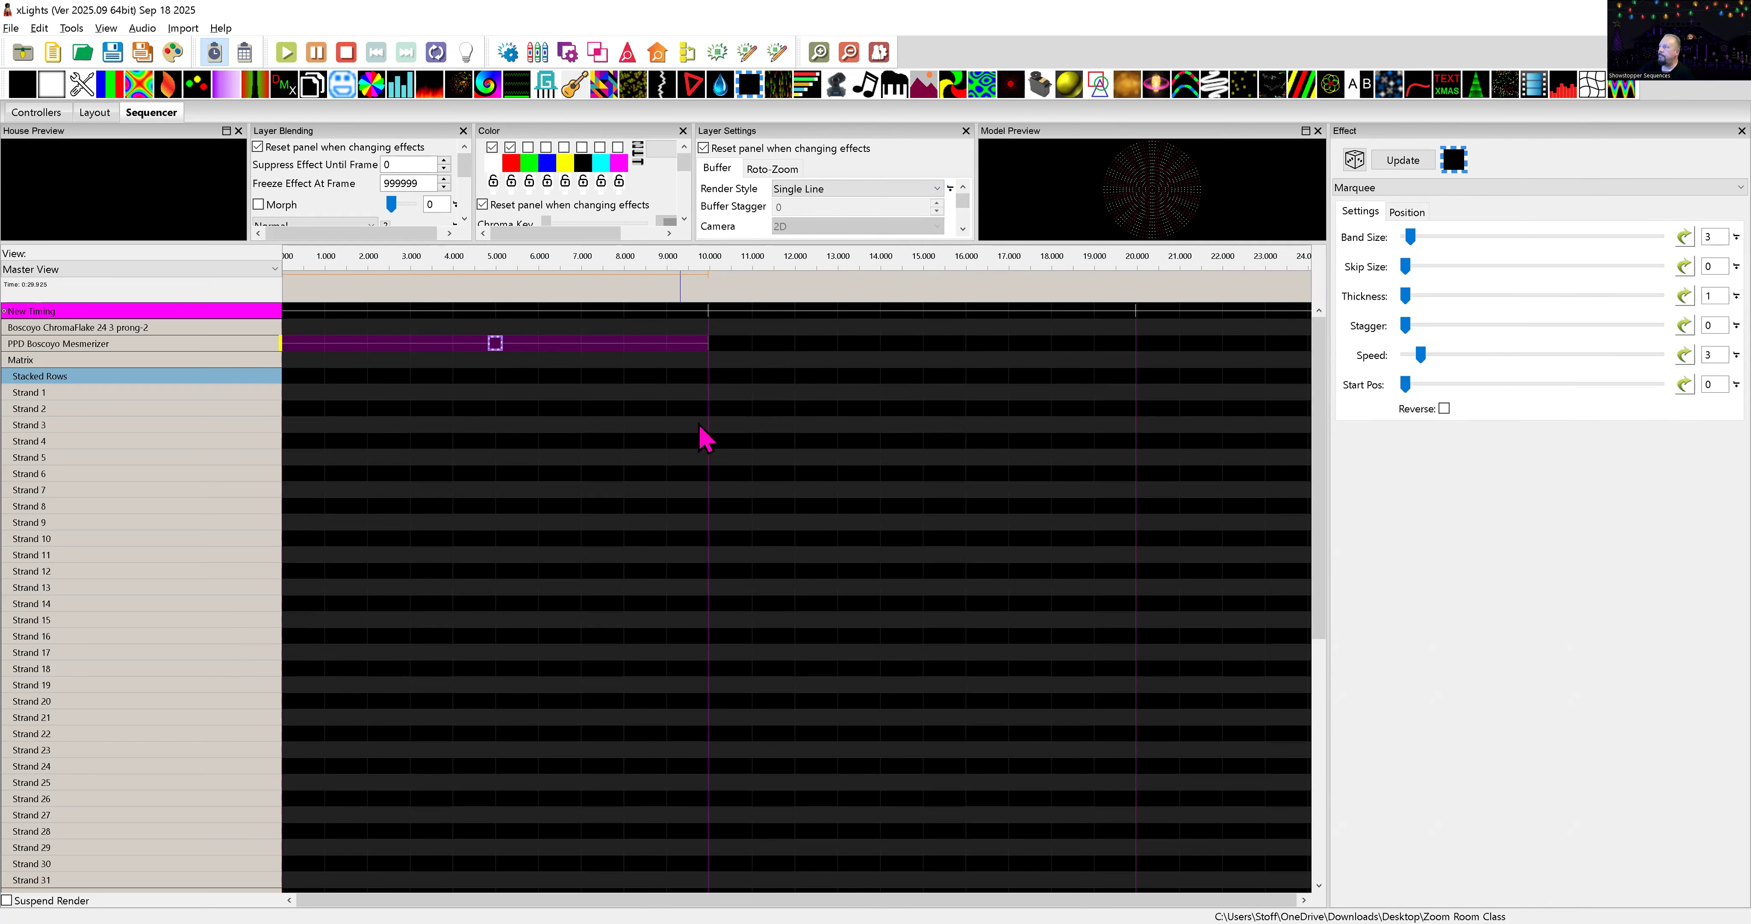
- Move the Marquee effect to the Matrix's Stacked Rows submodel and float the Model Preview over the timeline
click(496, 344)
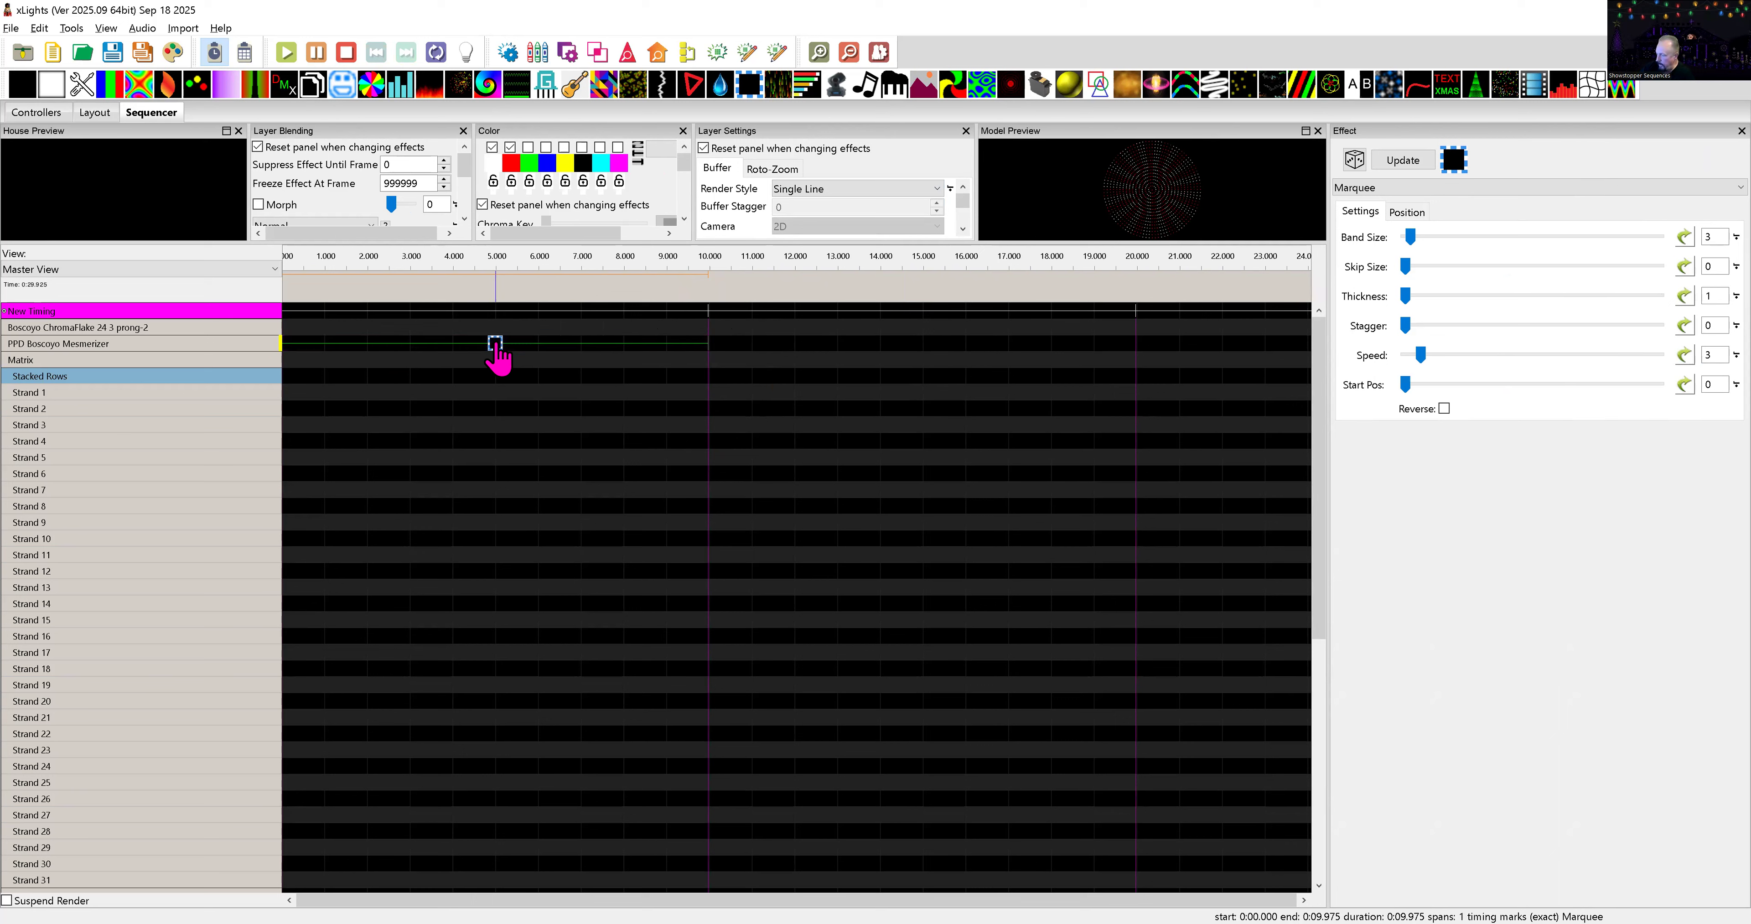
drag(496, 344, 496, 372)
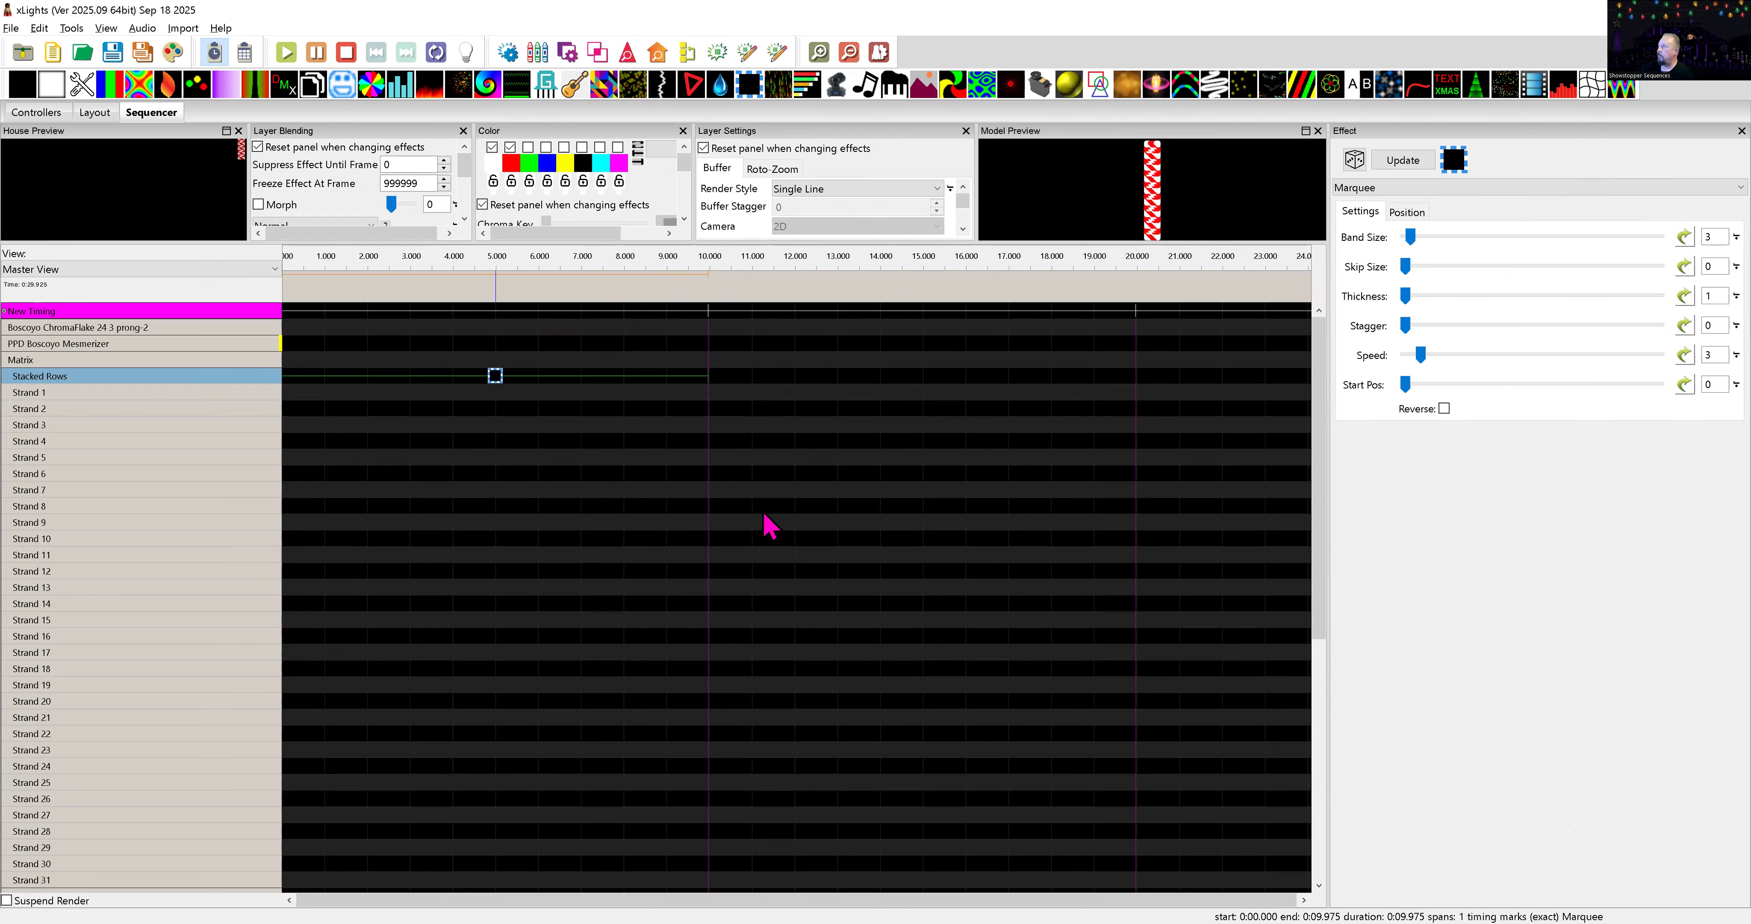
drag(1211, 132, 746, 285)
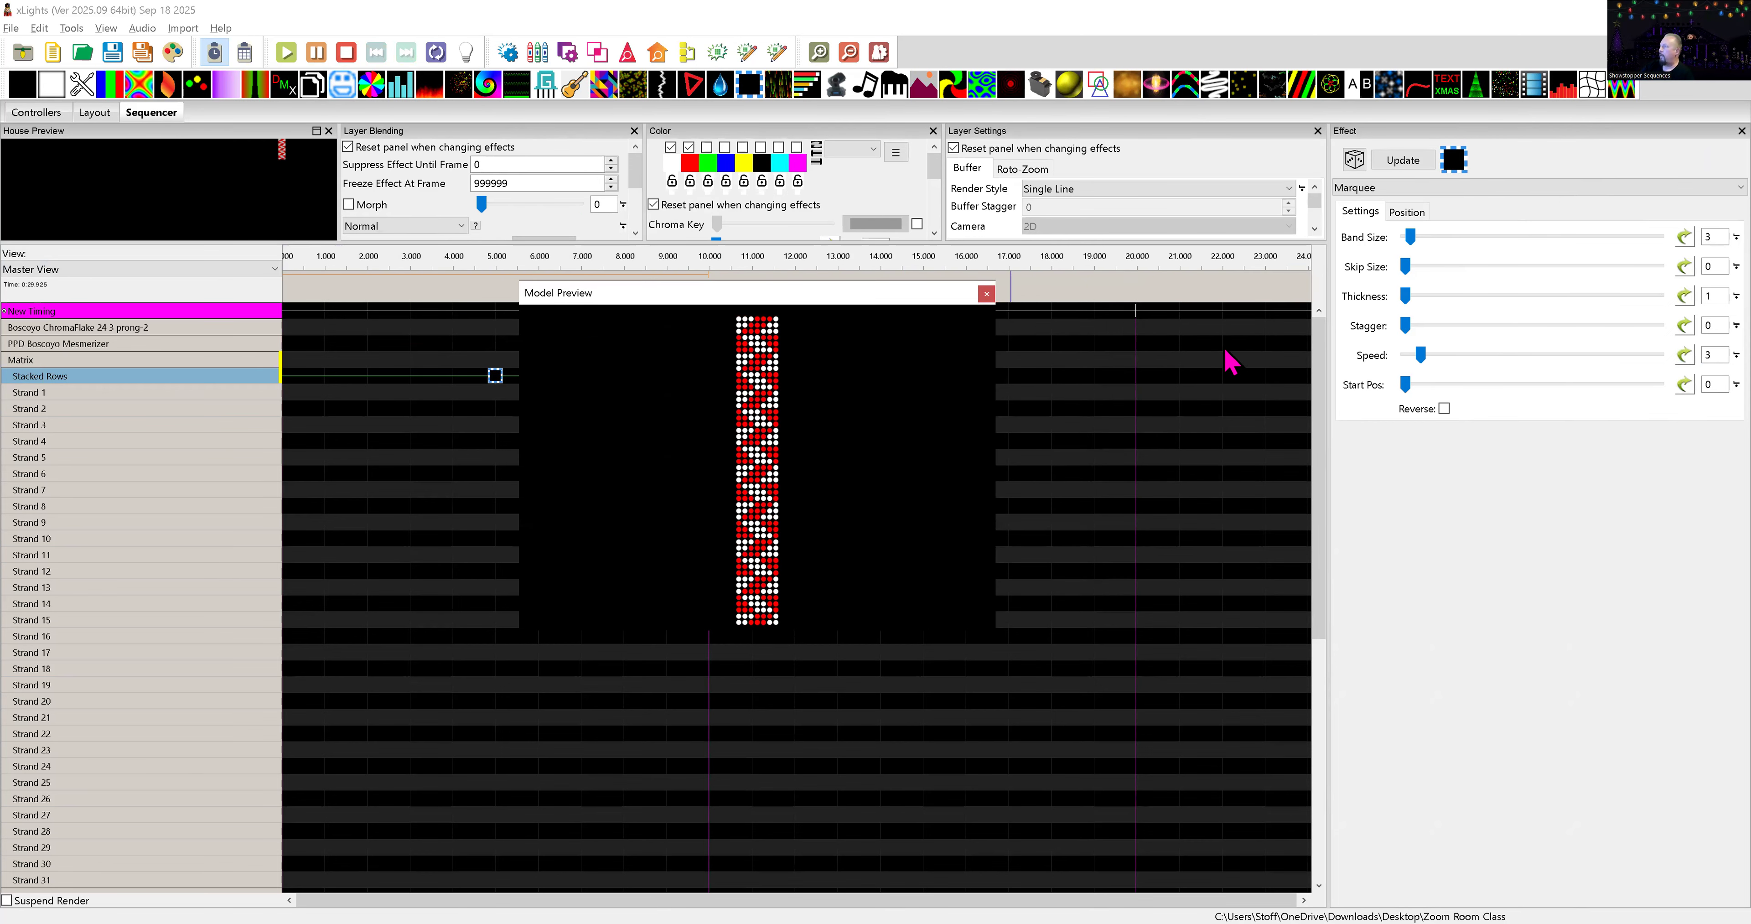
- Set the Marquee effect's Band Size to 2 and Skip Size to 16, and enable Reverse
drag(1405, 265, 1423, 270)
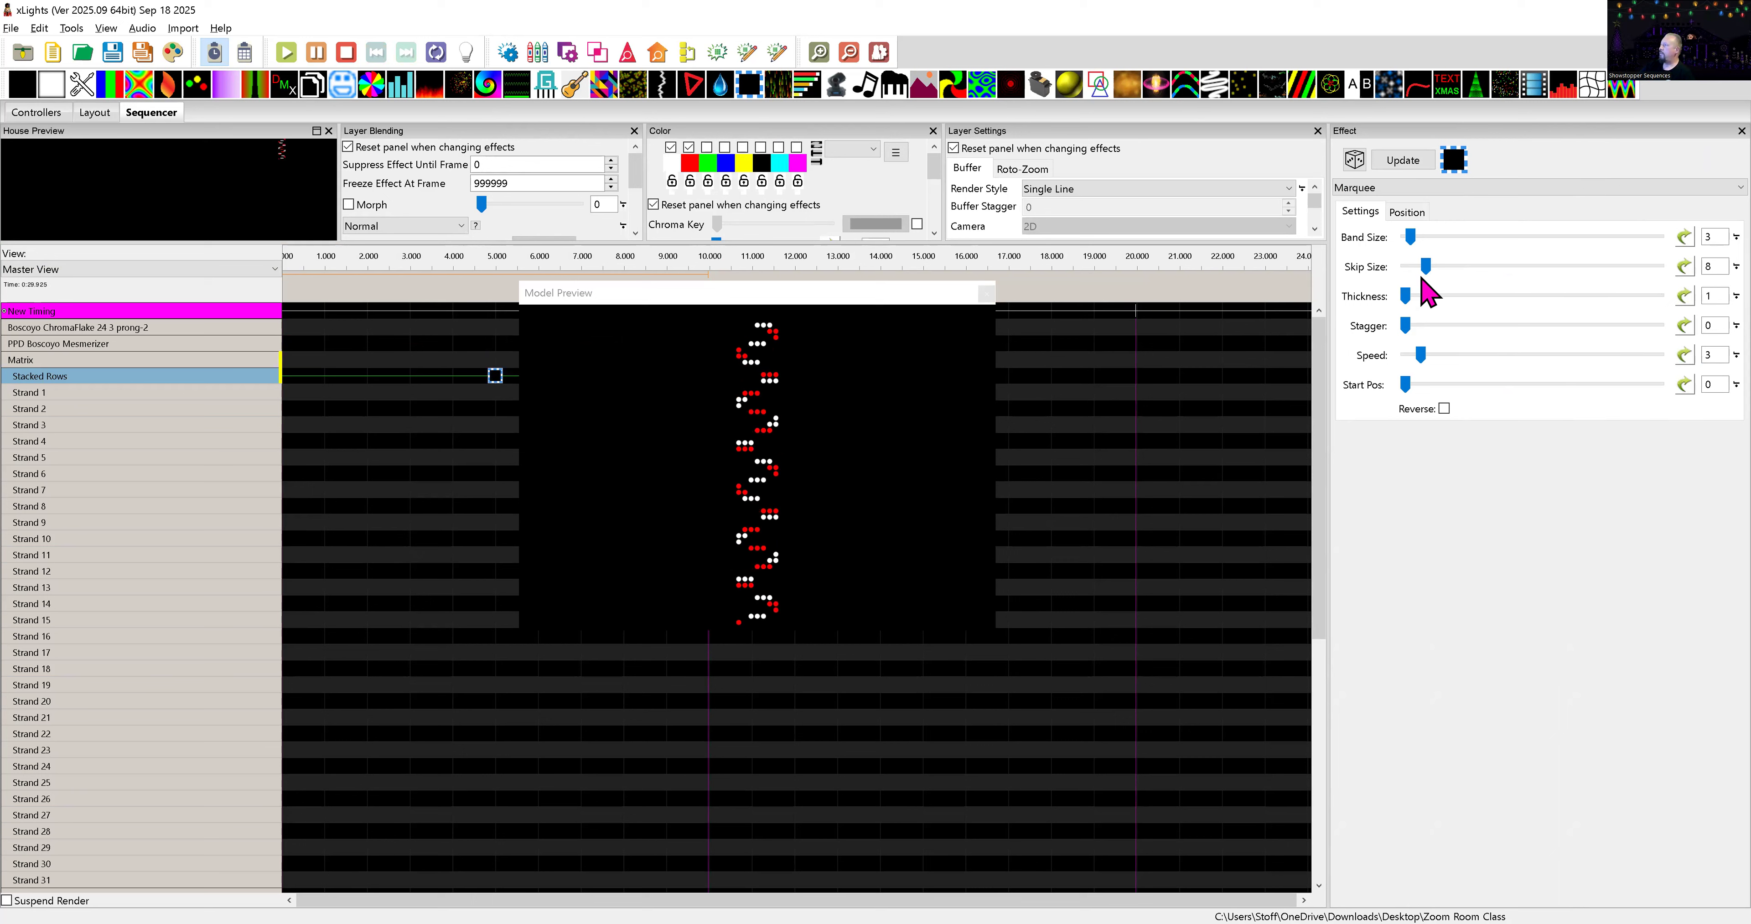
drag(1409, 238, 1439, 264)
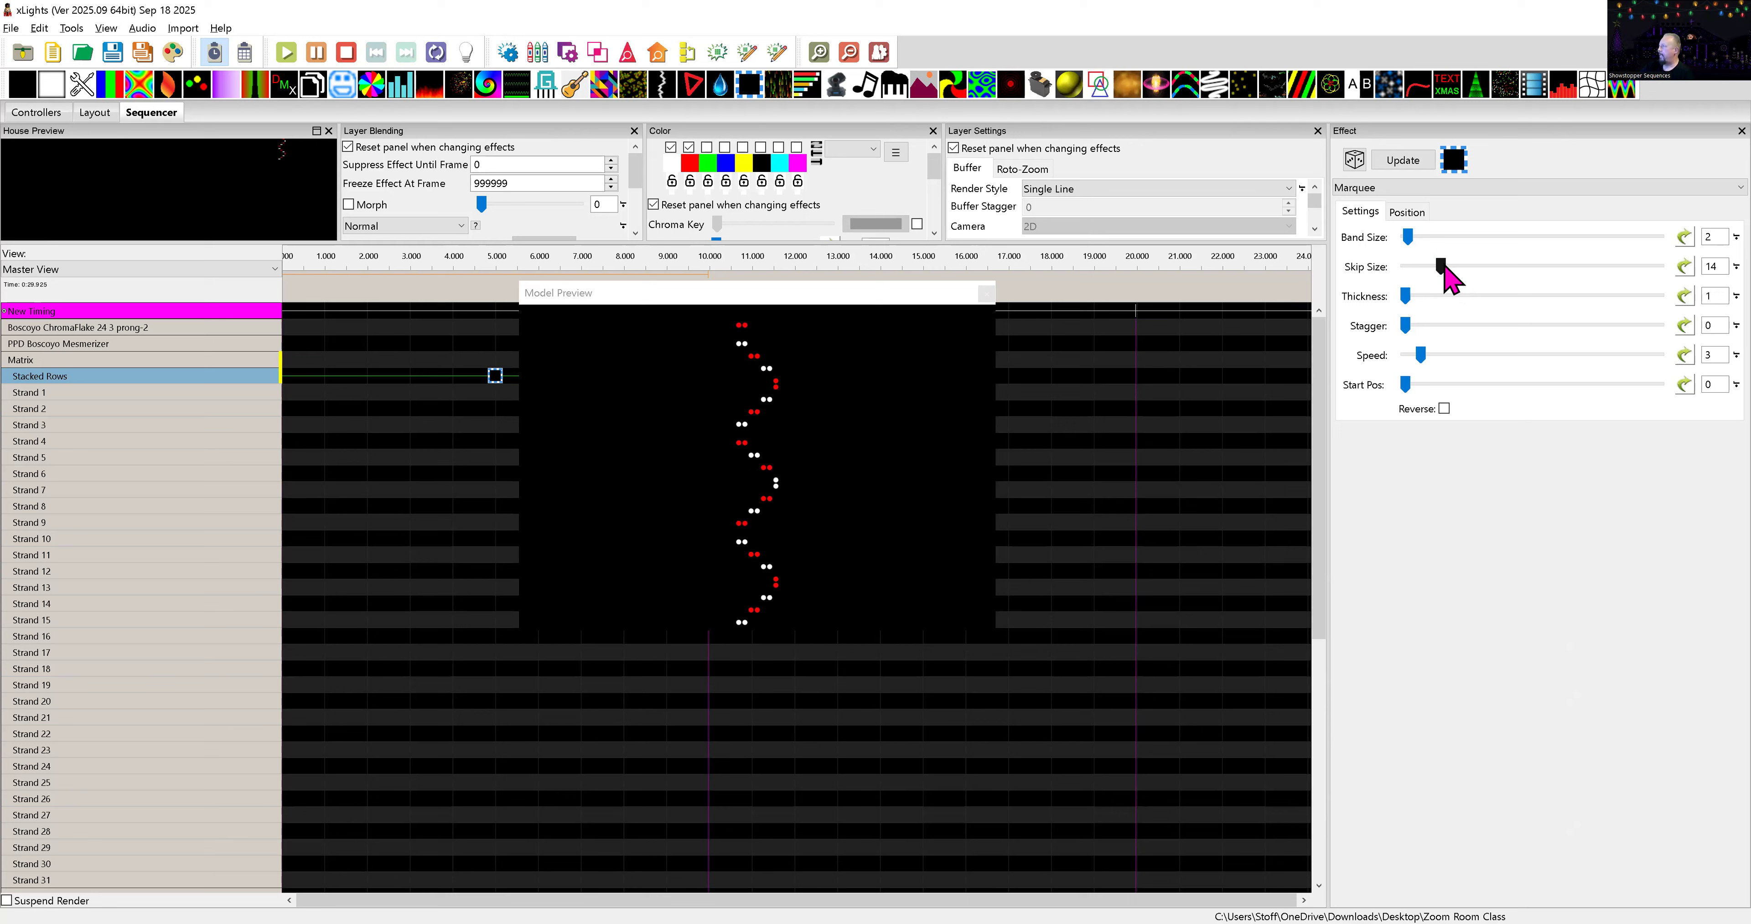
mouse_move(1446, 268)
mouse_down()
mouse_move(1481, 284)
mouse_move(1447, 269)
mouse_up()
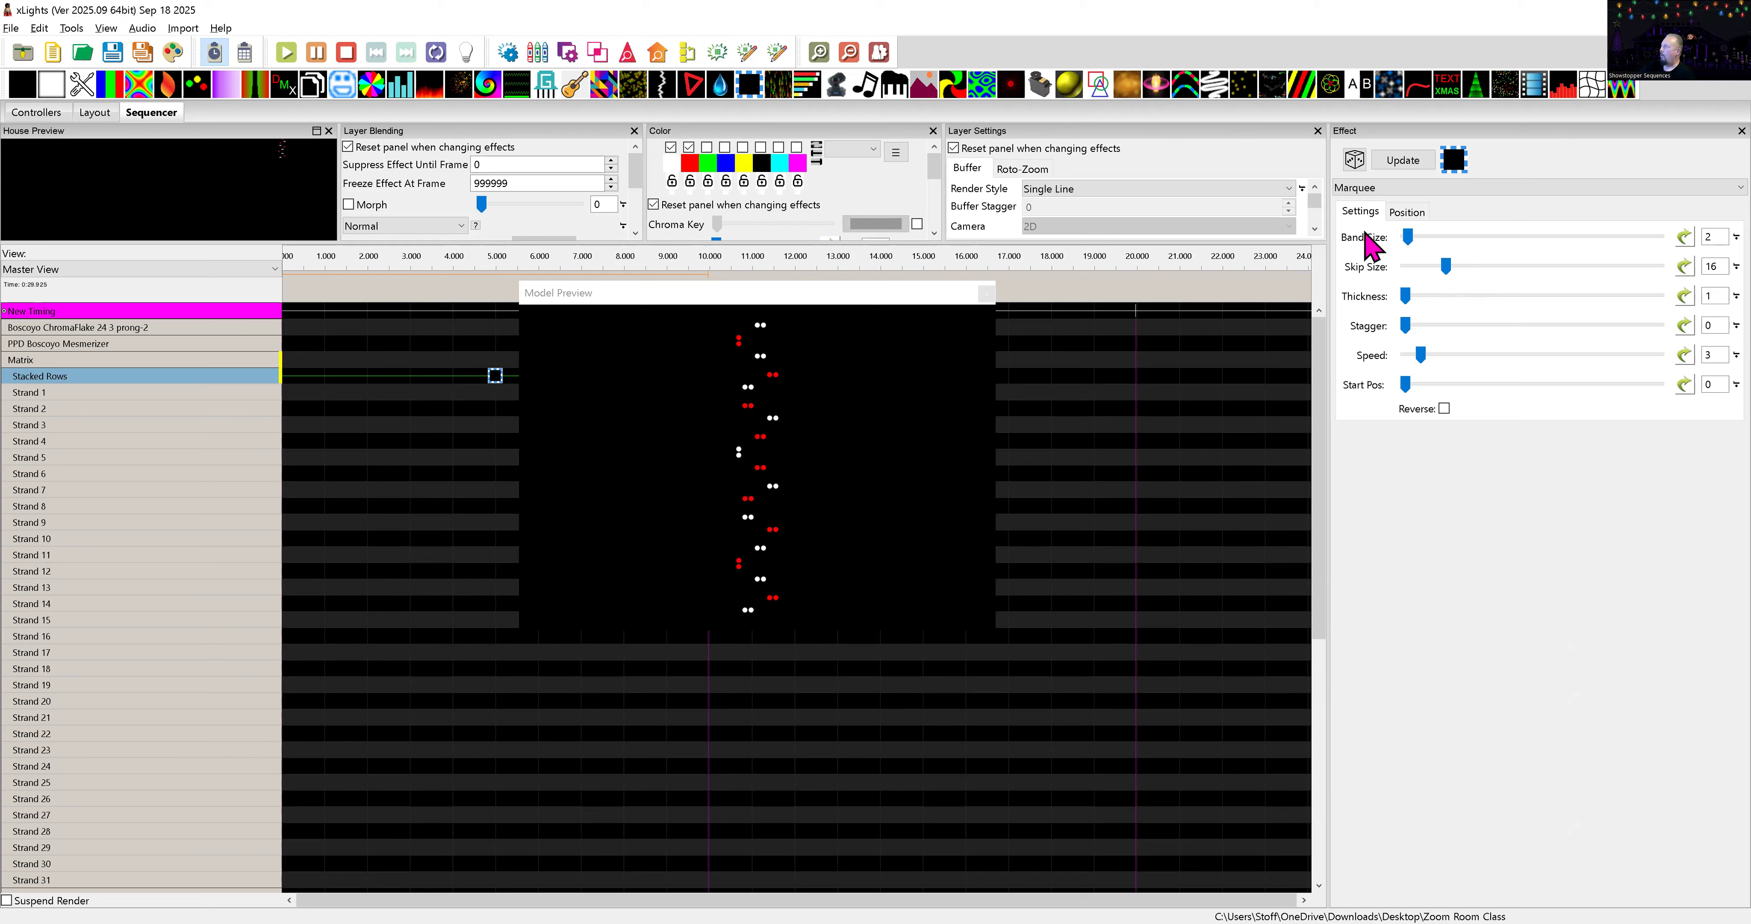
click(1444, 408)
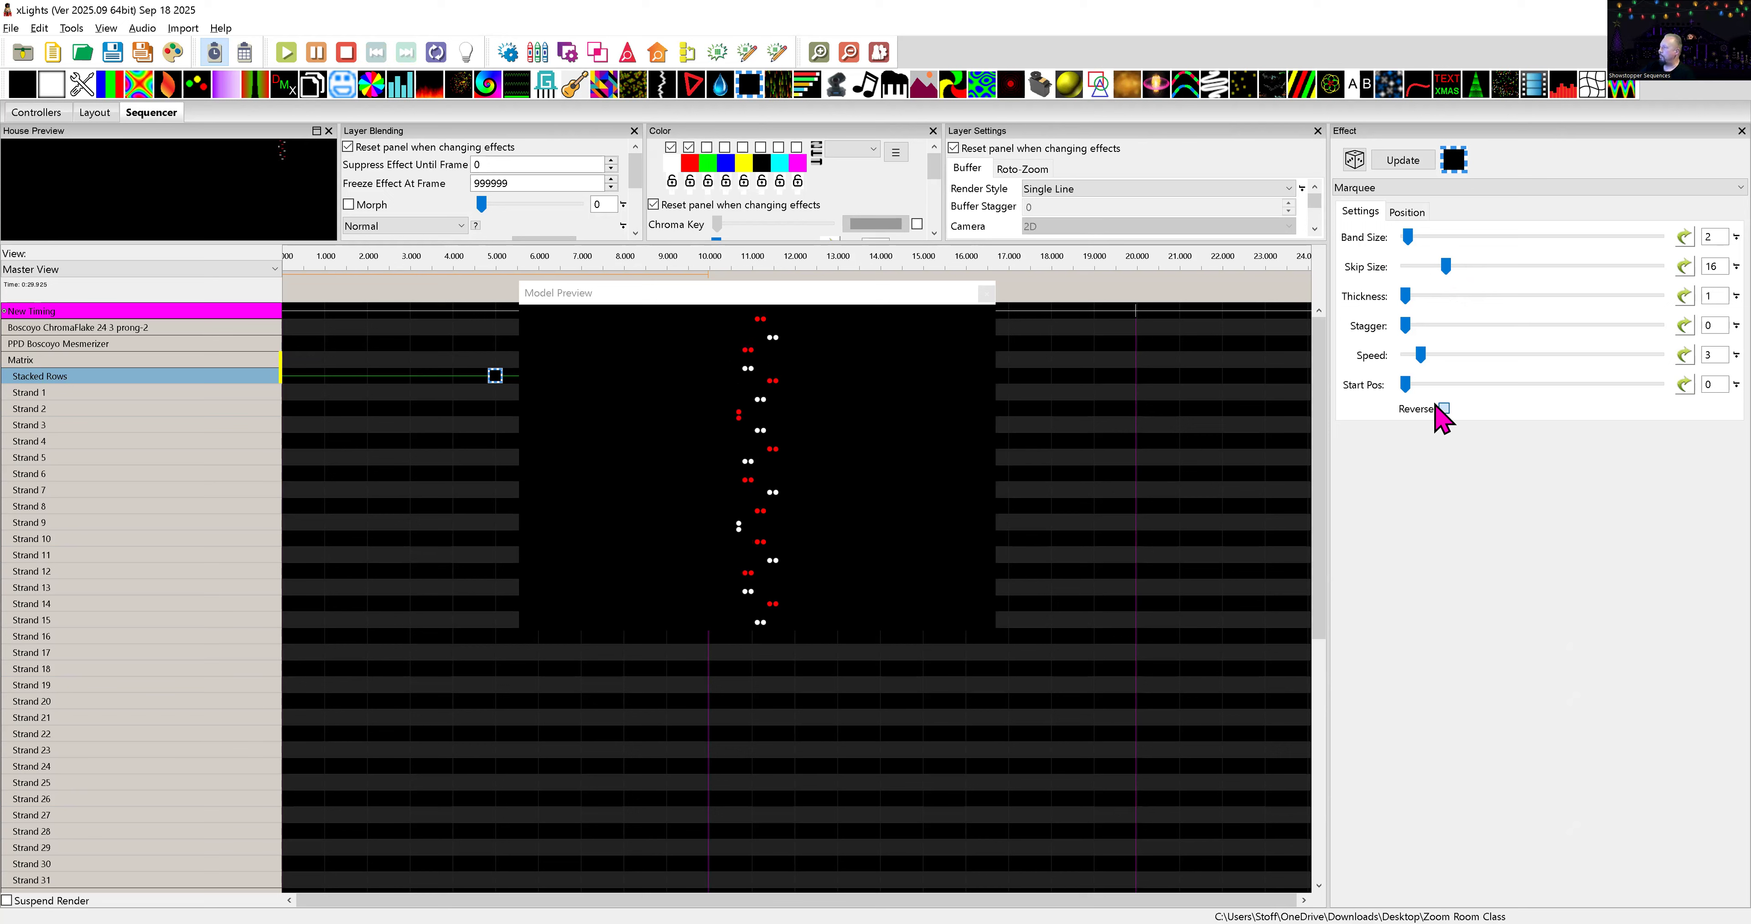
drag(1421, 355, 1421, 378)
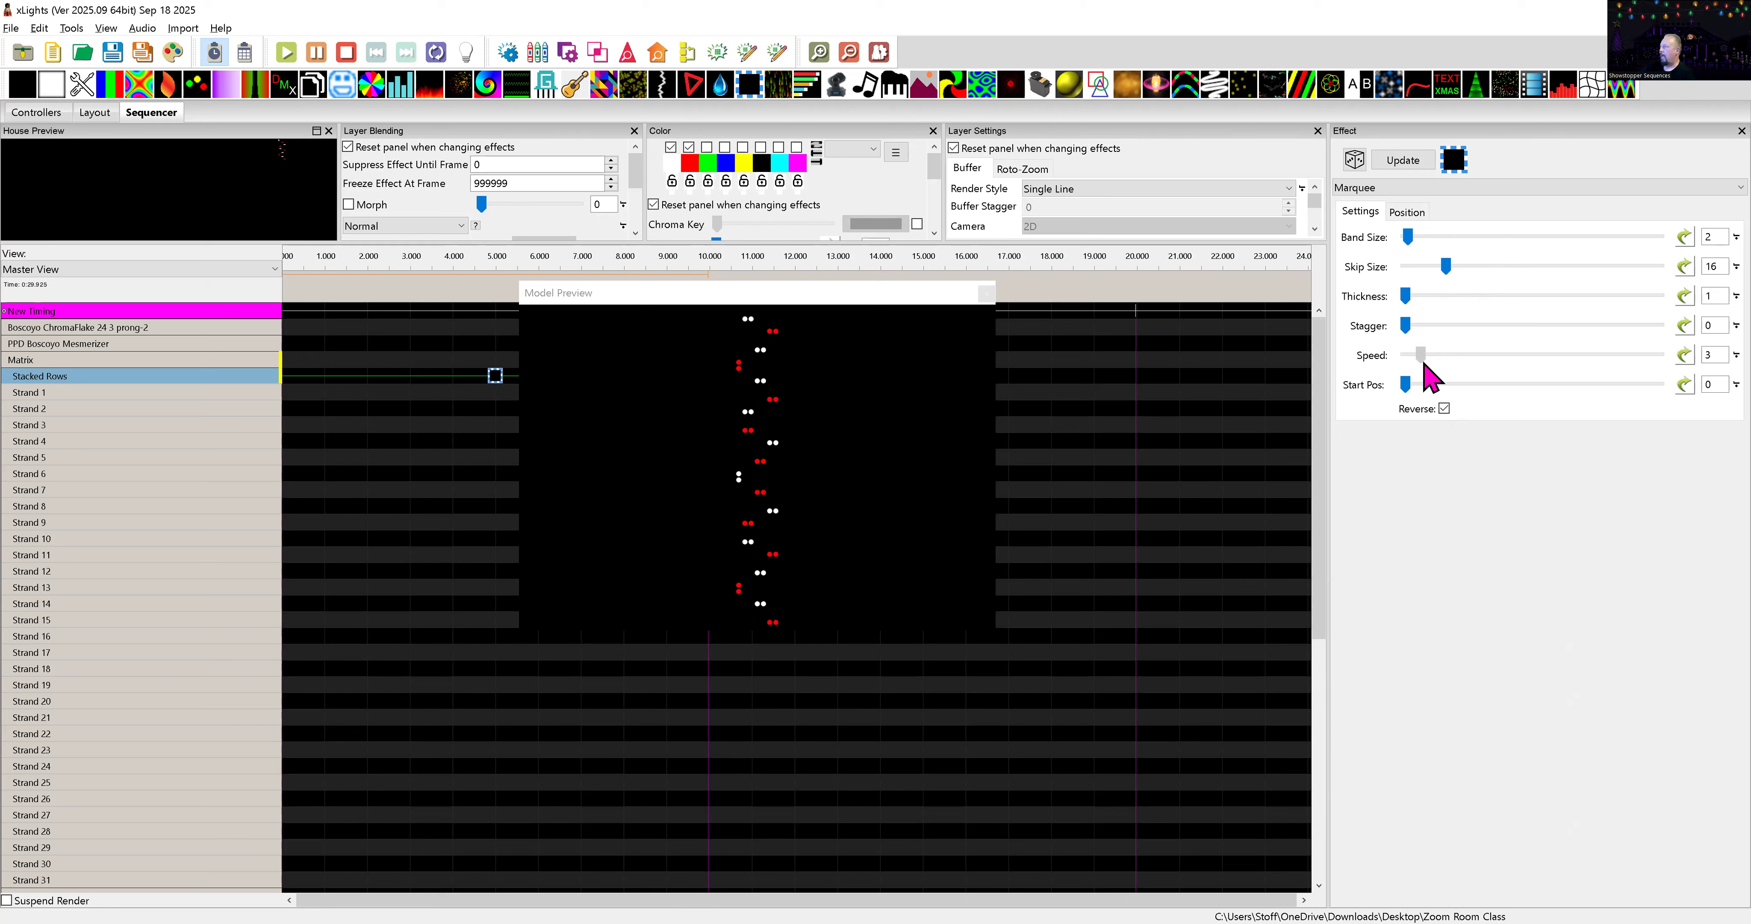
drag(1425, 363, 1423, 364)
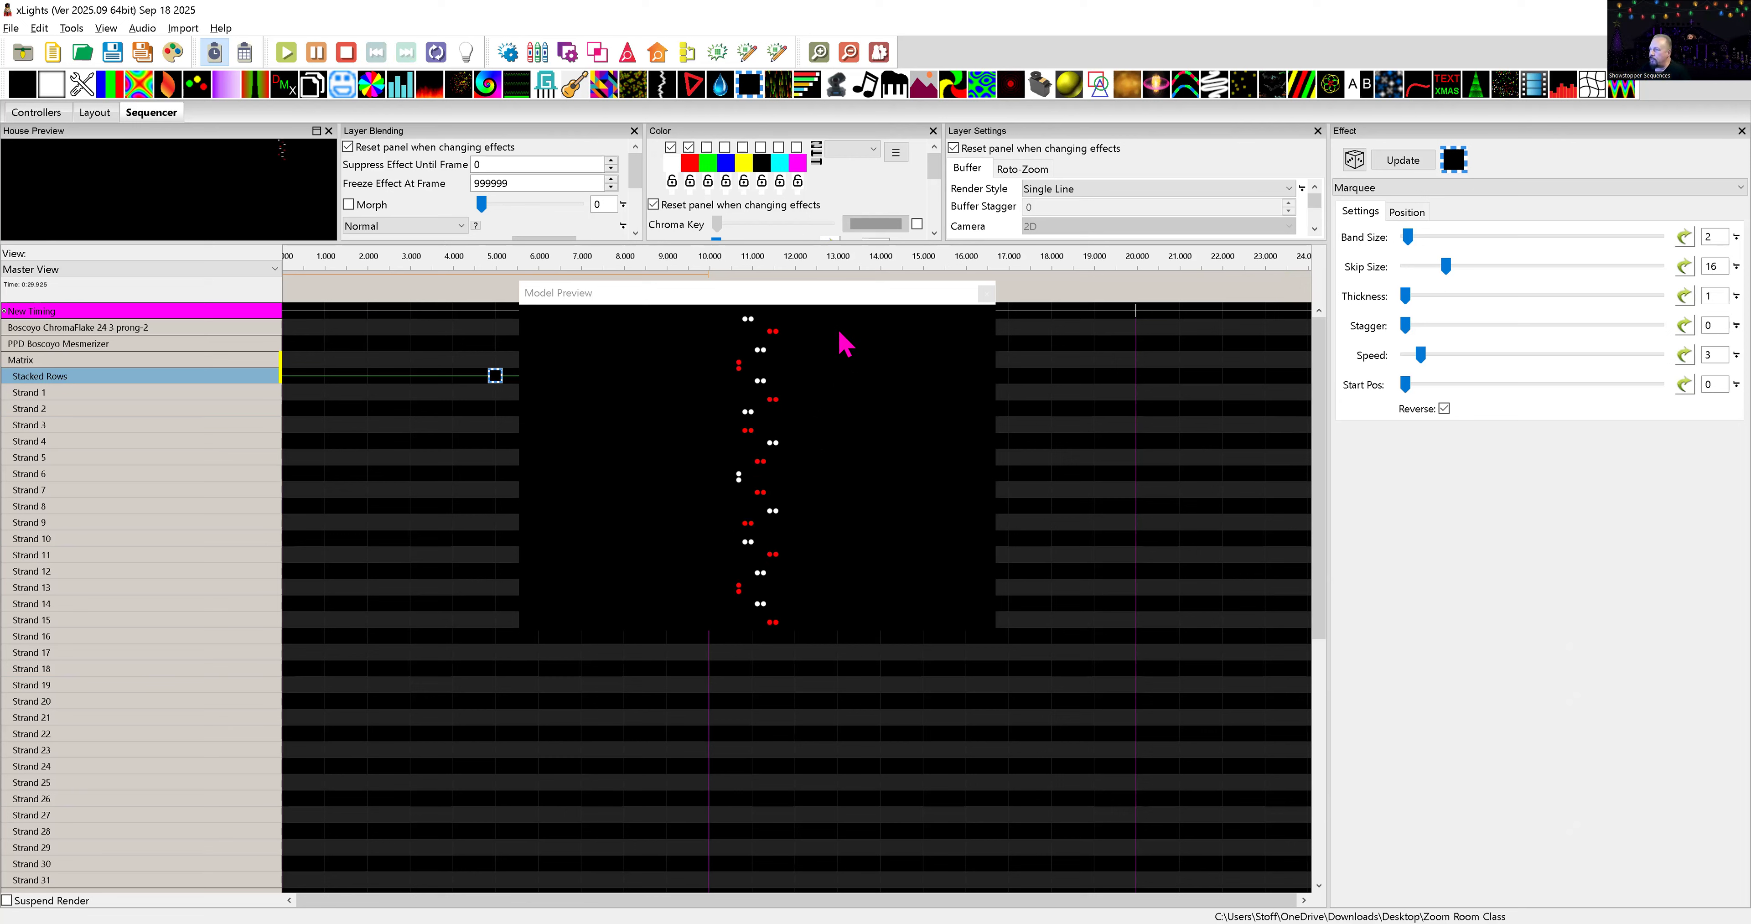
- Dock the floating Model Preview between Color and Layer Settings
click(894, 296)
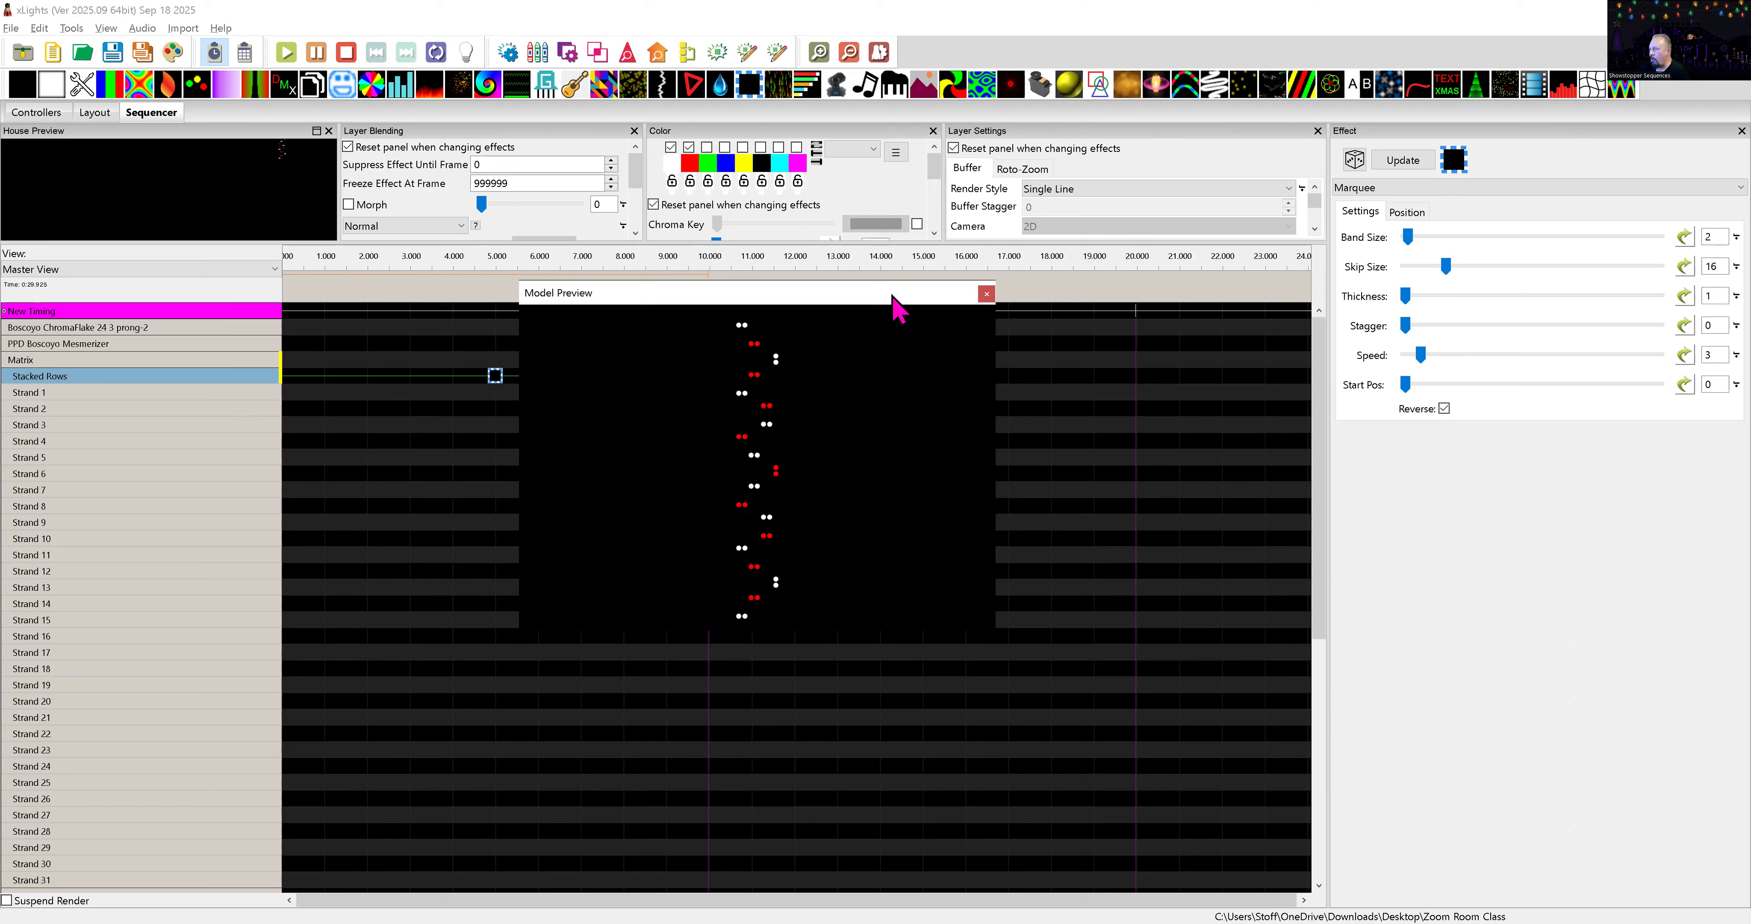
drag(893, 296, 879, 403)
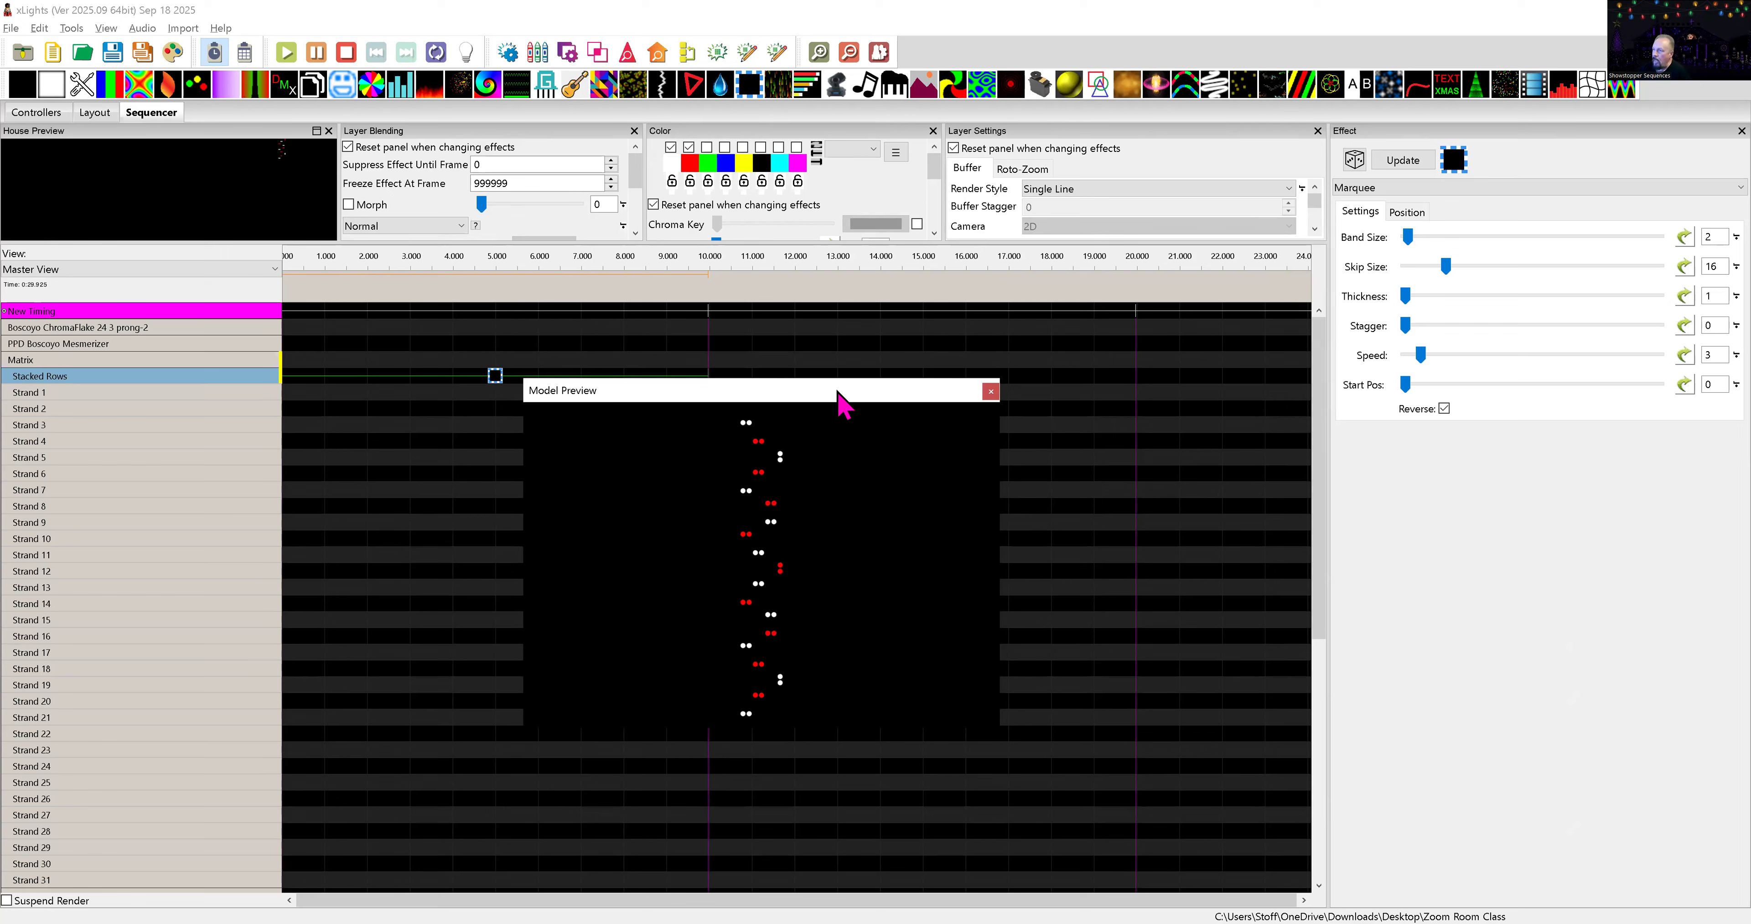
drag(840, 396, 828, 419)
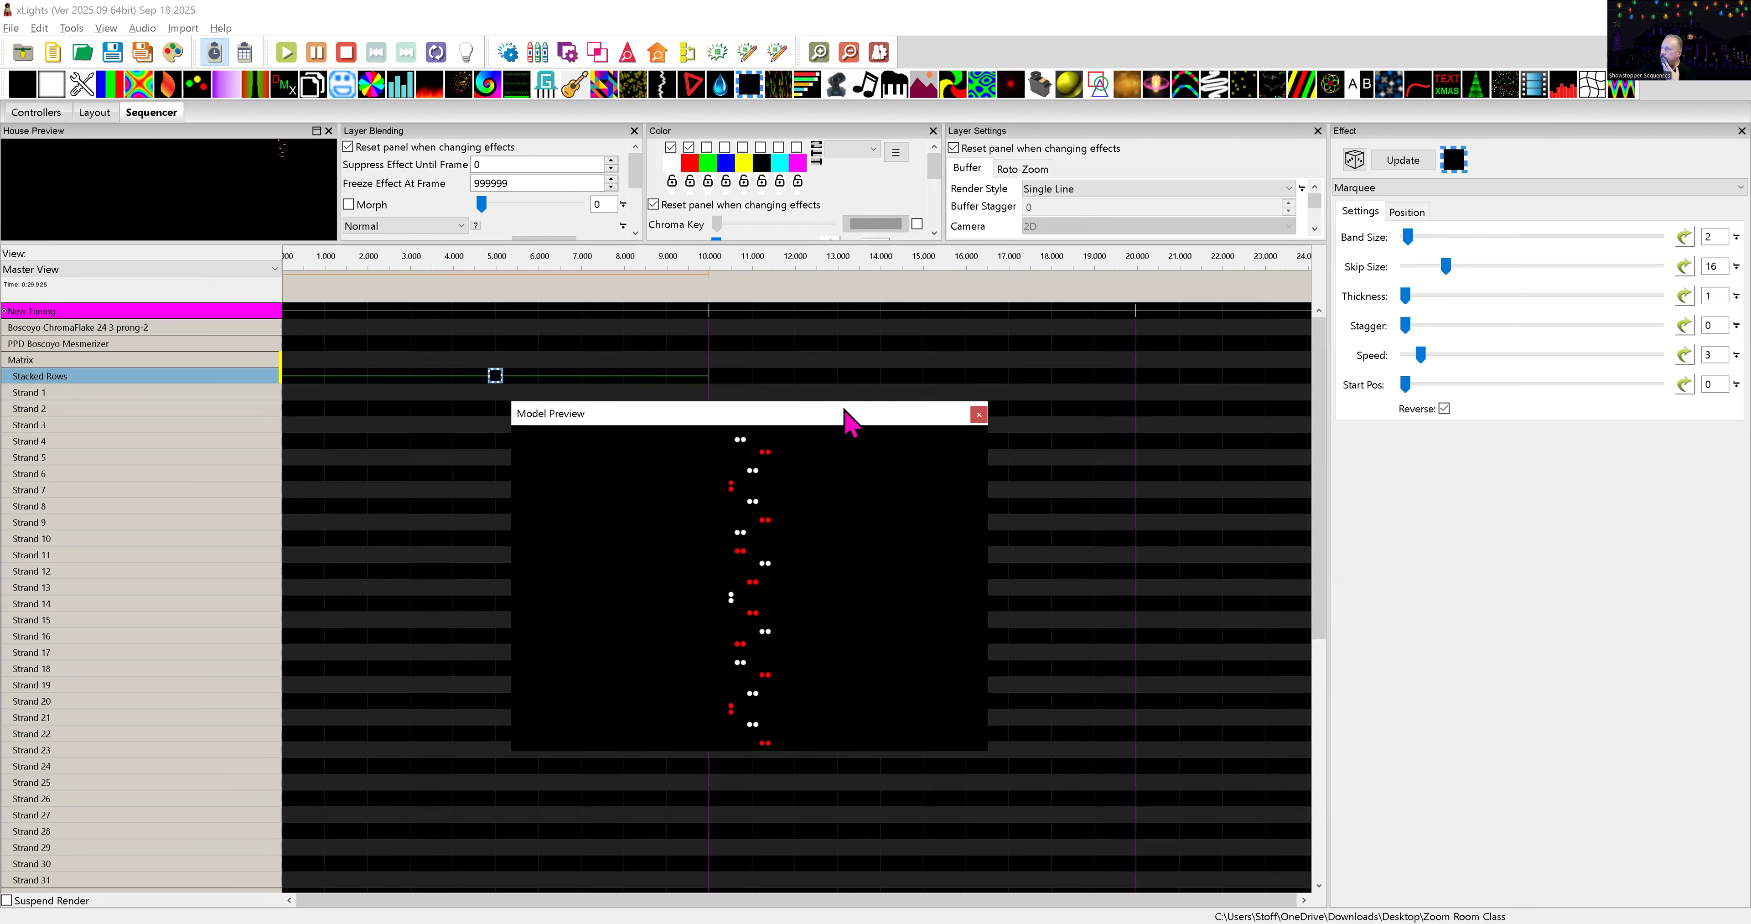
drag(845, 415, 851, 282)
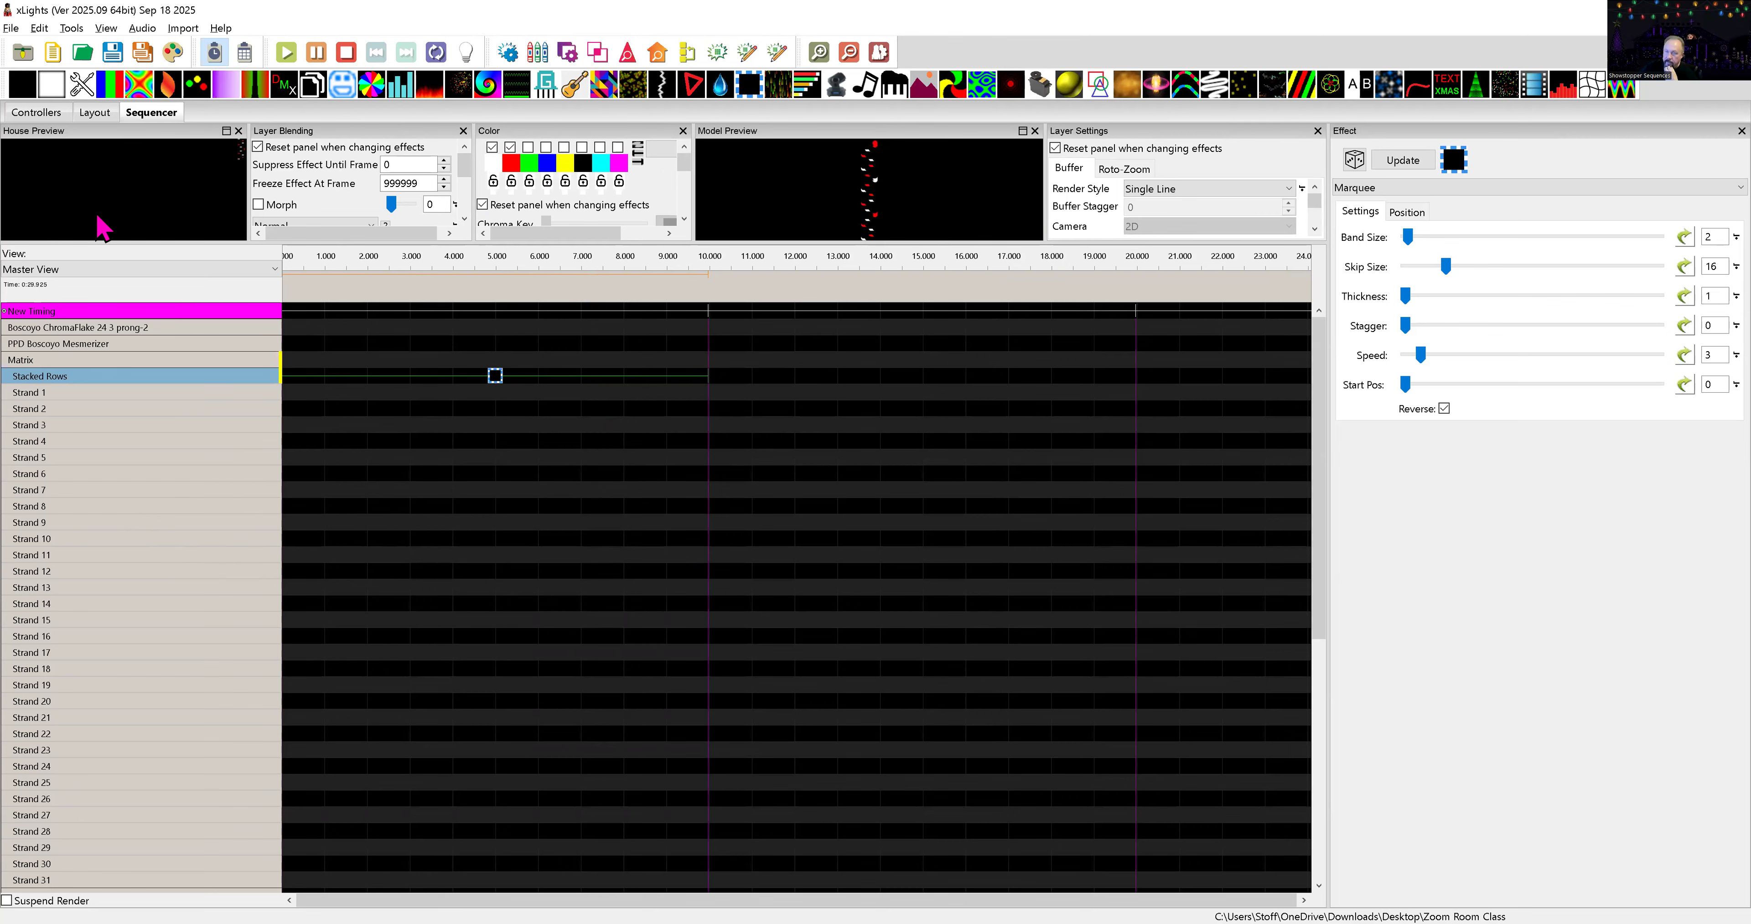
- In the layout, select the 03.16.0Mod SHOWSTOPPER SPINNER after checking GE Grand Illusion 1 (No Submodels), and save the layout
click(96, 114)
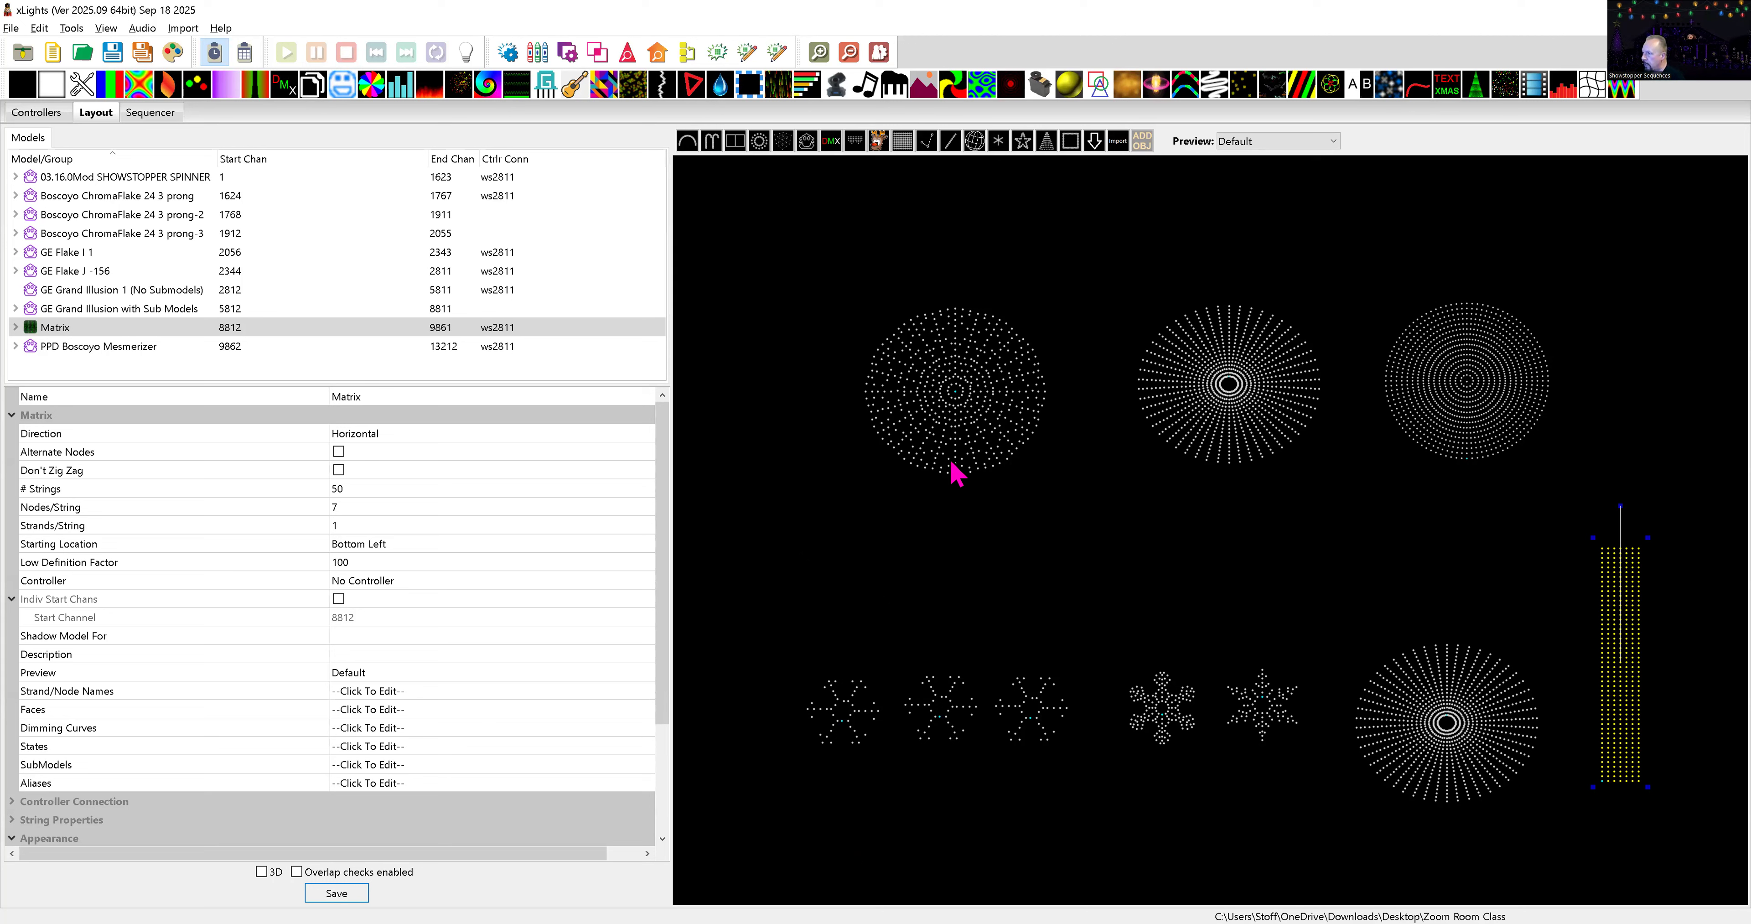
click(942, 528)
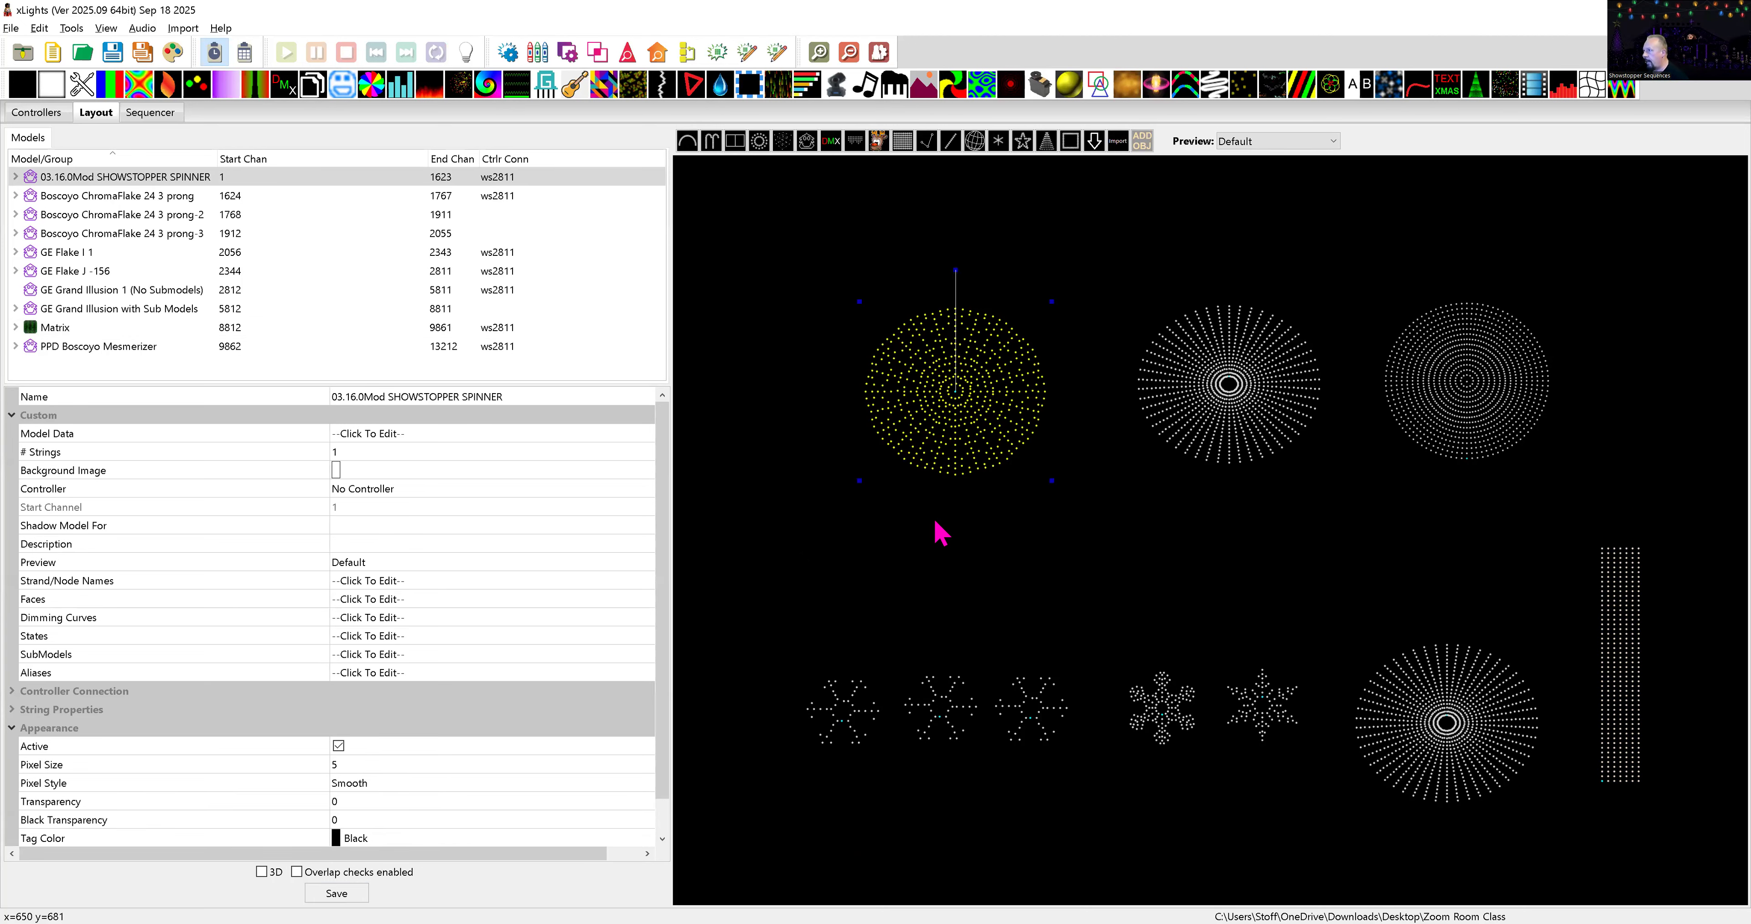
click(1230, 462)
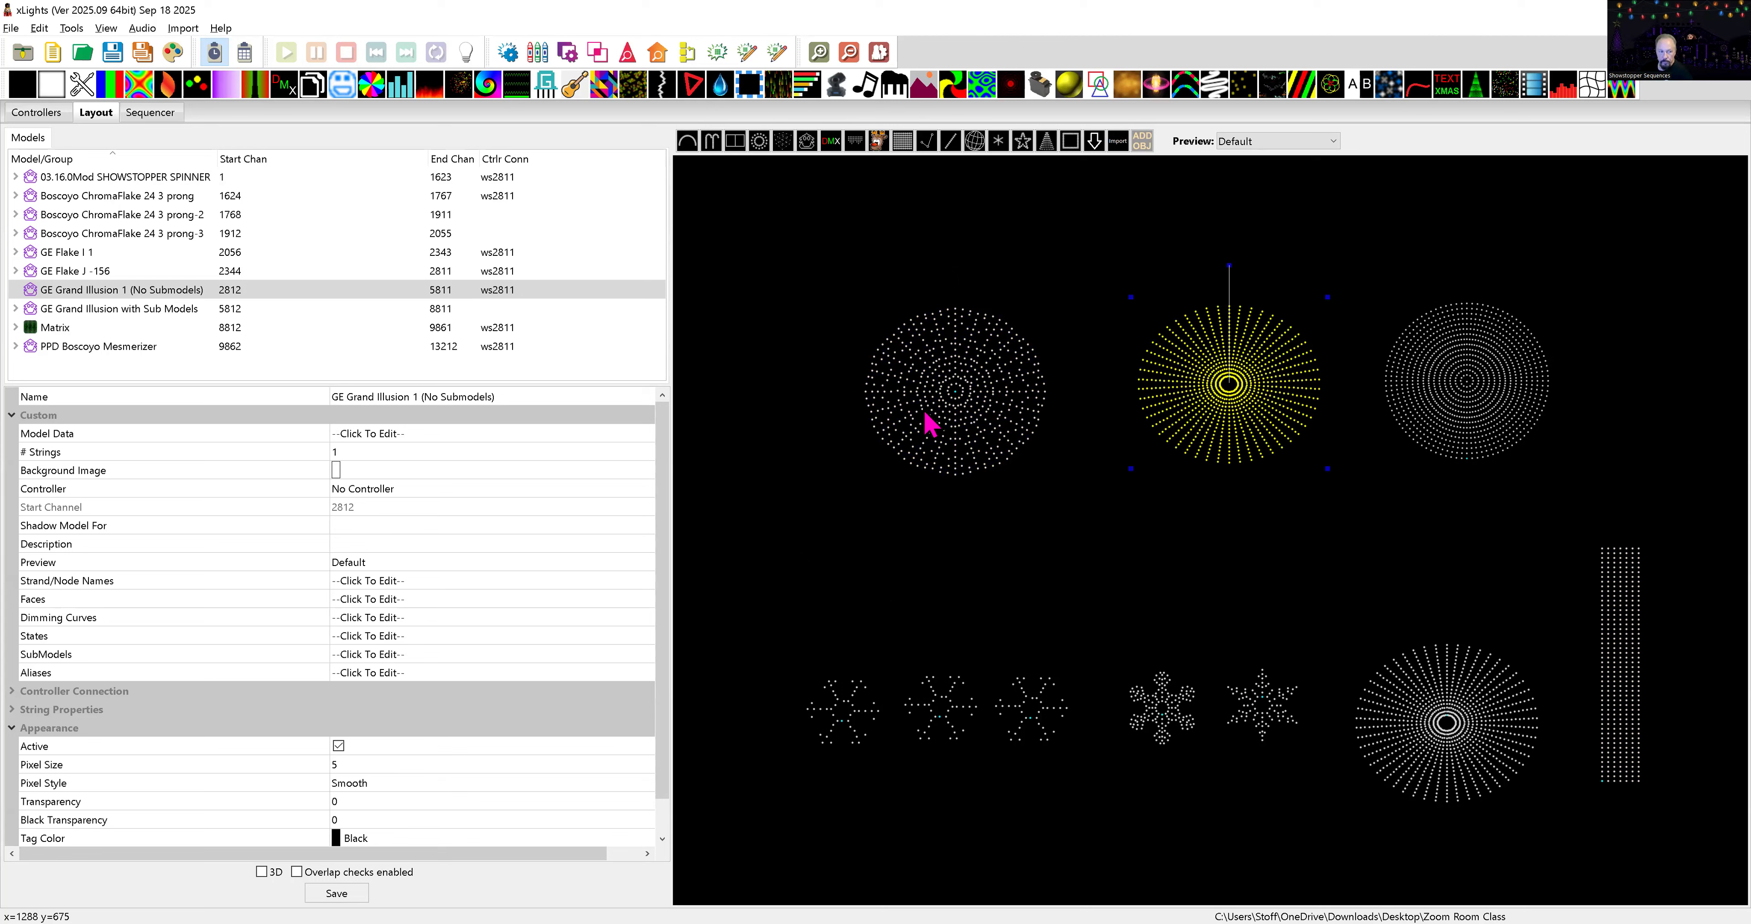
click(930, 424)
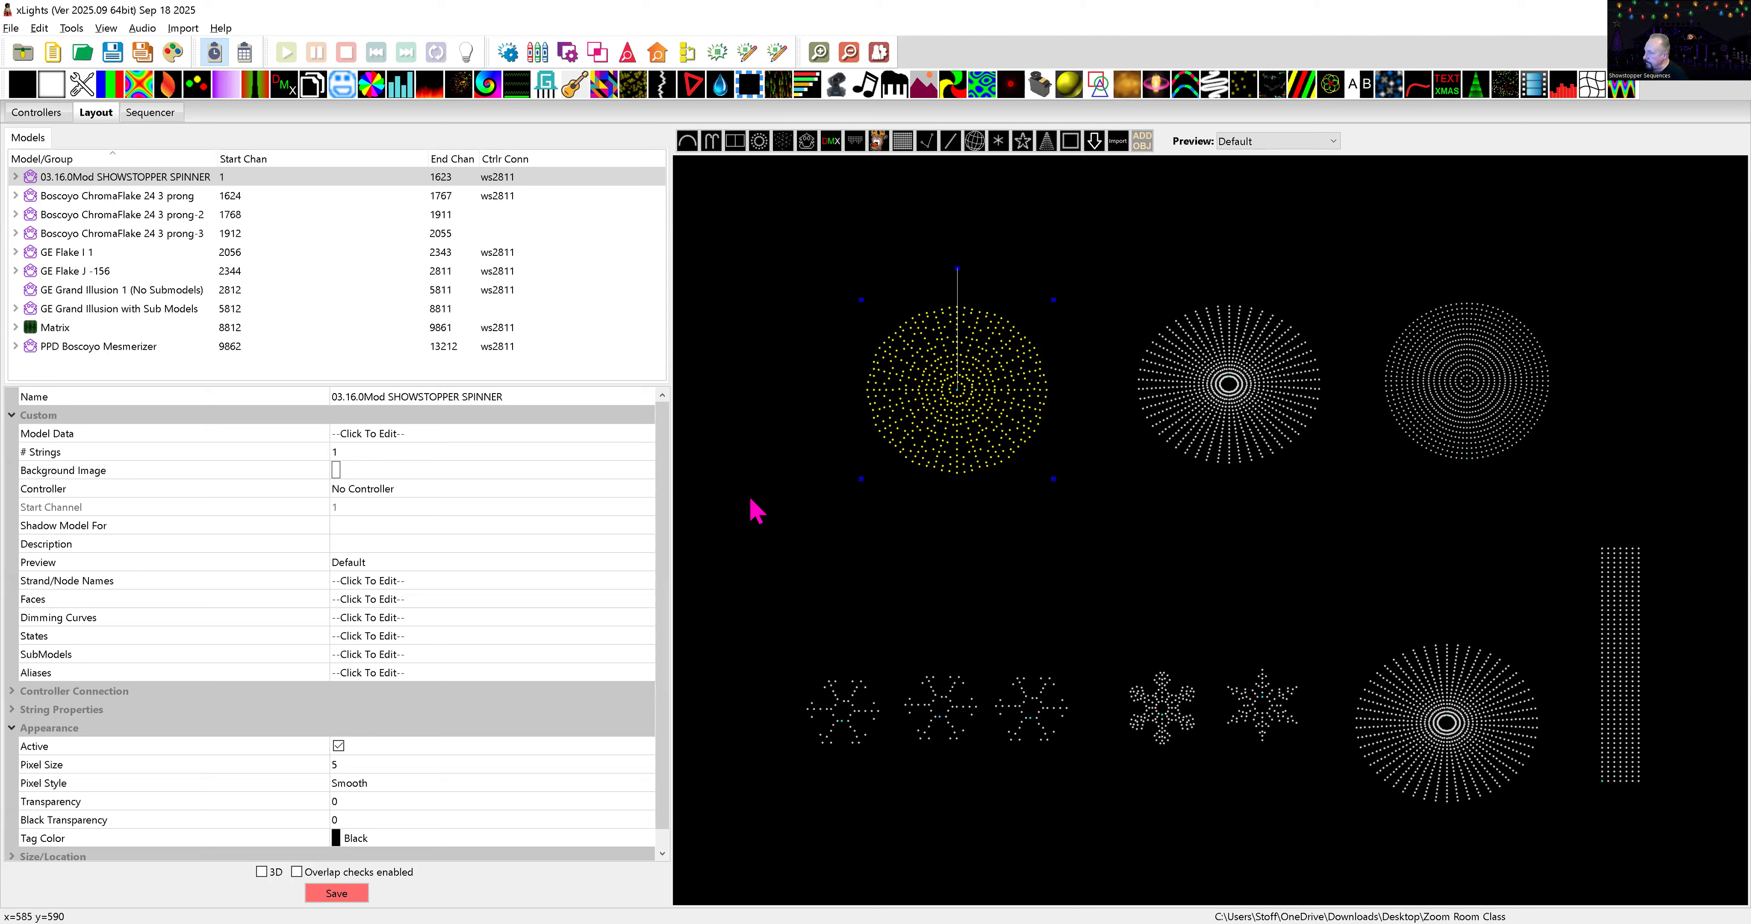
click(352, 890)
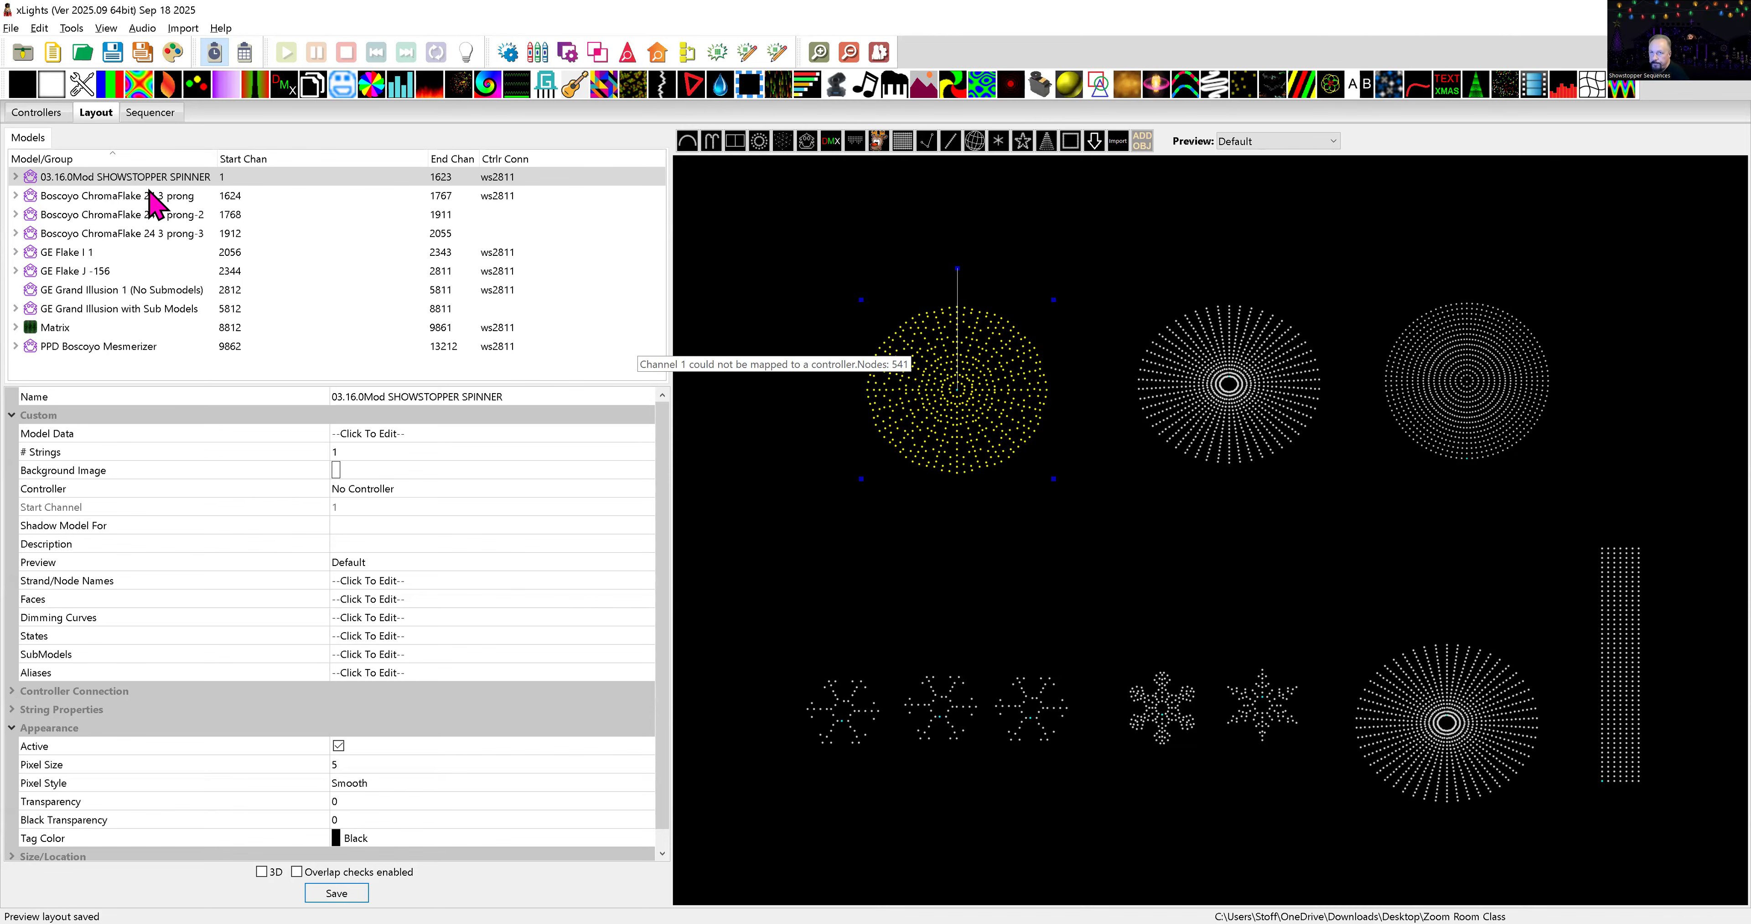
- Delete the Marquee effect from the Matrix's Stacked Rows submodel in the sequencer and collapse the Matrix
click(153, 112)
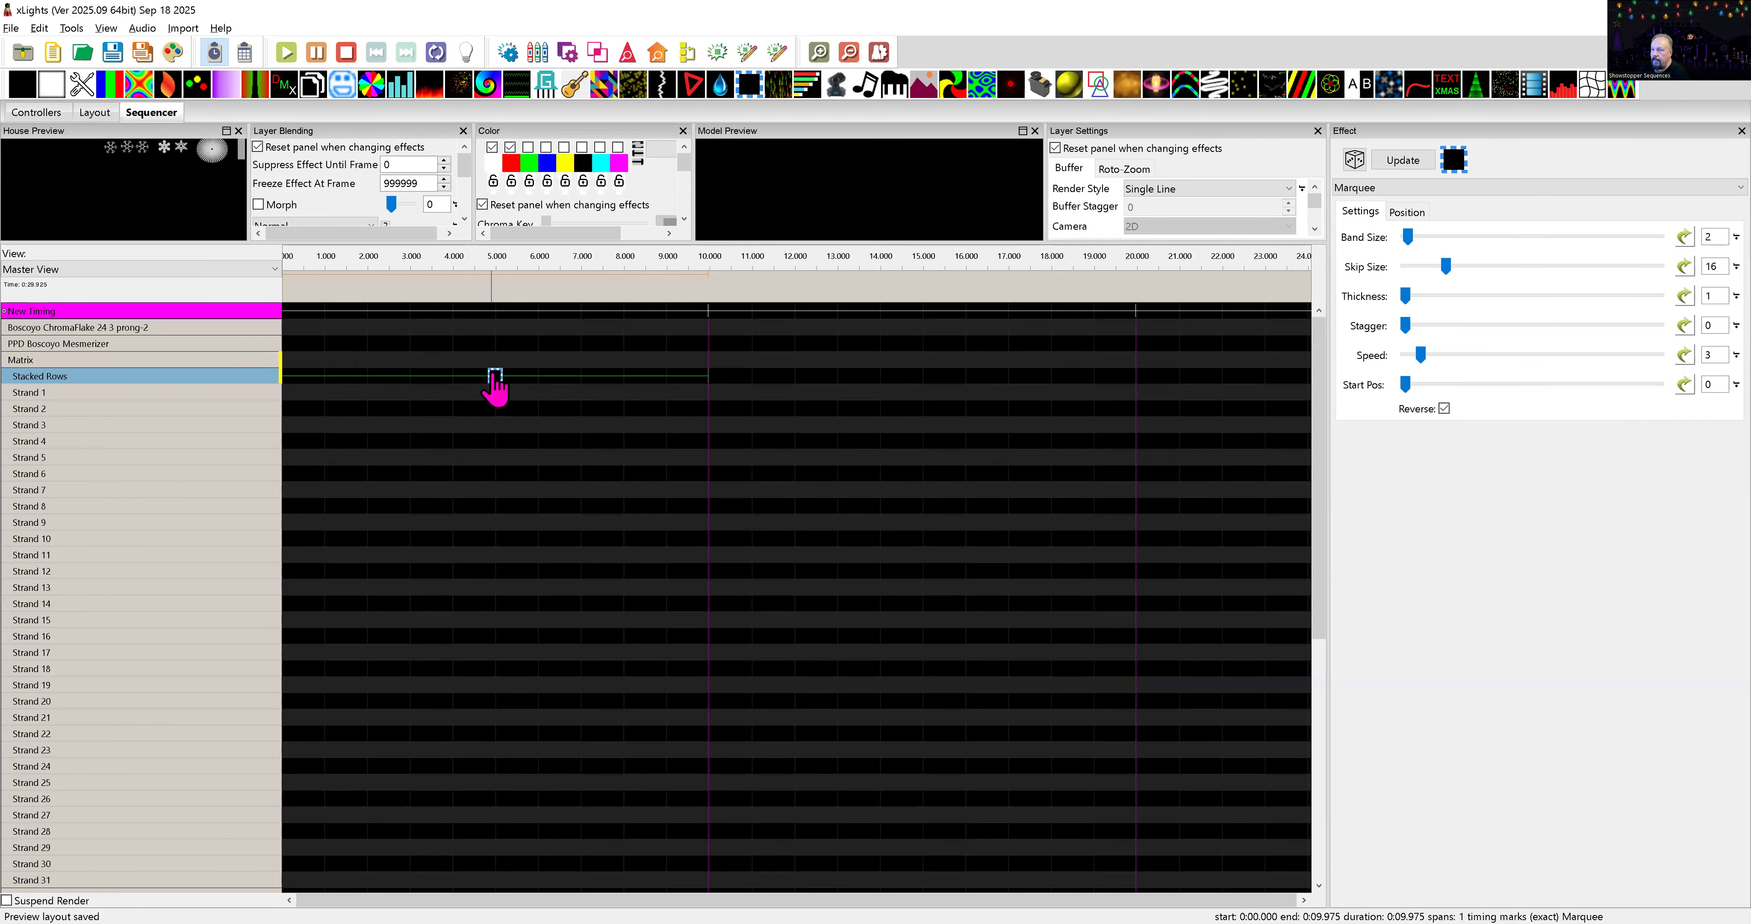
key(Delete)
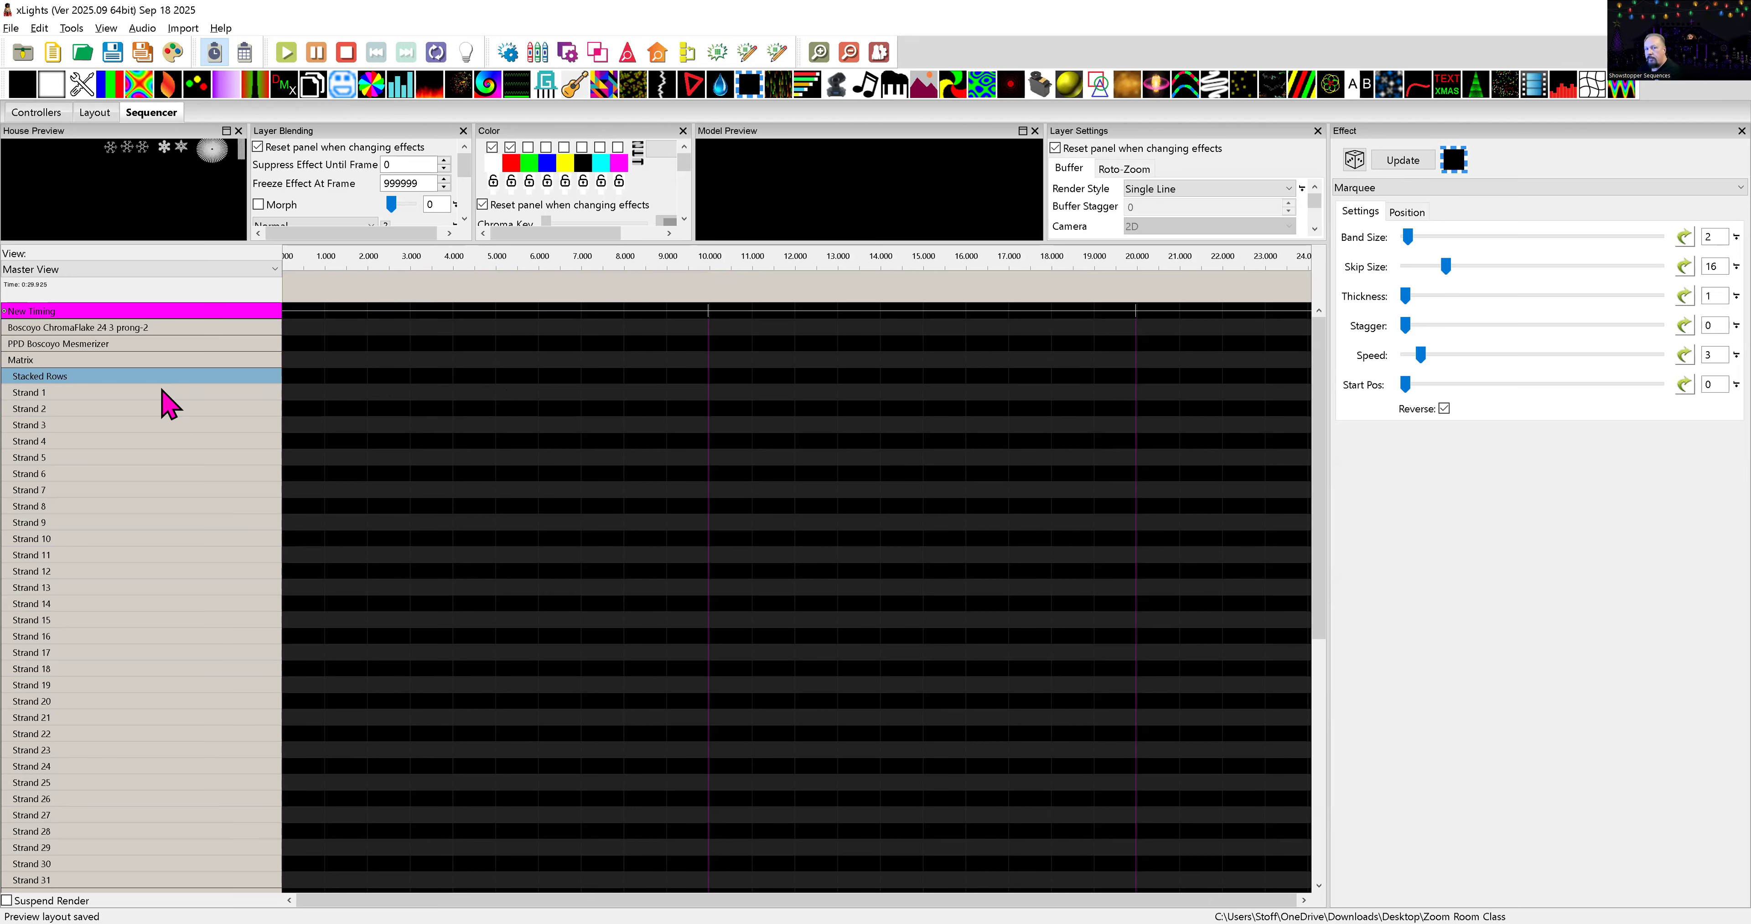
double_click(109, 361)
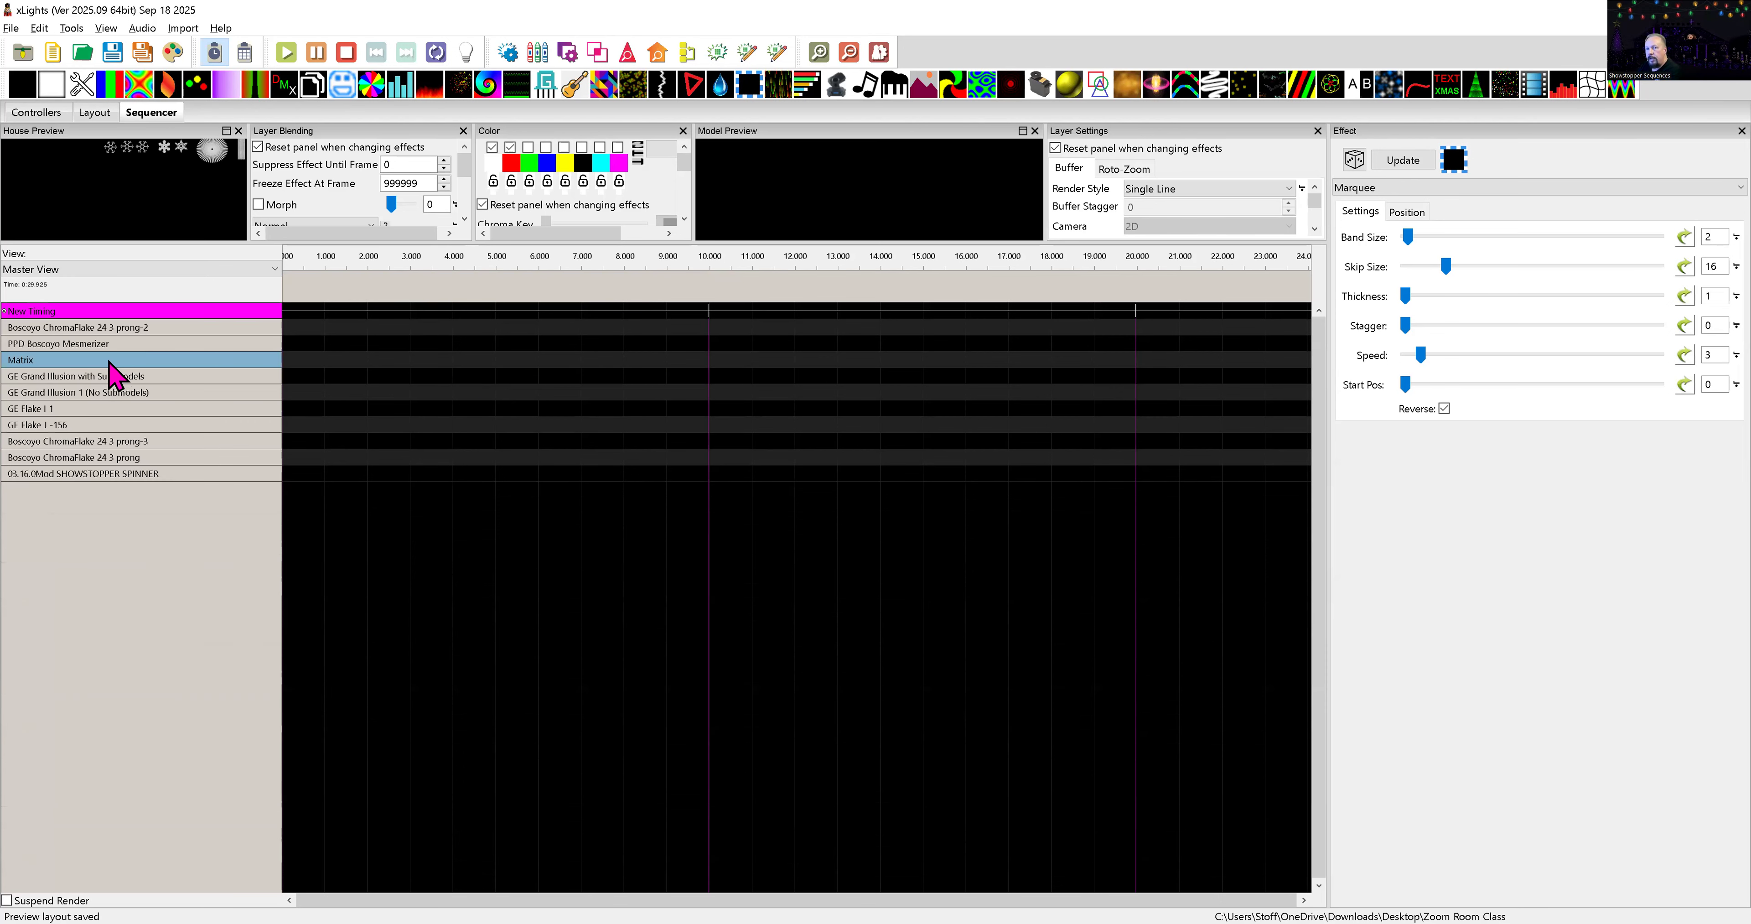
- Add a Single Strand effect over the first 10 seconds of the SHOWSTOPPER SPINNER's 01 Cascading Arches submodel
double_click(118, 476)
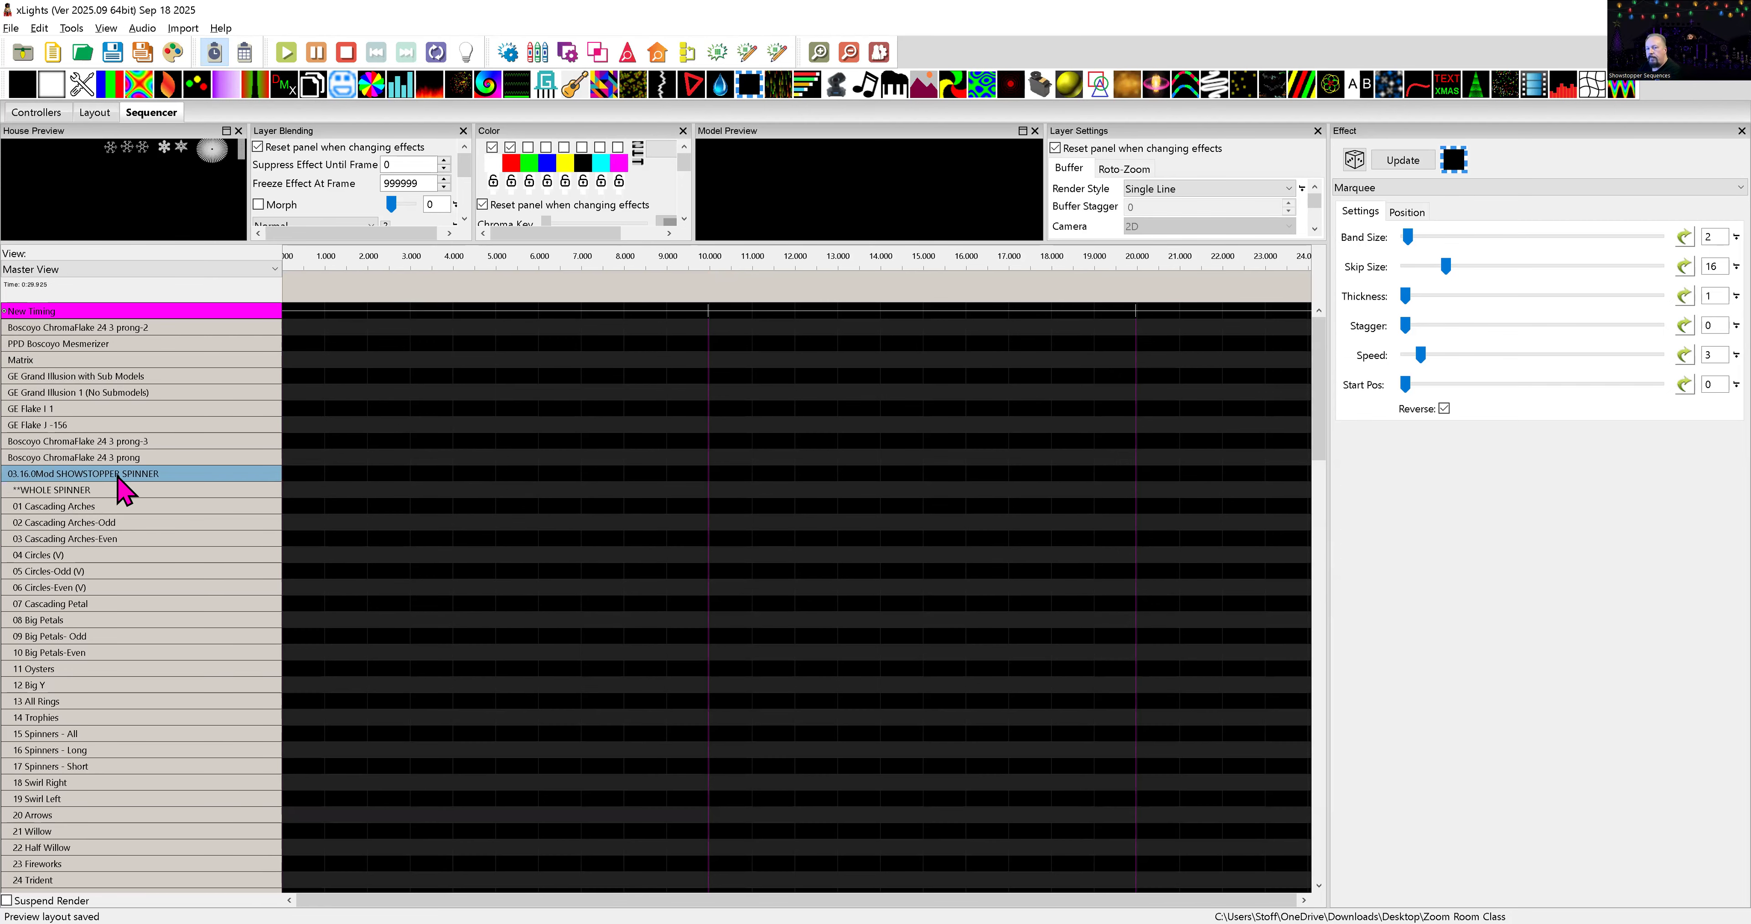
click(319, 509)
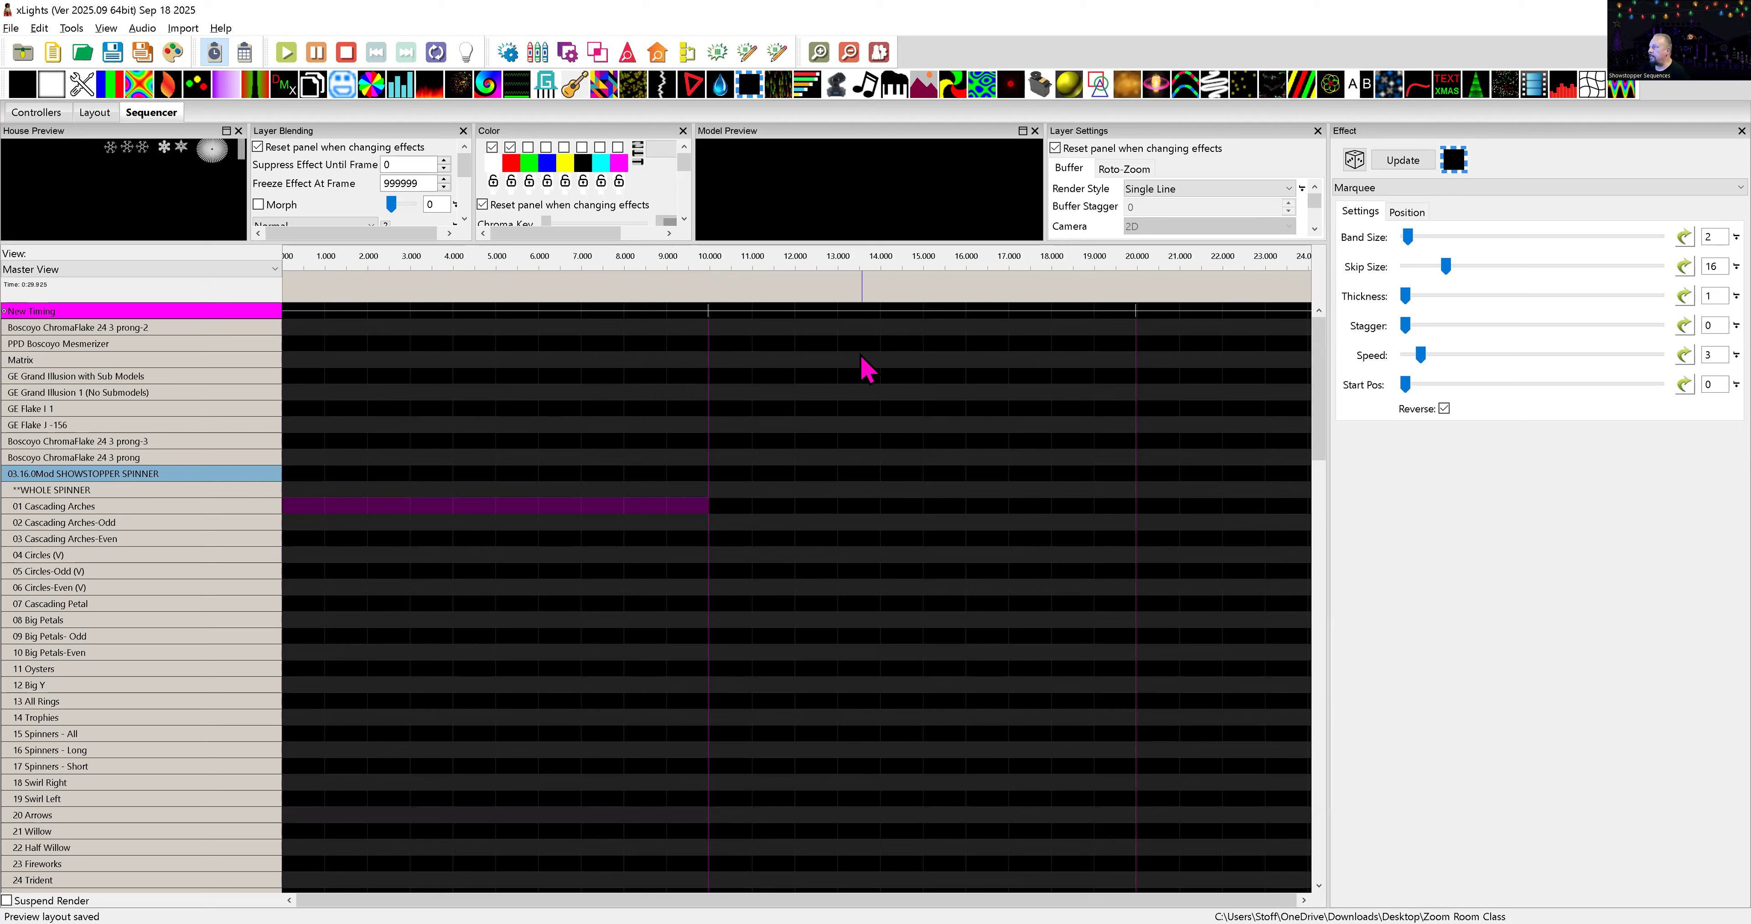
drag(1185, 89, 638, 518)
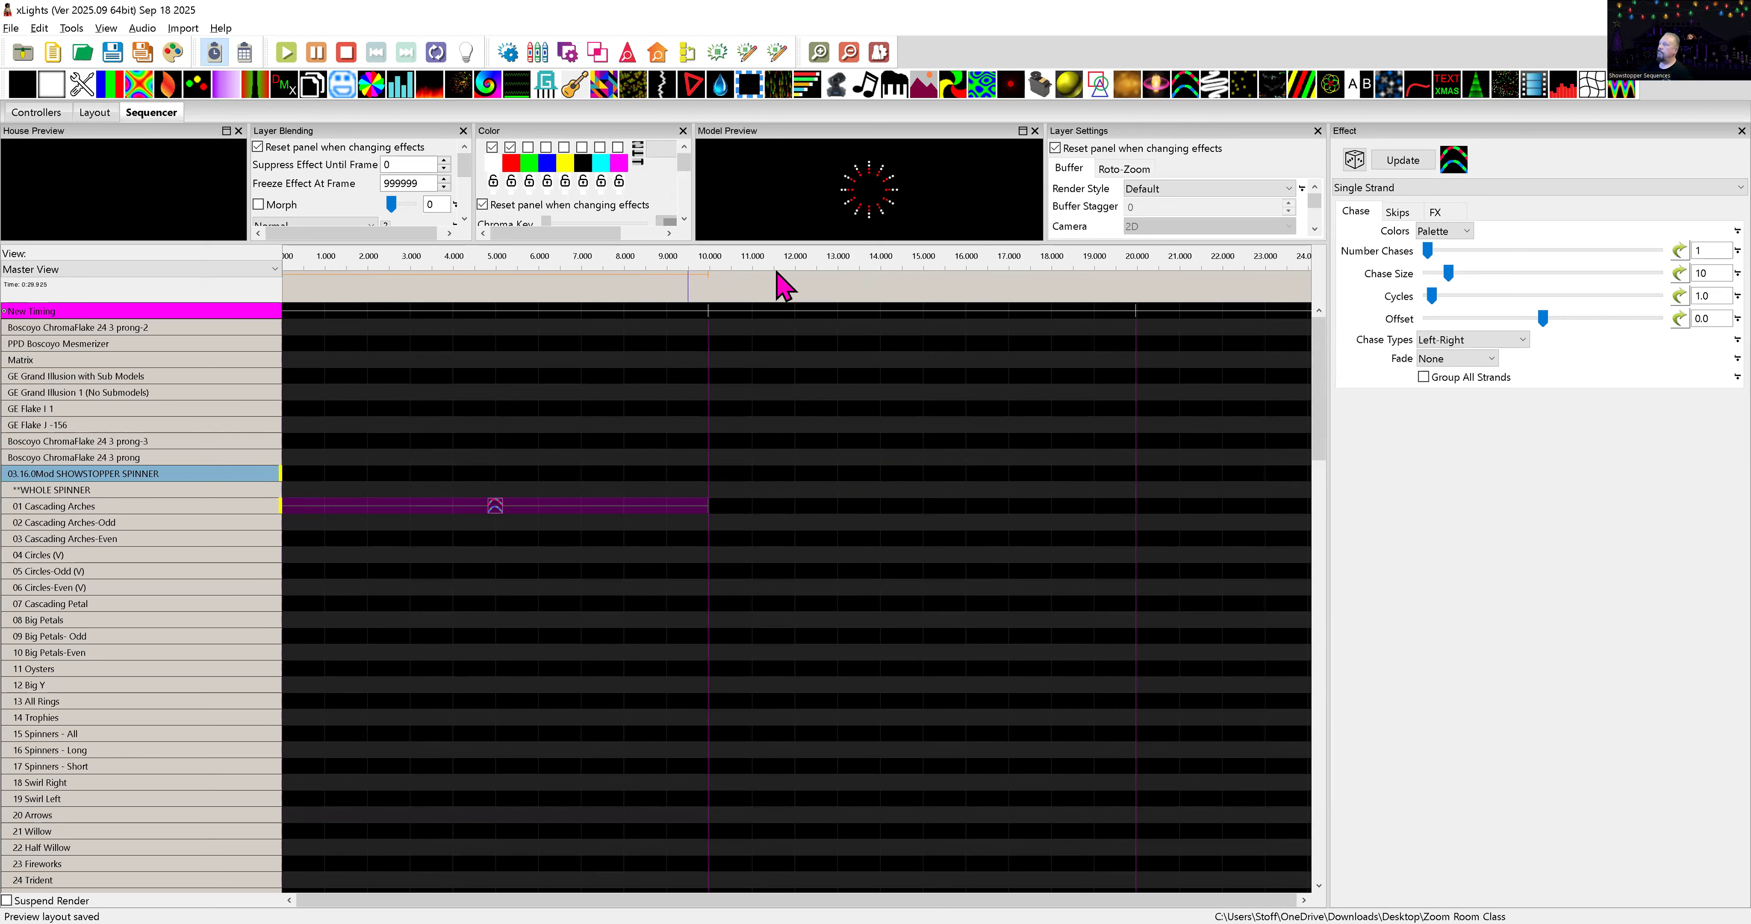
- Float the Model Preview over the timeline, then enable Group All Strands and set Chase Size to 8 for the Single Strand effect
drag(908, 132, 921, 211)
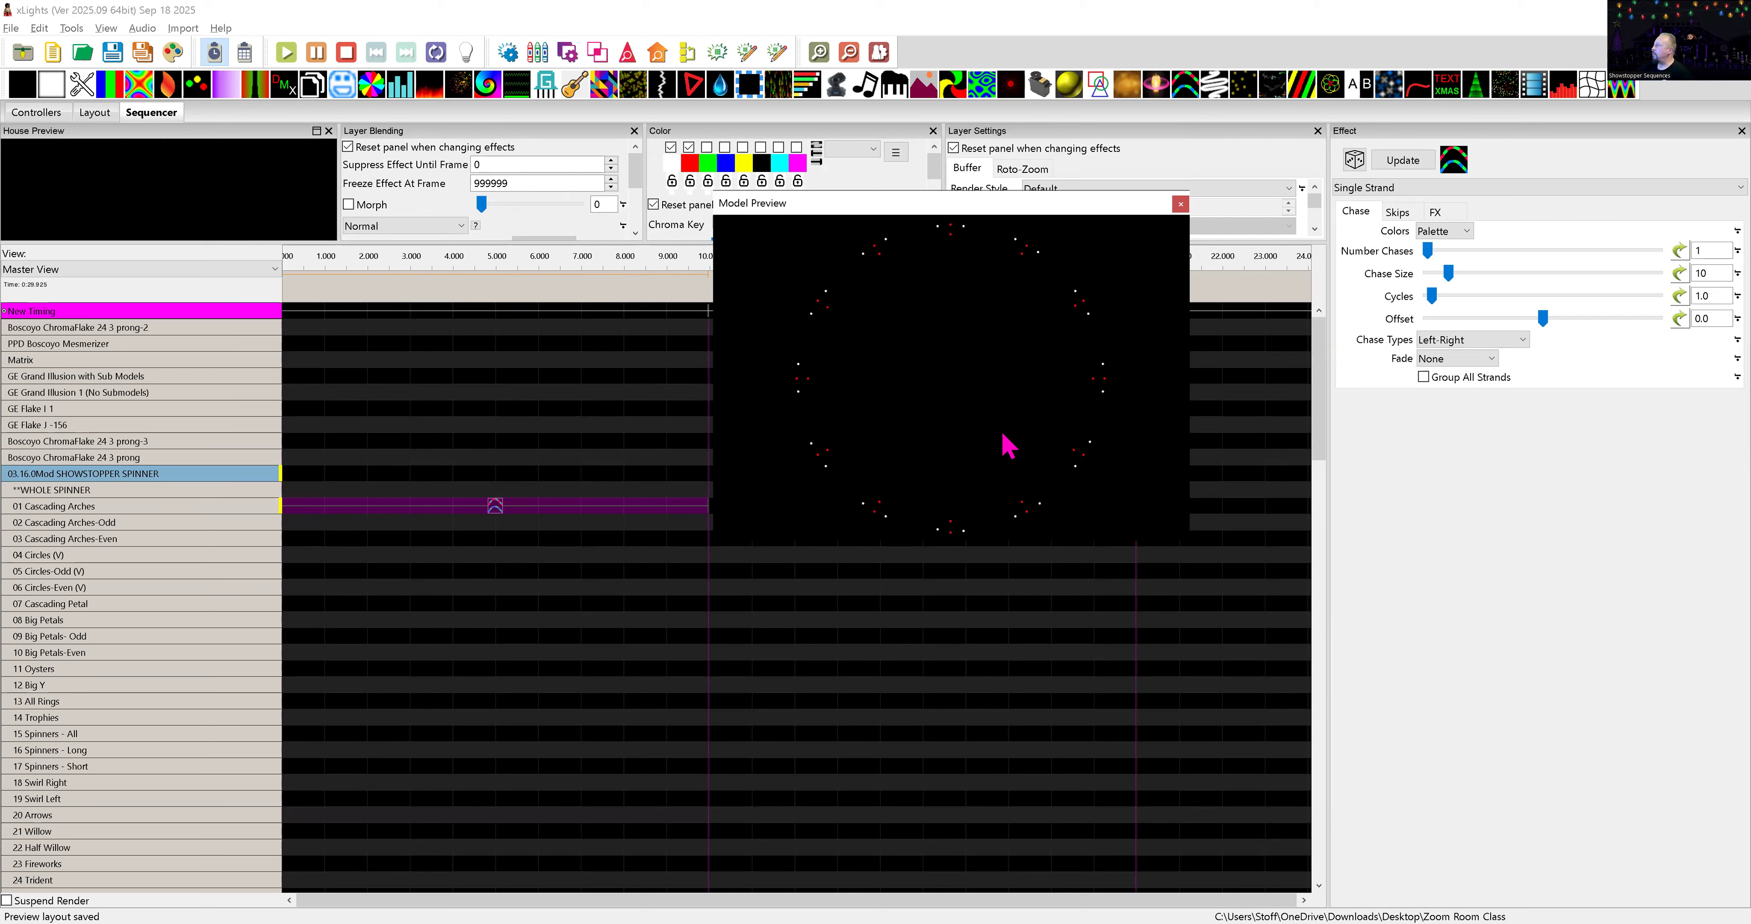
drag(1004, 207, 914, 304)
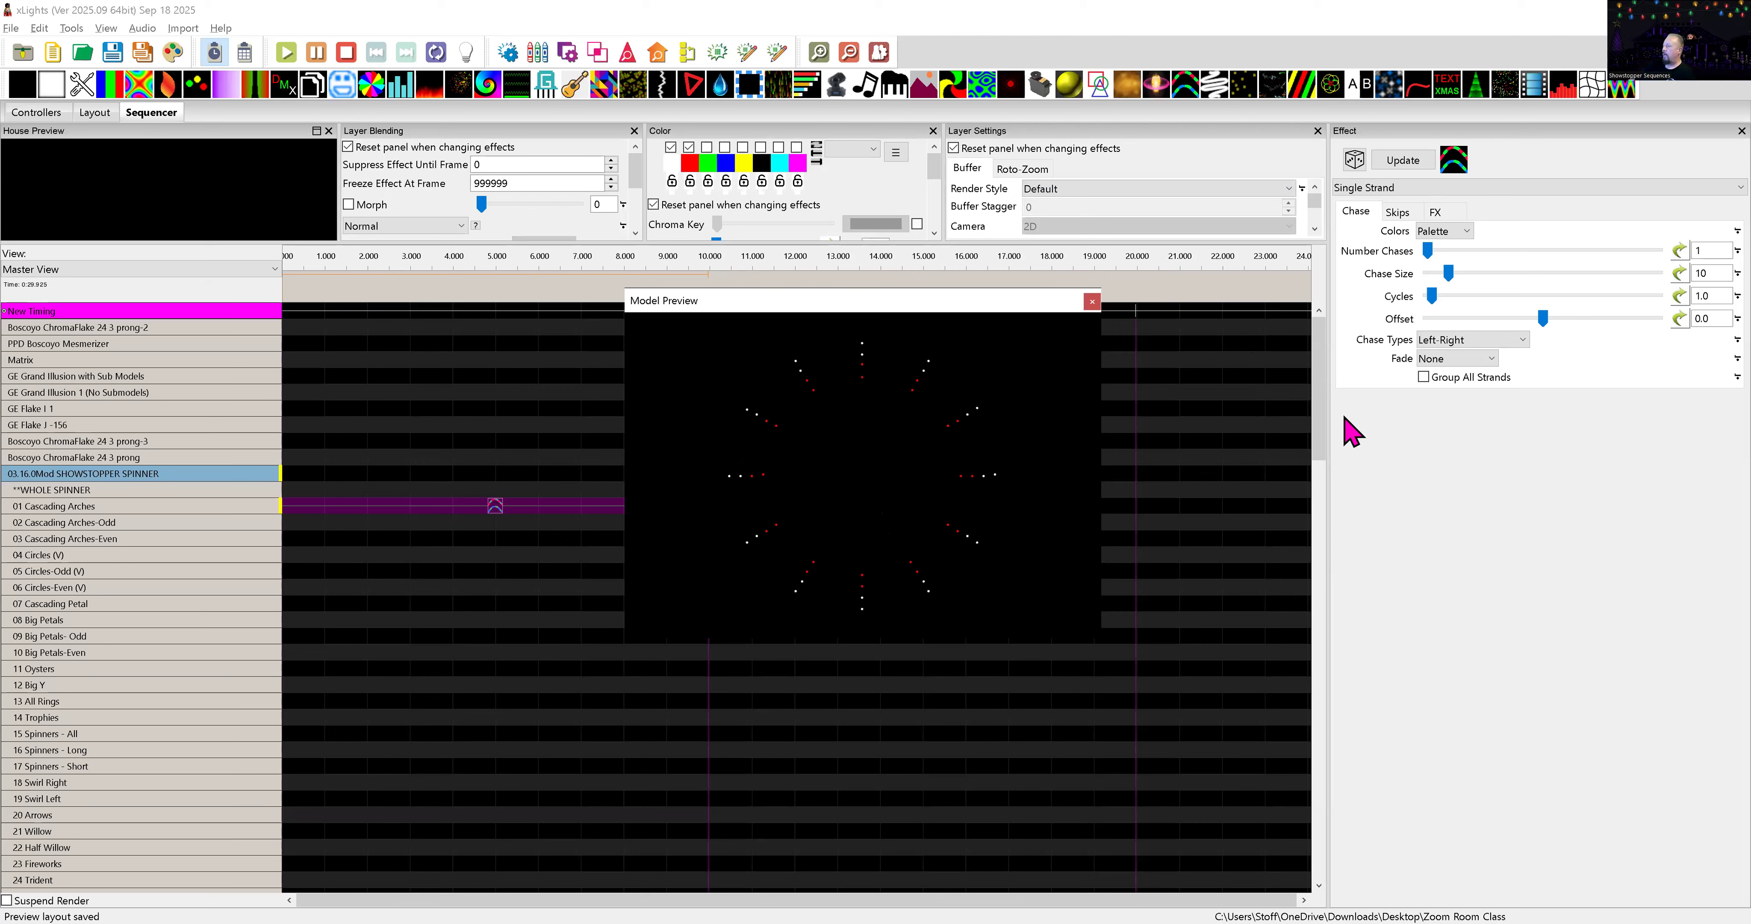
click(1423, 377)
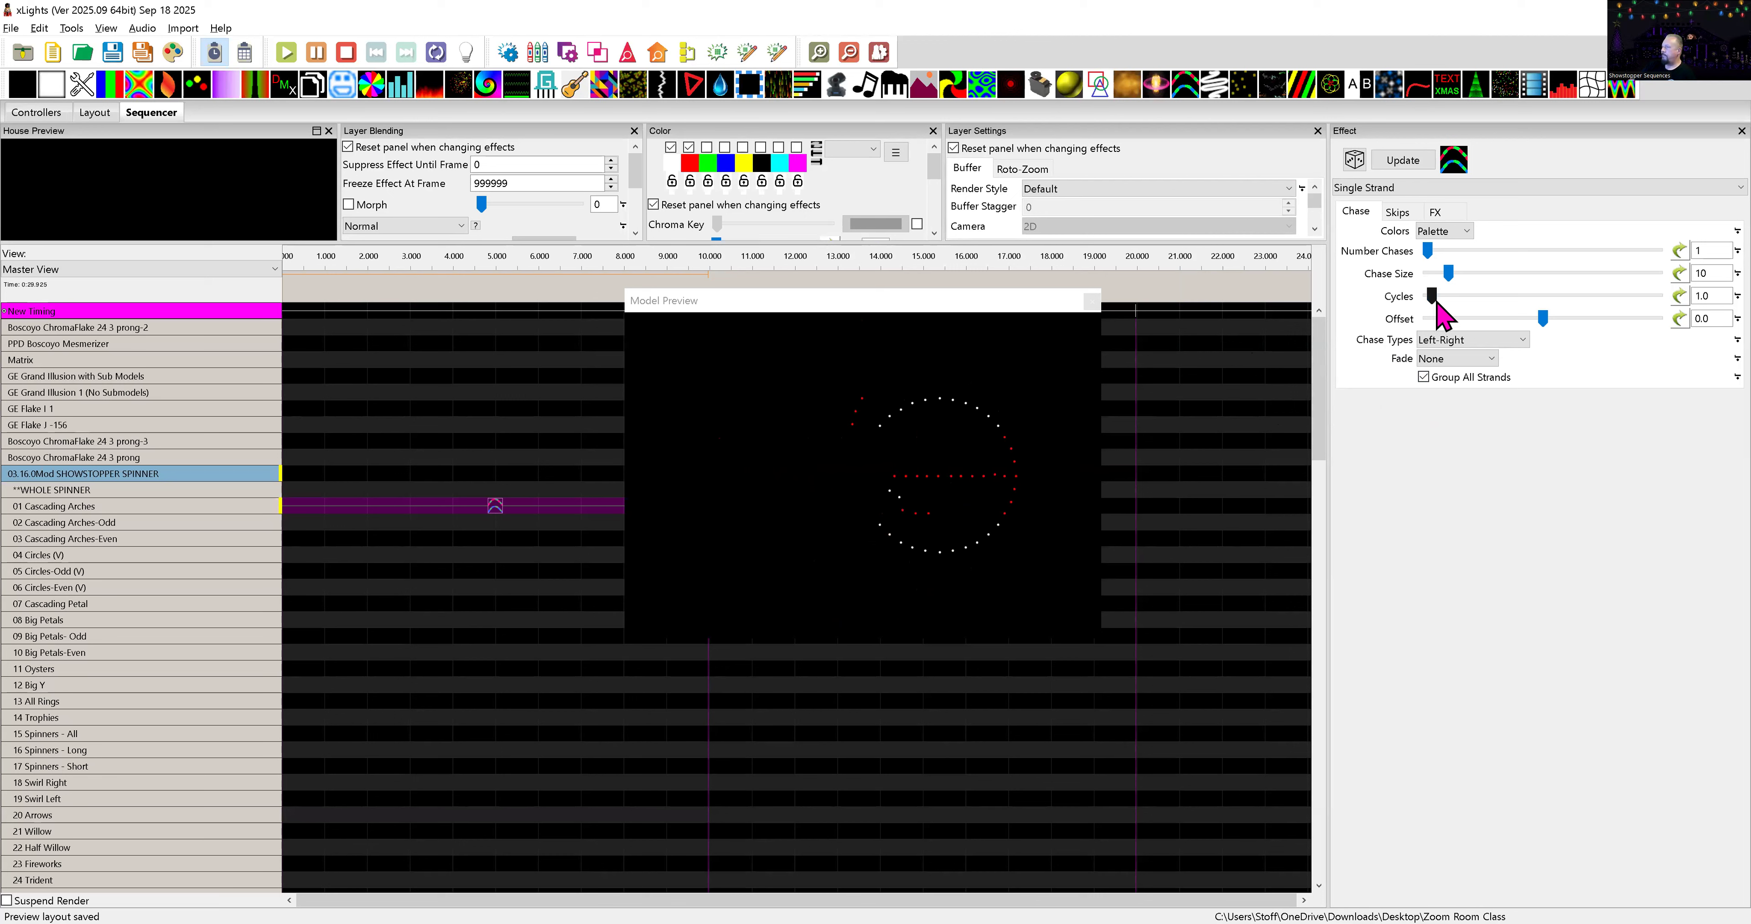
drag(1445, 275, 1444, 276)
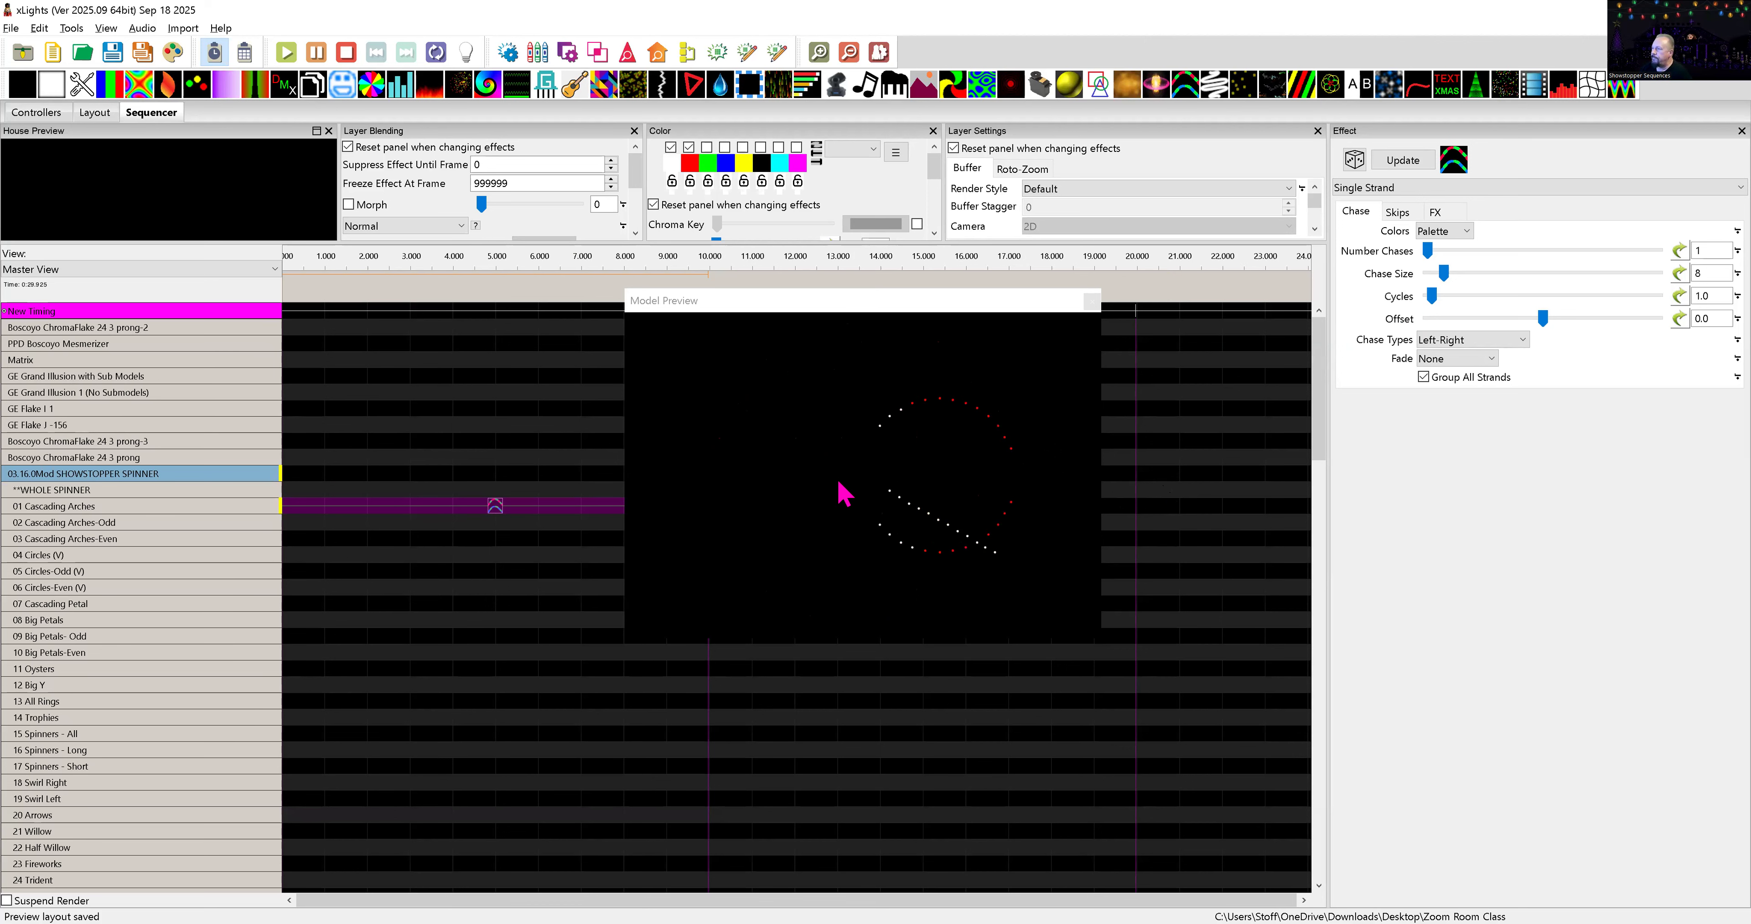
- Add a submodel named 01 Cascading Arches to GE Grand Illusion 1 (No Submodels) and select its bottom node range row
click(100, 114)
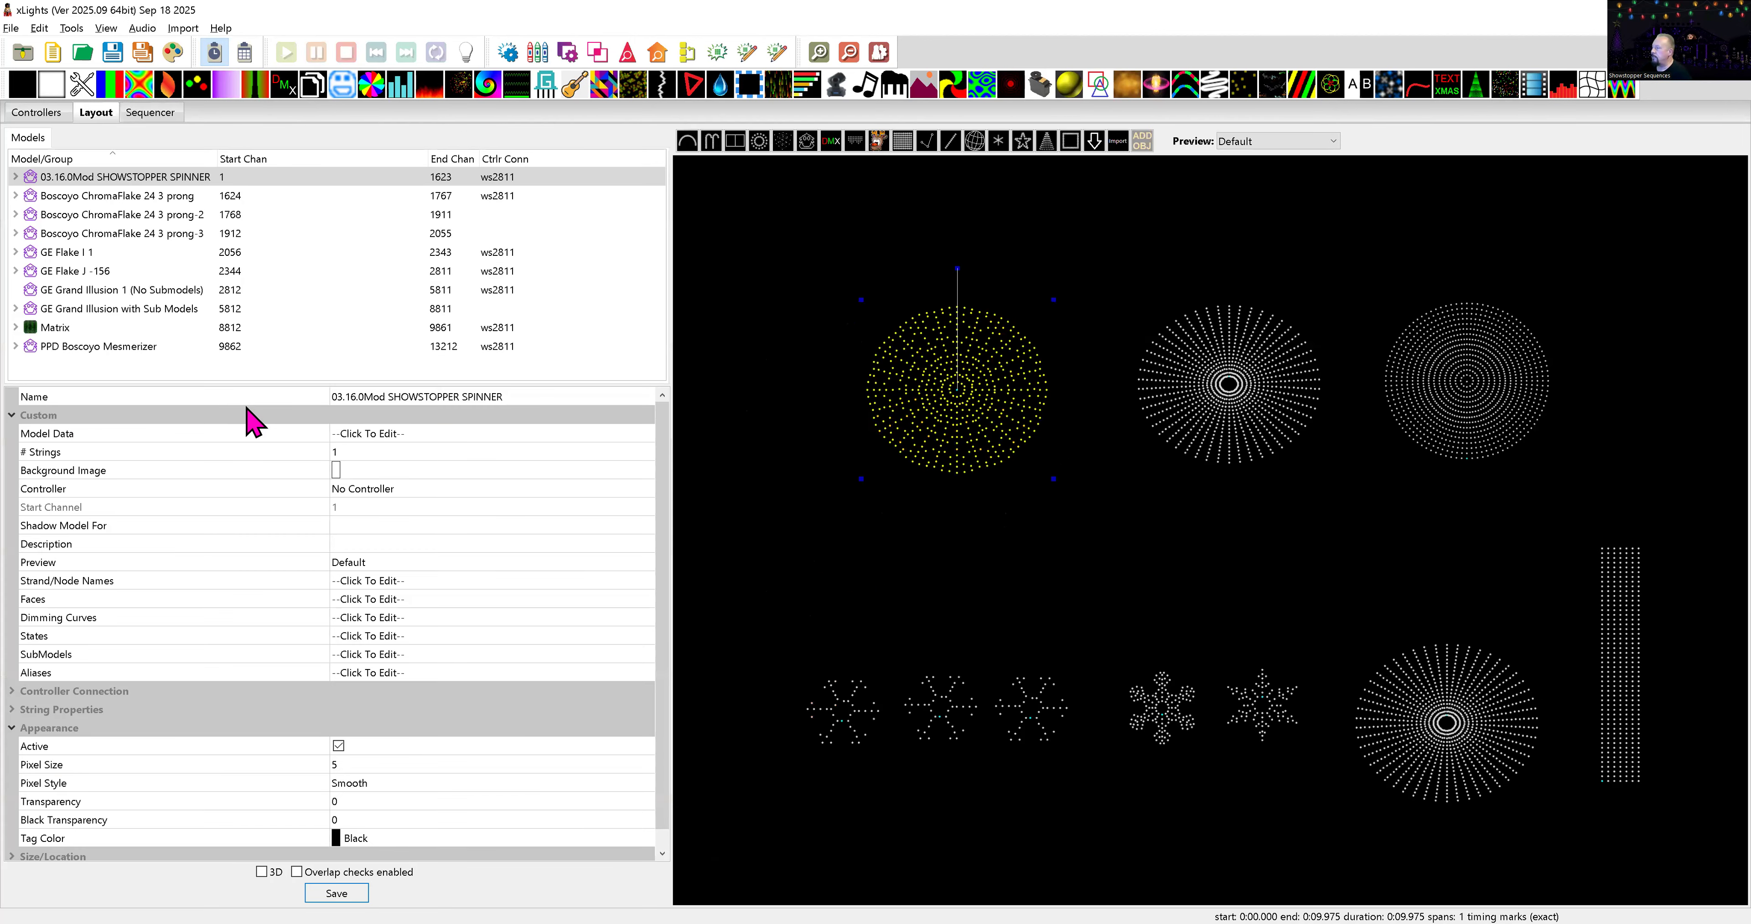
click(1236, 427)
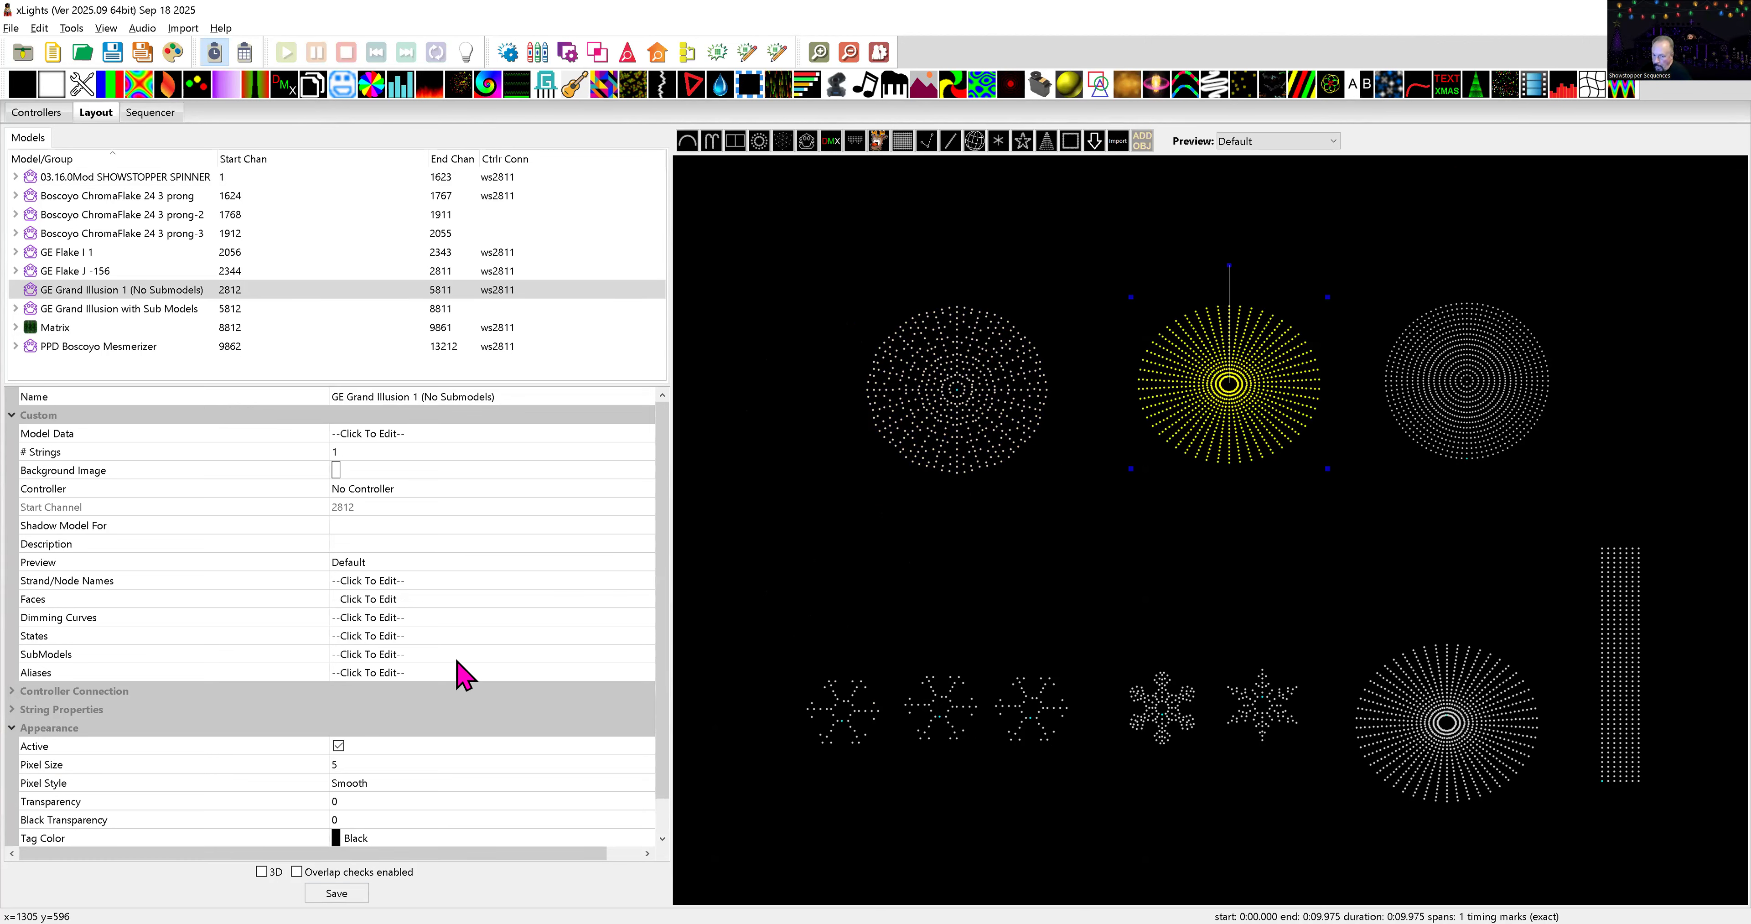
mouse_move(455, 672)
click(578, 657)
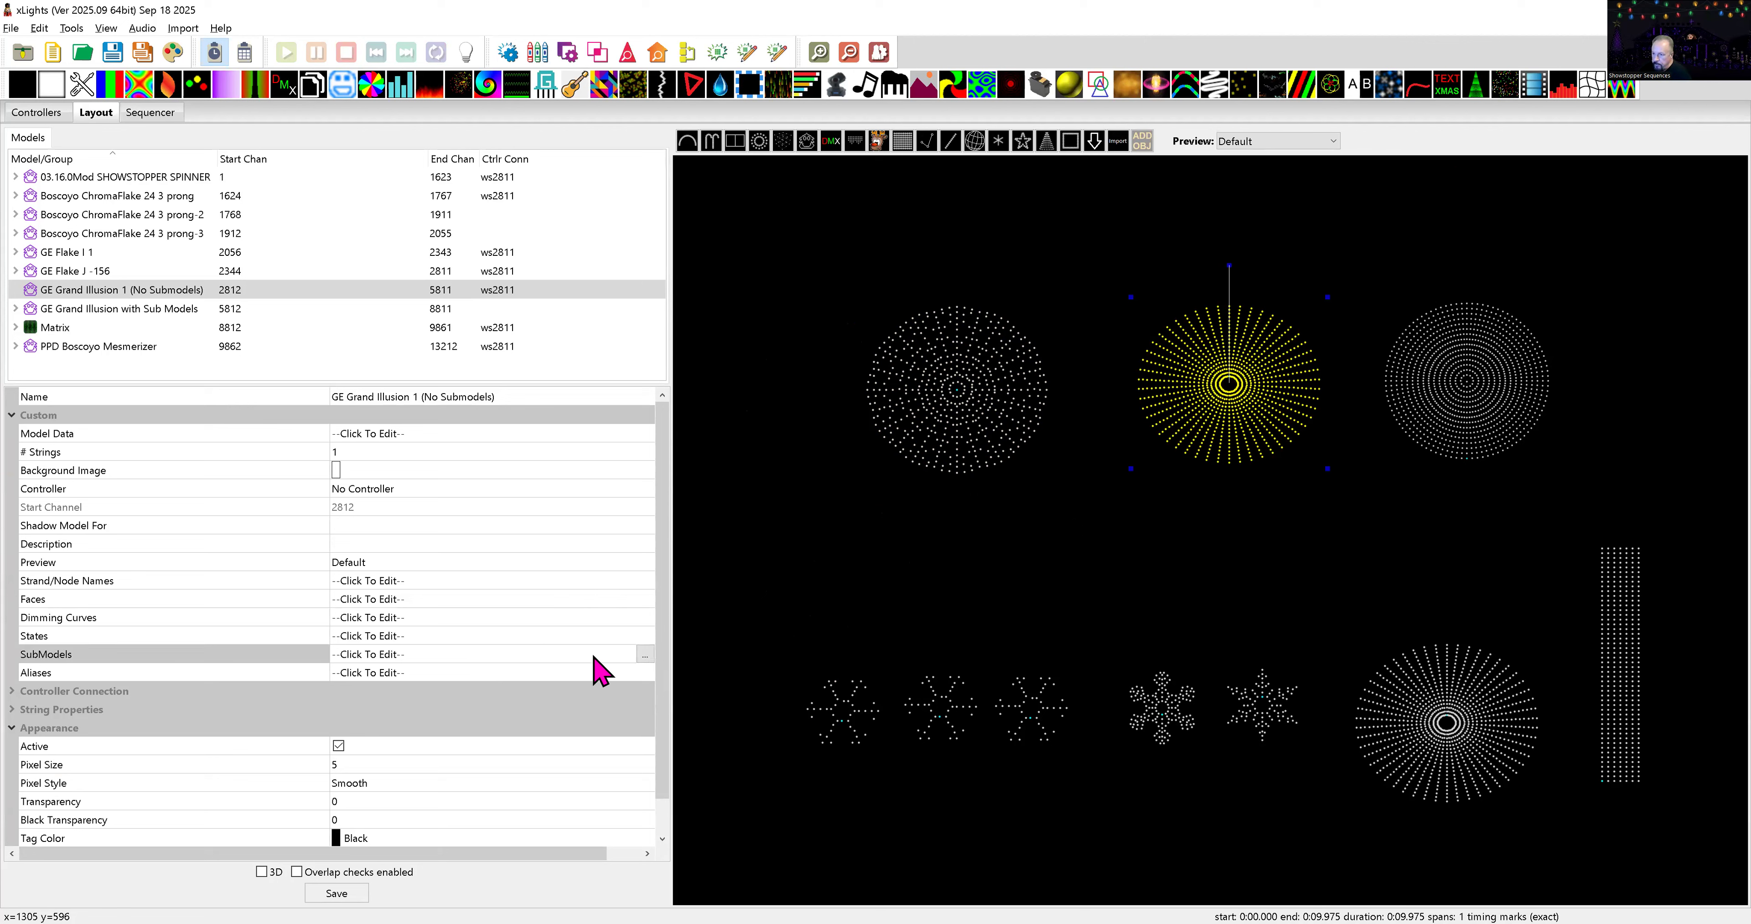
click(642, 655)
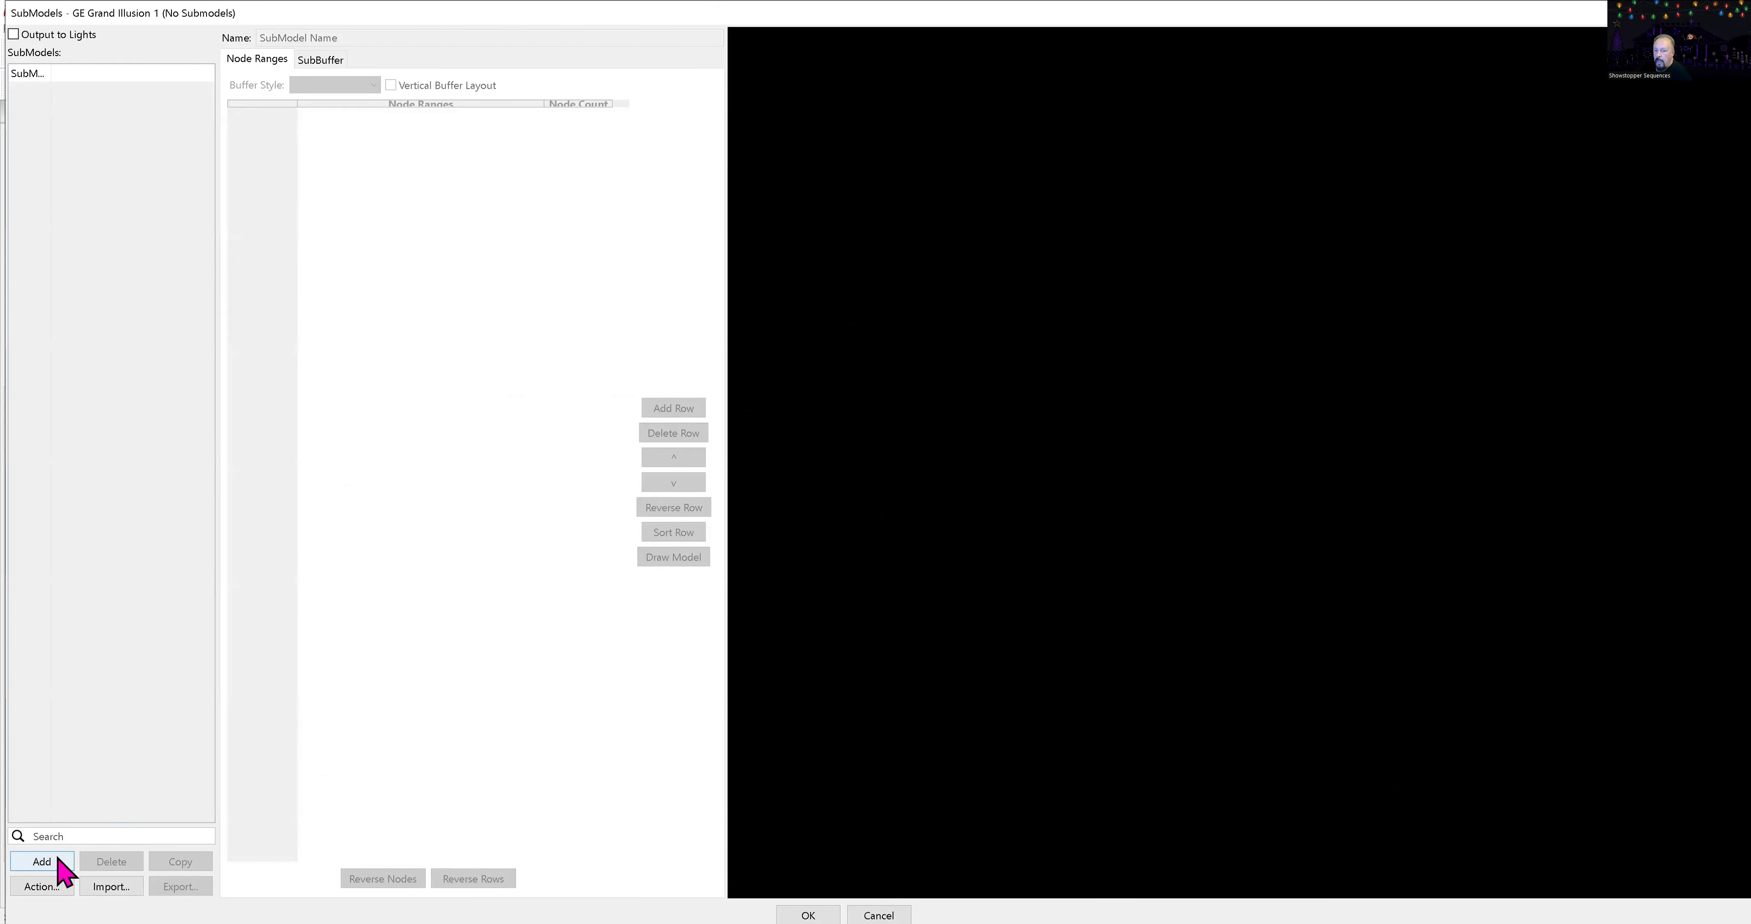
click(42, 861)
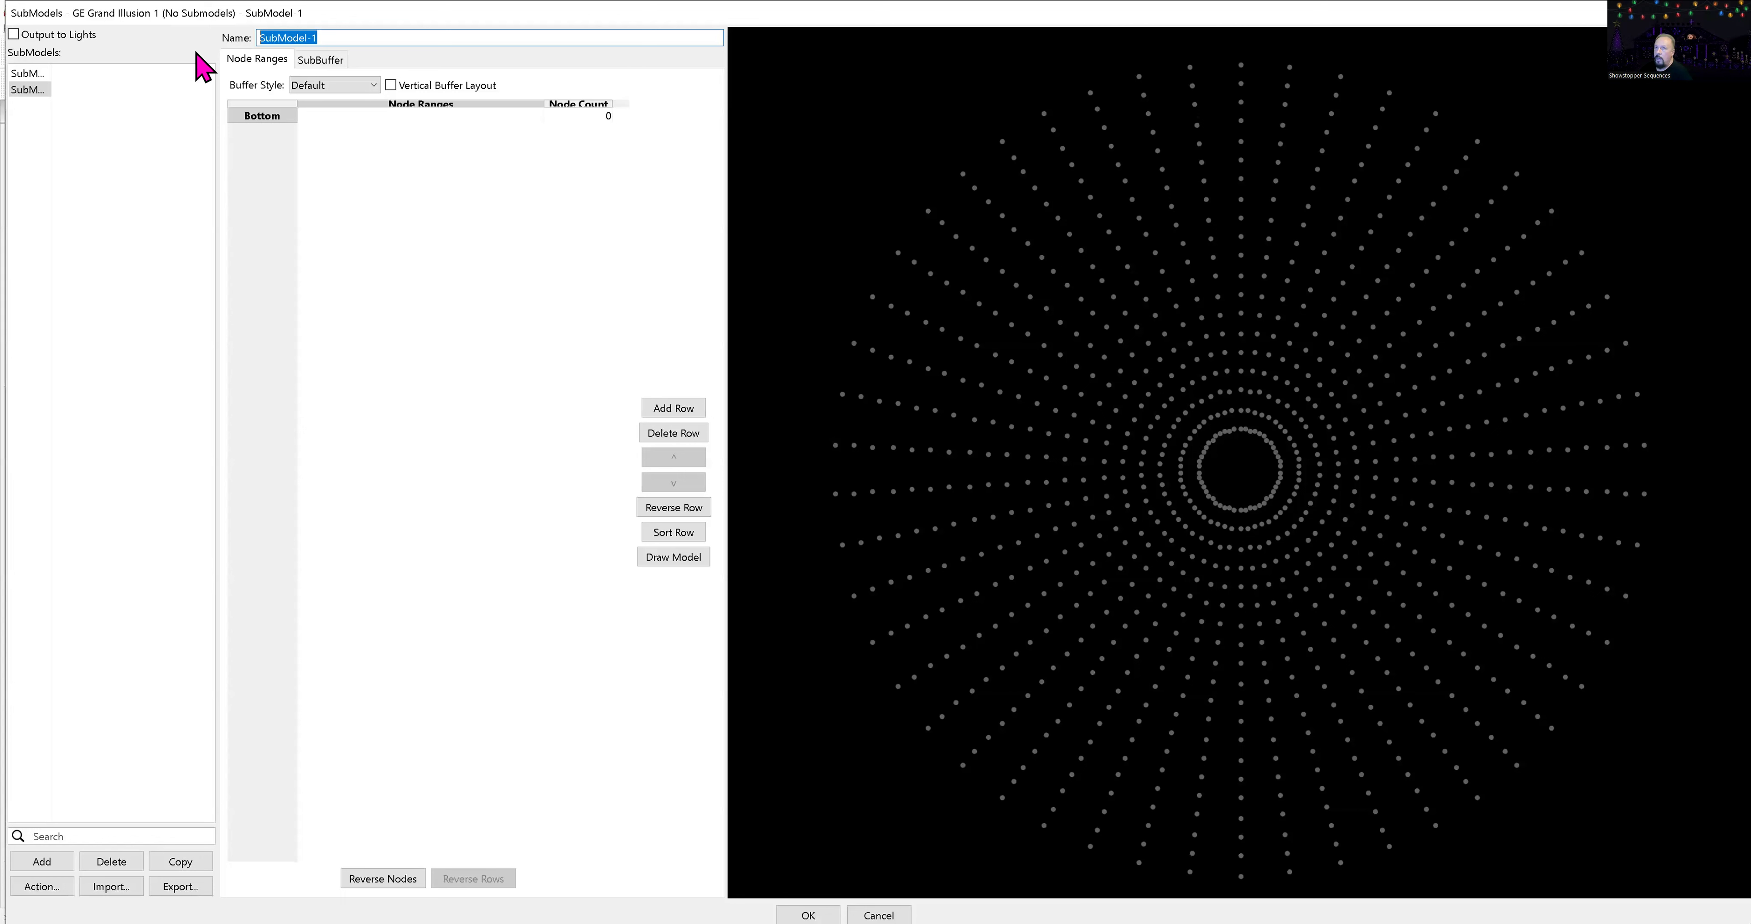
text(01 Cascading Arches)
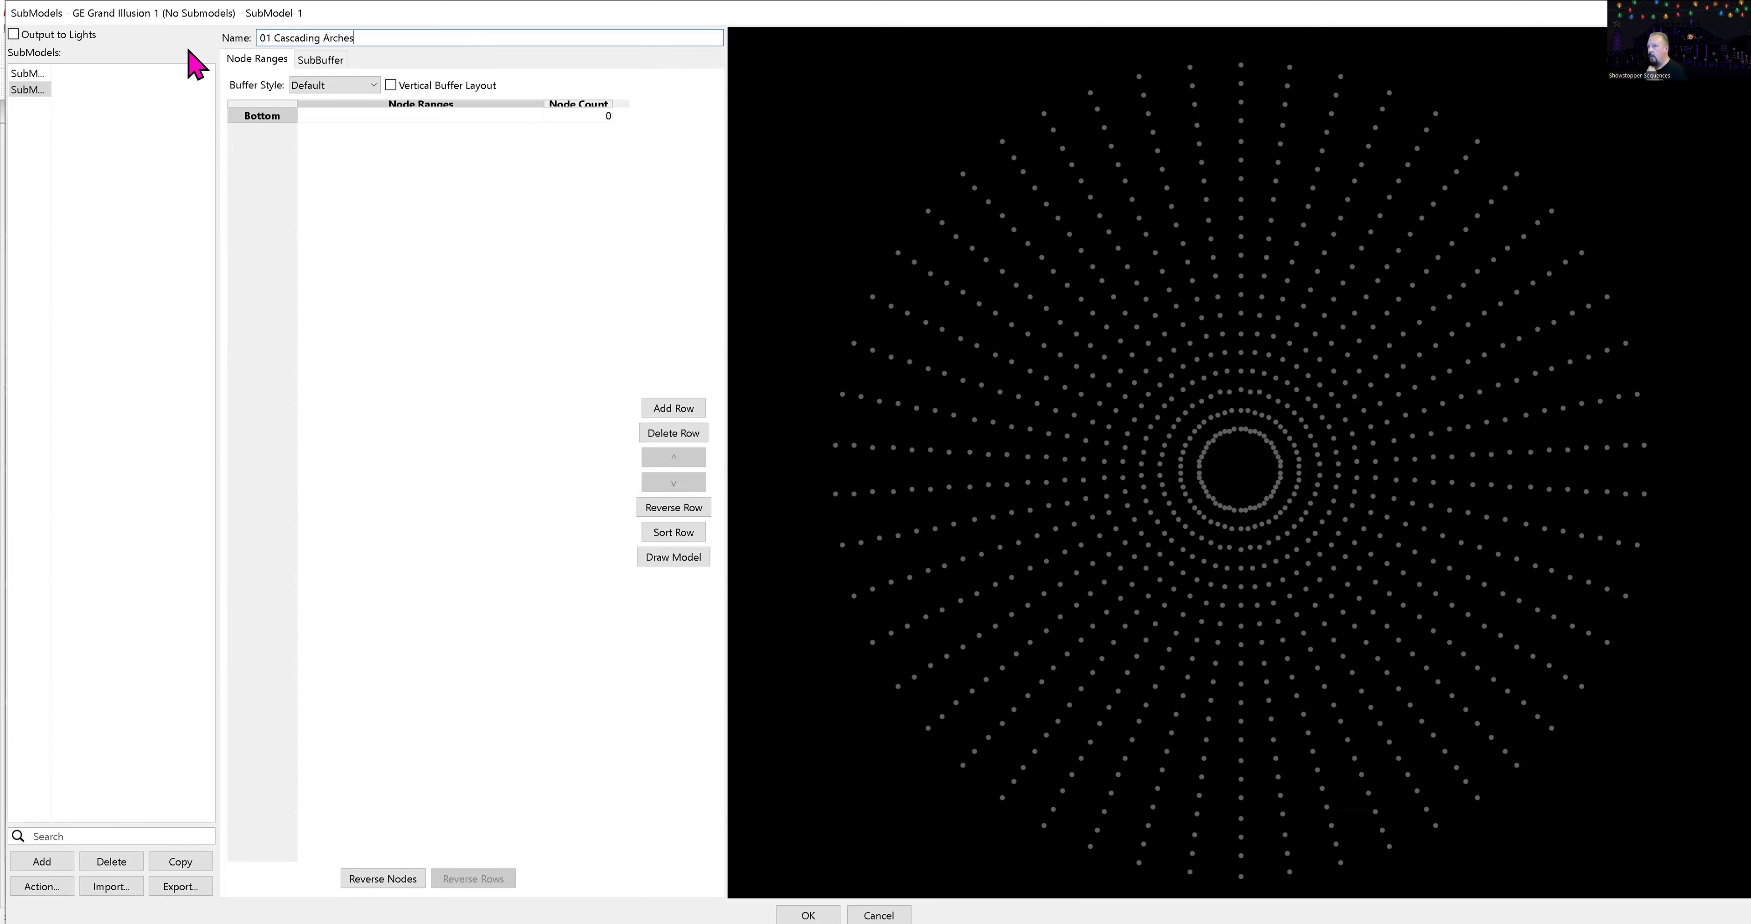
click(327, 124)
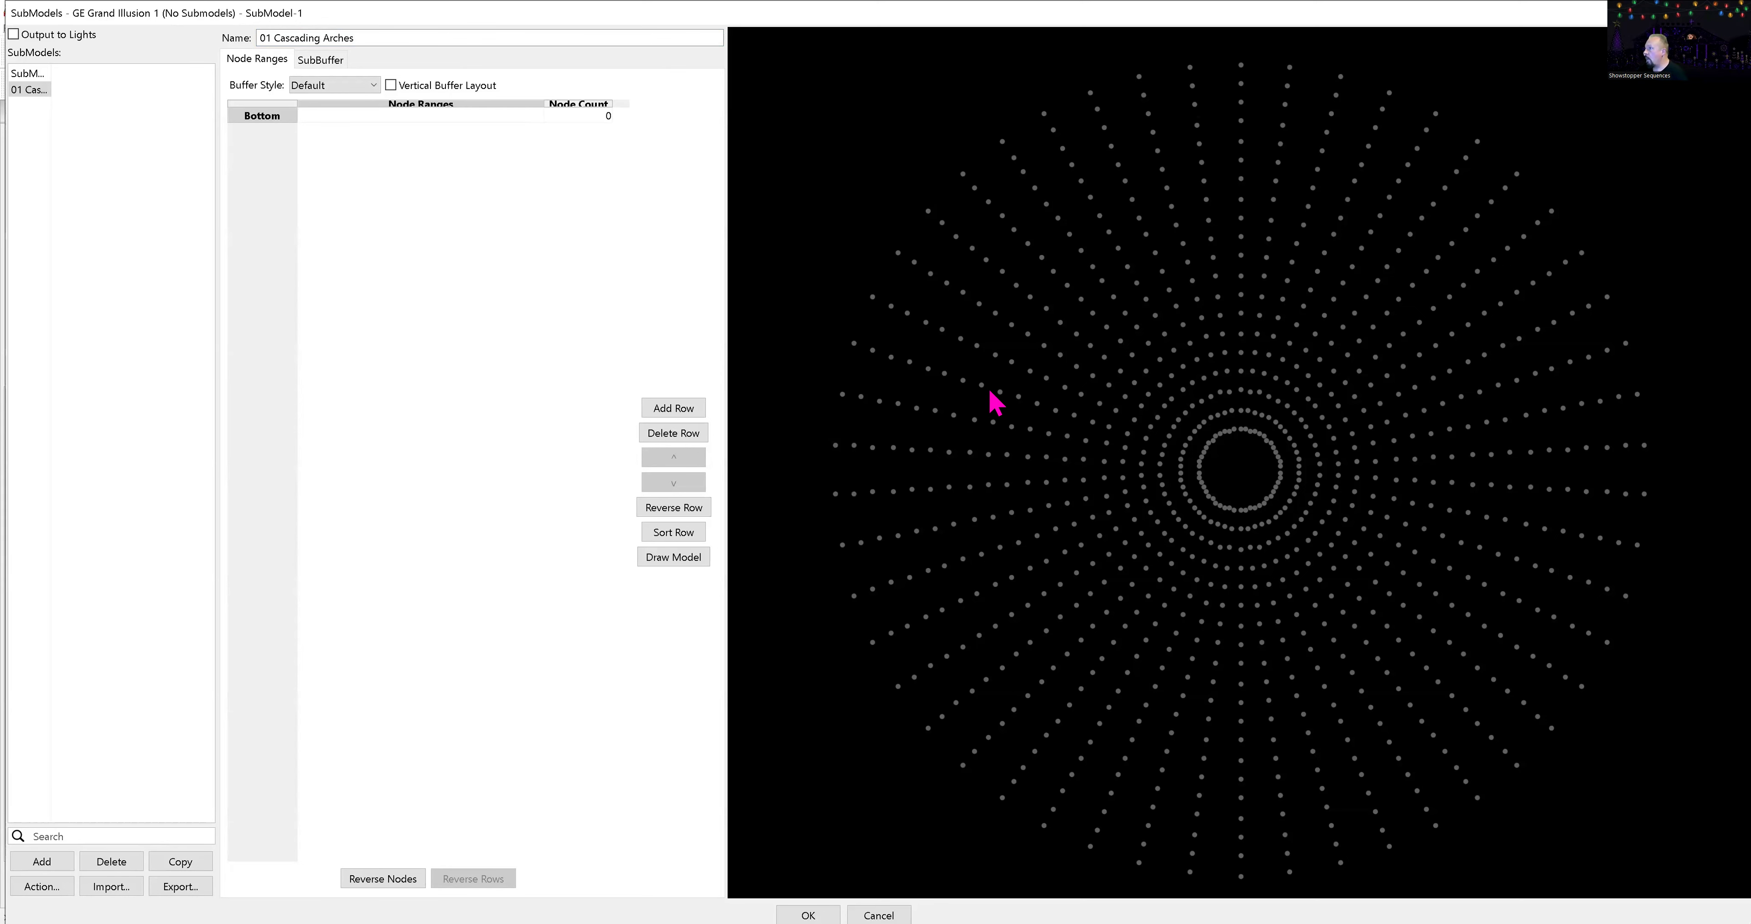
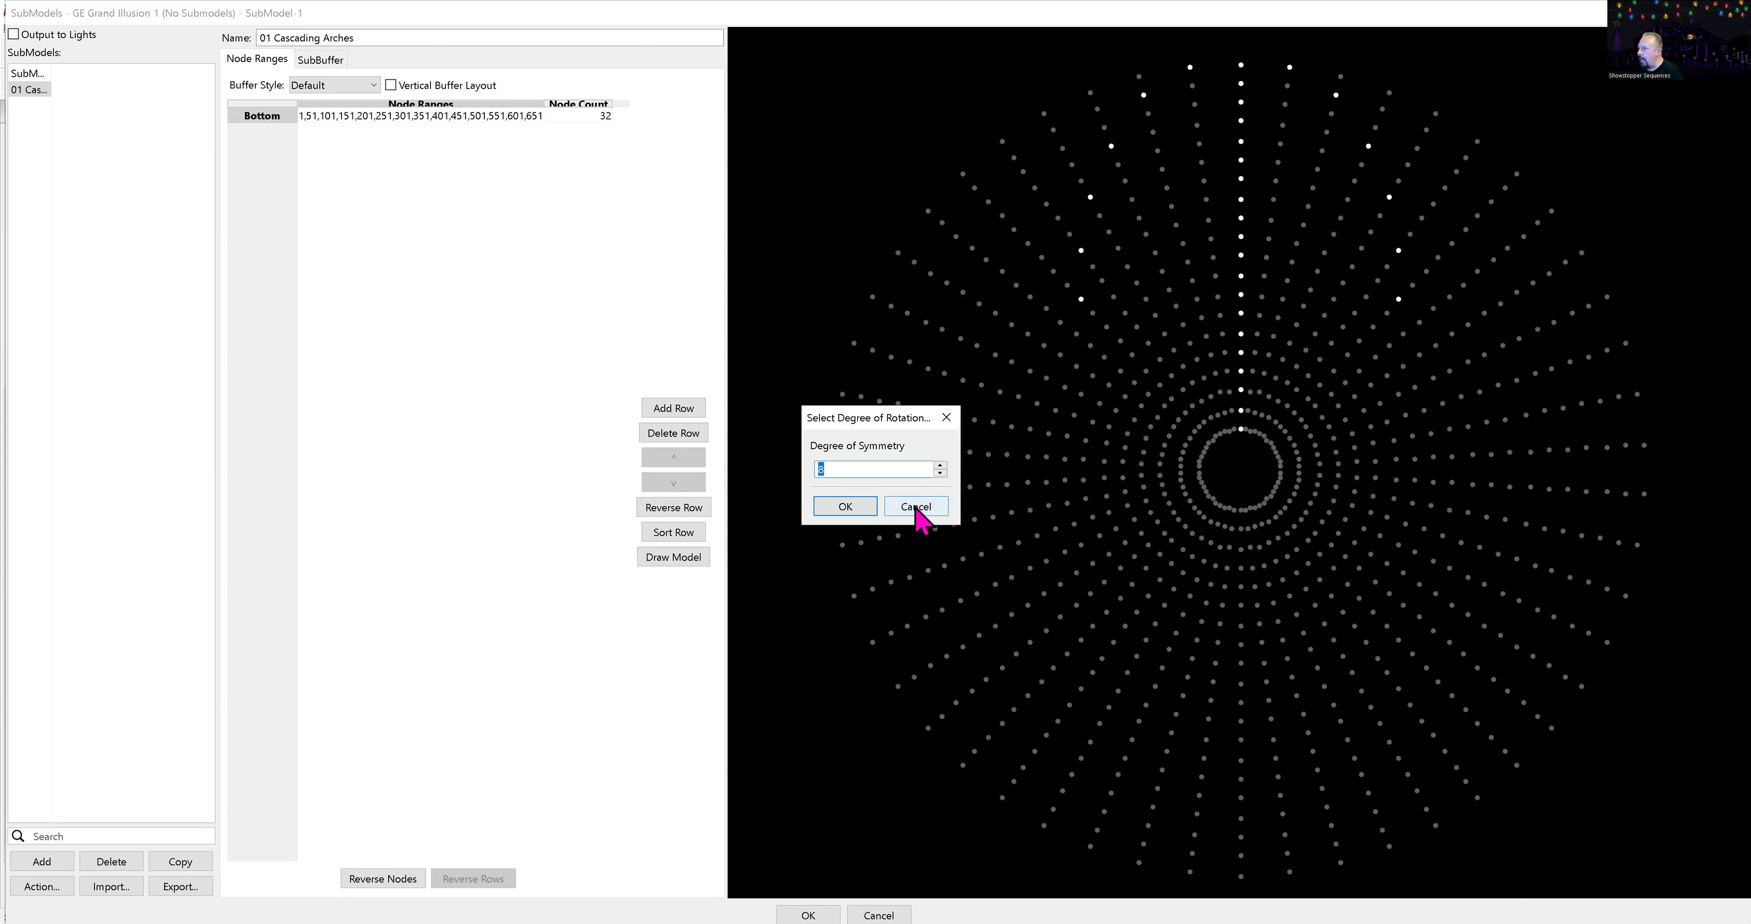
- Apply tenfold rotational symmetry to the 01 Cascading Arches node row, then accept the submodel and save the layout
click(941, 466)
click(846, 507)
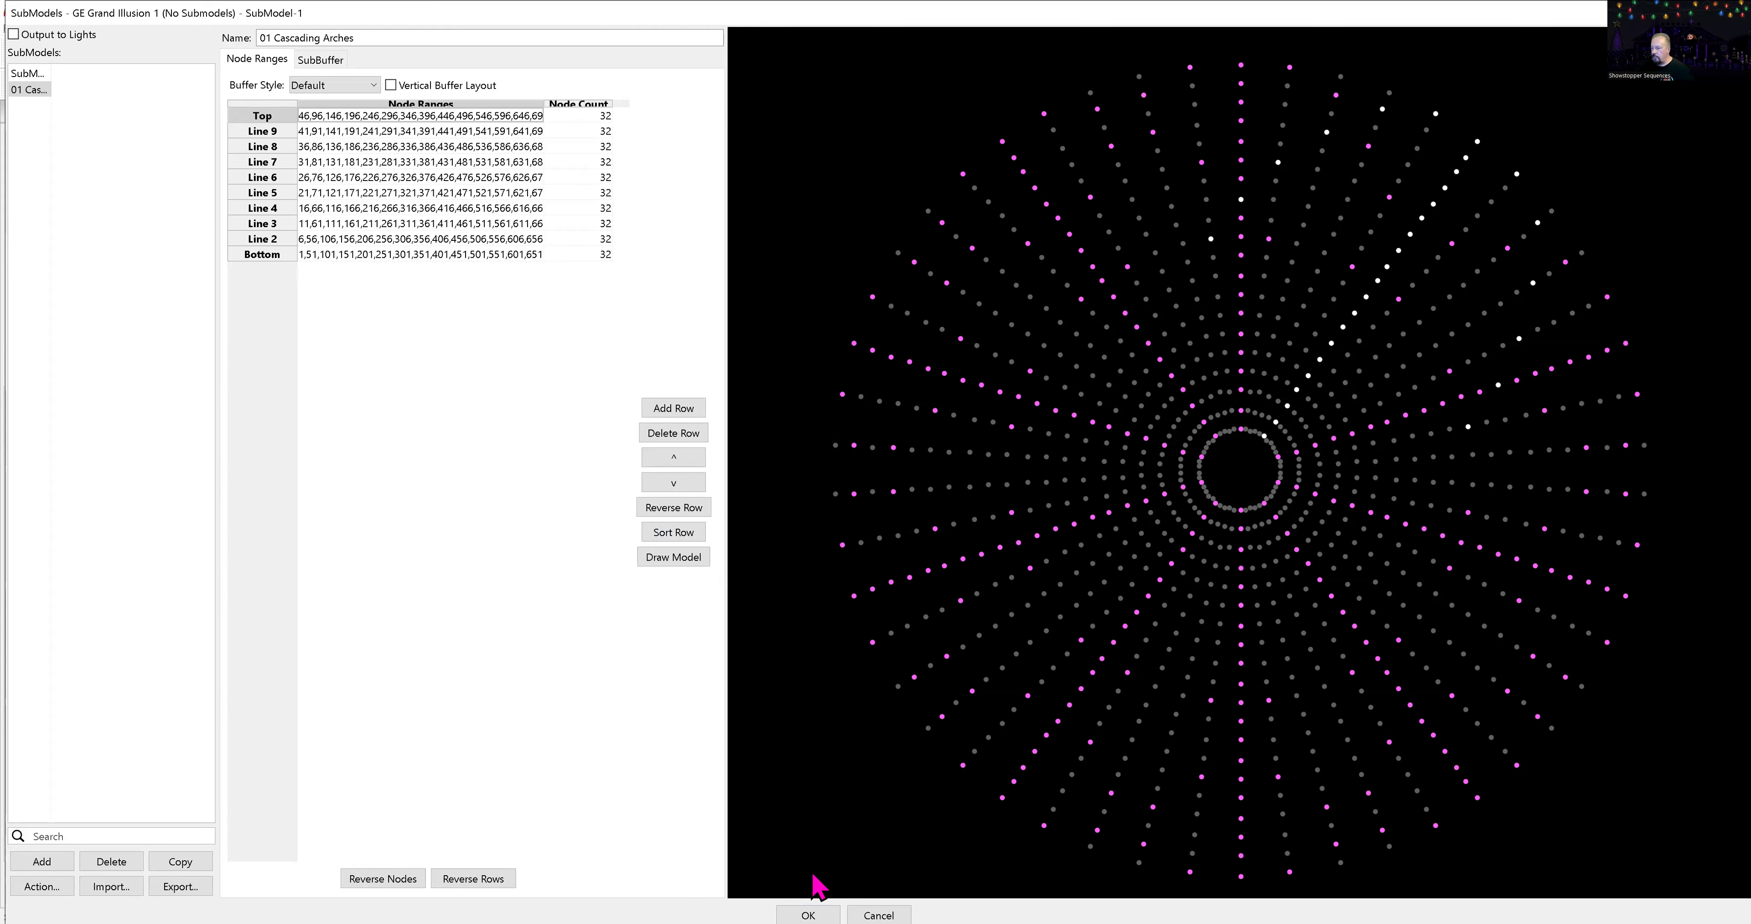
key(Return)
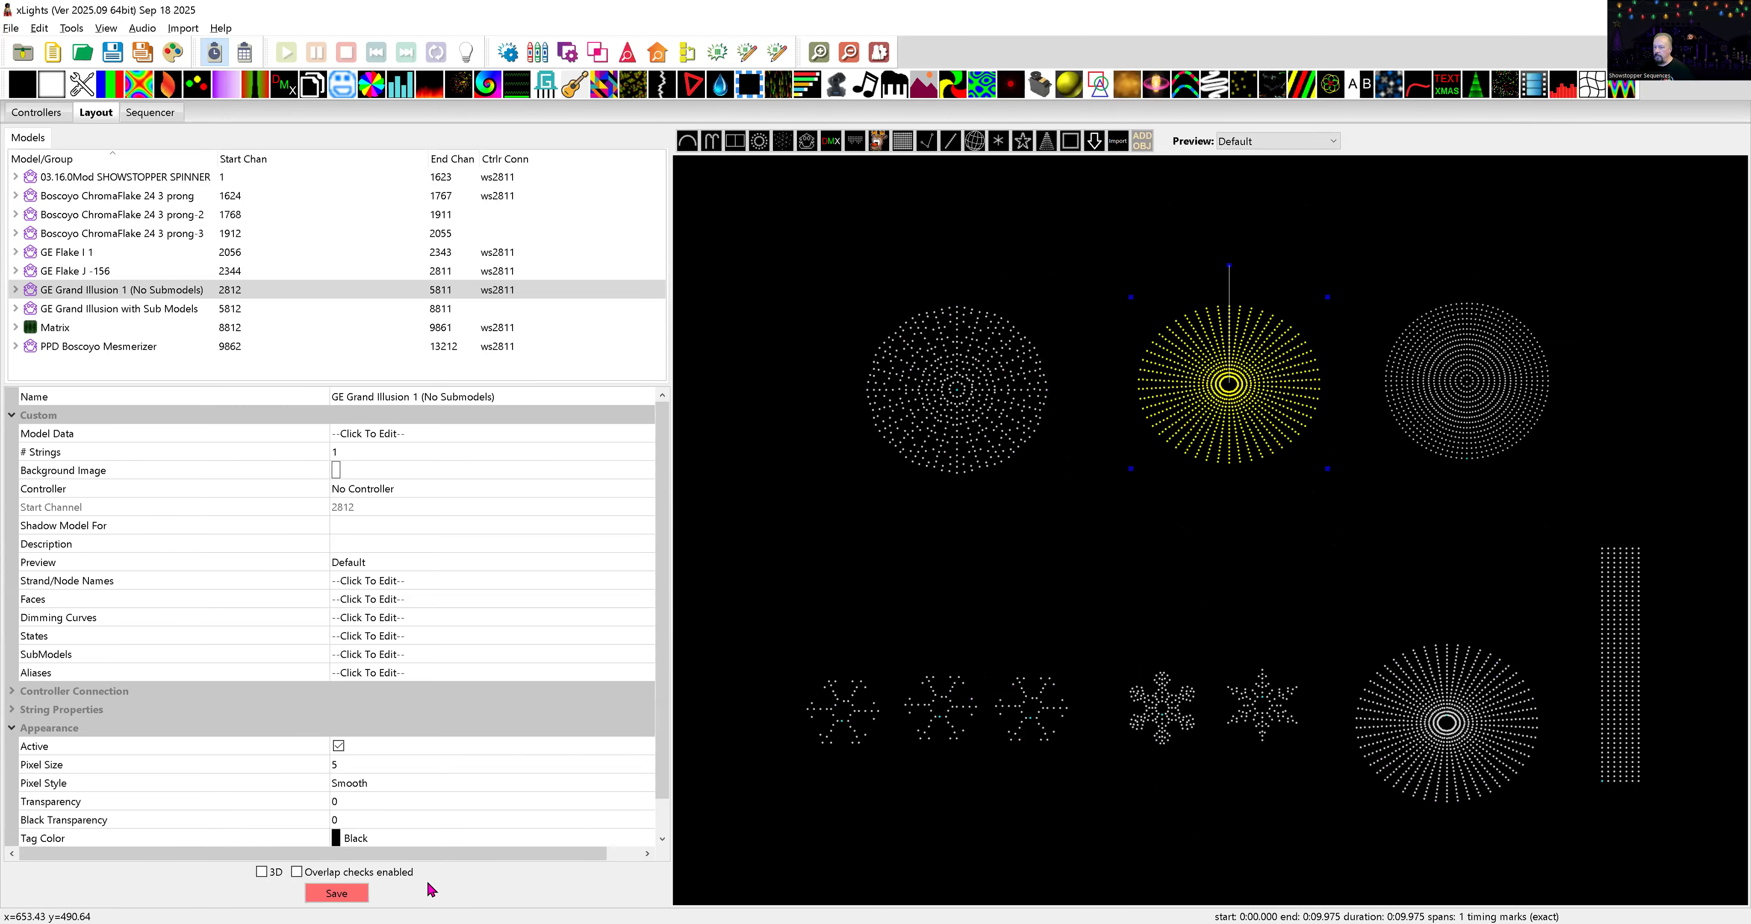
click(364, 894)
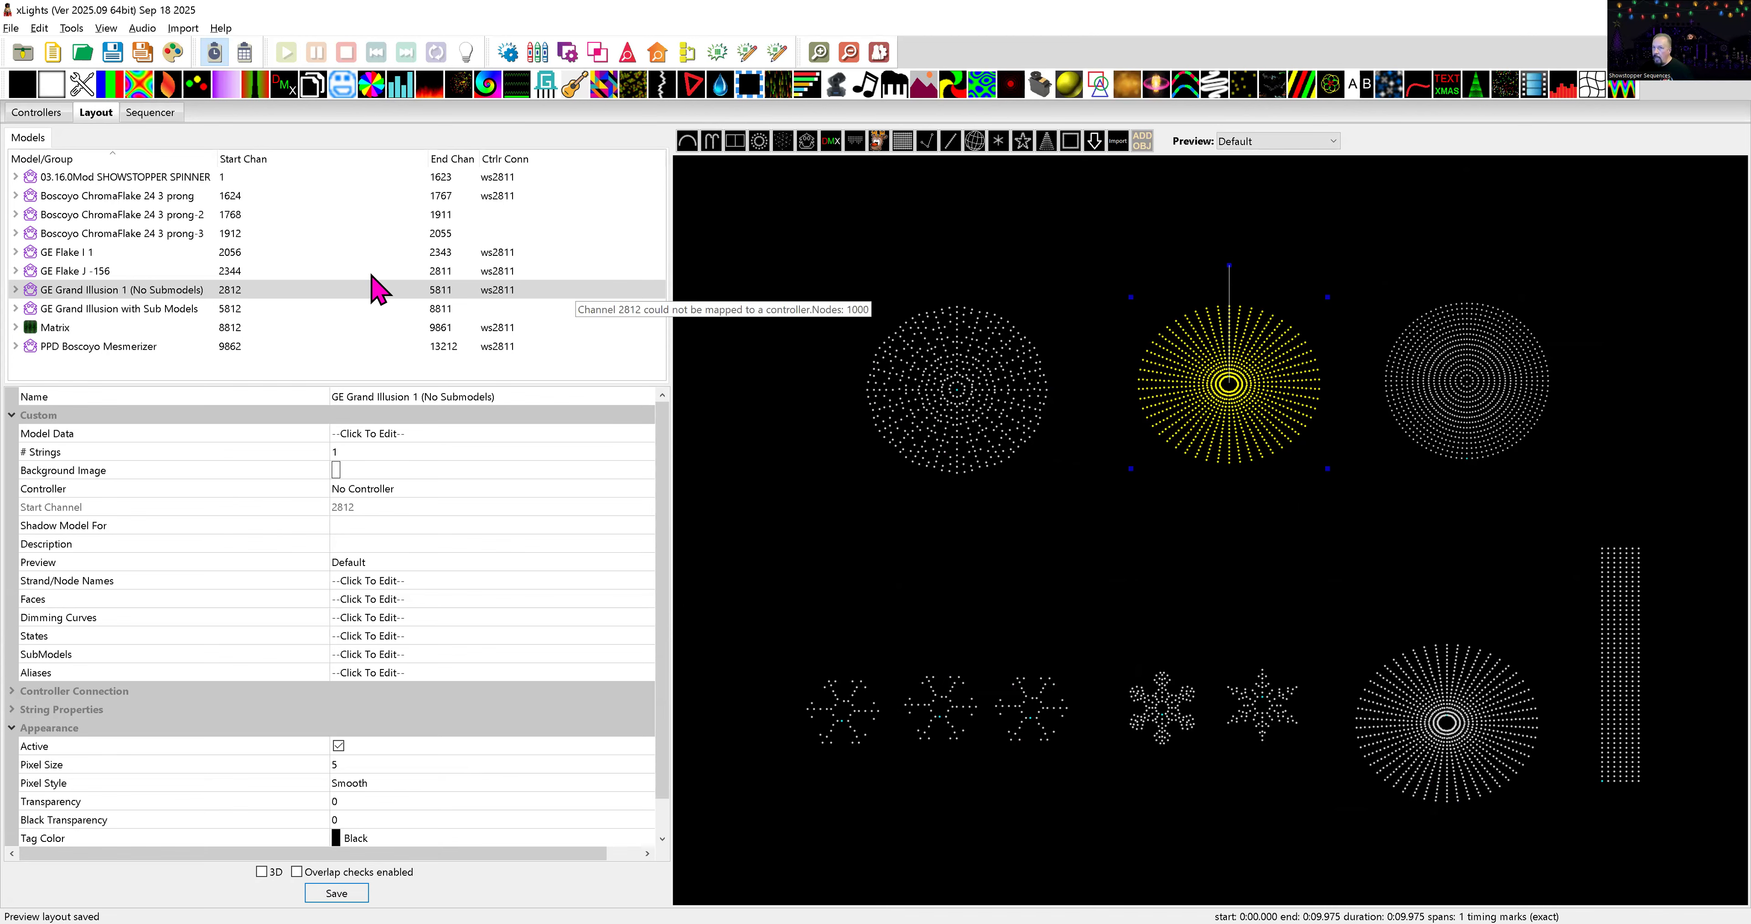
- Move the Single Strand effect from the SHOWSTOPPER SPINNER's 01 Cascading Arches to GE Grand Illusion 1 (No Submodels)'s 01 Cascading Arches
click(157, 114)
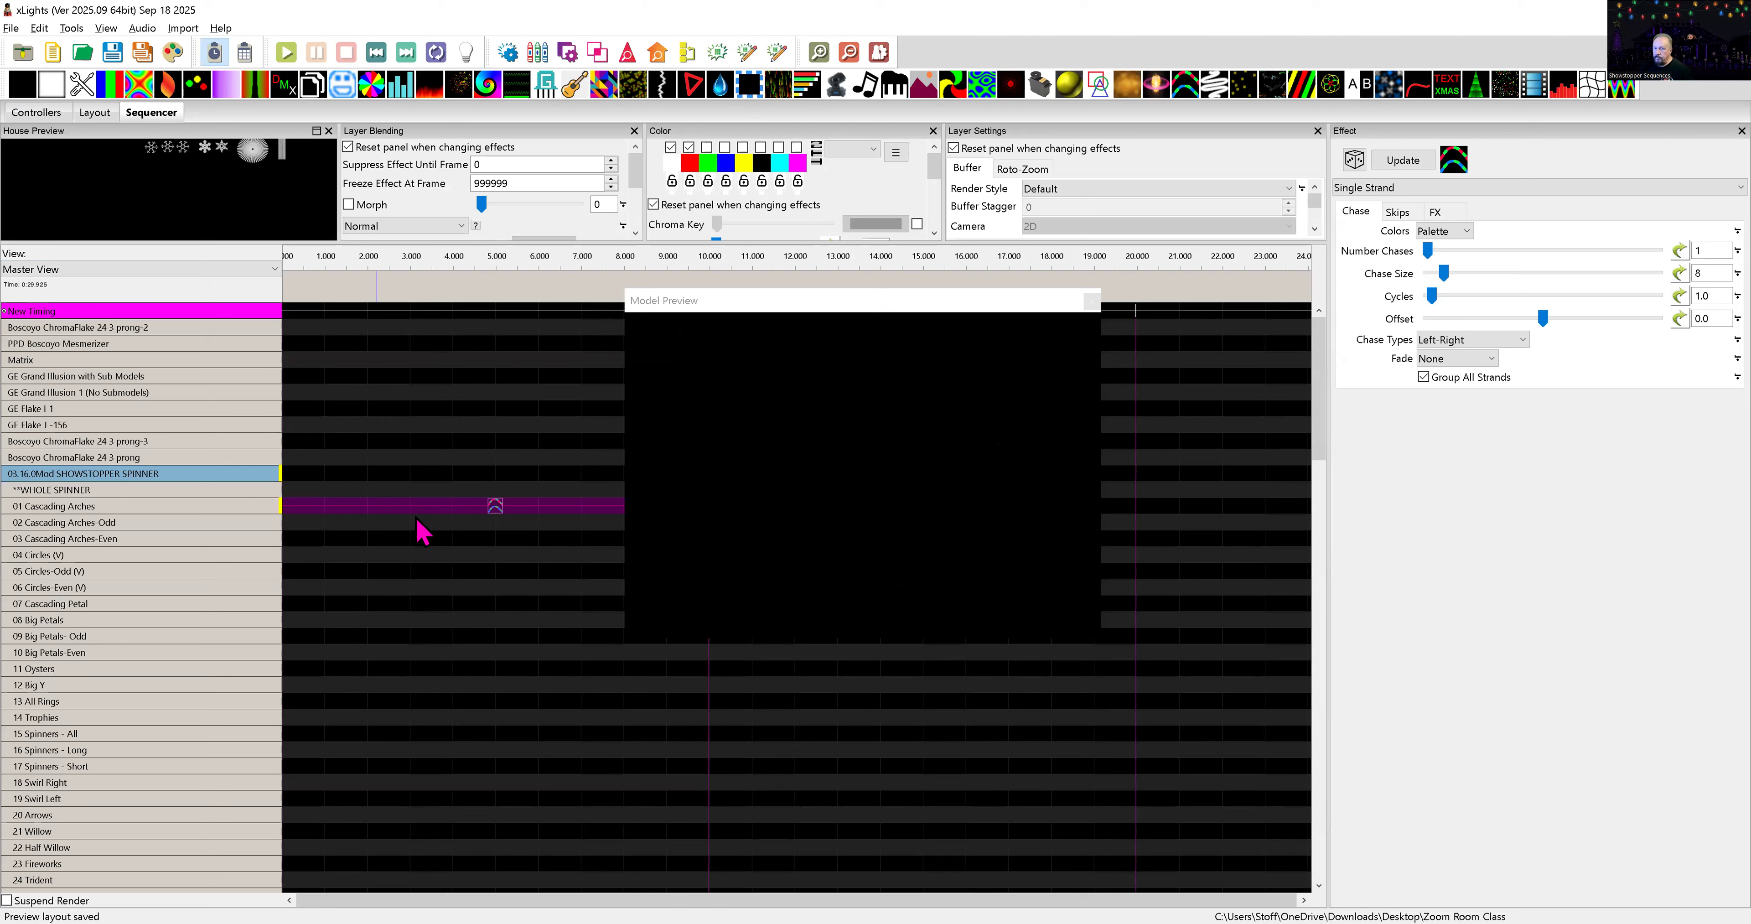
click(491, 507)
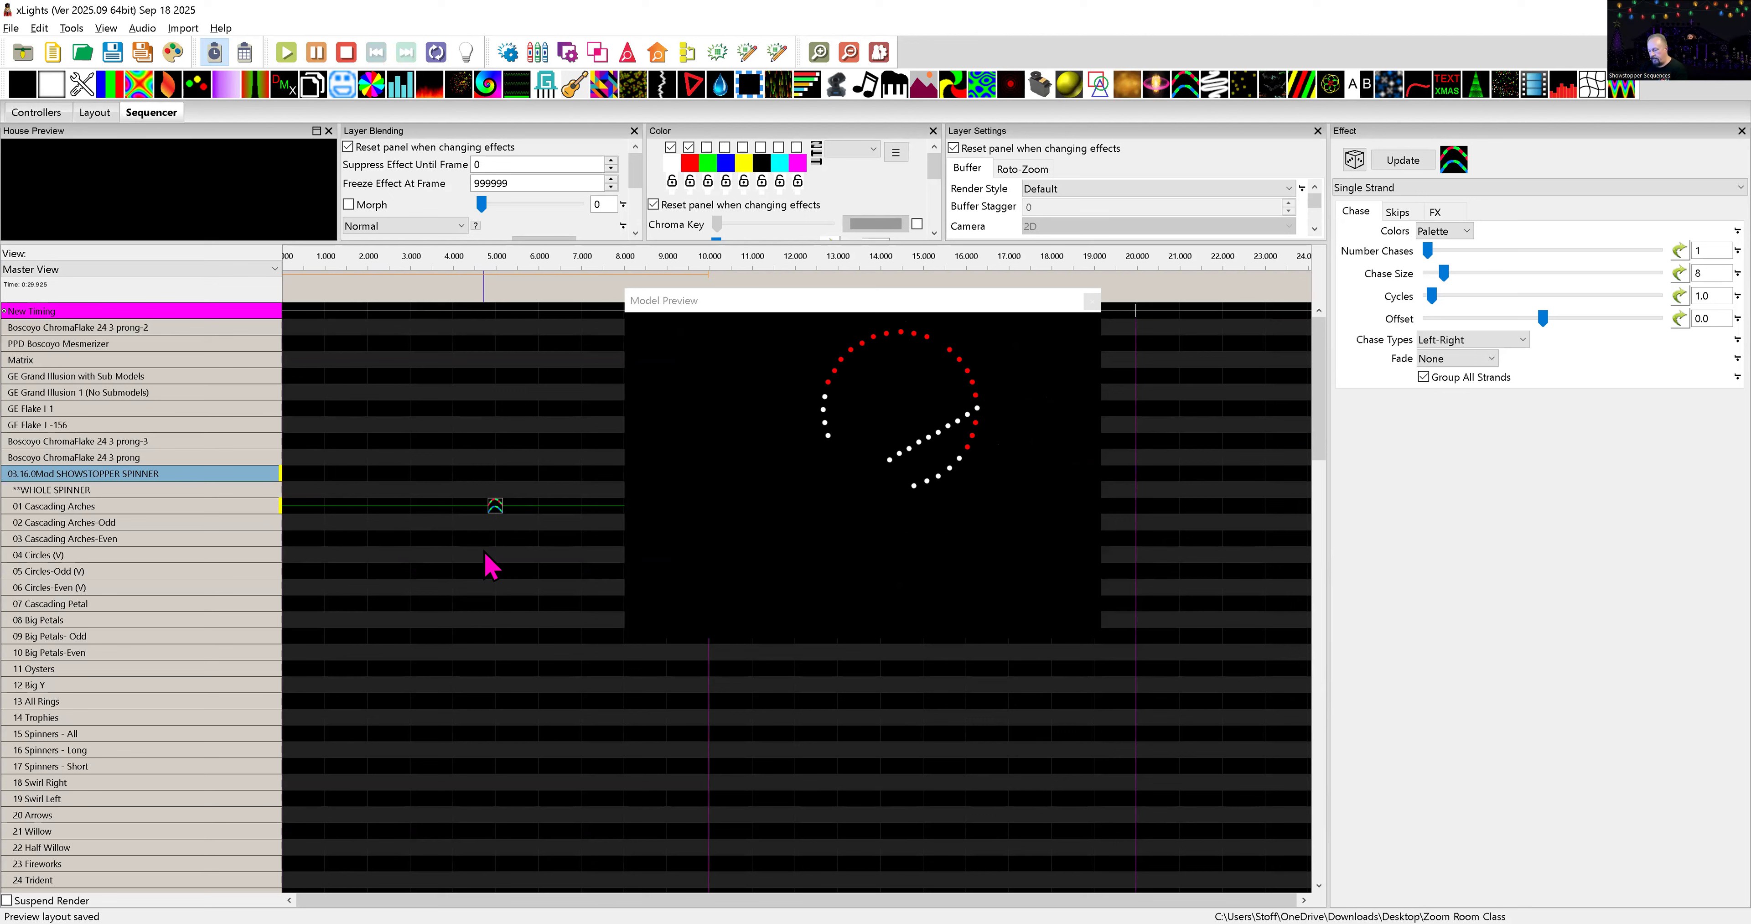
key(Delete)
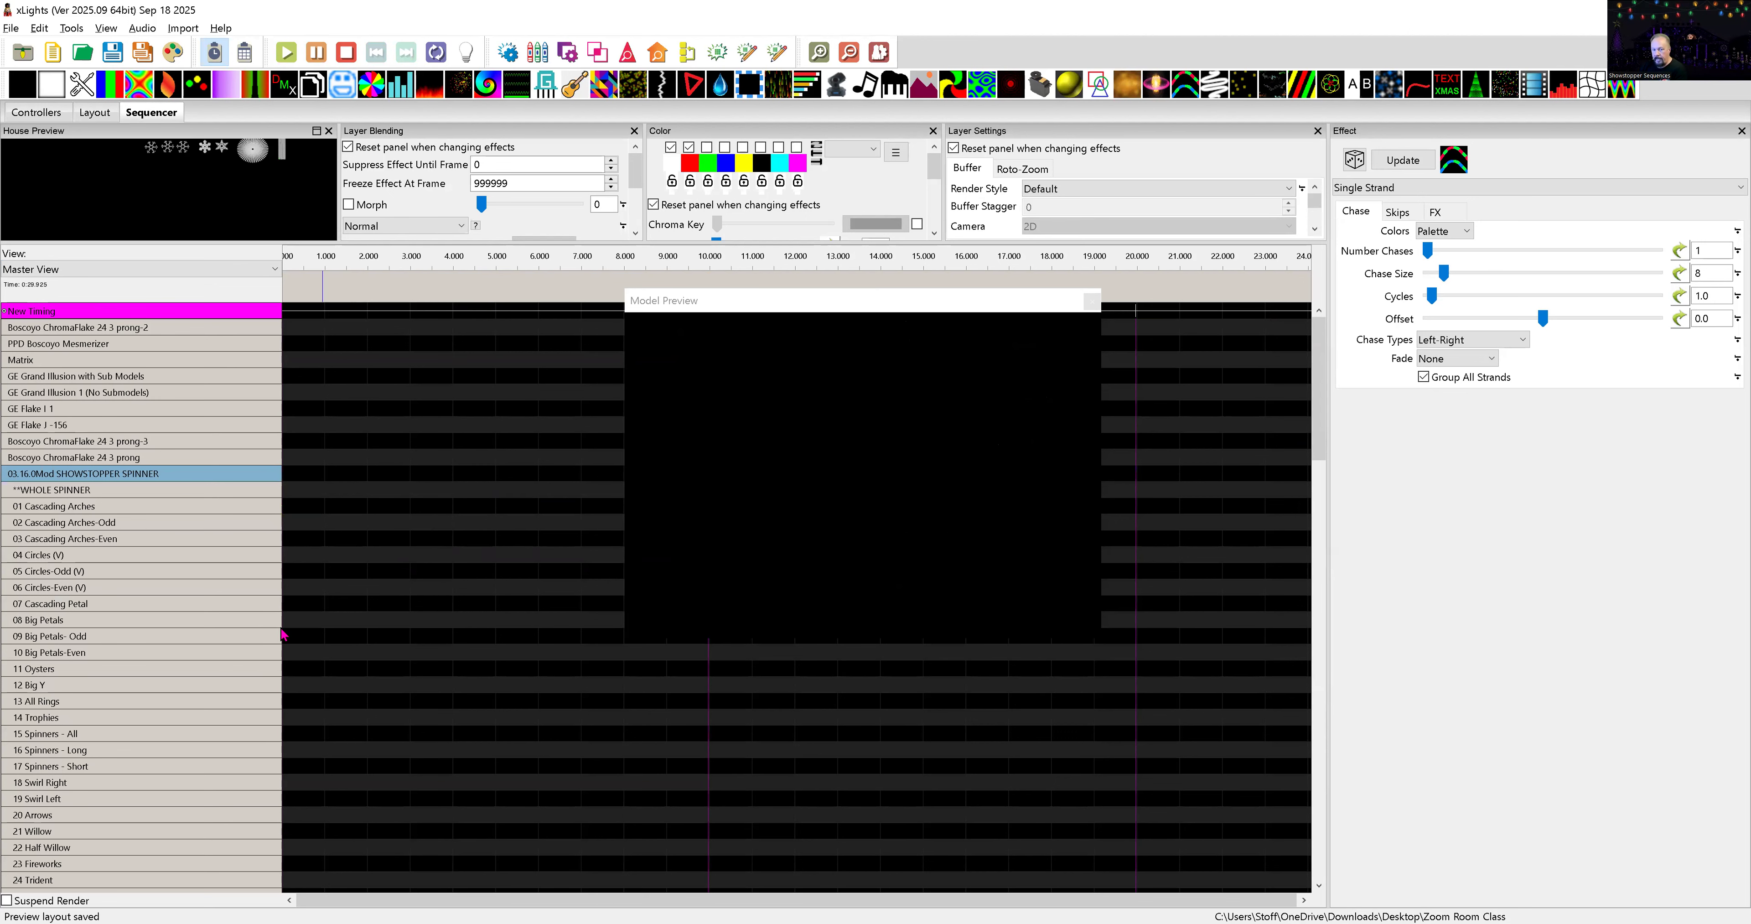
double_click(142, 474)
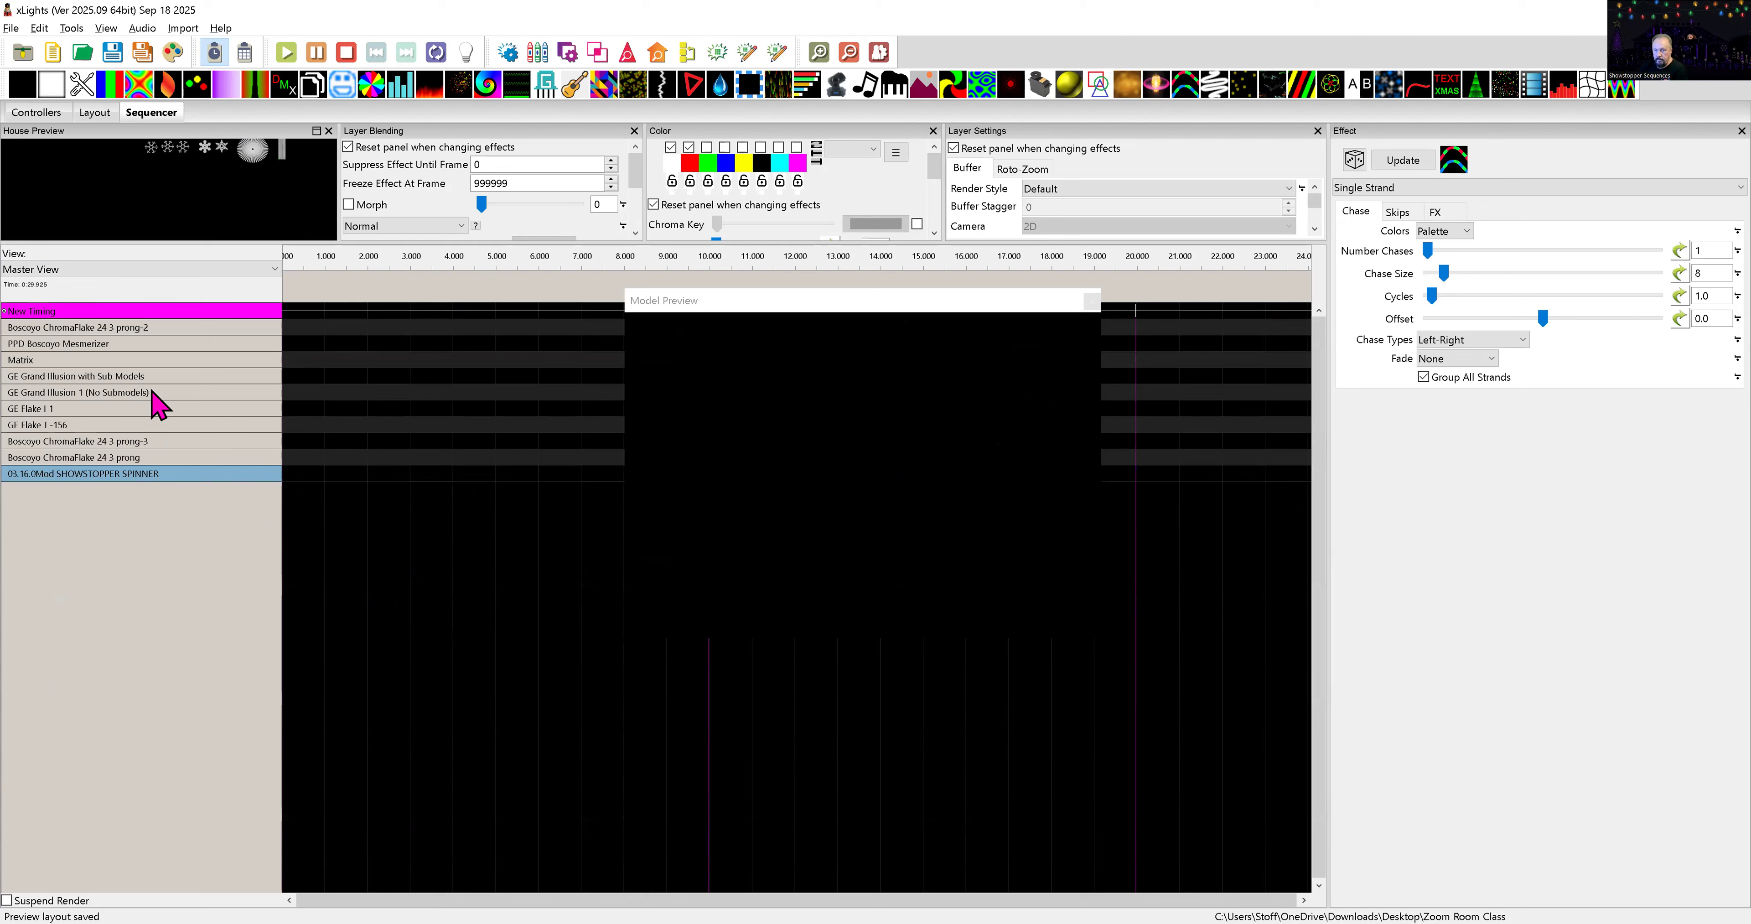
double_click(151, 392)
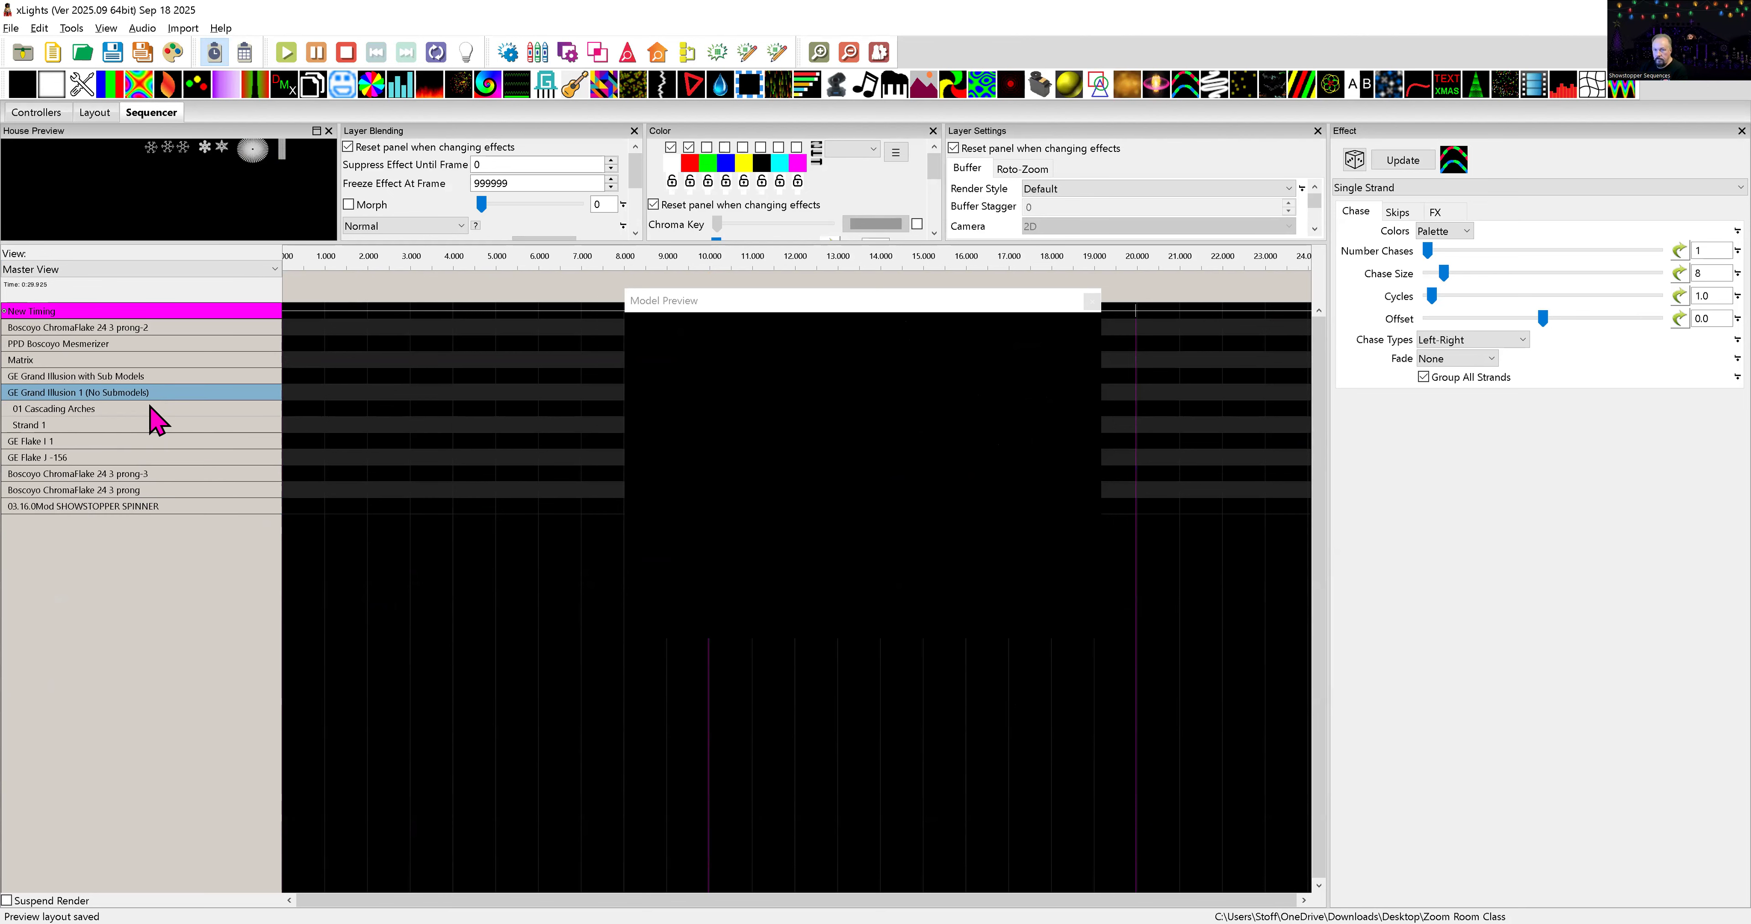
click(296, 411)
key(ctrl+v)
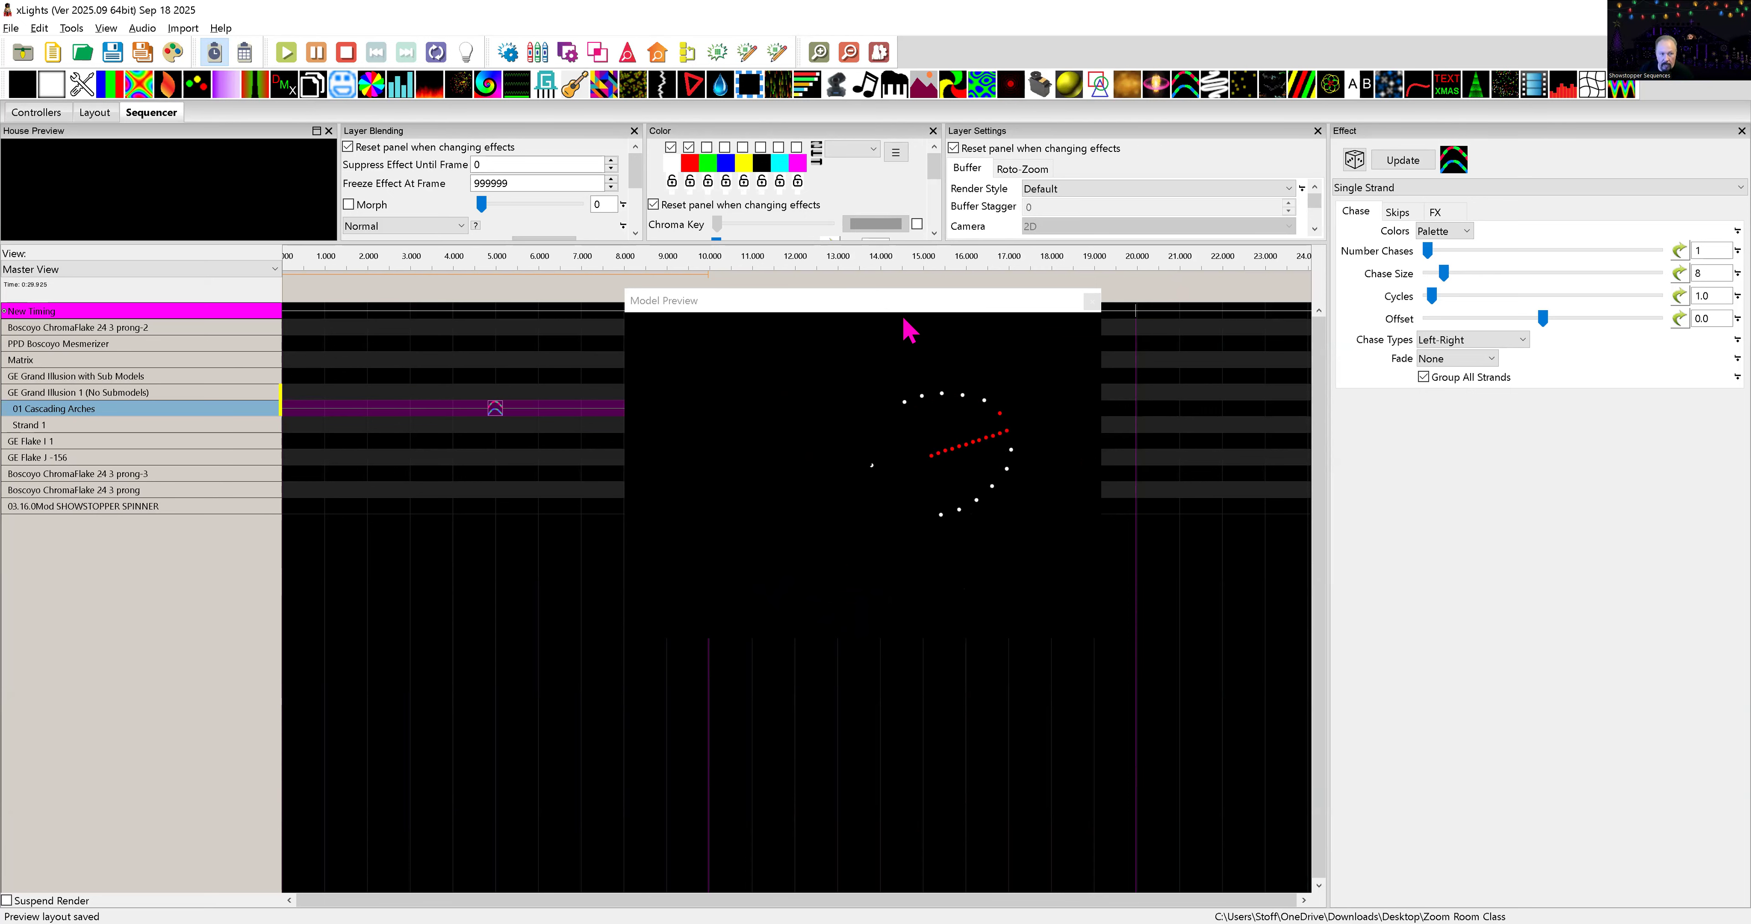
- Dock the Model Preview back between Color and Layer Settings and return to the model layout
click(931, 306)
drag(931, 307, 952, 204)
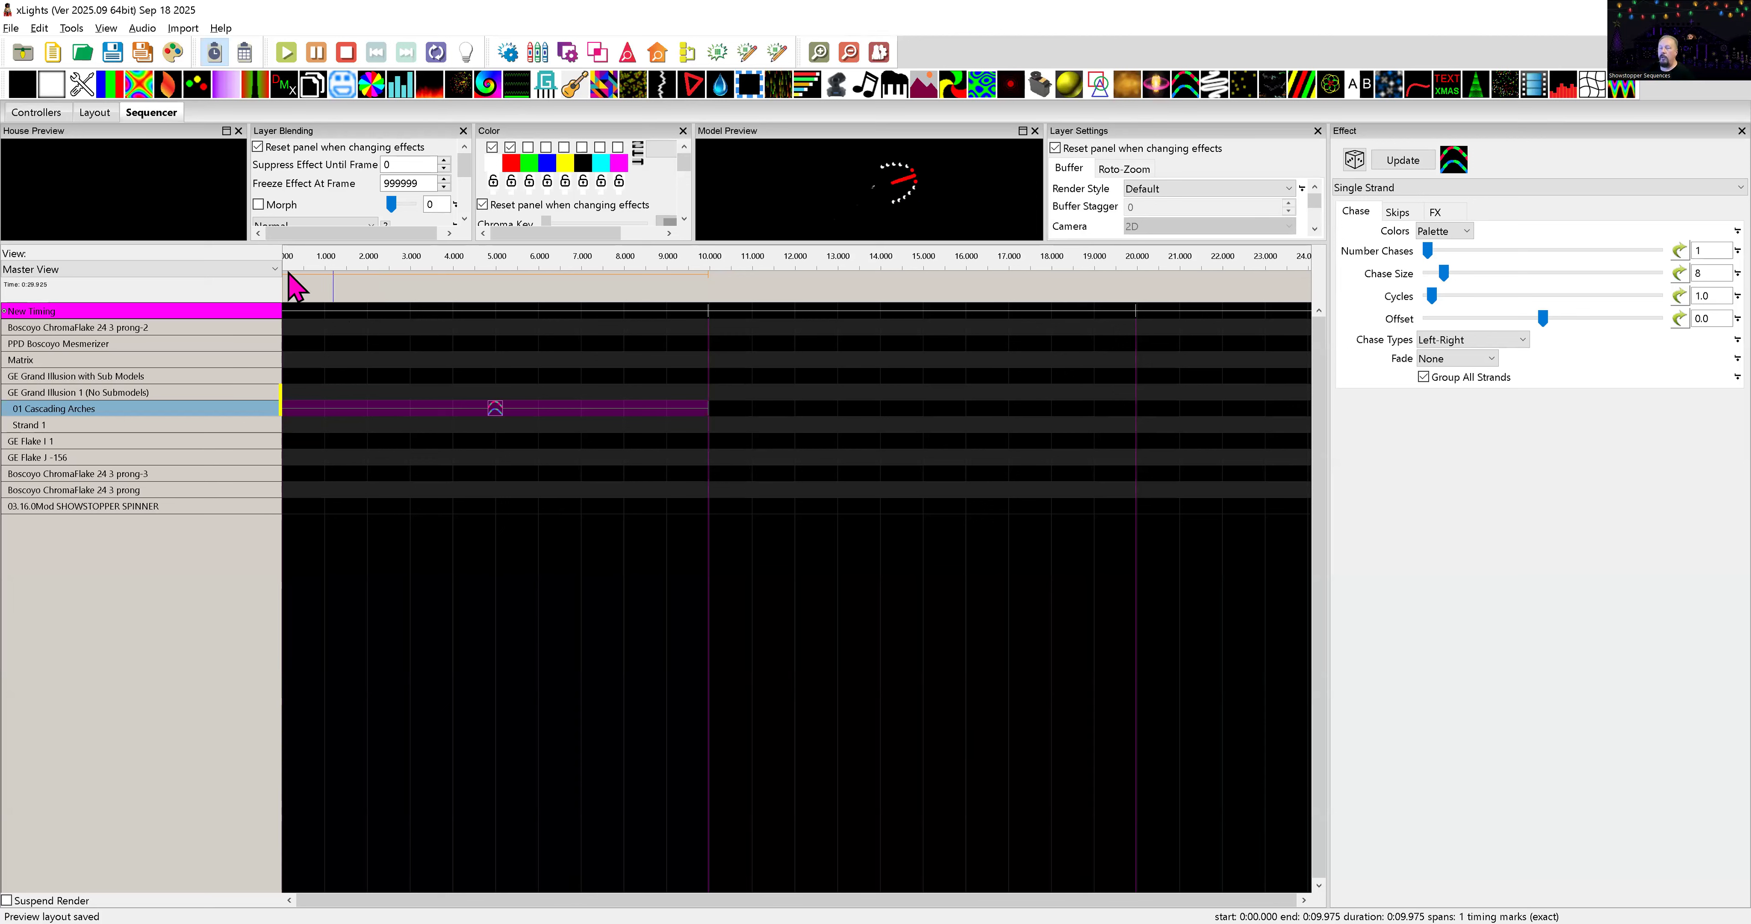
click(95, 113)
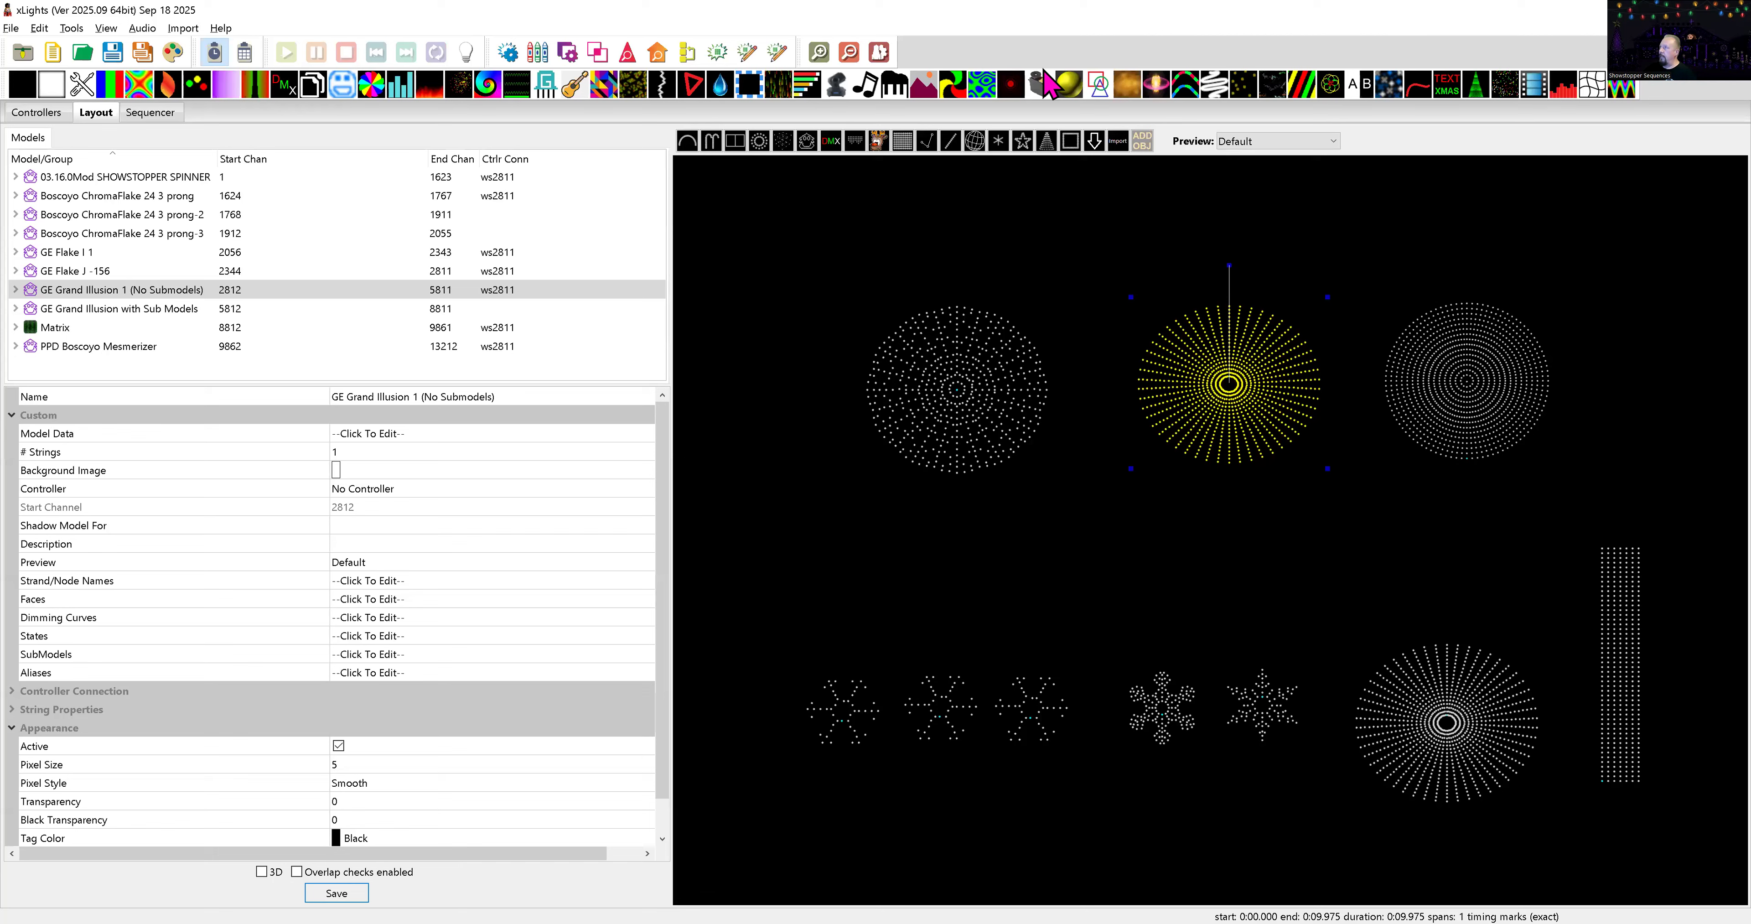
key(alt+Tab)
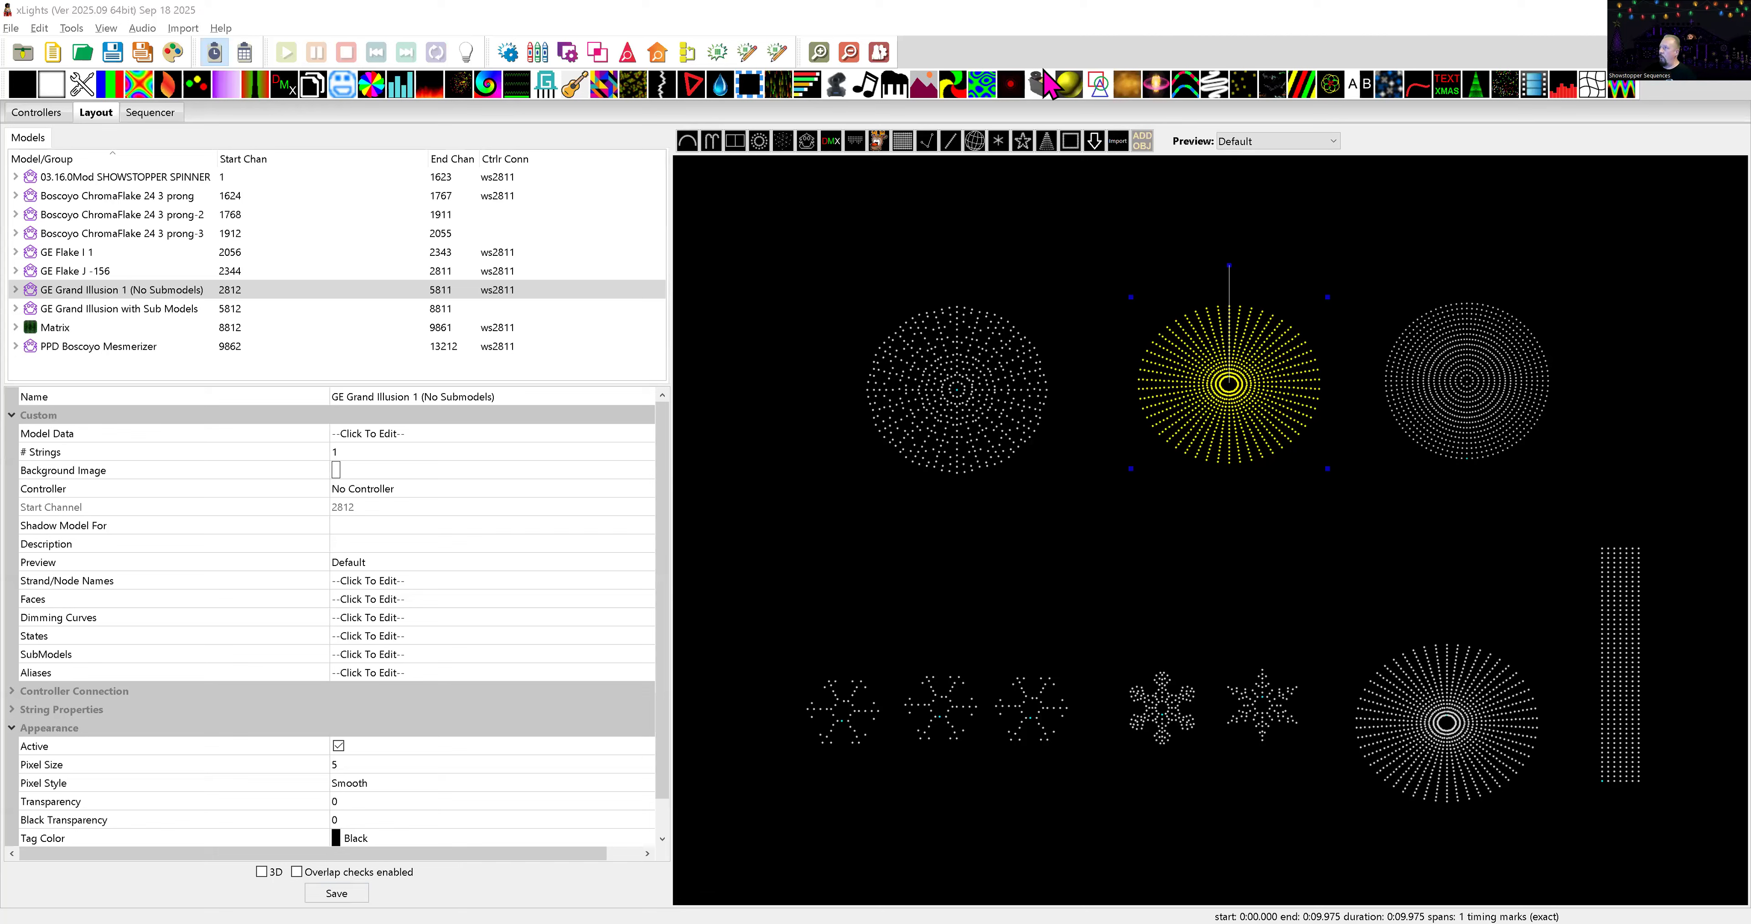
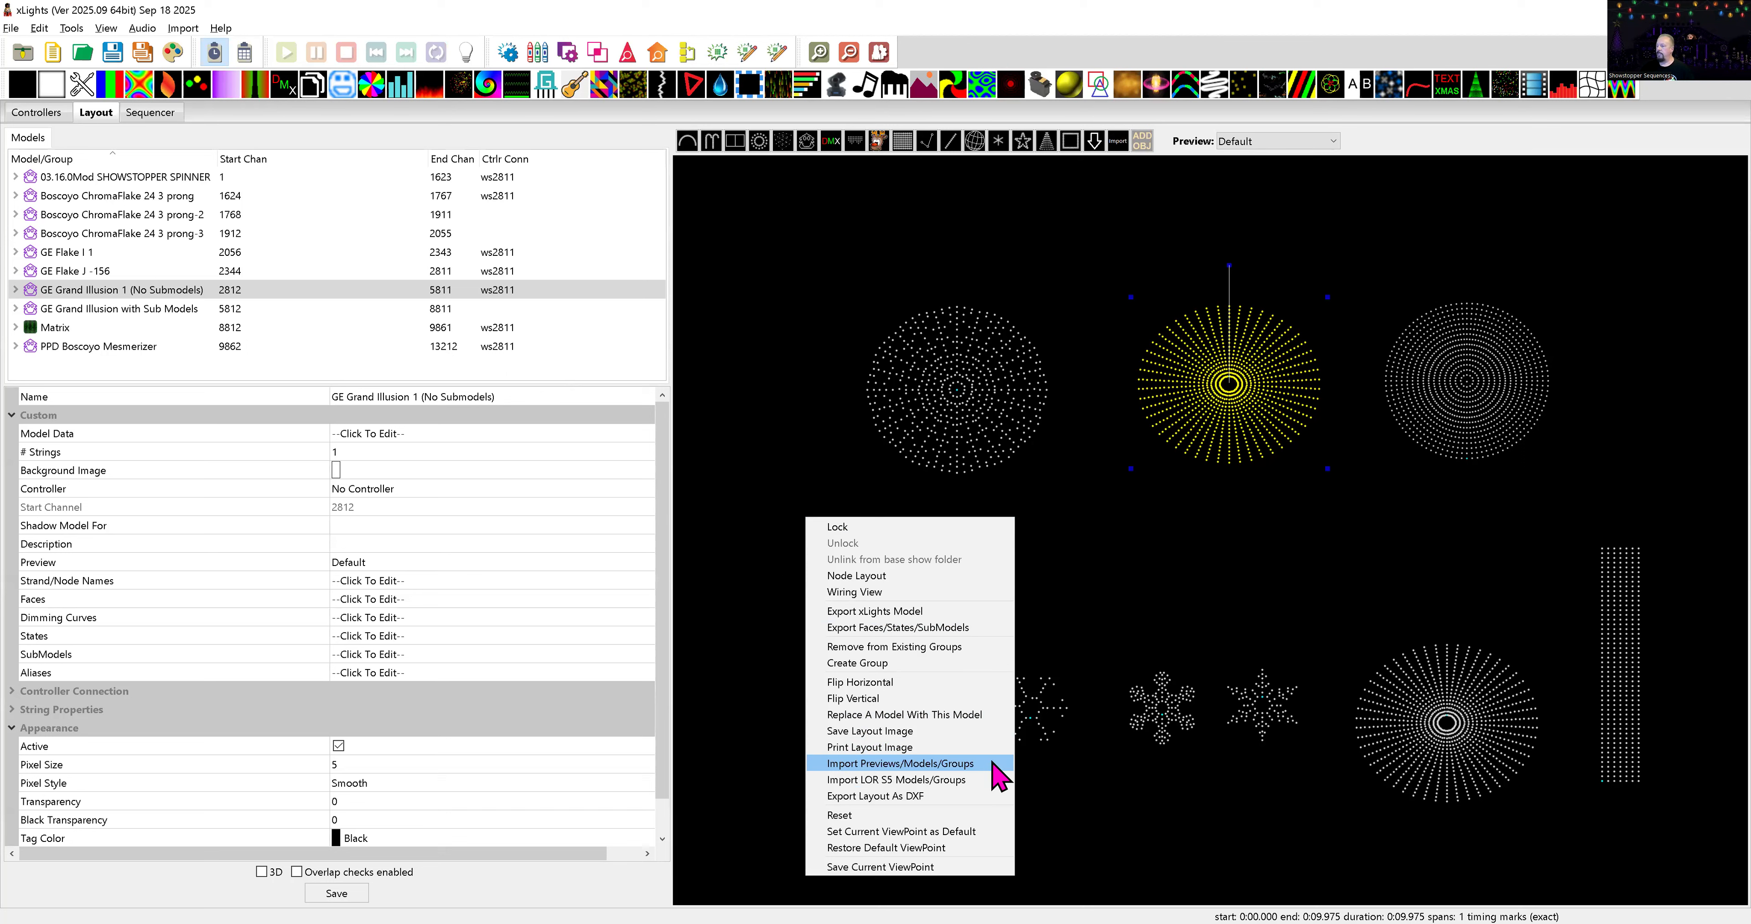
- Start importing models and groups from the Traditional Layout folder's xlights_rgbeffects.xml, and enlarge the import selection dialog
click(993, 763)
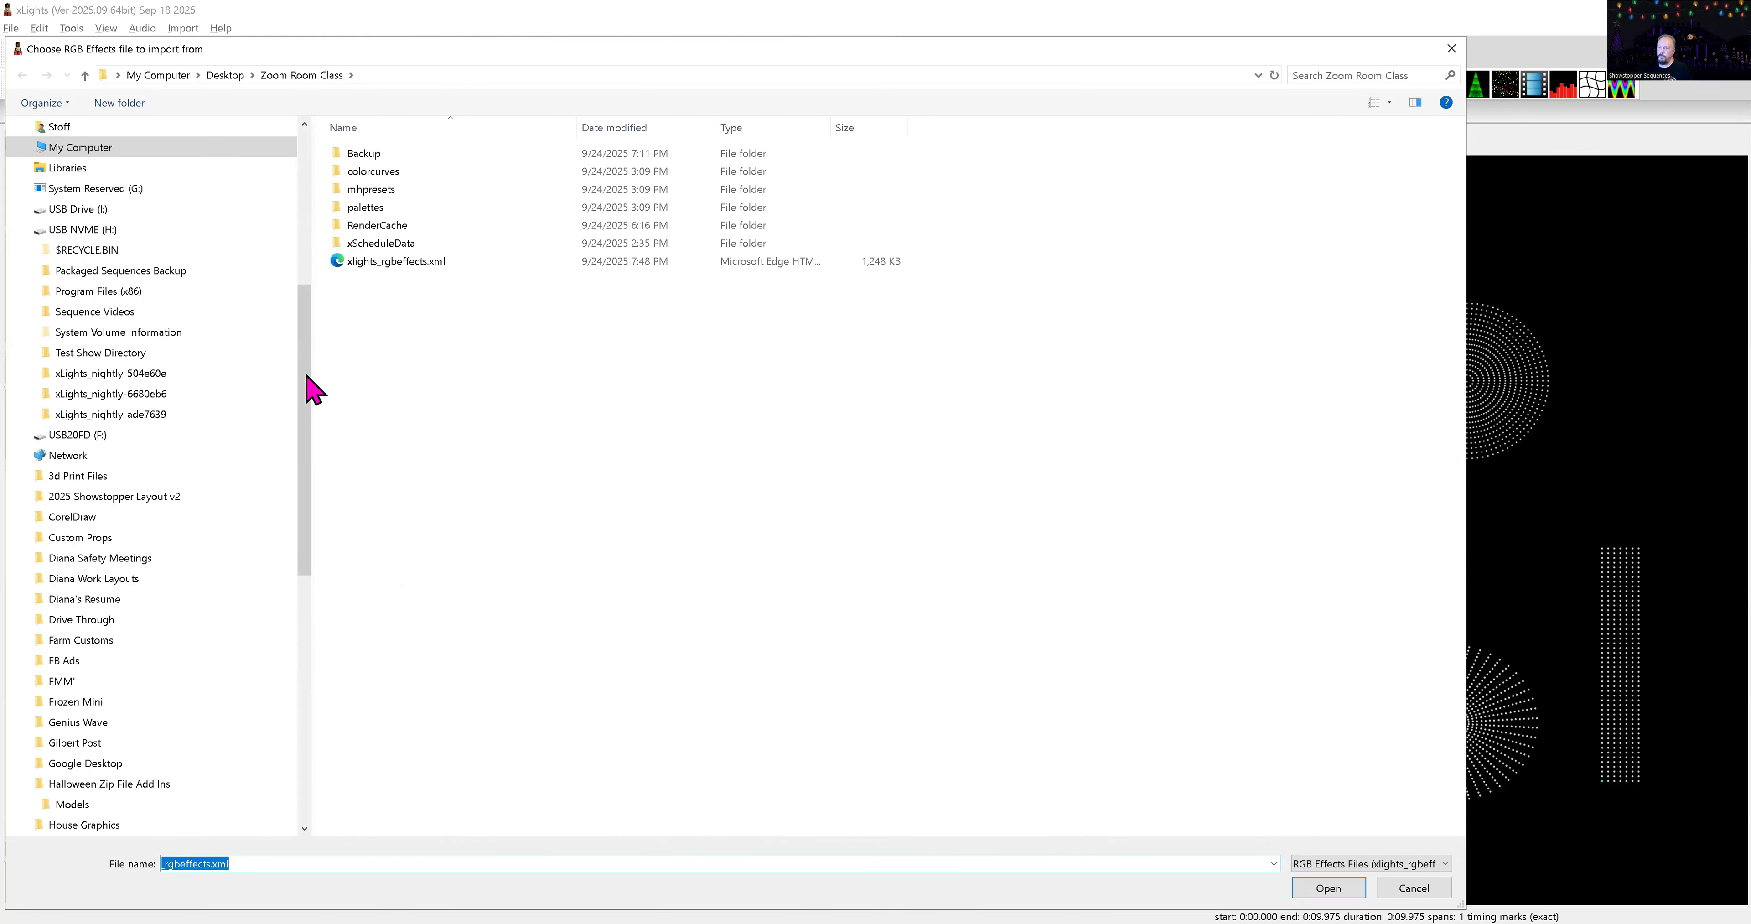
drag(311, 378, 306, 194)
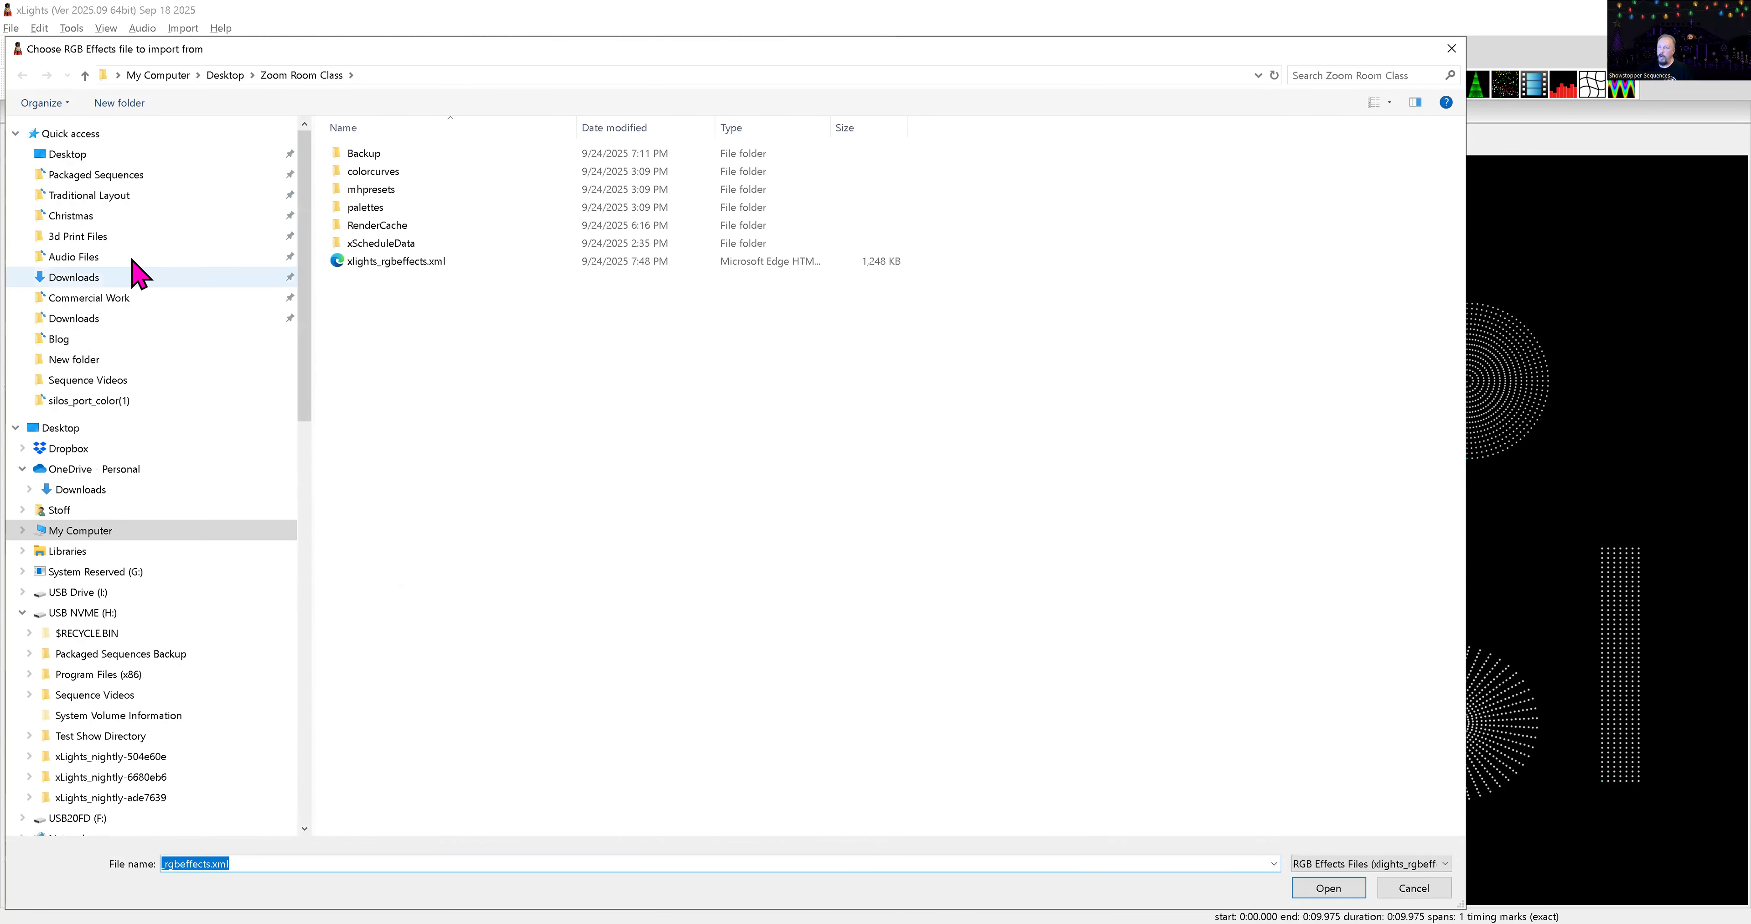
click(116, 197)
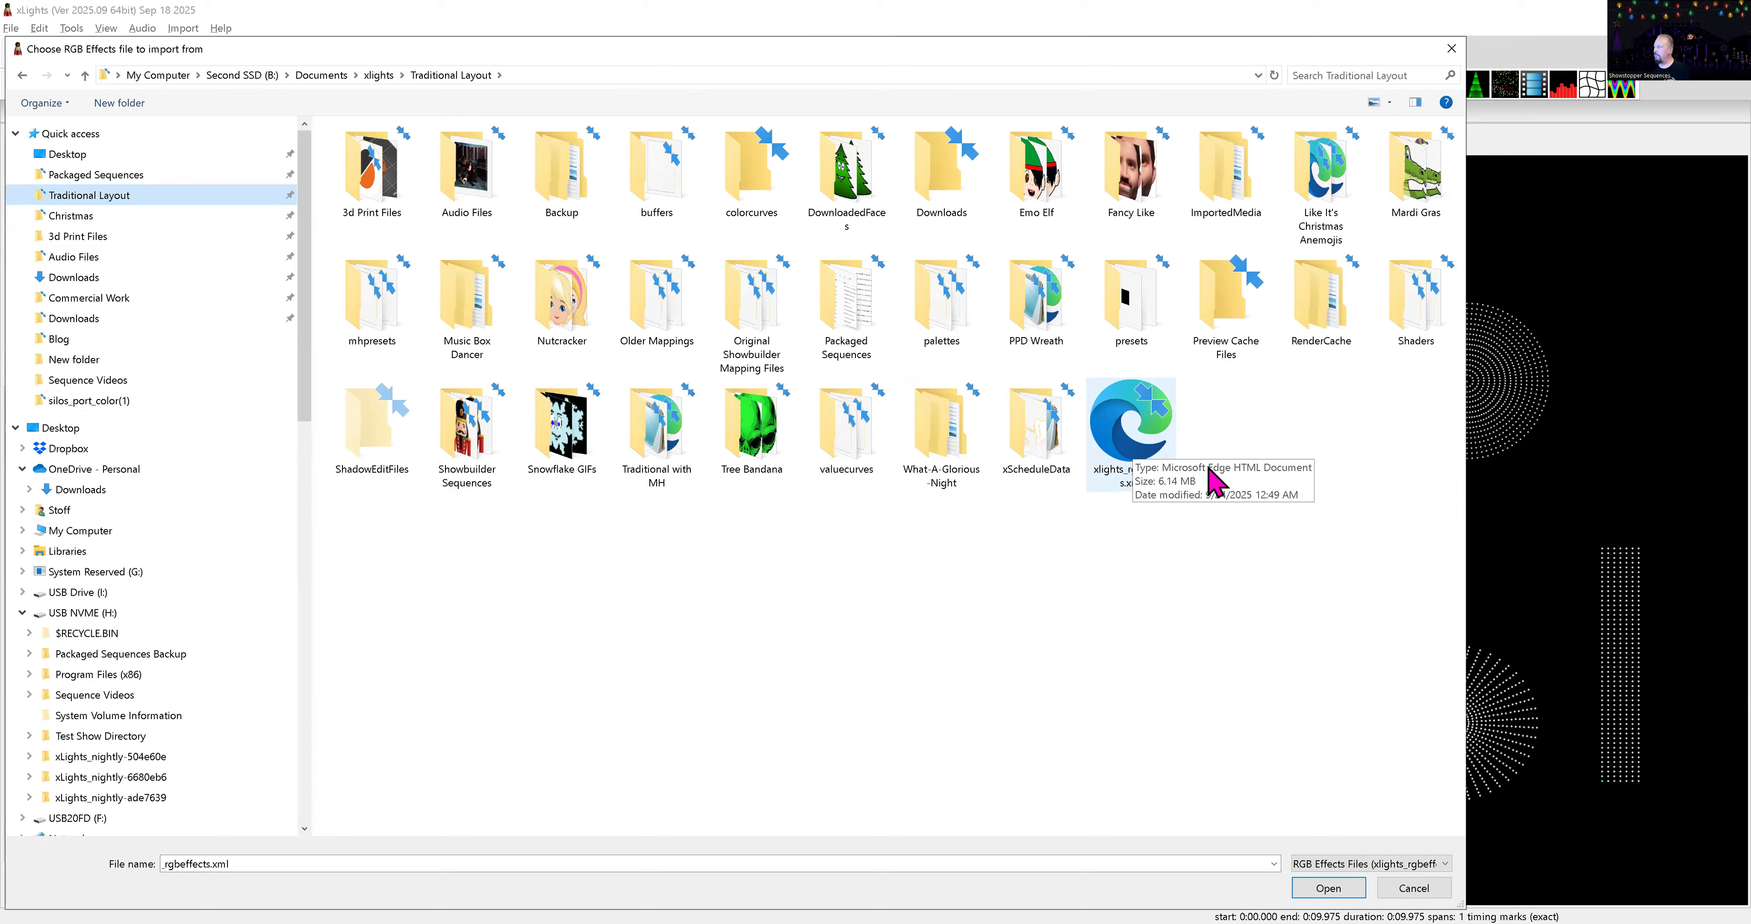
click(1147, 443)
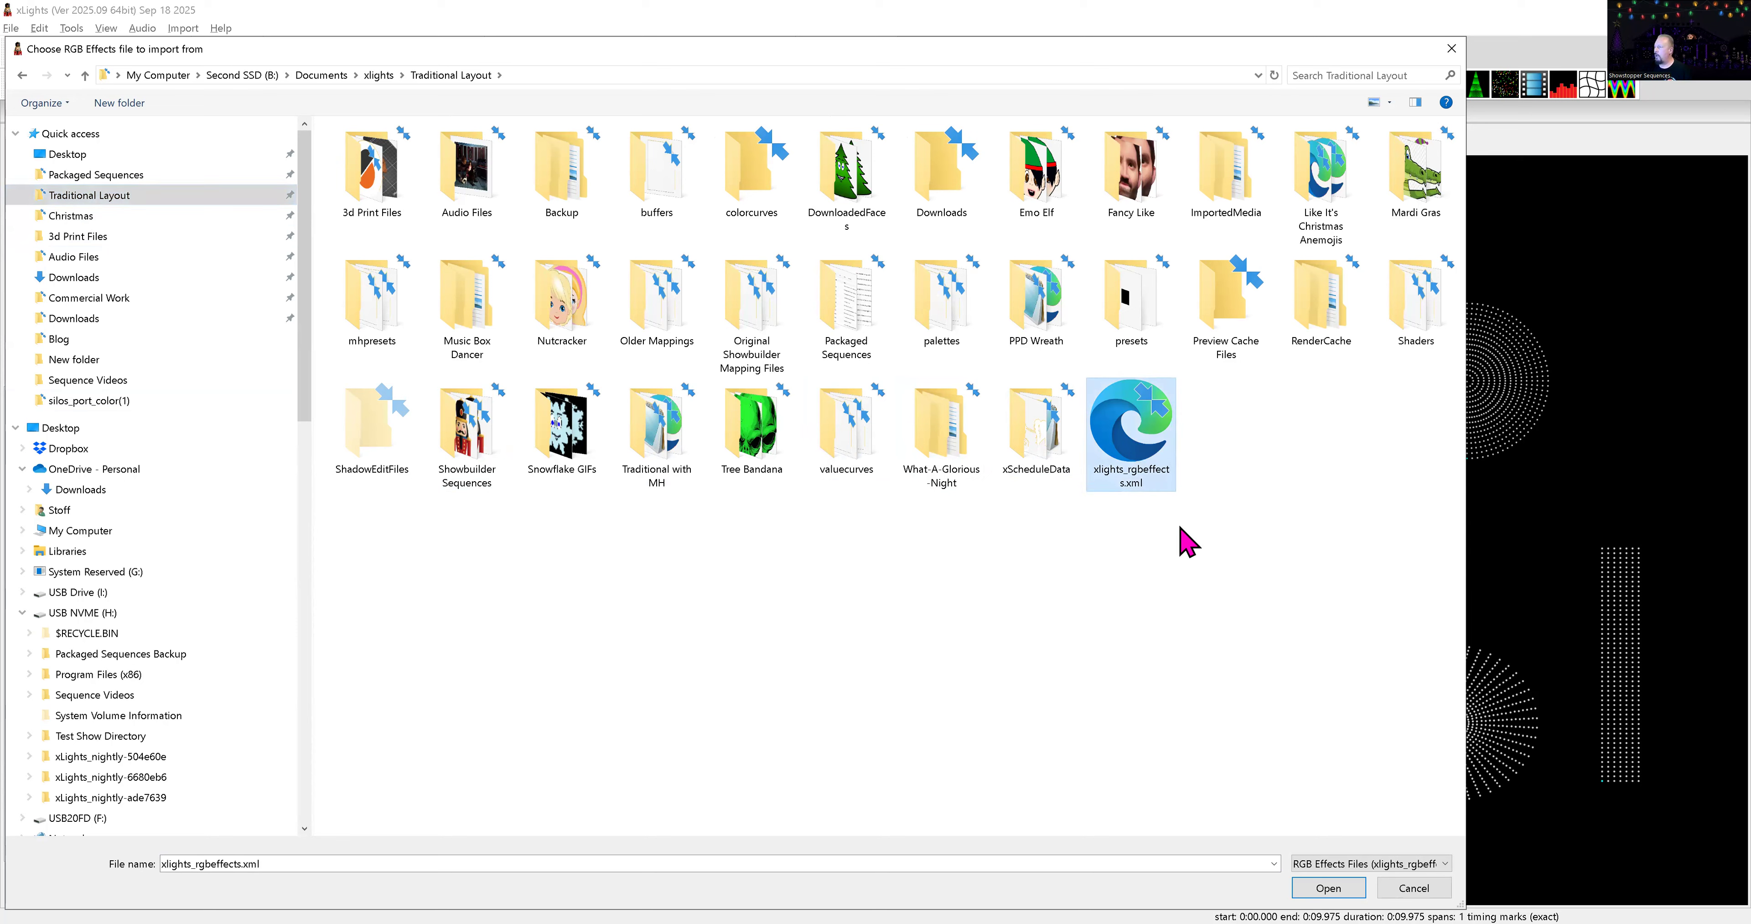
click(1315, 886)
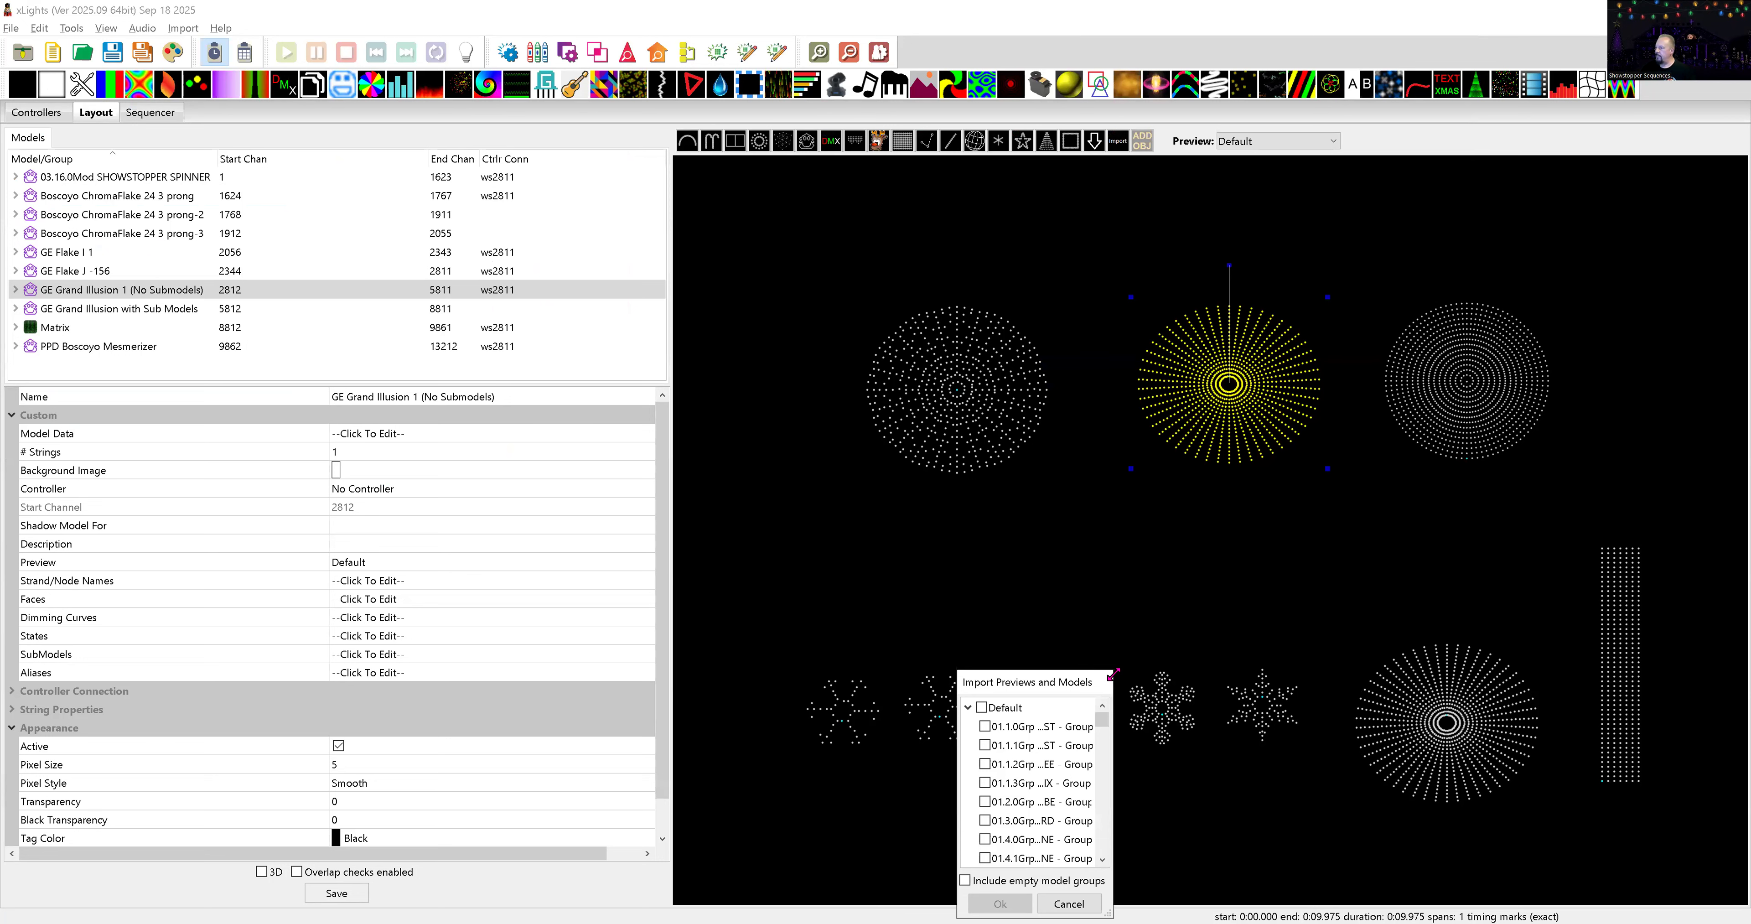
drag(1113, 675, 1535, 209)
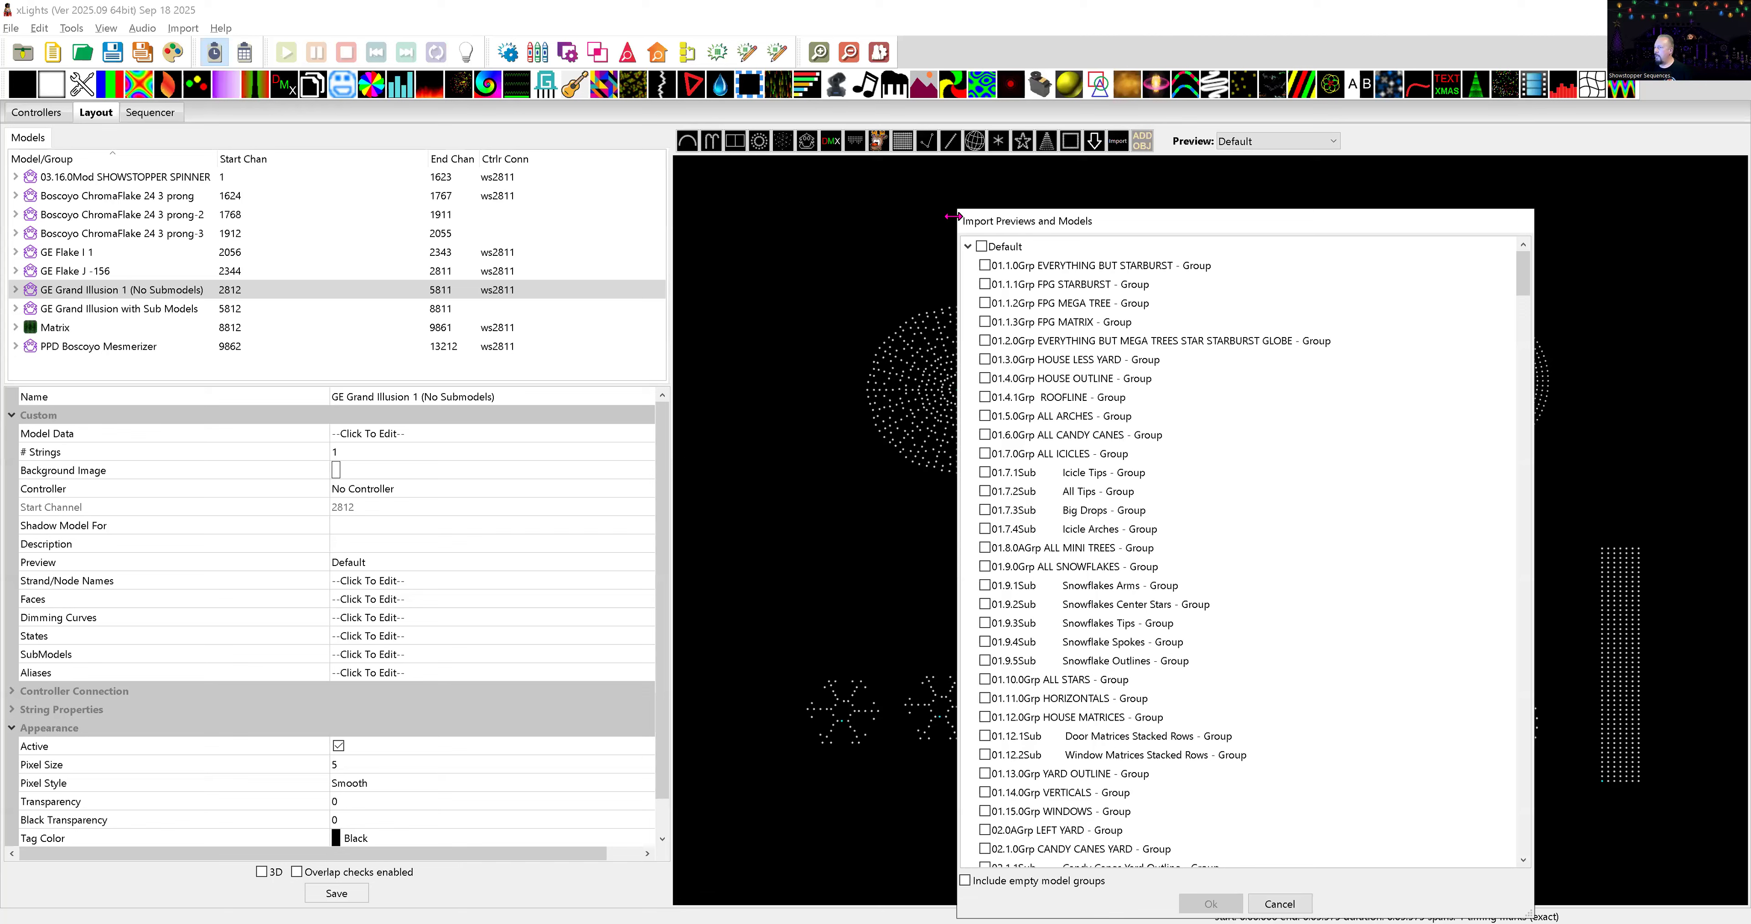
drag(735, 207, 736, 208)
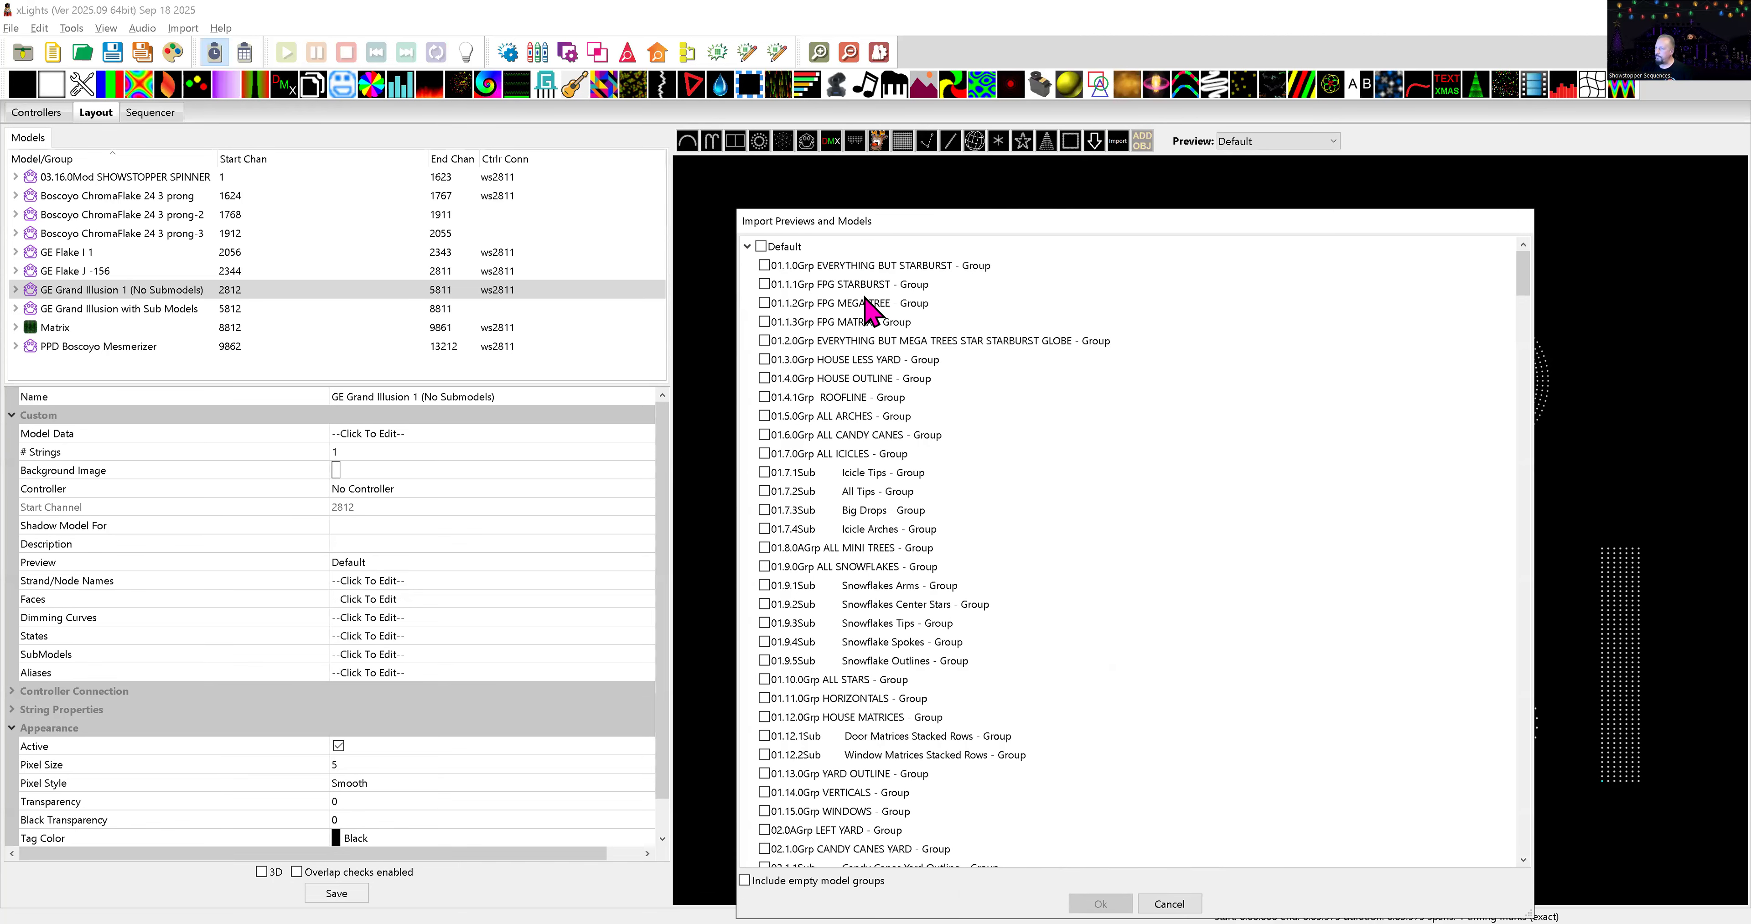
- Mark every group from 01.1.0Grp EVERYTHING BUT STARBURST through 03.6.6Sub PPD Wreath Spiral All for import
click(864, 265)
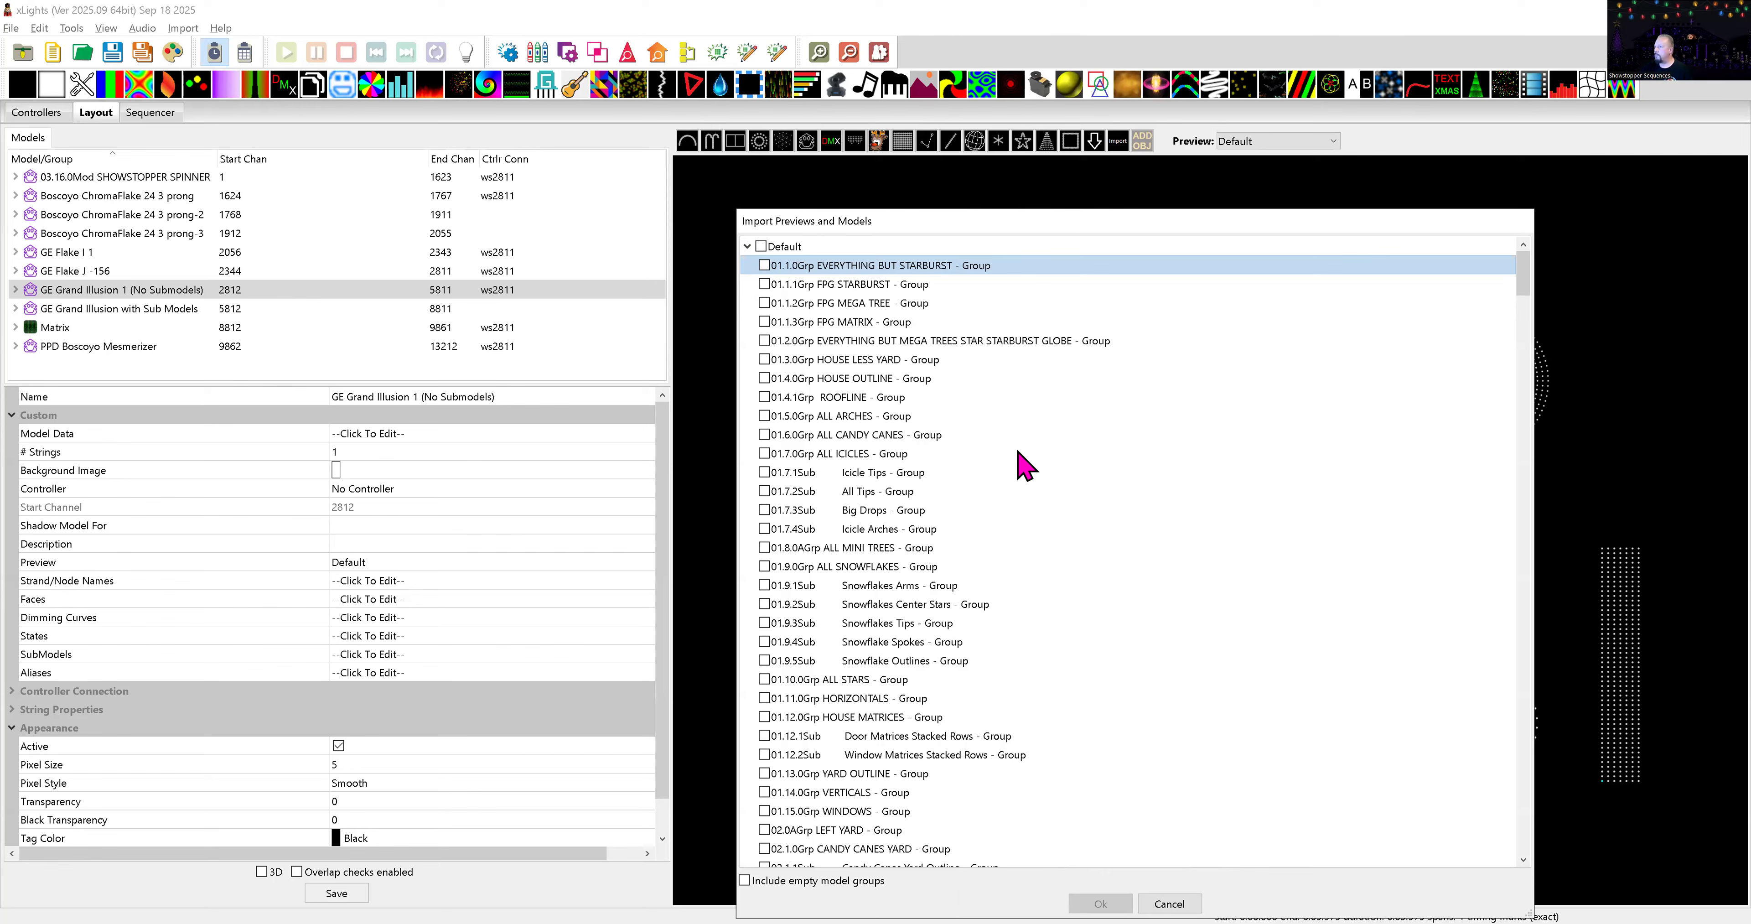
scroll(1027, 472, down, 15)
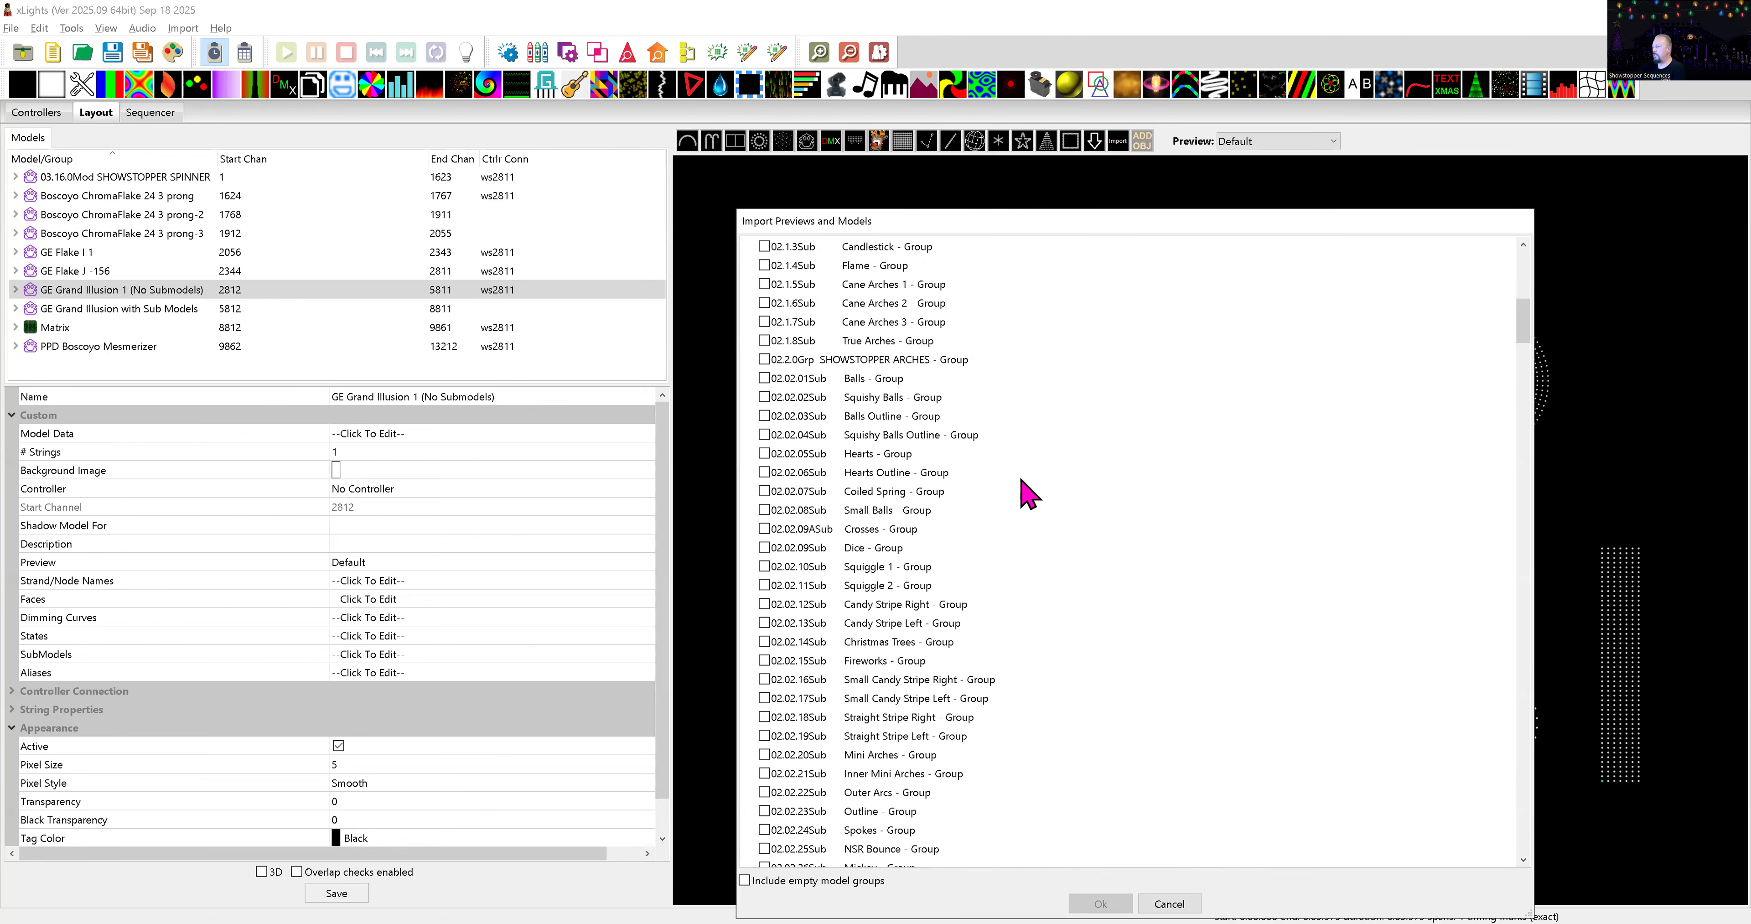
scroll(1028, 491, down, 10)
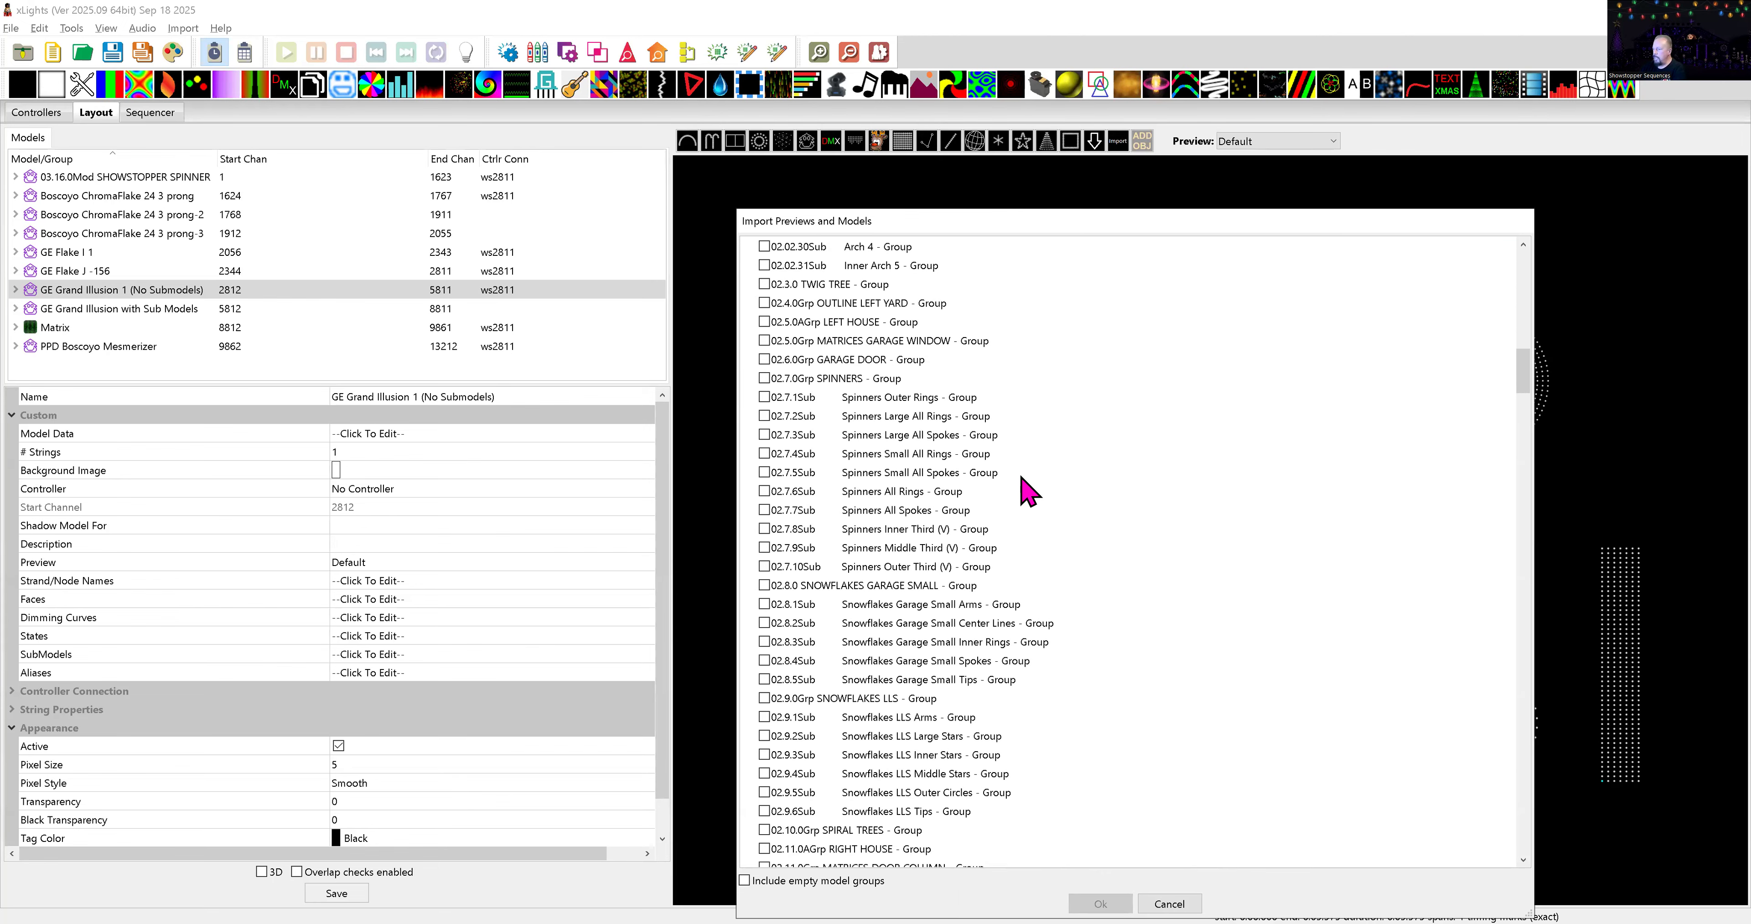
scroll(1023, 484, down, 9)
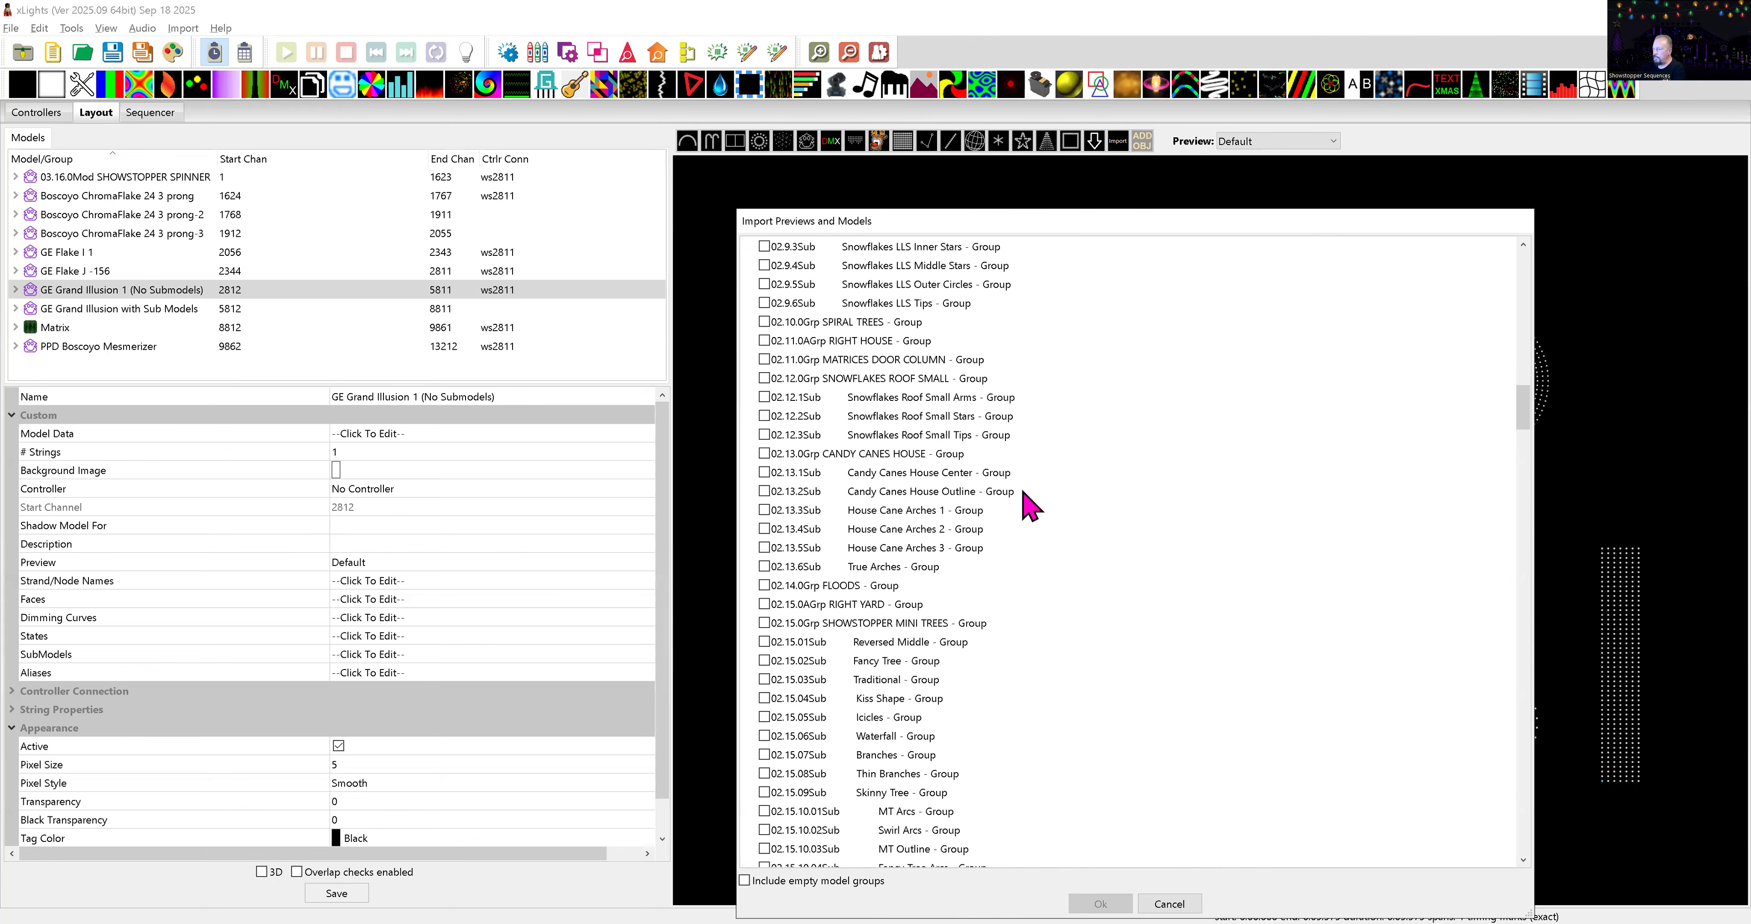
scroll(1024, 491, down, 11)
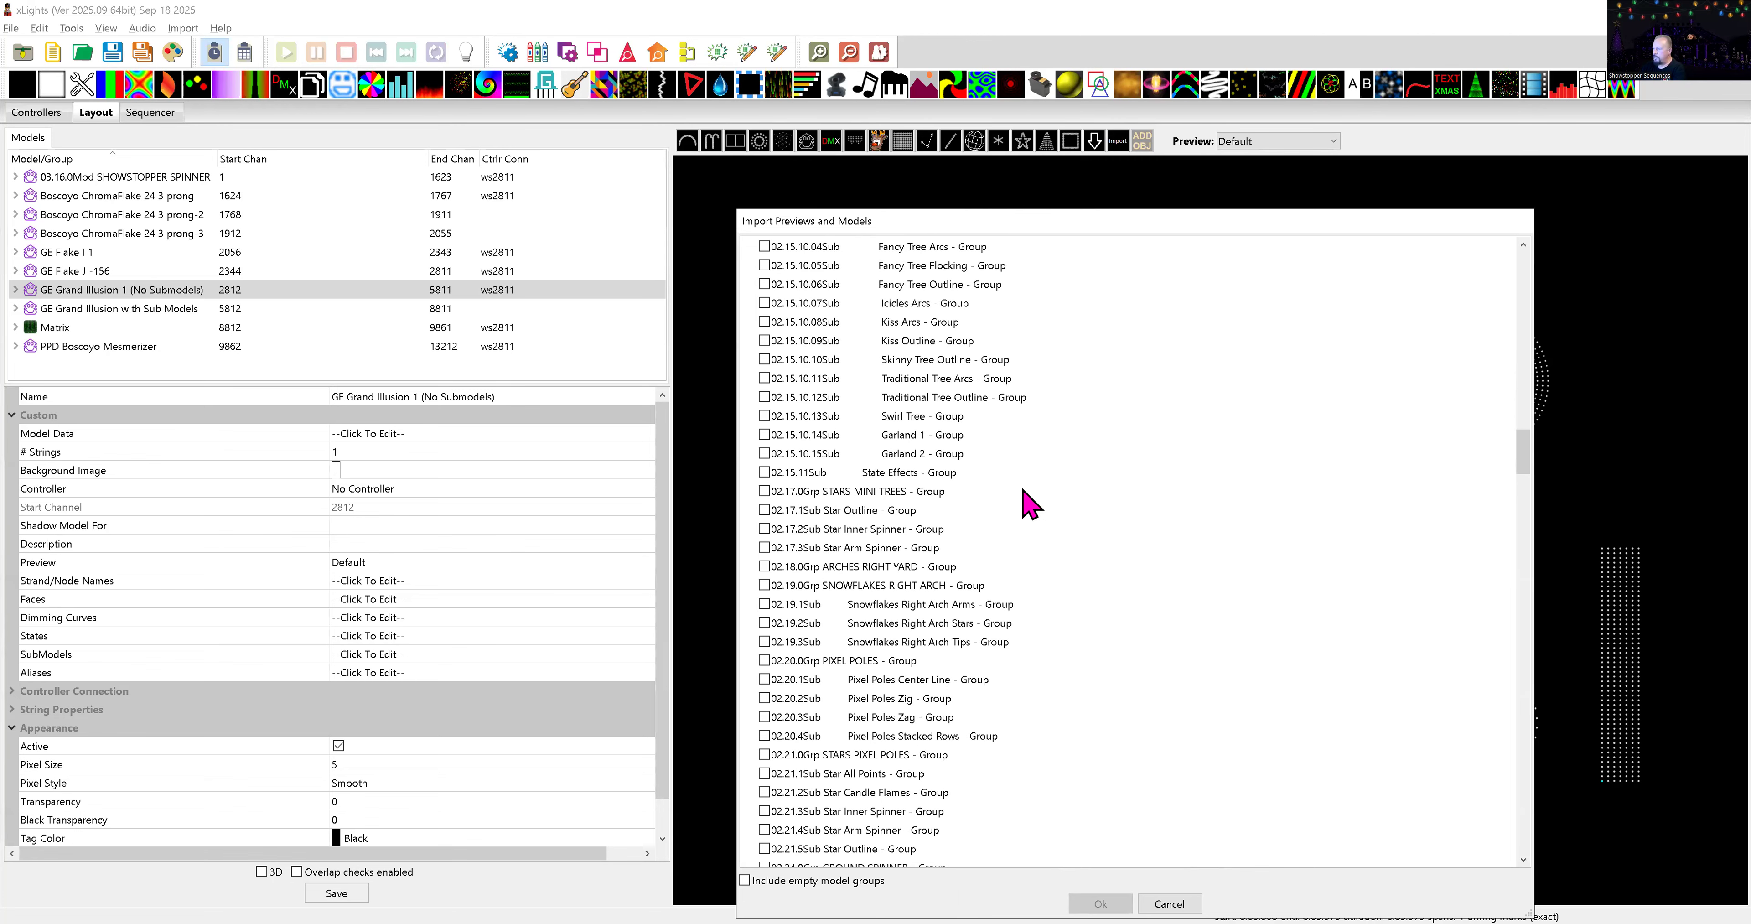
scroll(1030, 504, down, 3)
scroll(1030, 504, down, 20)
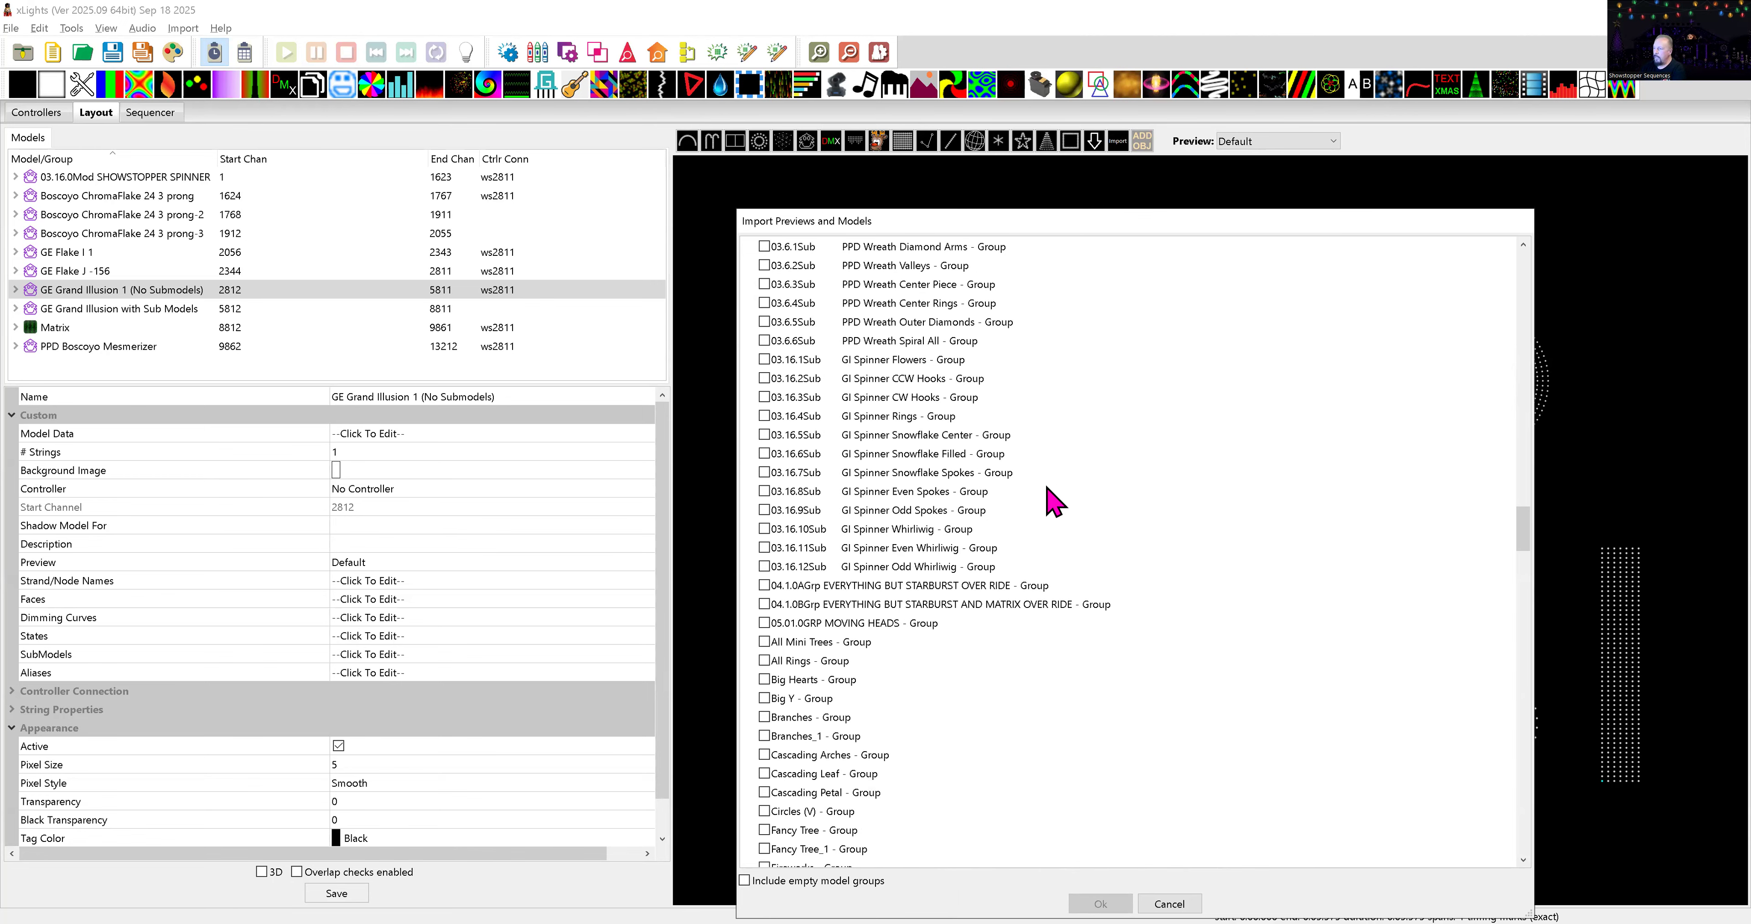
scroll(1044, 496, up, 4)
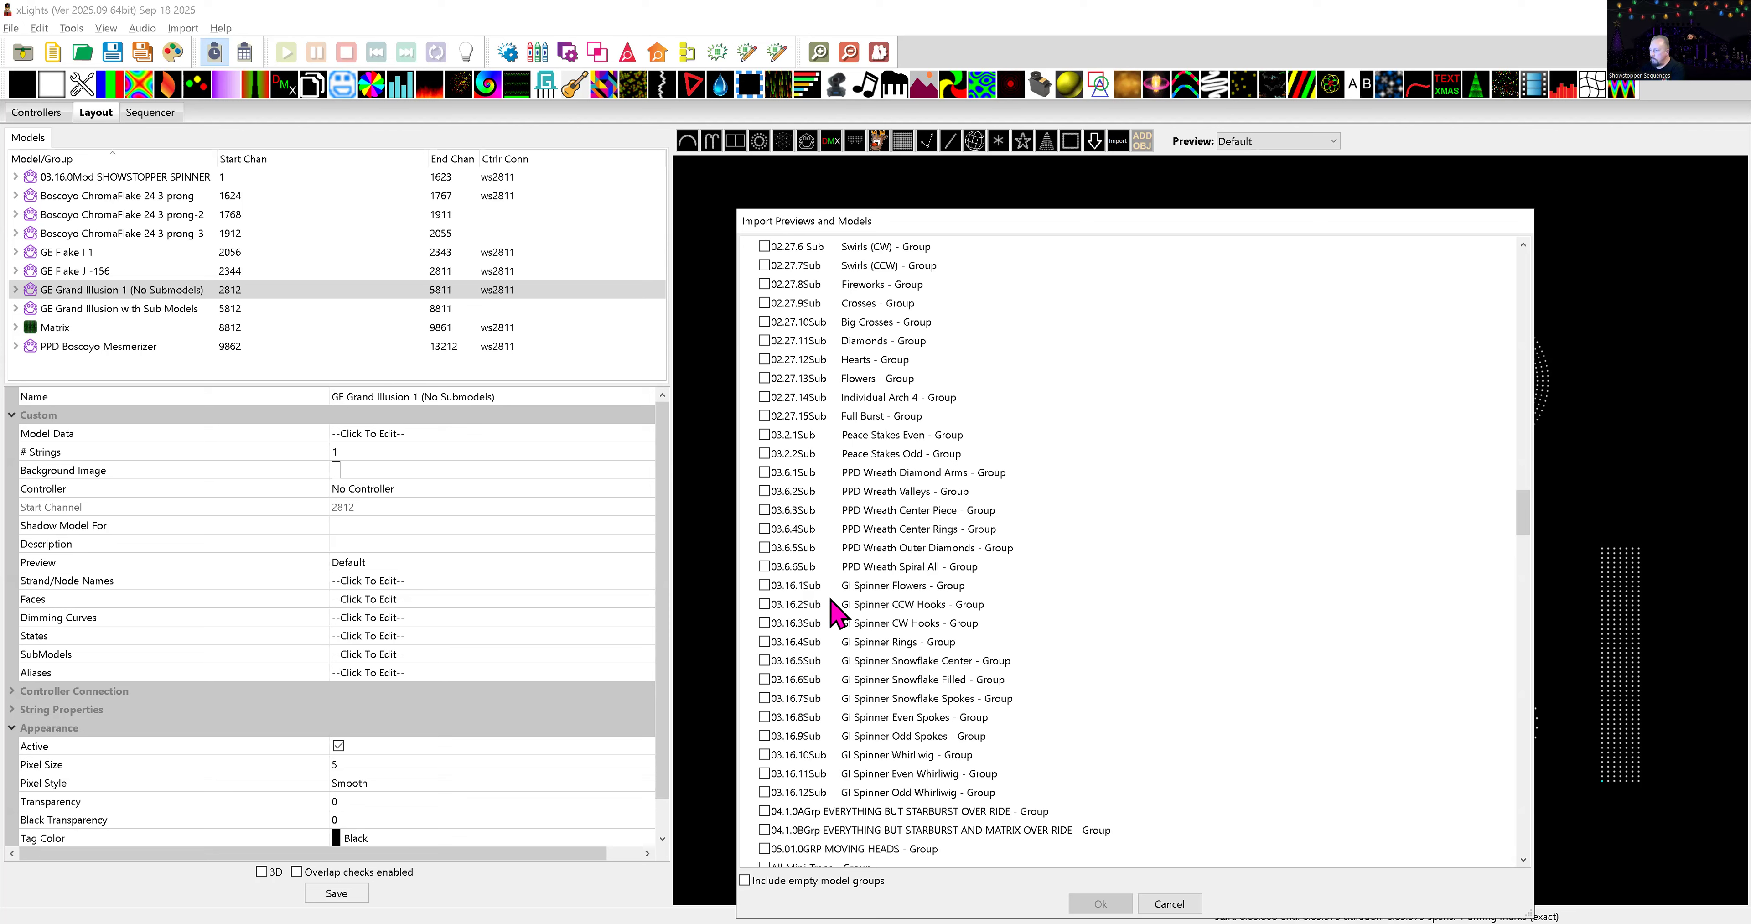
shift+click(860, 571)
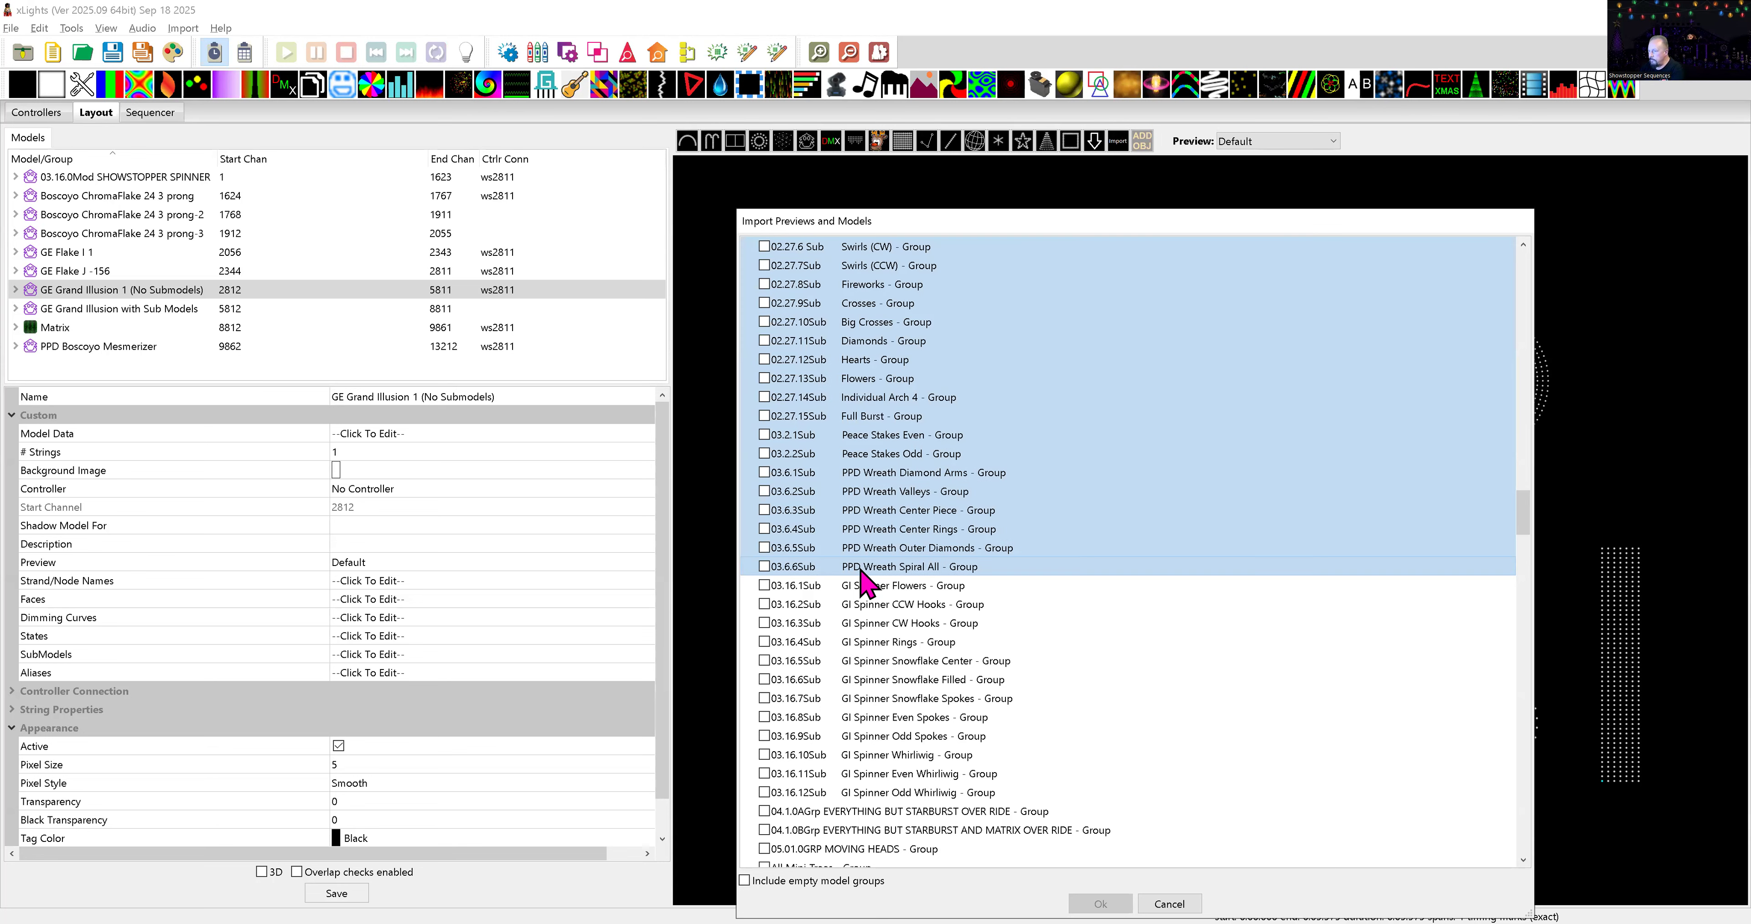
right_click(934, 470)
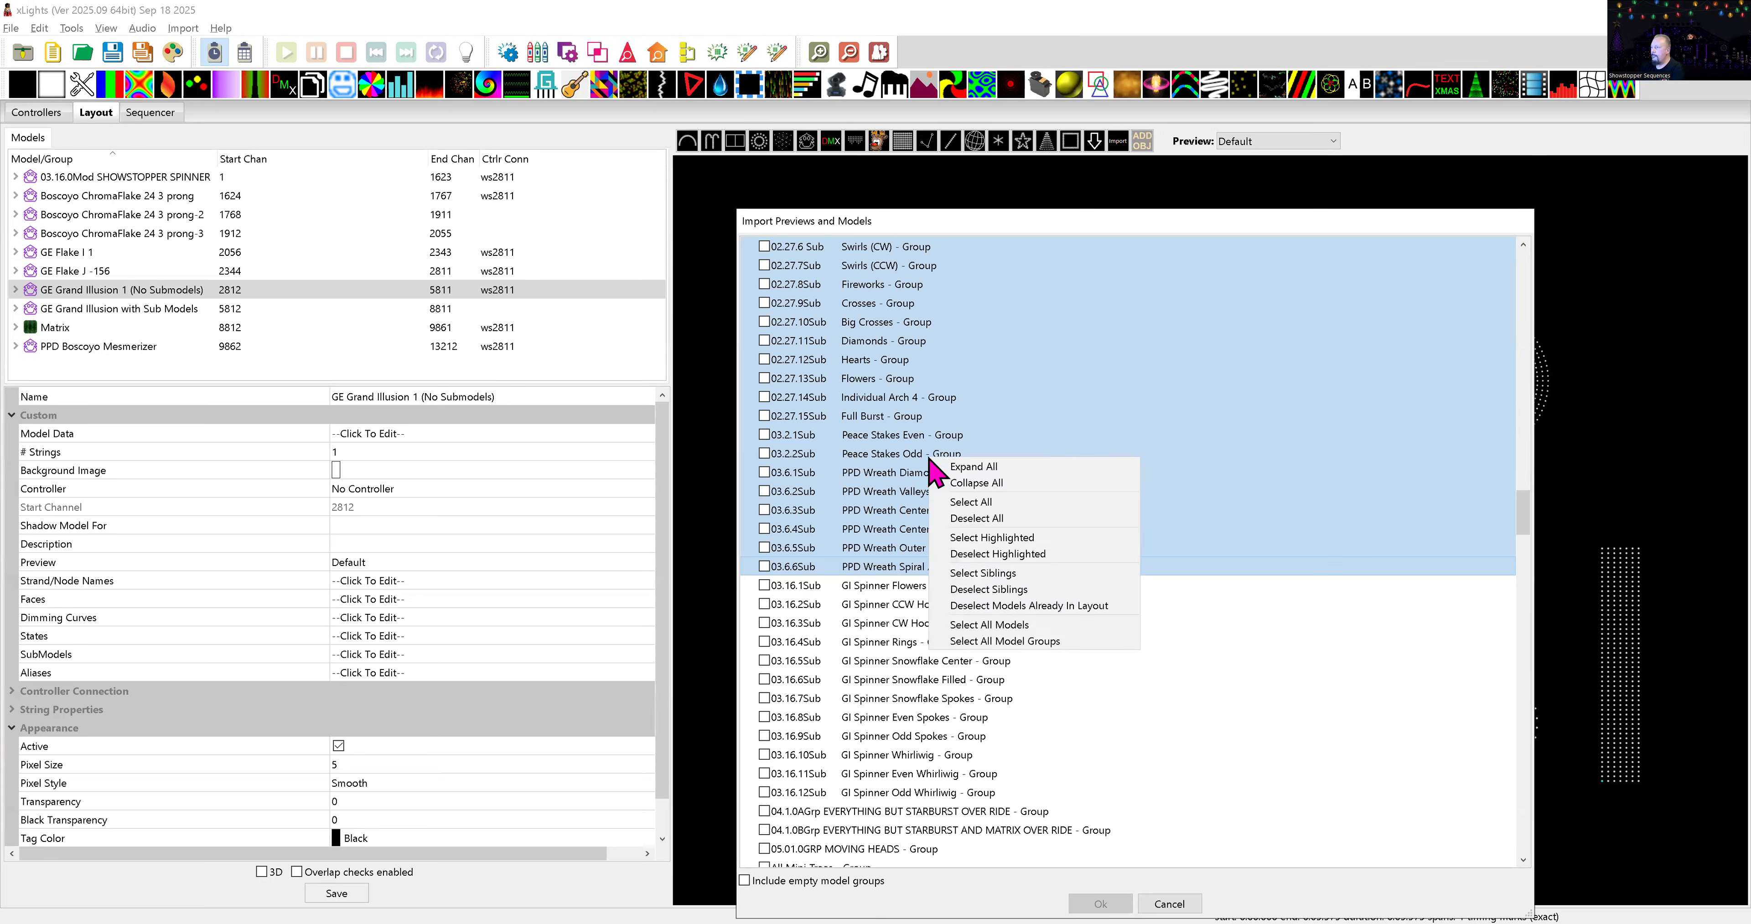
click(974, 541)
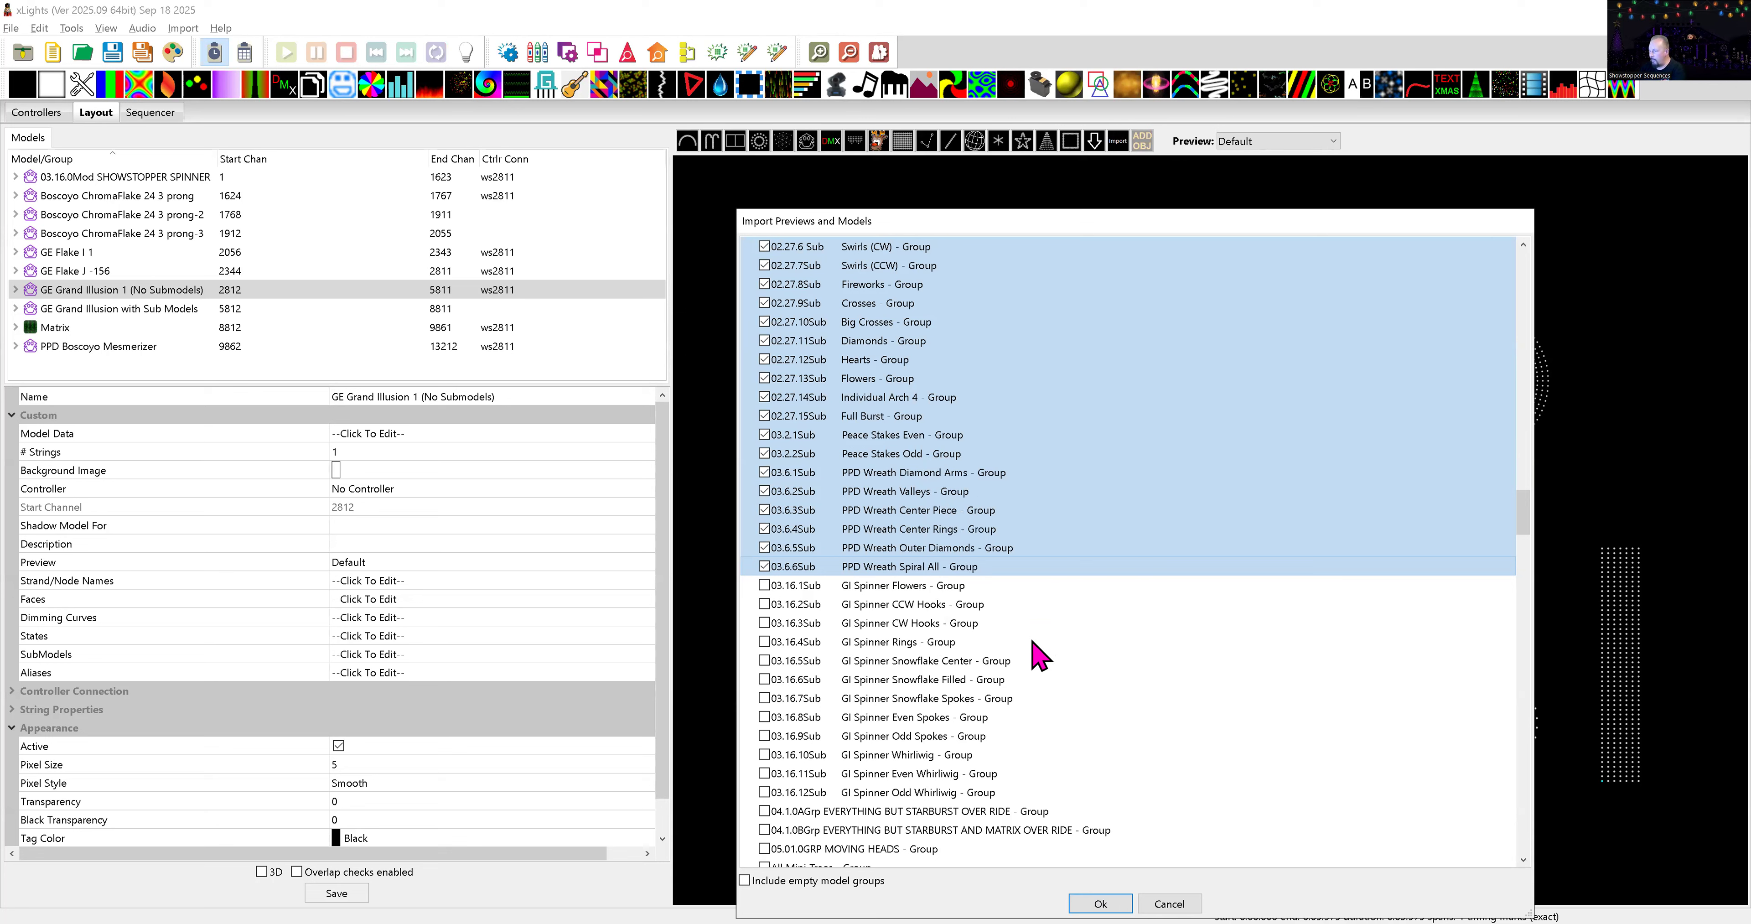
- Include both 04.1.0 OVER RIDE groups and 05.01.0GRP MOVING HEADS, allow empty model groups, and import the marked groups
scroll(981, 624, down, 3)
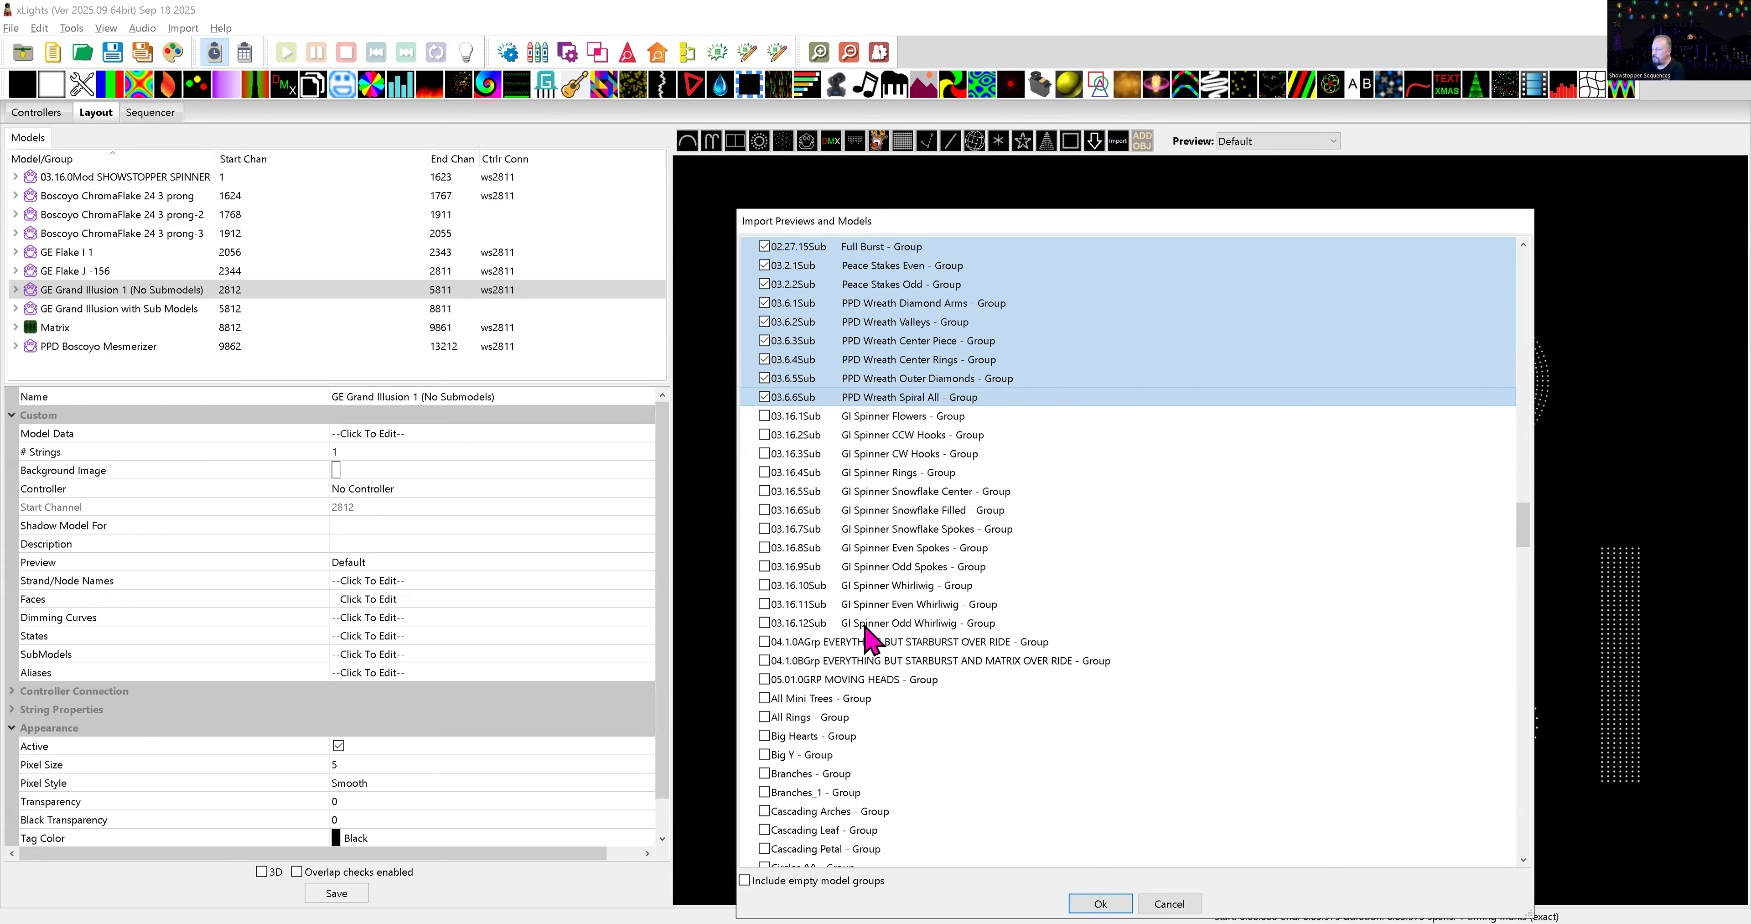
click(764, 643)
click(765, 660)
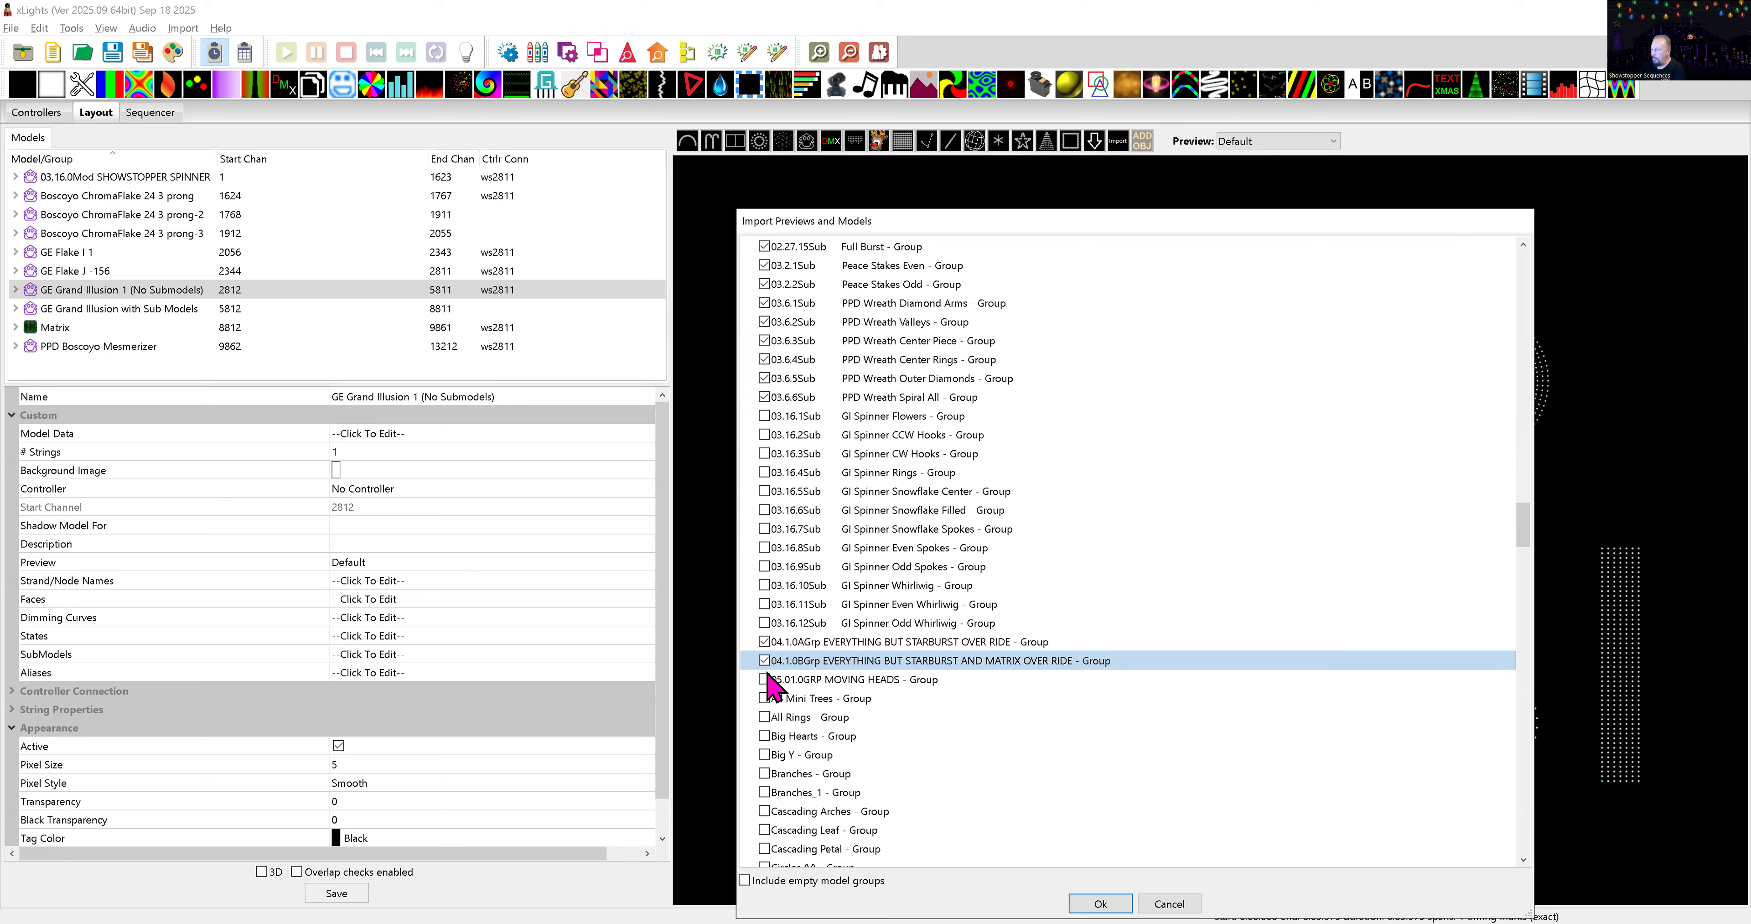
click(765, 679)
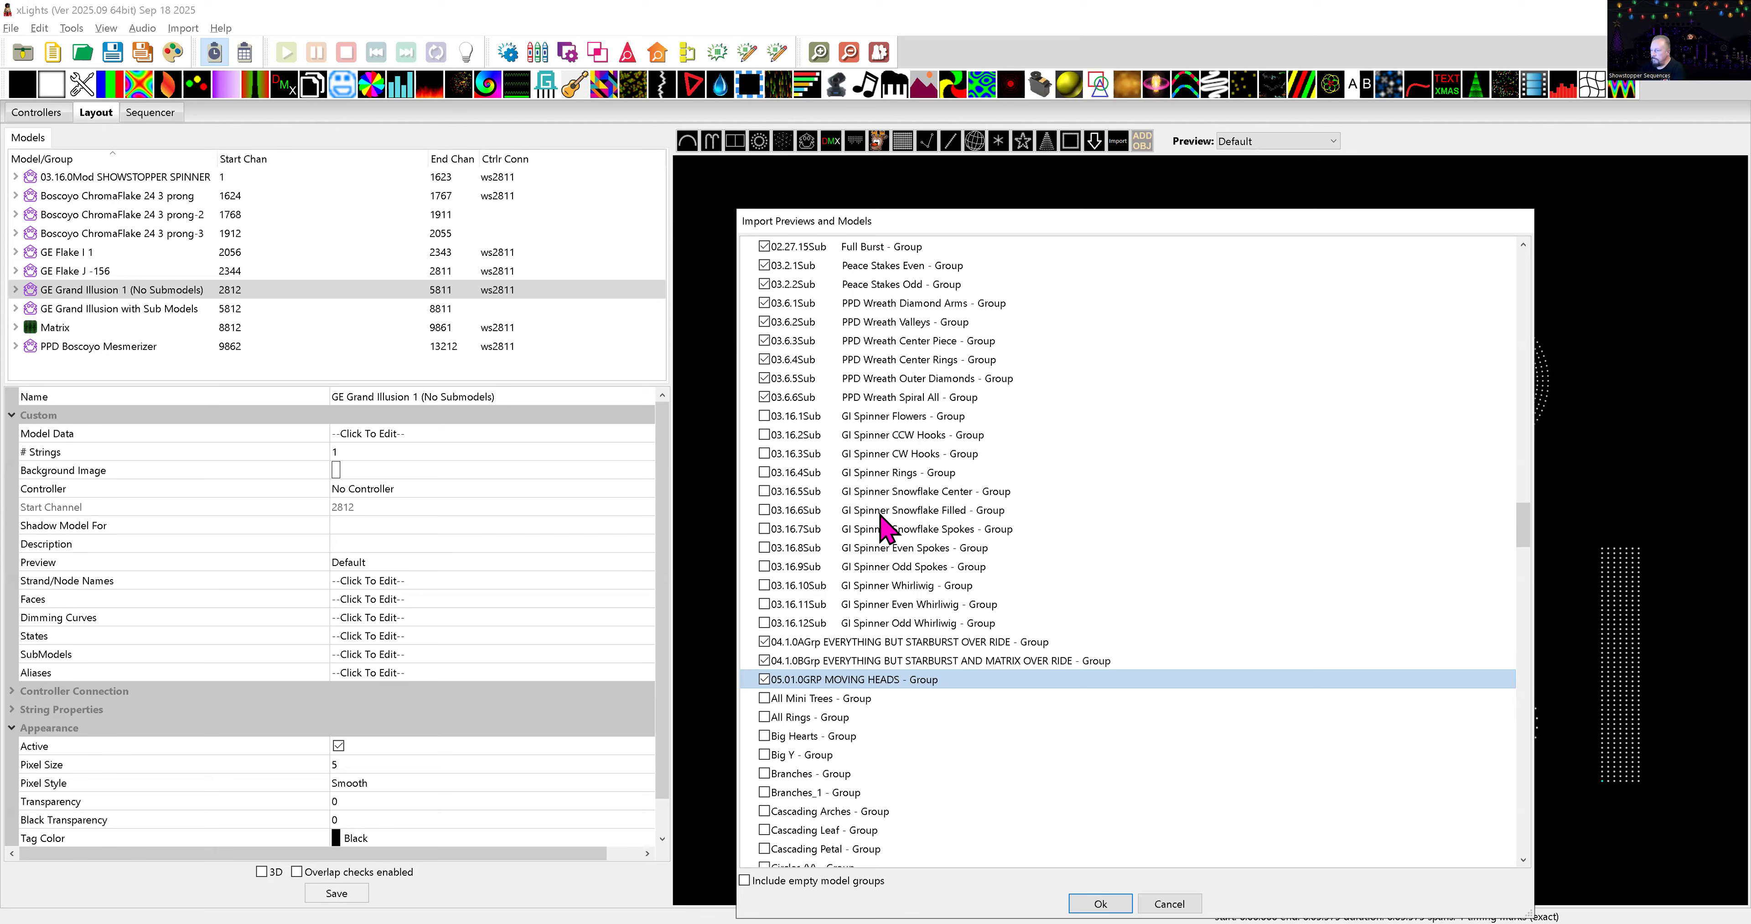
scroll(1122, 551, down, 3)
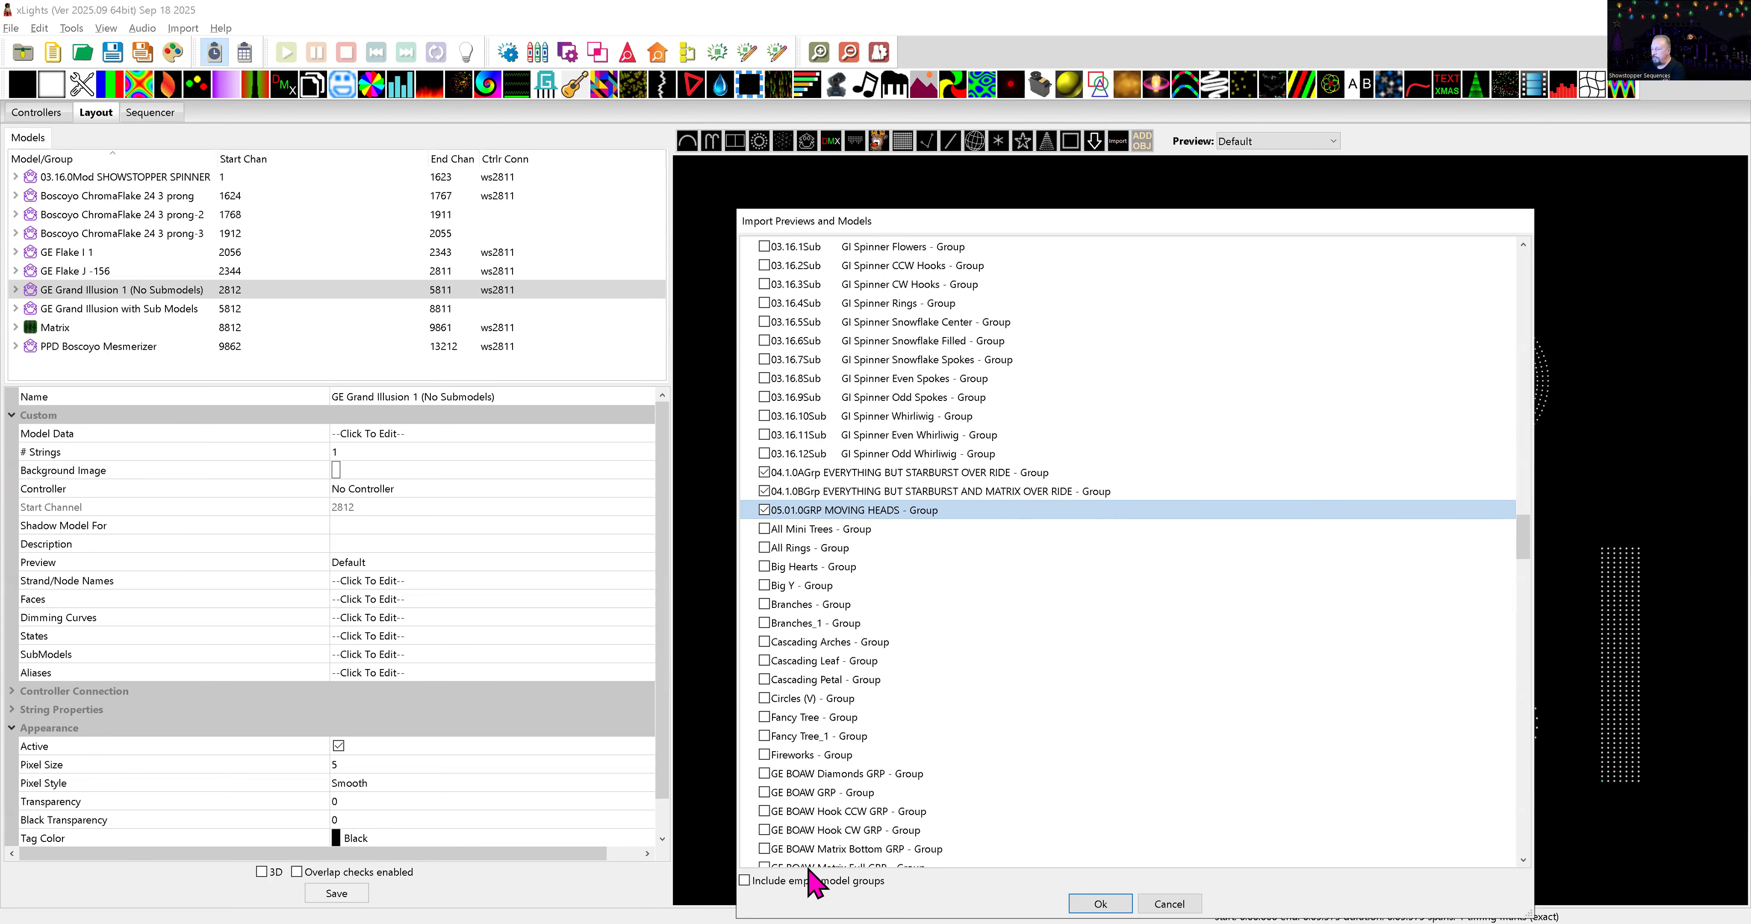
click(746, 878)
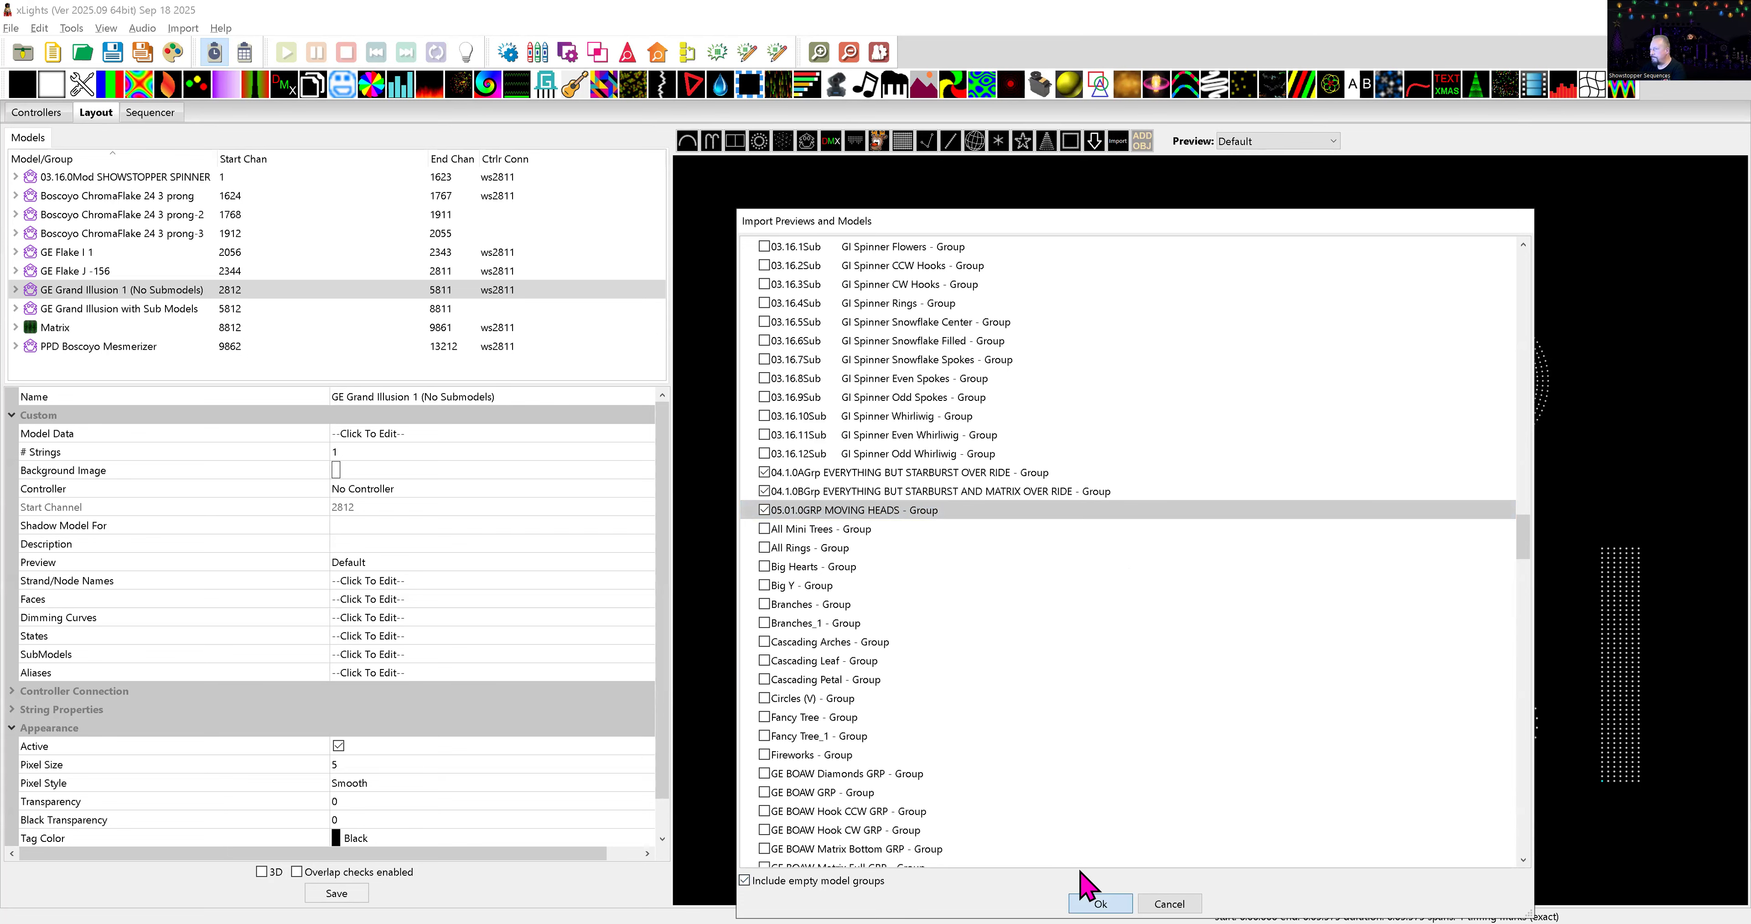
click(1076, 902)
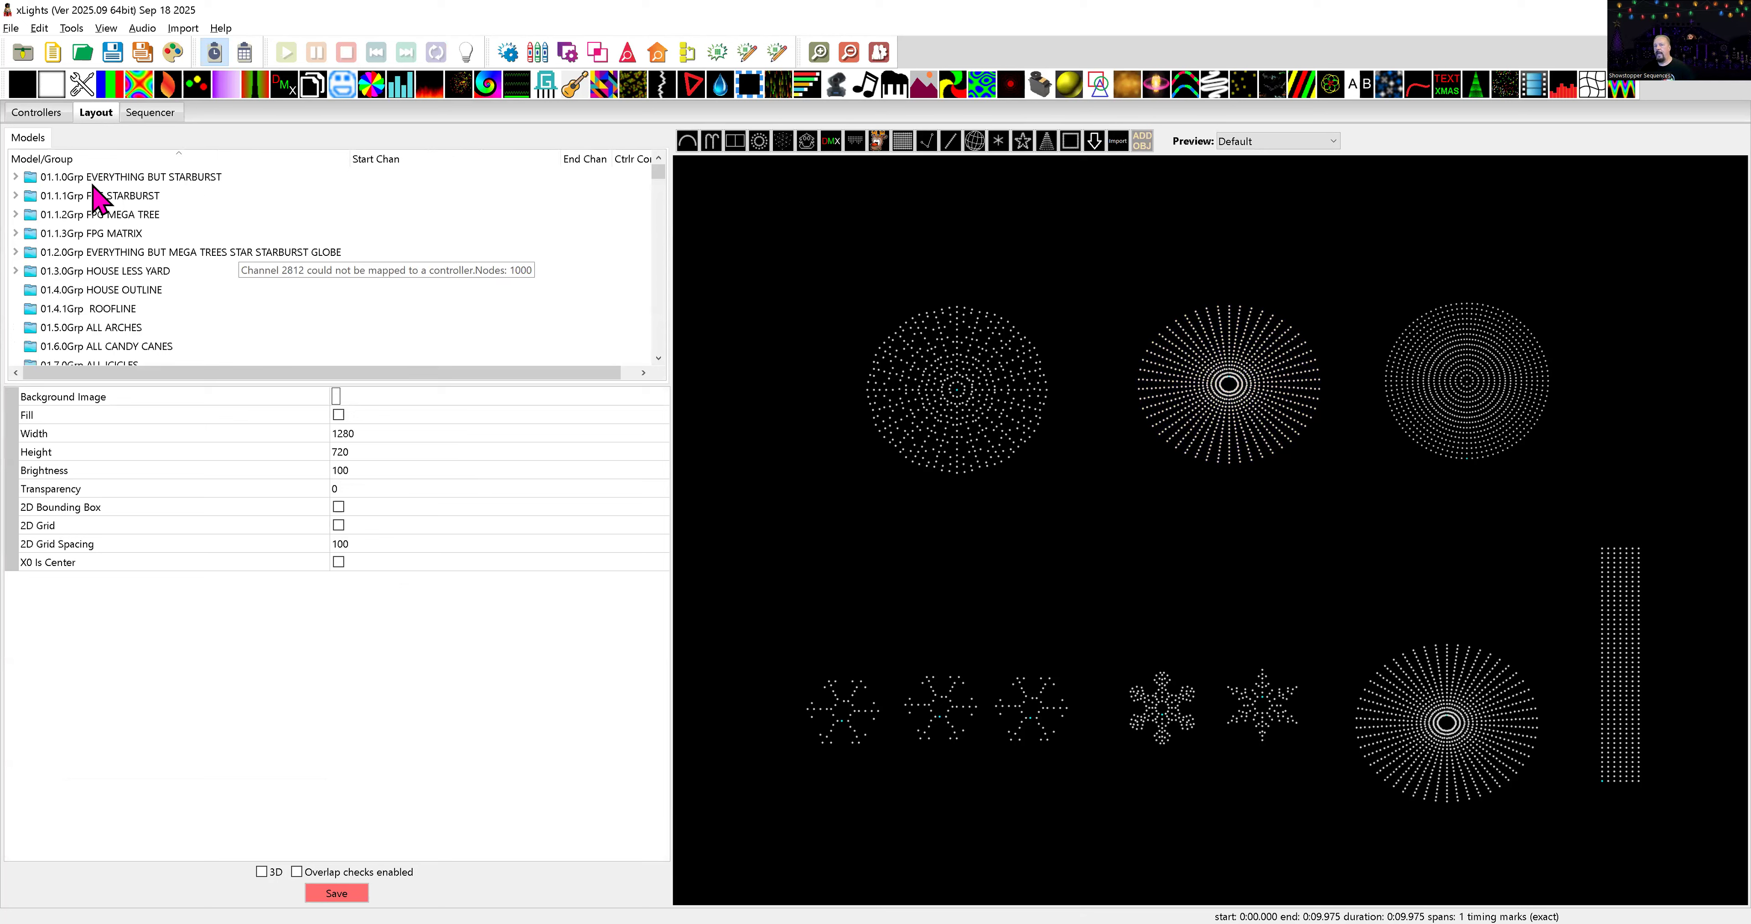
- Check the members of the EVERYTHING BUT STARBURST, FPG STARBURST and FPG MEGA TREE groups, then save the layout
click(124, 179)
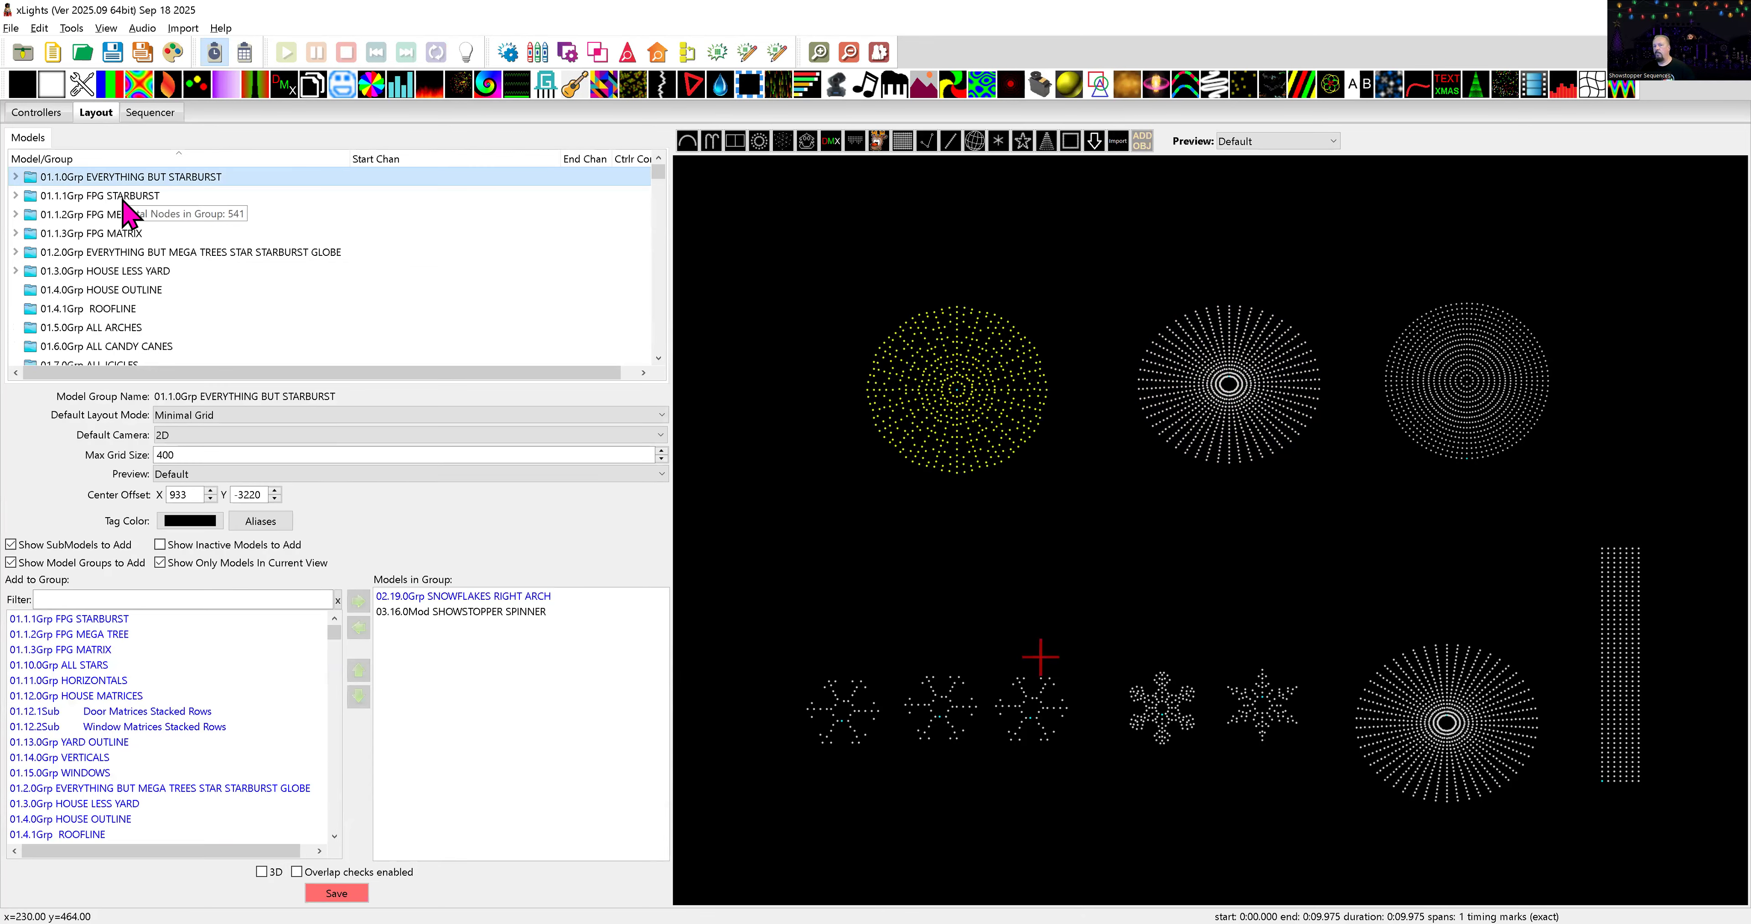
click(141, 199)
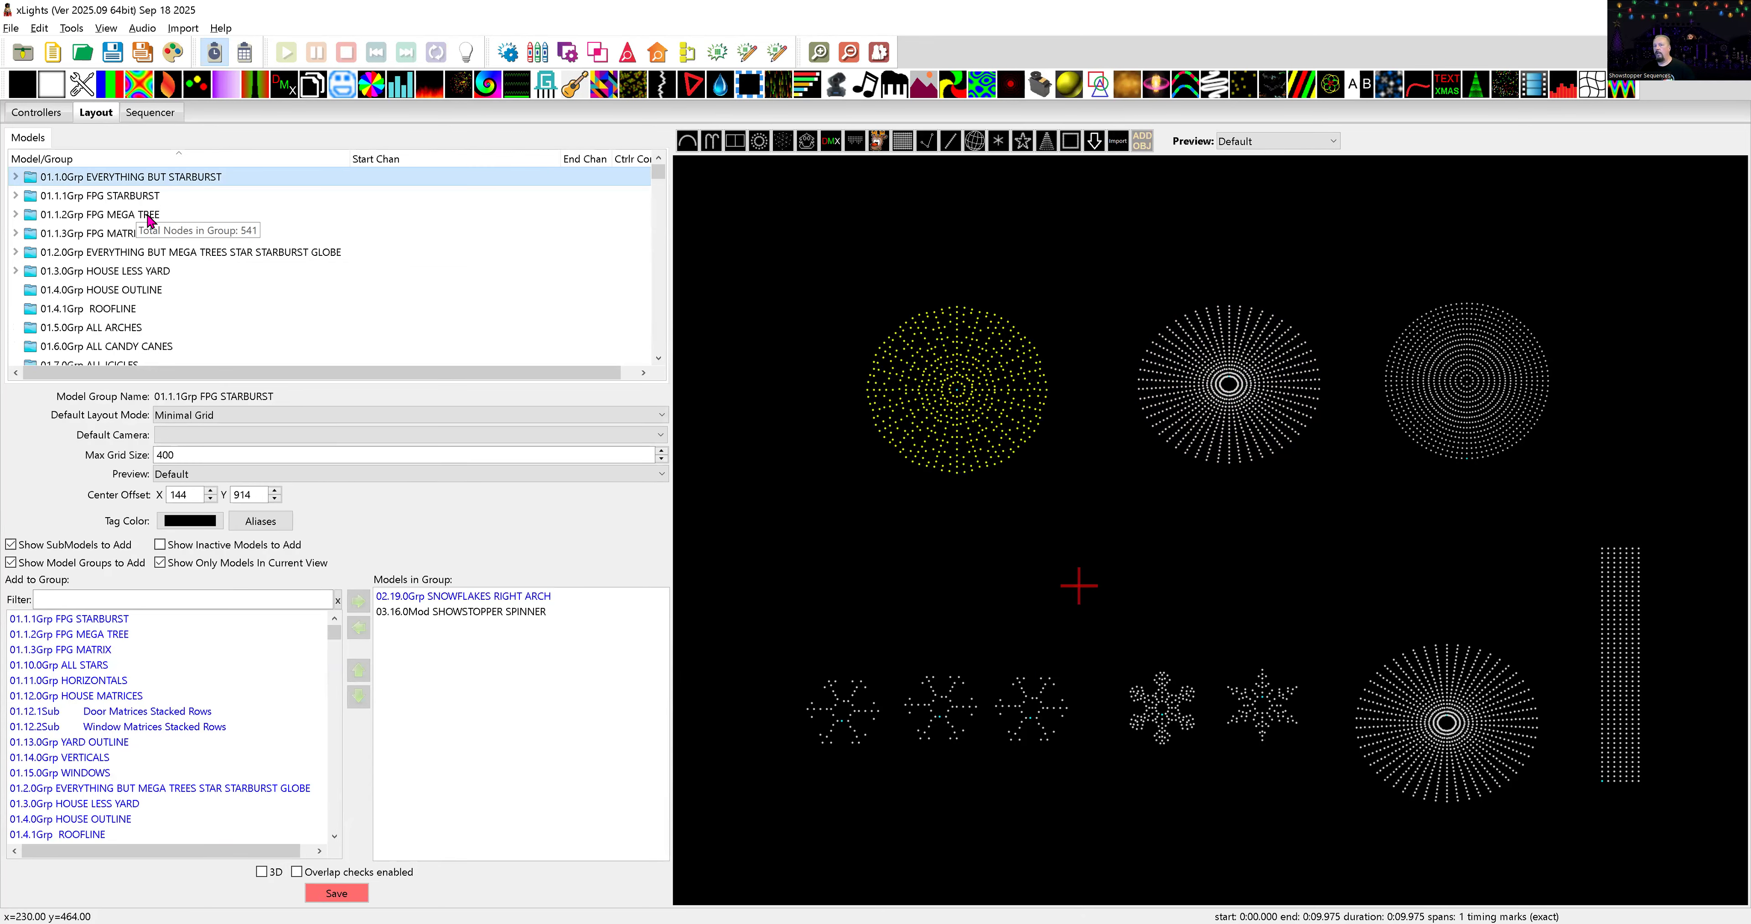
click(148, 216)
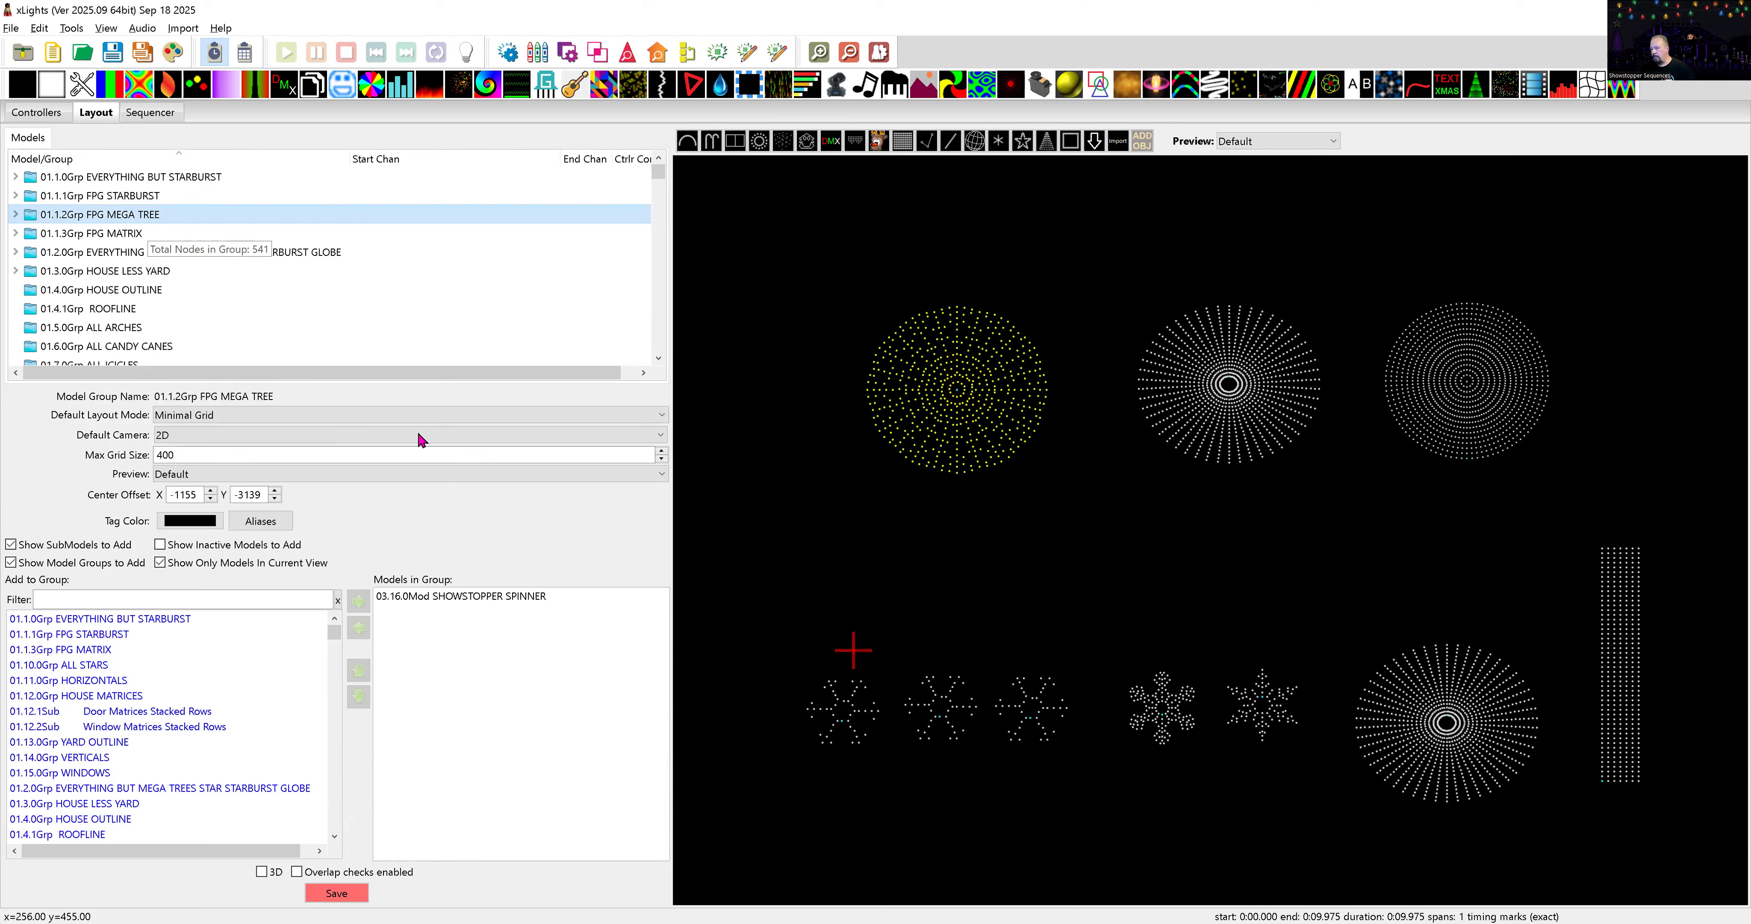
click(345, 888)
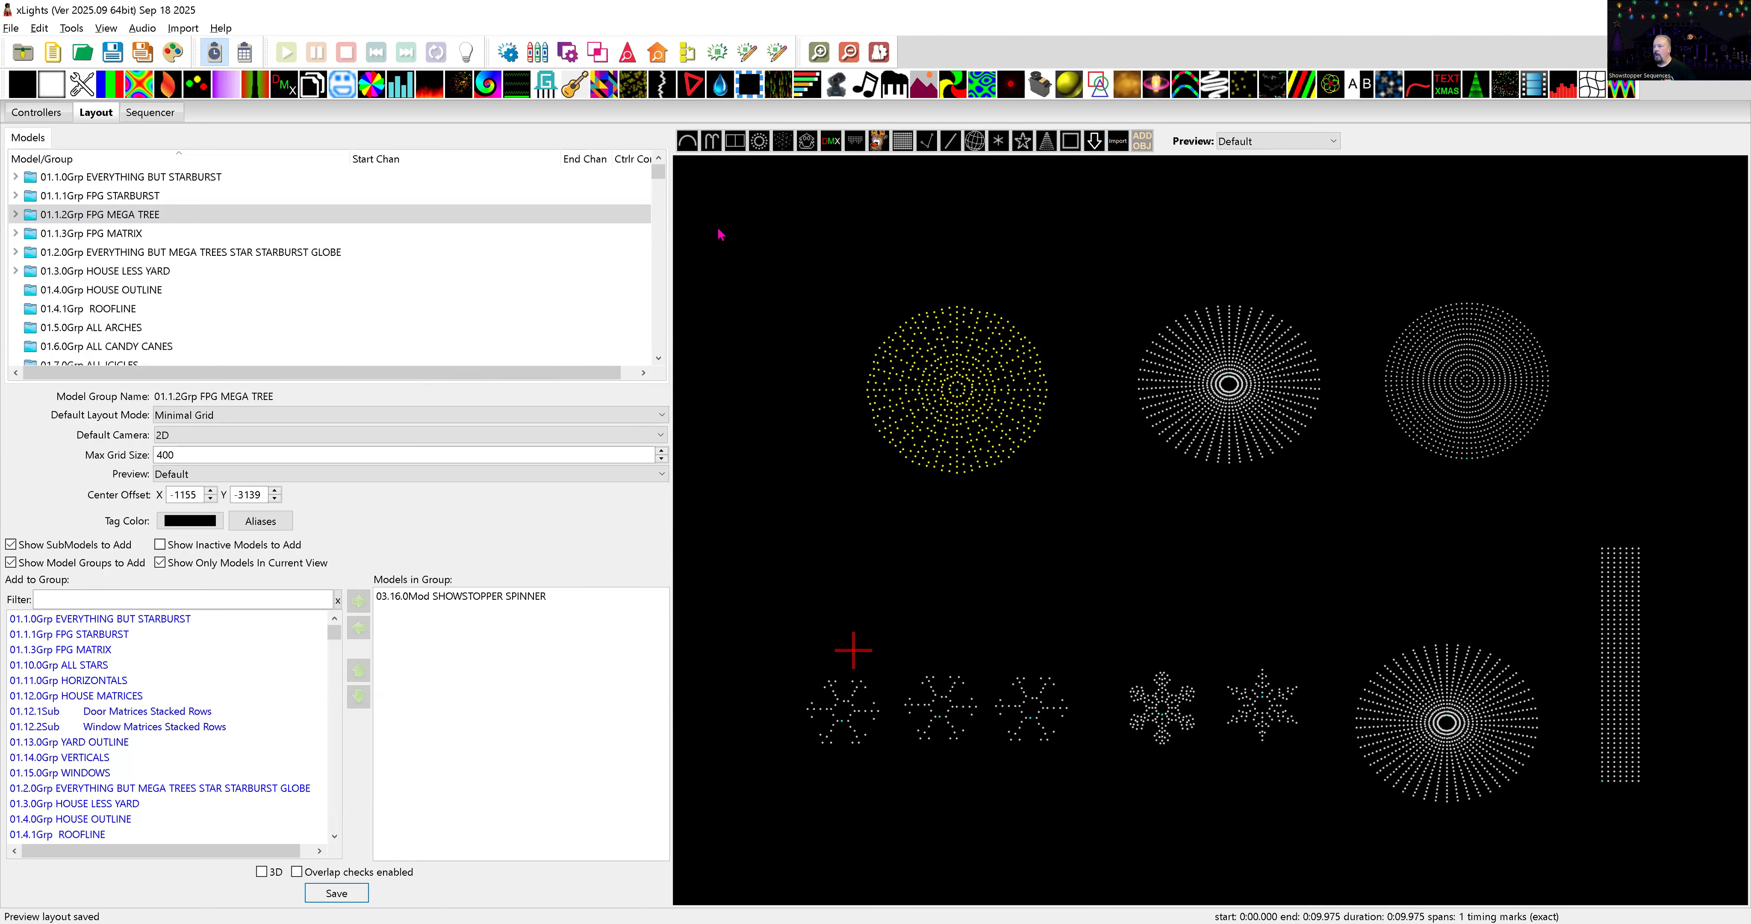
- Select all models in the layout and choose 01.1.0Grp, 01.1.1Grp and 01.1.2Grp as existing groups to add them to
drag(715, 223, 1686, 852)
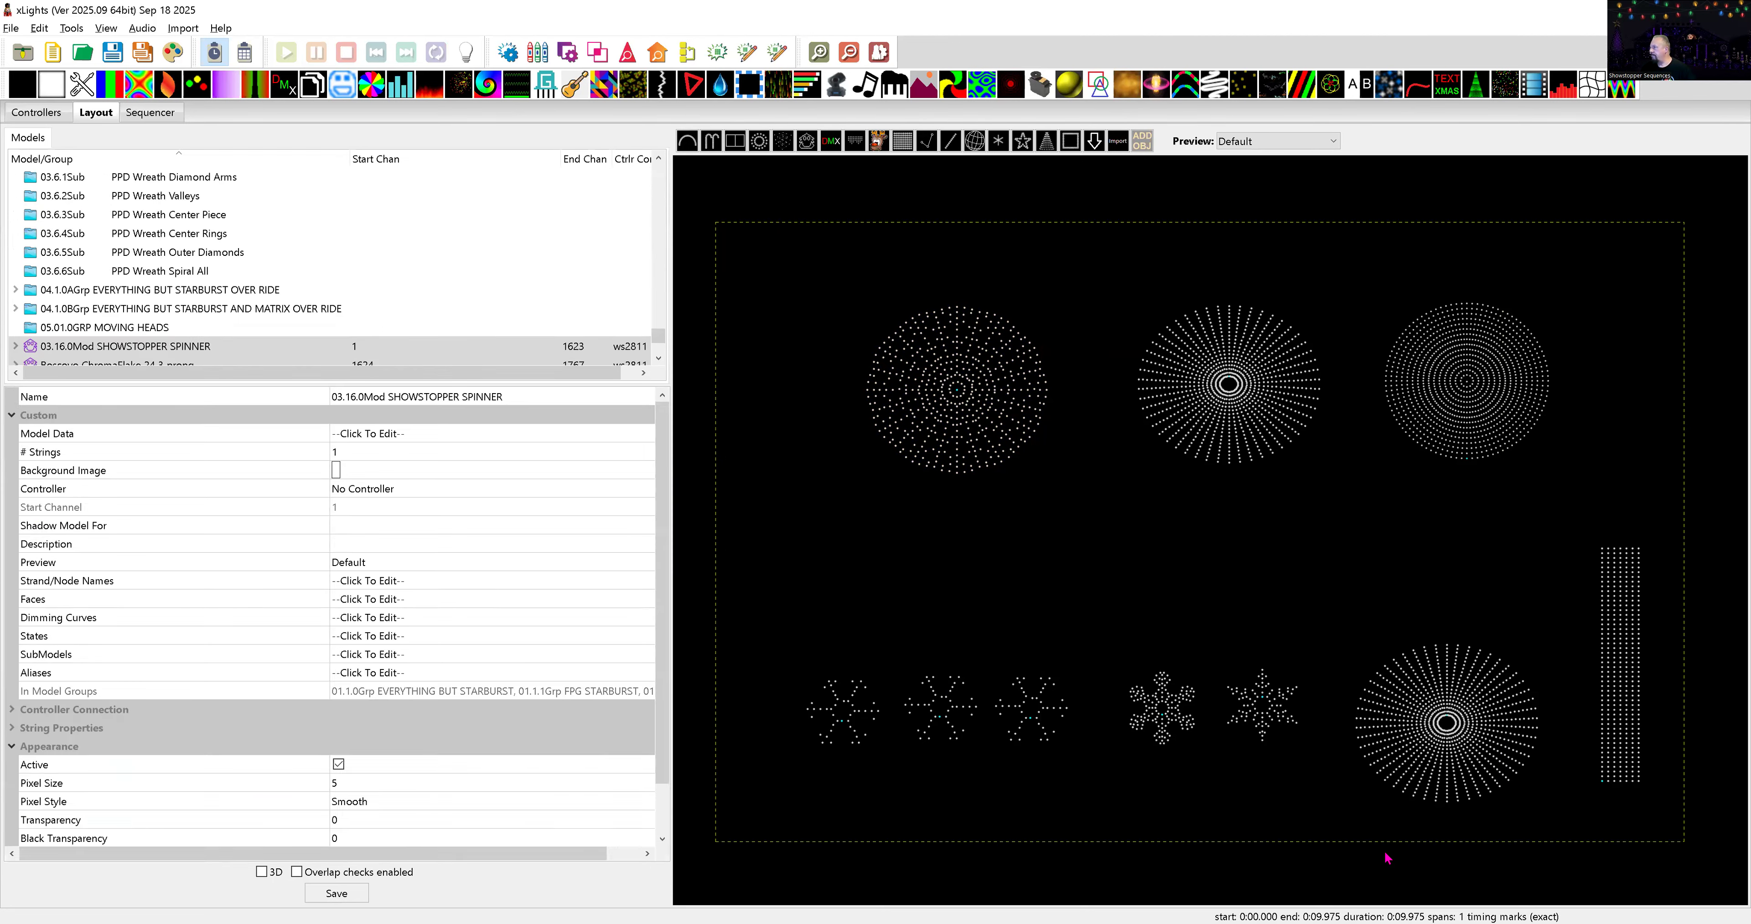
right_click(974, 424)
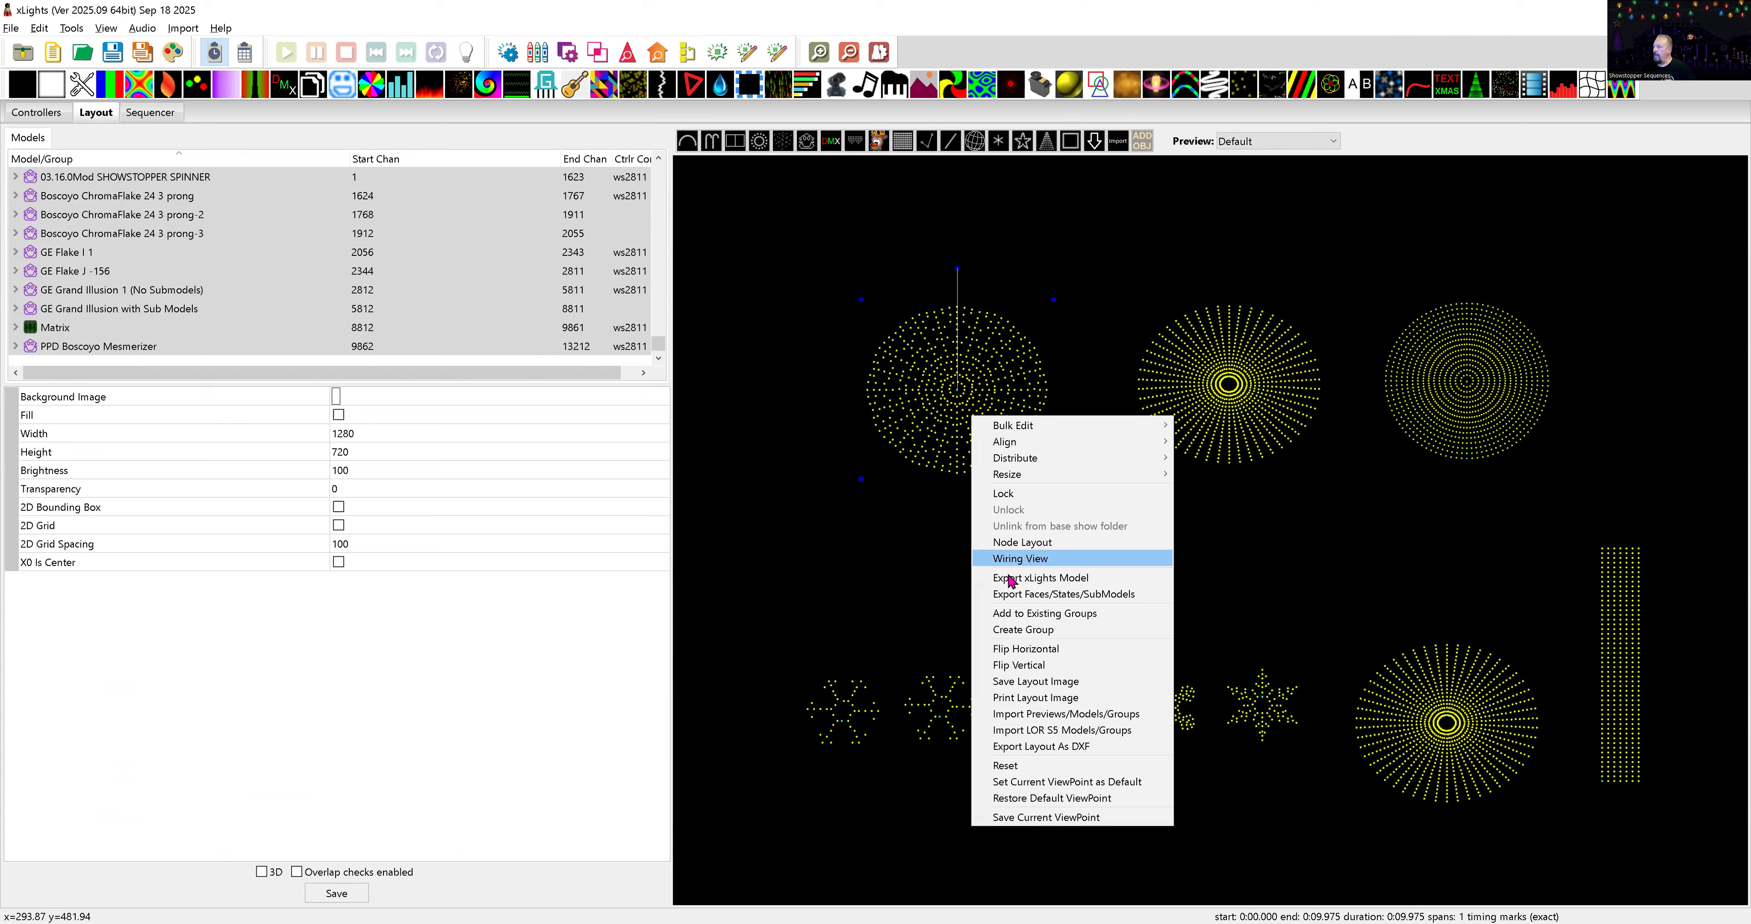
click(1042, 620)
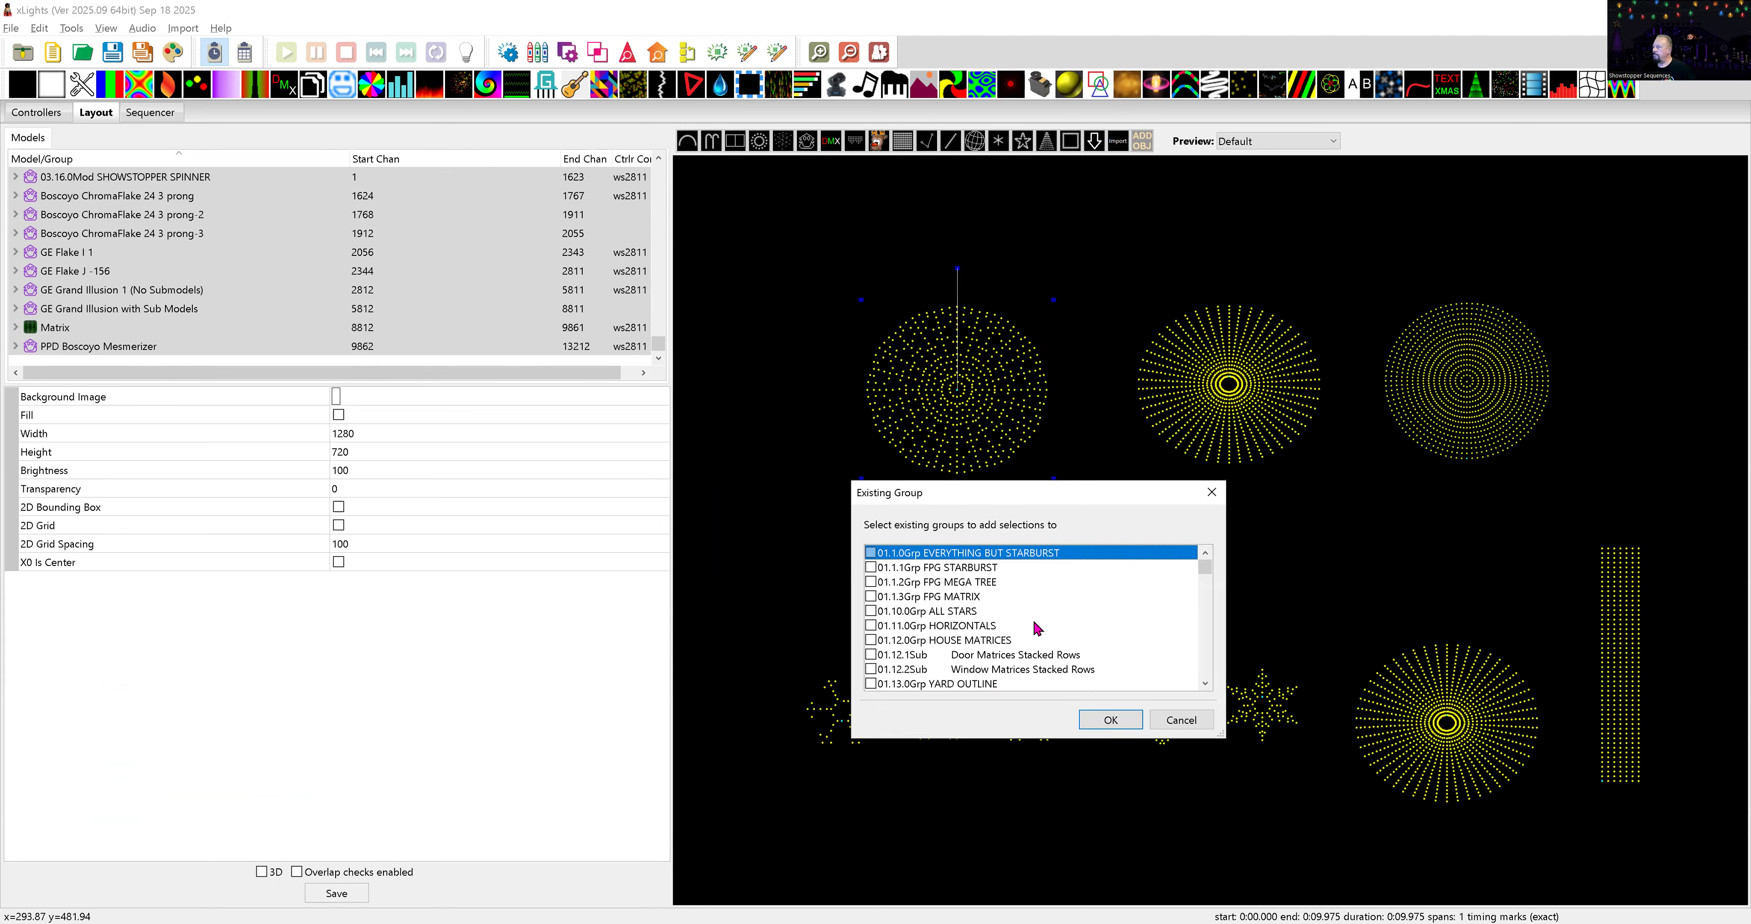
click(871, 554)
click(871, 568)
click(872, 582)
- Also choose 01.2.0Grp, 04.1.0AGrp and 04.1.0BGrp as target groups and add the selected models to the chosen groups
scroll(909, 636, down, 2)
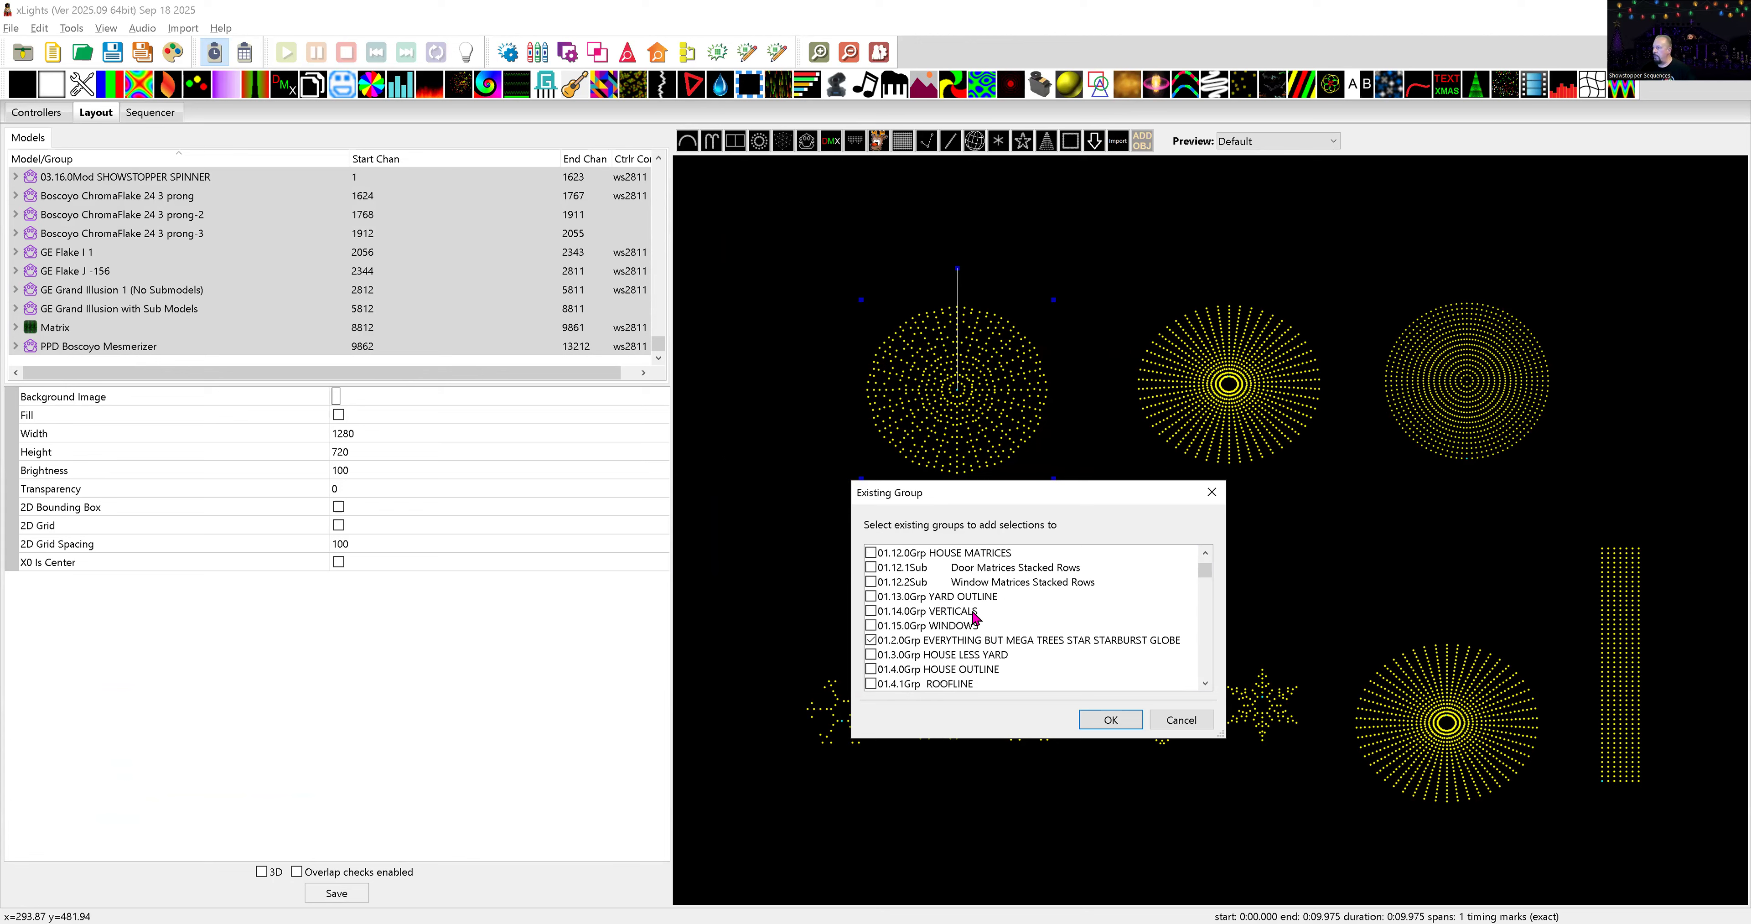
scroll(974, 629, down, 5)
scroll(974, 629, down, 10)
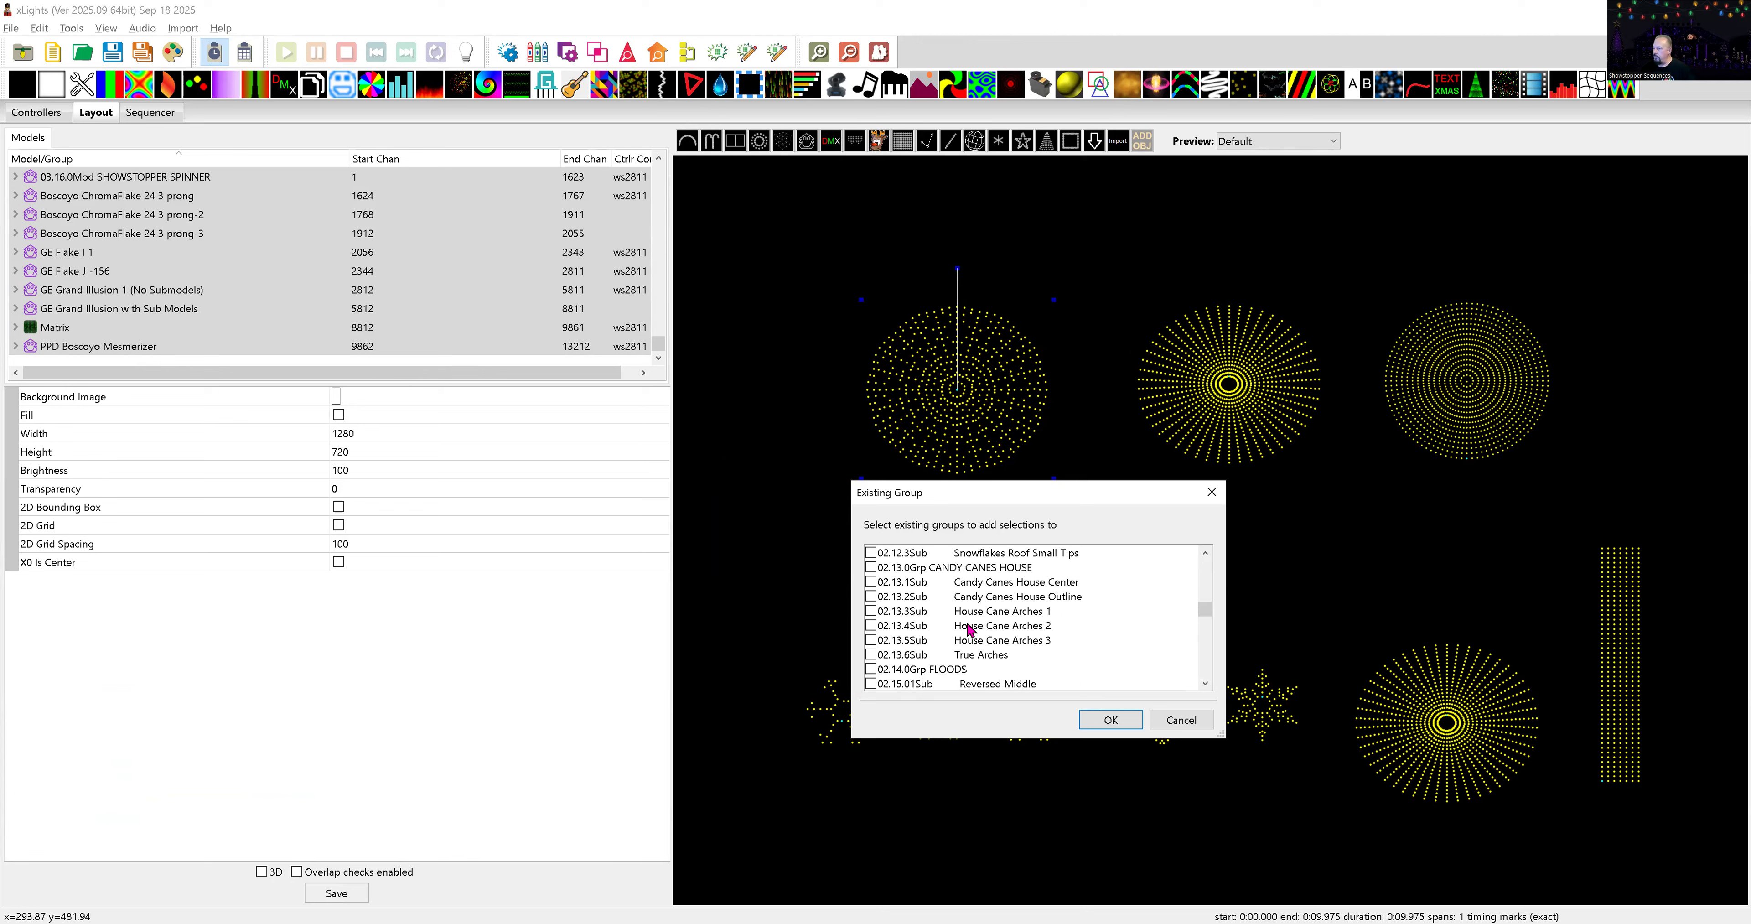
scroll(969, 635, down, 10)
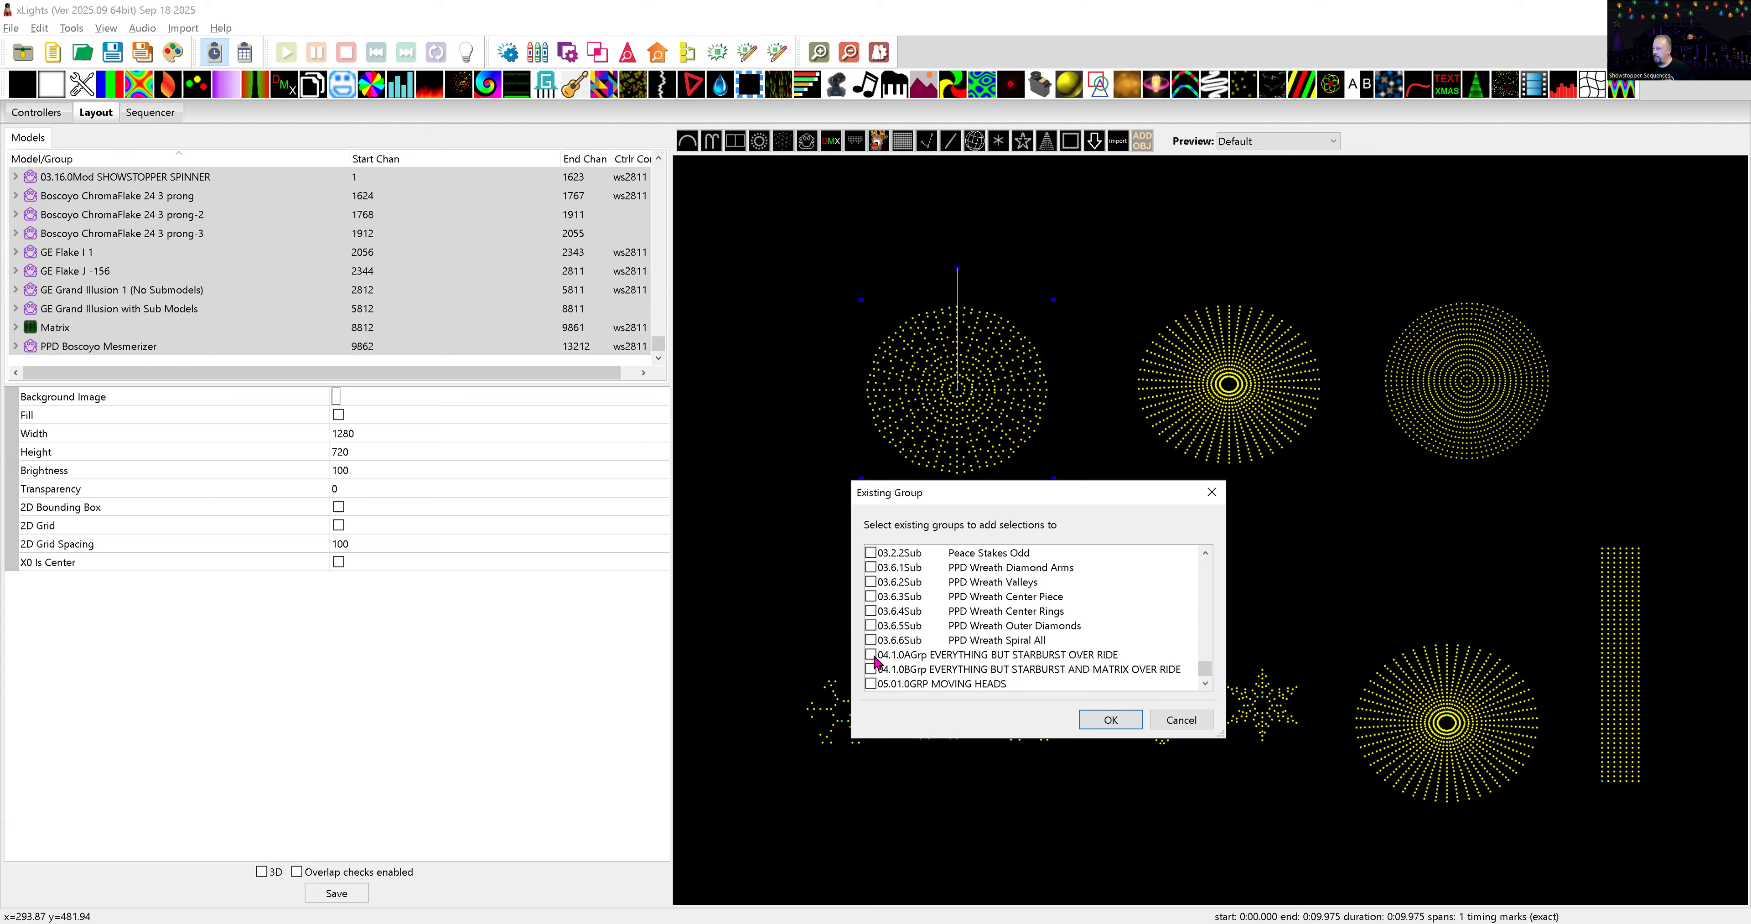
click(873, 655)
click(874, 669)
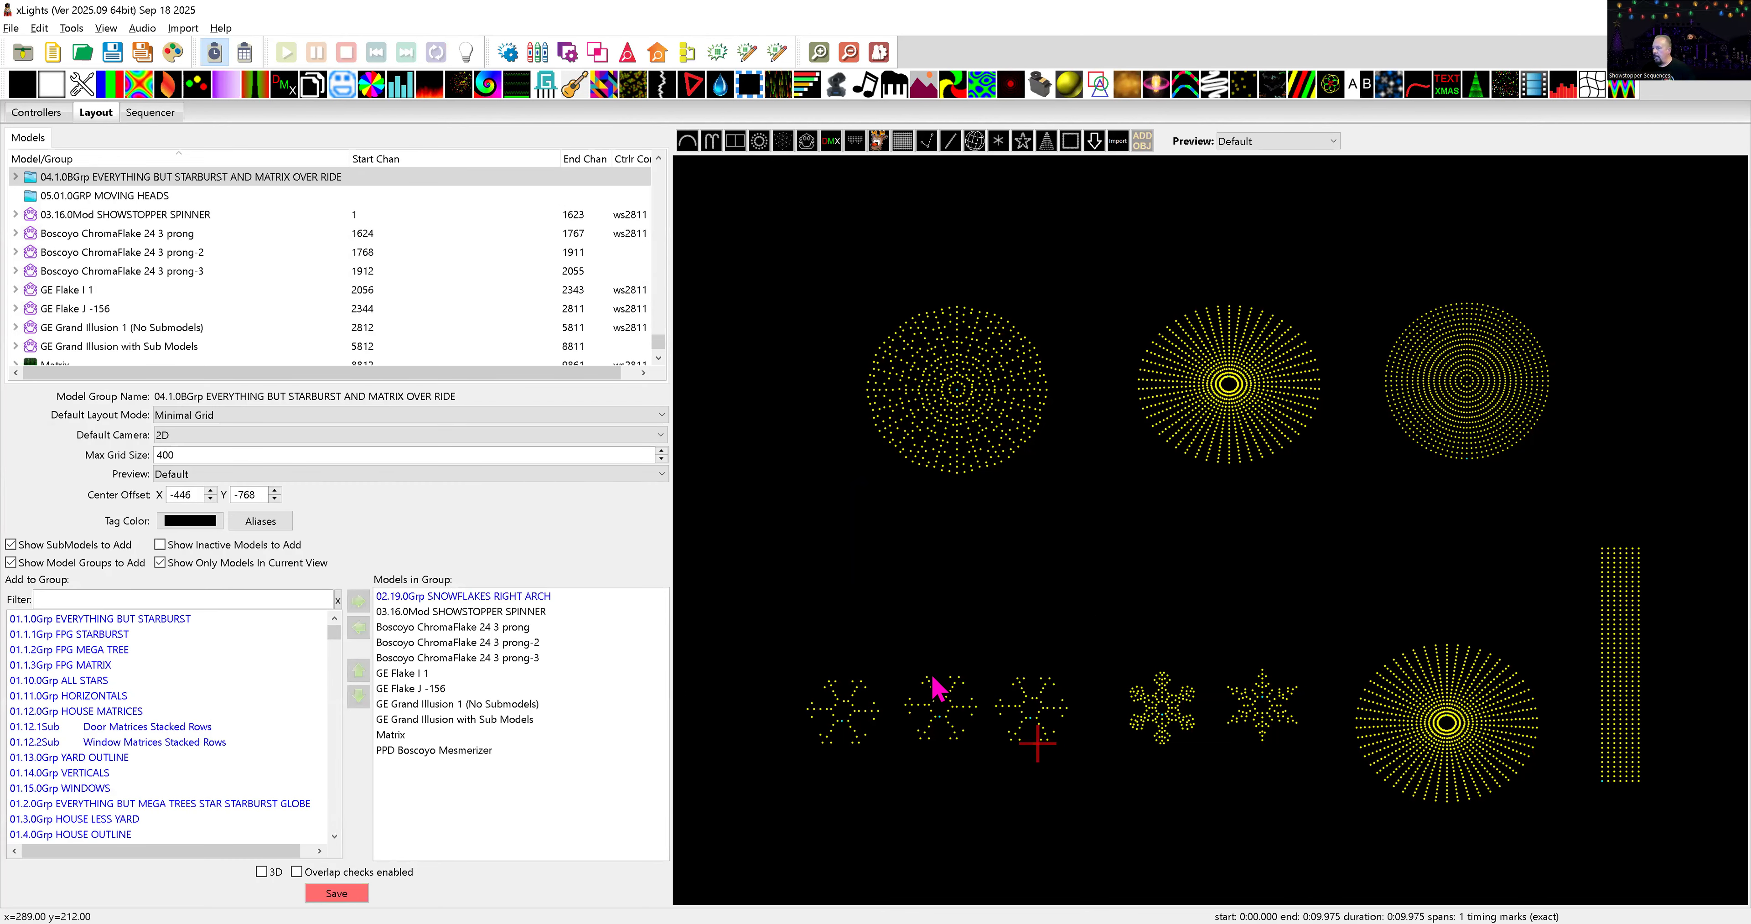
- Select the five snowflake models and choose 01.1.0Grp, 01.1.1Grp, 01.1.2Grp, 01.1.3Grp and 01.2.0Grp as existing groups to add them to
click(1119, 576)
drag(1238, 785, 1304, 785)
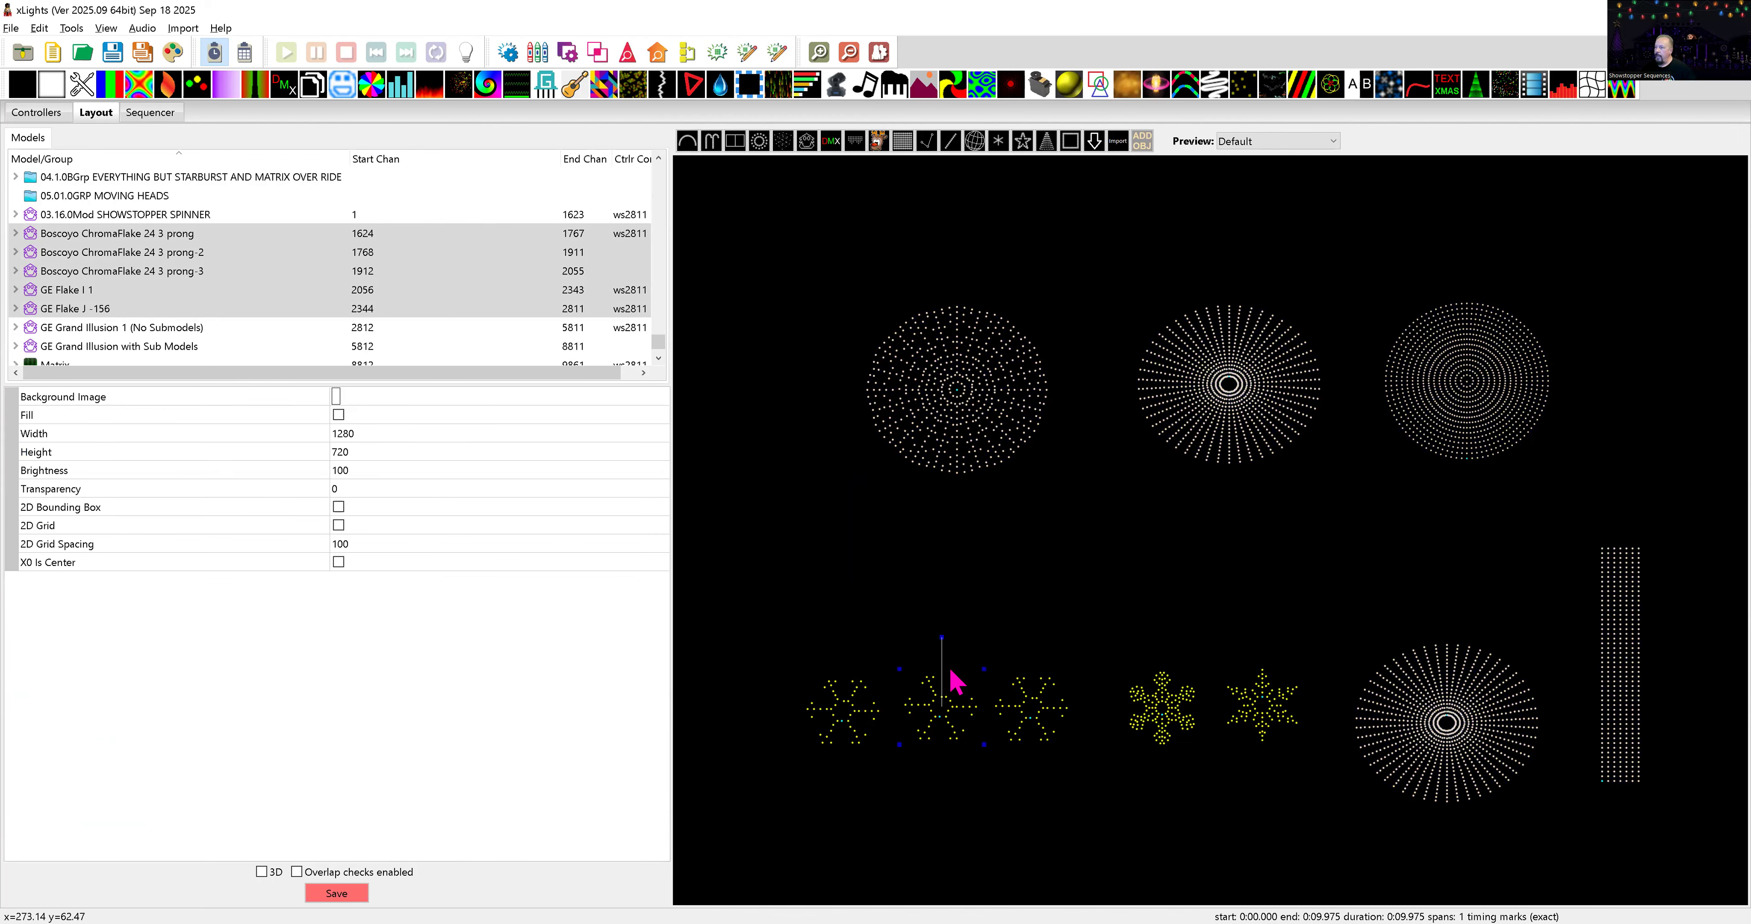
right_click(950, 704)
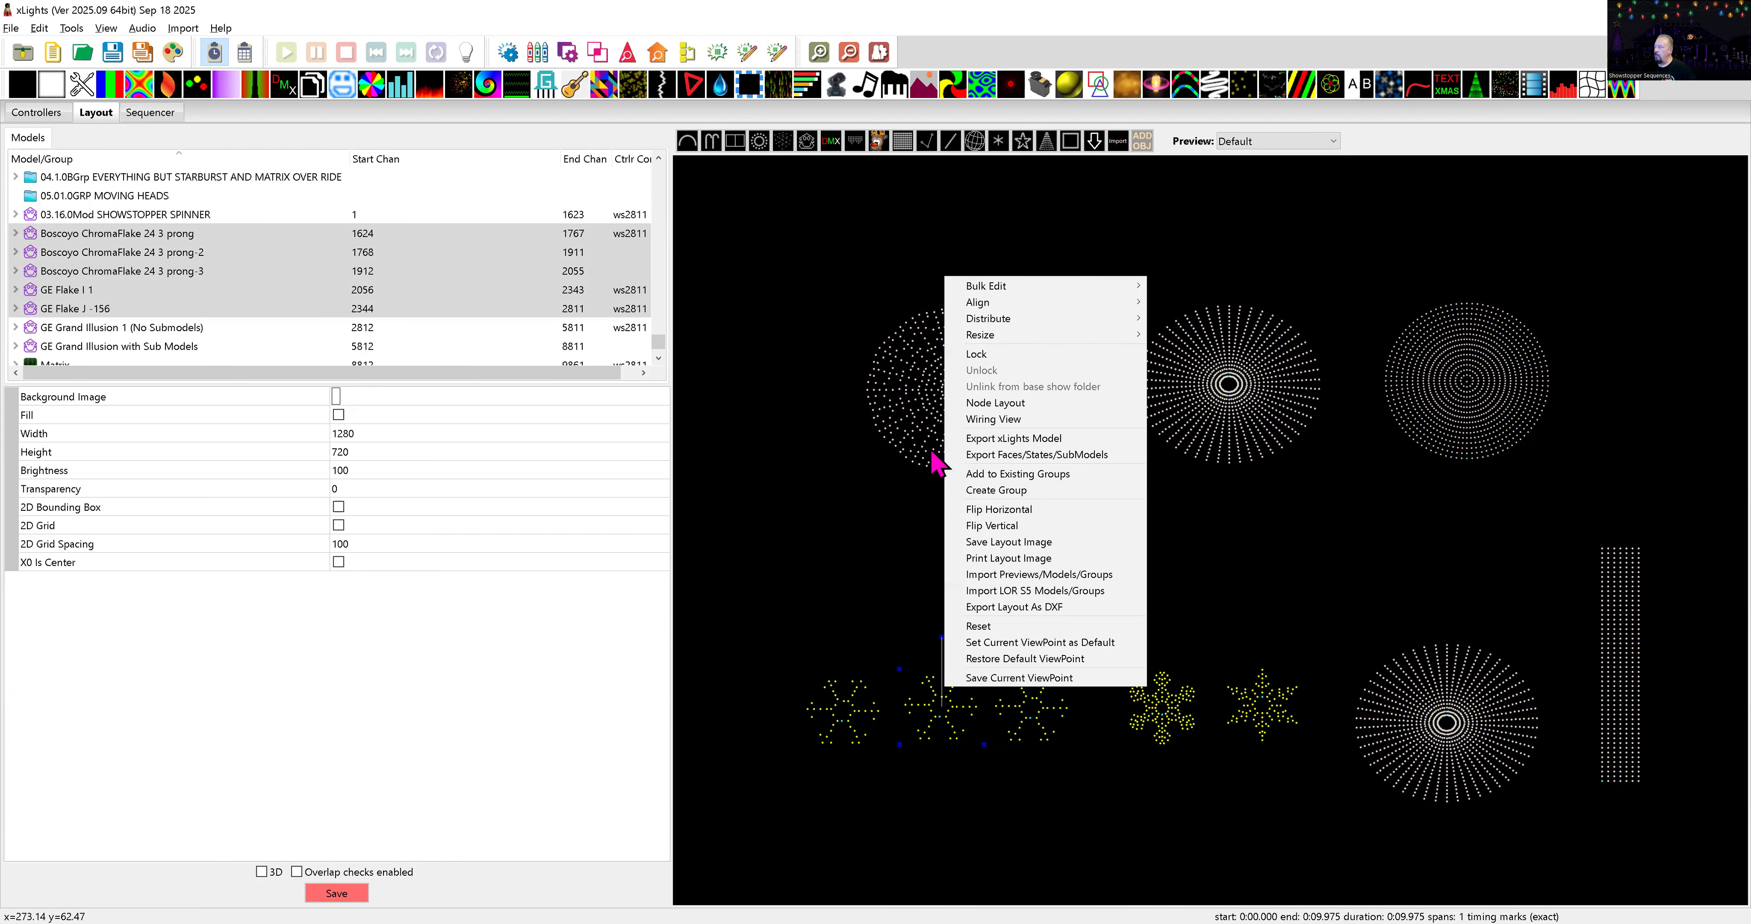
click(989, 473)
click(821, 413)
click(822, 427)
click(822, 442)
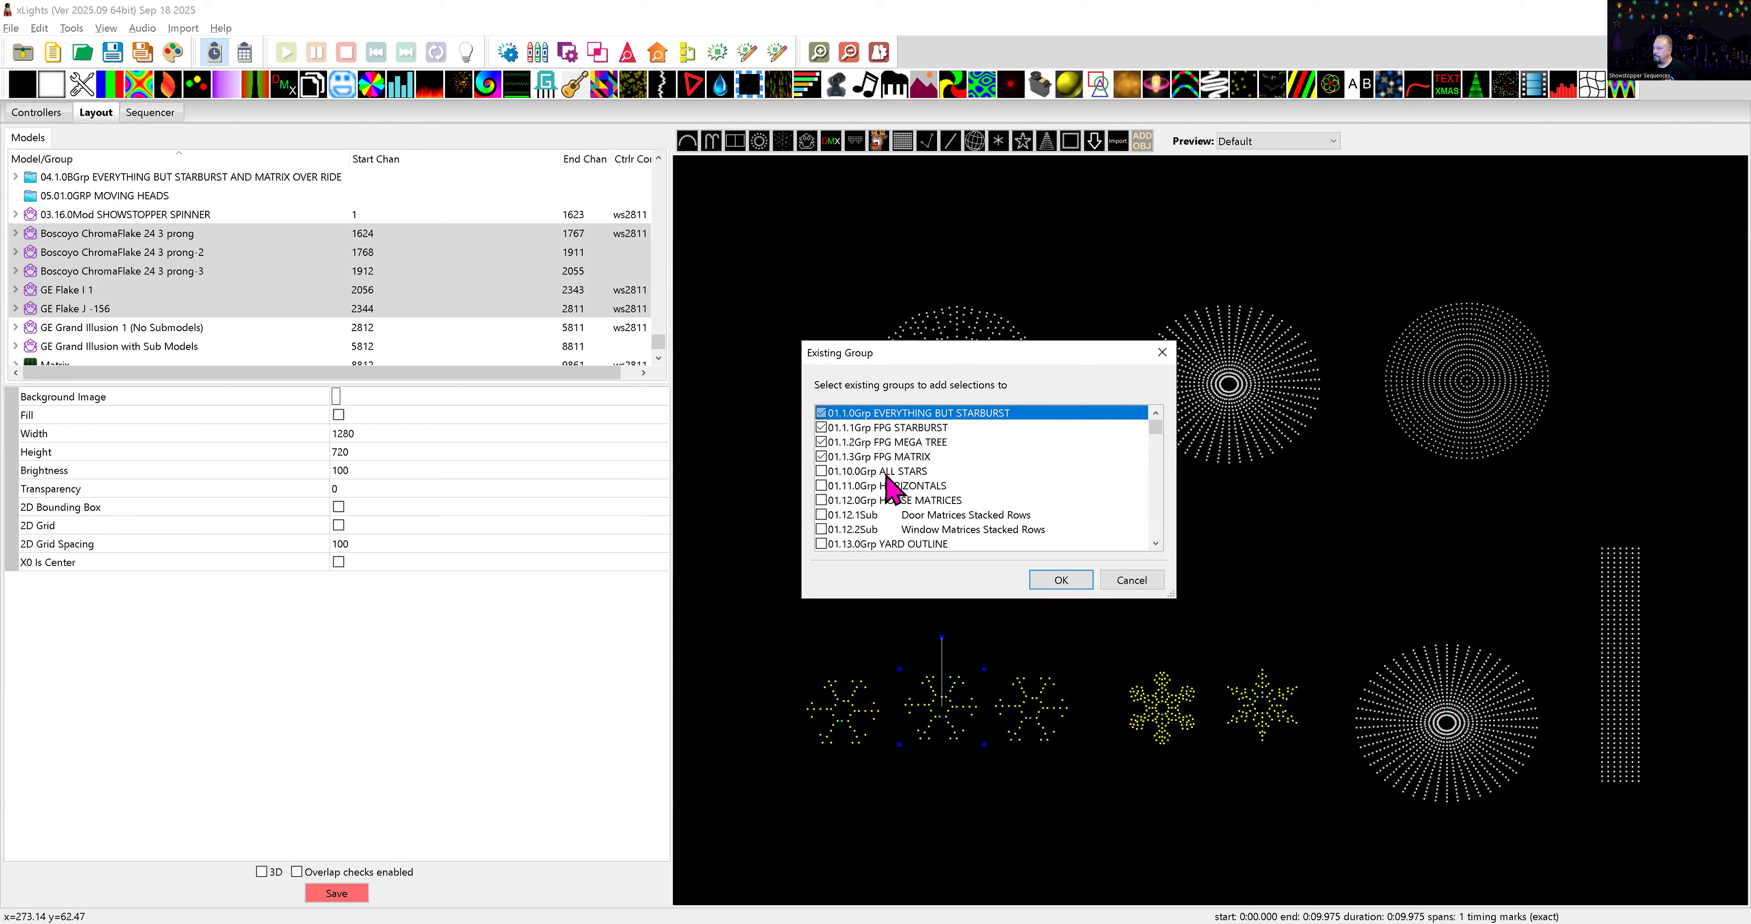
scroll(850, 486, down, 3)
click(822, 457)
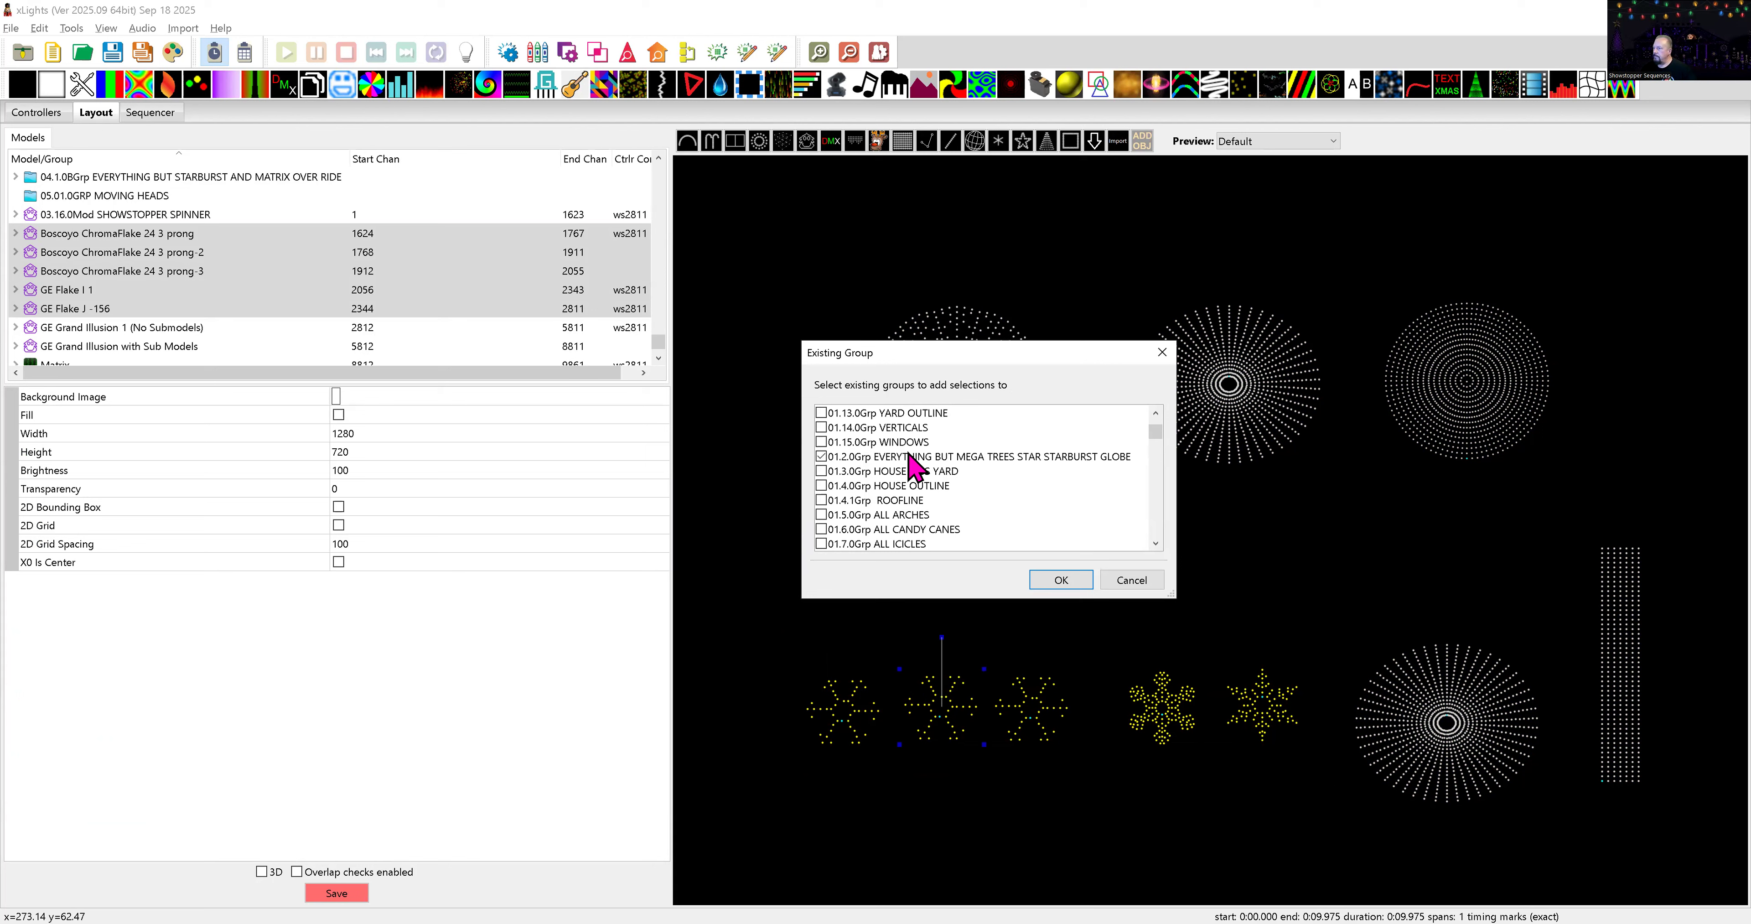
- Add the selected snowflakes to the chosen groups, including 01.9.0Grp ALL SNOWFLAKES, and save the layout
scroll(908, 469, up, 2)
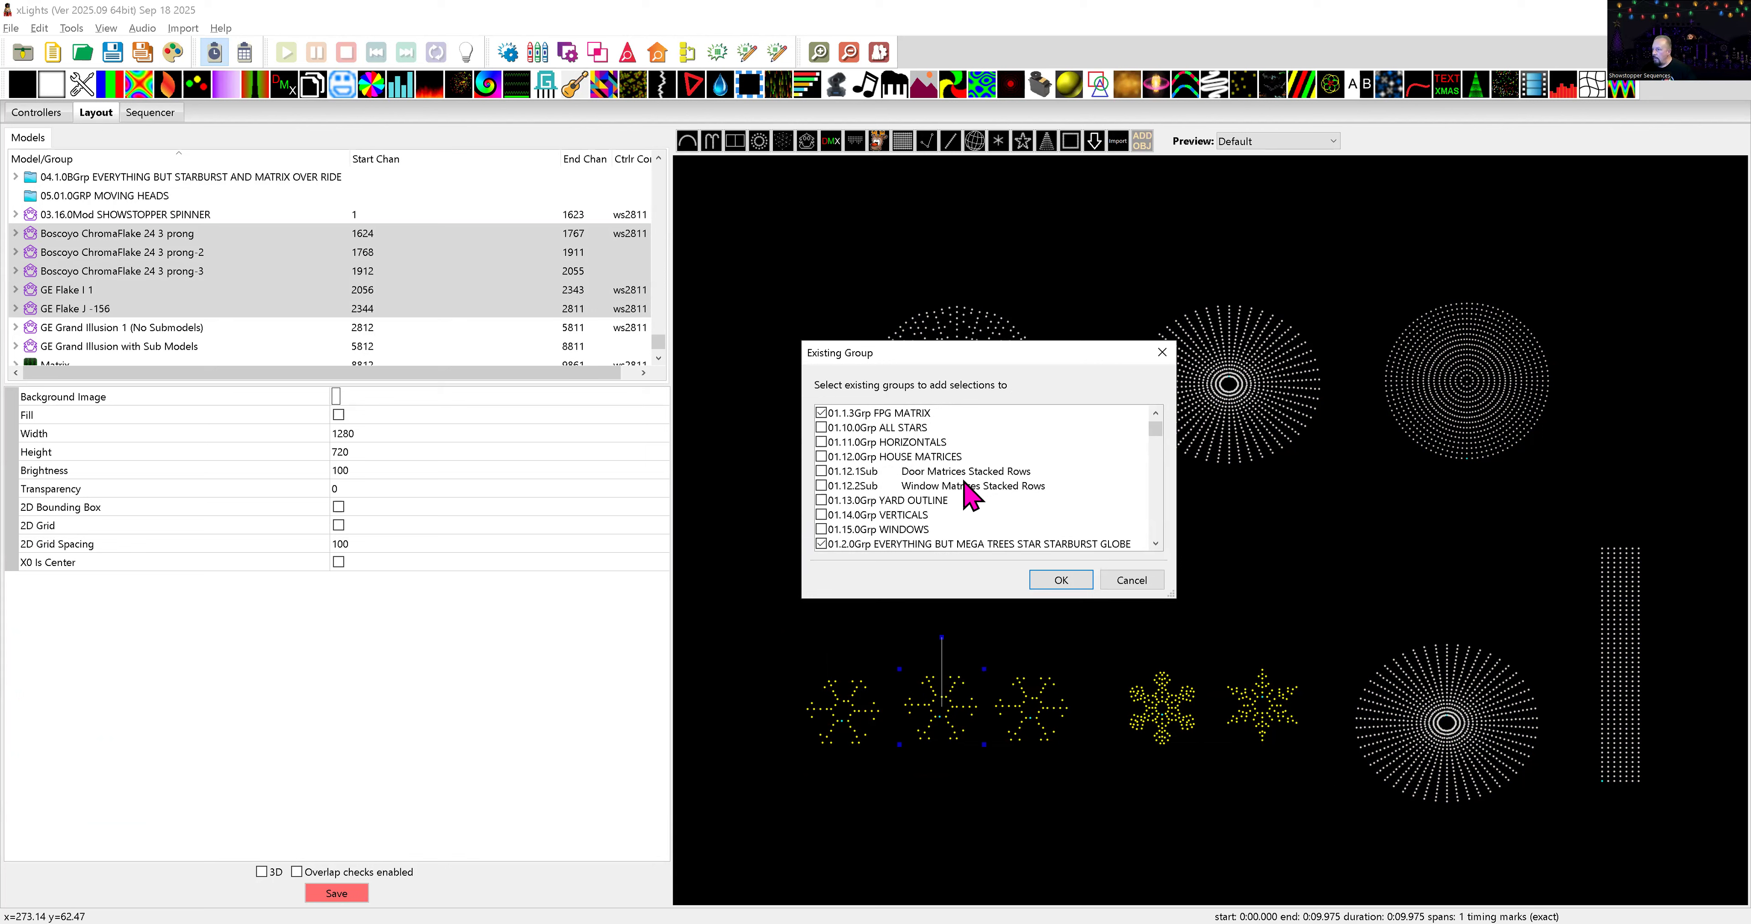
scroll(939, 500, down, 6)
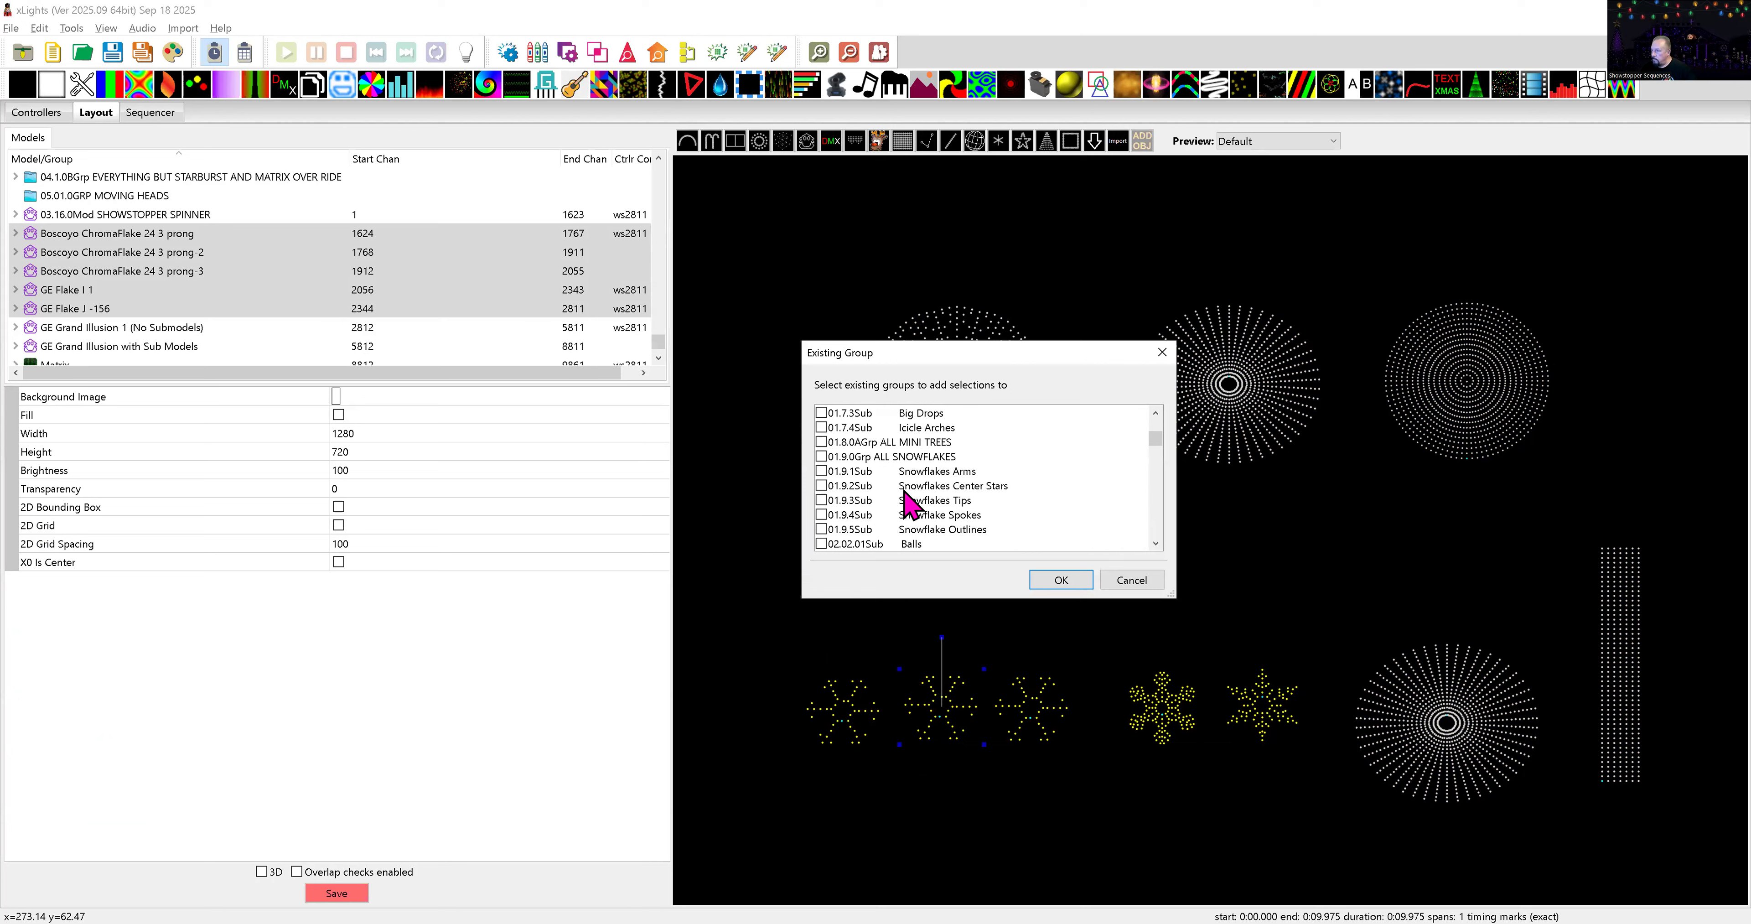
scroll(898, 476, down, 12)
scroll(899, 501, down, 10)
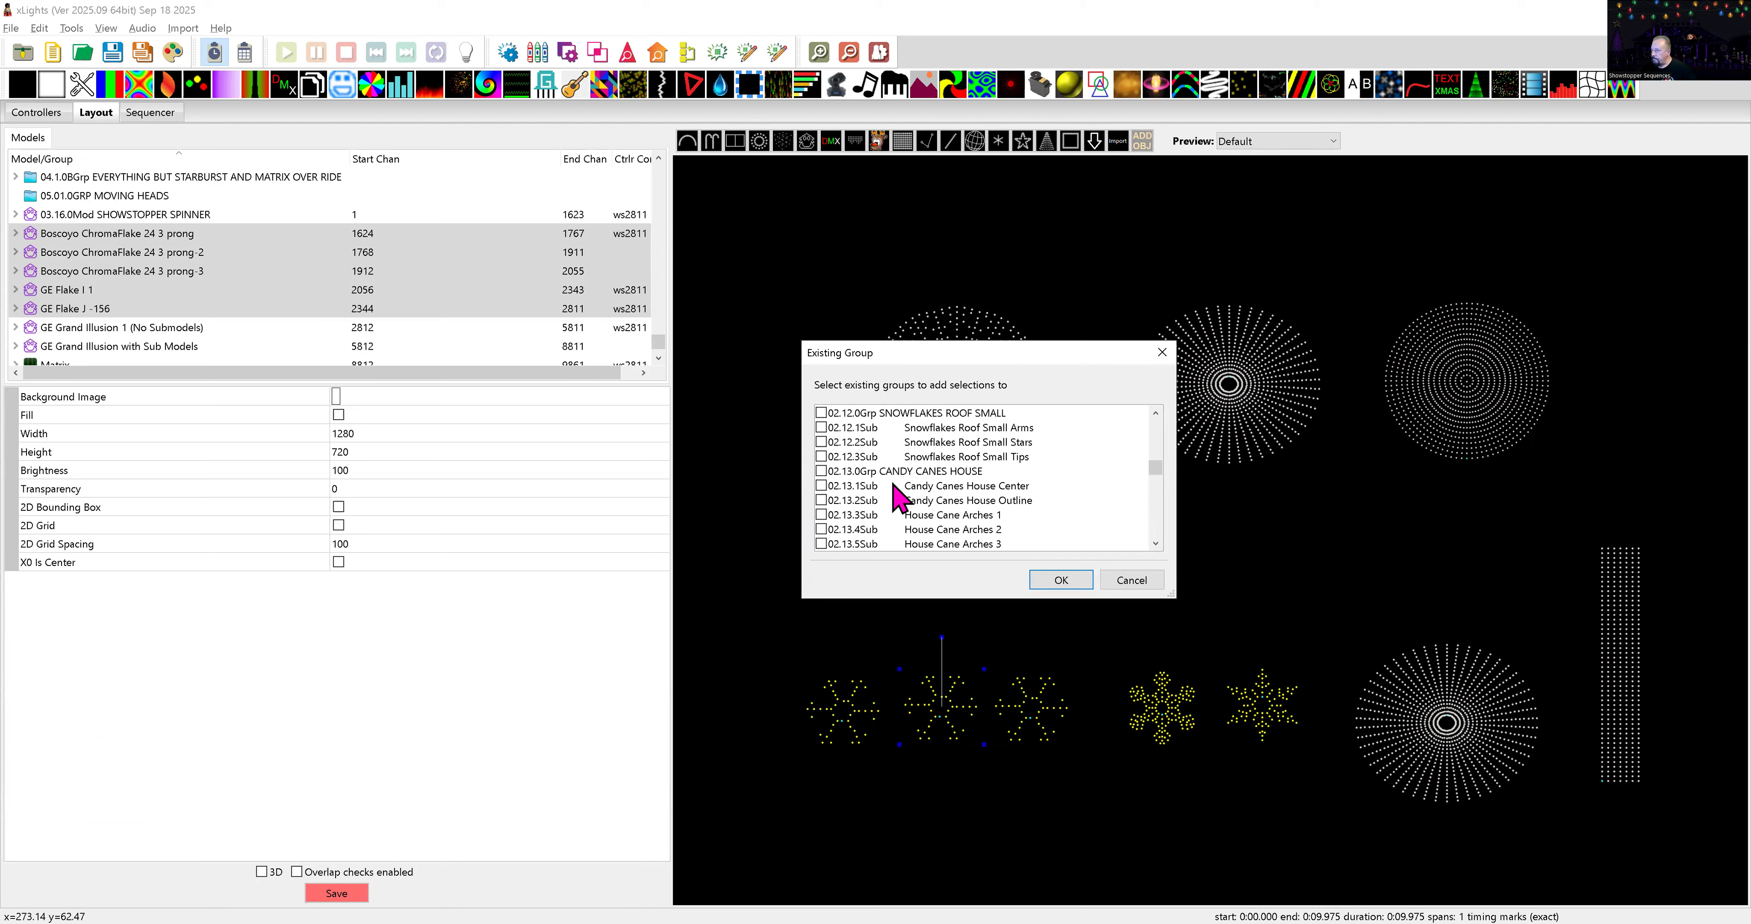
scroll(899, 496, down, 7)
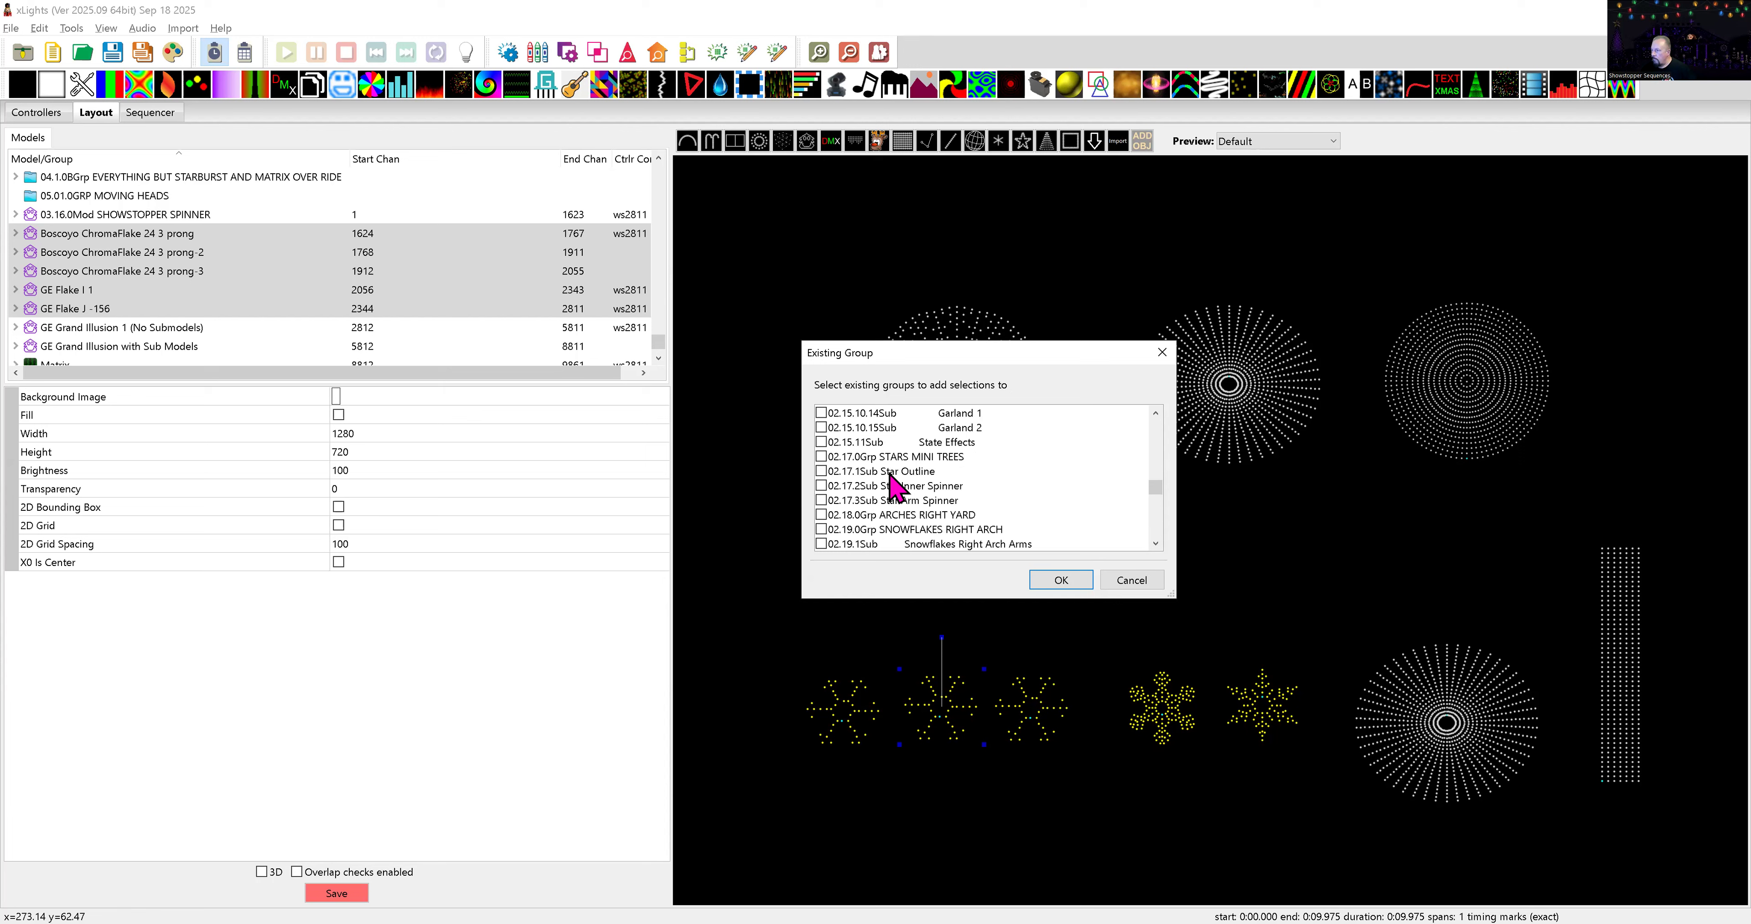
scroll(899, 470, down, 12)
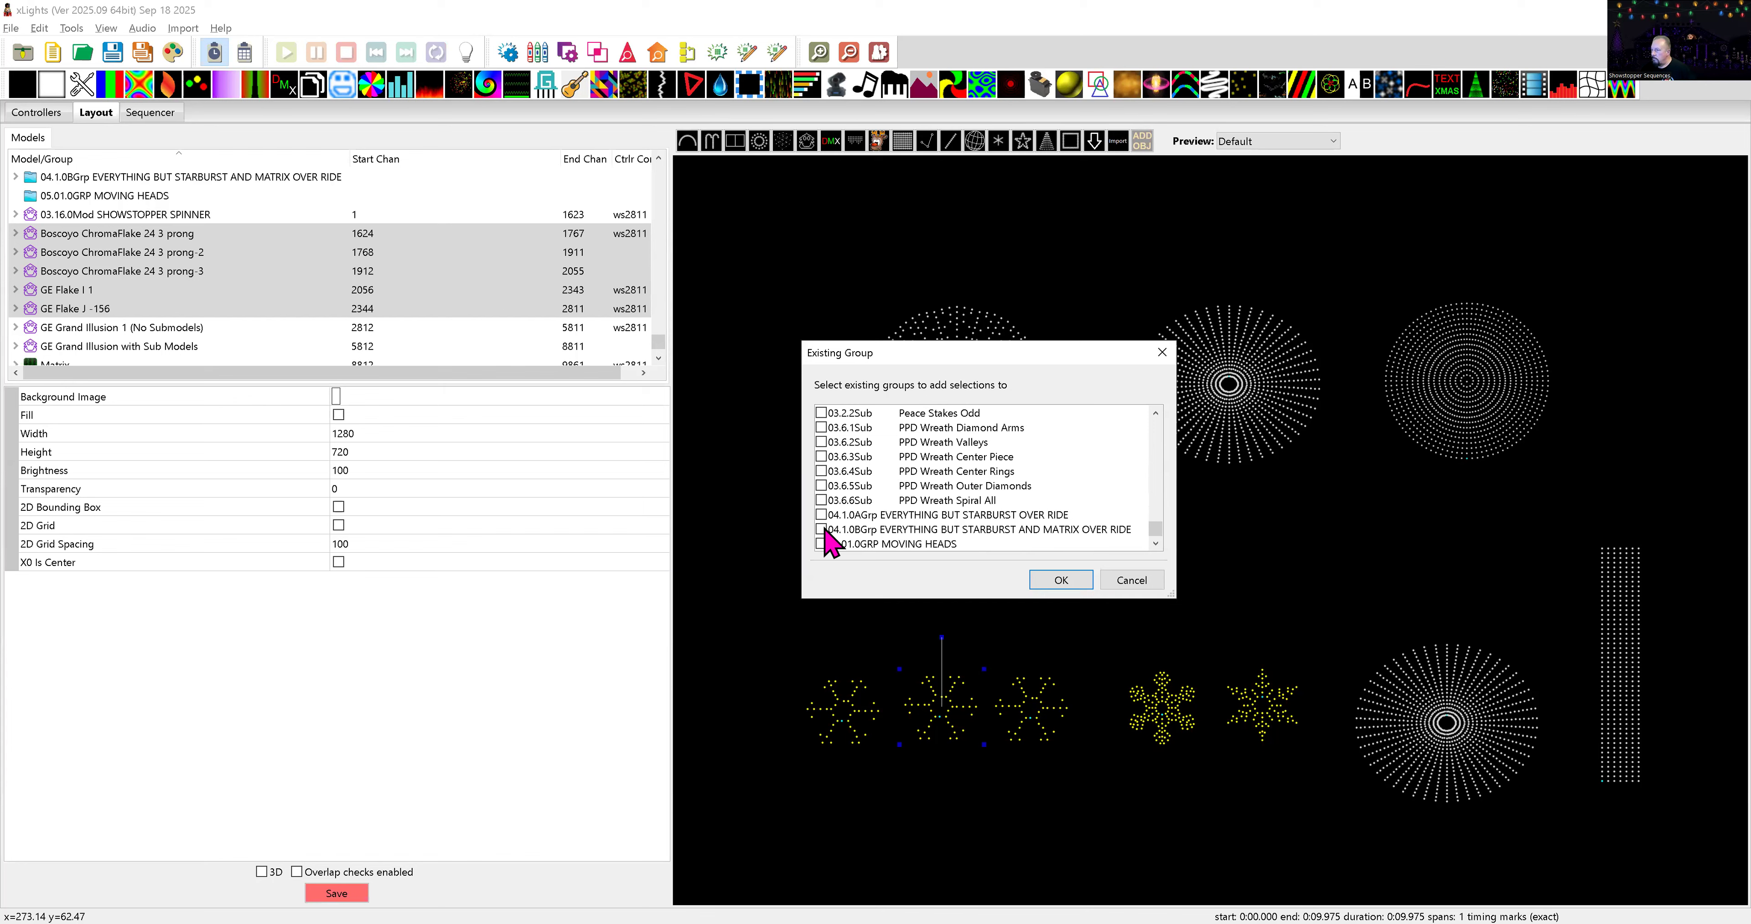
click(1059, 580)
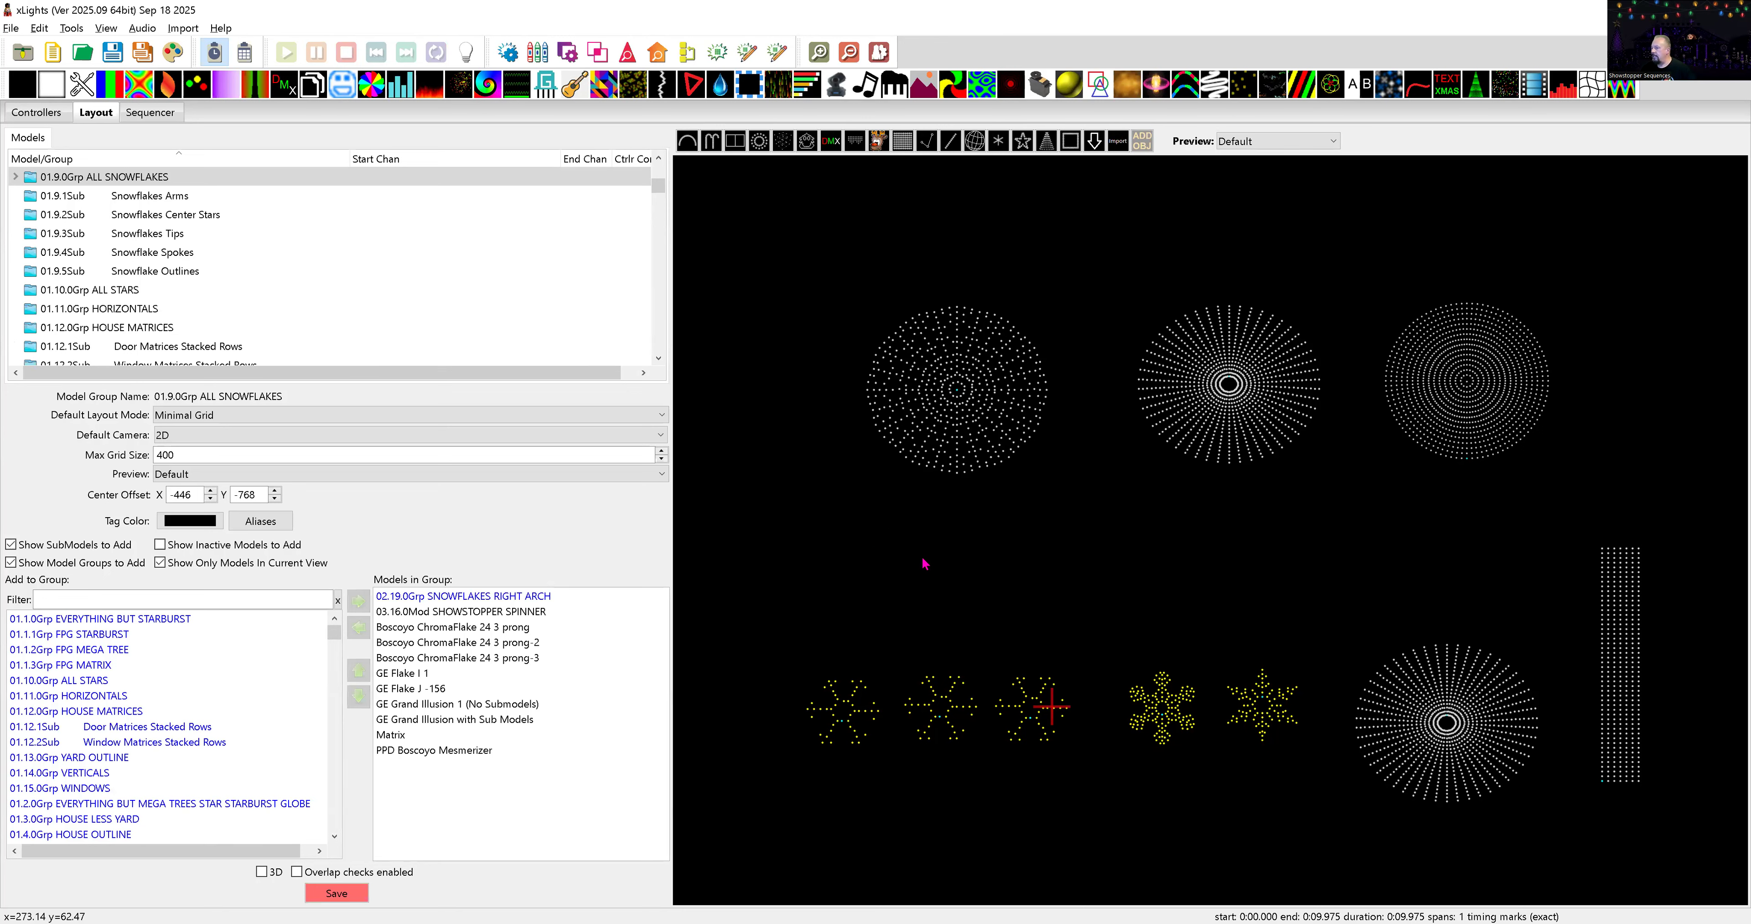
click(714, 583)
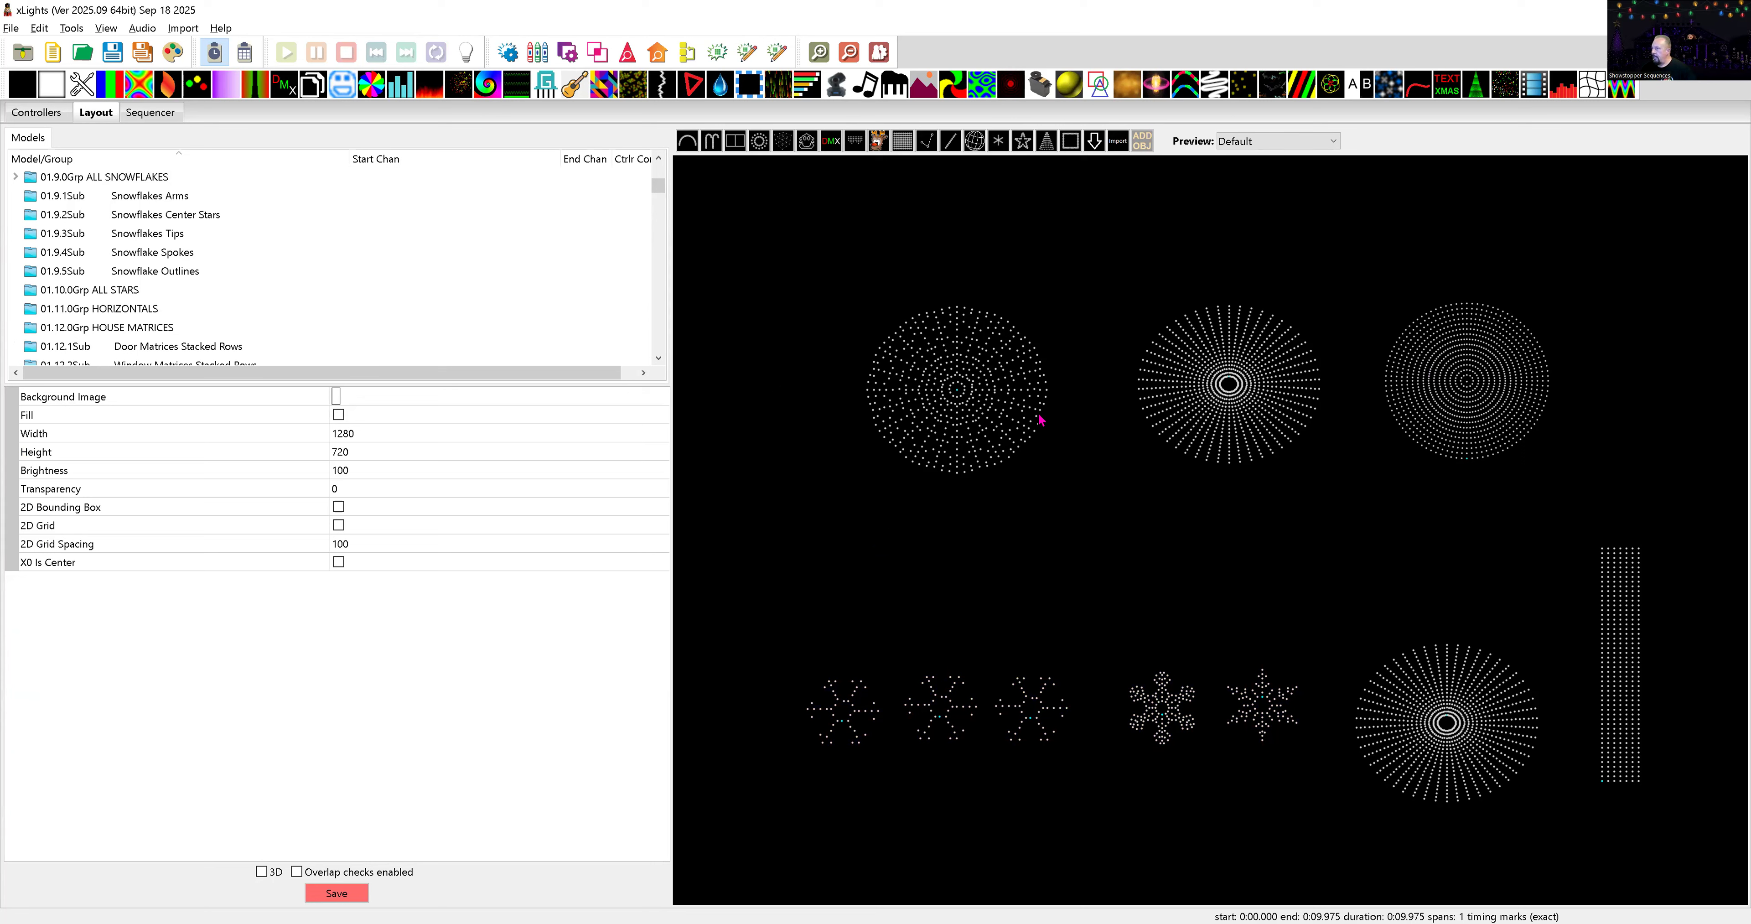
click(359, 894)
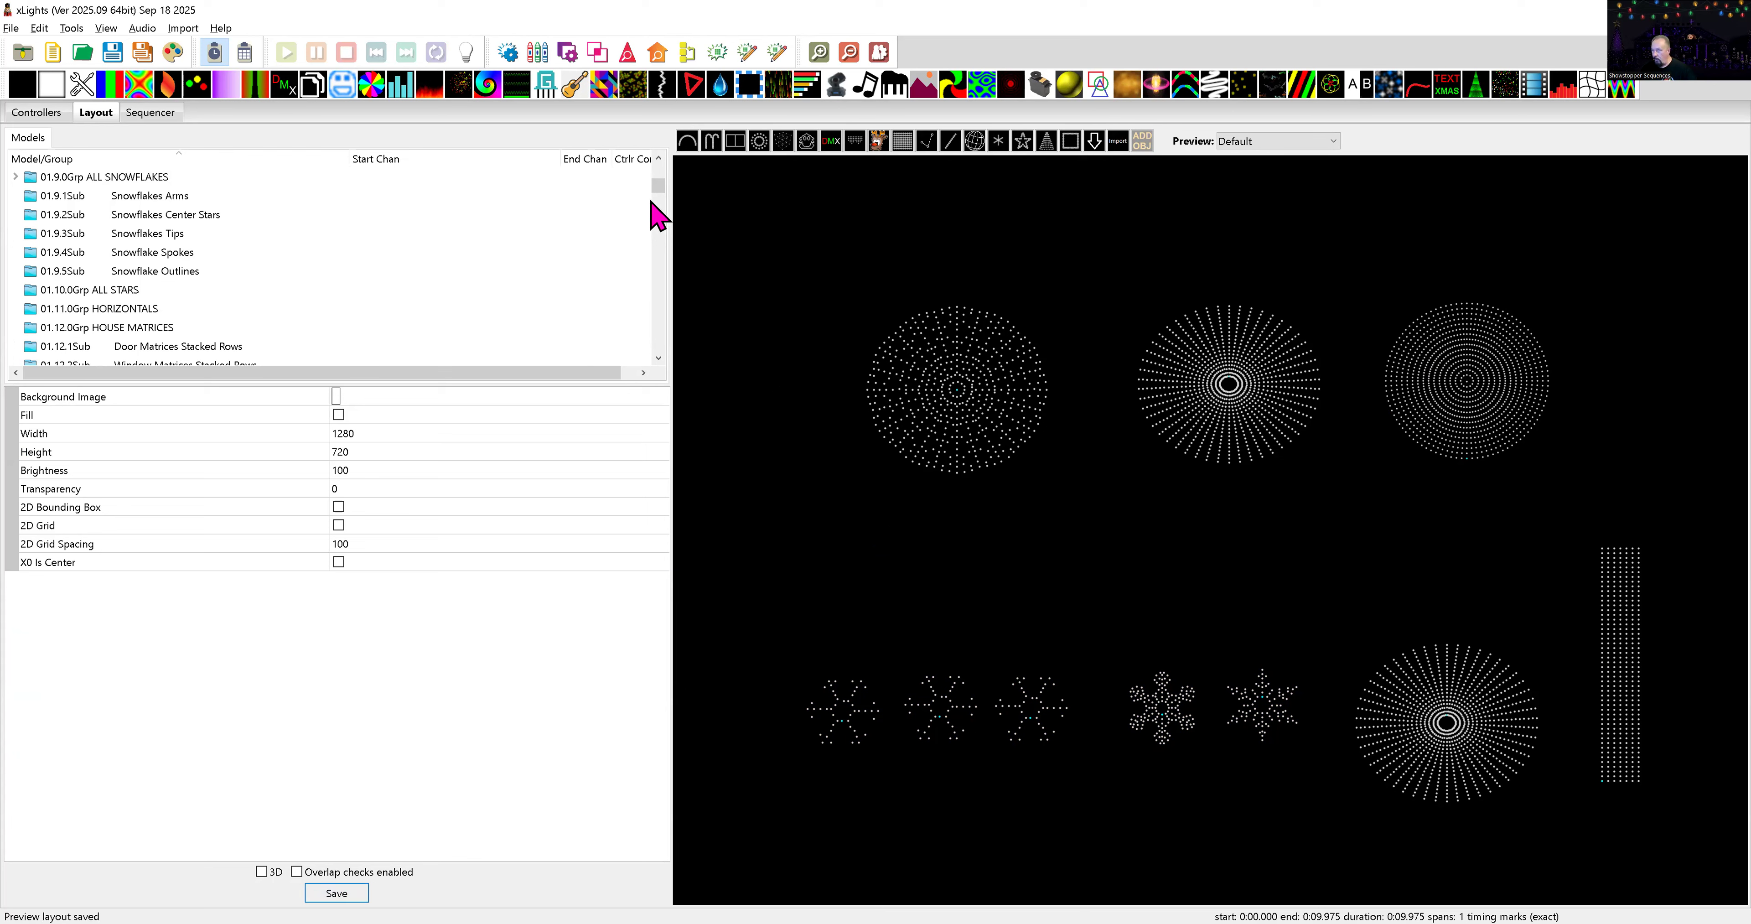
- Open the 01.9.1Sub Snowflakes Arms group, hide model groups from its list of addable items and filter that list by "arms"
drag(657, 188, 662, 170)
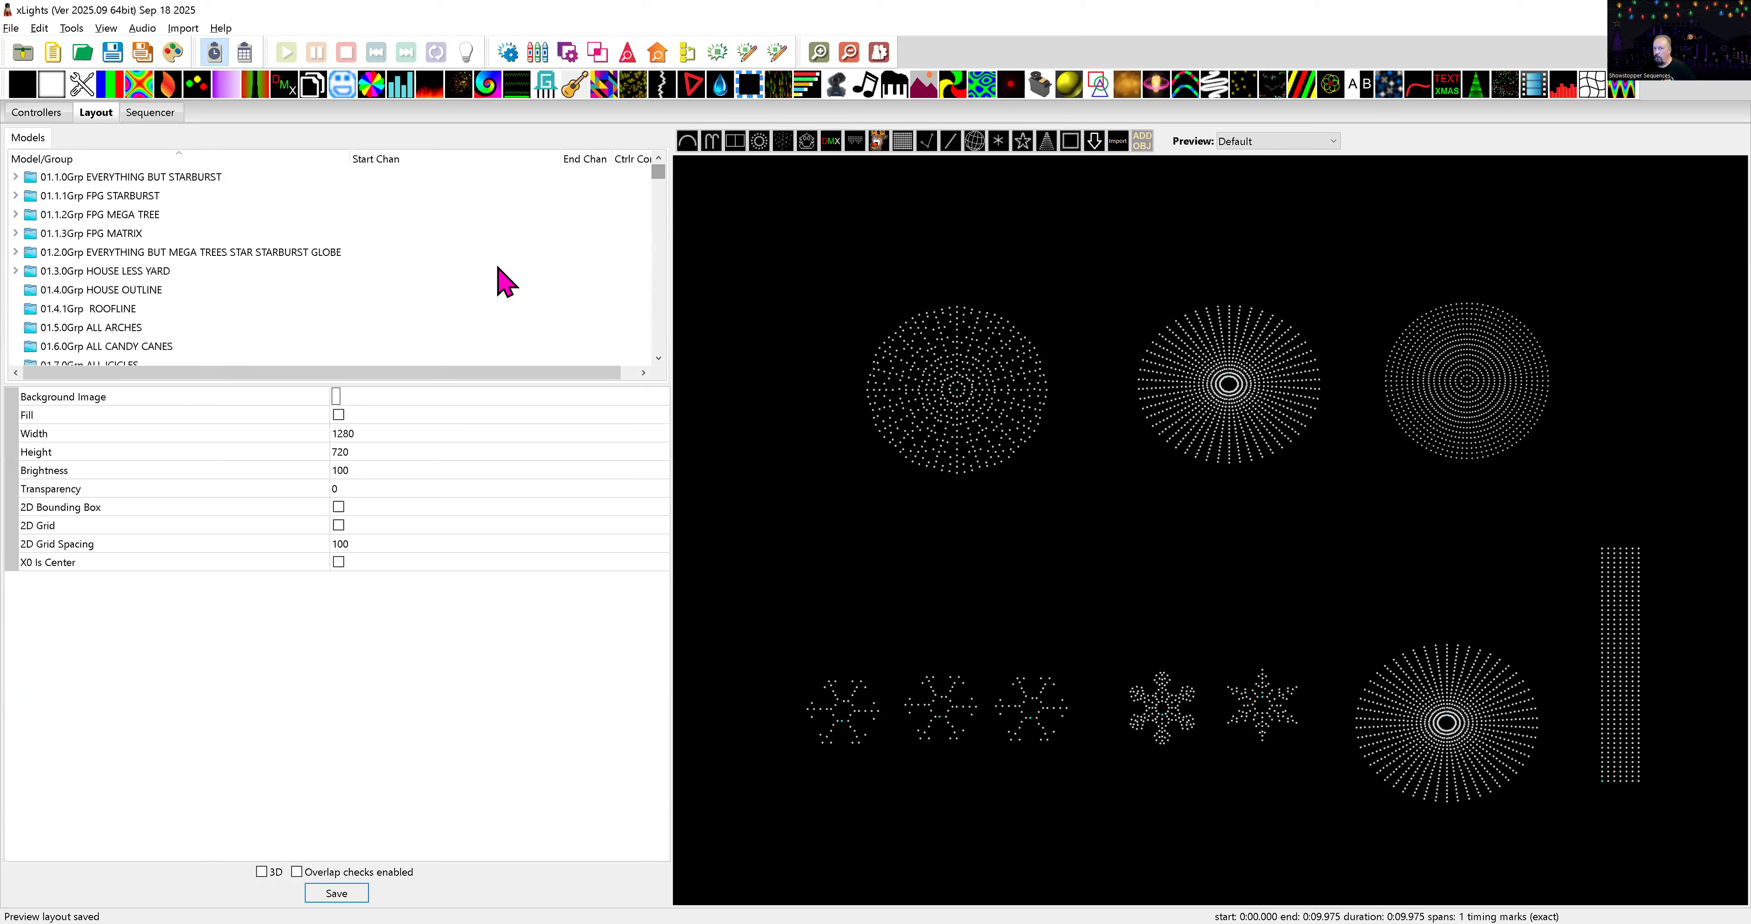
scroll(164, 265, down, 4)
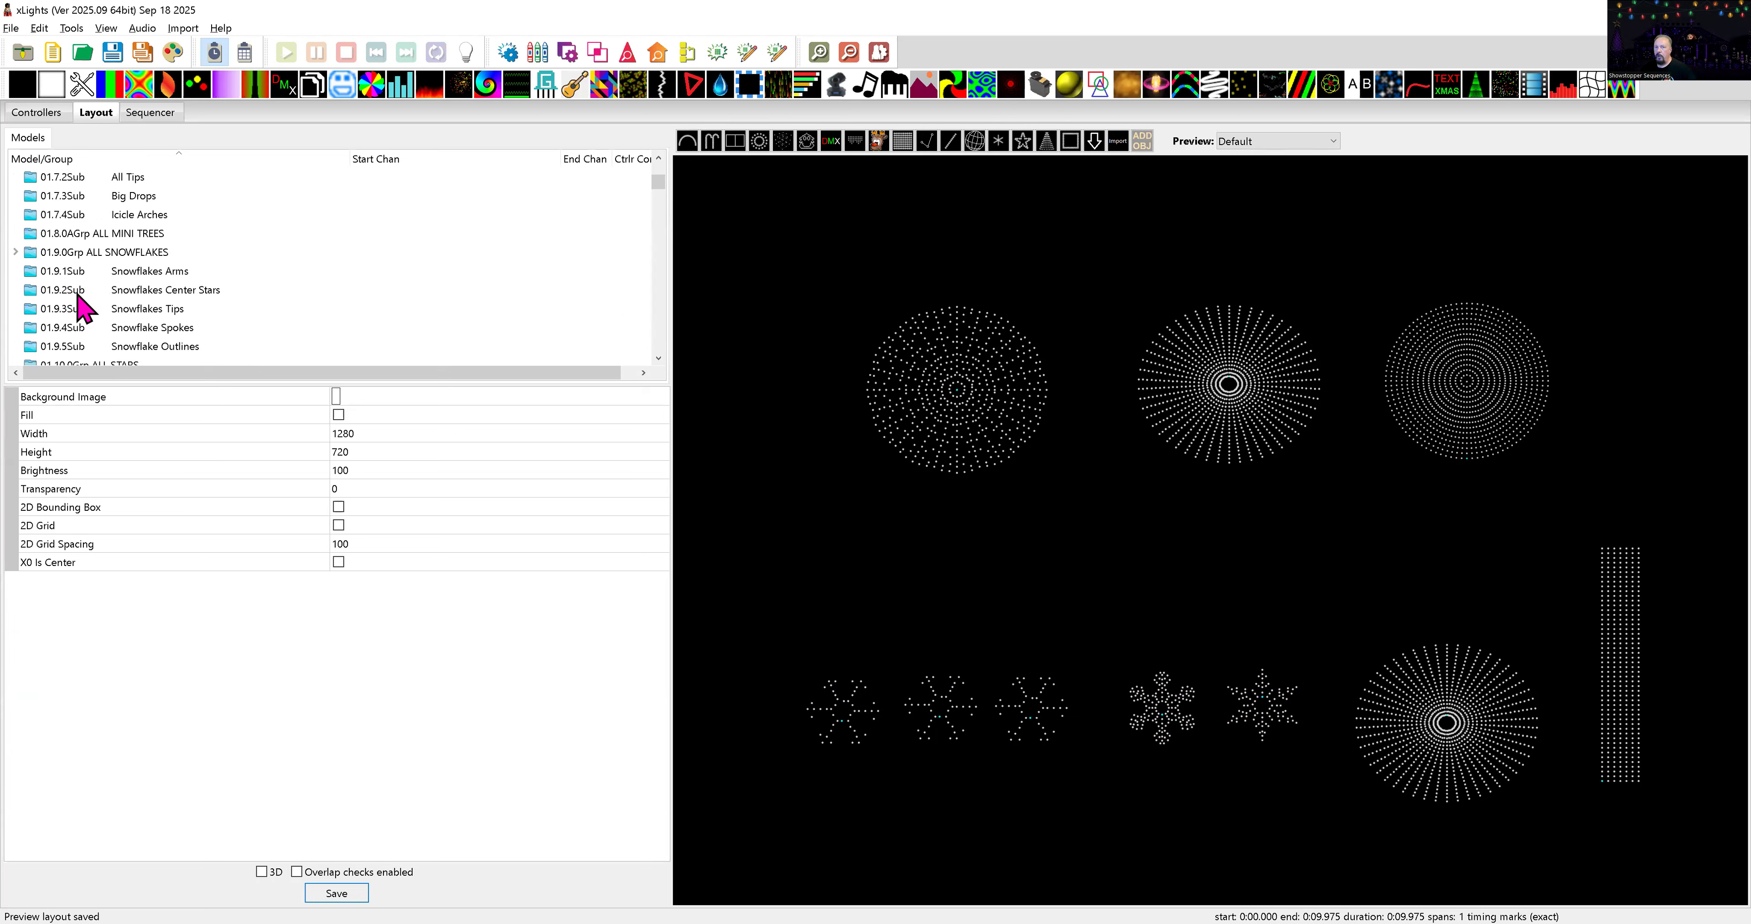
click(151, 274)
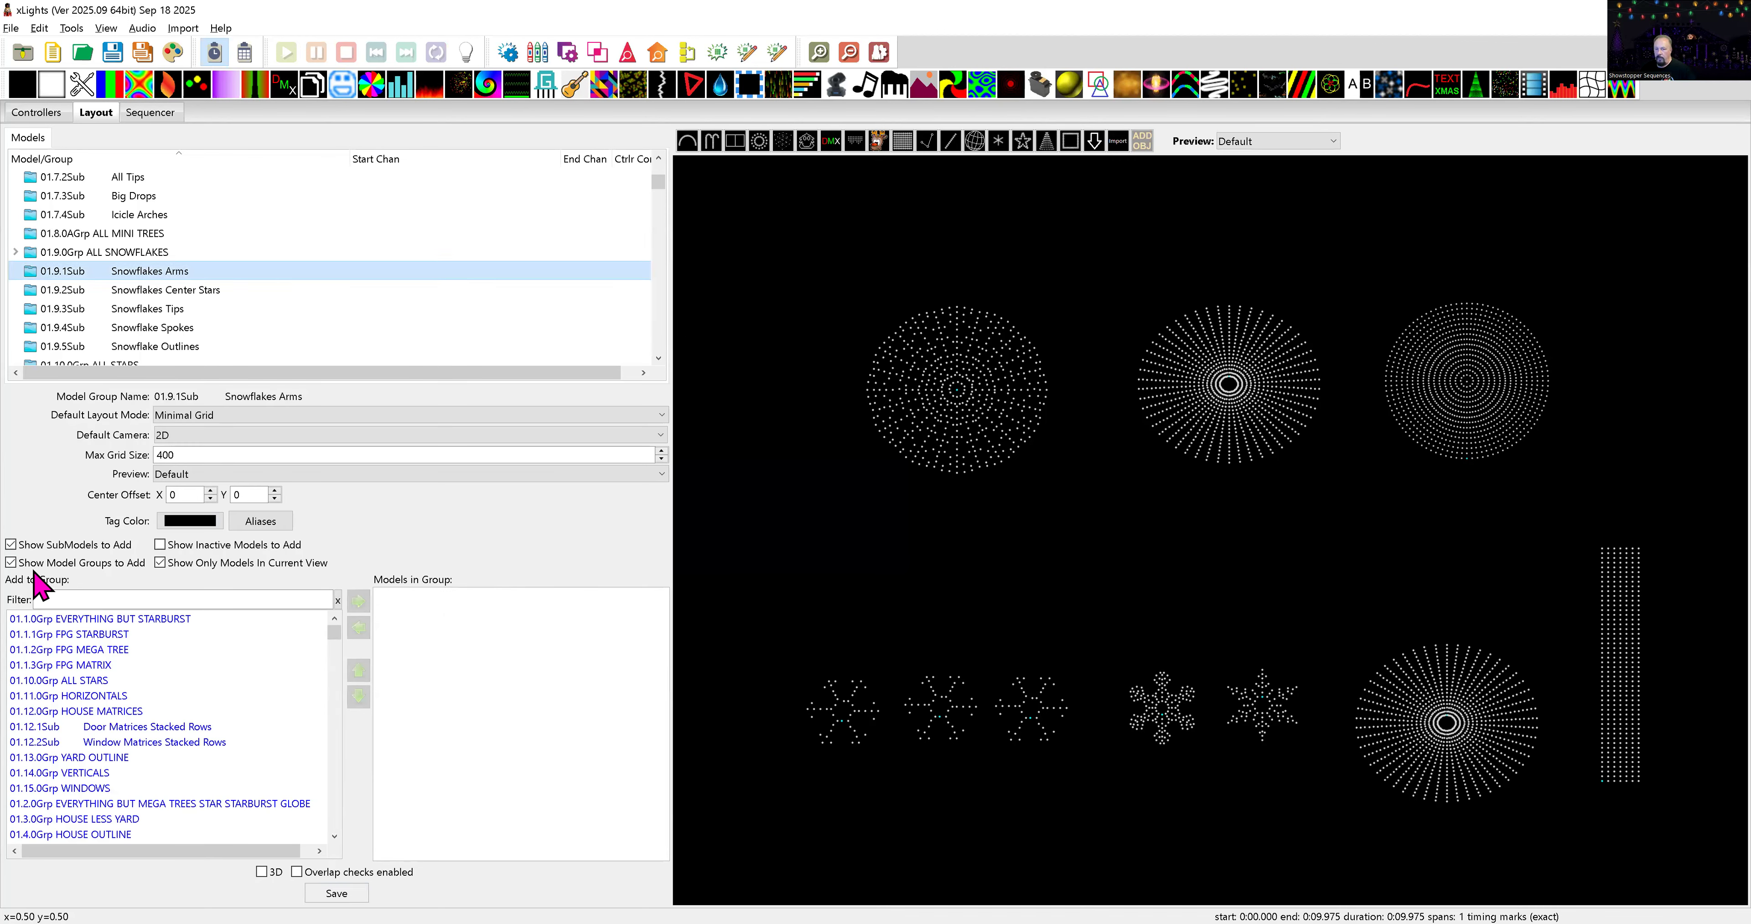
click(11, 562)
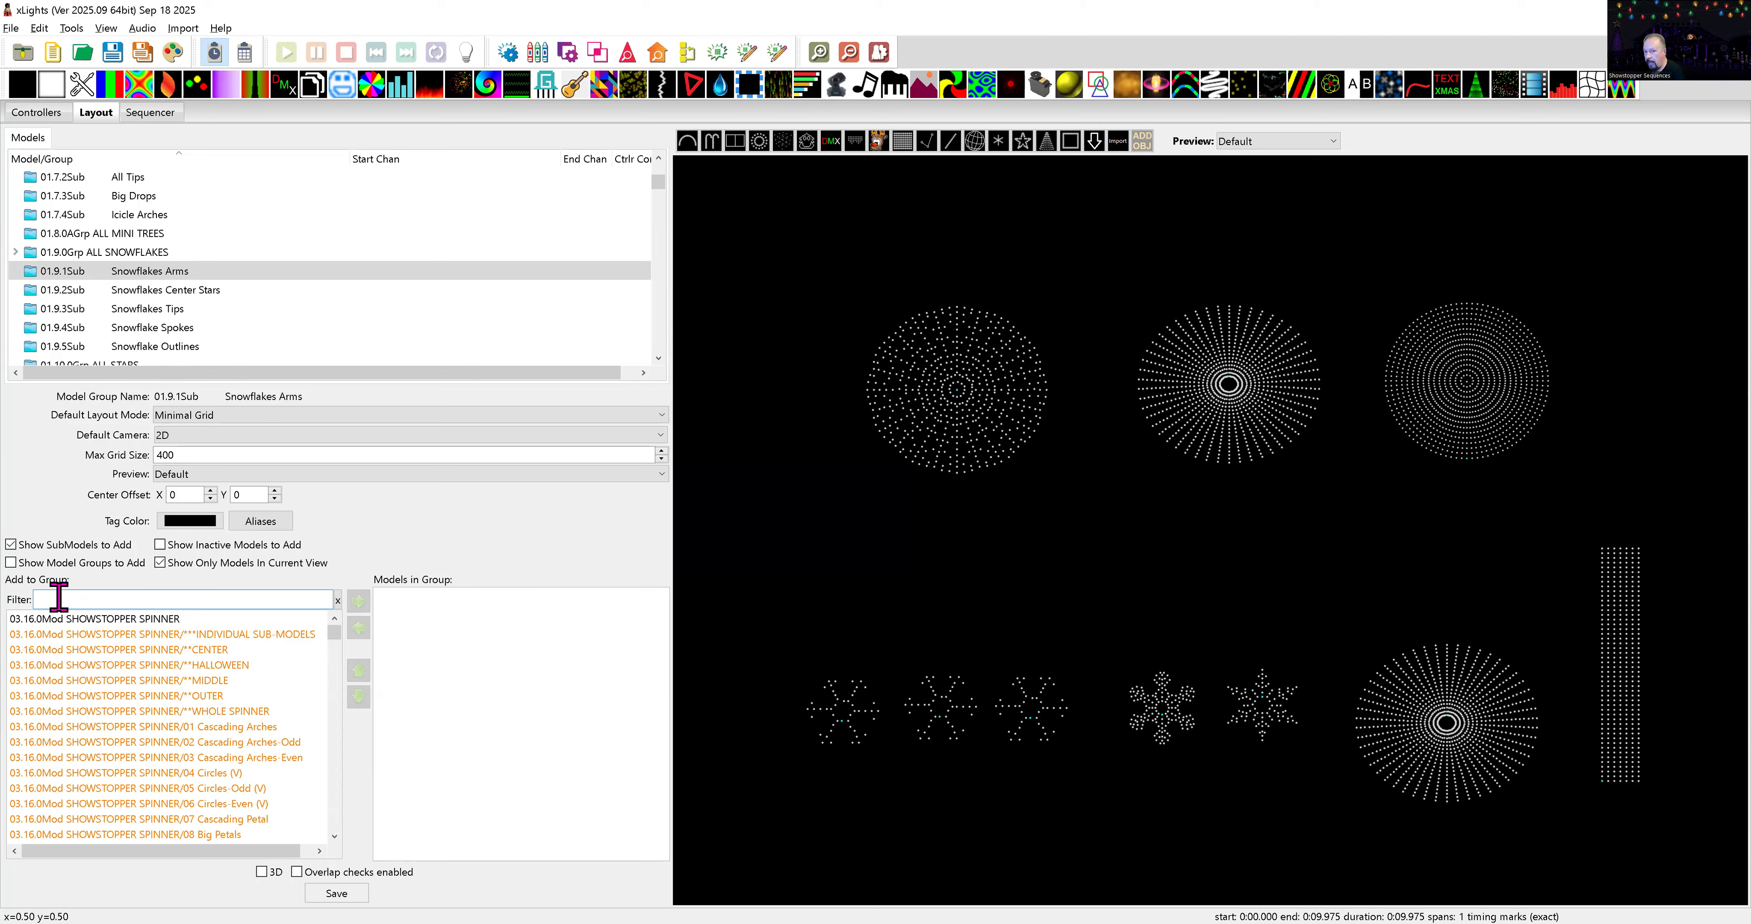
text(arms)
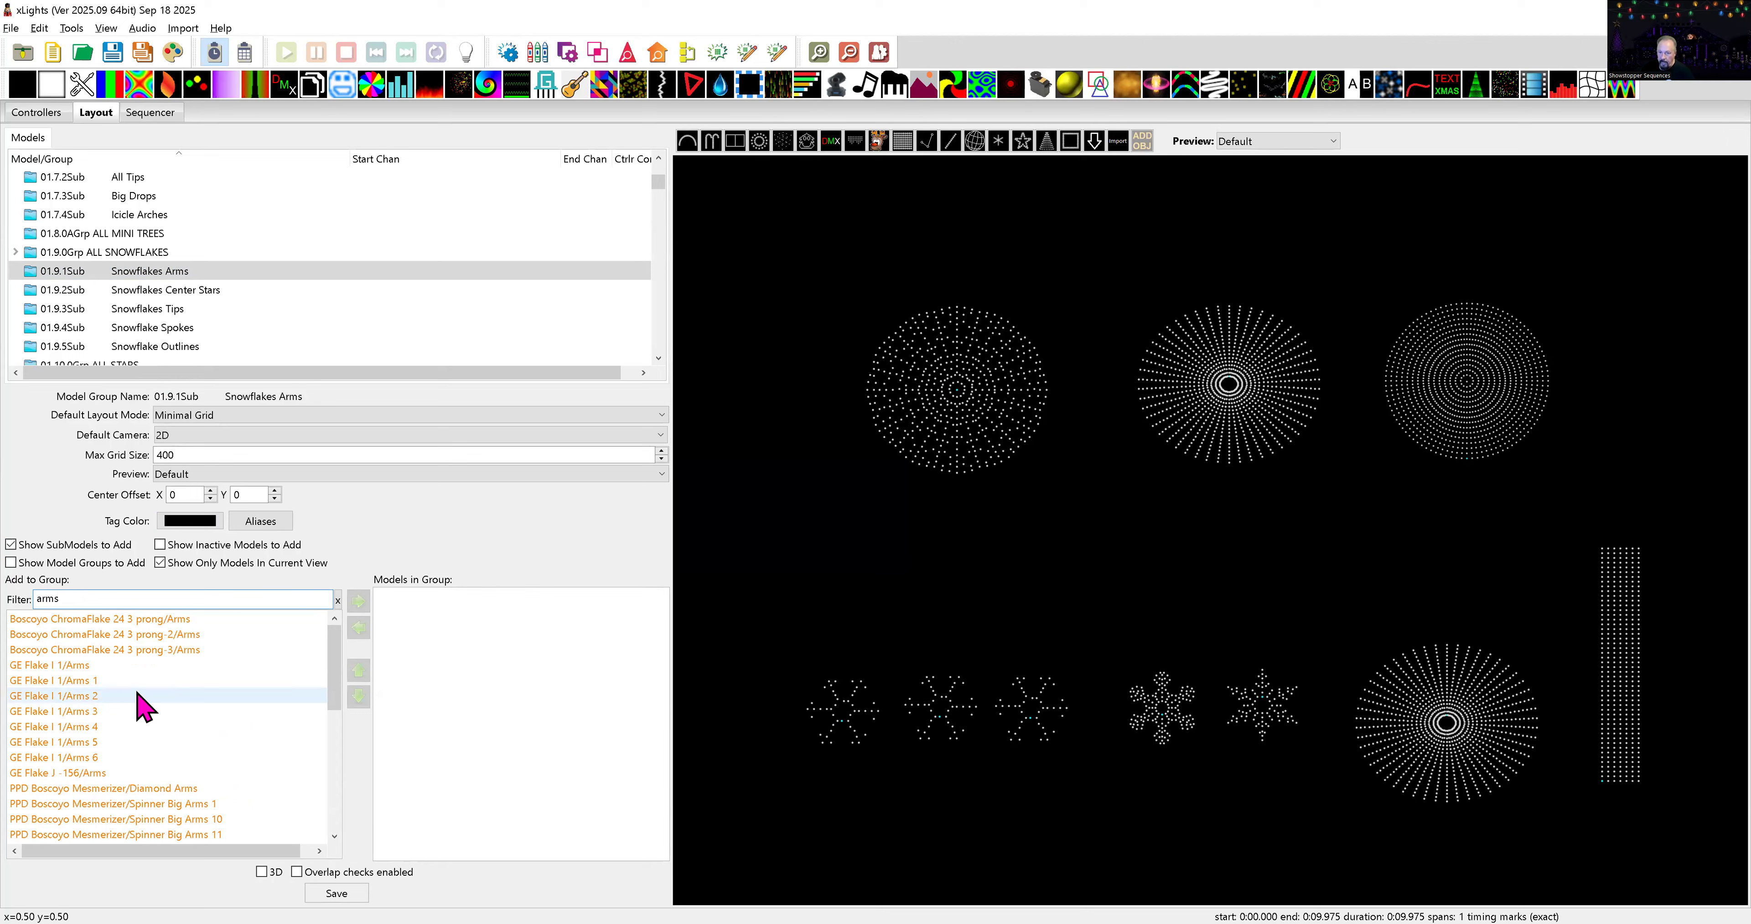
- Add the Arms submodels of the three Boscoyo ChromaFlakes, GE Flake I 1 and GE Flake J -156 to Snowflakes Arms, then save the layout
click(170, 619)
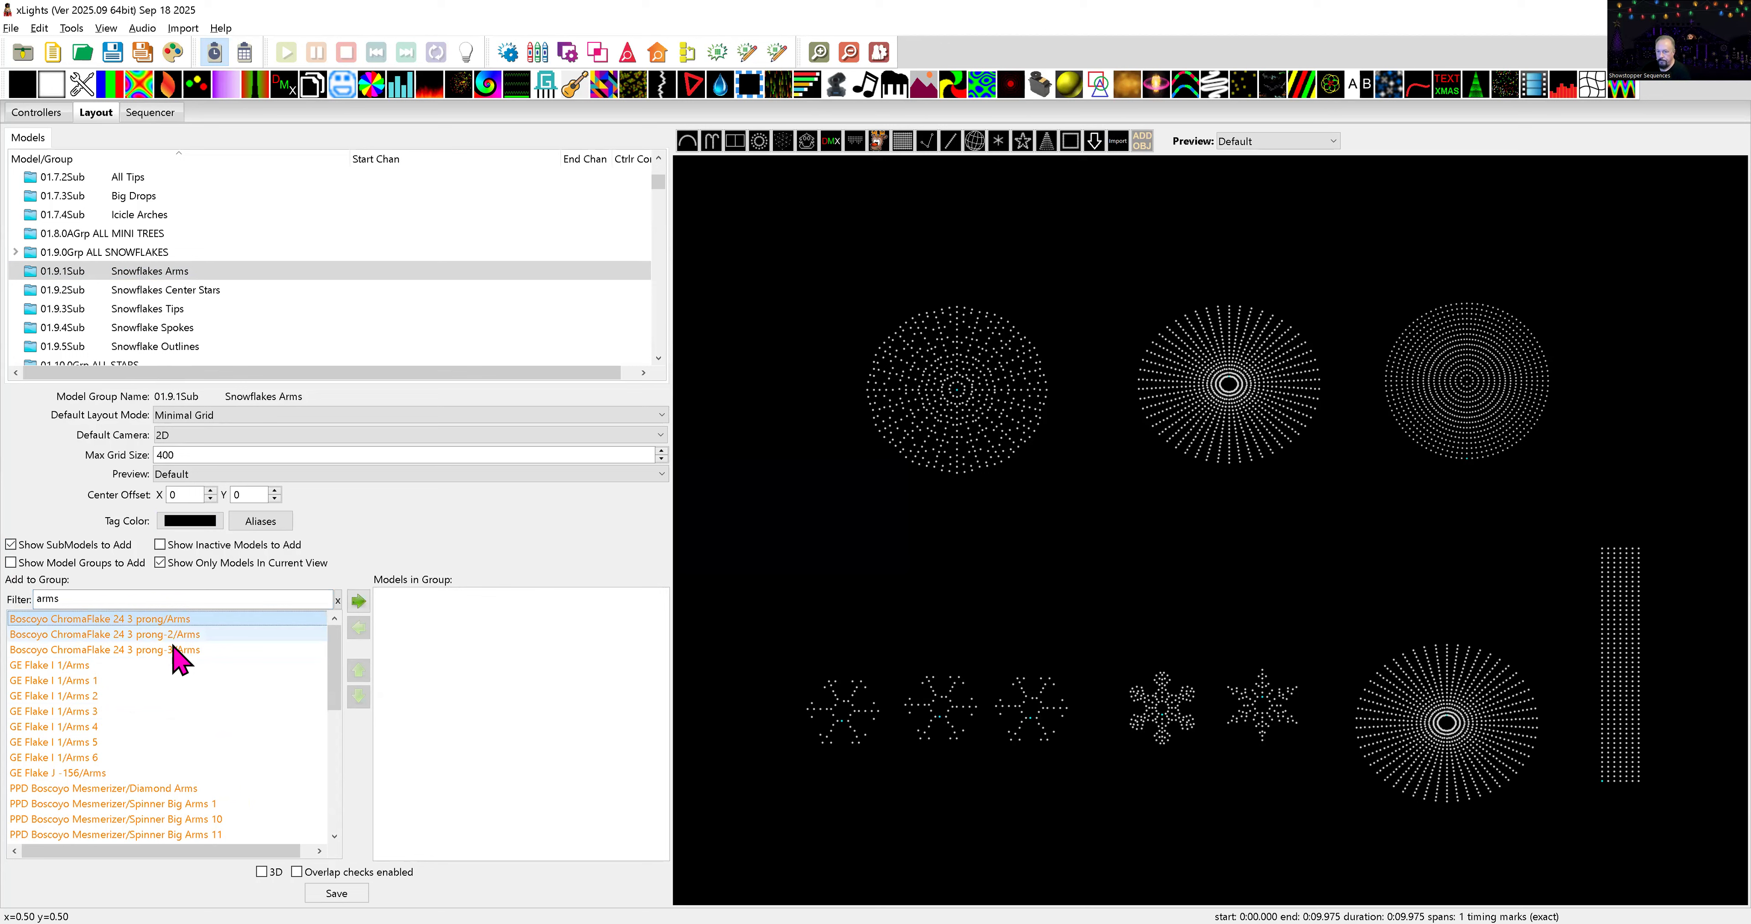
shift+click(172, 651)
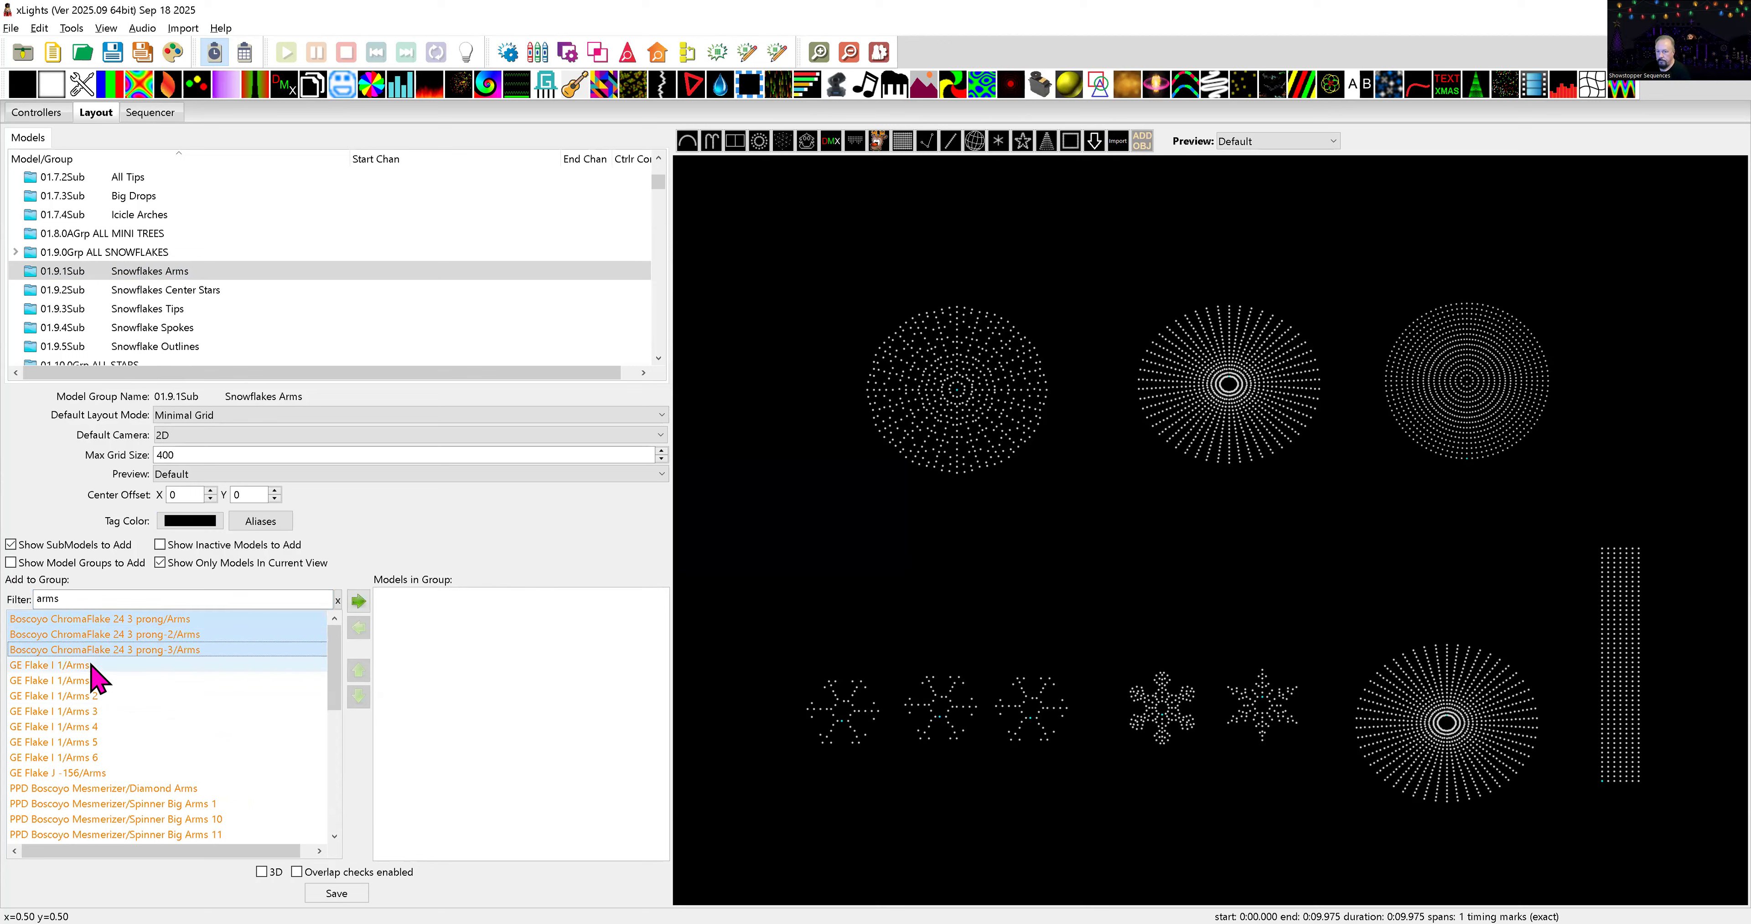
shift+click(129, 665)
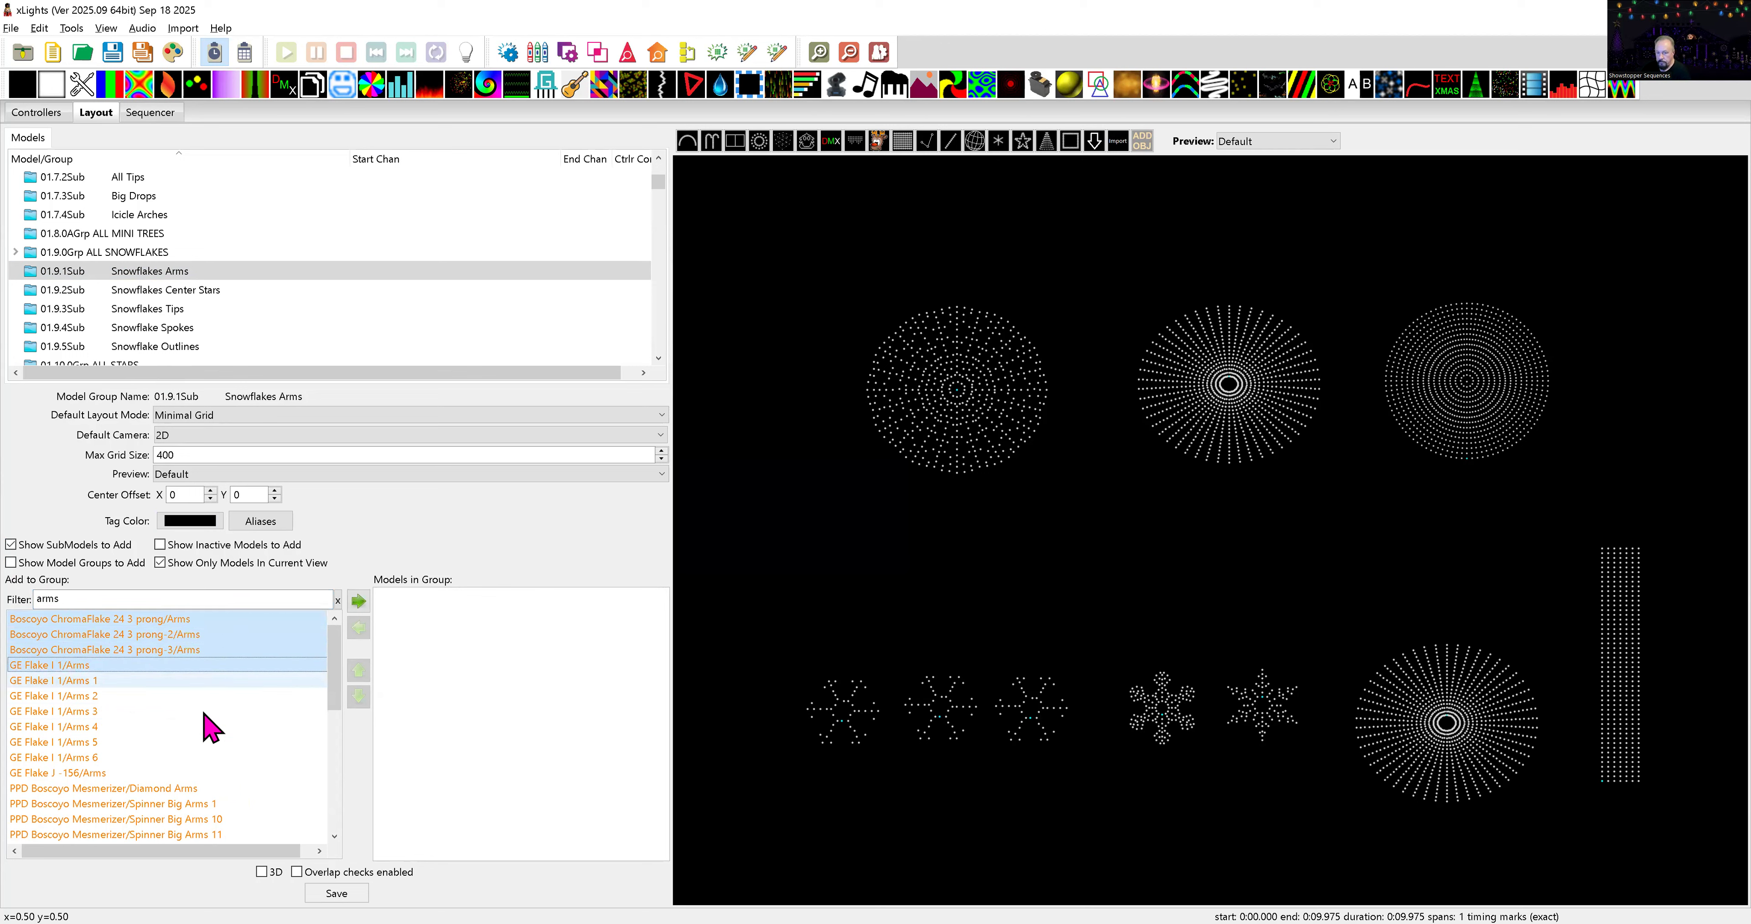
ctrl+click(109, 774)
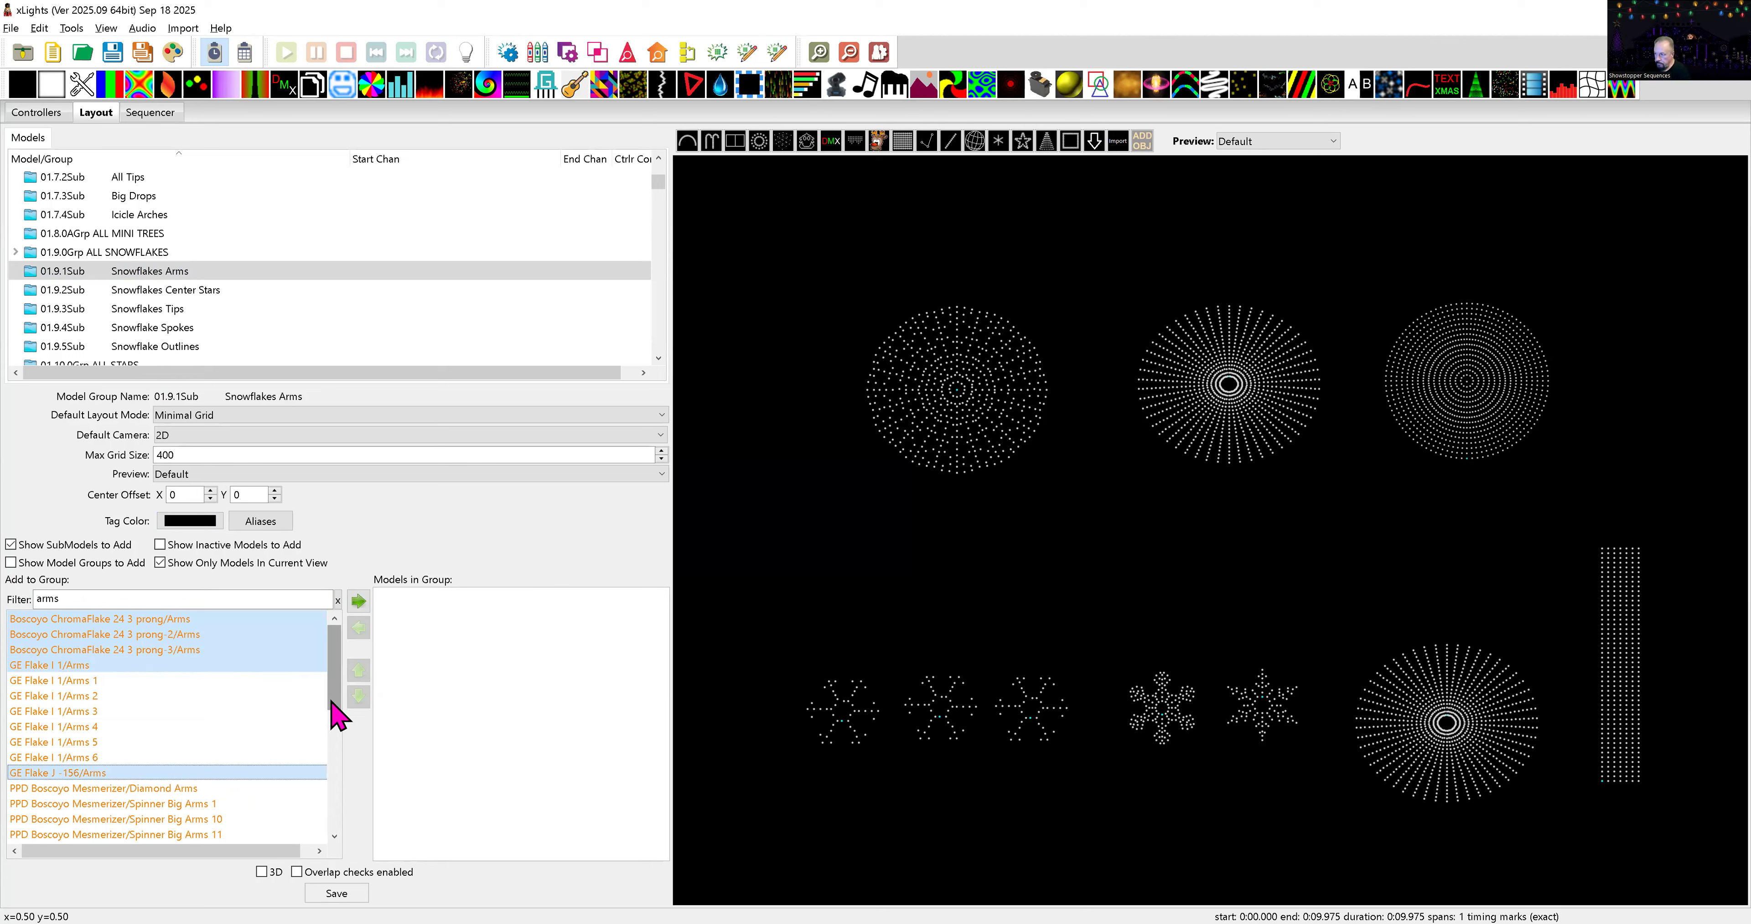
click(337, 748)
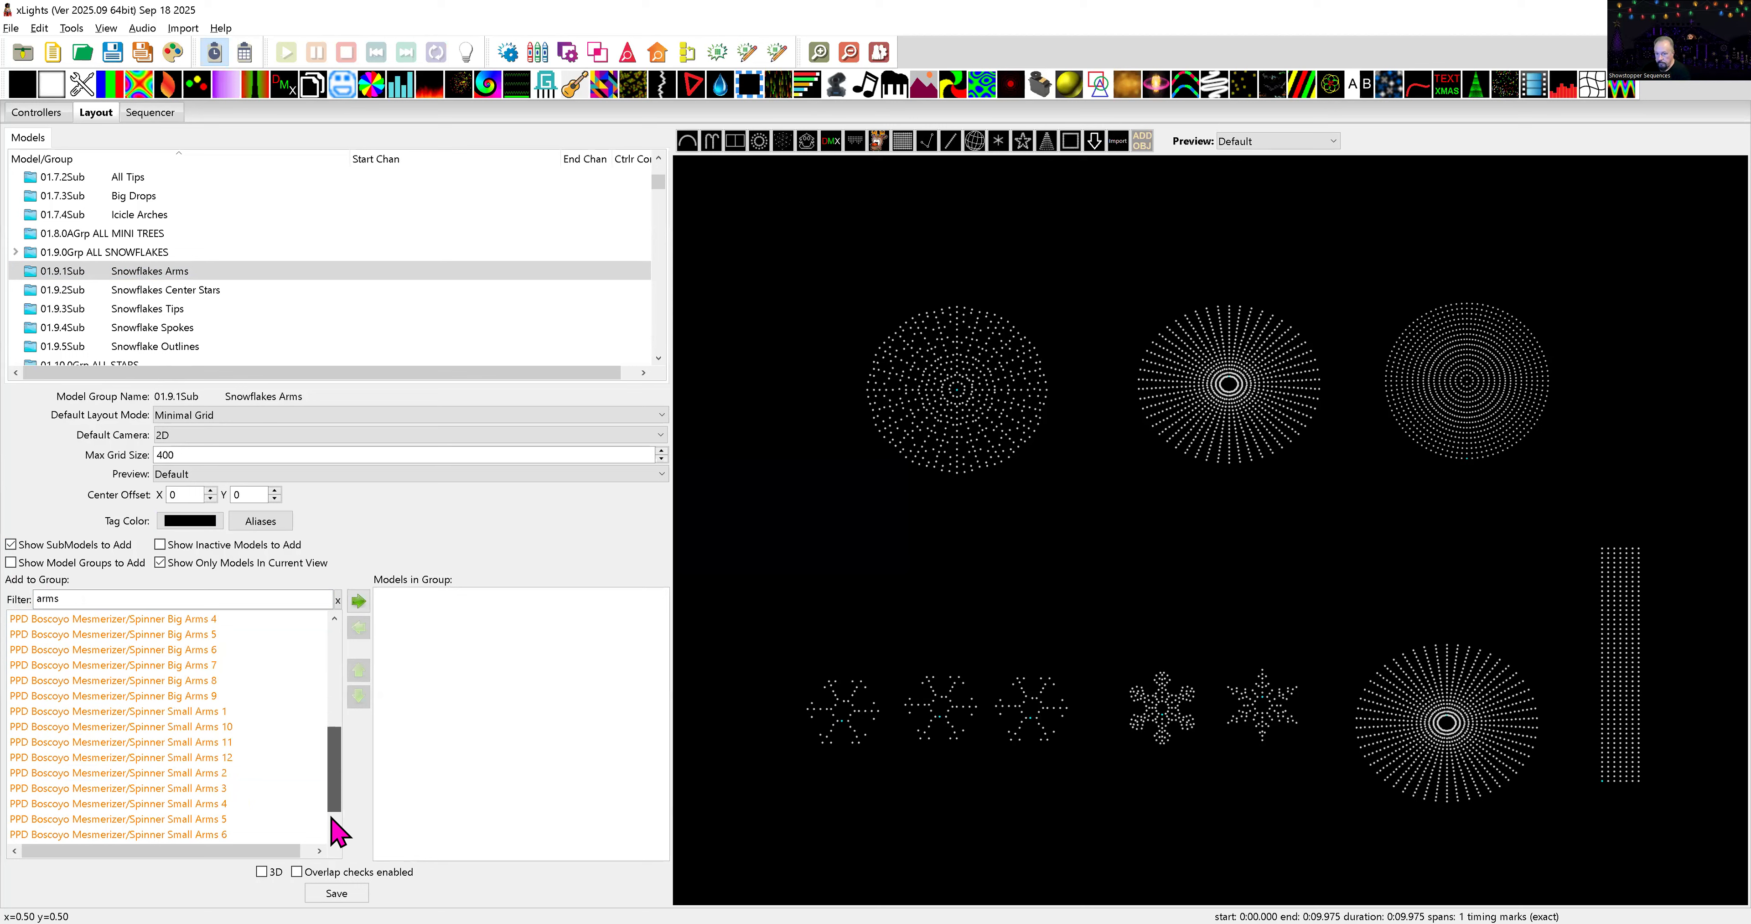
click(334, 693)
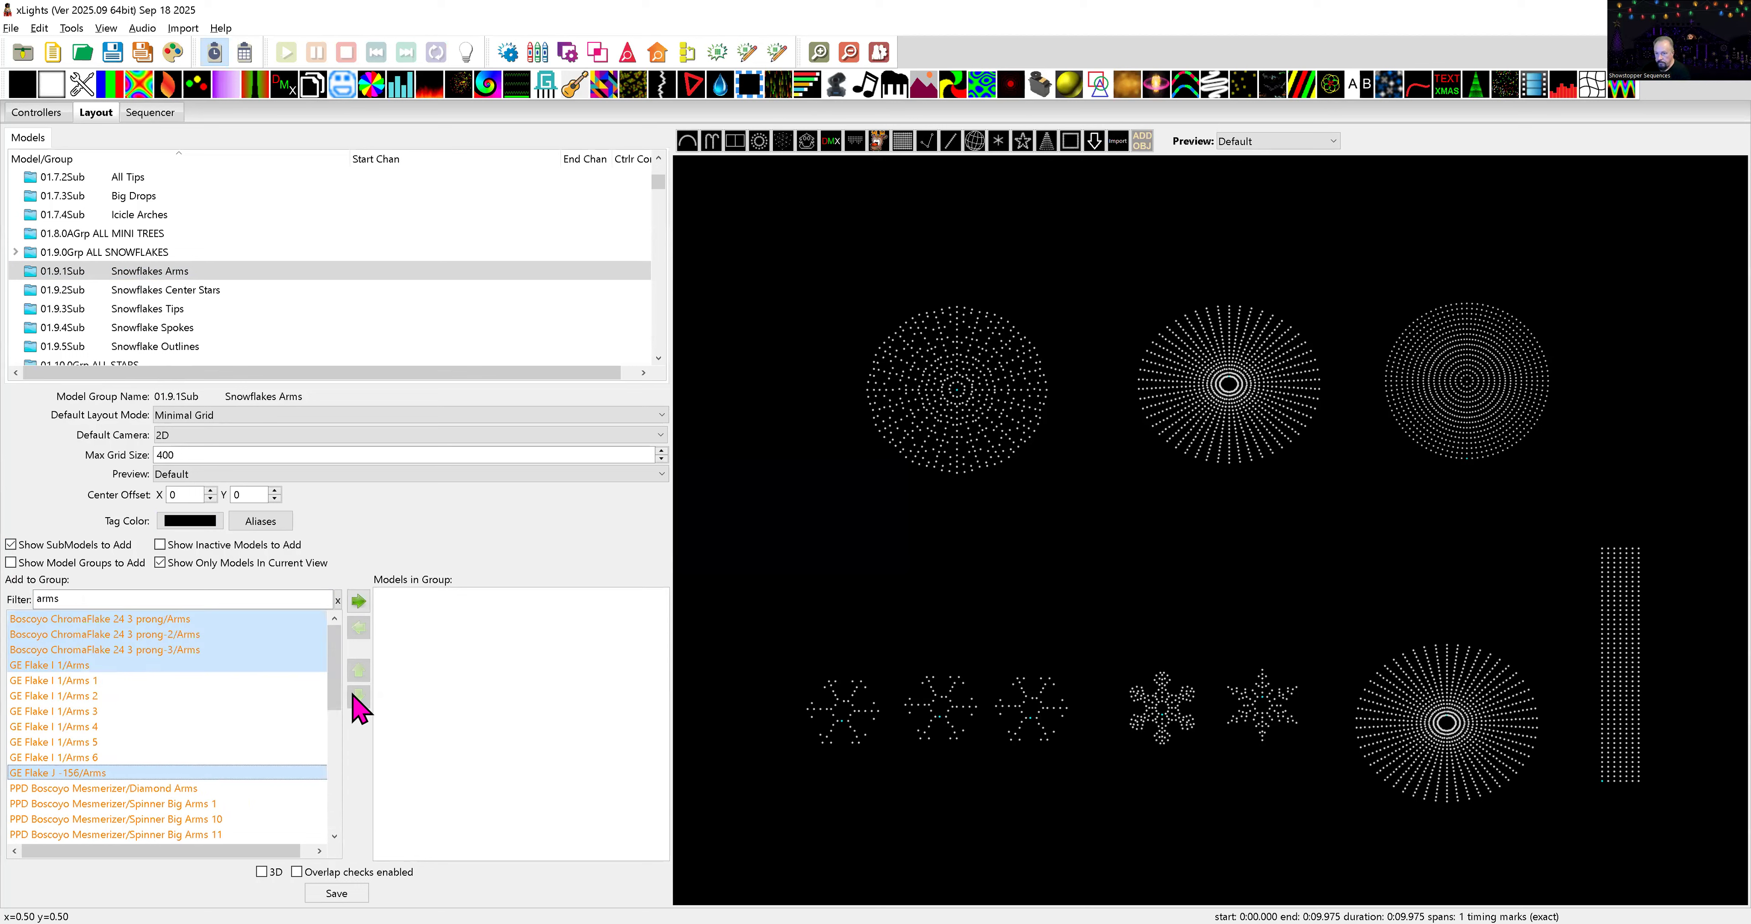
click(361, 602)
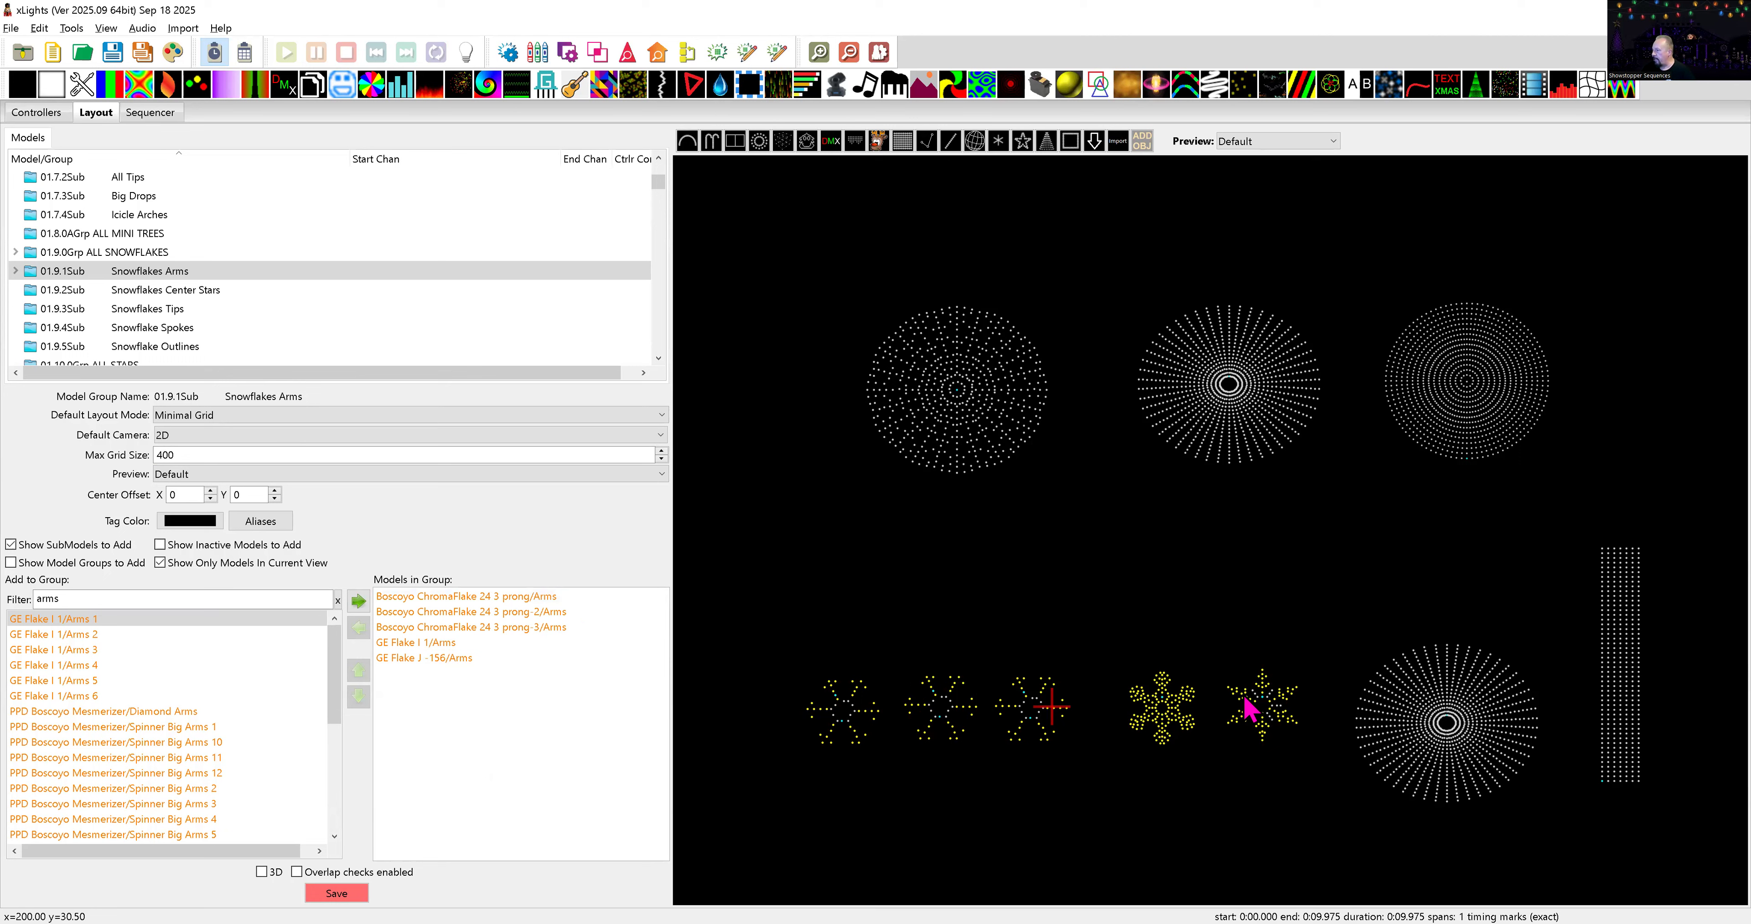
click(345, 892)
- For 01.9.2Sub Snowflakes Center Stars, filter by "center", add the five snowflakes' Center Star submodels and save the layout
click(197, 291)
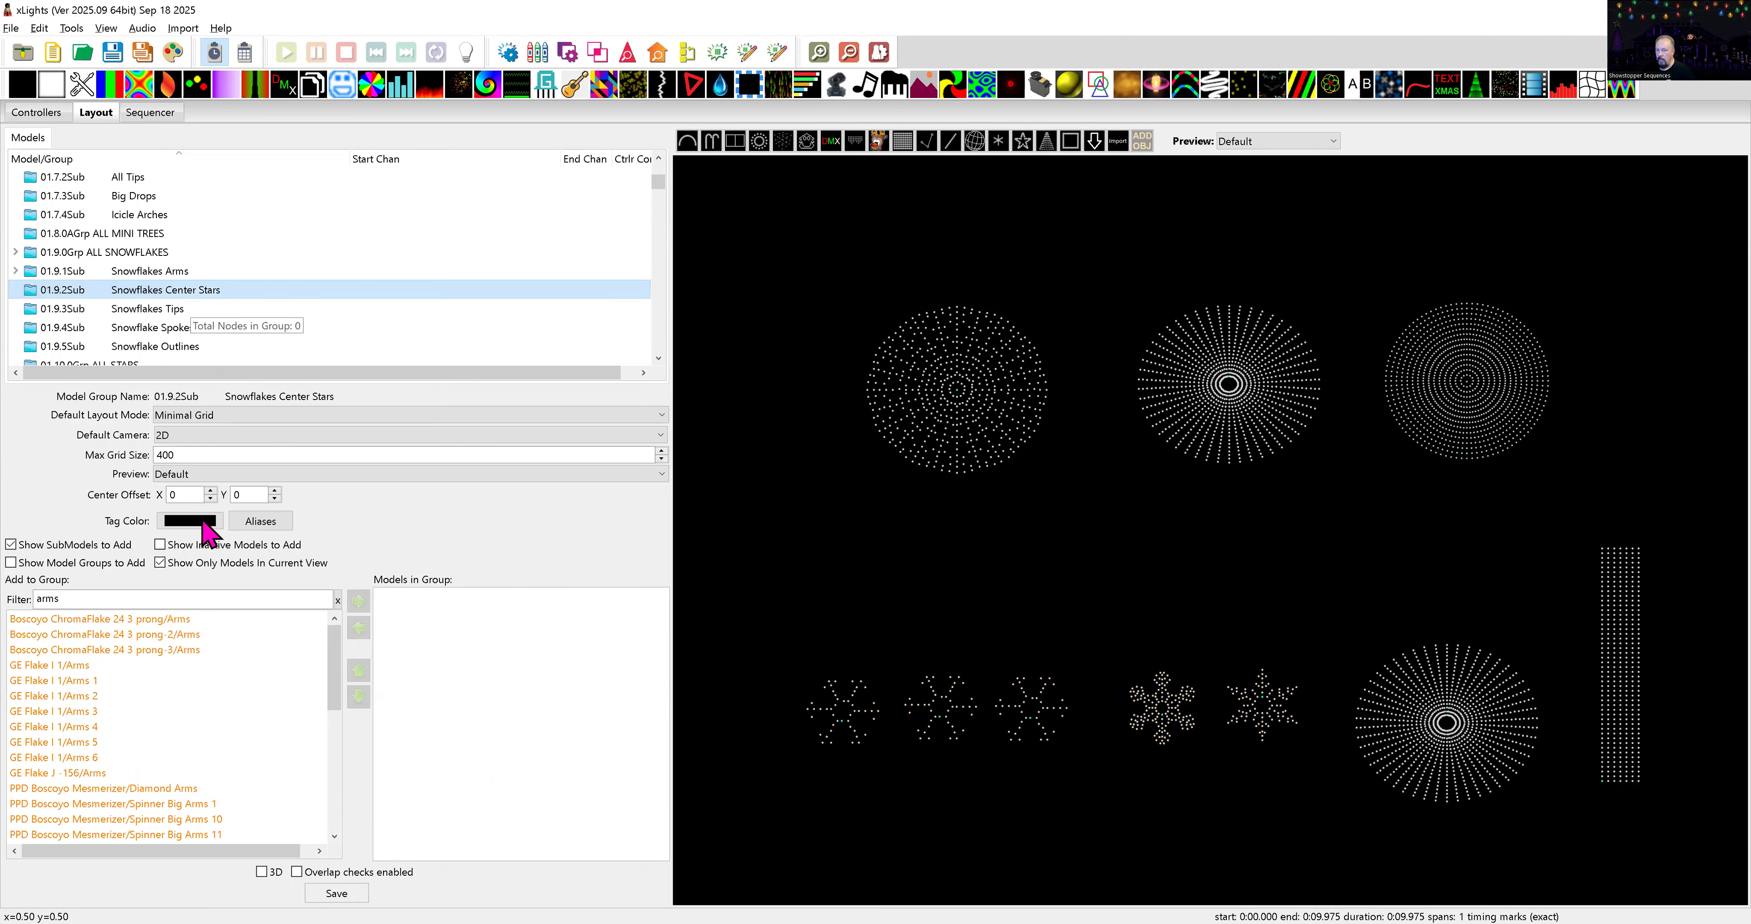
click(98, 597)
key(ctrl+a)
text(center)
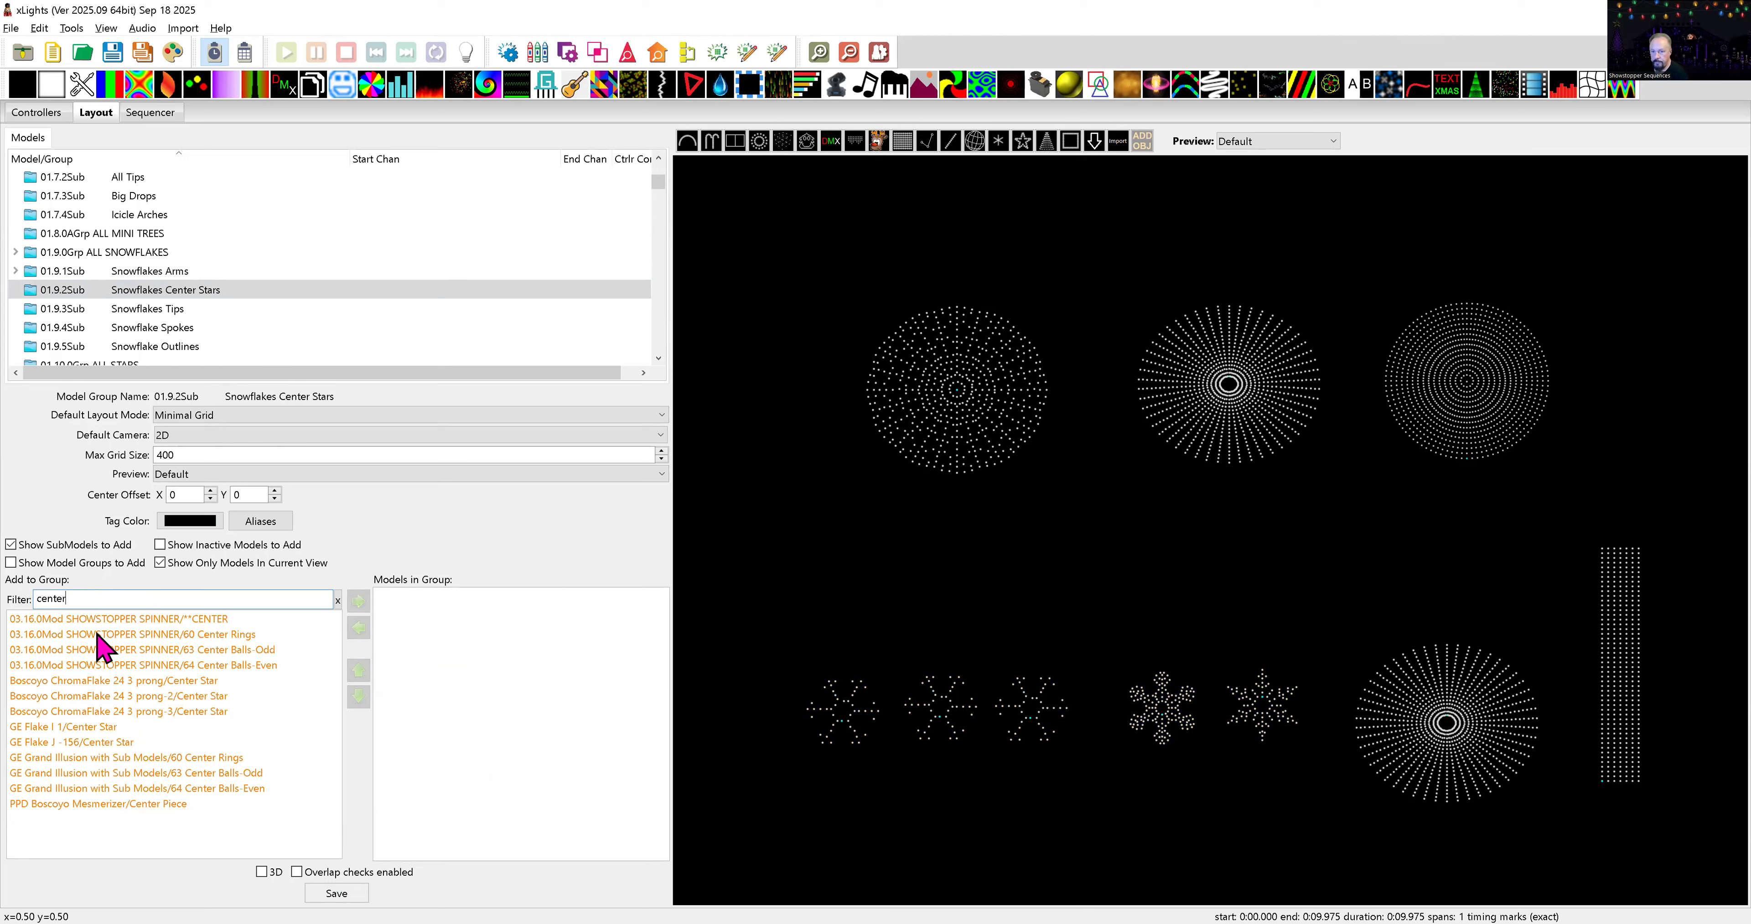
click(117, 683)
ctrl+click(123, 698)
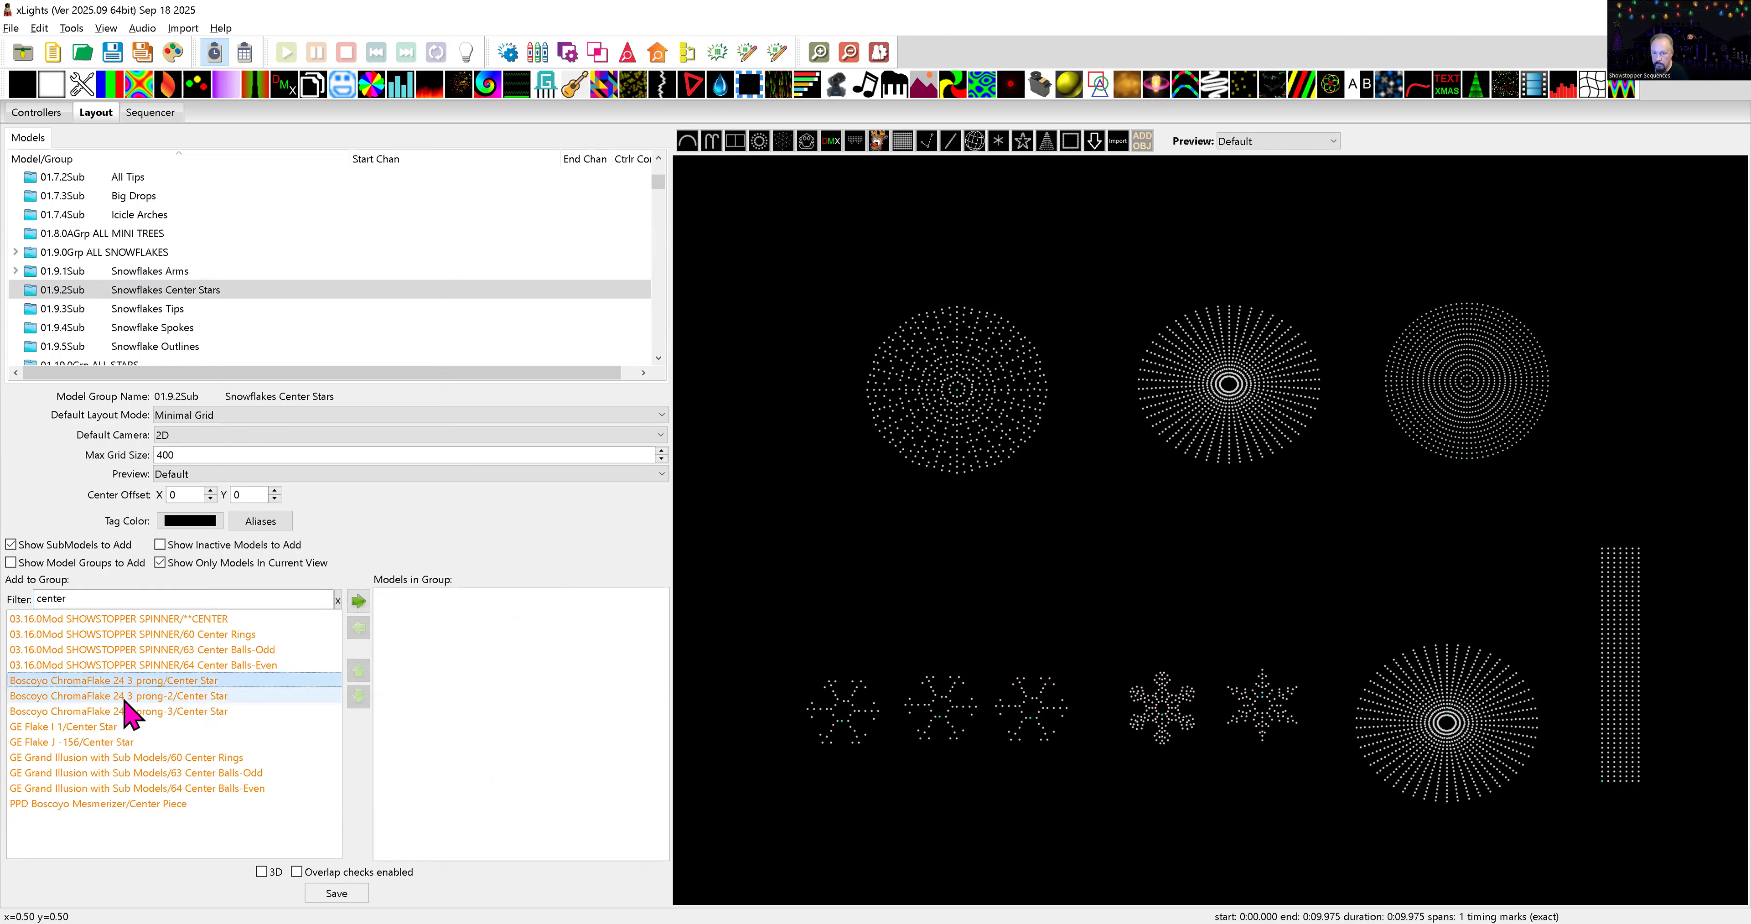
ctrl+click(128, 711)
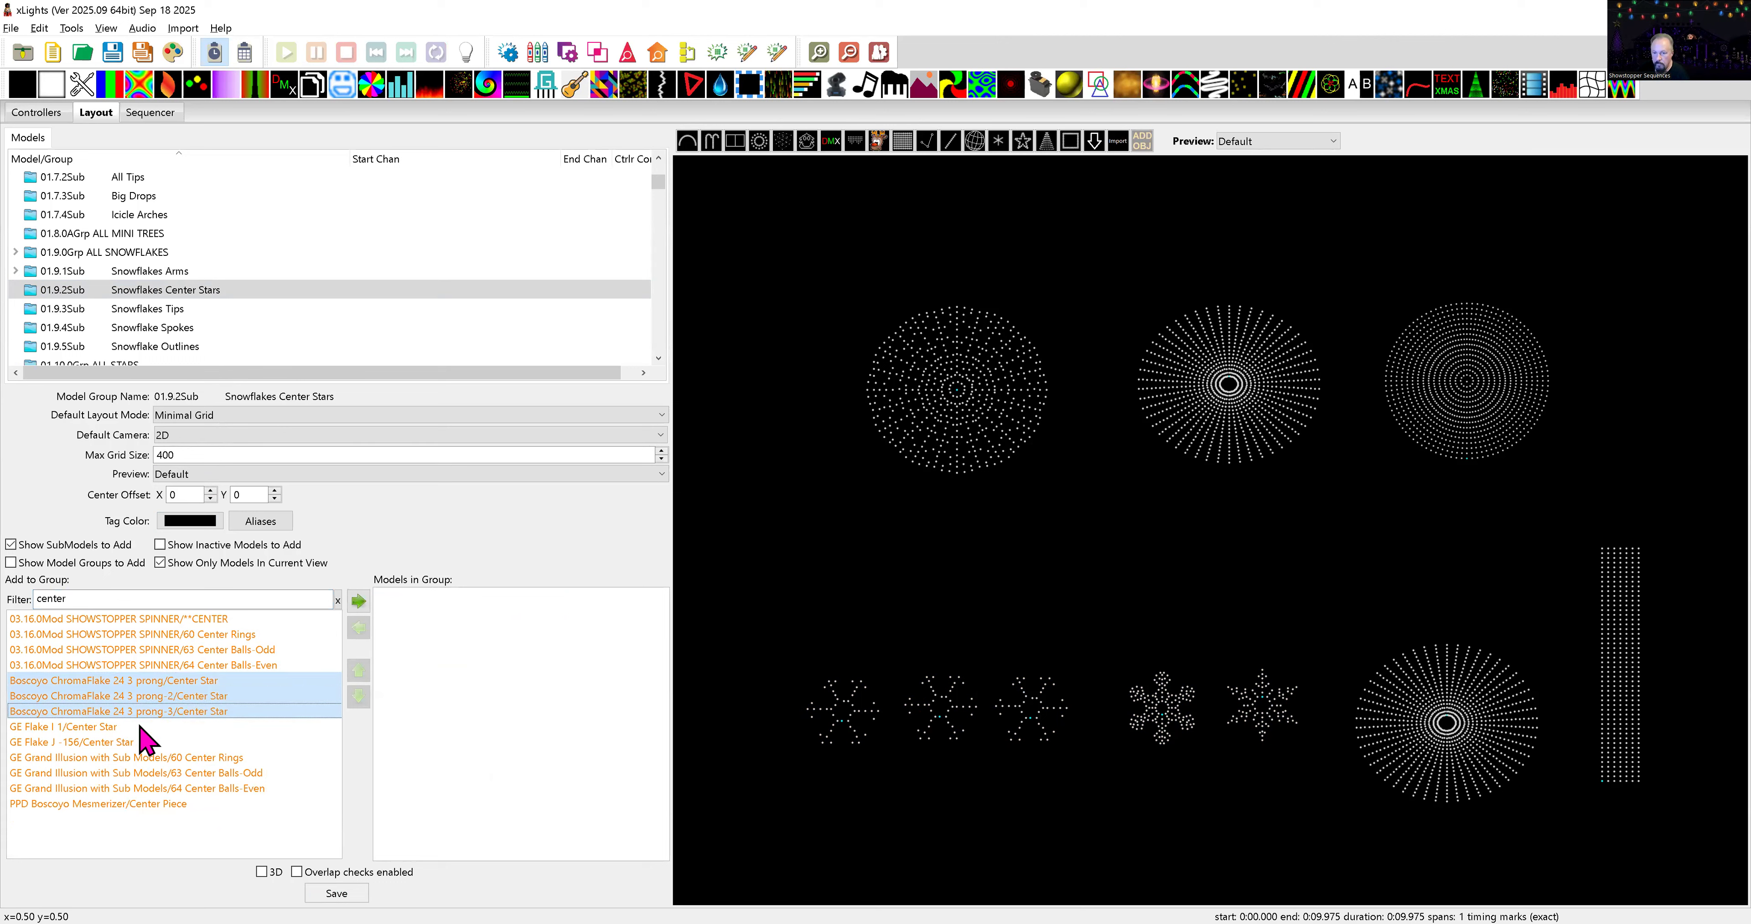
ctrl+click(106, 730)
ctrl+click(110, 742)
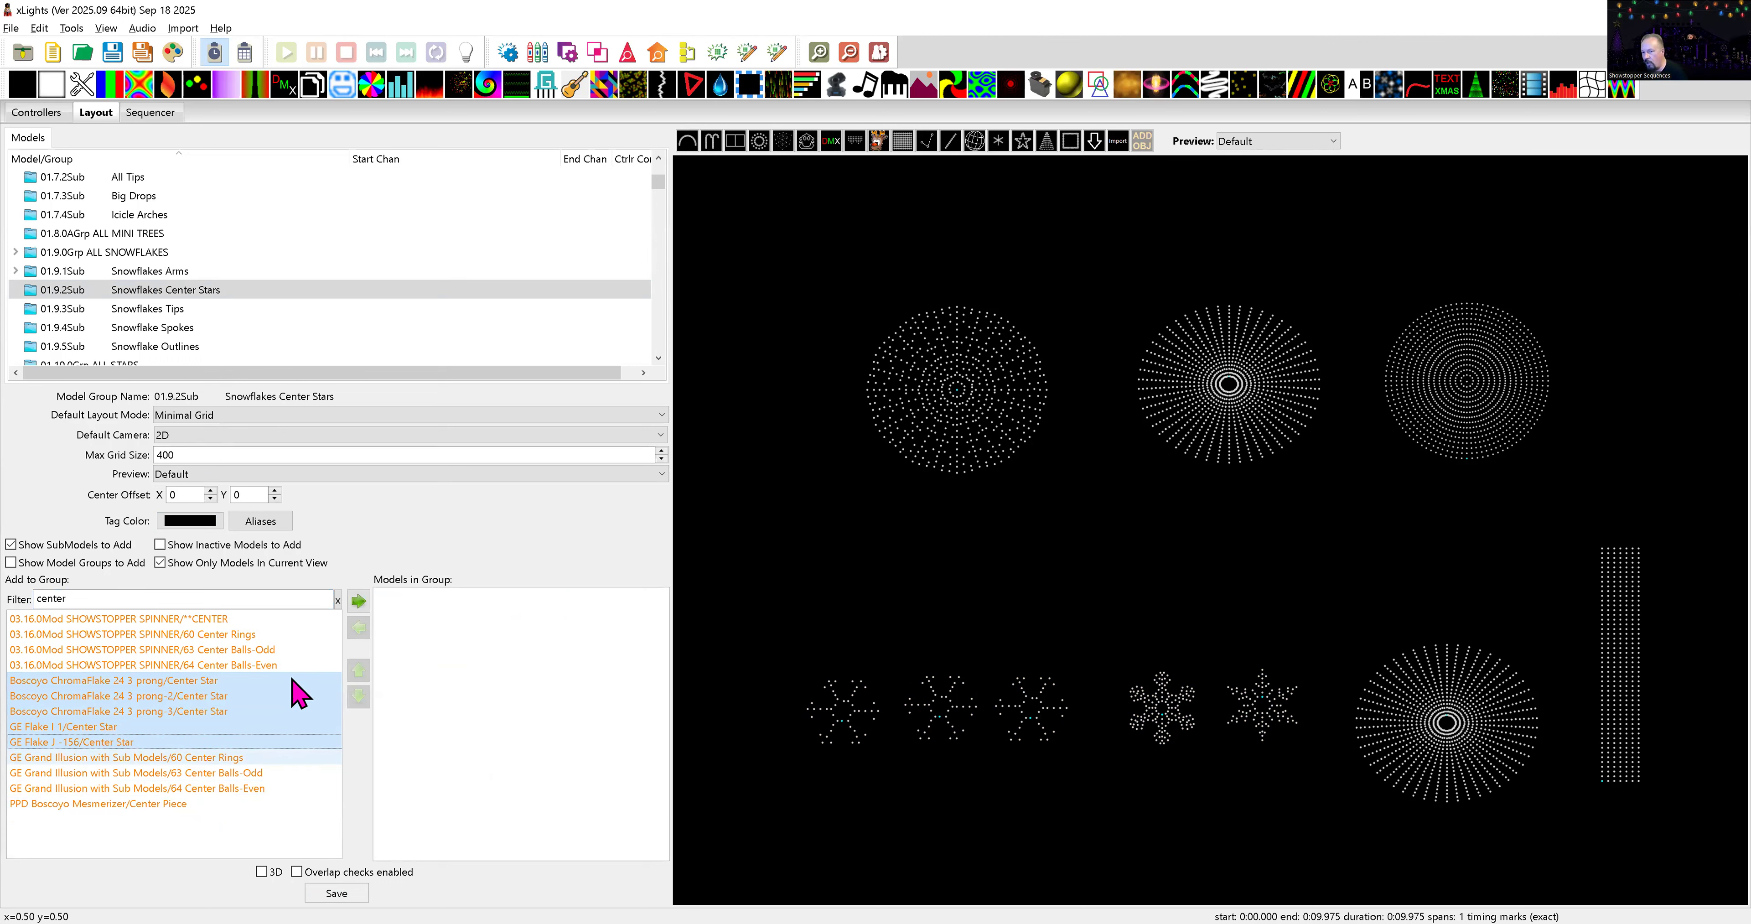
click(358, 602)
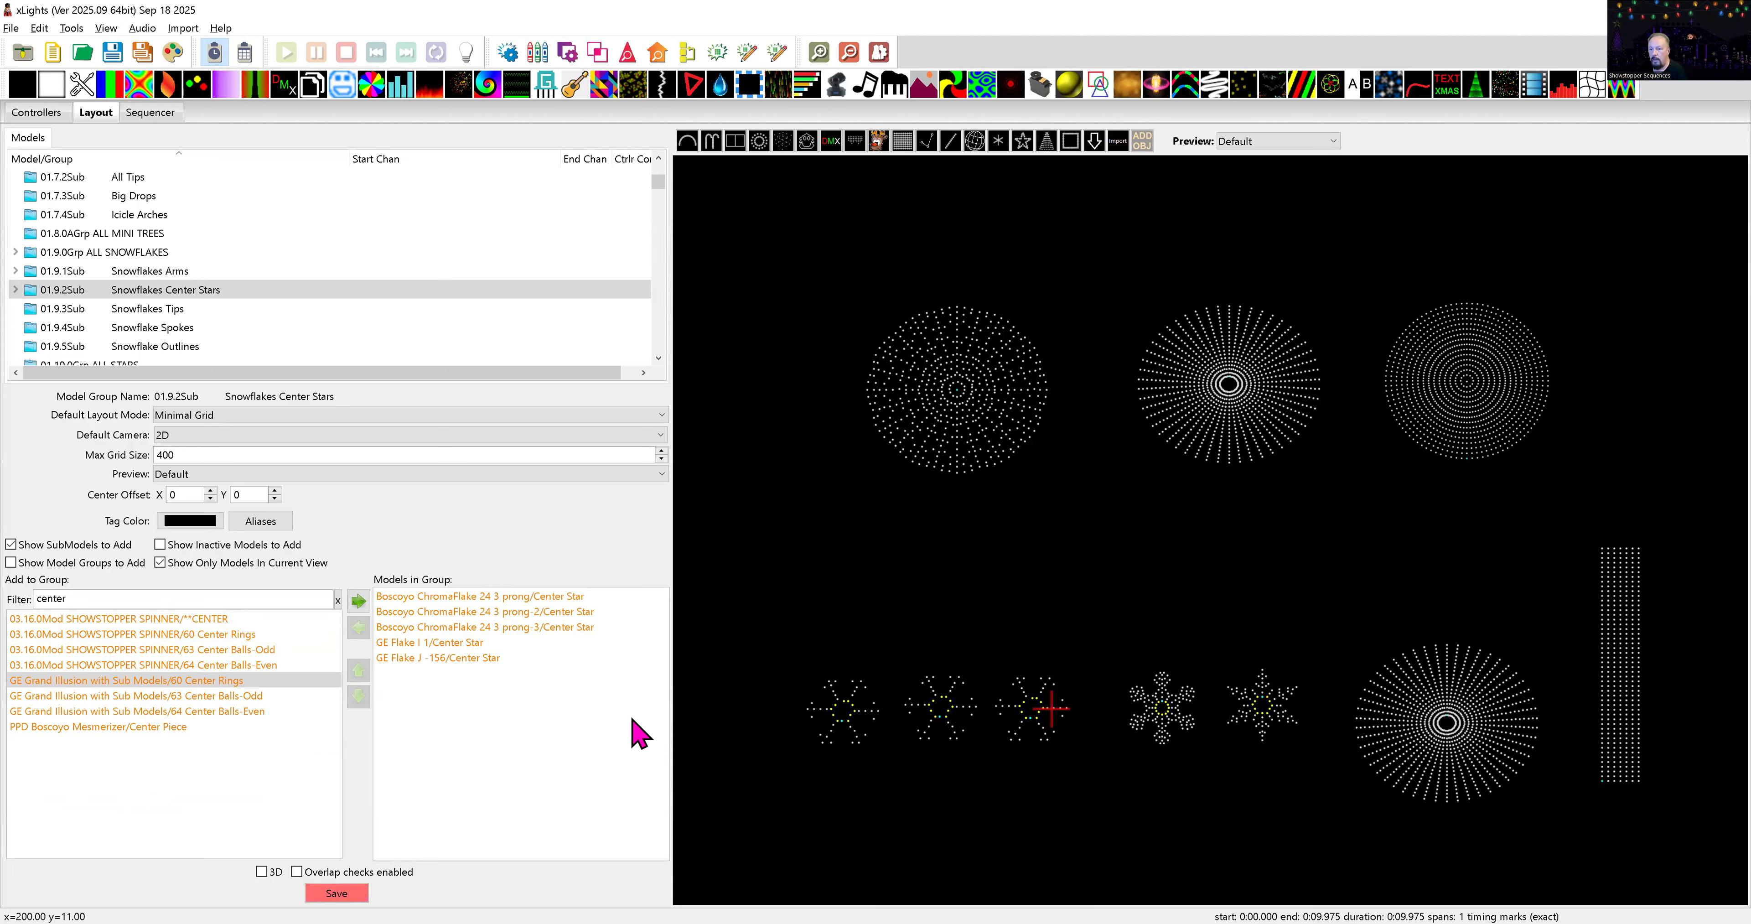
click(343, 890)
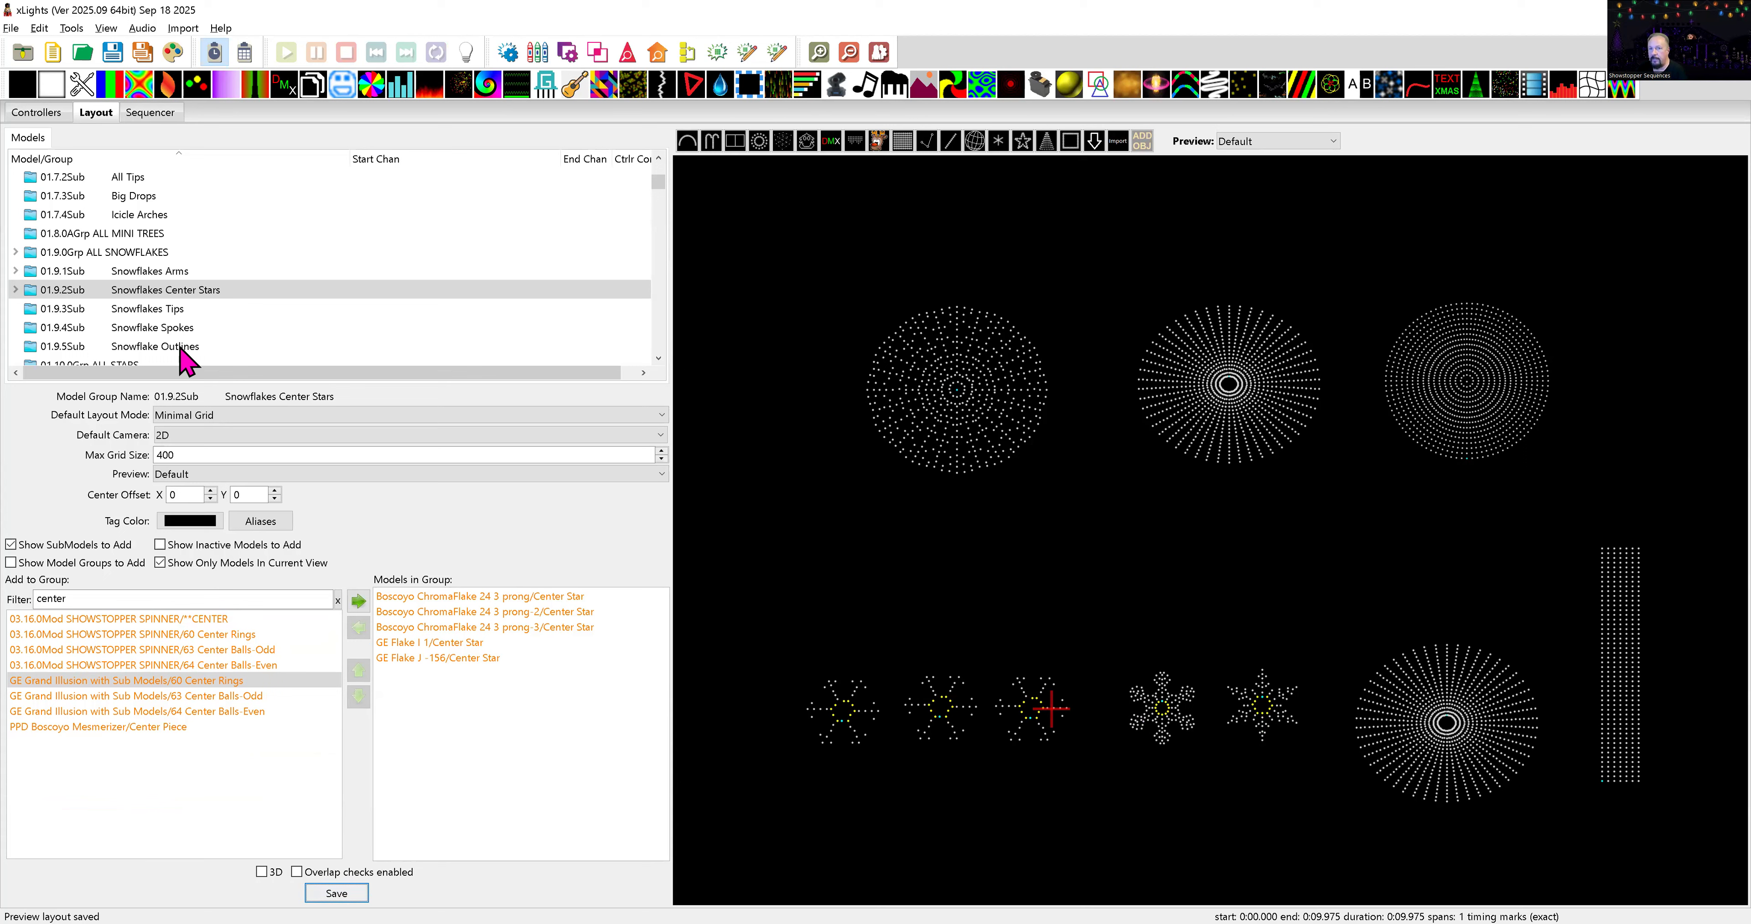
- For 01.9.3Sub Snowflakes Tips, filter by "tips", add all five snowflakes' Tips submodels and save the layout
click(173, 309)
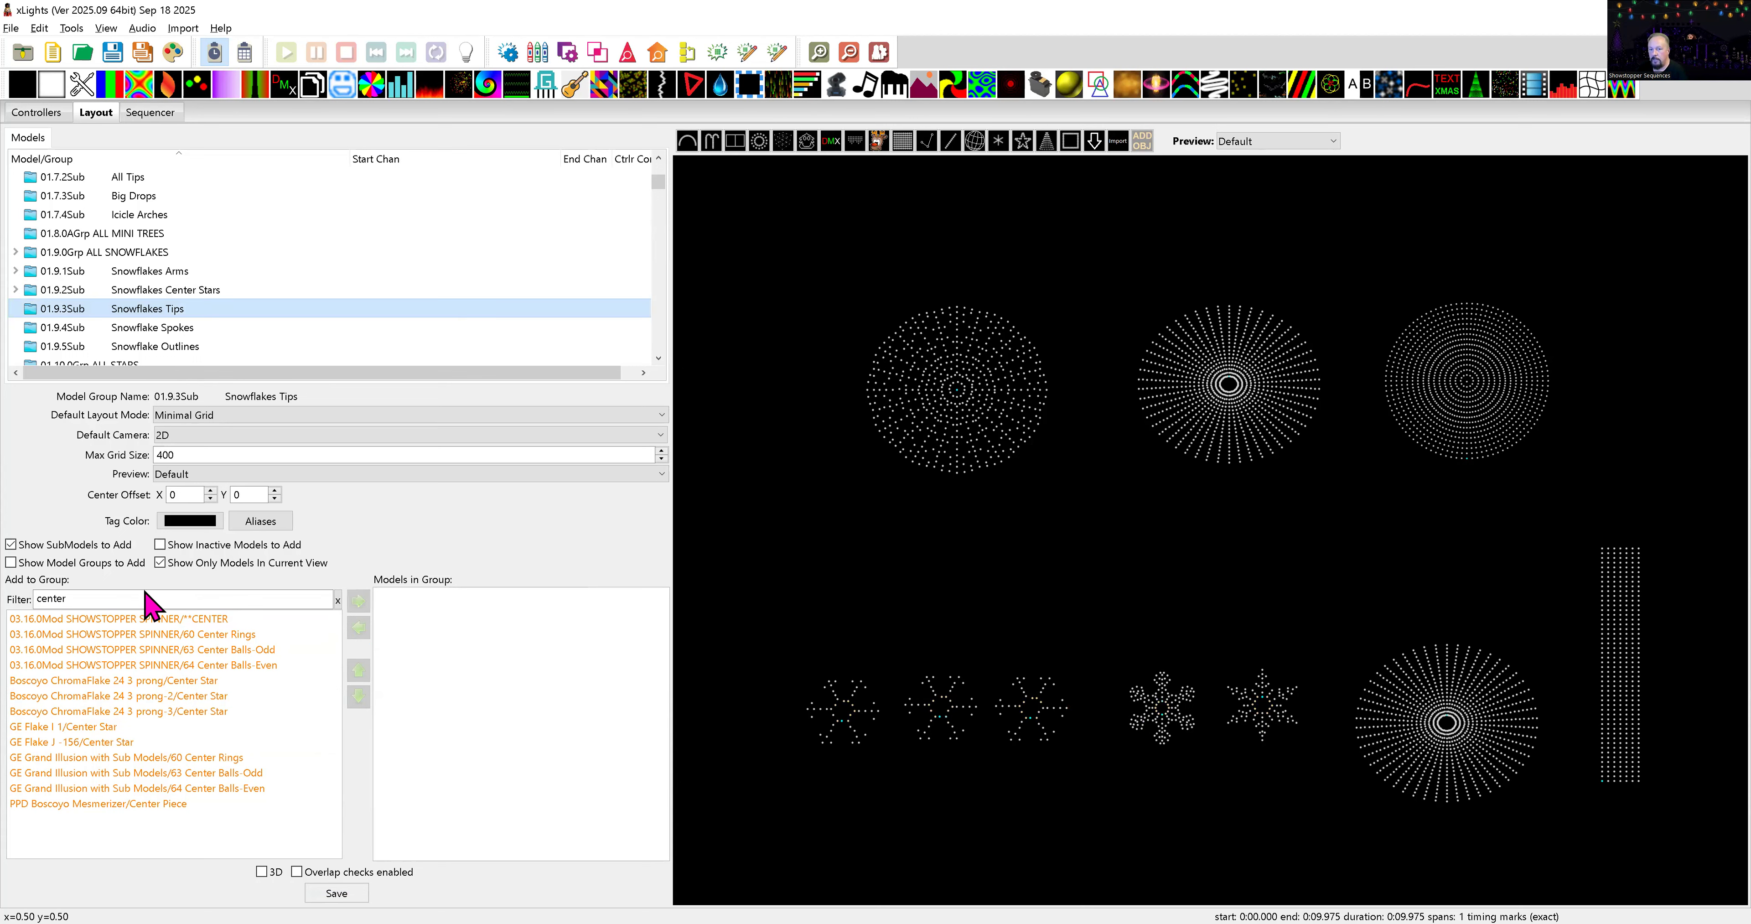
double_click(69, 596)
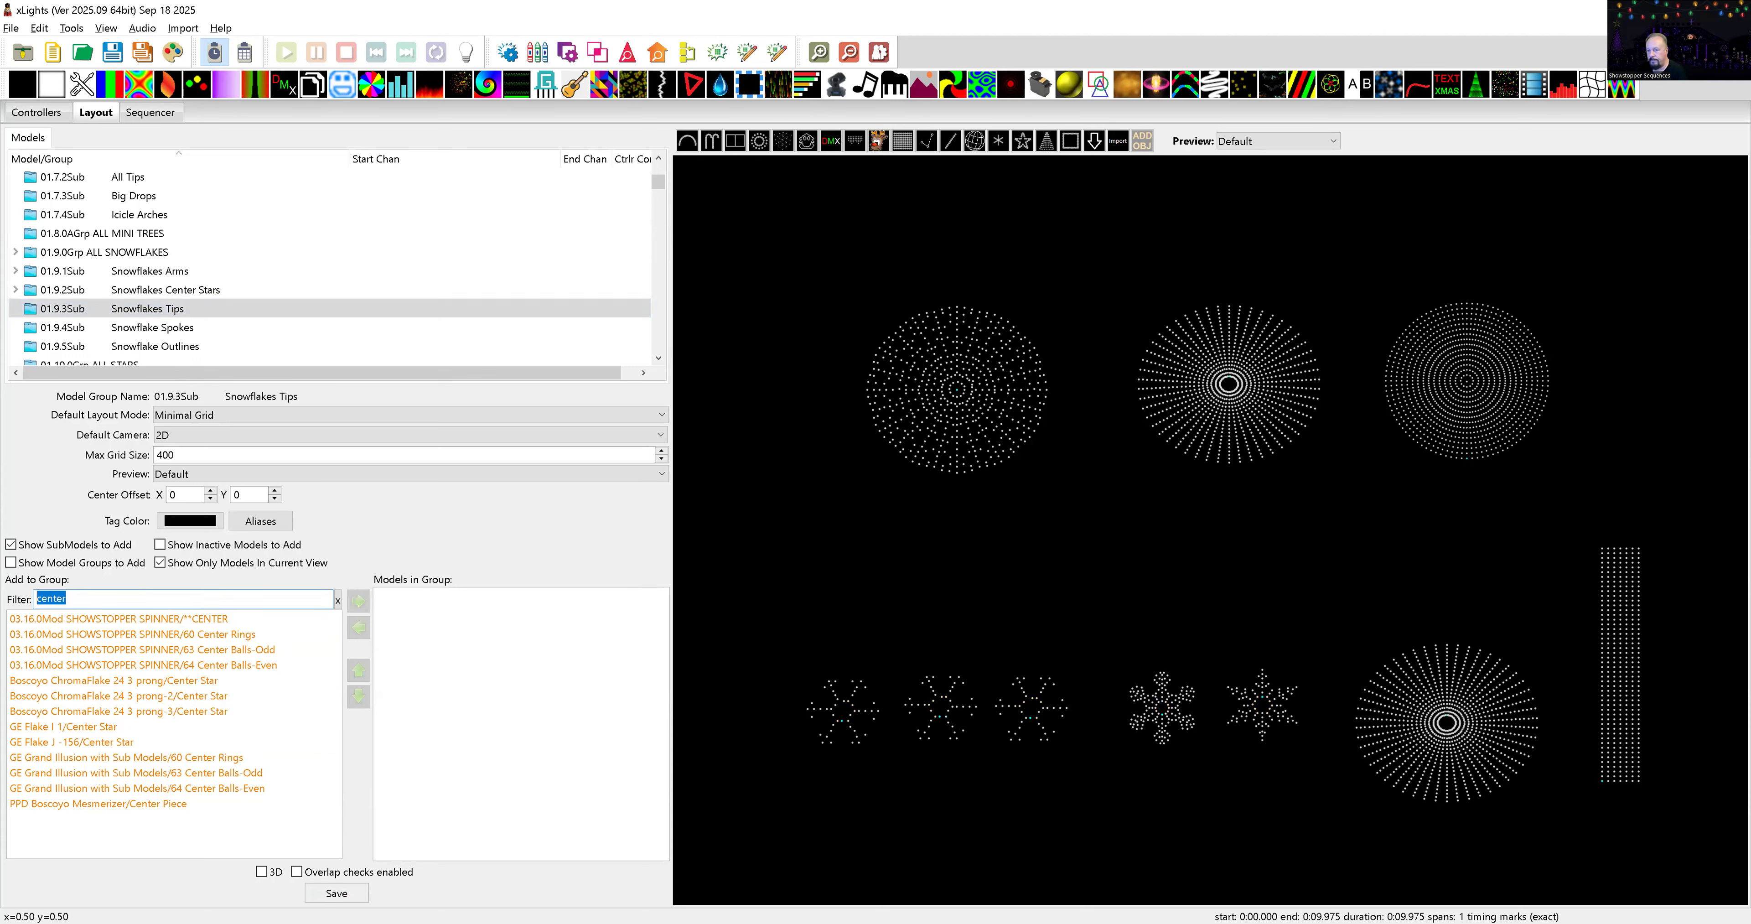
text(tips)
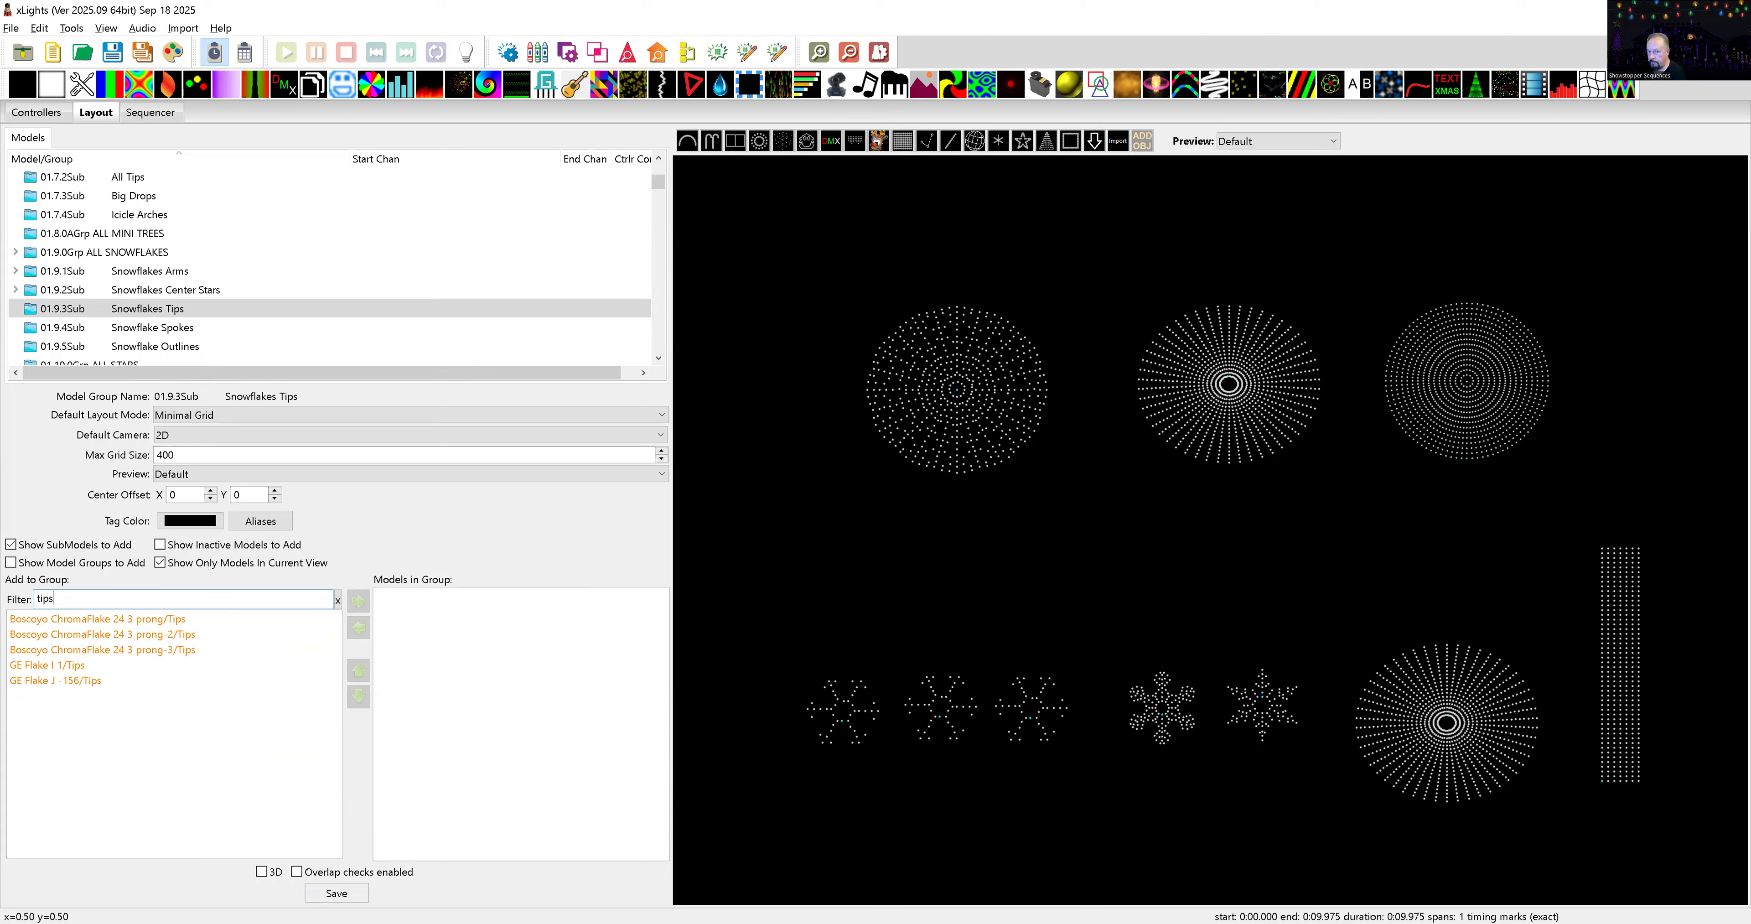
click(27, 618)
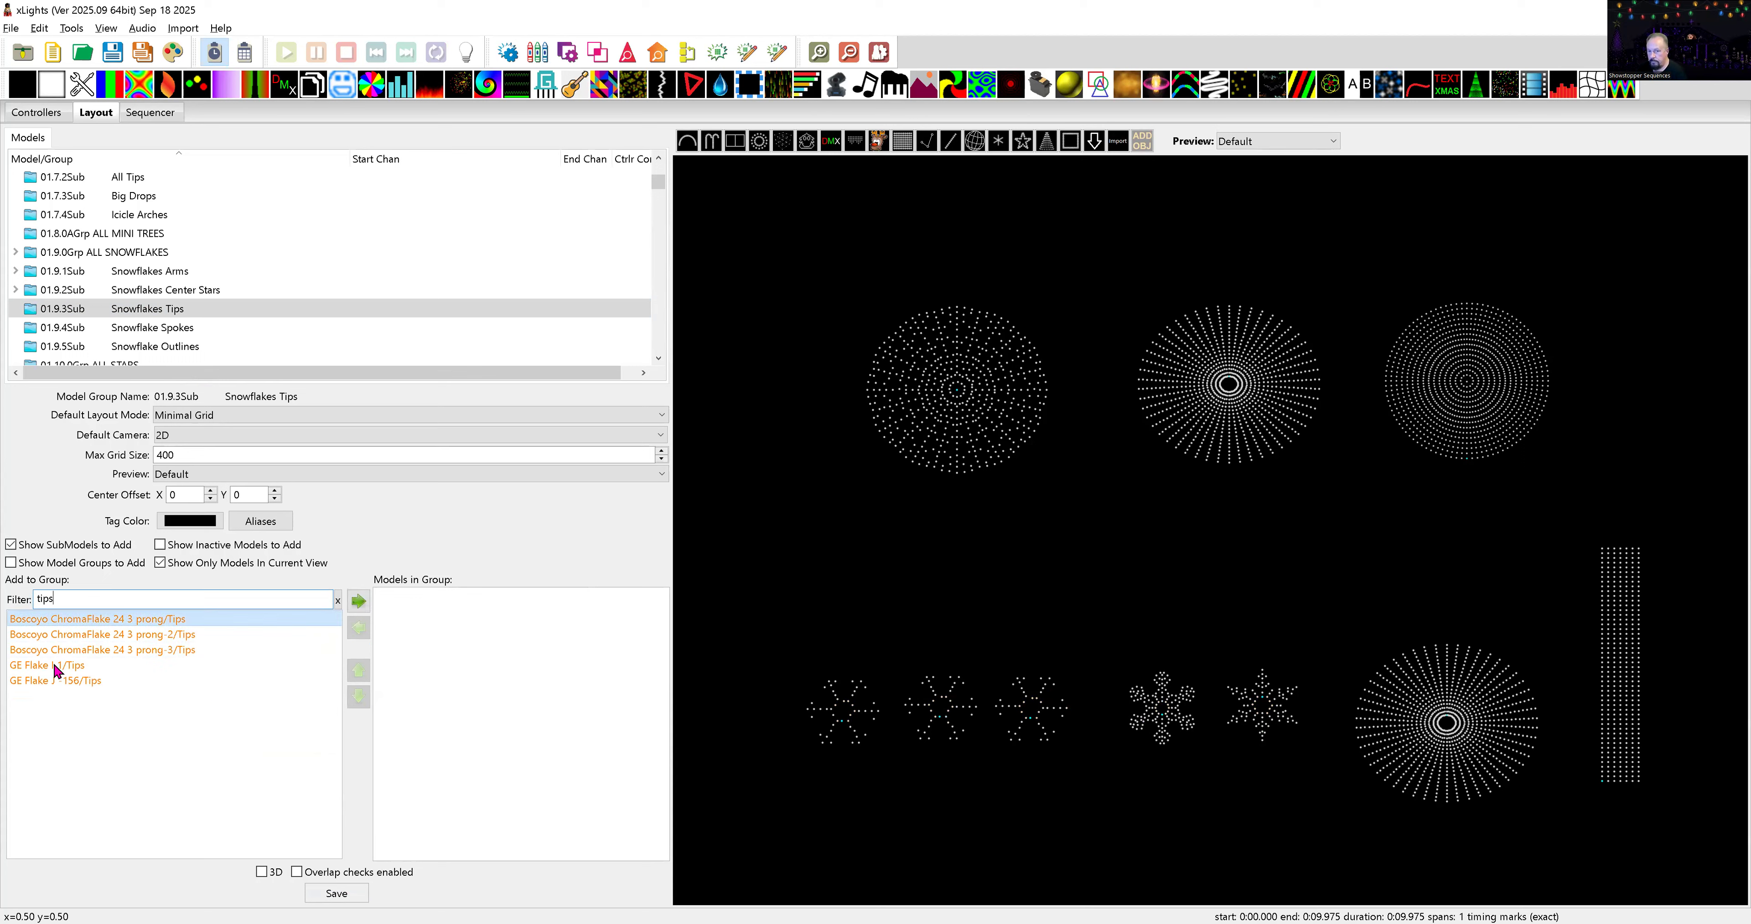
ctrl+click(54, 680)
shift+click(56, 678)
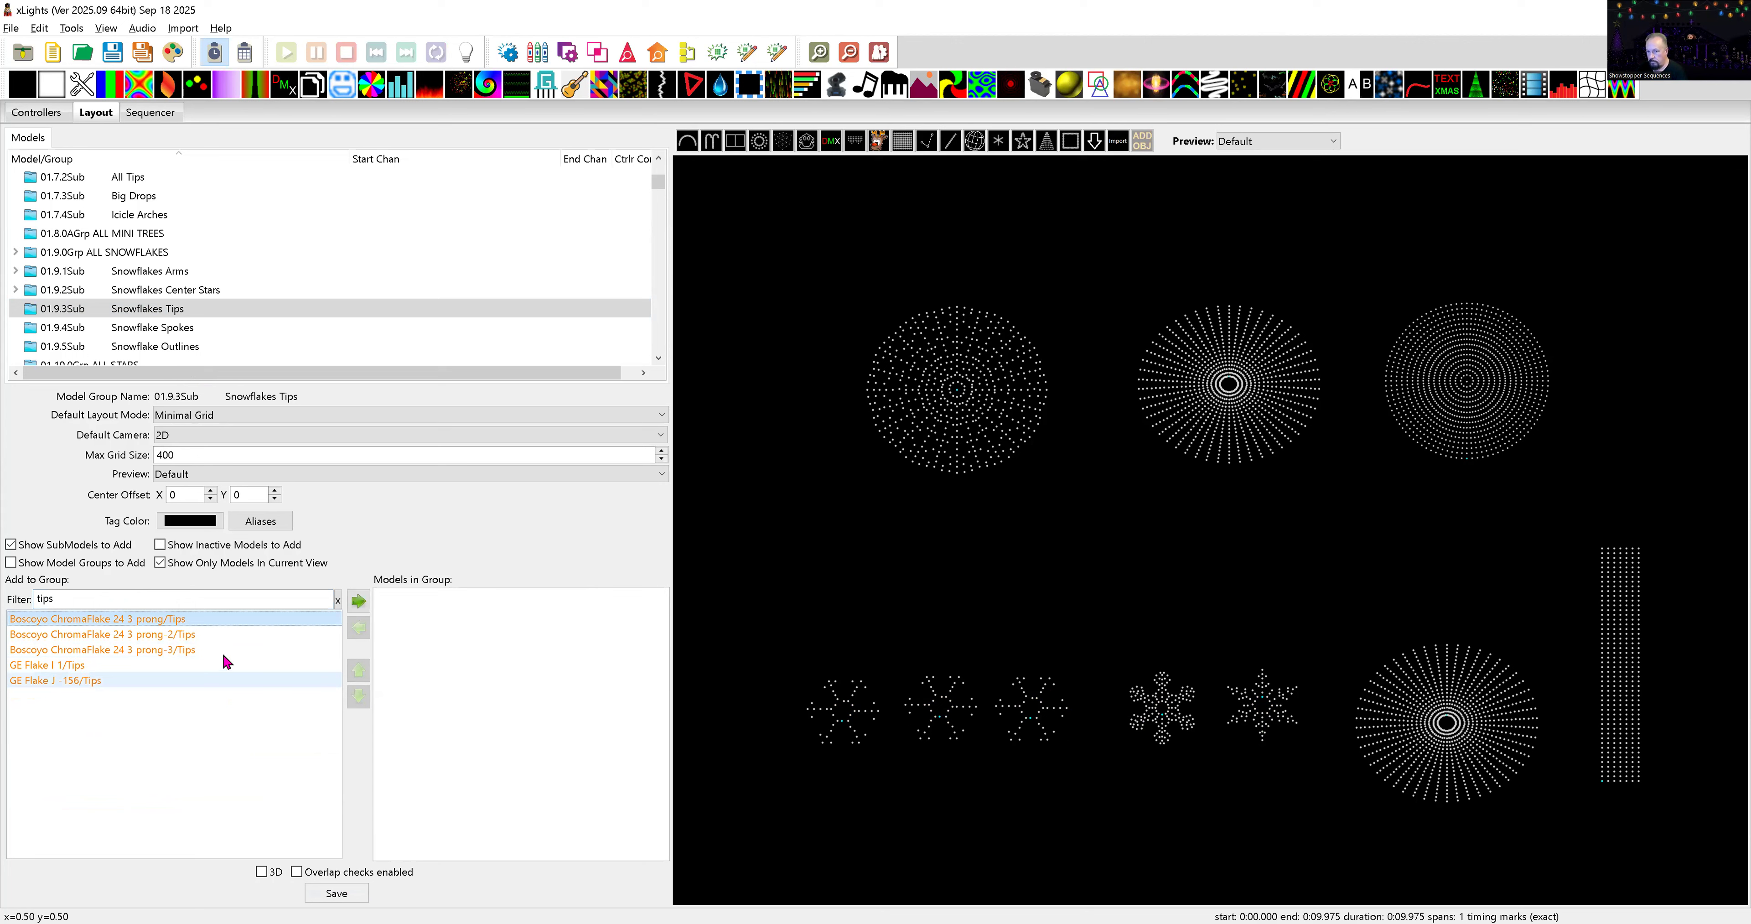
click(355, 604)
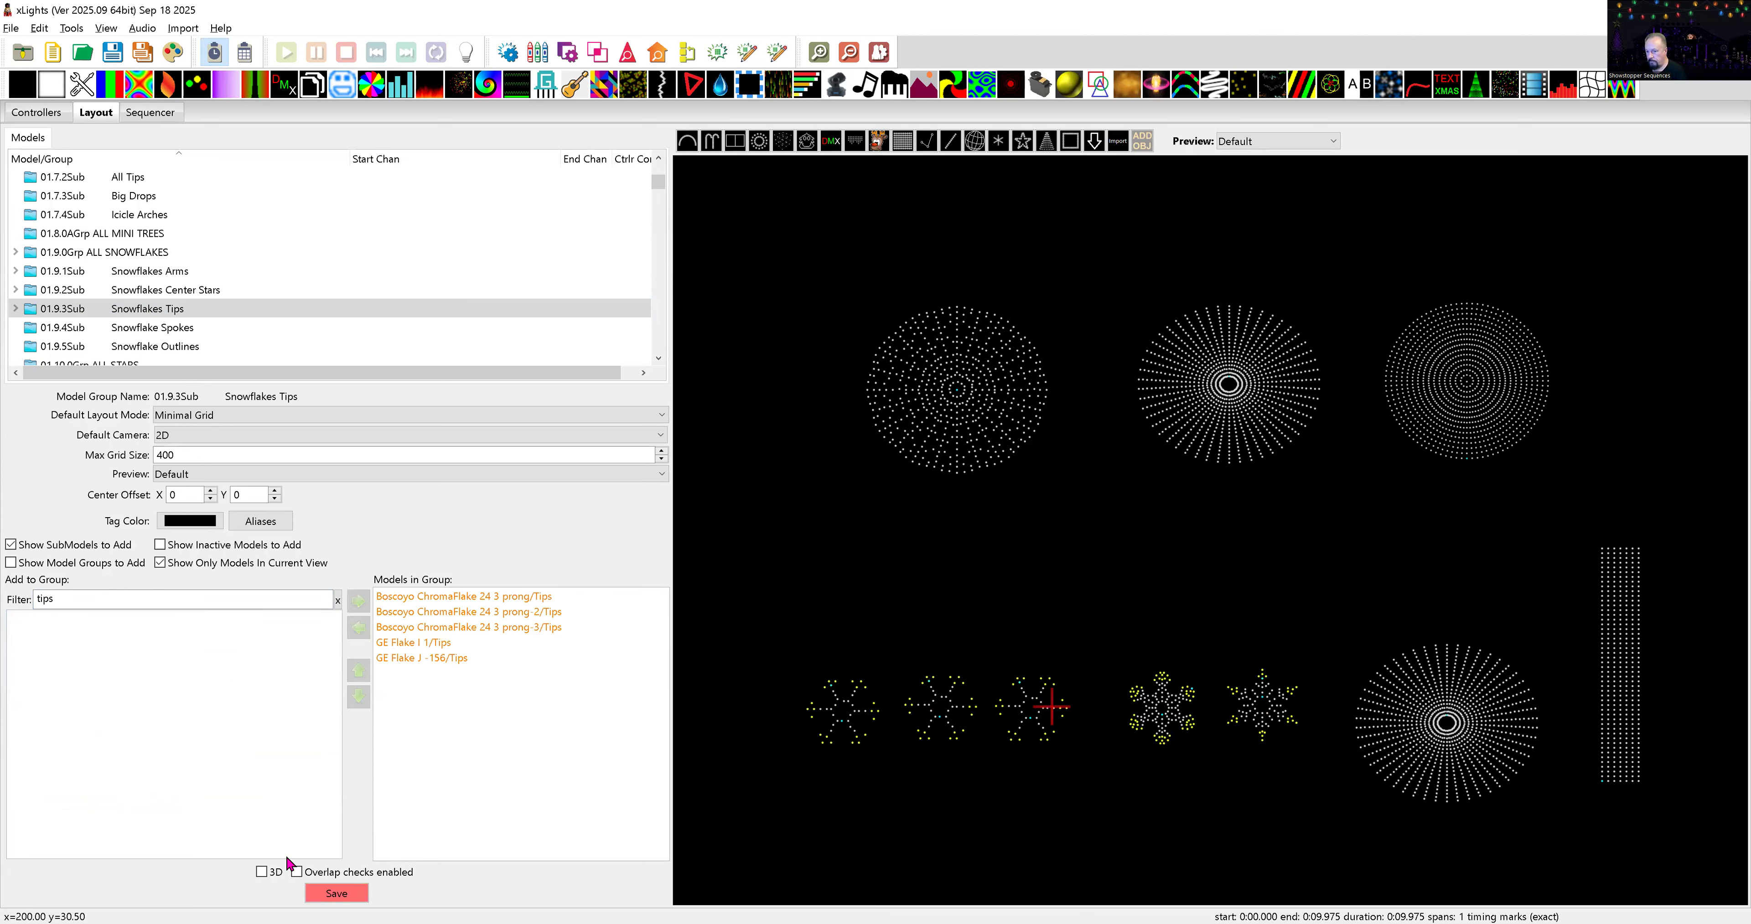
click(324, 894)
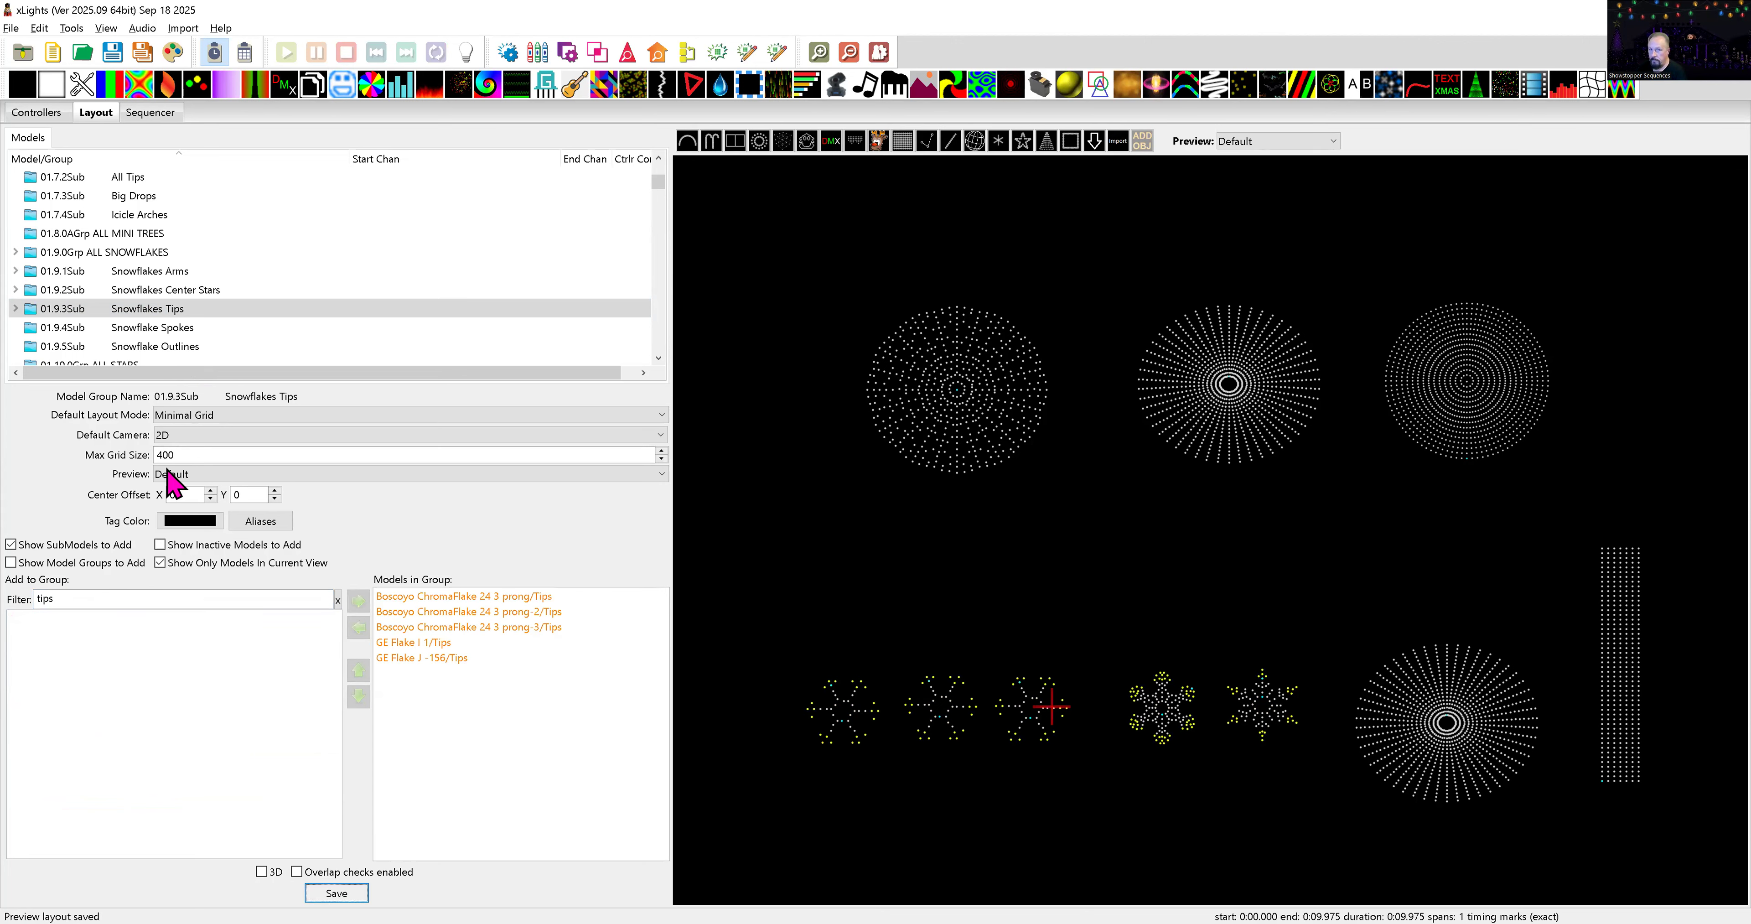
- Add the Spokes submodels of the three Boscoyo ChromaFlakes and two GE Flakes to the Snowflake Spokes group
click(172, 327)
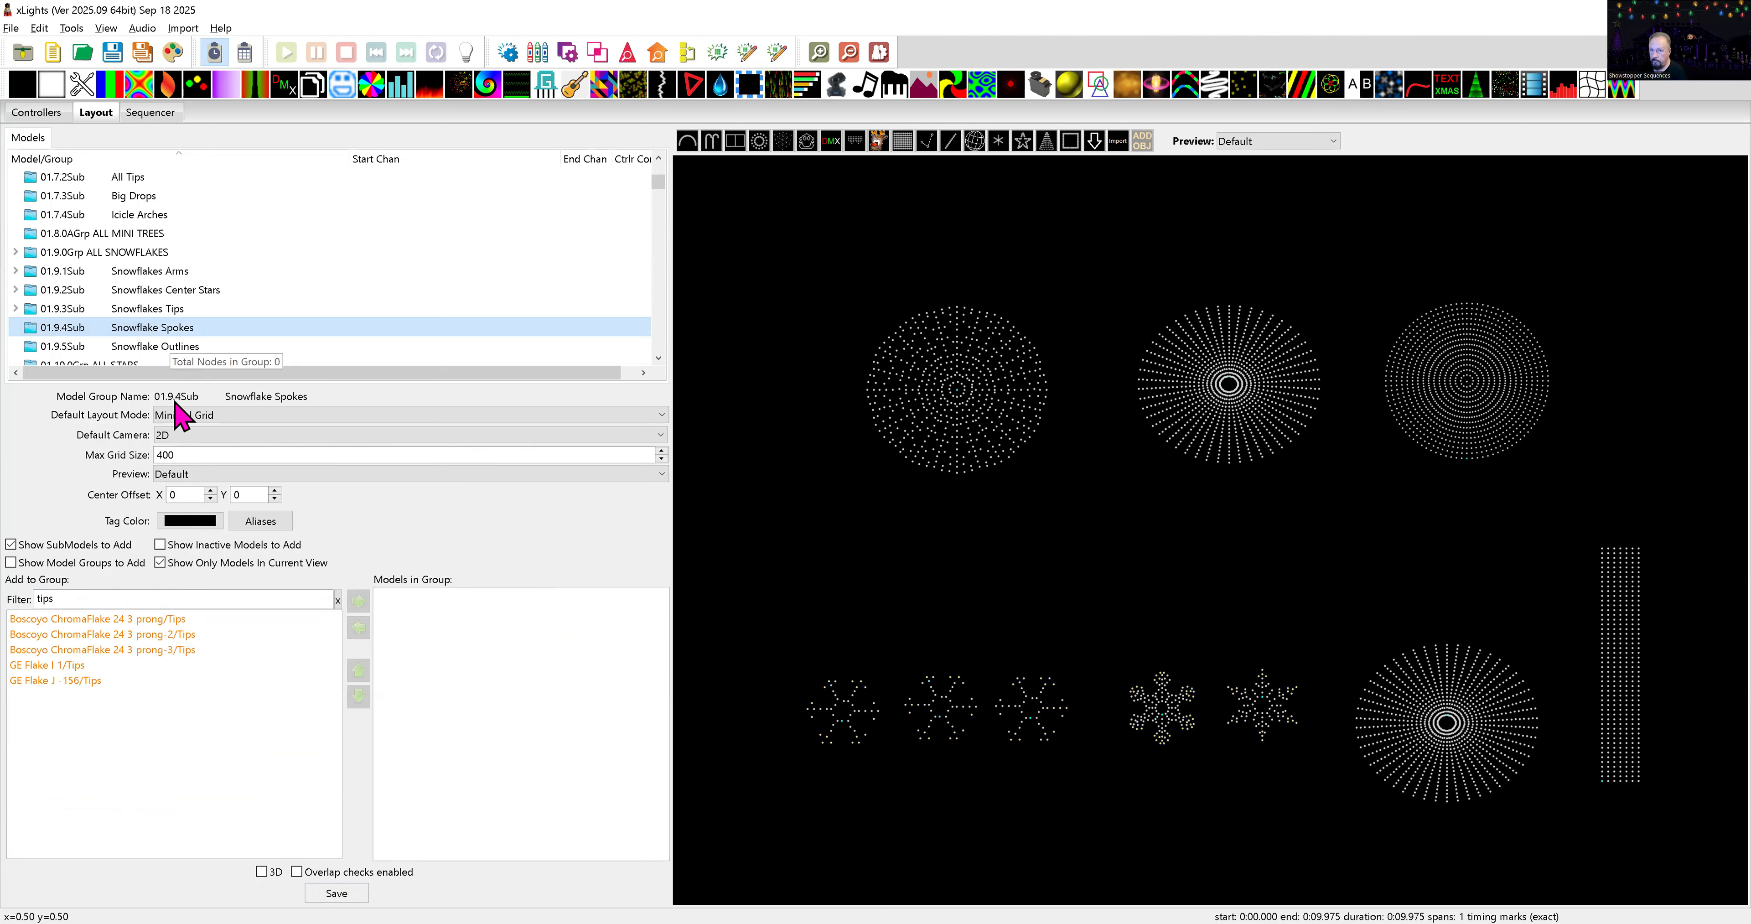
double_click(45, 598)
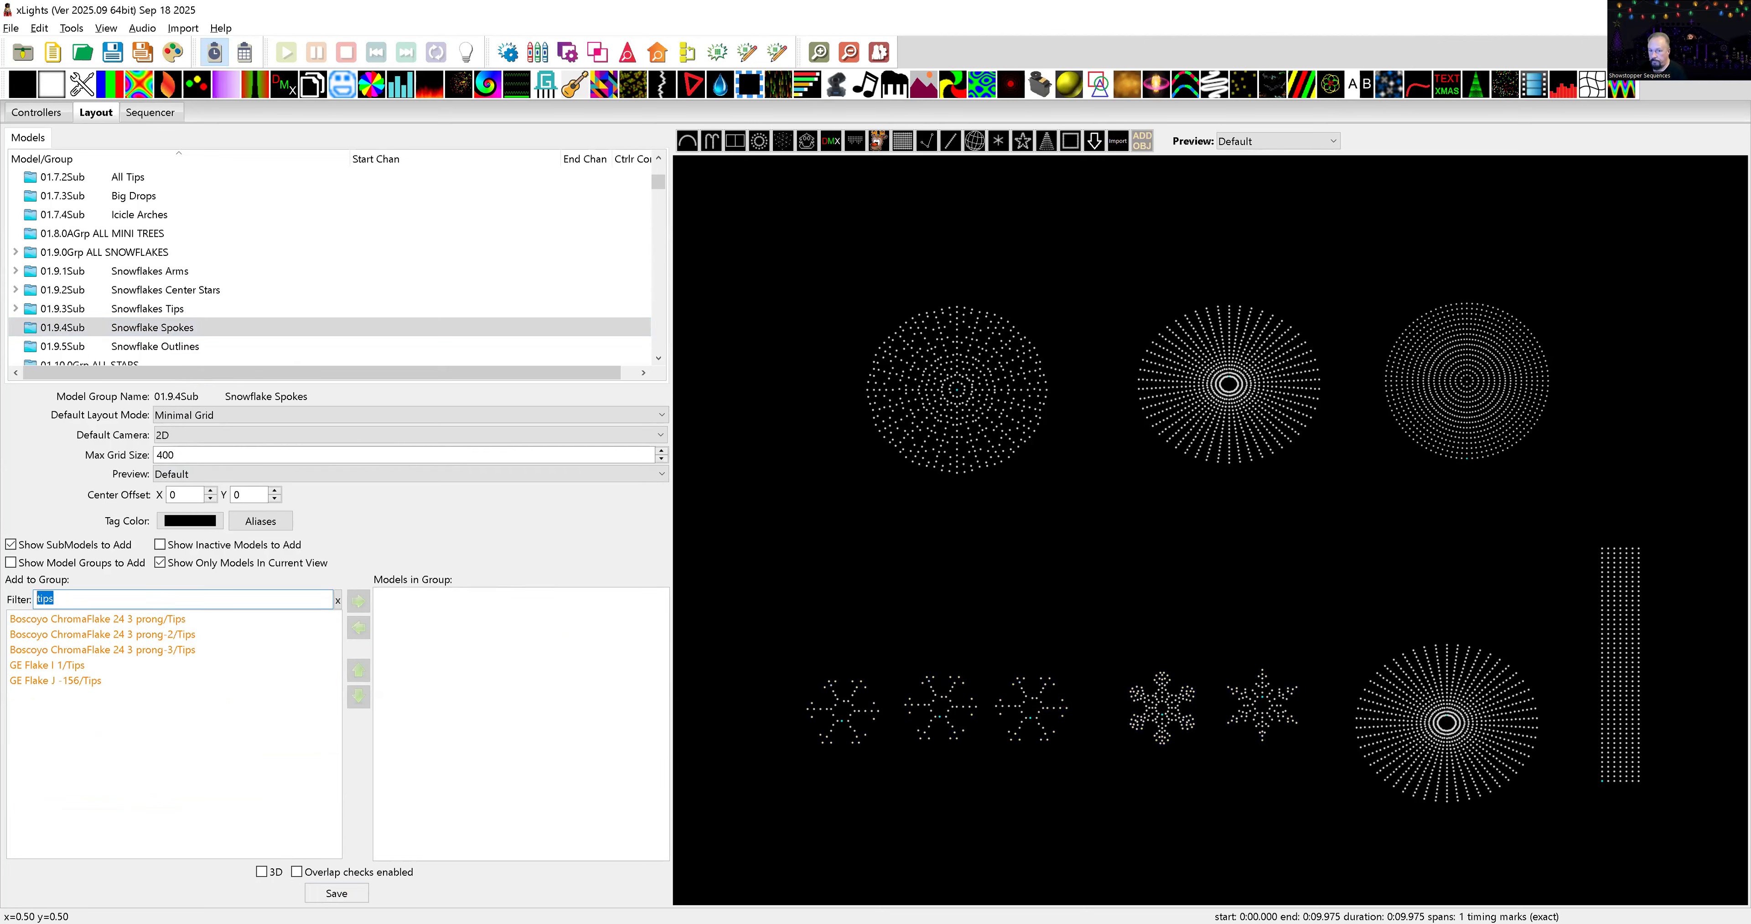
text(spokes)
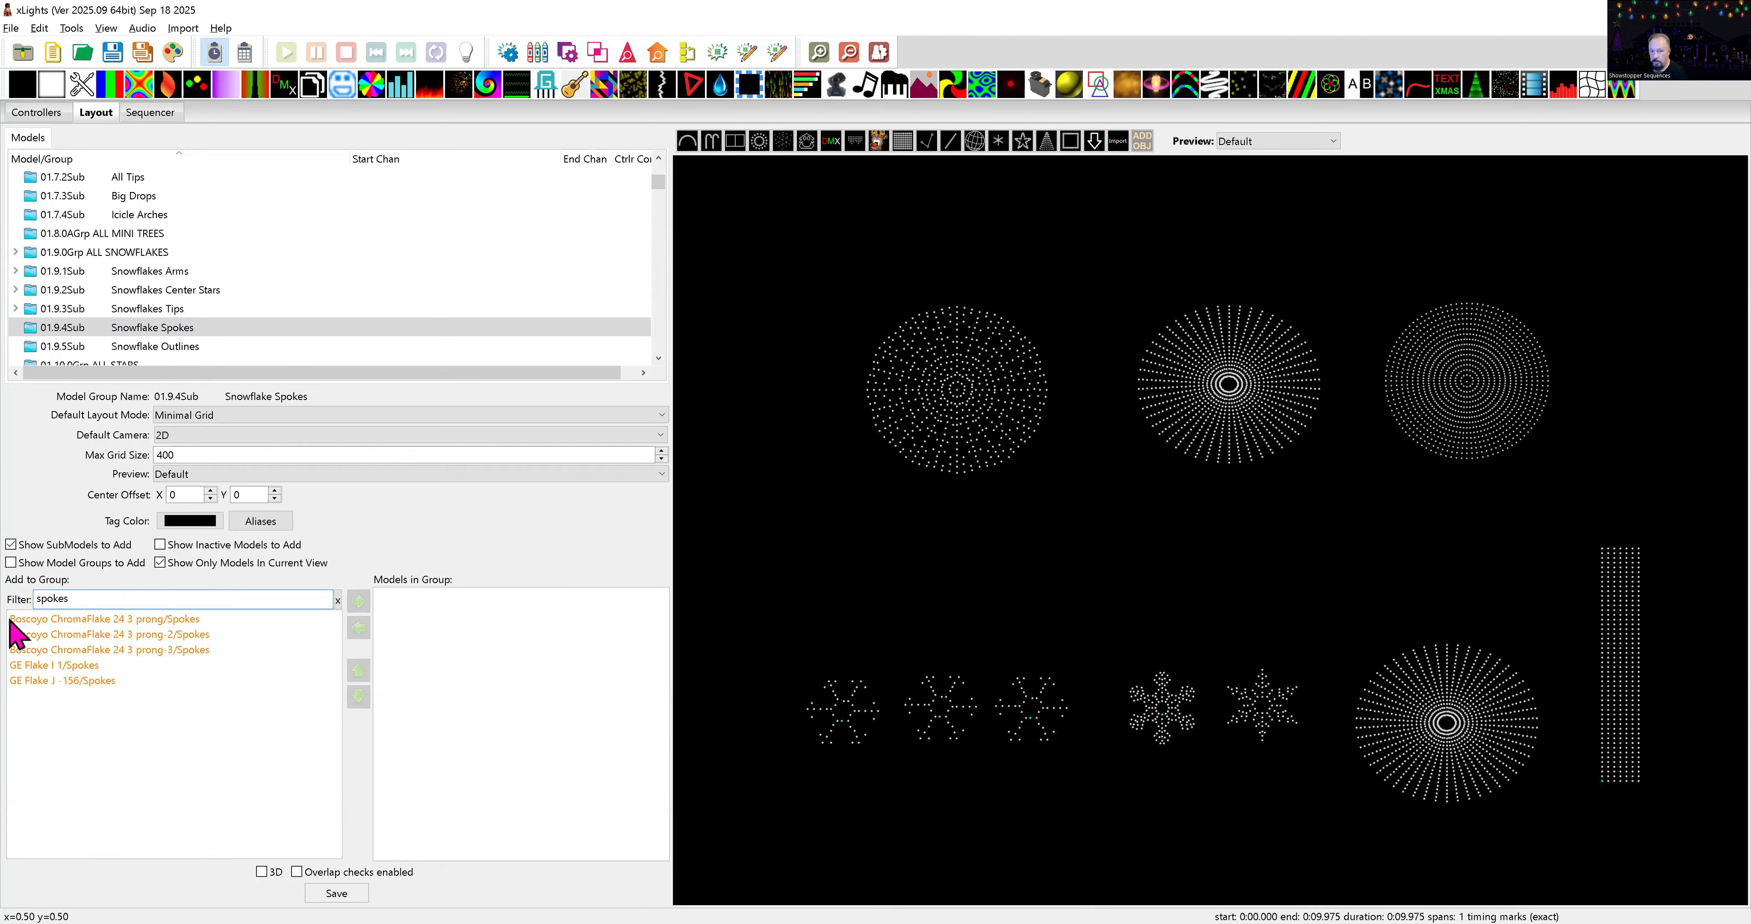
click(48, 621)
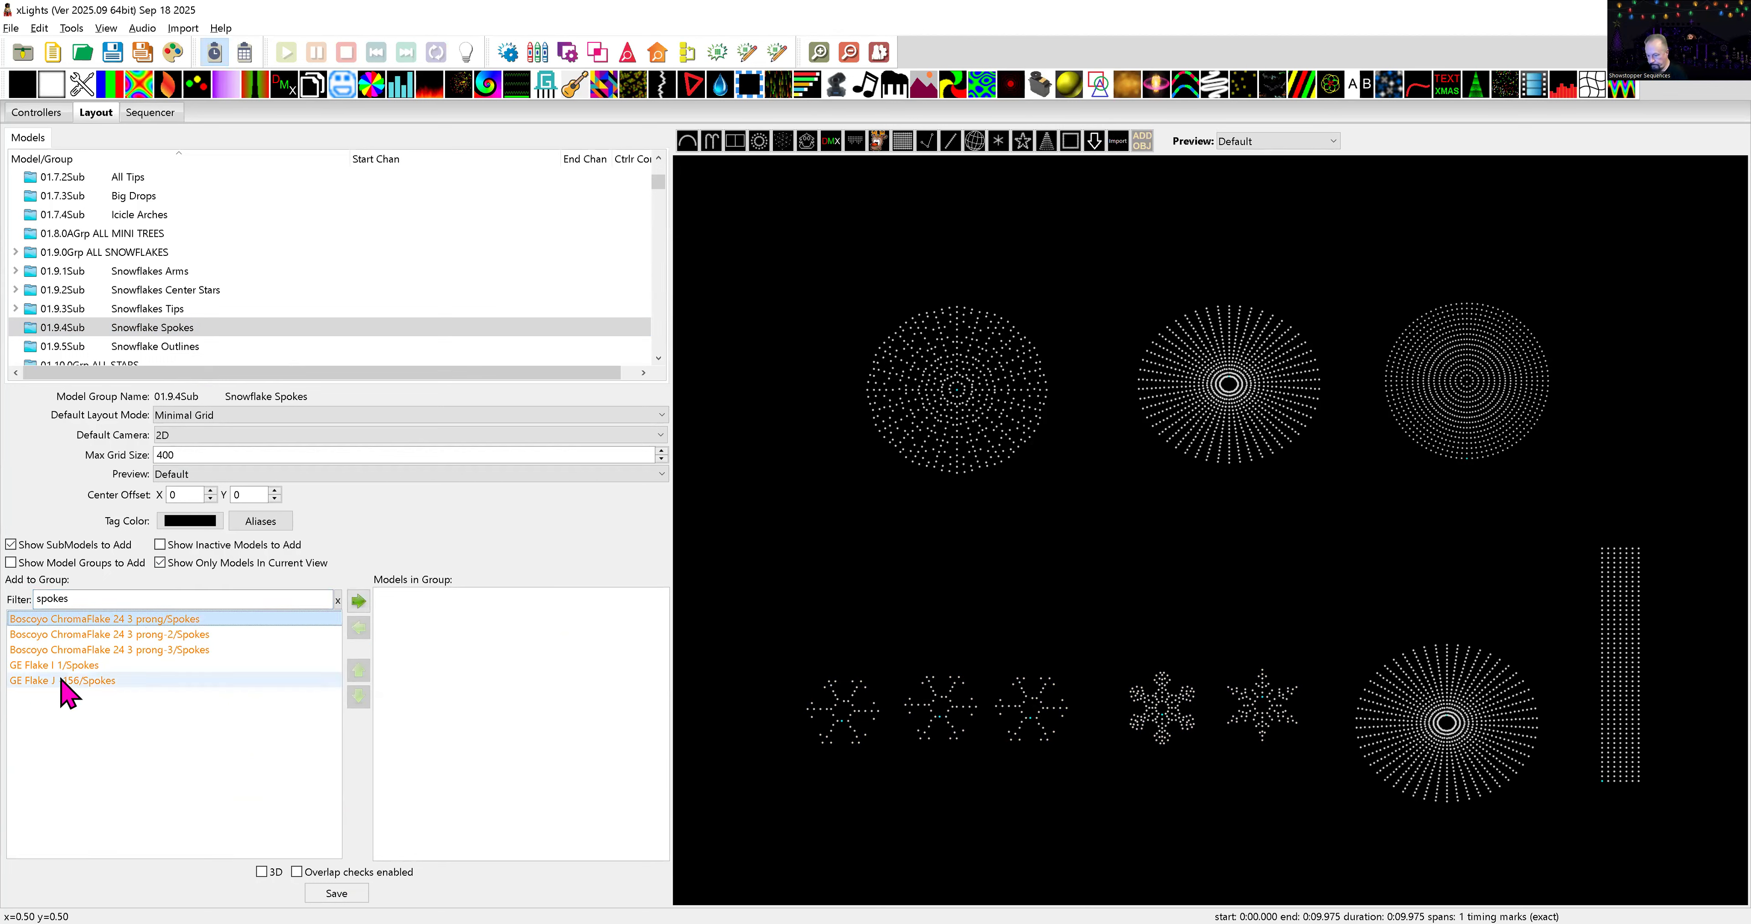
shift+click(62, 678)
click(359, 604)
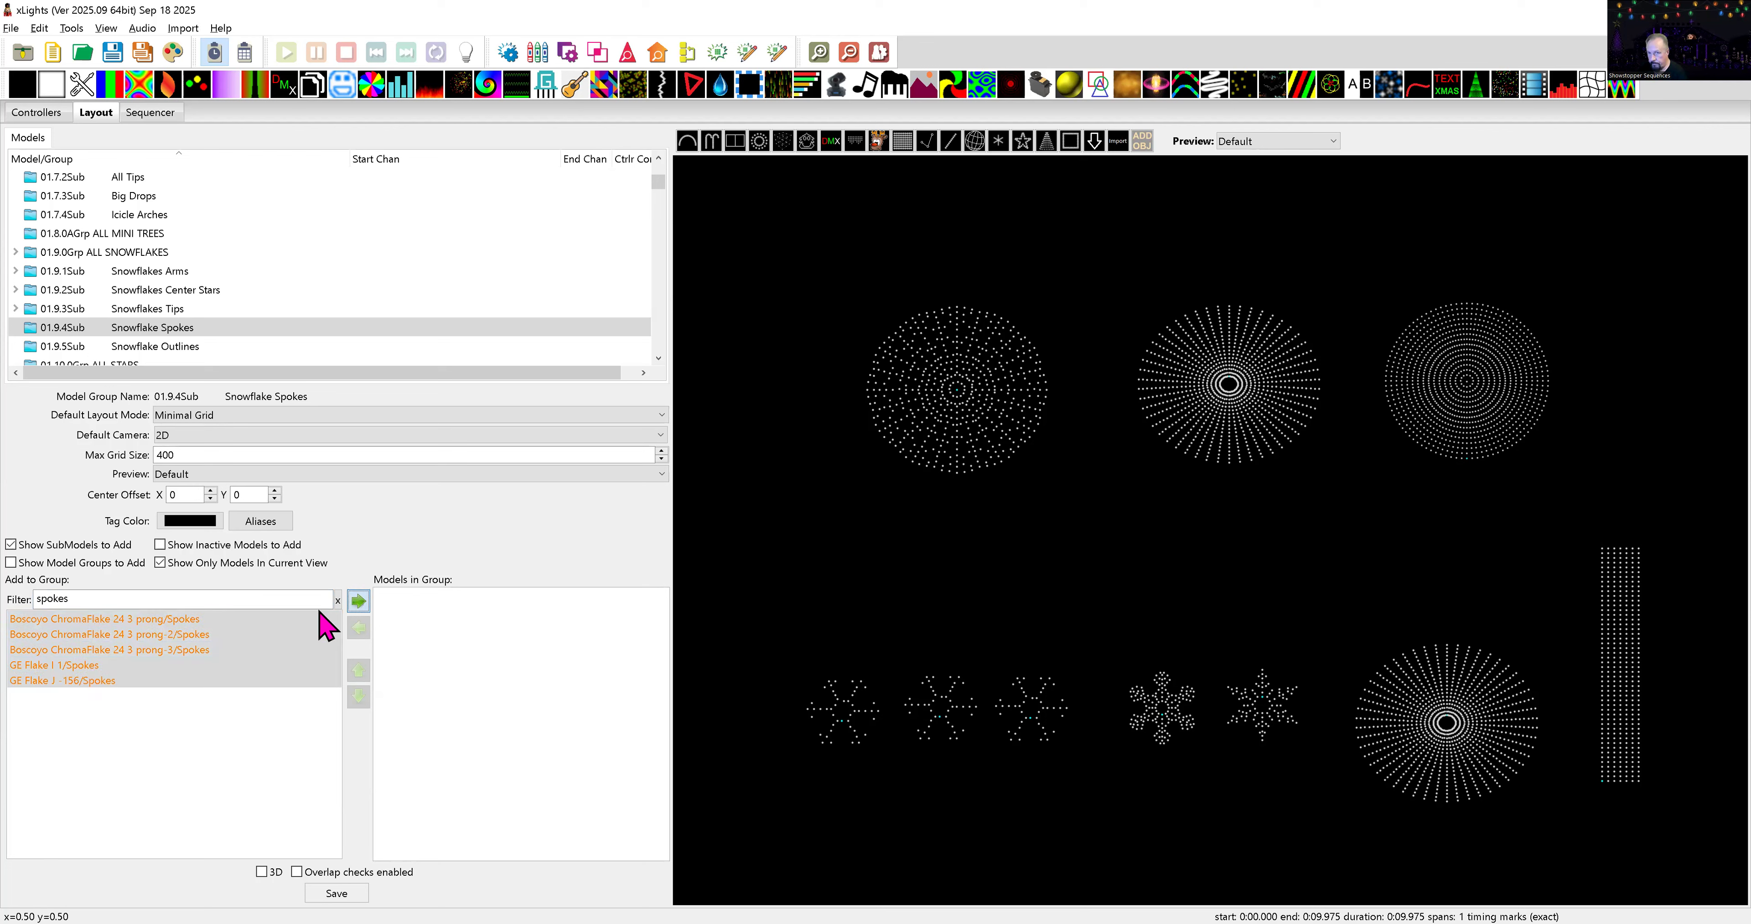
- Add the Outline submodels of the three Boscoyo ChromaFlakes and two GE Flakes to the Snowflake Outlines group and save the layout
click(174, 347)
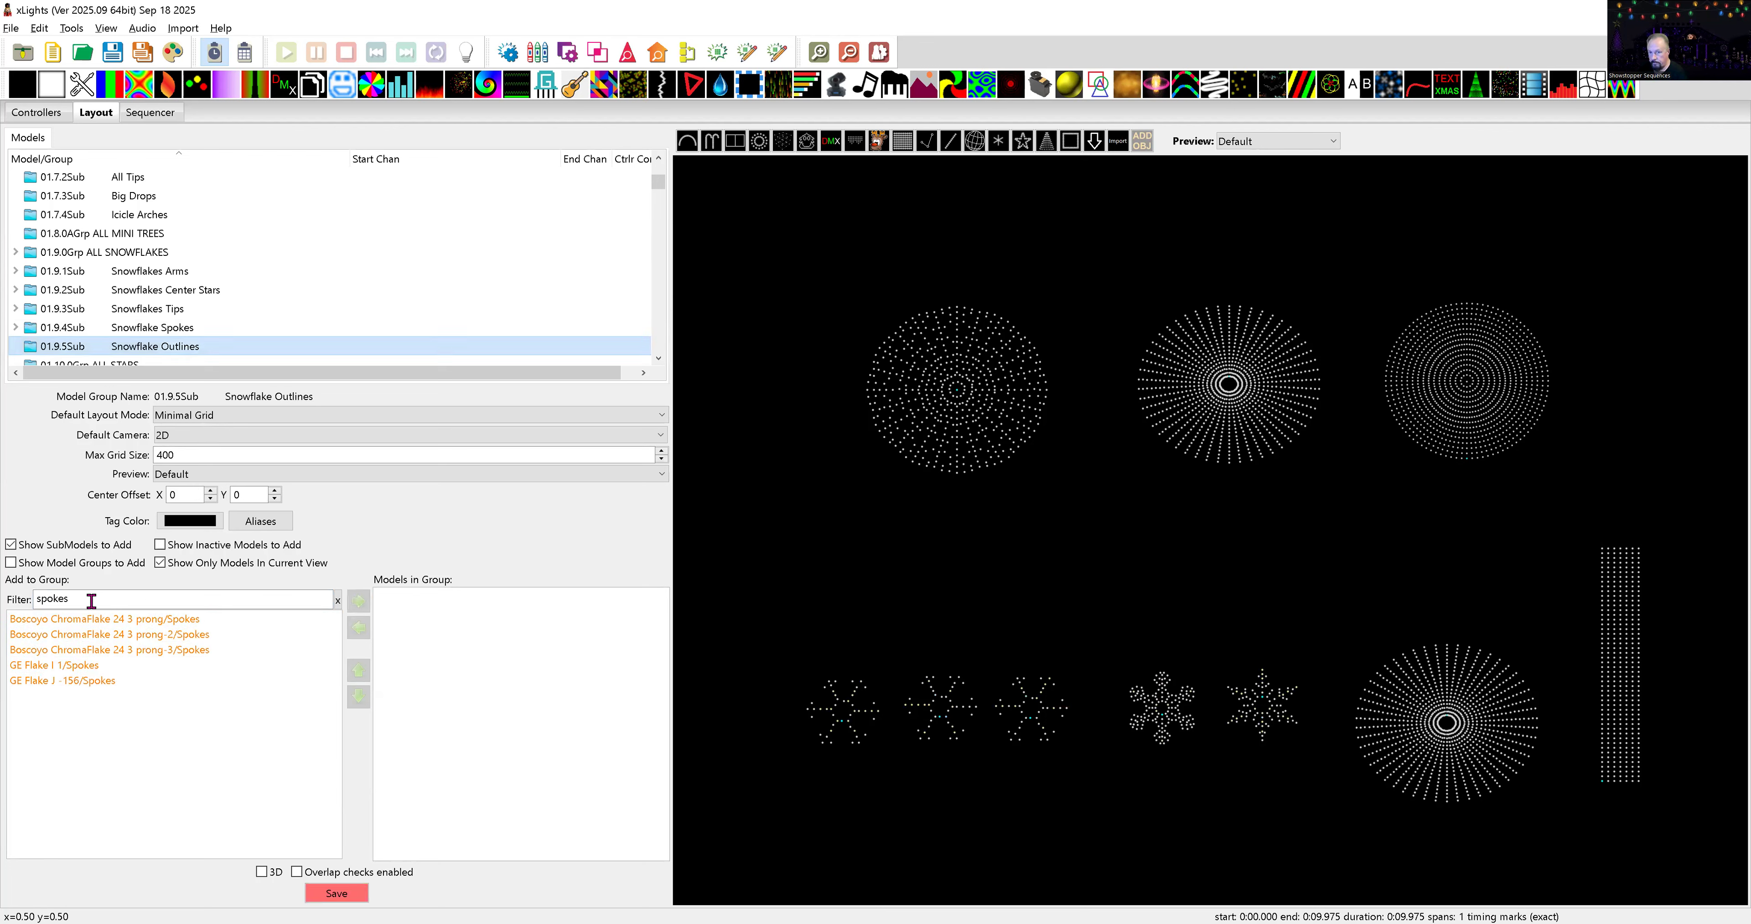
drag(93, 598, 17, 605)
text(o)
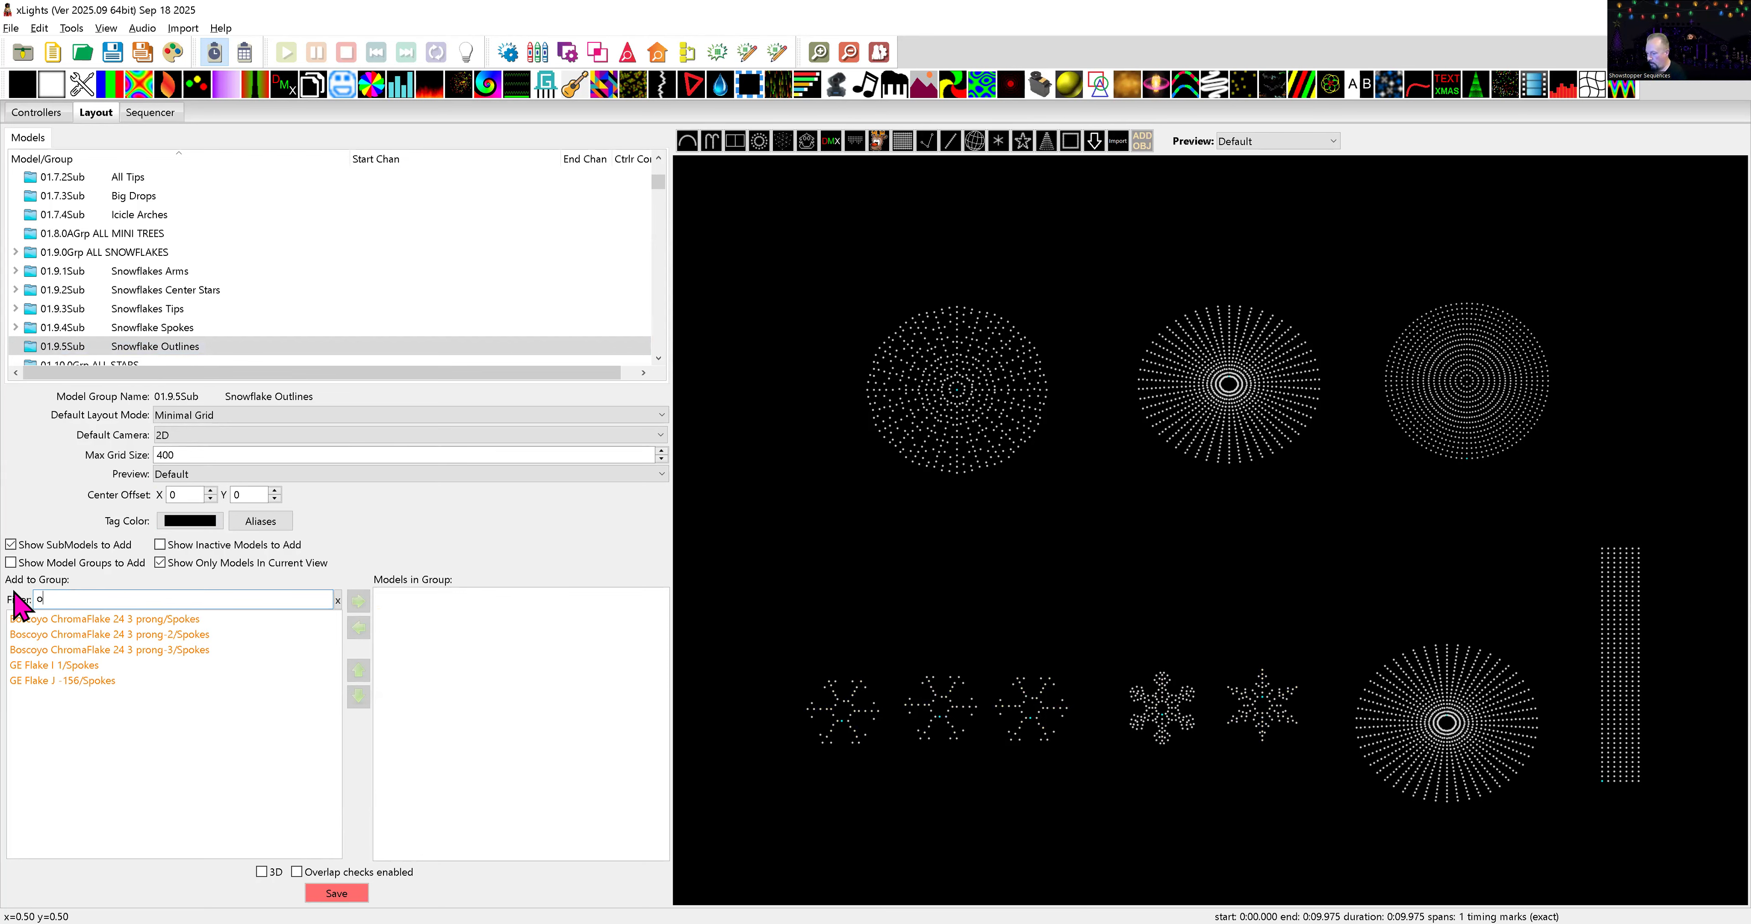
text(utlines)
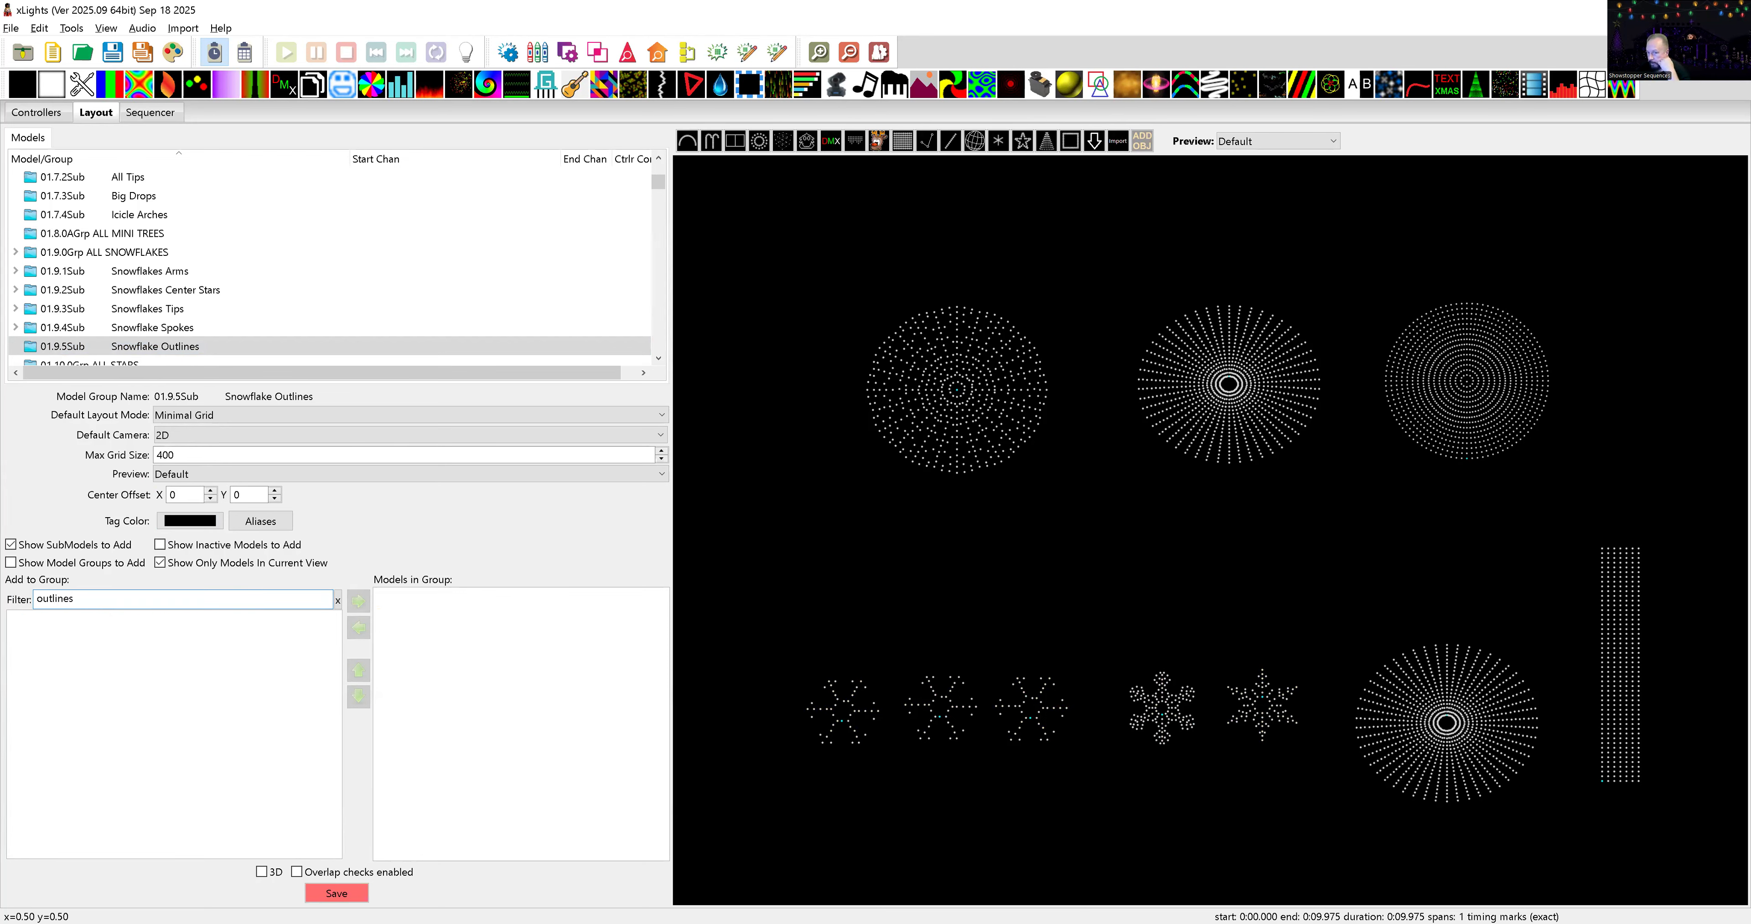
key(BackSpace)
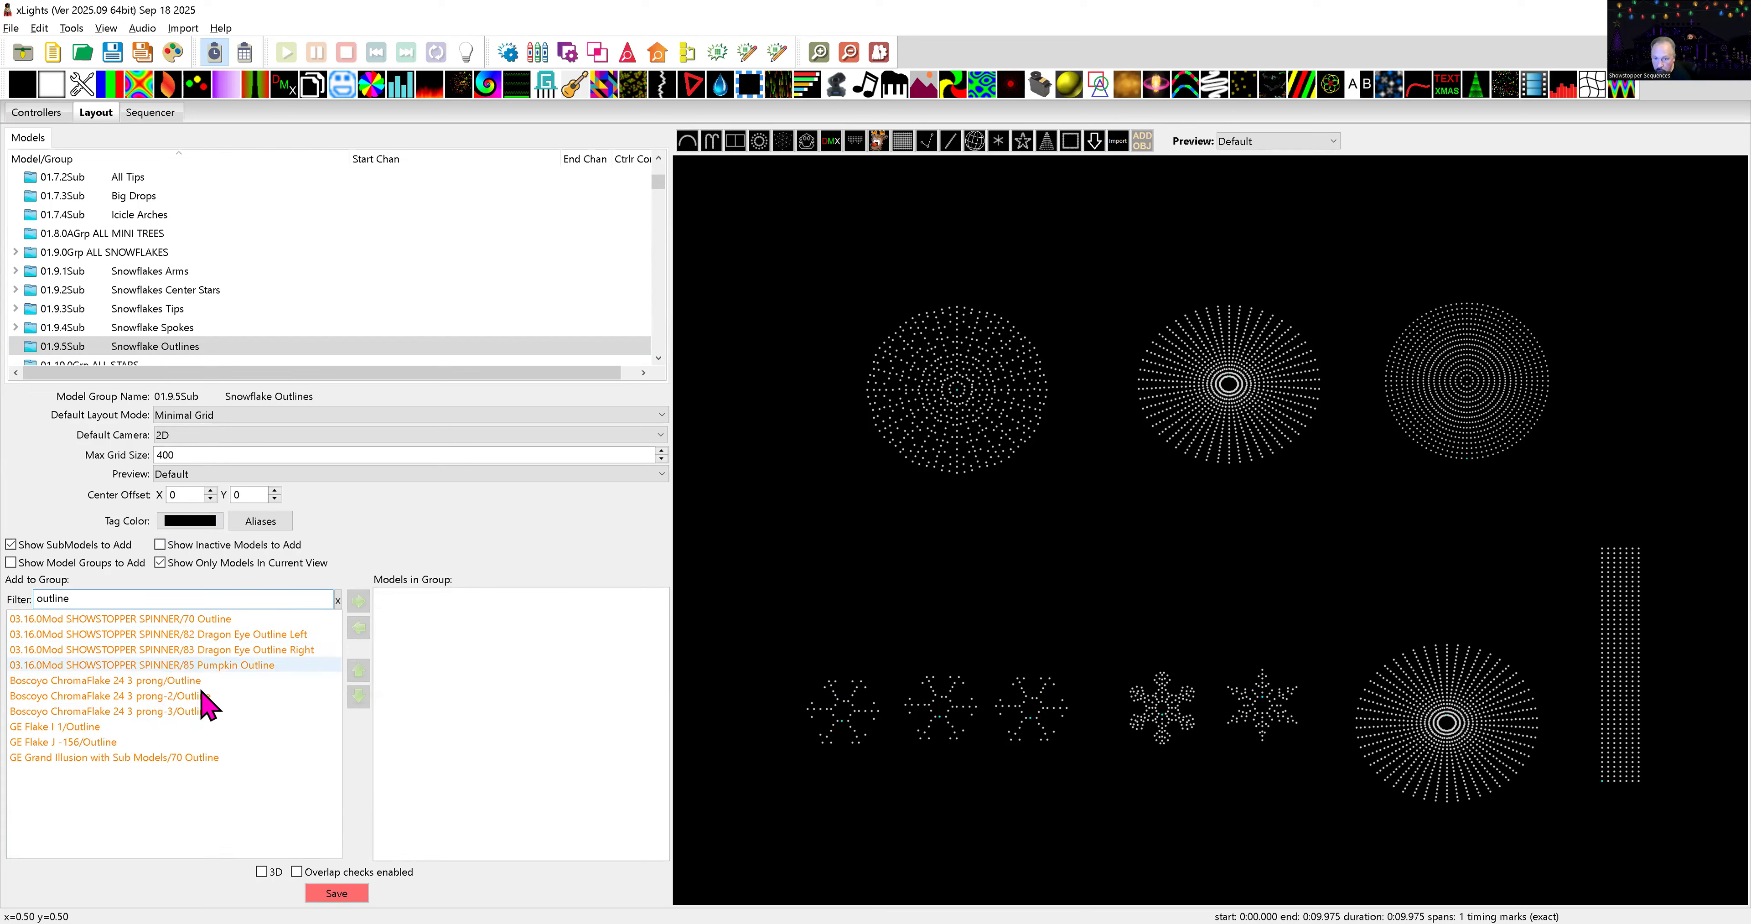
click(155, 681)
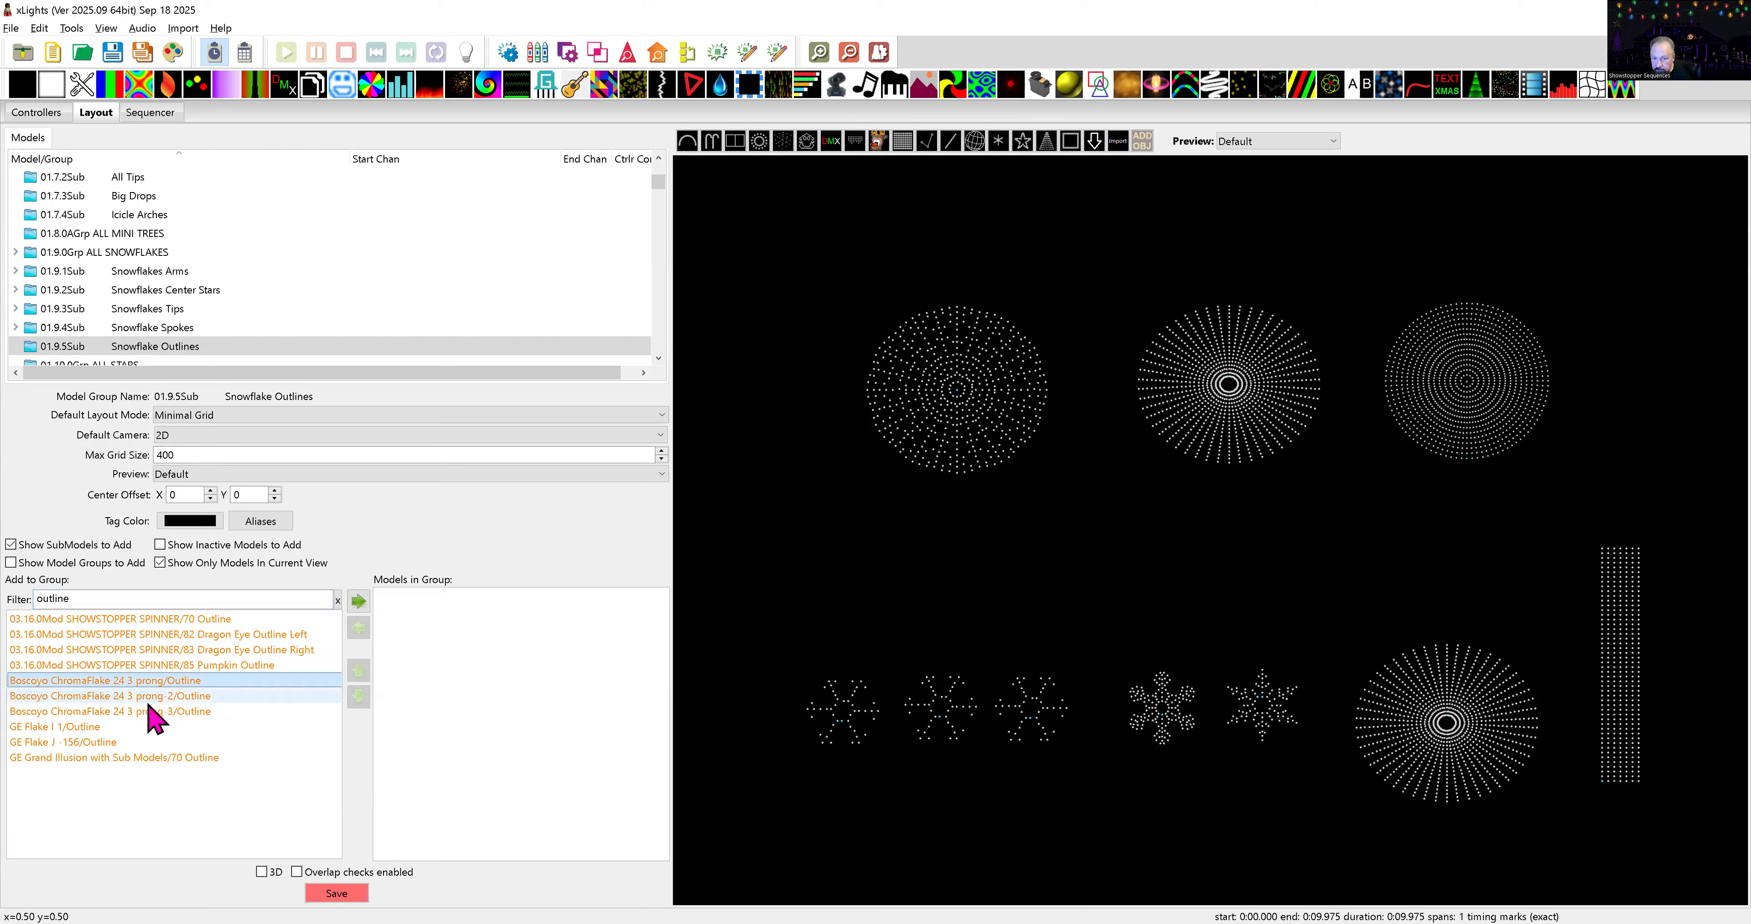
ctrl+click(148, 701)
ctrl+click(145, 709)
ctrl+click(96, 727)
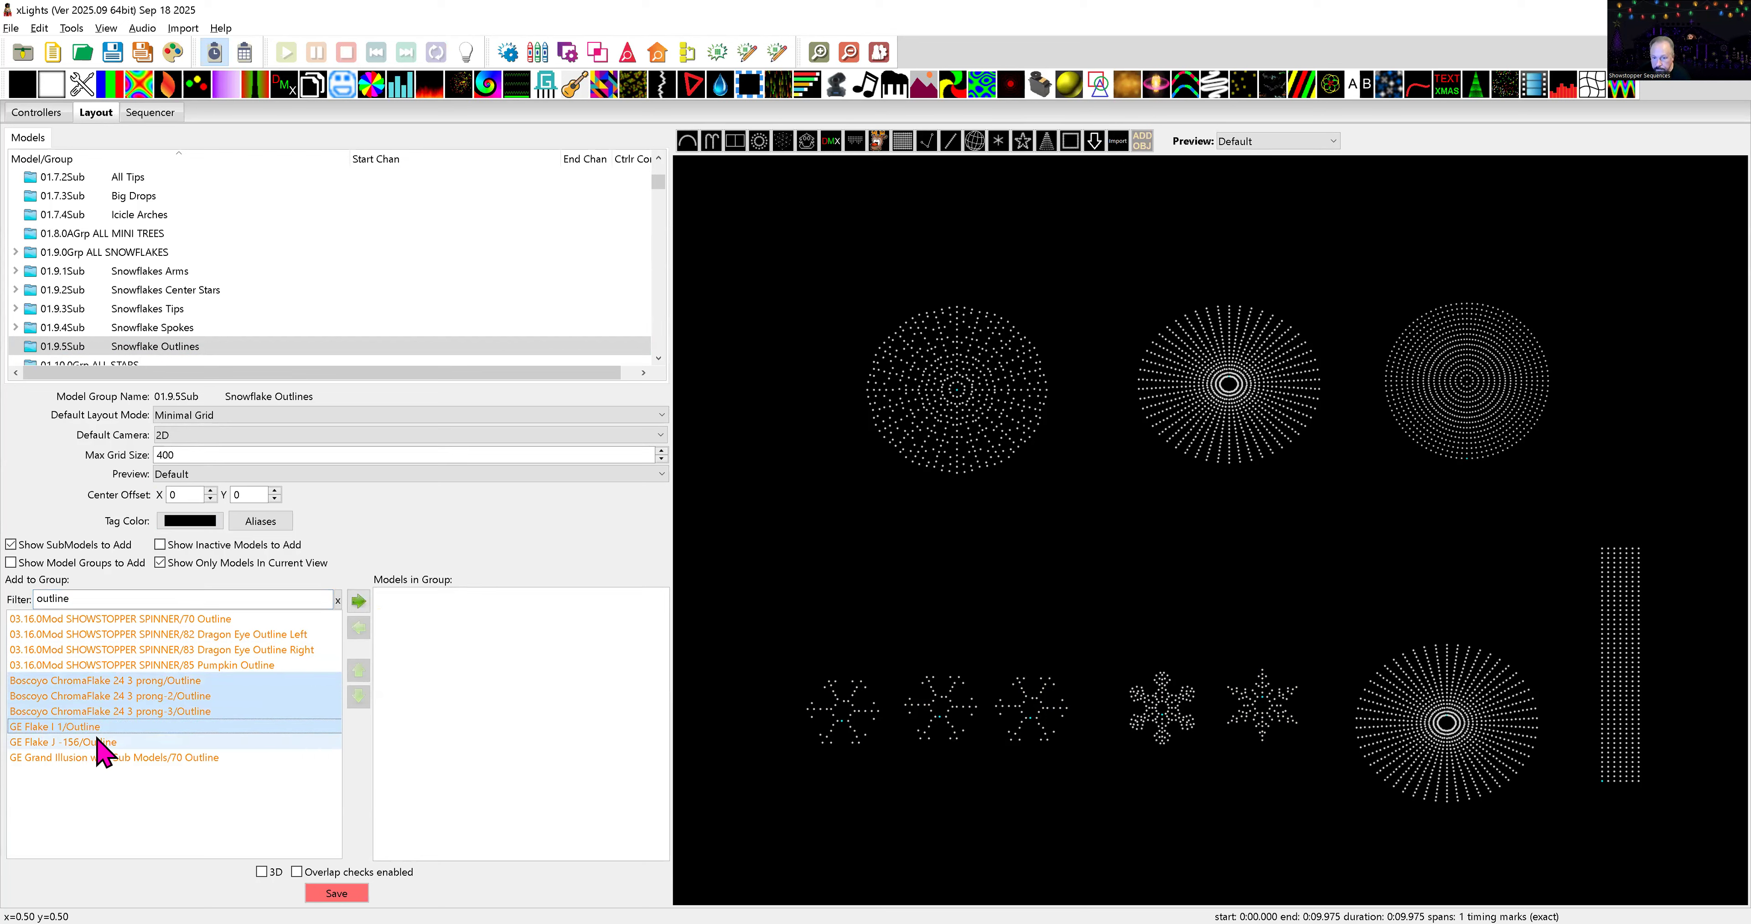
ctrl+click(99, 742)
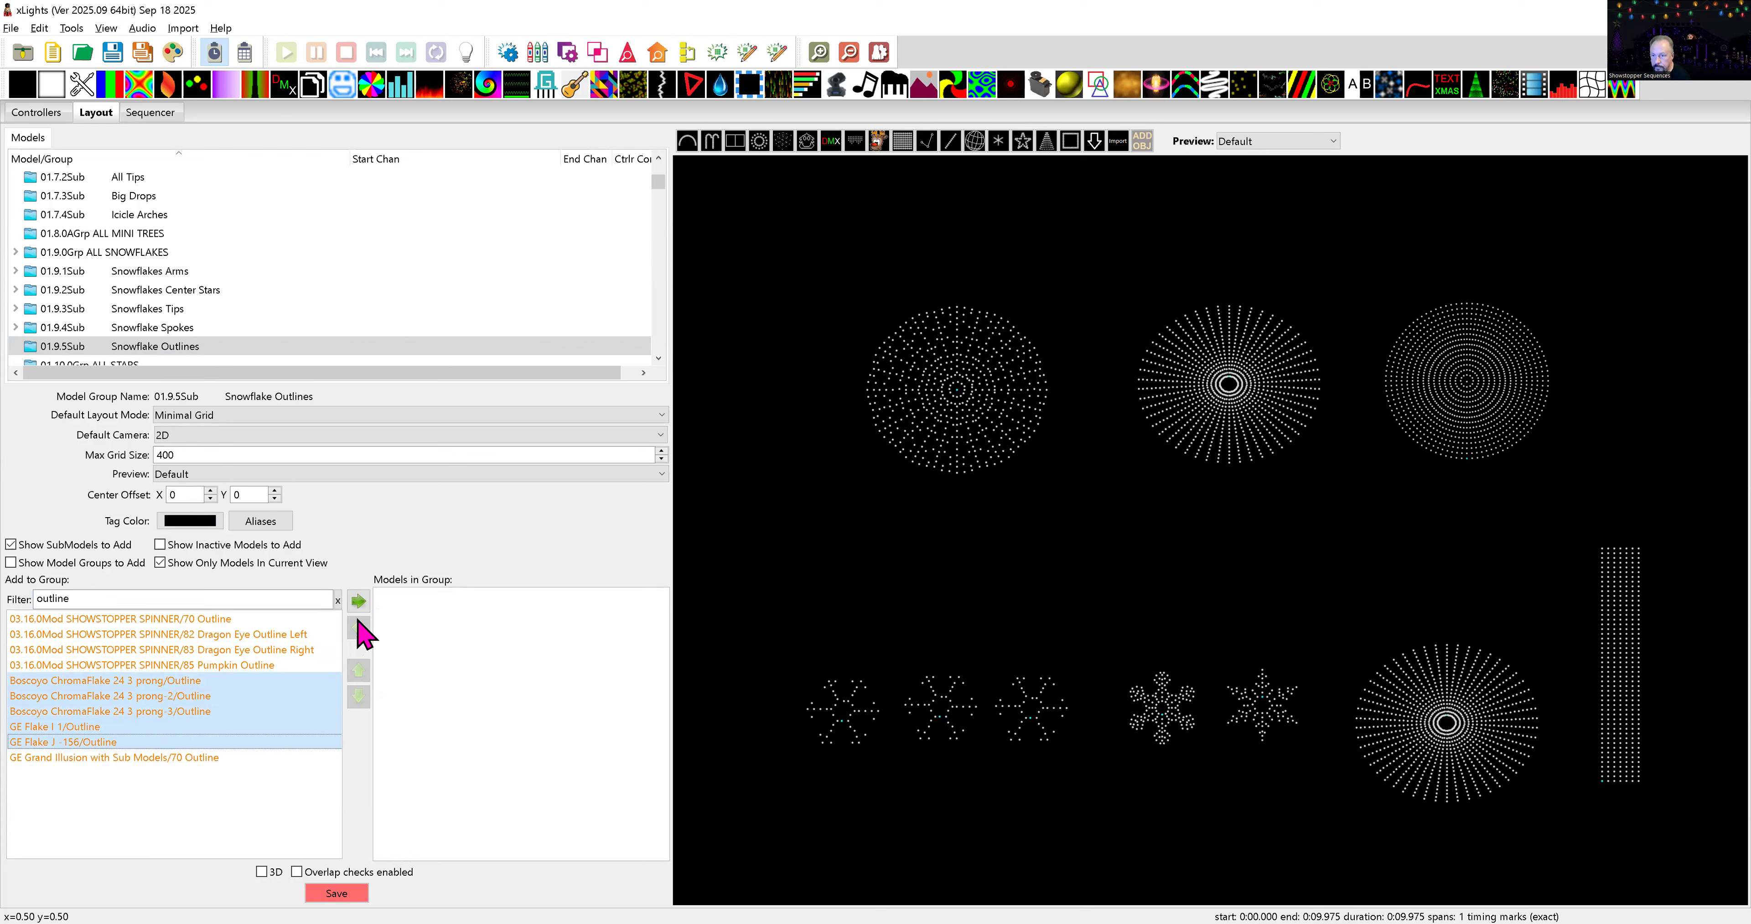
click(358, 600)
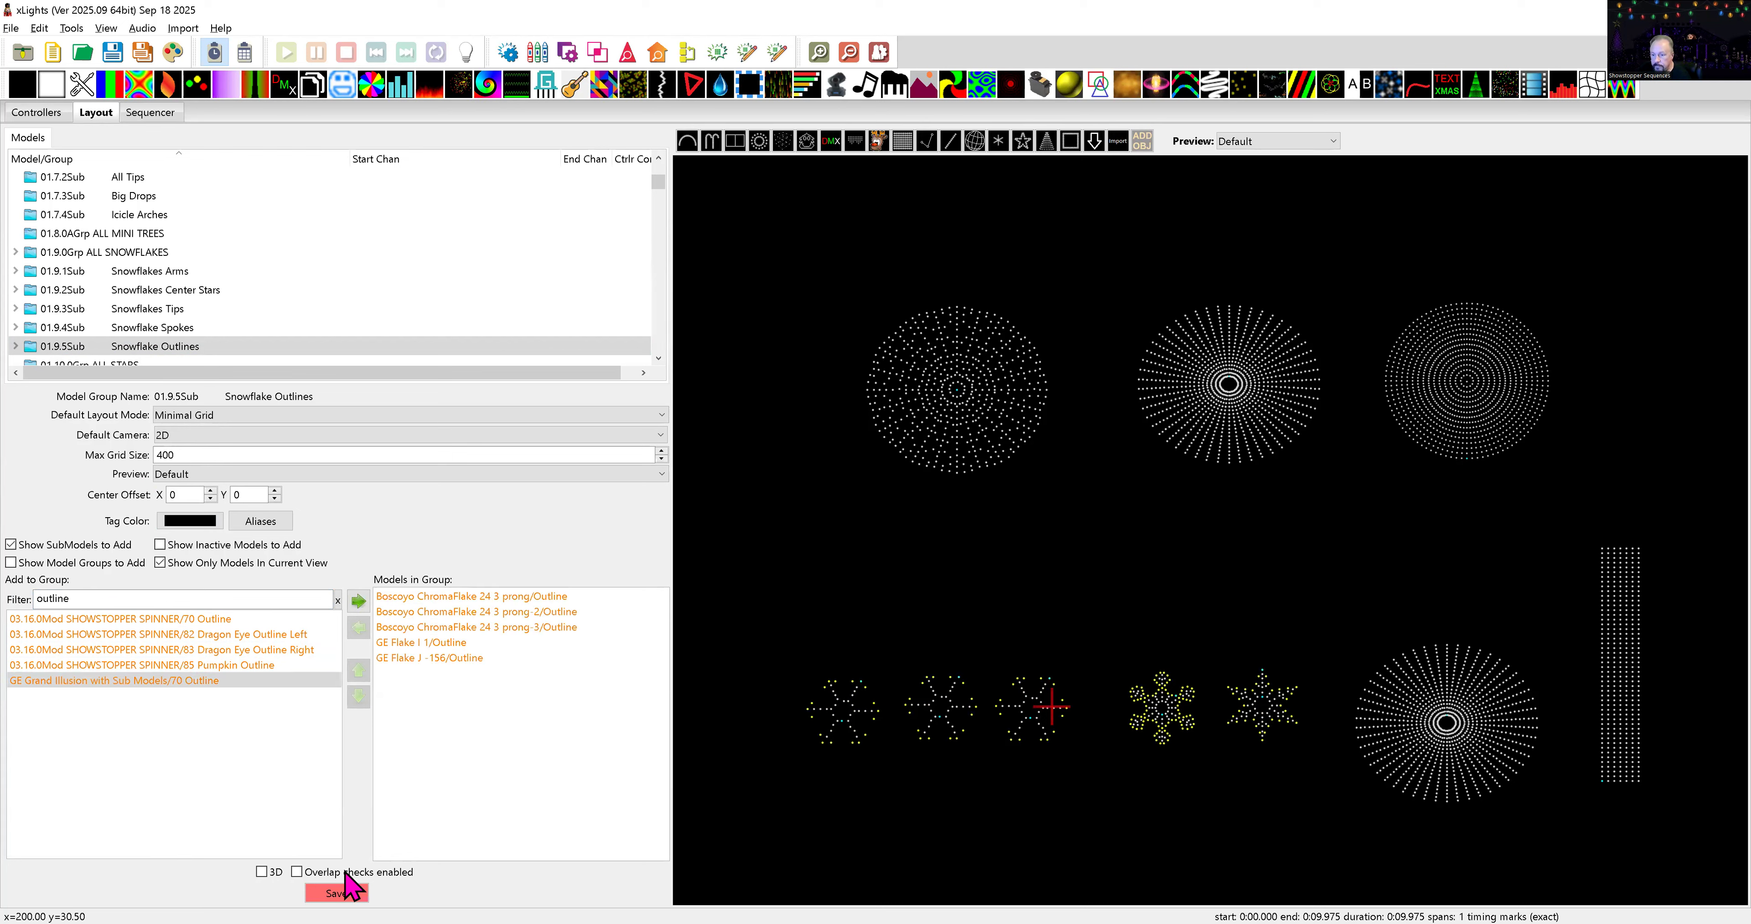
click(344, 889)
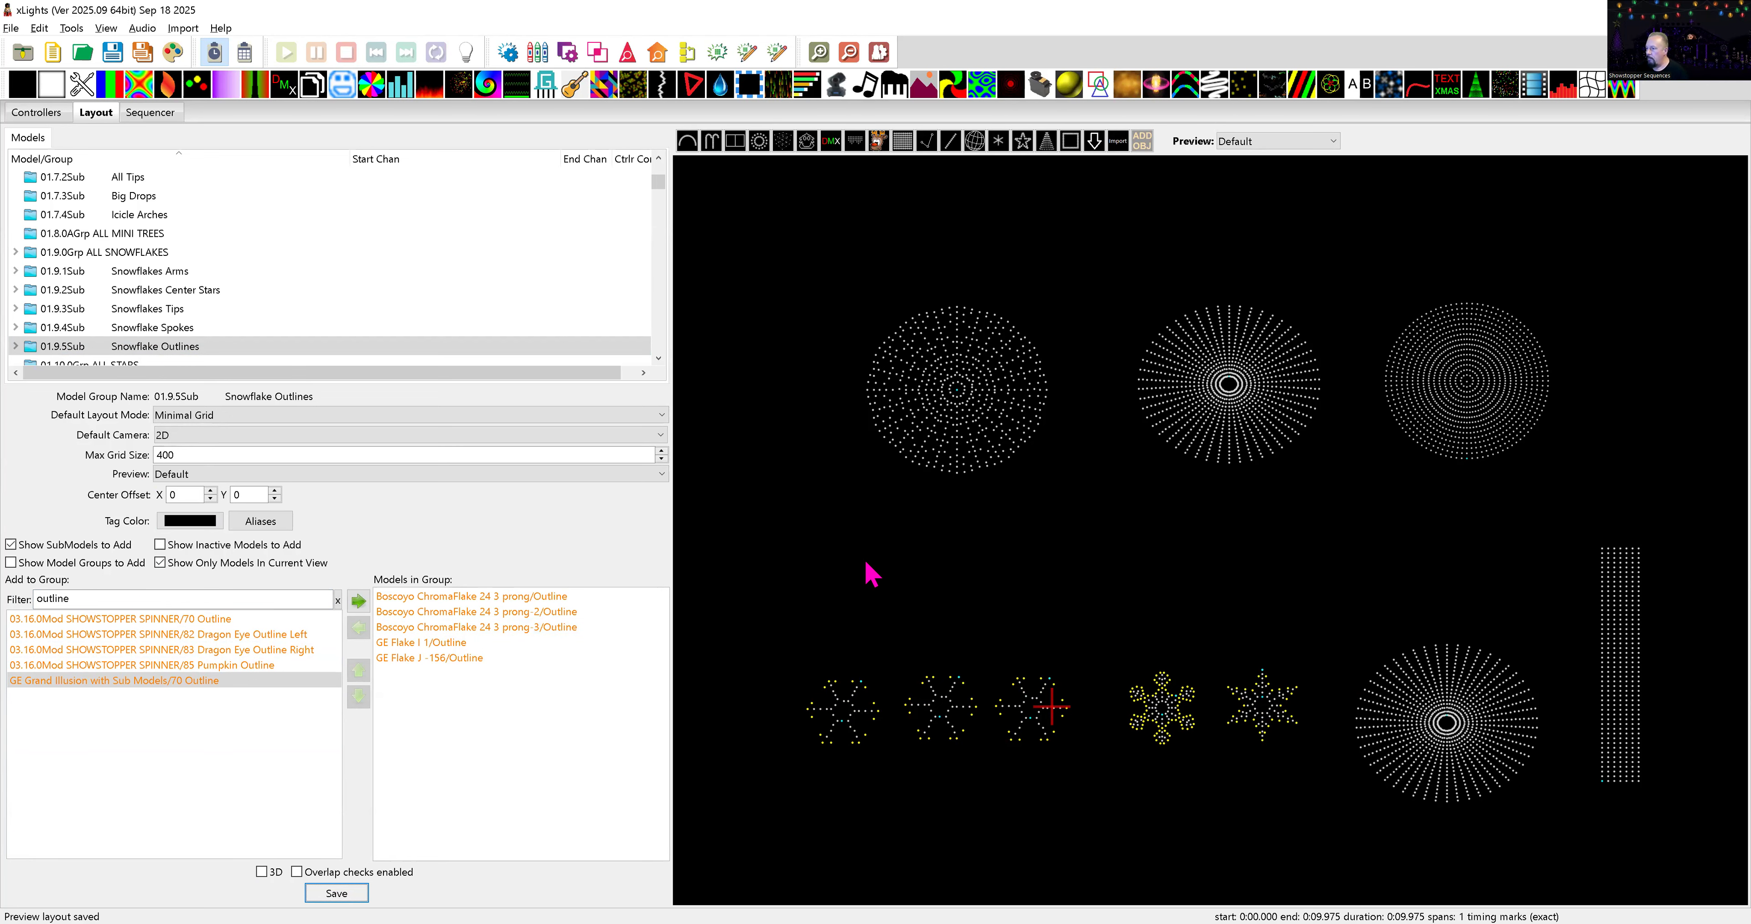
- Review the submodels contained in the Snowflakes Arms group
click(1052, 579)
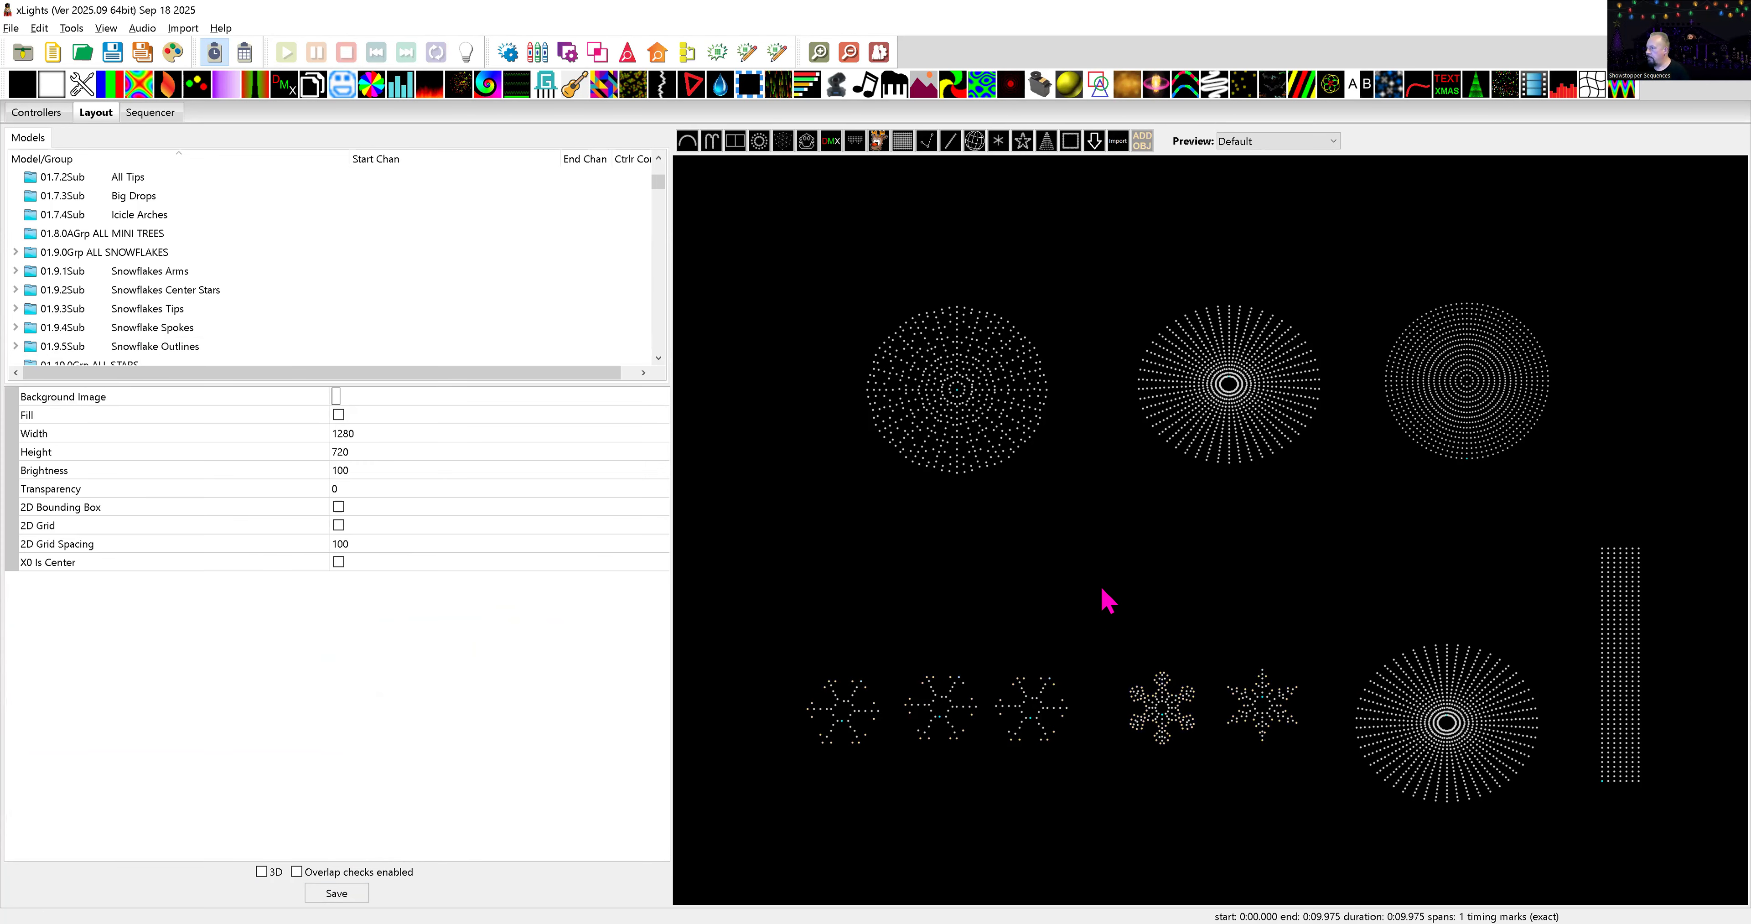
drag(1106, 631, 1186, 642)
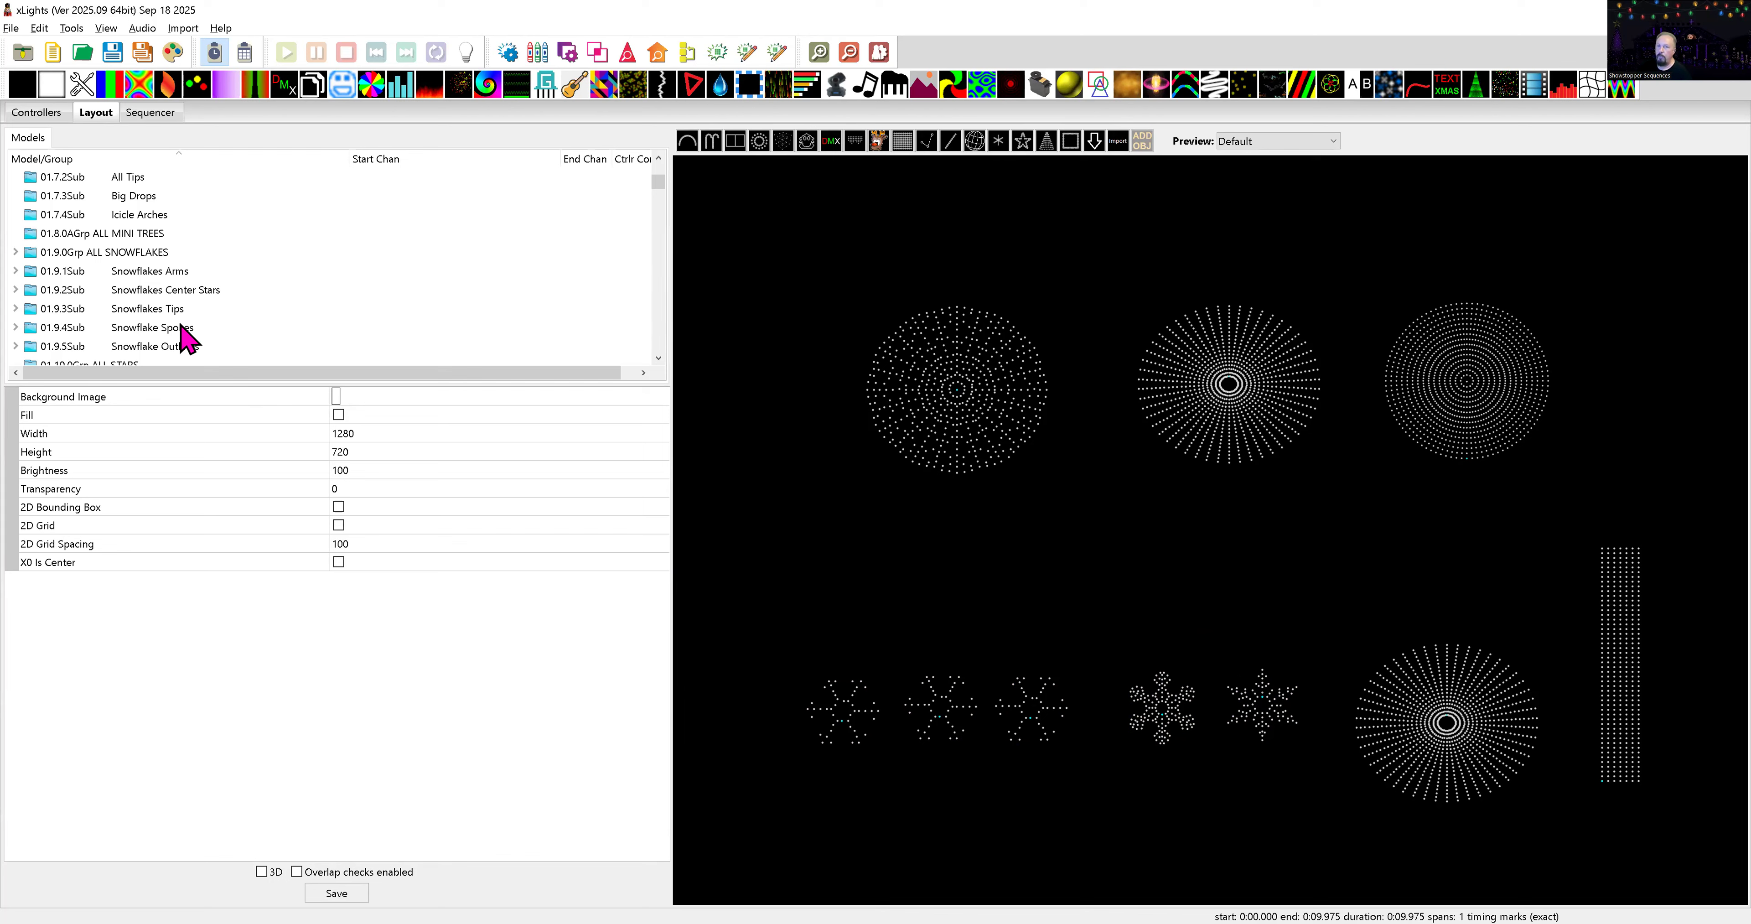
click(80, 271)
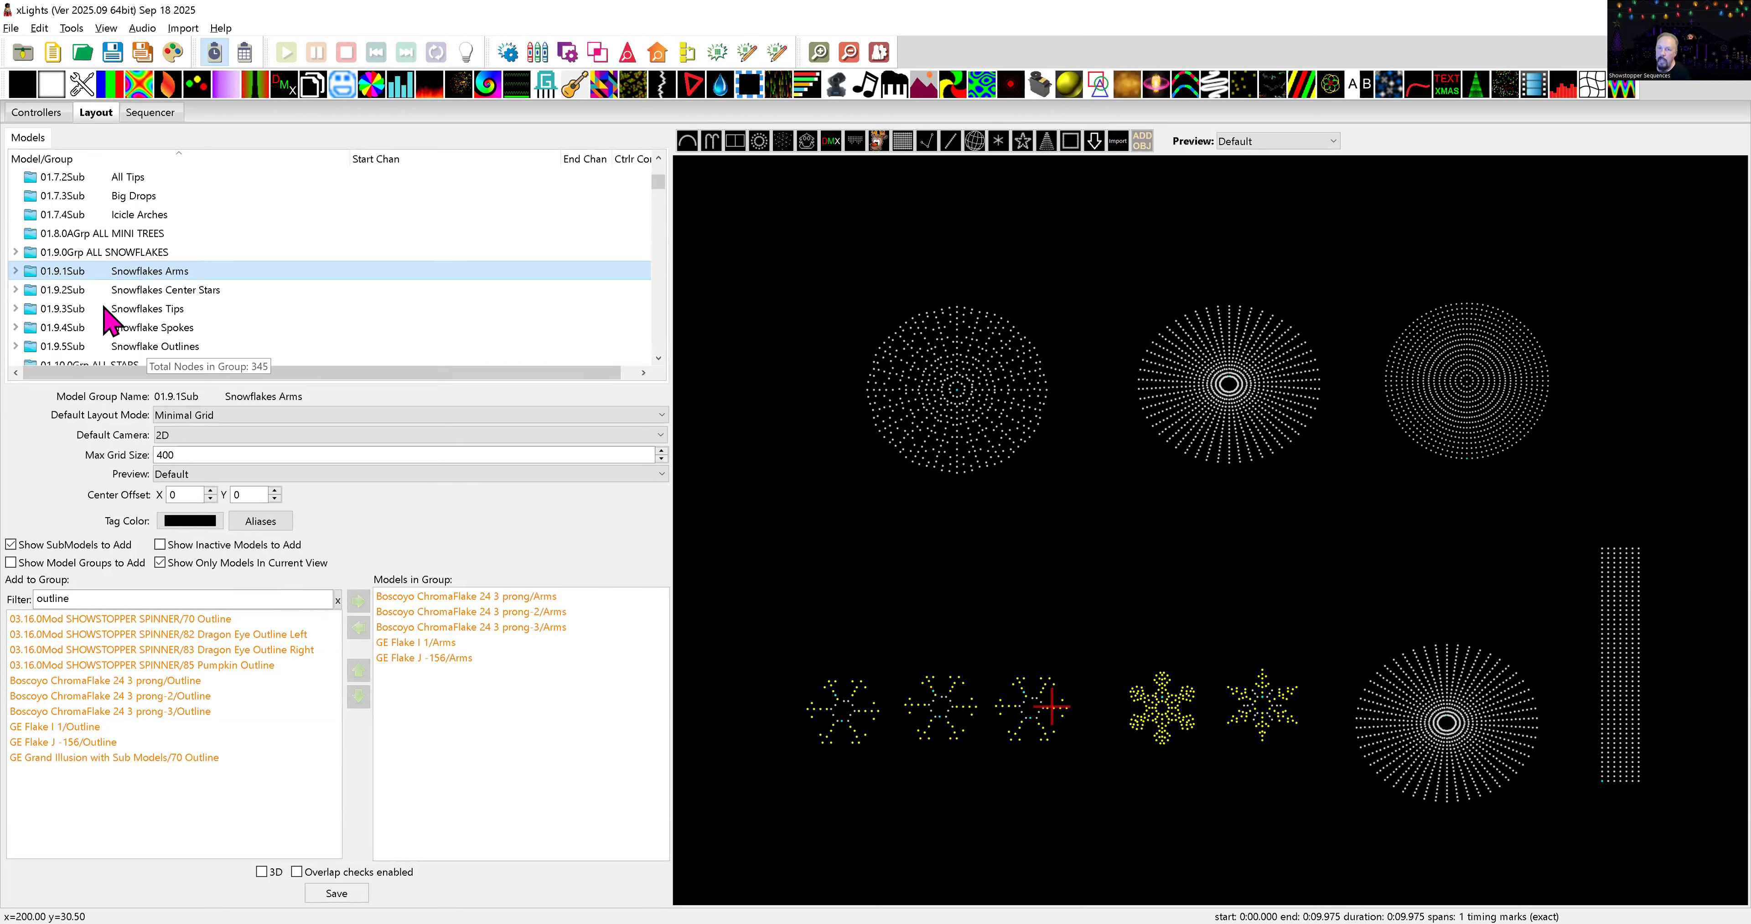
click(290, 385)
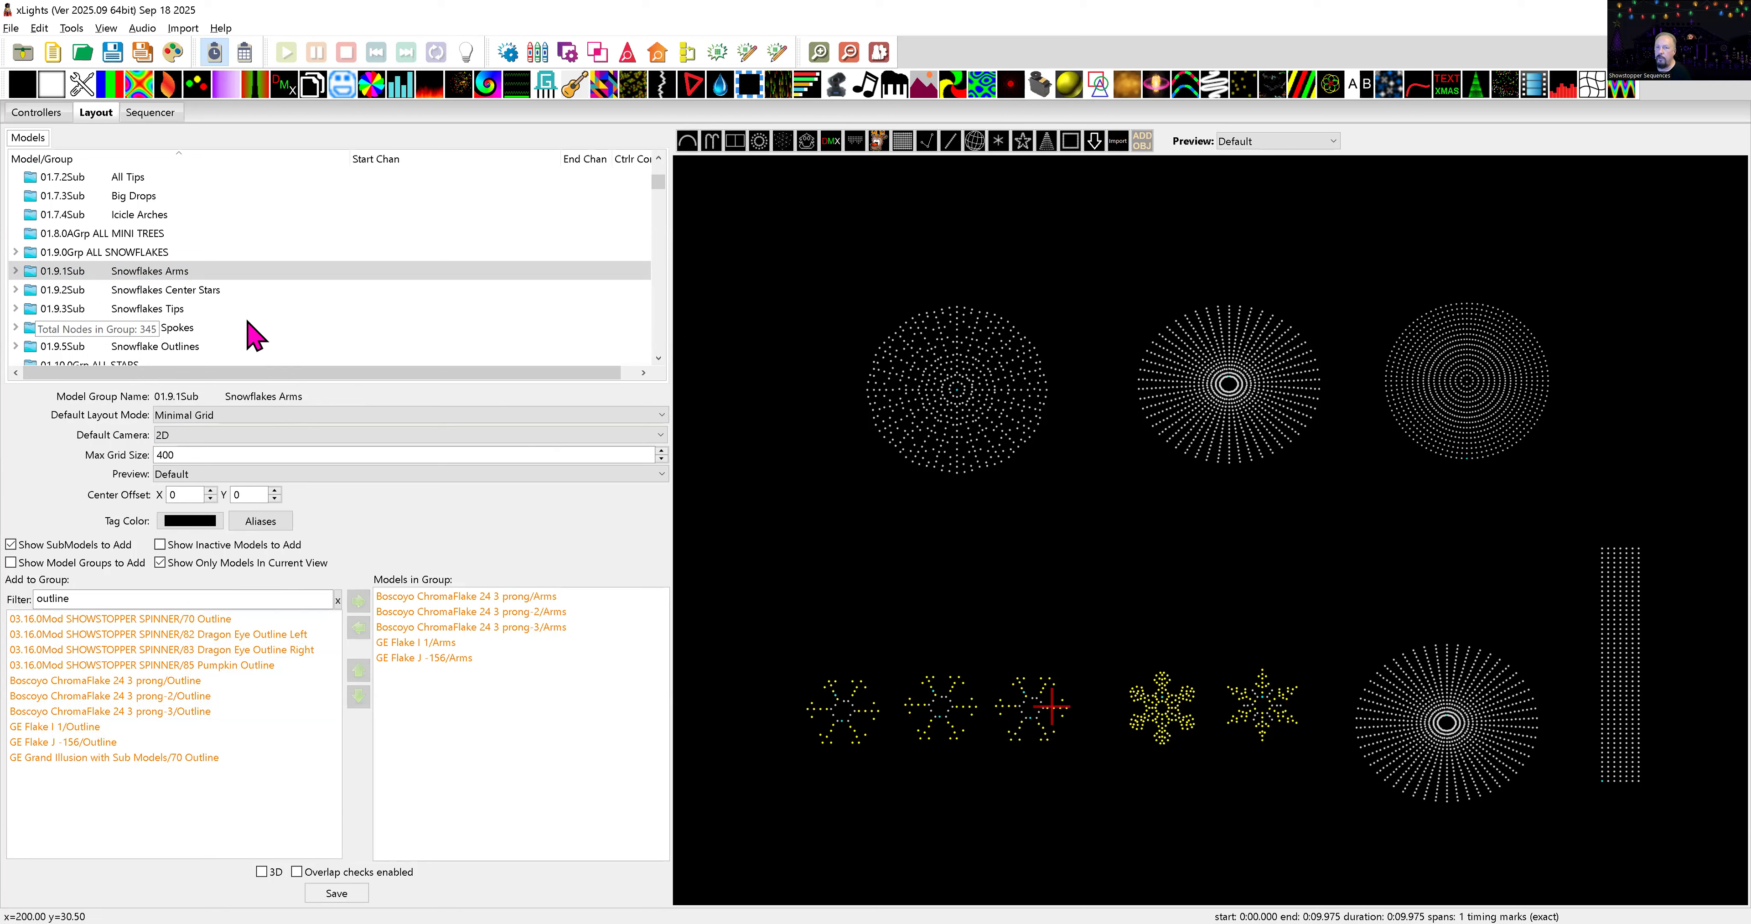
double_click(197, 272)
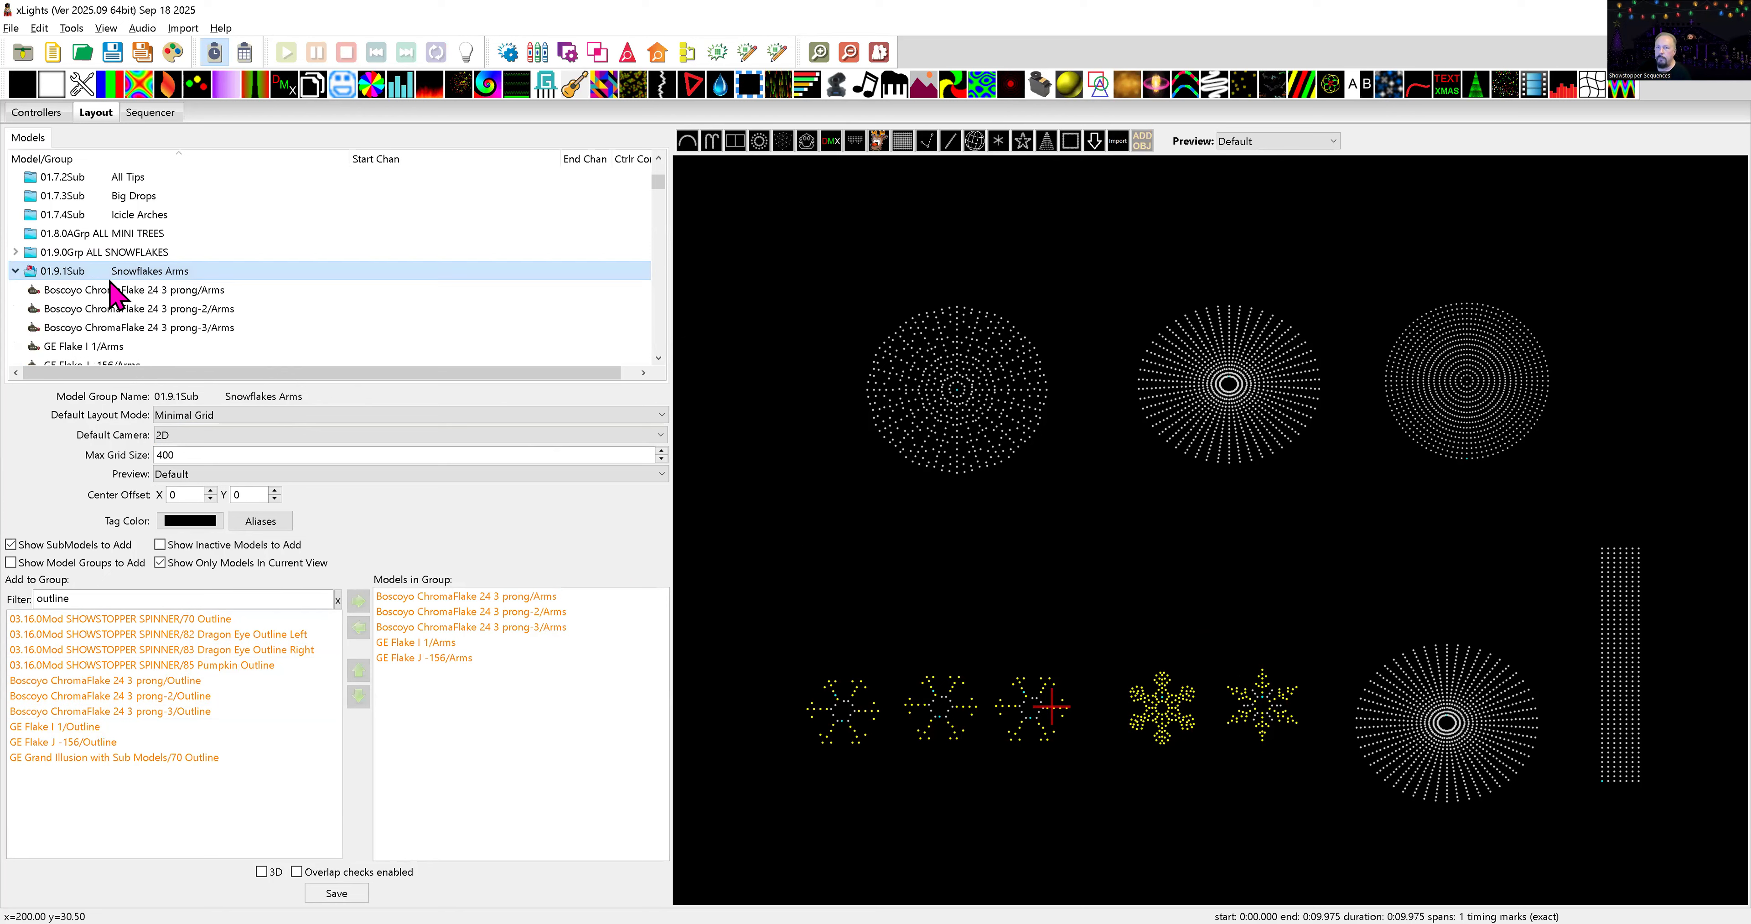
- Select the Tips submodels of Boscoyo ChromaFlake 24 3 prong and 3 prong-2, view the existing groups they can be added to, and cancel
scroll(122, 293, down, 5)
scroll(125, 291, down, 2)
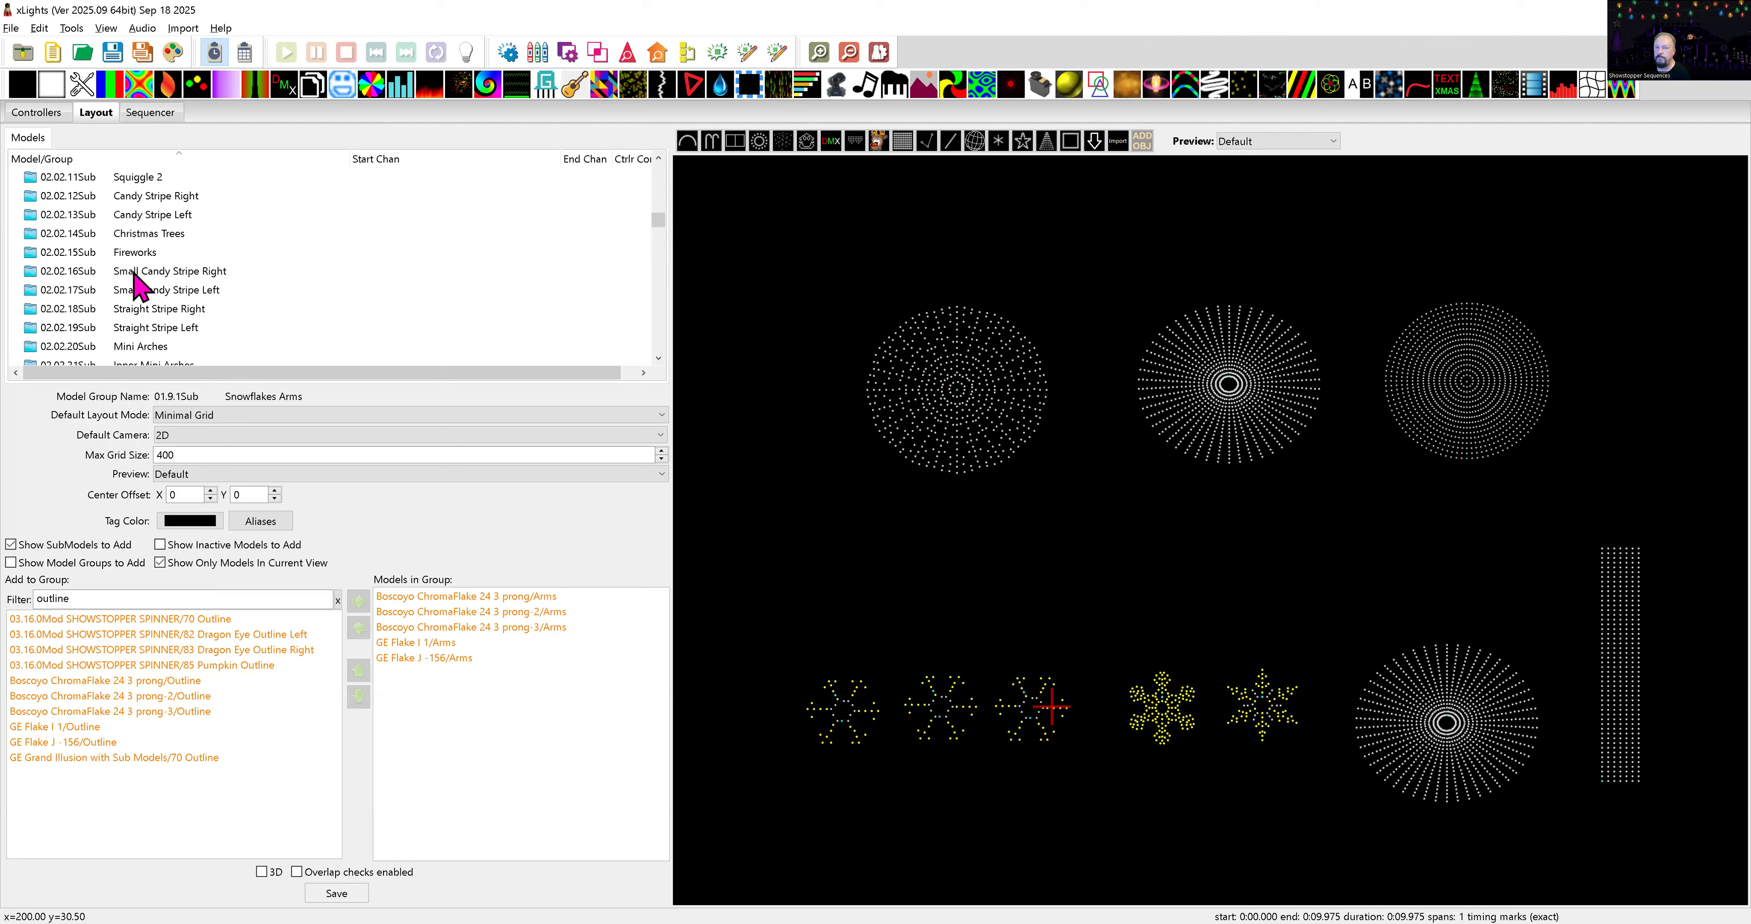
scroll(136, 278, down, 10)
scroll(143, 299, down, 10)
click(95, 291)
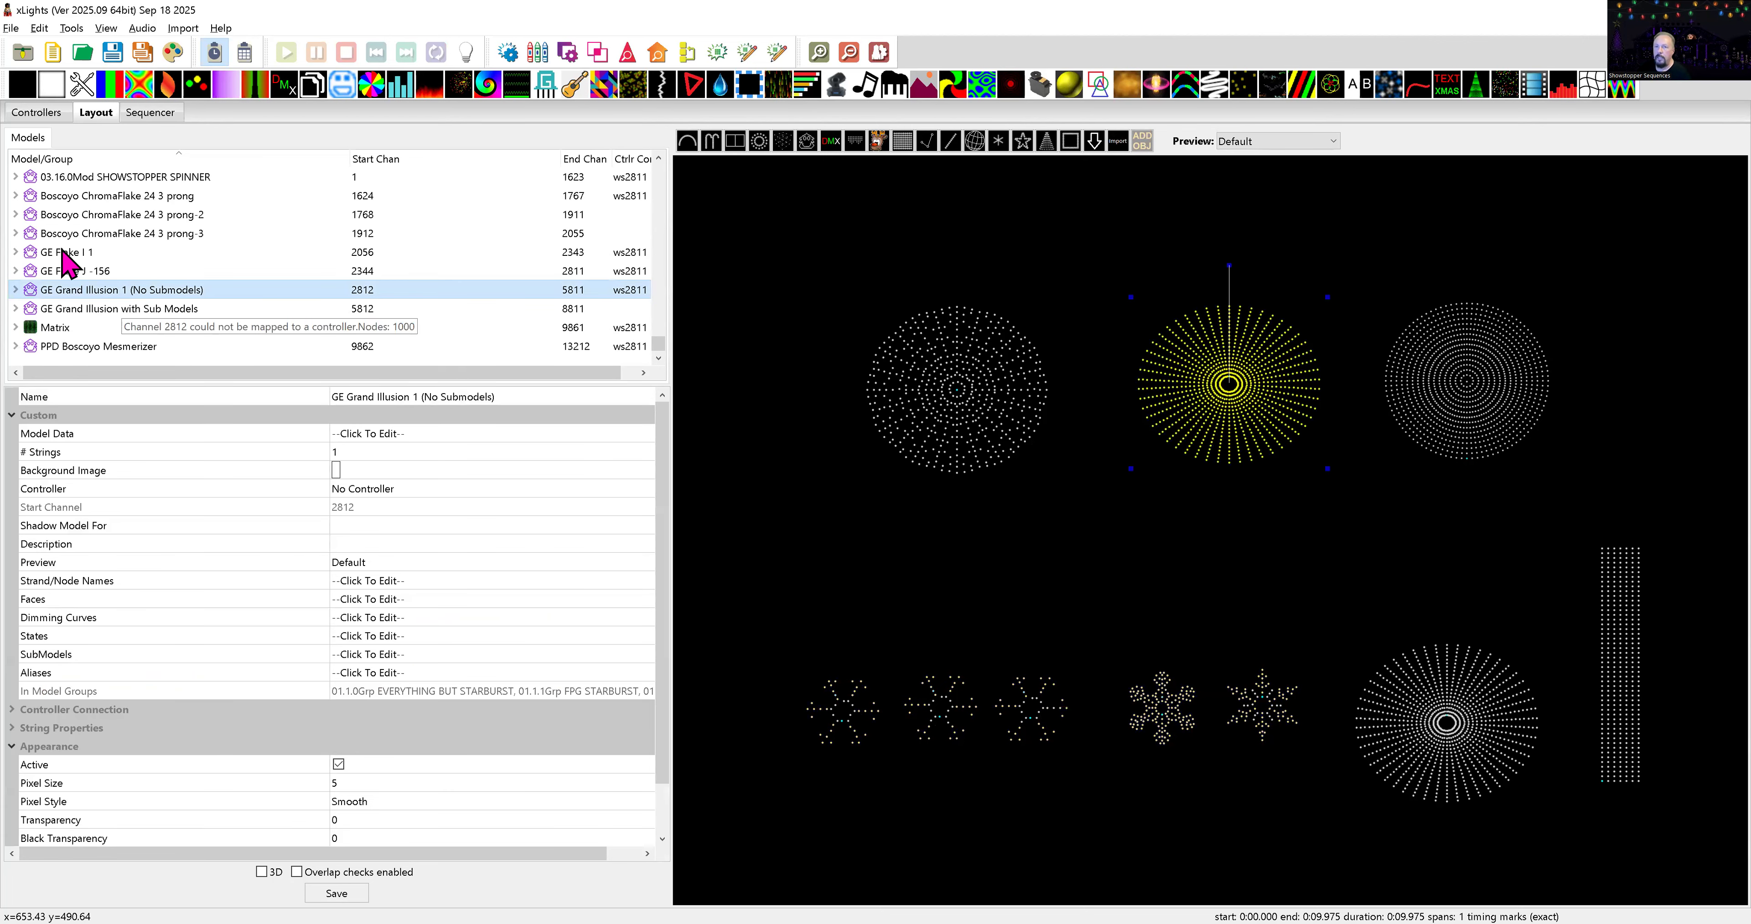
click(15, 197)
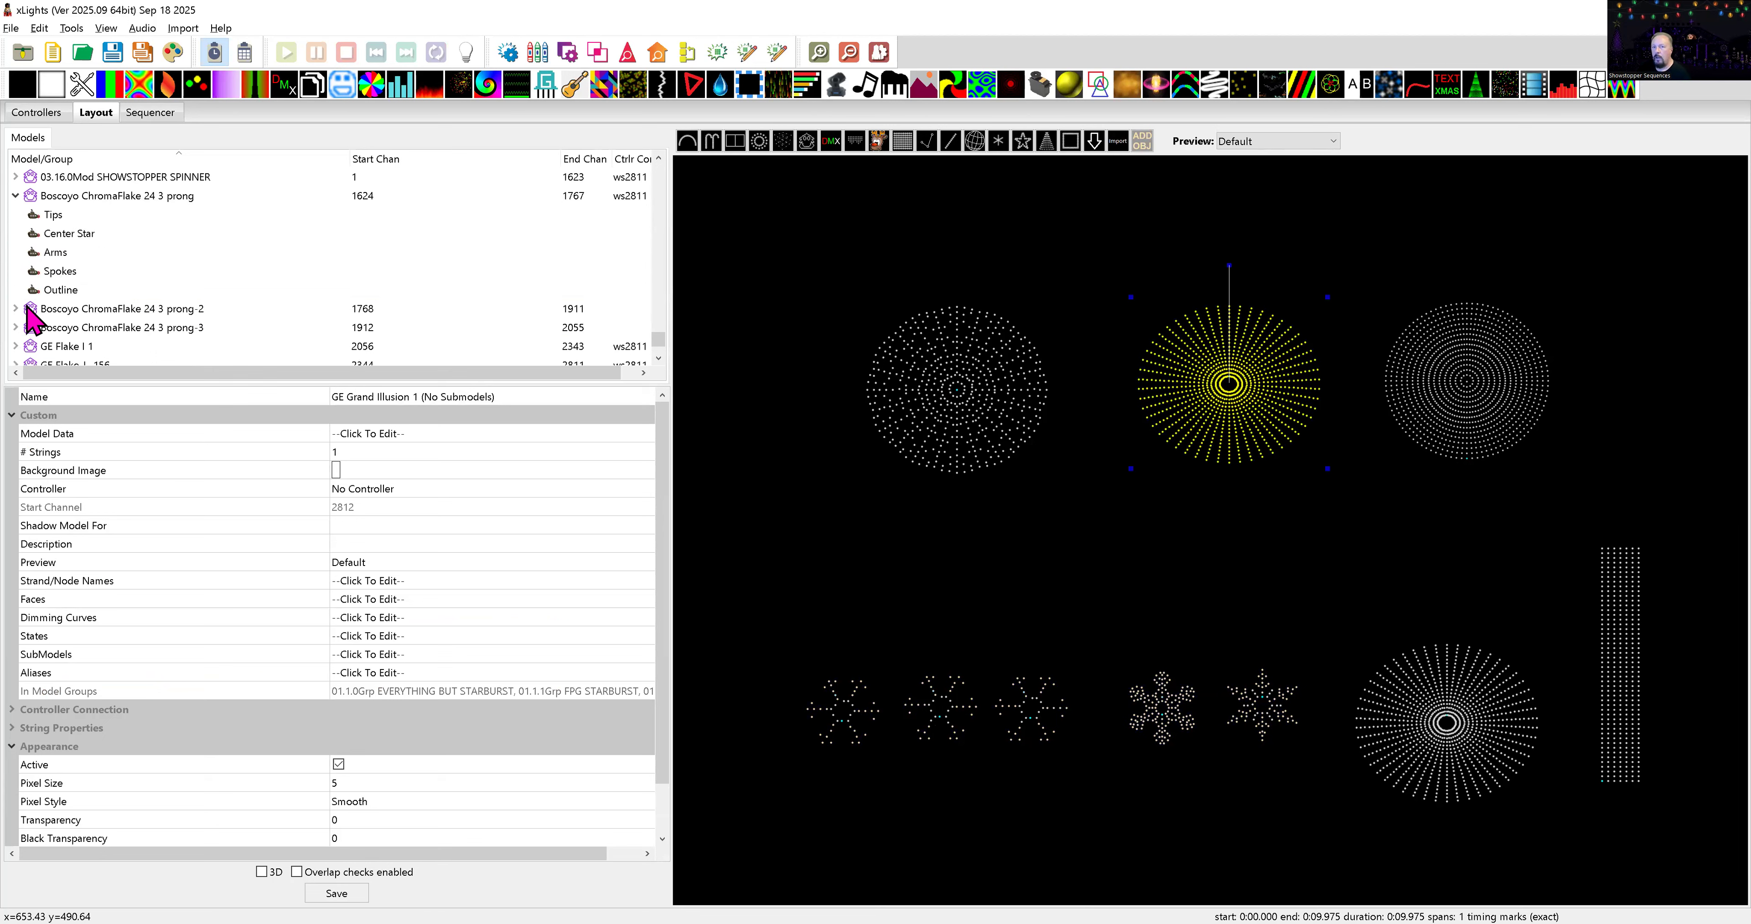
click(15, 309)
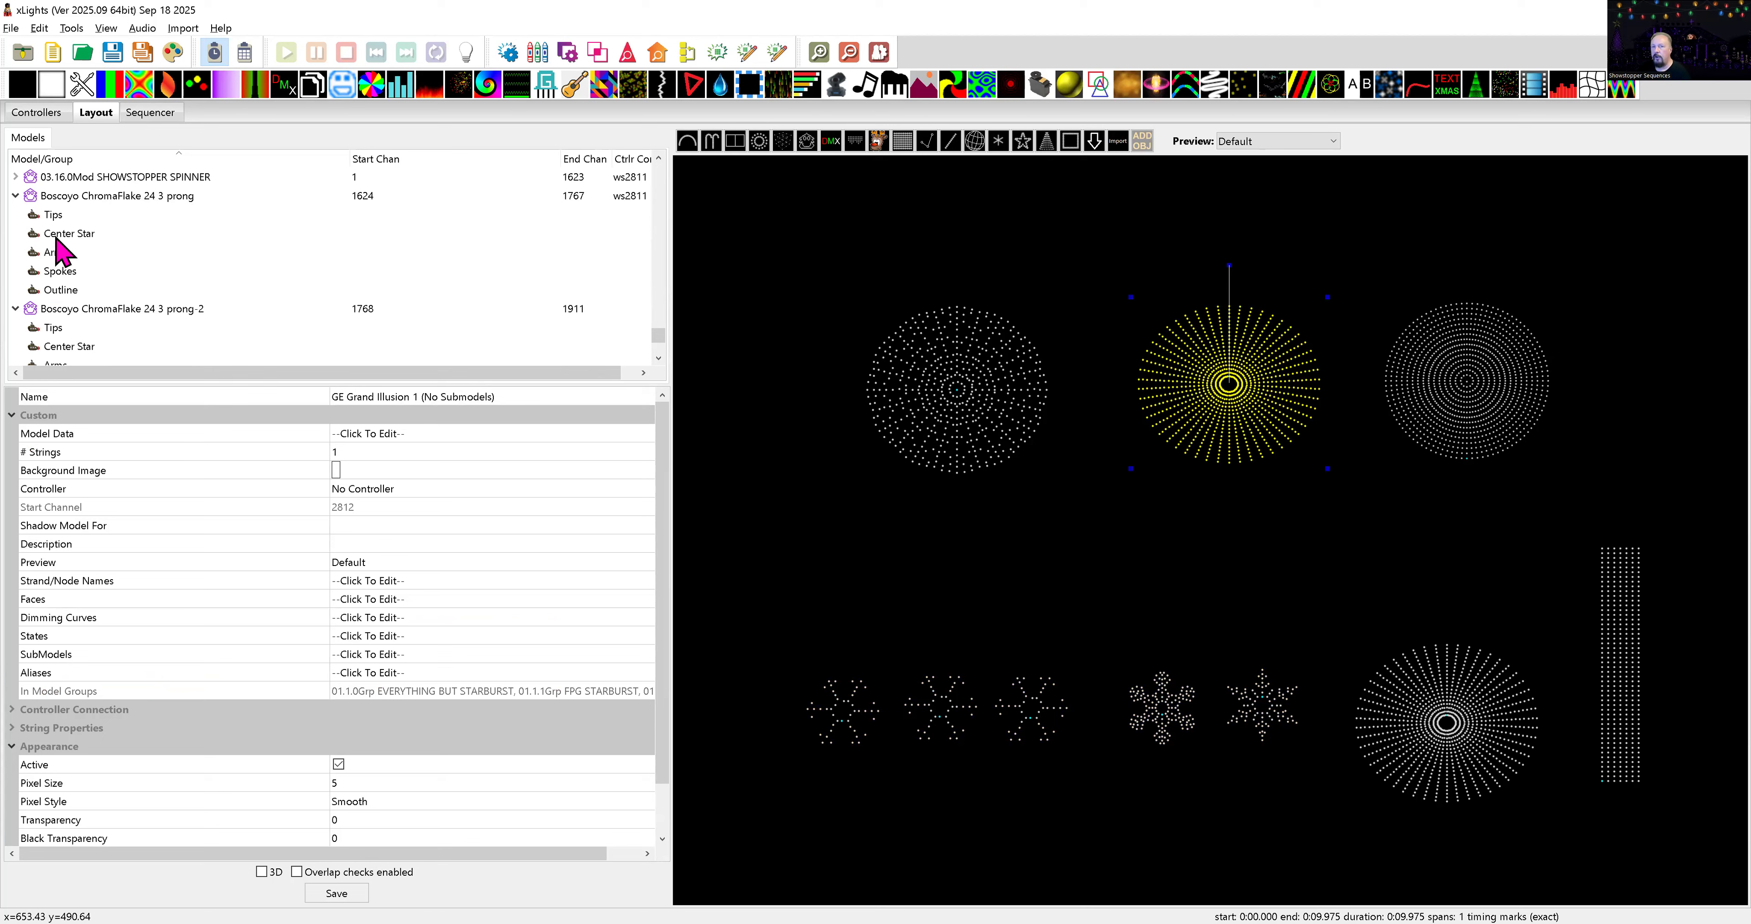
click(52, 216)
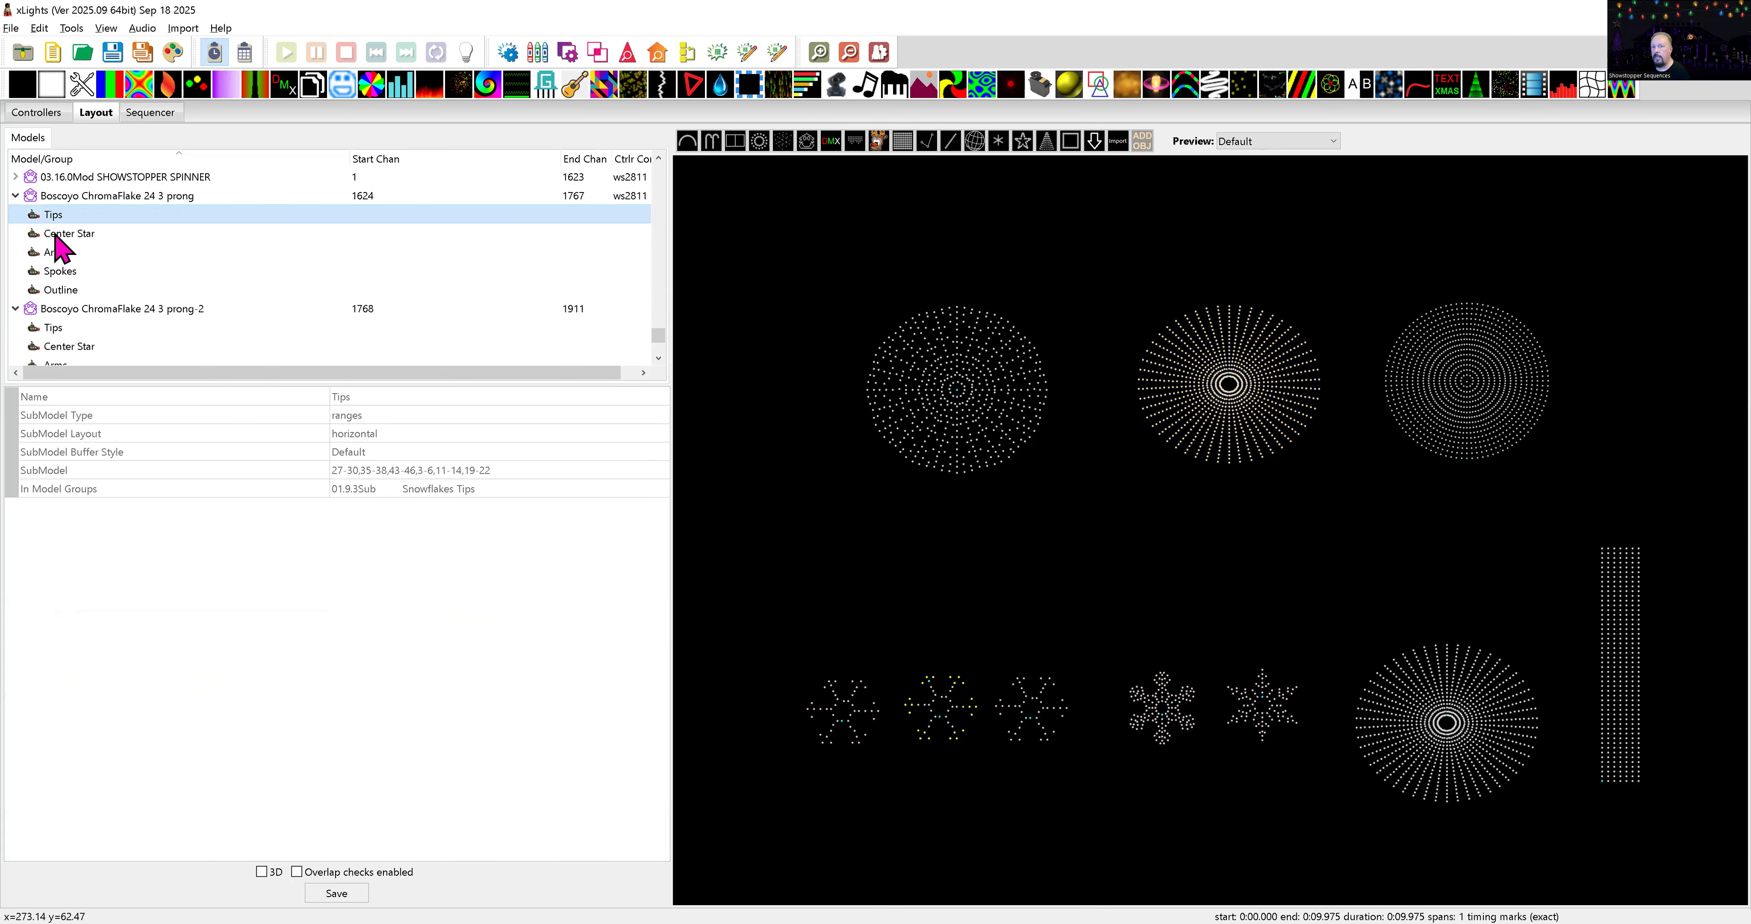
ctrl+click(54, 328)
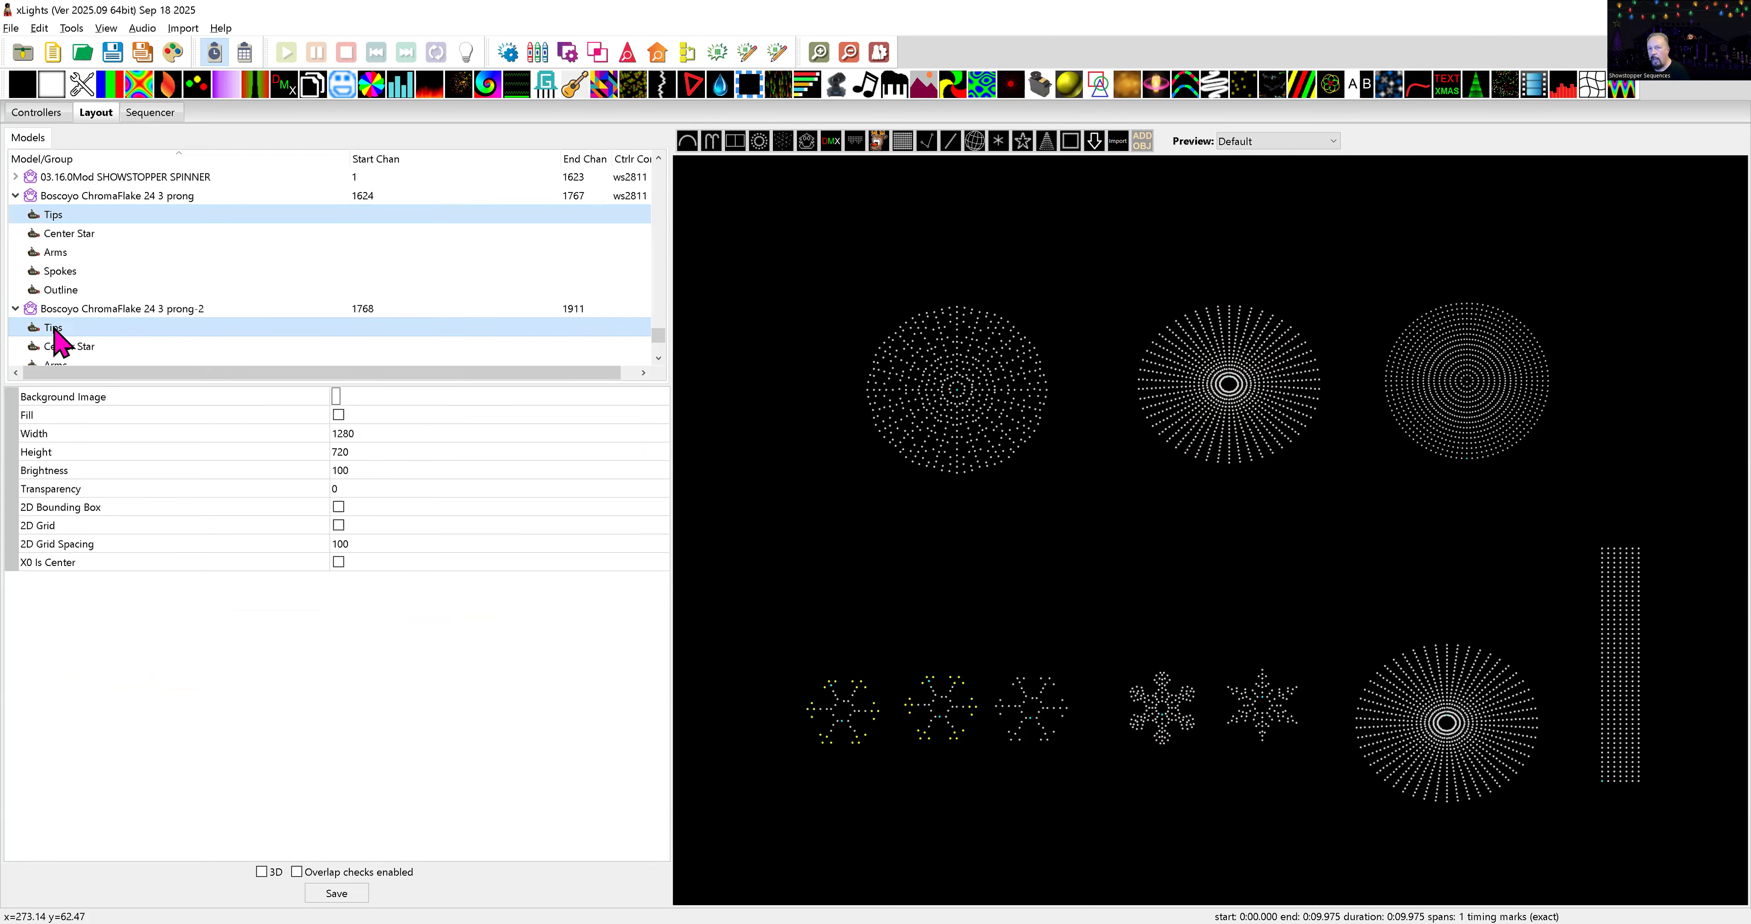
right_click(96, 216)
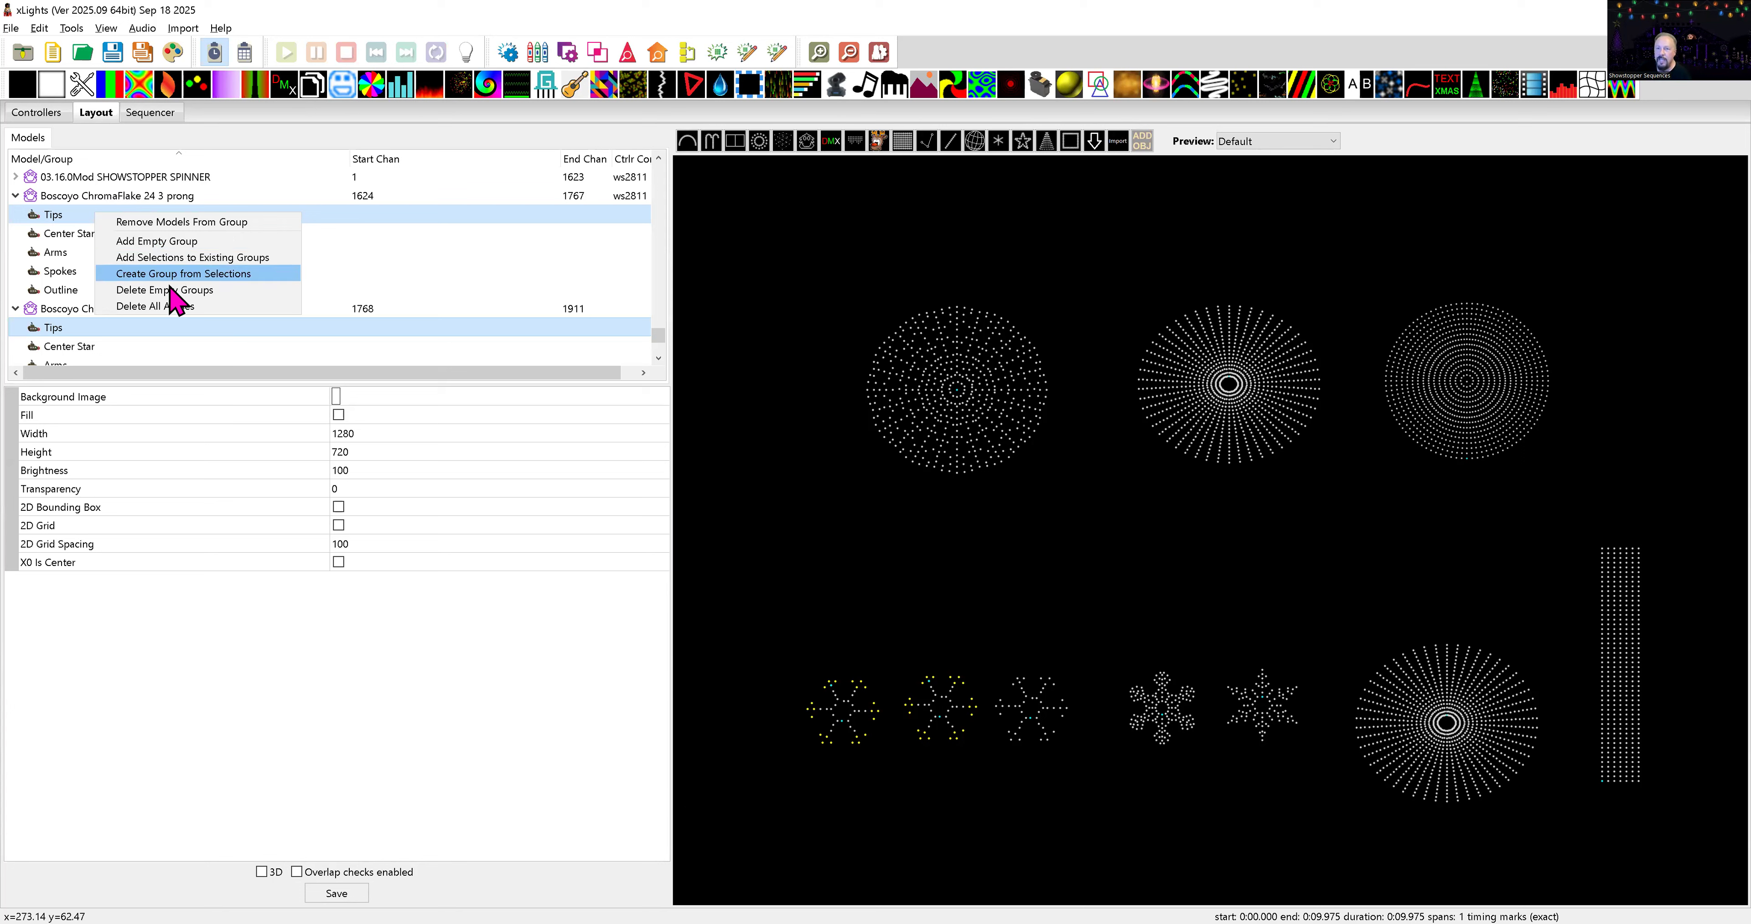
click(183, 258)
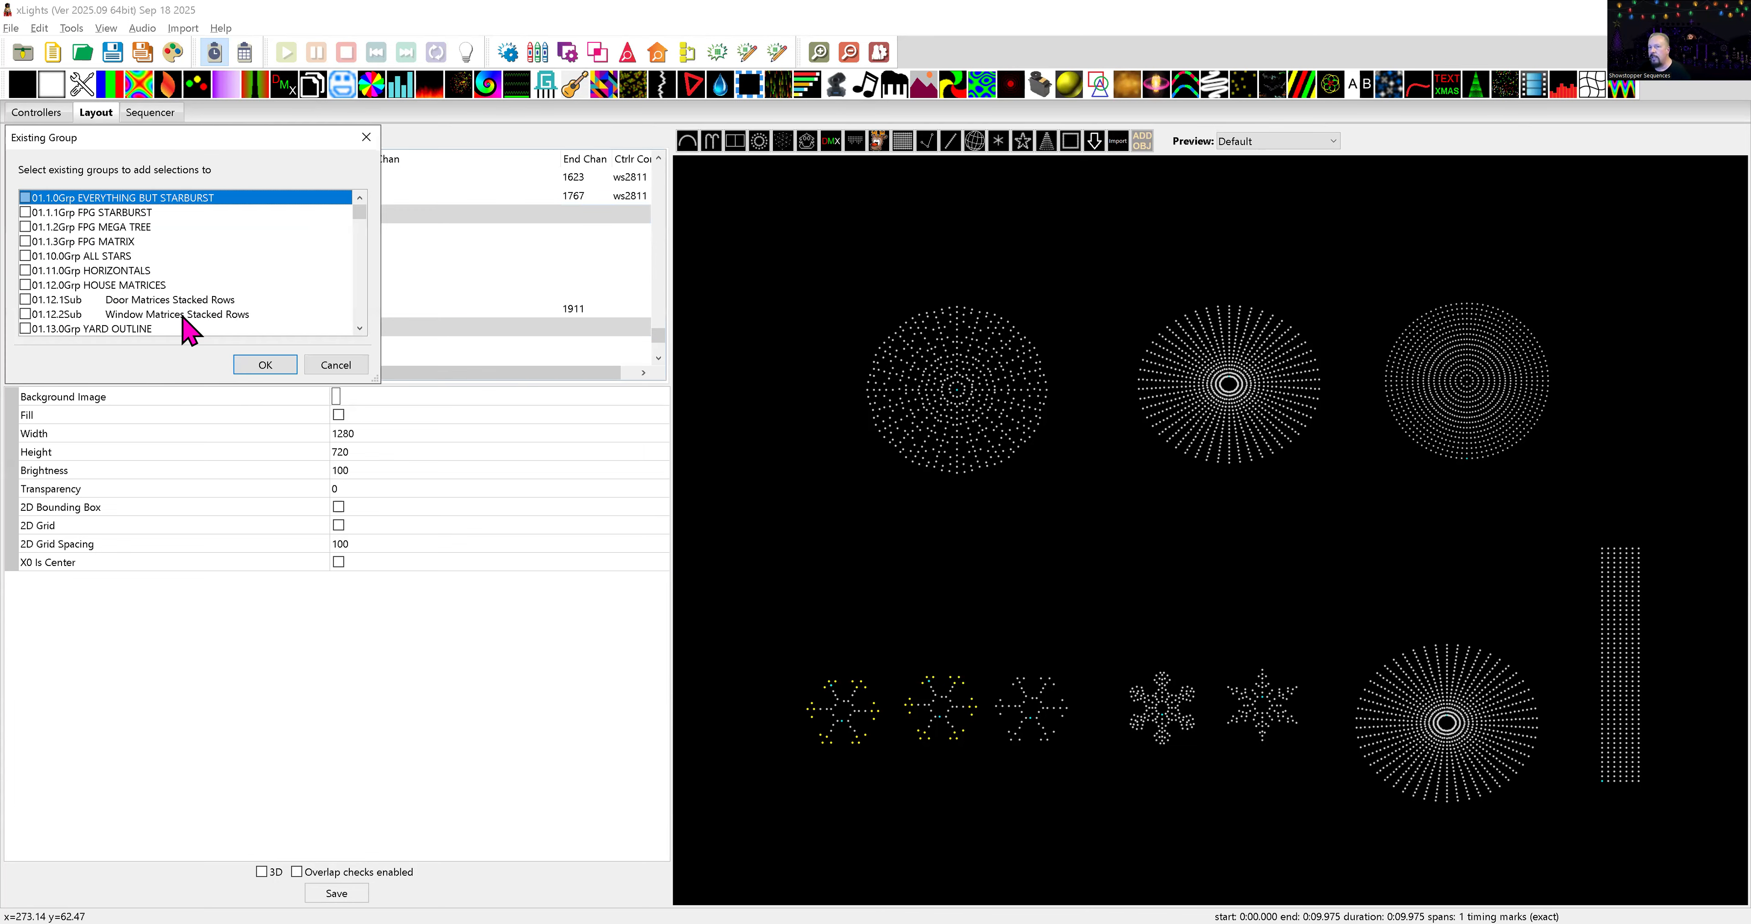
drag(358, 208, 348, 203)
click(334, 365)
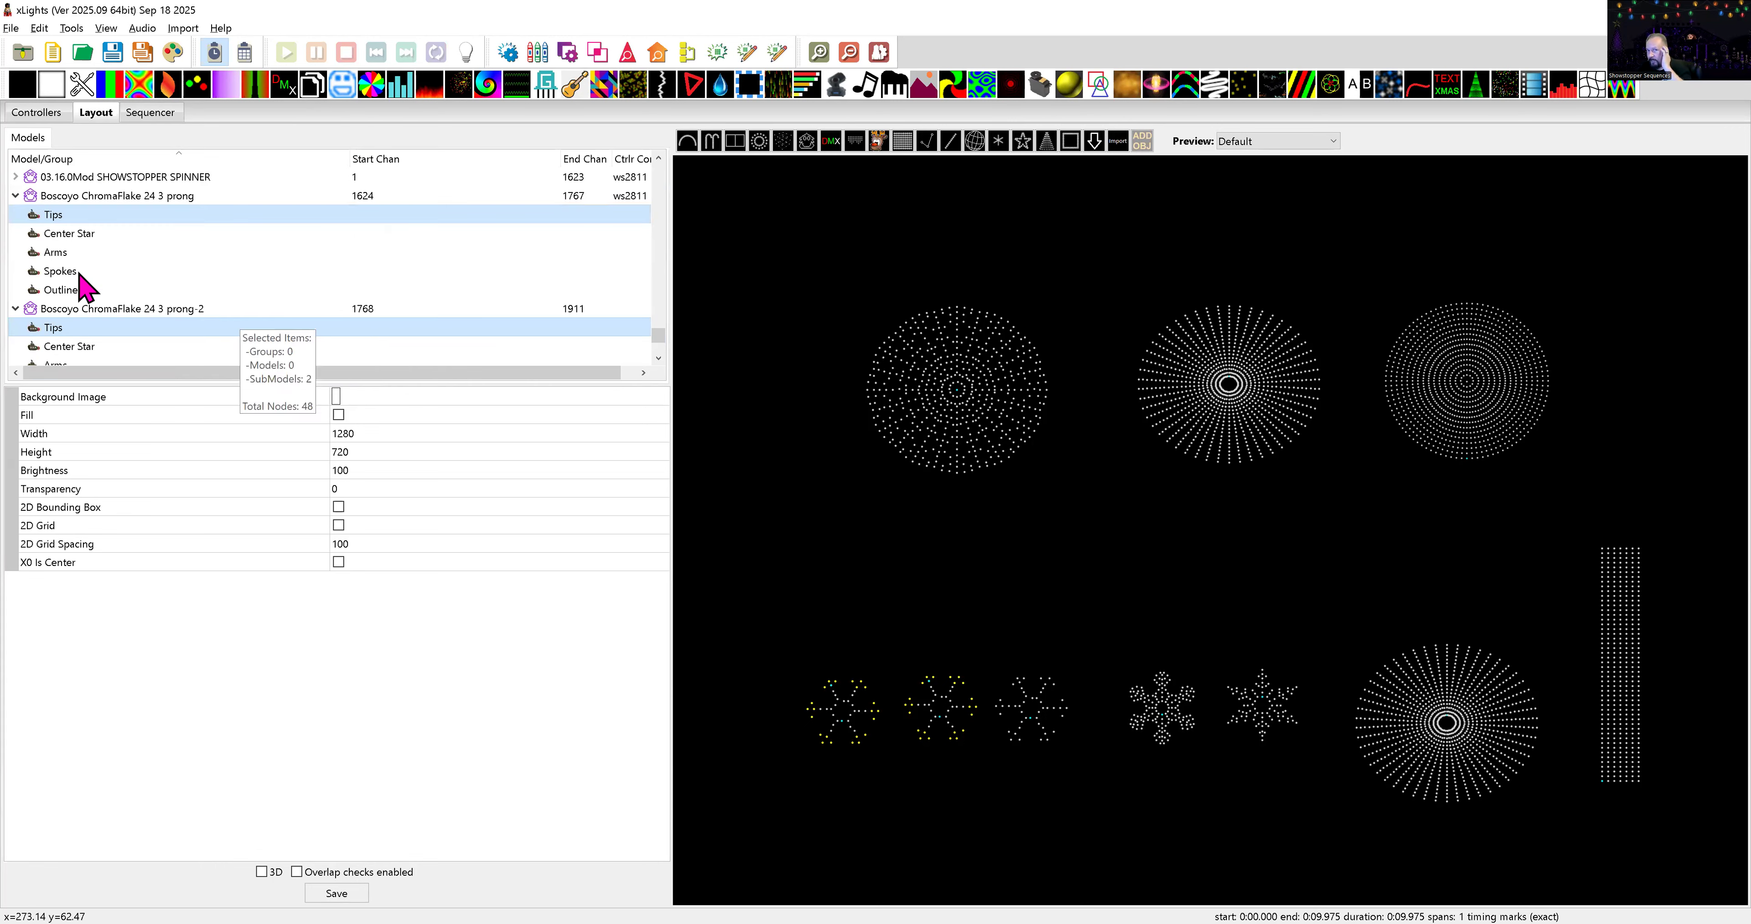
click(15, 196)
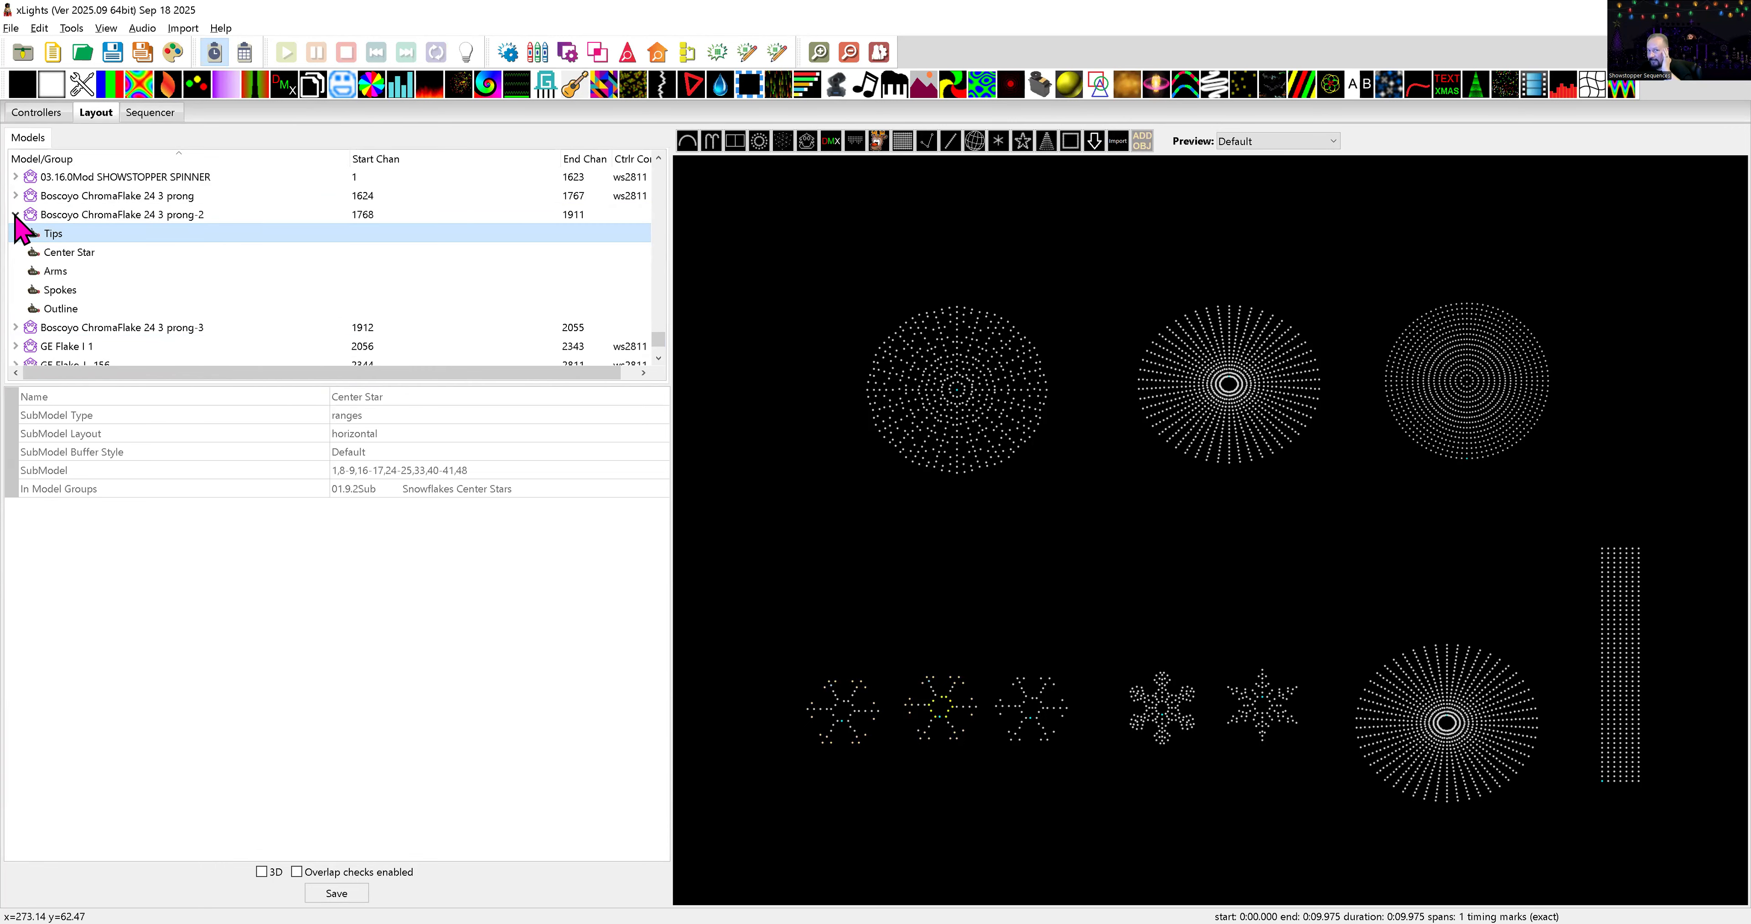
click(15, 214)
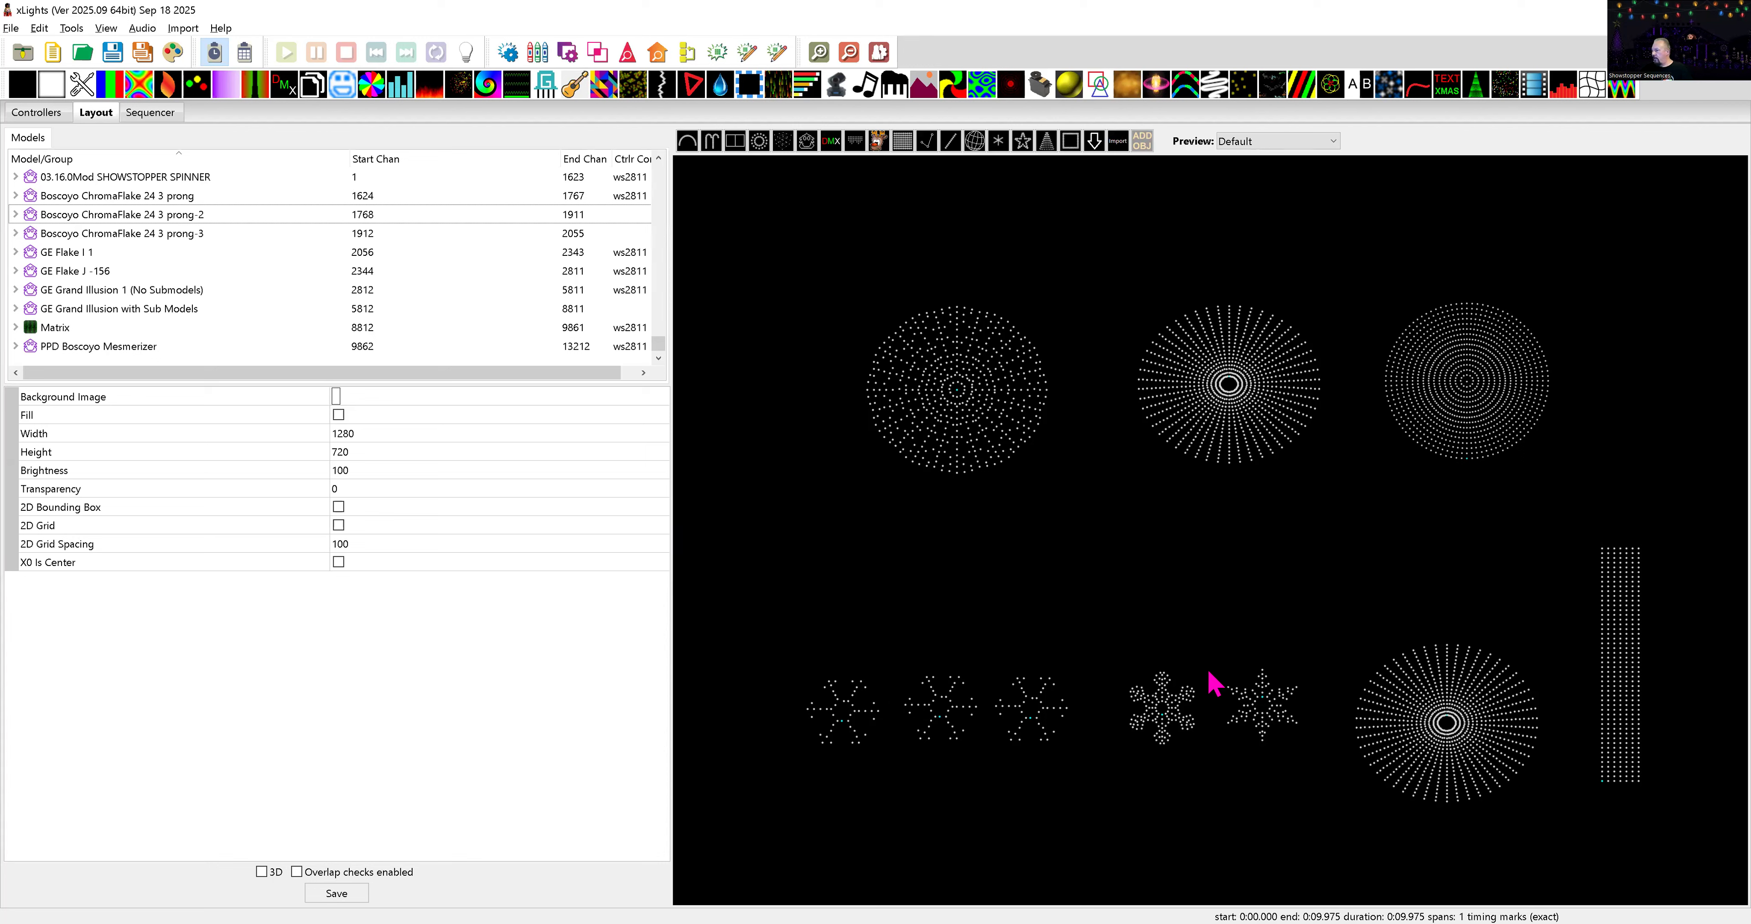
- Inspect the GE Flake J -156 and GE Flake I 1 models, check GE Flake I 1's submodels, and save the layout
click(1165, 703)
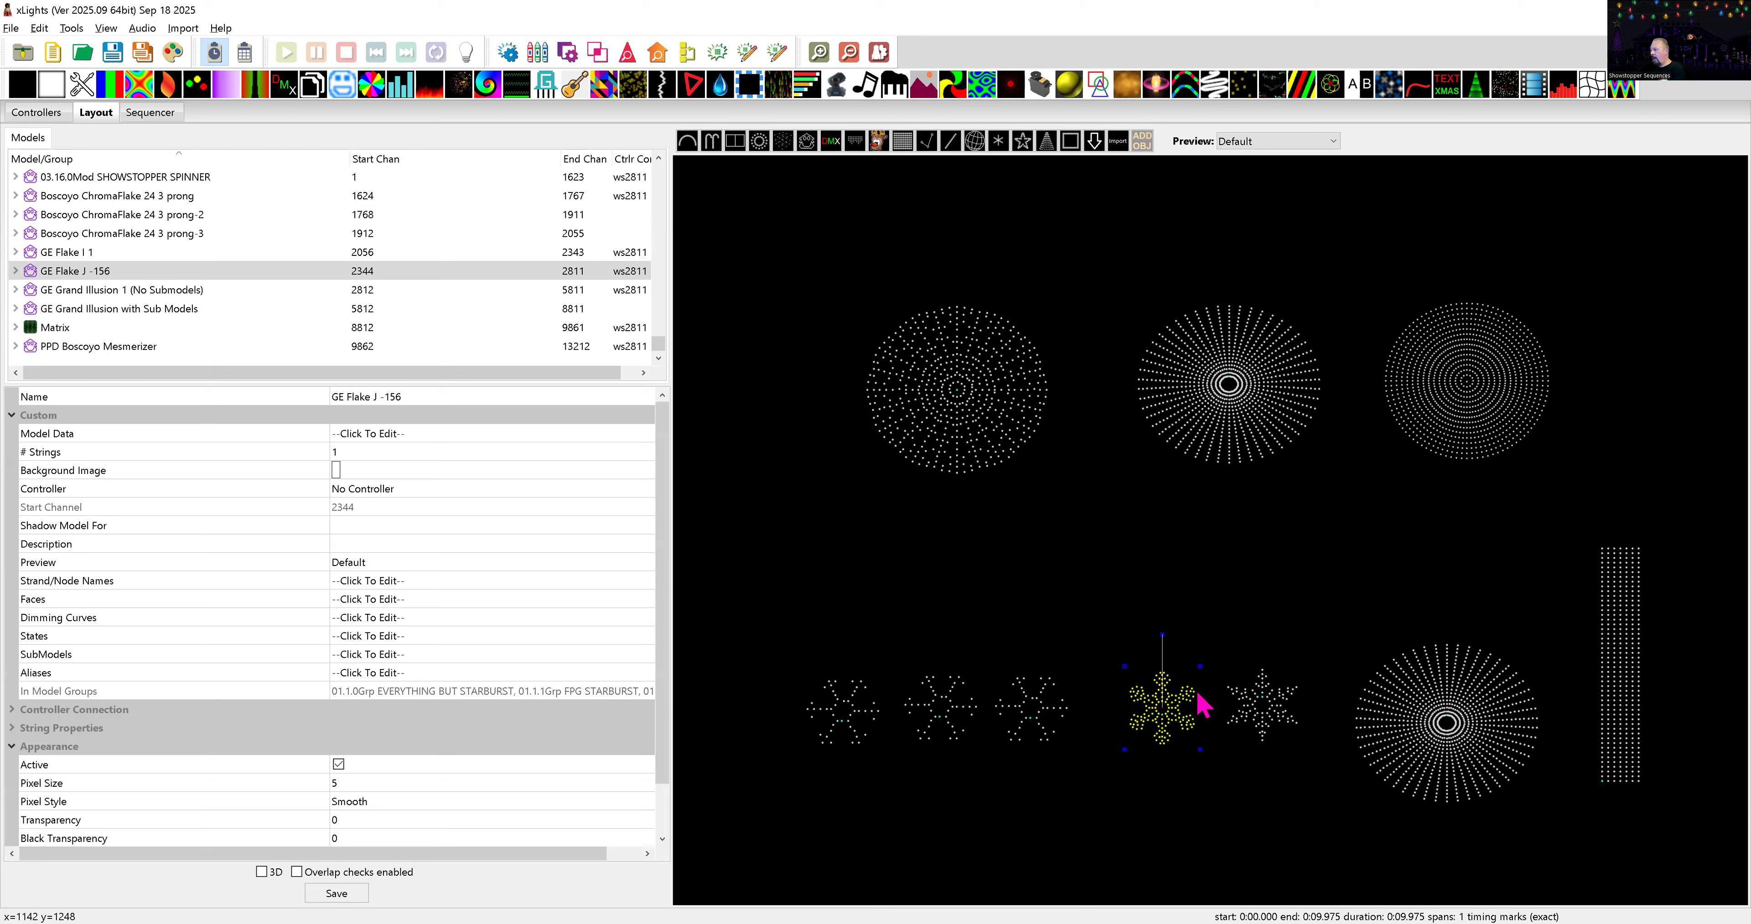
click(1268, 702)
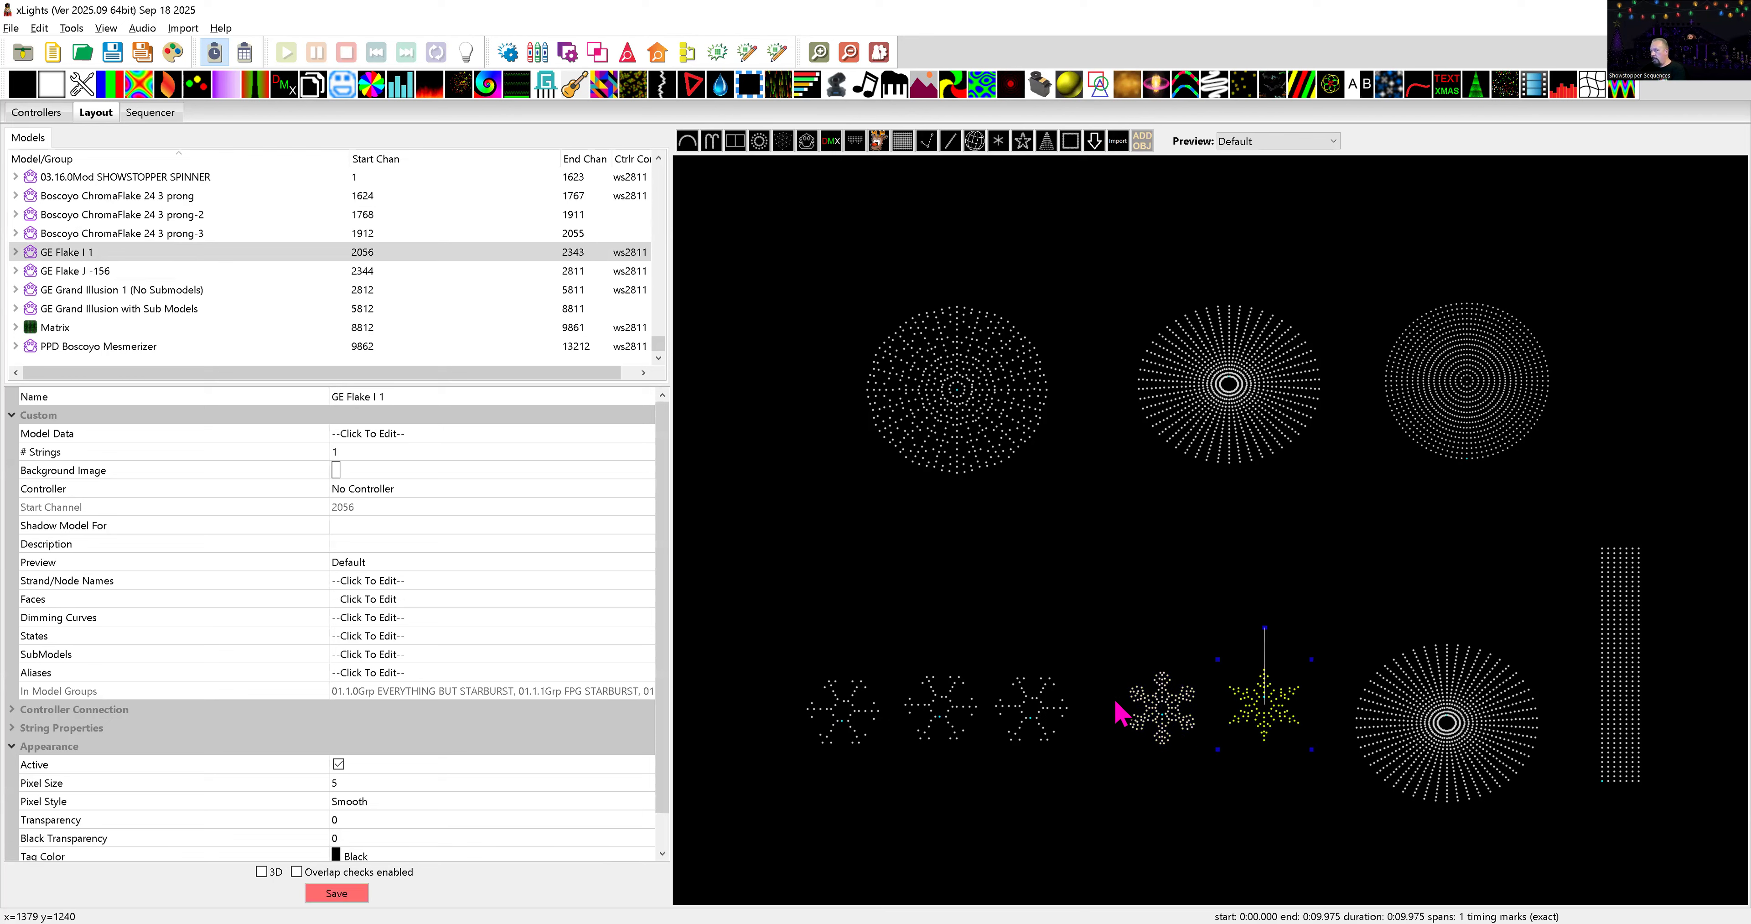
click(15, 252)
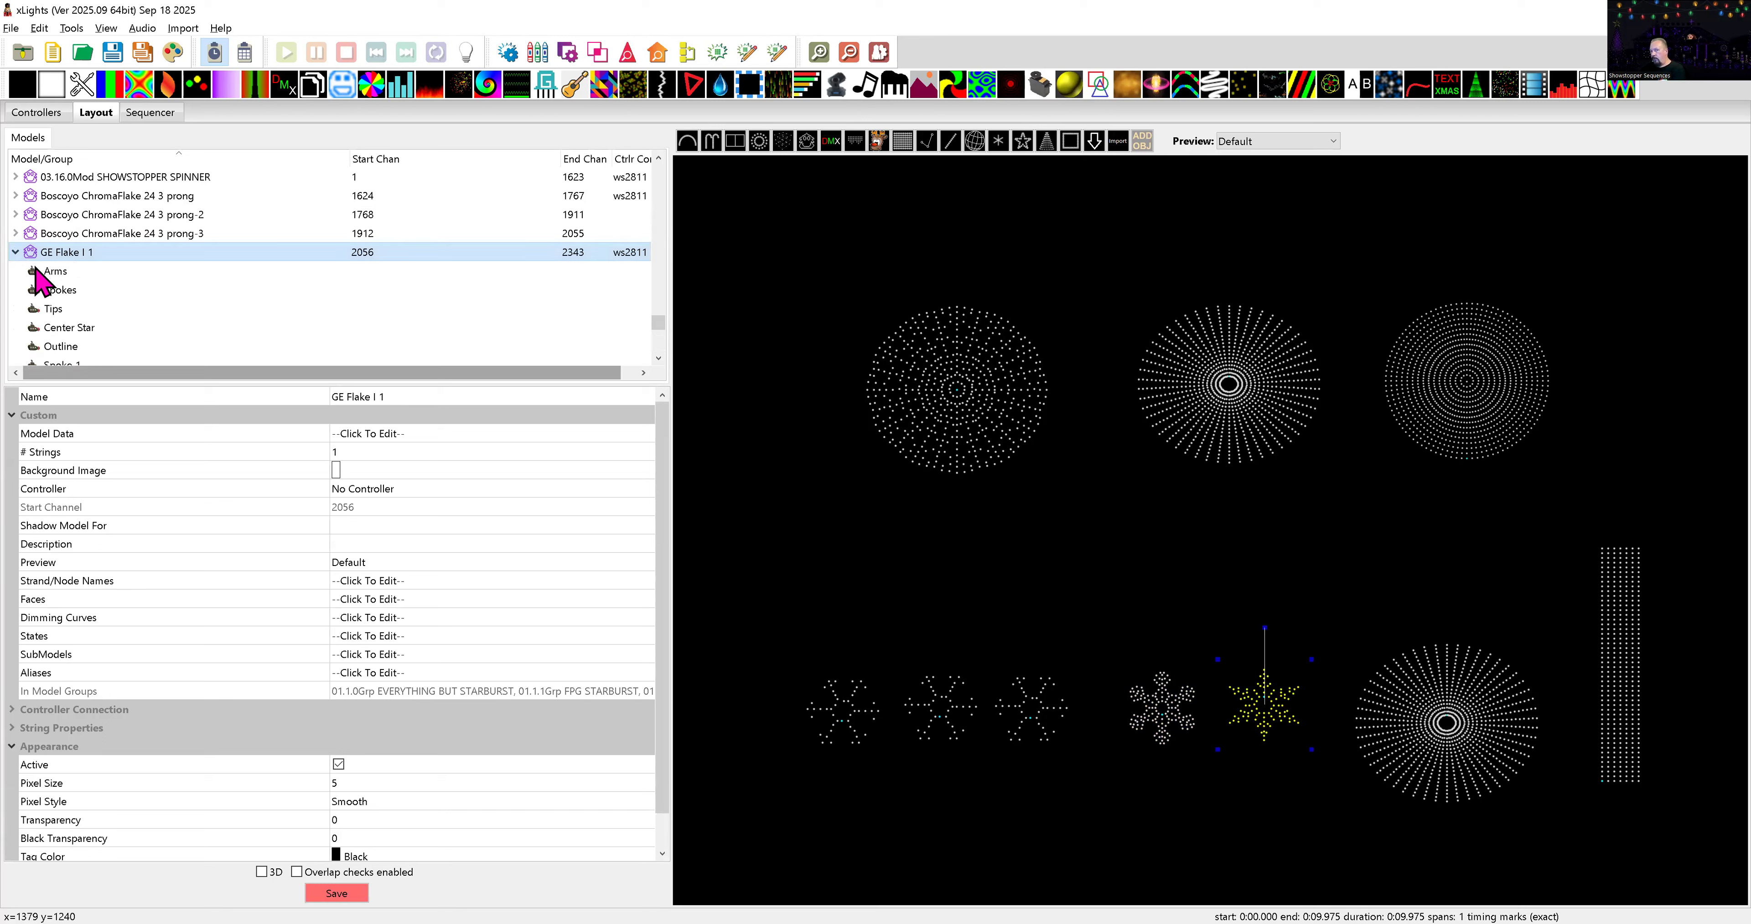
click(15, 253)
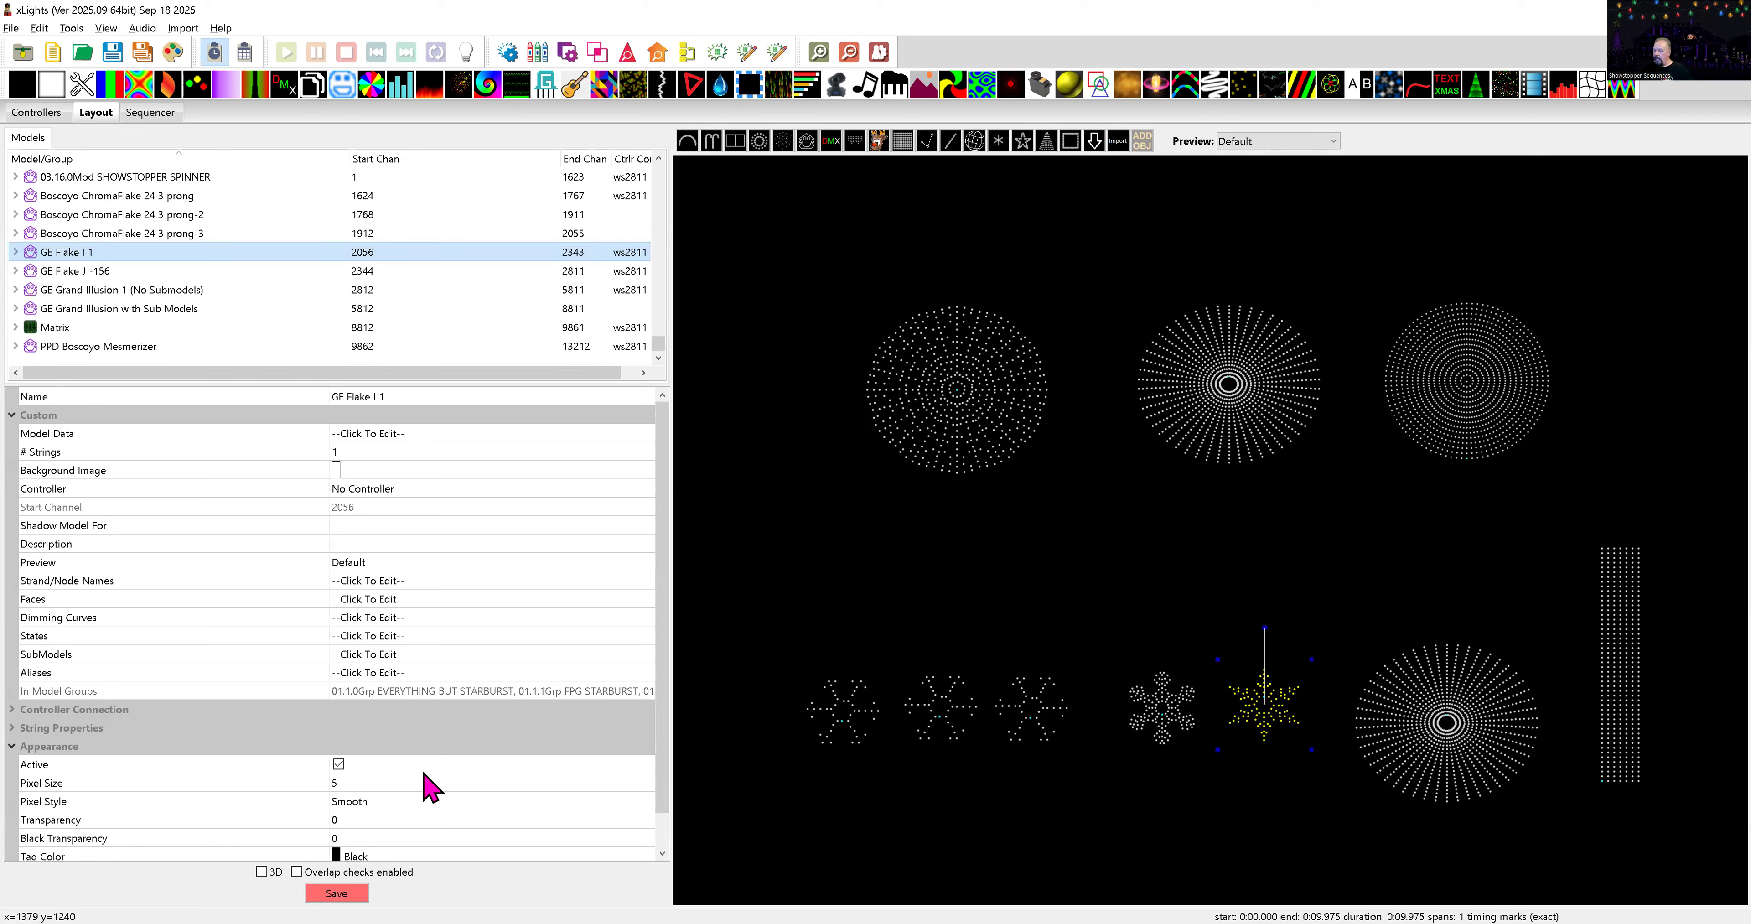
click(344, 882)
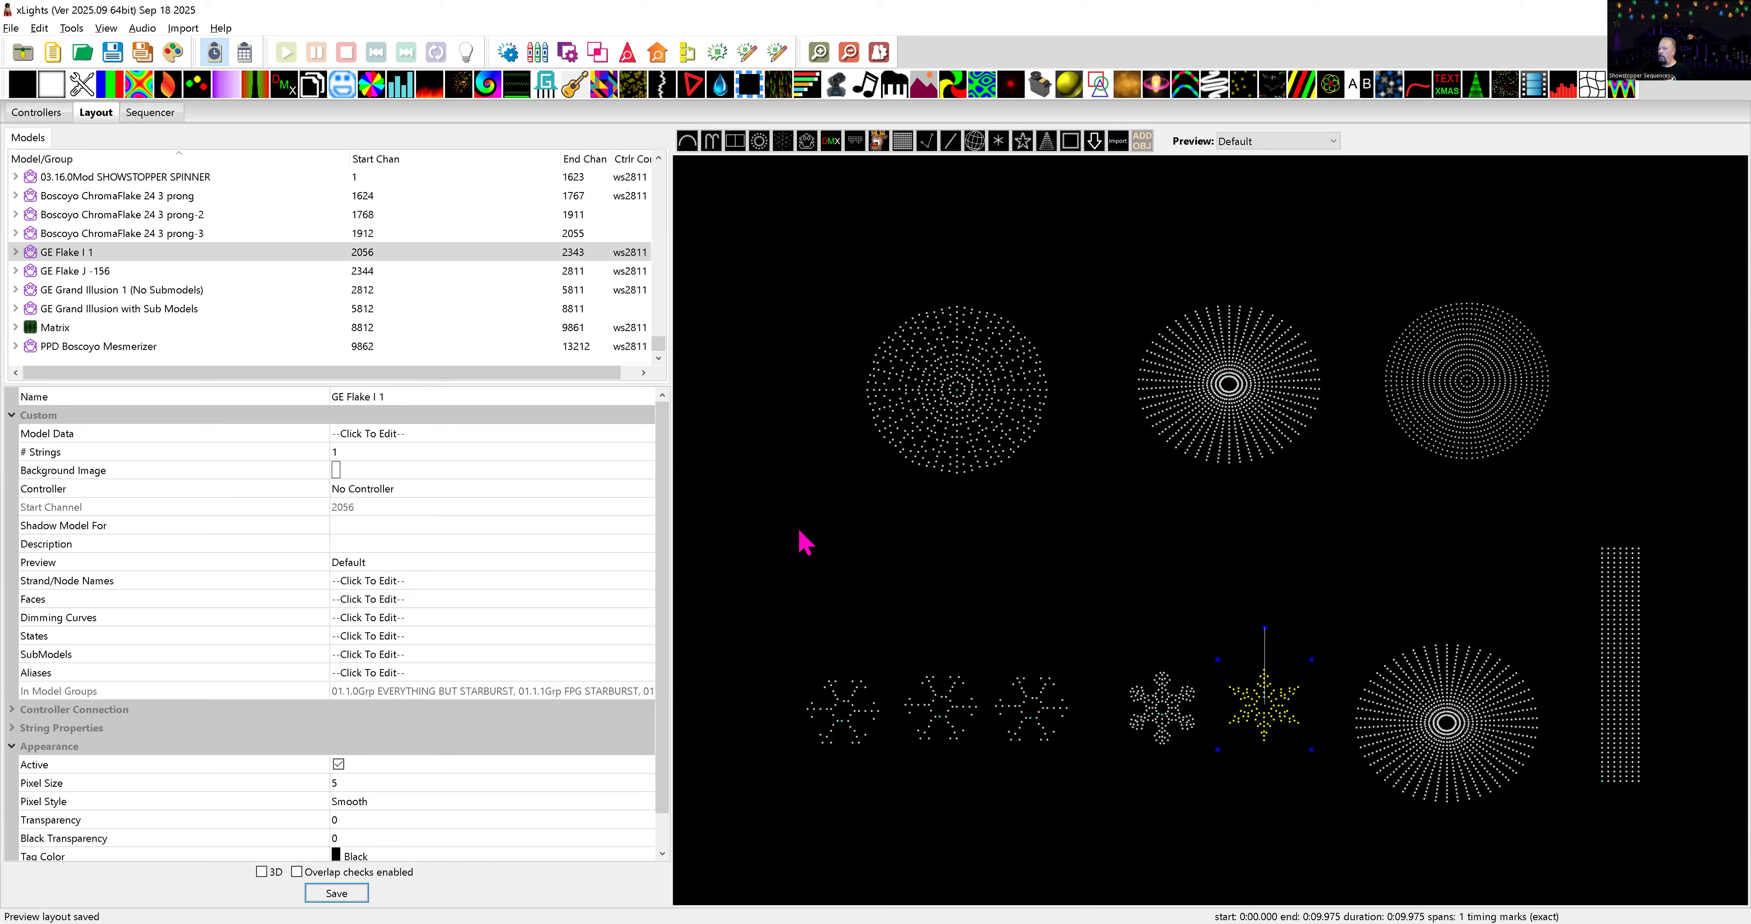
- Inspect the Tips, Center Star and Arms submodels of Boscoyo ChromaFlake 24 3 prong-3 and close the submodel editor without changes
click(1044, 711)
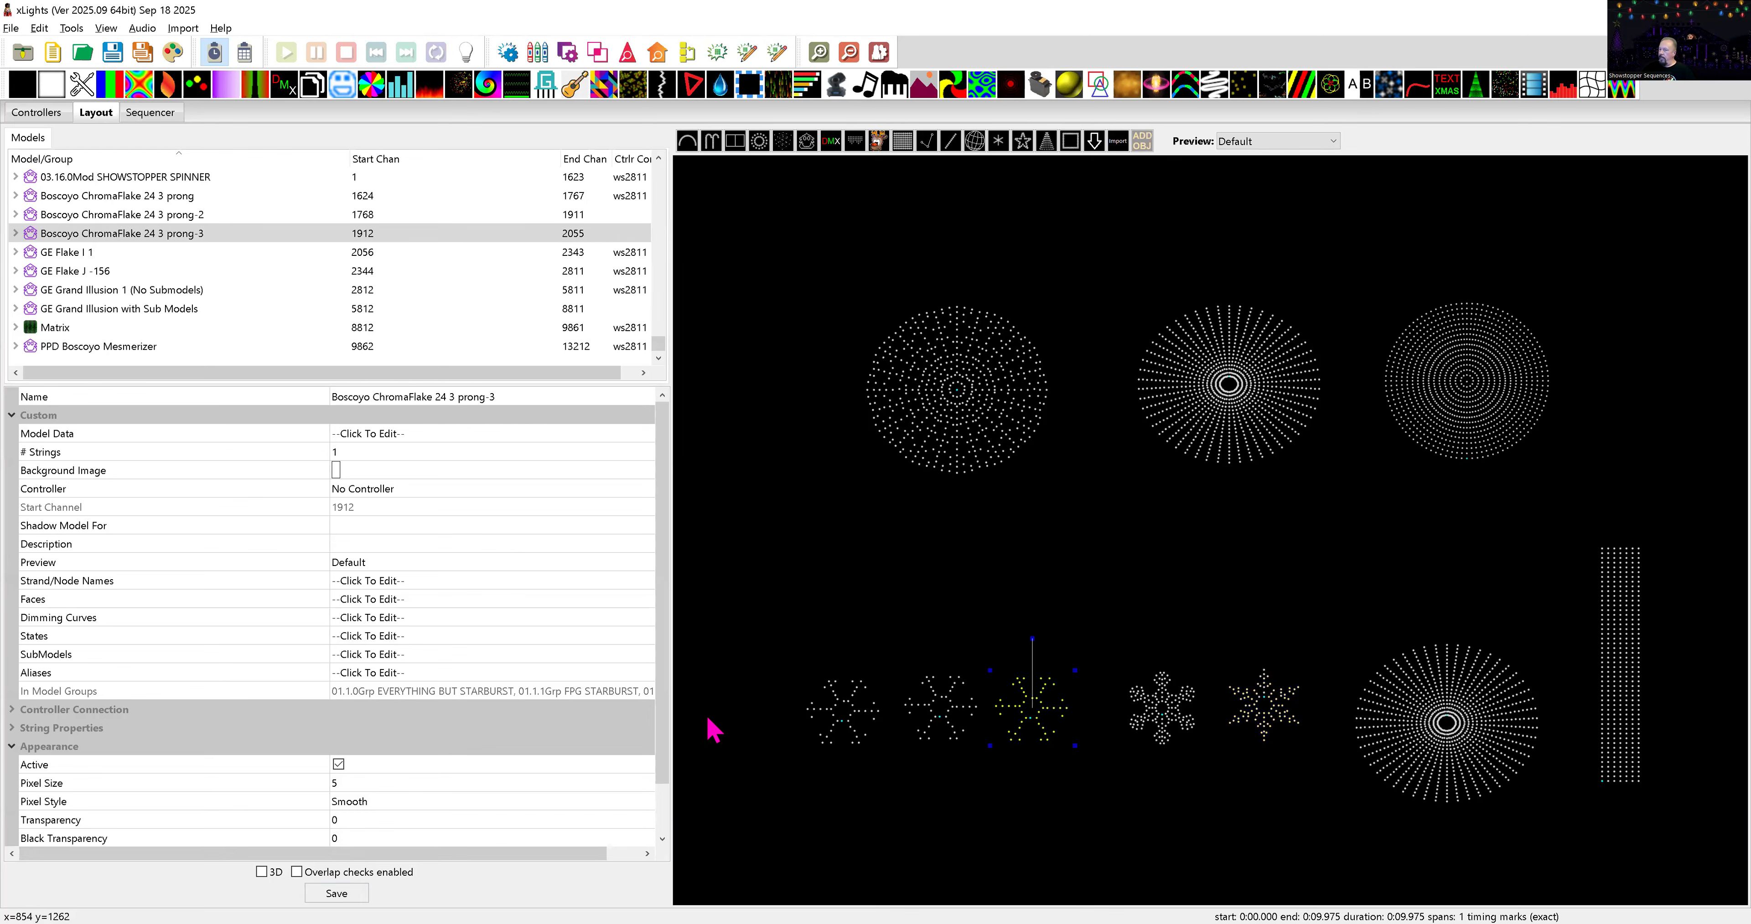
click(539, 656)
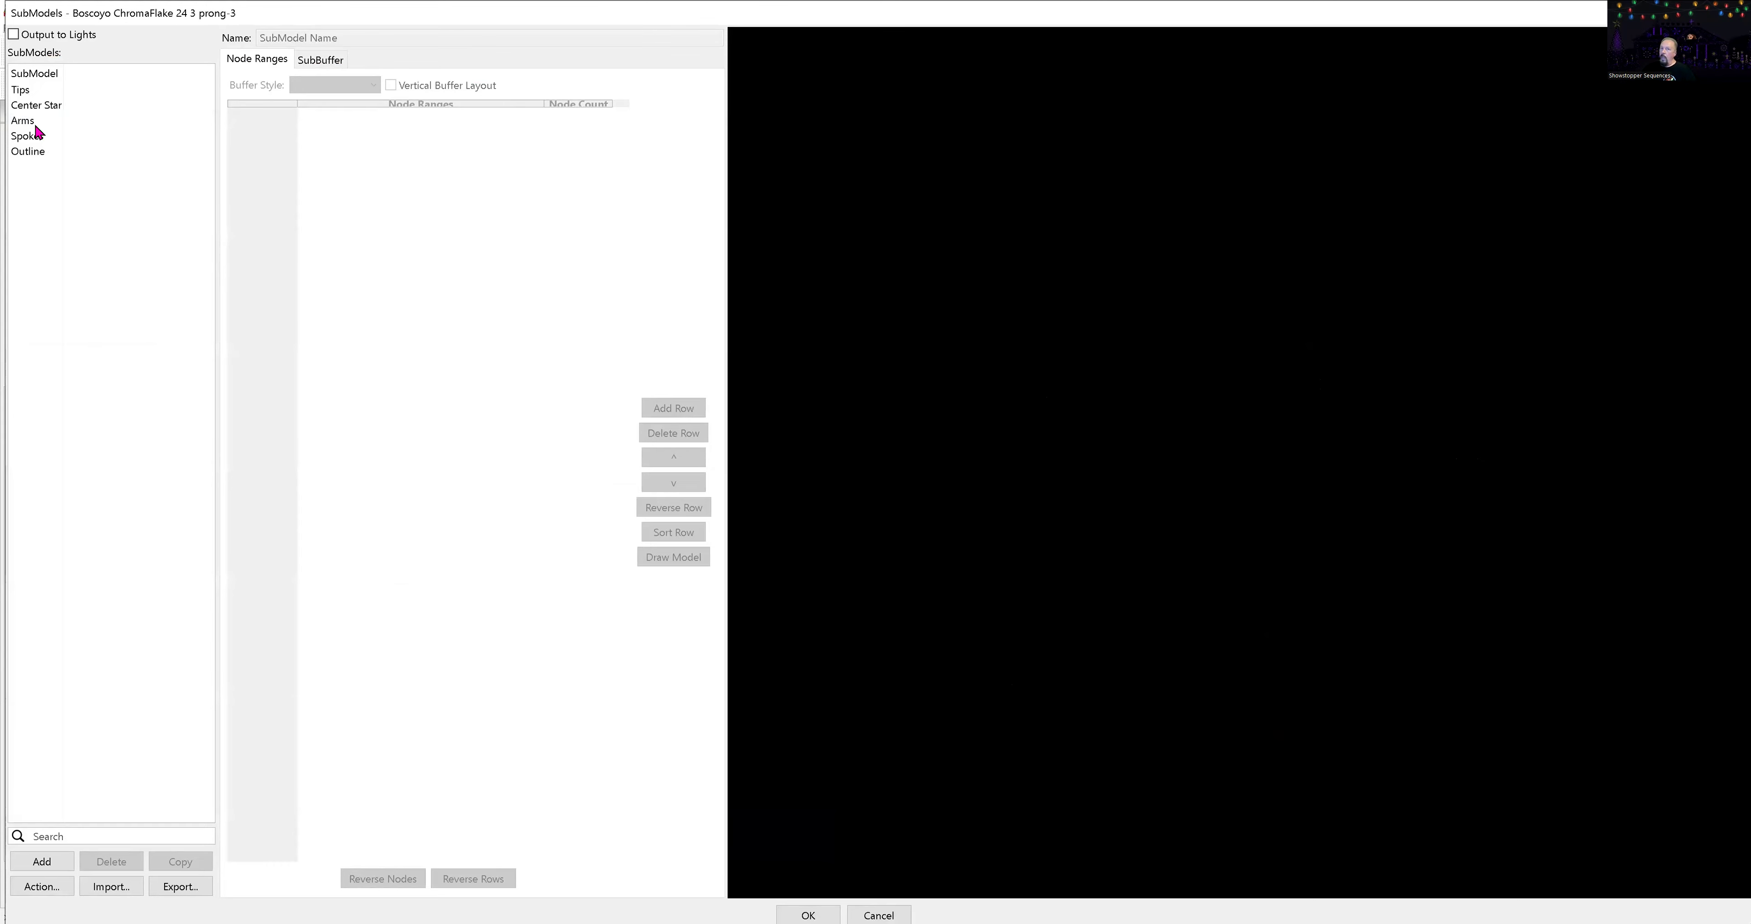
click(22, 92)
click(31, 107)
click(25, 121)
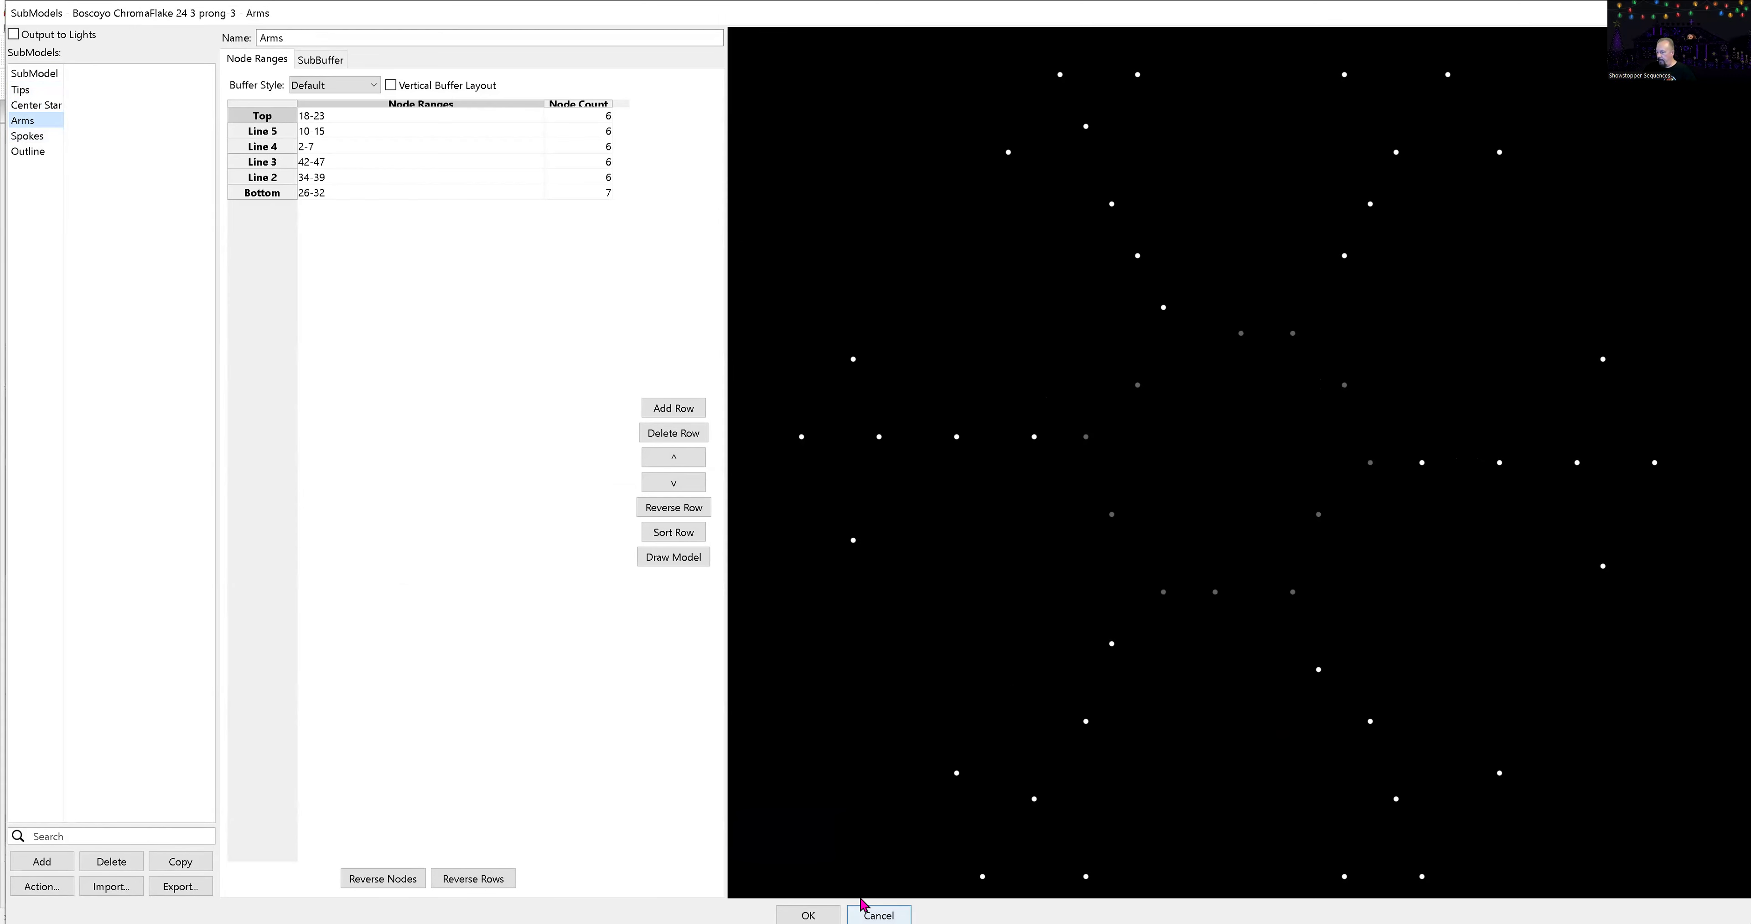
click(878, 914)
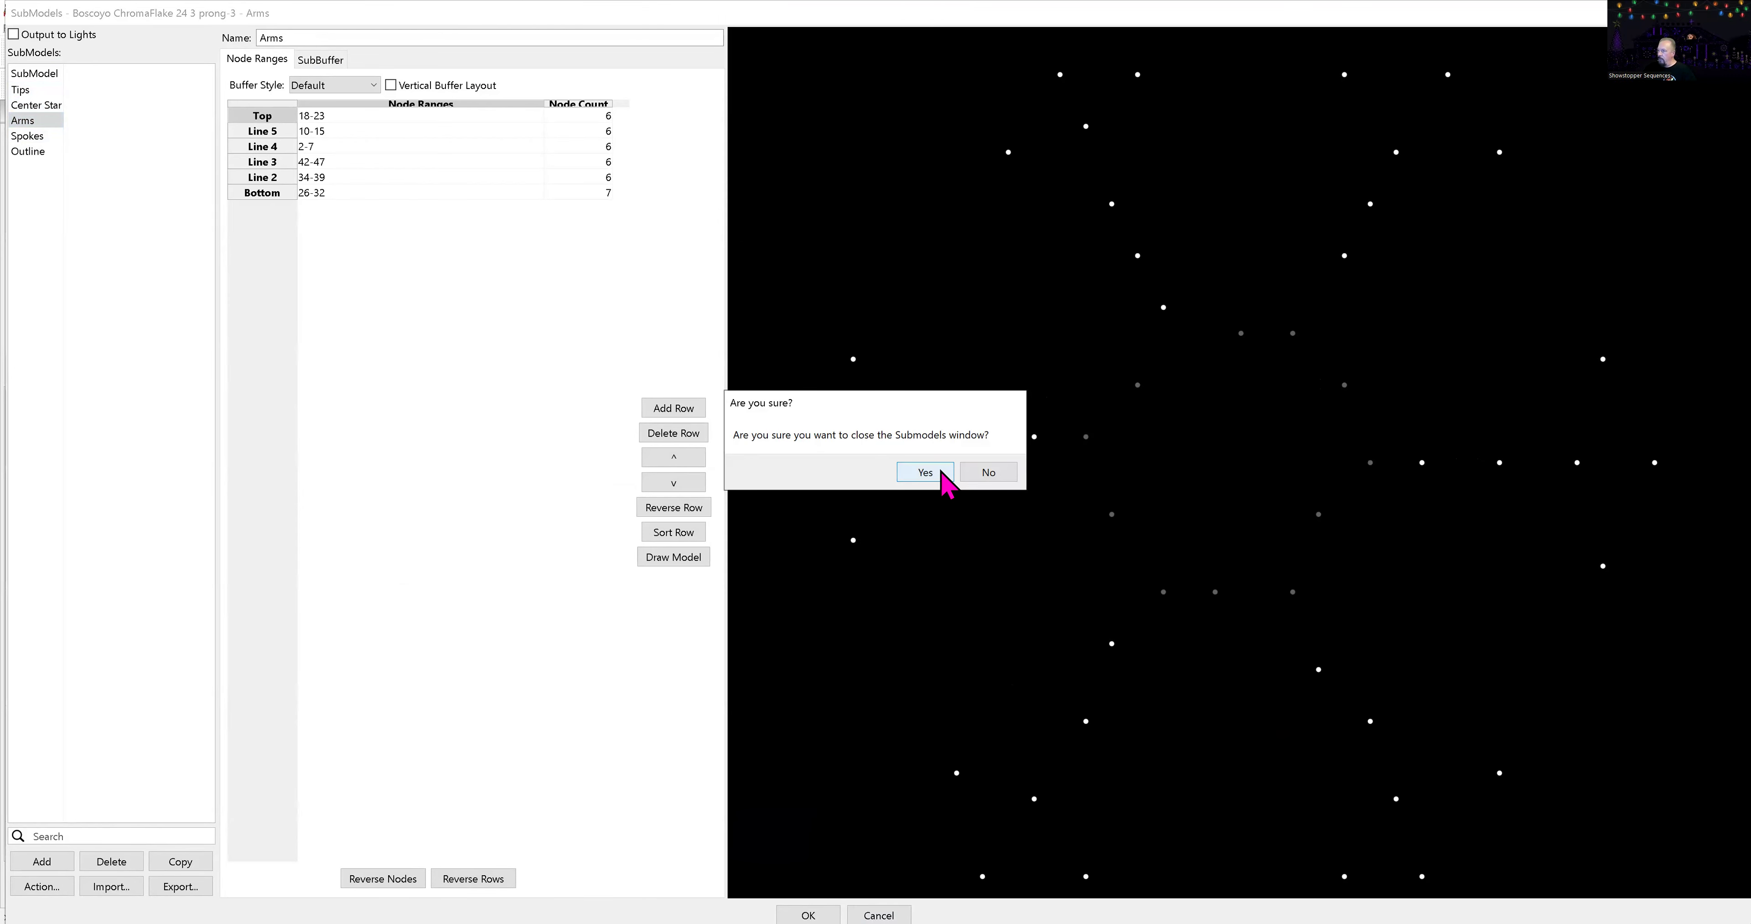
click(975, 475)
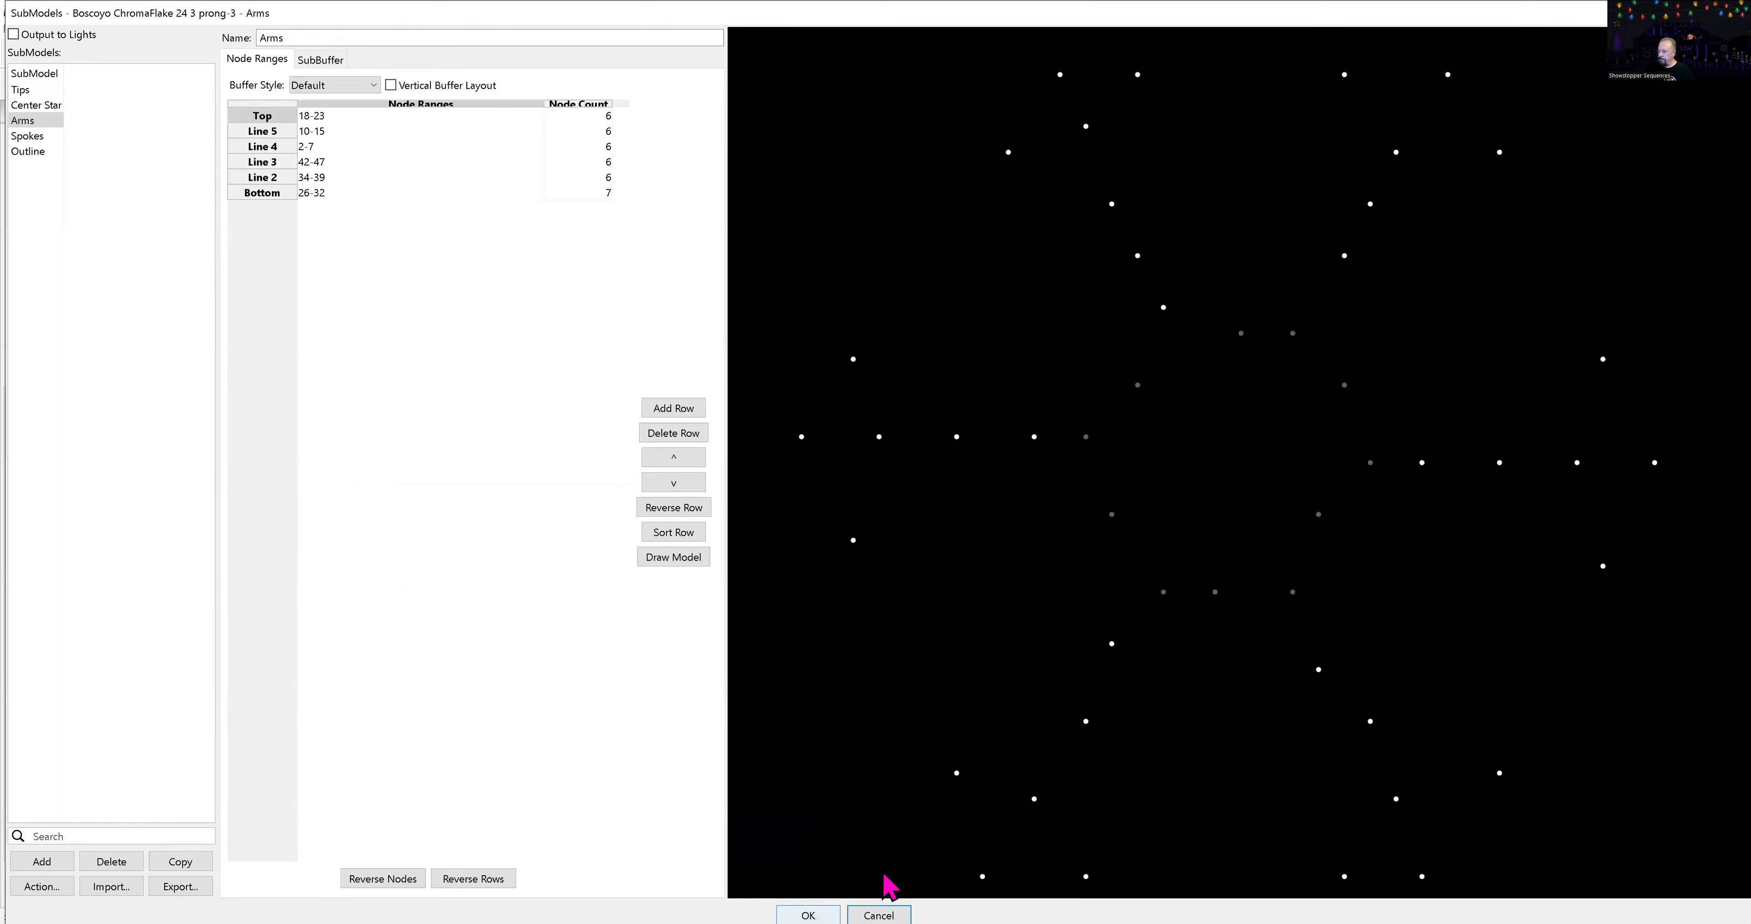
click(879, 914)
click(934, 474)
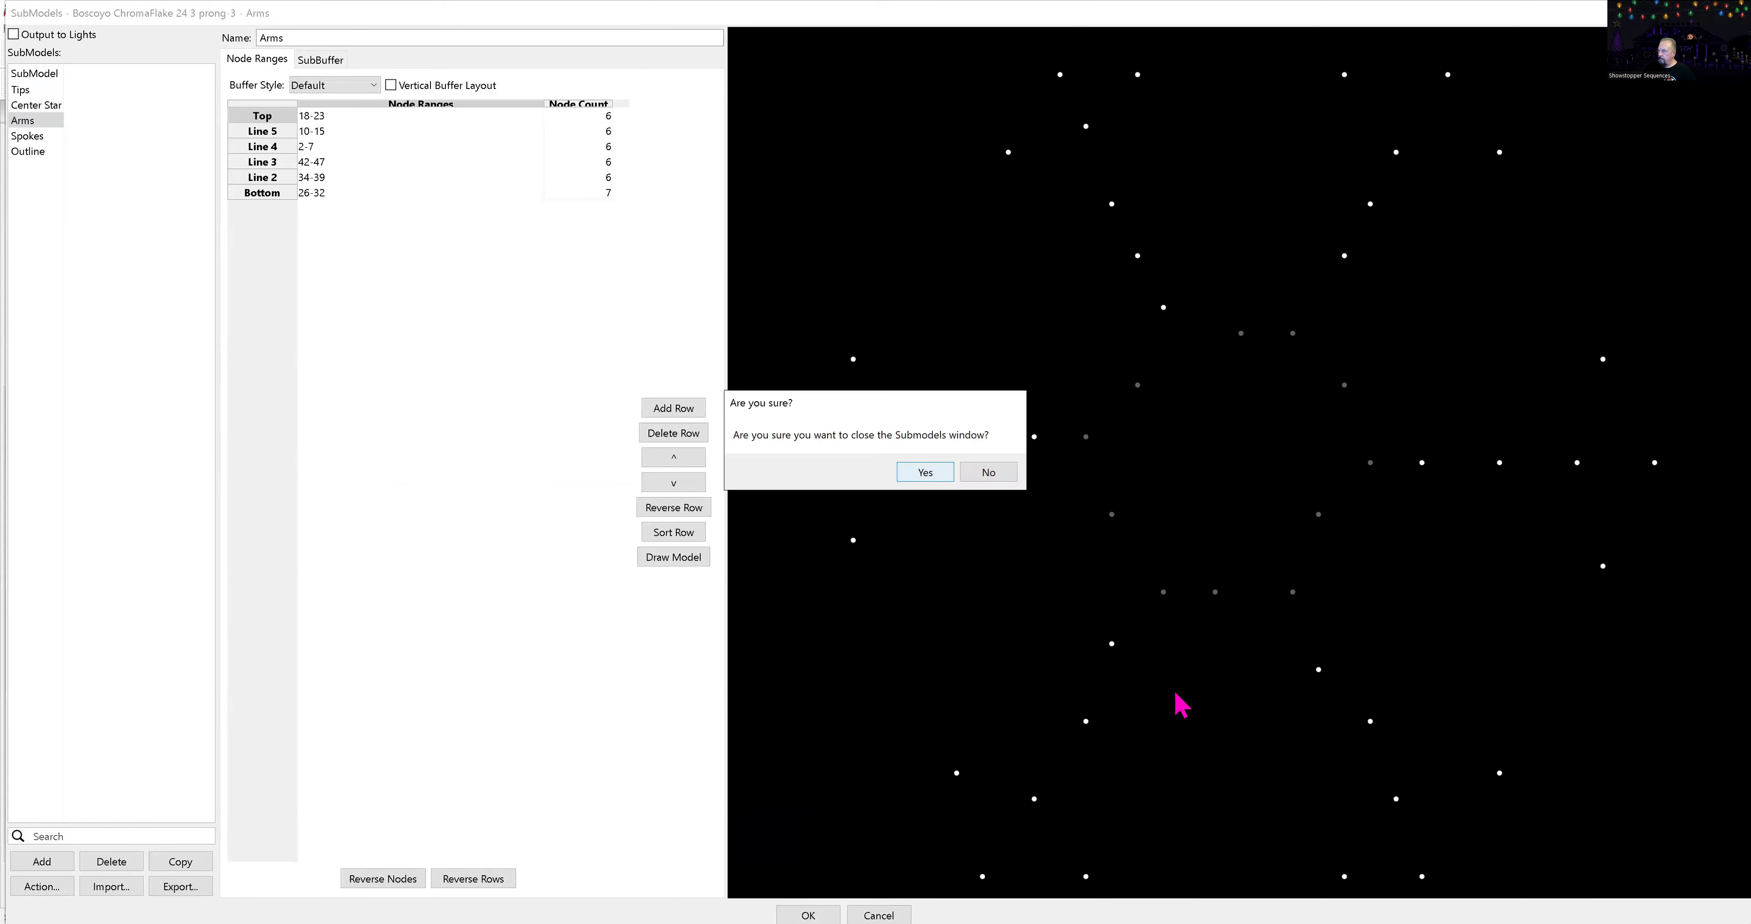
- Inspect GE Flake I 1's Arms, Spokes, Tips, Center Star and Outline submodels and several of its individual spoke submodels
click(1254, 707)
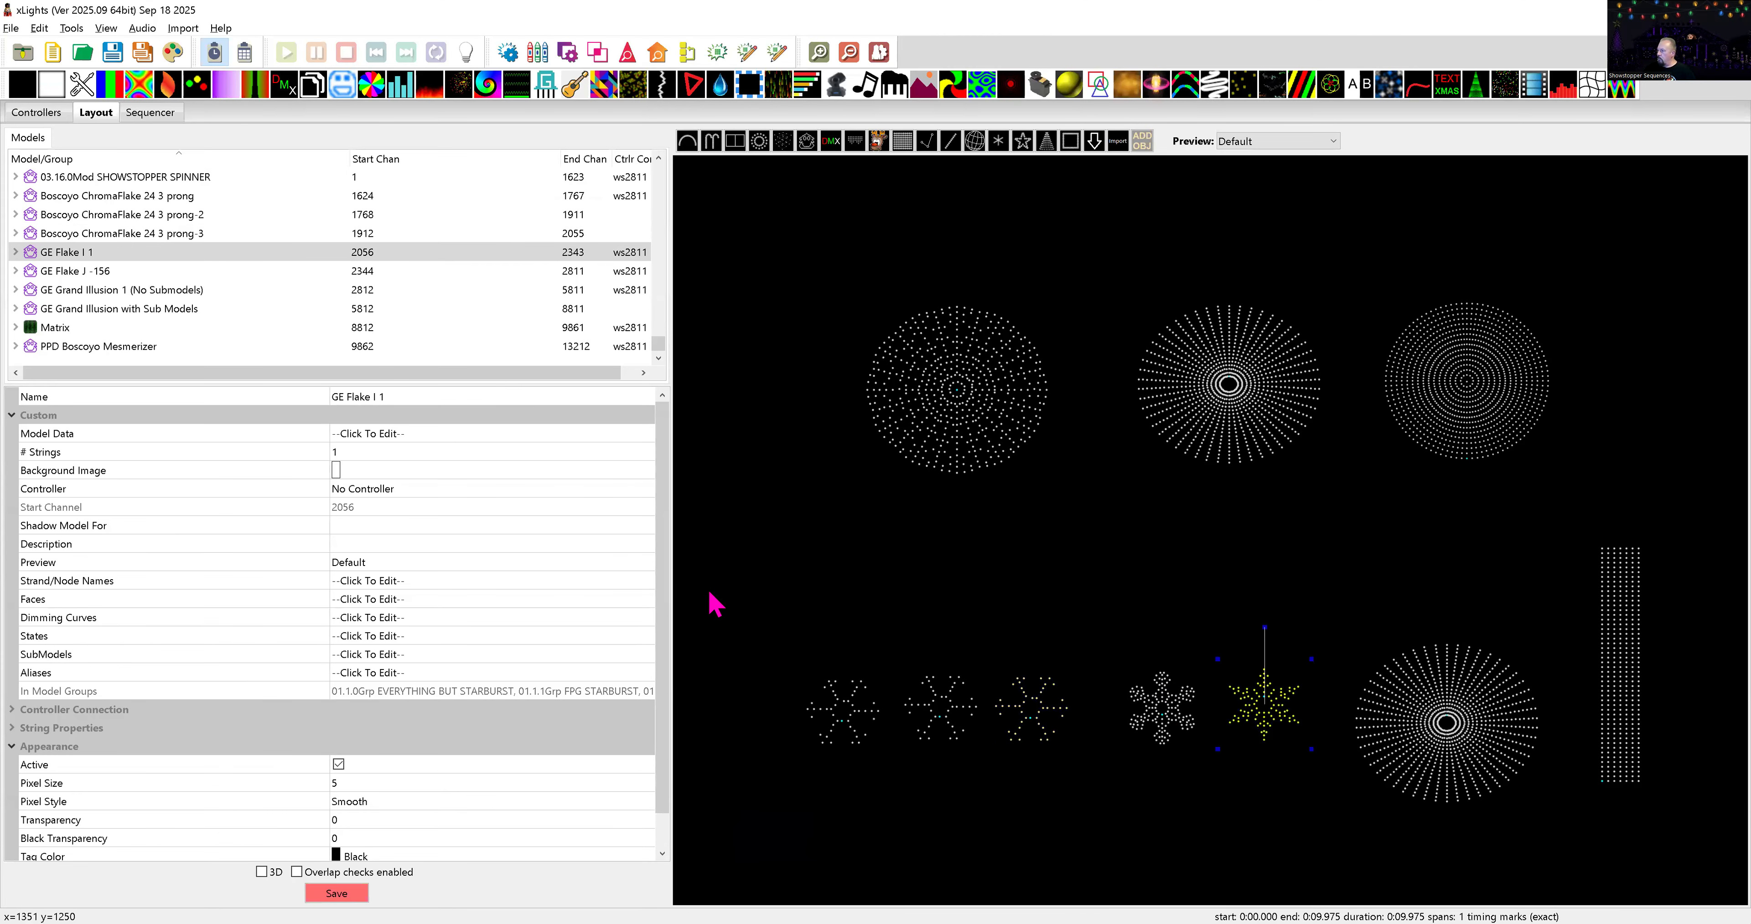
click(620, 654)
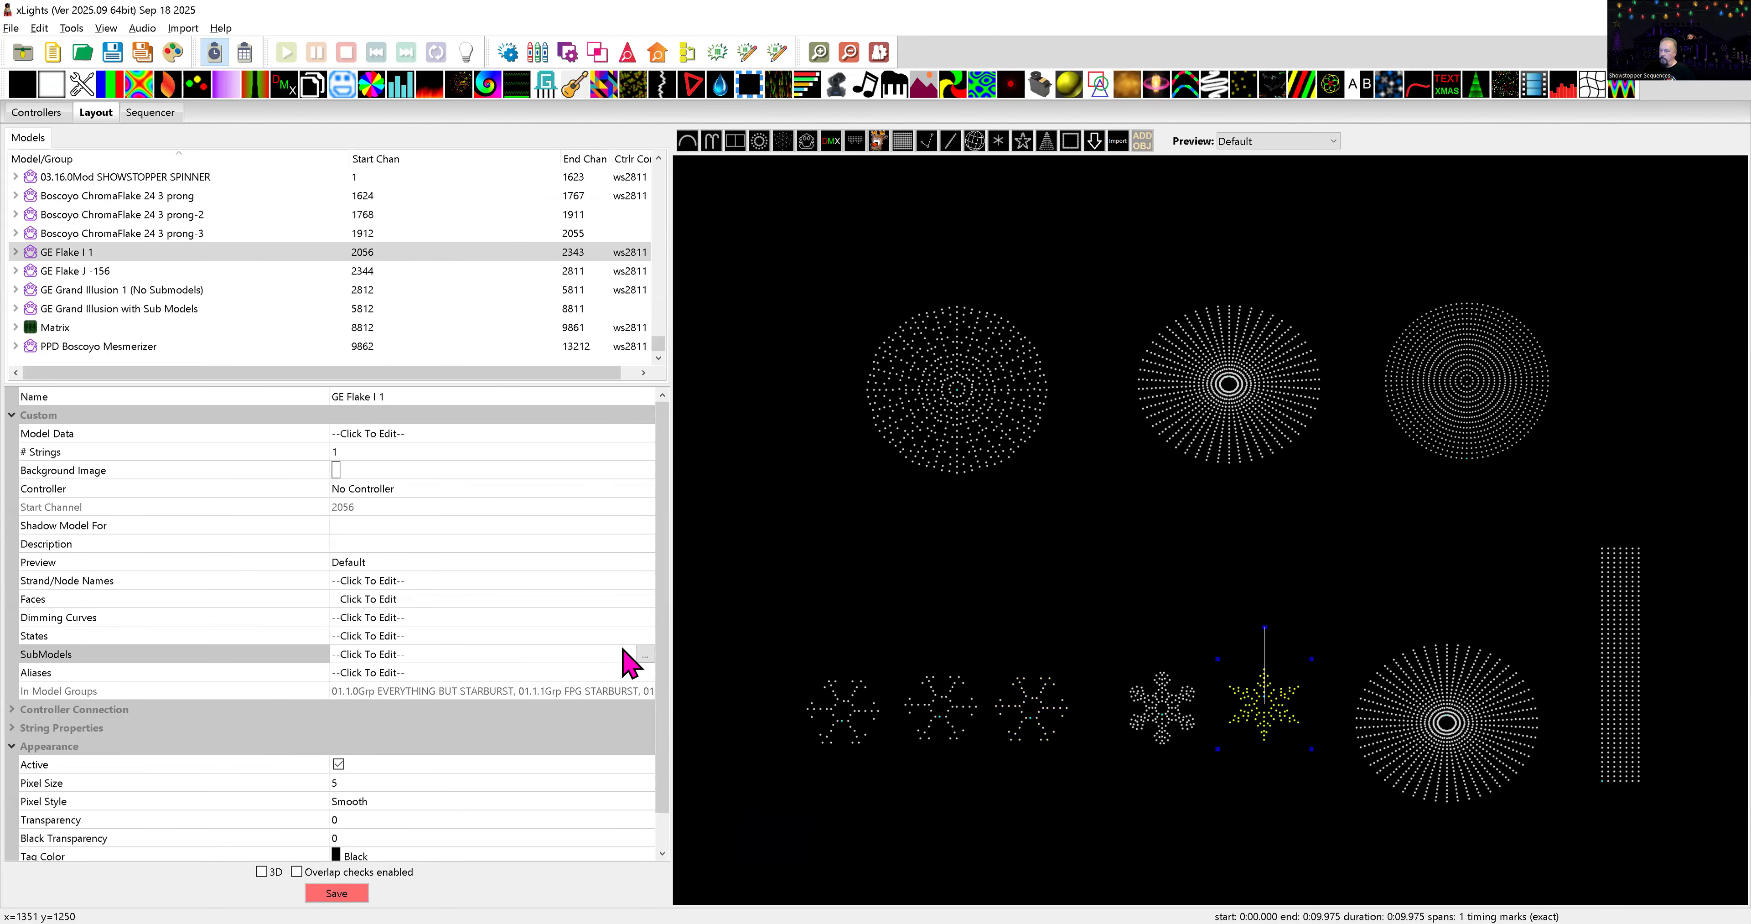
click(645, 655)
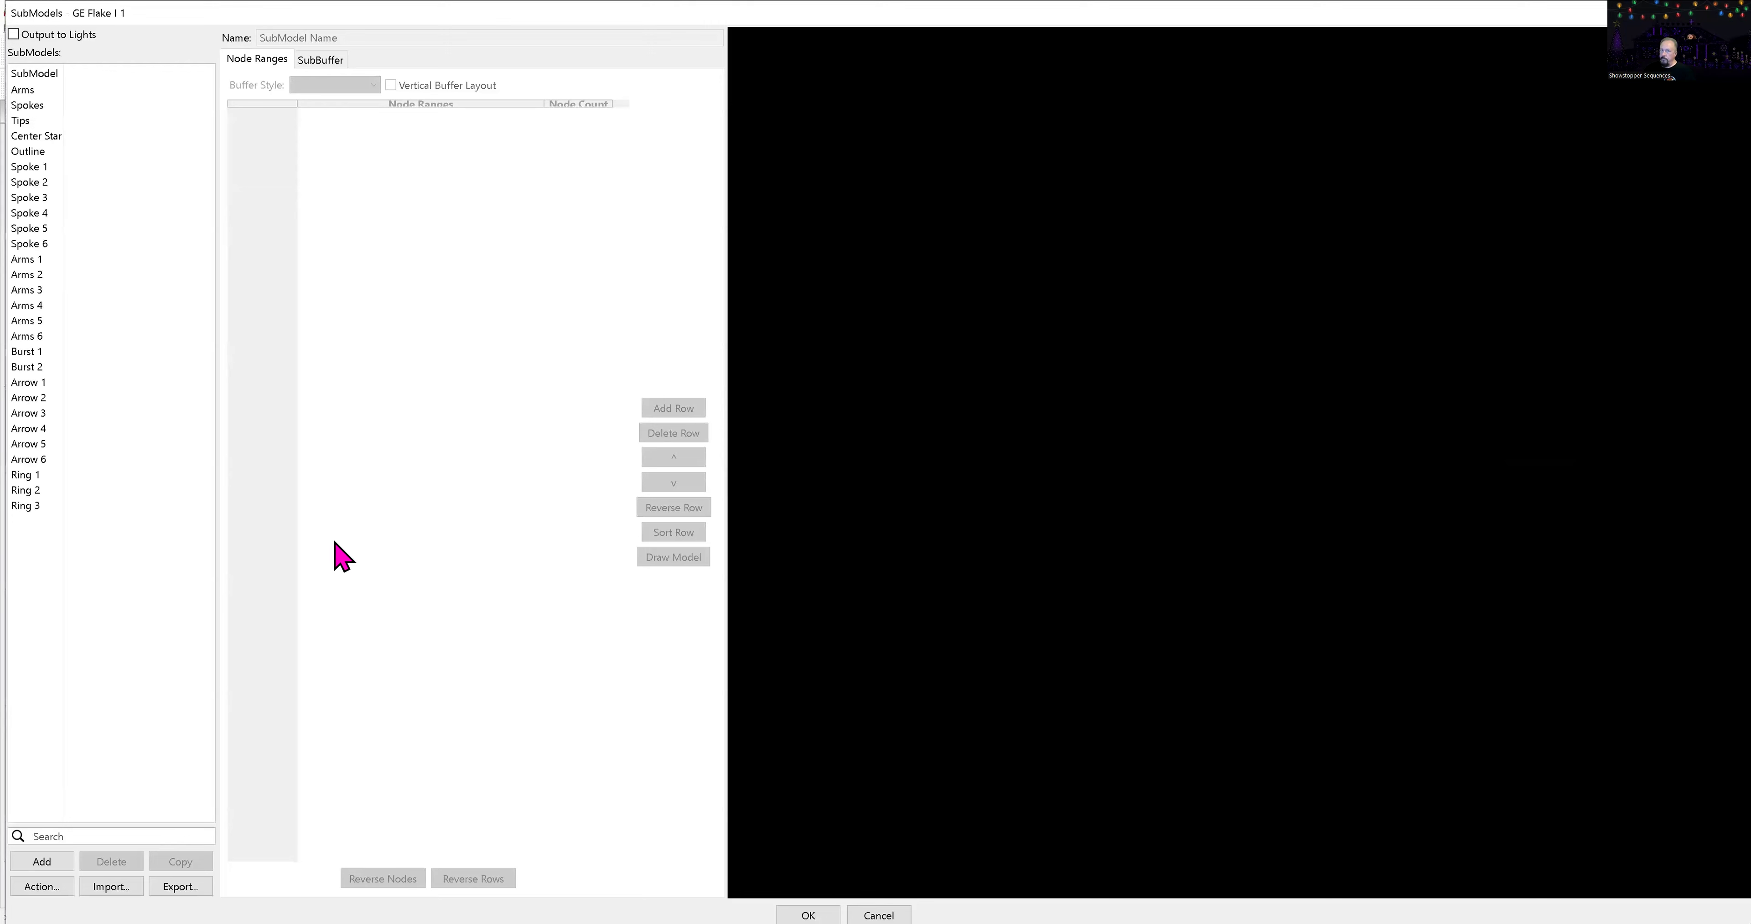
click(28, 92)
click(29, 106)
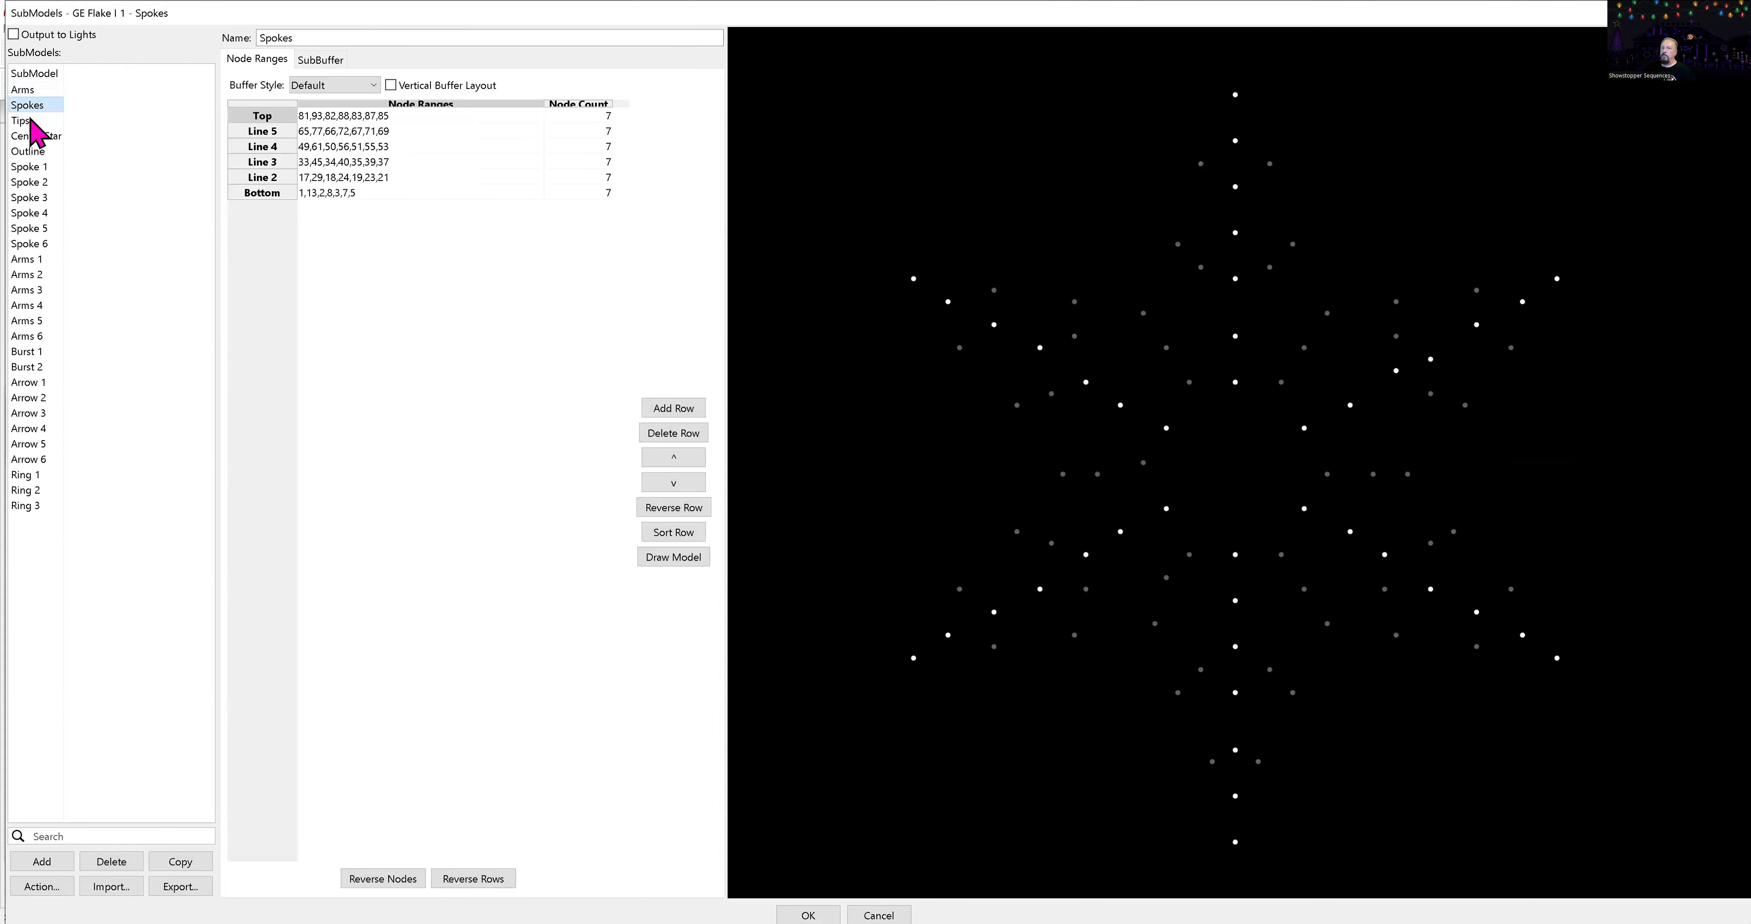
click(29, 122)
click(35, 137)
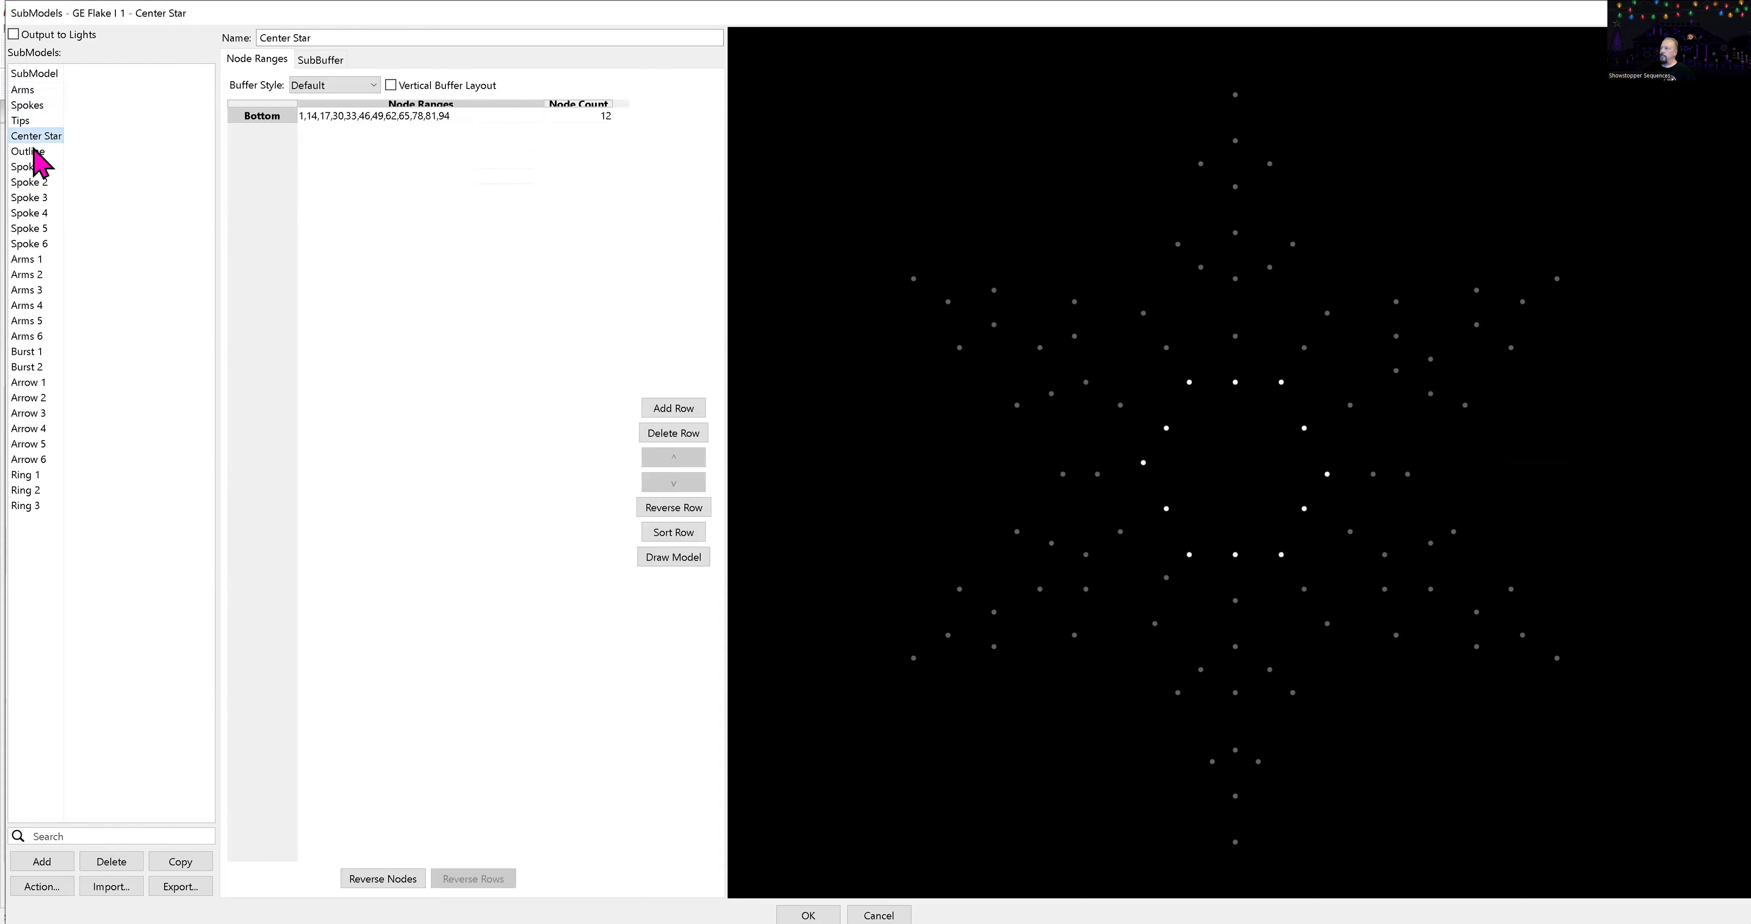
click(33, 152)
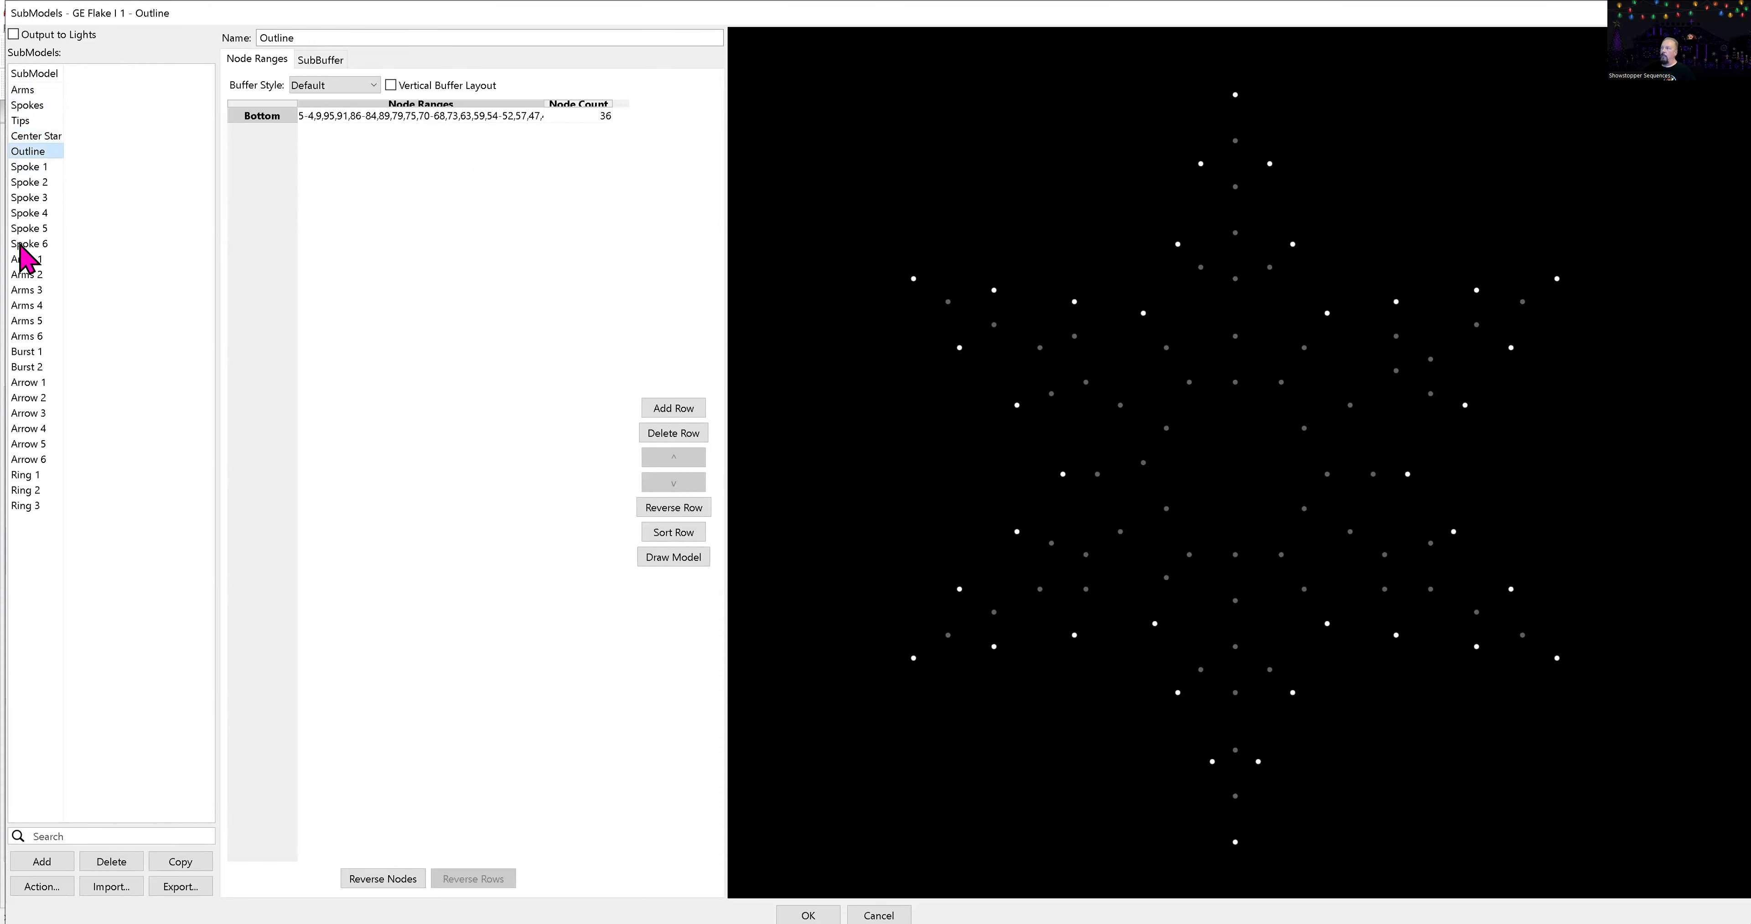
click(32, 171)
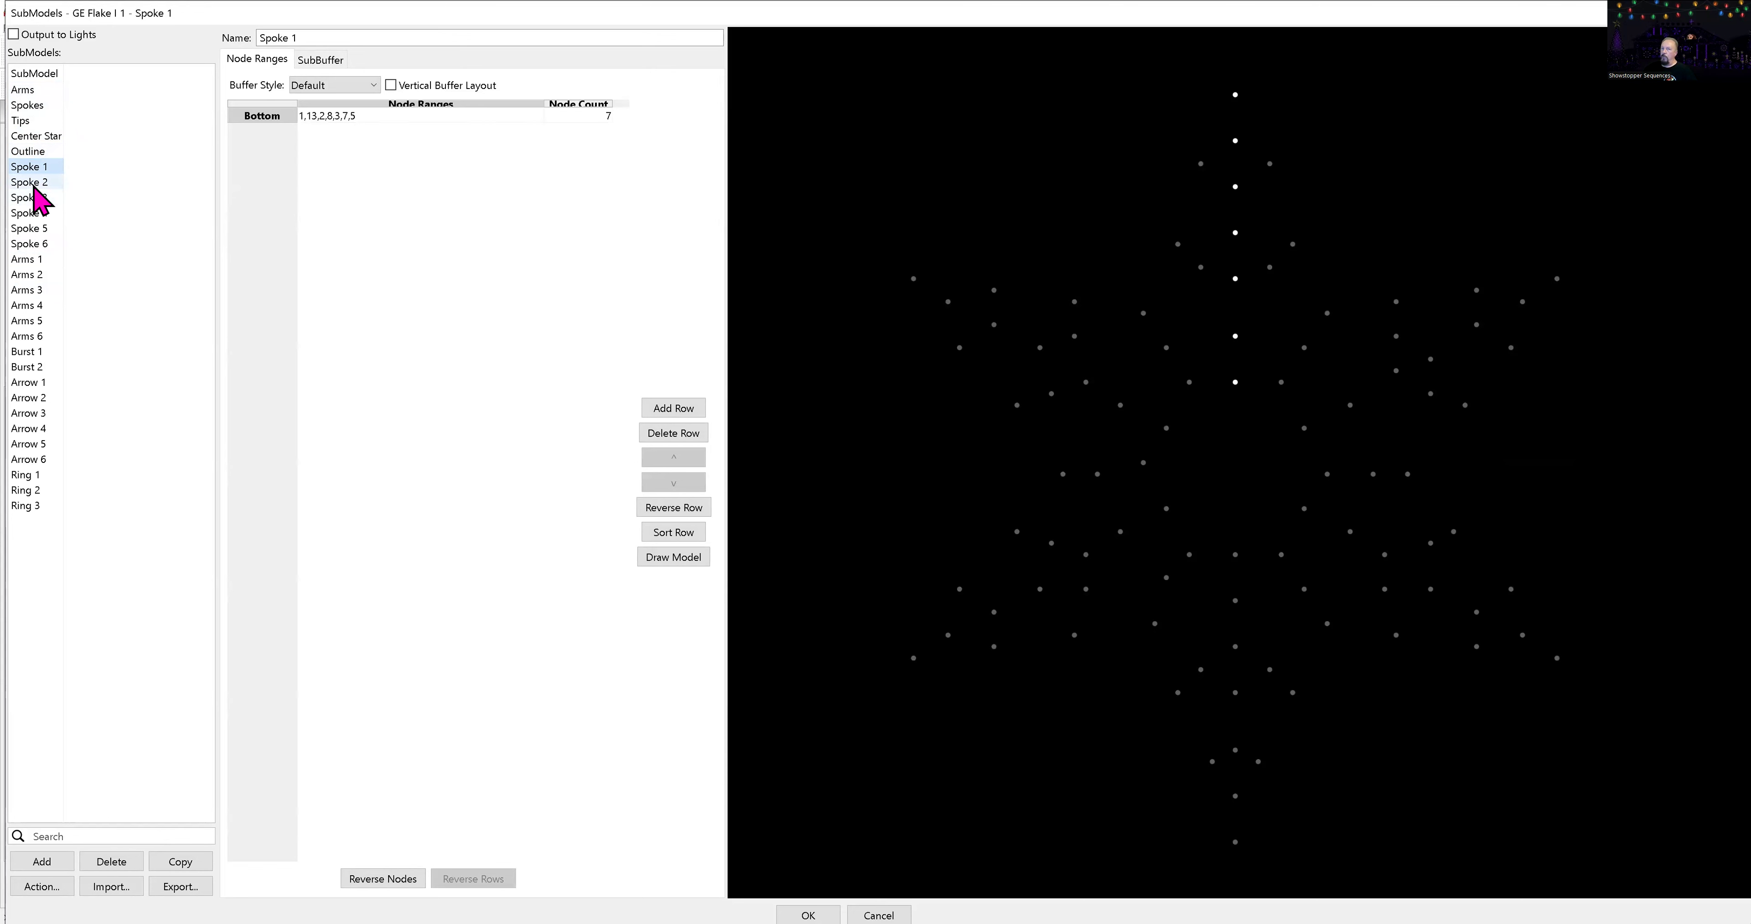
click(33, 198)
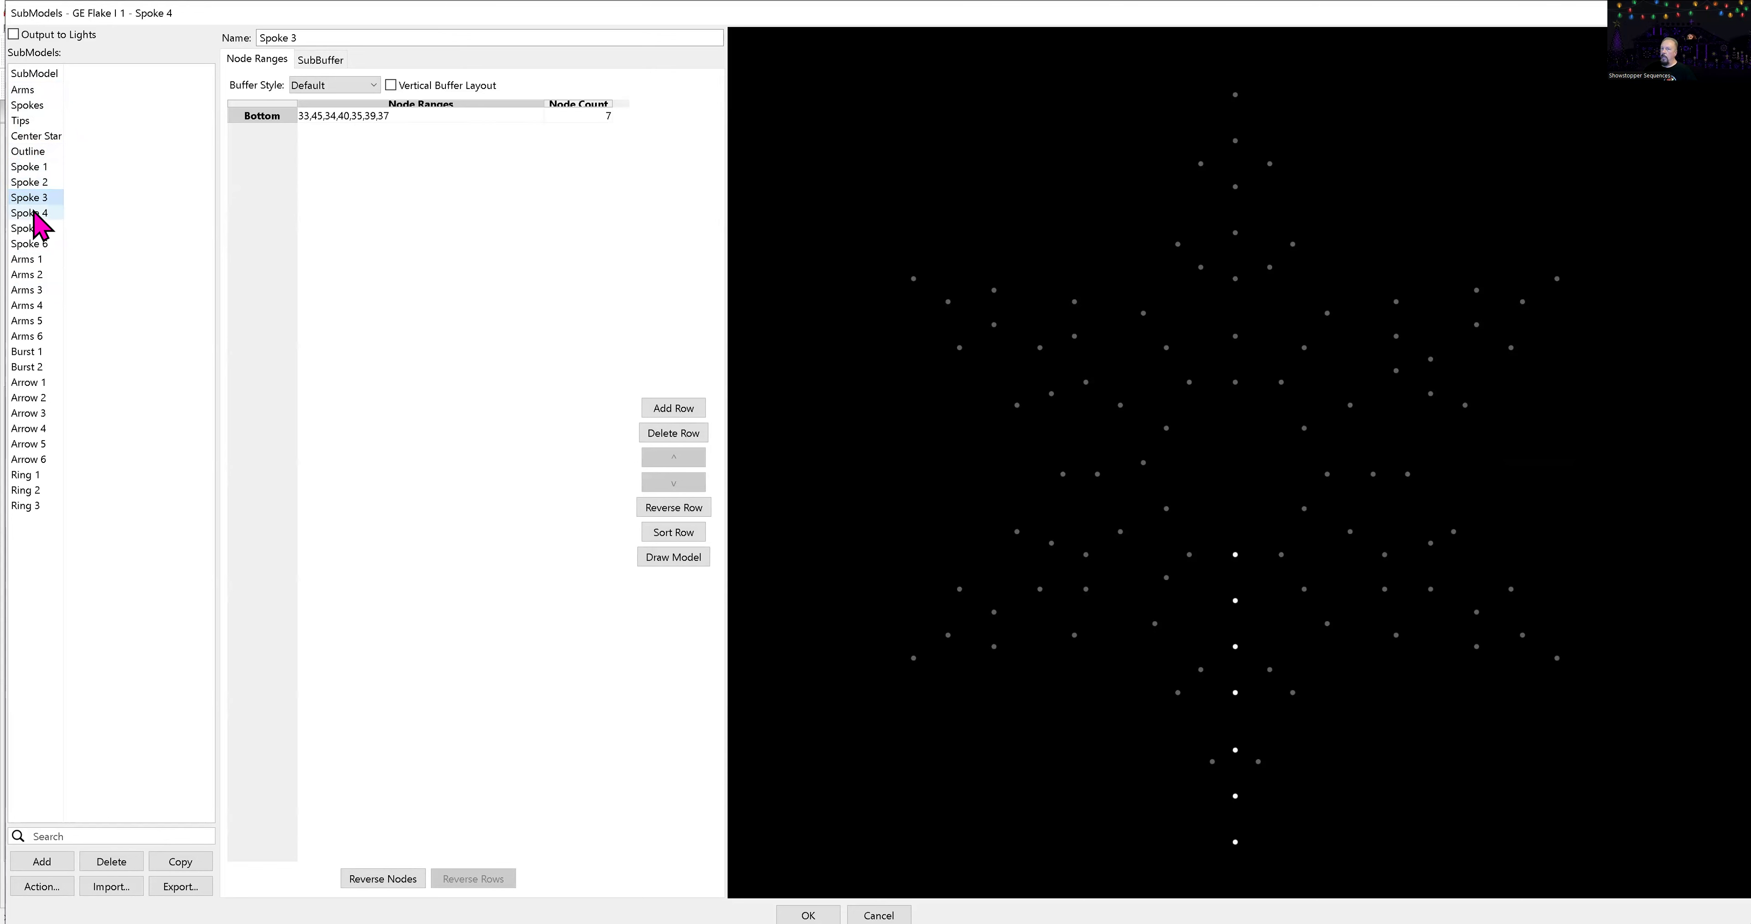
click(34, 228)
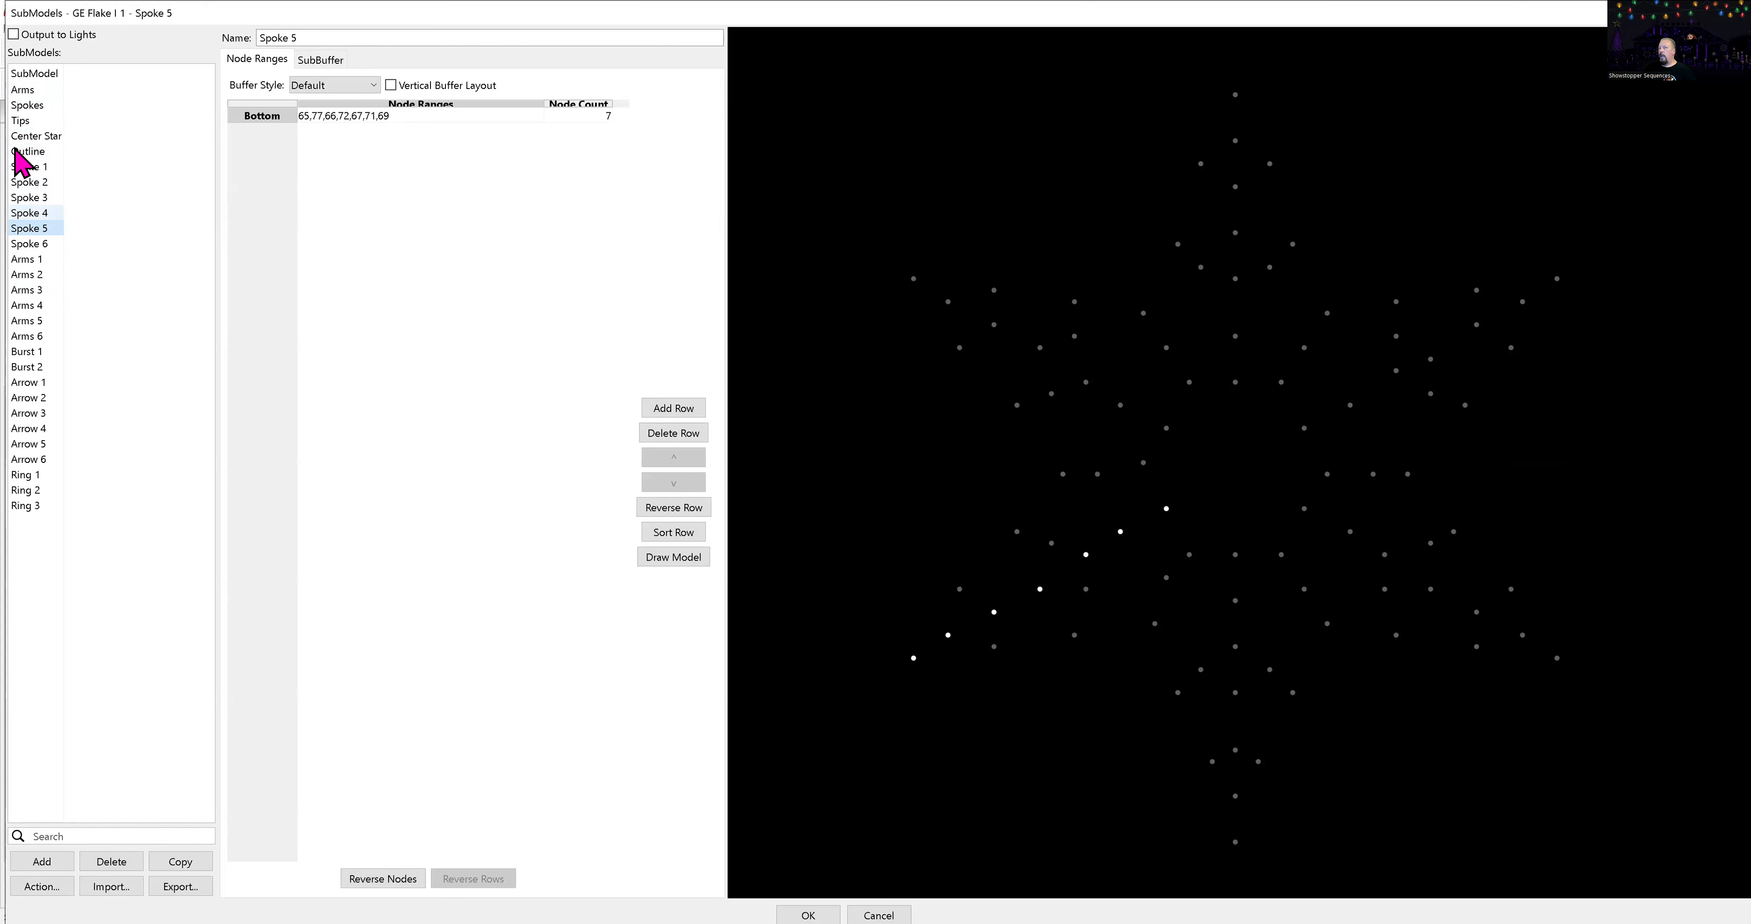
- Compare GE Flake I 1's Arms submodel with Spoke 1 and close the submodel editor without changes
click(25, 90)
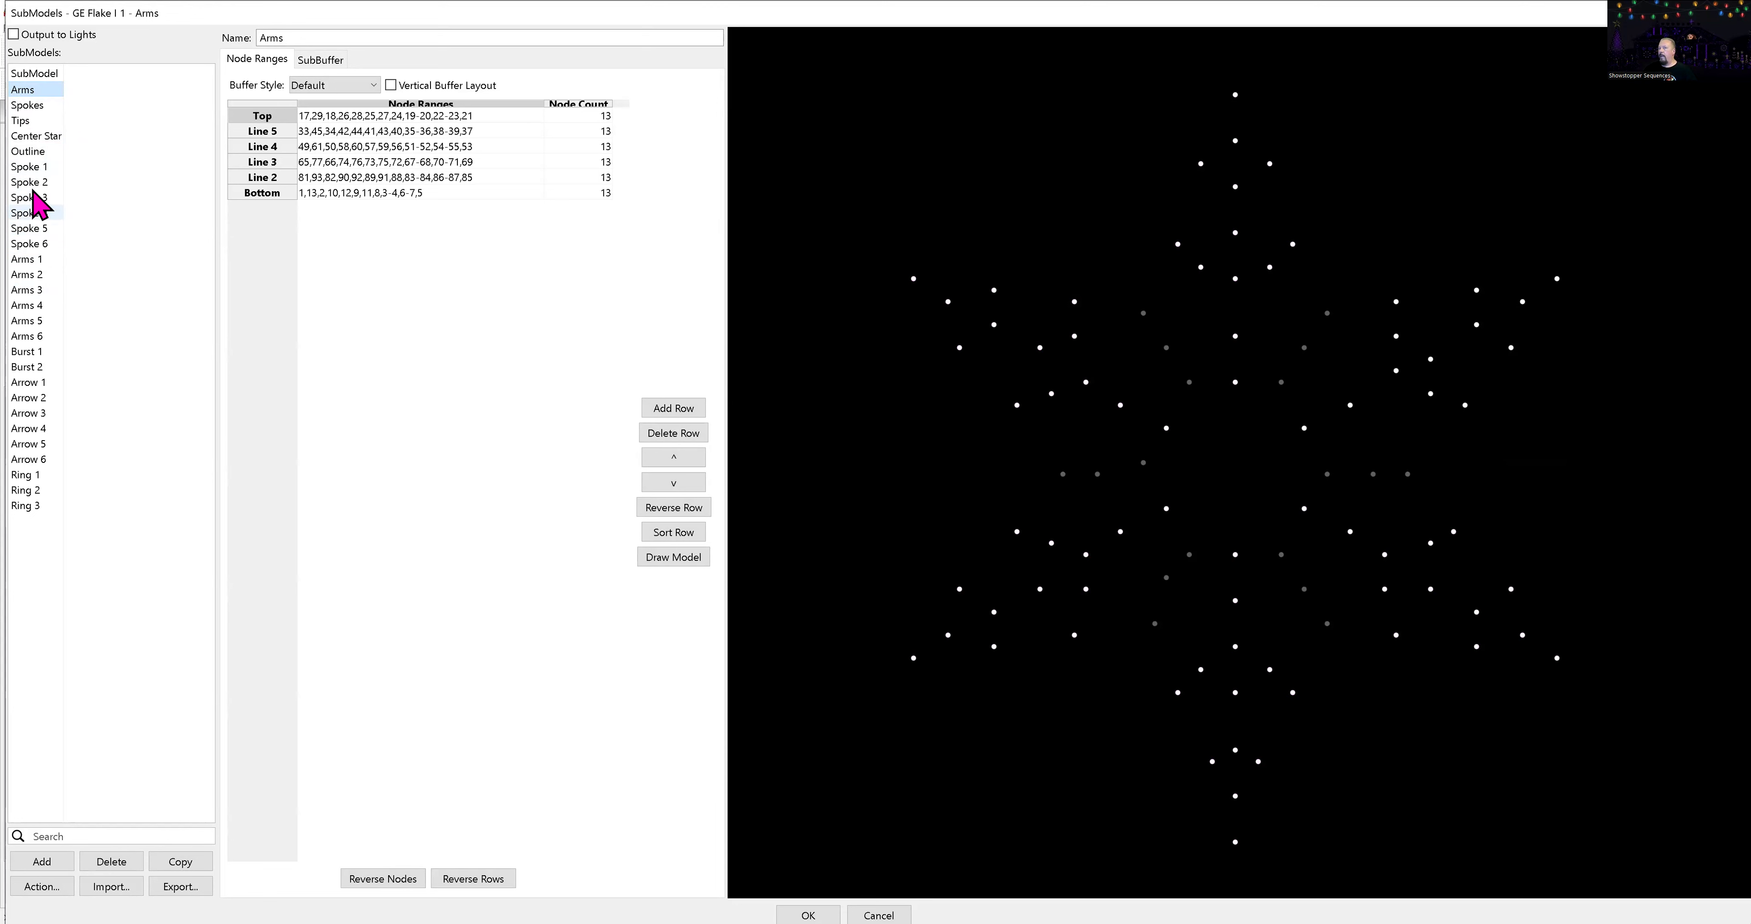
click(32, 168)
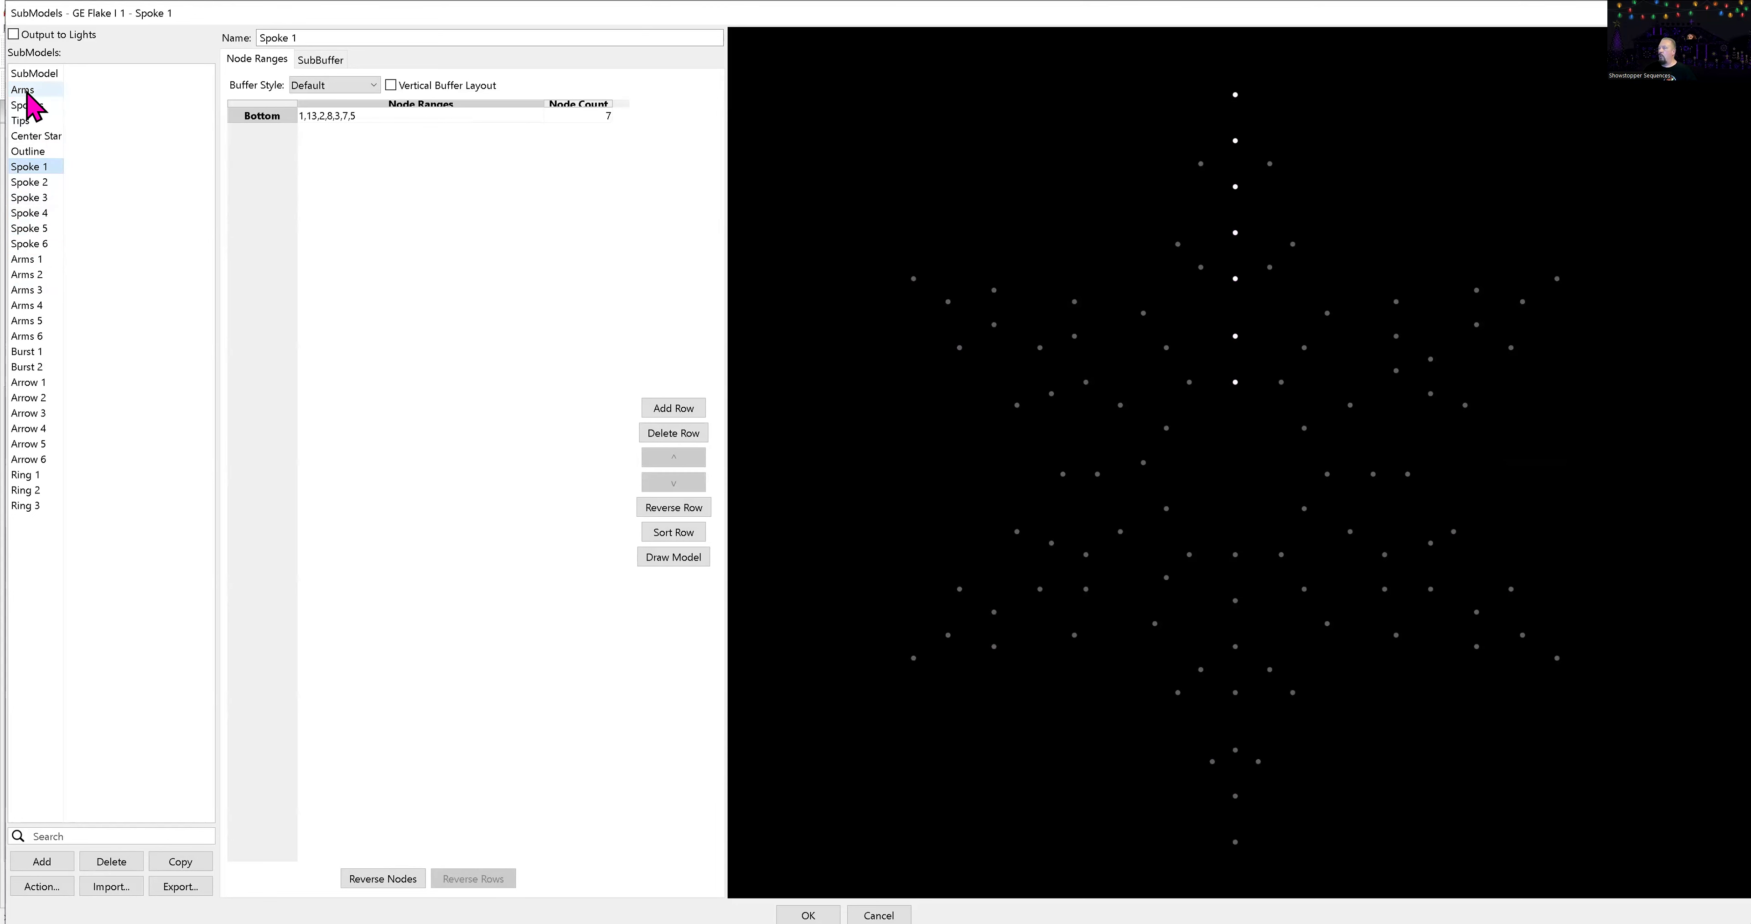
click(25, 91)
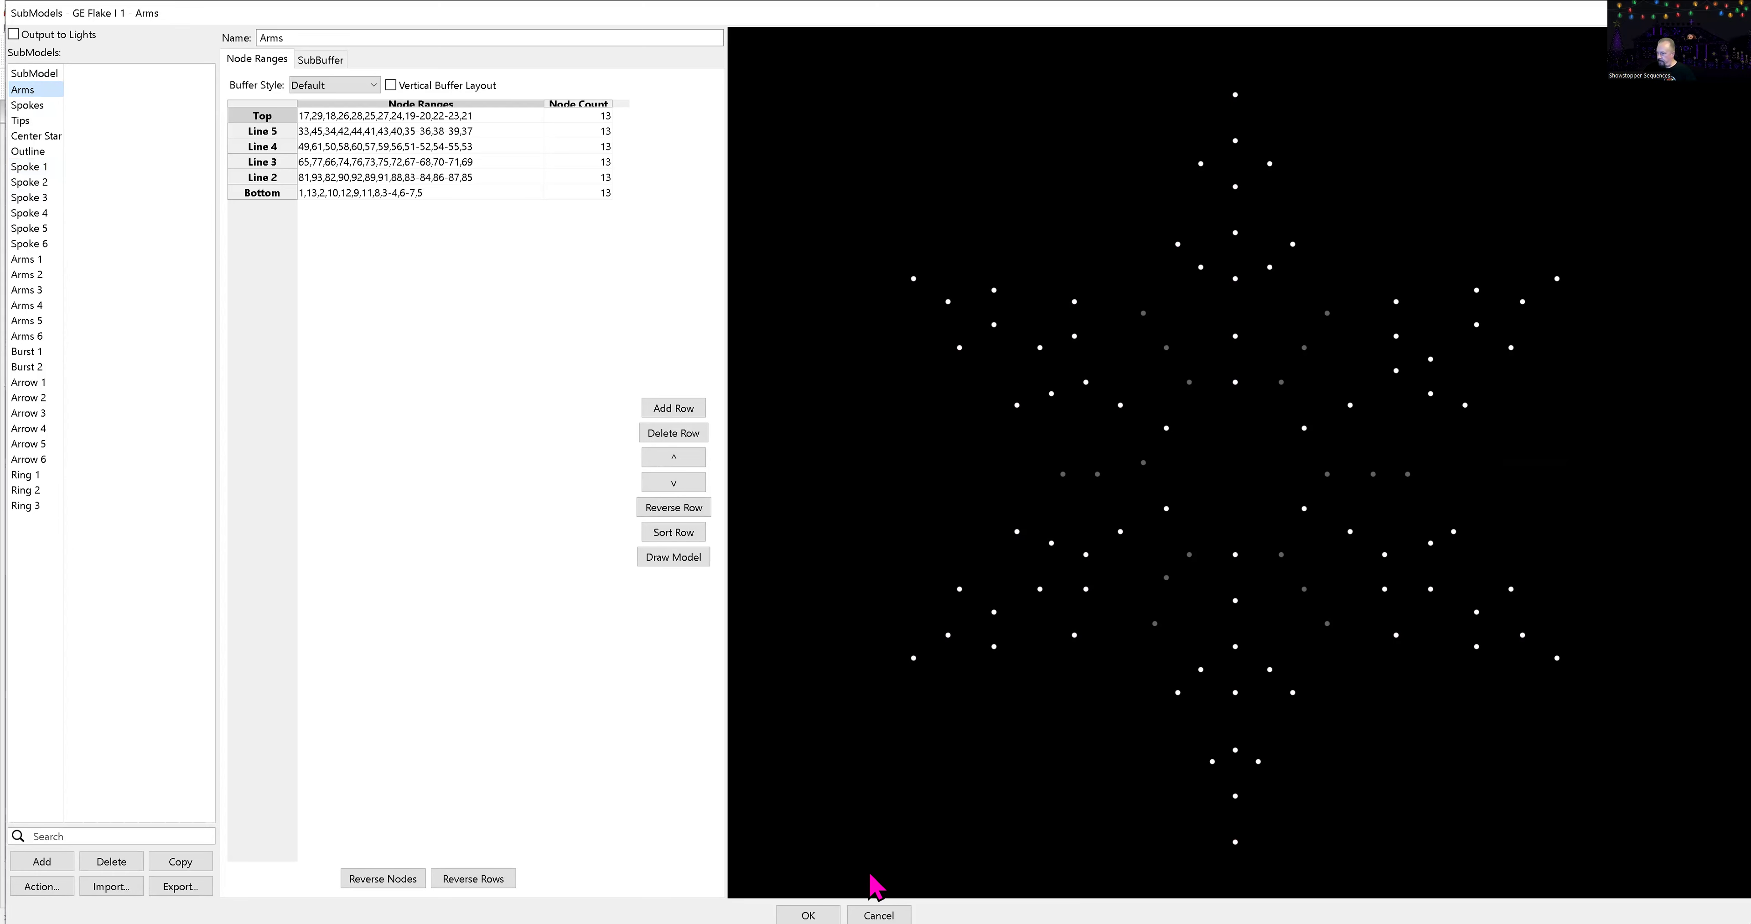
click(877, 910)
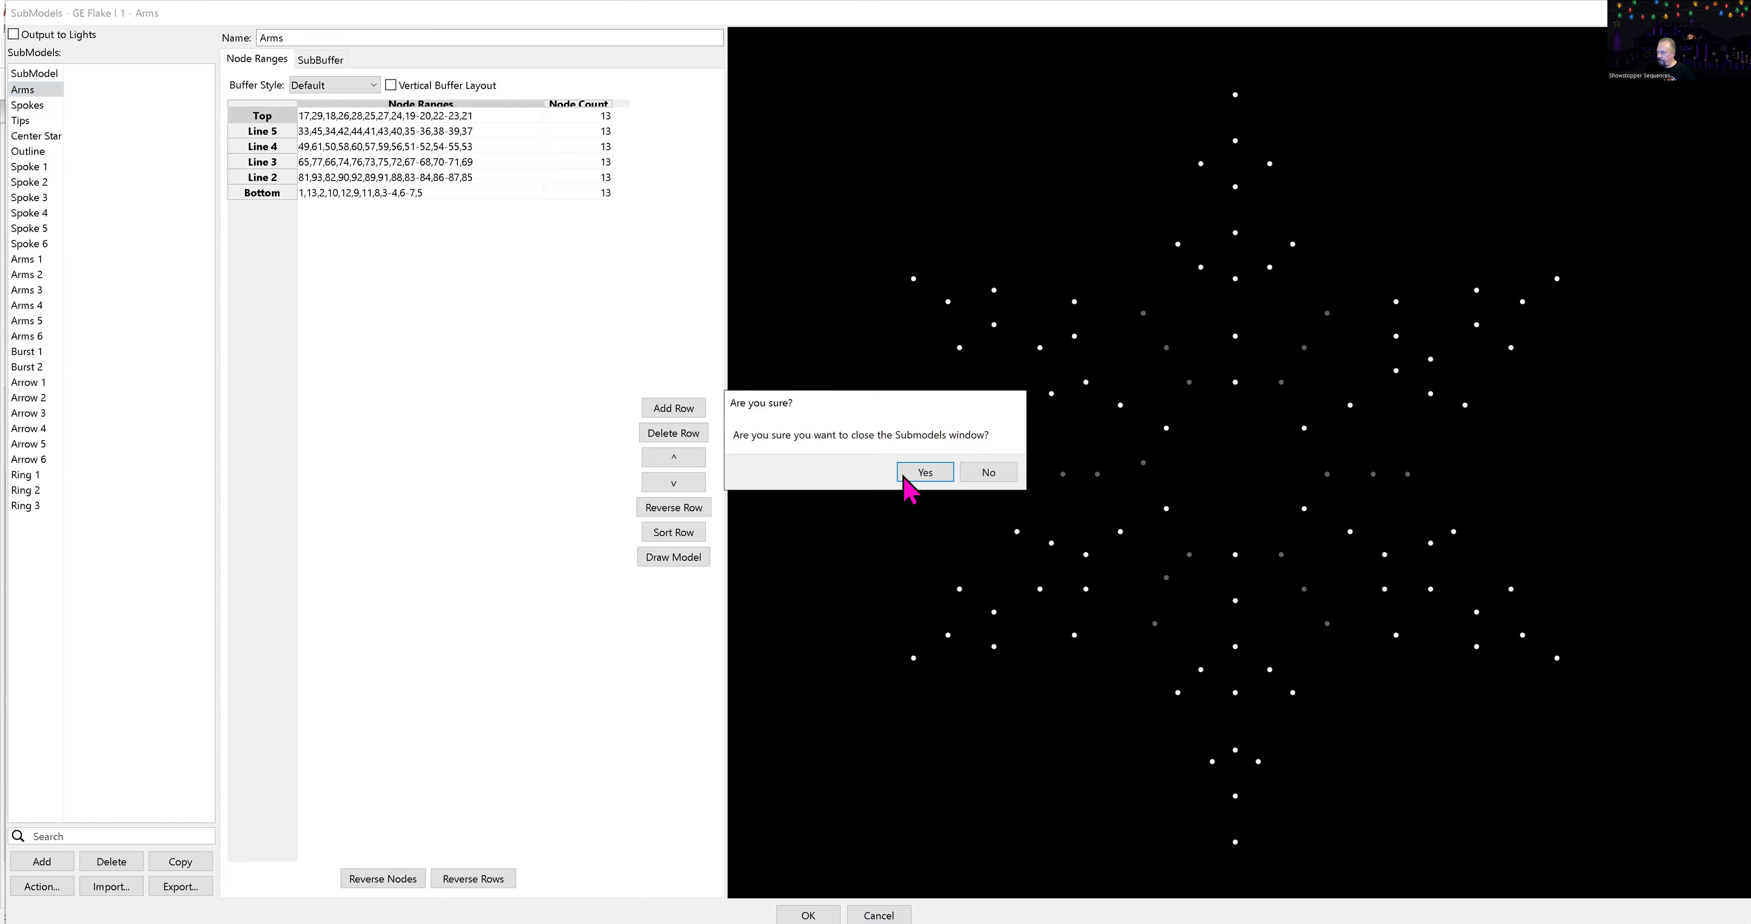
click(917, 468)
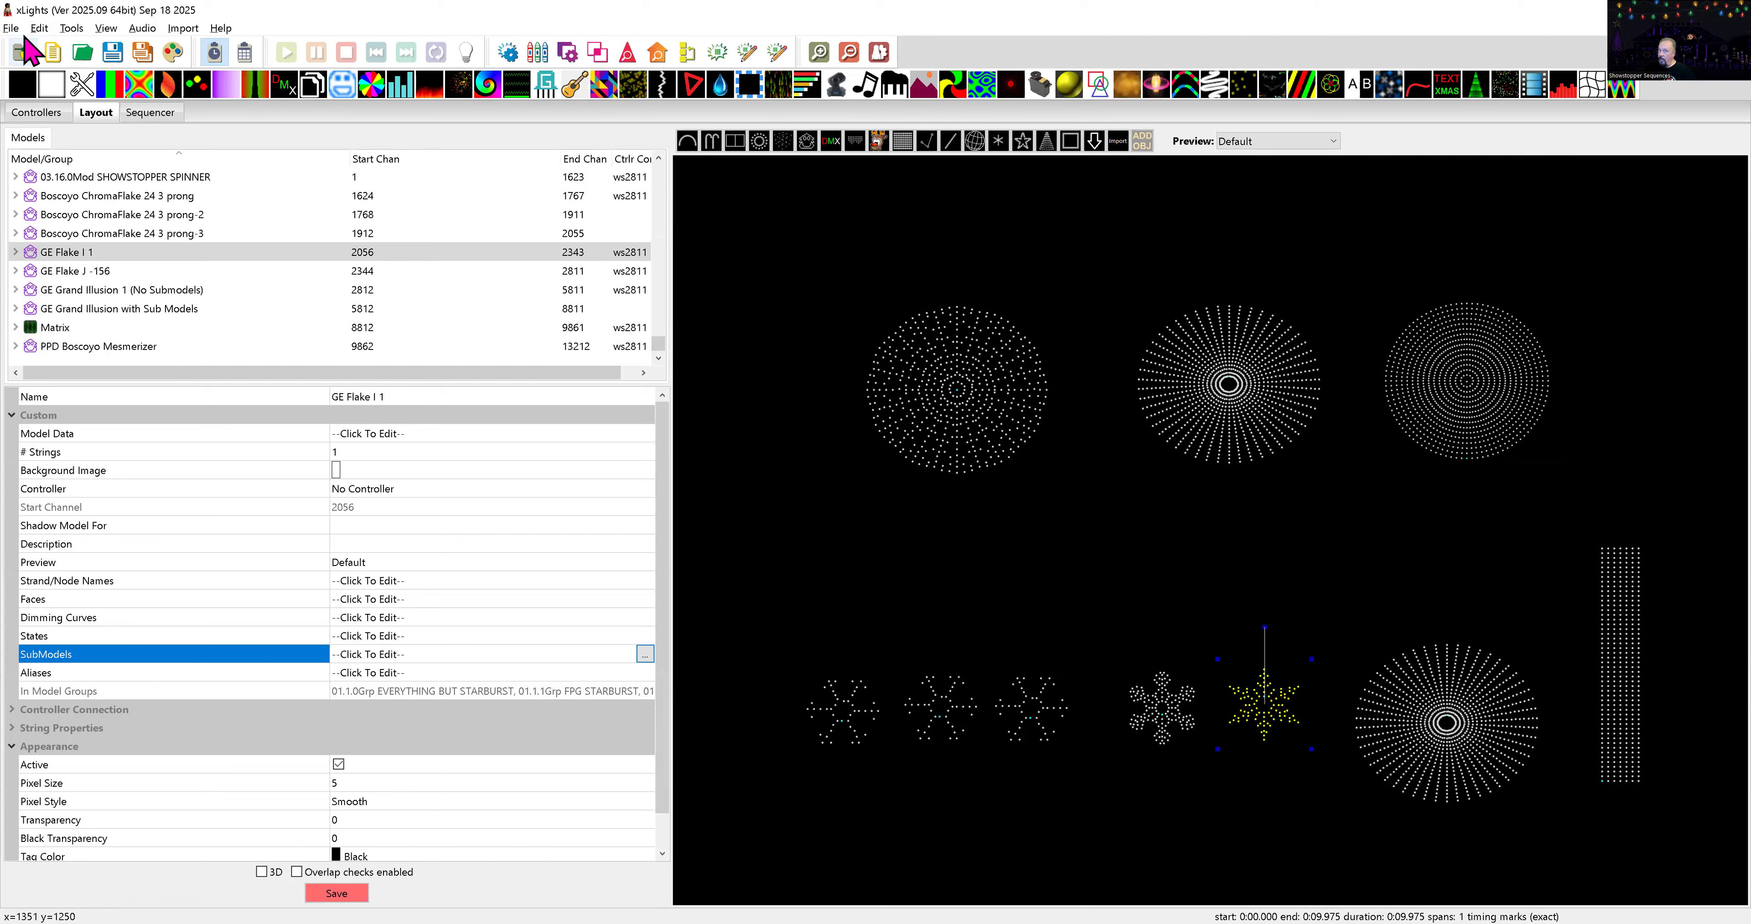
- Save the layout
click(12, 29)
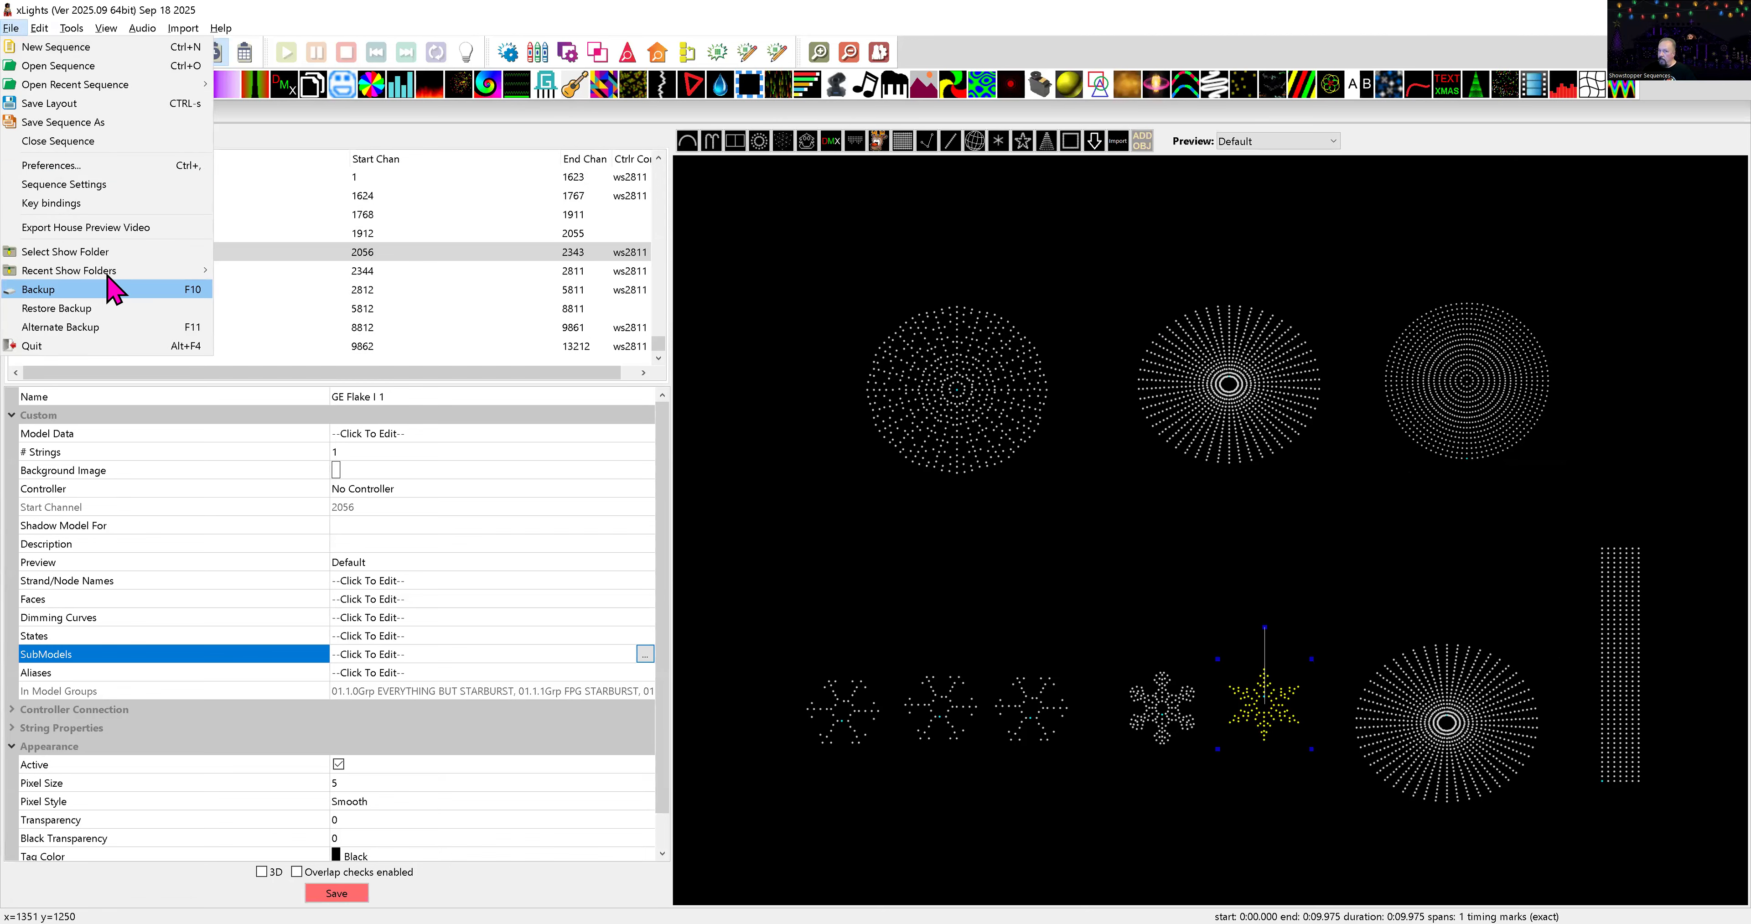
click(135, 184)
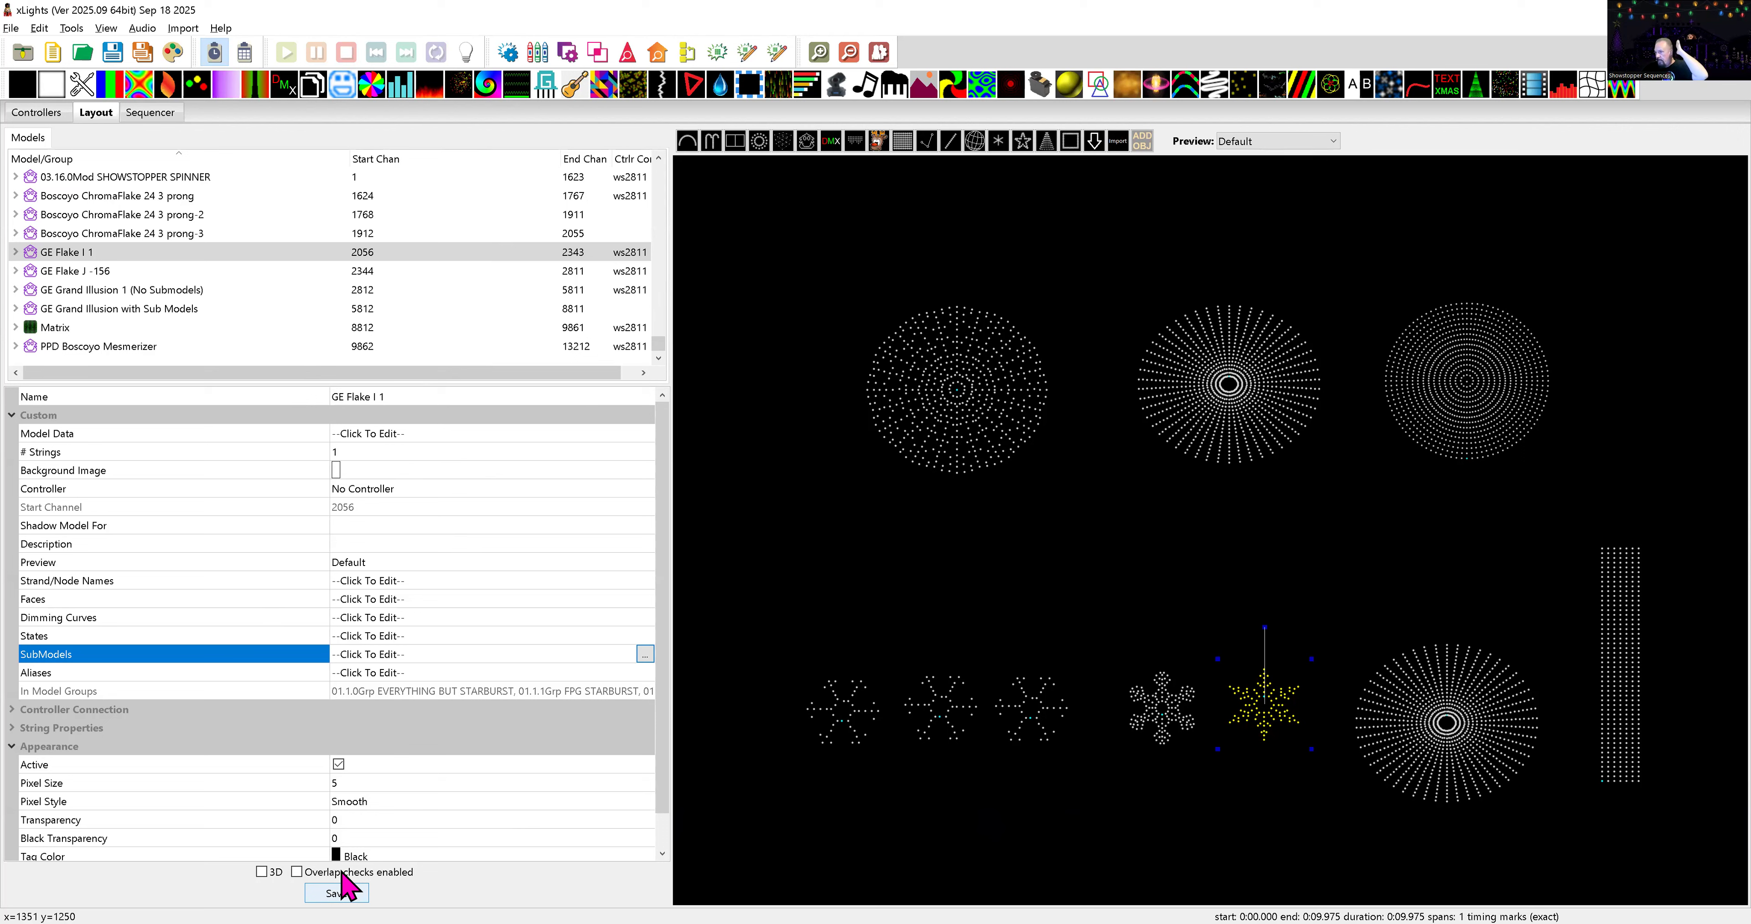
click(347, 891)
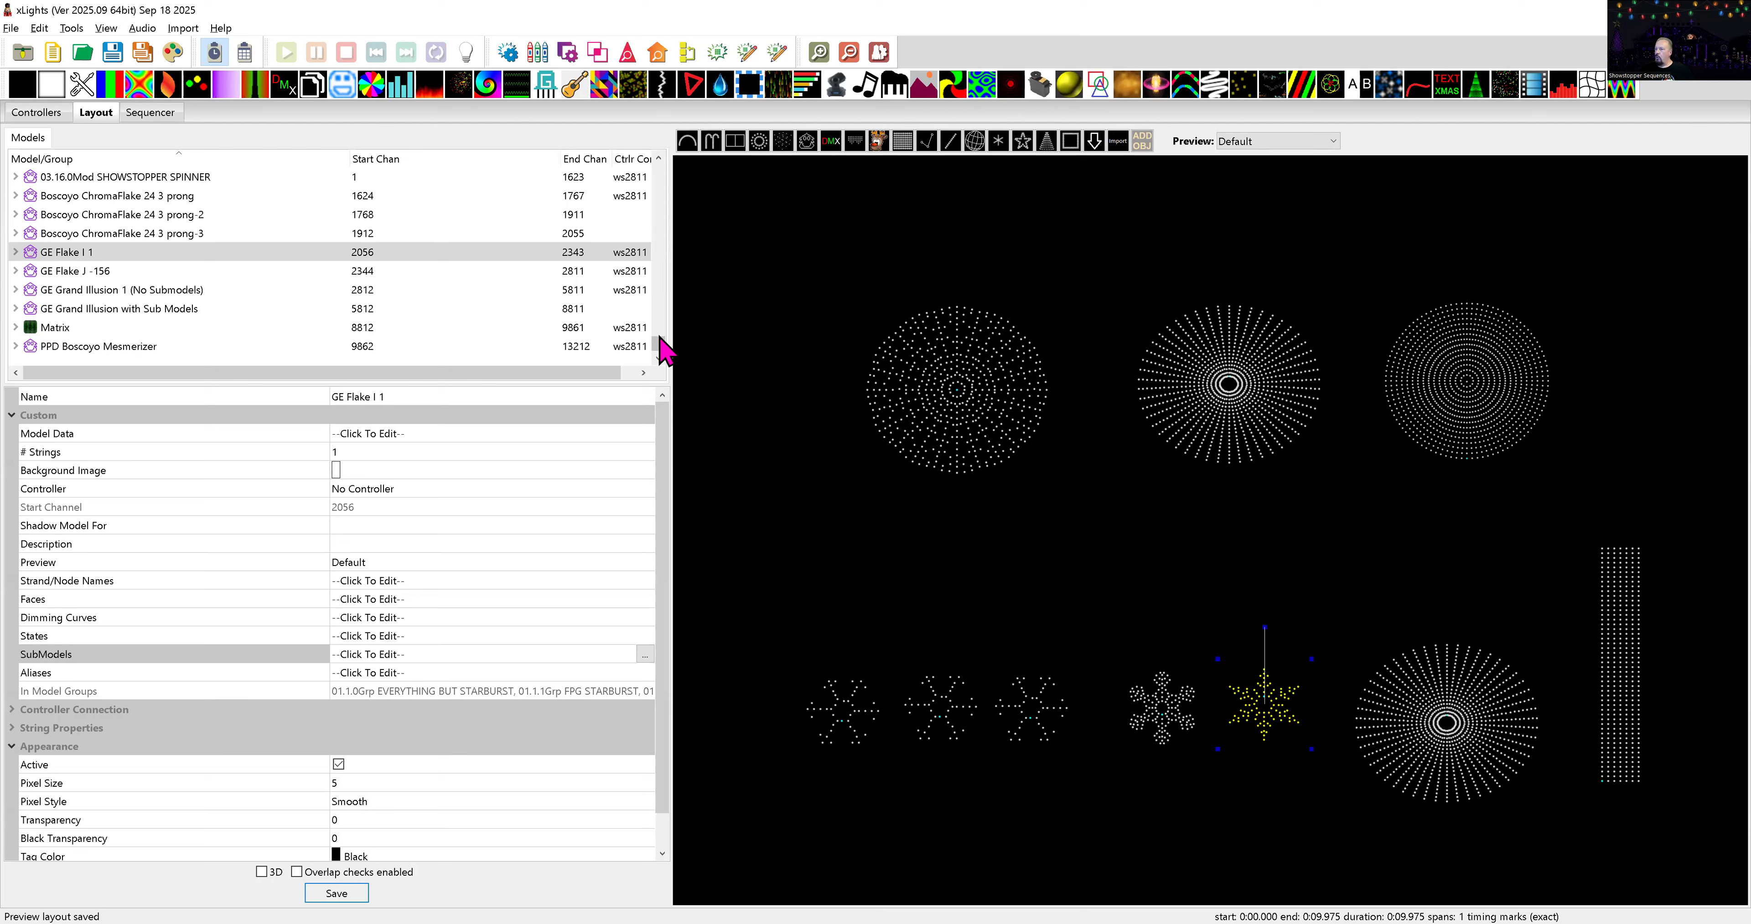
- View the actions available for the 01.11.0Grp HORIZONTALS group, dismiss them without choosing any, and deselect the group
drag(659, 347, 664, 164)
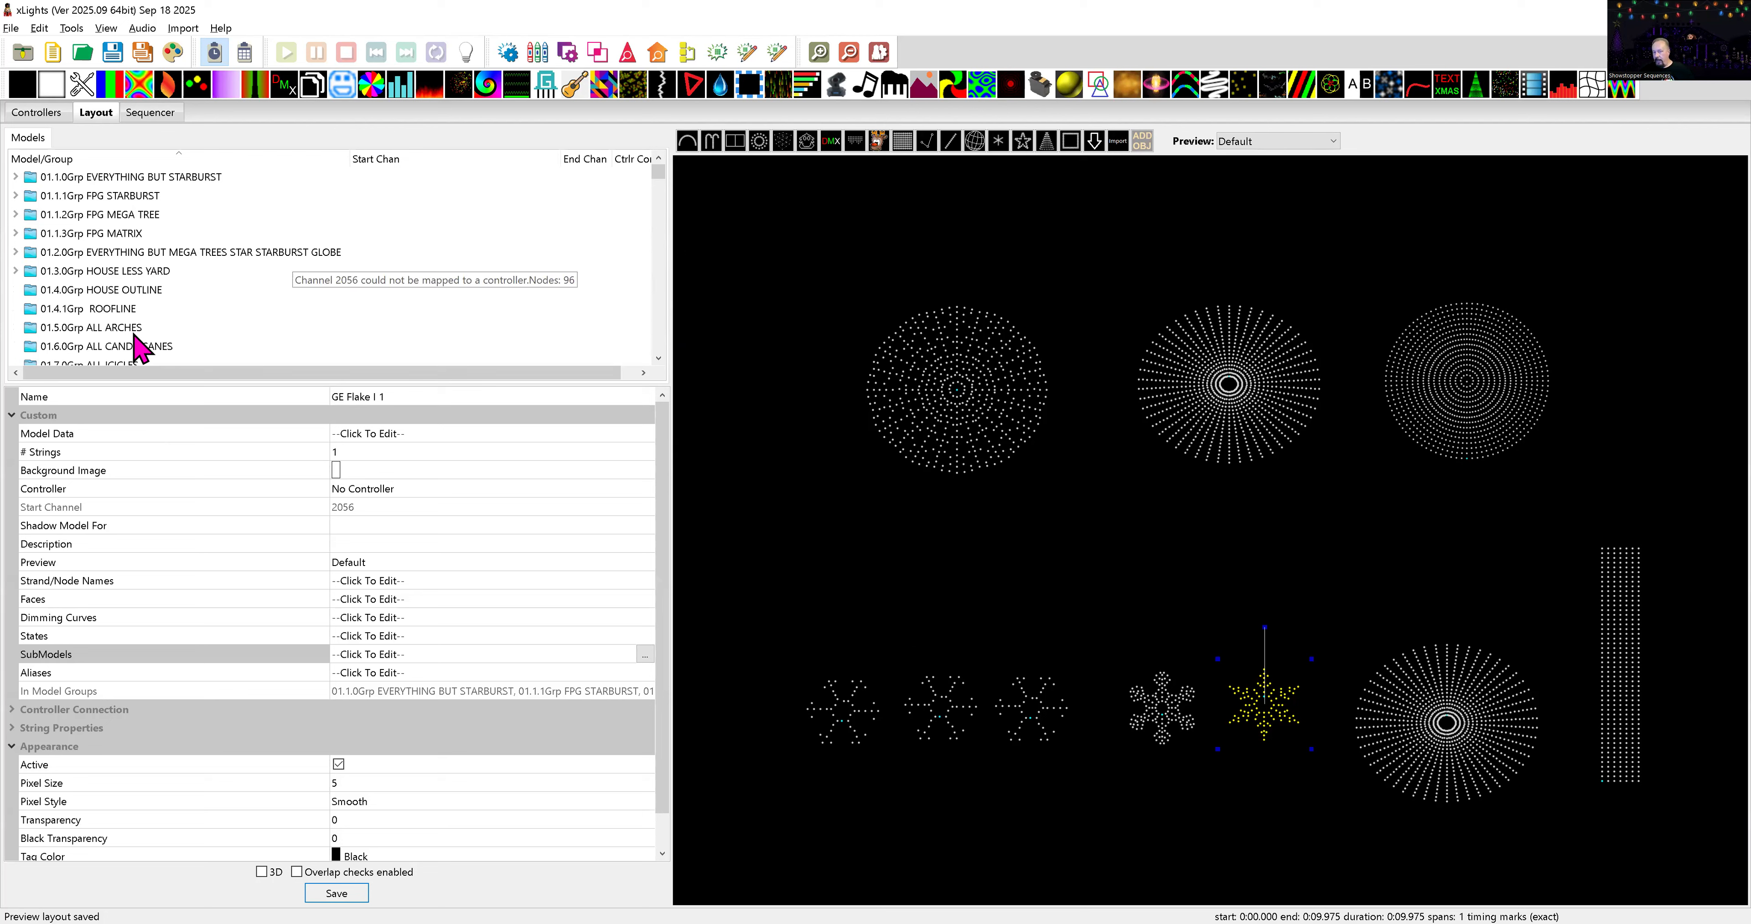
click(658, 188)
click(658, 190)
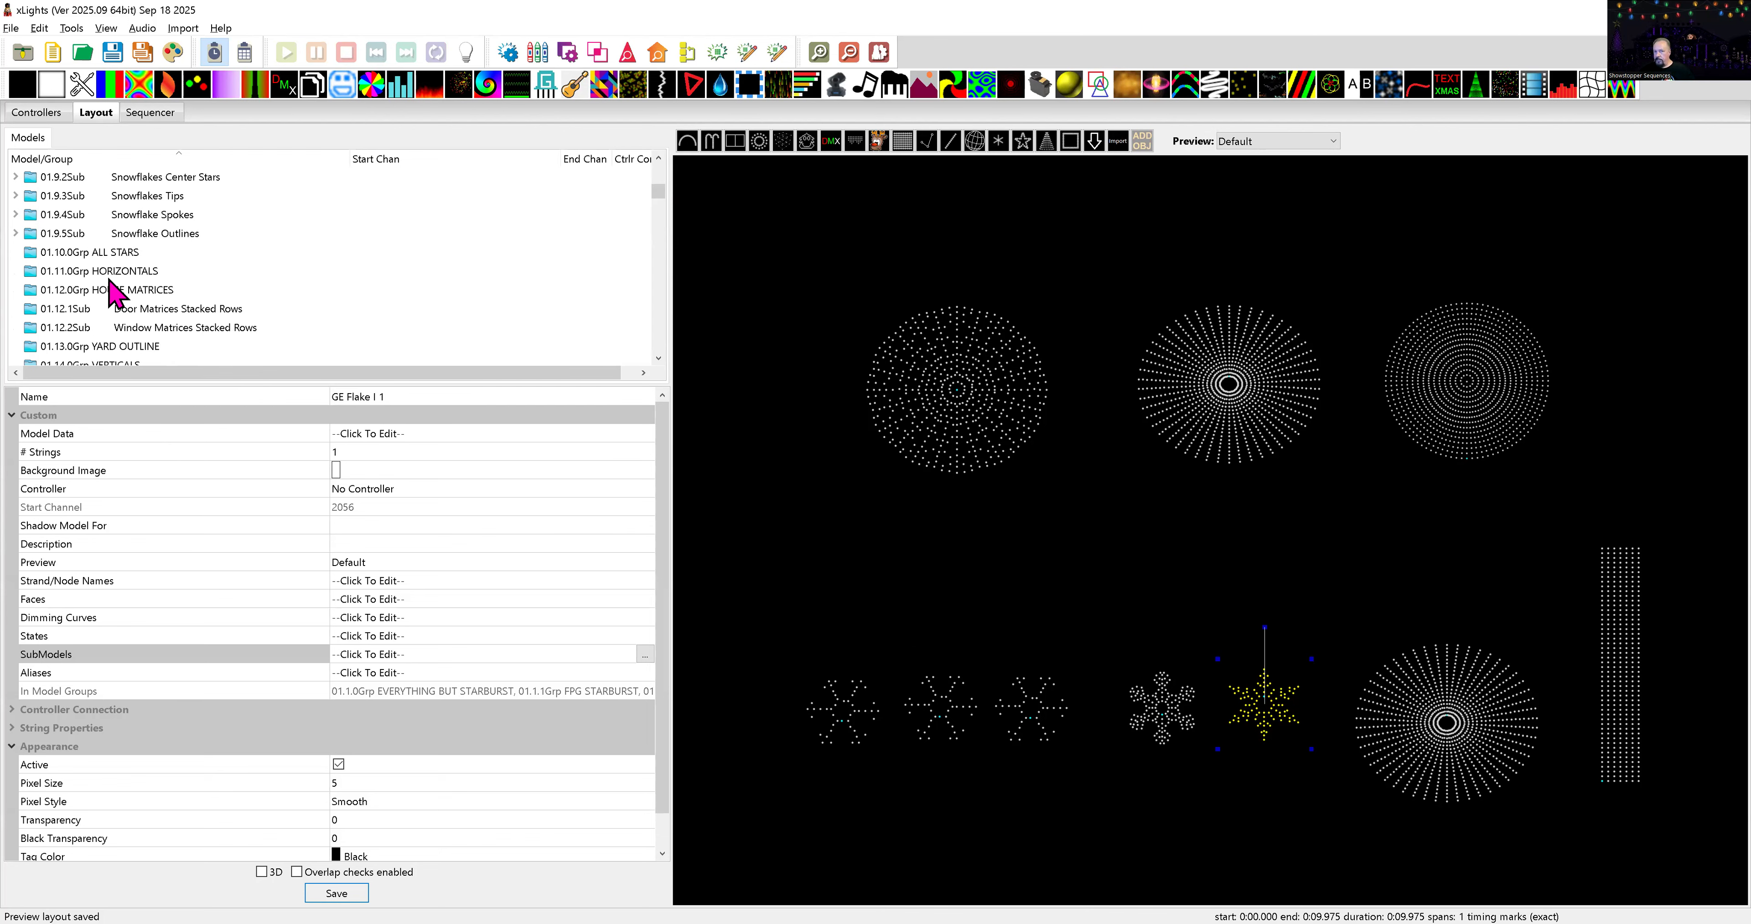
click(113, 272)
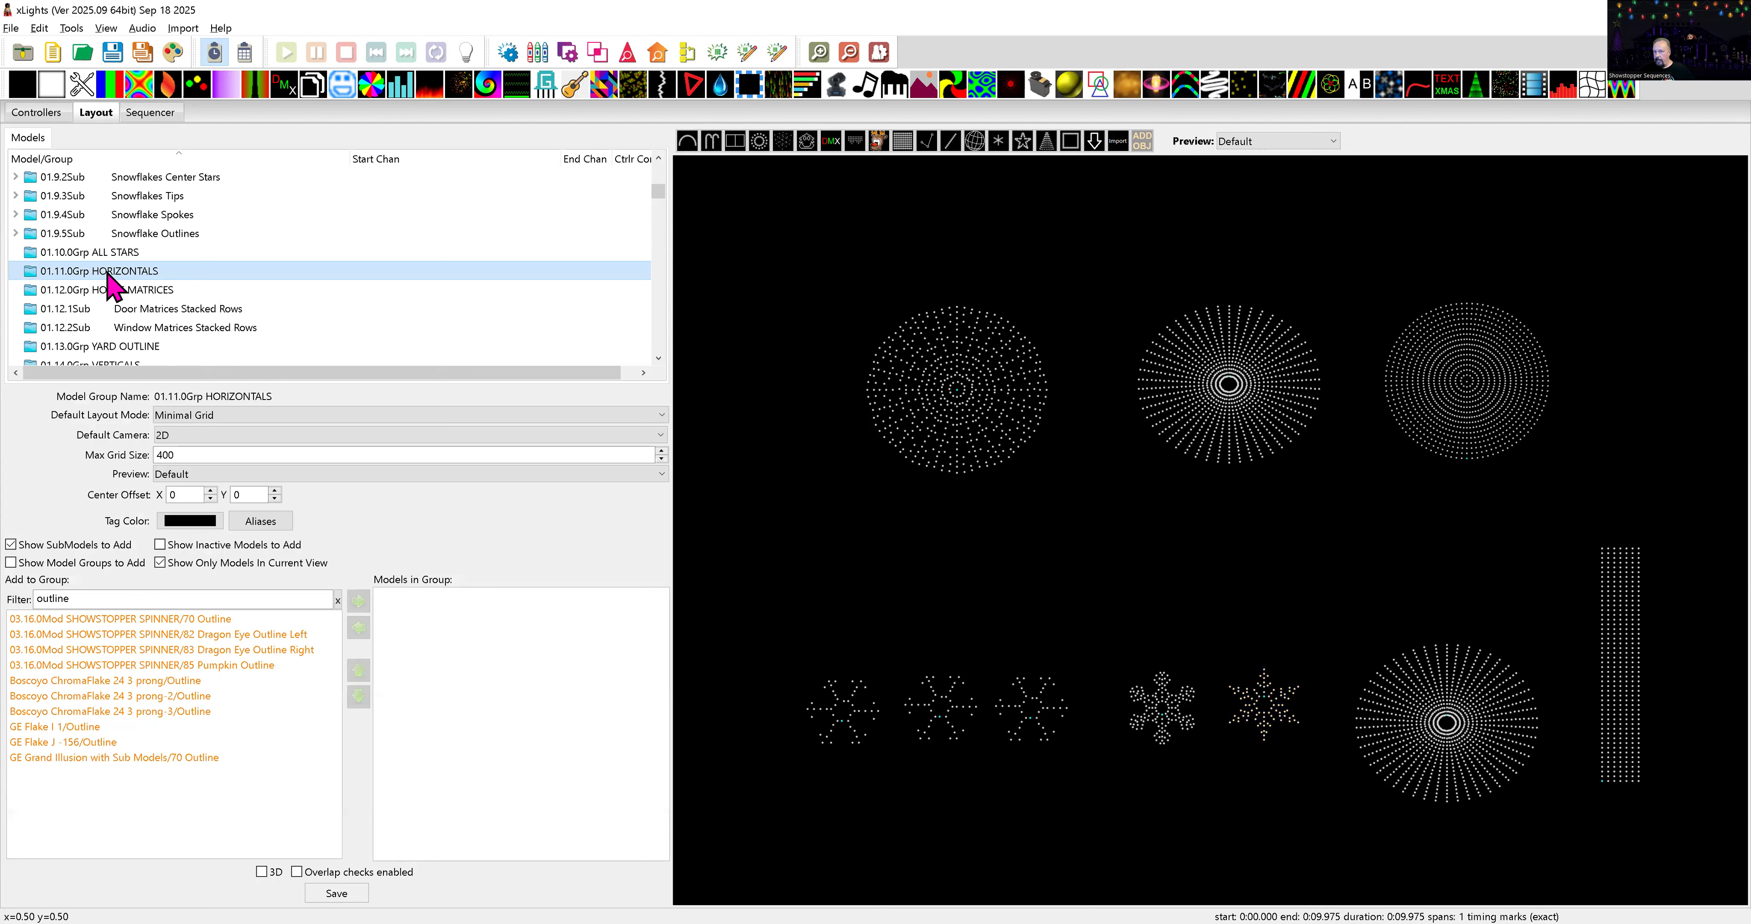
right_click(108, 272)
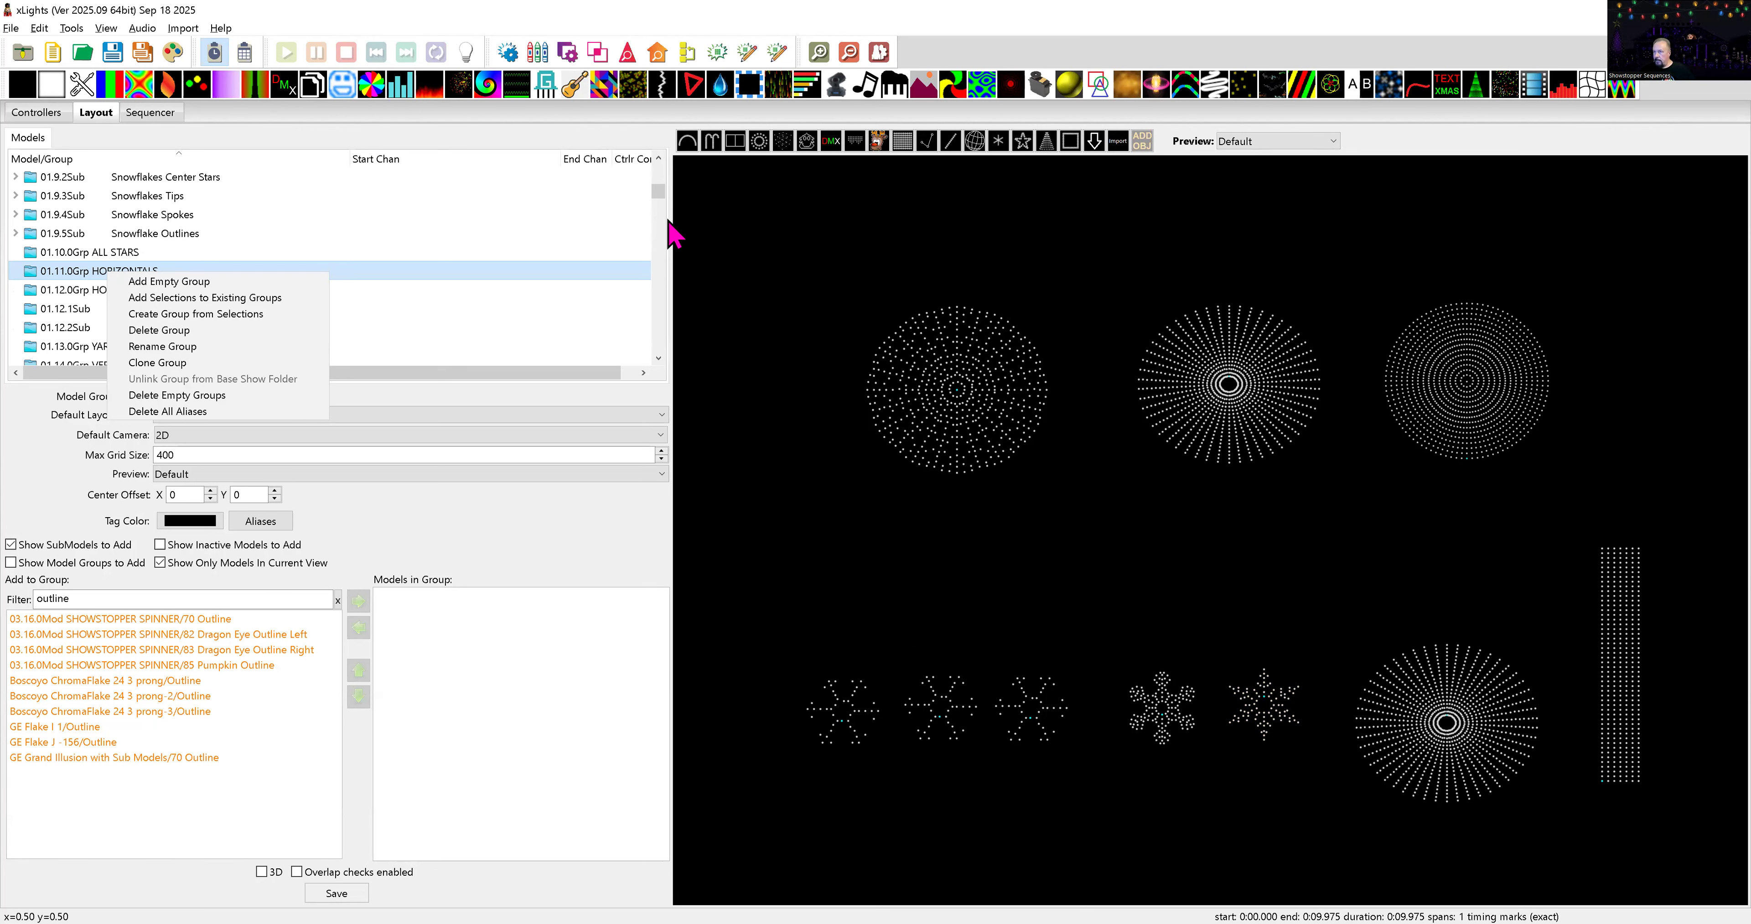
click(704, 228)
click(704, 228)
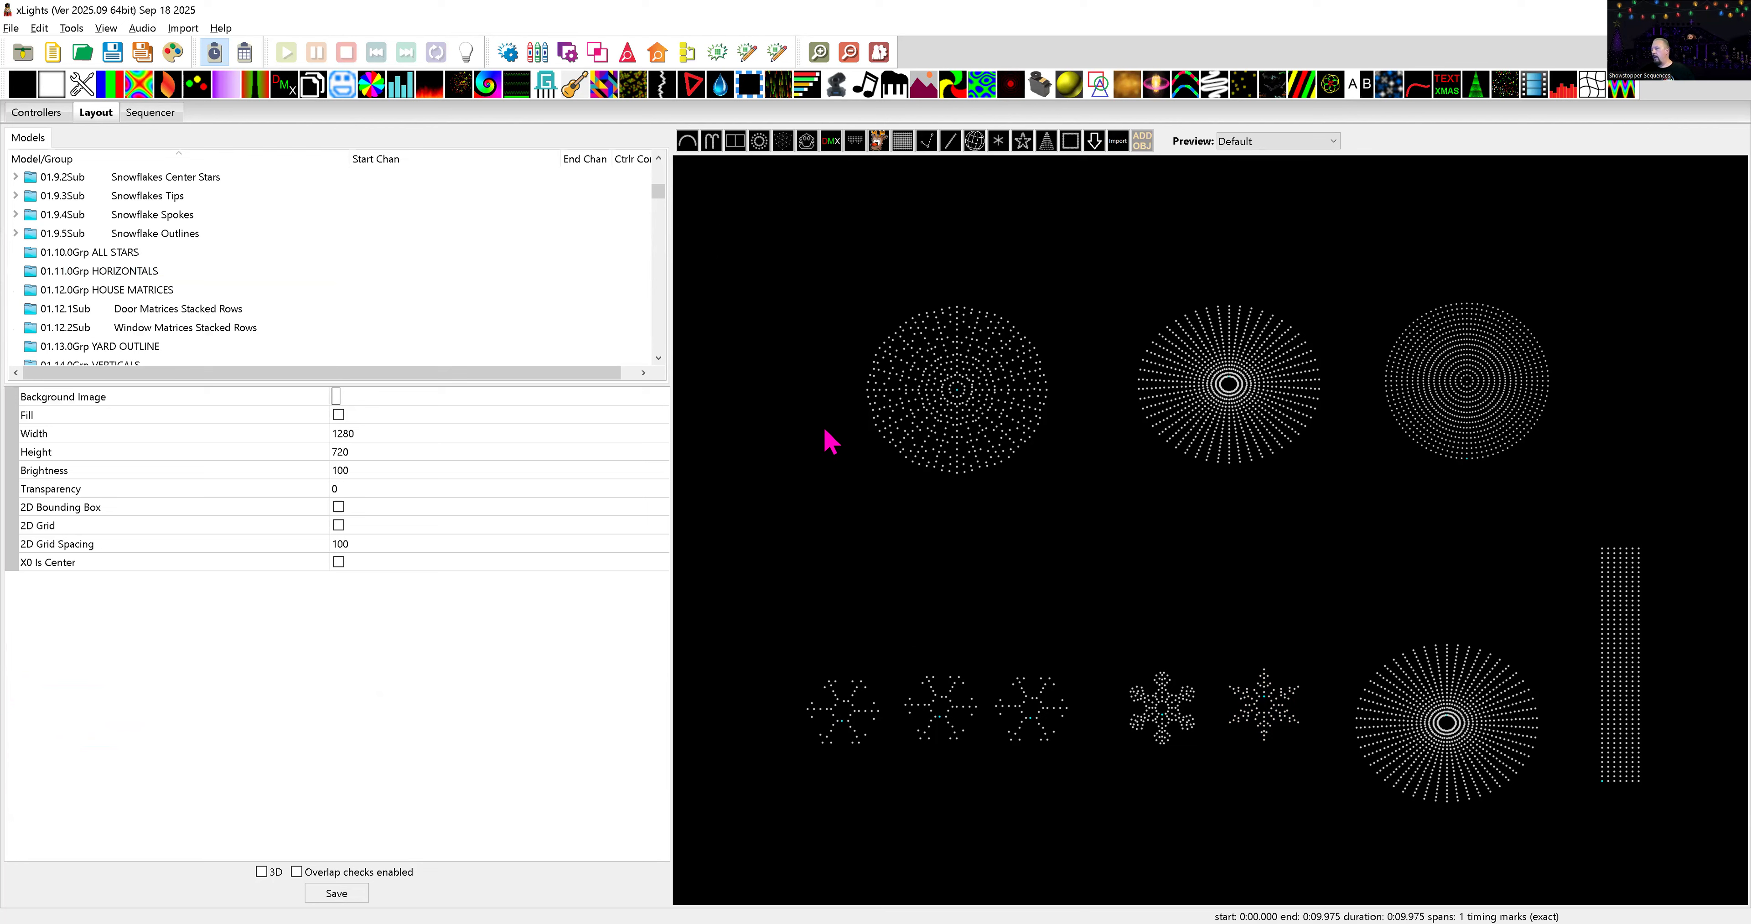
- Browse the model groups from the snowflake subgroups to the yard subgroups and collapse the Snowflakes Arms group
scroll(176, 319, down, 10)
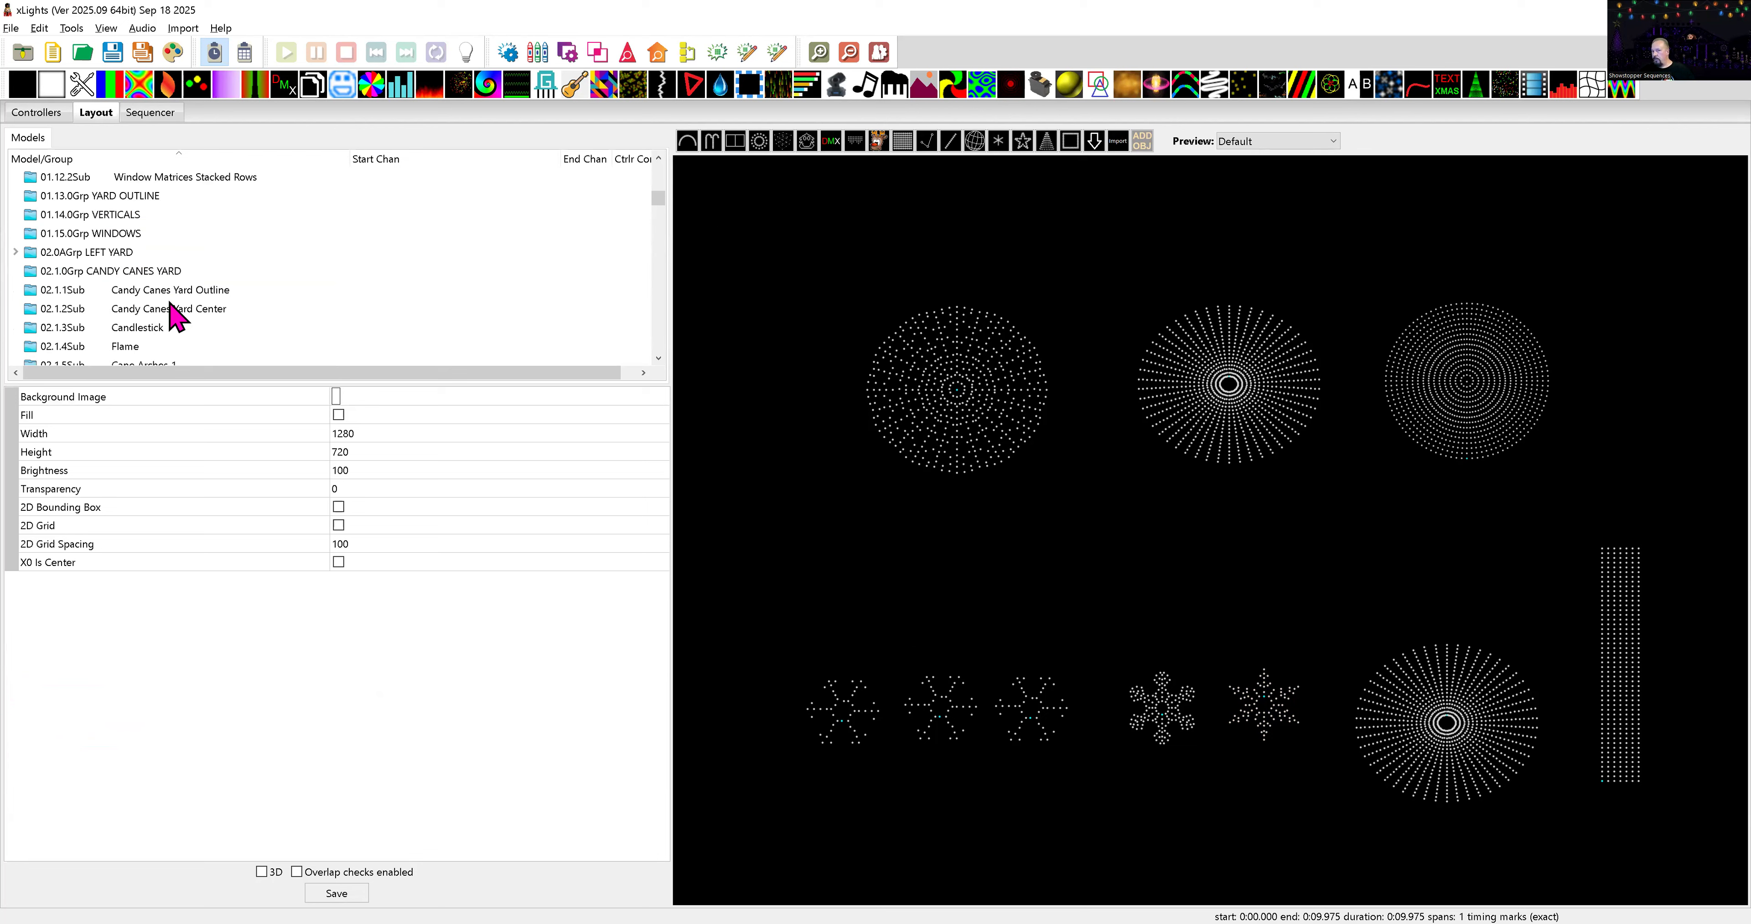
scroll(170, 313, down, 2)
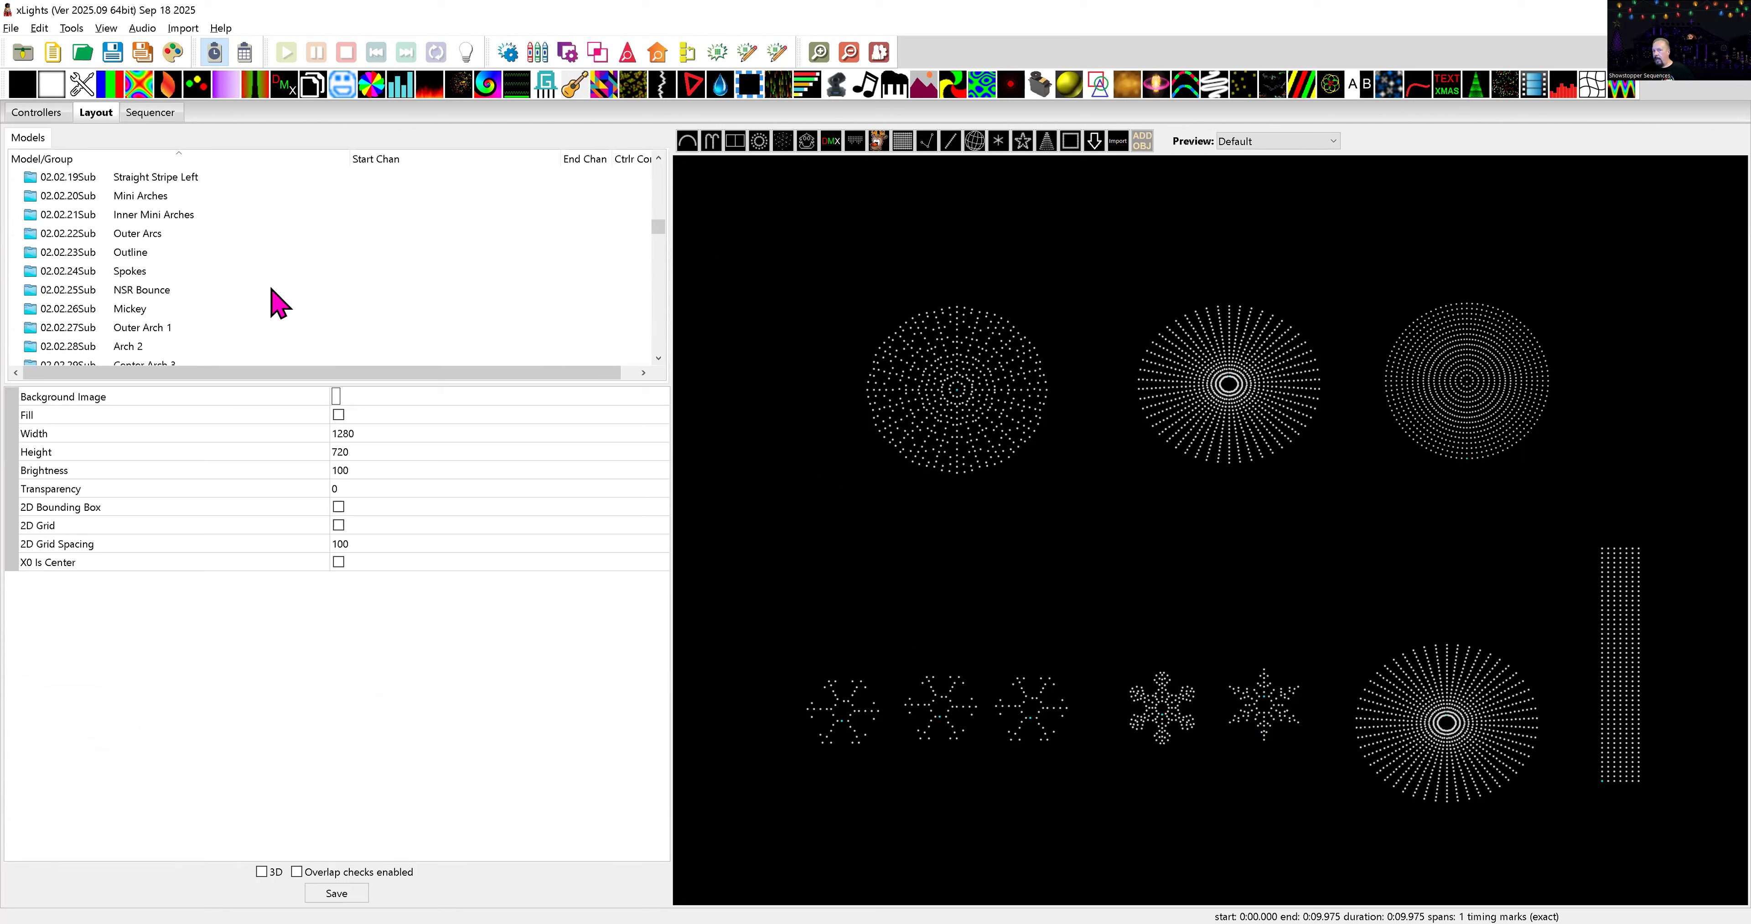
scroll(272, 290, up, 10)
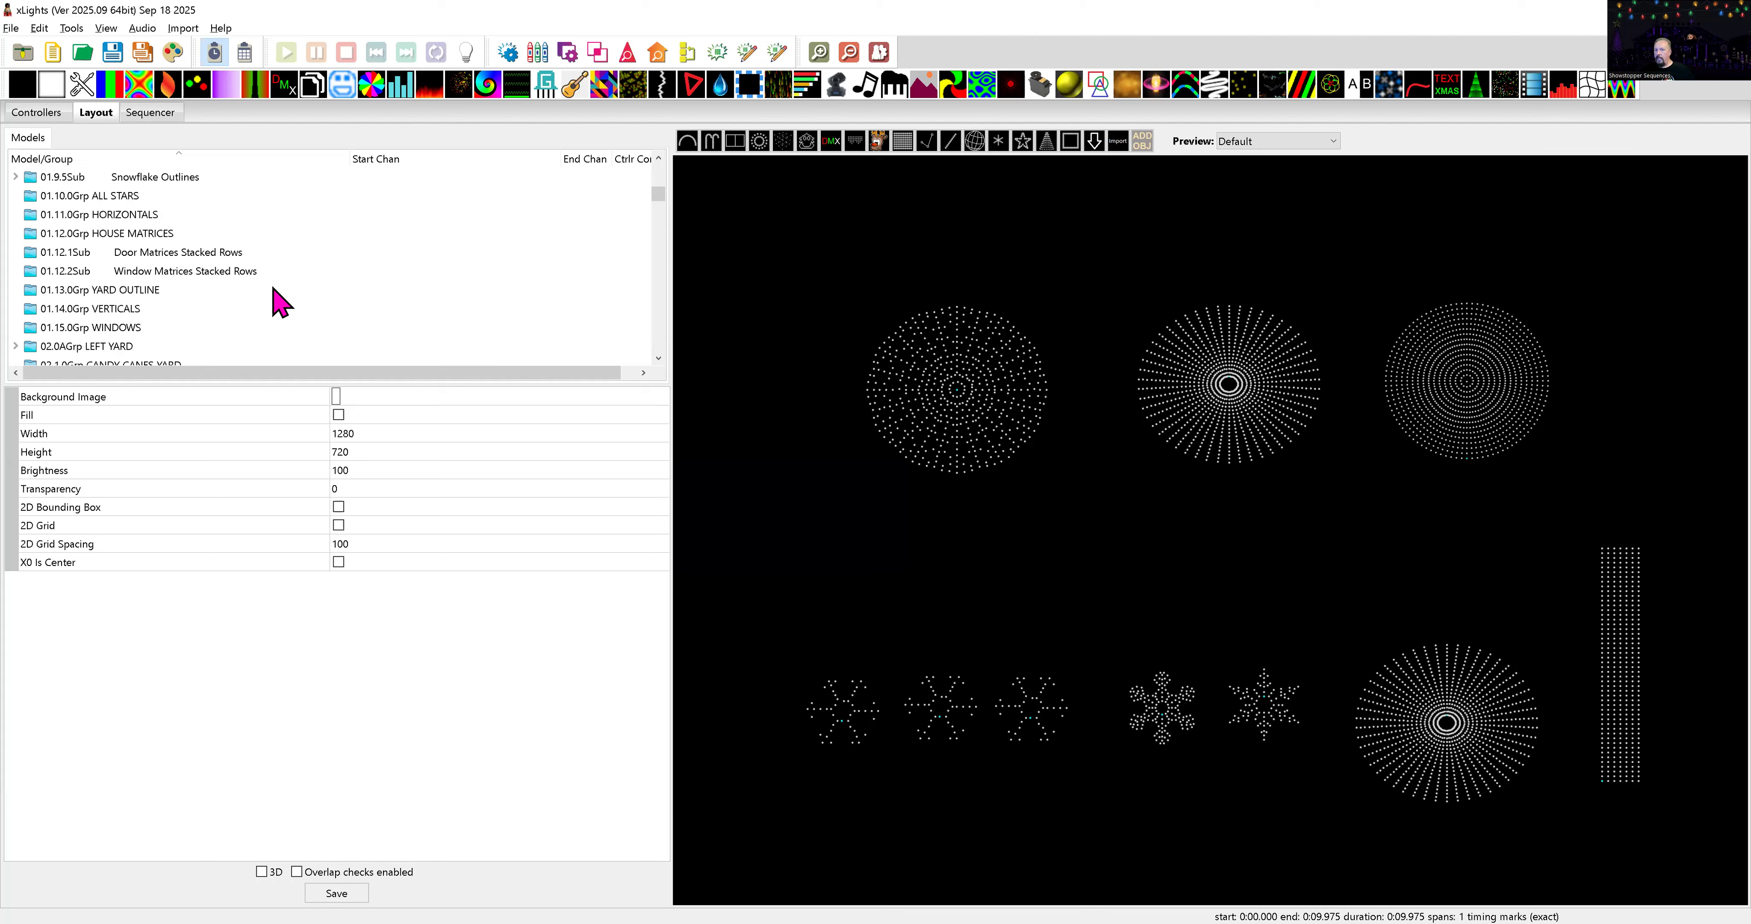
scroll(278, 298, up, 3)
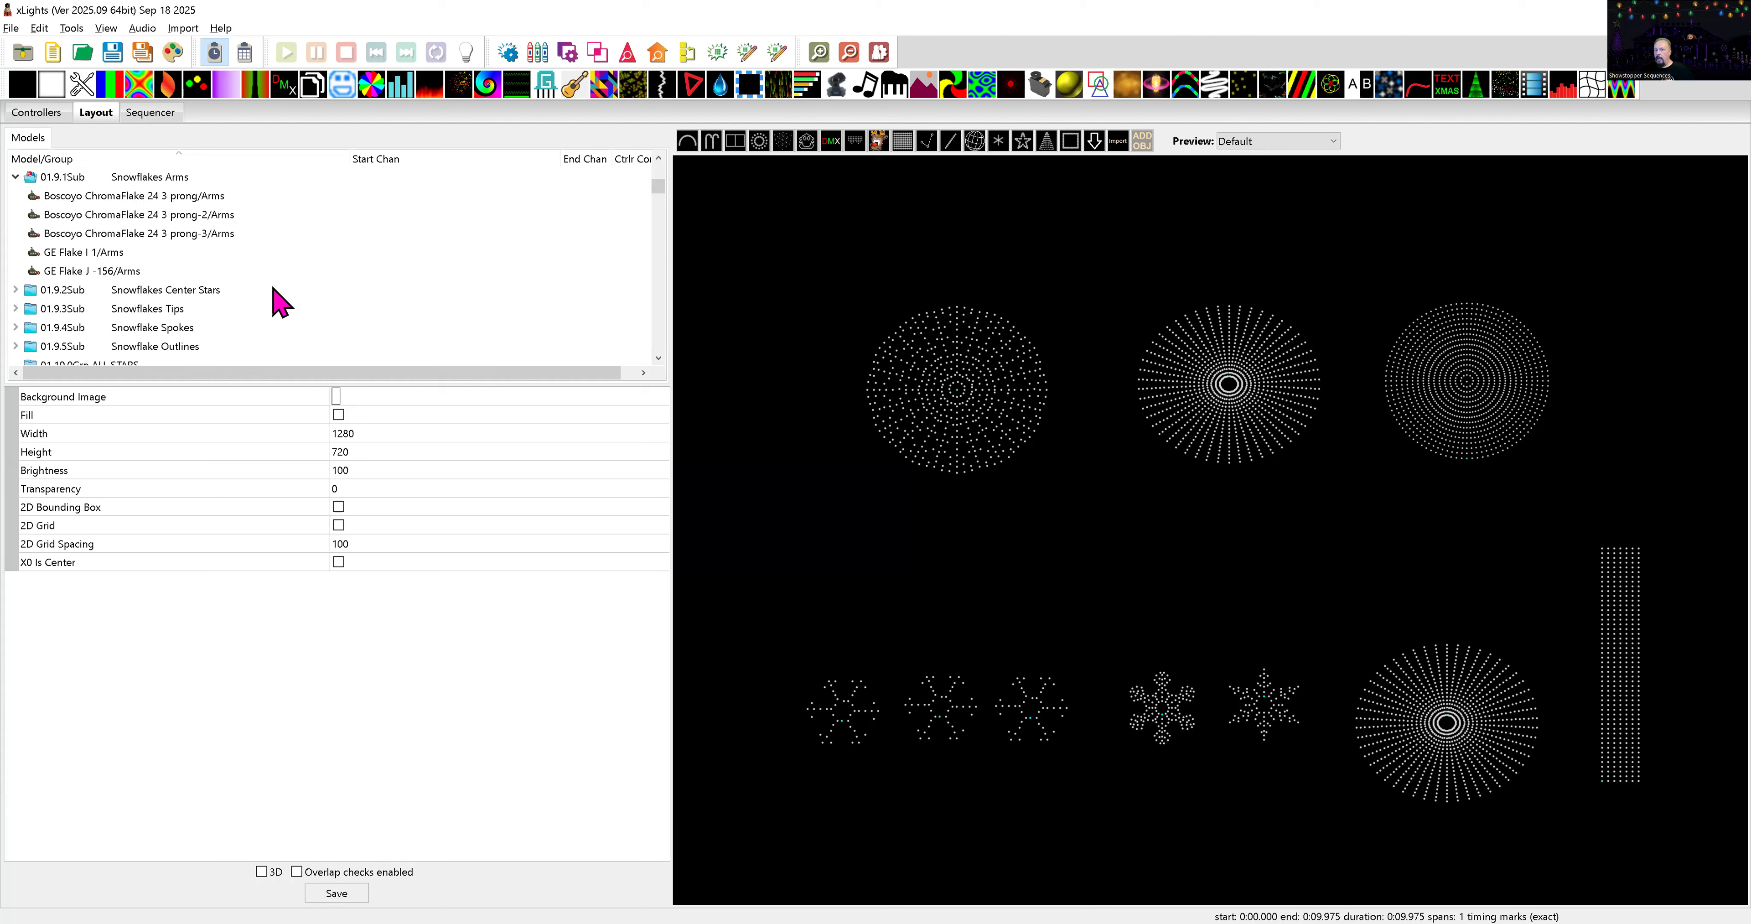
scroll(280, 299, down, 1)
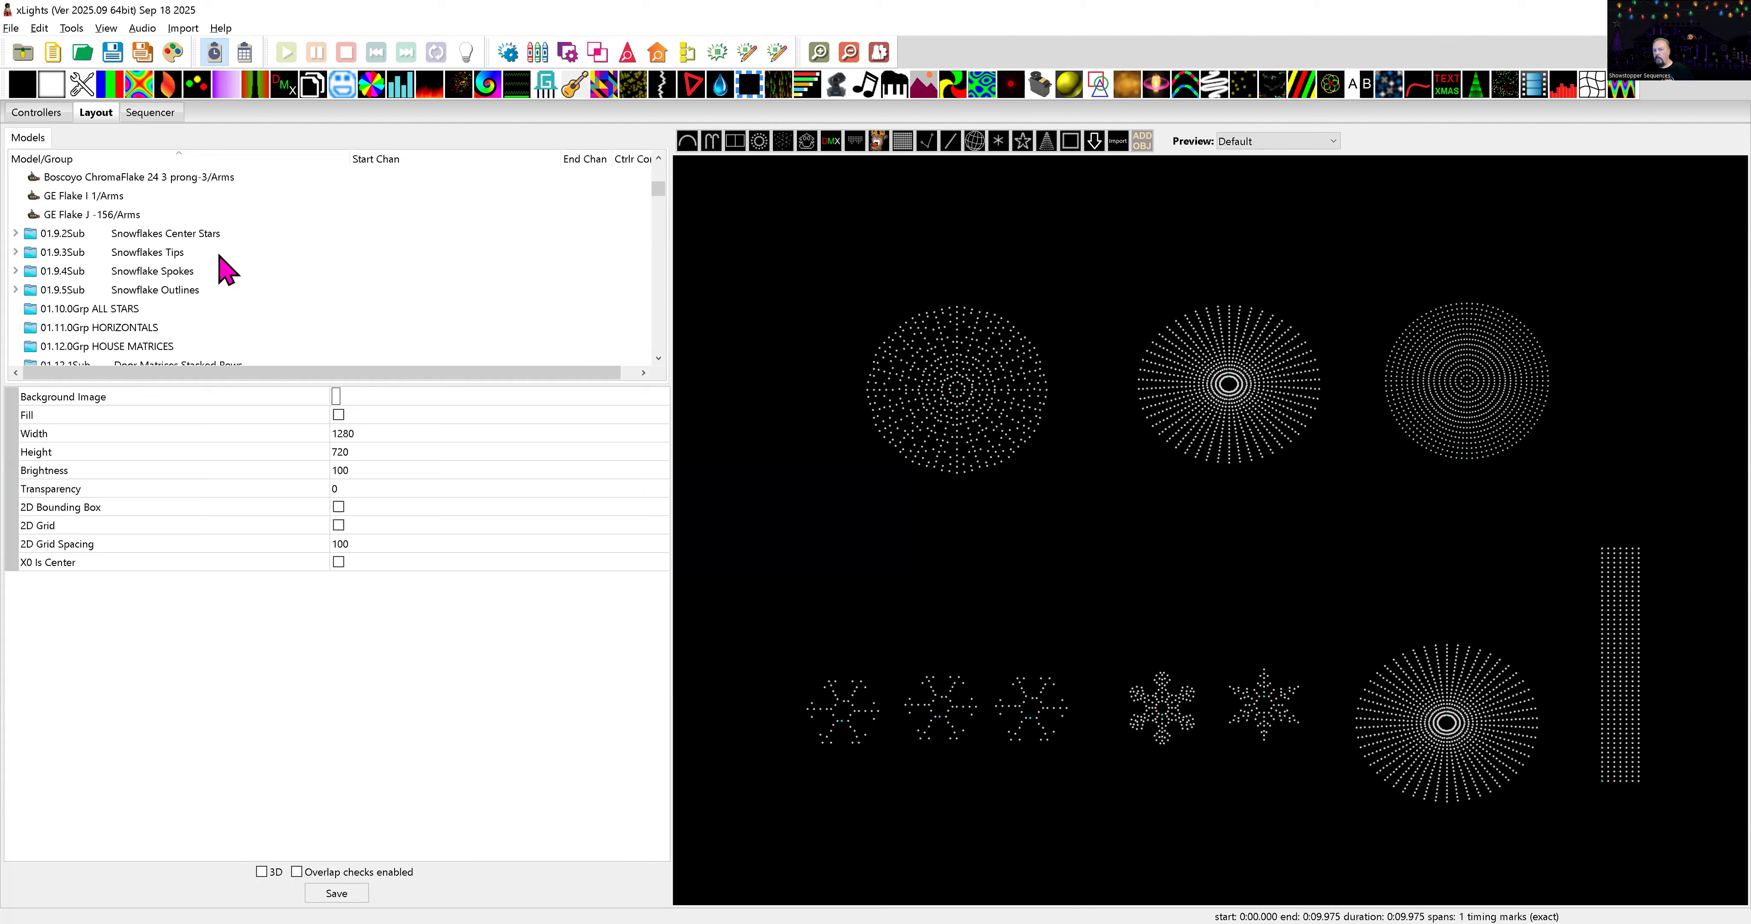
scroll(74, 227, up, 1)
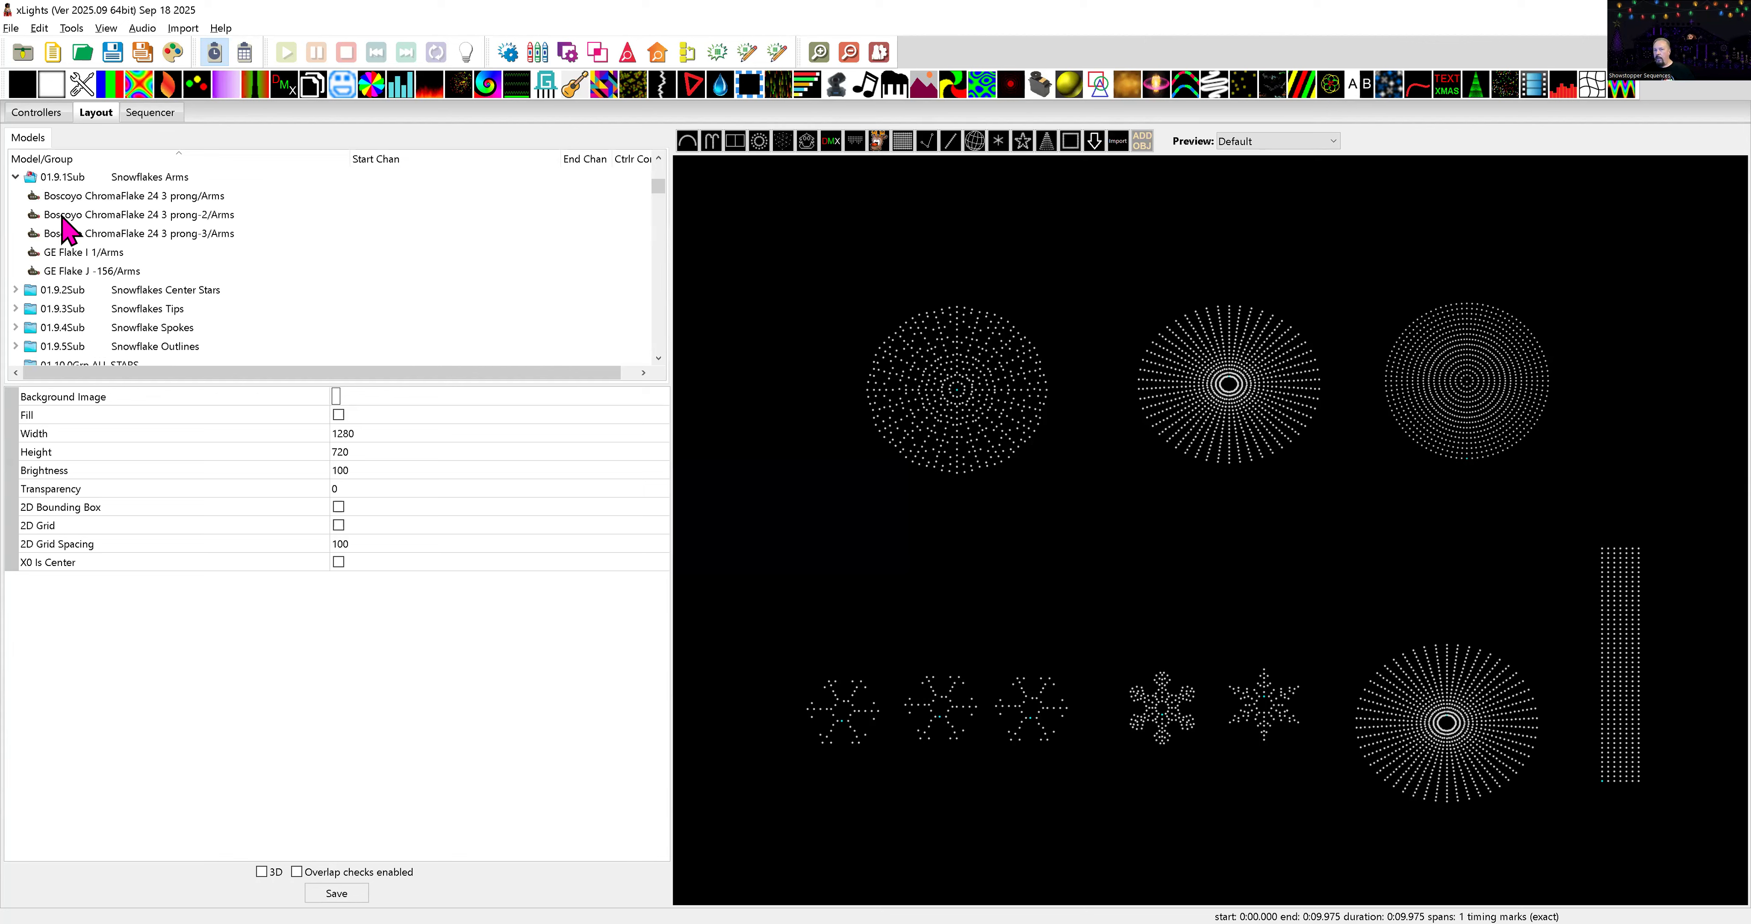
click(15, 178)
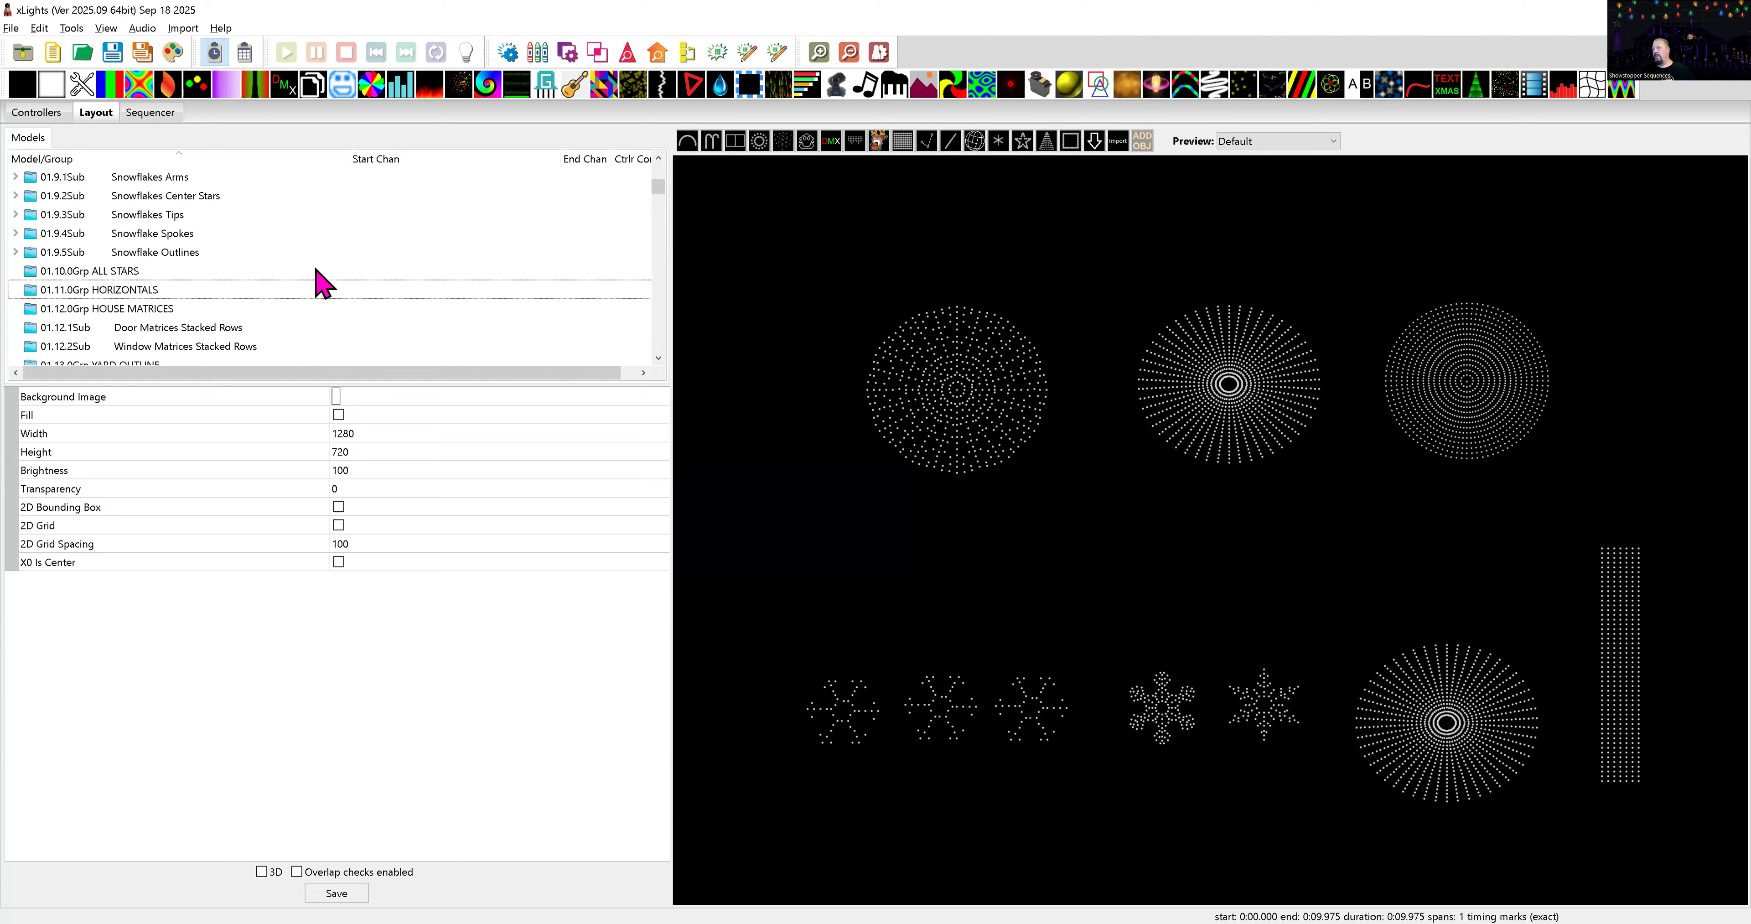
- Browse the model group list from the everything-but-starburst groups through the candy cane and Showstopper arches subgroups
scroll(315, 268, up, 1)
scroll(315, 269, up, 5)
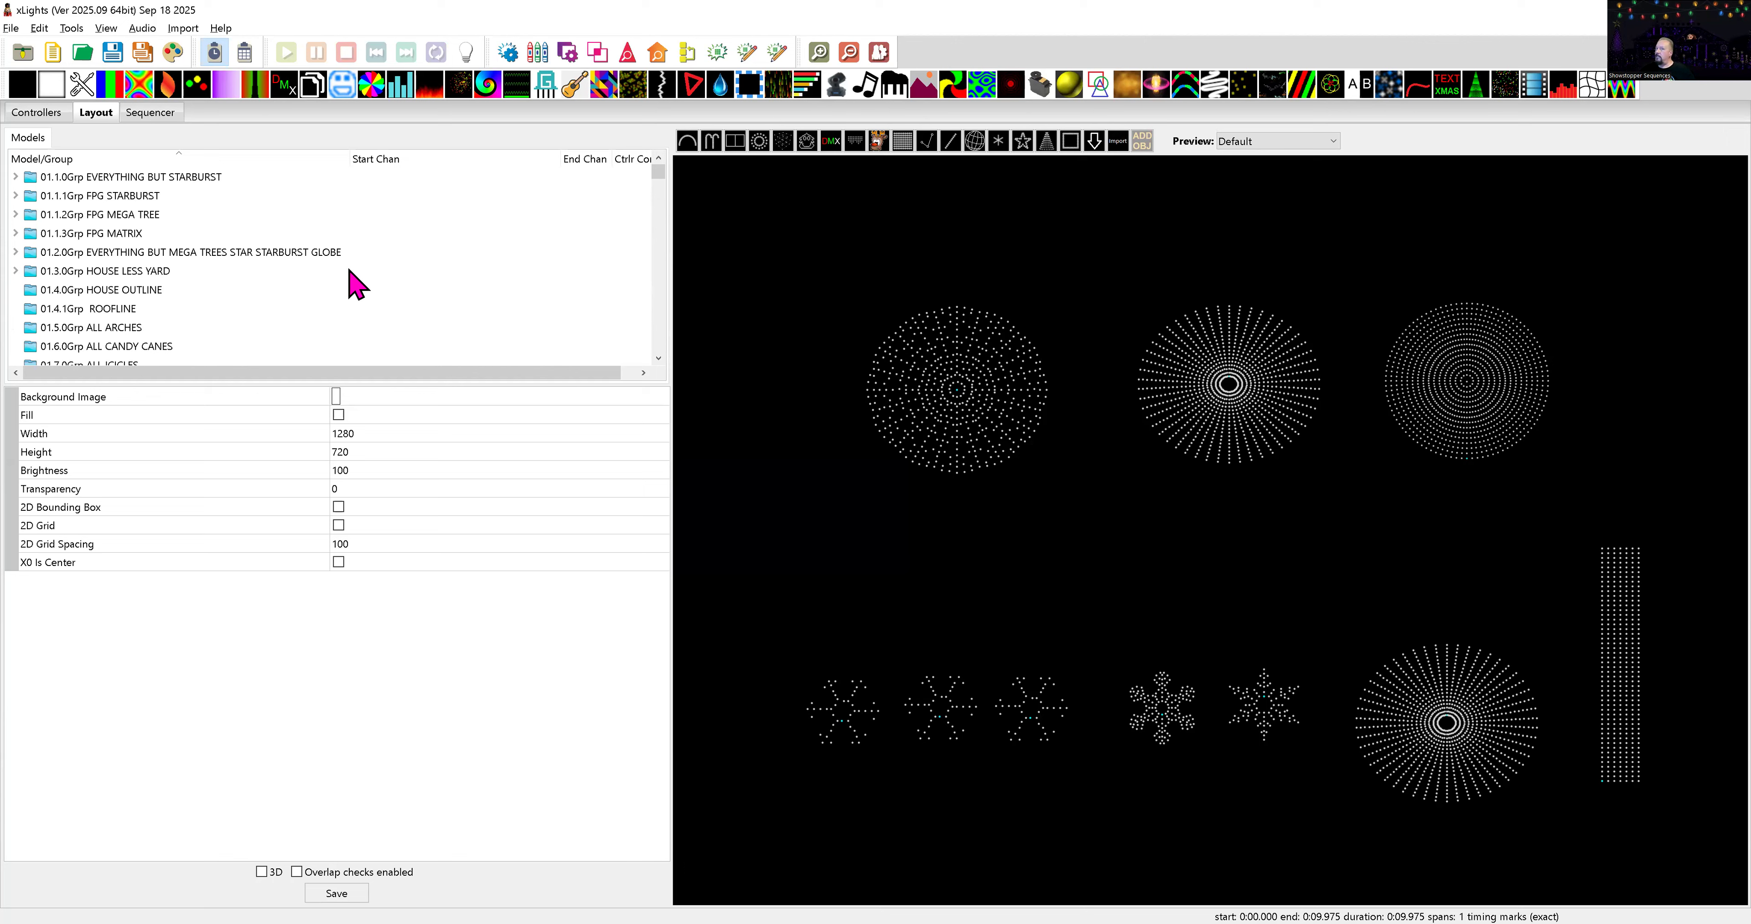
scroll(349, 273, down, 1)
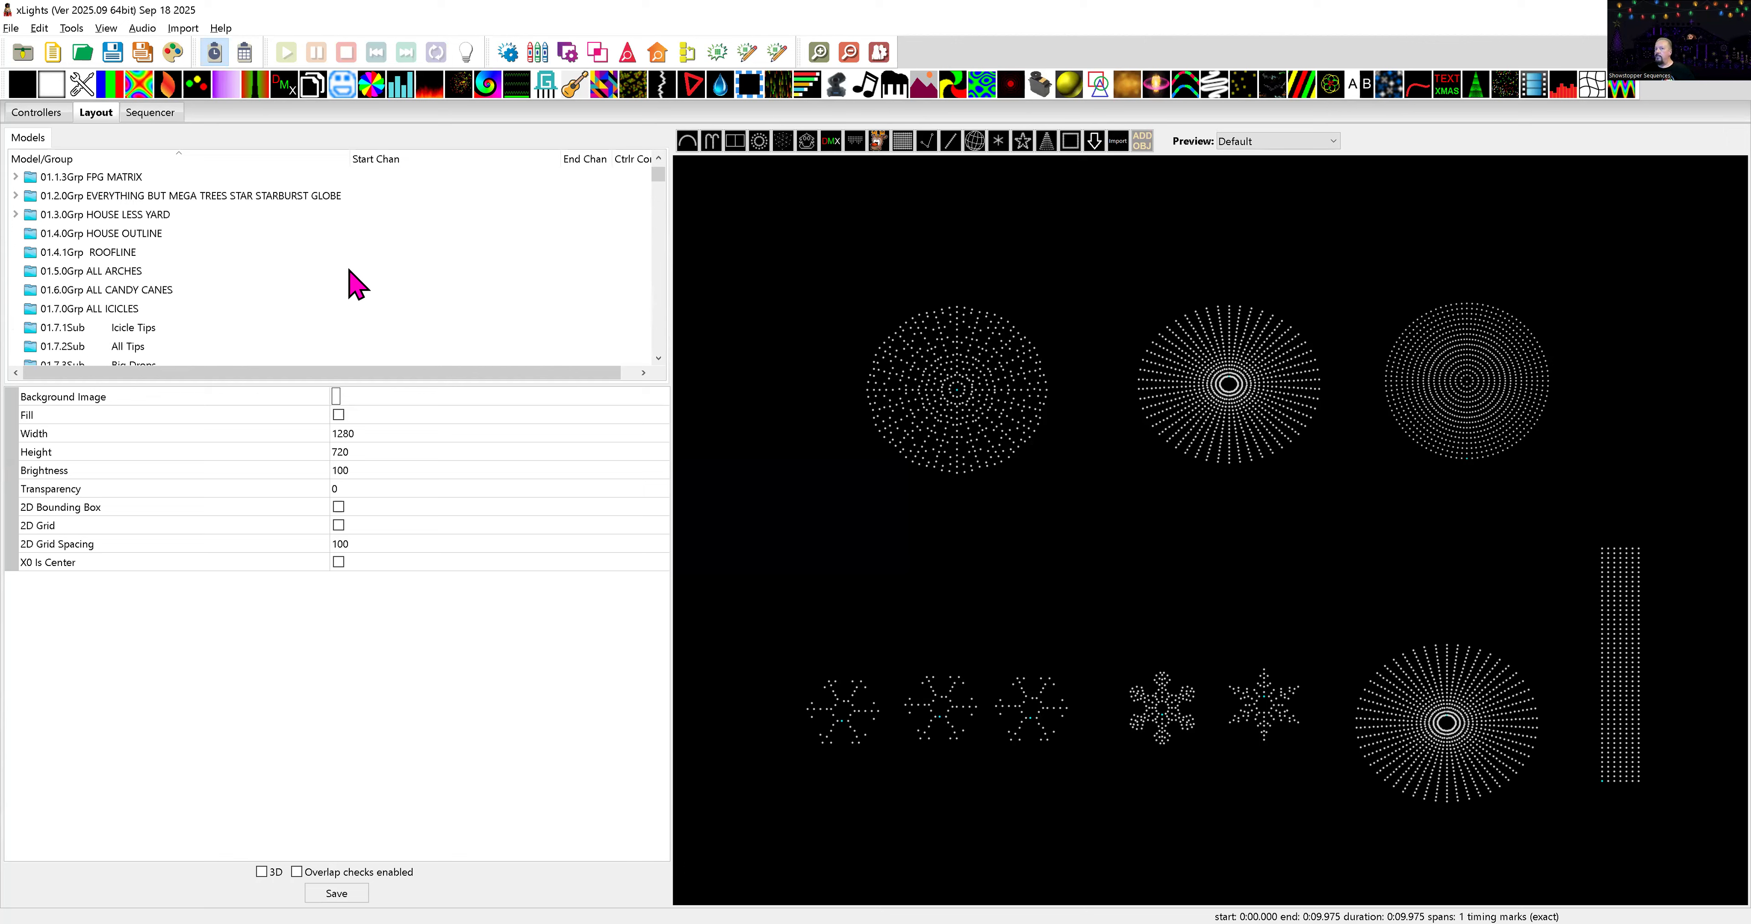
scroll(350, 270, down, 6)
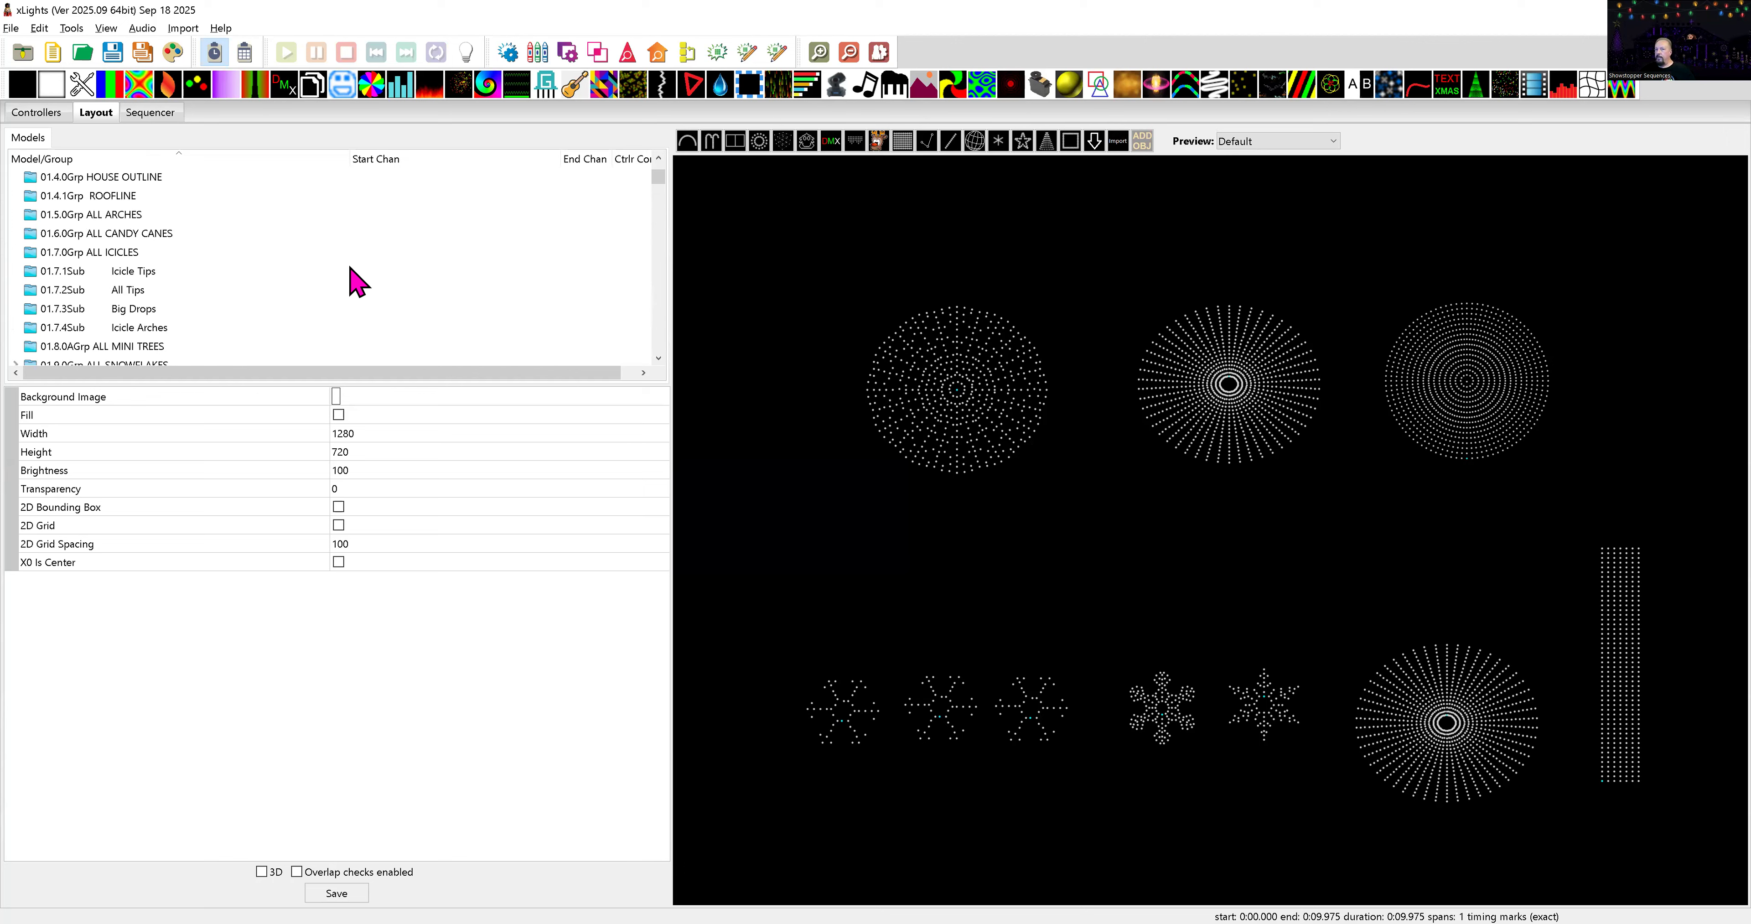
scroll(350, 268, down, 3)
scroll(350, 268, down, 6)
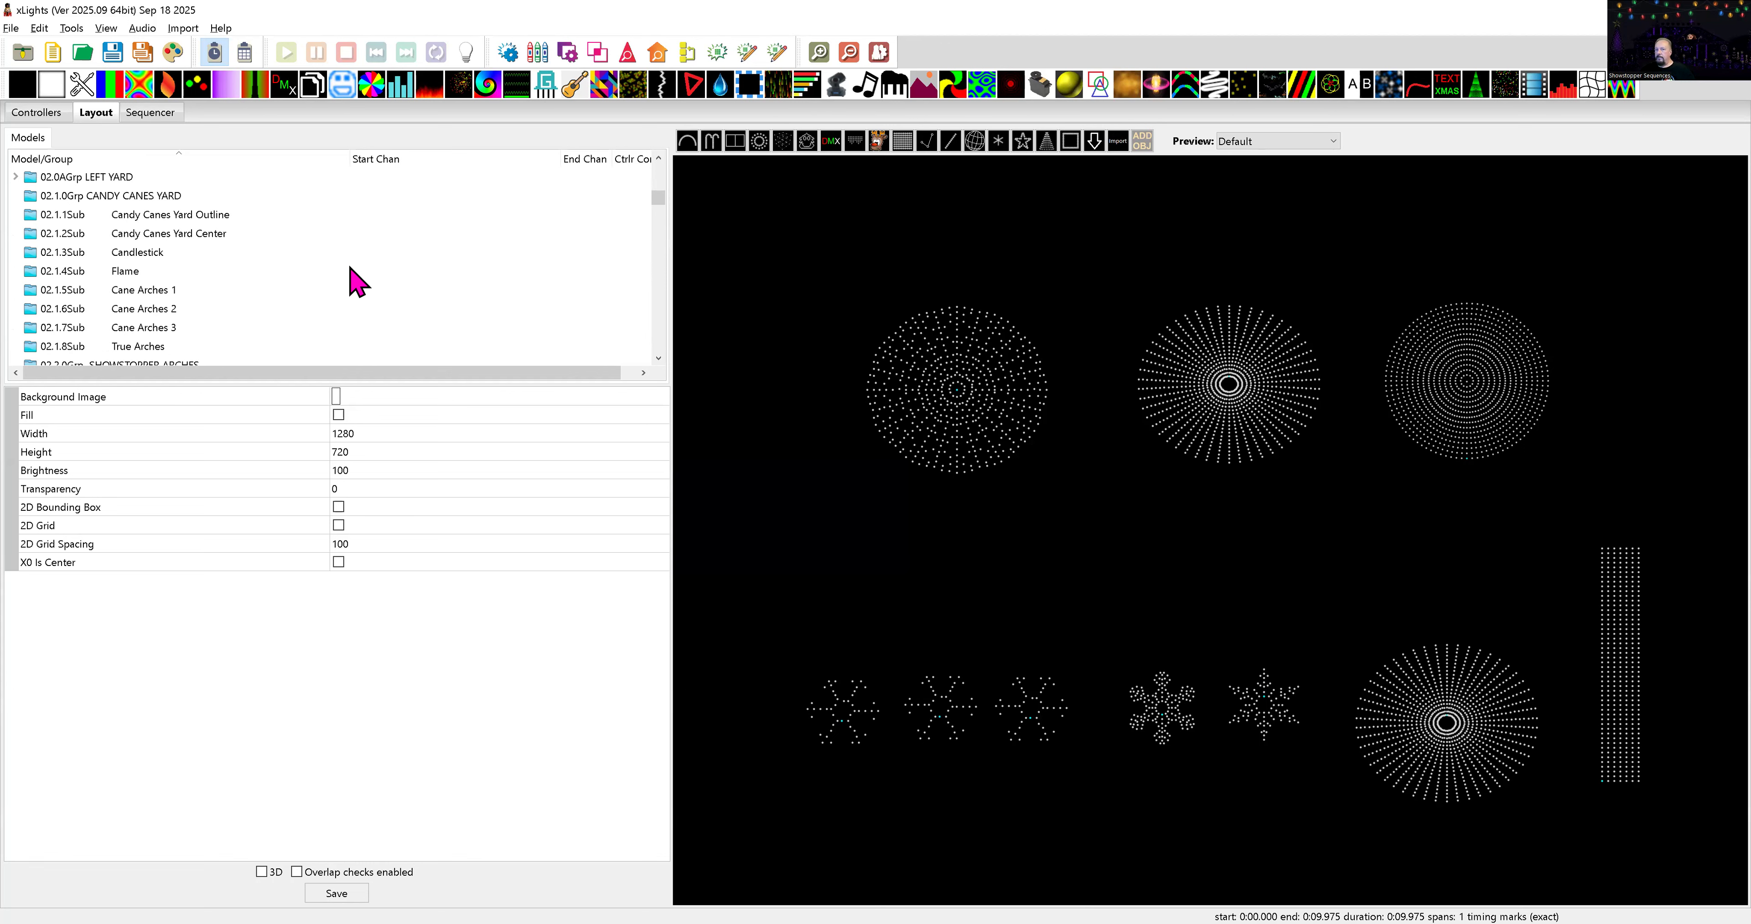
scroll(352, 280, down, 3)
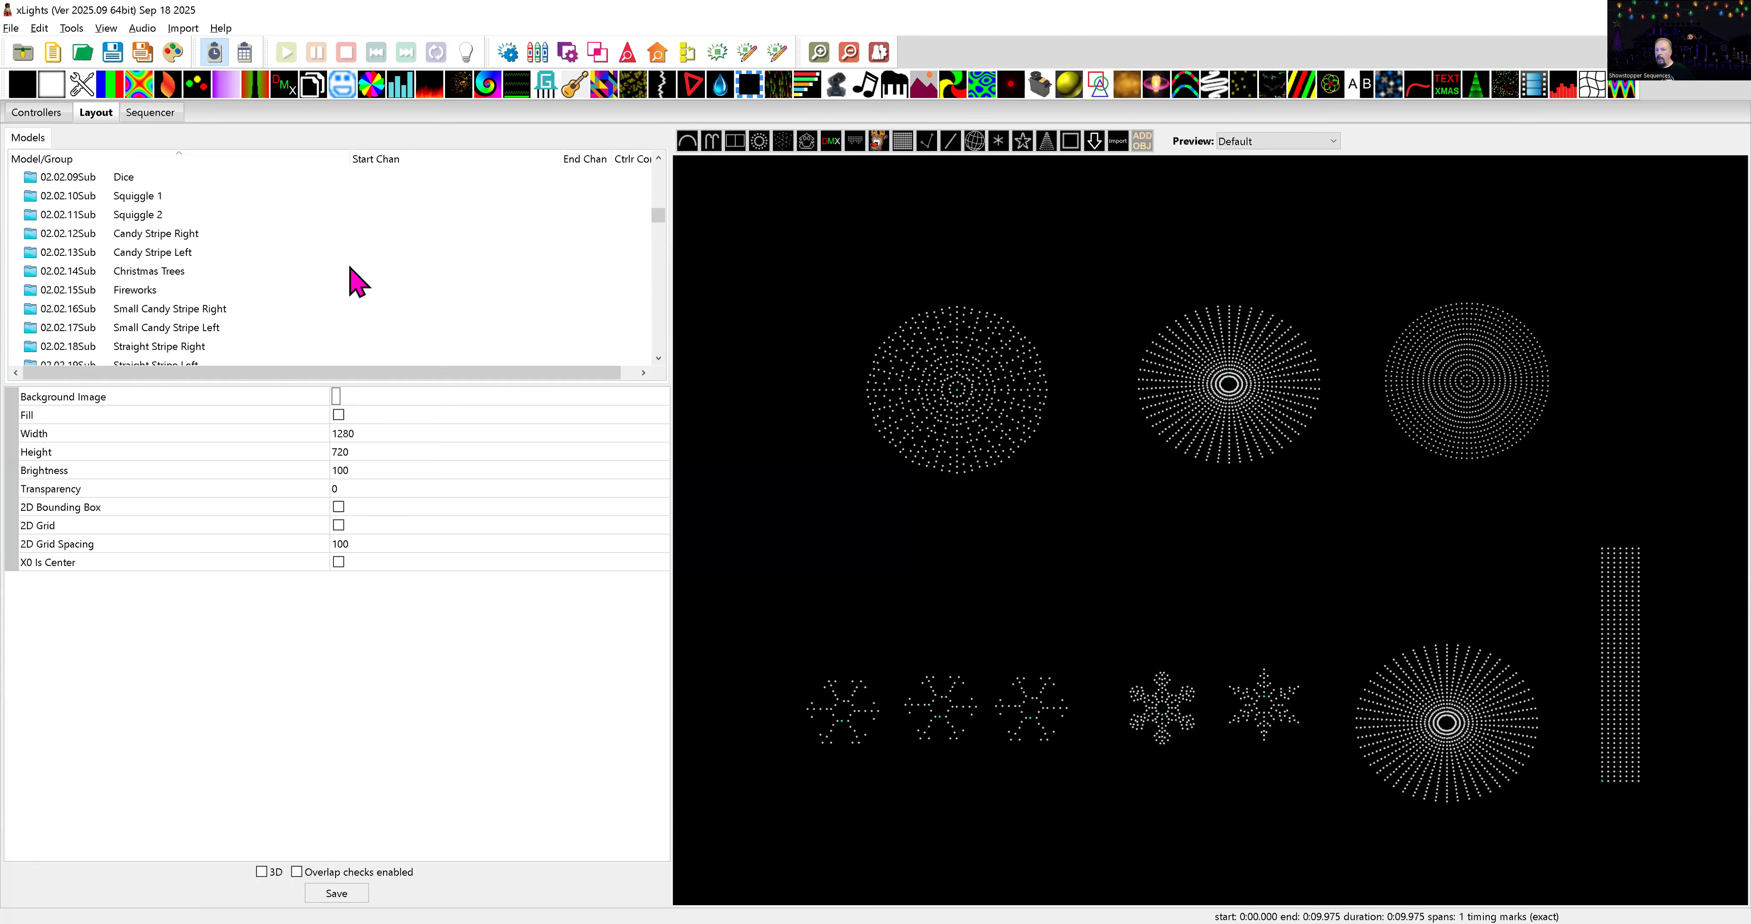
scroll(285, 286, up, 3)
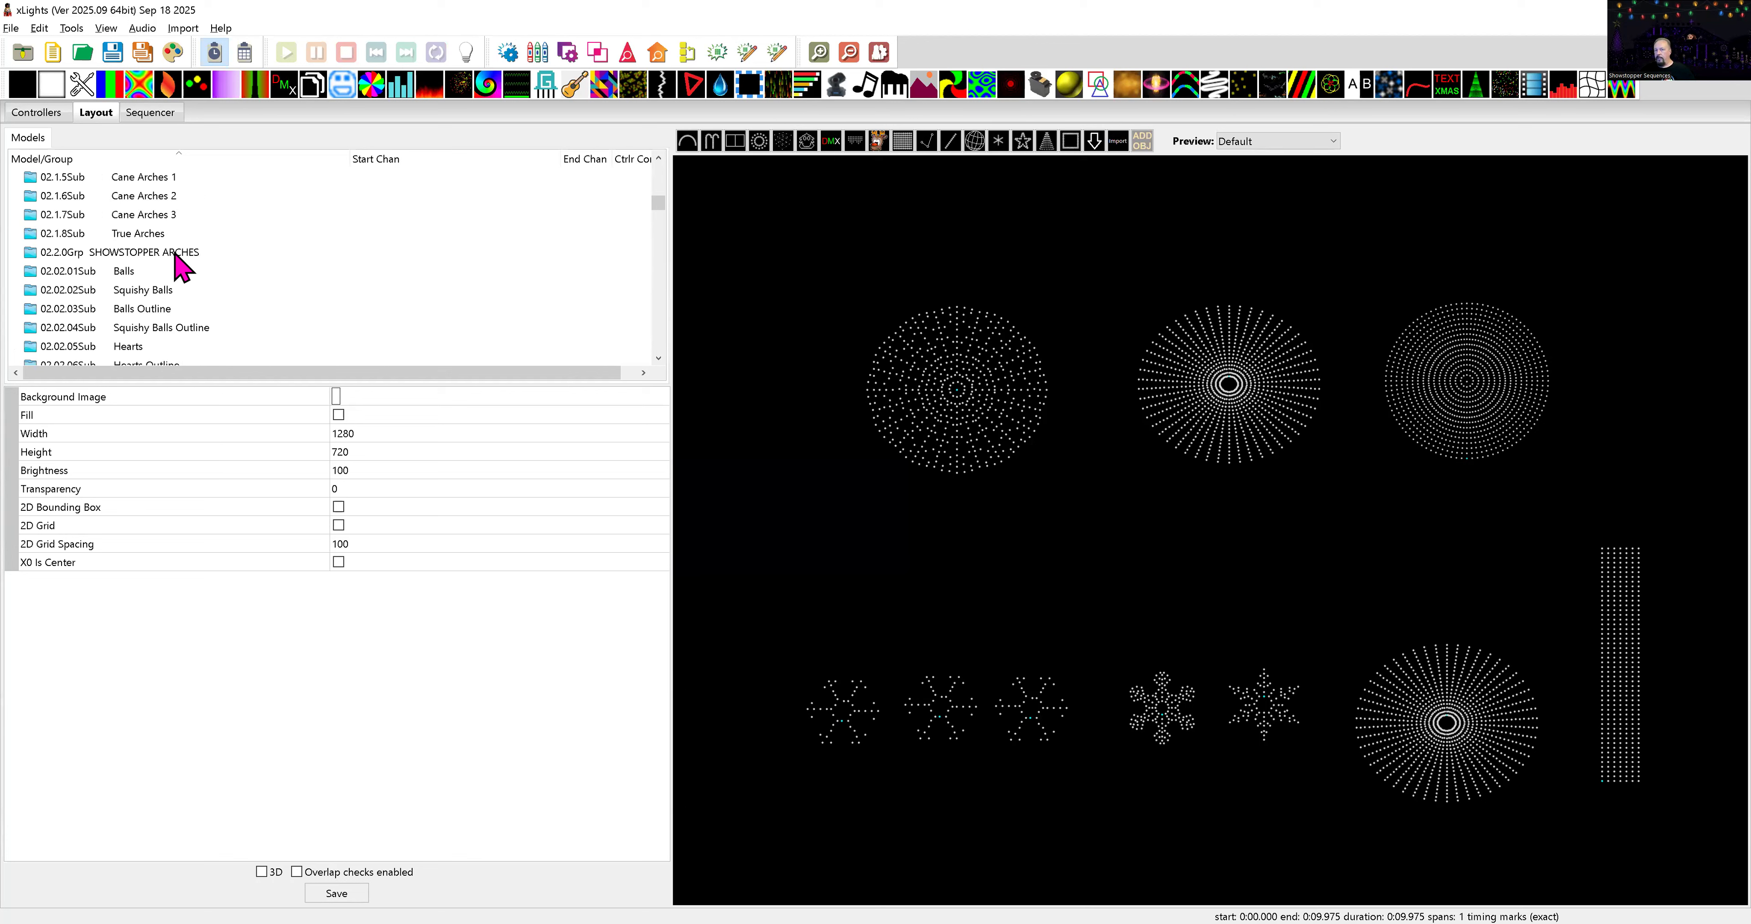
- Select the groups from 02.2.0Grp SHOWSTOPPER ARCHES through Inner Arch 5, view the available group actions, and dismiss them without choosing any
click(176, 254)
scroll(204, 285, down, 9)
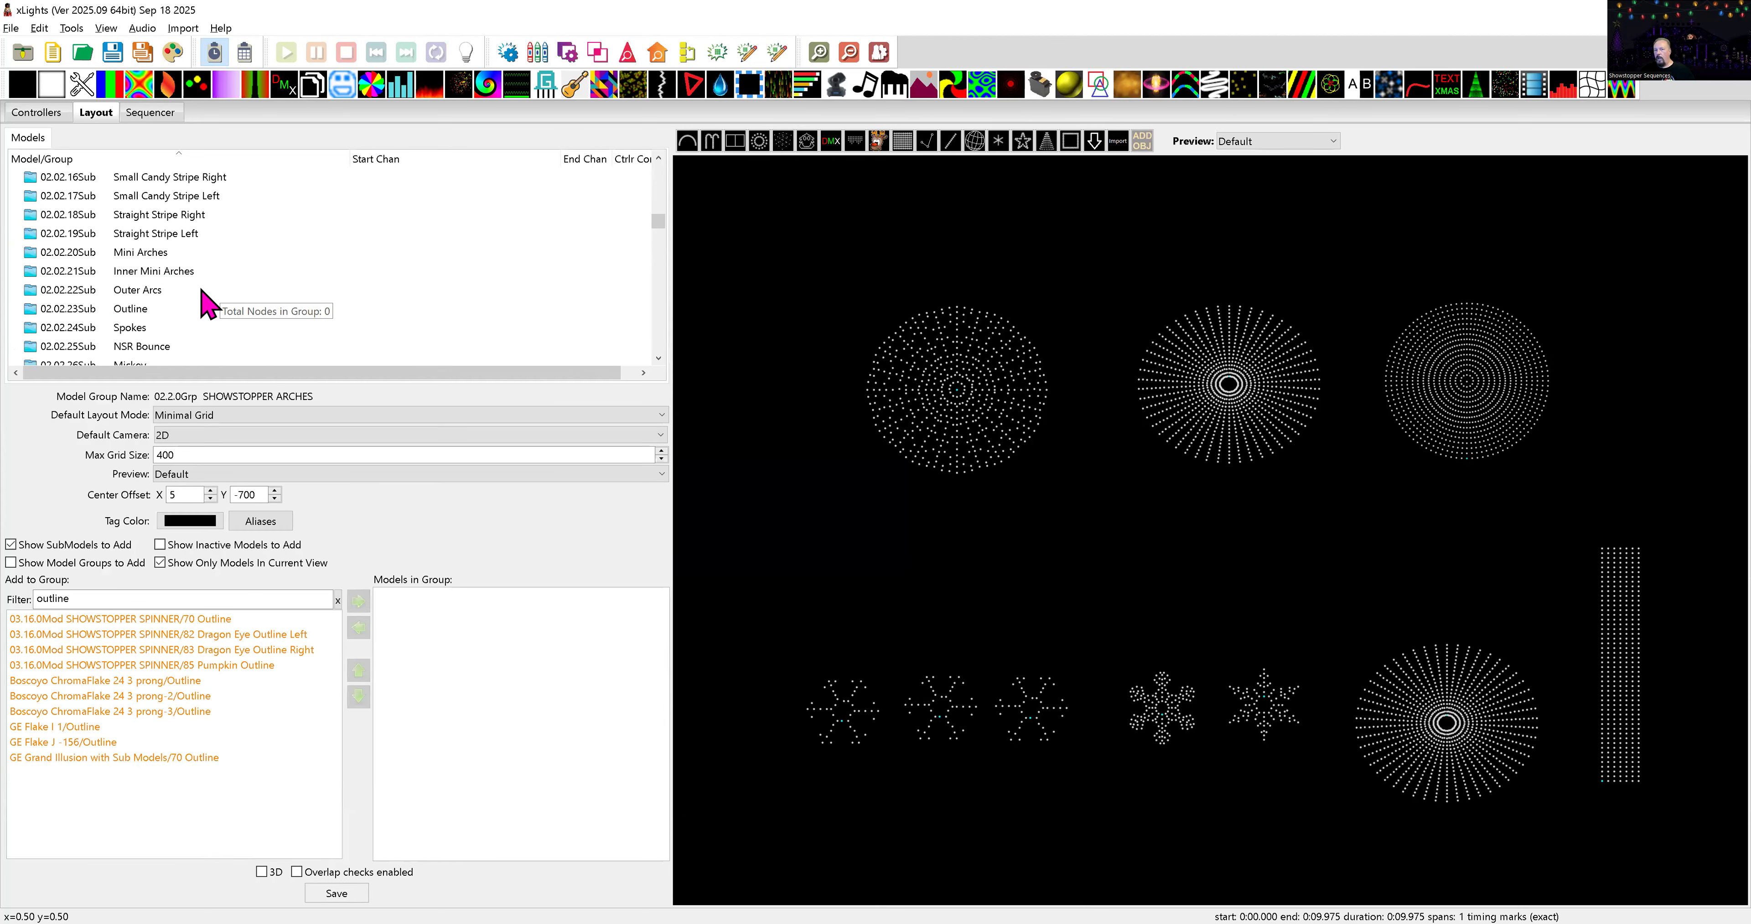
scroll(197, 312, down, 2)
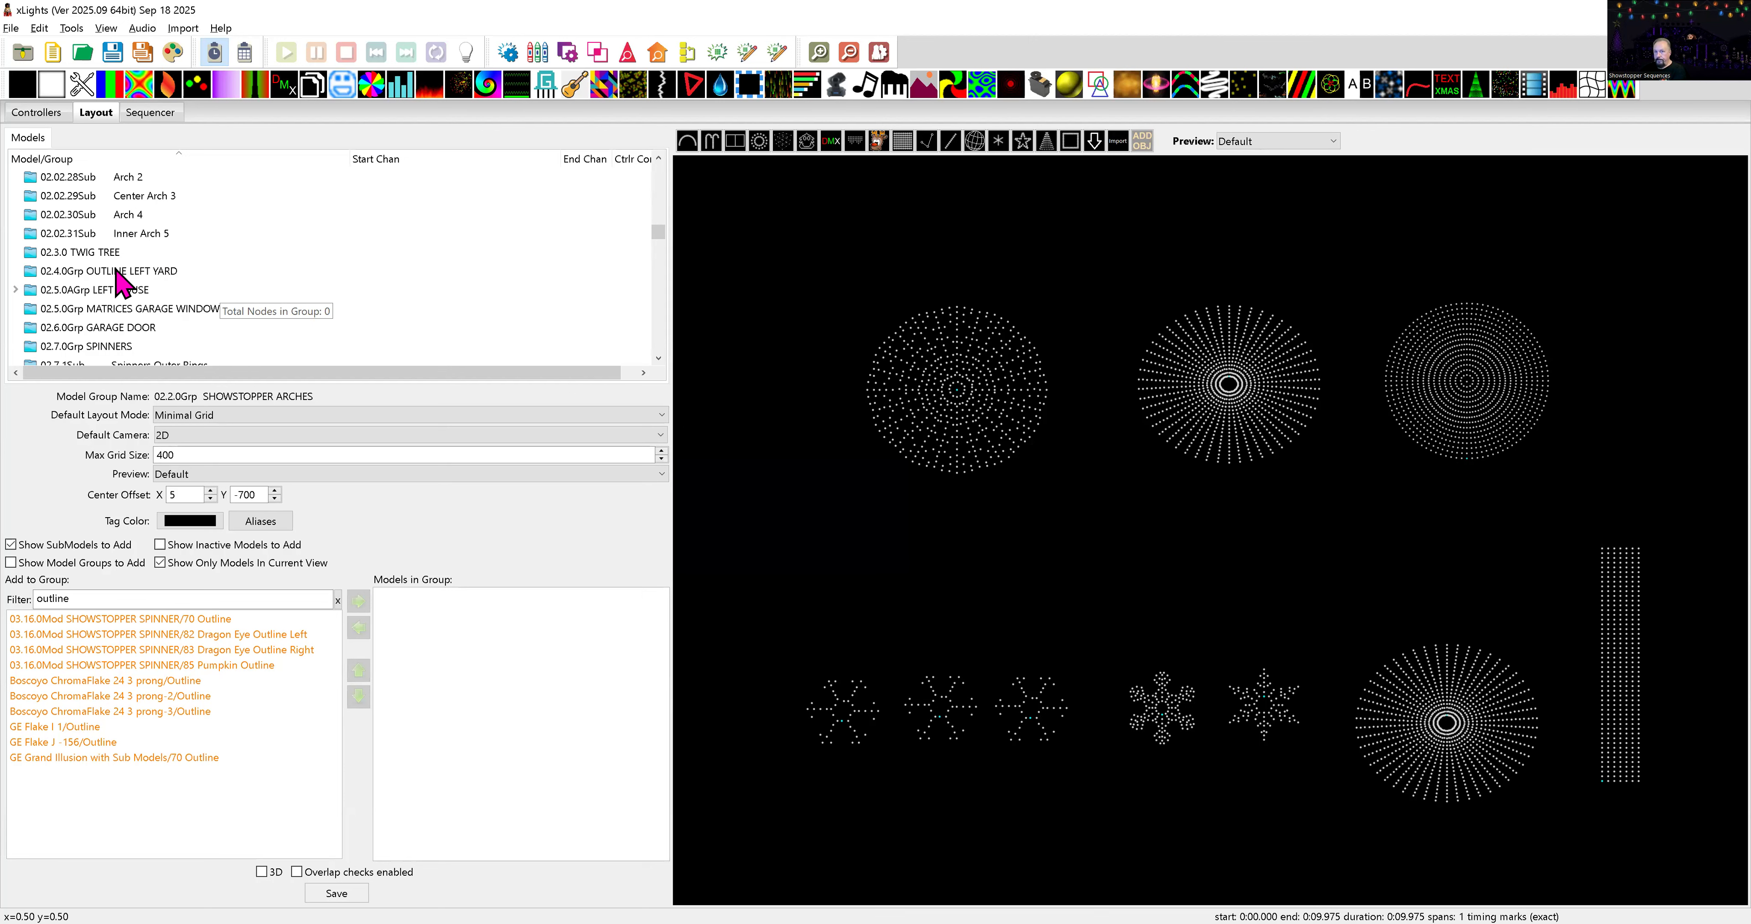
shift+click(119, 234)
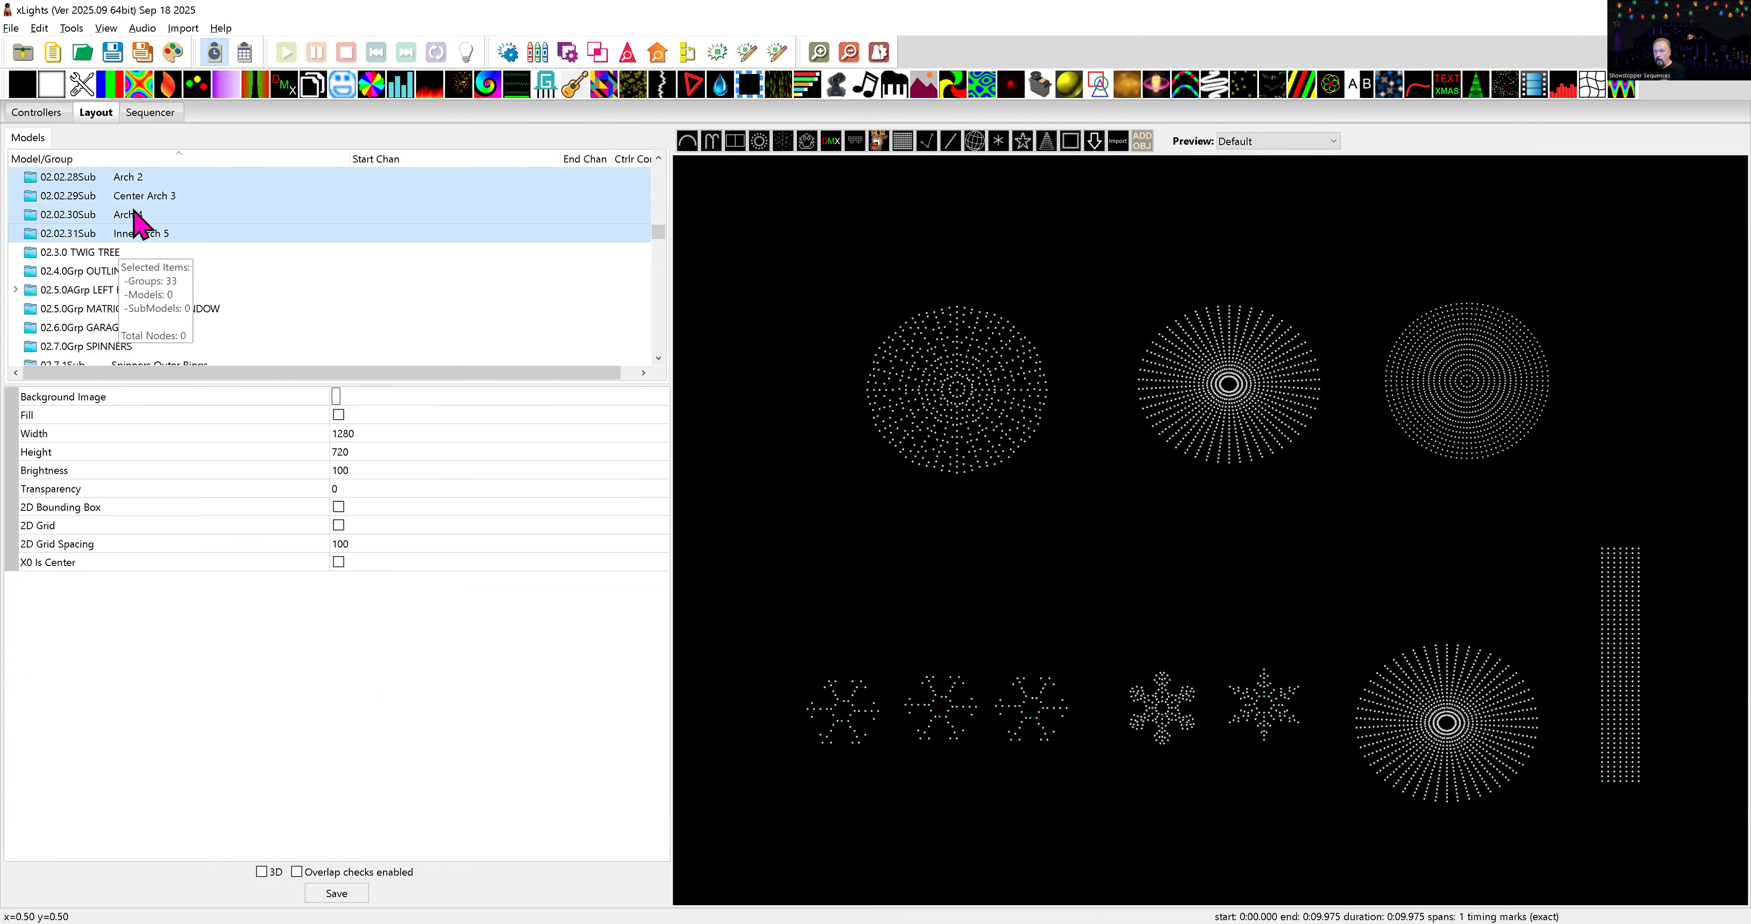
right_click(133, 211)
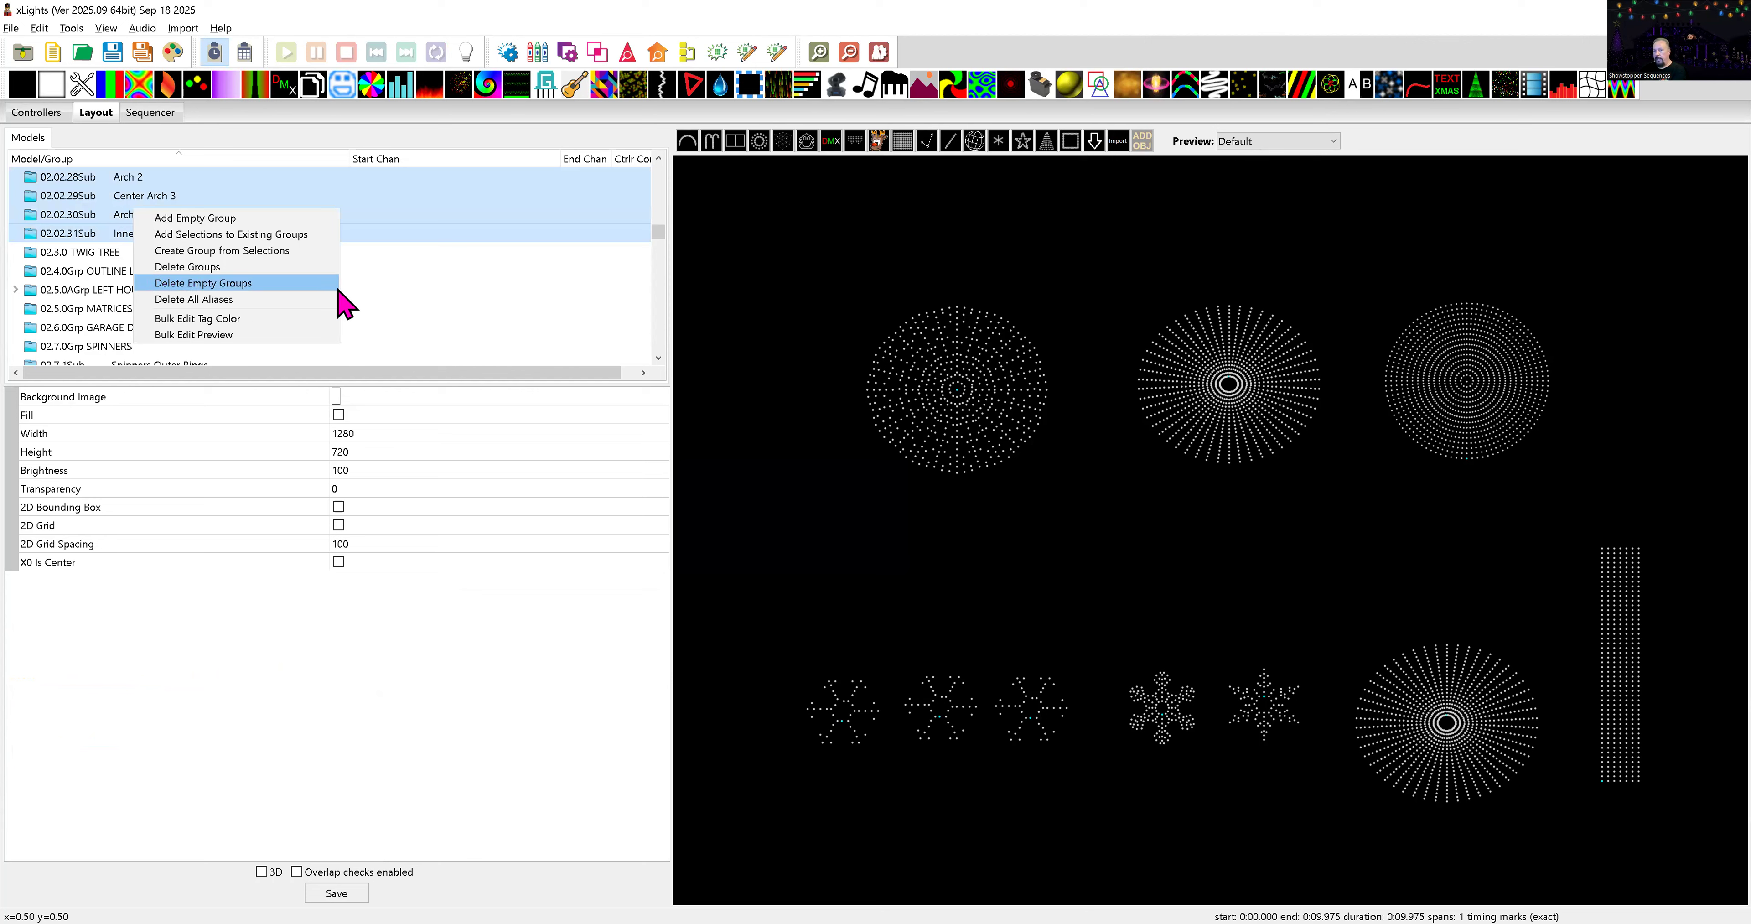
click(393, 289)
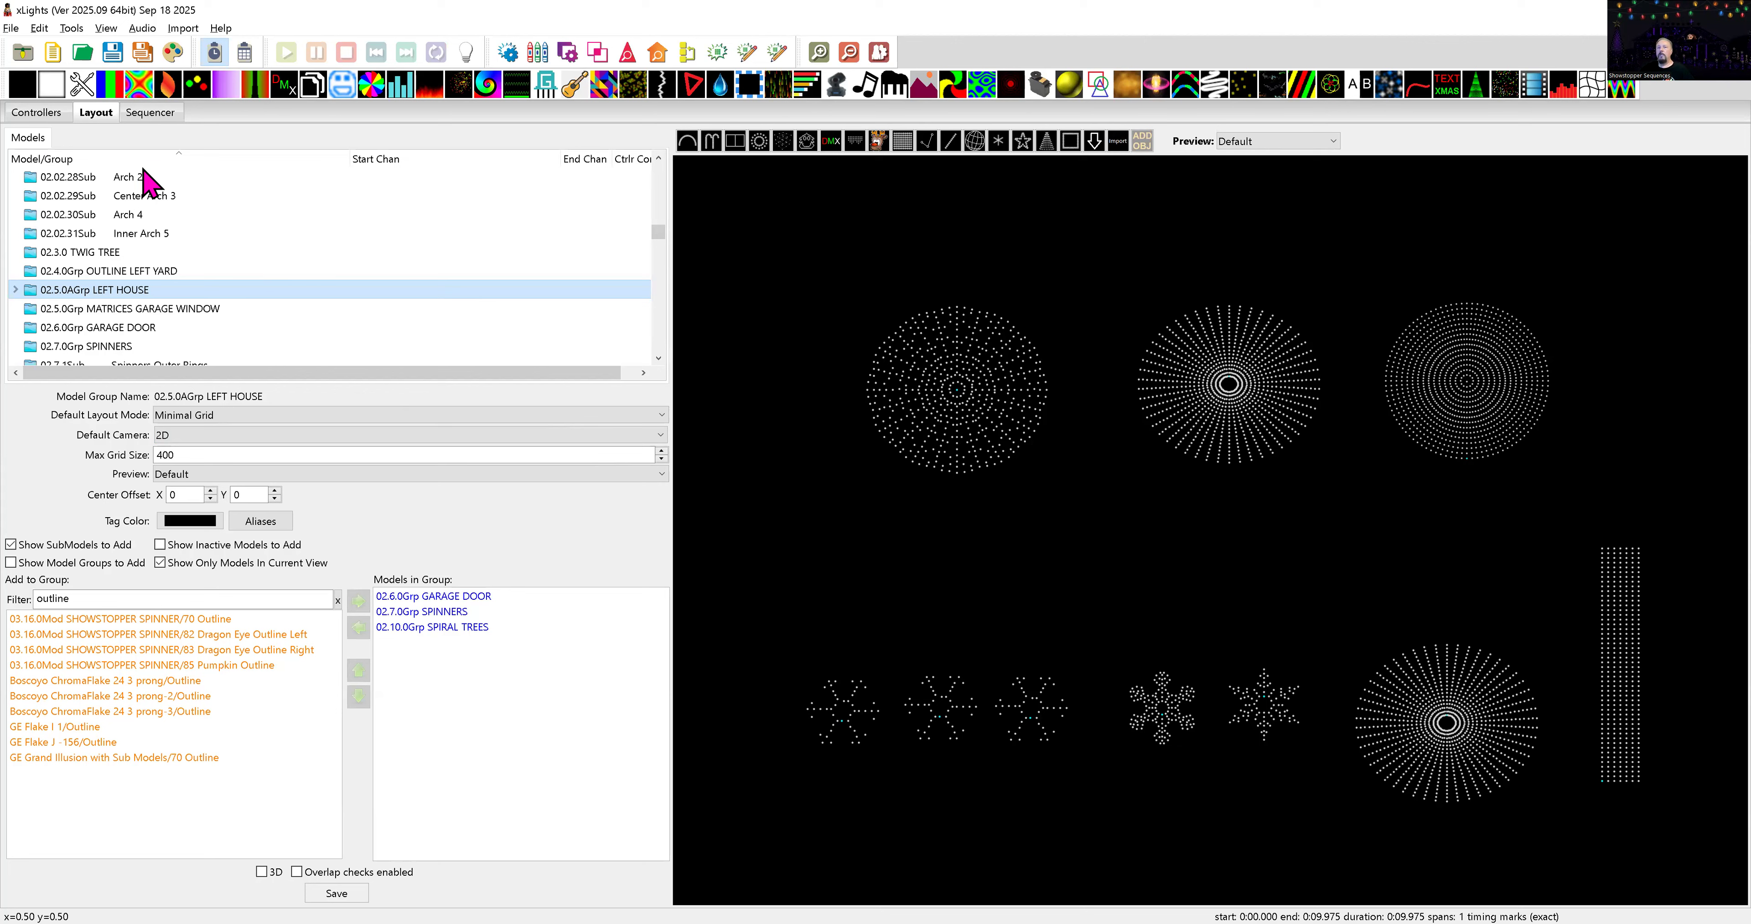
- Switch to the Sequencer and delete the Single Strand effect from the 01 Cascading Arches row
click(150, 112)
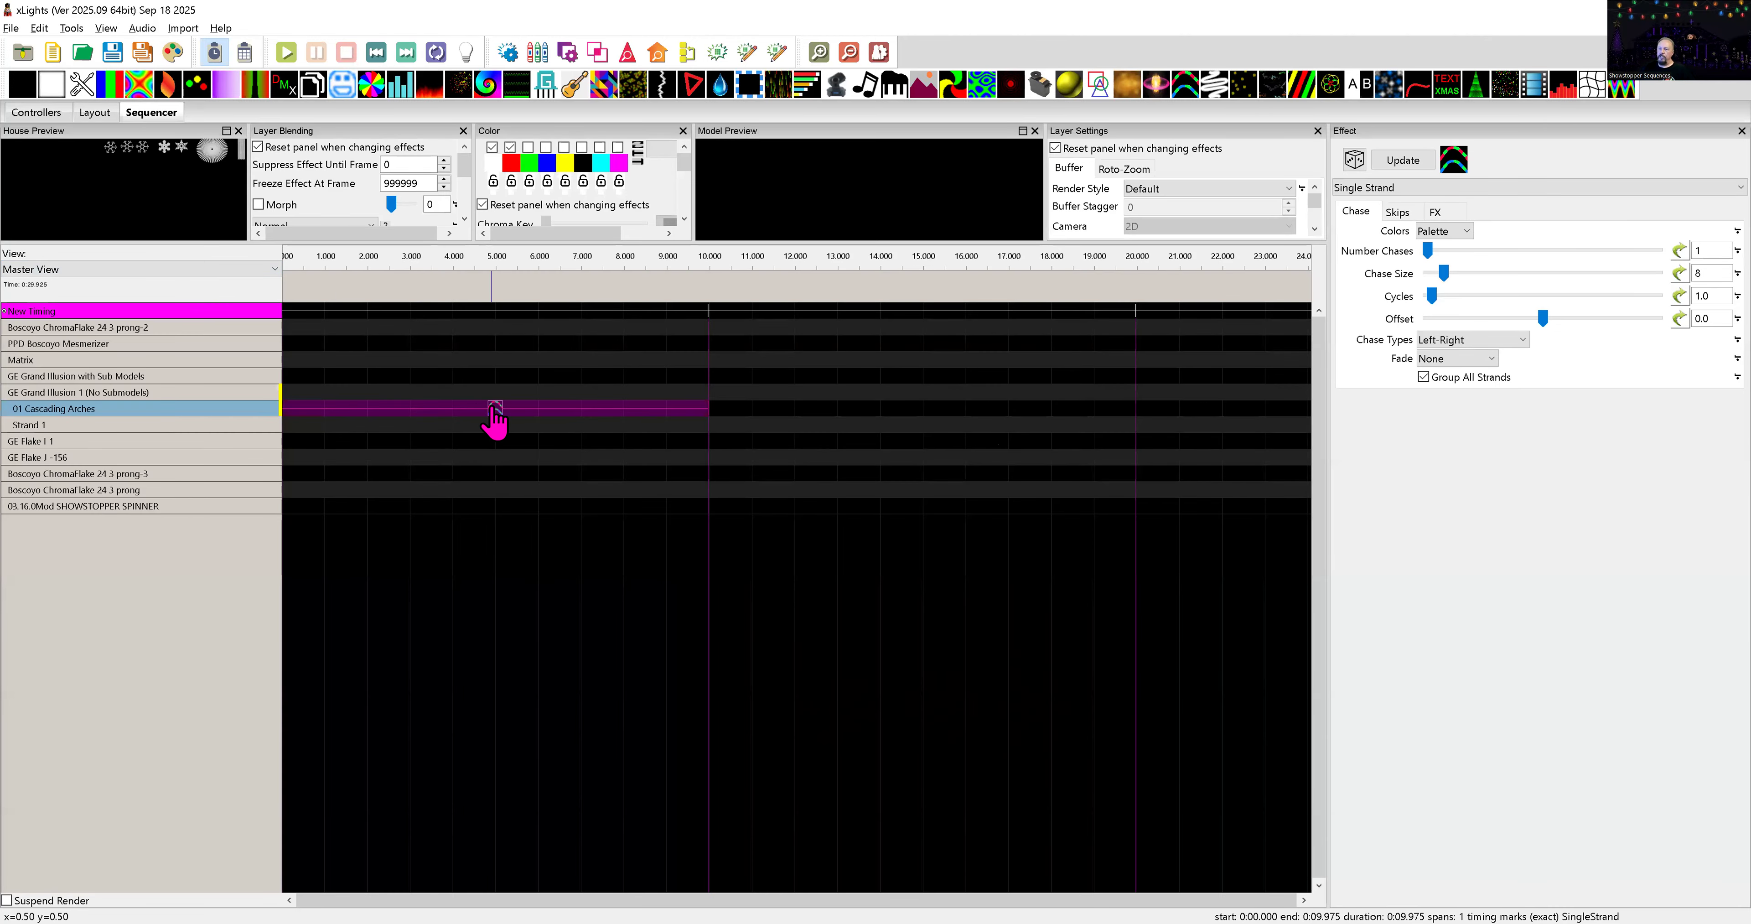
click(495, 412)
key(Delete)
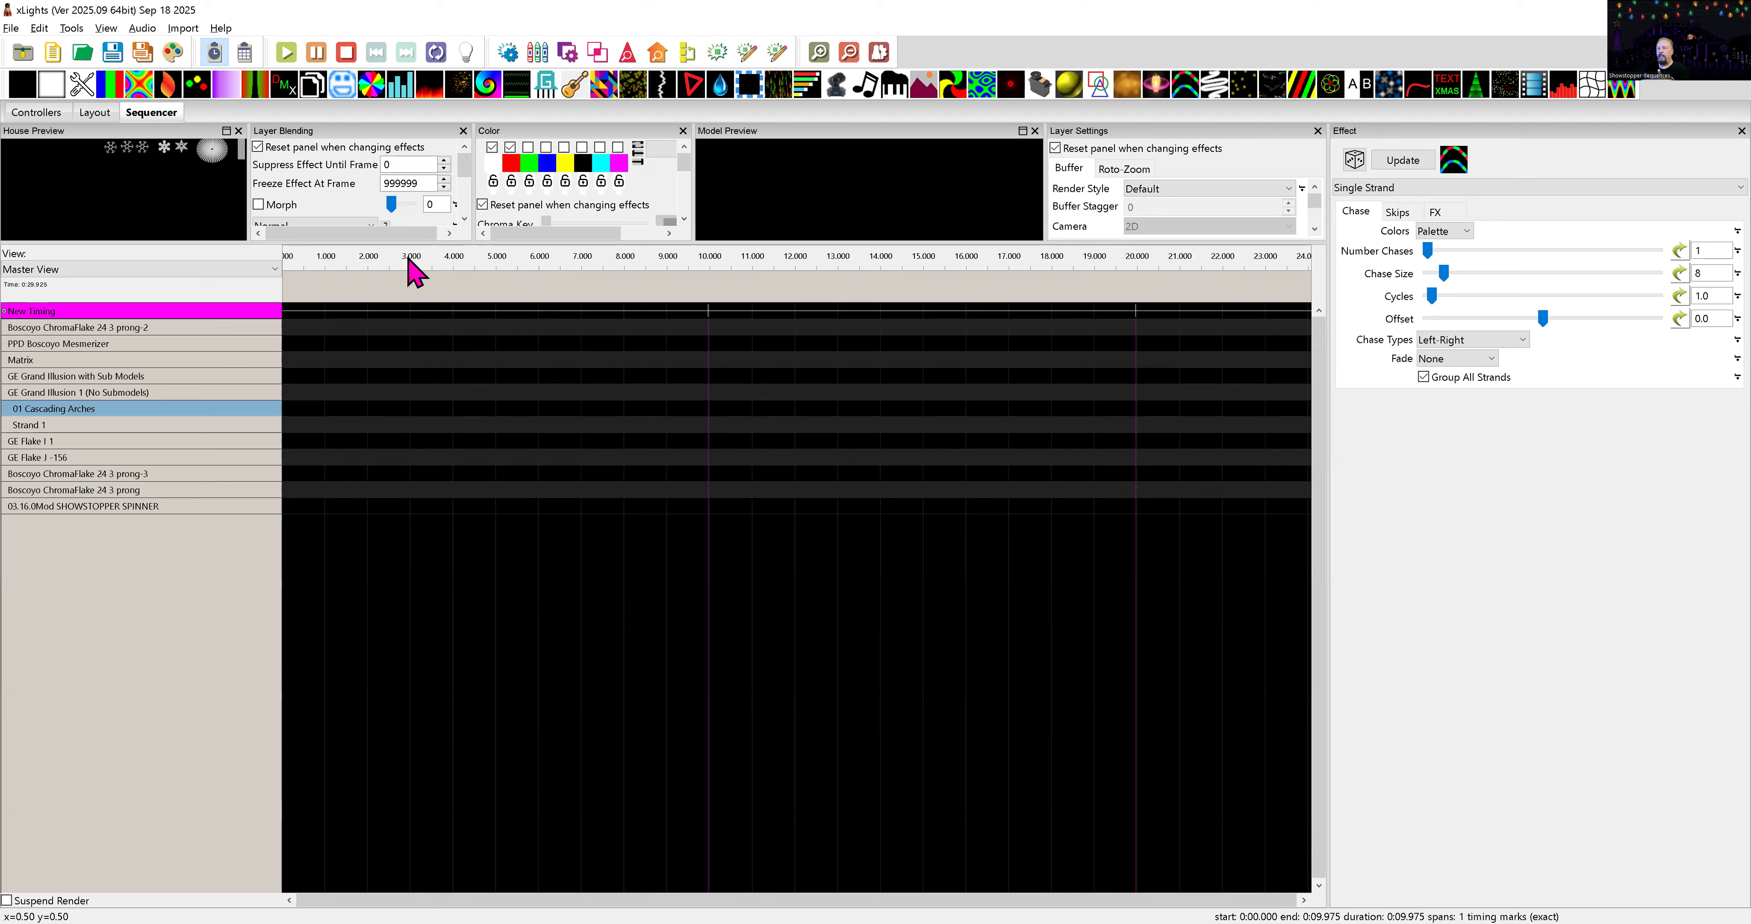
click(396, 284)
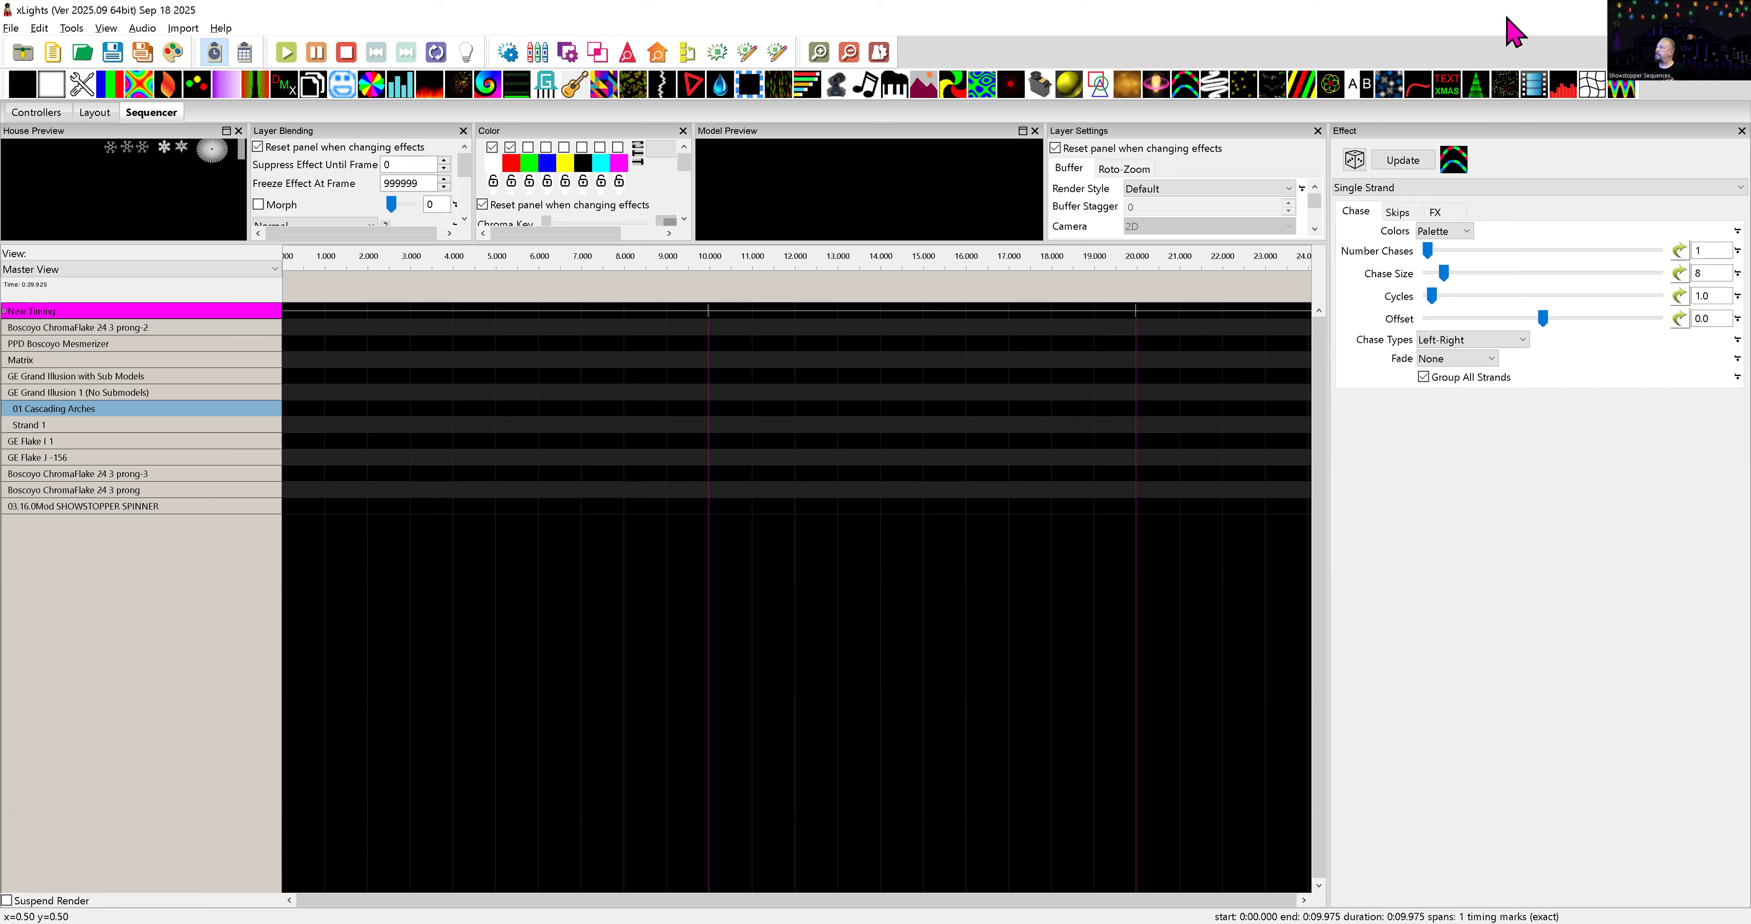
- Add all available groups, from 01.1.0Grp EVERYTHING BUT STARBURST through 05.01.0GRP MOVING HEADS, to the Master View in Display Elements
click(687, 55)
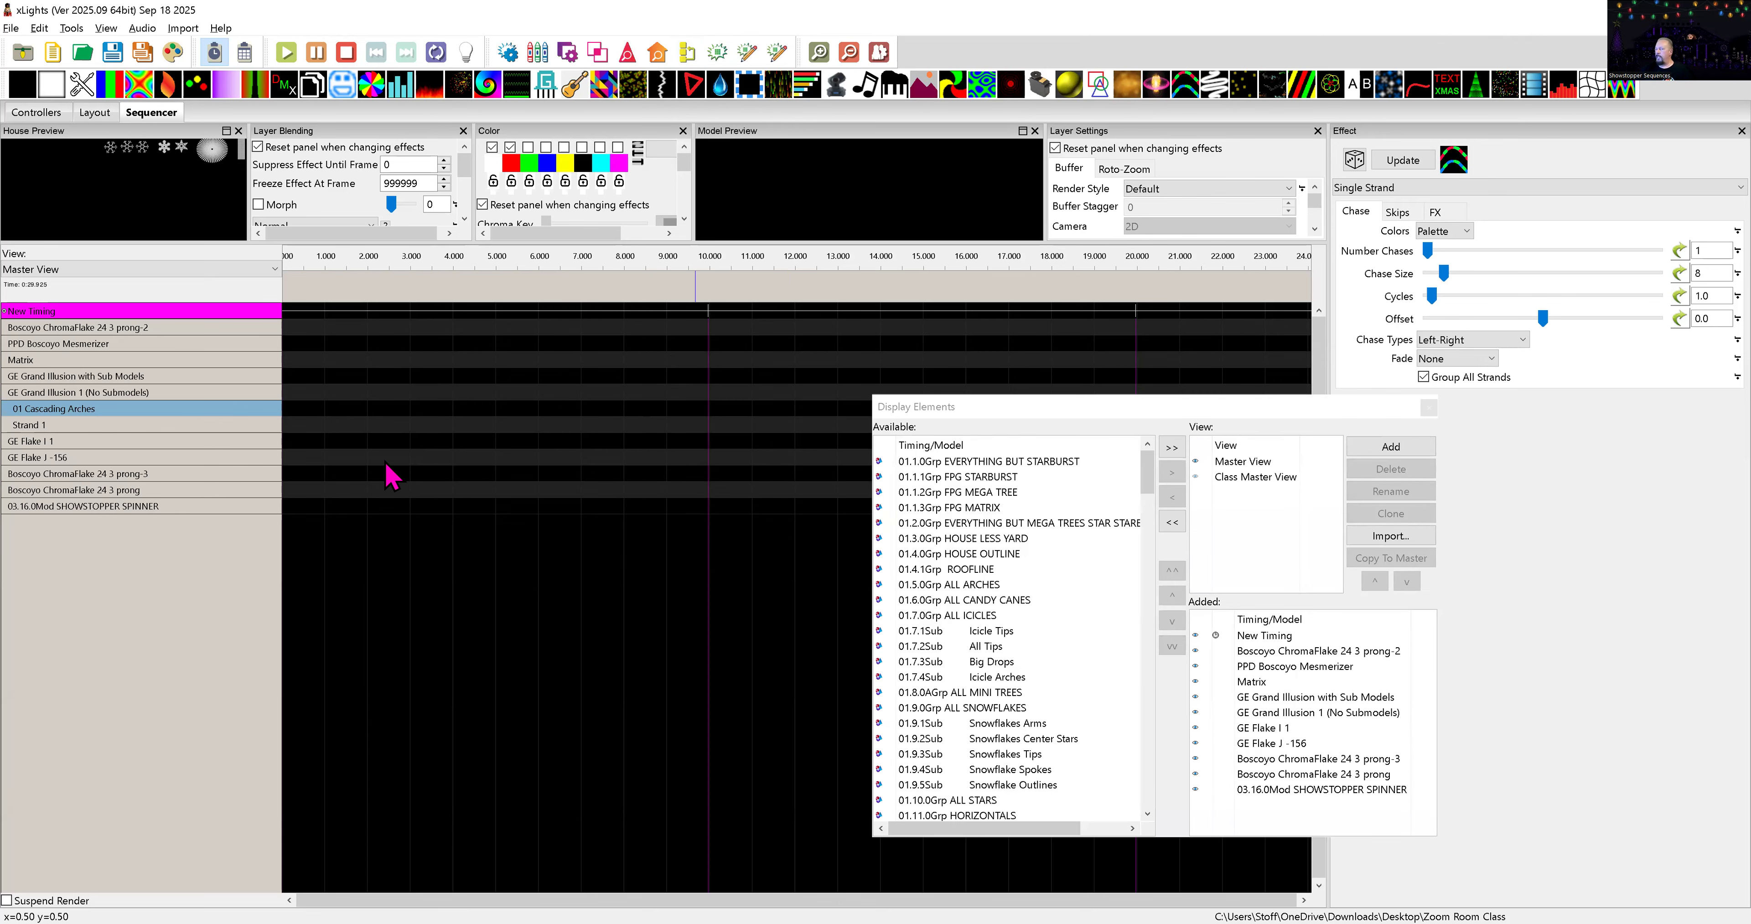
right_click(180, 443)
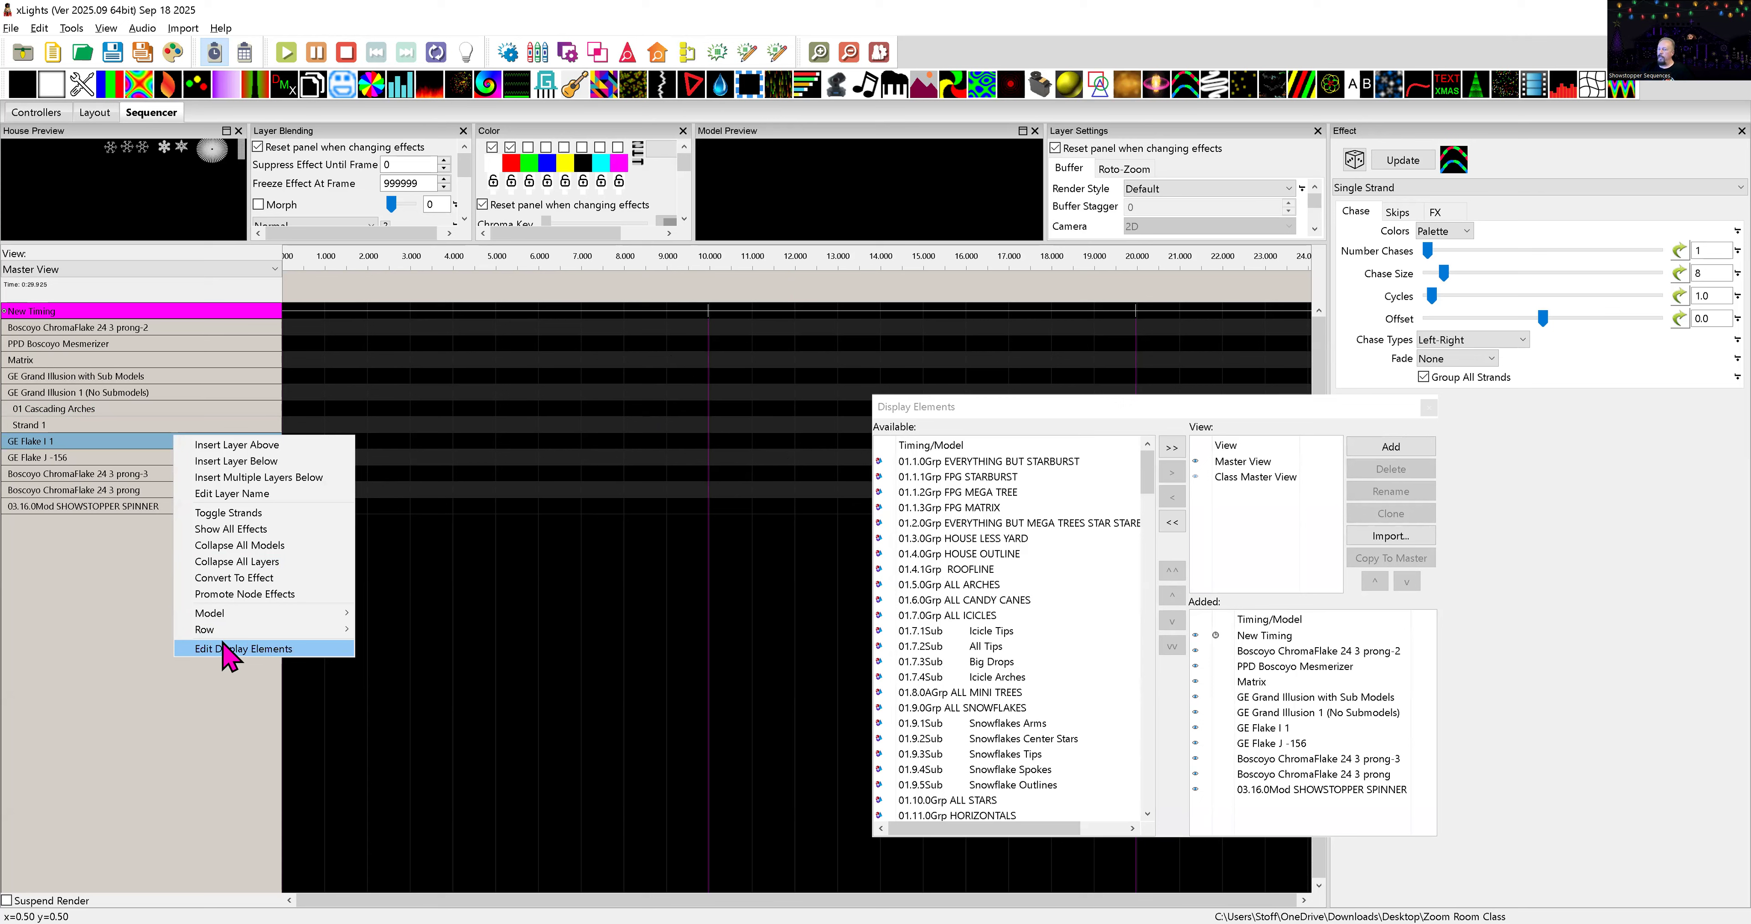
click(952, 412)
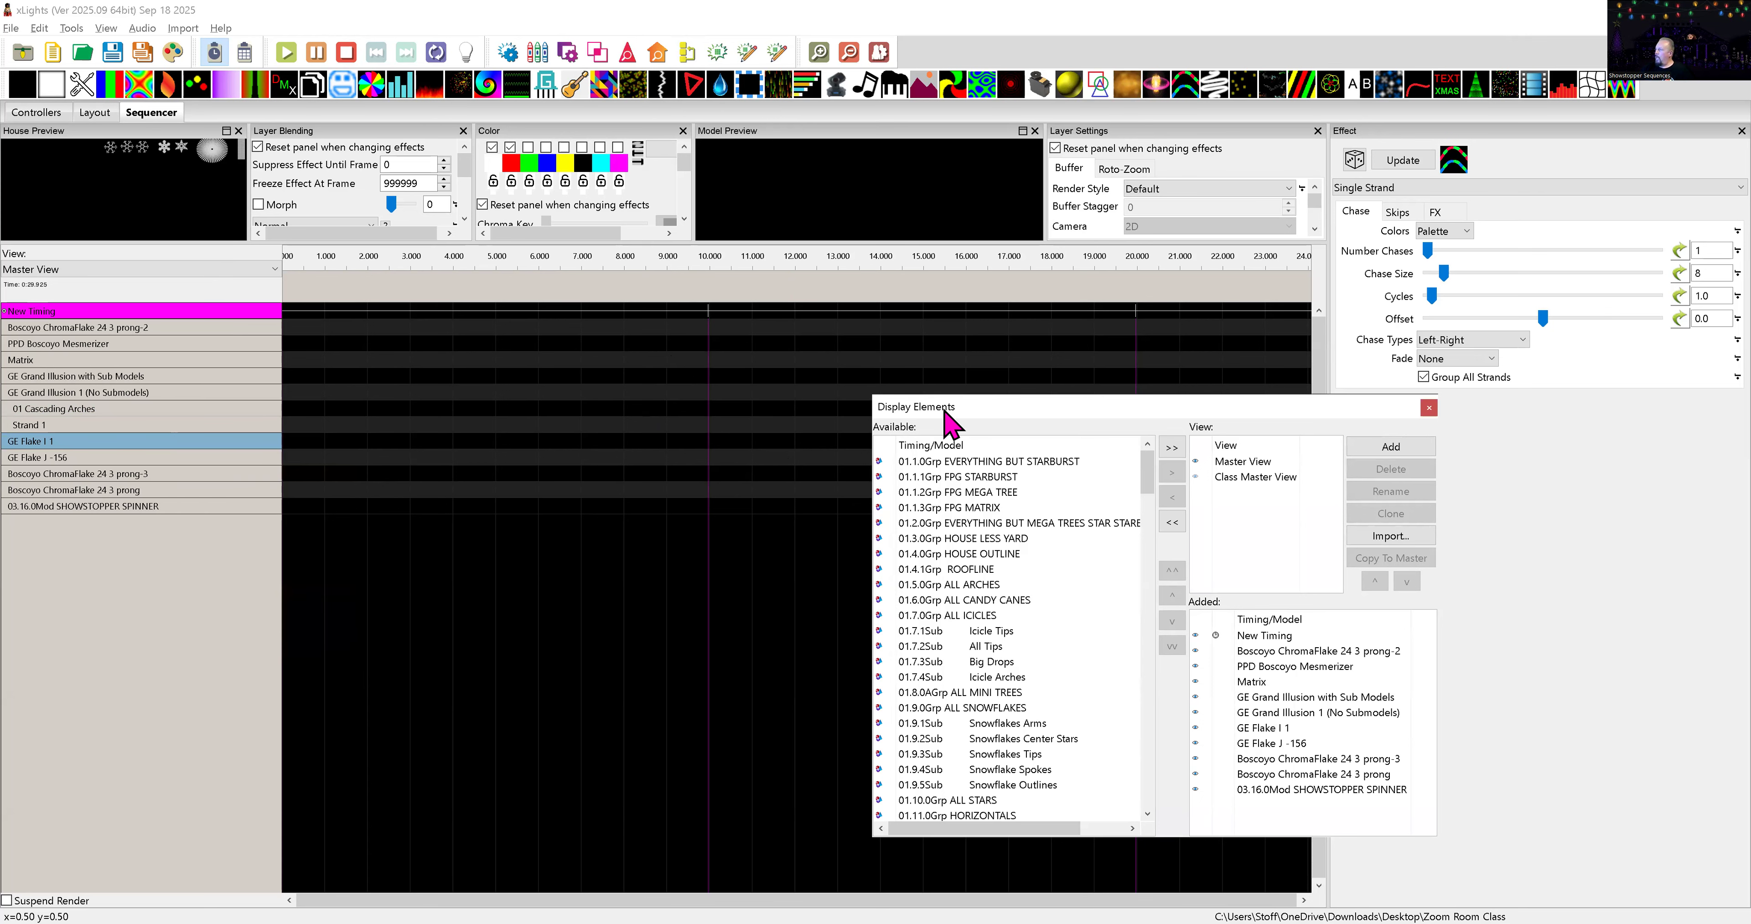
click(979, 462)
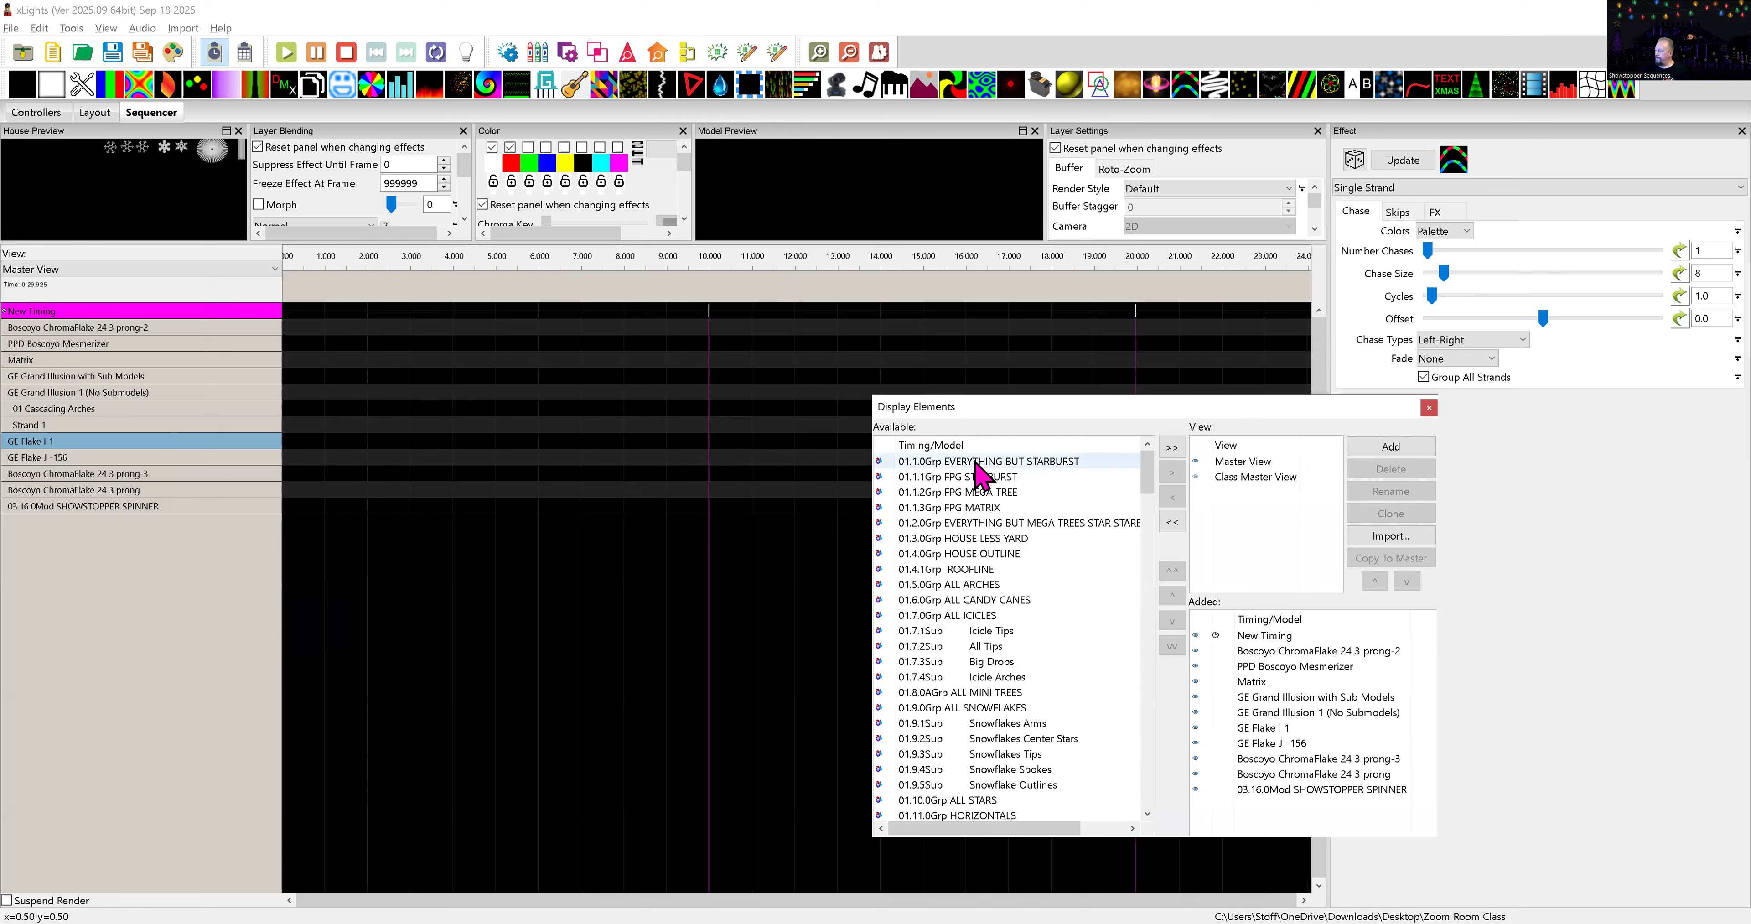
click(994, 468)
drag(1147, 469, 1164, 774)
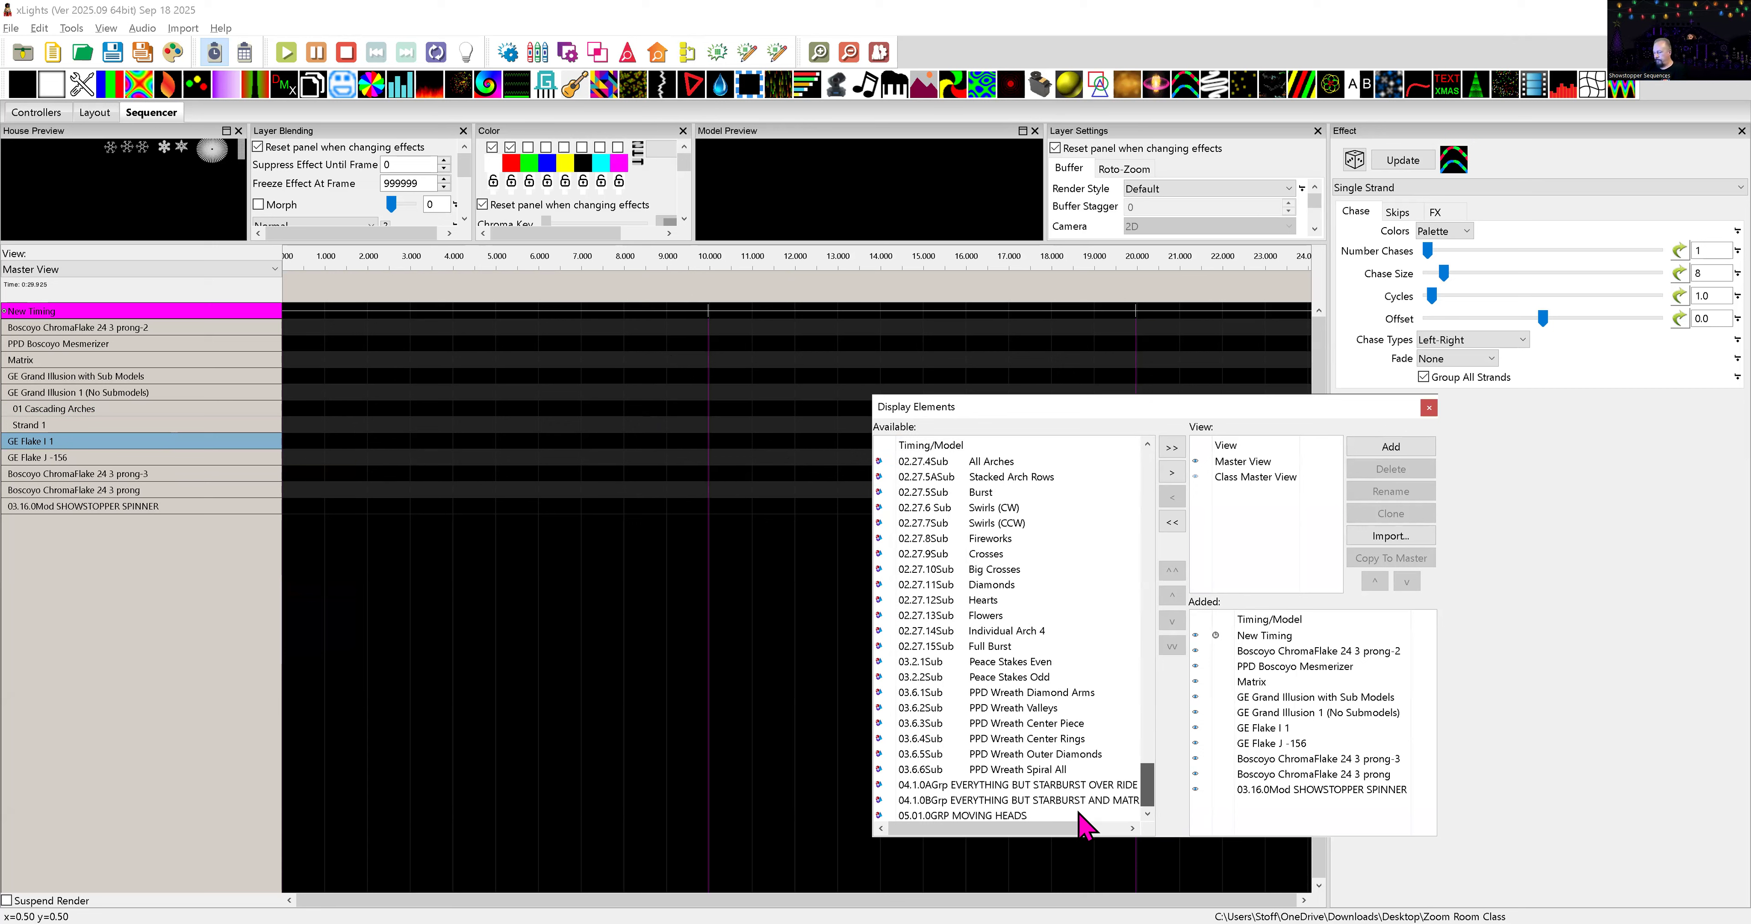
shift+click(1014, 816)
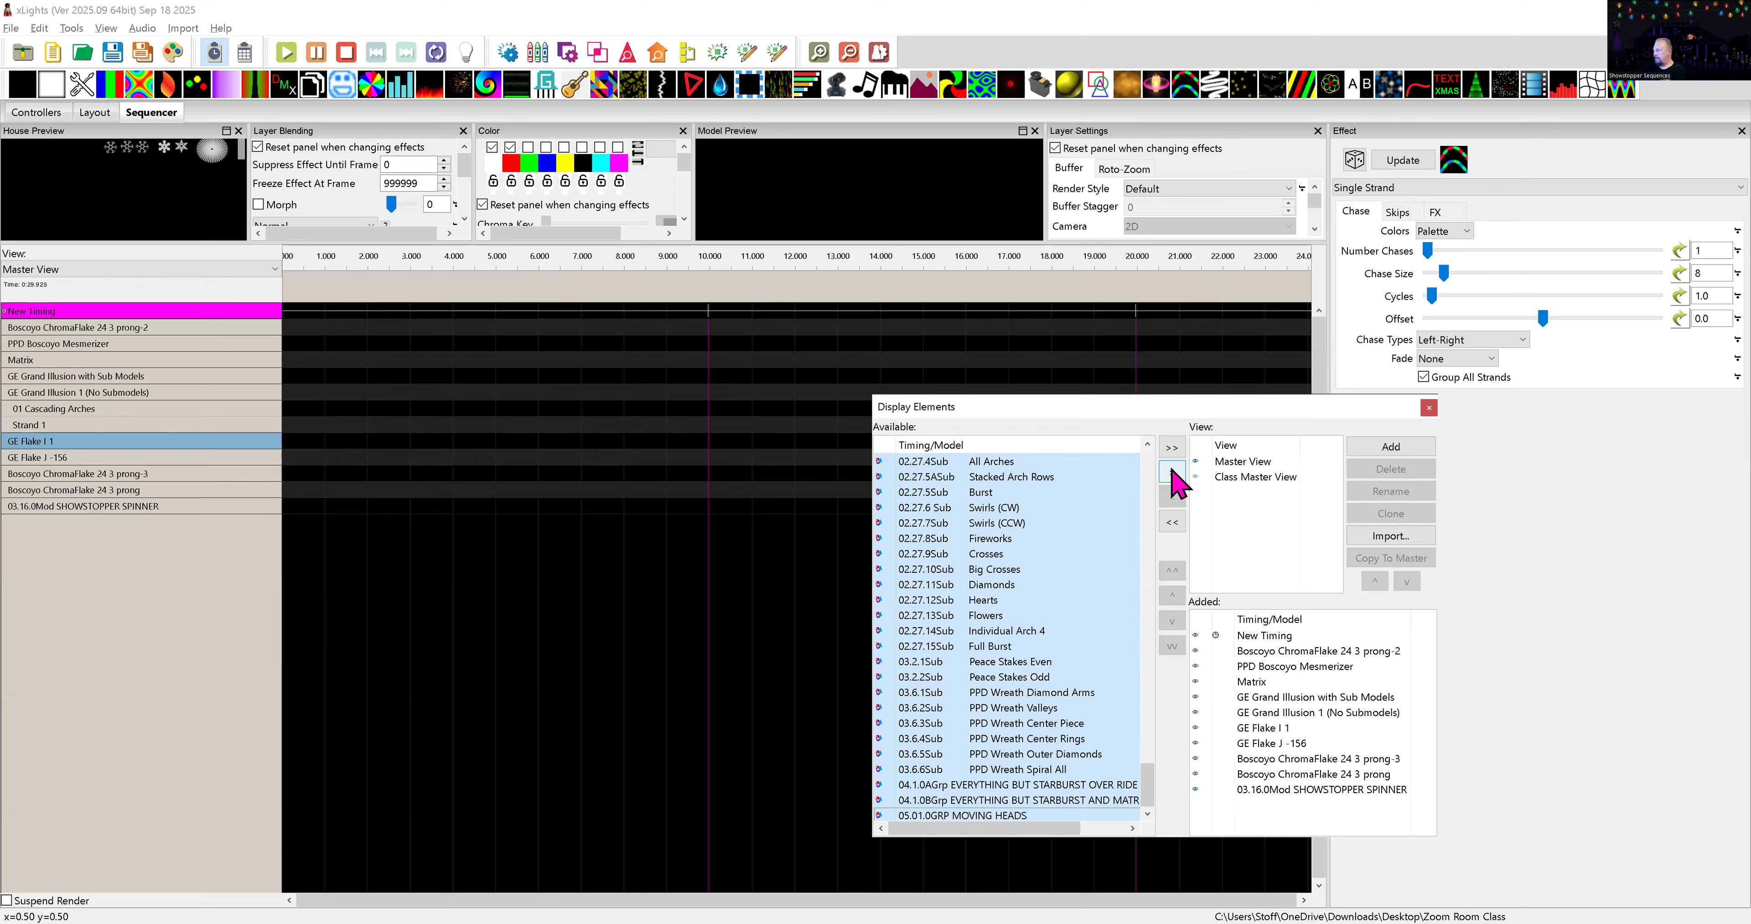
double_click(1000, 638)
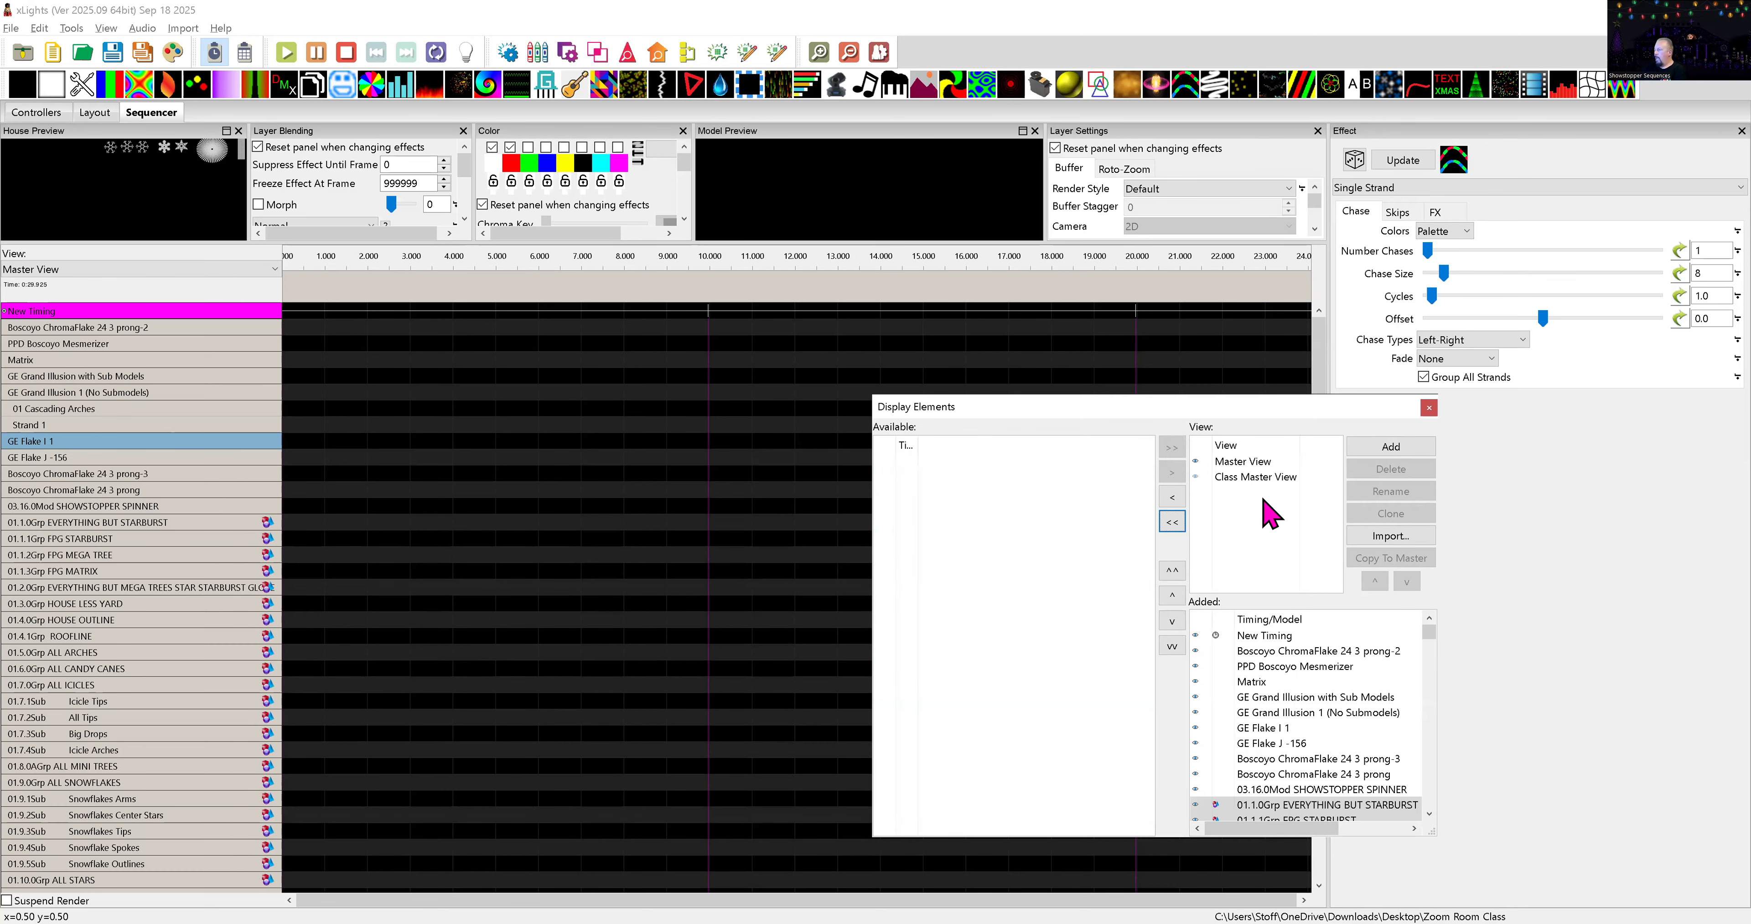
- Clone the Master View as a new view named Showstopper
click(1254, 462)
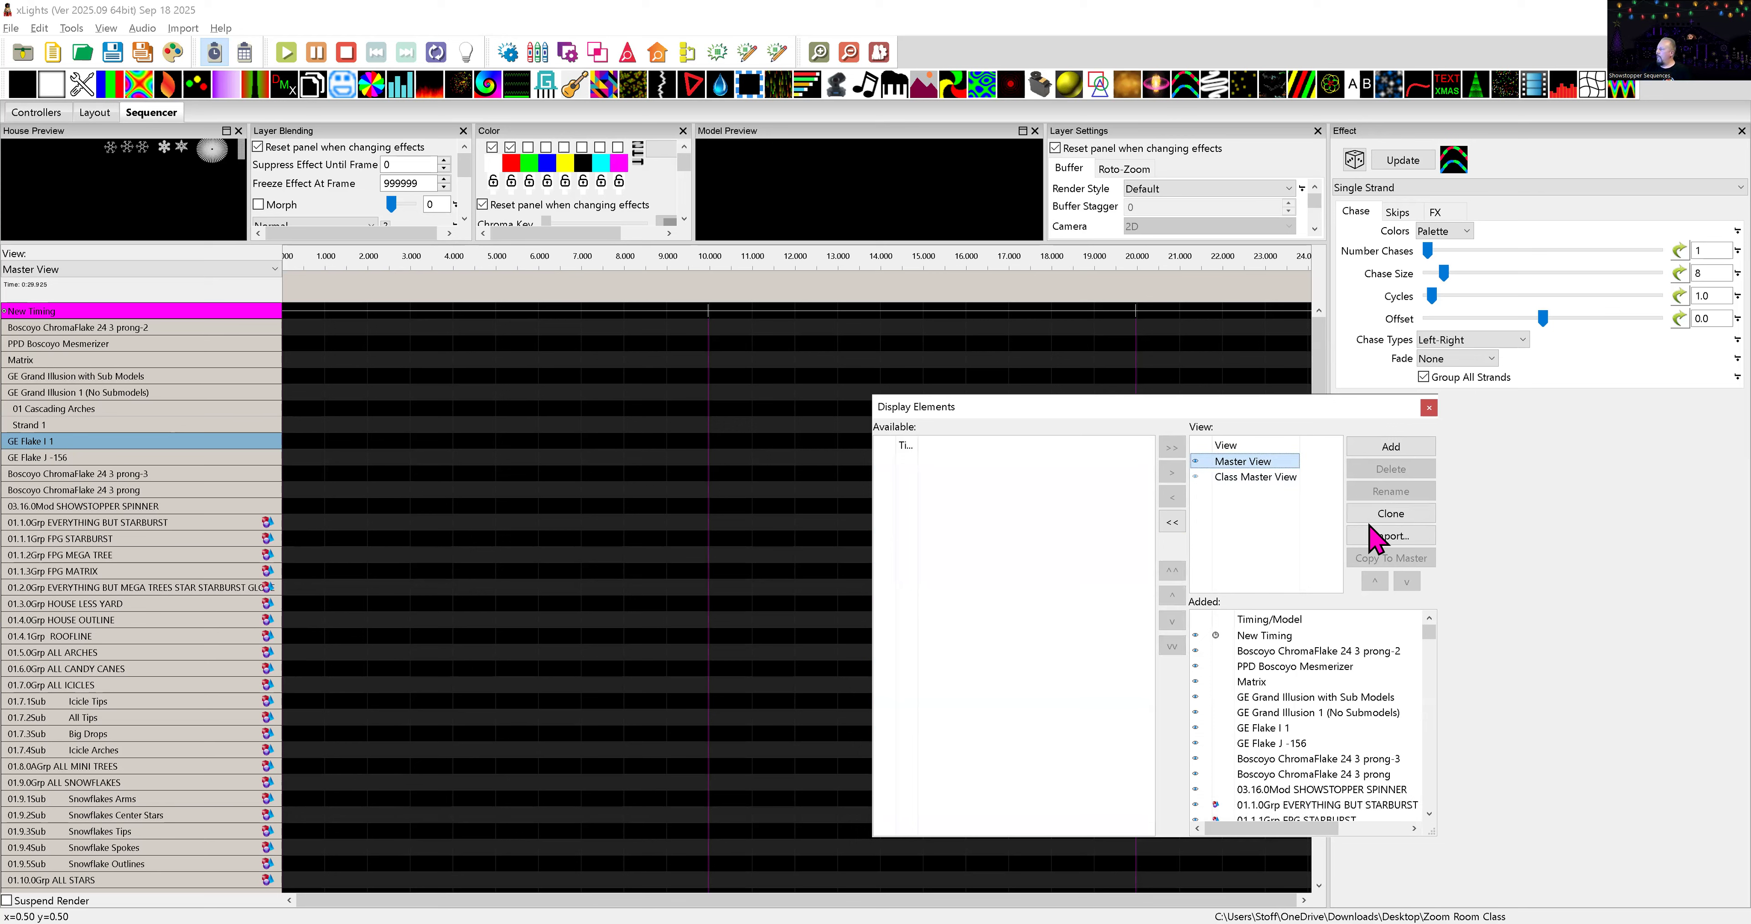
click(1384, 516)
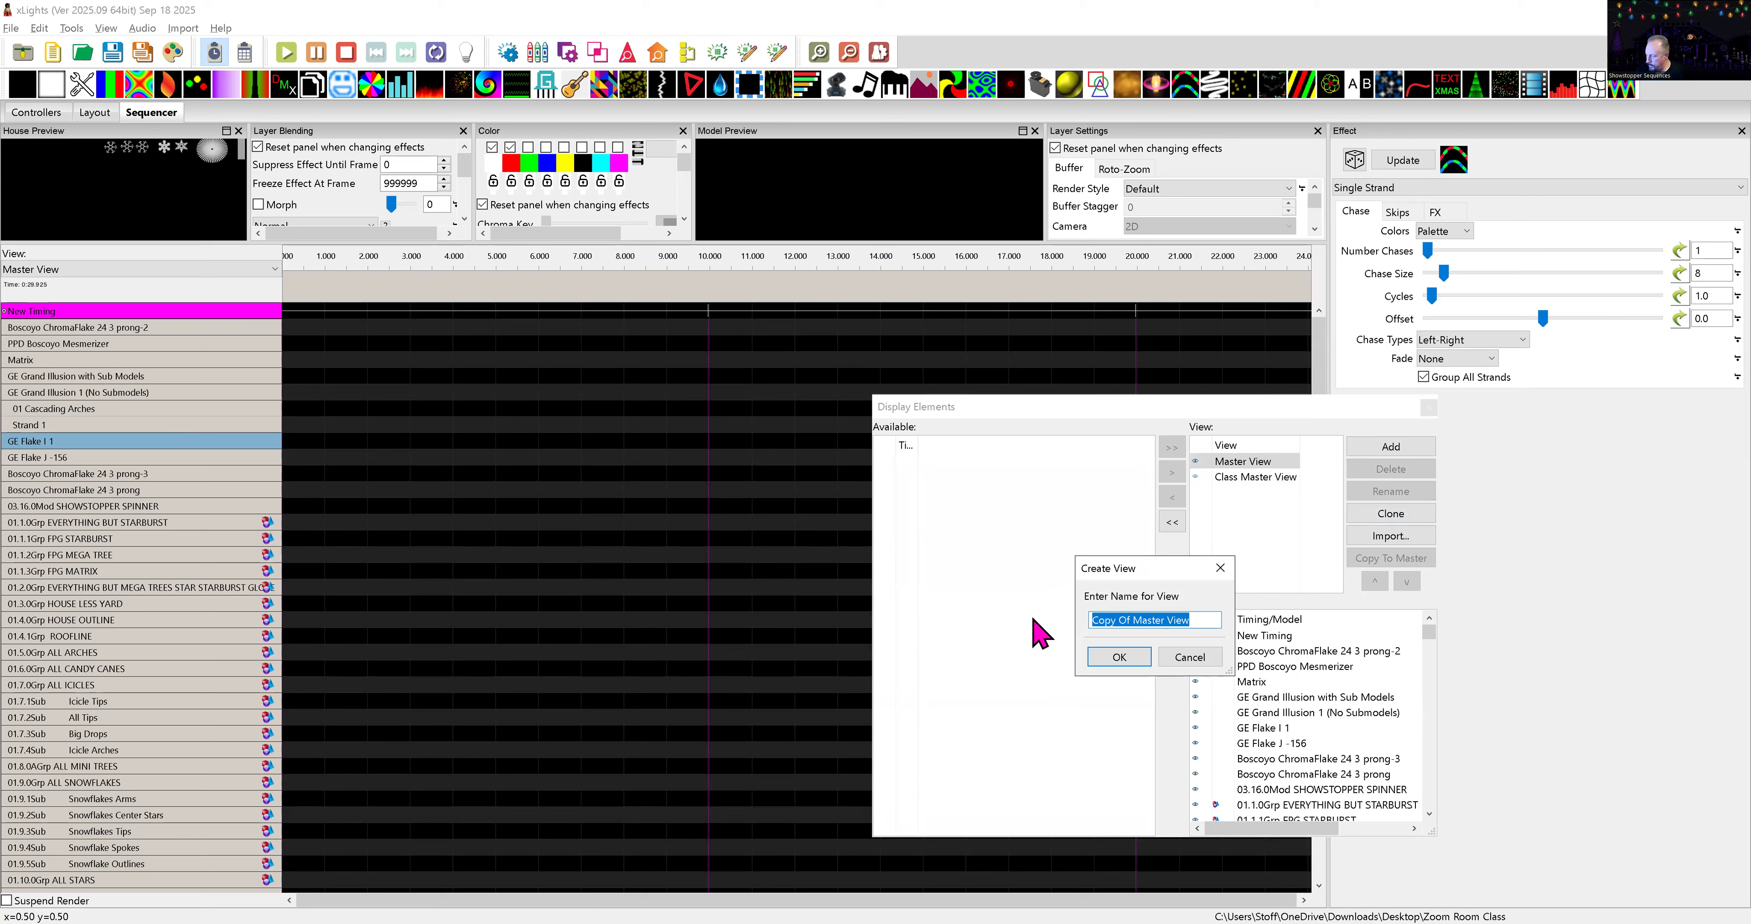
text(Shows)
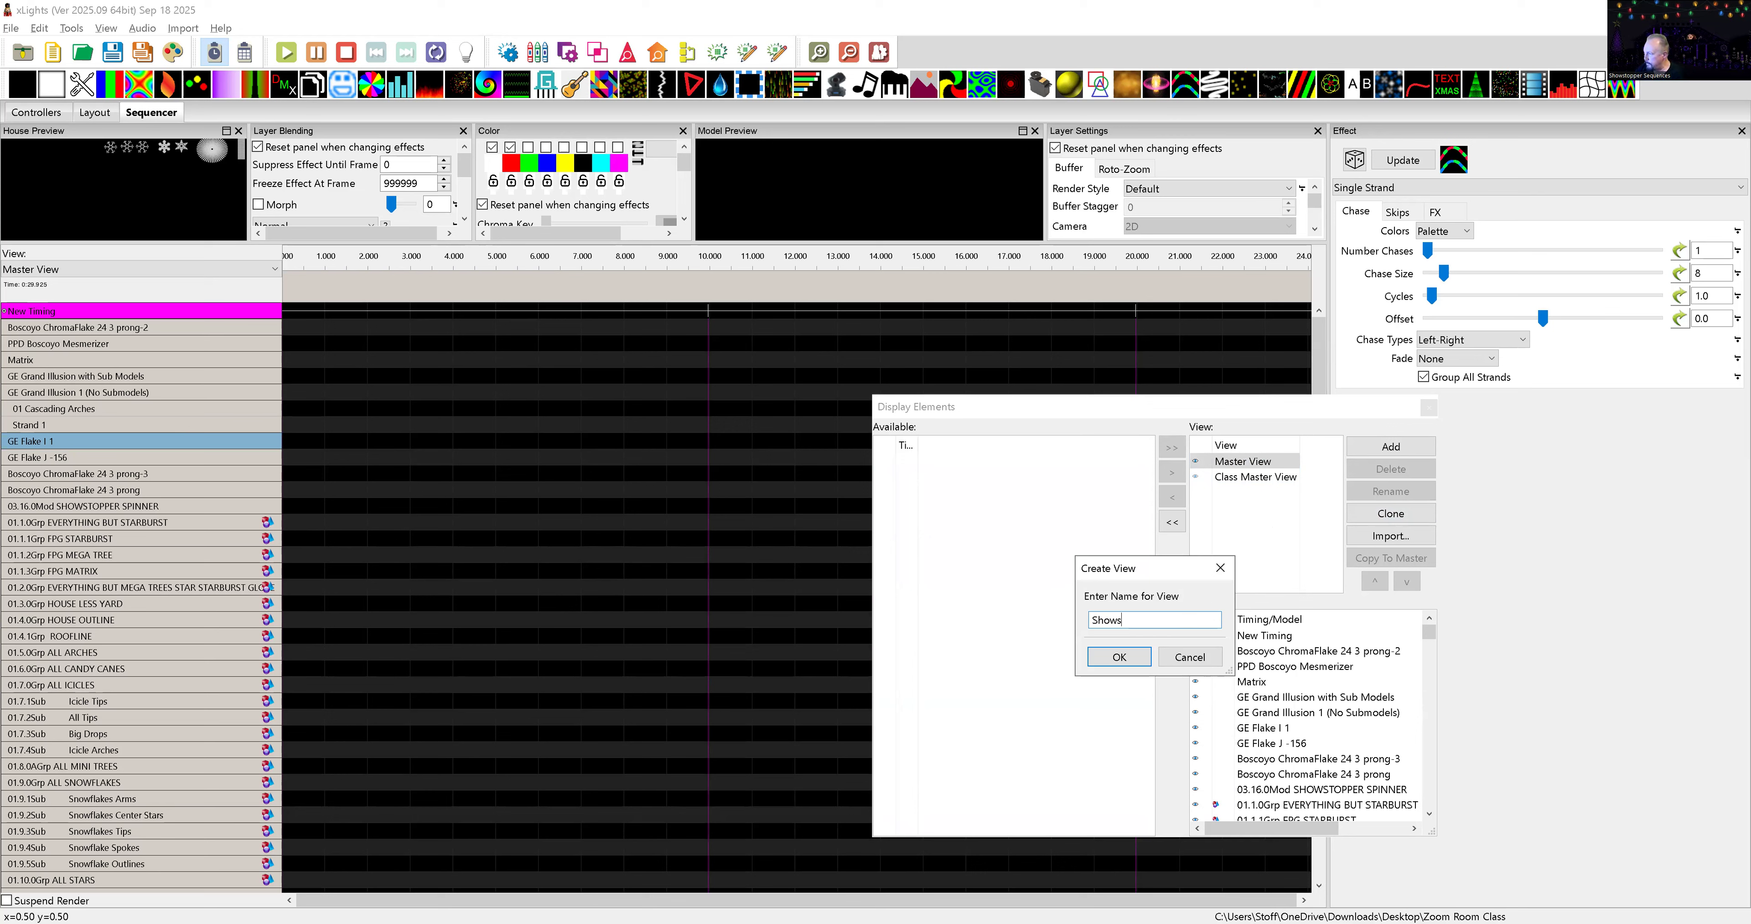
text(topper)
click(1108, 654)
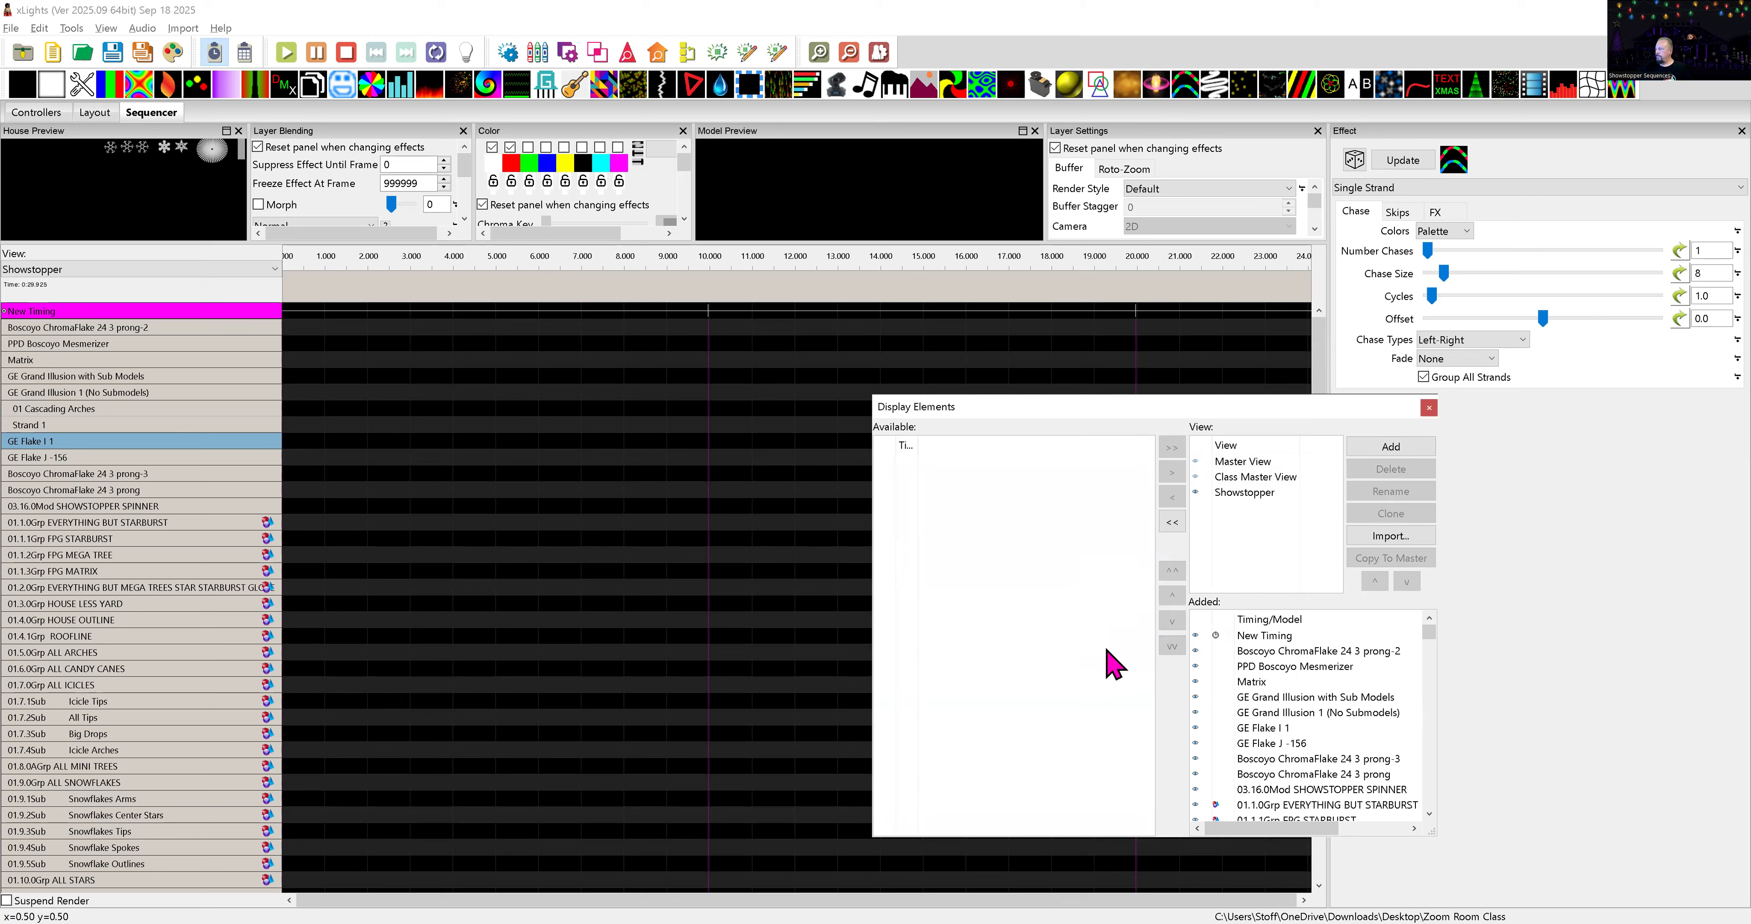
- Sort the elements added to the Master View by name
click(1253, 491)
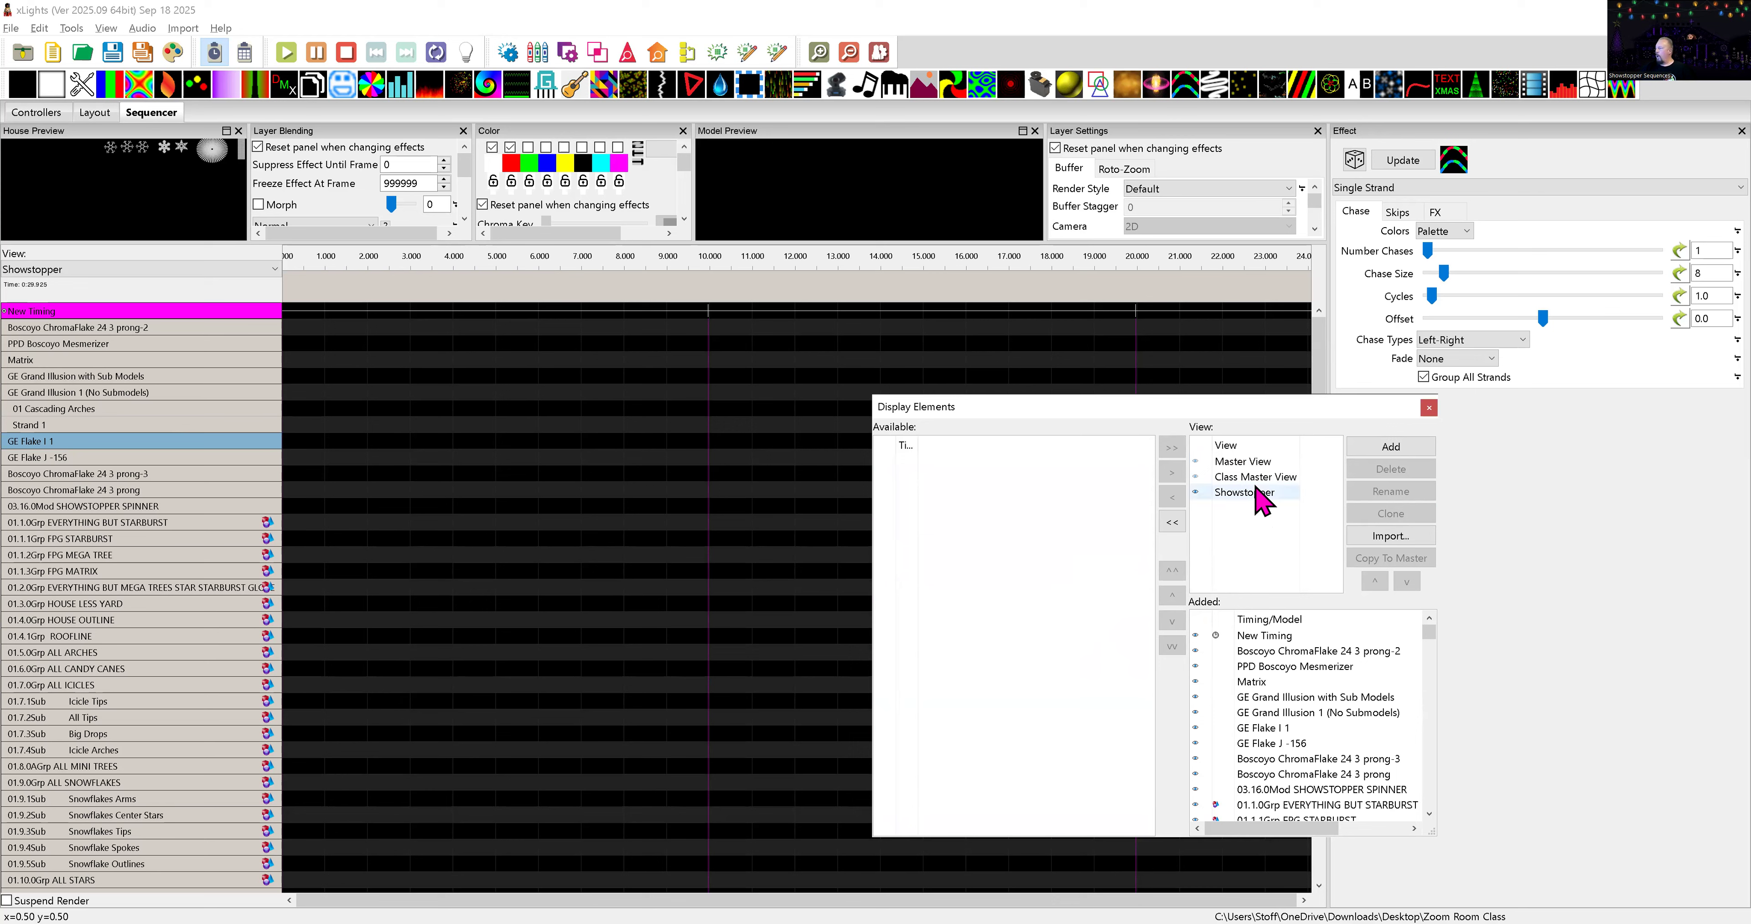
click(1239, 462)
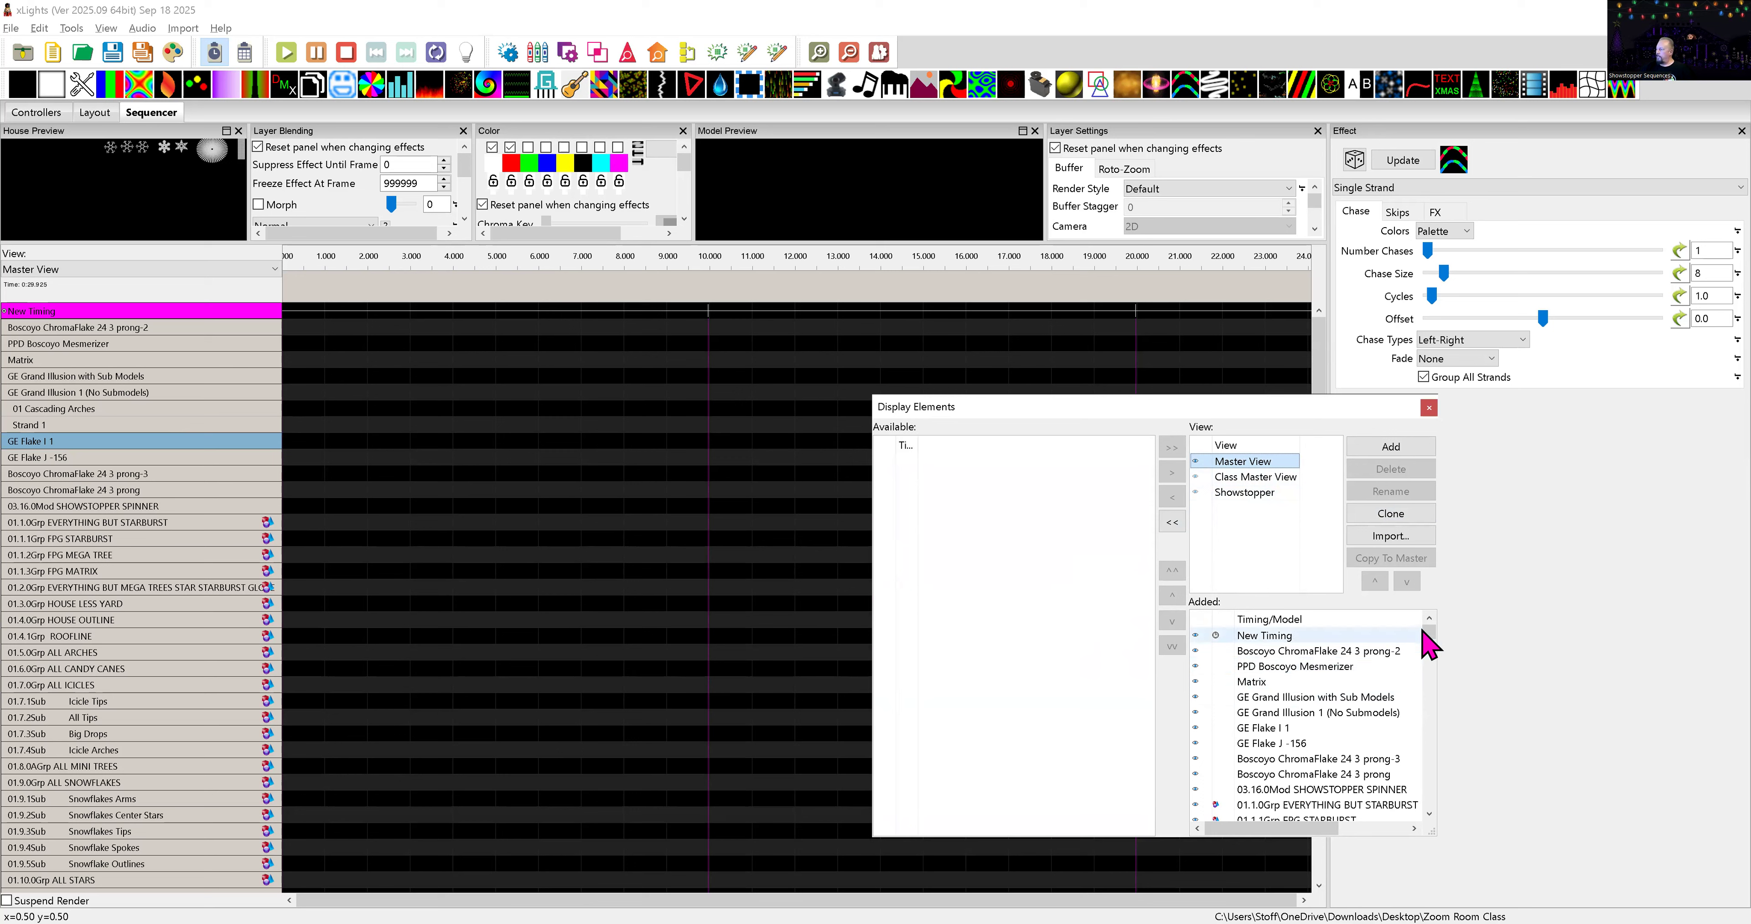
scroll(1274, 655, down, 2)
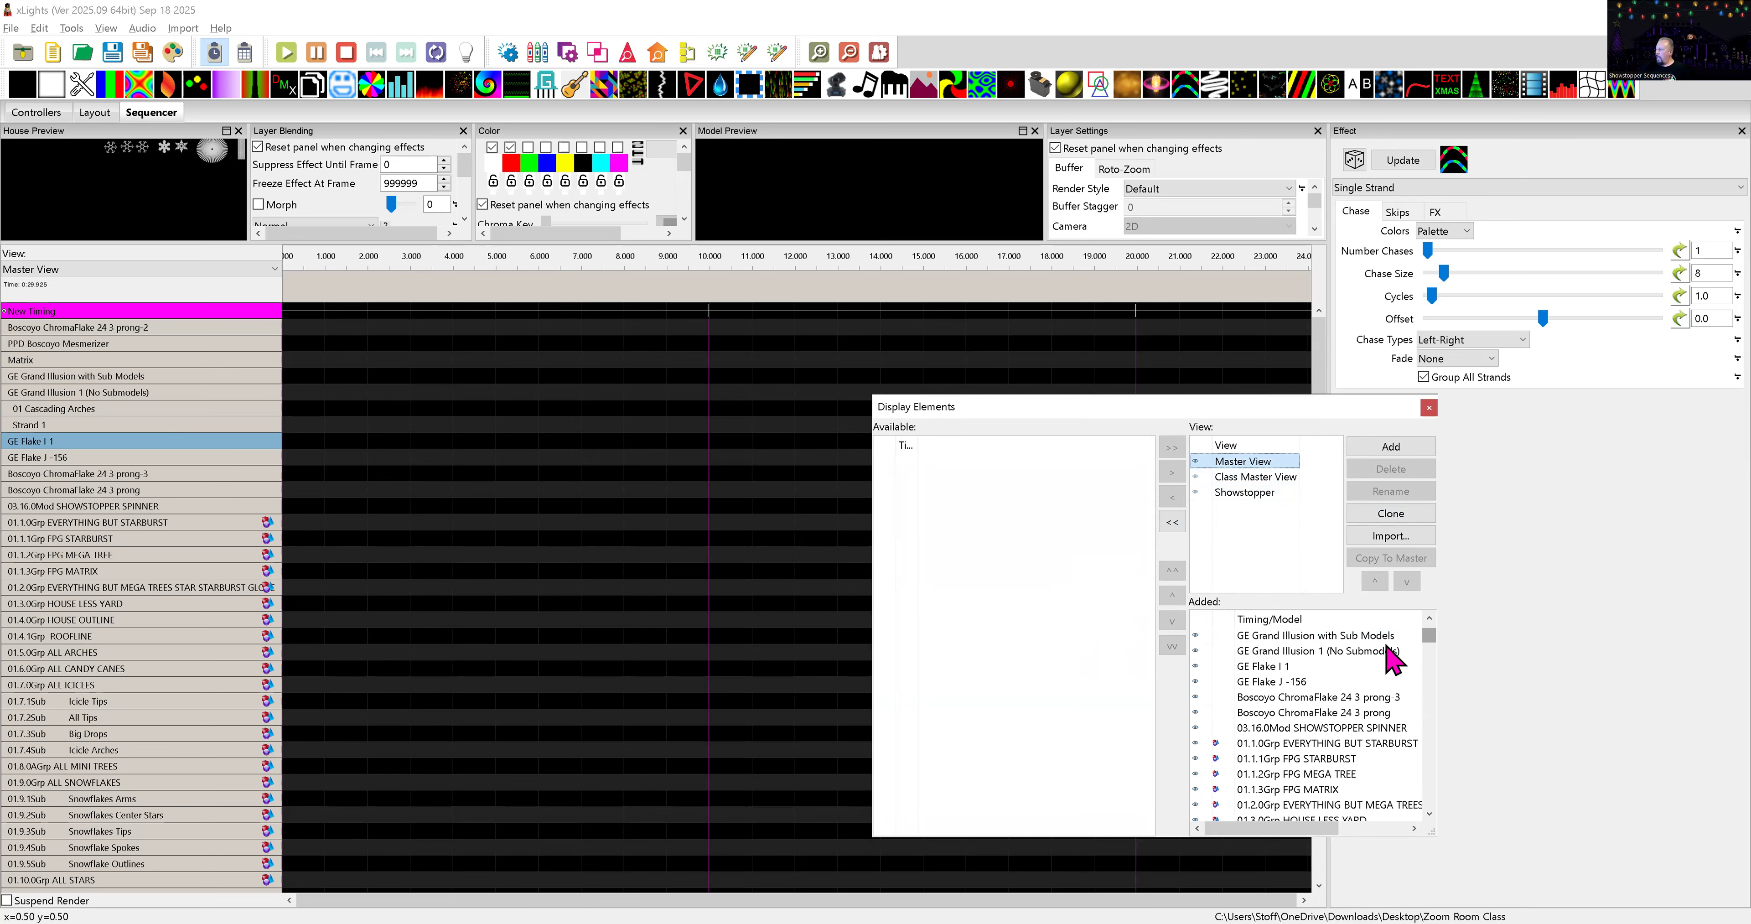
right_click(1283, 663)
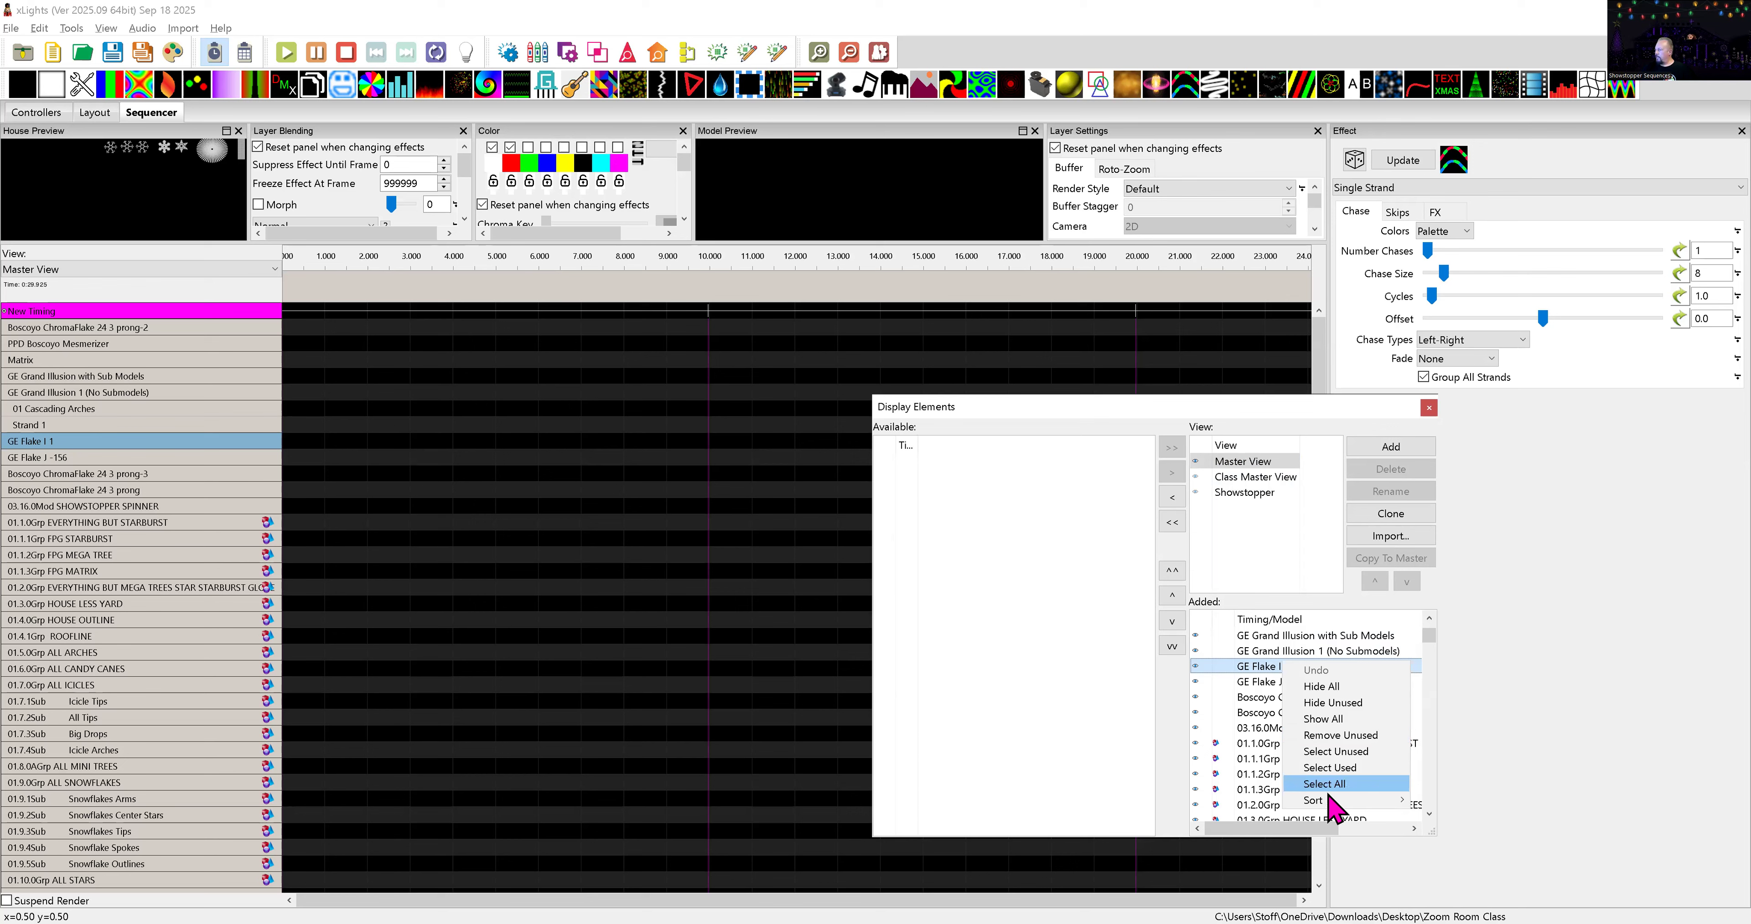
mouse_move(1393, 787)
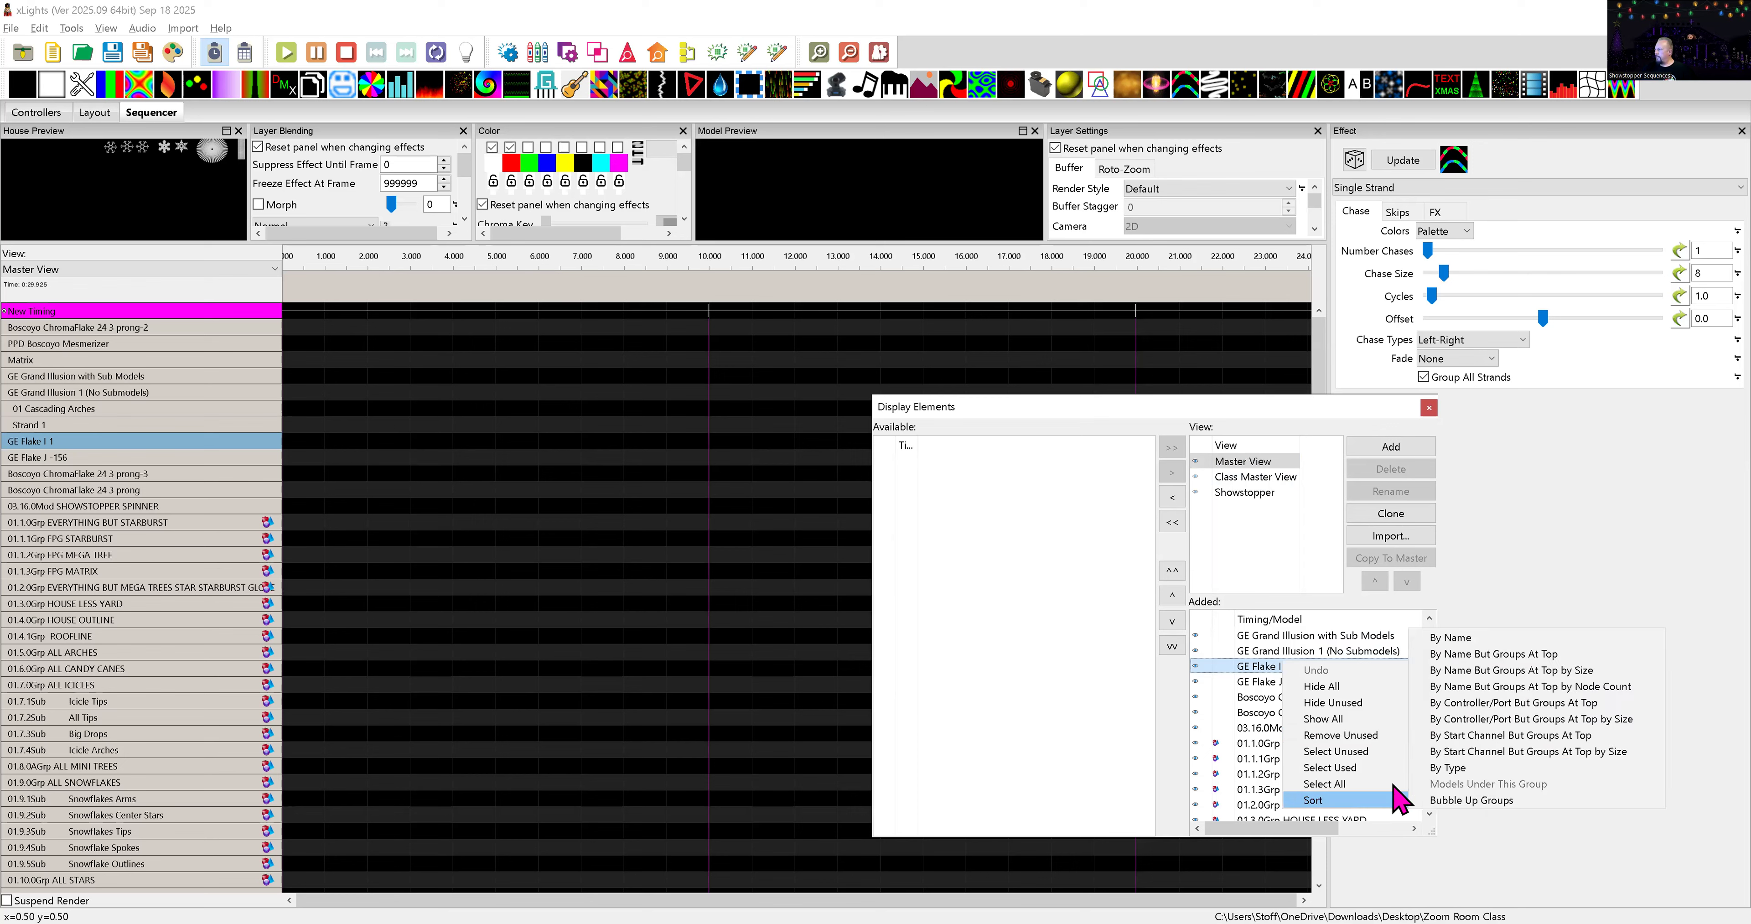
click(1448, 641)
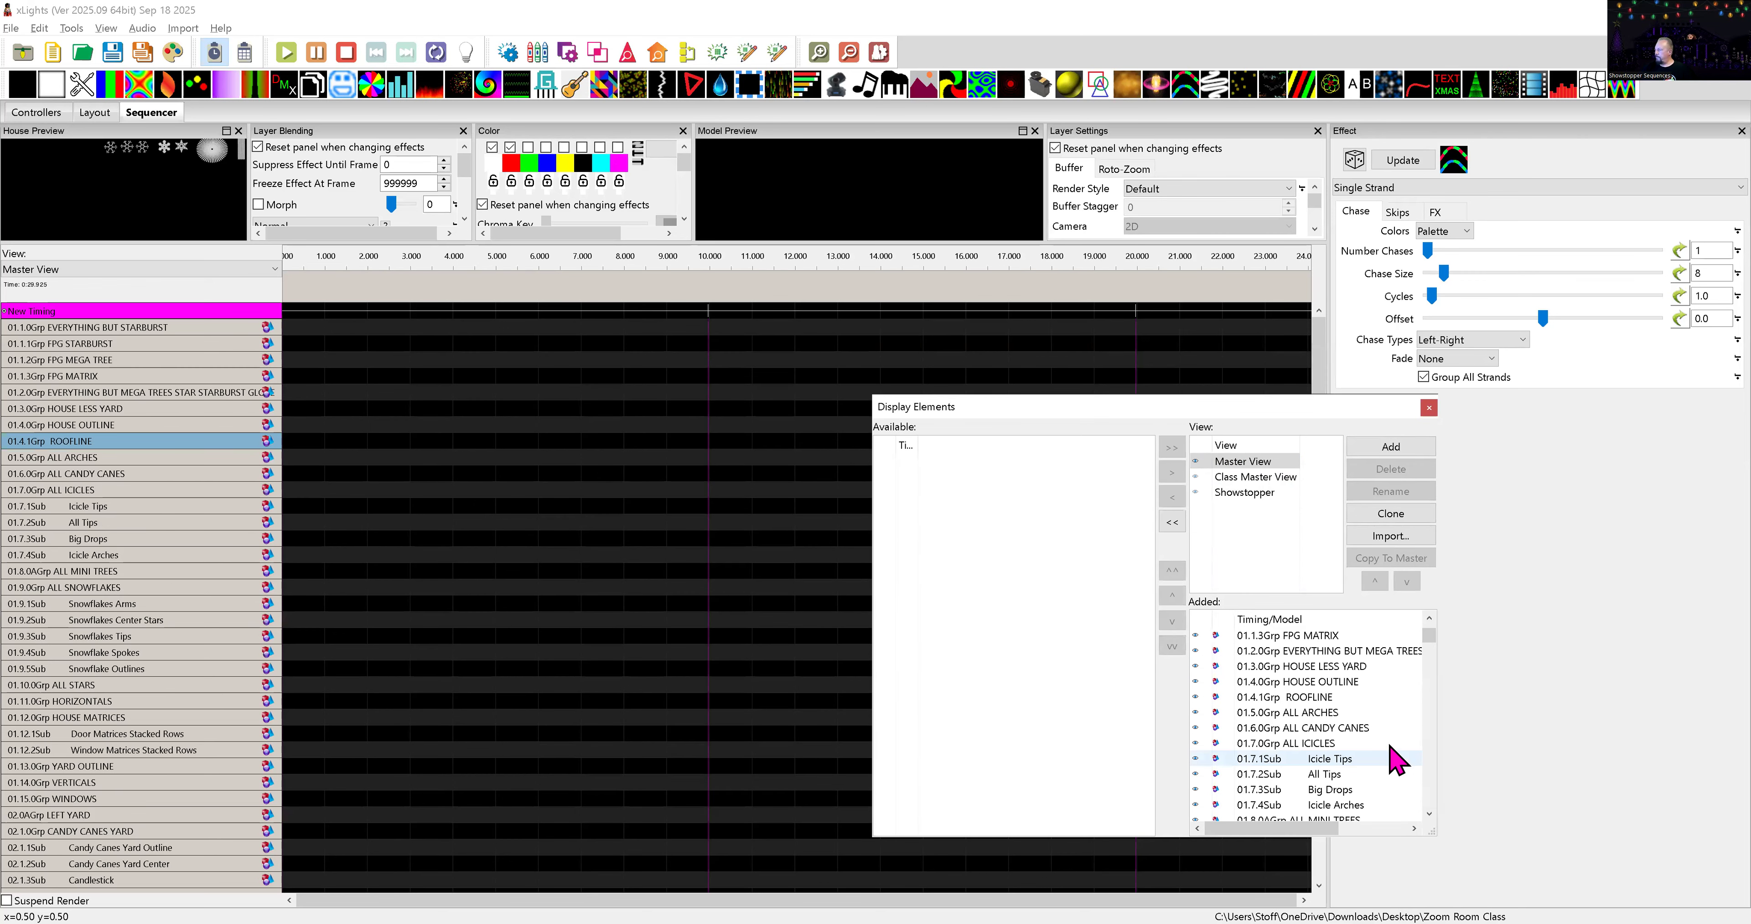
- Remove the ungrouped models from Boscoyo ChromaFlake 24 3 prong through PPD Boscoyo Mesmerizer from the Master View
scroll(1429, 641, down, 1)
drag(1428, 643, 1439, 804)
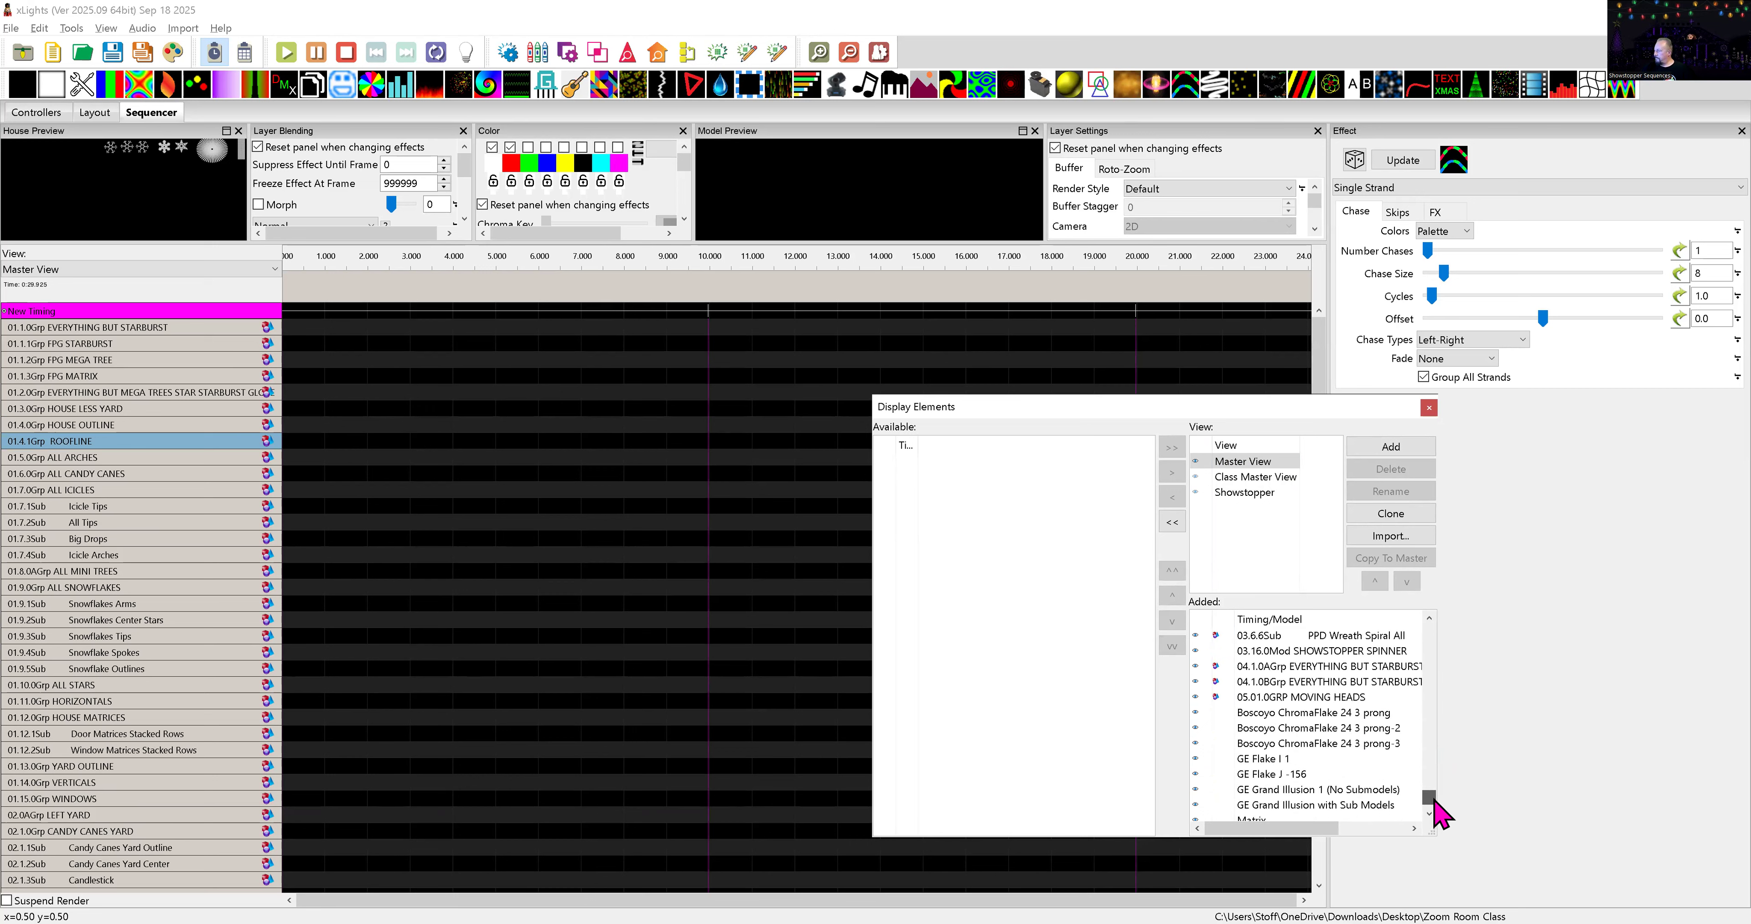
click(1281, 713)
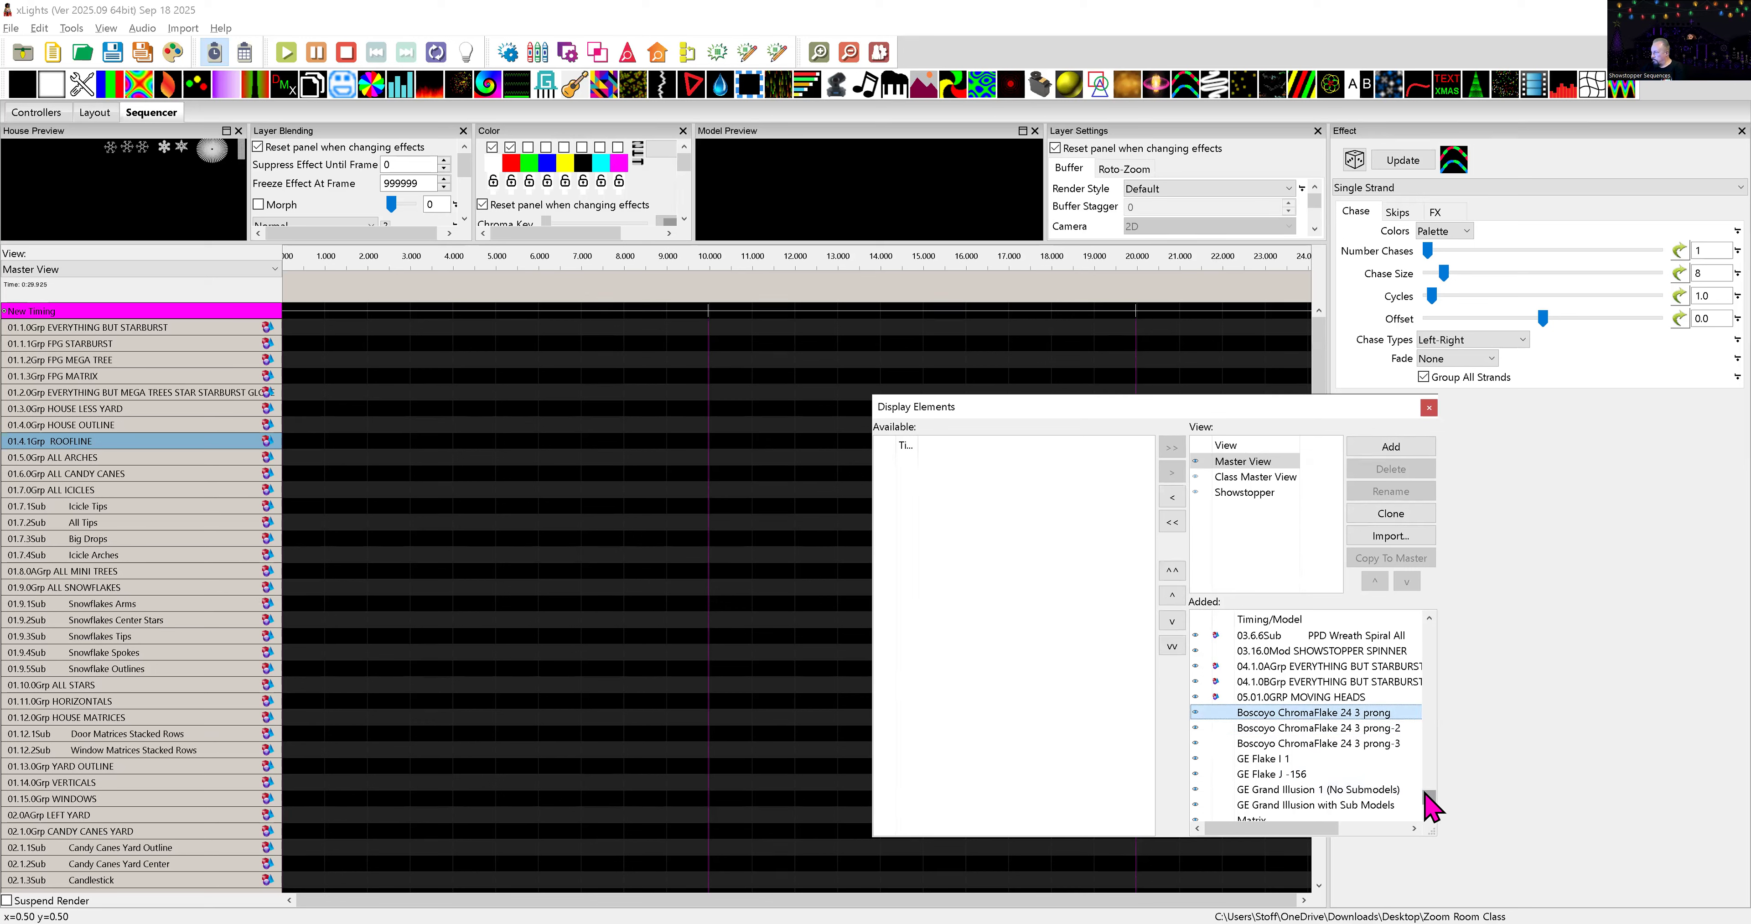
scroll(1356, 801, down, 1)
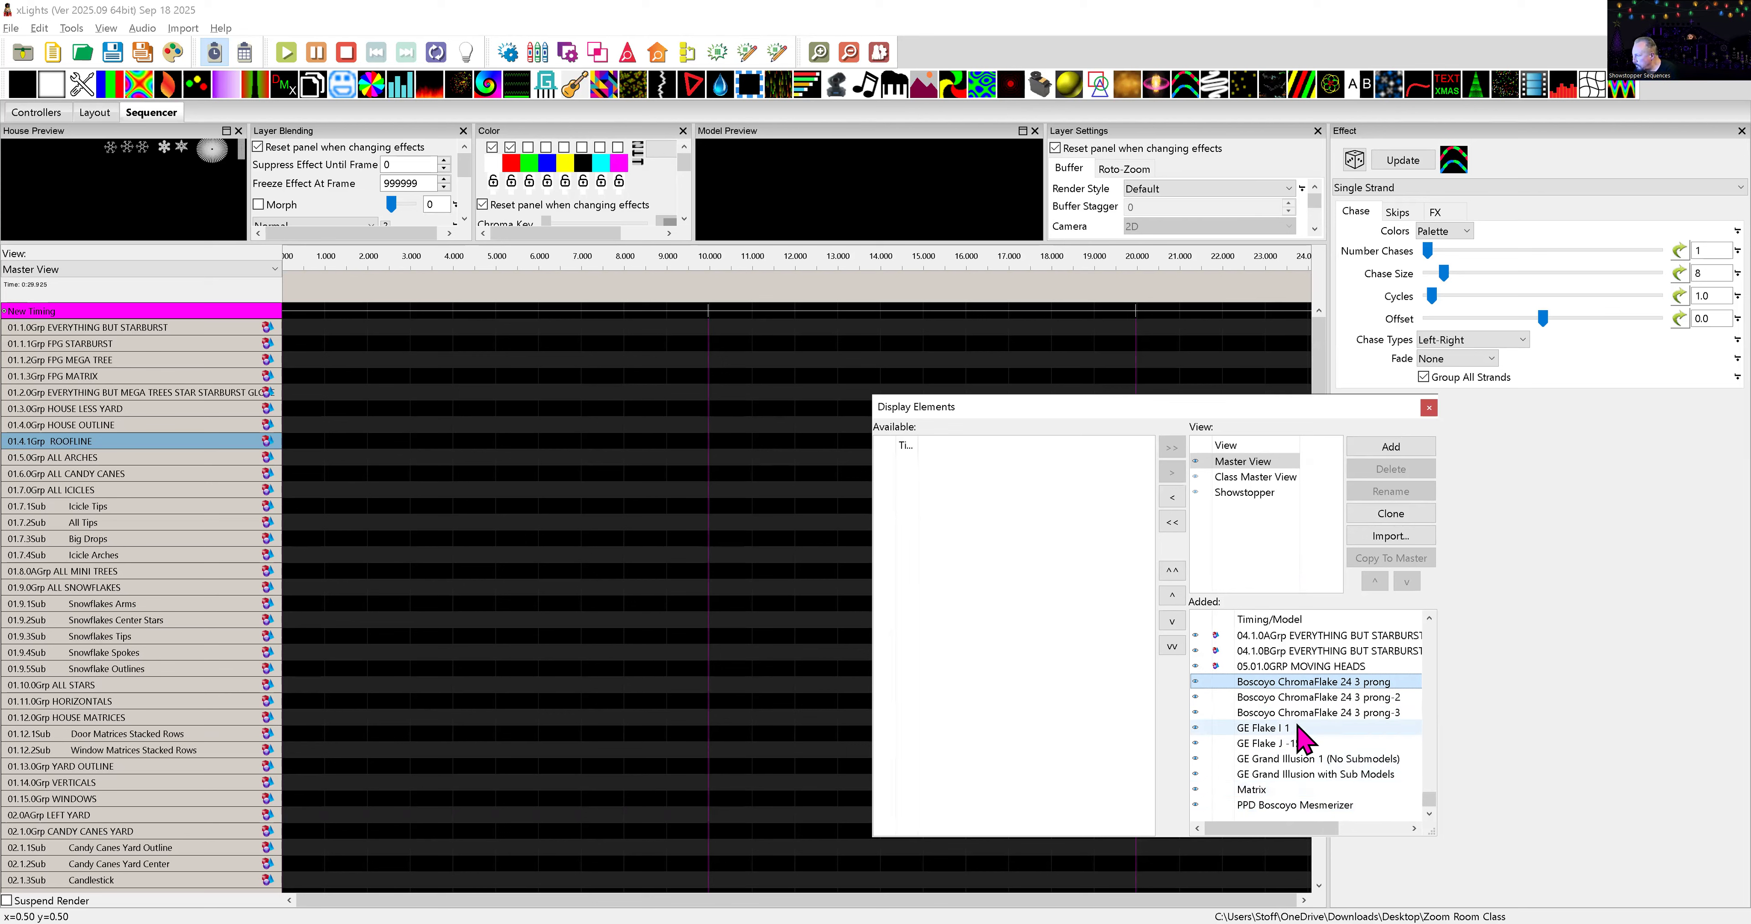
shift+click(1265, 804)
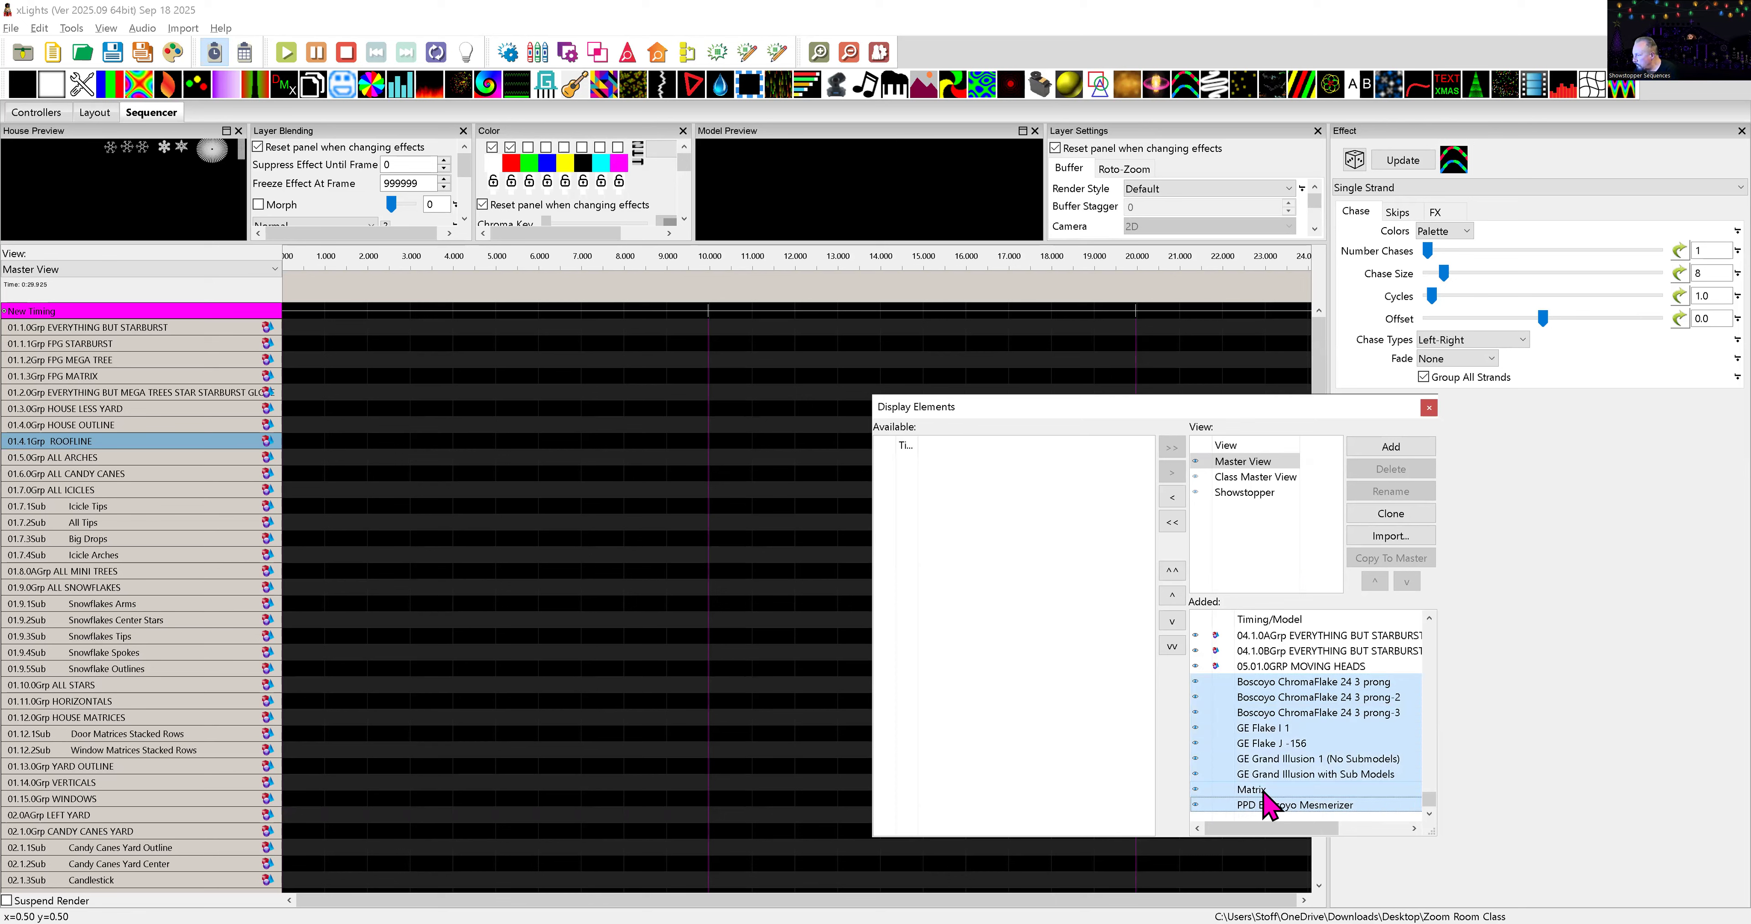
click(1172, 497)
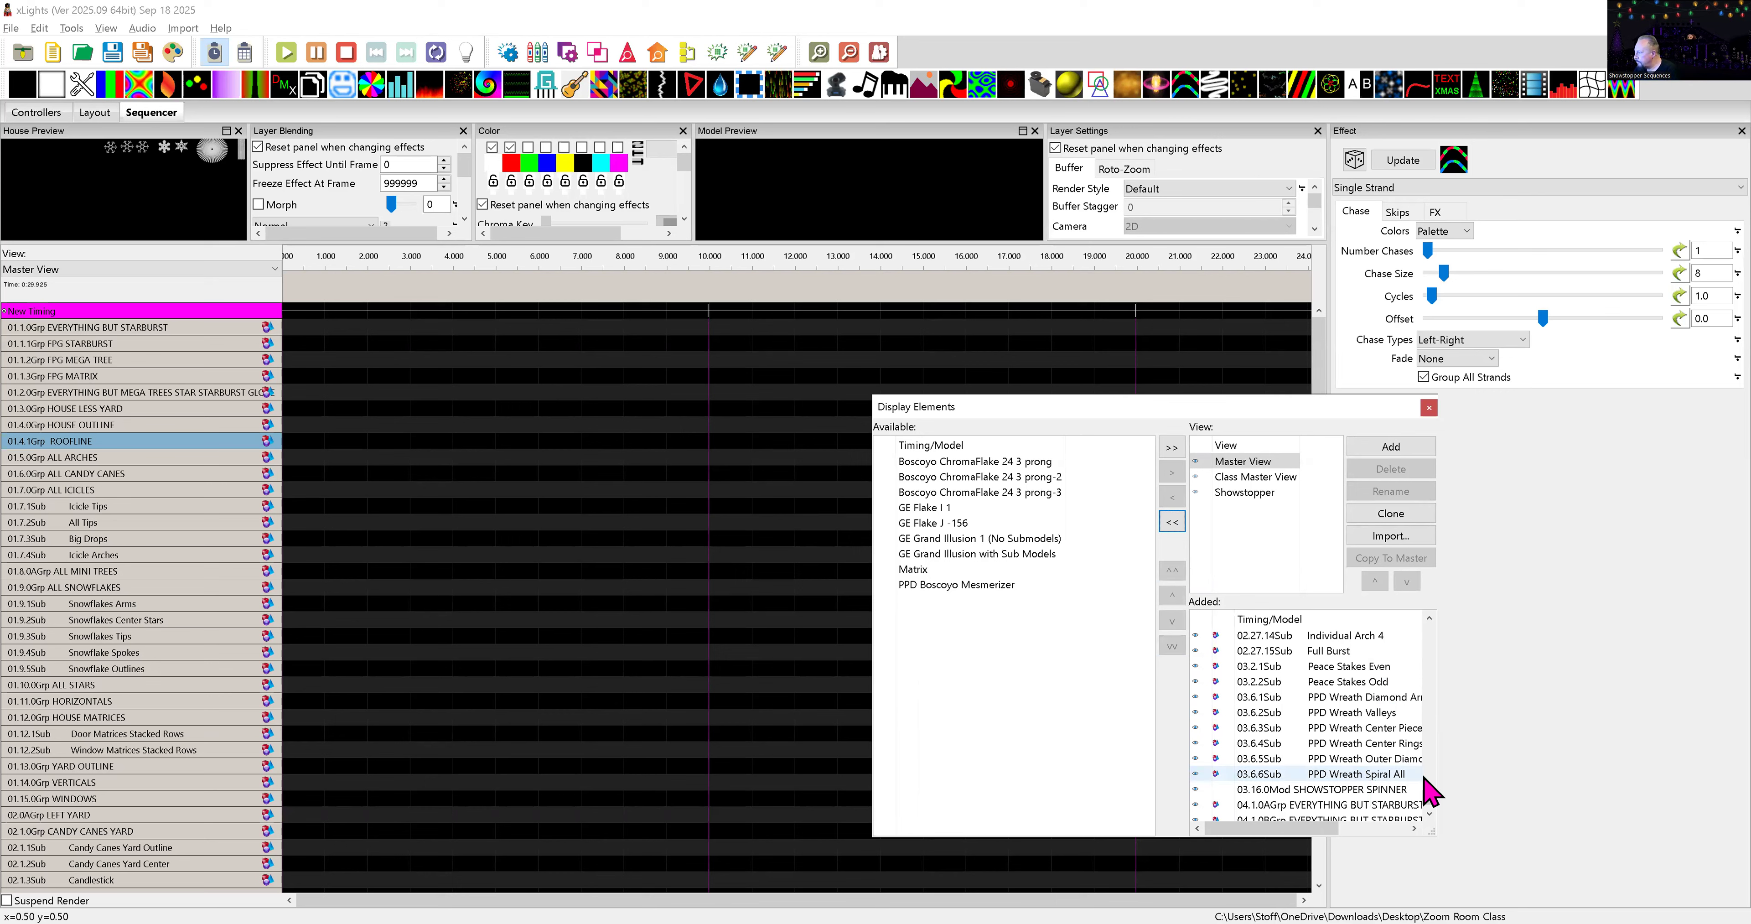
mouse_move(1429, 792)
mouse_down()
mouse_move(1416, 629)
mouse_move(1415, 796)
mouse_up()
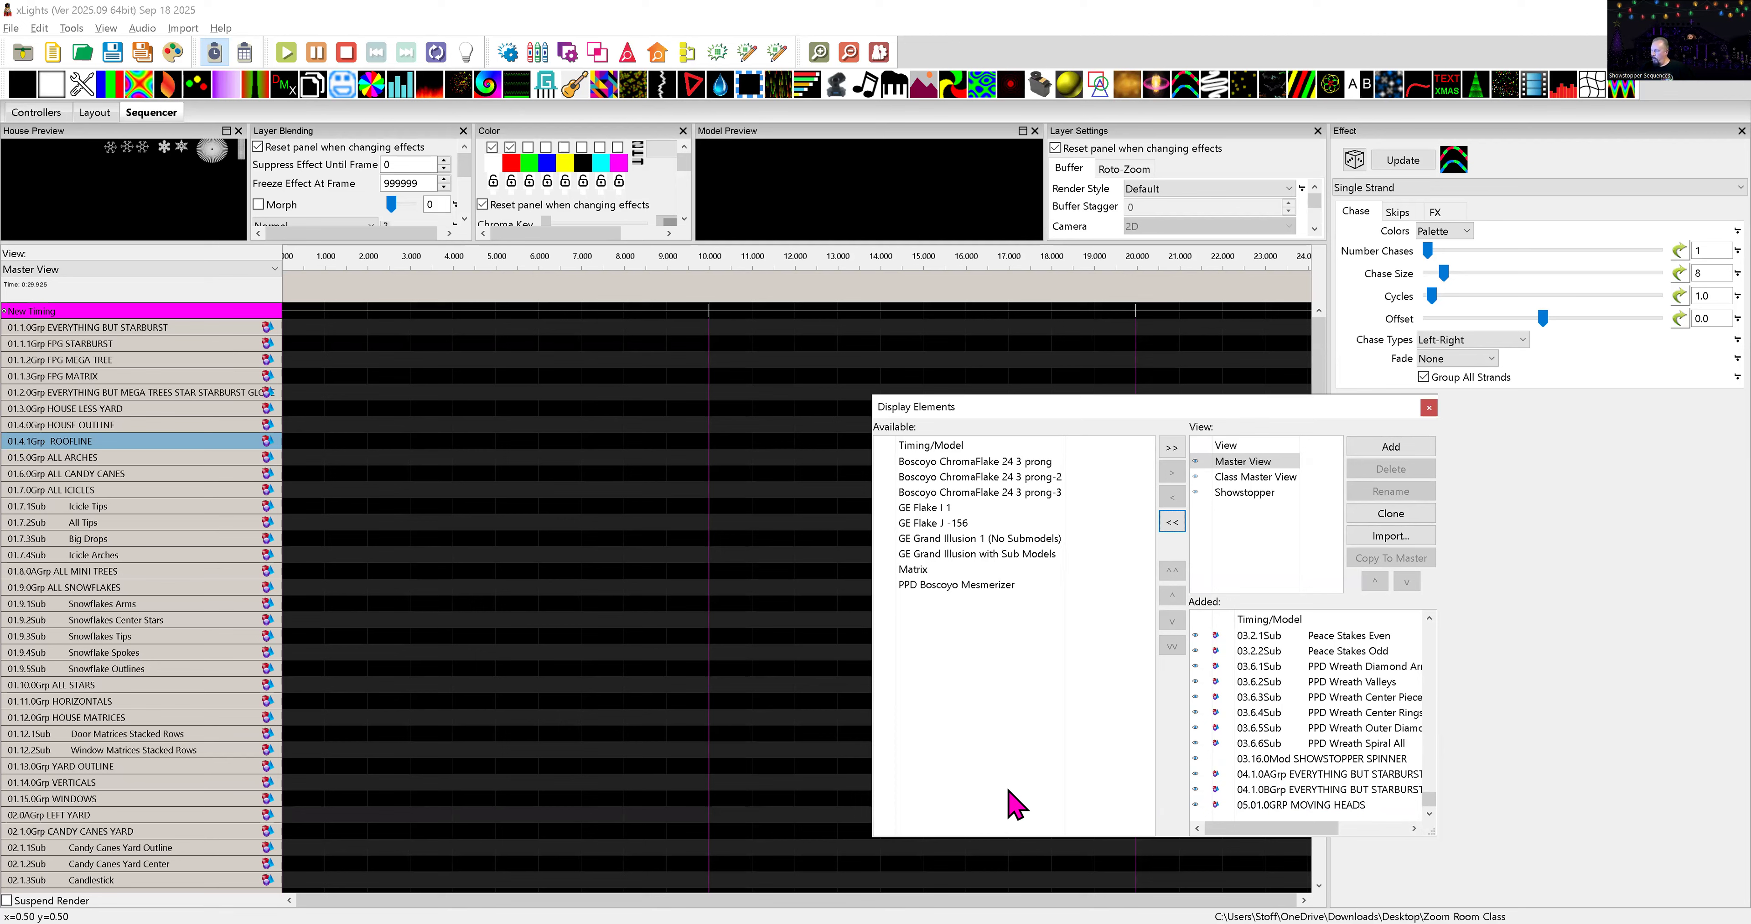
- Add all available models, Boscoyo ChromaFlake 24 3 prong through PPD Boscoyo Mesmerizer, to the Showstopper view
click(1237, 494)
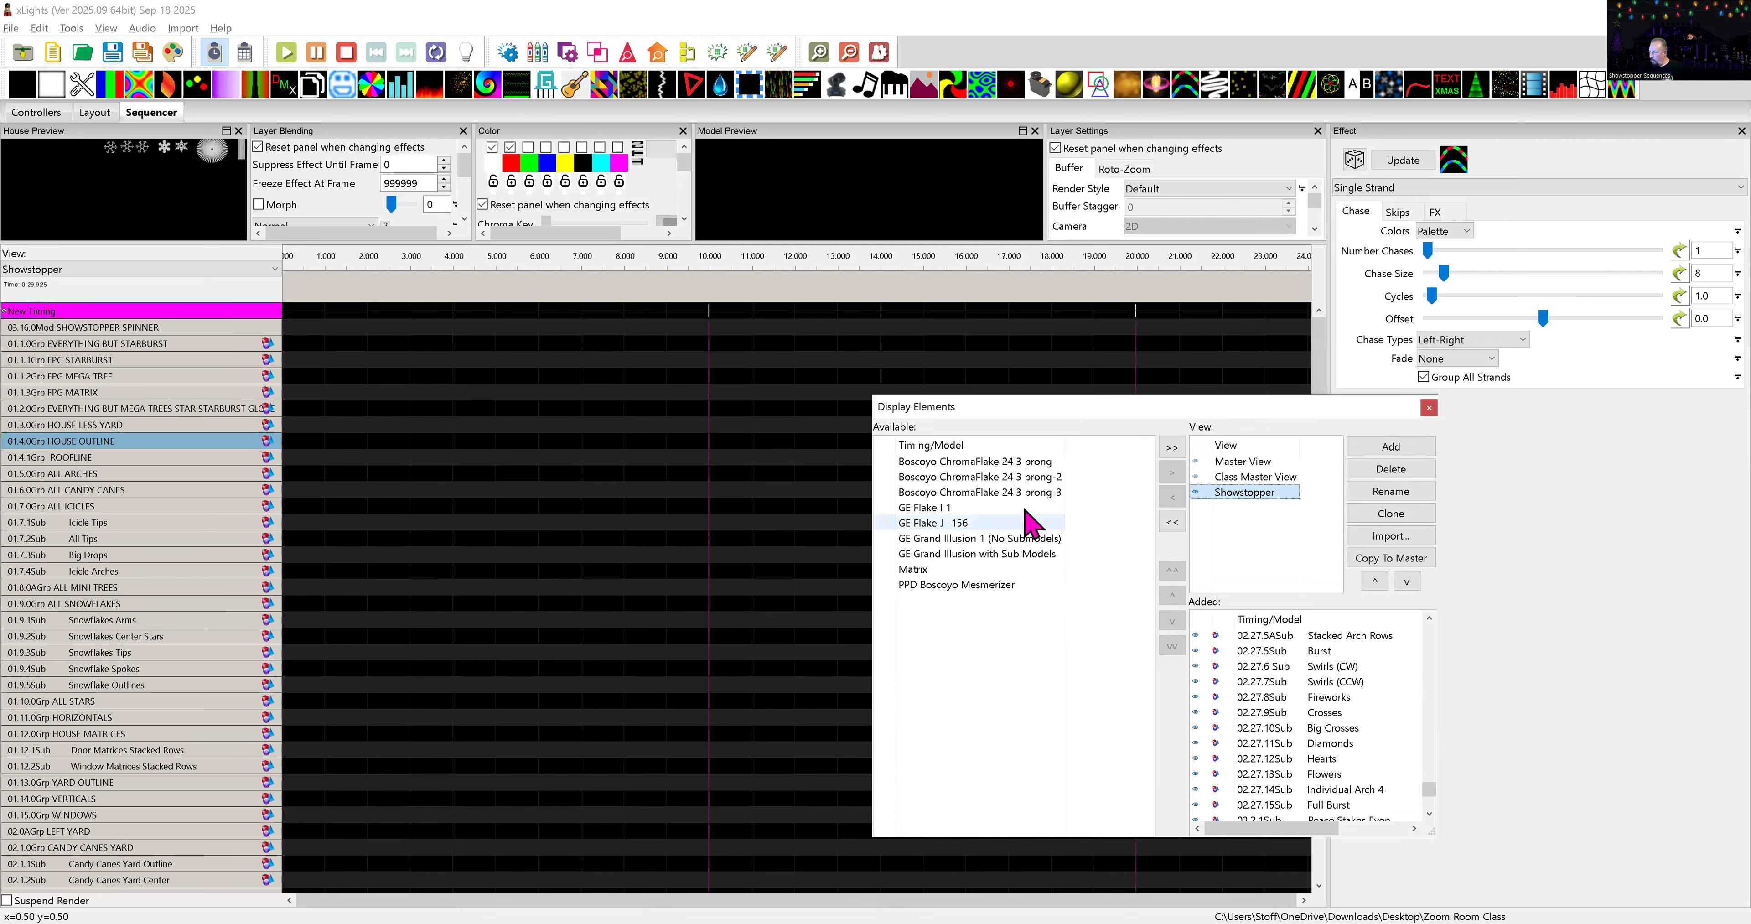
click(984, 462)
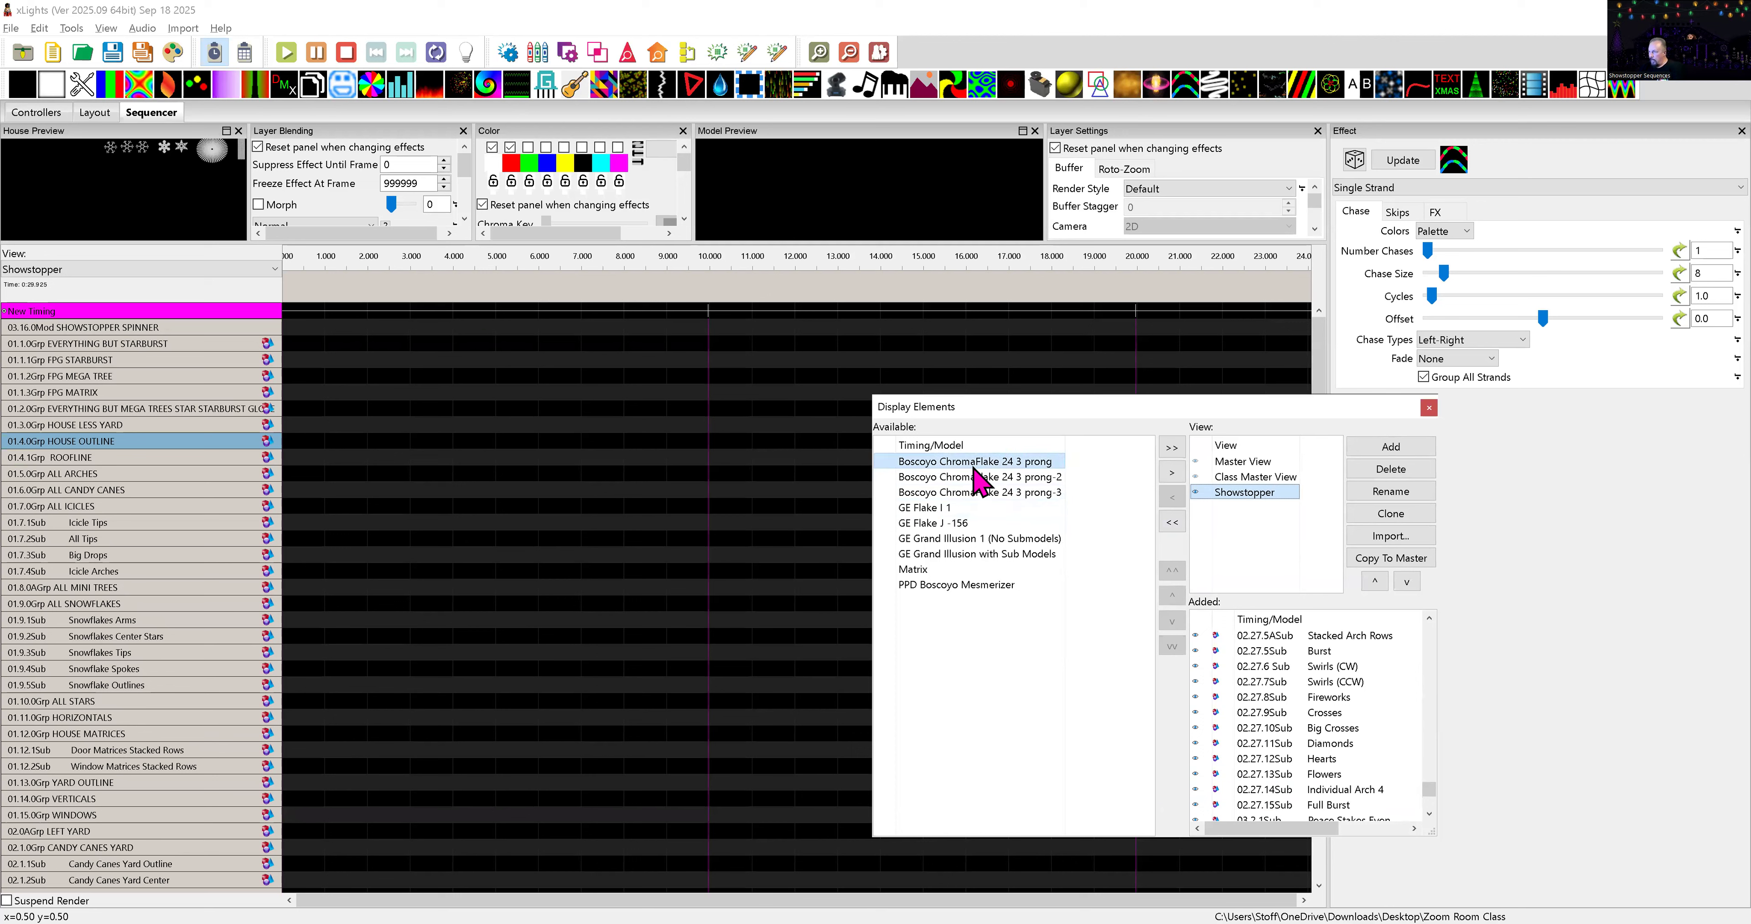
shift+click(980, 585)
click(1171, 474)
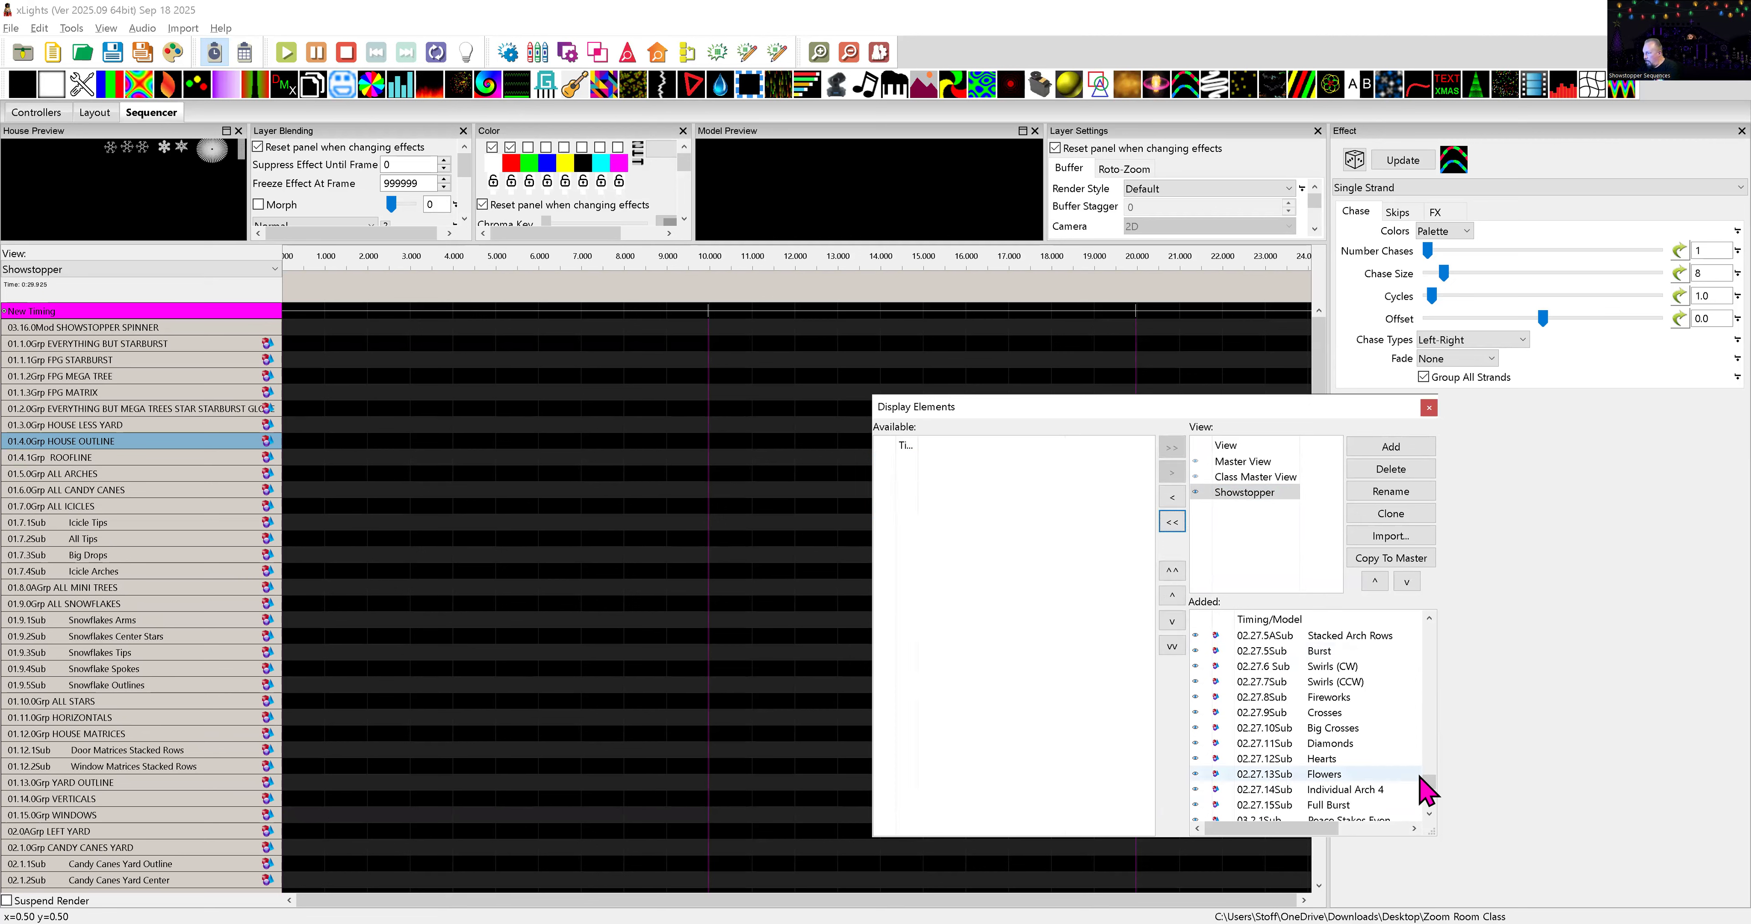
- Remove the models from Boscoyo ChromaFlake 24 3 prong through GE Flake J -156 from the Showstopper view
scroll(1426, 790, up, 12)
scroll(1430, 781, down, 10)
scroll(1428, 797, down, 1)
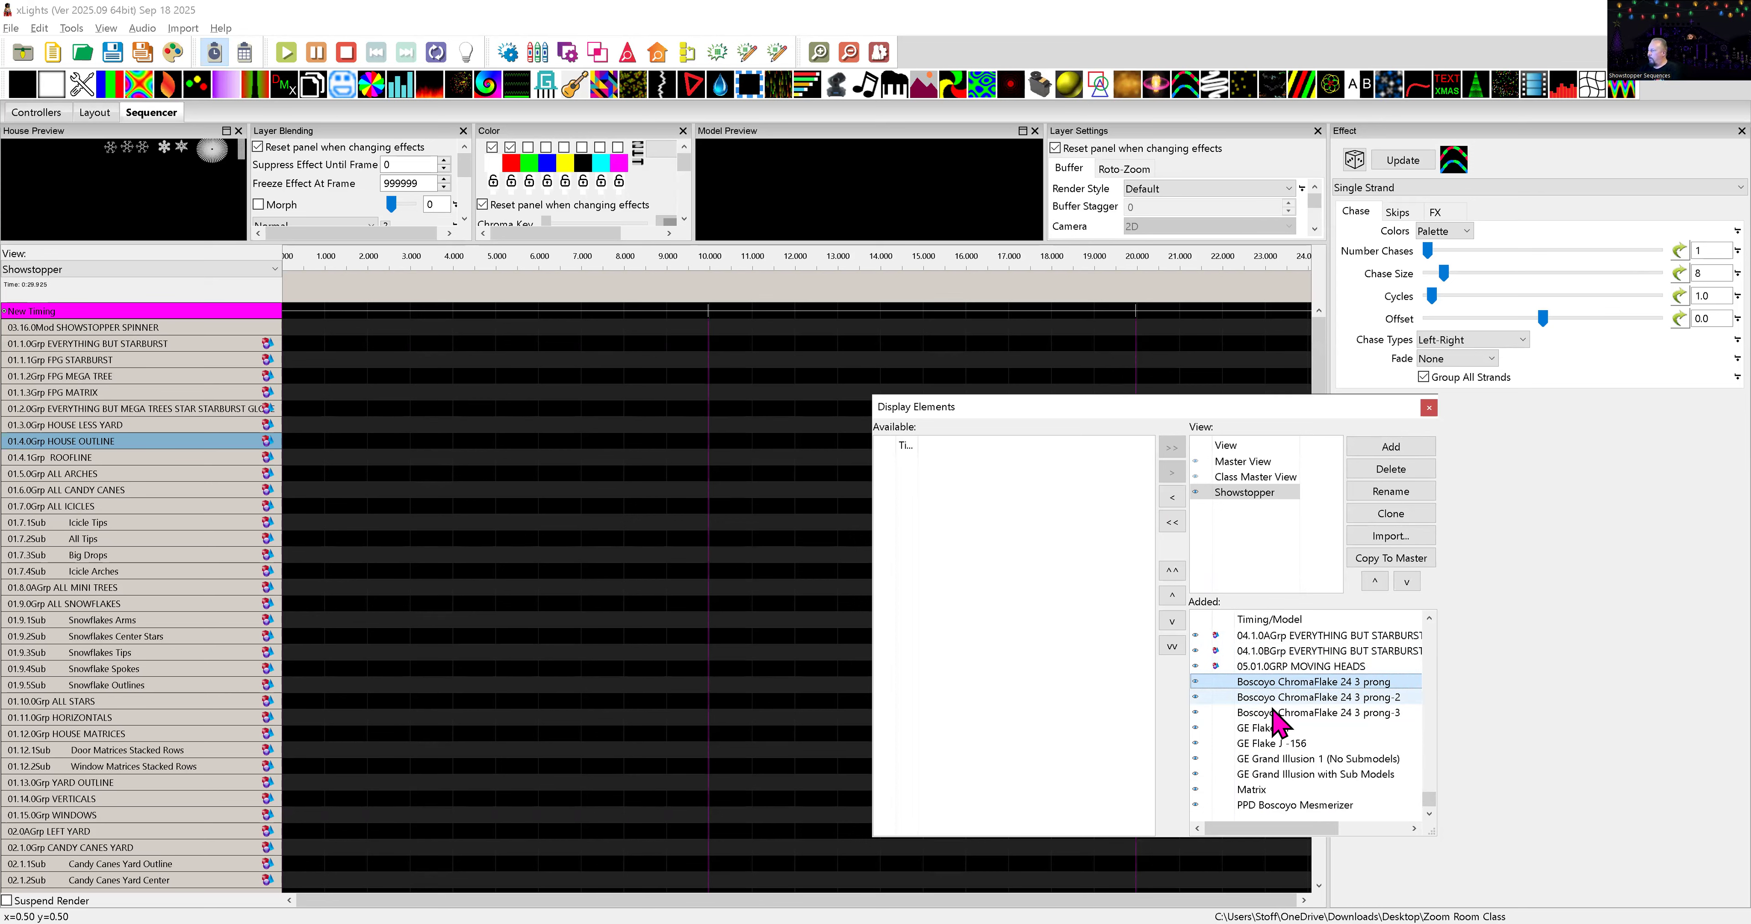
shift+click(1270, 746)
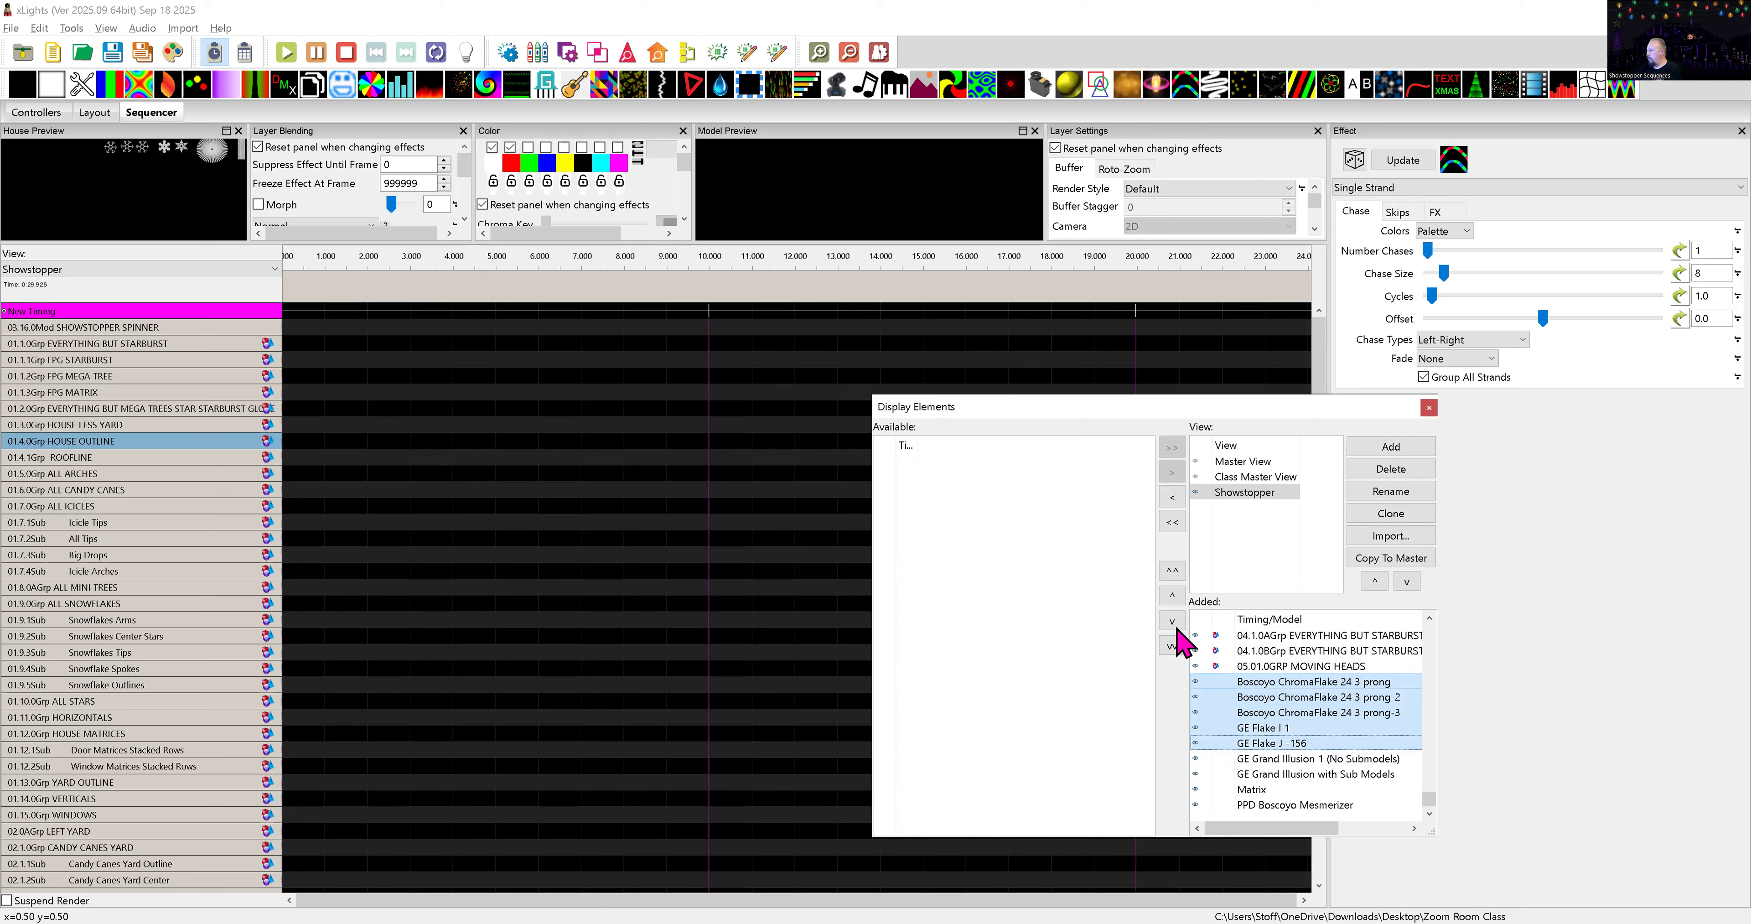
click(1173, 496)
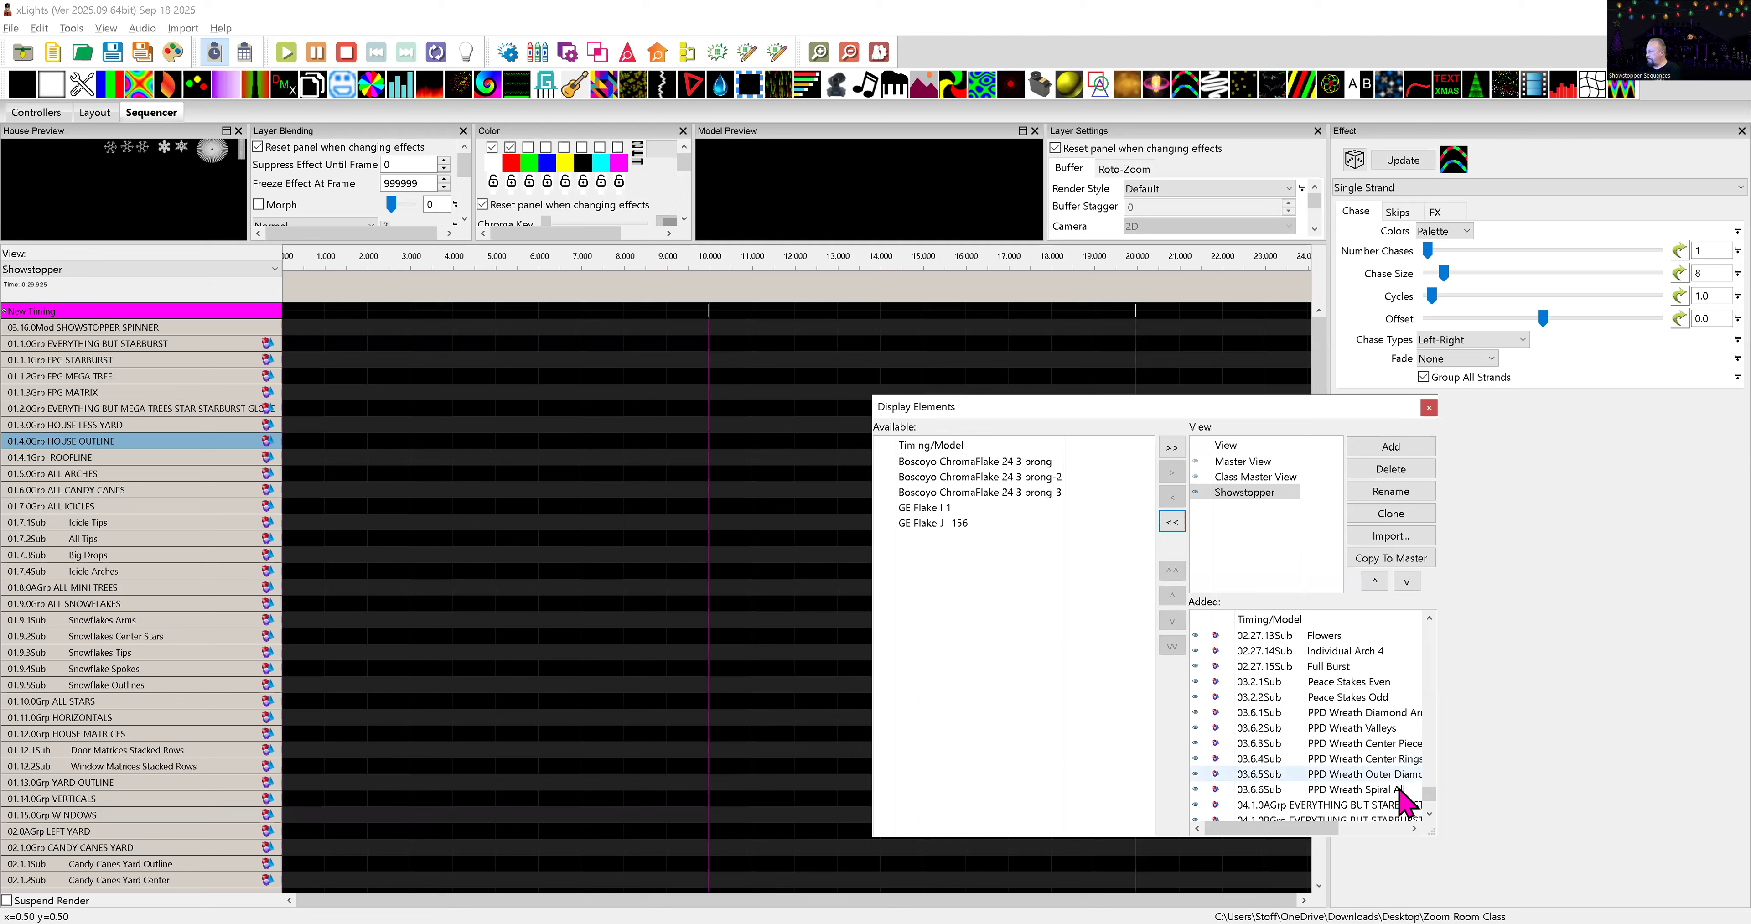
- Move 05.01.0GRP MOVING HEADS below PPD Boscoyo Mesmerizer, to the end of the Showstopper view's added elements
scroll(1424, 790, up, 5)
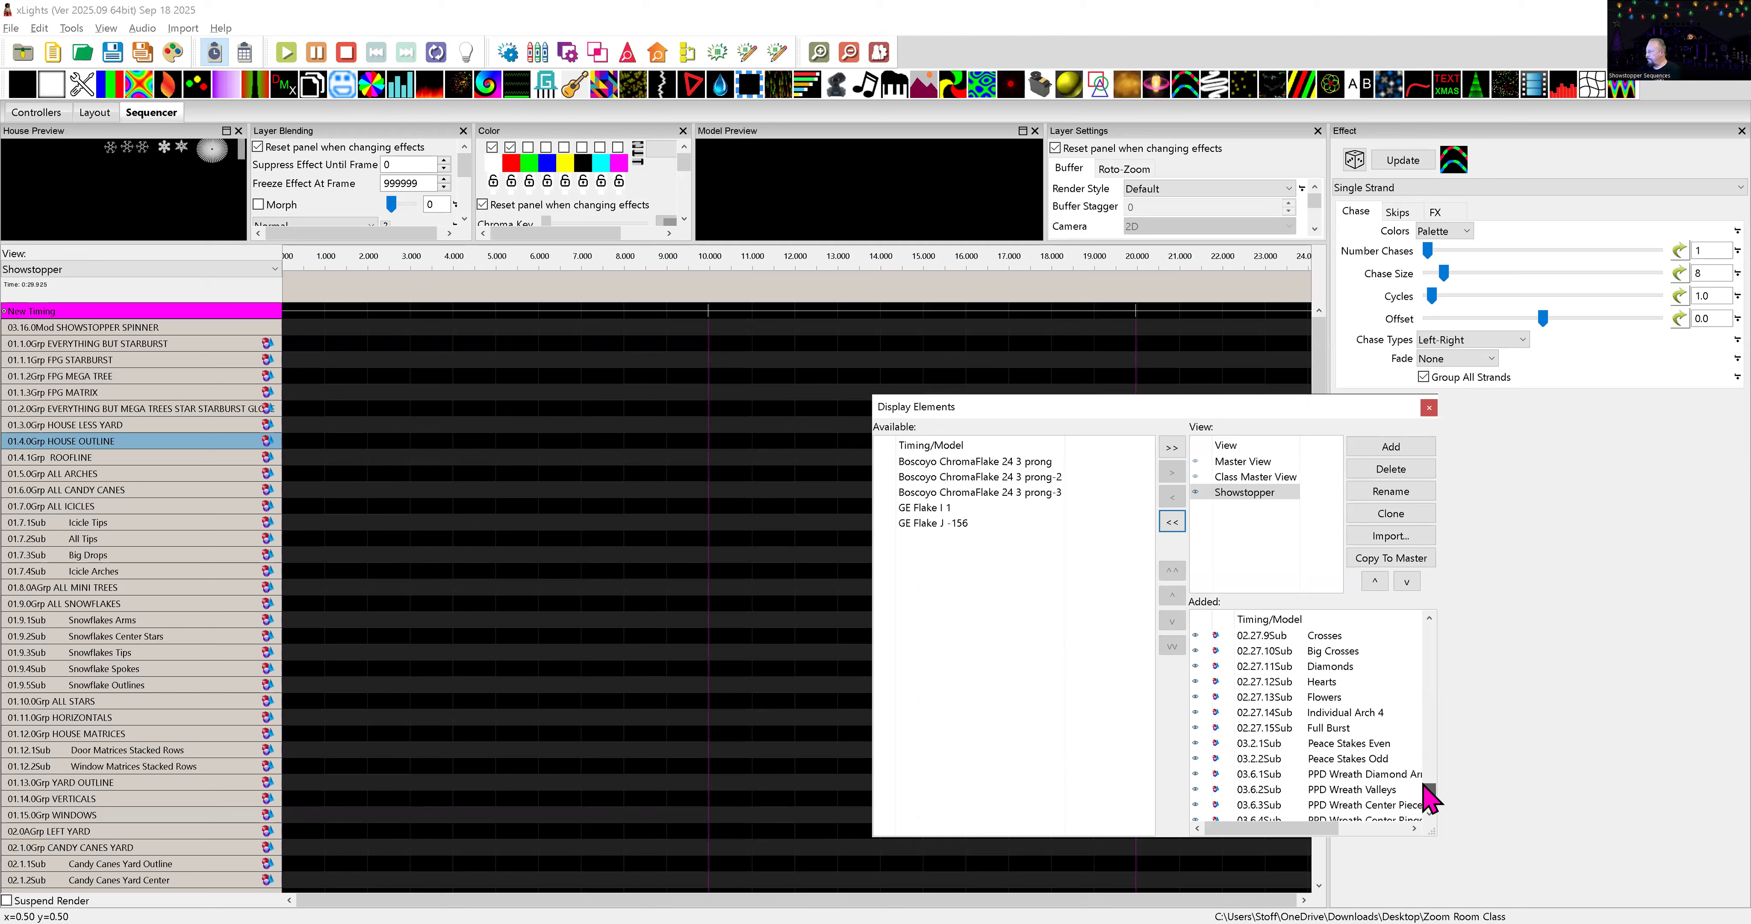
scroll(1428, 805, down, 8)
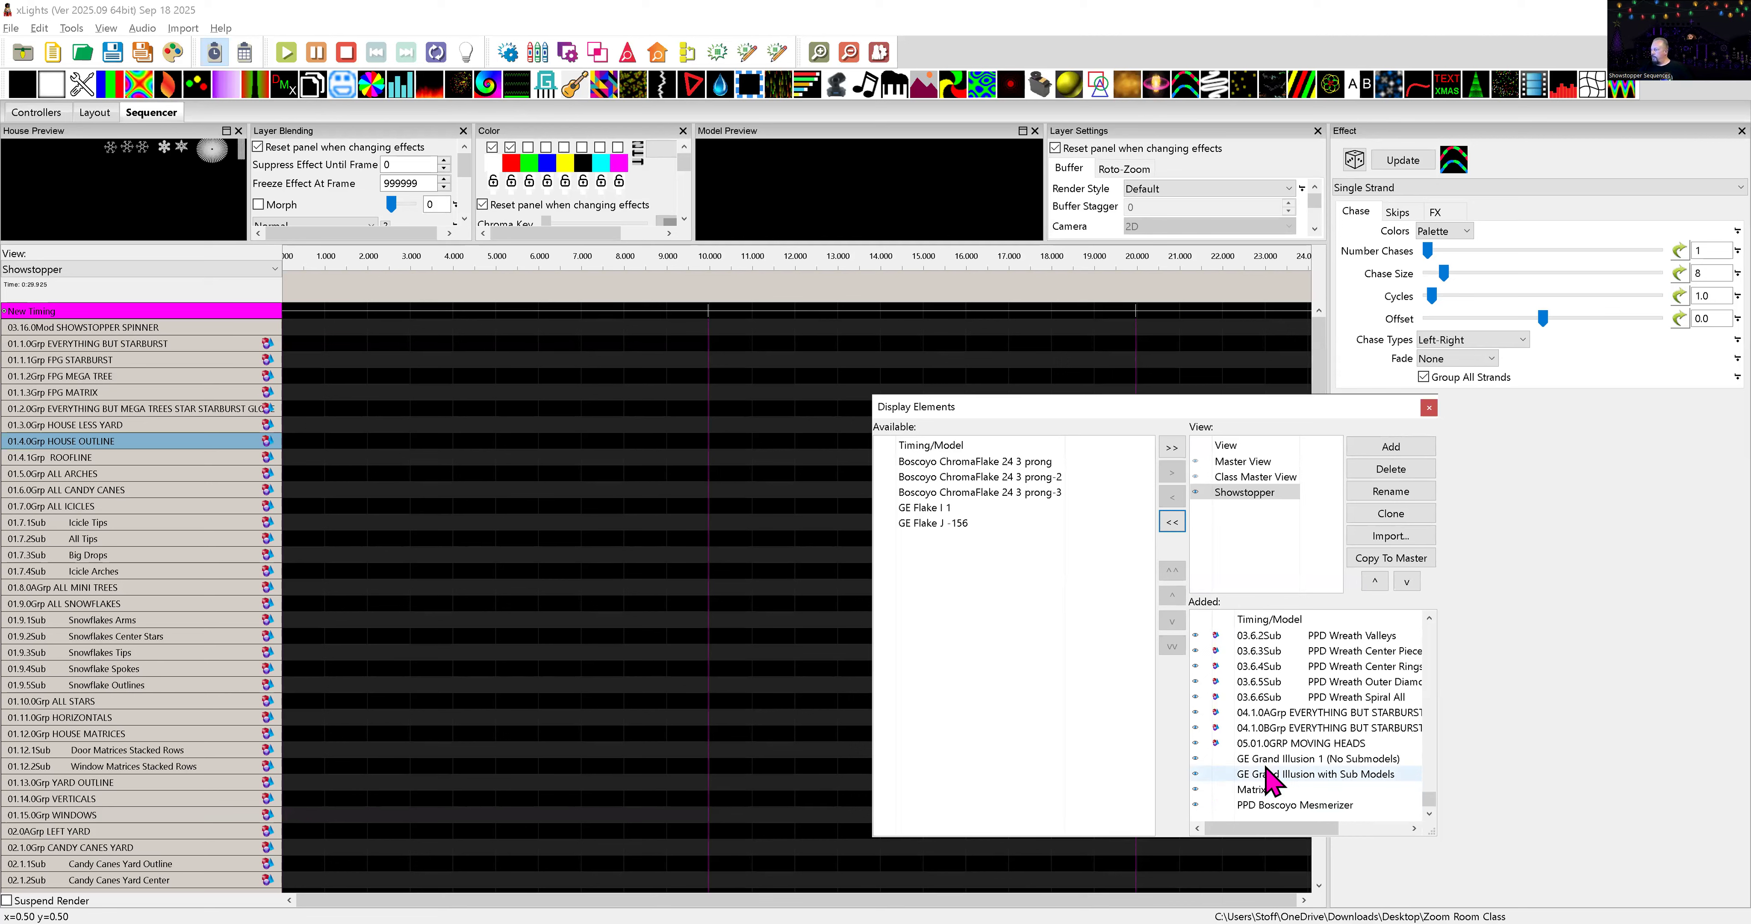
click(1240, 744)
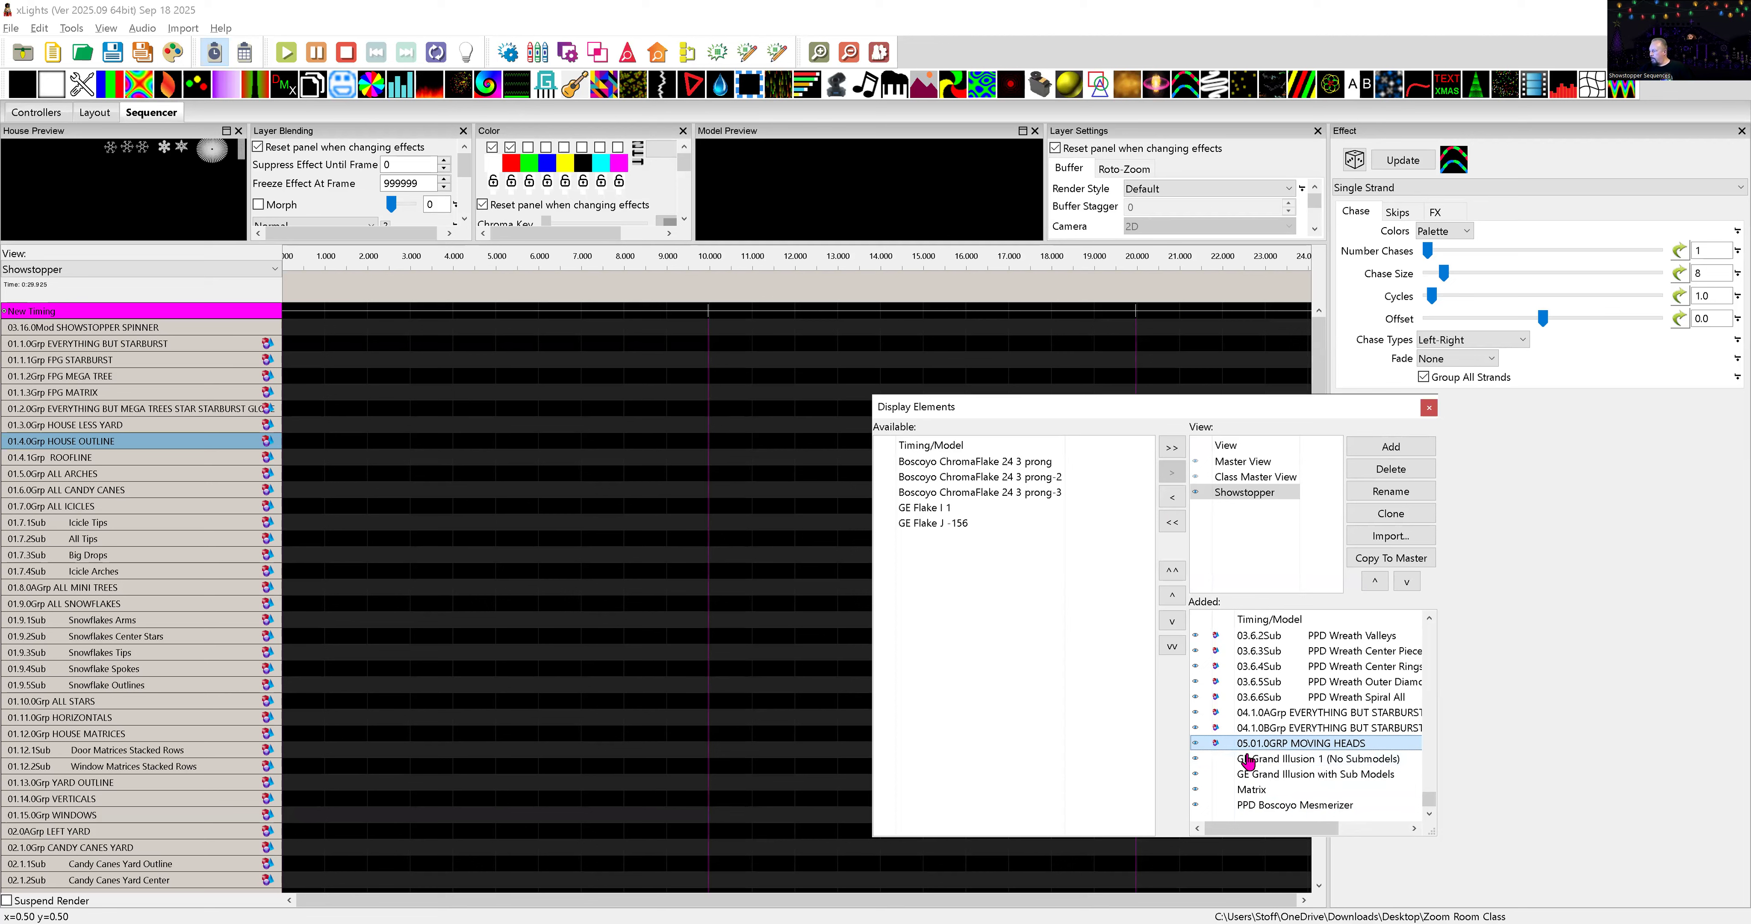
drag(1247, 815, 1250, 802)
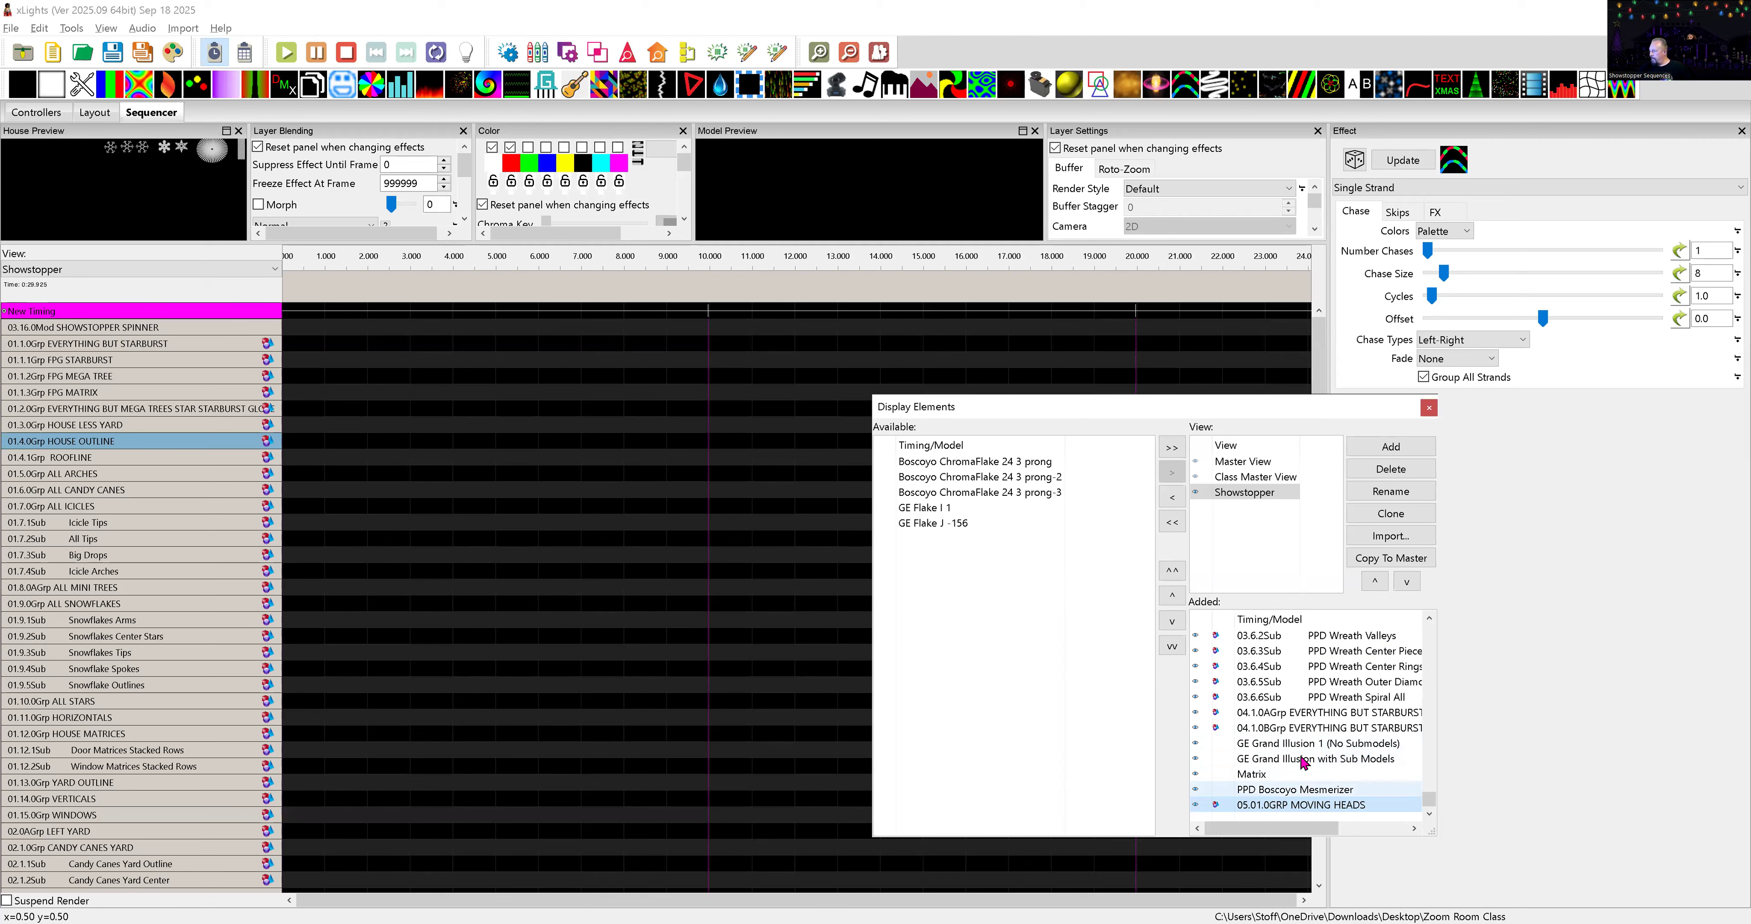
- Review the order of the groups and submodels added to the Showstopper view, from the end of the list to its beginning
drag(1425, 789, 1426, 785)
scroll(1426, 789, down, 2)
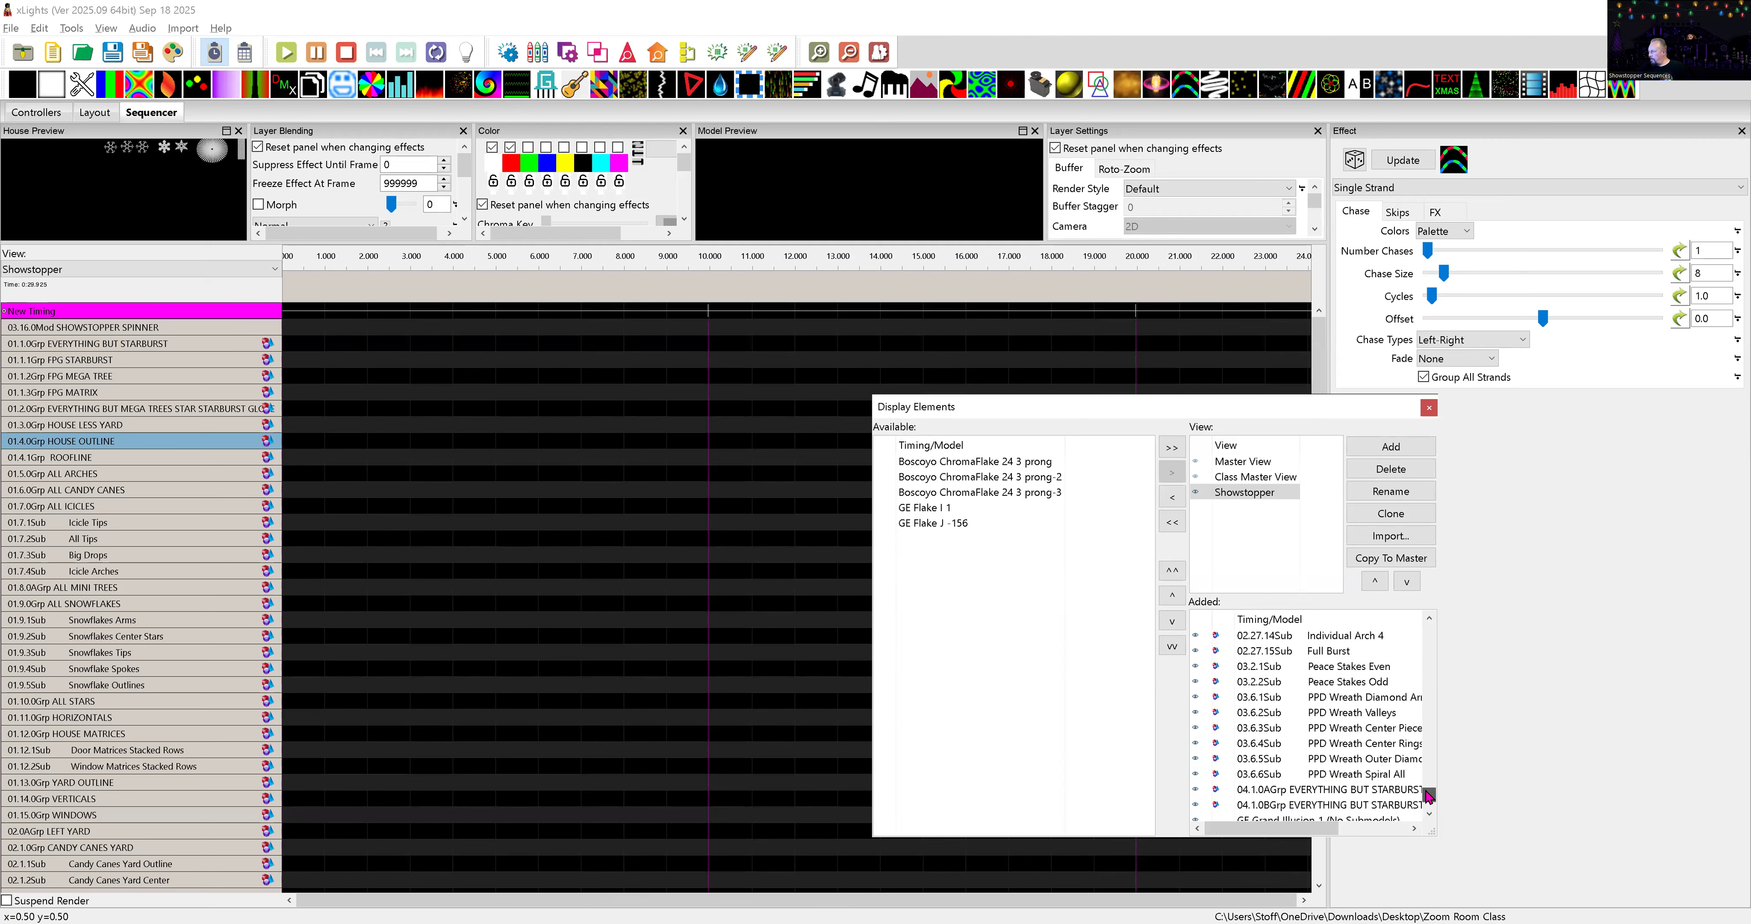
scroll(1428, 799, down, 1)
scroll(1428, 799, up, 3)
scroll(1428, 792, up, 3)
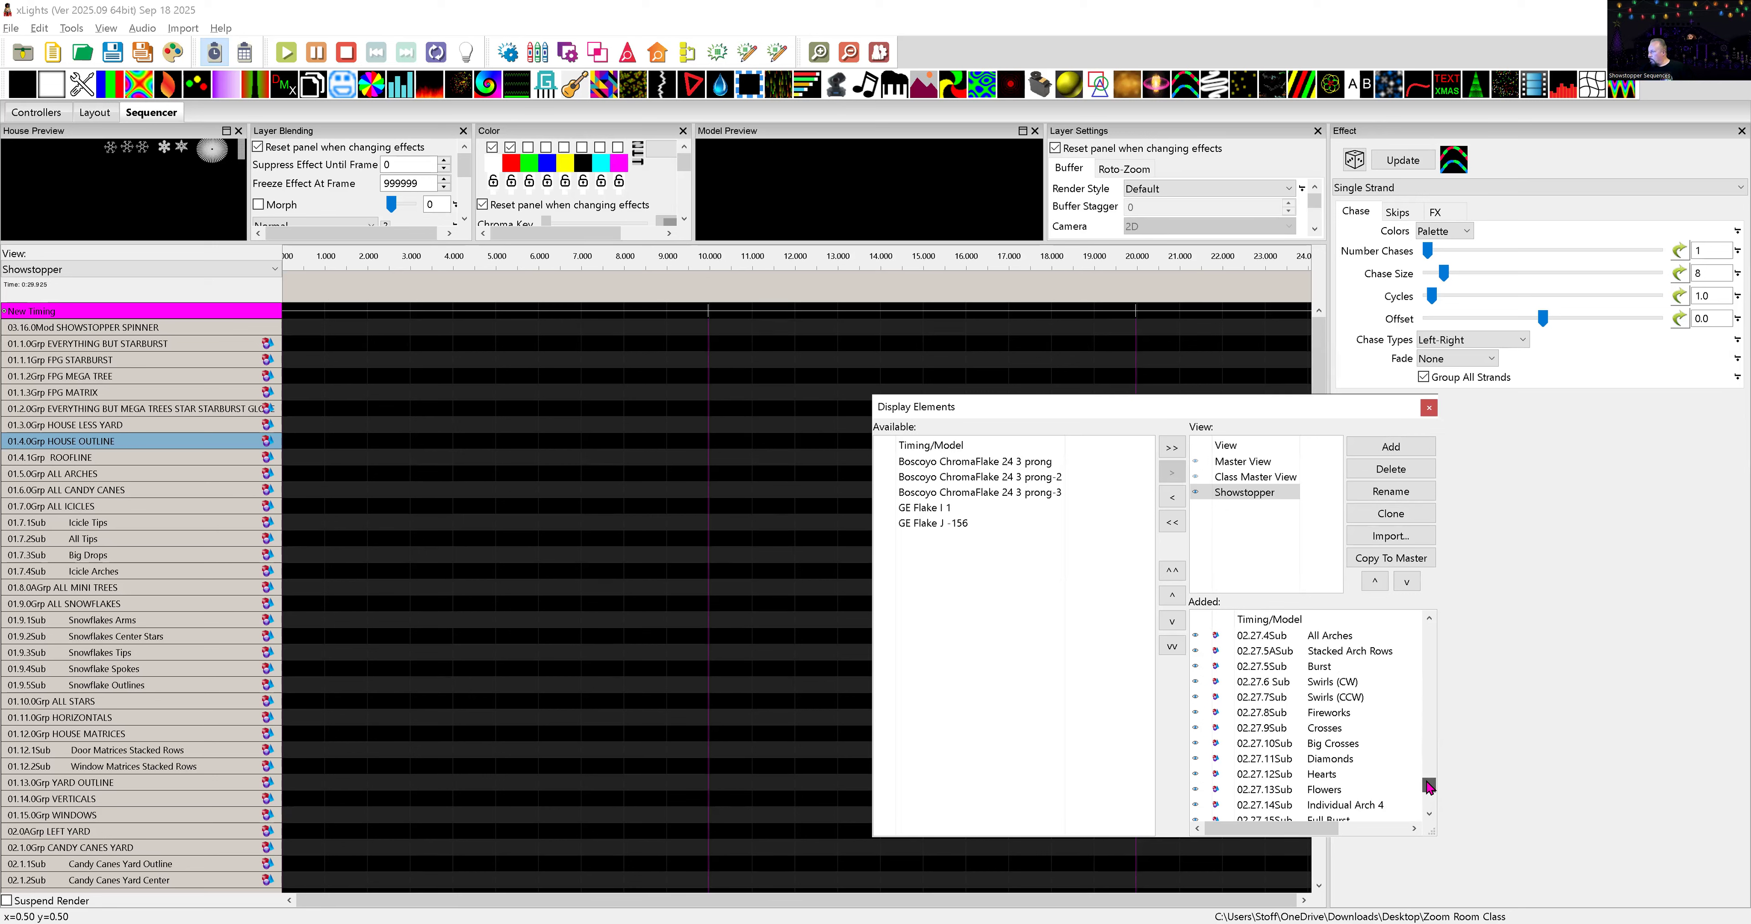
drag(1429, 788, 1430, 792)
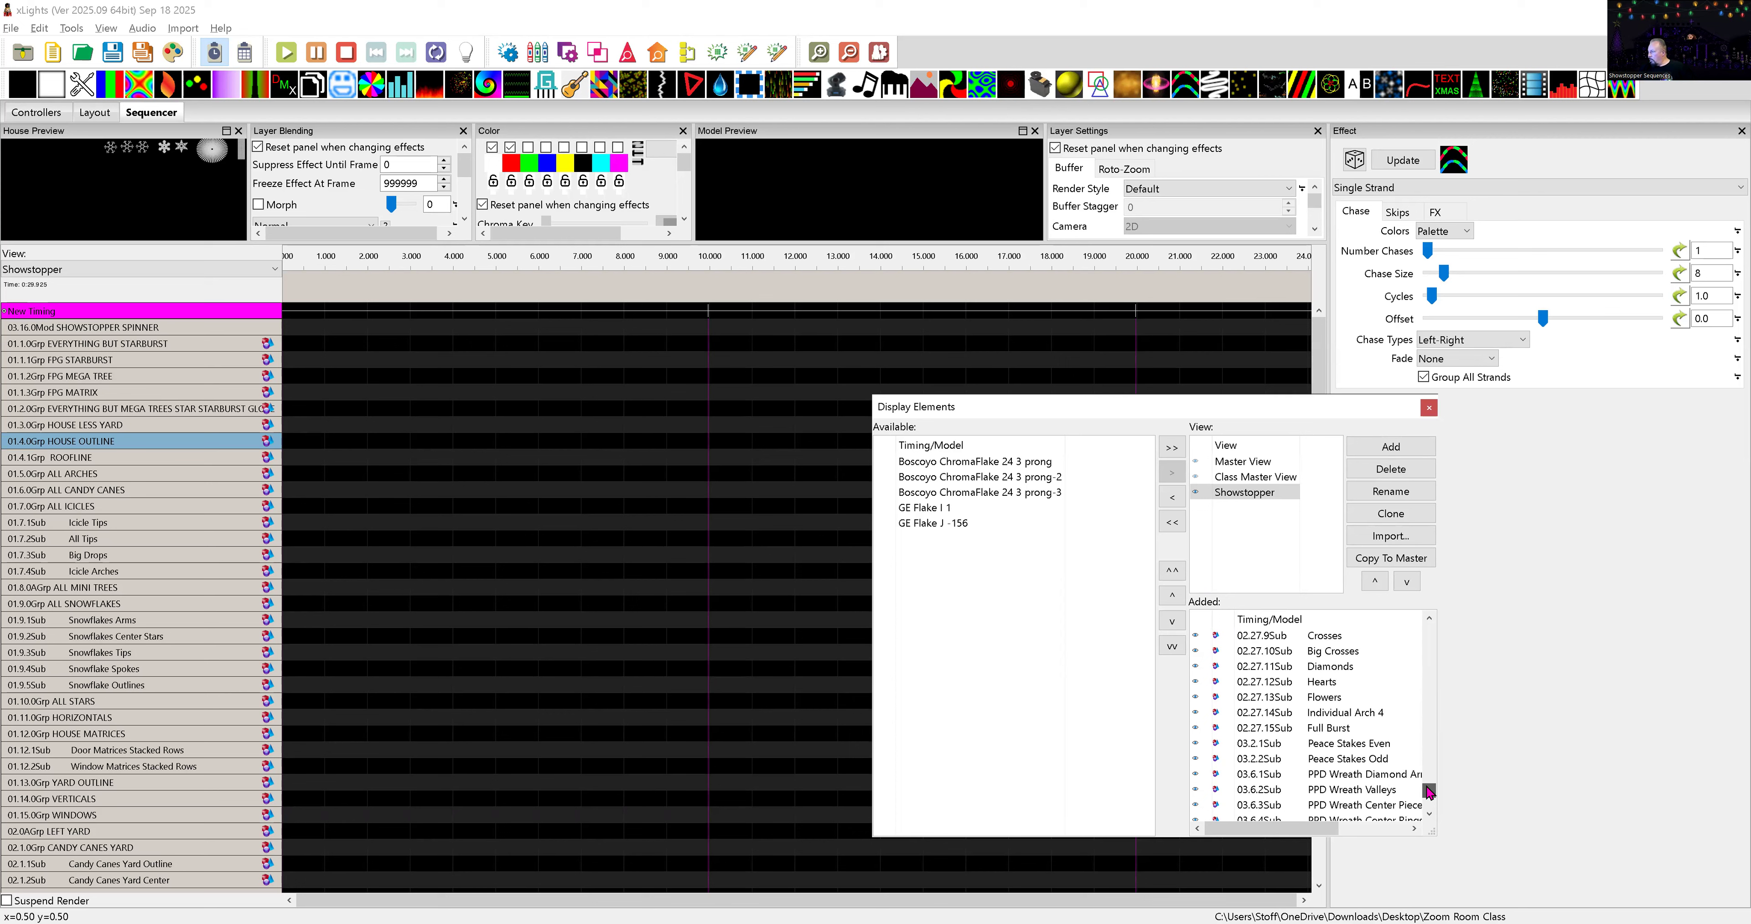
scroll(1380, 710, down, 2)
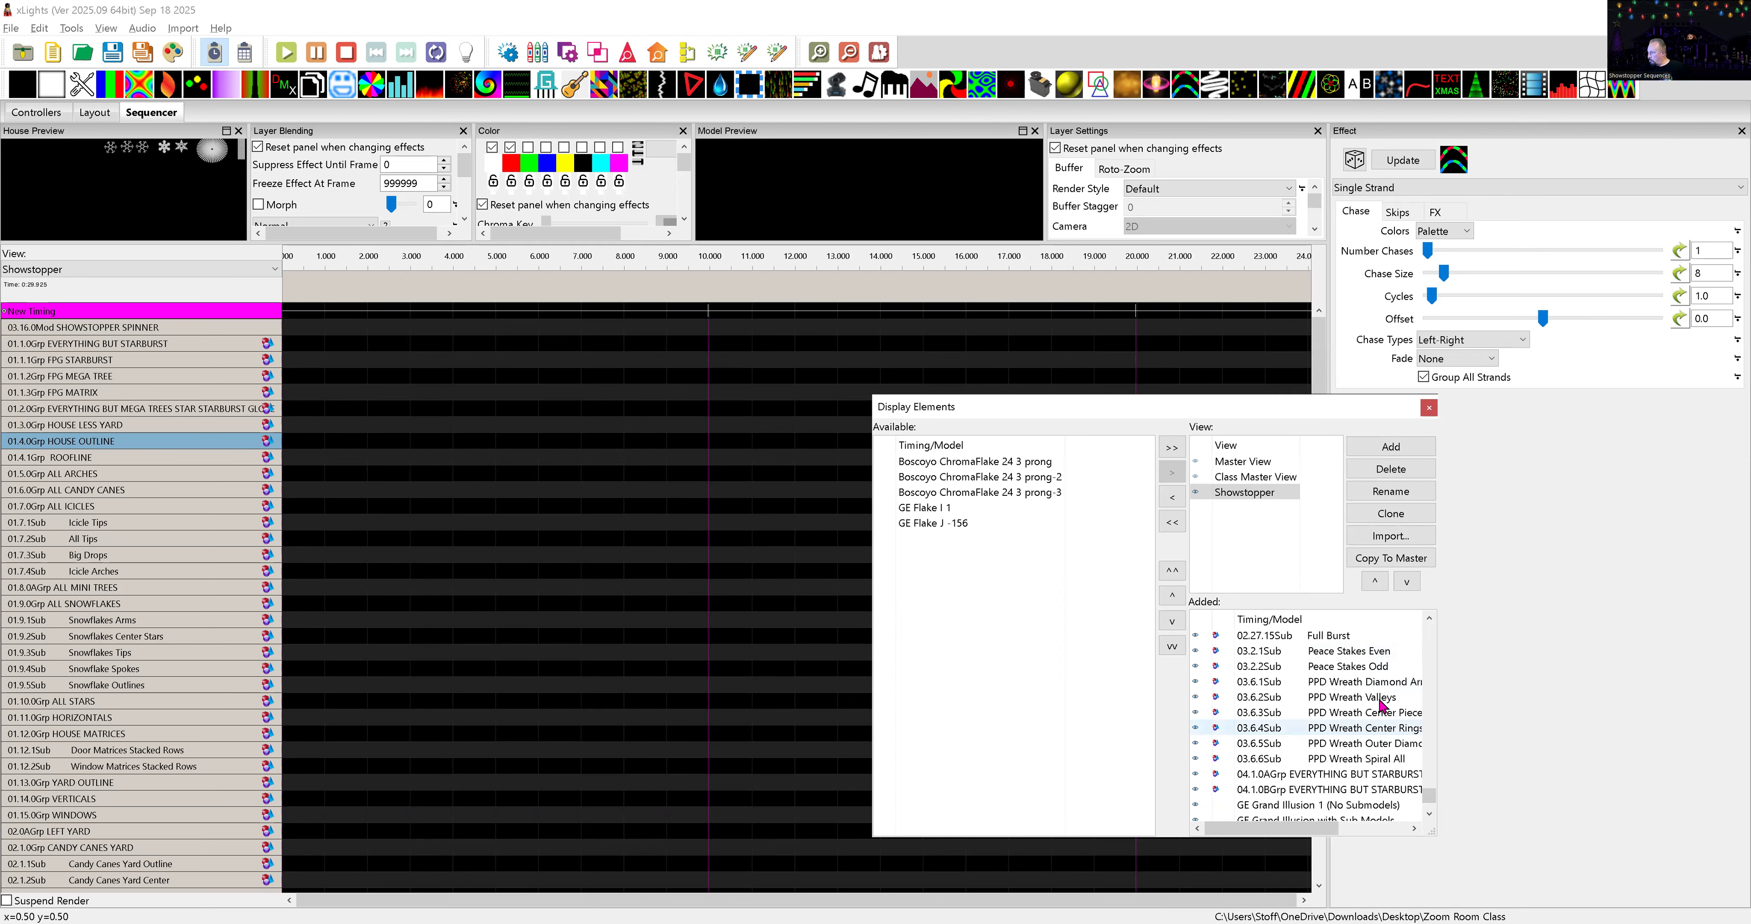
scroll(1366, 713, down, 1)
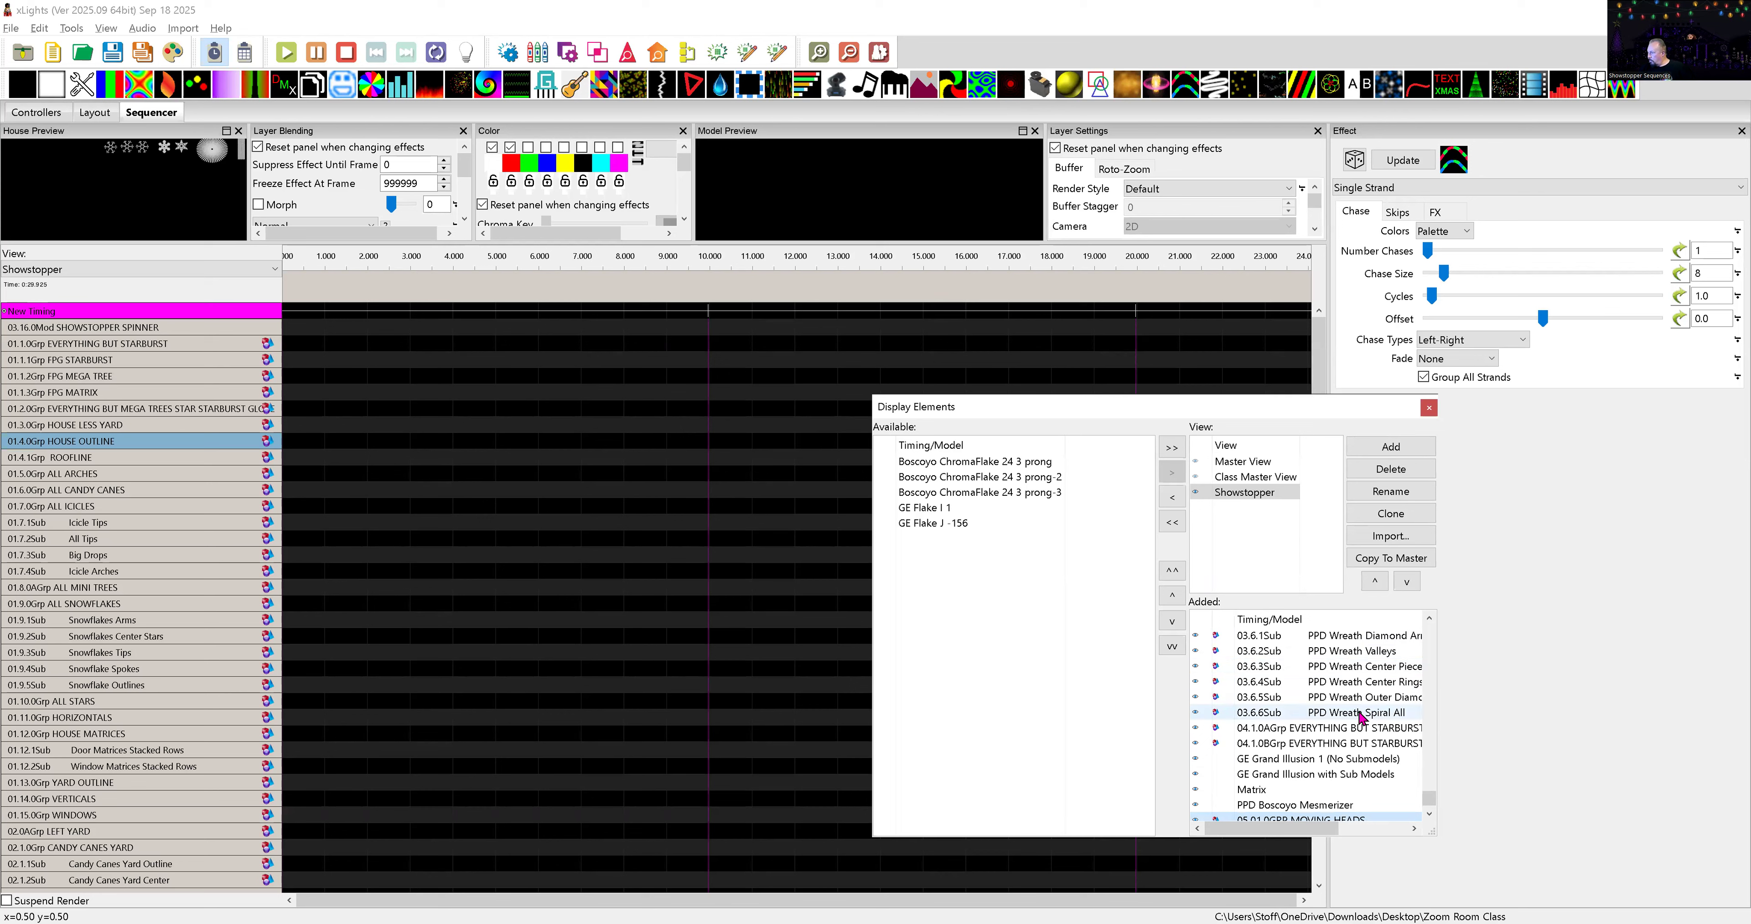
scroll(1356, 722, down, 1)
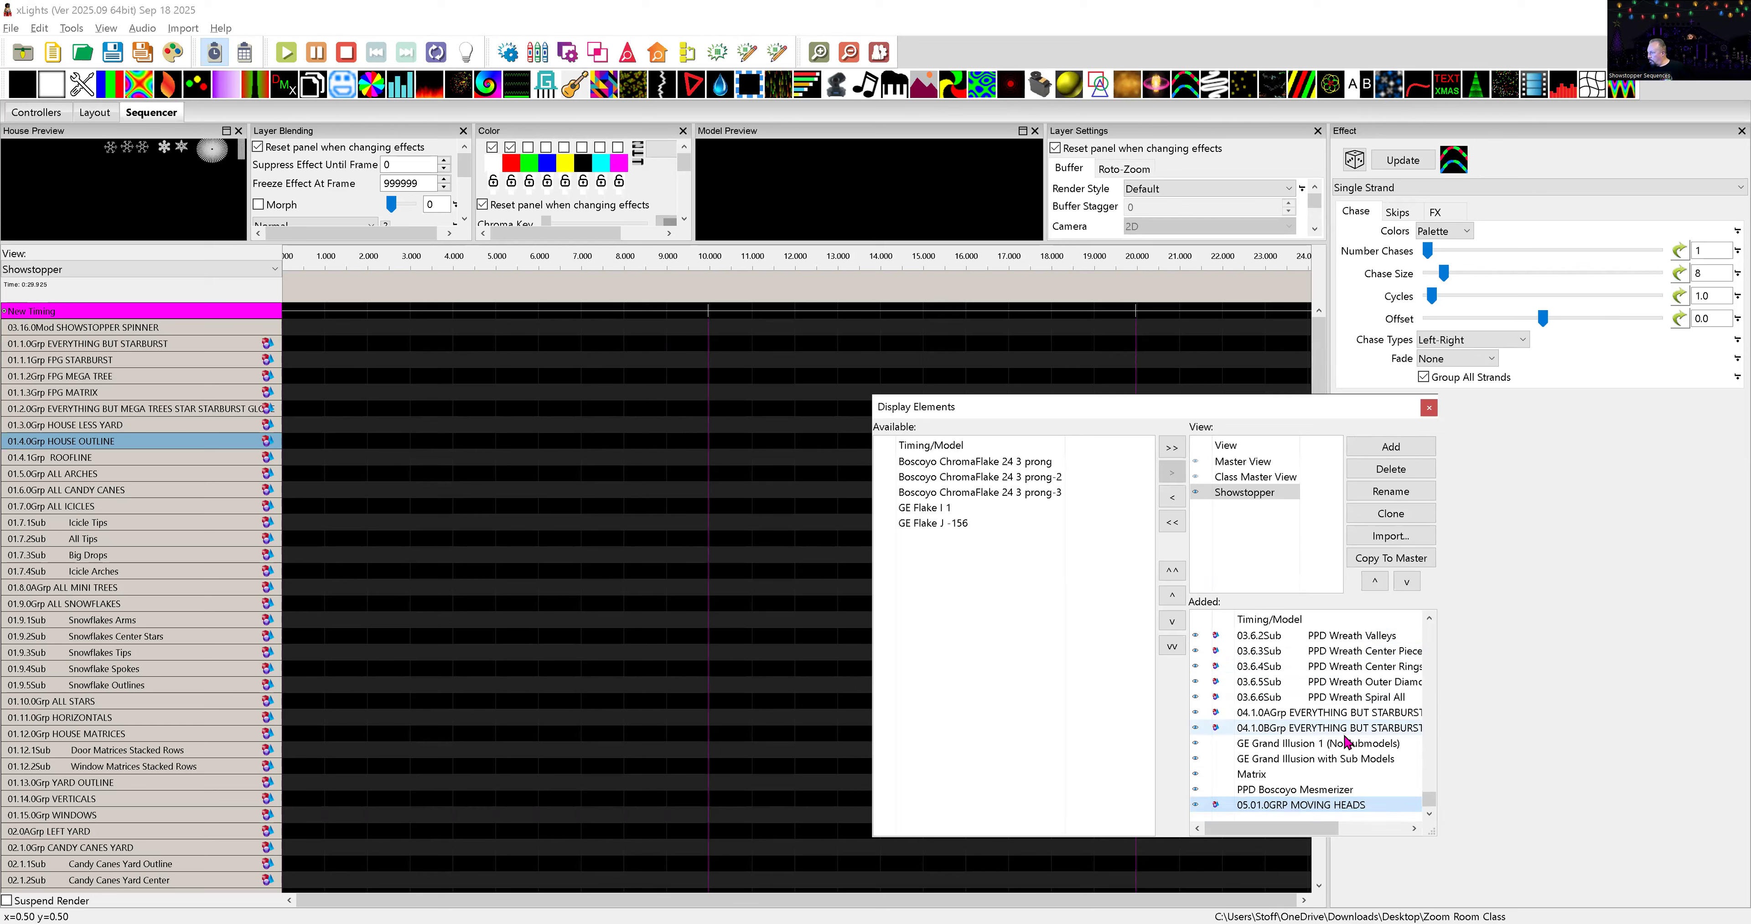
scroll(1336, 744, up, 1)
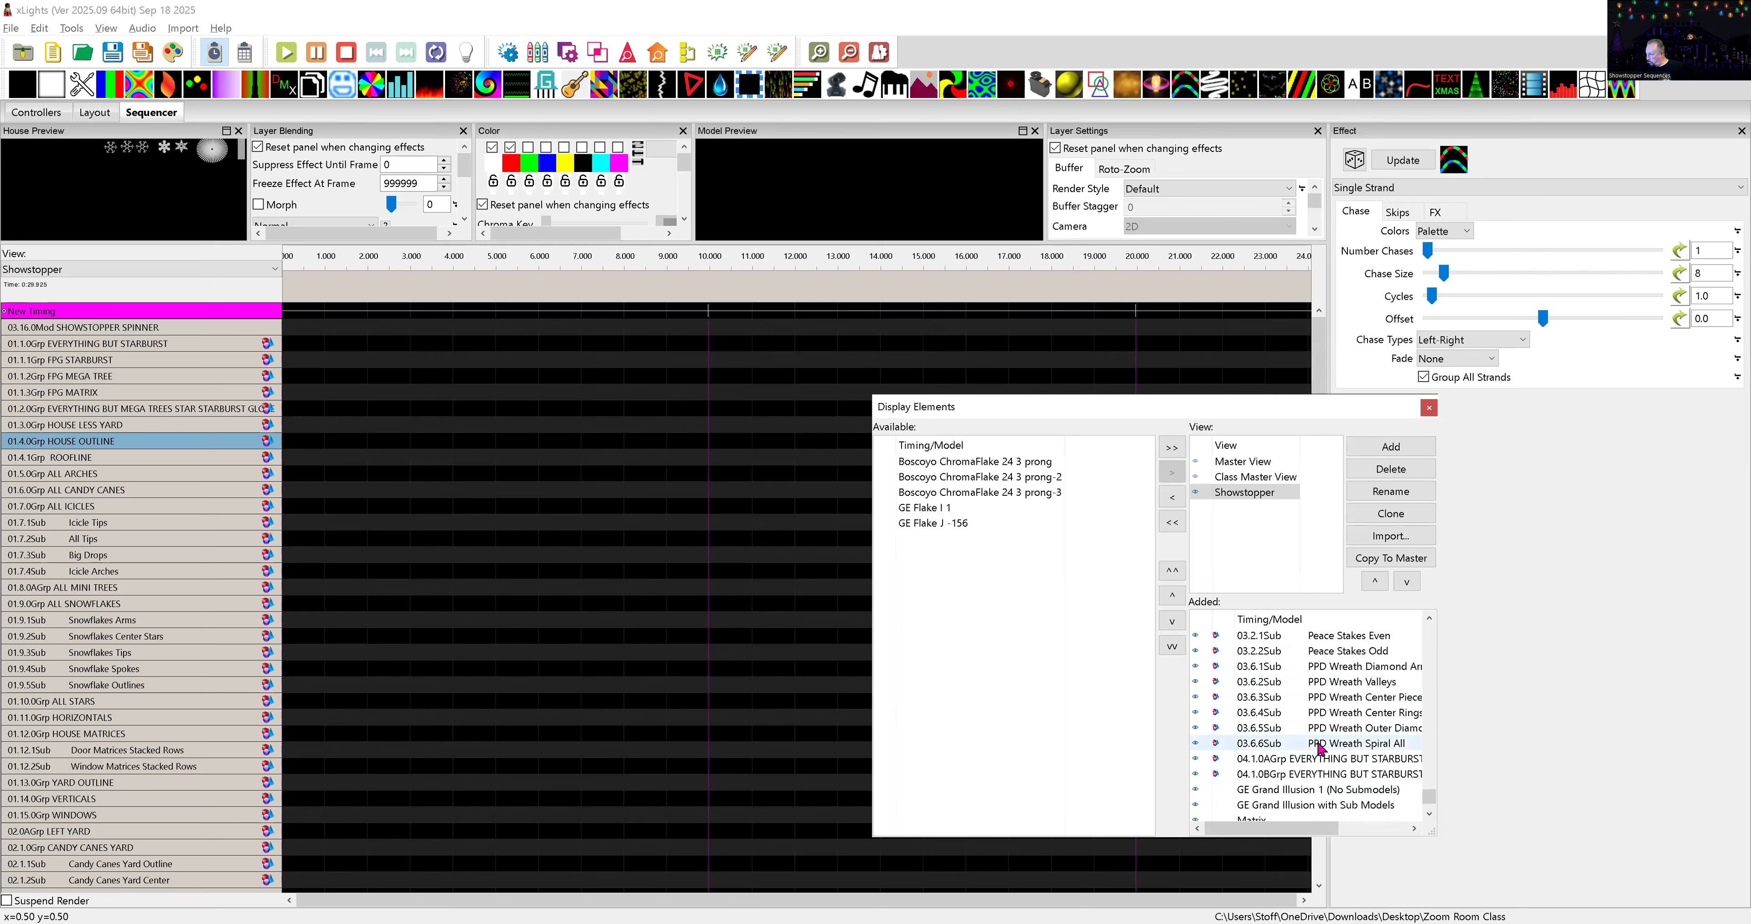
scroll(1298, 744, up, 2)
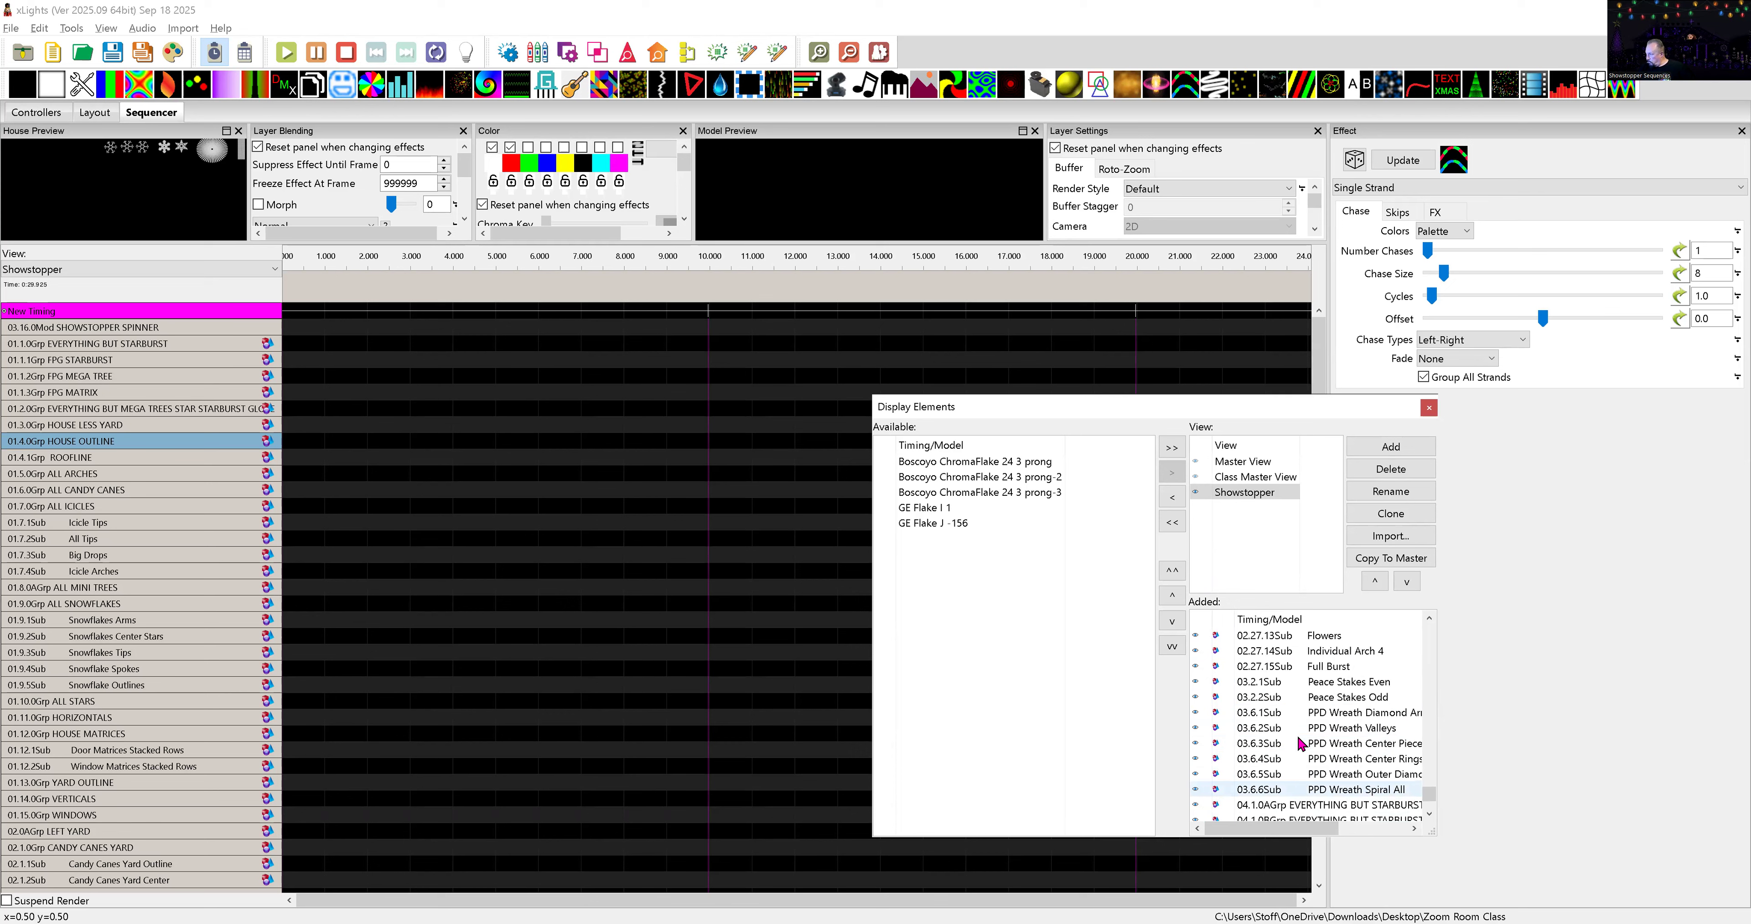
scroll(1297, 744, up, 5)
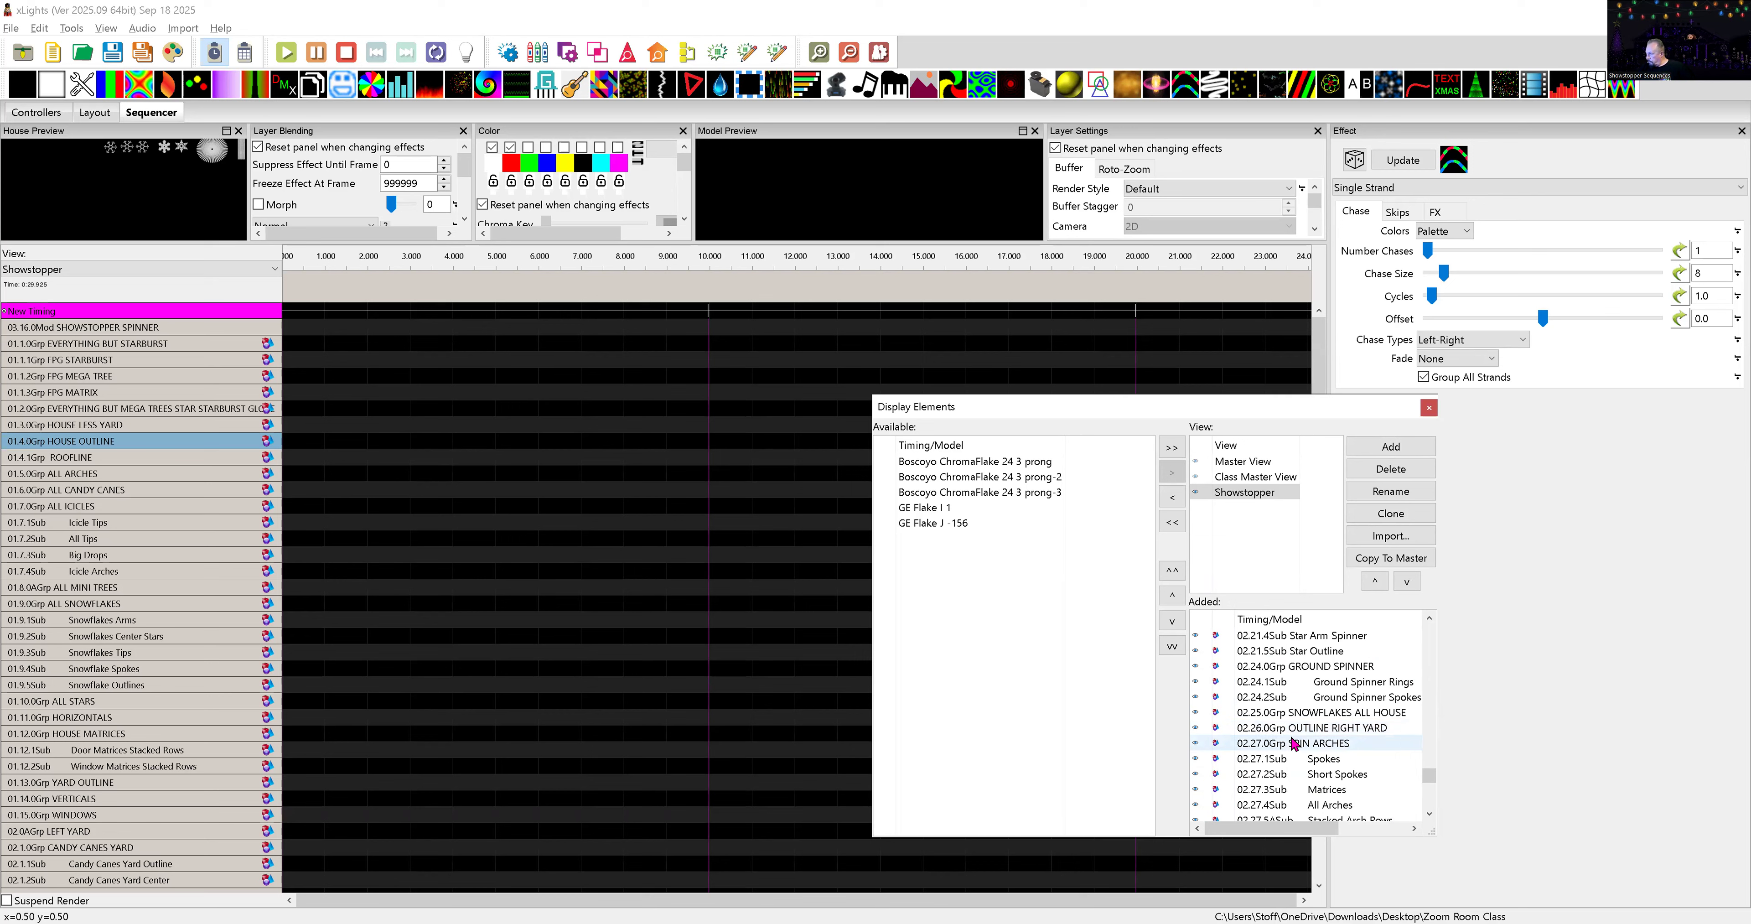
scroll(1292, 736, up, 6)
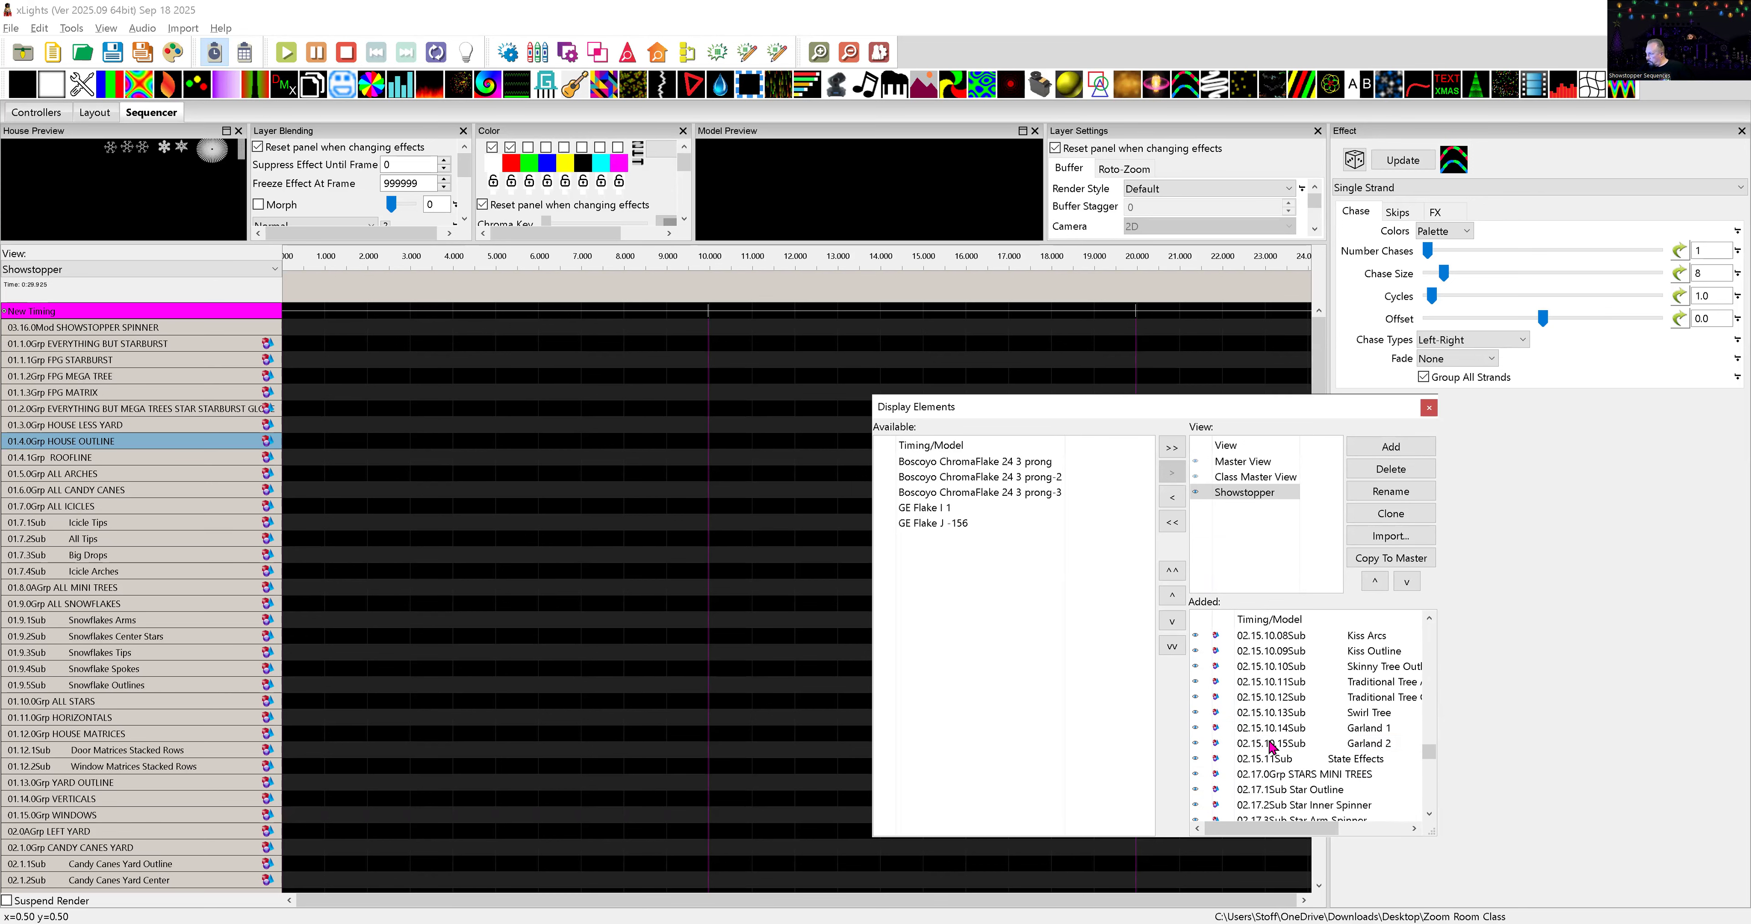
scroll(1292, 727, up, 6)
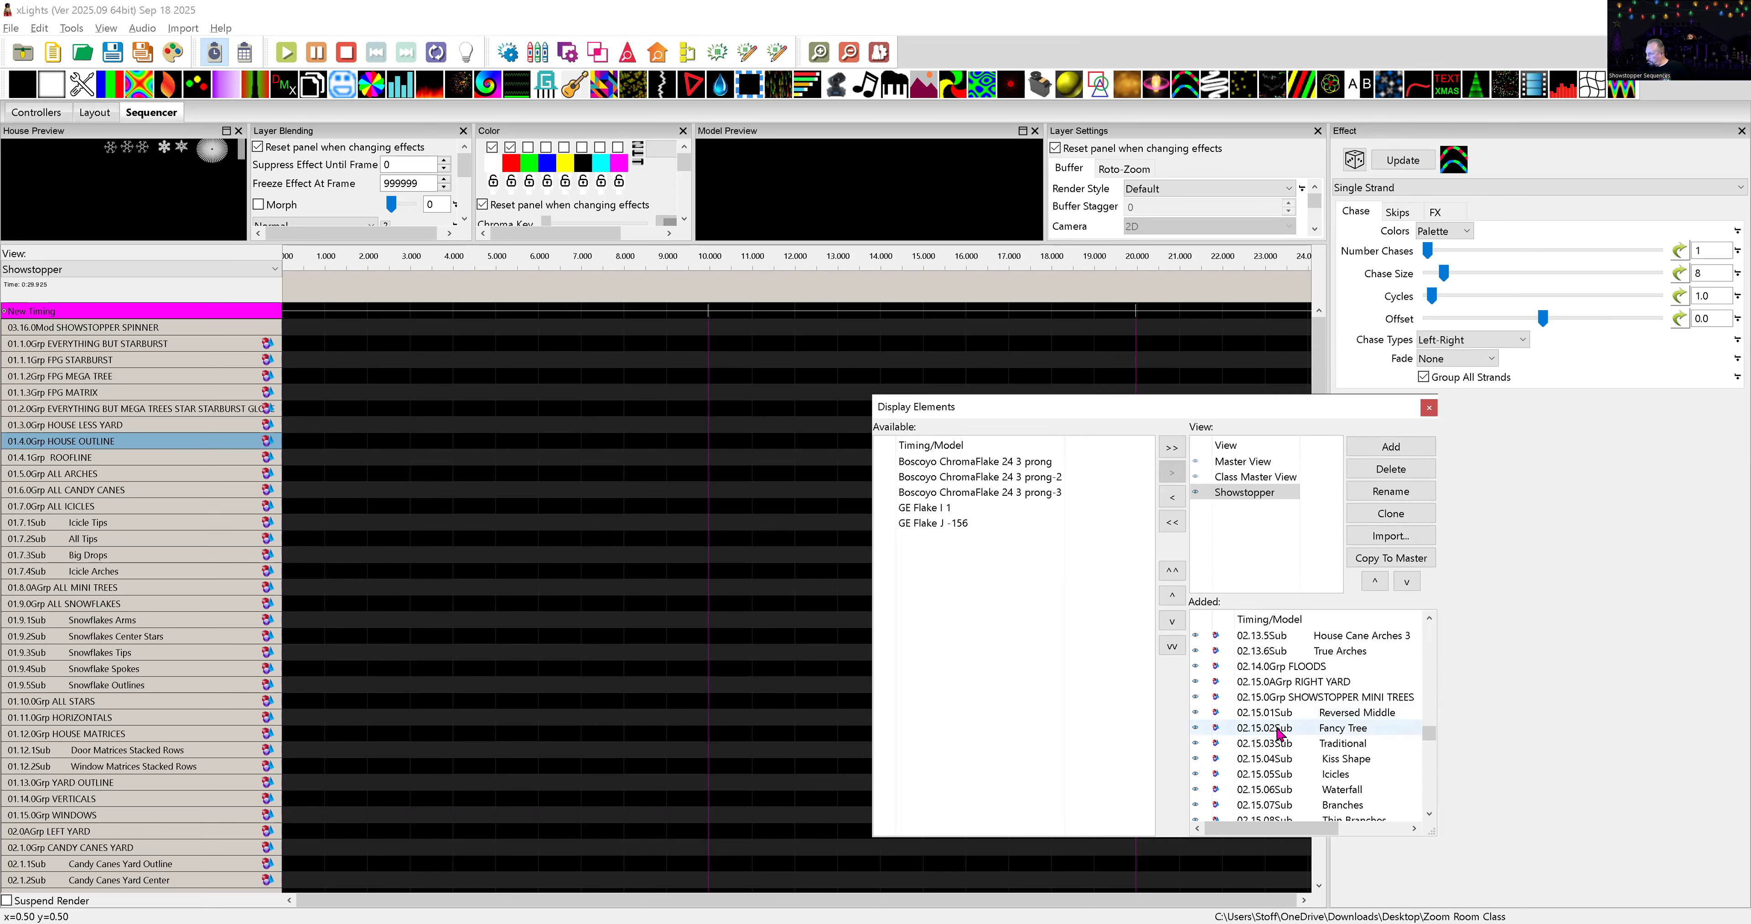
scroll(1285, 724, up, 5)
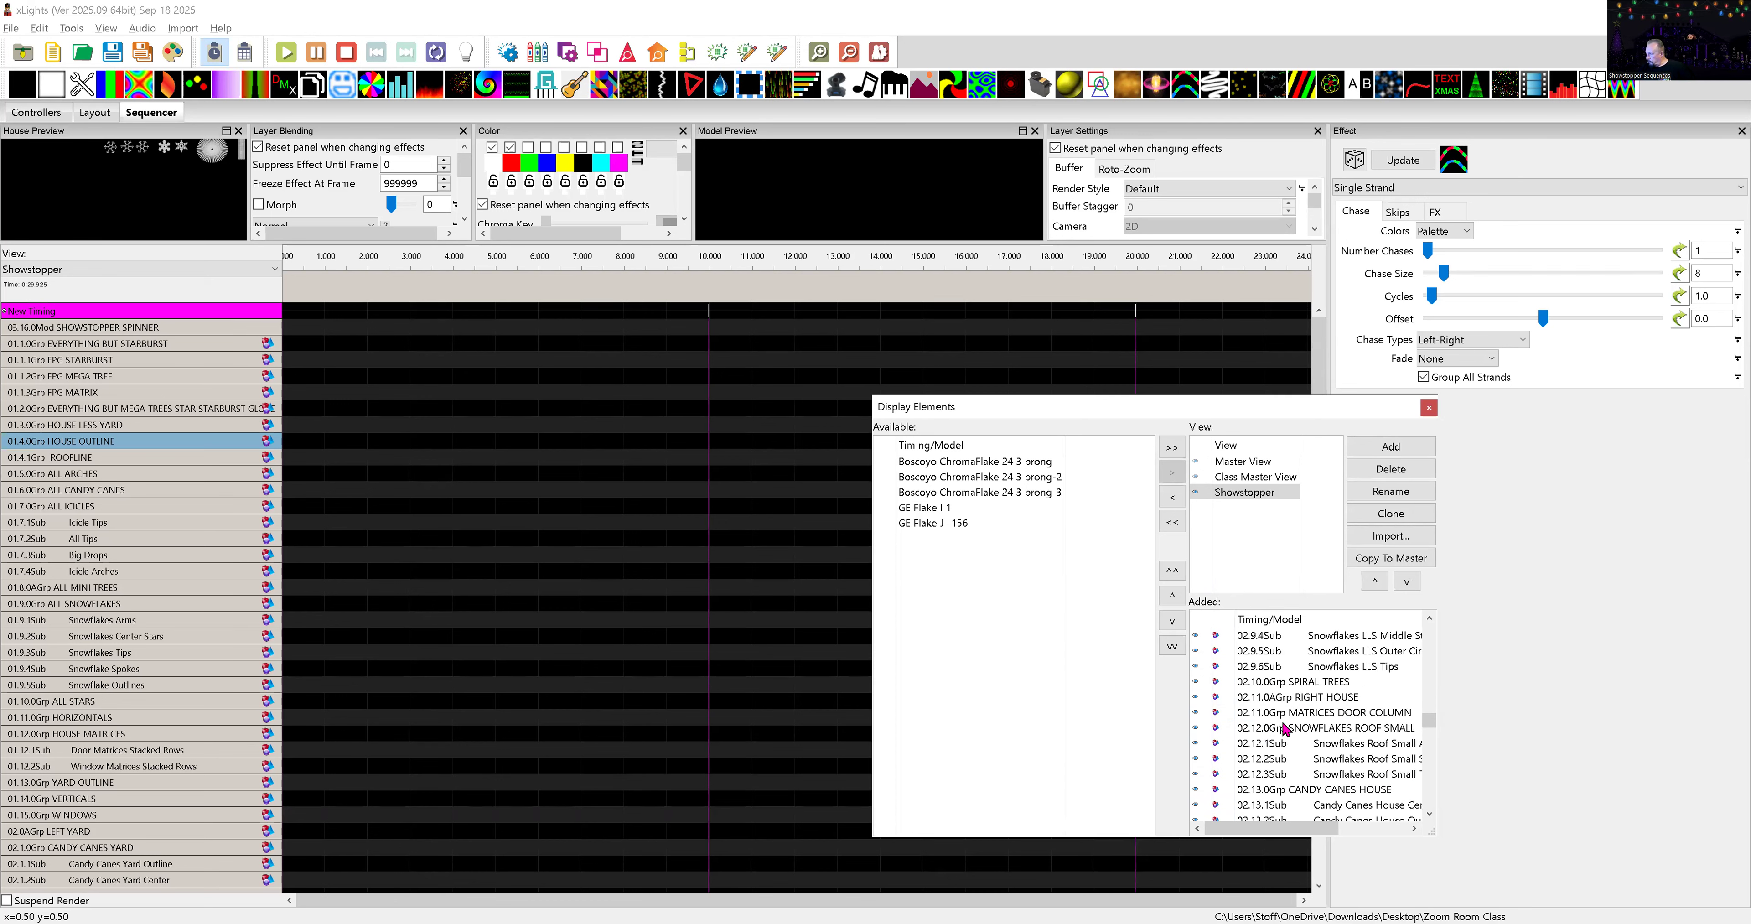
scroll(1279, 717, up, 4)
scroll(1279, 715, up, 4)
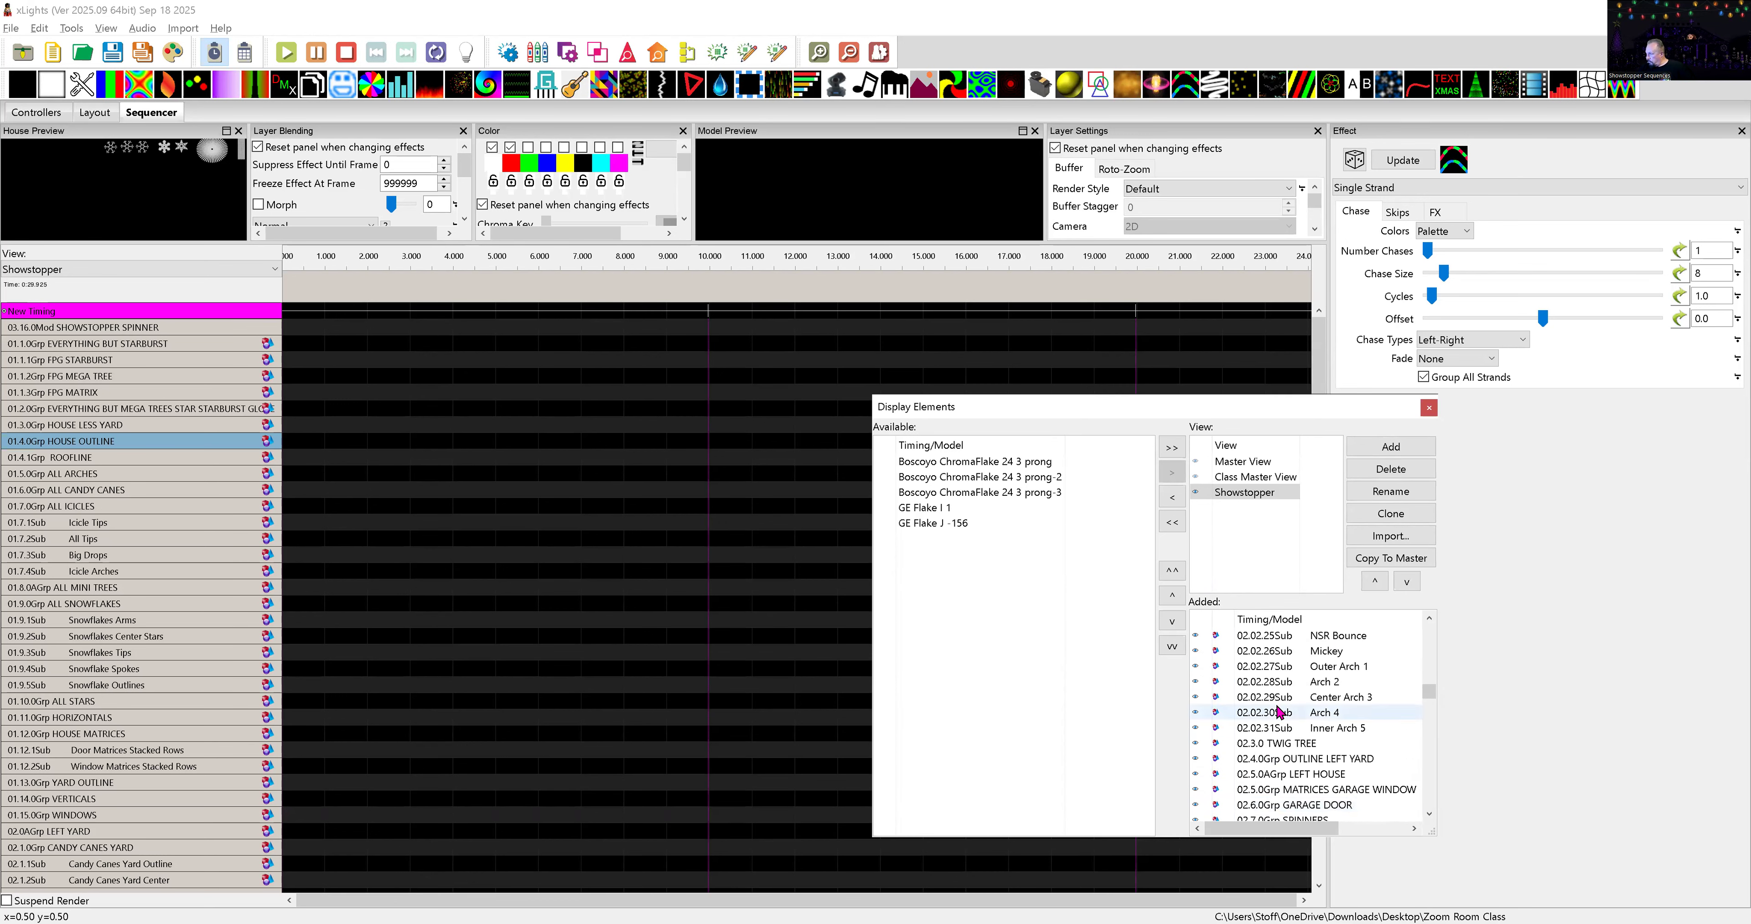
scroll(1279, 714, up, 12)
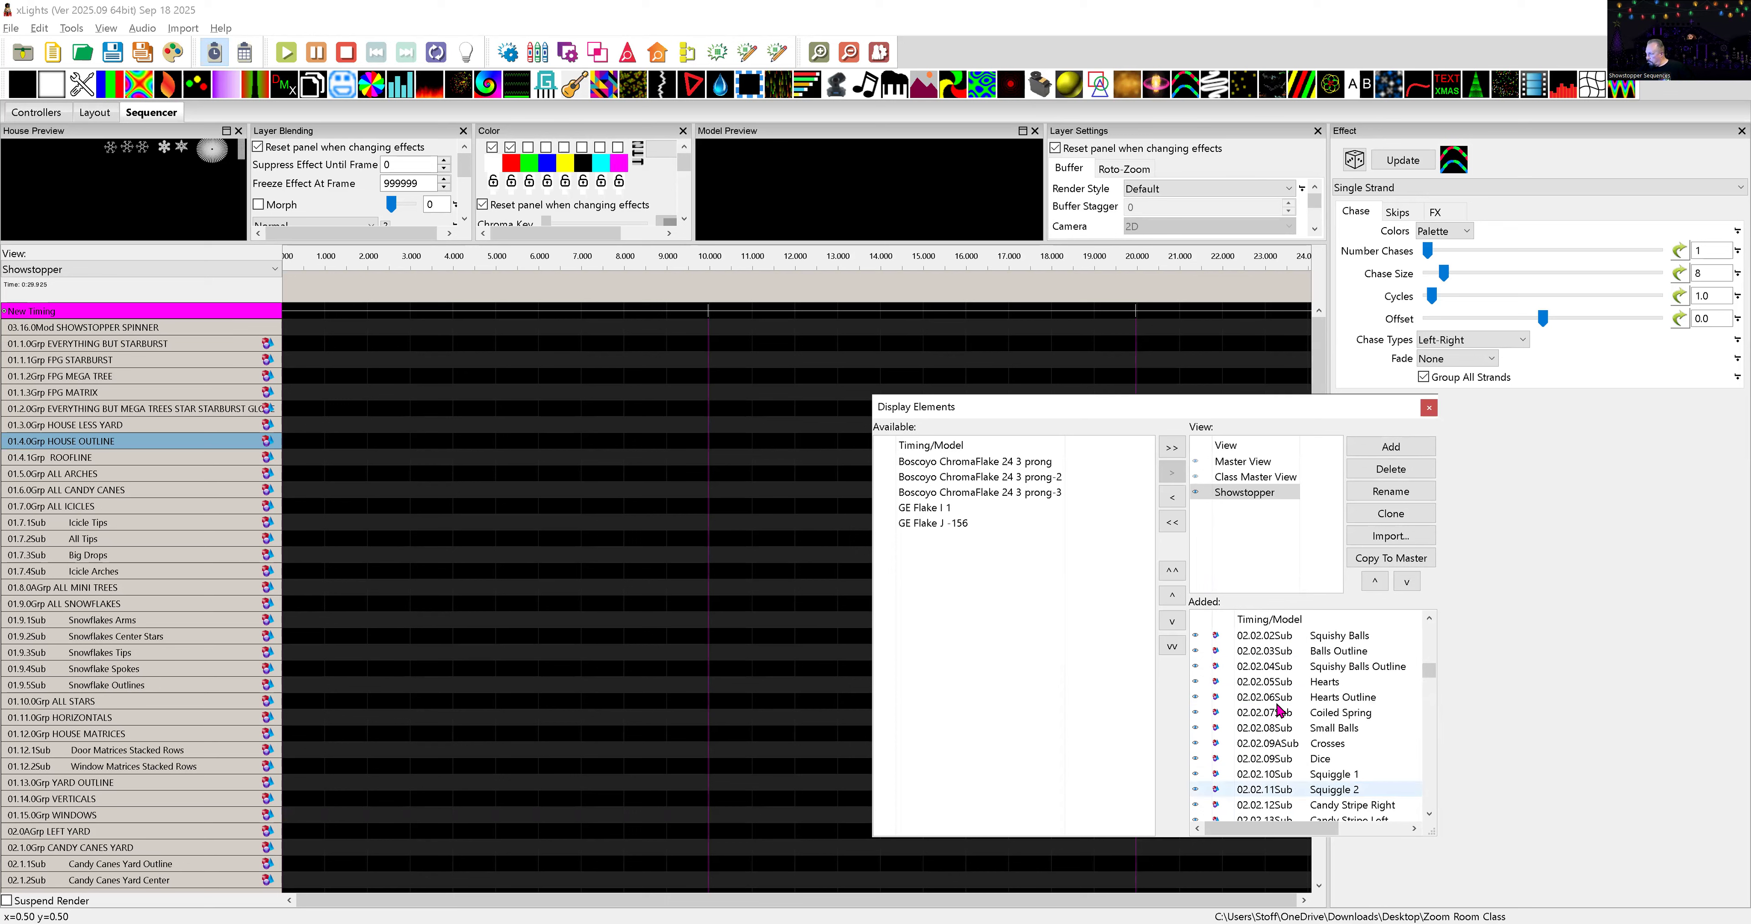
scroll(1278, 710, up, 5)
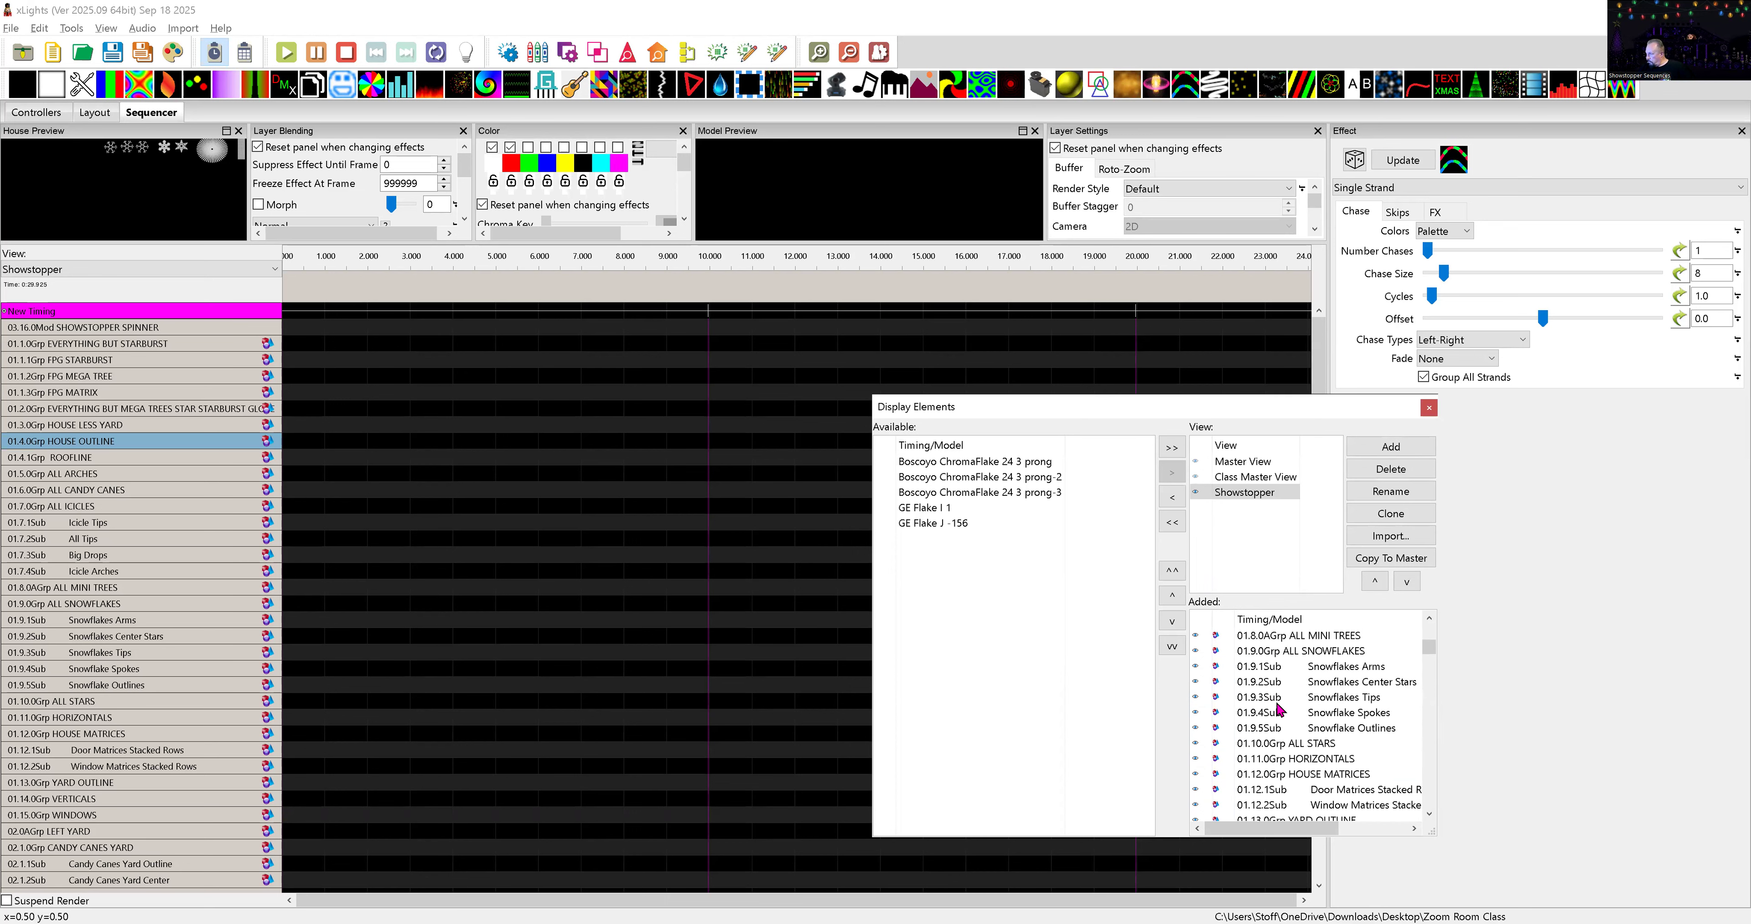
scroll(1275, 711, up, 6)
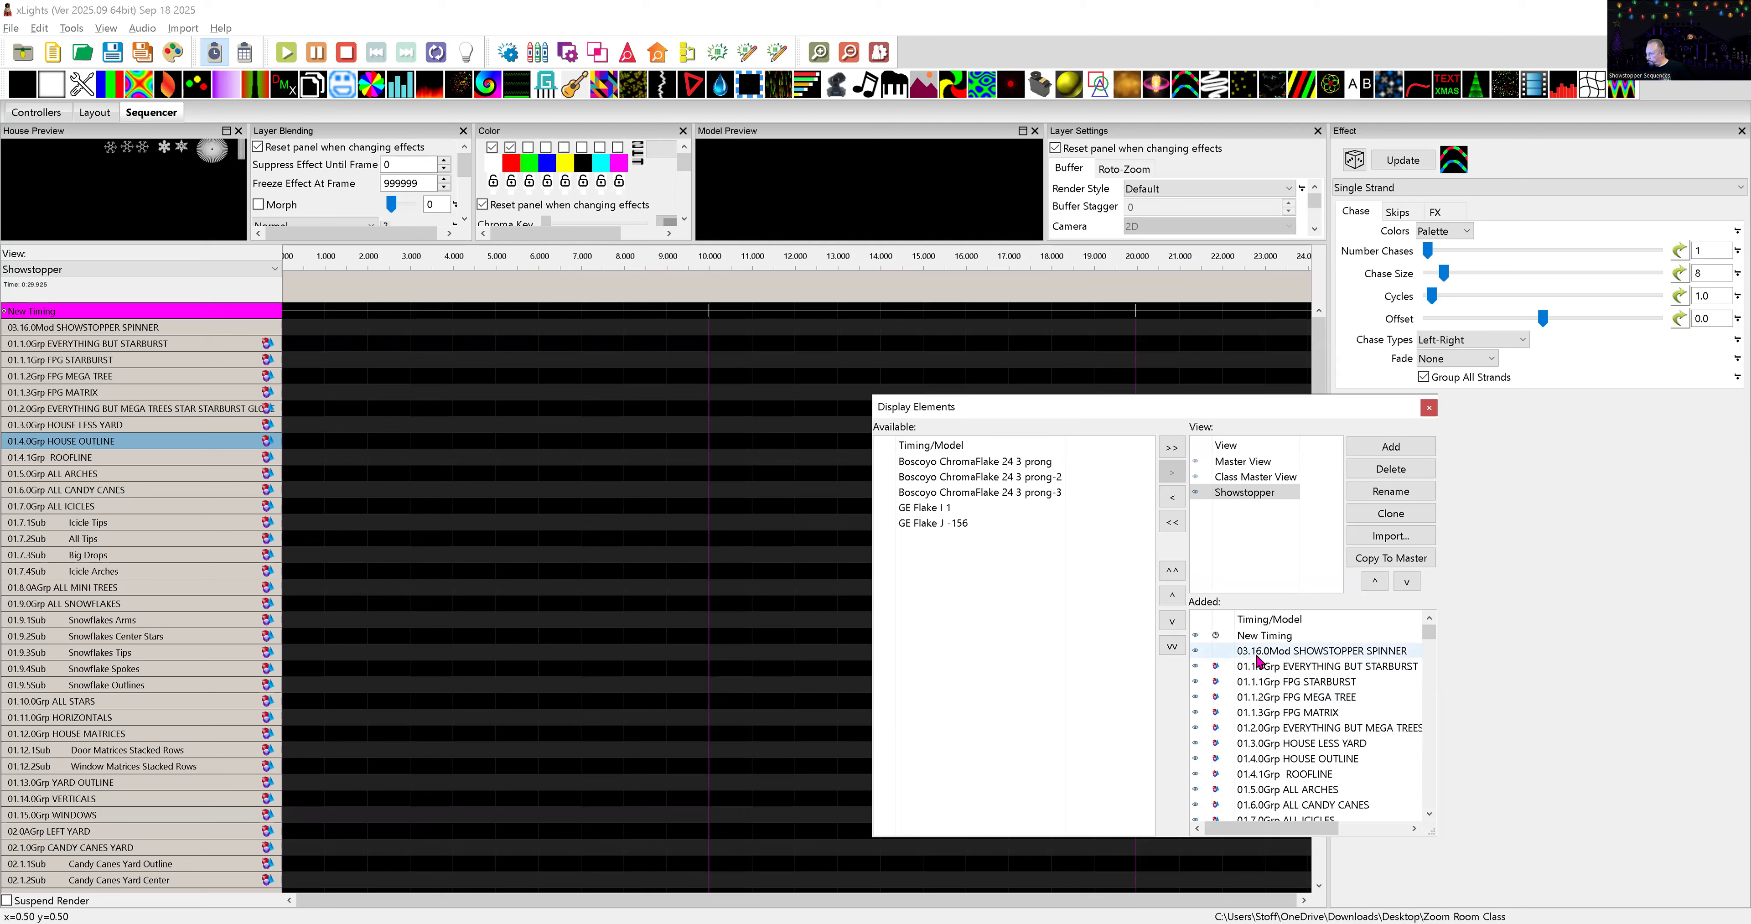
- Try to move 03.16.0Mod SHOWSTOPPER SPINNER down the Showstopper view's added elements, past 01.5.0Grp ALL ARCHES and Snowflakes Arms
click(1259, 658)
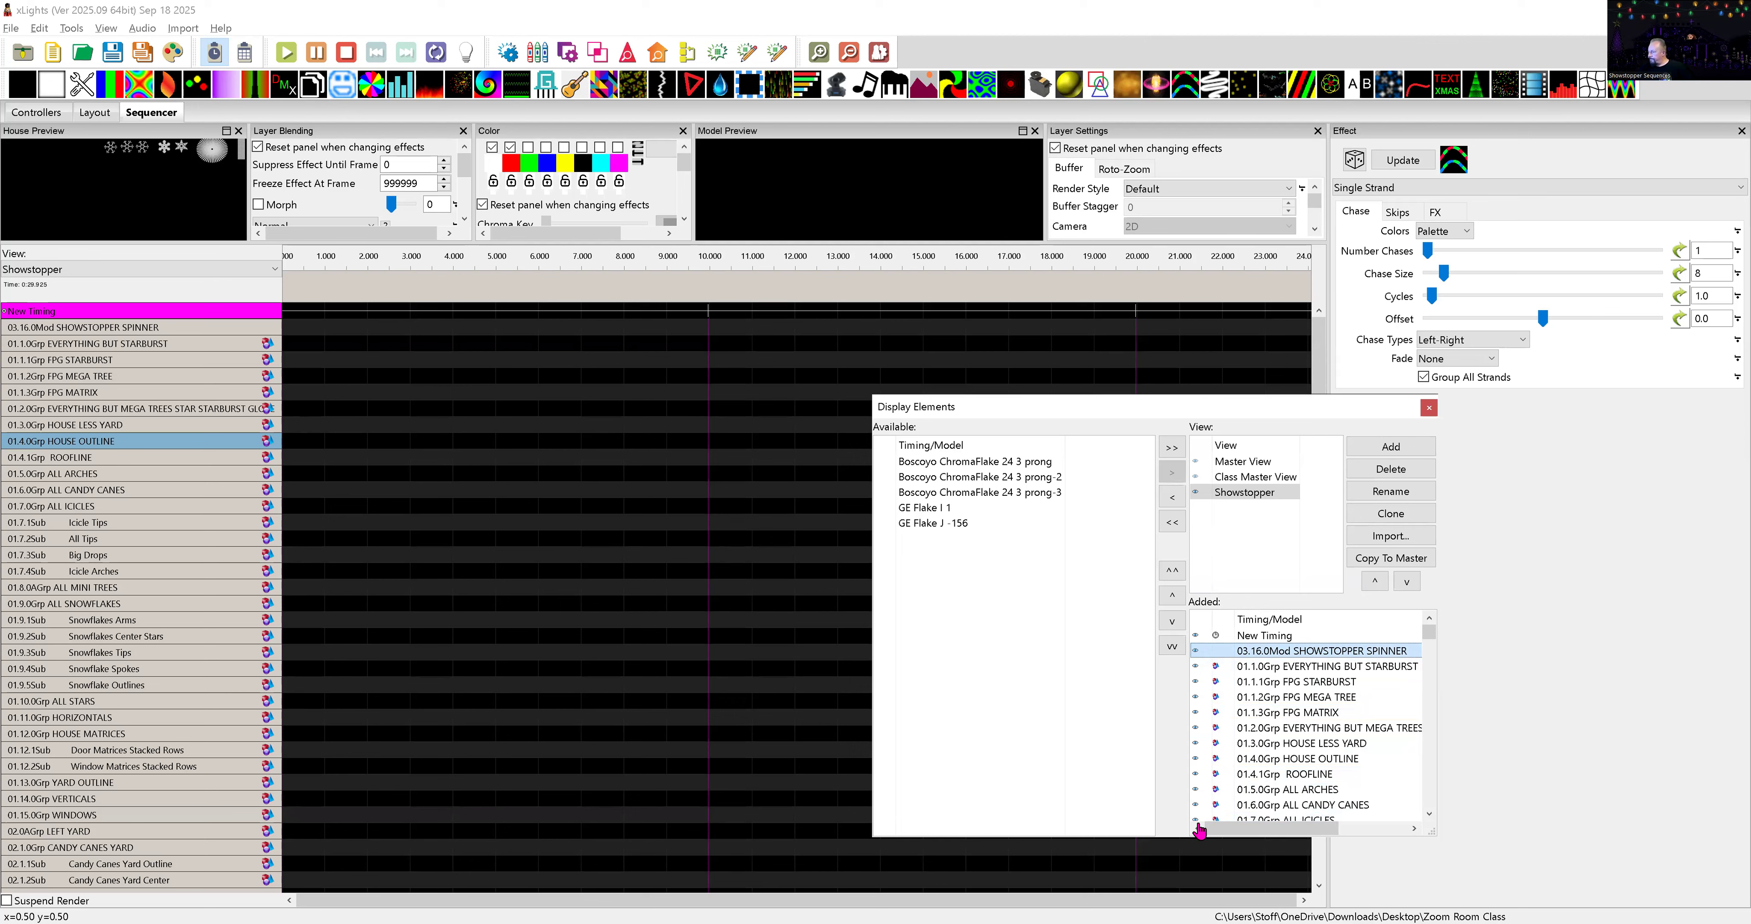
drag(1204, 807, 1203, 806)
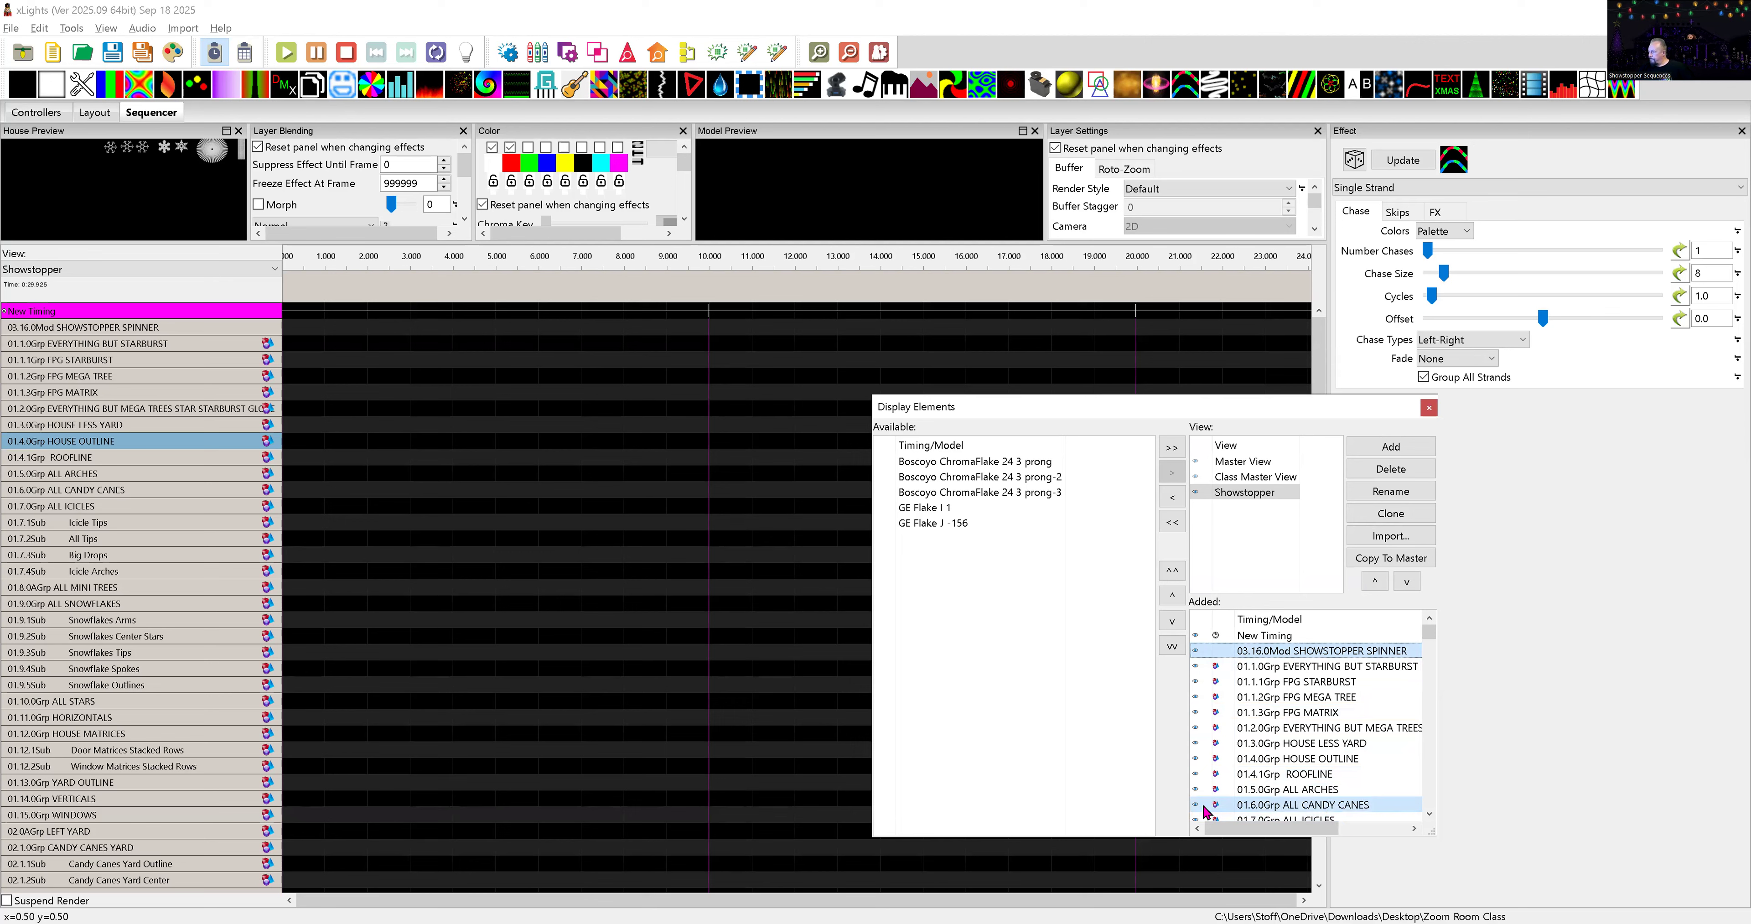
scroll(1303, 765, down, 4)
scroll(1298, 755, up, 1)
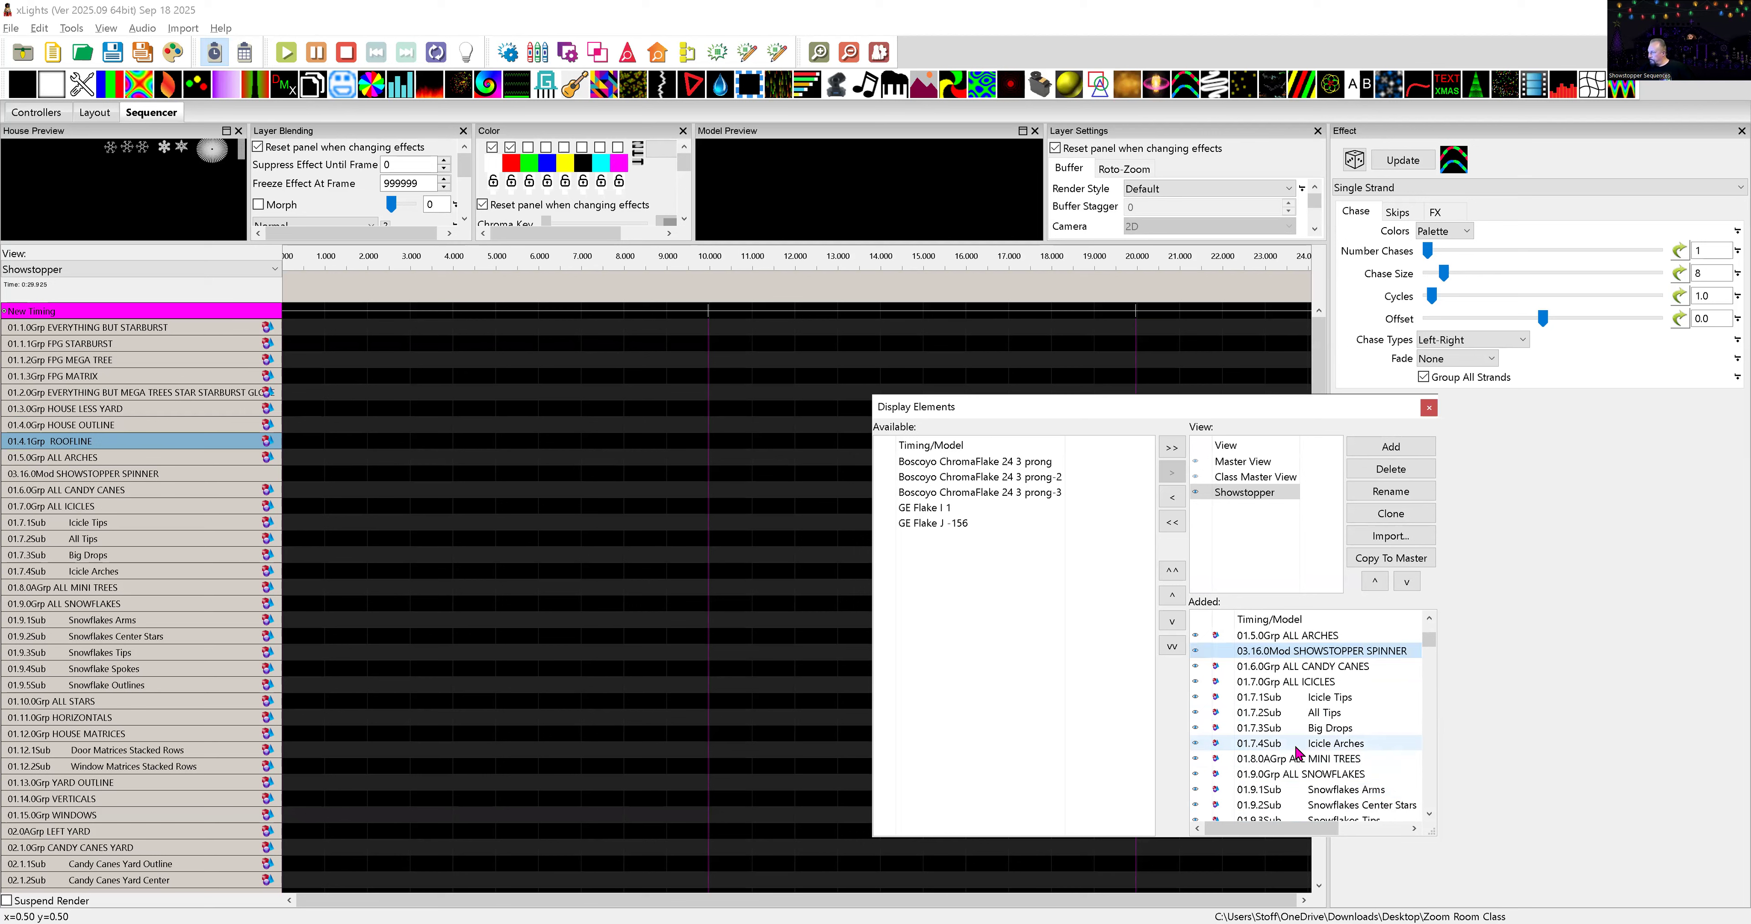
drag(1242, 691, 1269, 742)
scroll(1271, 744, down, 1)
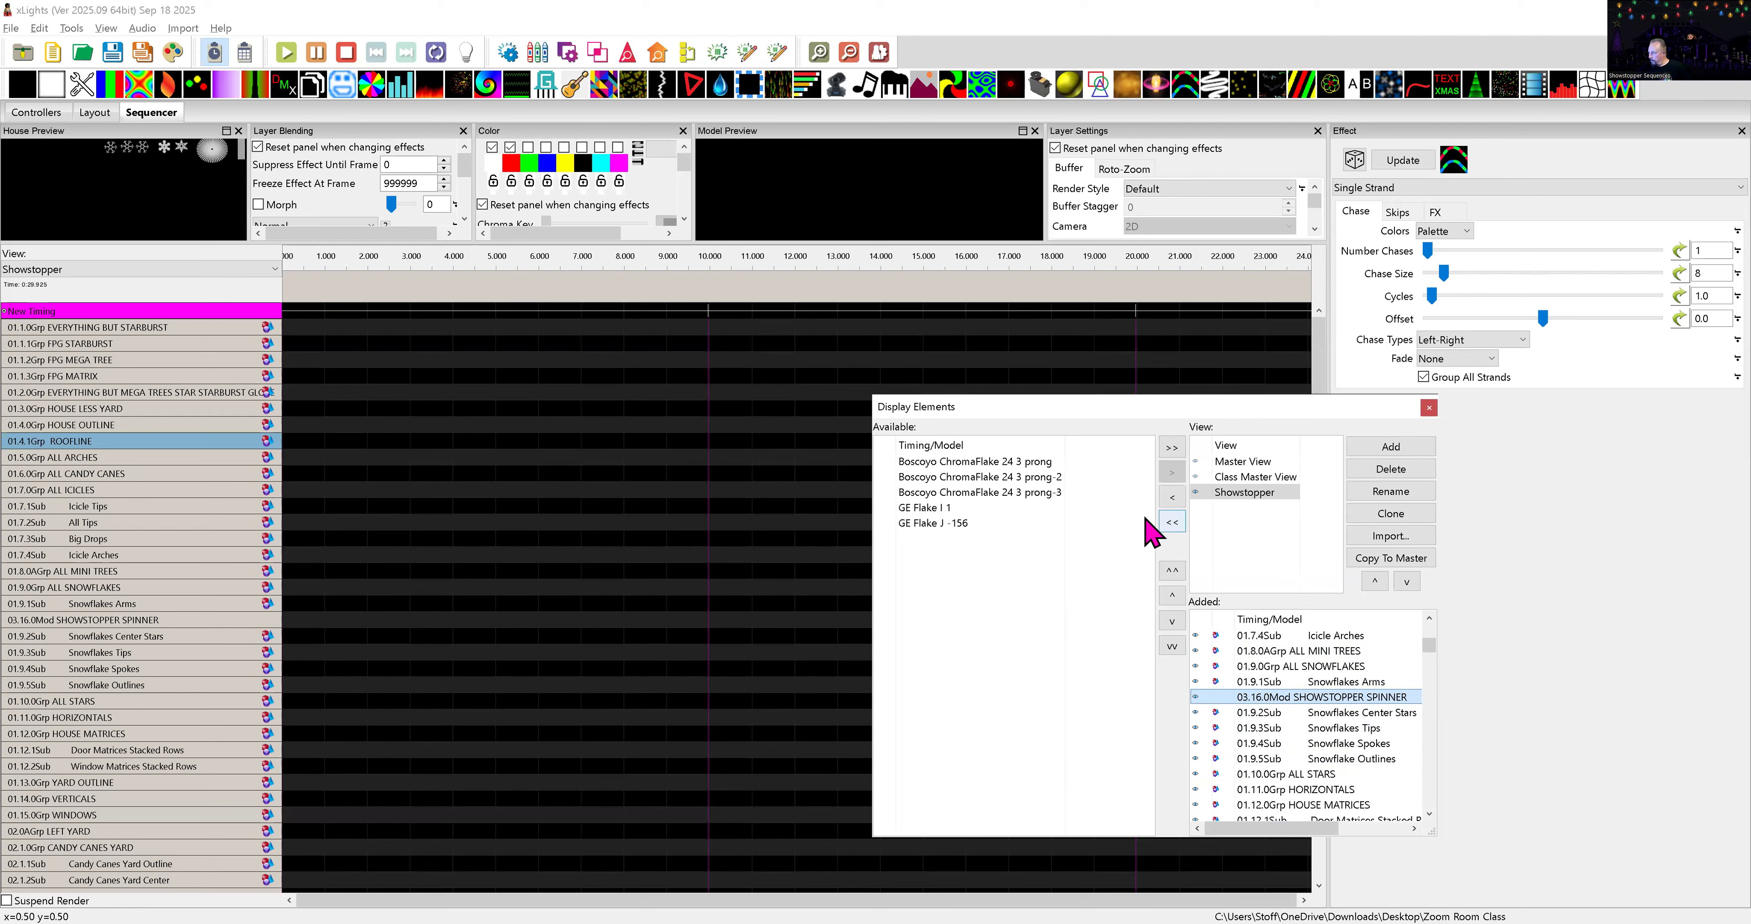
- Remove 03.16.0Mod SHOWSTOPPER SPINNER from the Showstopper view, re-add it at the list's end, and place it above 05.01.0GRP MOVING HEADS
drag(1146, 518, 945, 478)
click(953, 460)
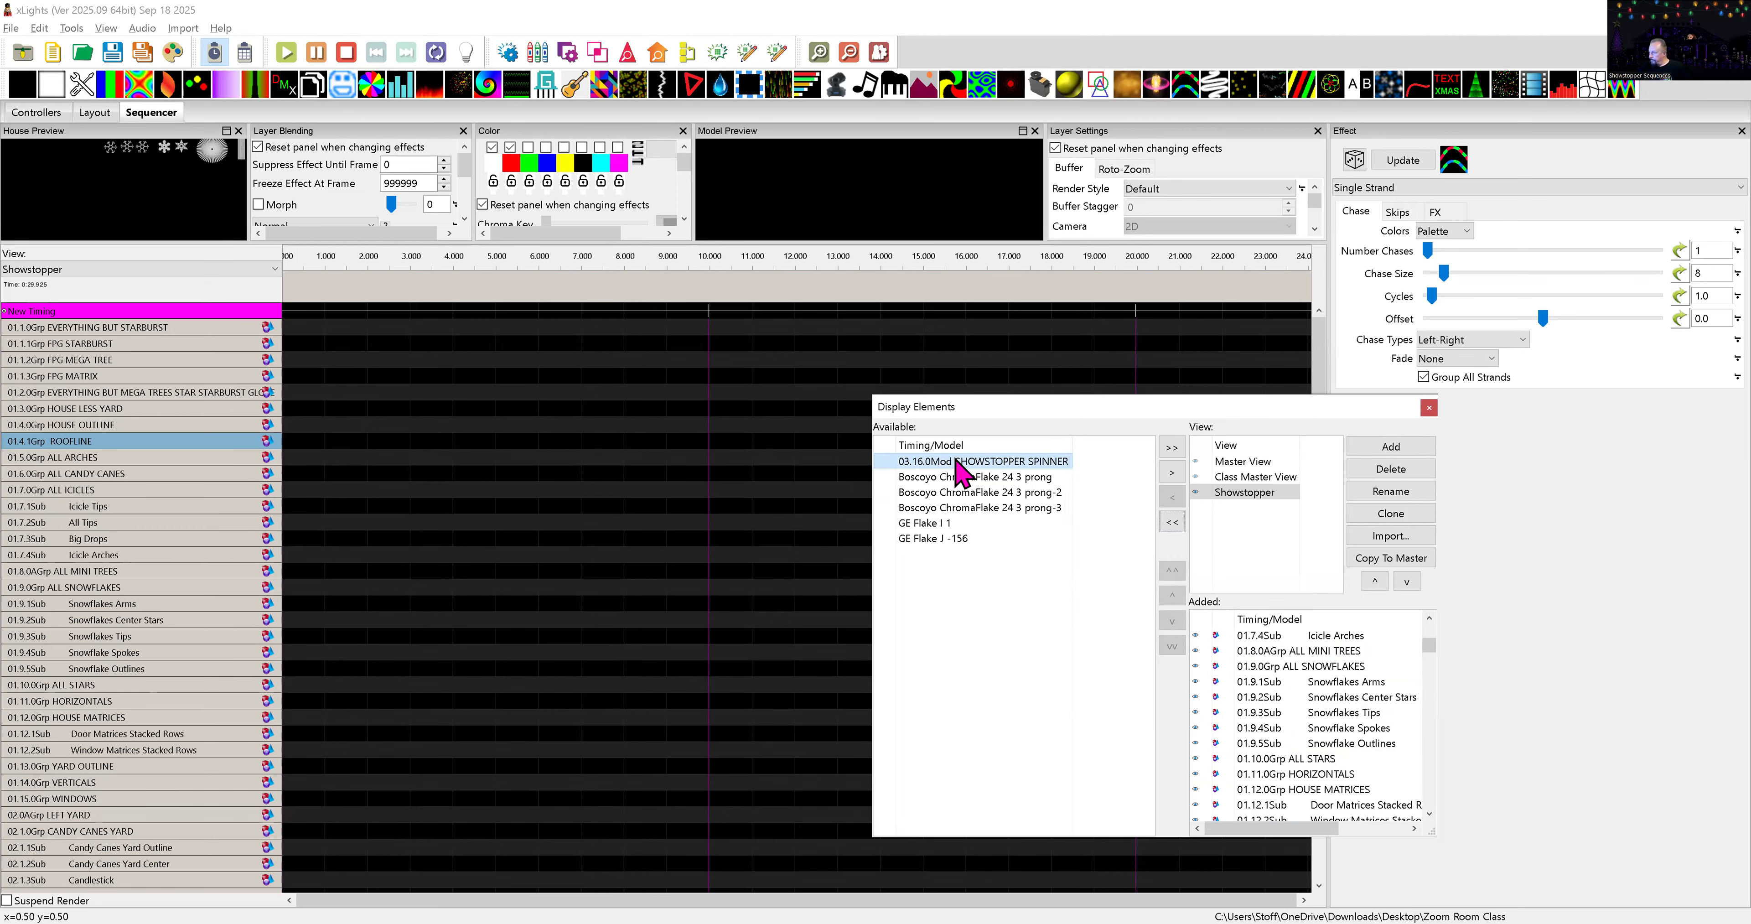
click(1171, 472)
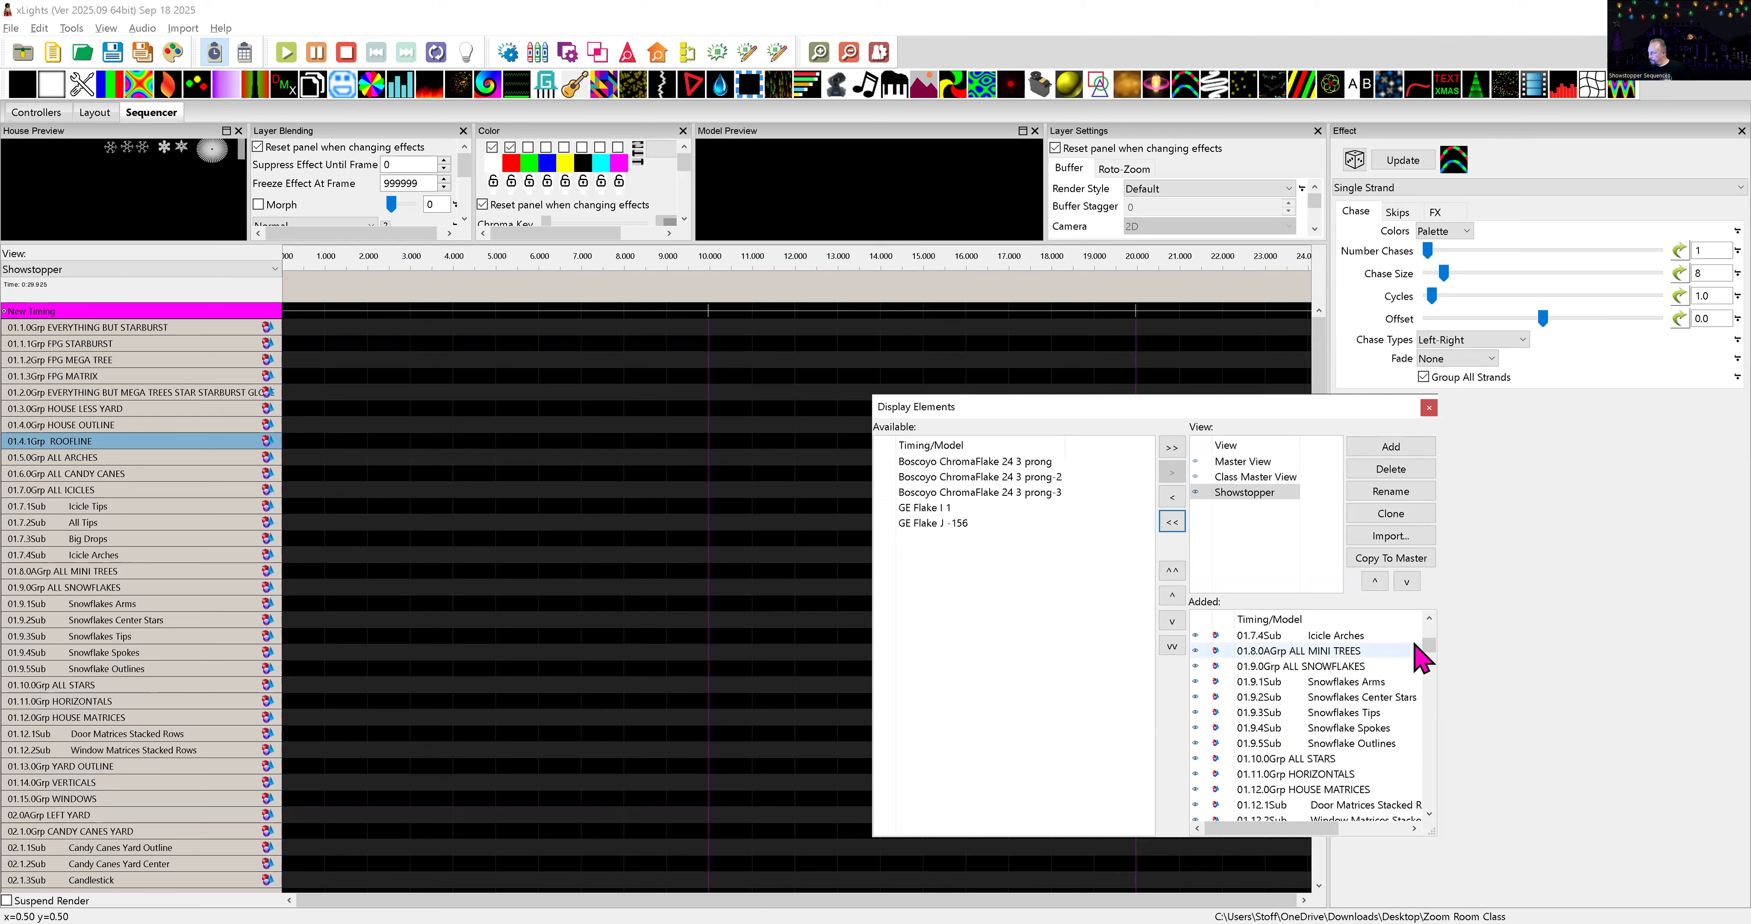
drag(1427, 645, 1420, 809)
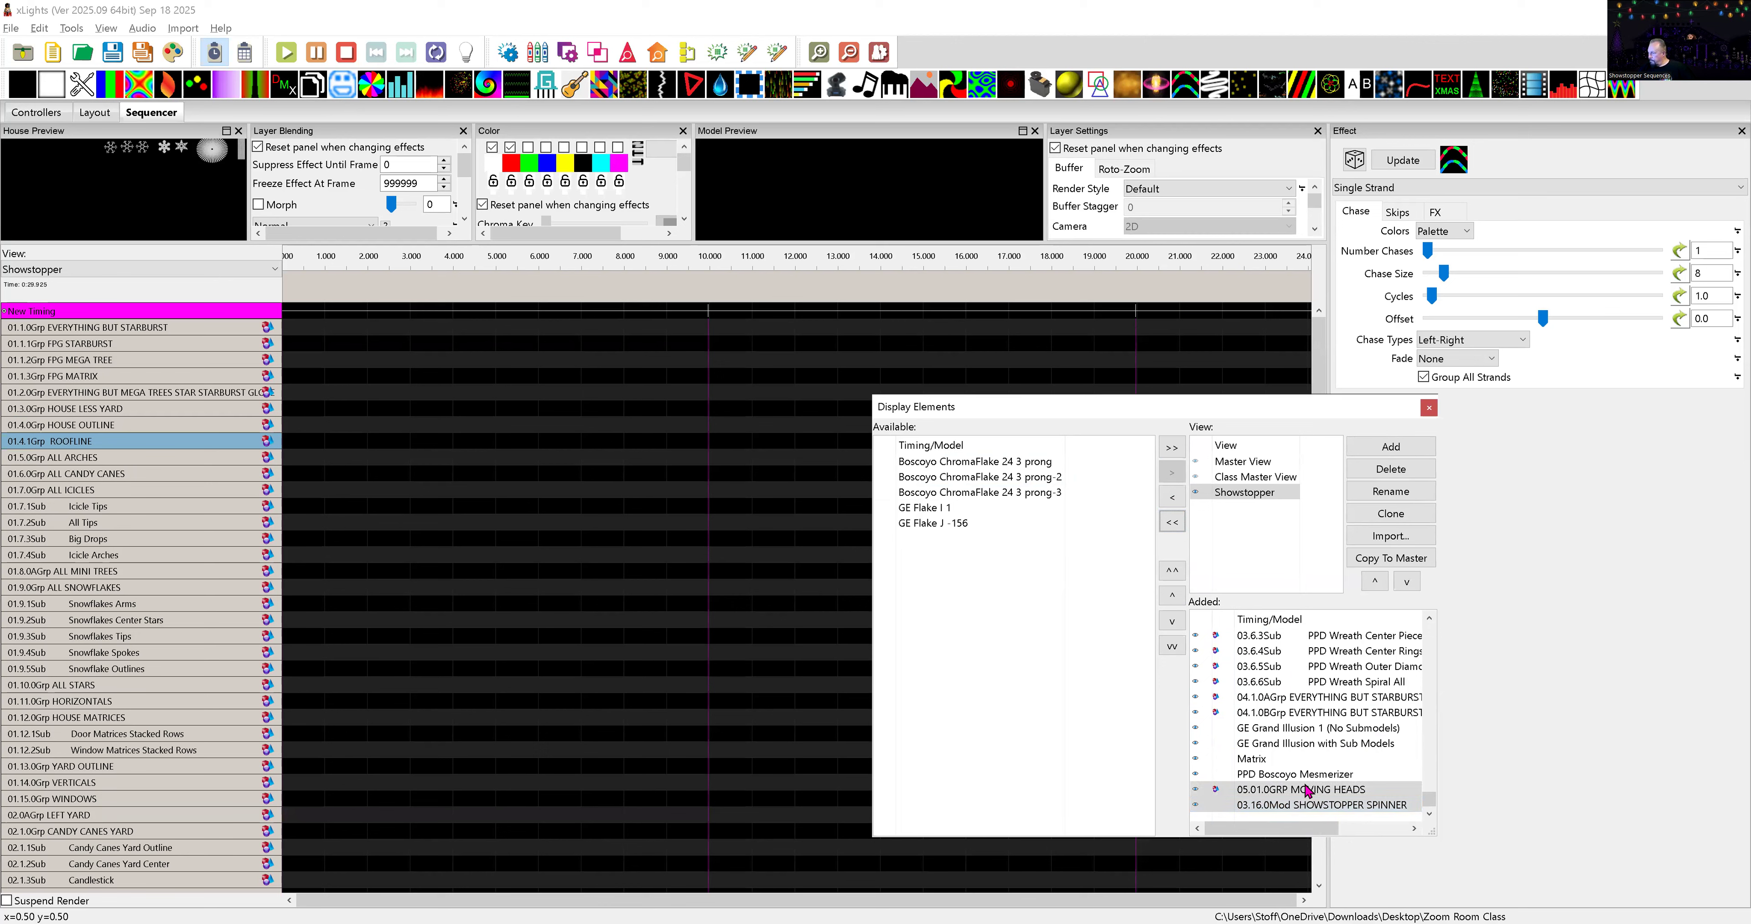
scroll(1312, 825, up, 4)
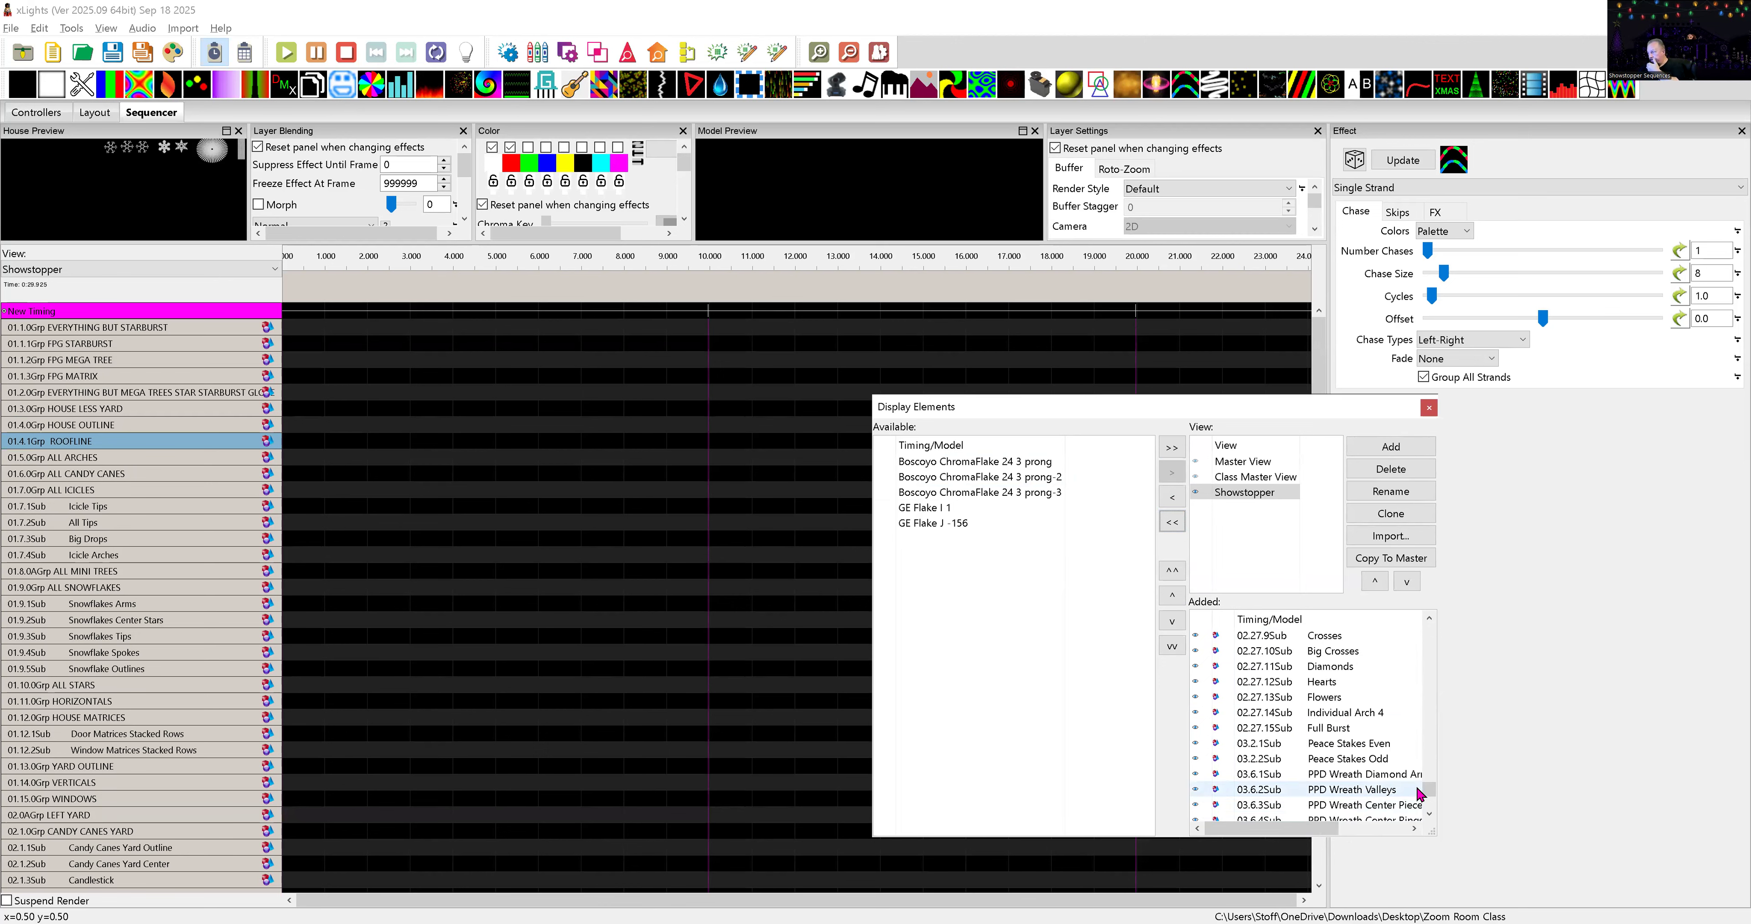
scroll(1427, 809, down, 4)
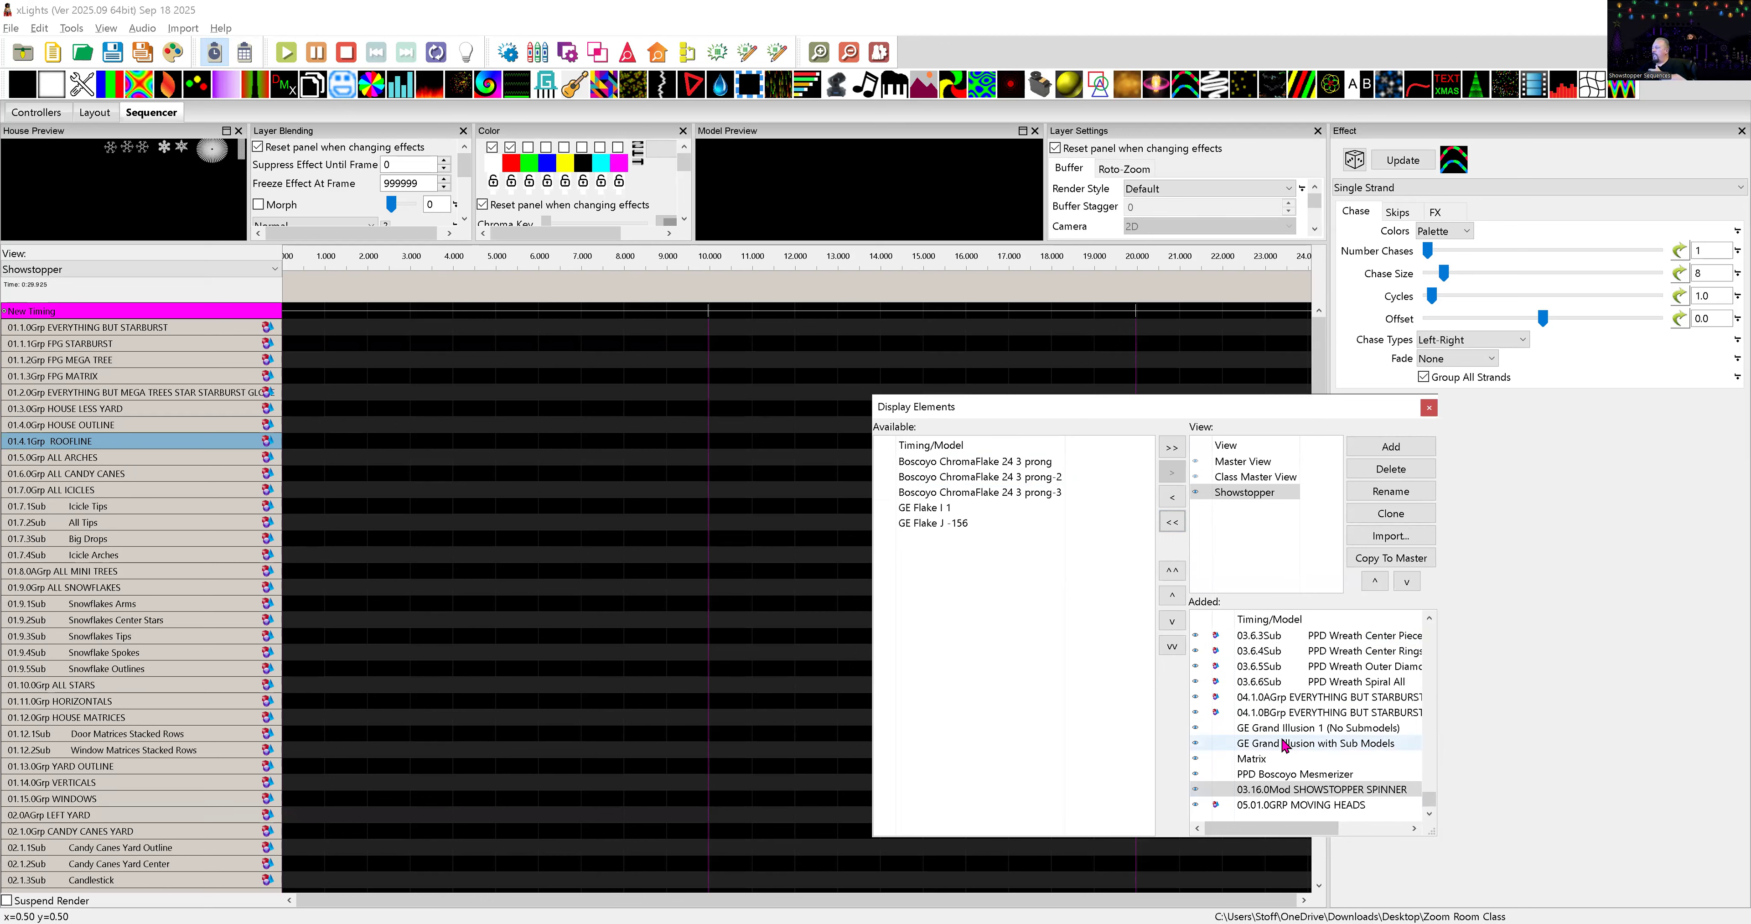
- Check the order of the individual models and moving heads group ending the Showstopper view, and close the display elements settings
click(1312, 743)
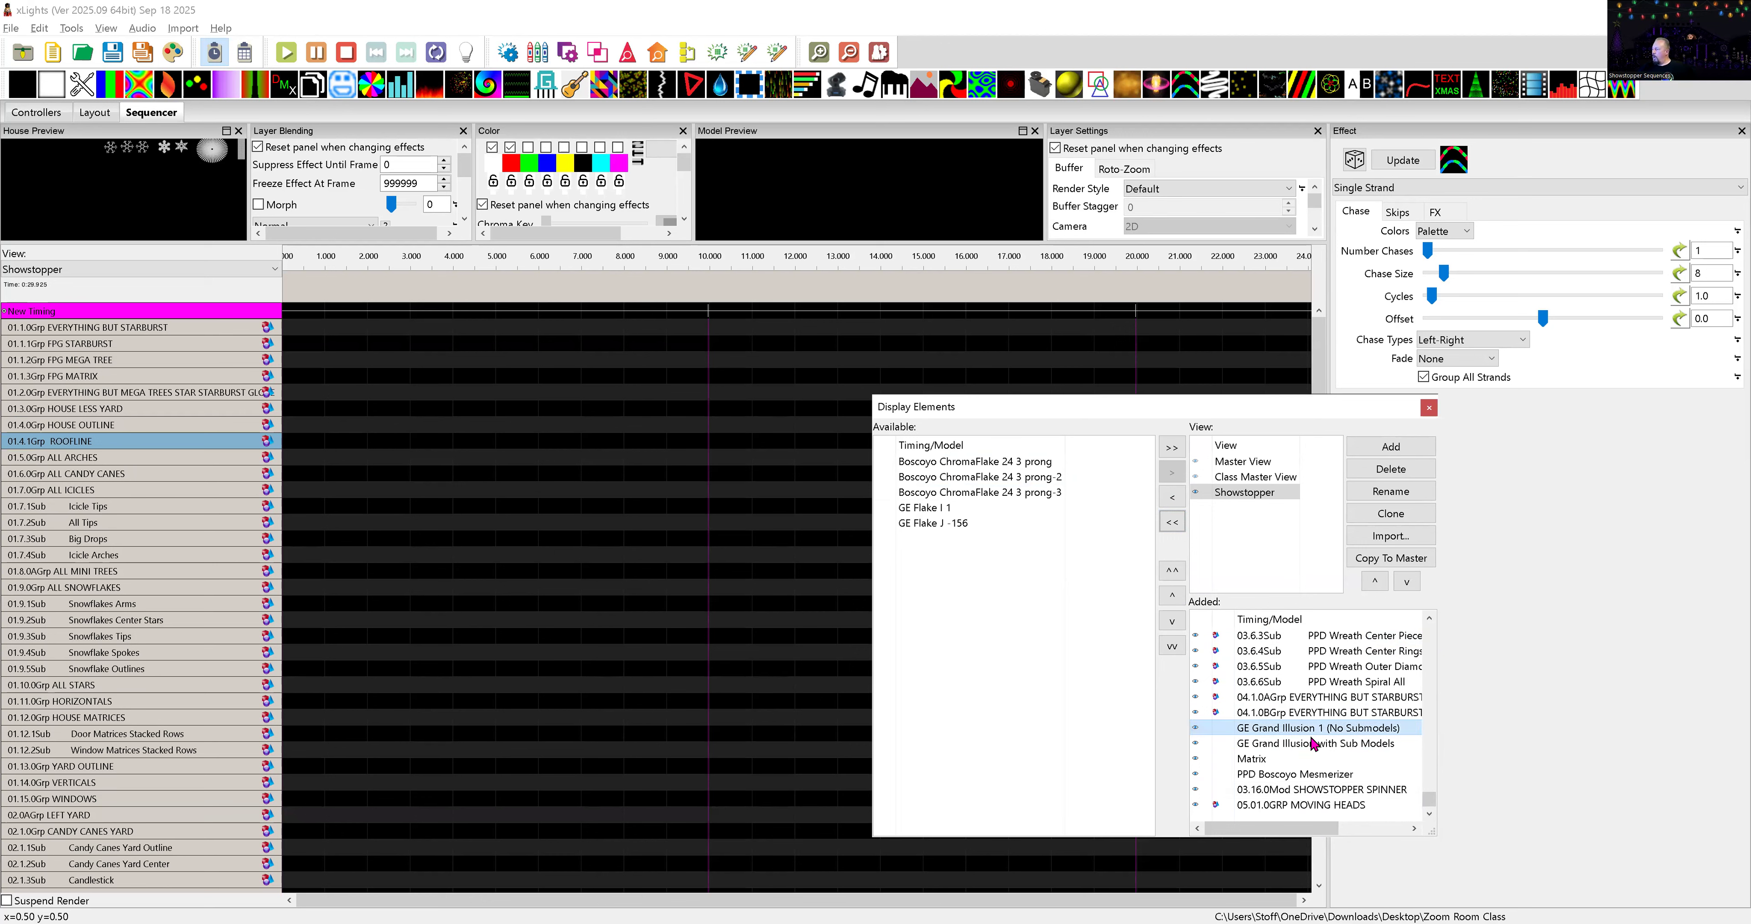
click(1256, 762)
click(1273, 776)
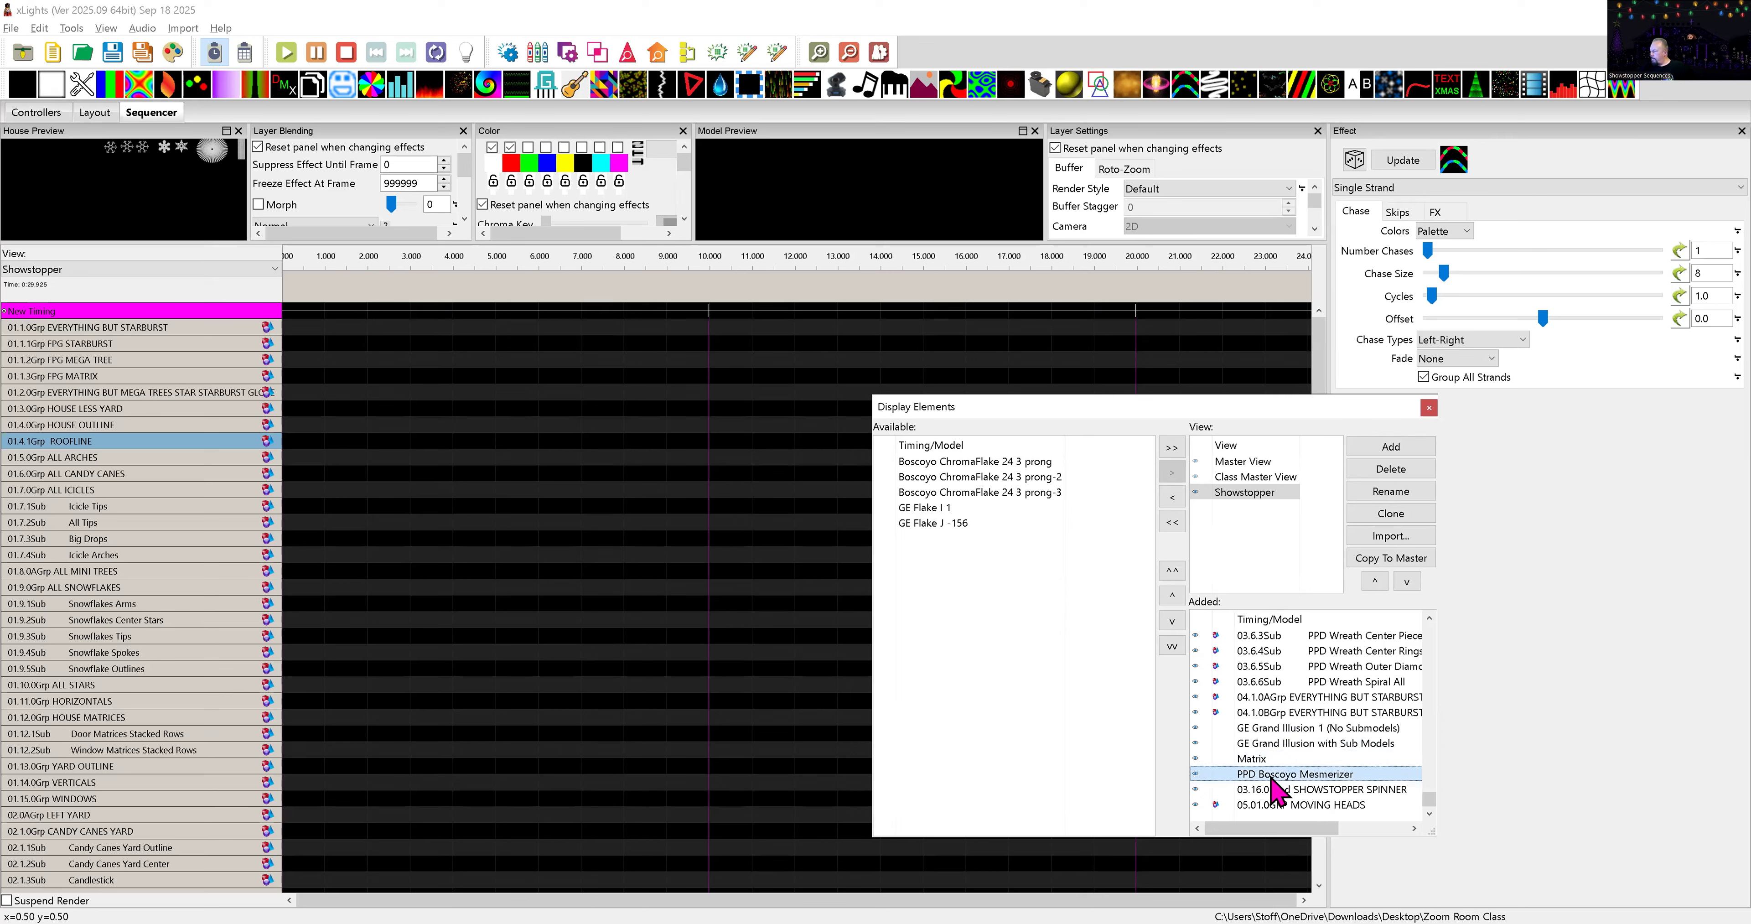
scroll(1279, 788, up, 4)
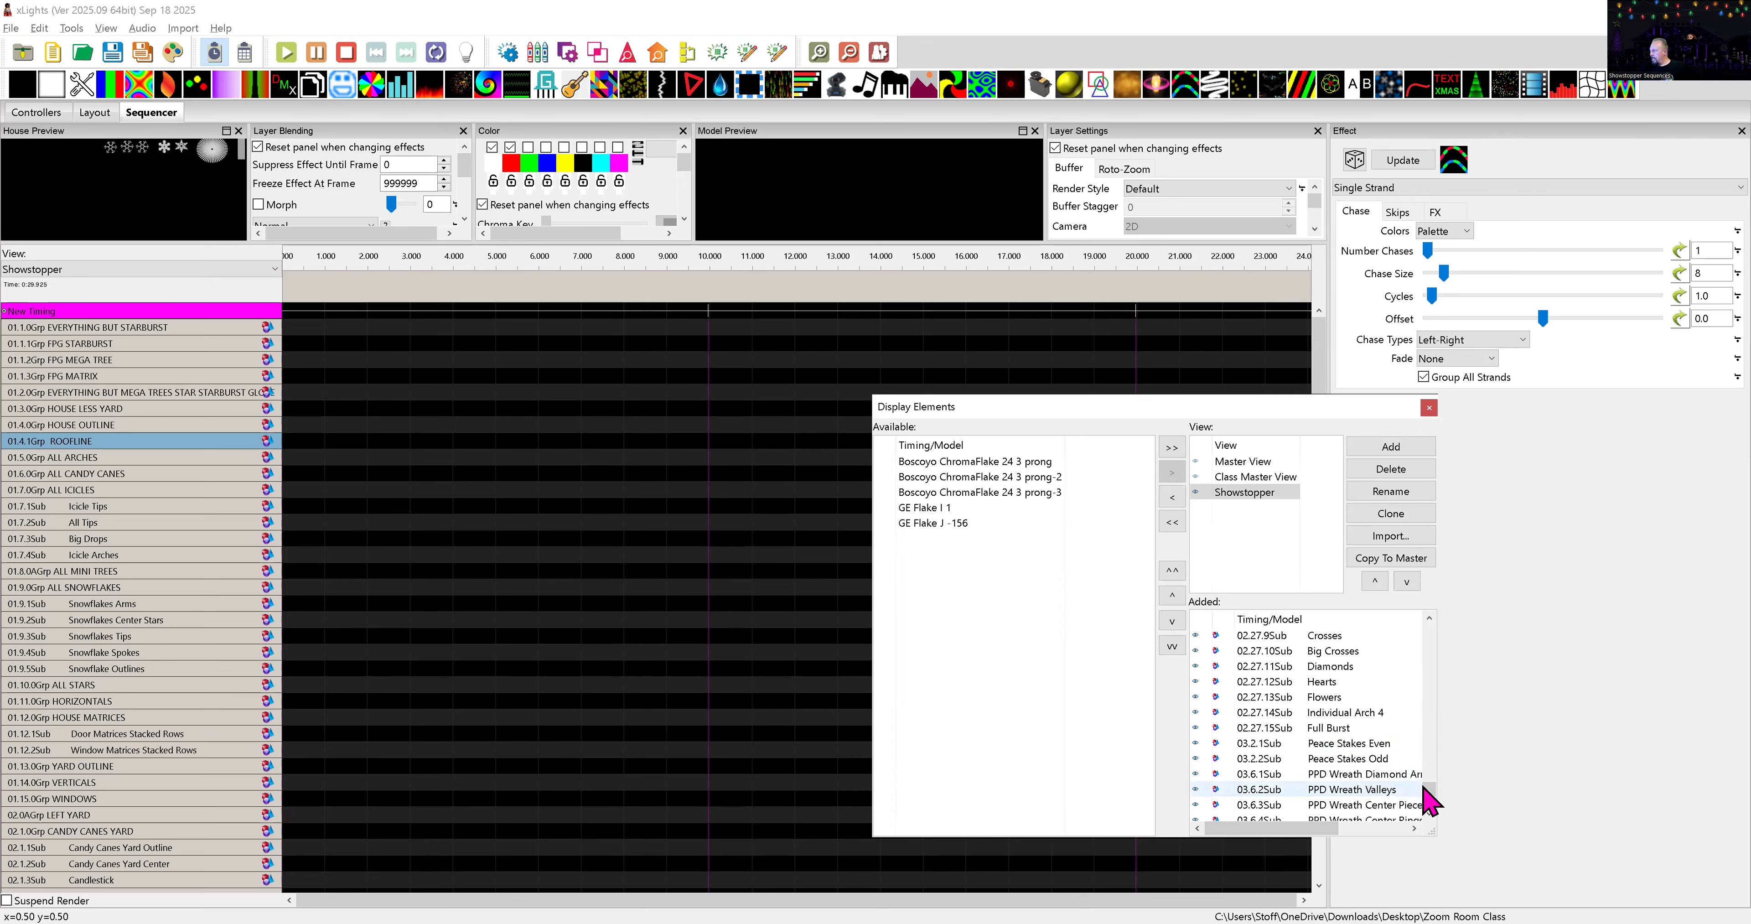
scroll(1333, 805, down, 4)
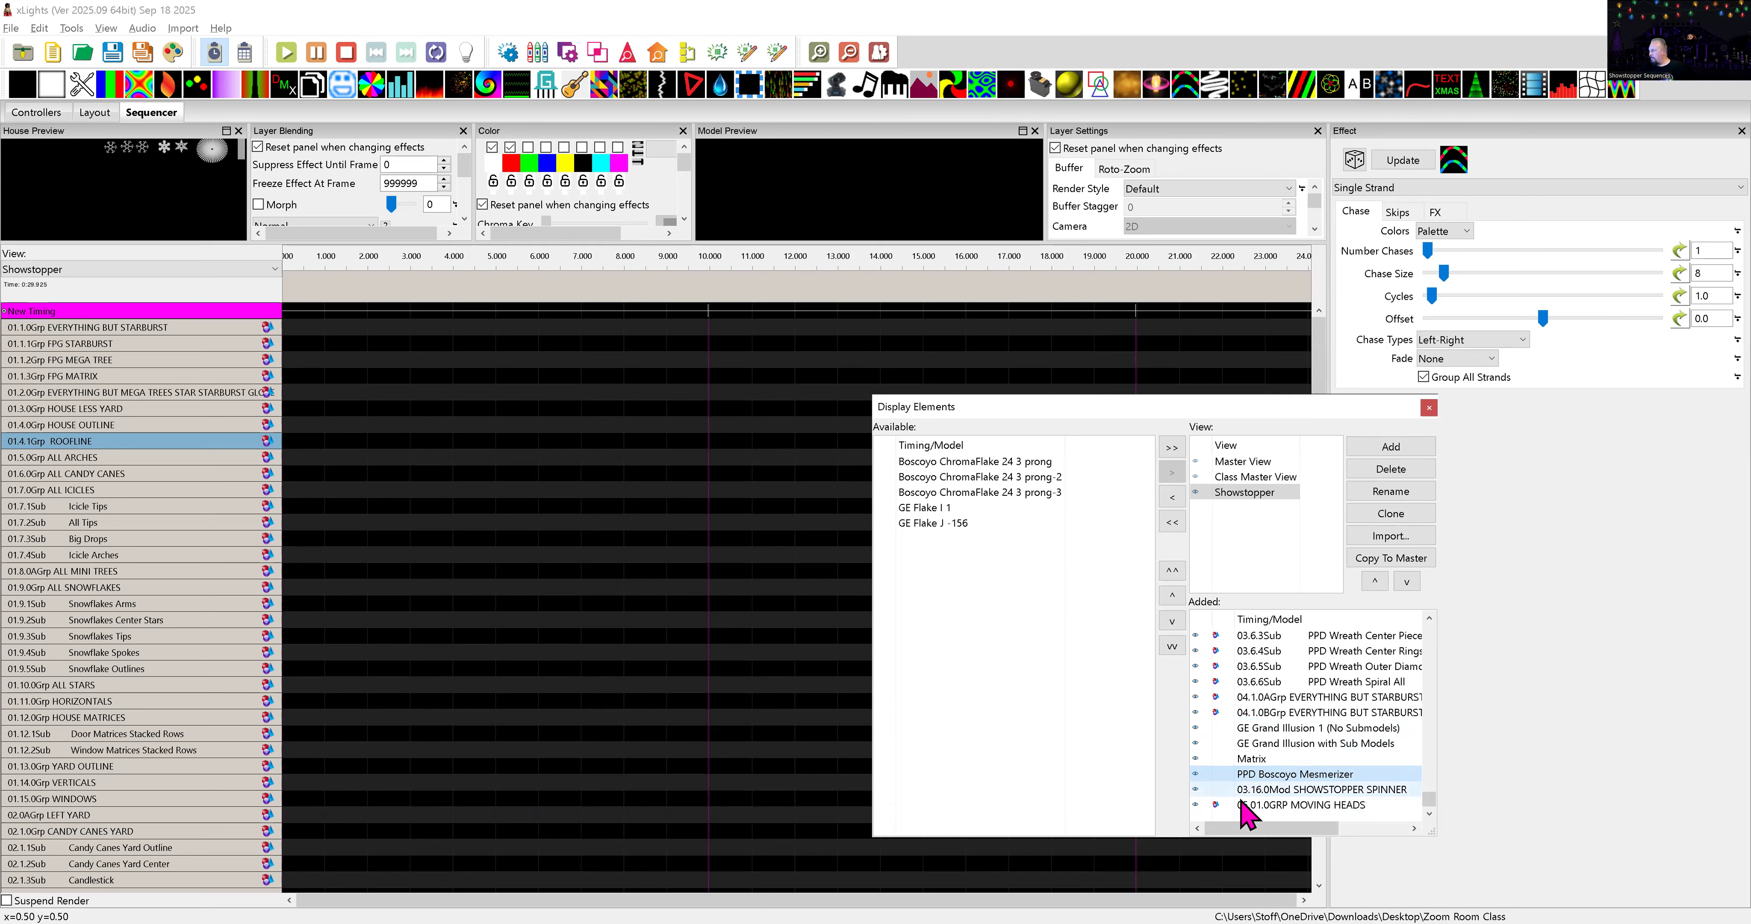
click(1283, 808)
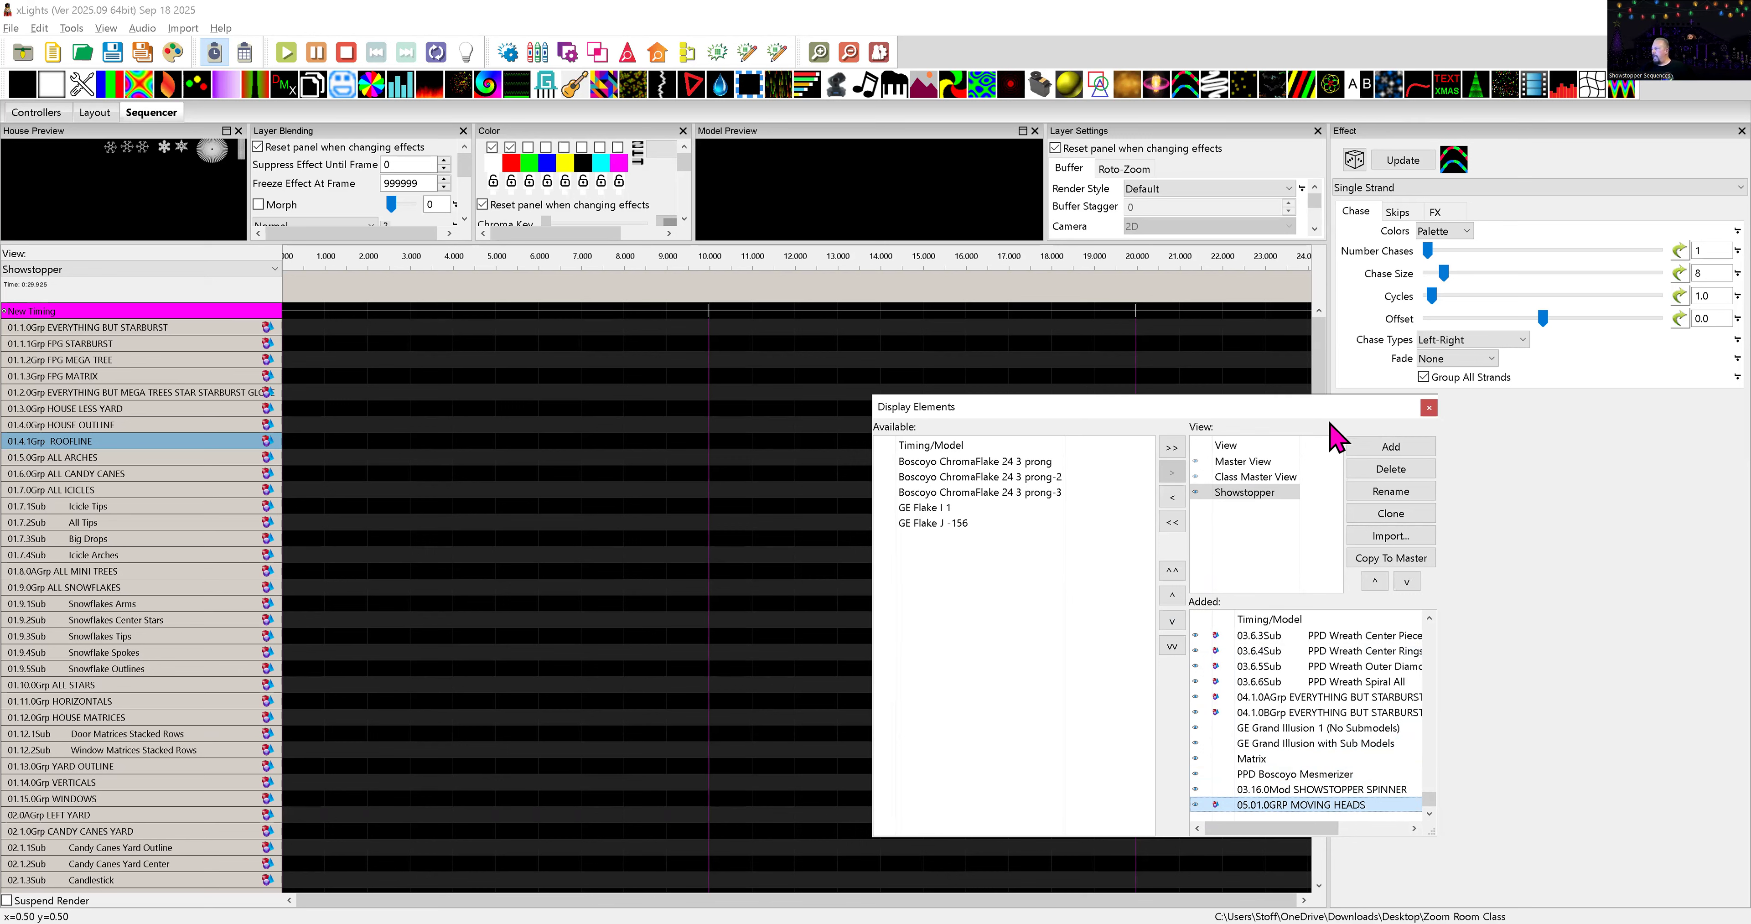
click(1428, 409)
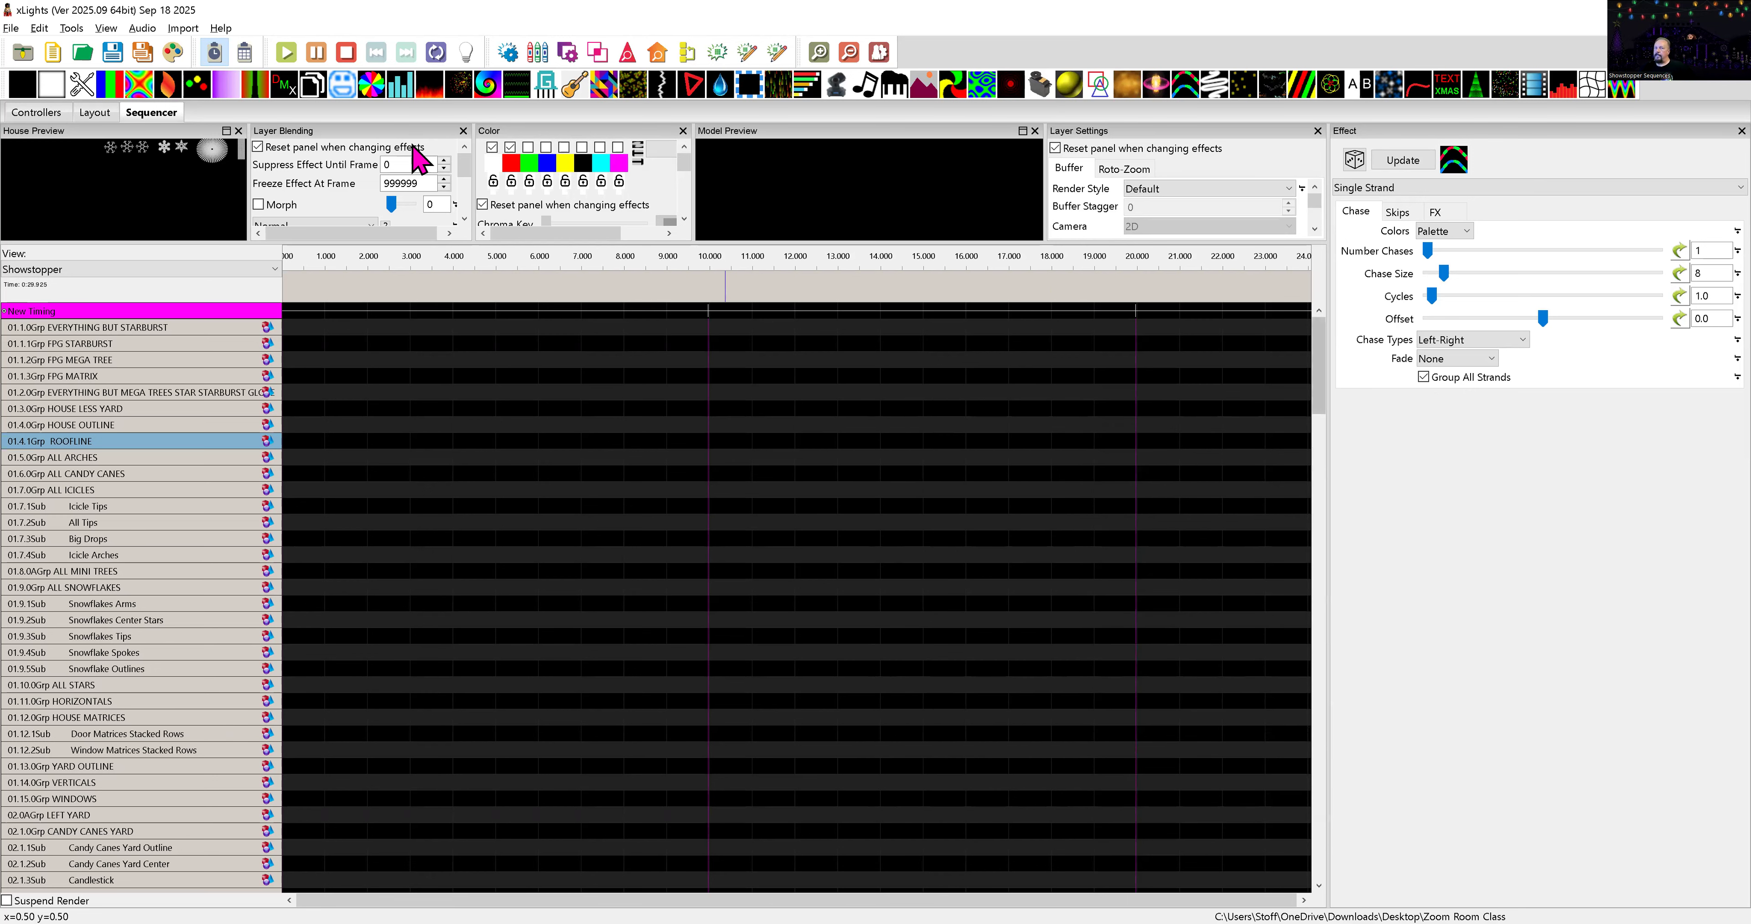
- Save the layout with its model groups and return to the sequencer
click(95, 112)
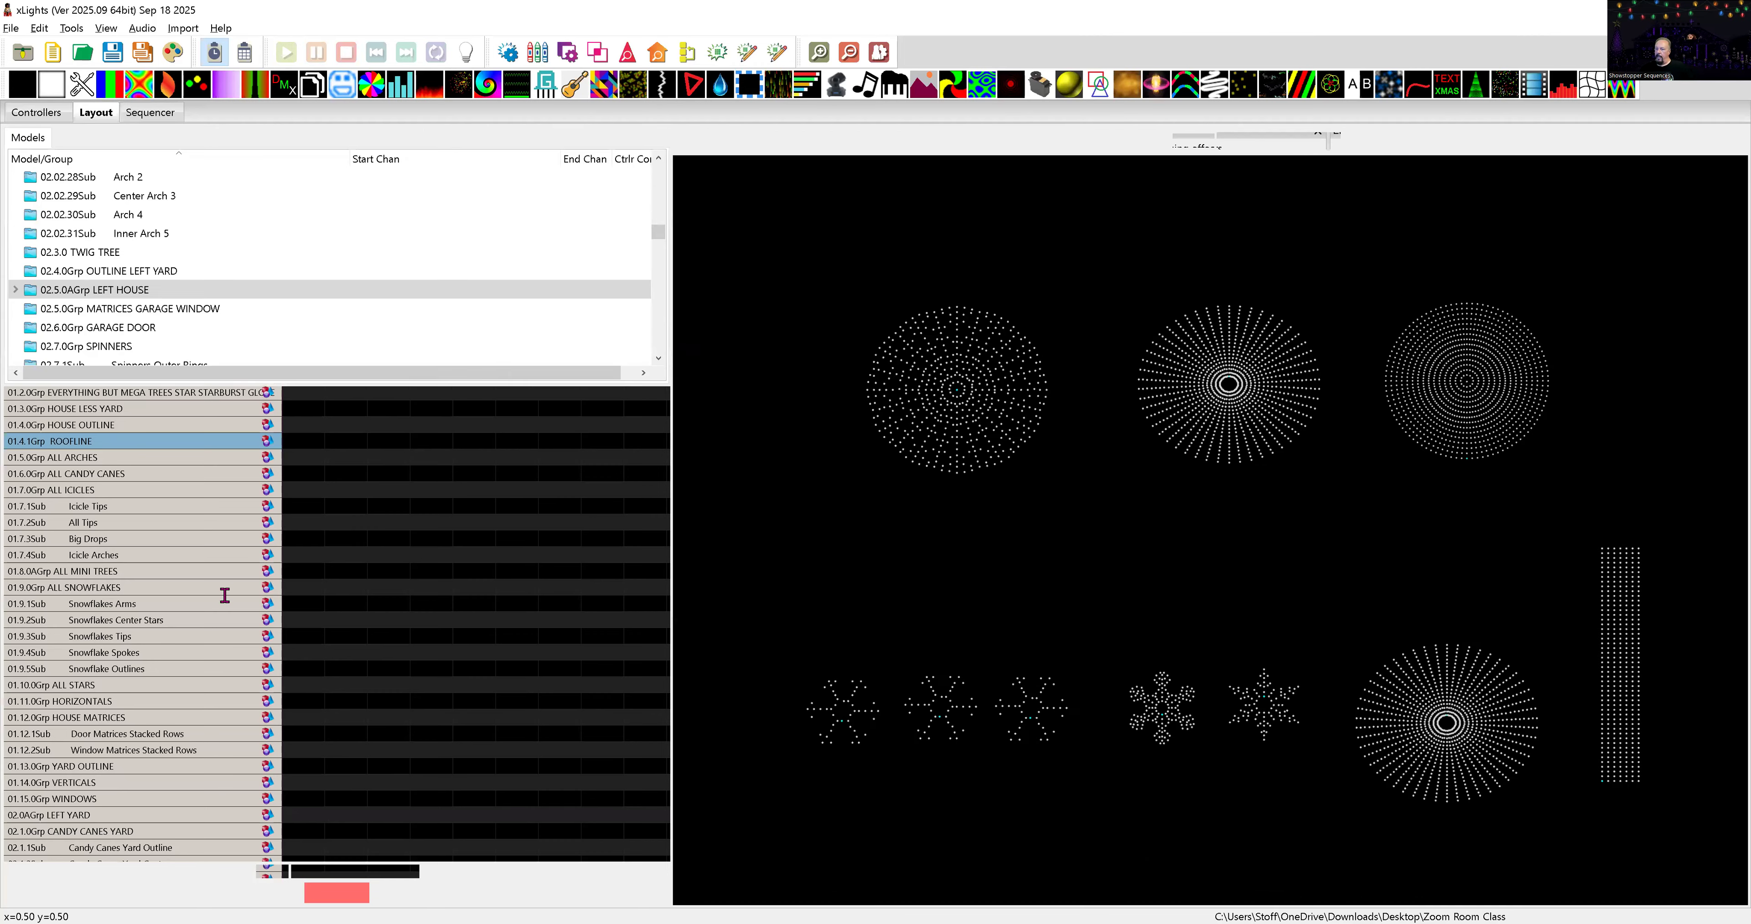
click(336, 890)
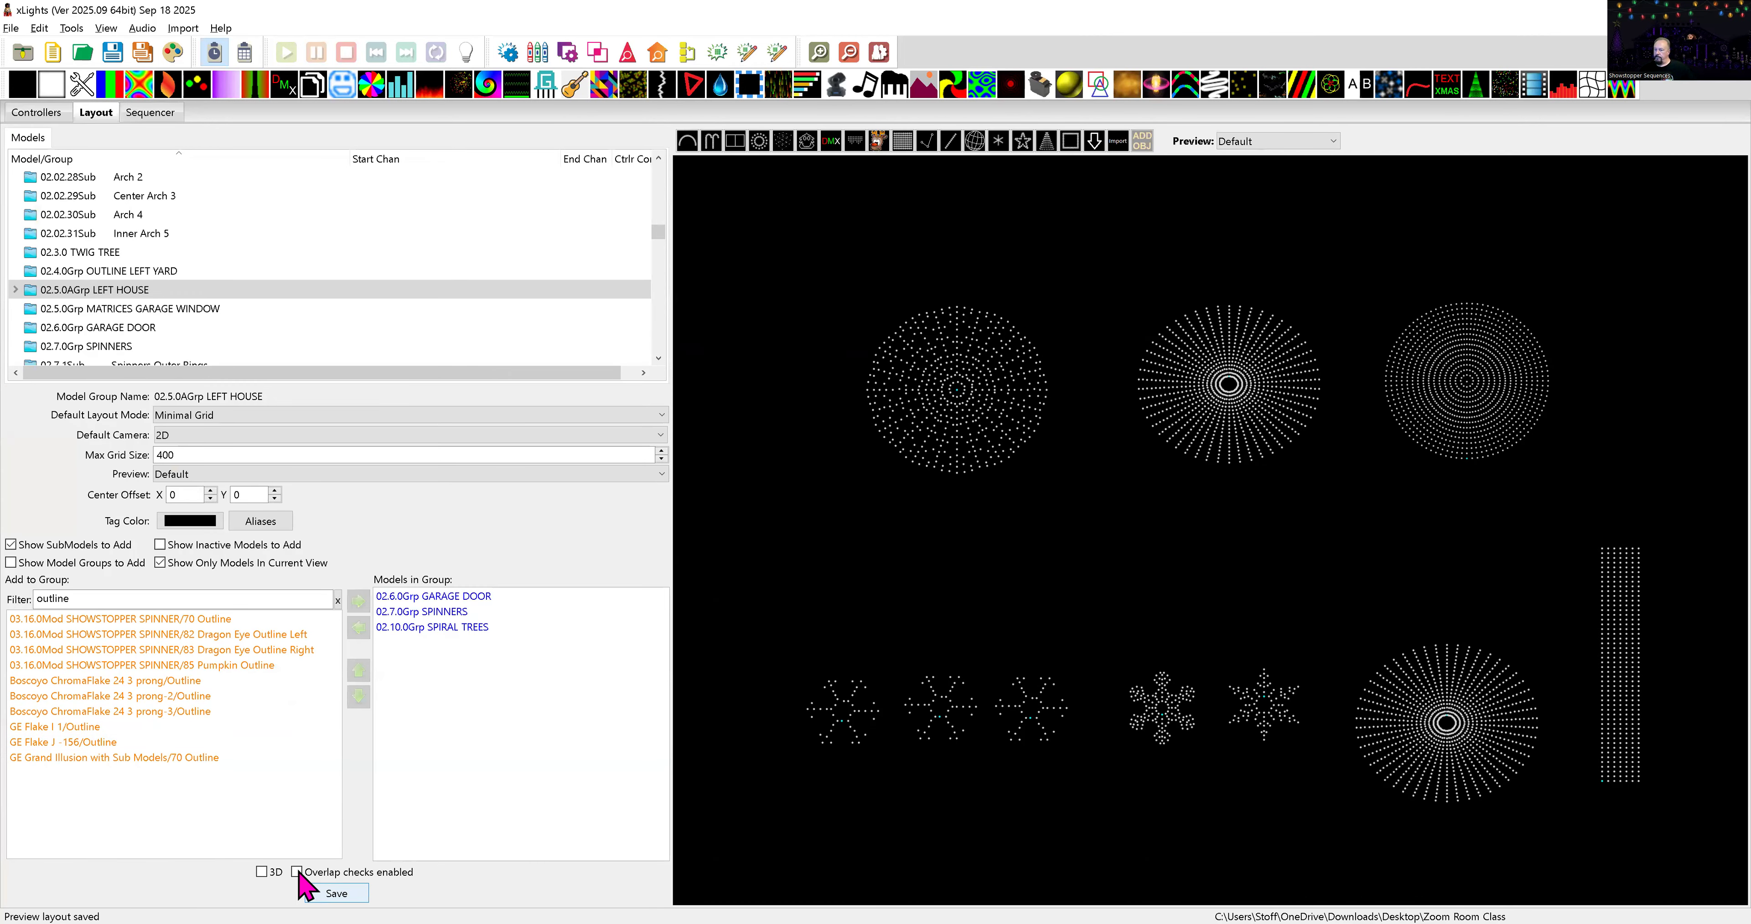
click(142, 113)
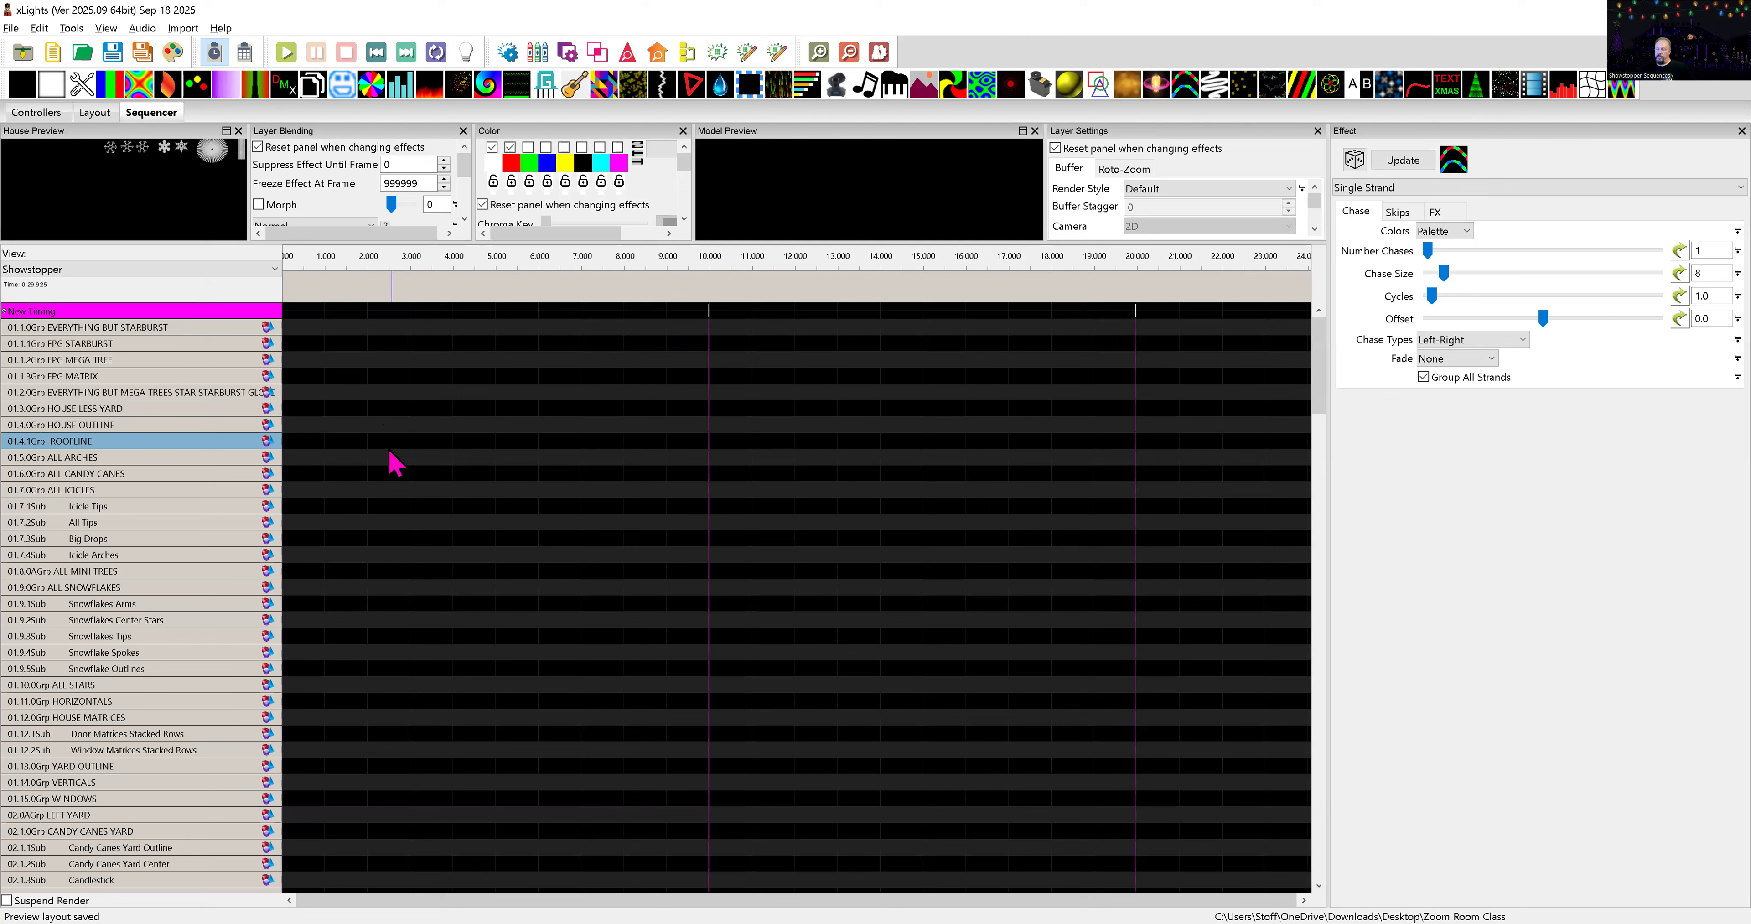
- Close the current sequence and discard its unsaved changes
click(171, 29)
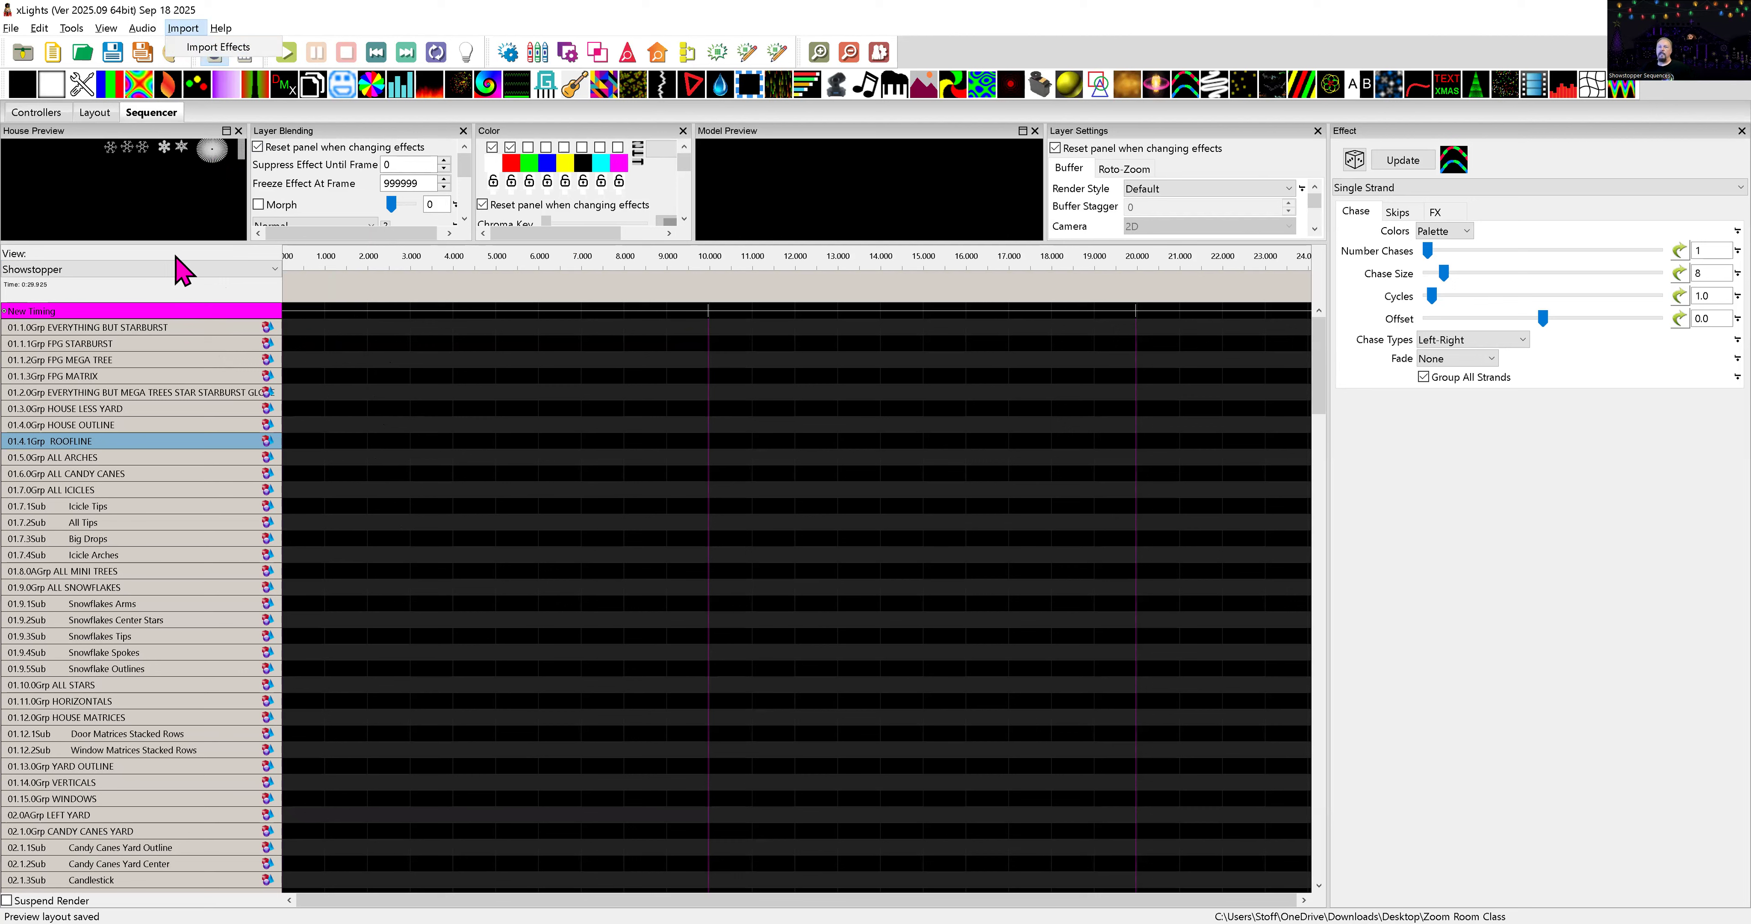
click(146, 298)
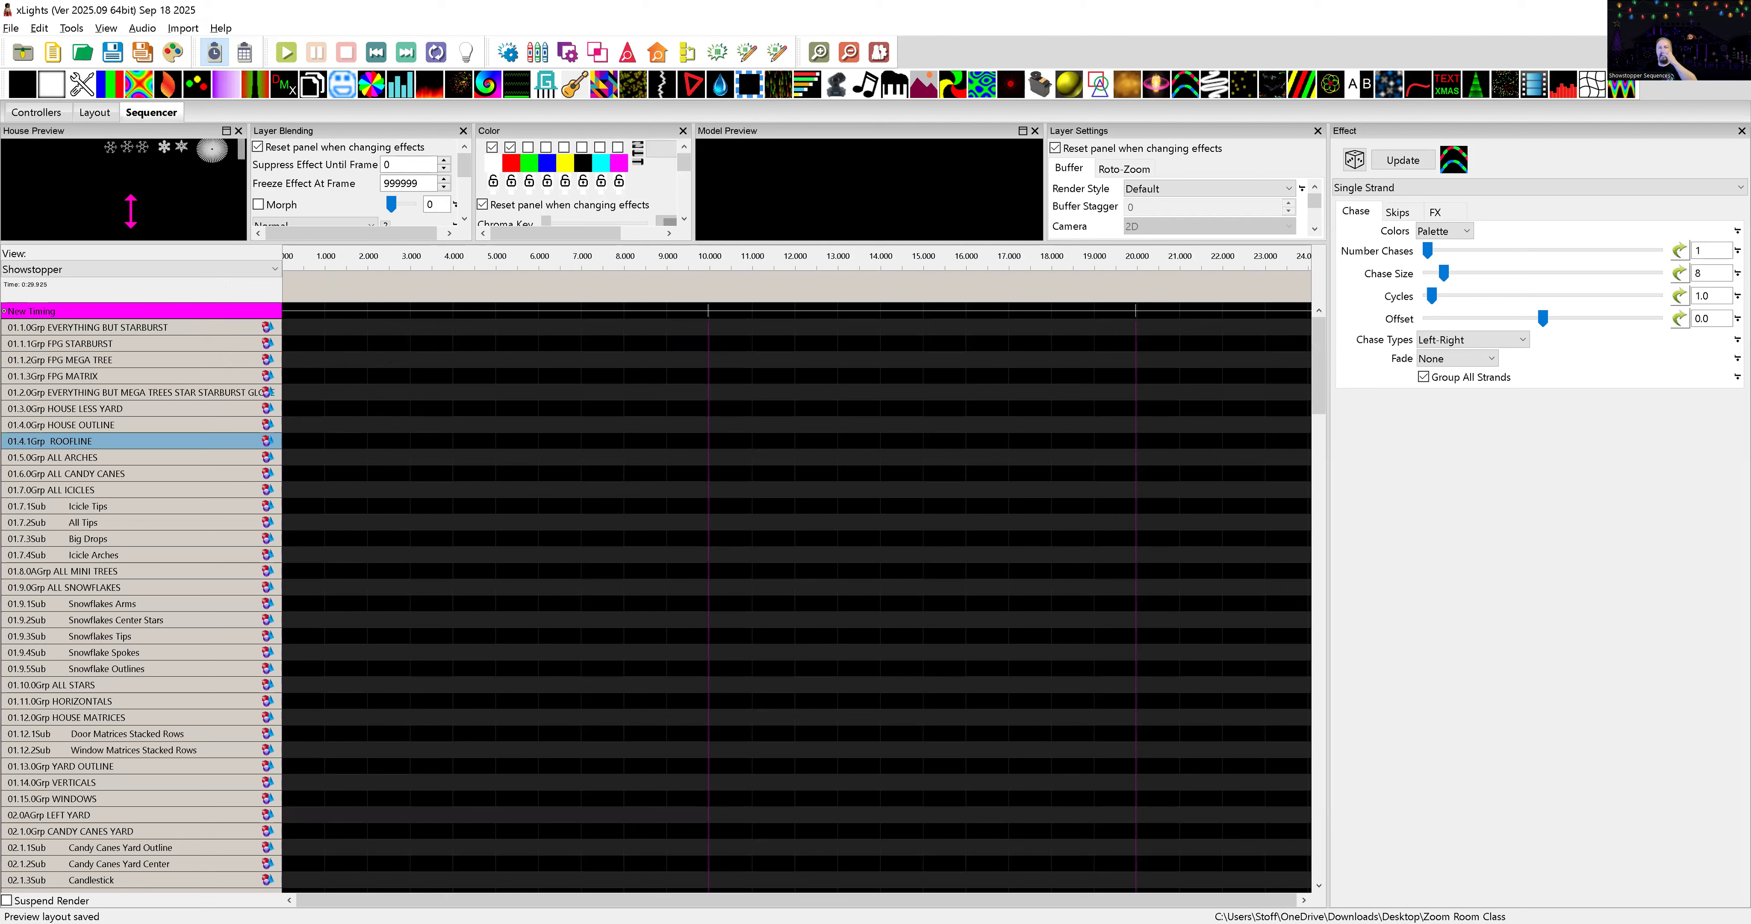
click(10, 27)
click(102, 142)
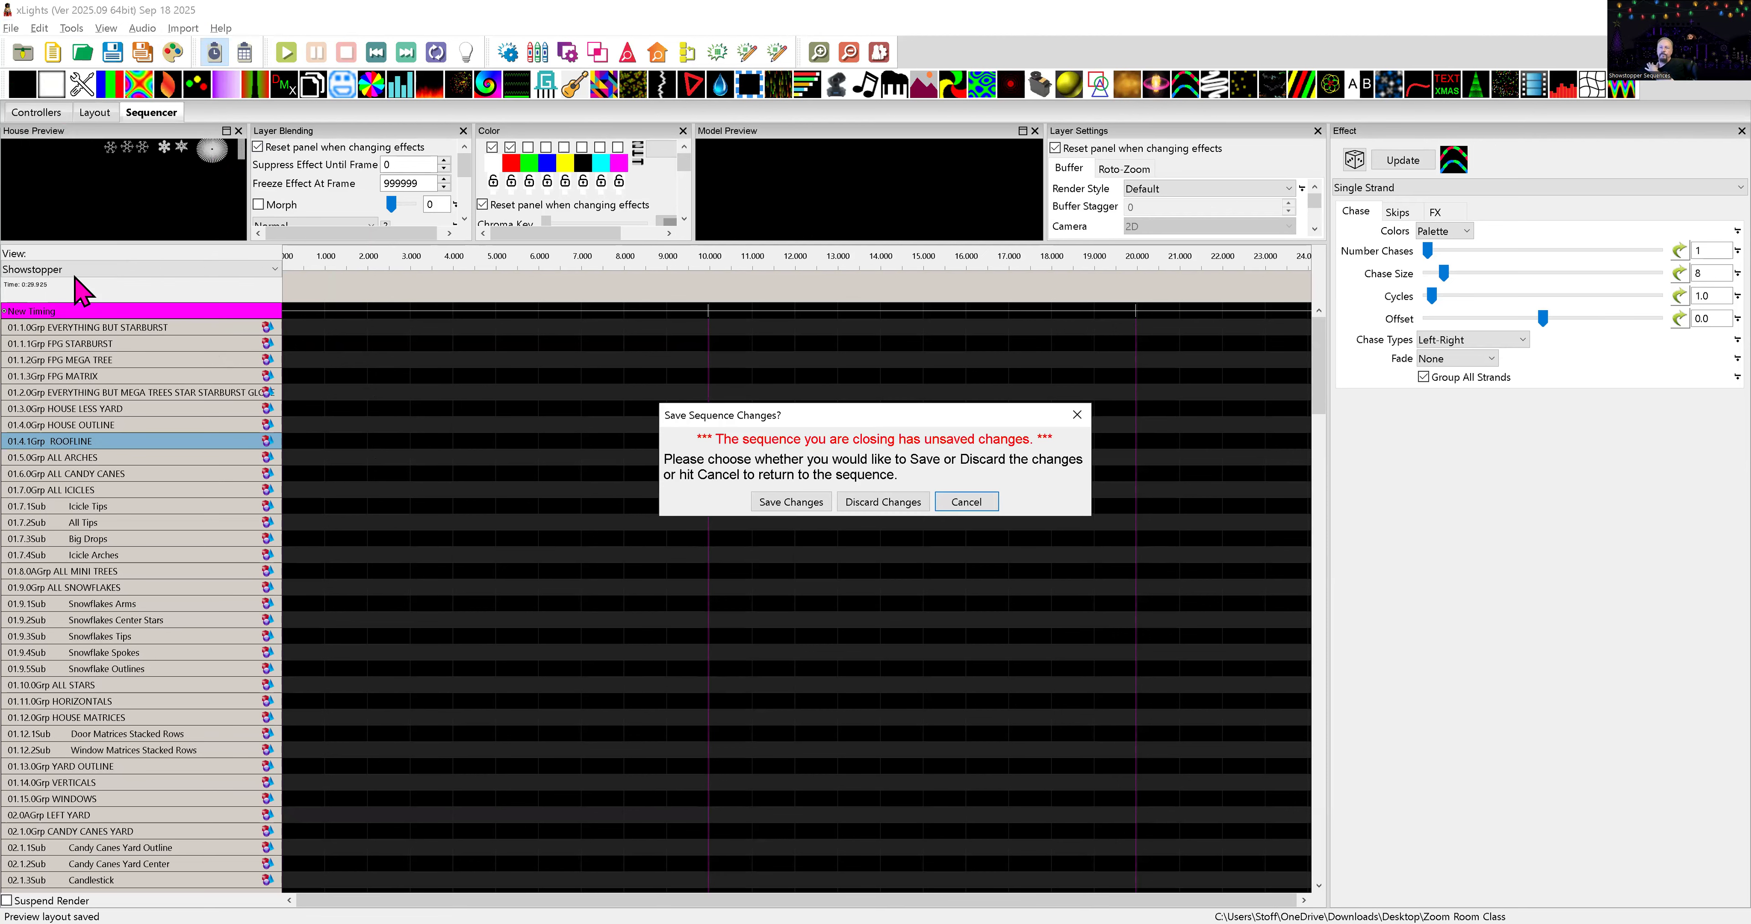
click(879, 499)
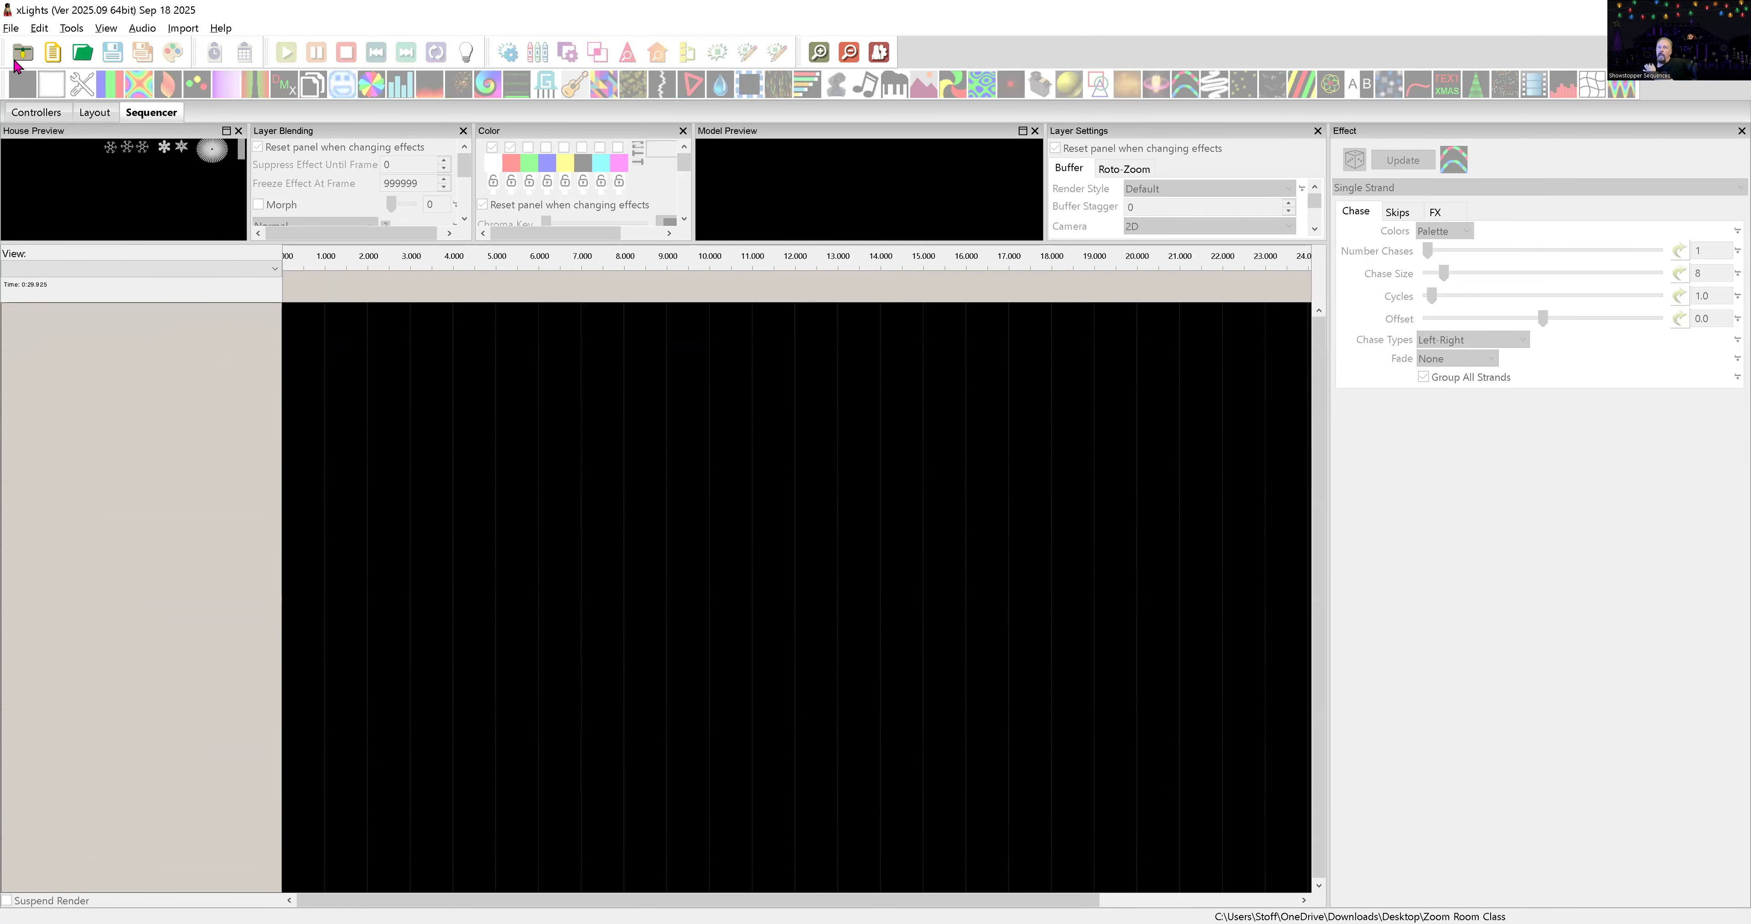
- Create a new sequence from the audio file 01 - ¿Dónde Está Santa Claus_.mp3, using Quick Start with the All Models view
click(11, 27)
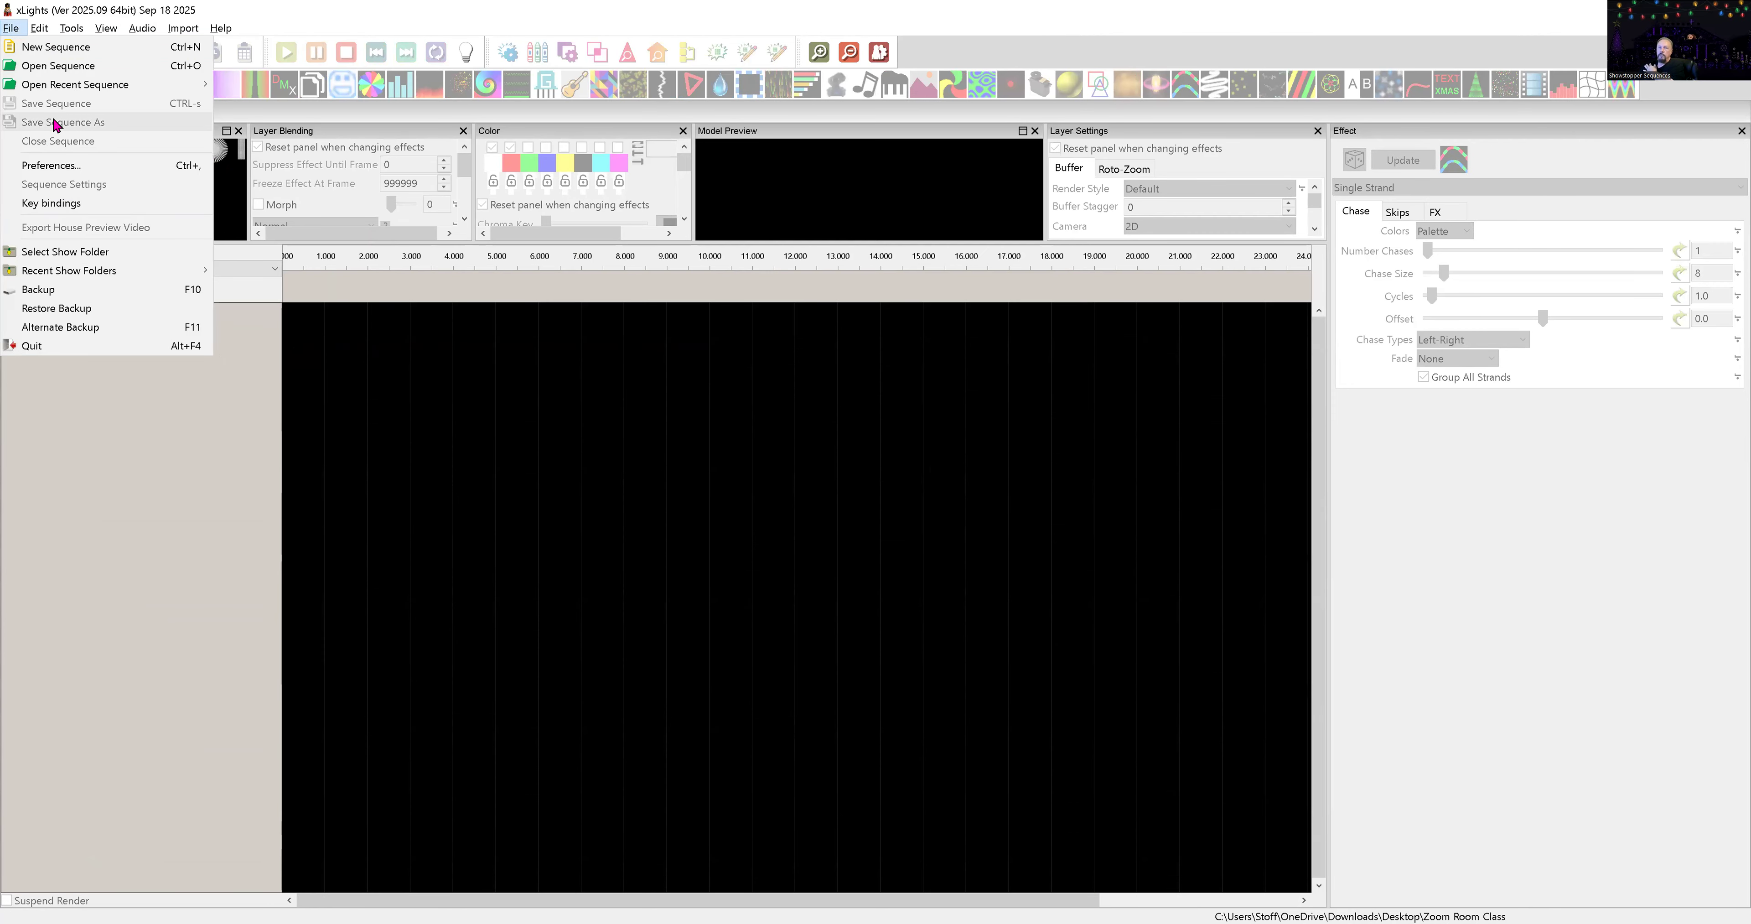
click(68, 46)
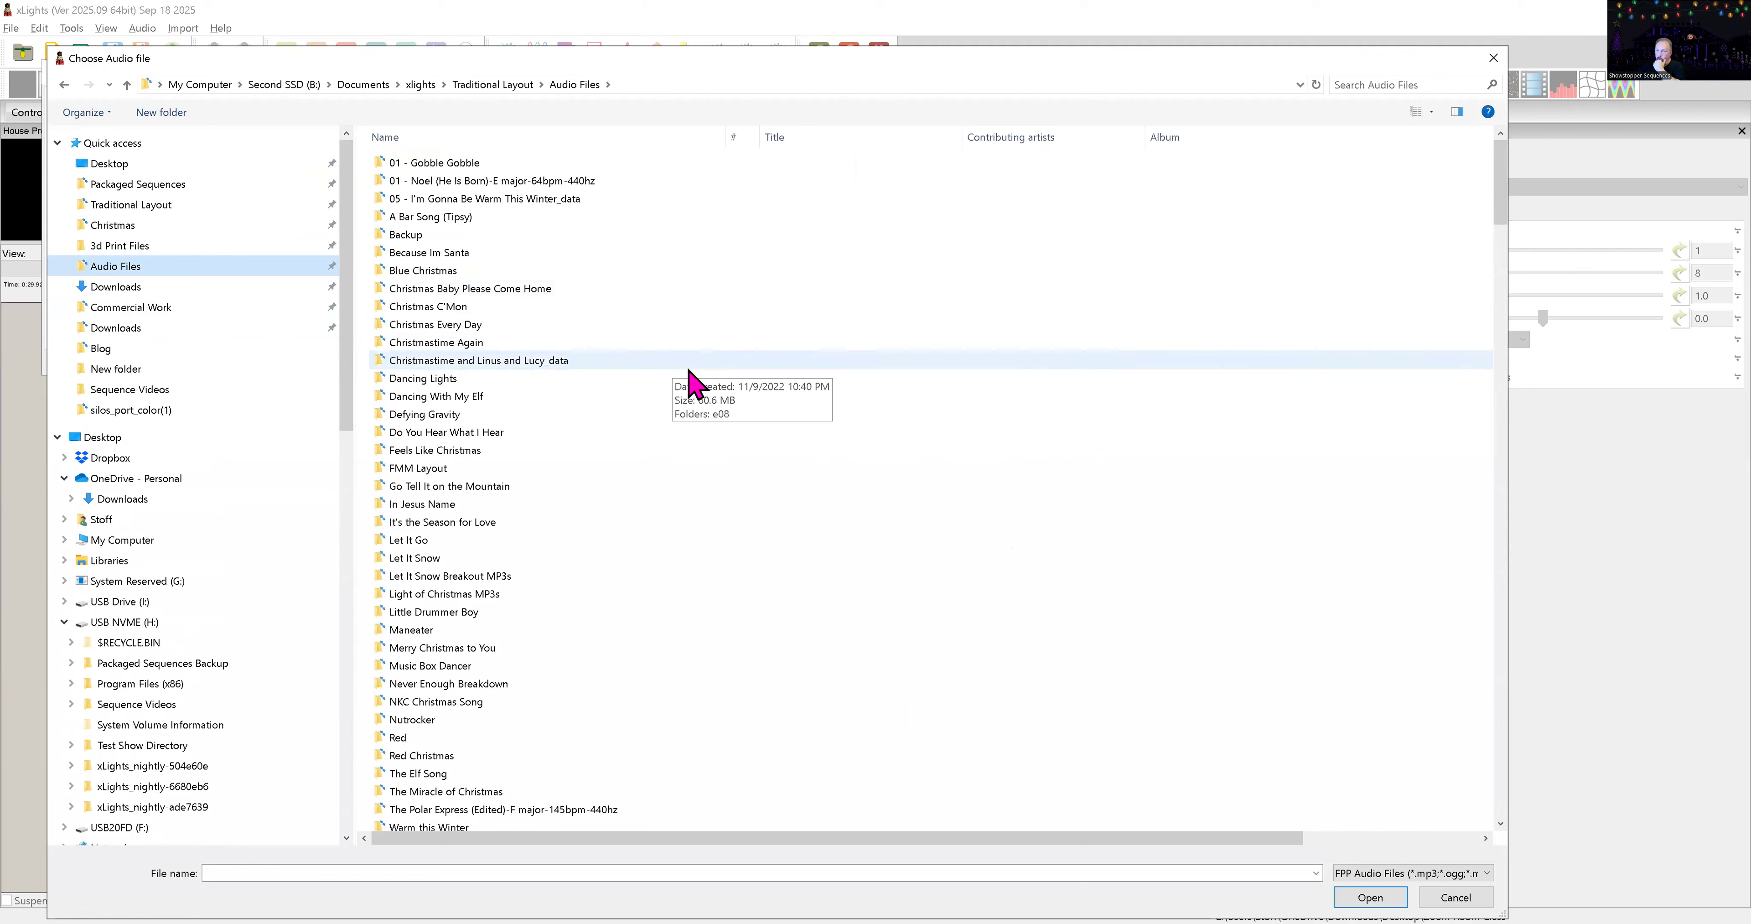
scroll(688, 413, down, 1)
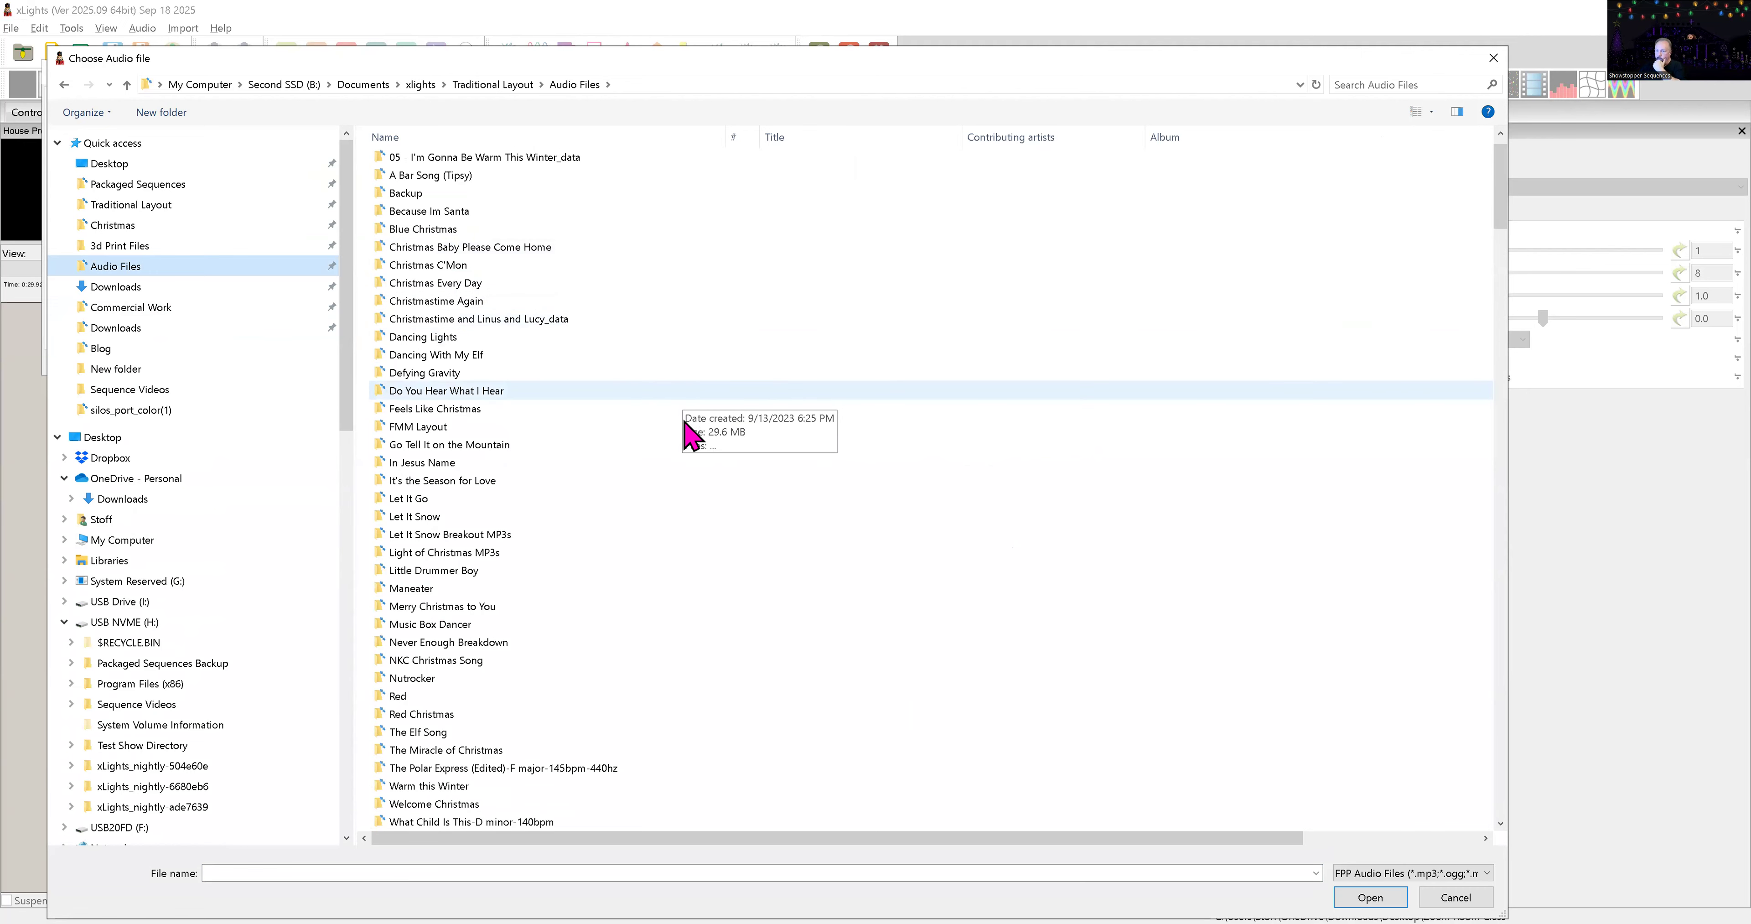
scroll(685, 413, down, 11)
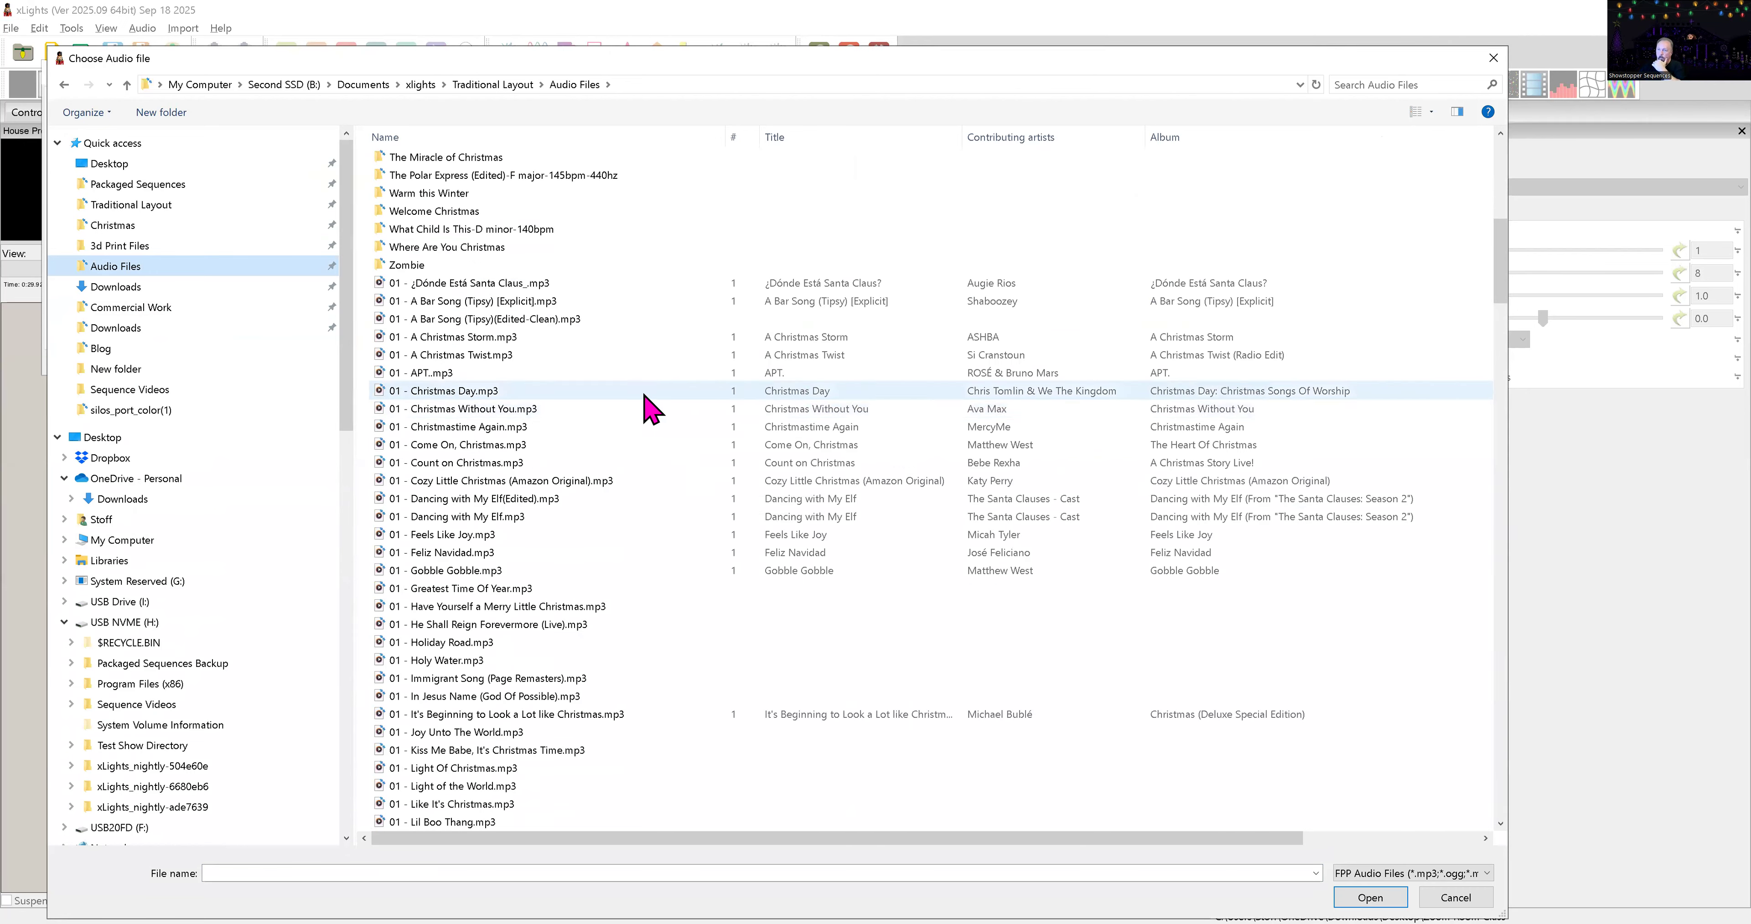
click(507, 284)
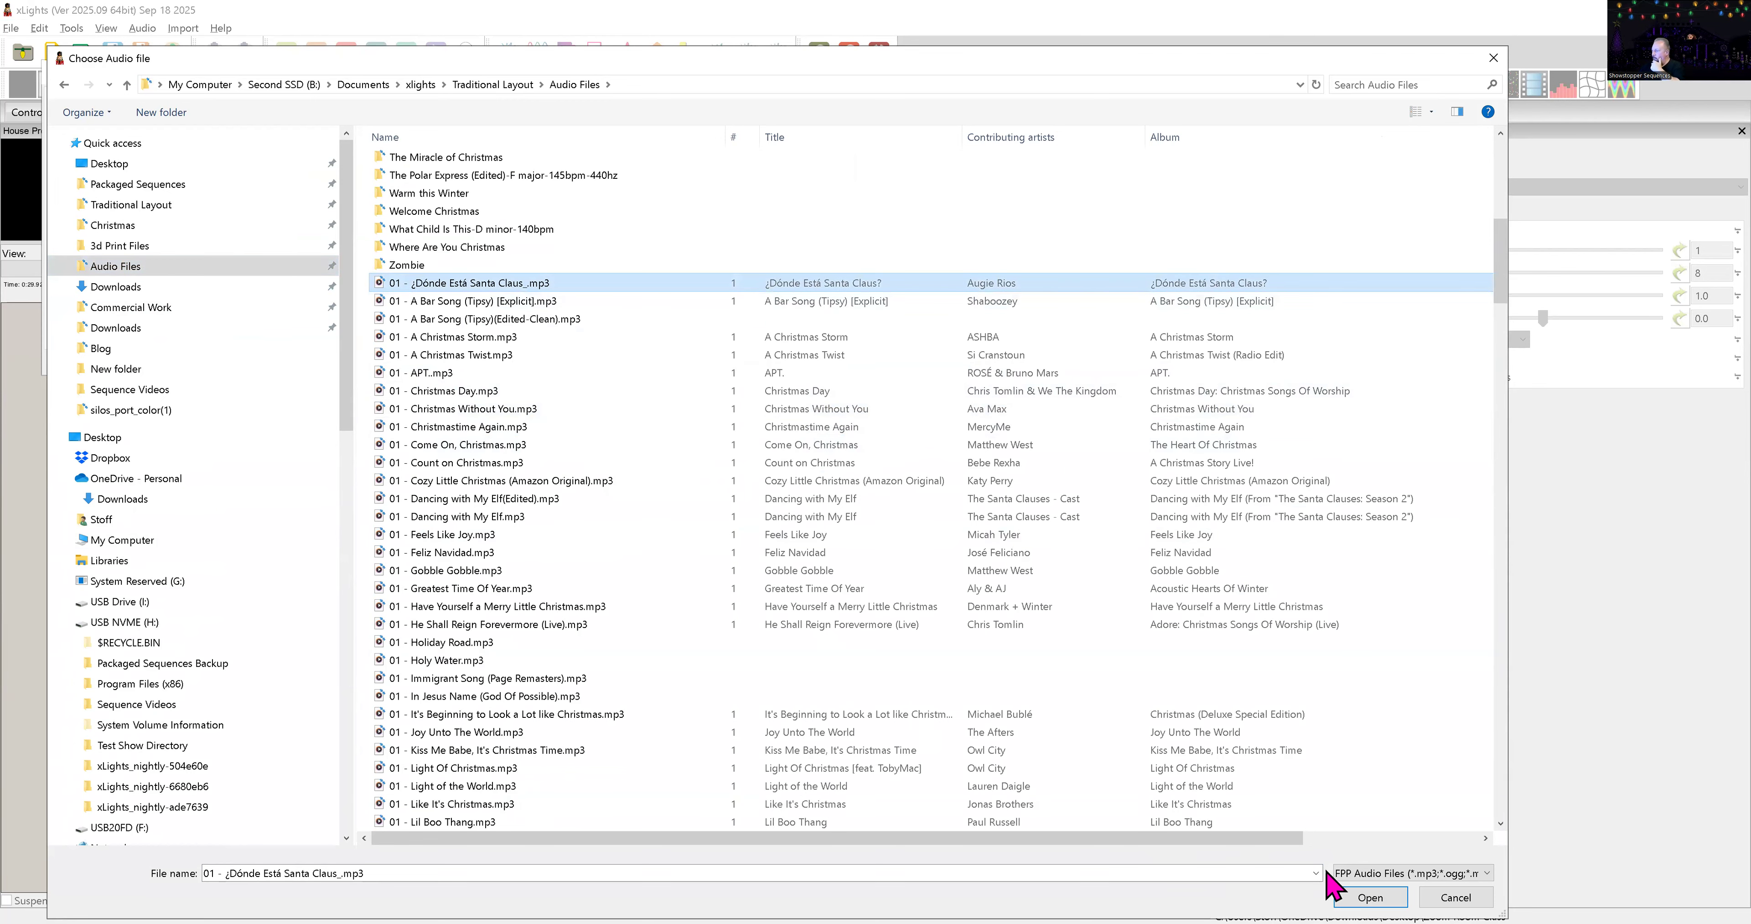
click(1367, 896)
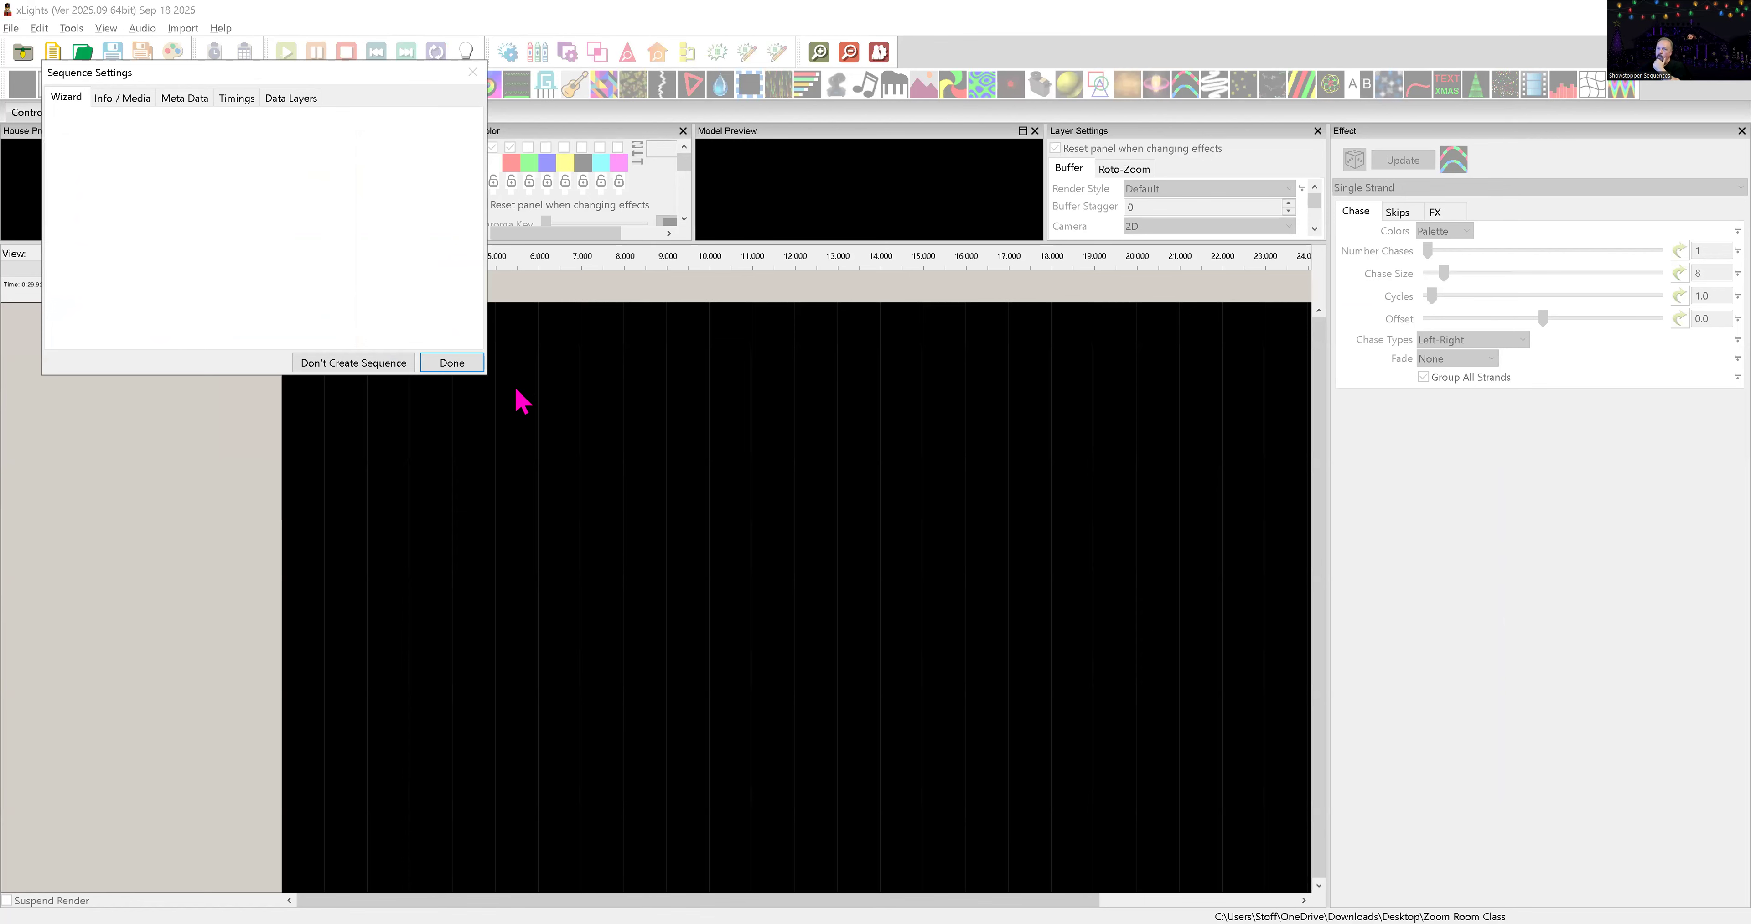
click(204, 151)
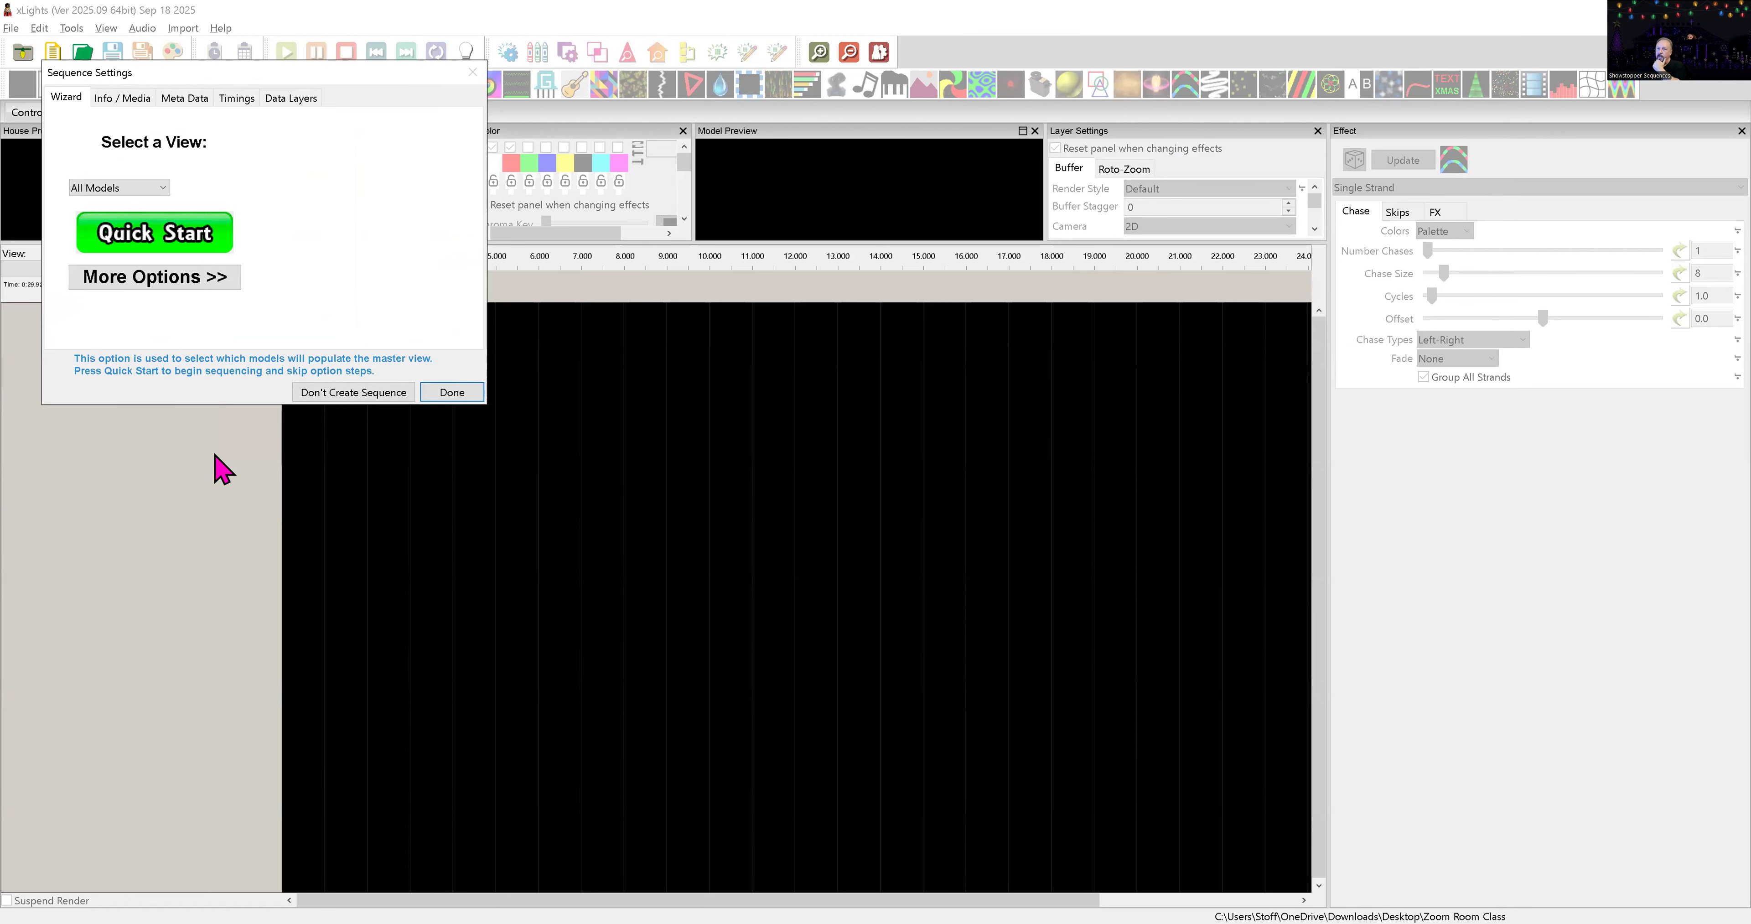
click(185, 245)
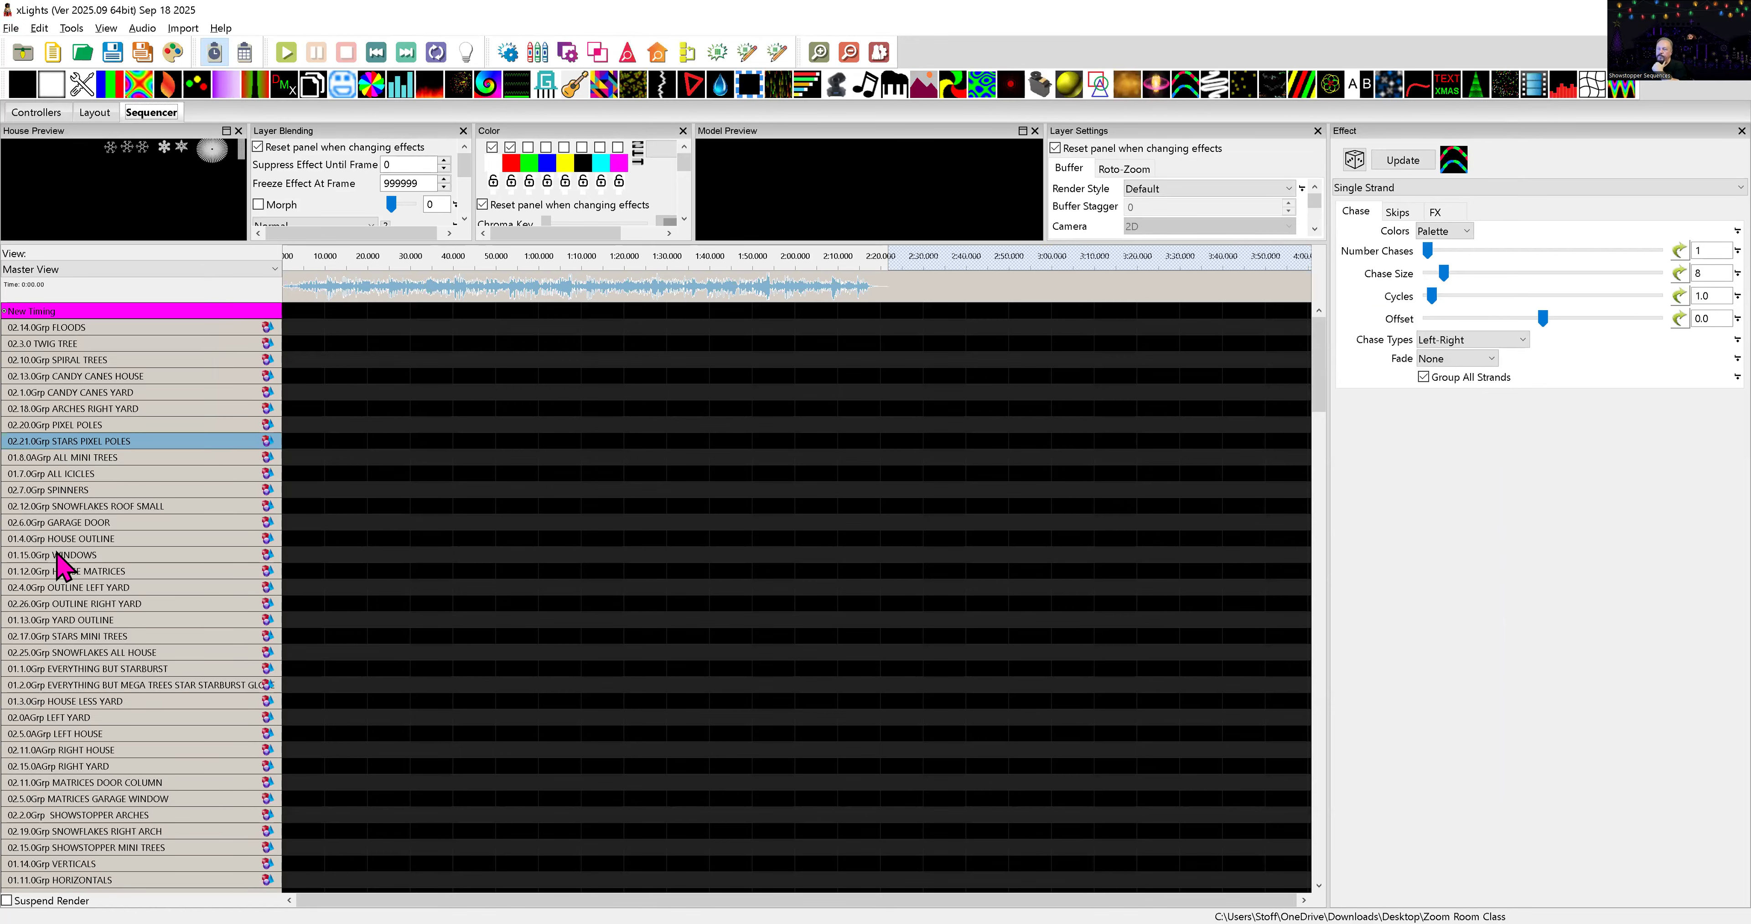
- Copy the Showstopper view to the Master View and open the list of sequencer views
click(689, 50)
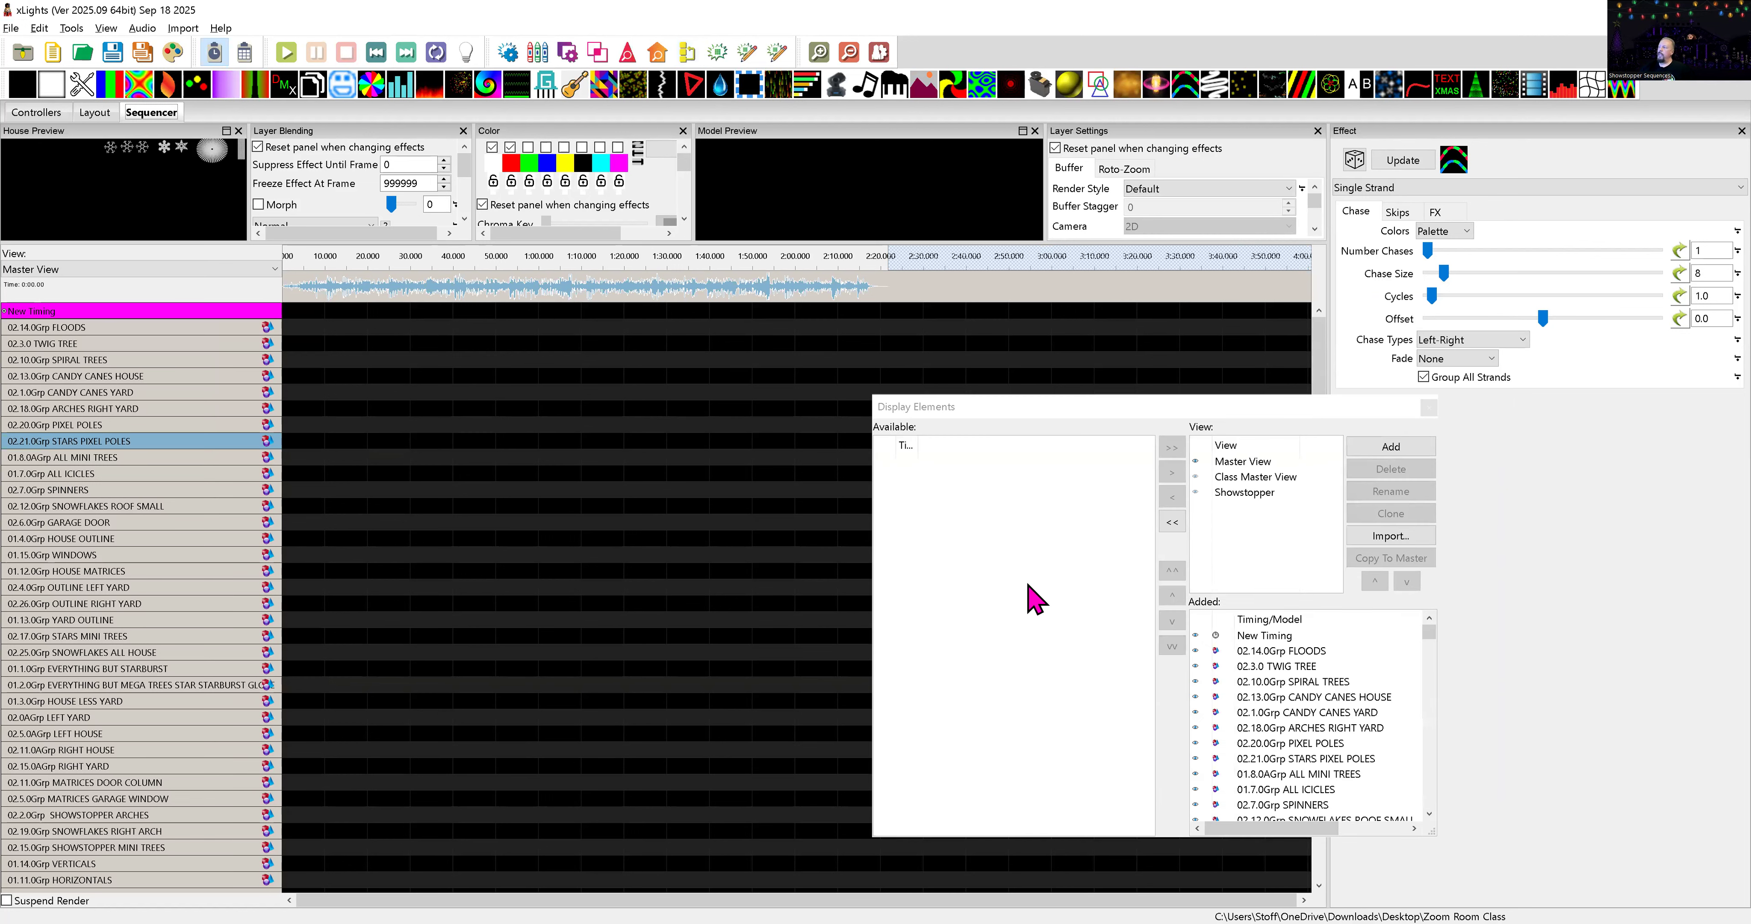
click(1231, 494)
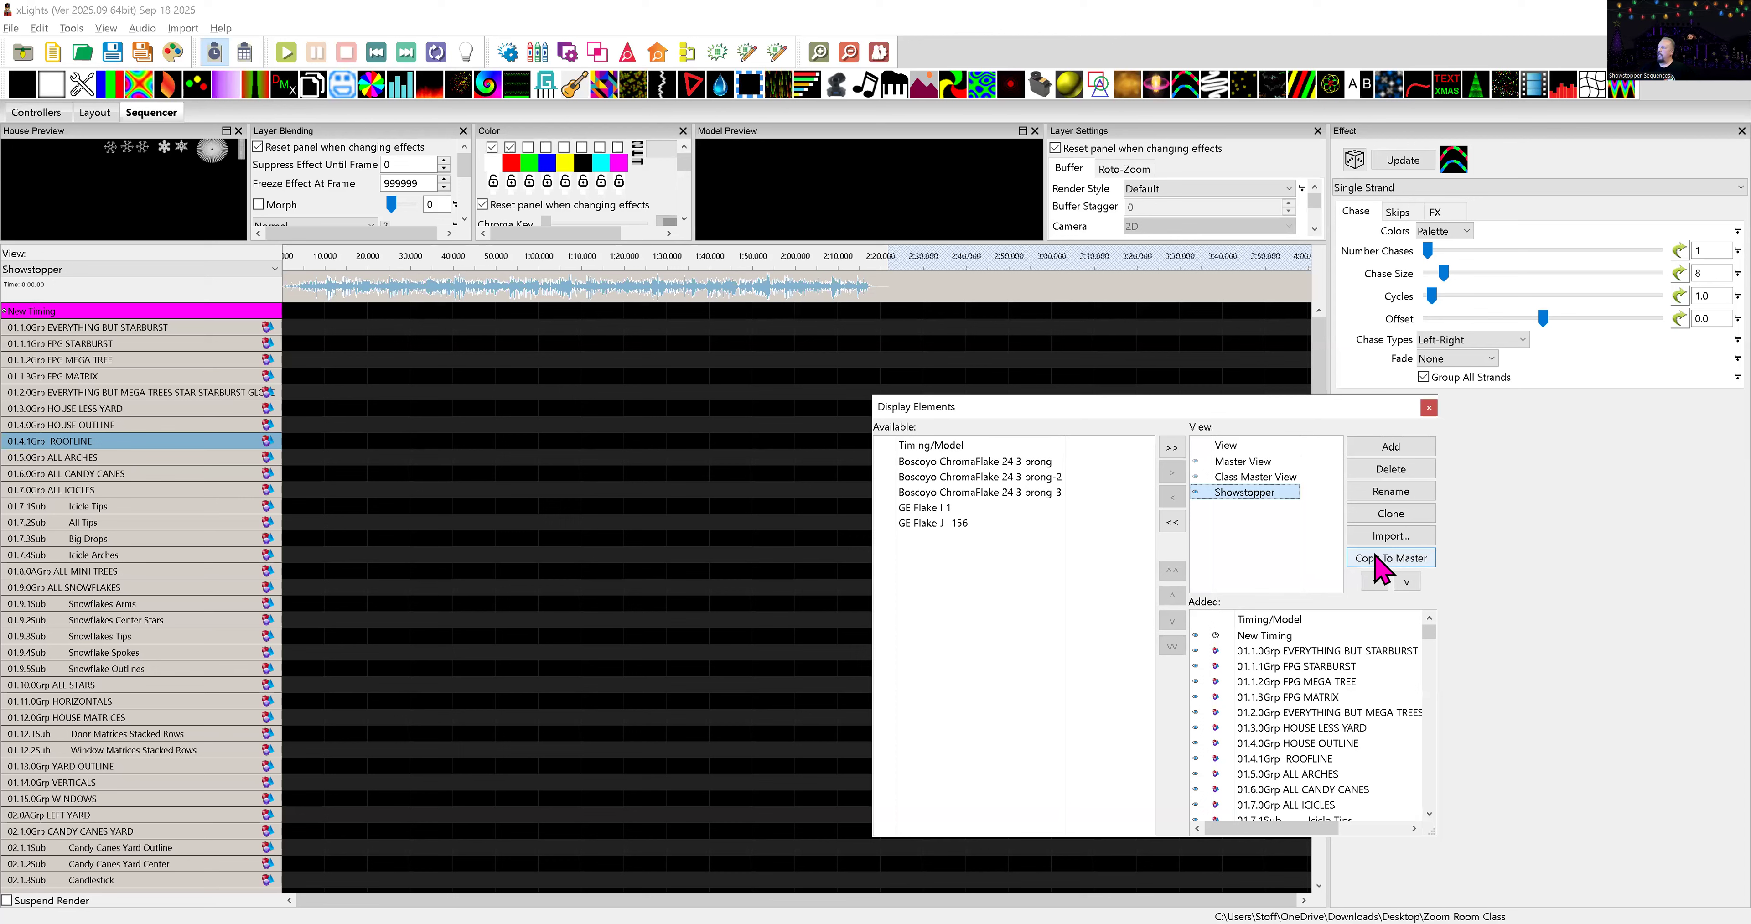
click(1385, 557)
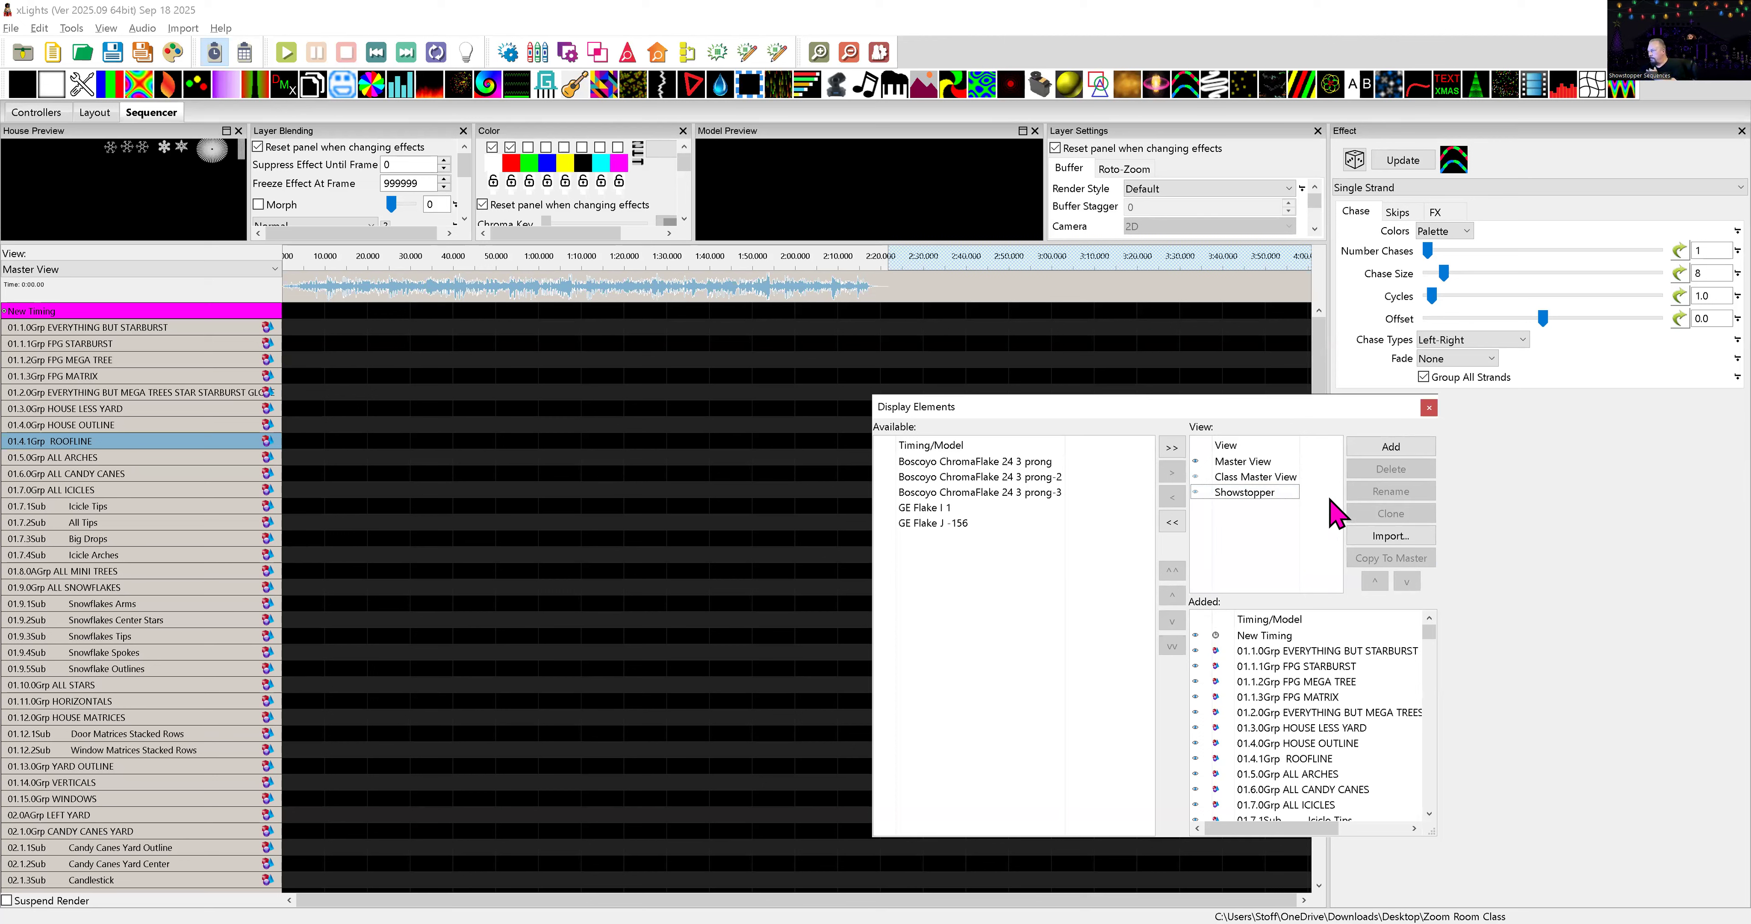
click(1429, 407)
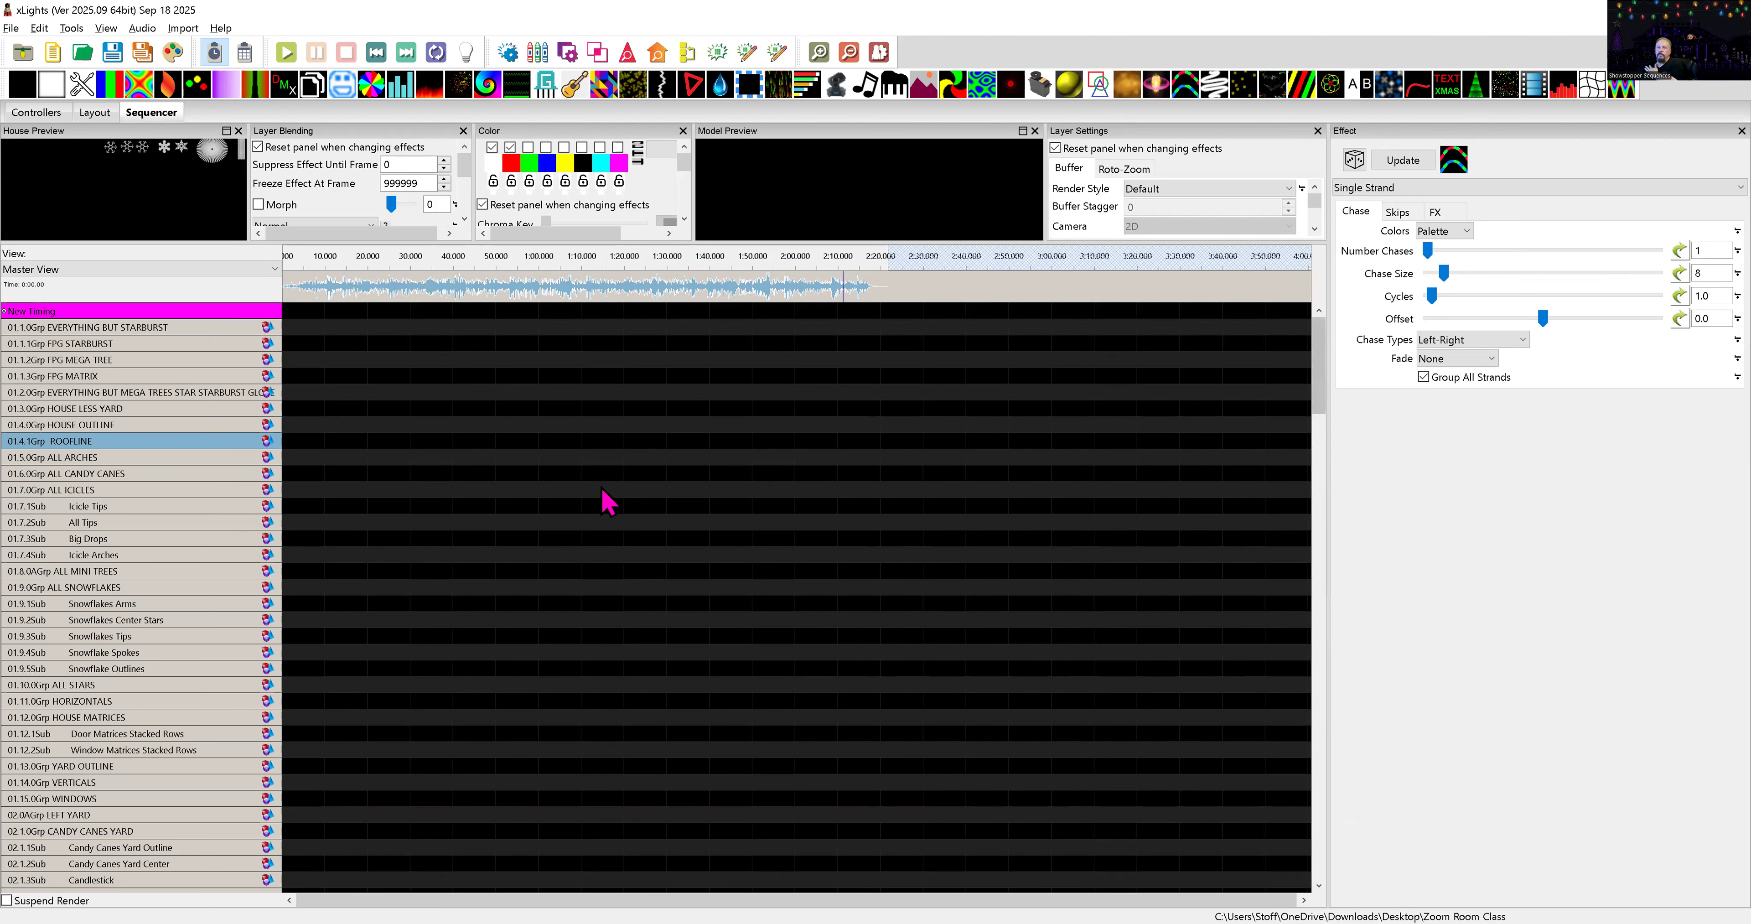
click(262, 269)
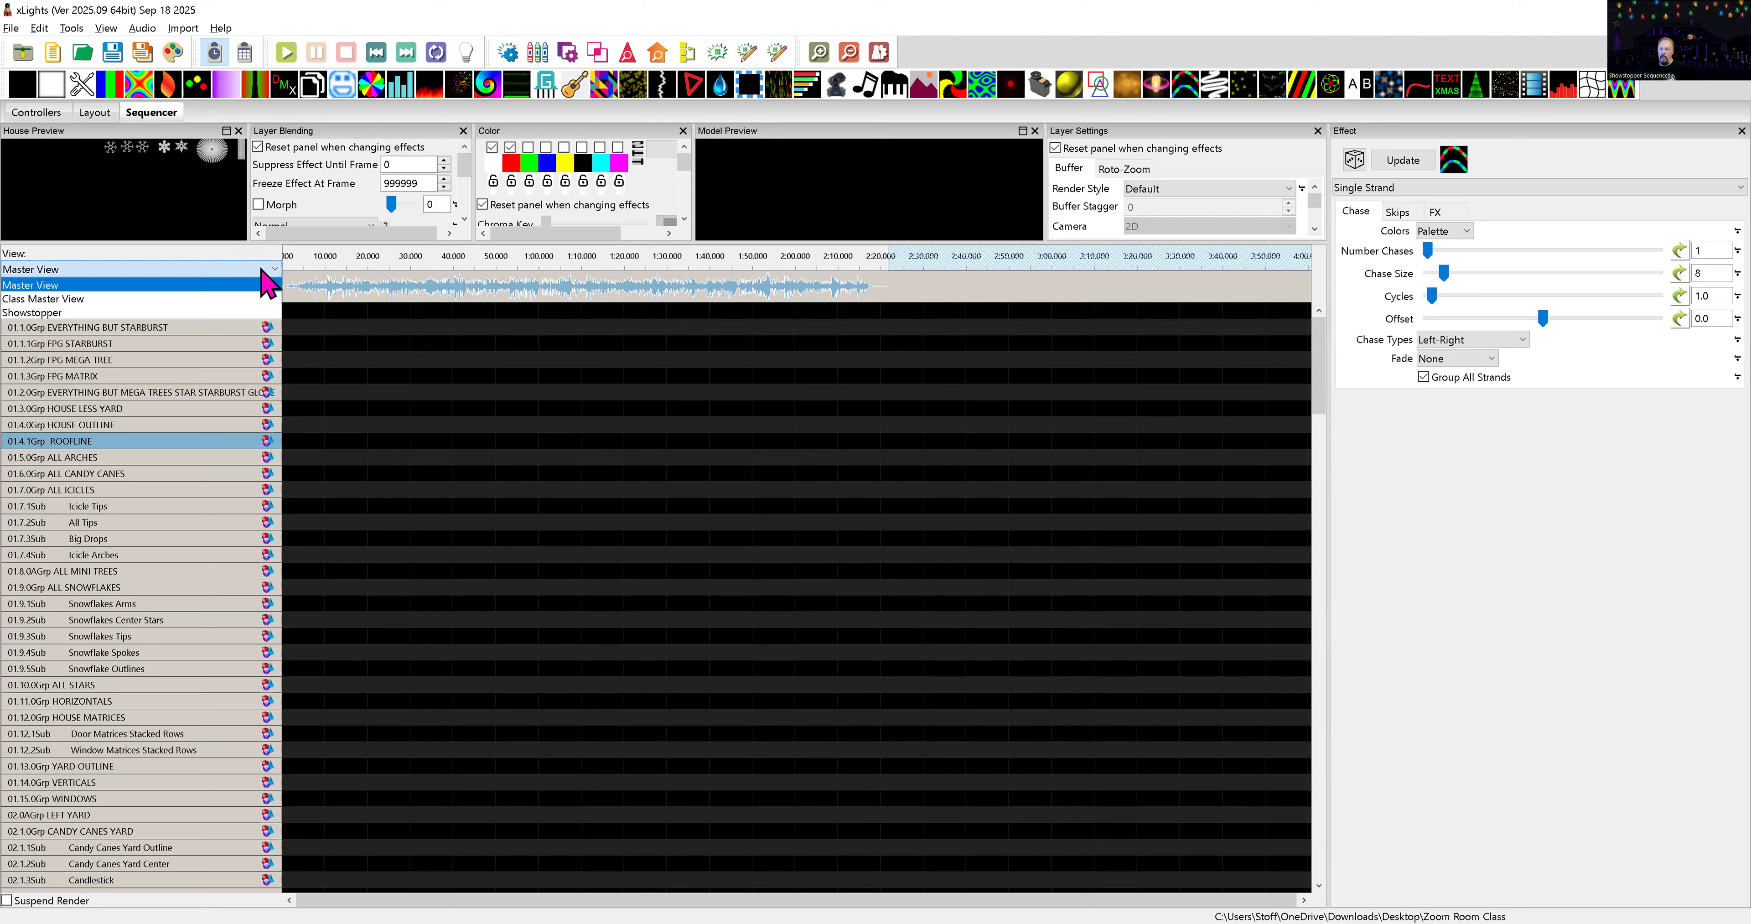
- Keep the Master View selected and open Donde-Esta-Santa-Claus.zip from the Packaged Sequences folder as the source for importing effects
click(201, 285)
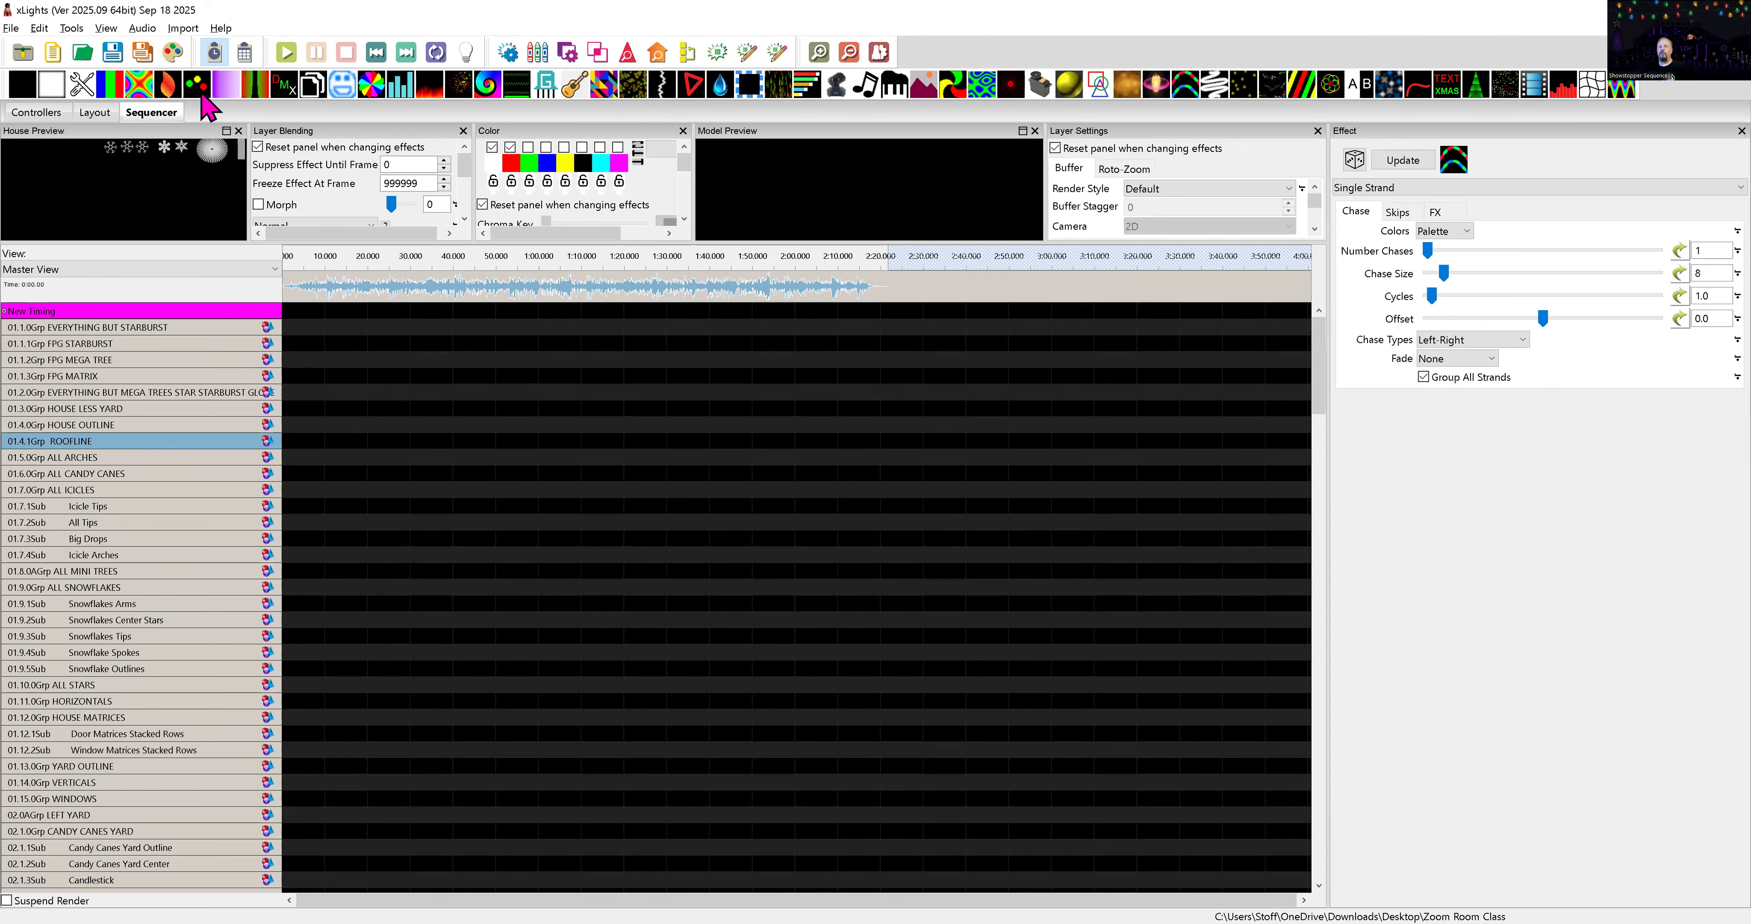
click(183, 31)
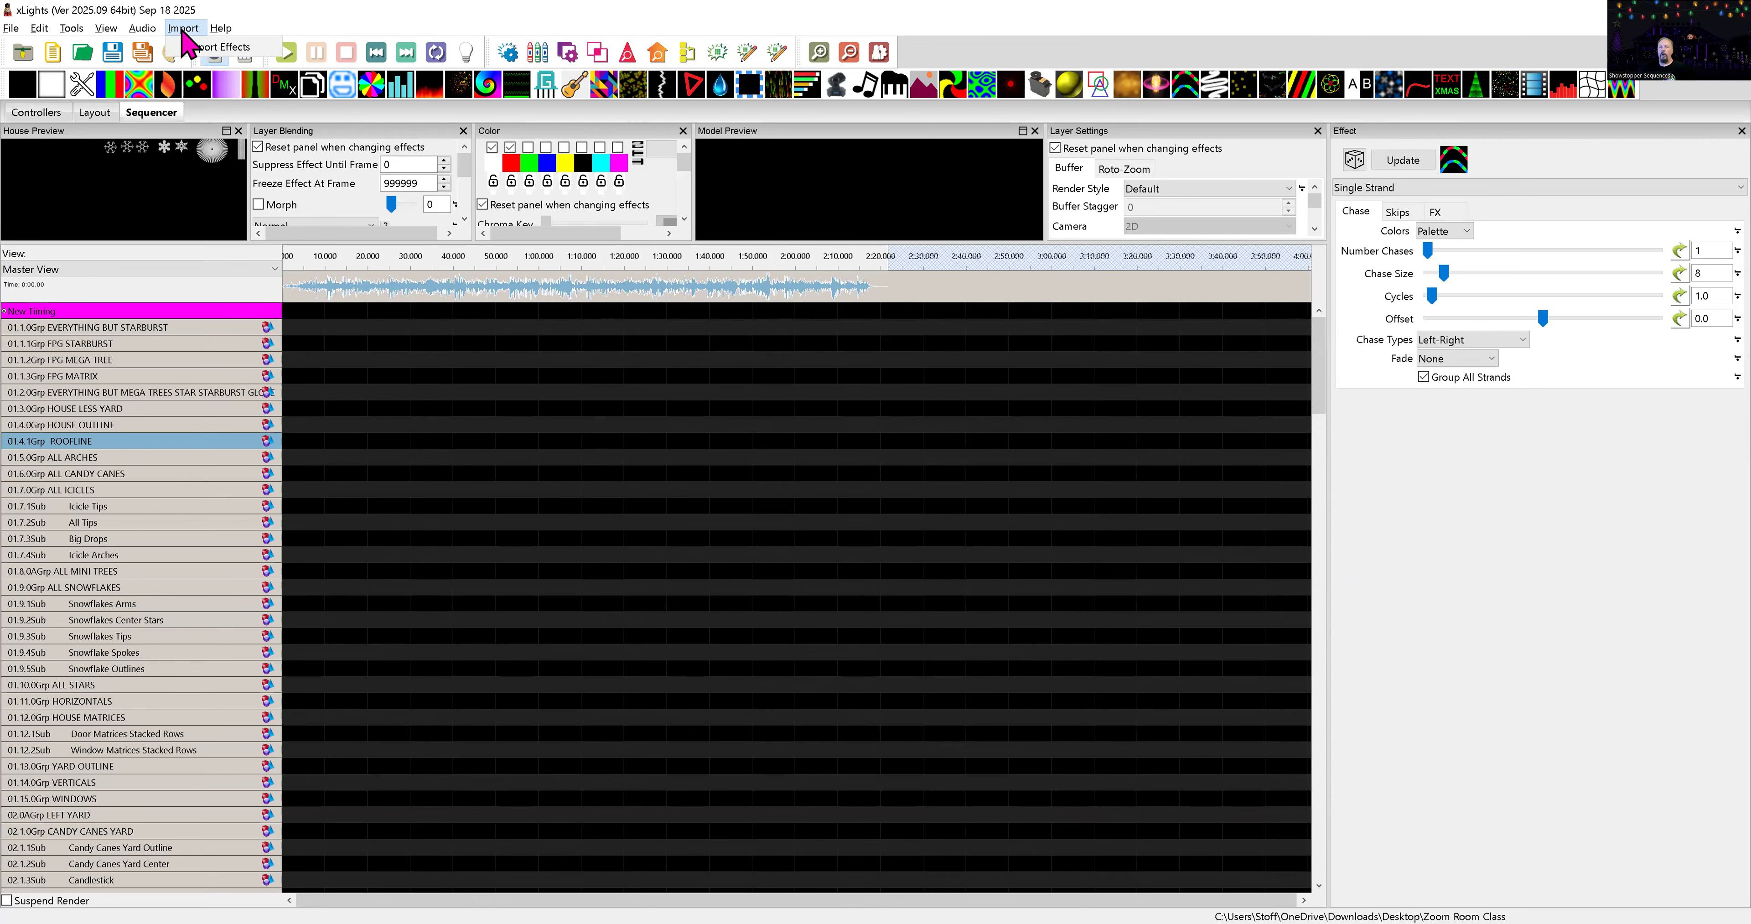
click(216, 46)
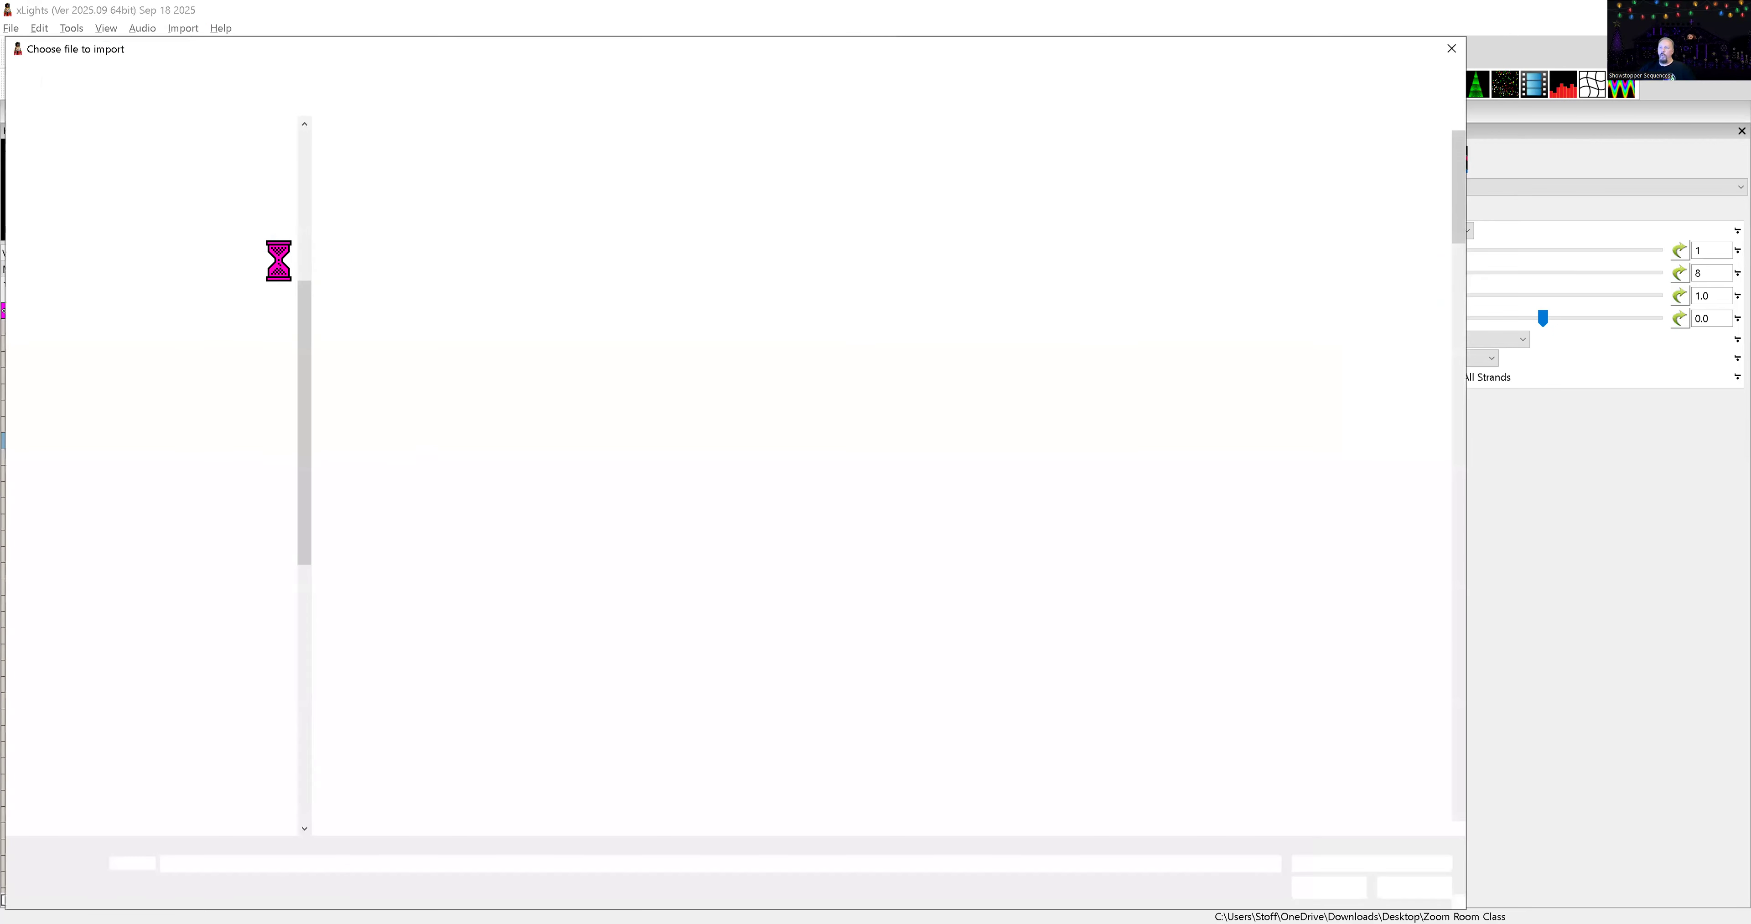
drag(299, 306, 291, 136)
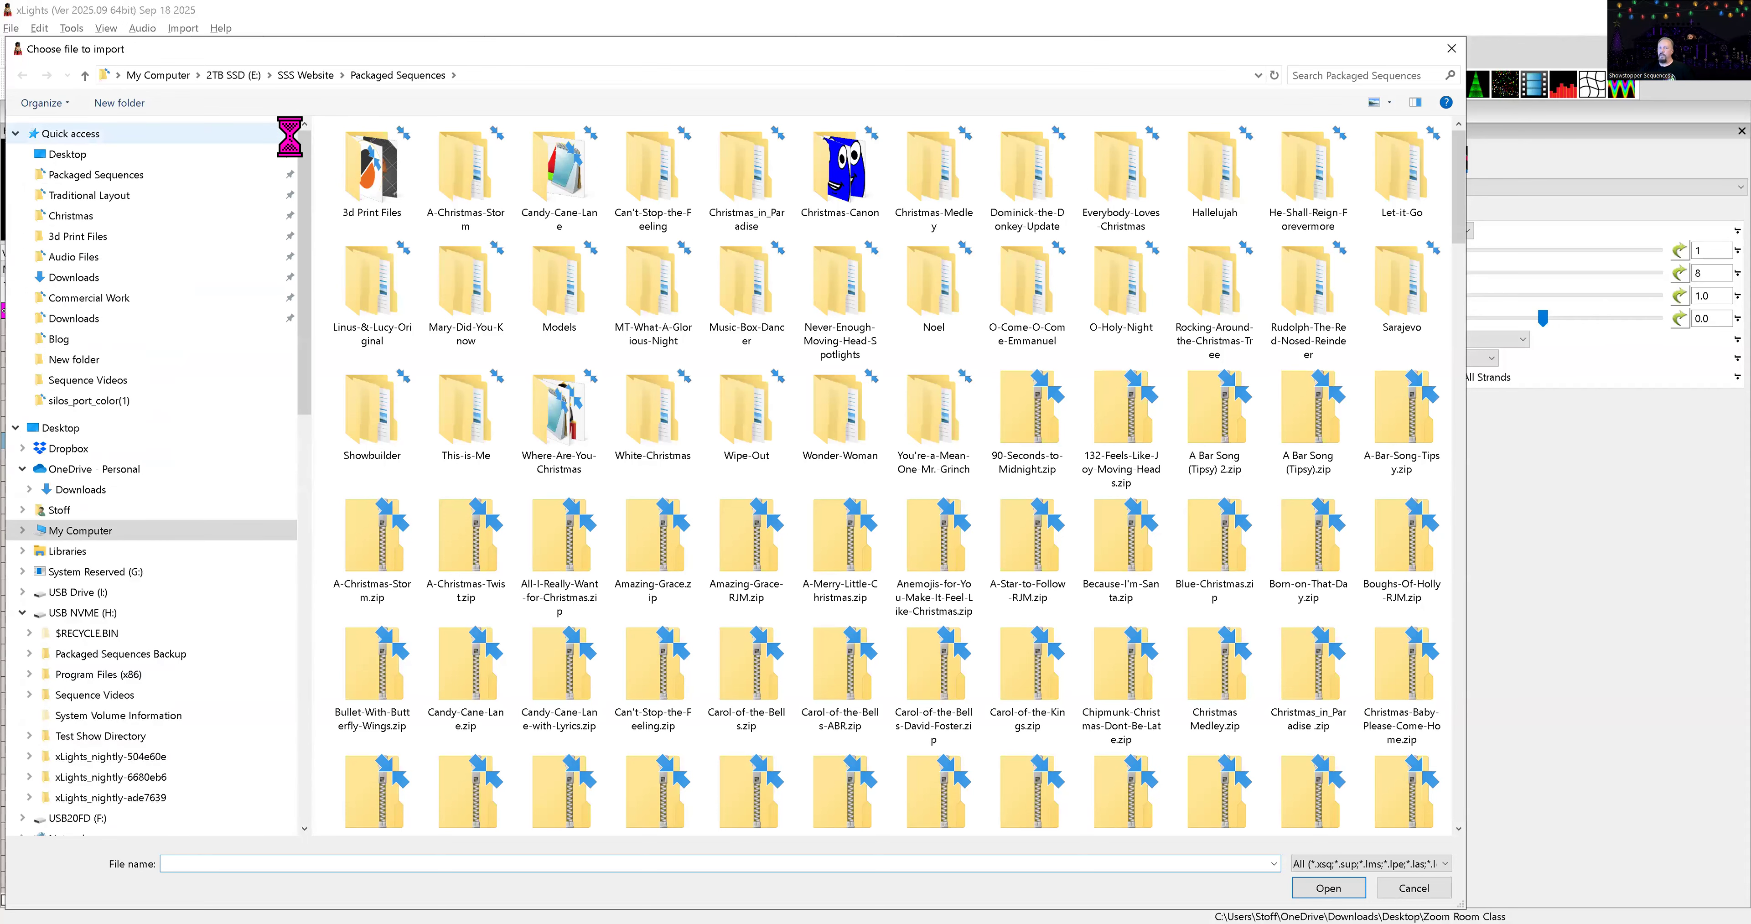
click(96, 175)
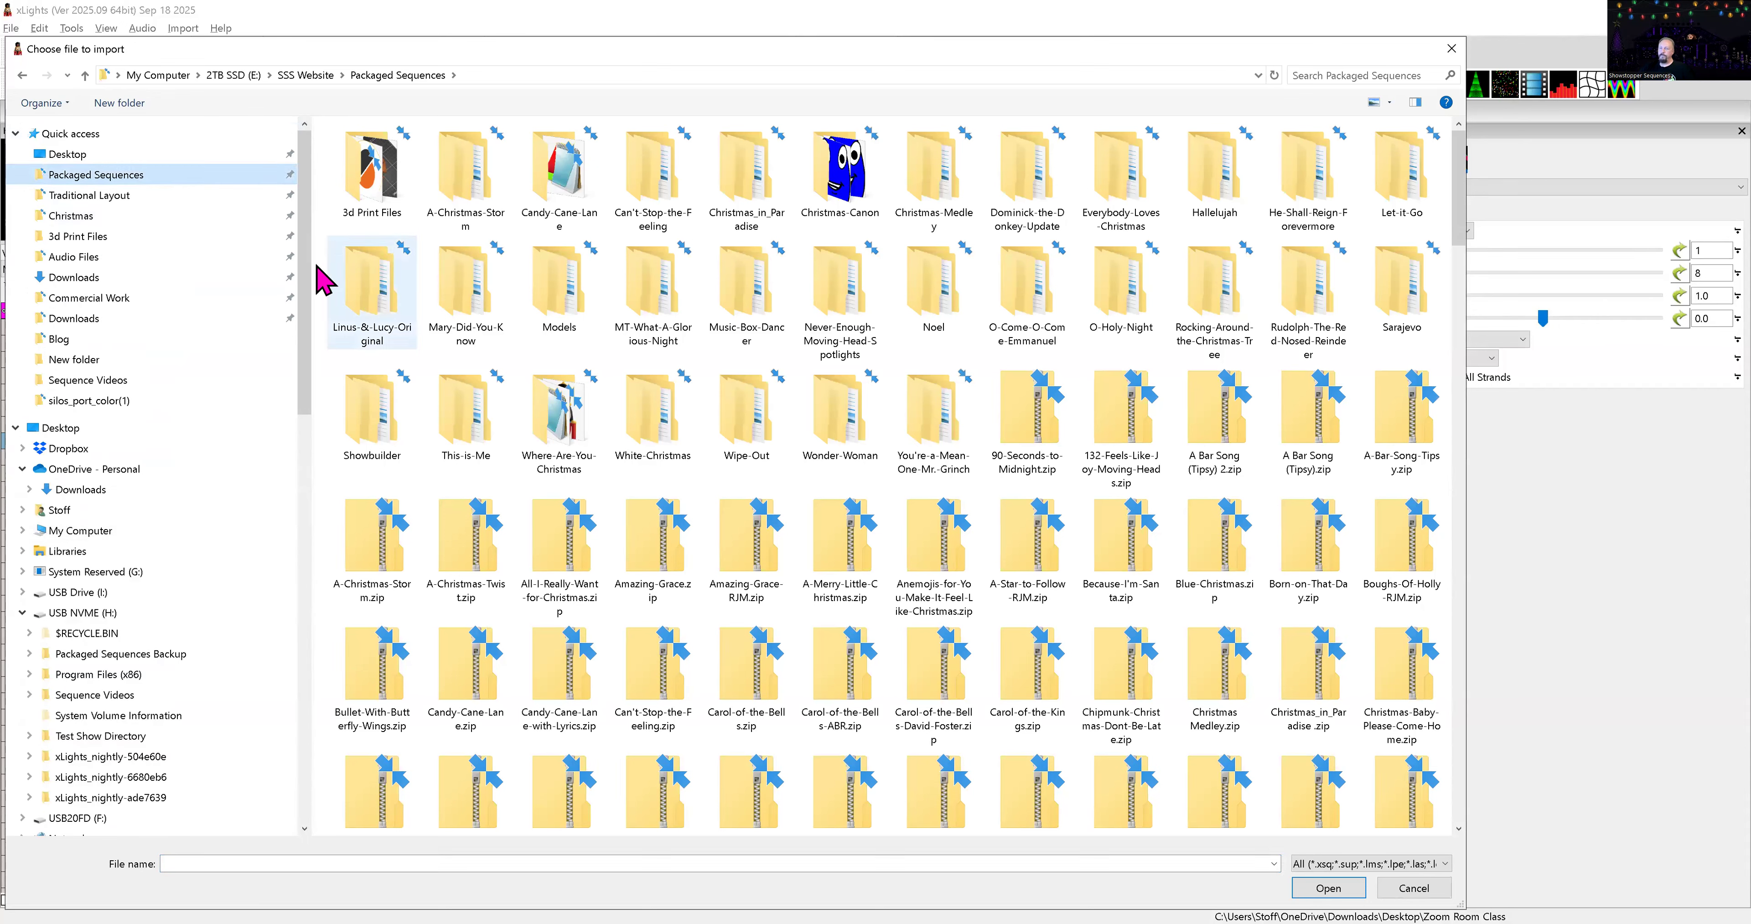
scroll(728, 421, down, 10)
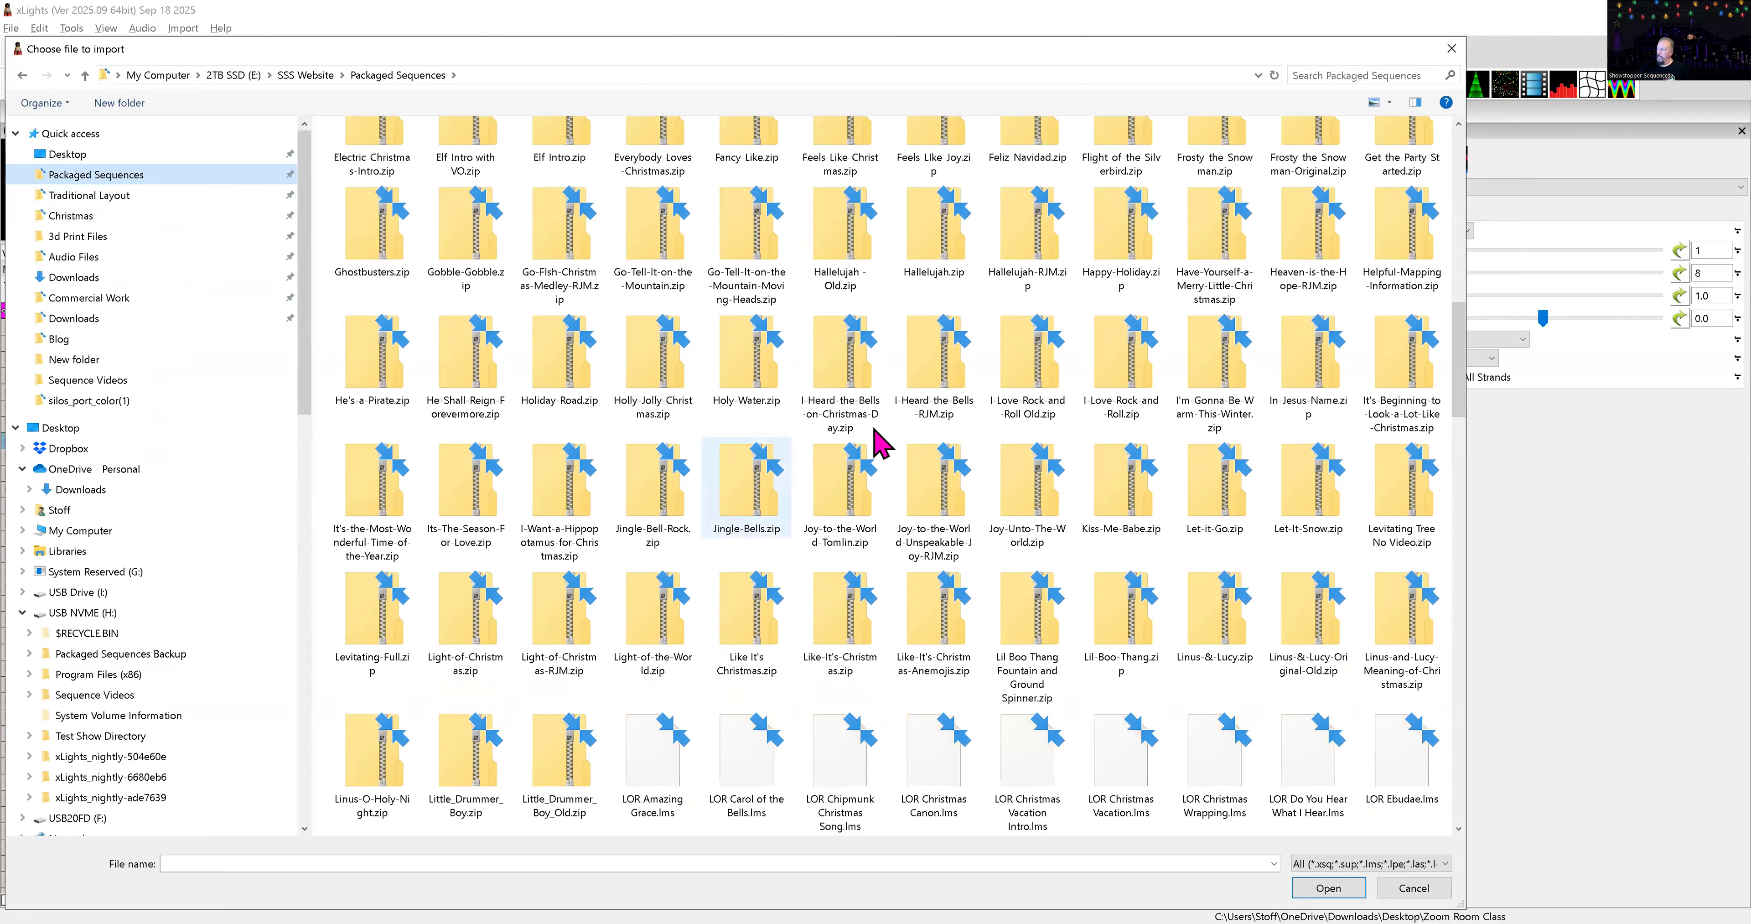
scroll(809, 415, up, 10)
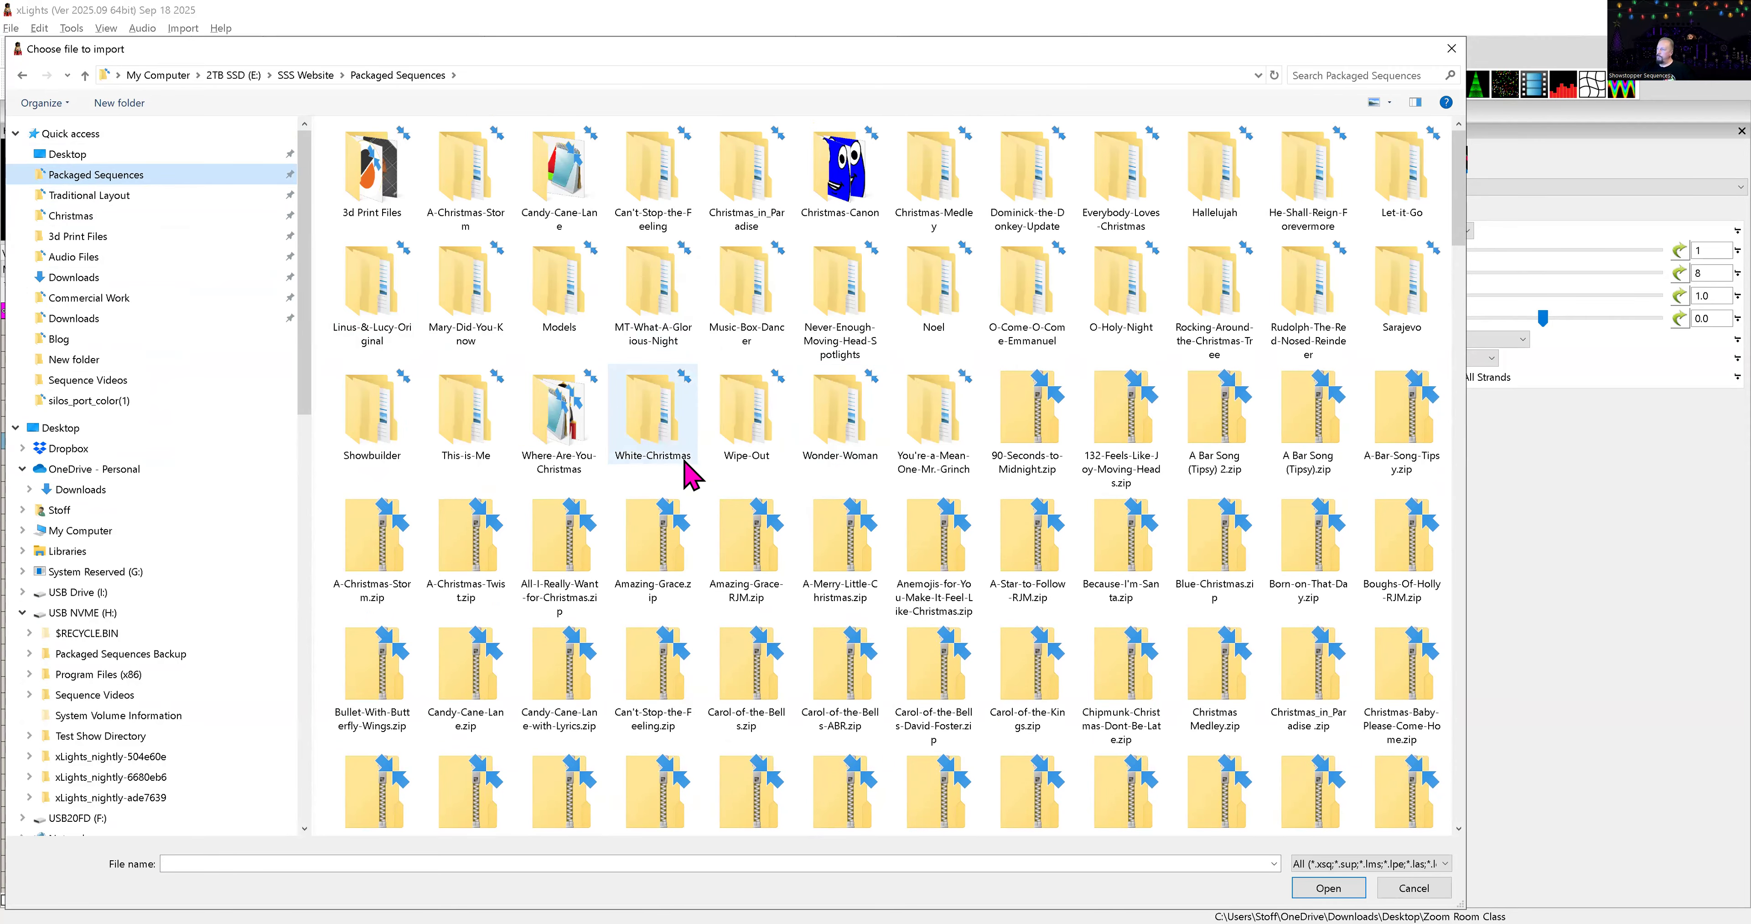
scroll(657, 485, down, 8)
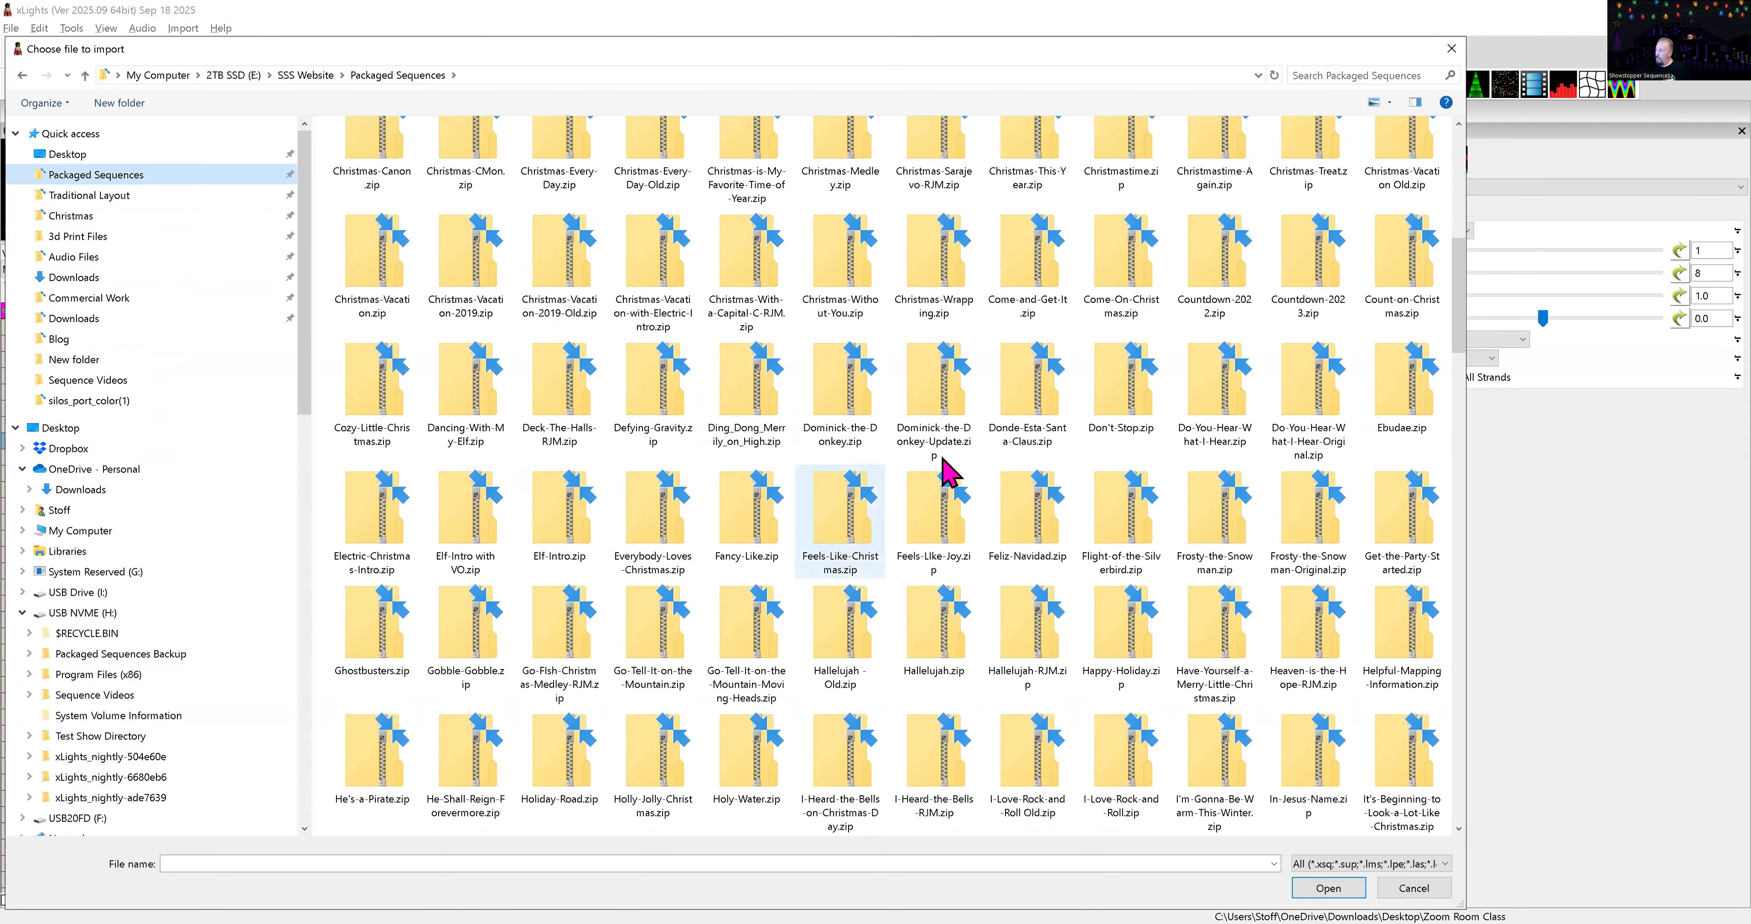
click(1044, 415)
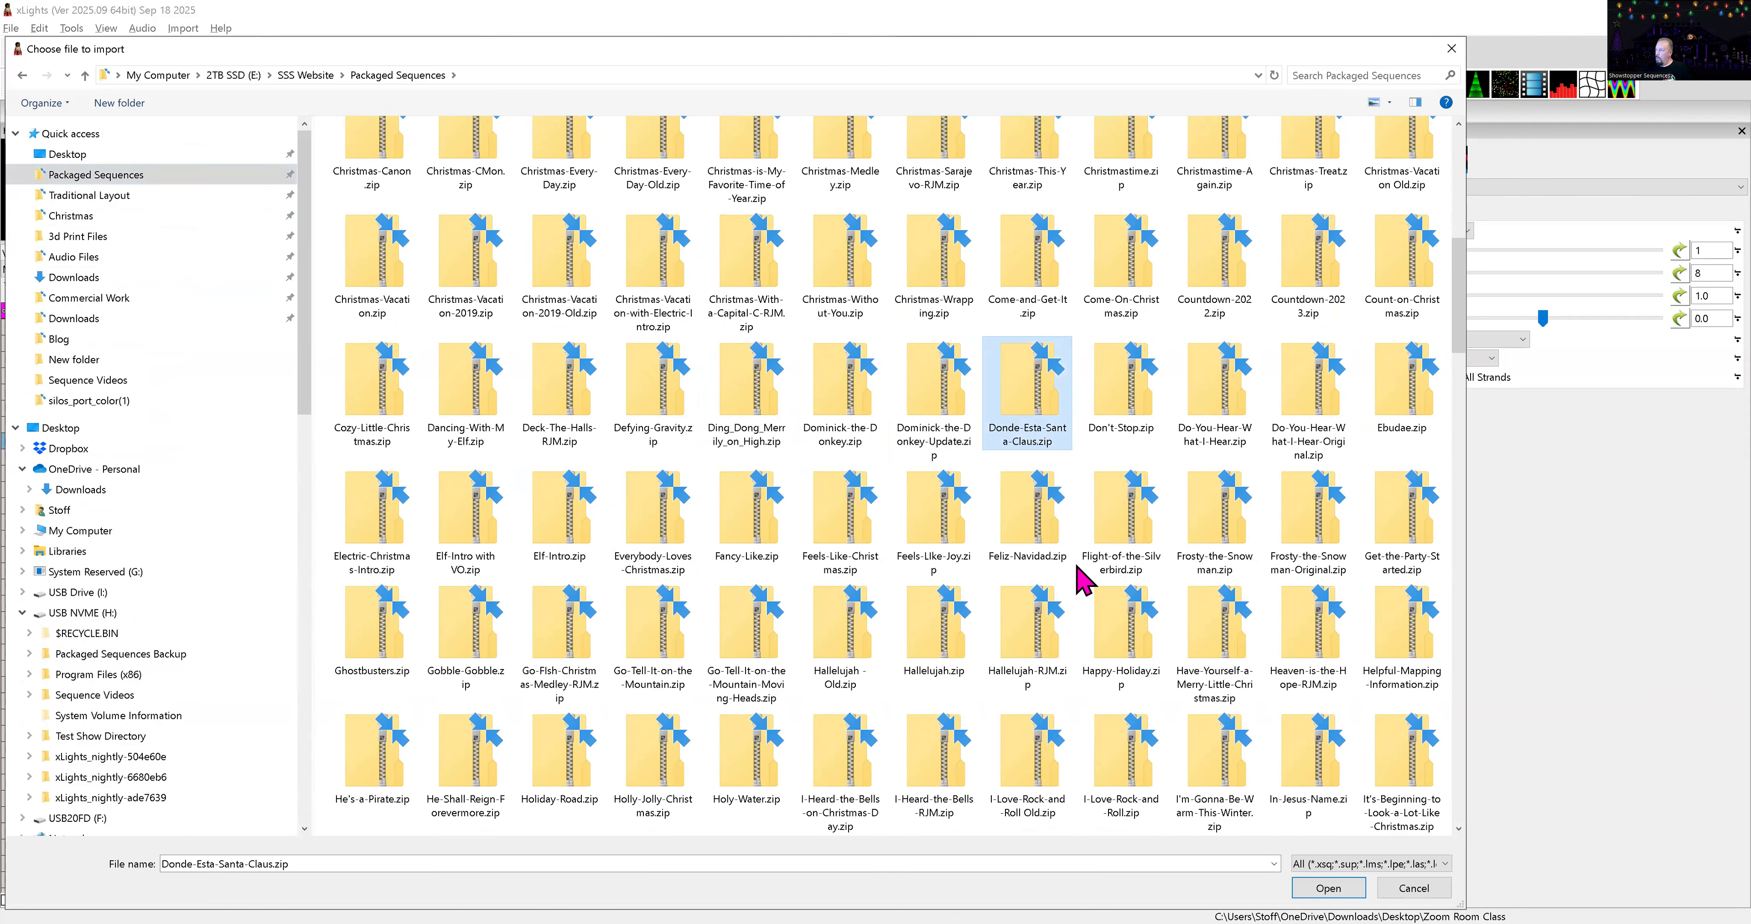
click(1315, 876)
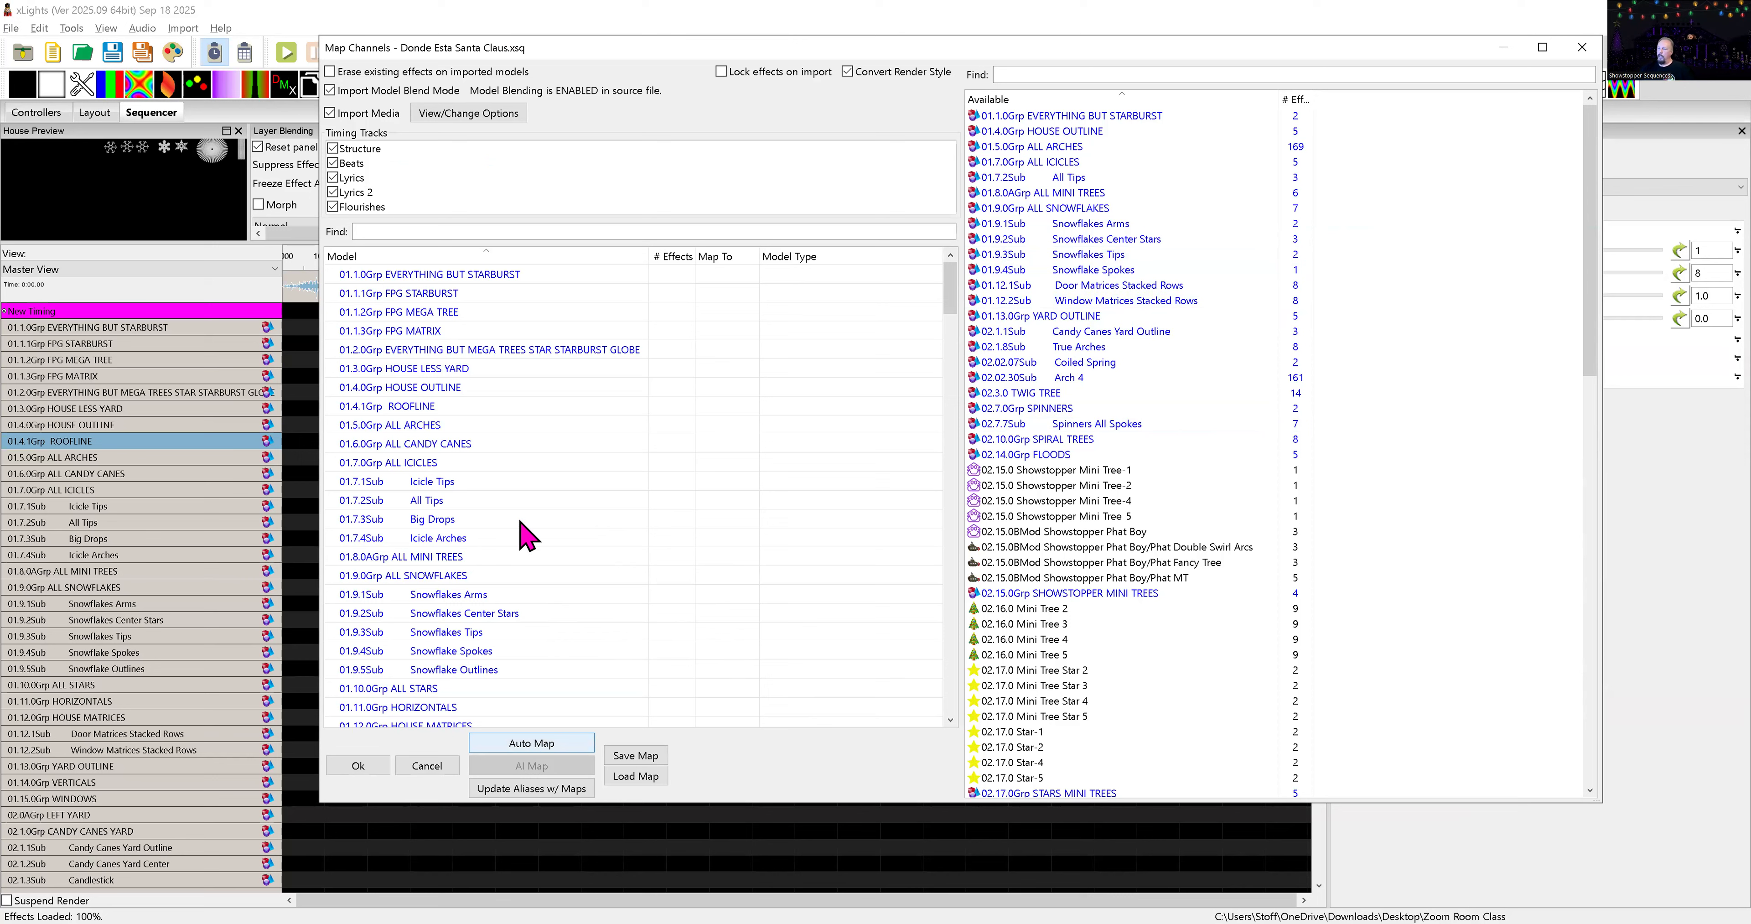
- Auto-map the source effects to the matching models and check the available list for entries left unmapped
click(542, 743)
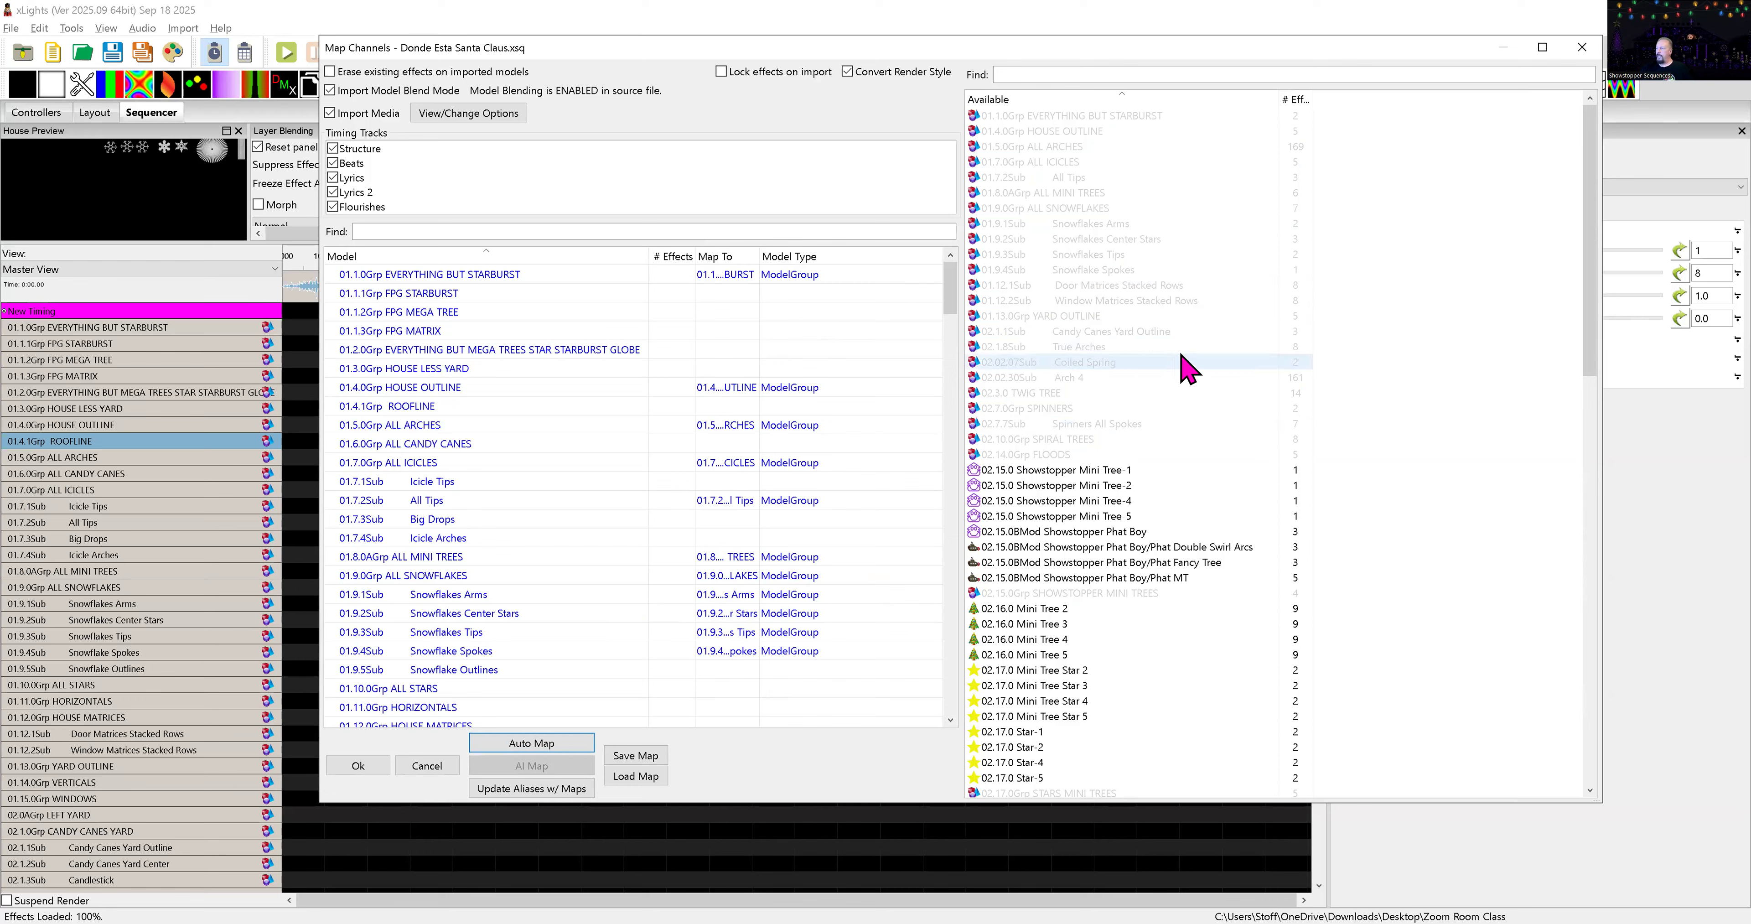
scroll(1192, 376, down, 11)
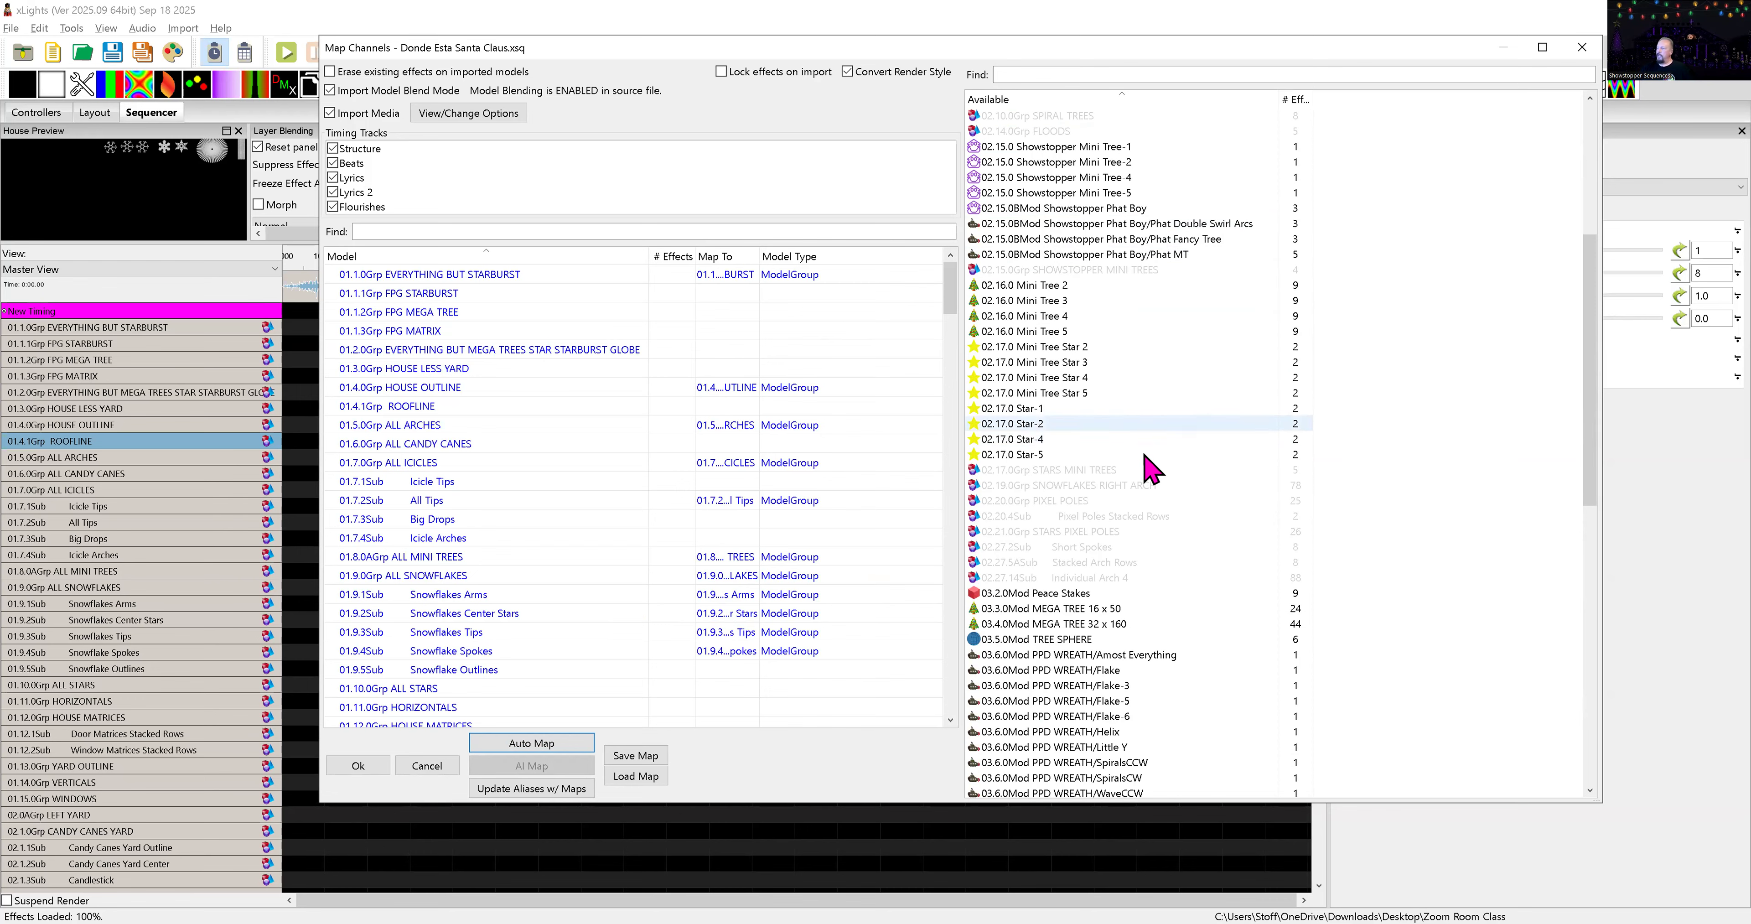
scroll(1148, 469, down, 9)
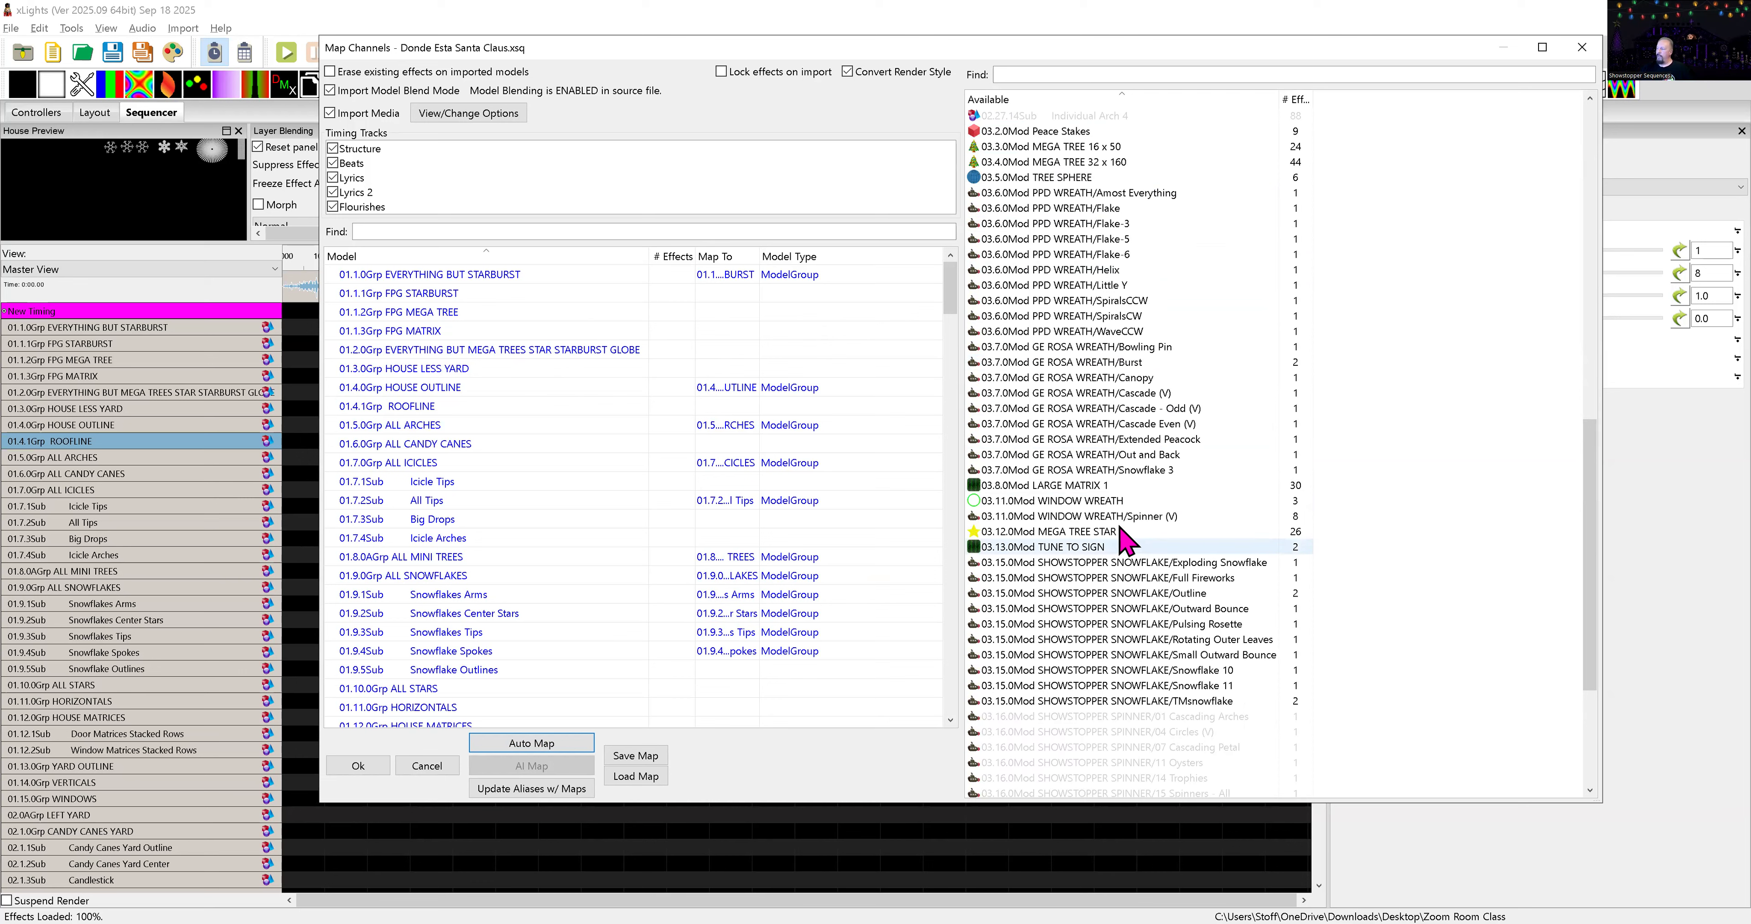
scroll(1126, 537, down, 2)
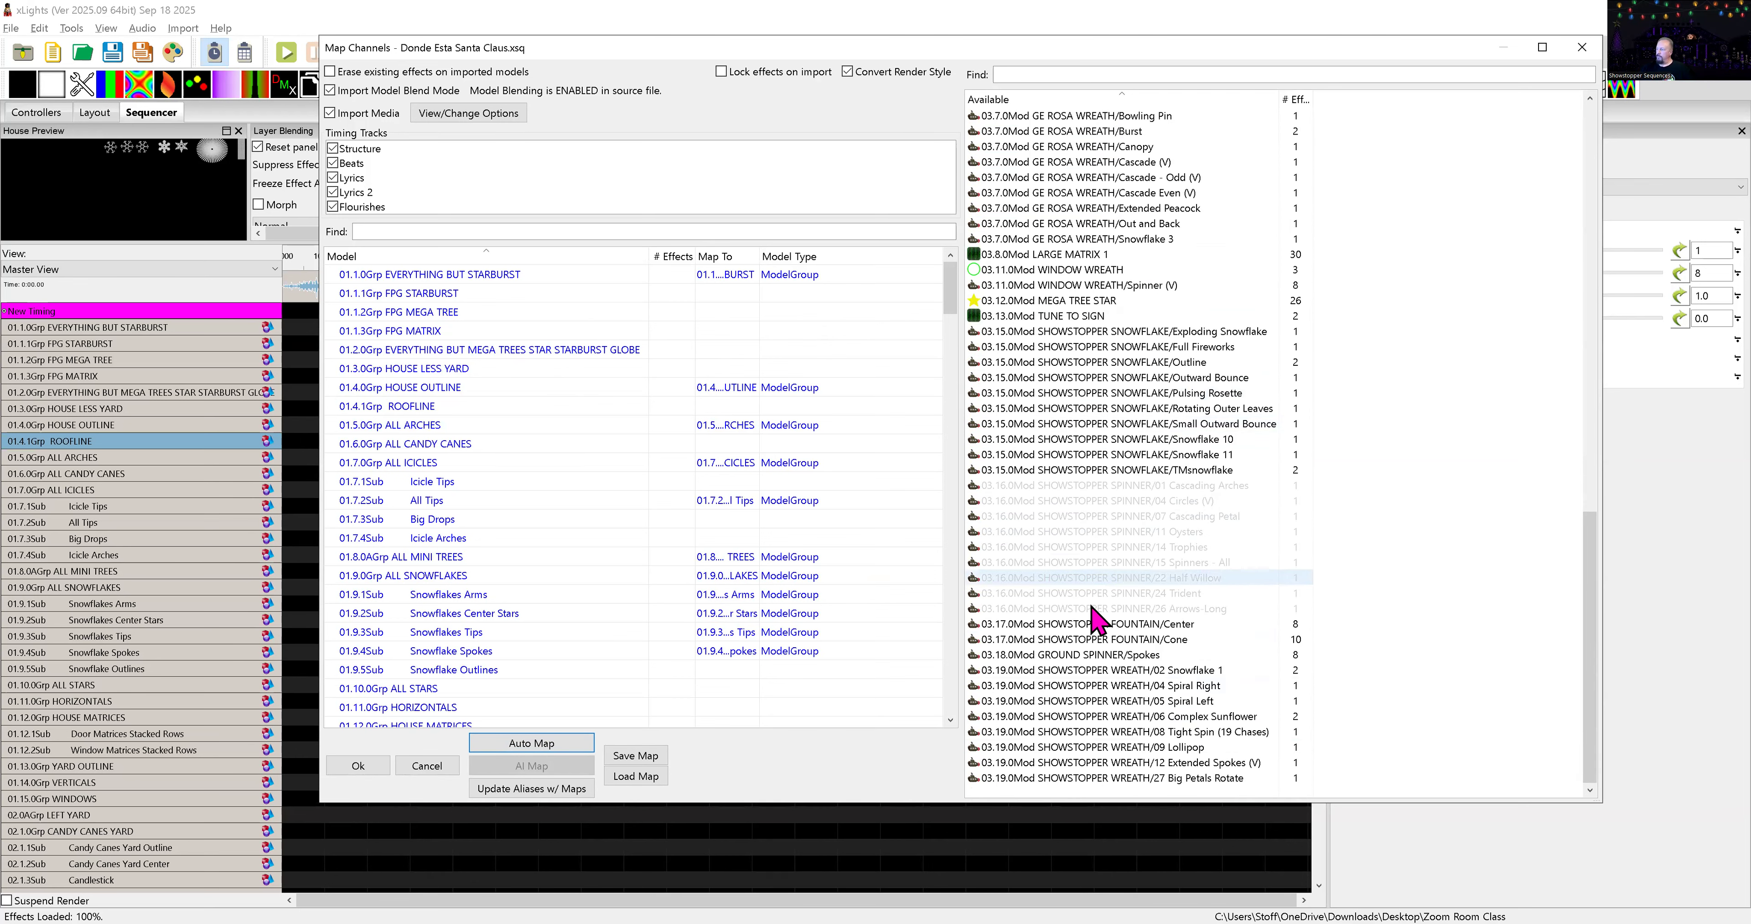
scroll(1105, 550, up, 5)
scroll(1102, 547, up, 1)
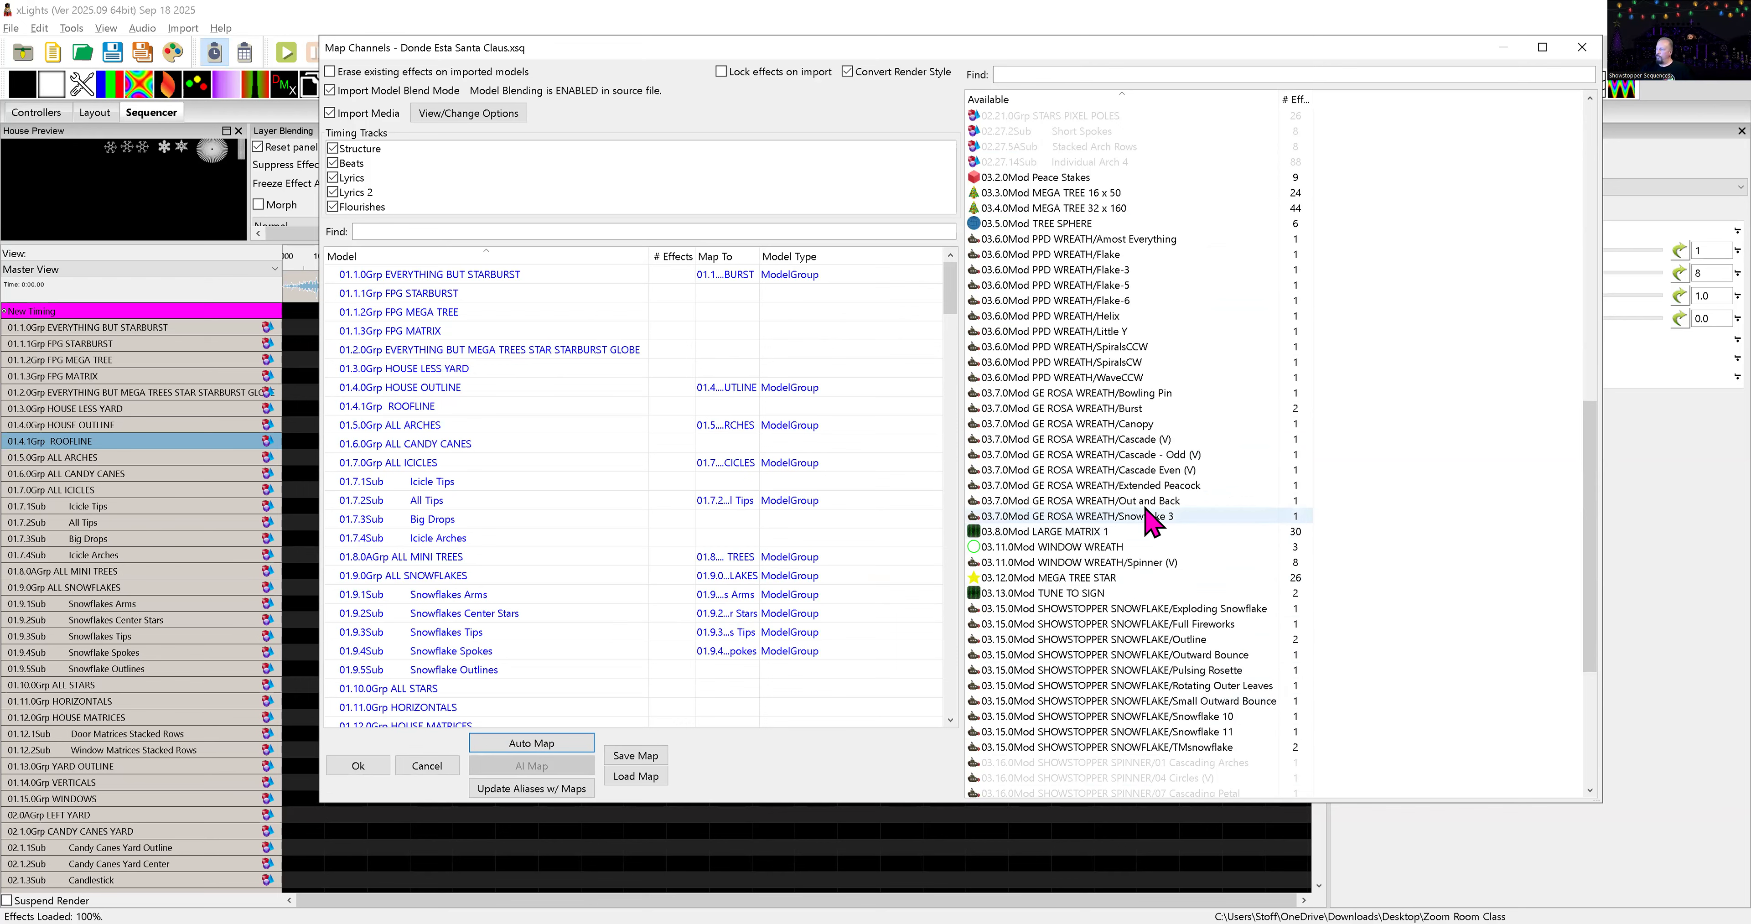
scroll(1172, 477, up, 7)
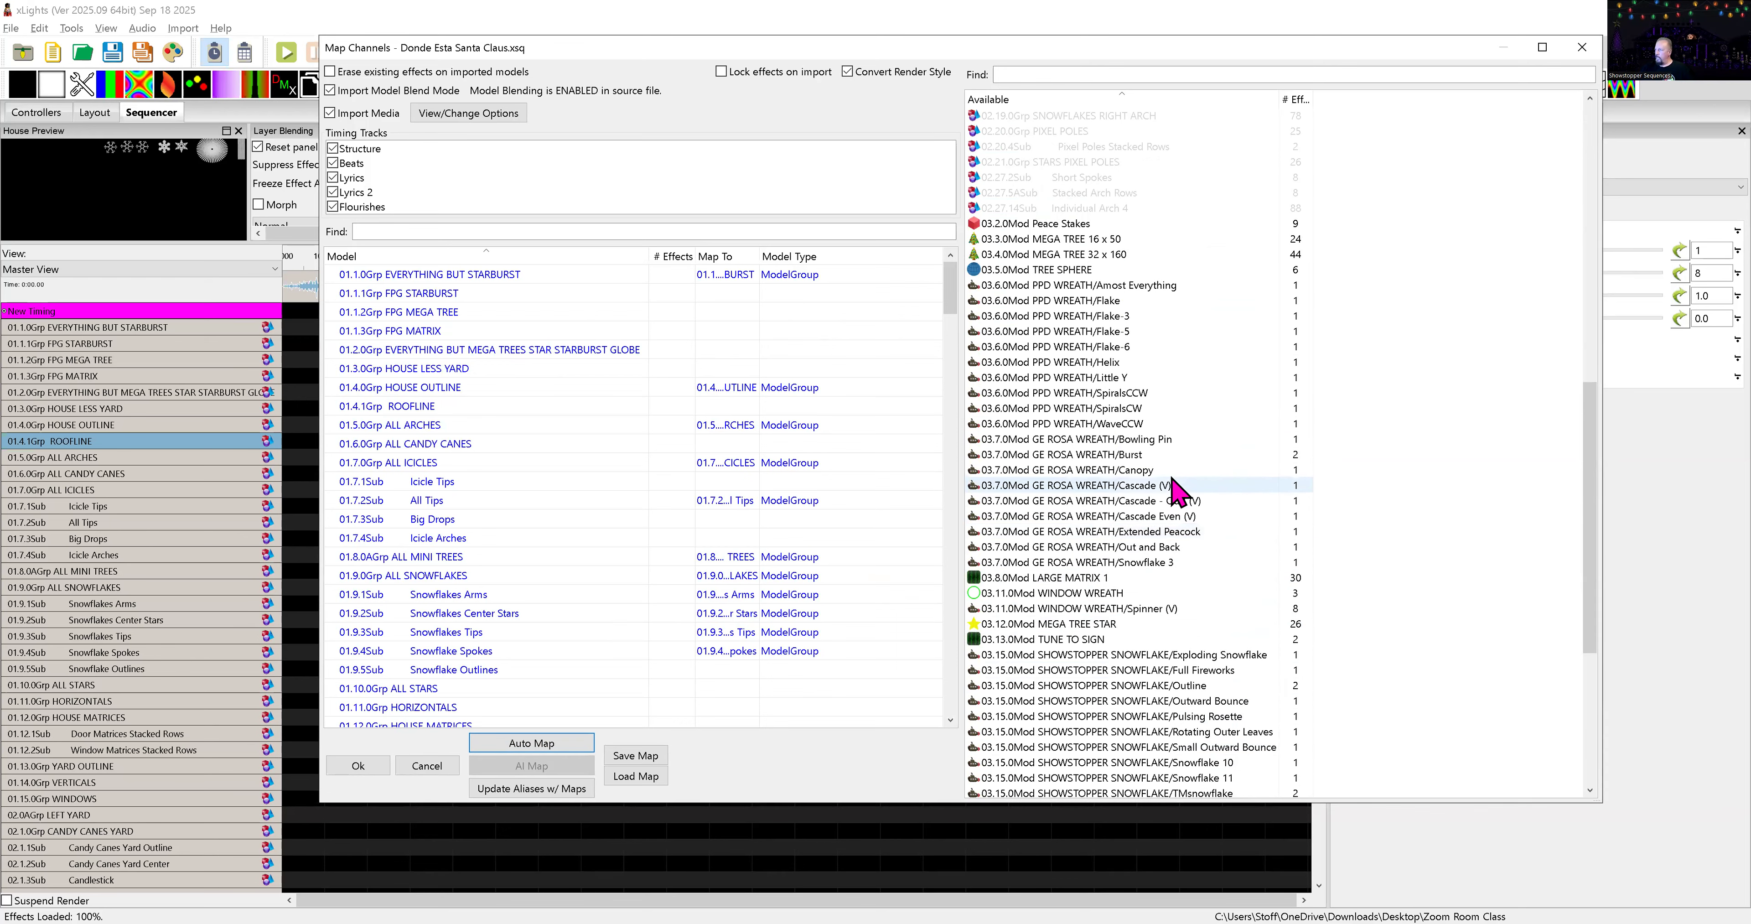
scroll(1179, 491, up, 1)
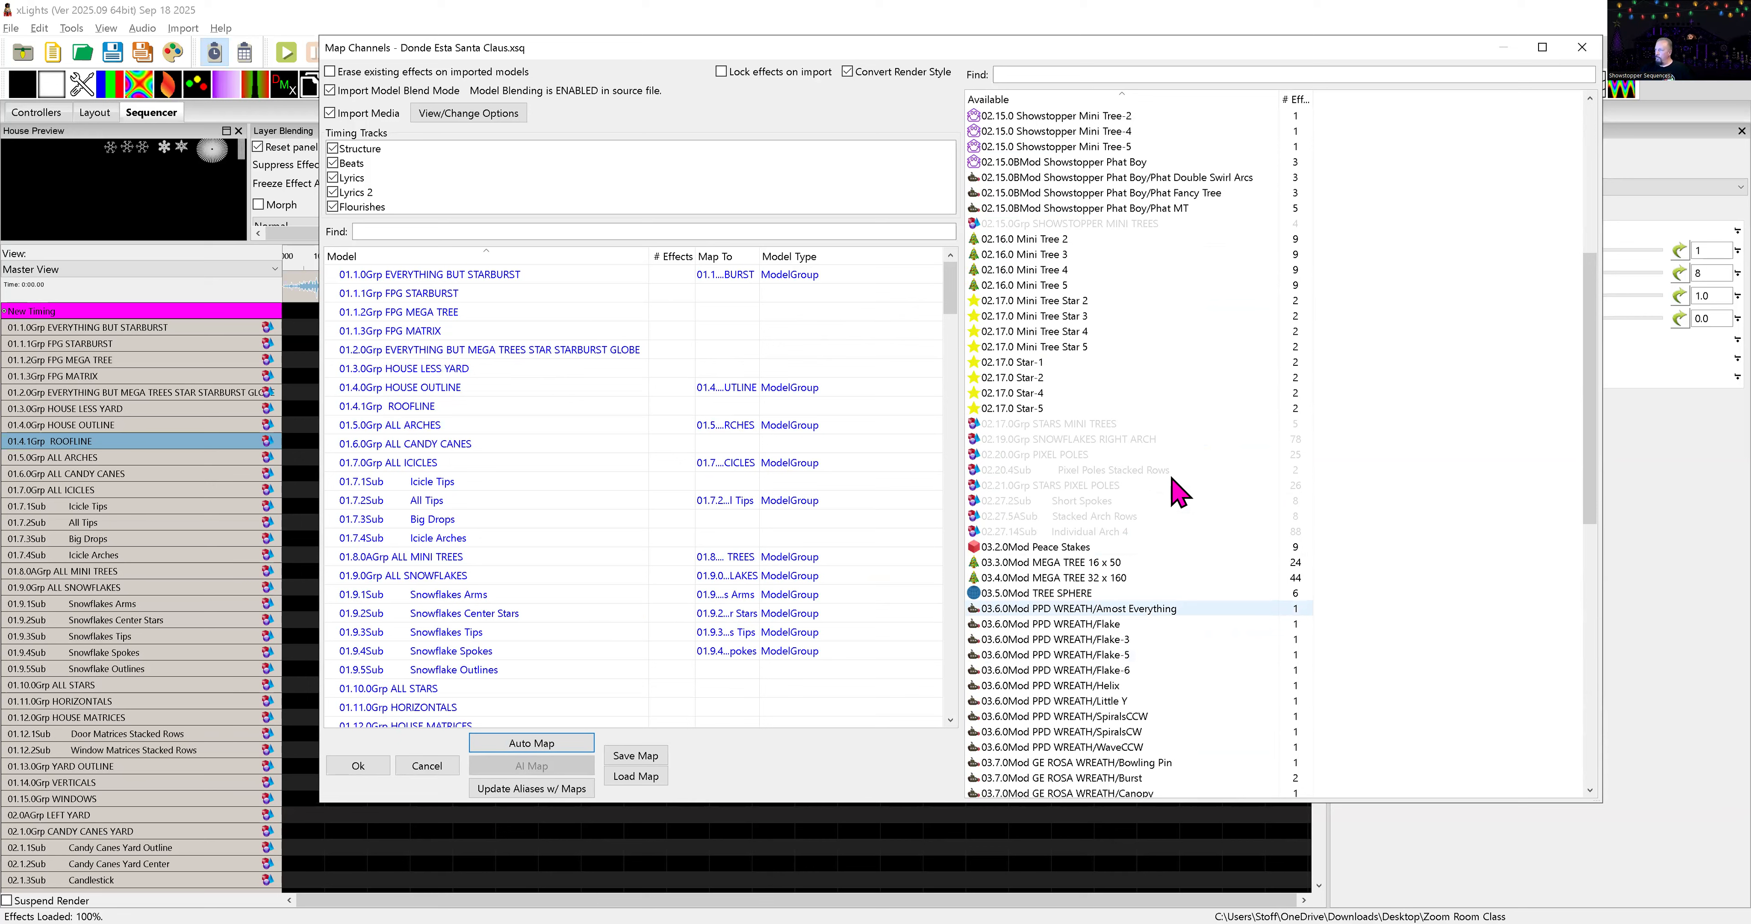
scroll(1179, 491, up, 6)
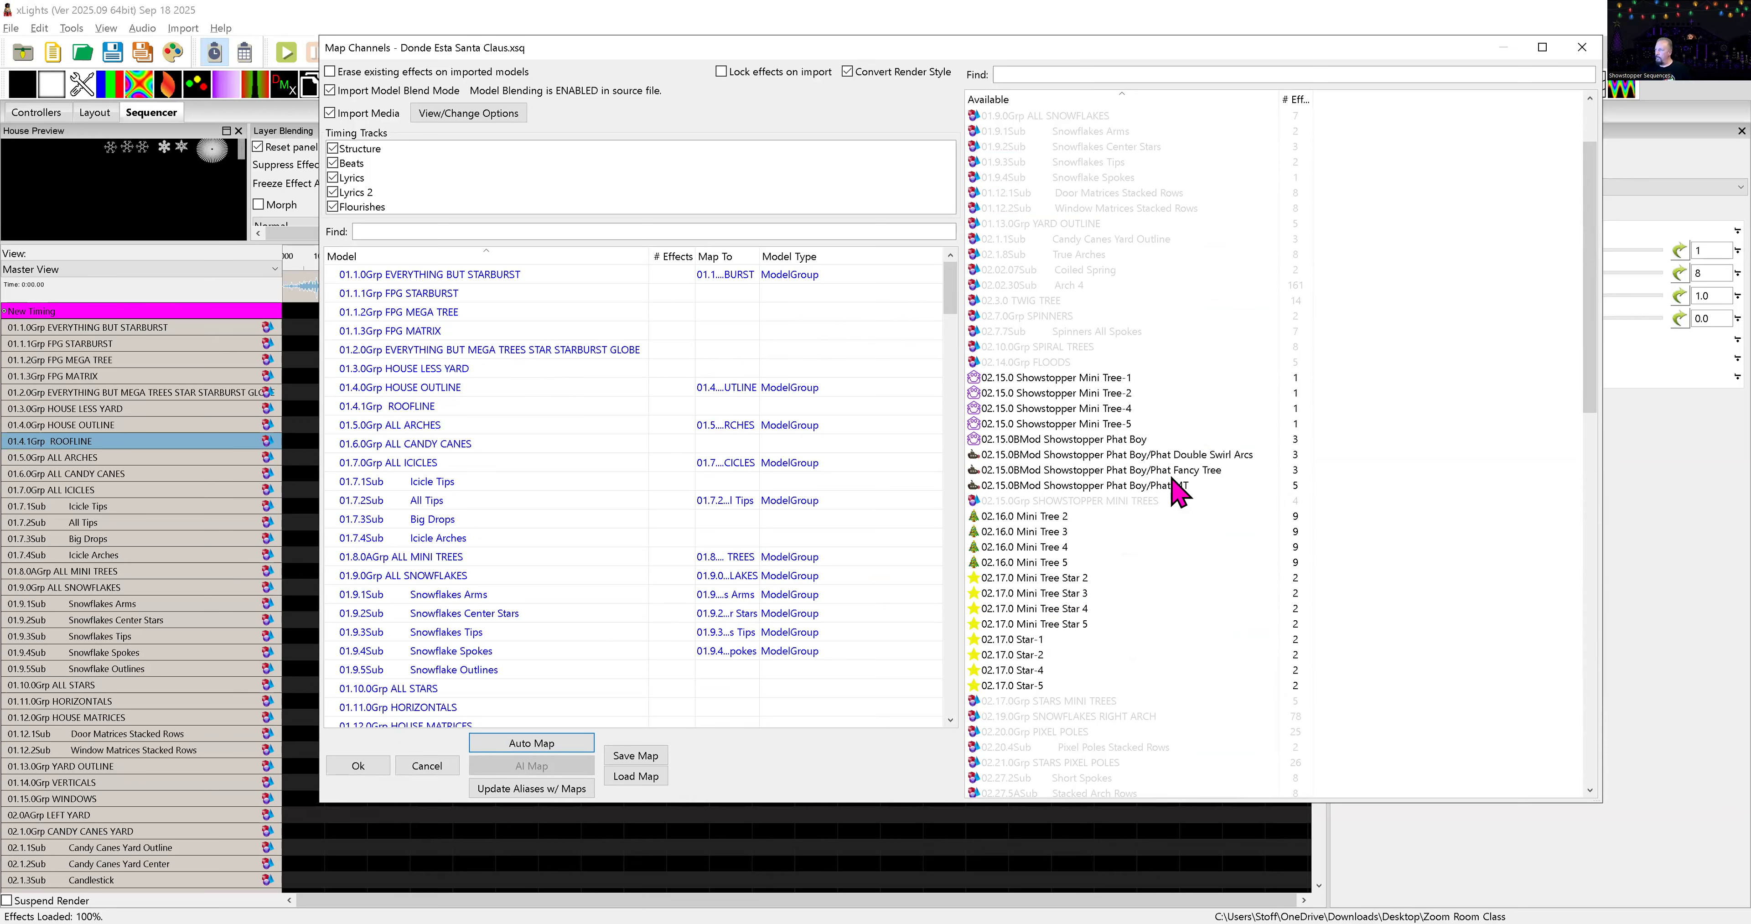
scroll(1172, 480, up, 2)
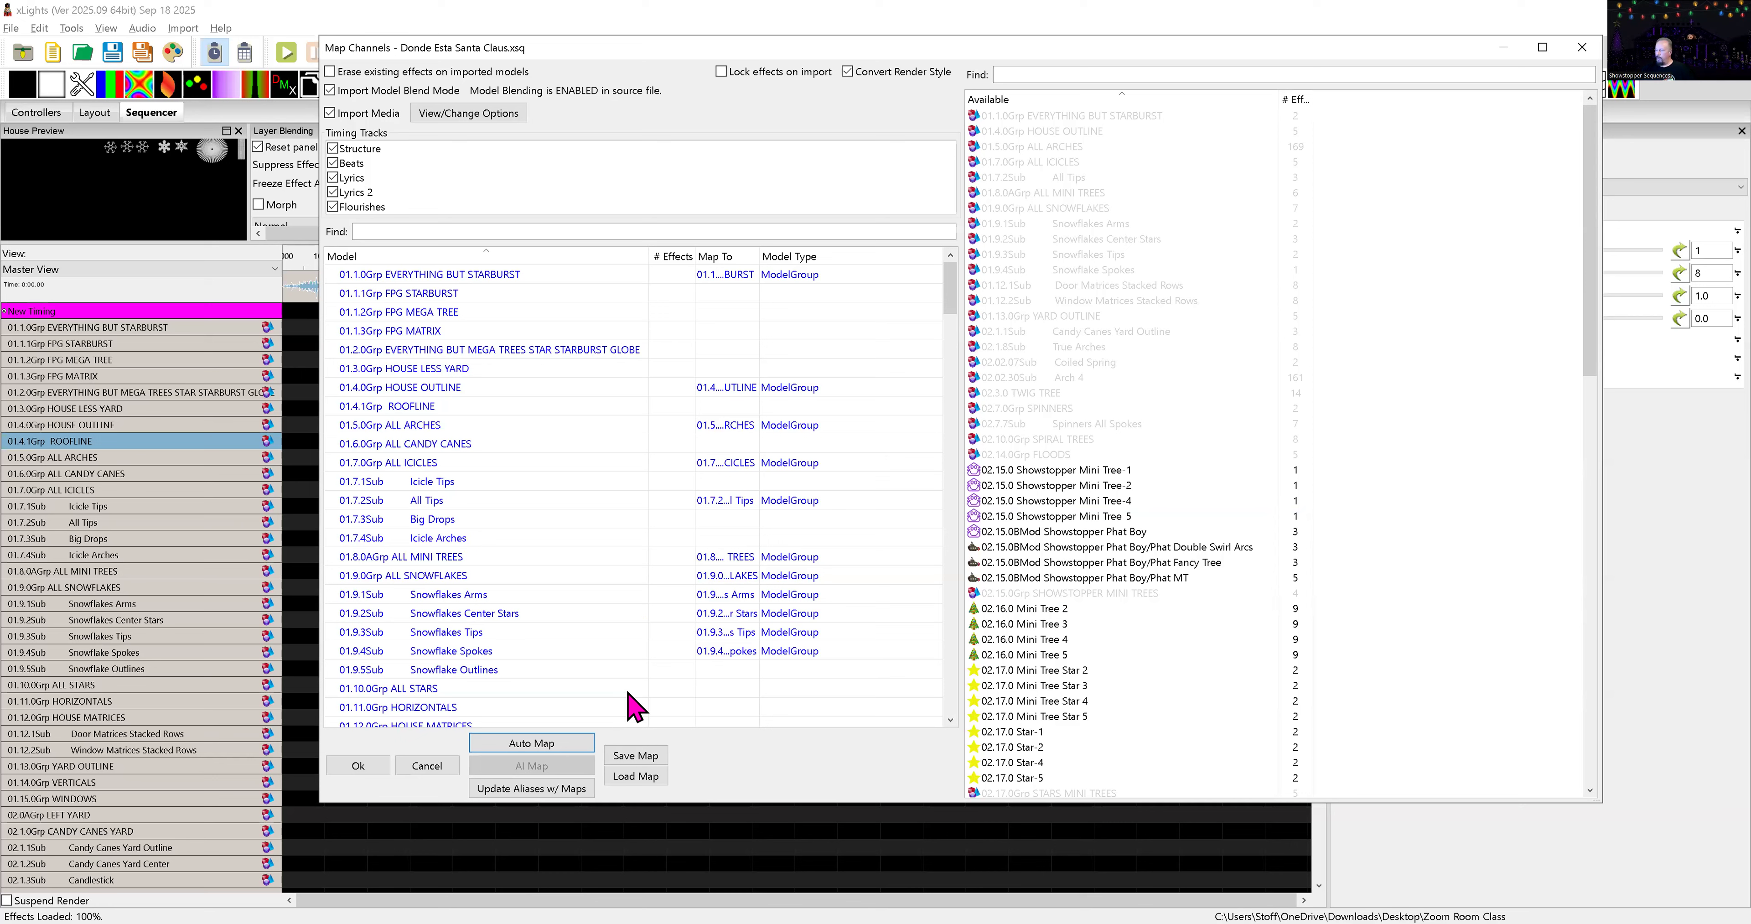
- Update the aliases from the mappings and import the mapped effects without saving the mapping changes for future imports
click(513, 792)
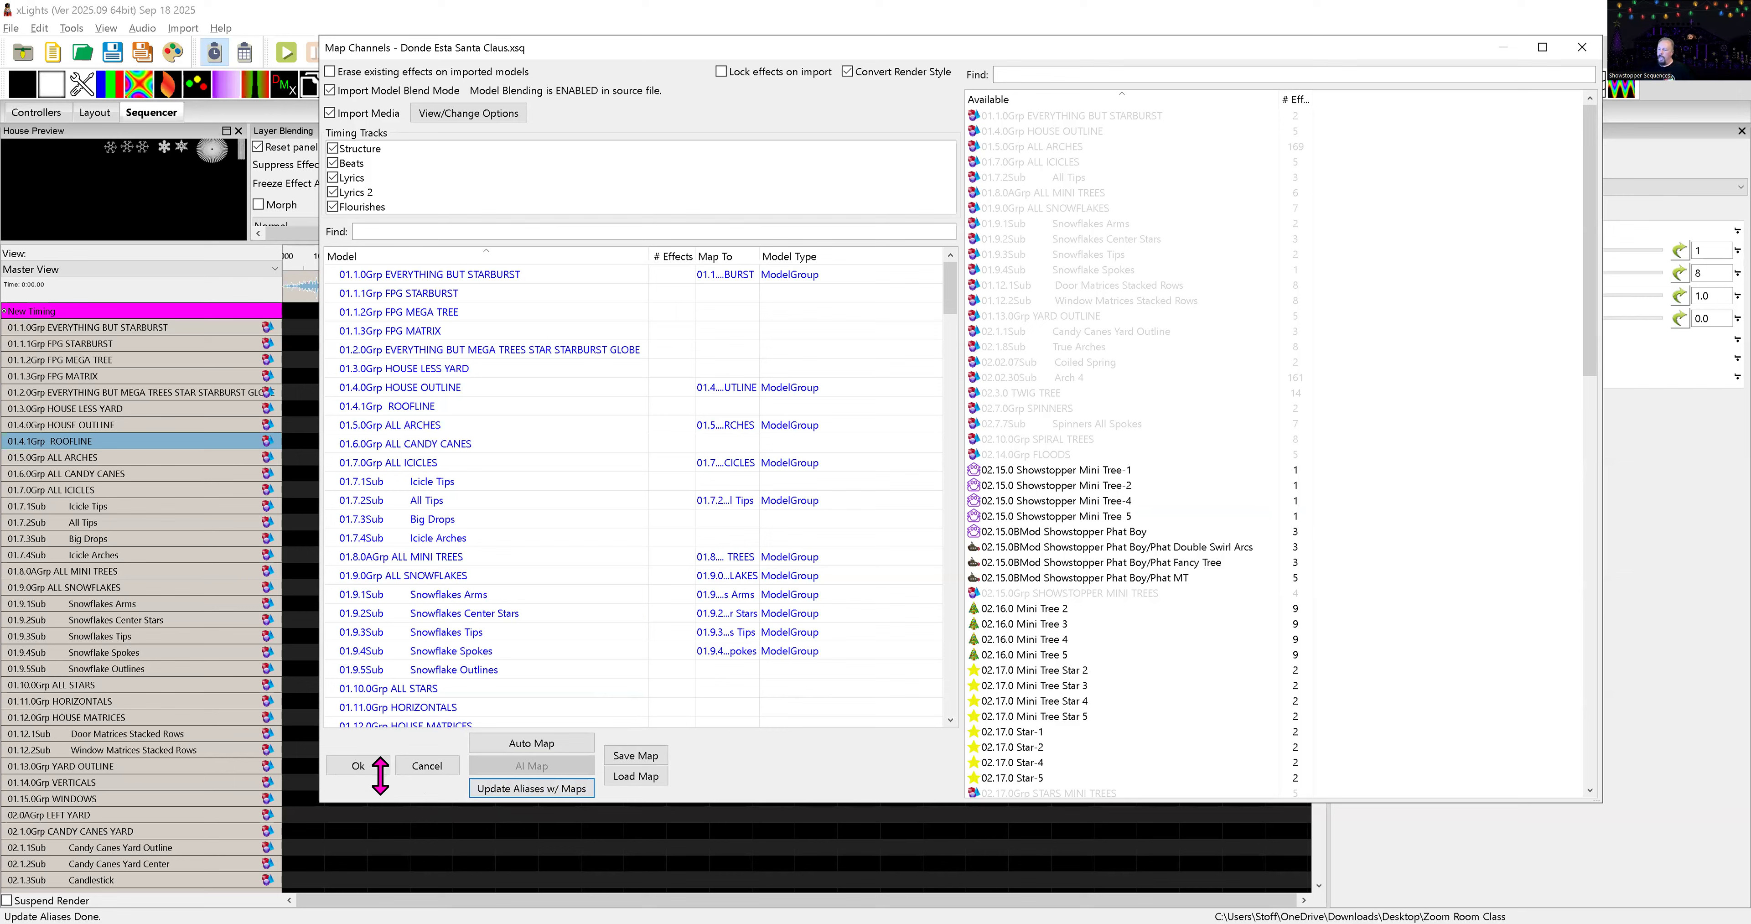
click(353, 766)
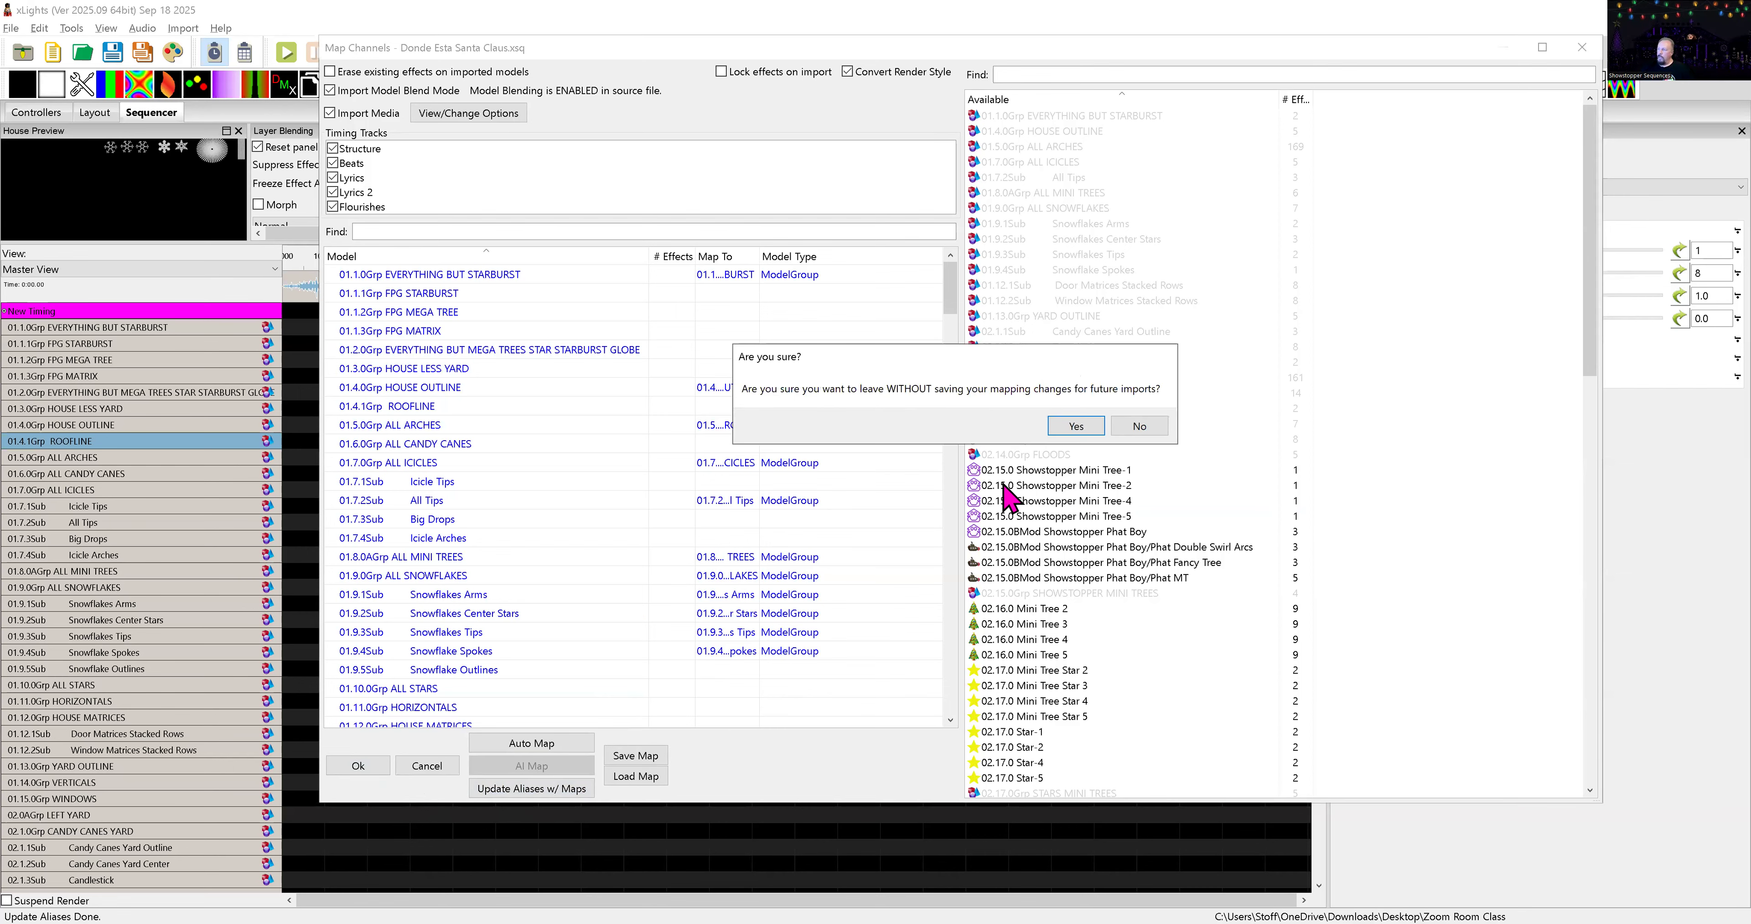
click(1074, 426)
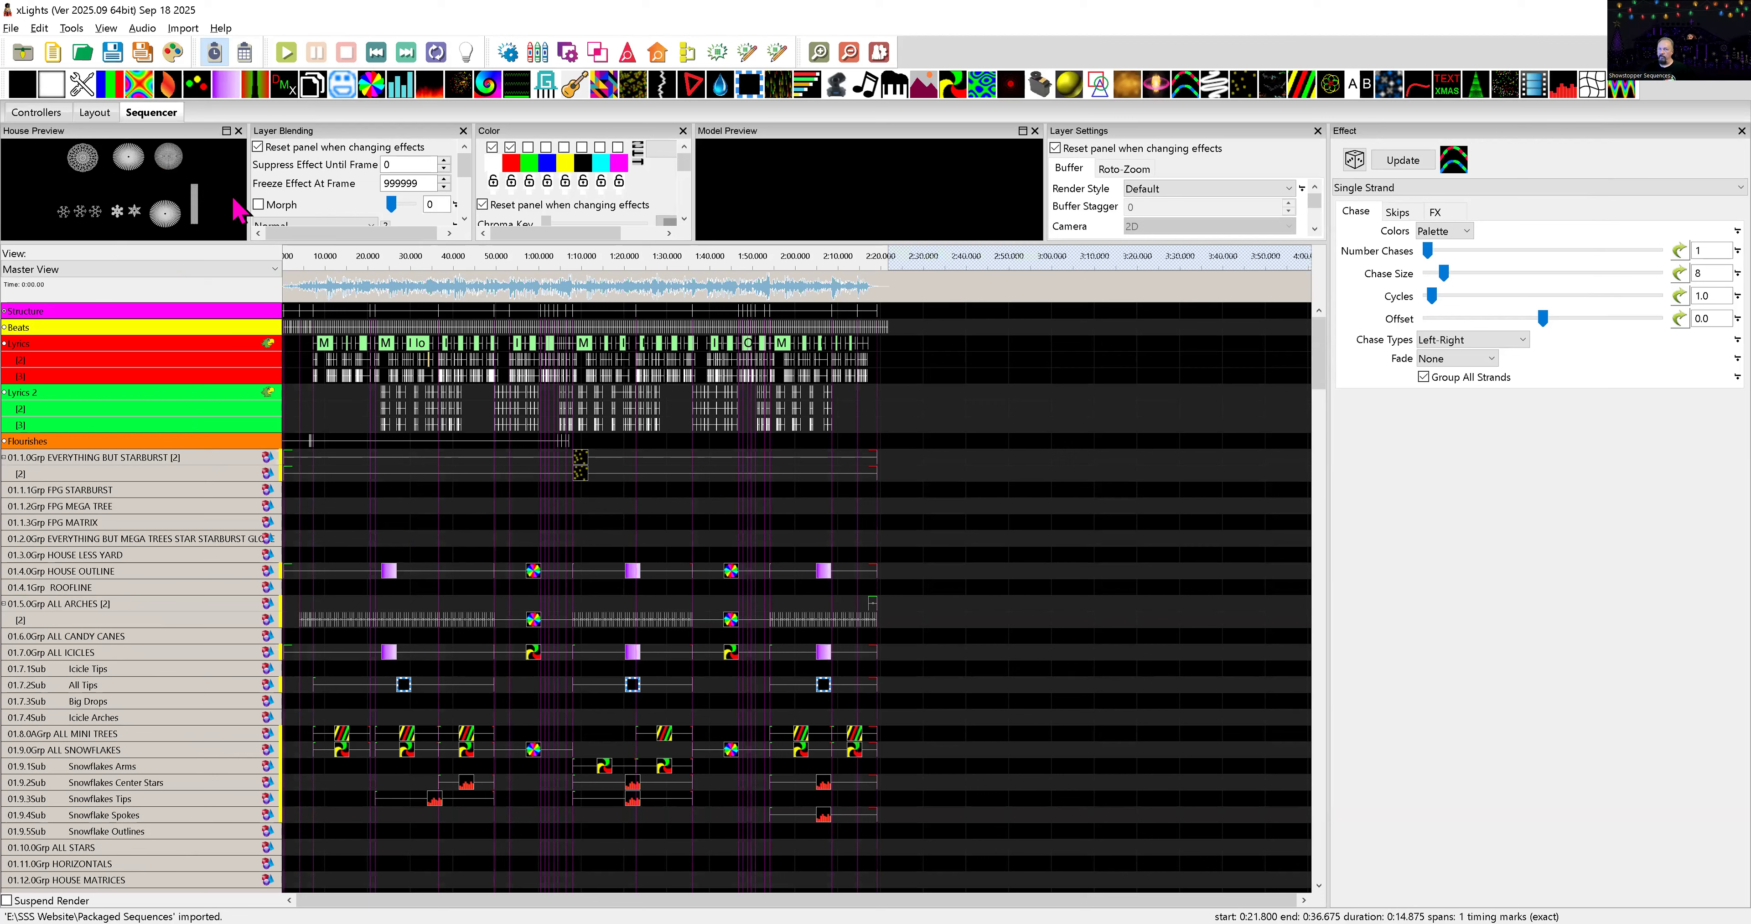
- Save the sequence as 01 - ¿Dónde Está Santa Claus_.xsq in the Zoom Room Class folder
click(116, 57)
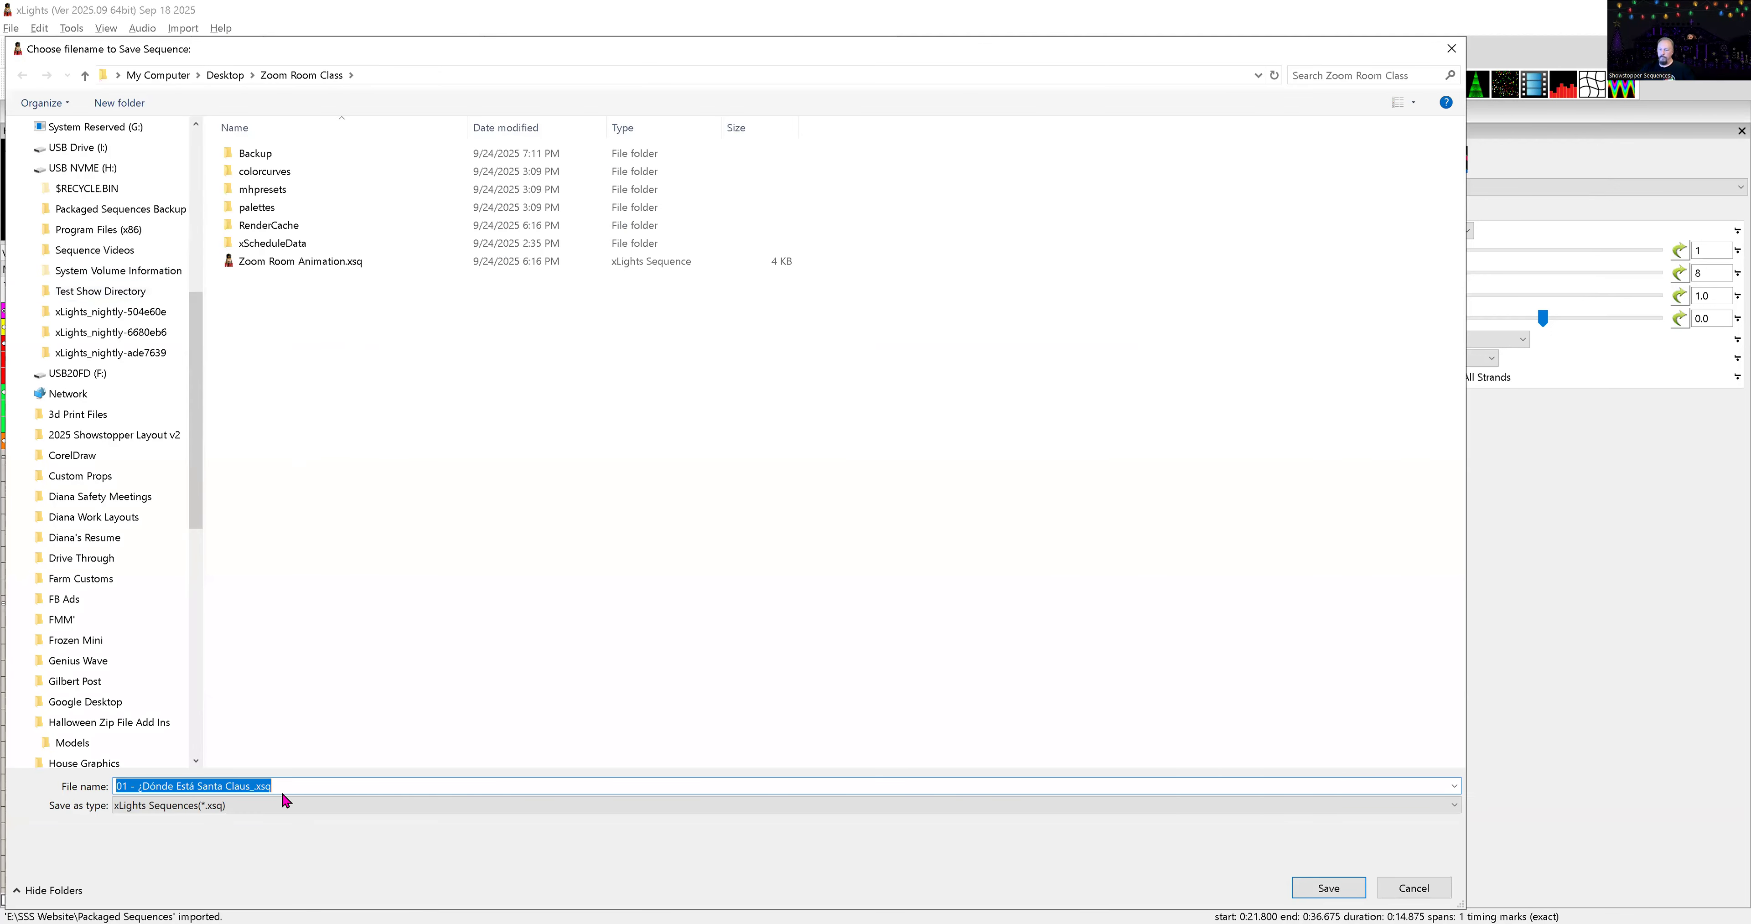
click(1324, 888)
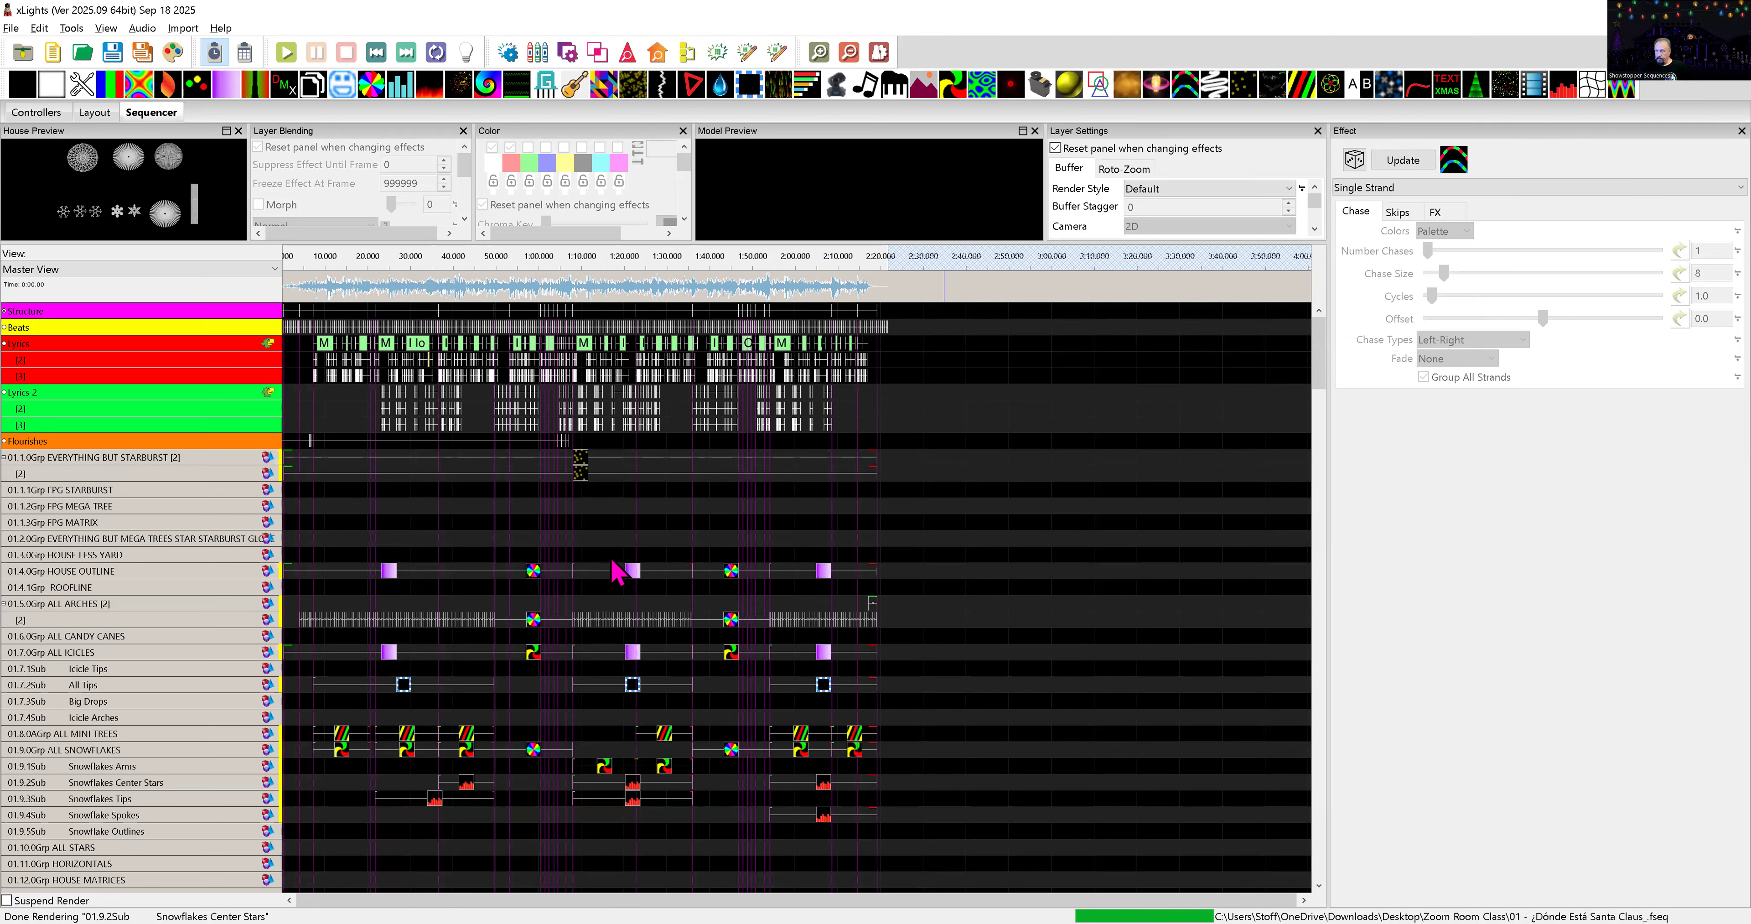
- Dock the House Preview across the full window width, maximize it and bring all props into view
double_click(147, 129)
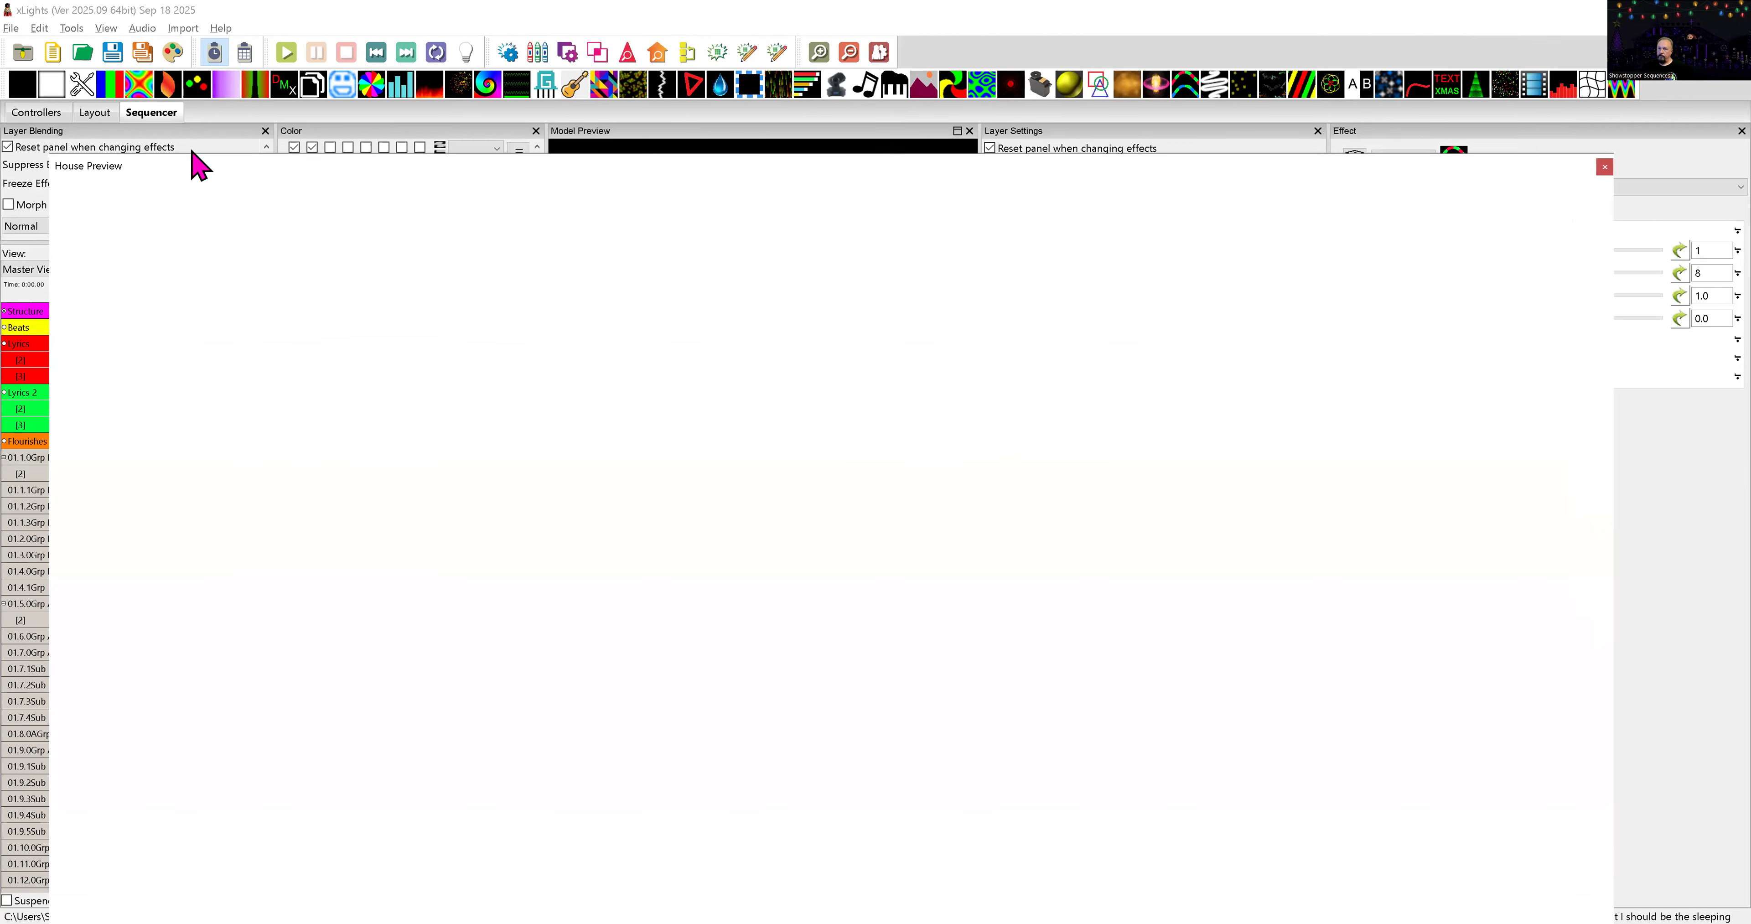
double_click(166, 127)
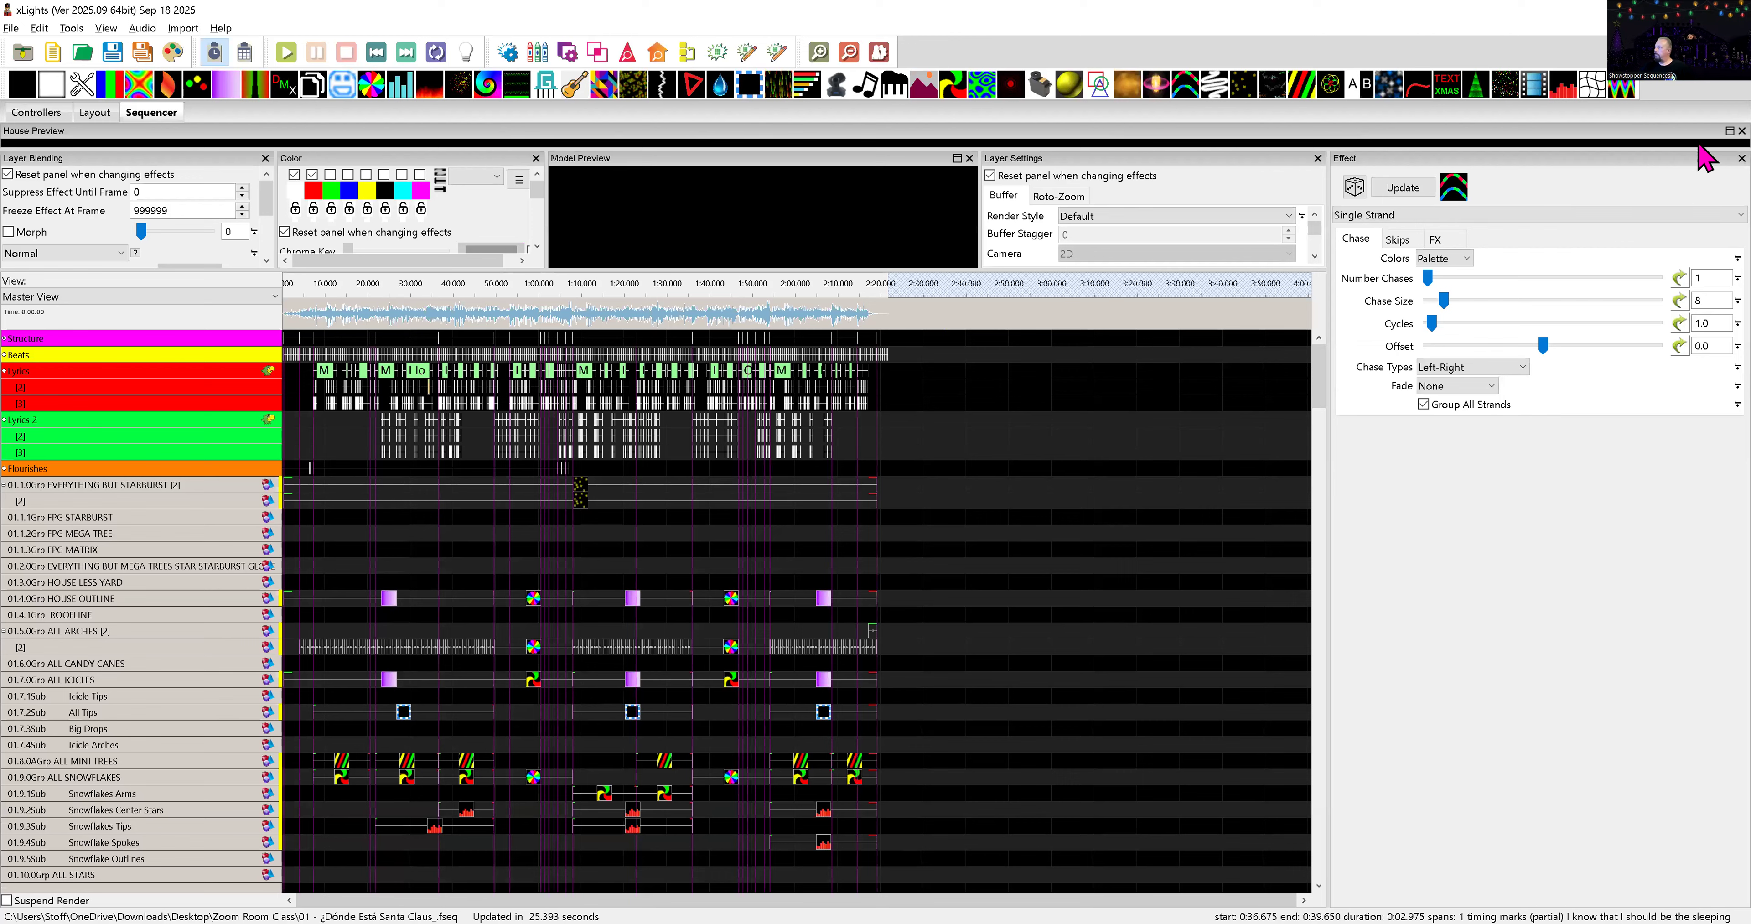
click(1730, 130)
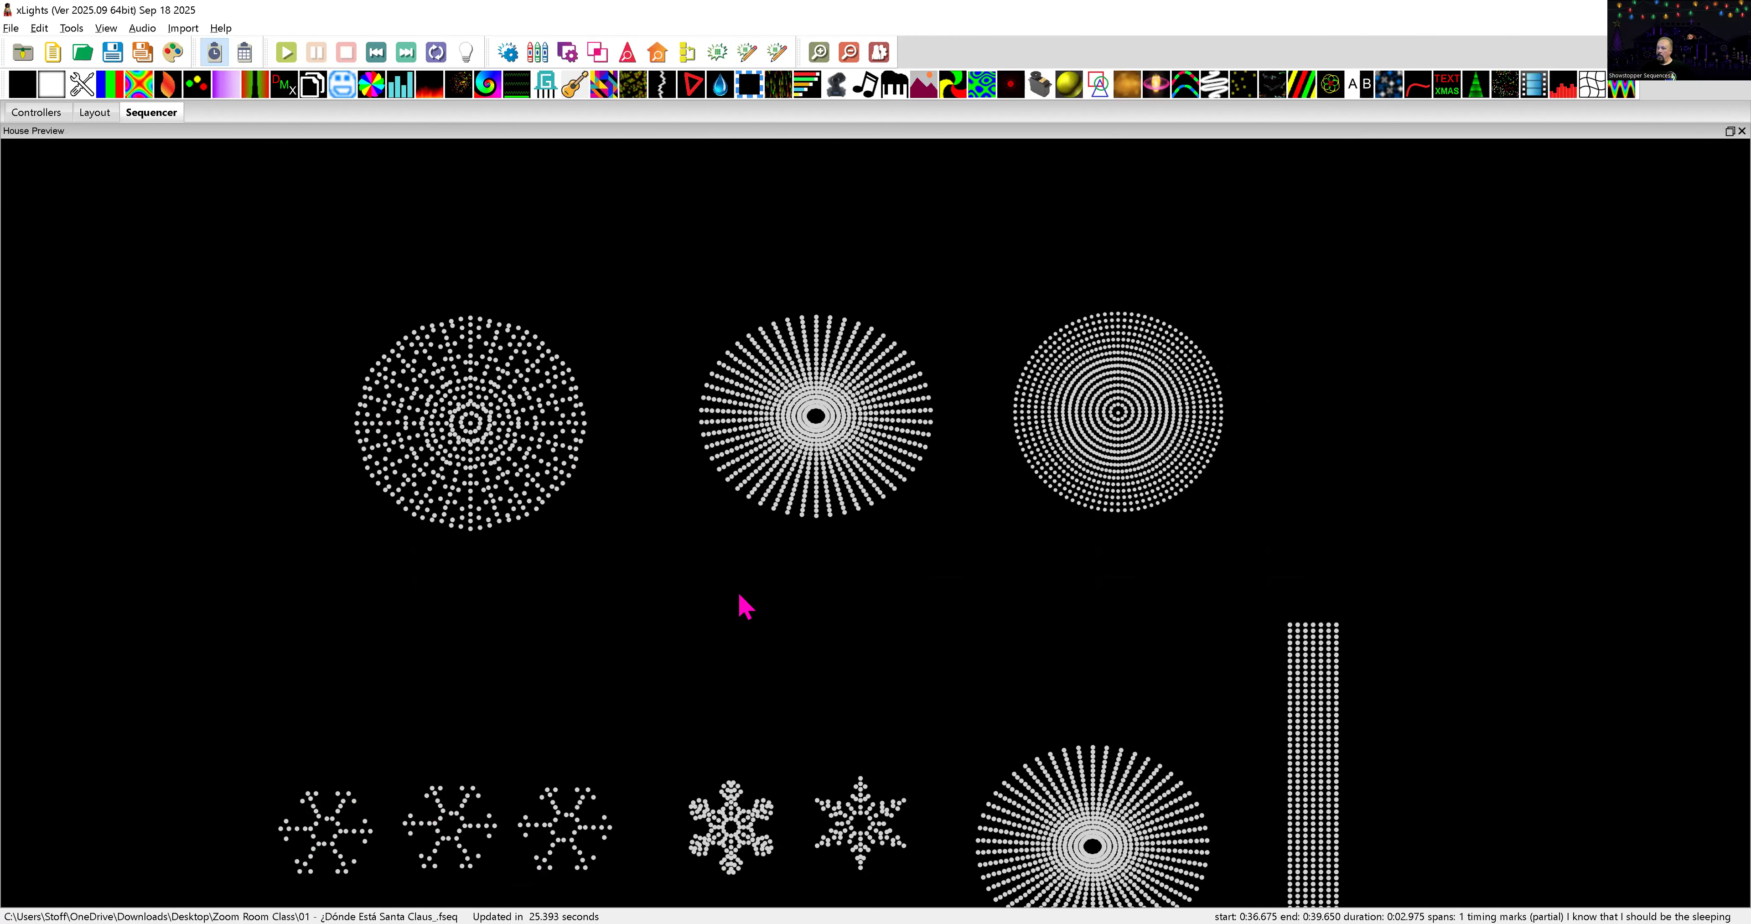
drag(748, 551, 740, 508)
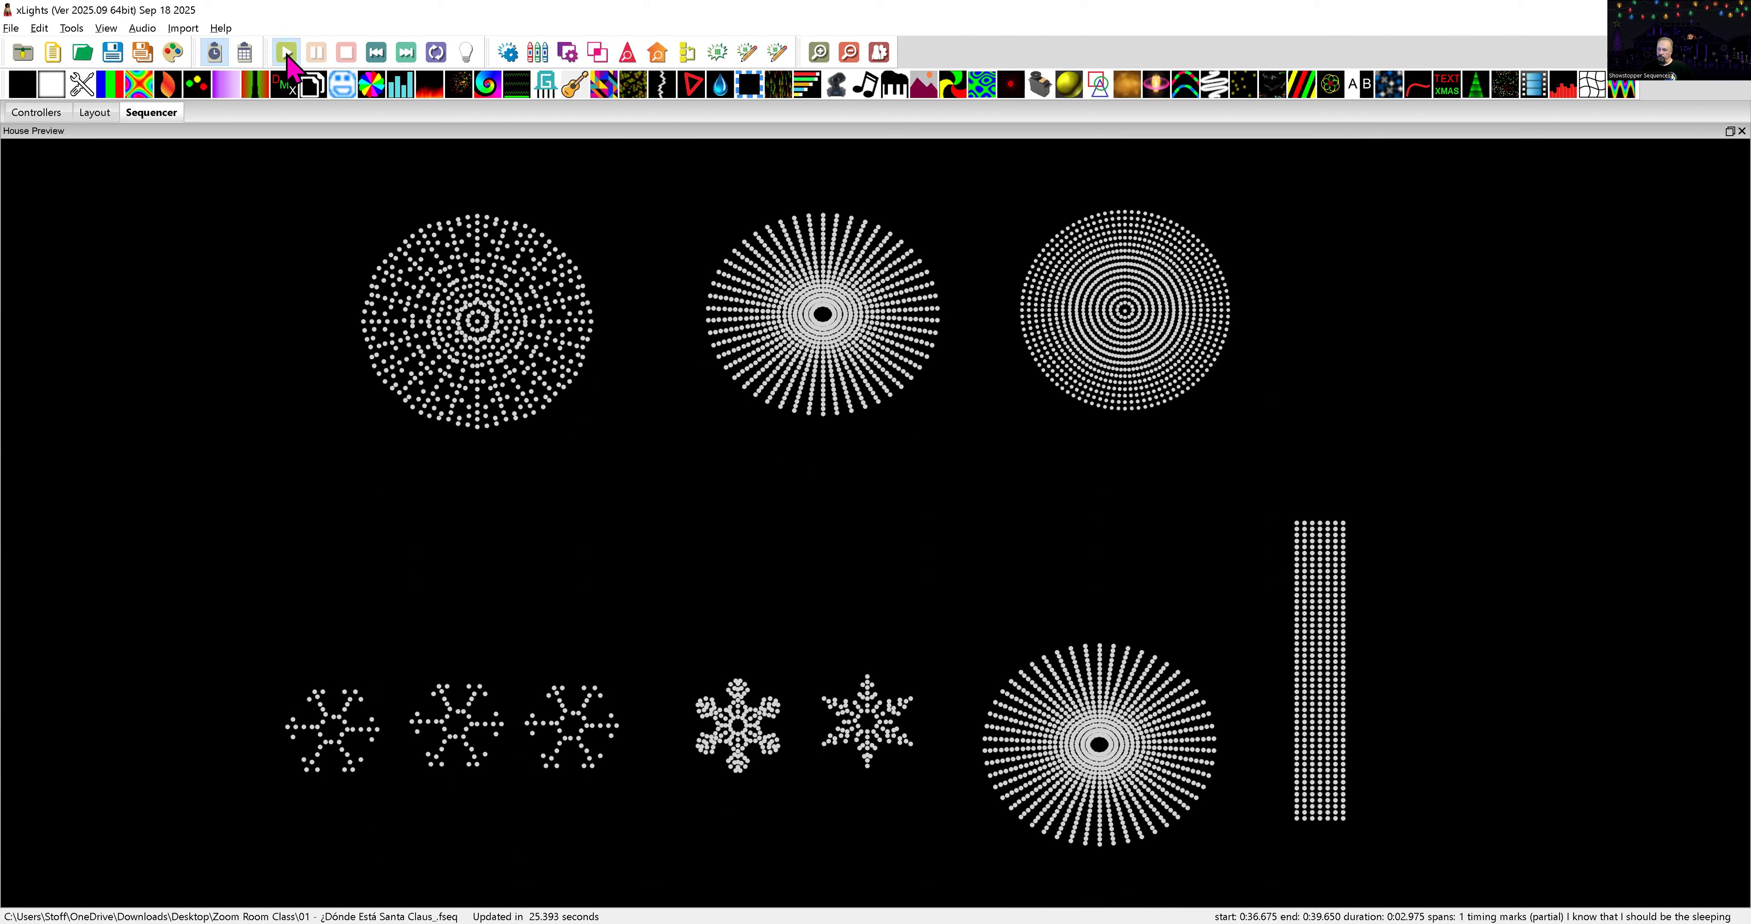
- Set the audio volume to Silent, play the sequence in the House Preview and pause it
click(142, 27)
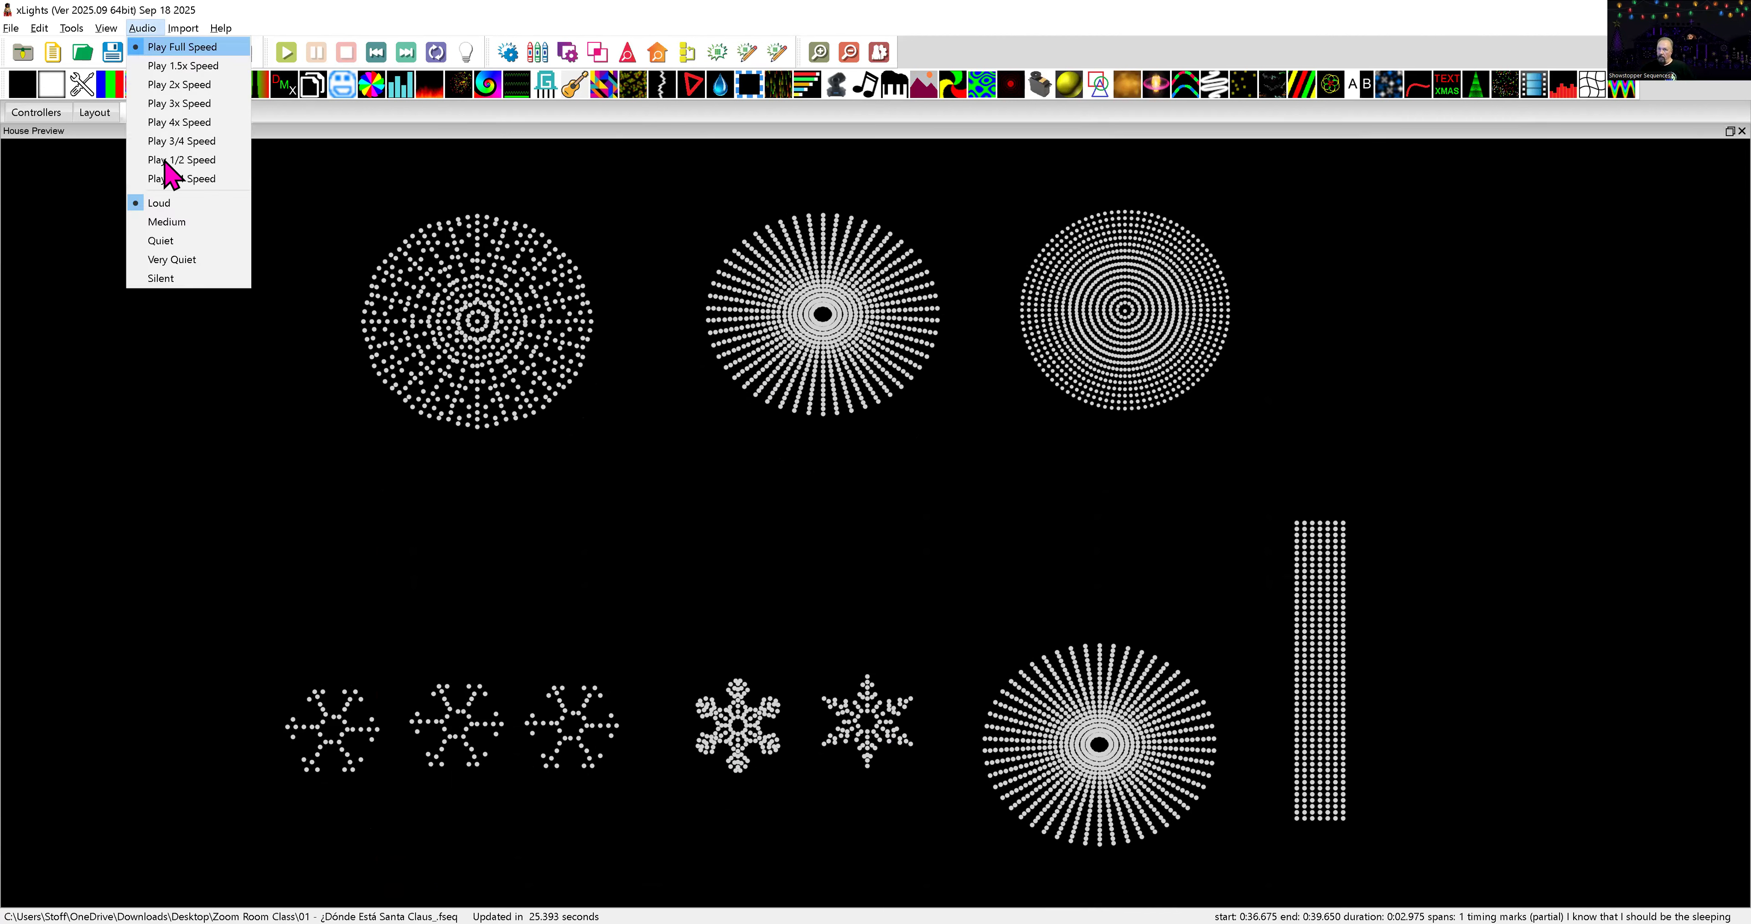
click(166, 277)
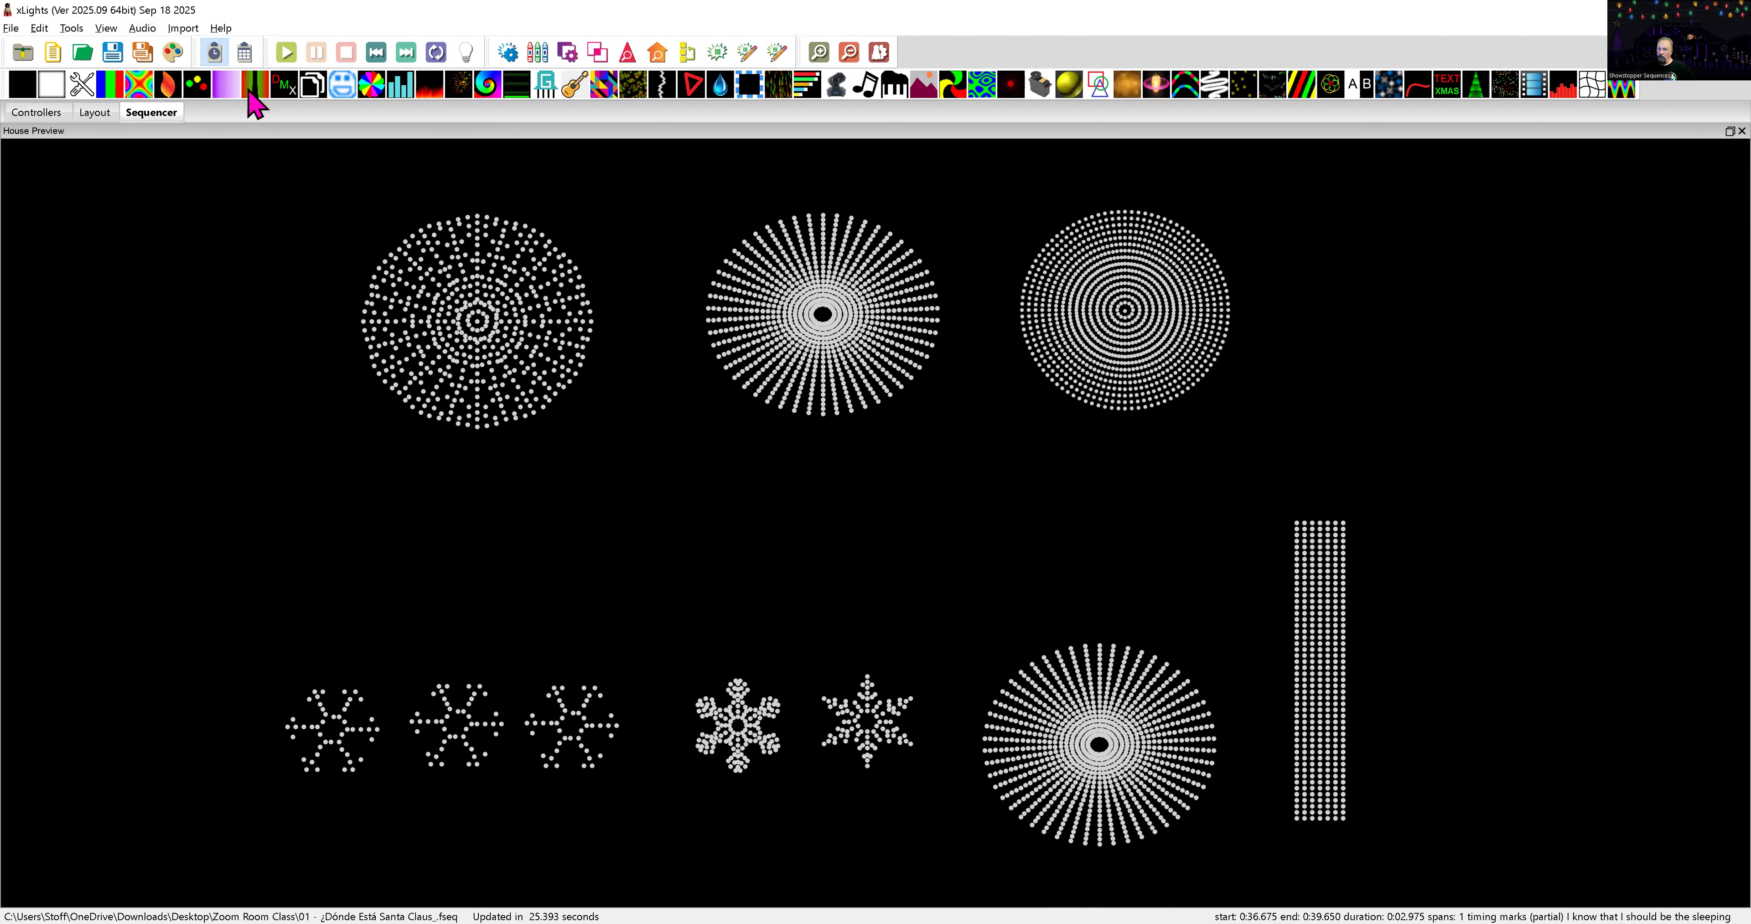
click(285, 53)
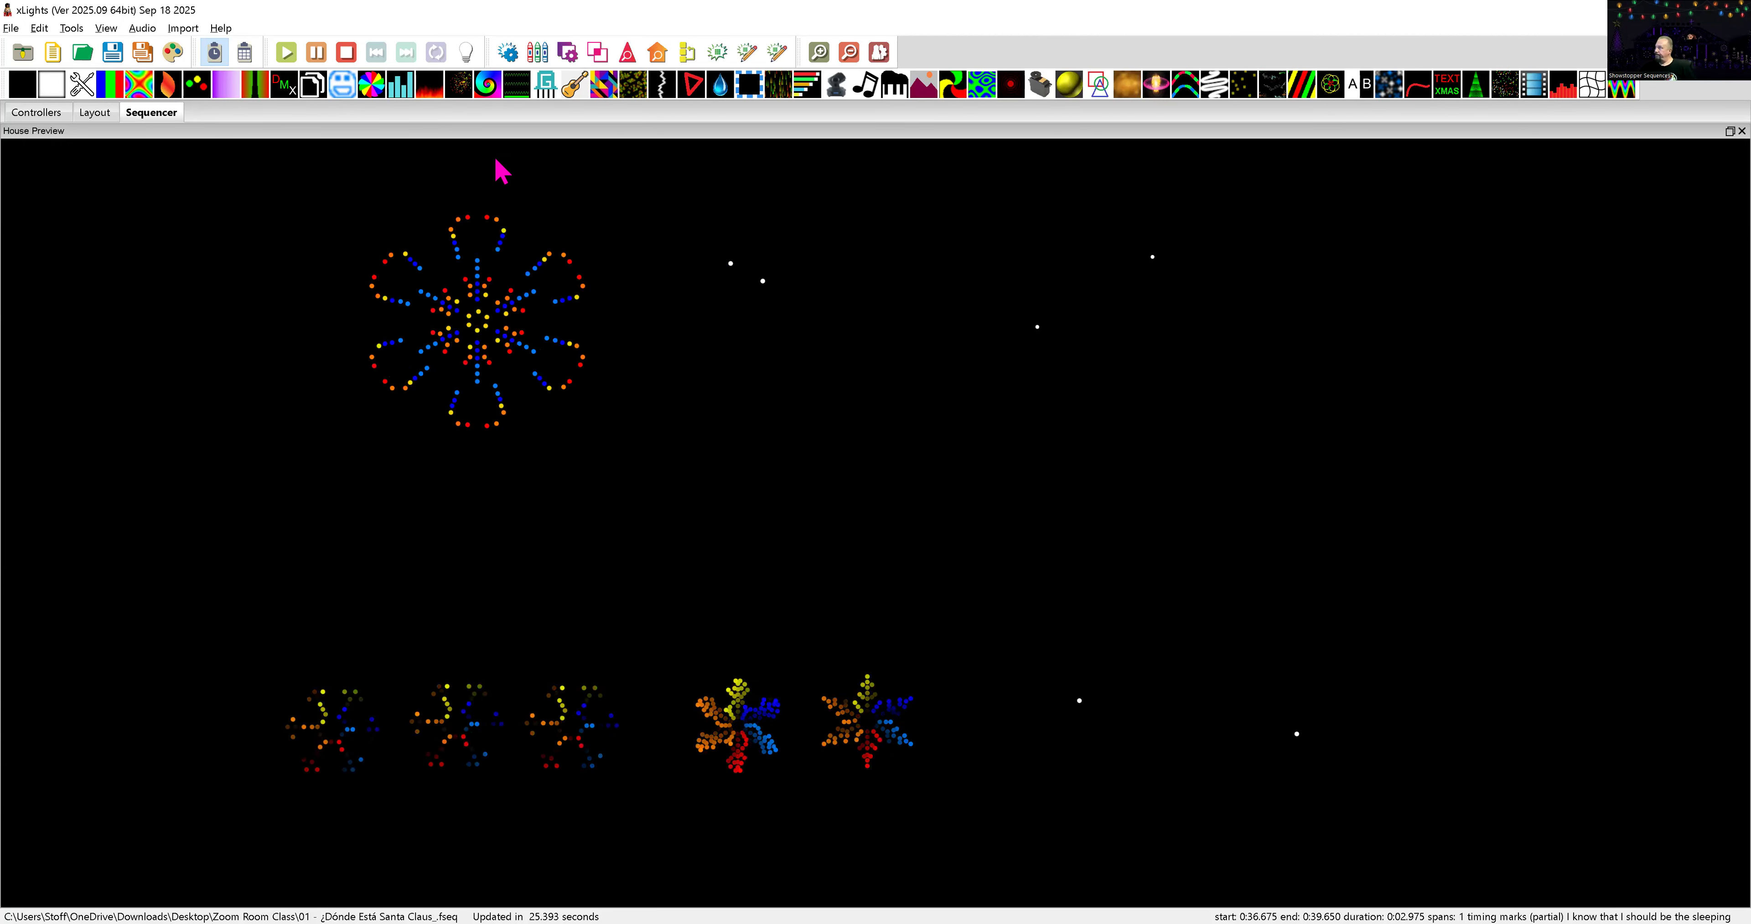
click(318, 56)
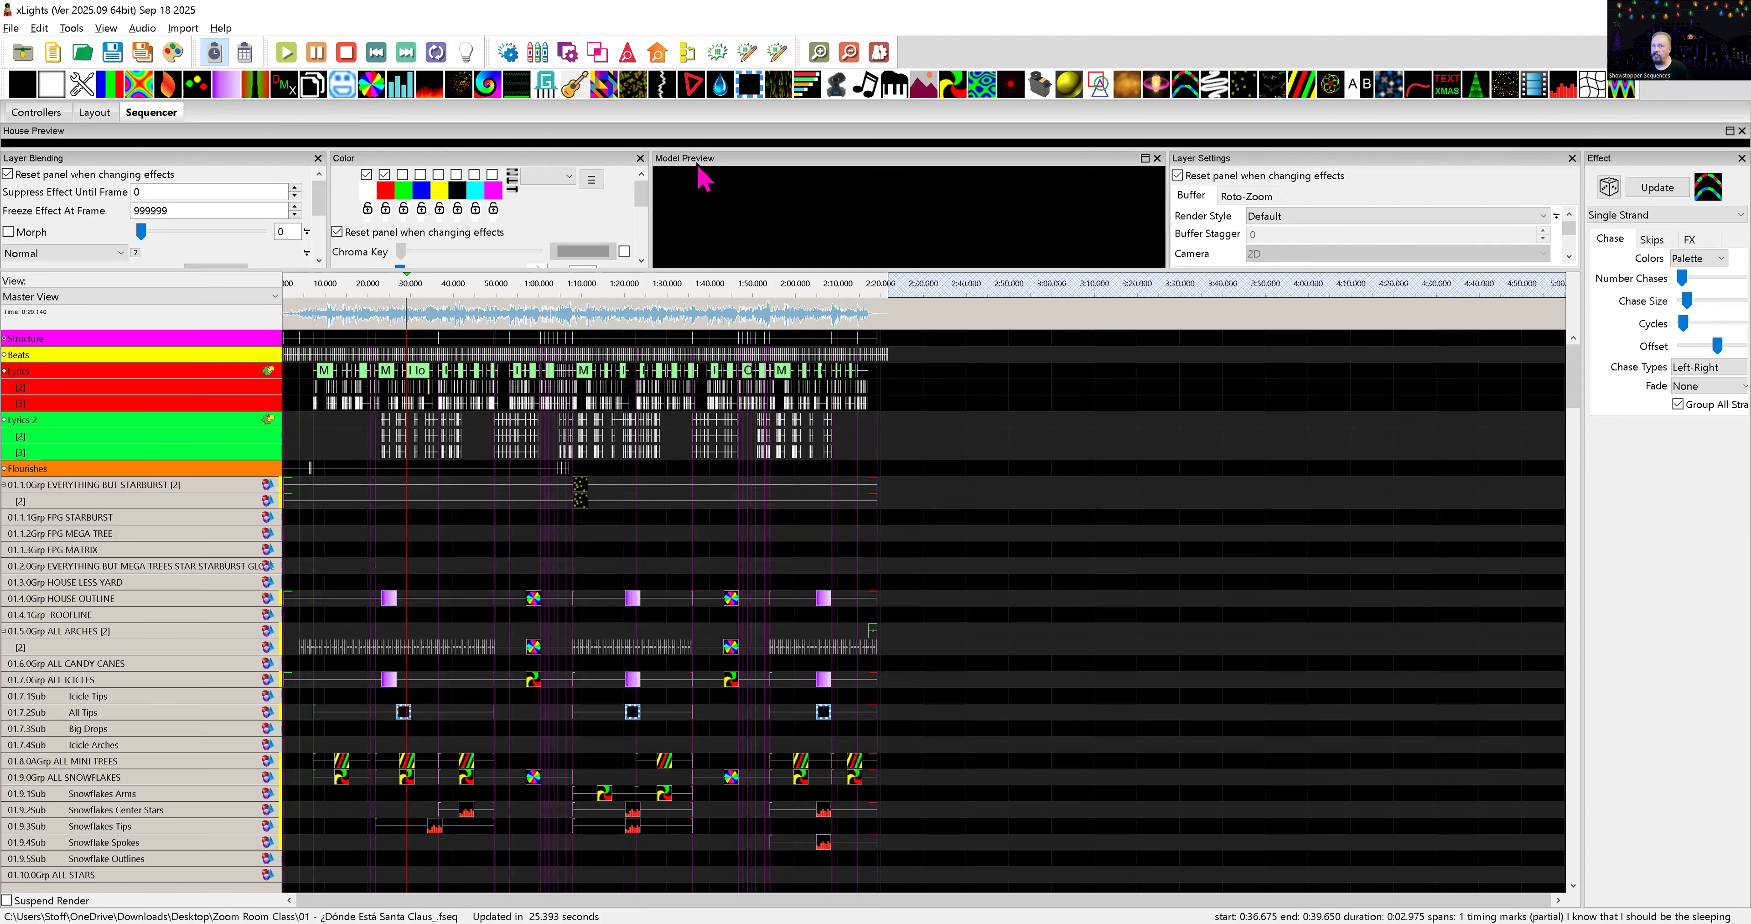
- Undock the restored House Preview and dock it between the Color and Model Preview panels
double_click(859, 134)
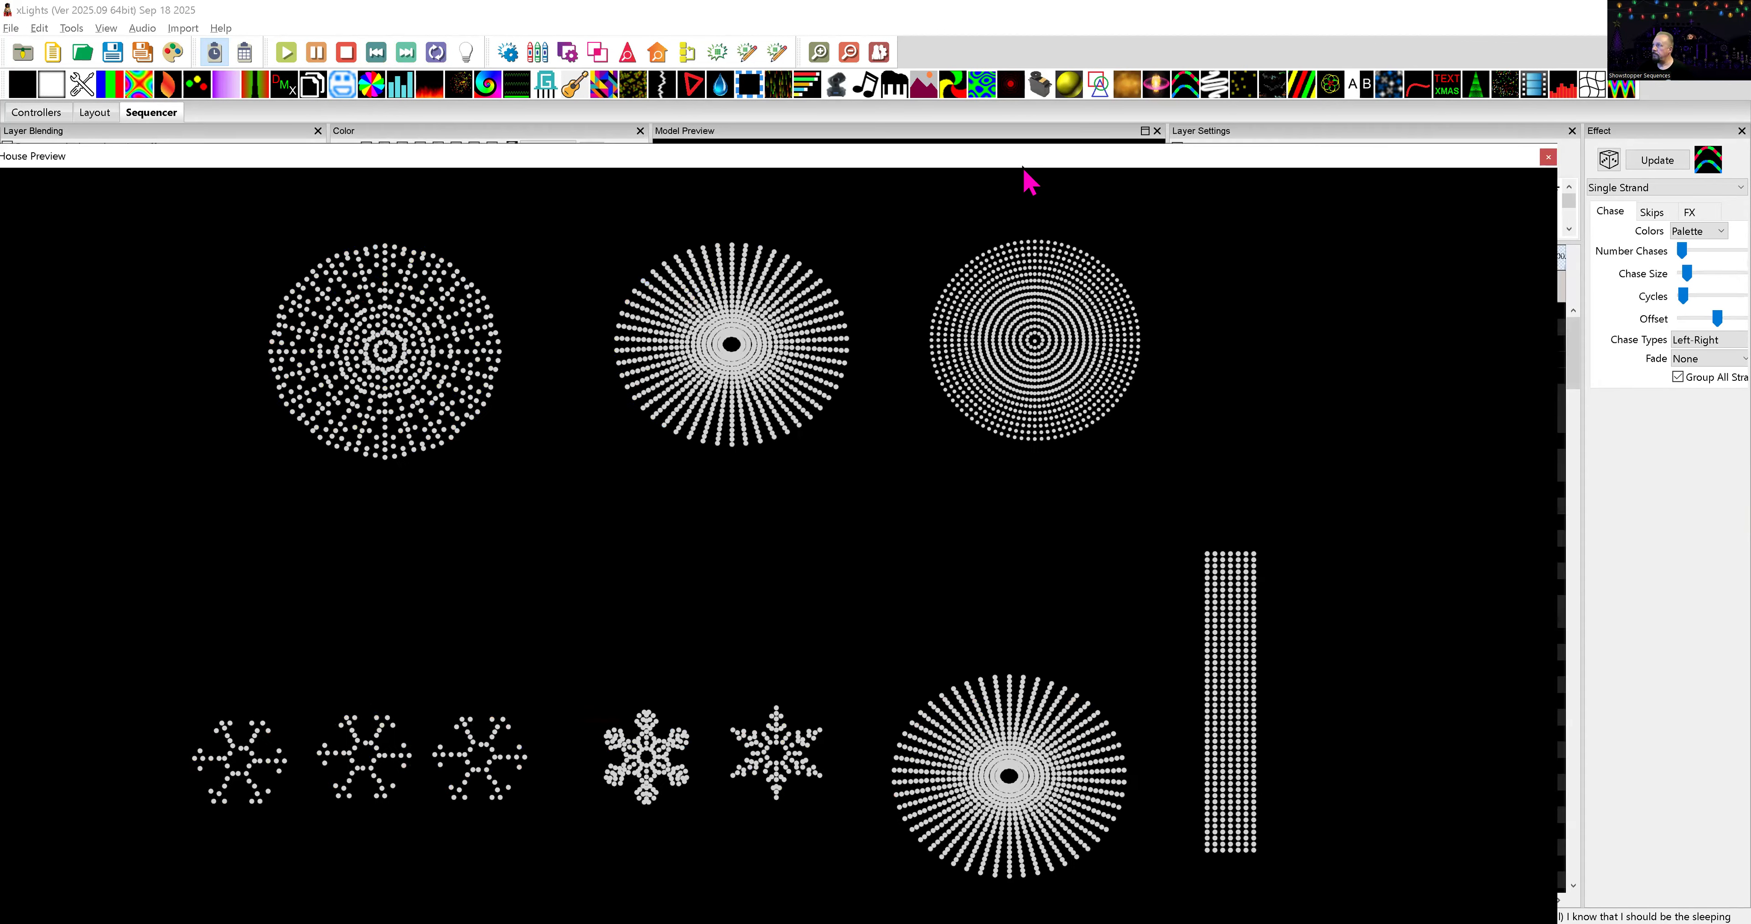
drag(1023, 167, 1148, 140)
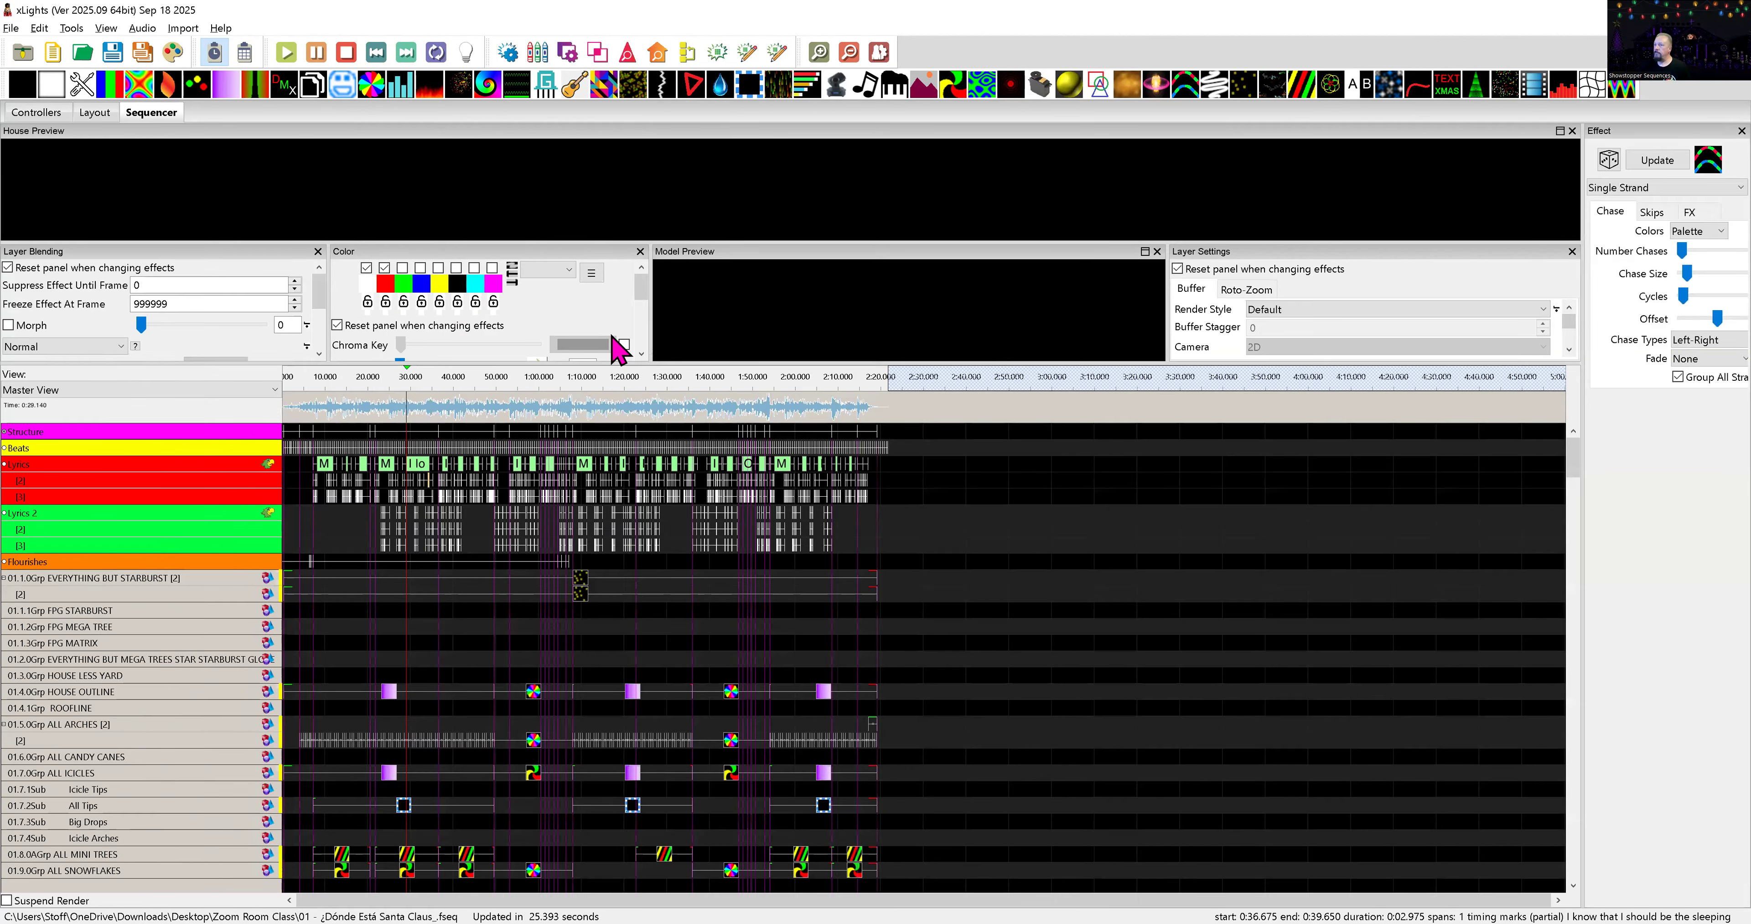
drag(673, 131, 655, 204)
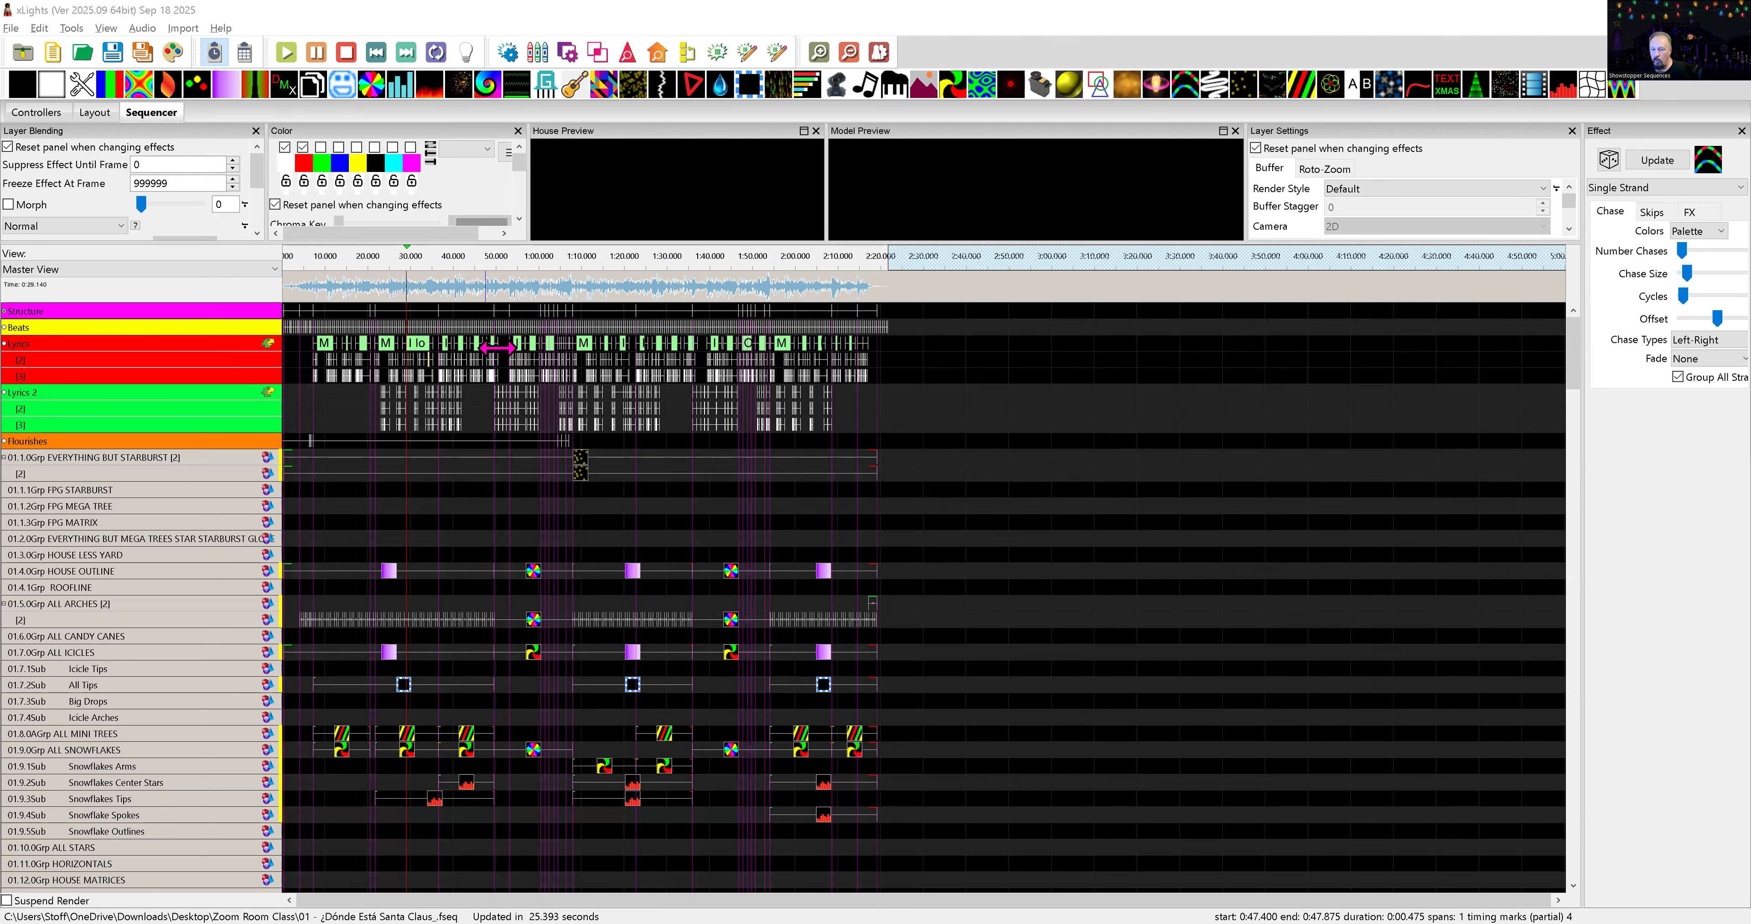
- Expand the submodel rows of 03.16.0Mod SHOWSTOPPER SPINNER near the end of the Master View
scroll(701, 676, down, 3)
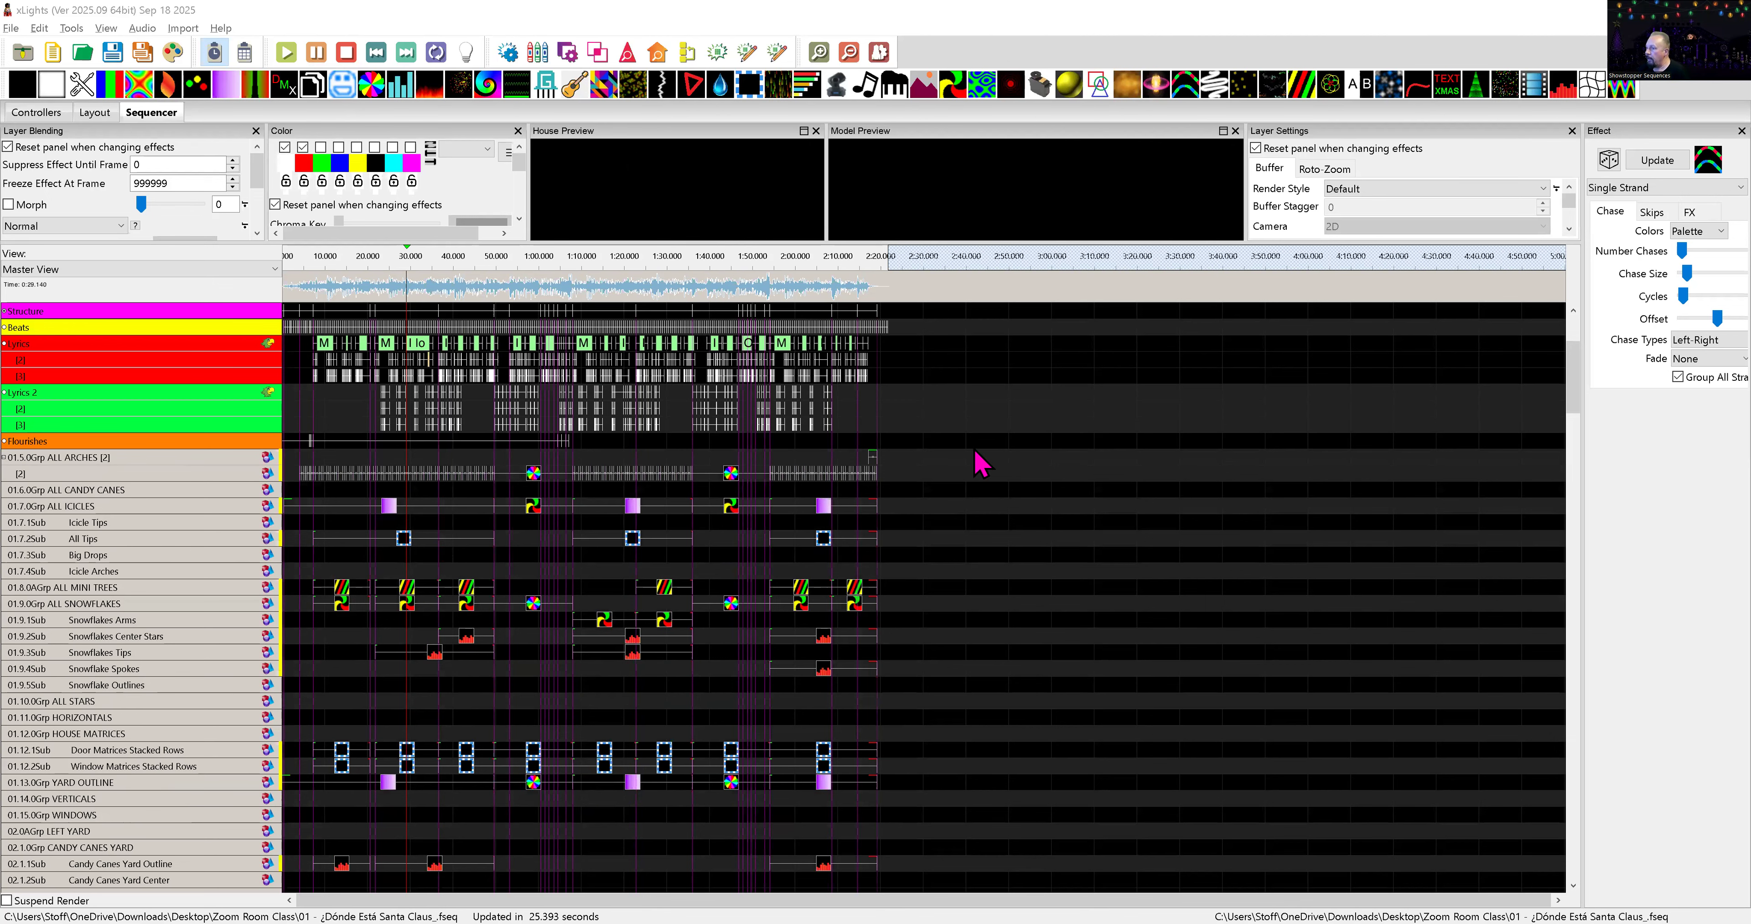
drag(1572, 364, 1671, 871)
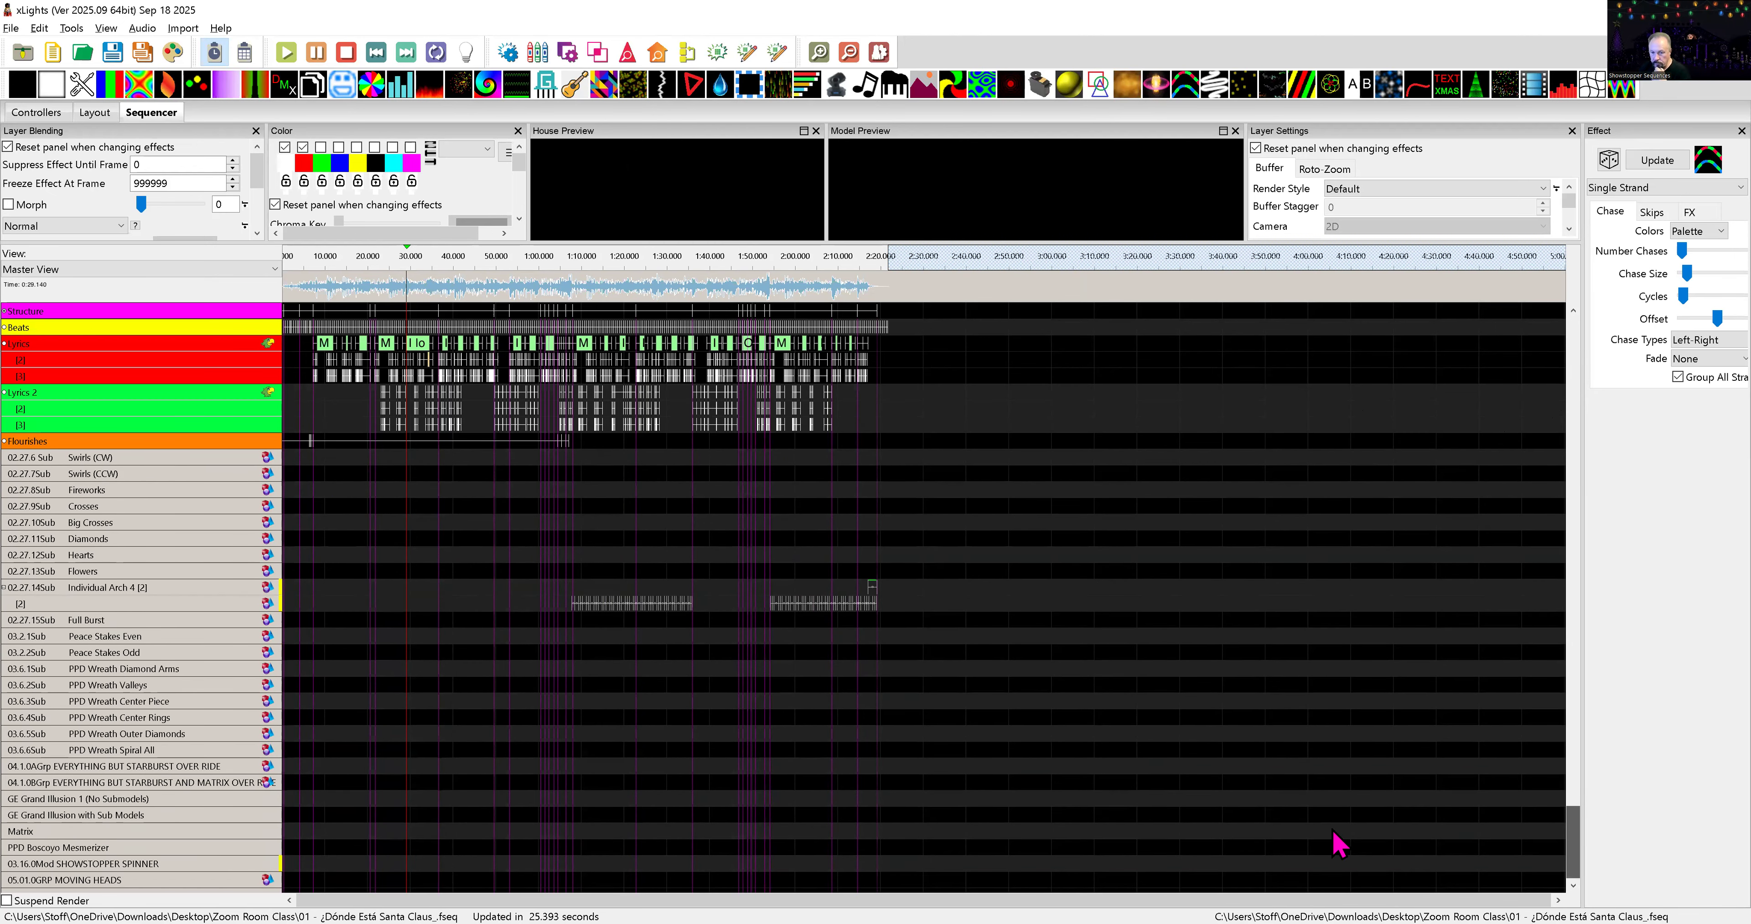
double_click(219, 863)
scroll(234, 816, down, 5)
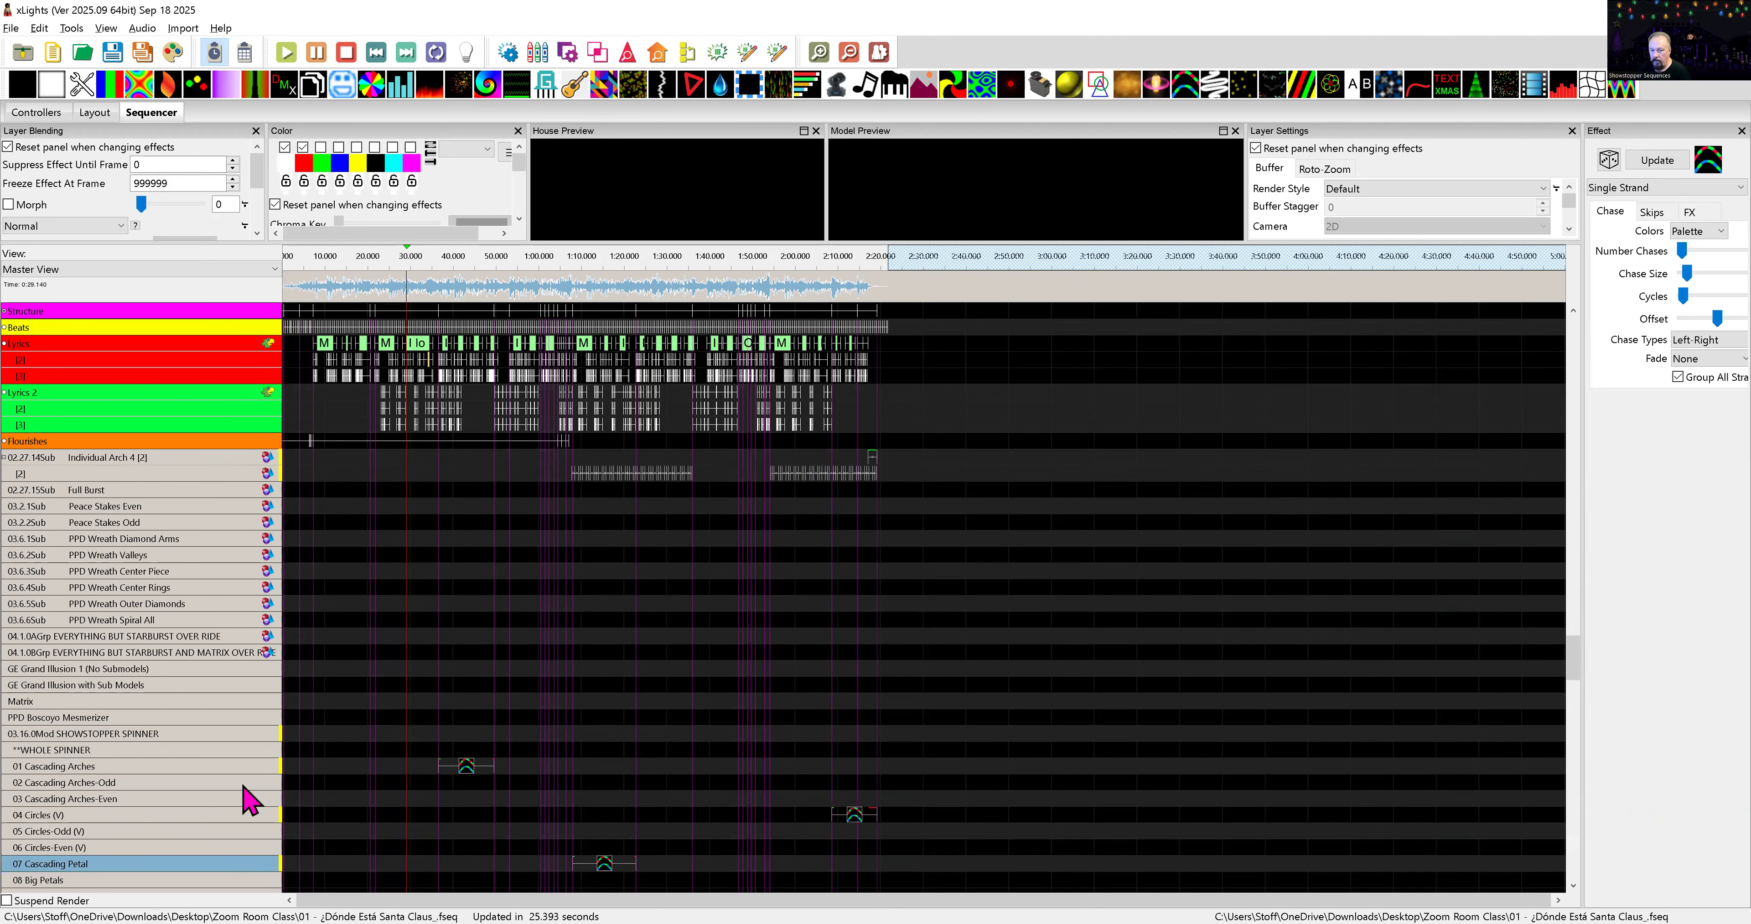
scroll(248, 805, down, 2)
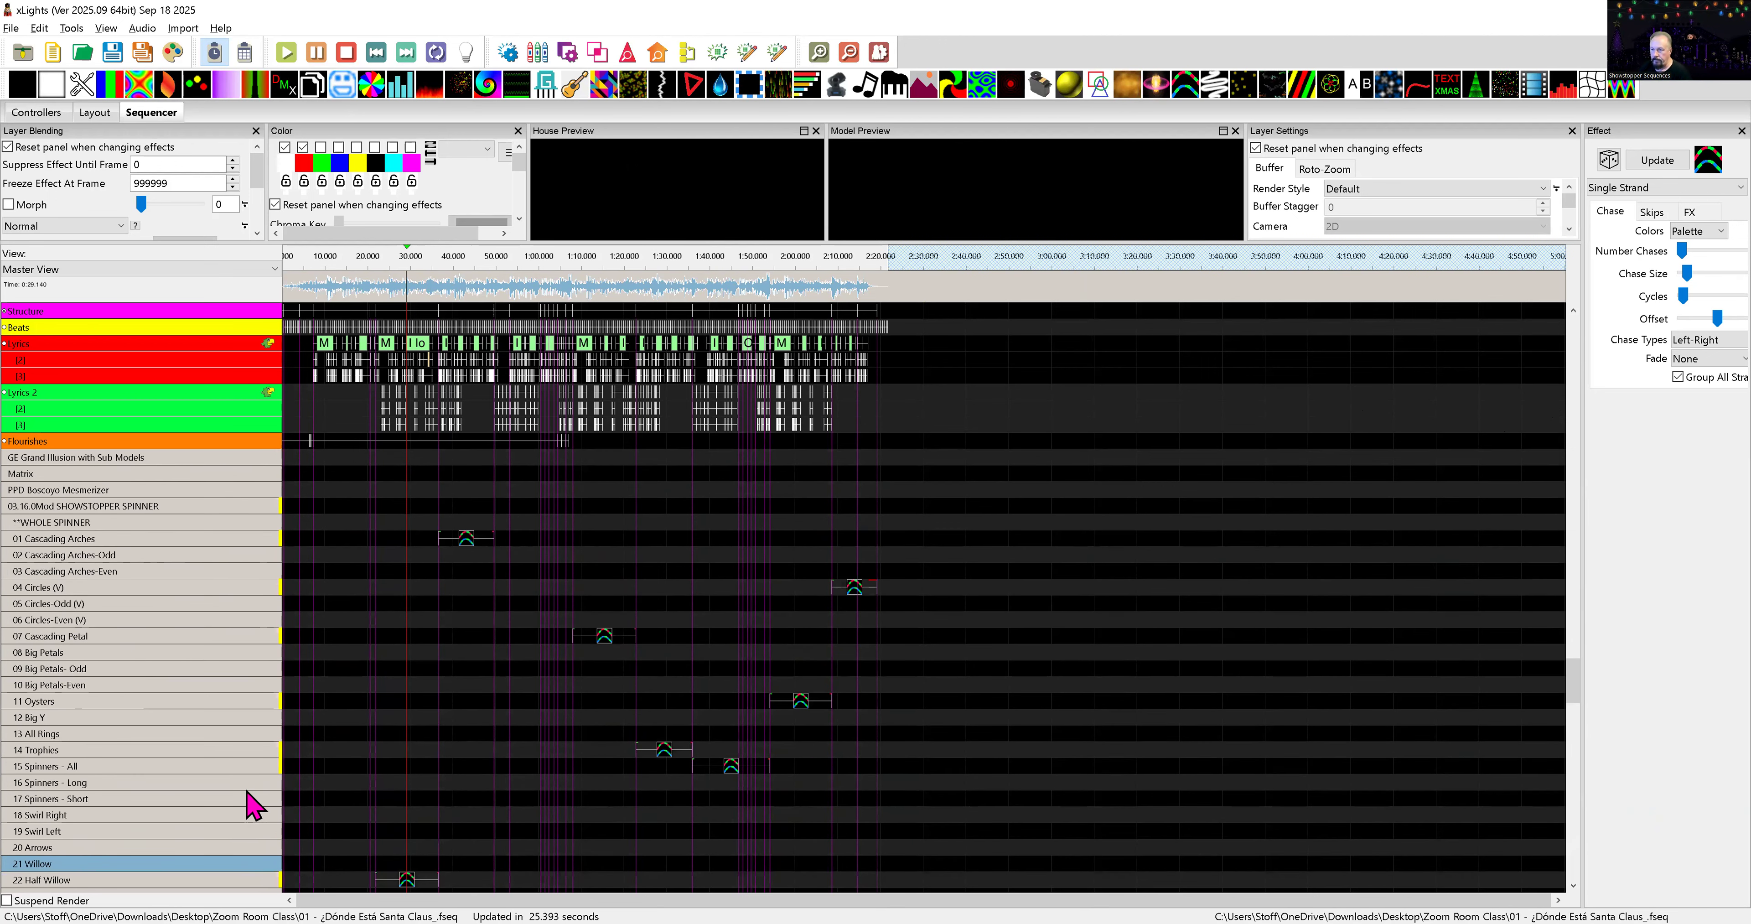
scroll(230, 792, up, 2)
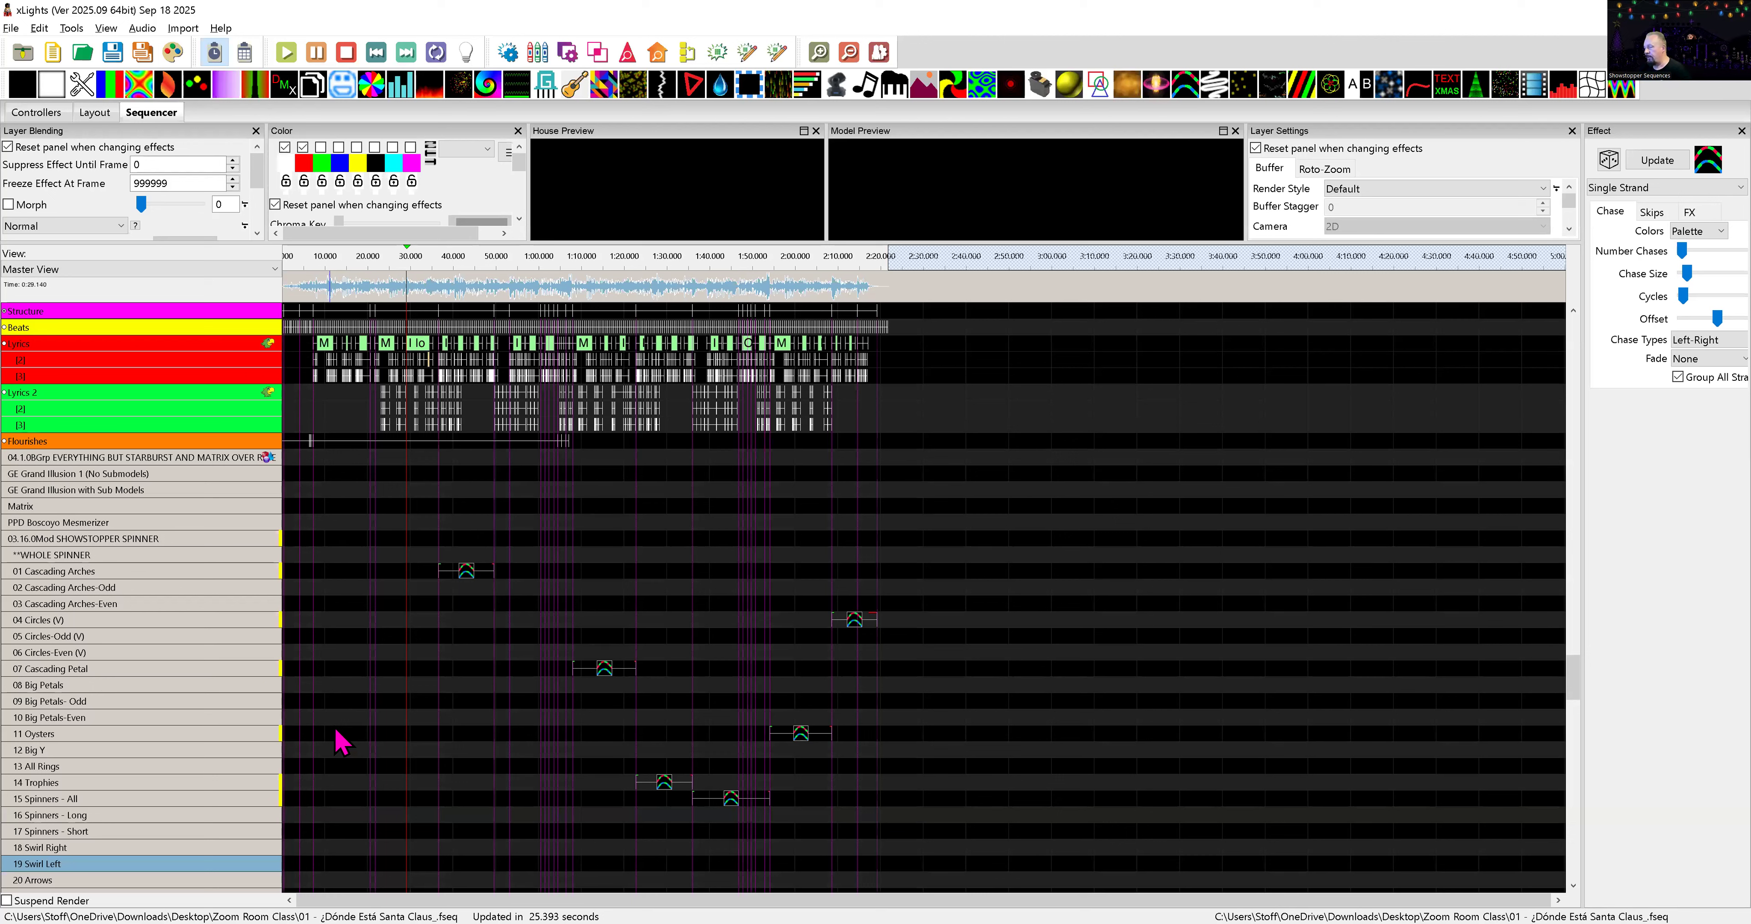
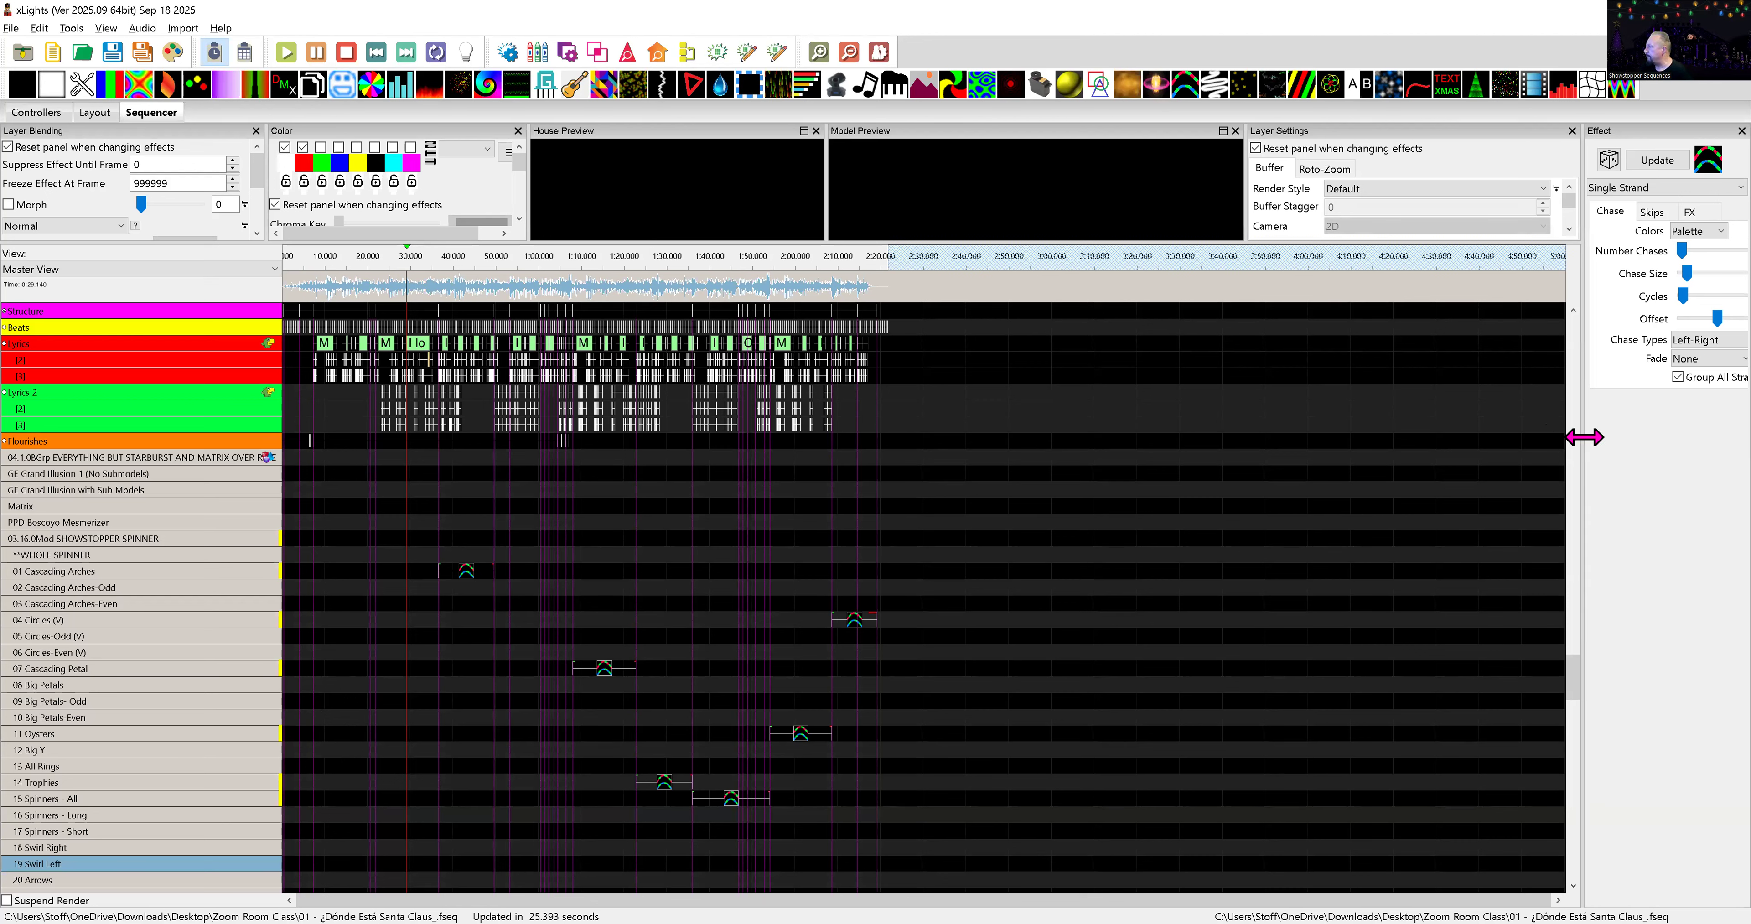
- Widen the Effect panel, select the 01 Cascading Arches effect and dock Layer Settings above the Effect panel
drag(1583, 437, 1162, 493)
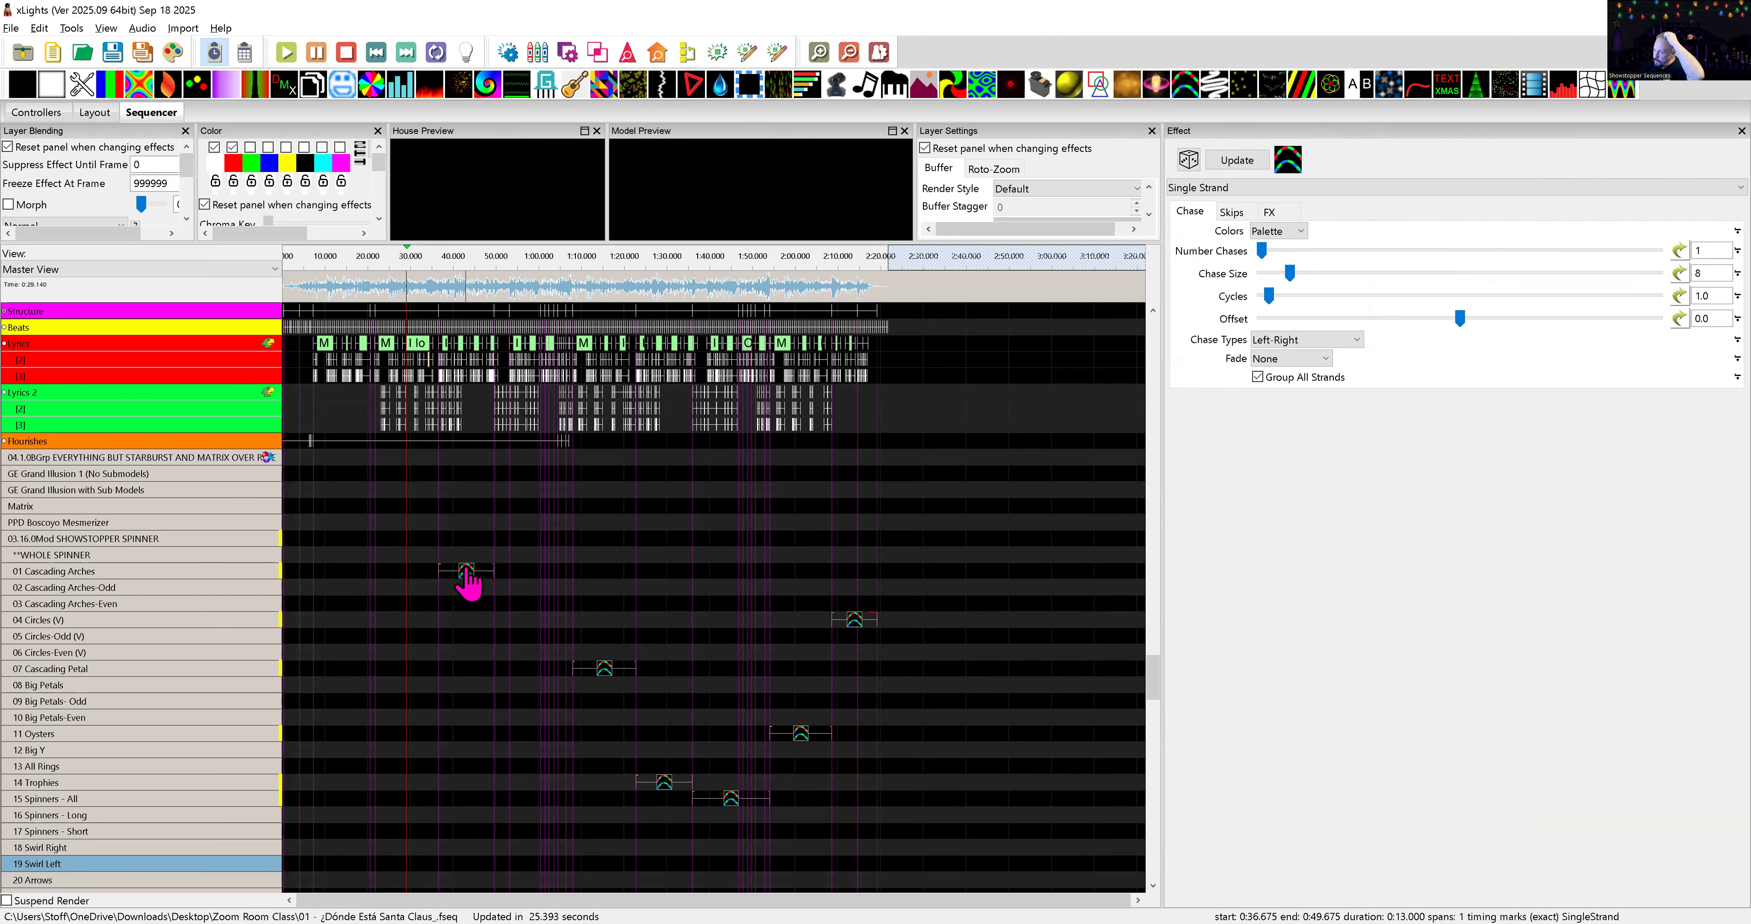
click(466, 570)
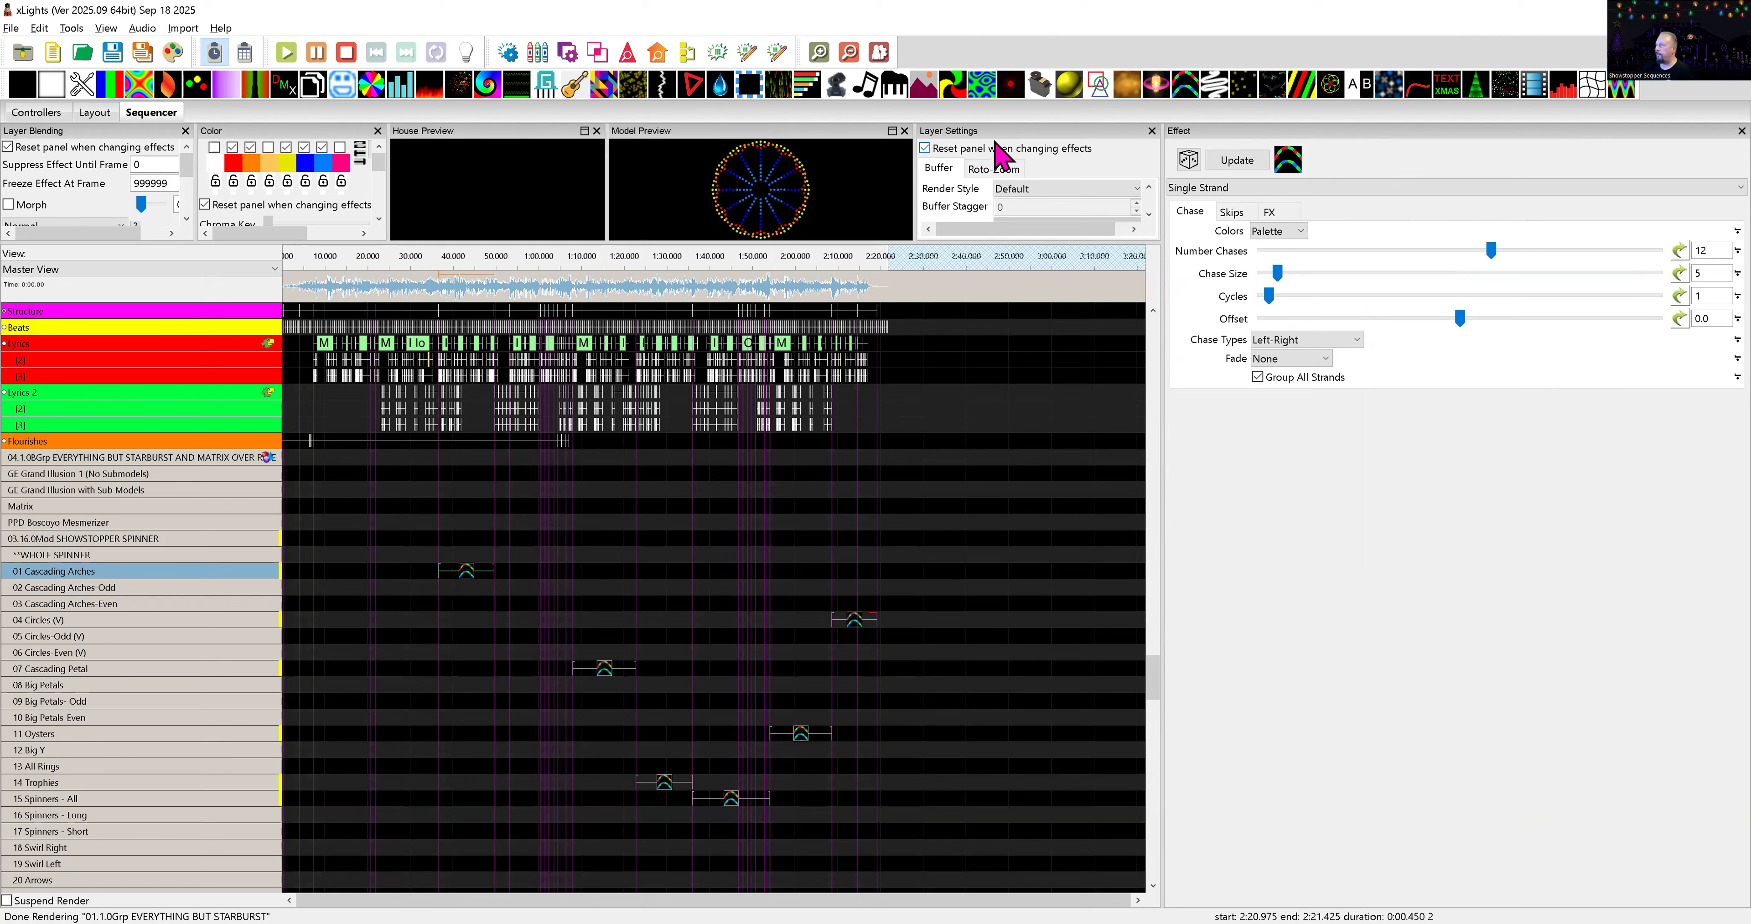
drag(997, 132, 1197, 473)
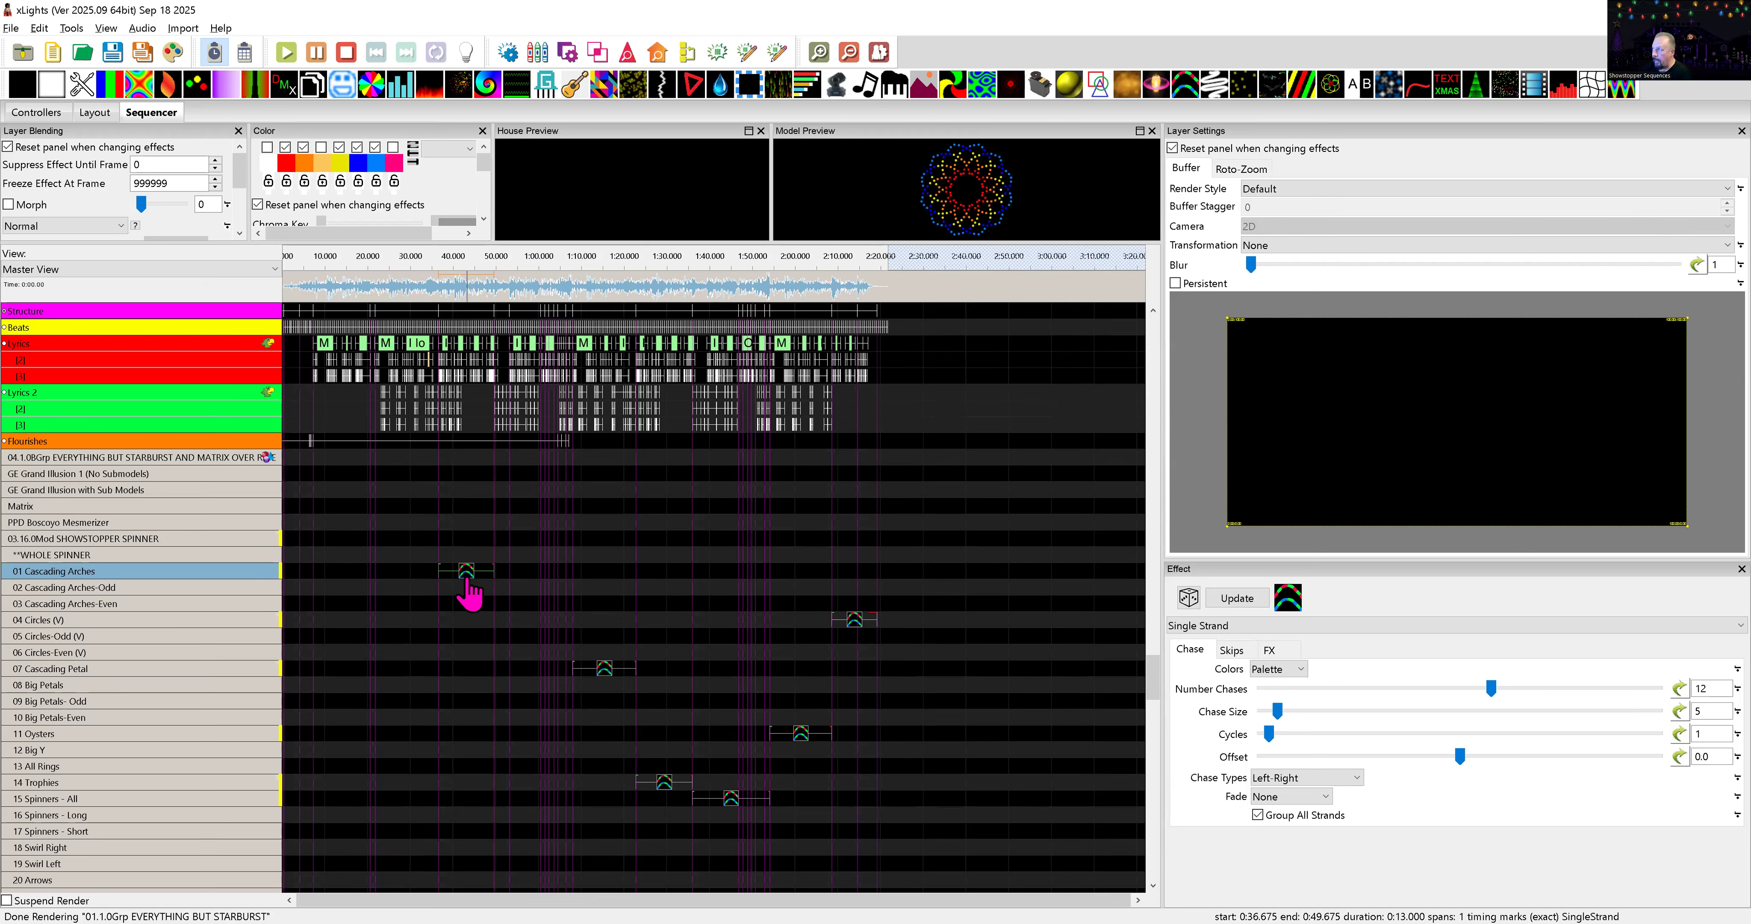
- Move the Single Strand effect from 01 Cascading Arches to 04 Circles (V) at about 0:22 and extend it to the next timing mark
key(Delete)
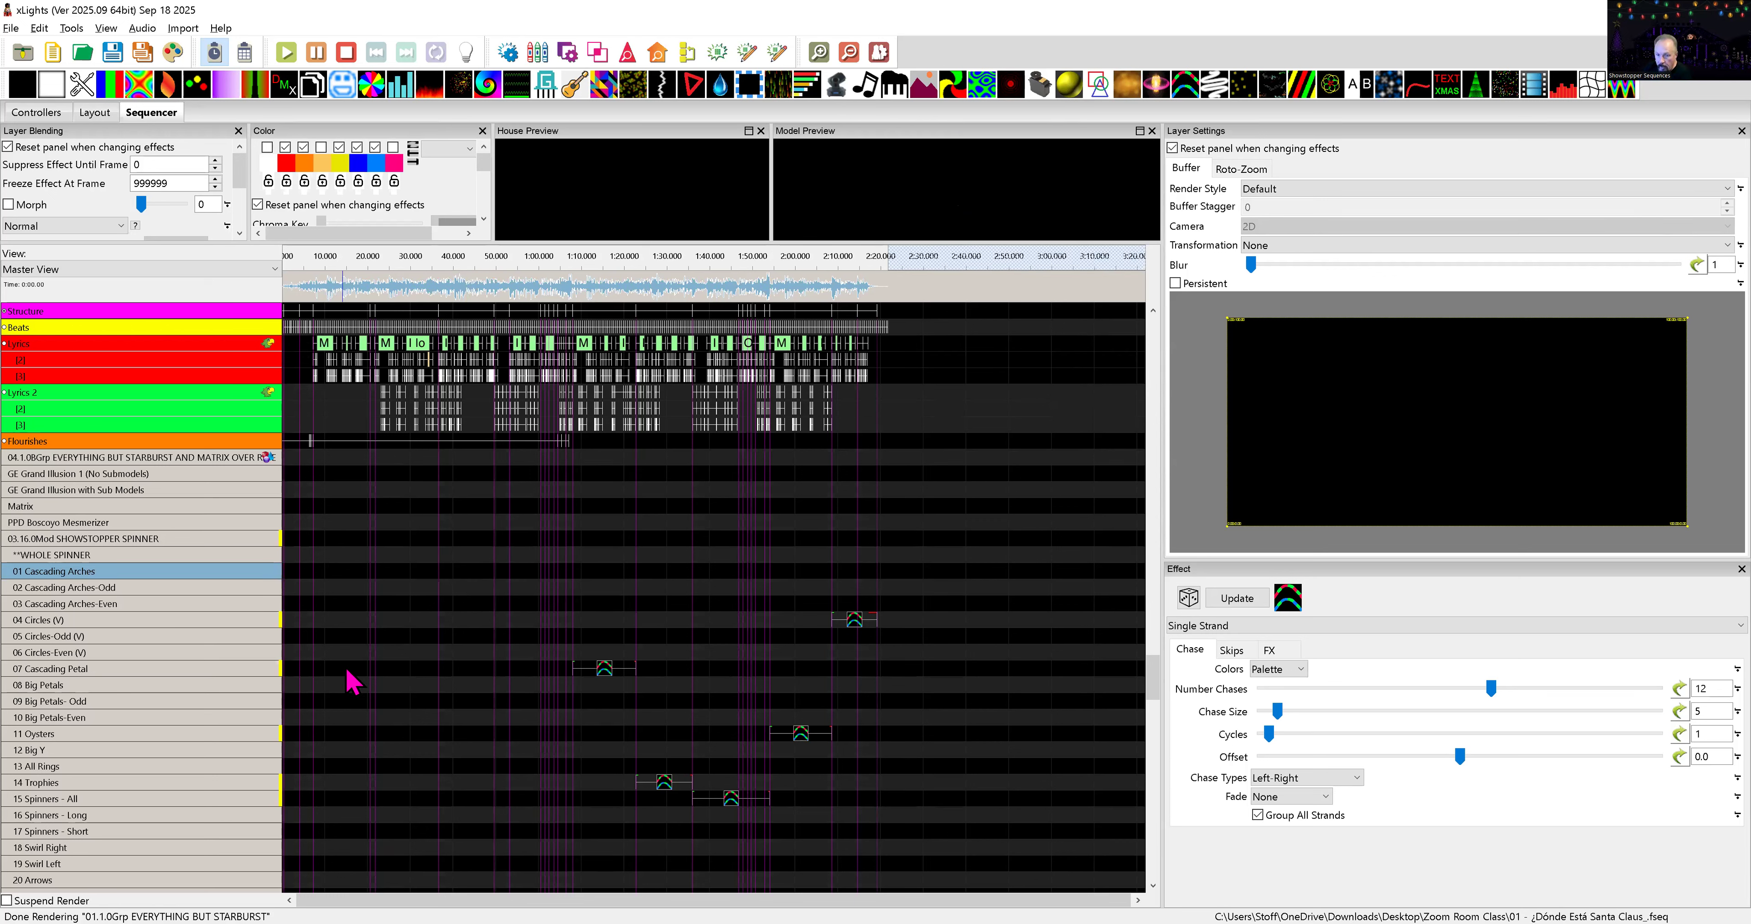
click(404, 622)
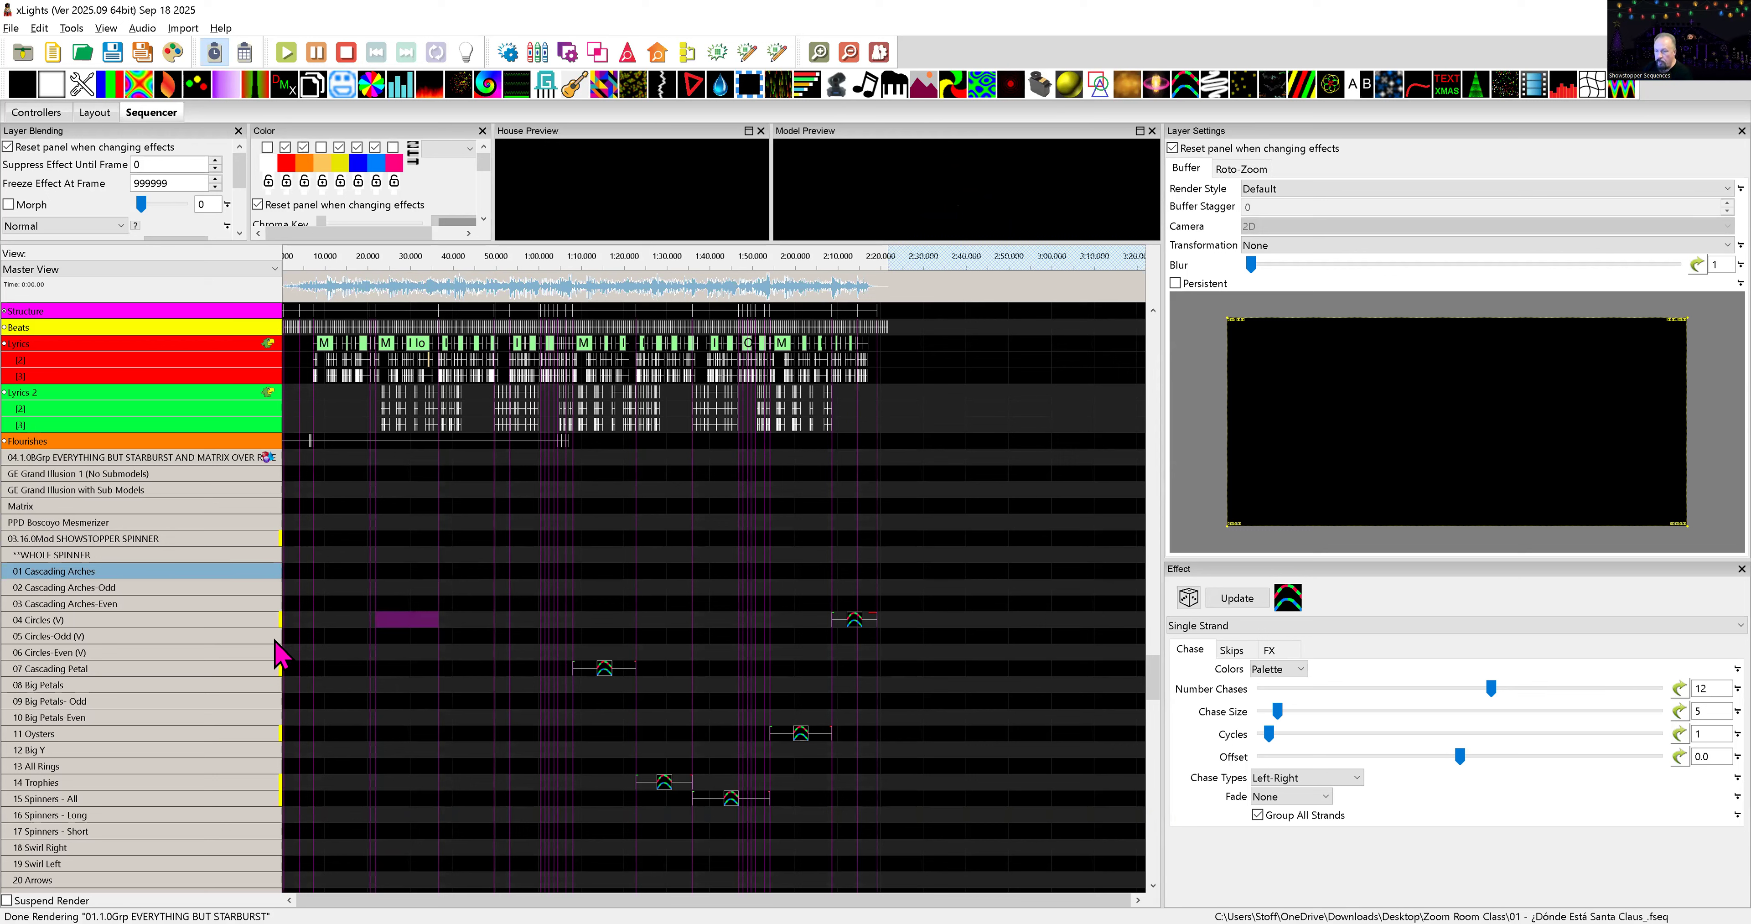
key(ctrl+v)
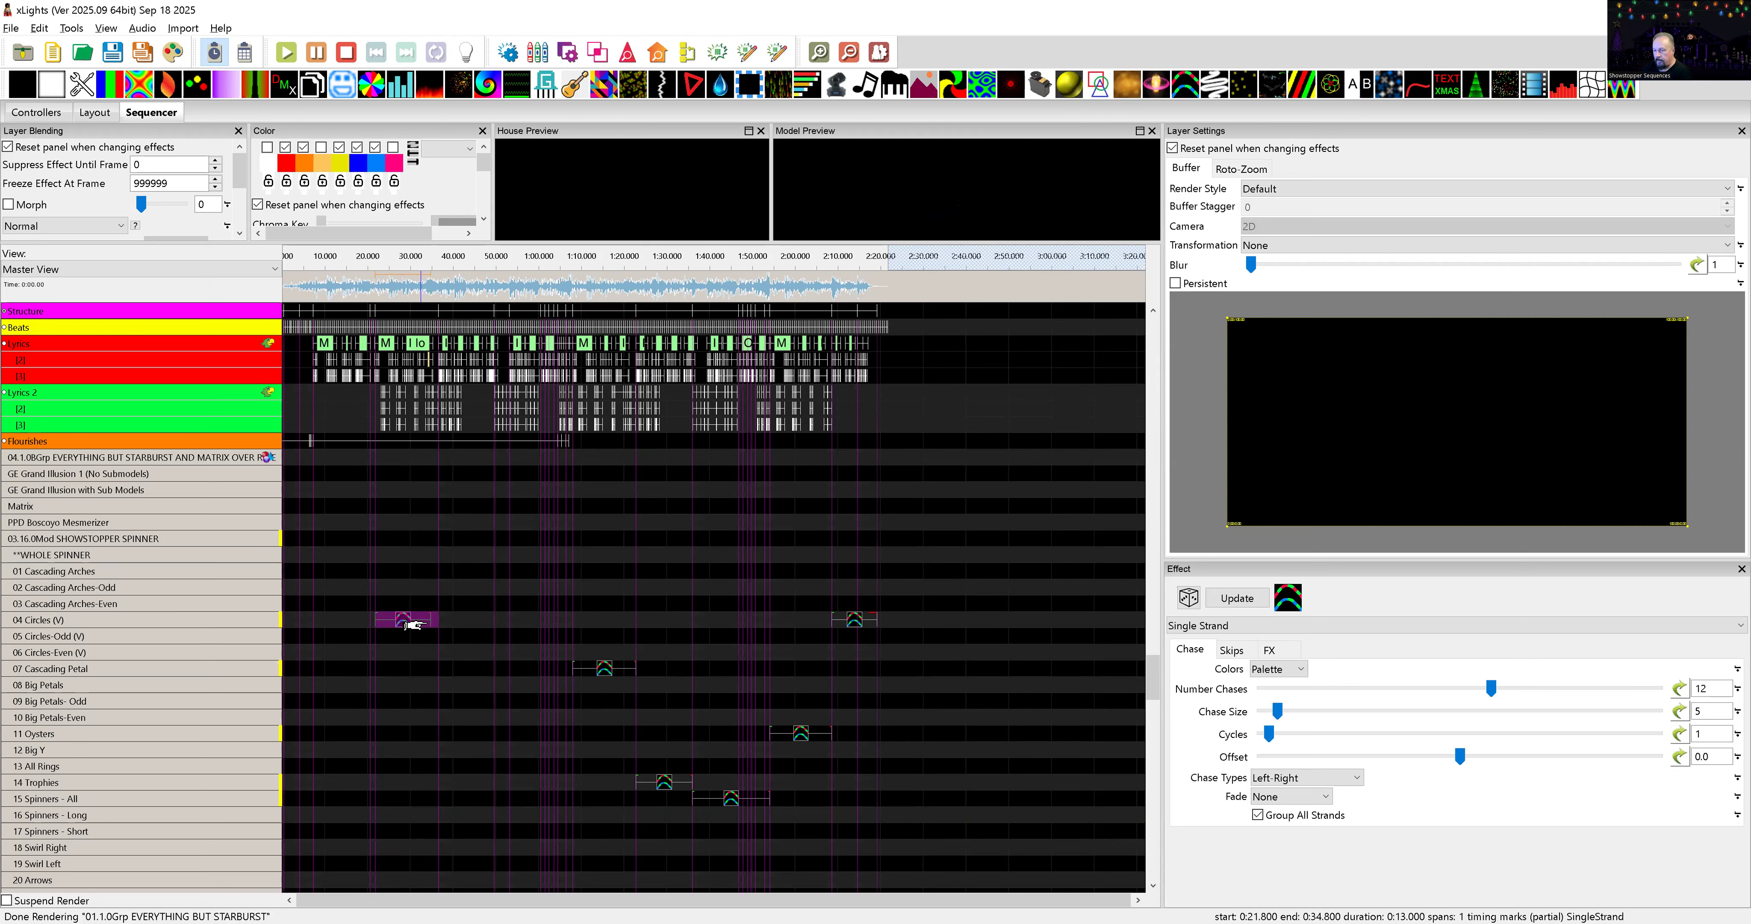
drag(431, 620, 439, 620)
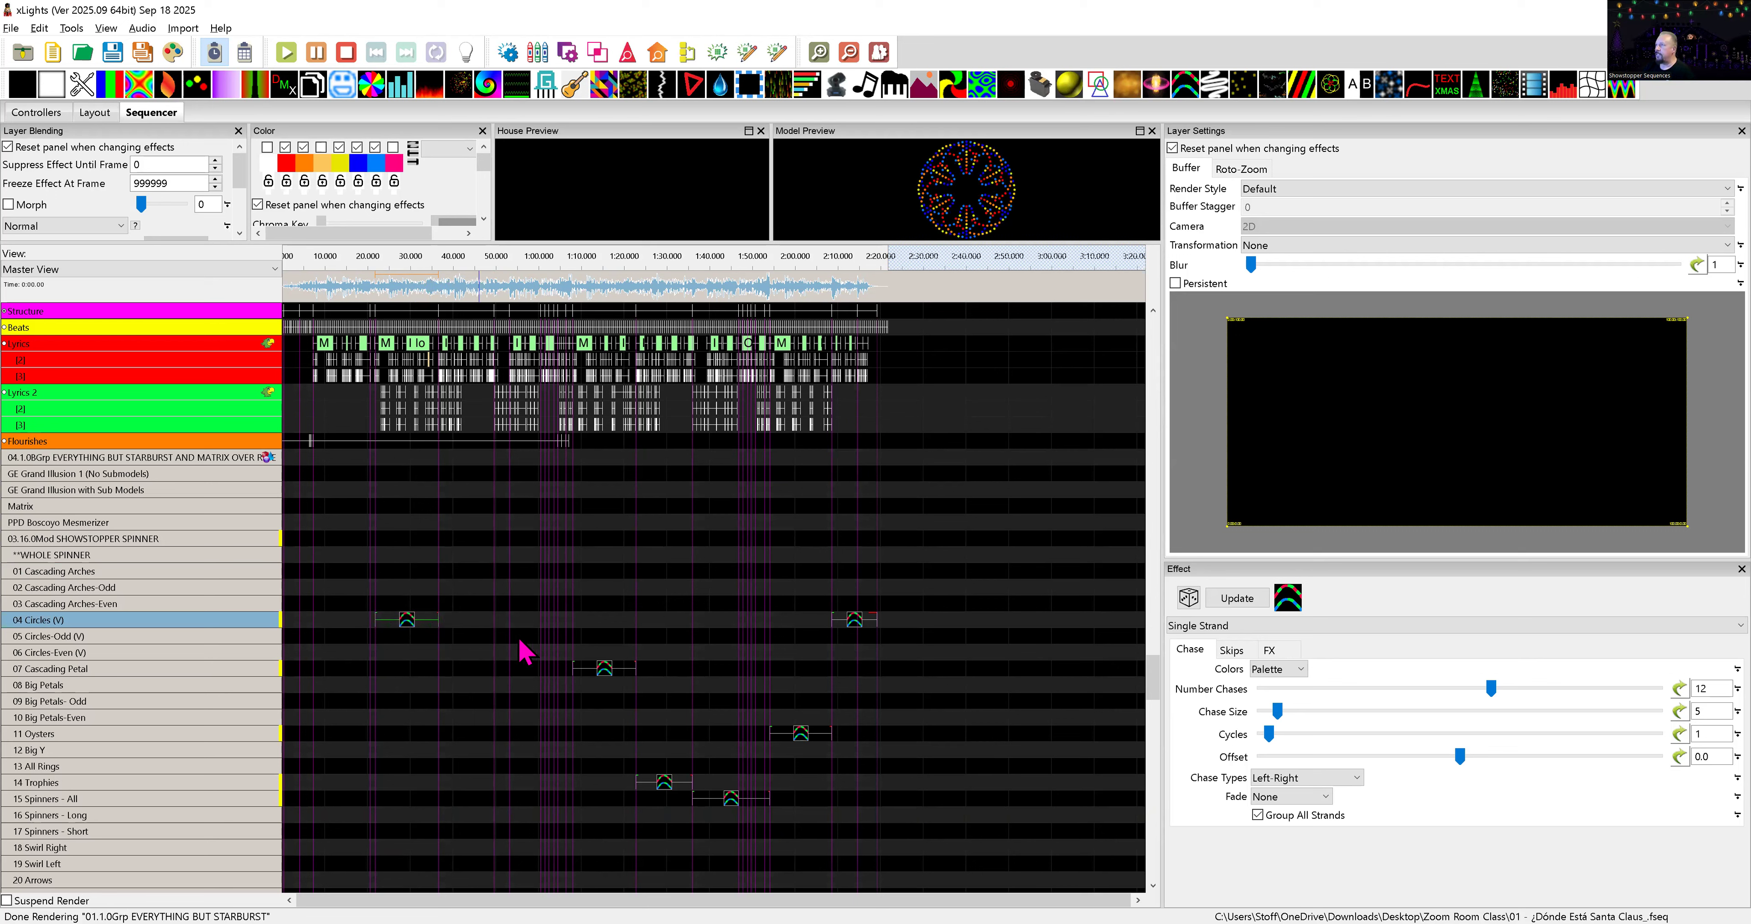
- Try the Rotate CC 90 transformation on the moved 04 Circles (V) effect and return it to None
click(408, 621)
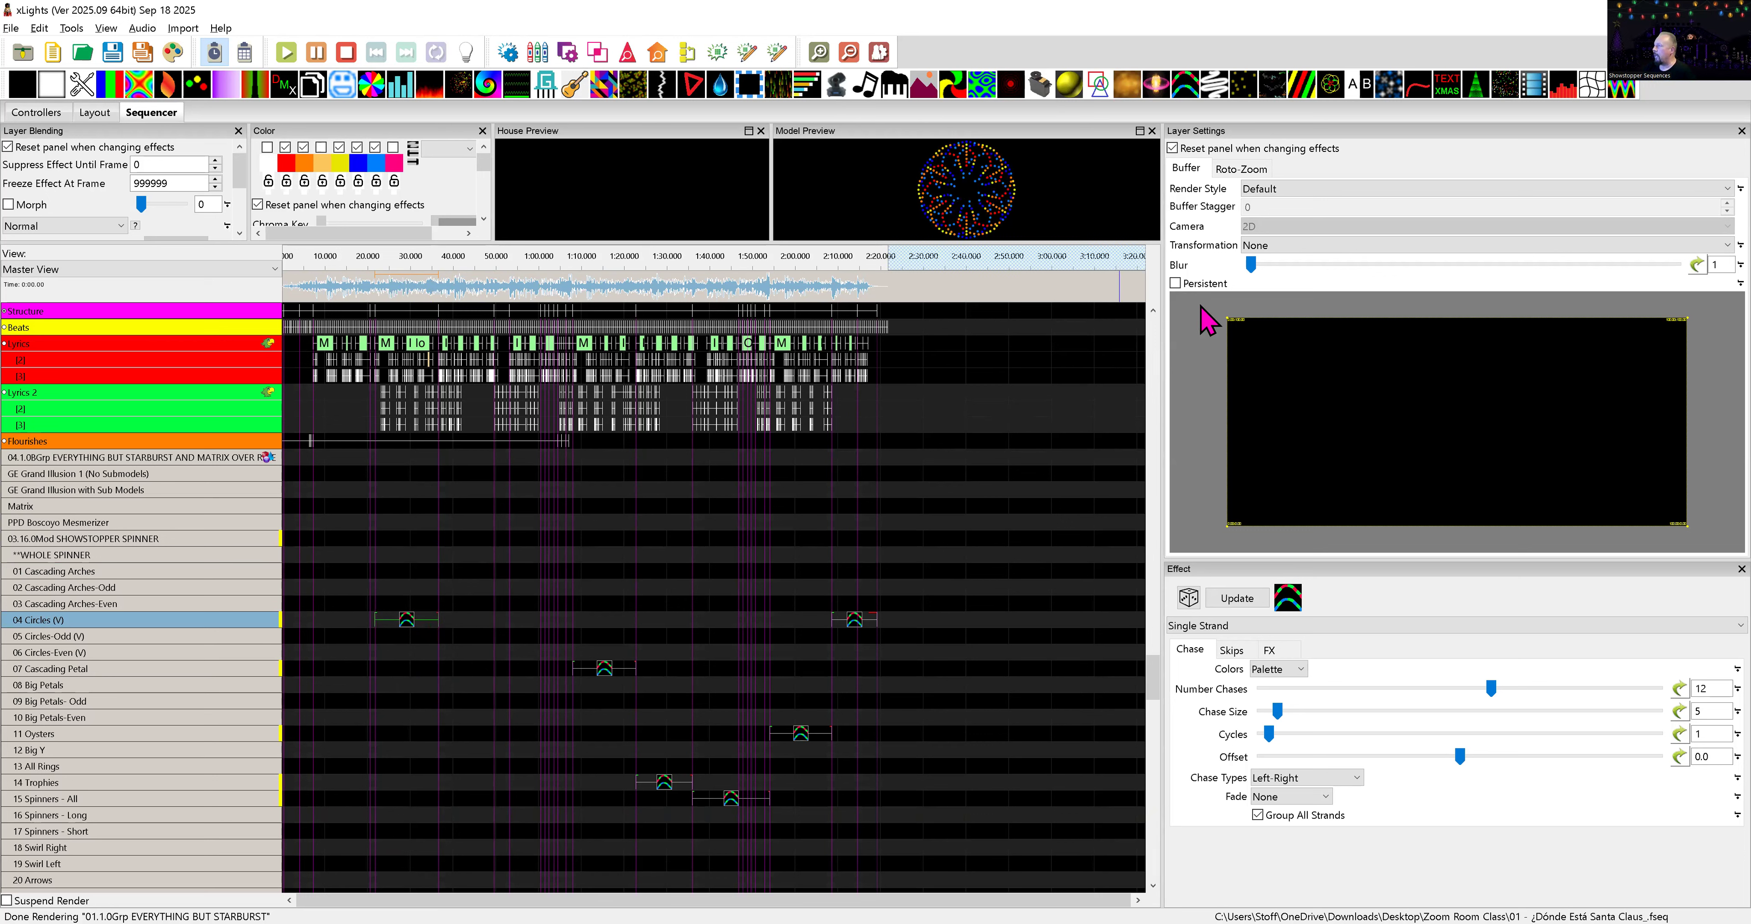
click(1310, 246)
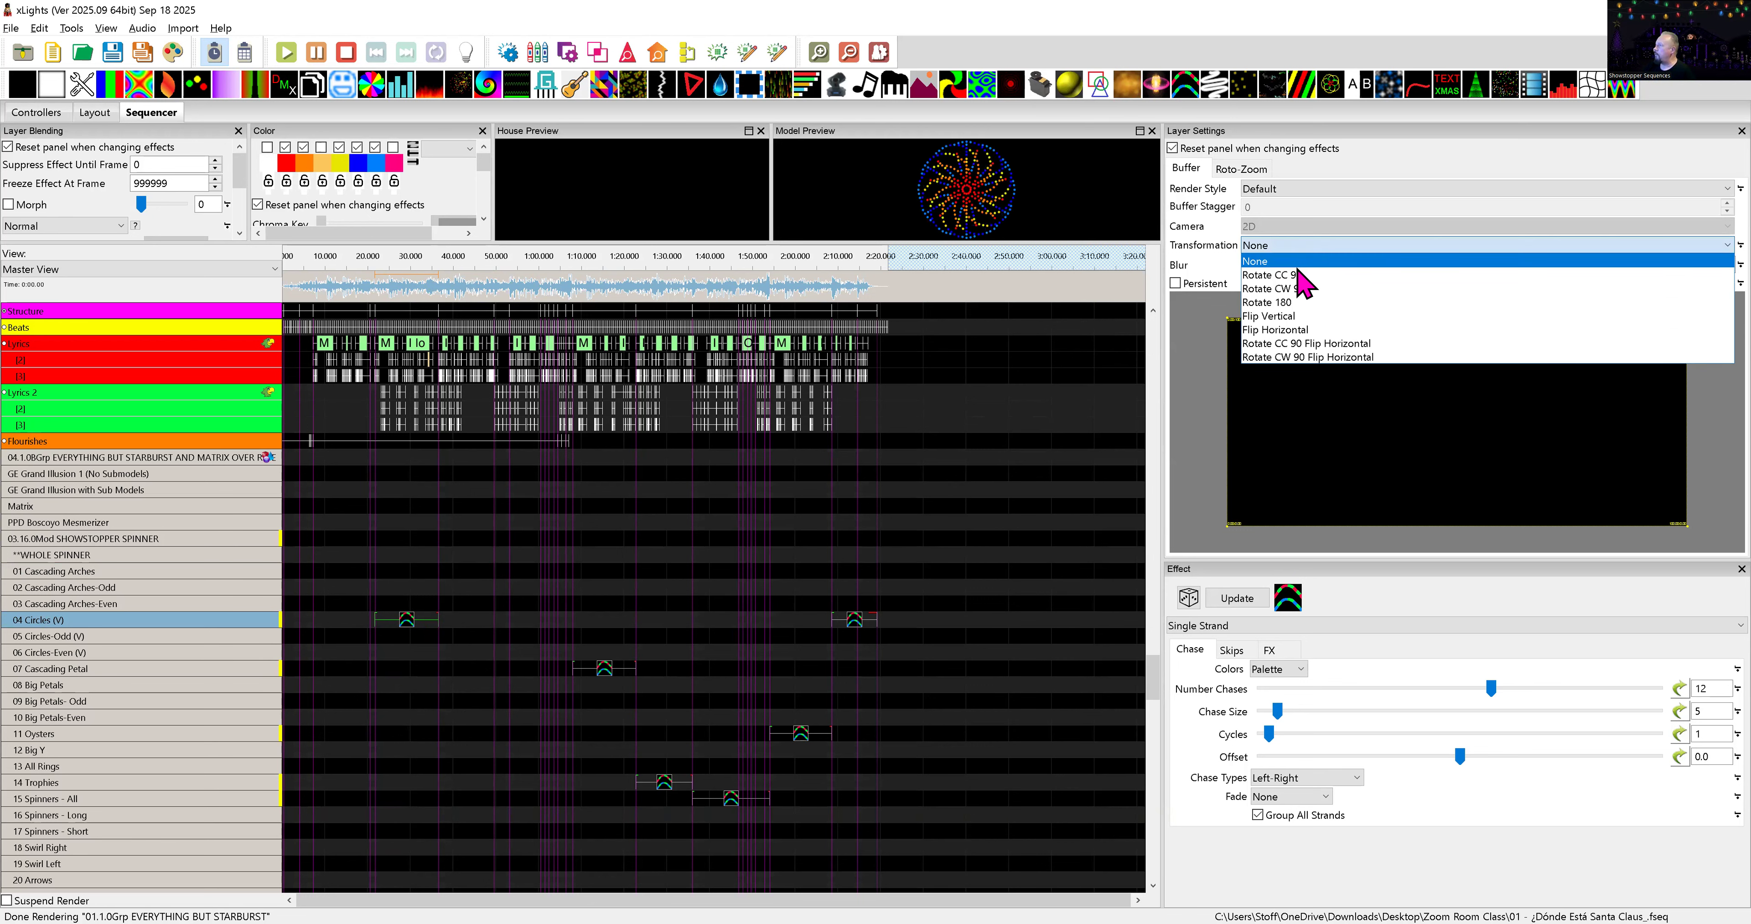
click(1295, 274)
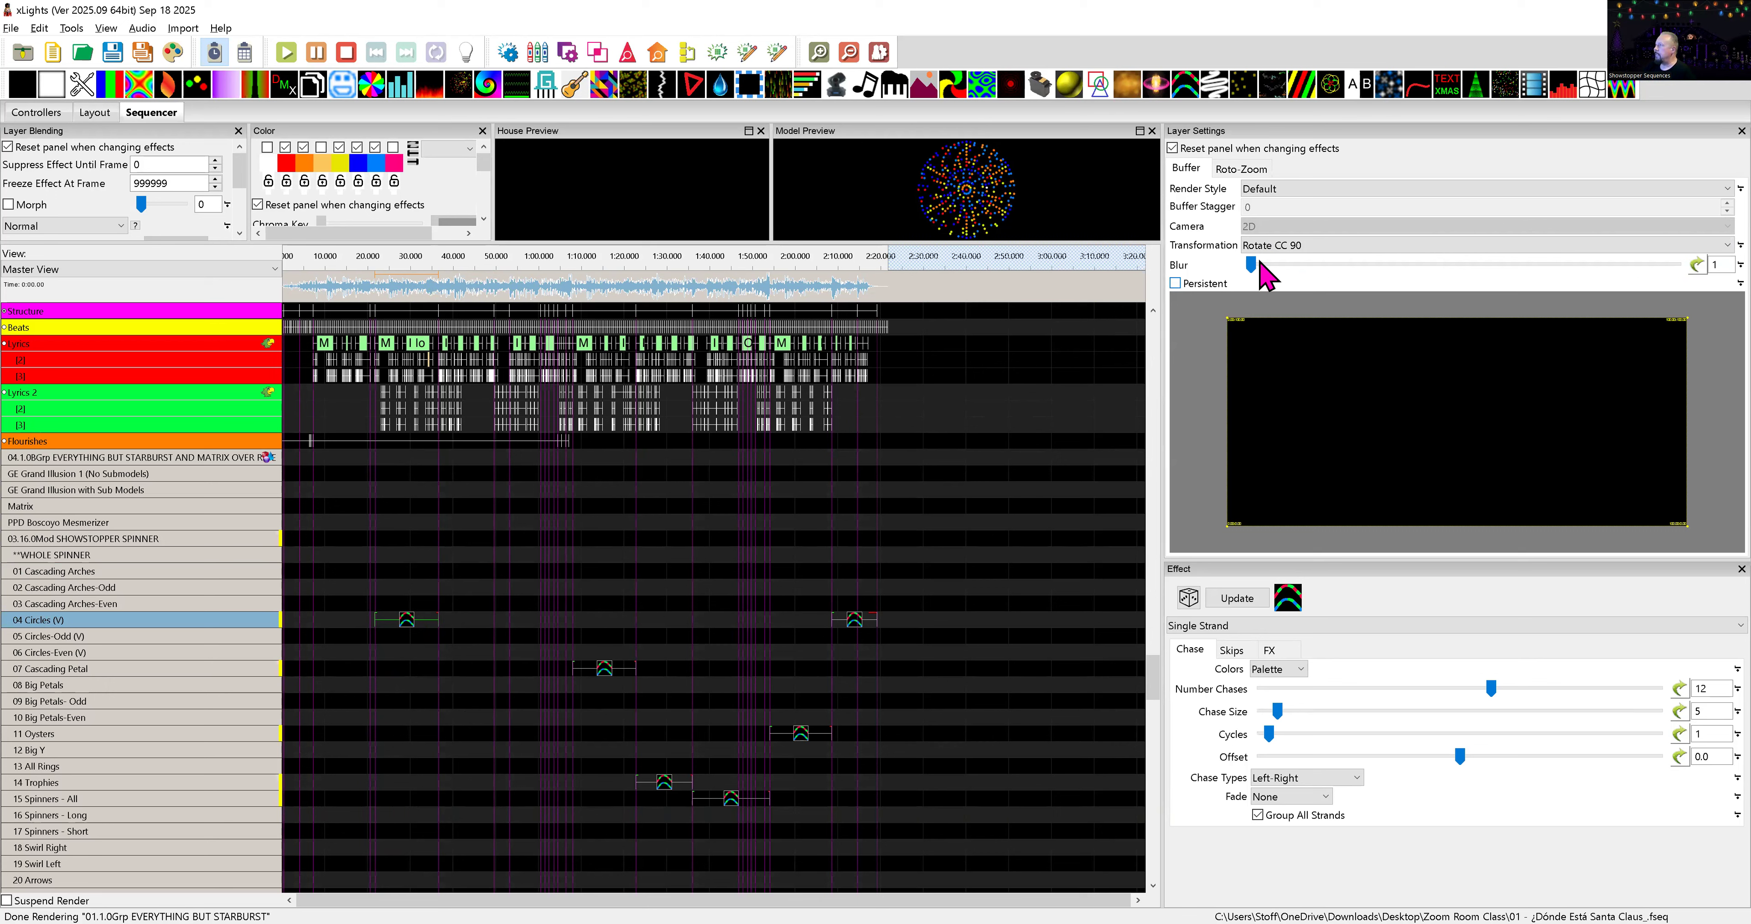
click(1300, 248)
click(1390, 261)
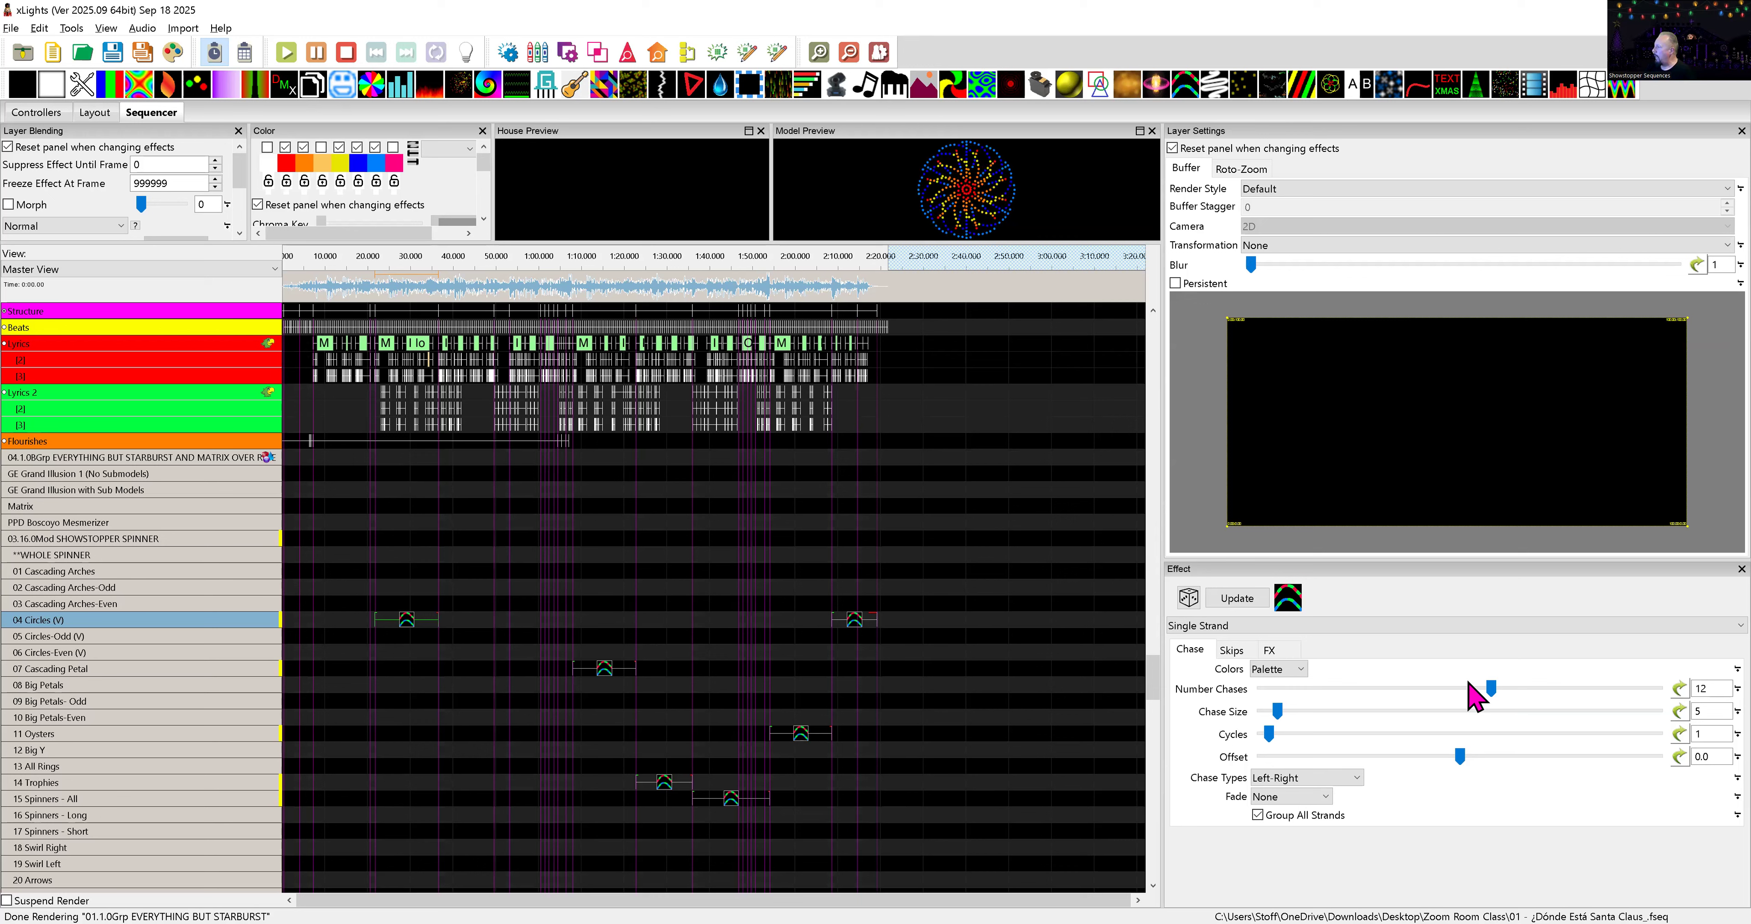
- Set the 04 Circles (V) effect to 6 chases with a chase size of 3
drag(1488, 685, 1270, 717)
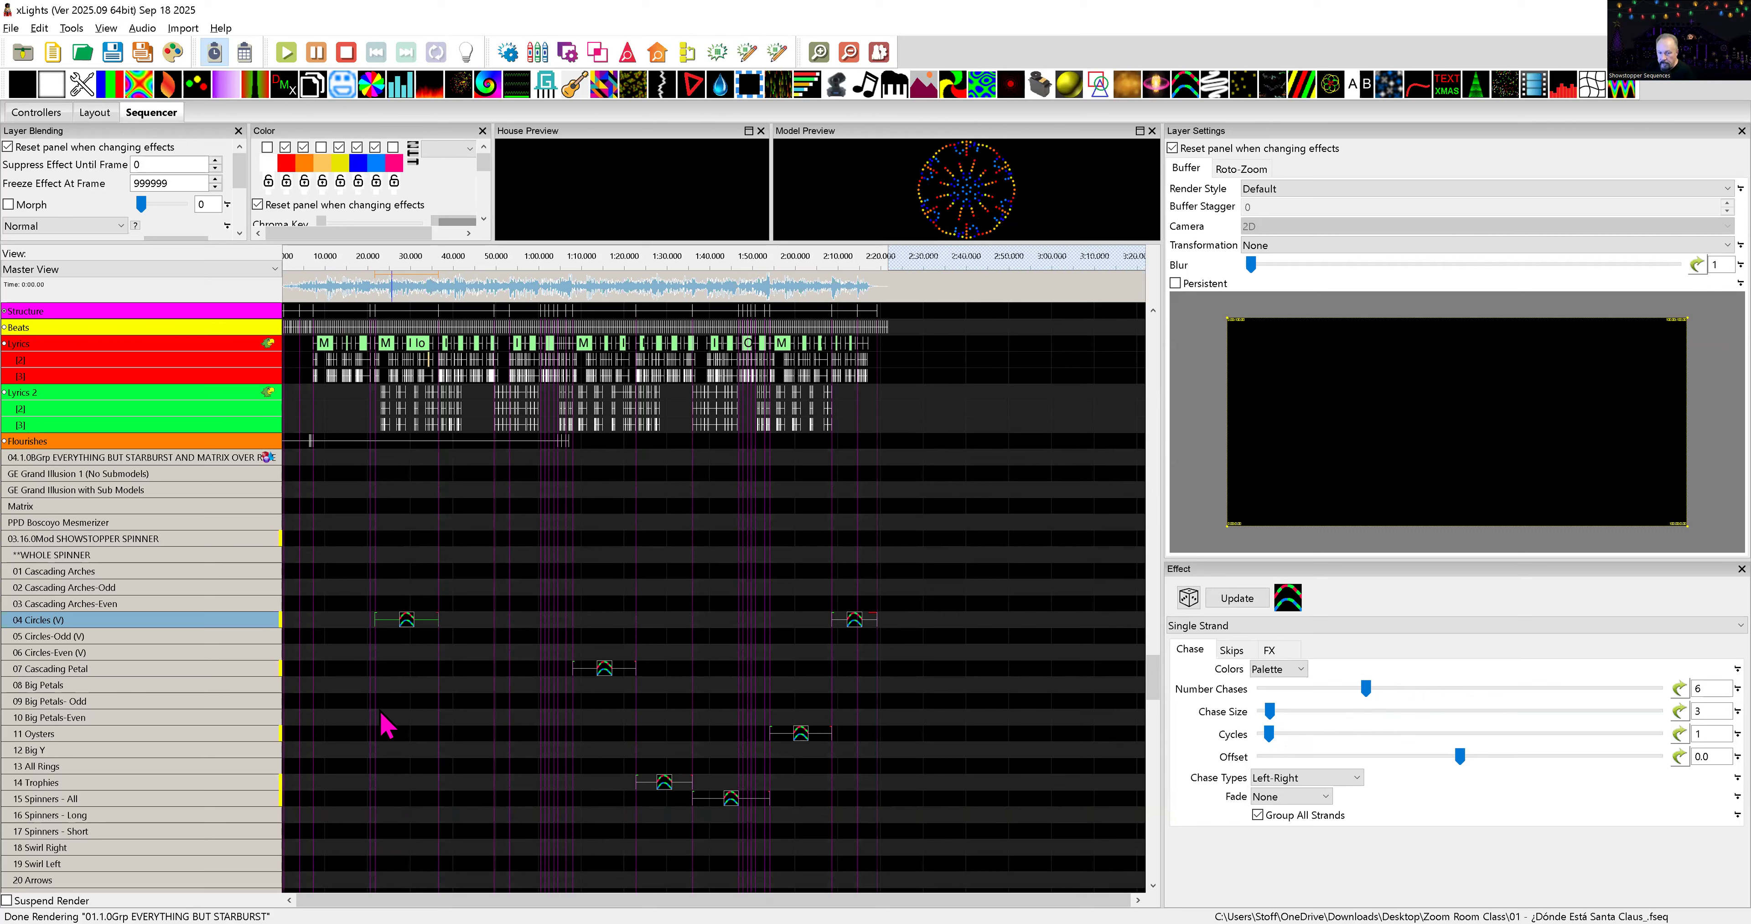
- Add a Single Strand effect with the 04 Circles (V) settings to 07 Cascading Petal, from about 0:37 to 0:50
scroll(217, 775, down, 3)
scroll(227, 781, down, 4)
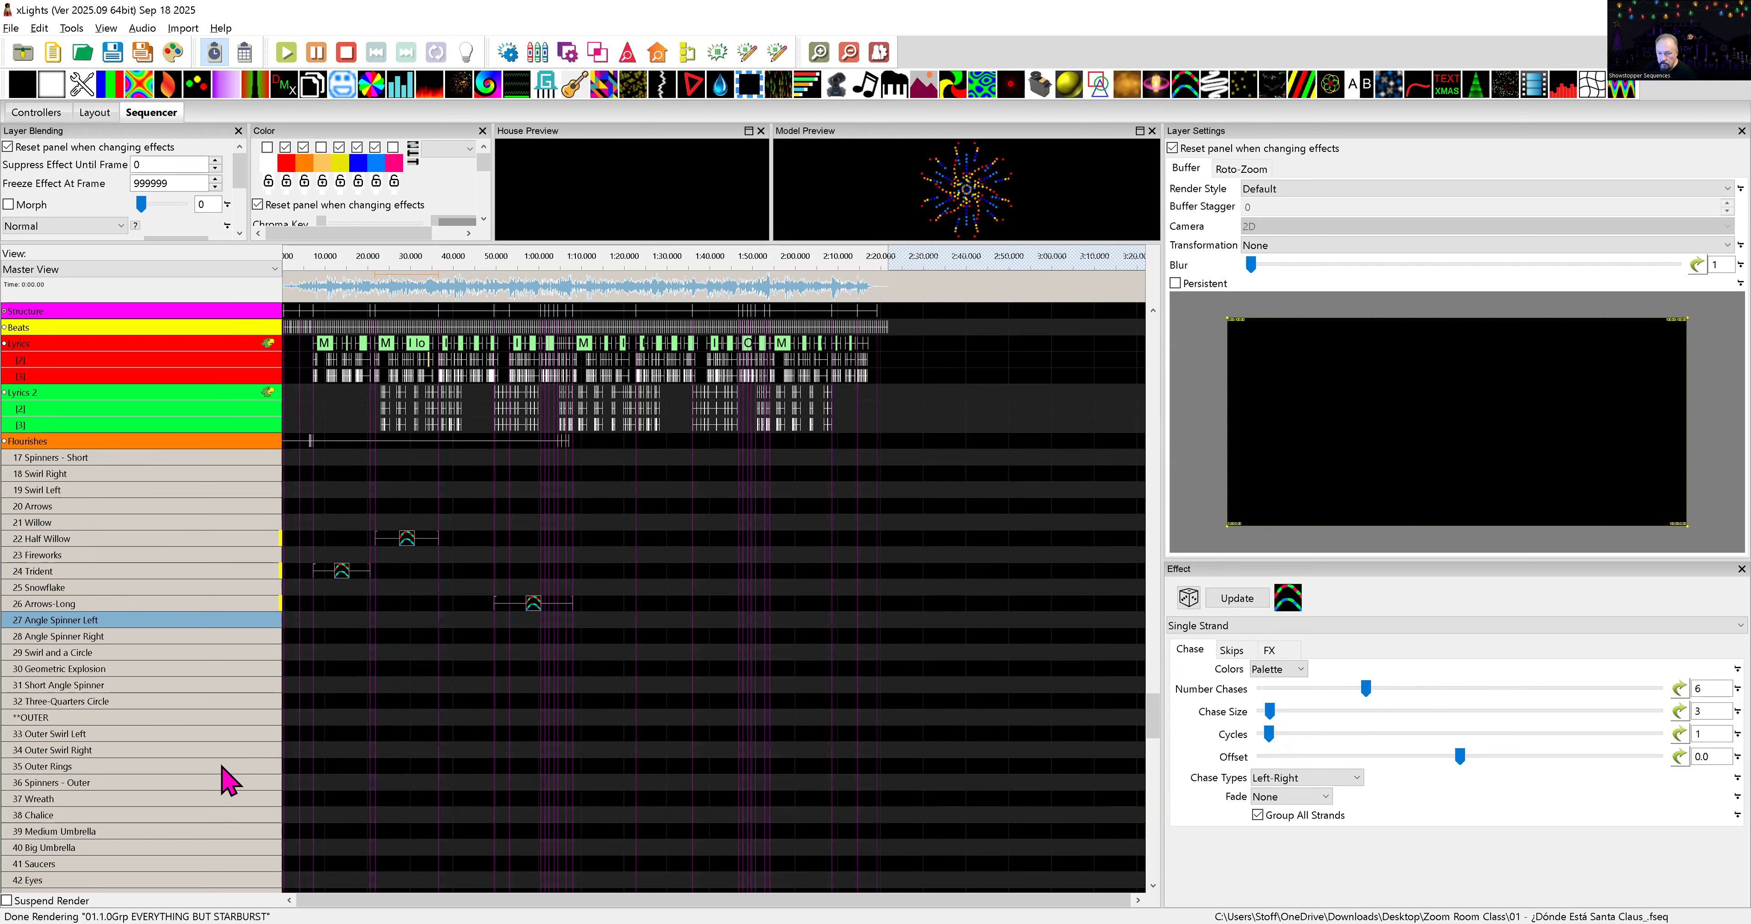
scroll(228, 775, up, 7)
scroll(265, 642, up, 2)
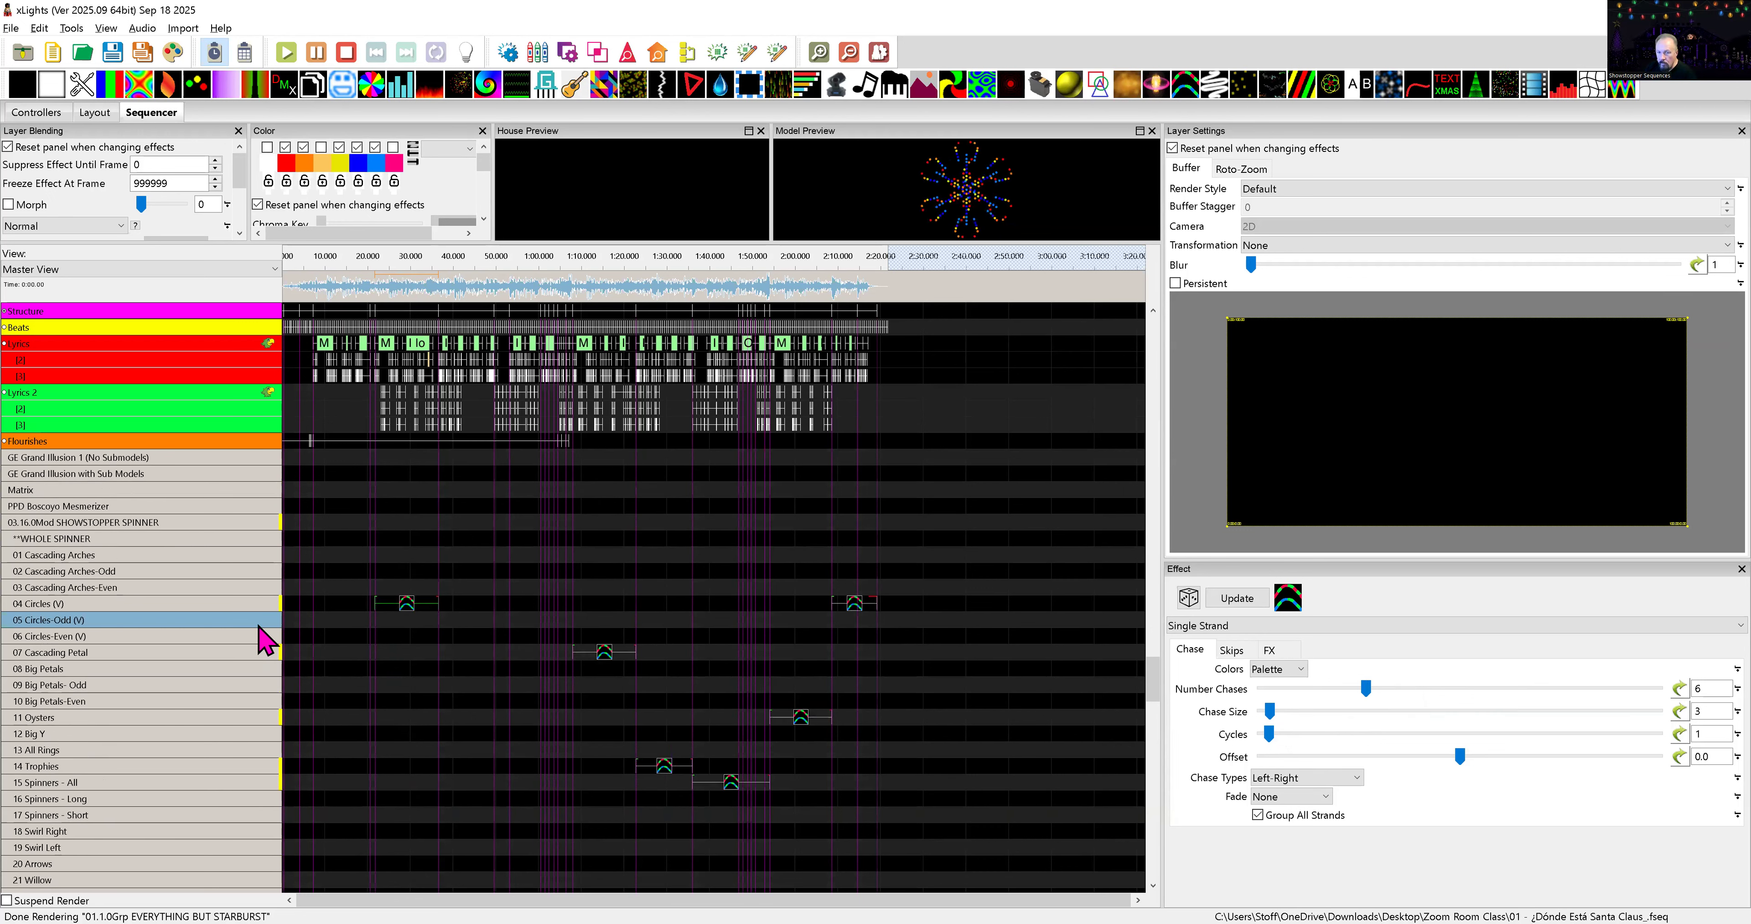
scroll(267, 668, up, 1)
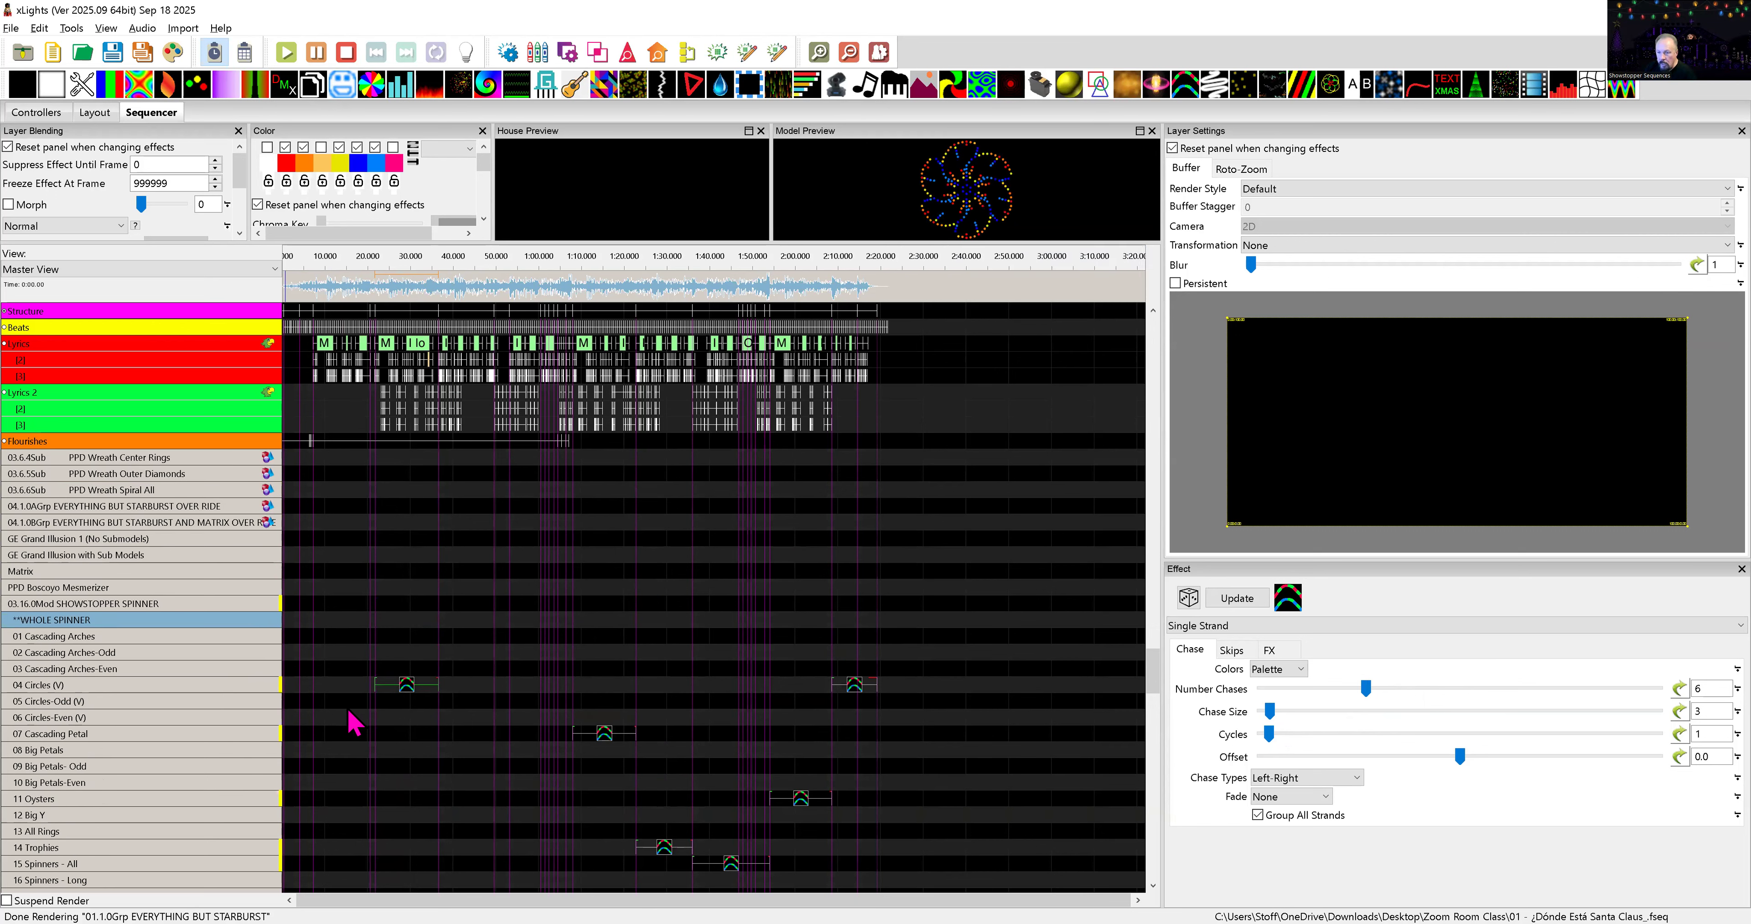
click(402, 687)
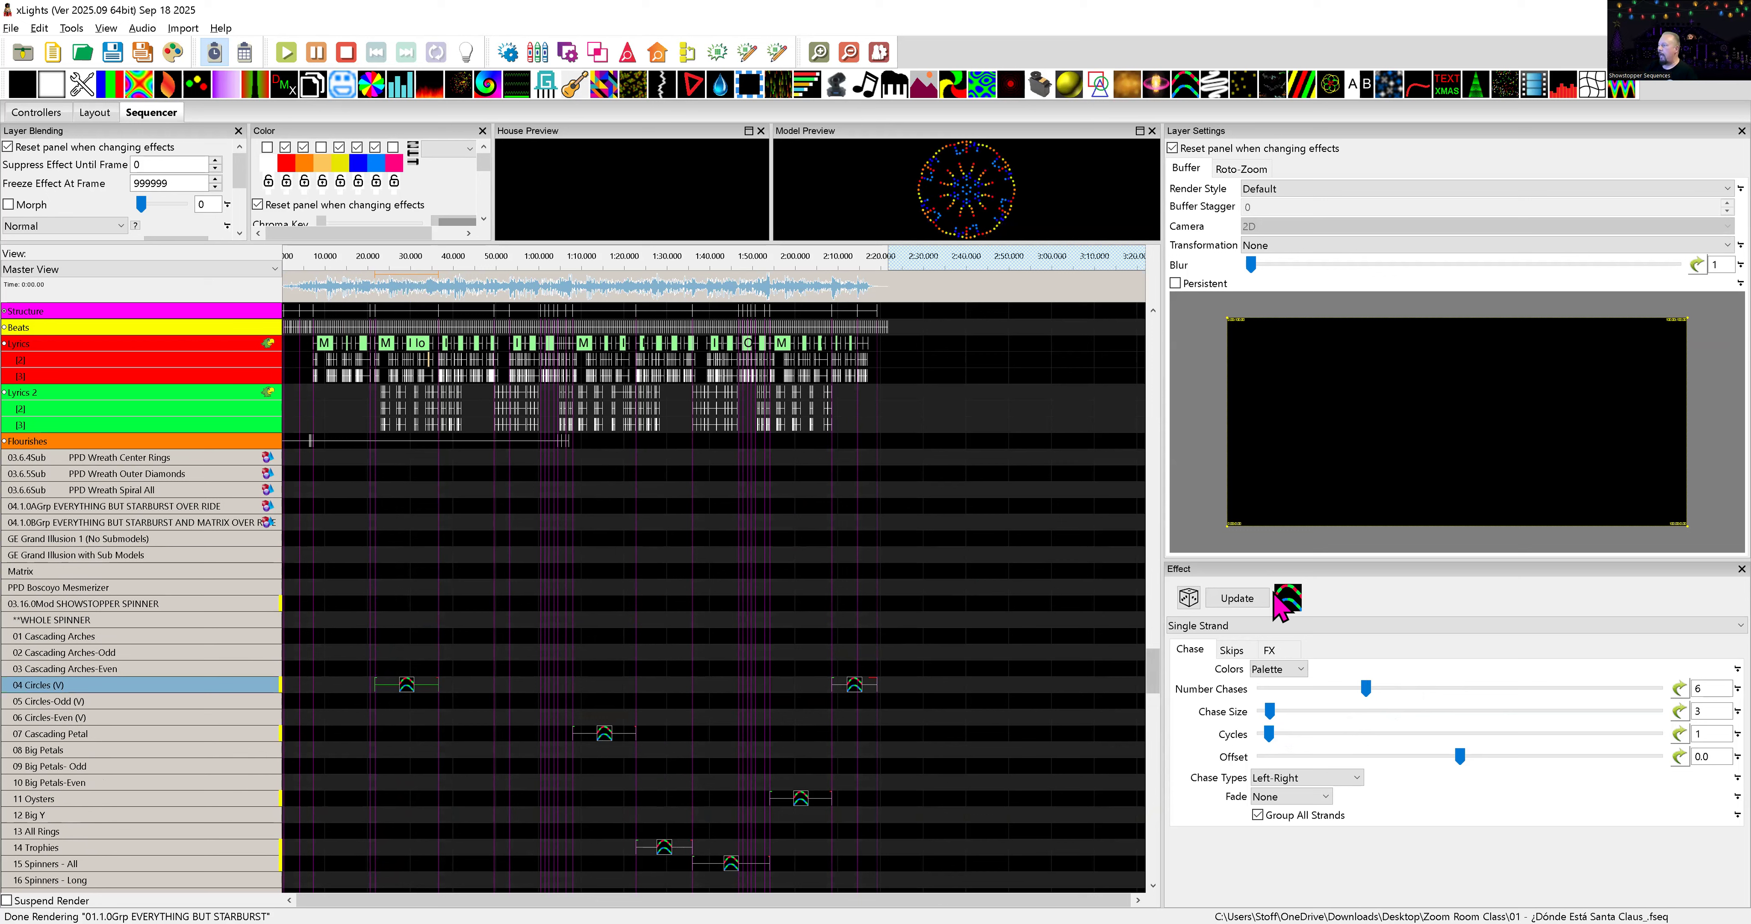
drag(1283, 596, 490, 736)
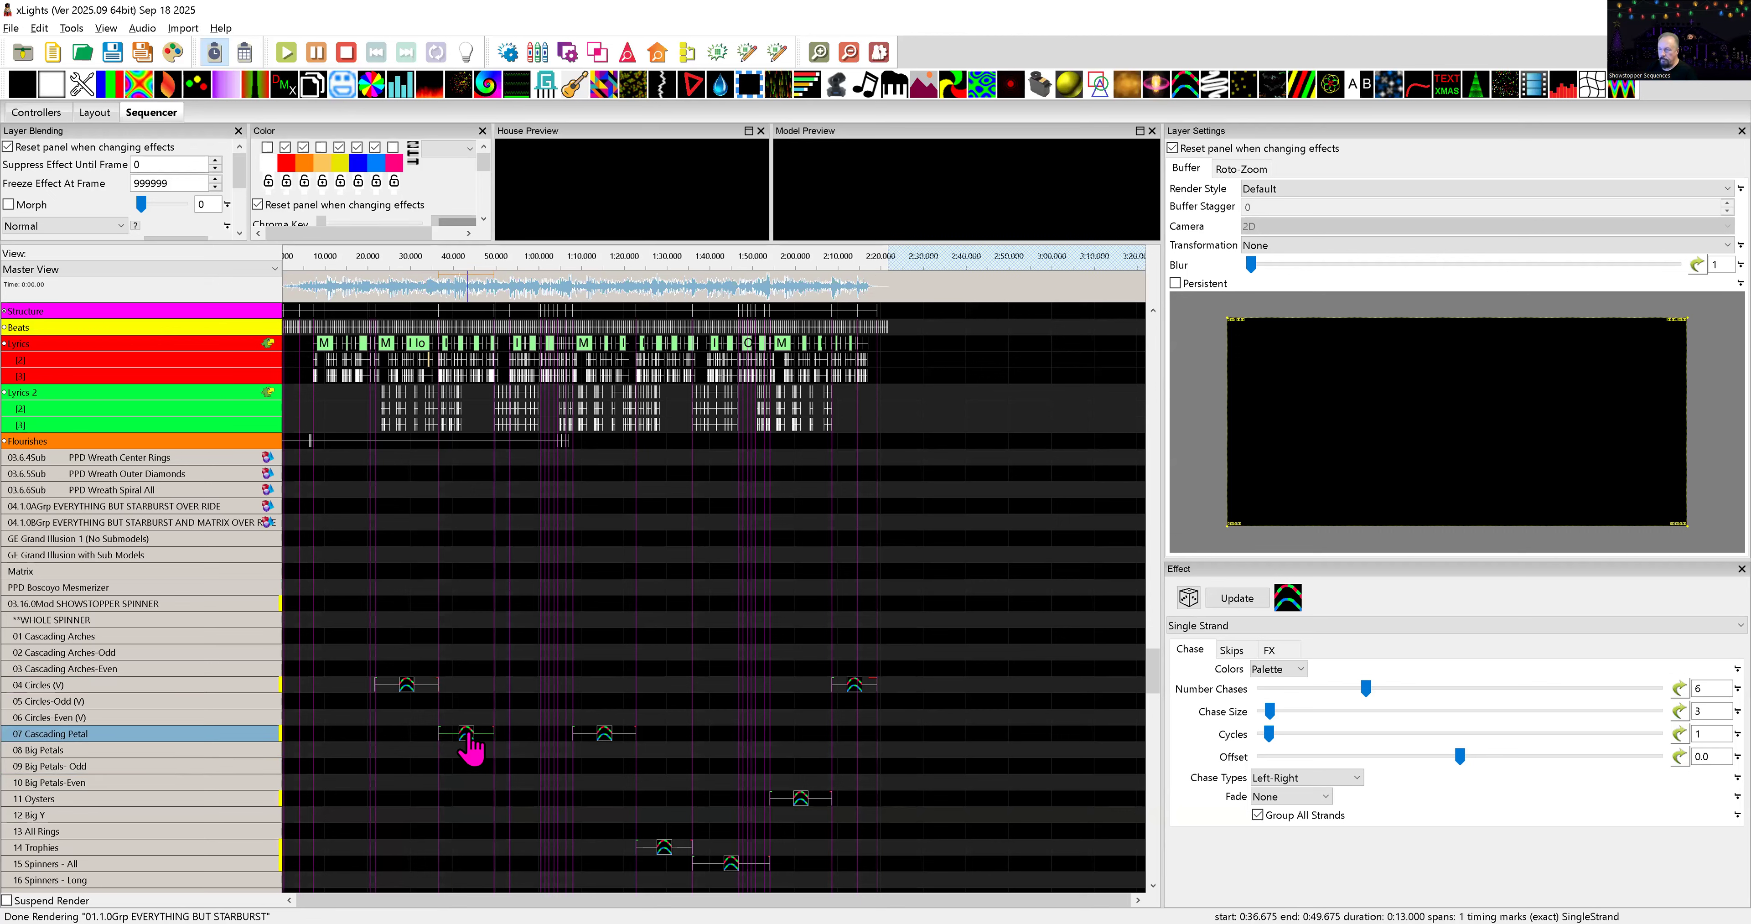
- Set the new 07 Cascading Petal effect's transformation to Rotate CC 90 and preview it
scroll(512, 780, down, 4)
scroll(455, 794, down, 11)
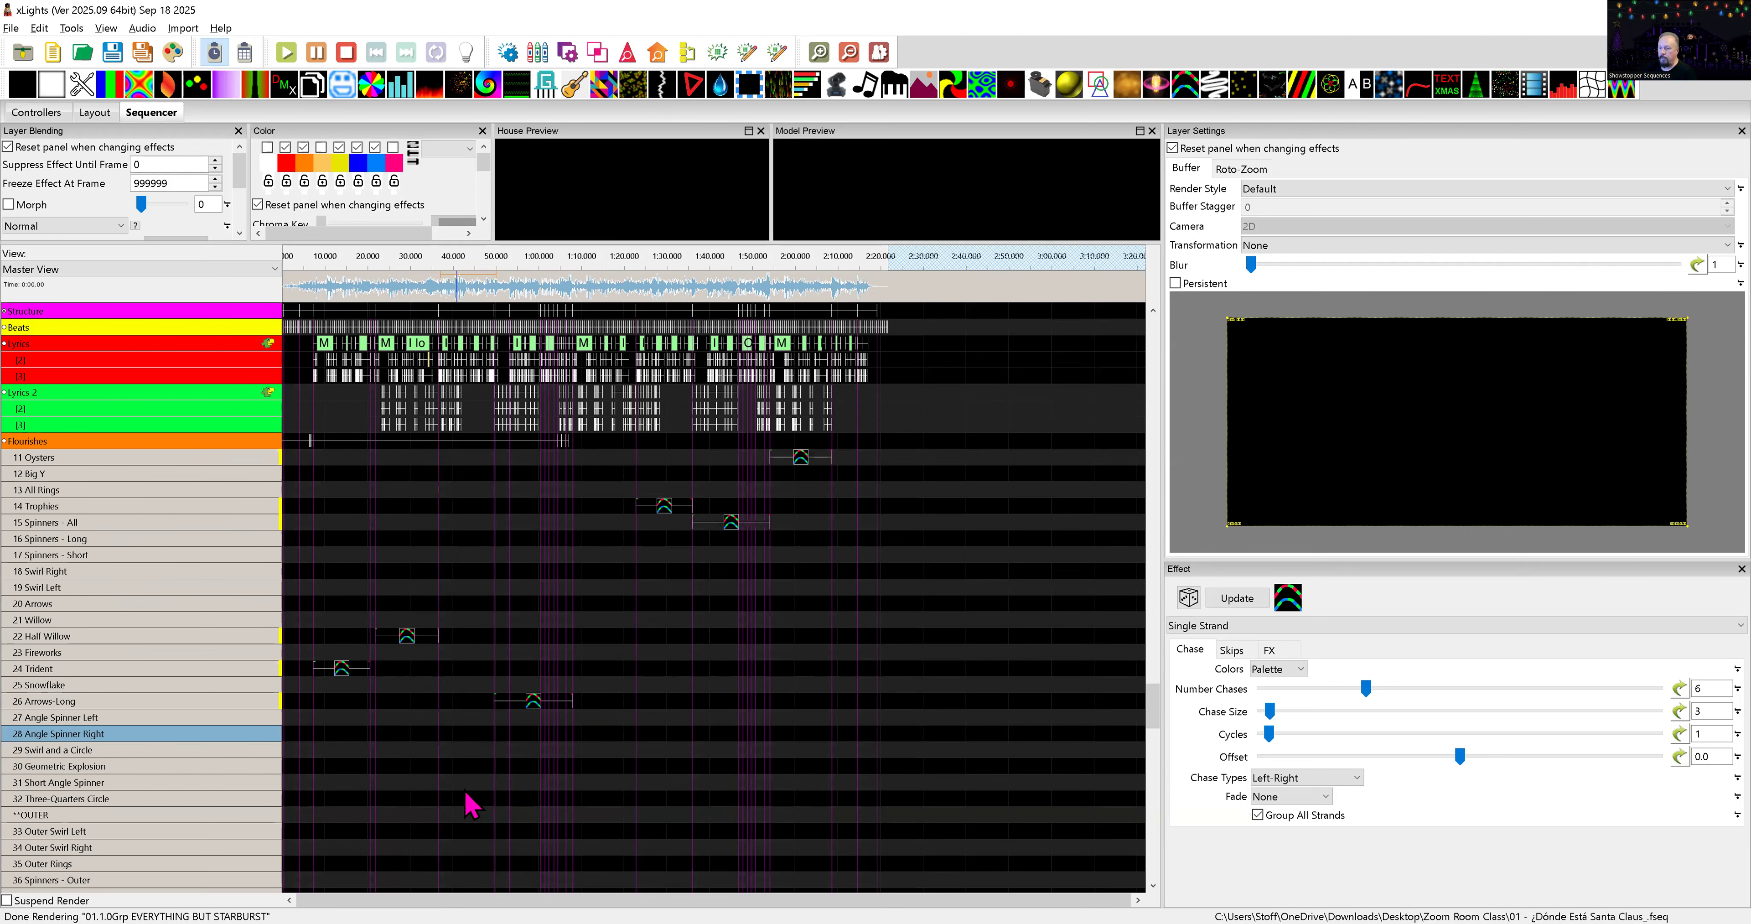
scroll(475, 666, up, 2)
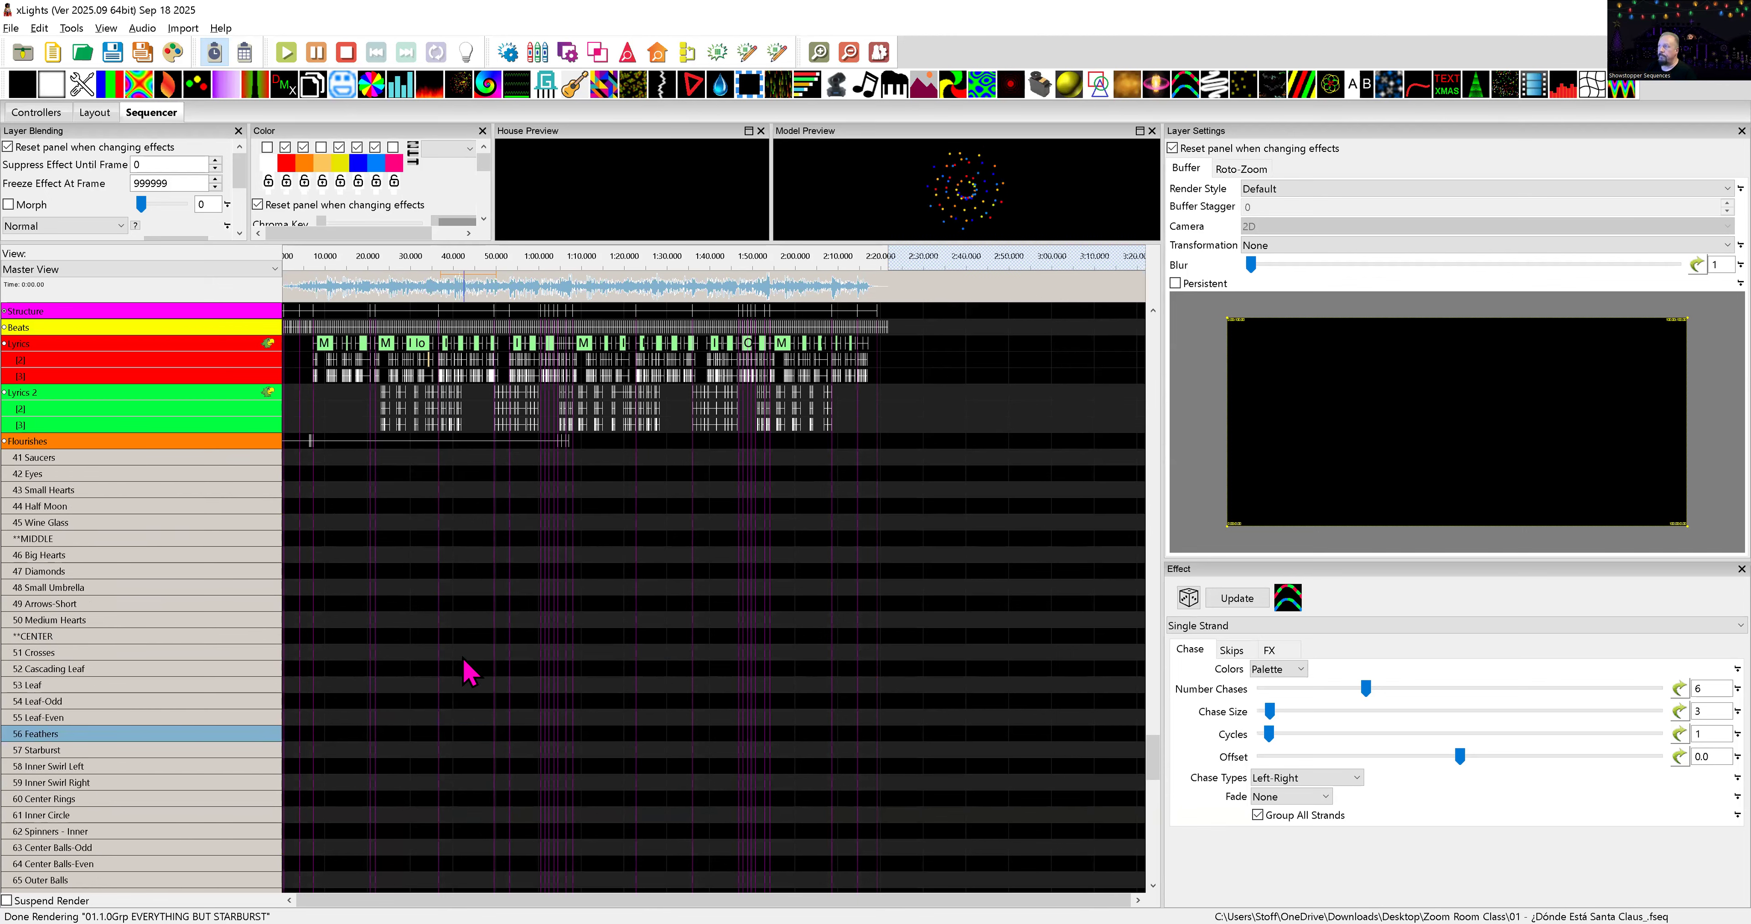
scroll(487, 465, up, 10)
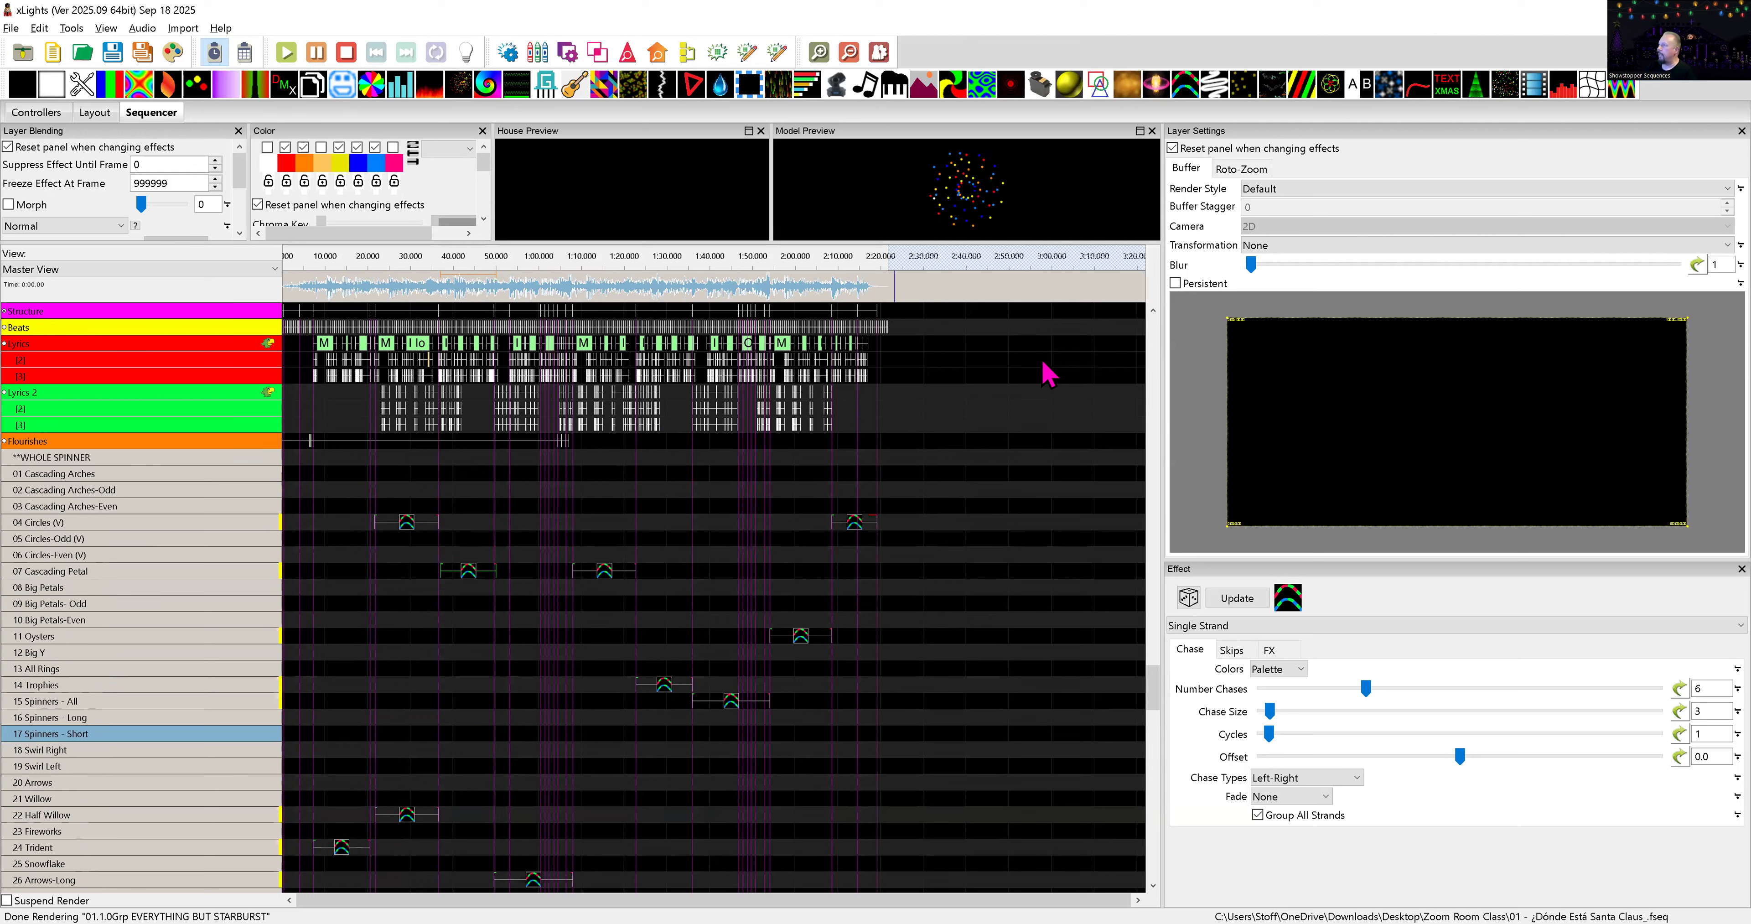
click(1251, 244)
click(1283, 282)
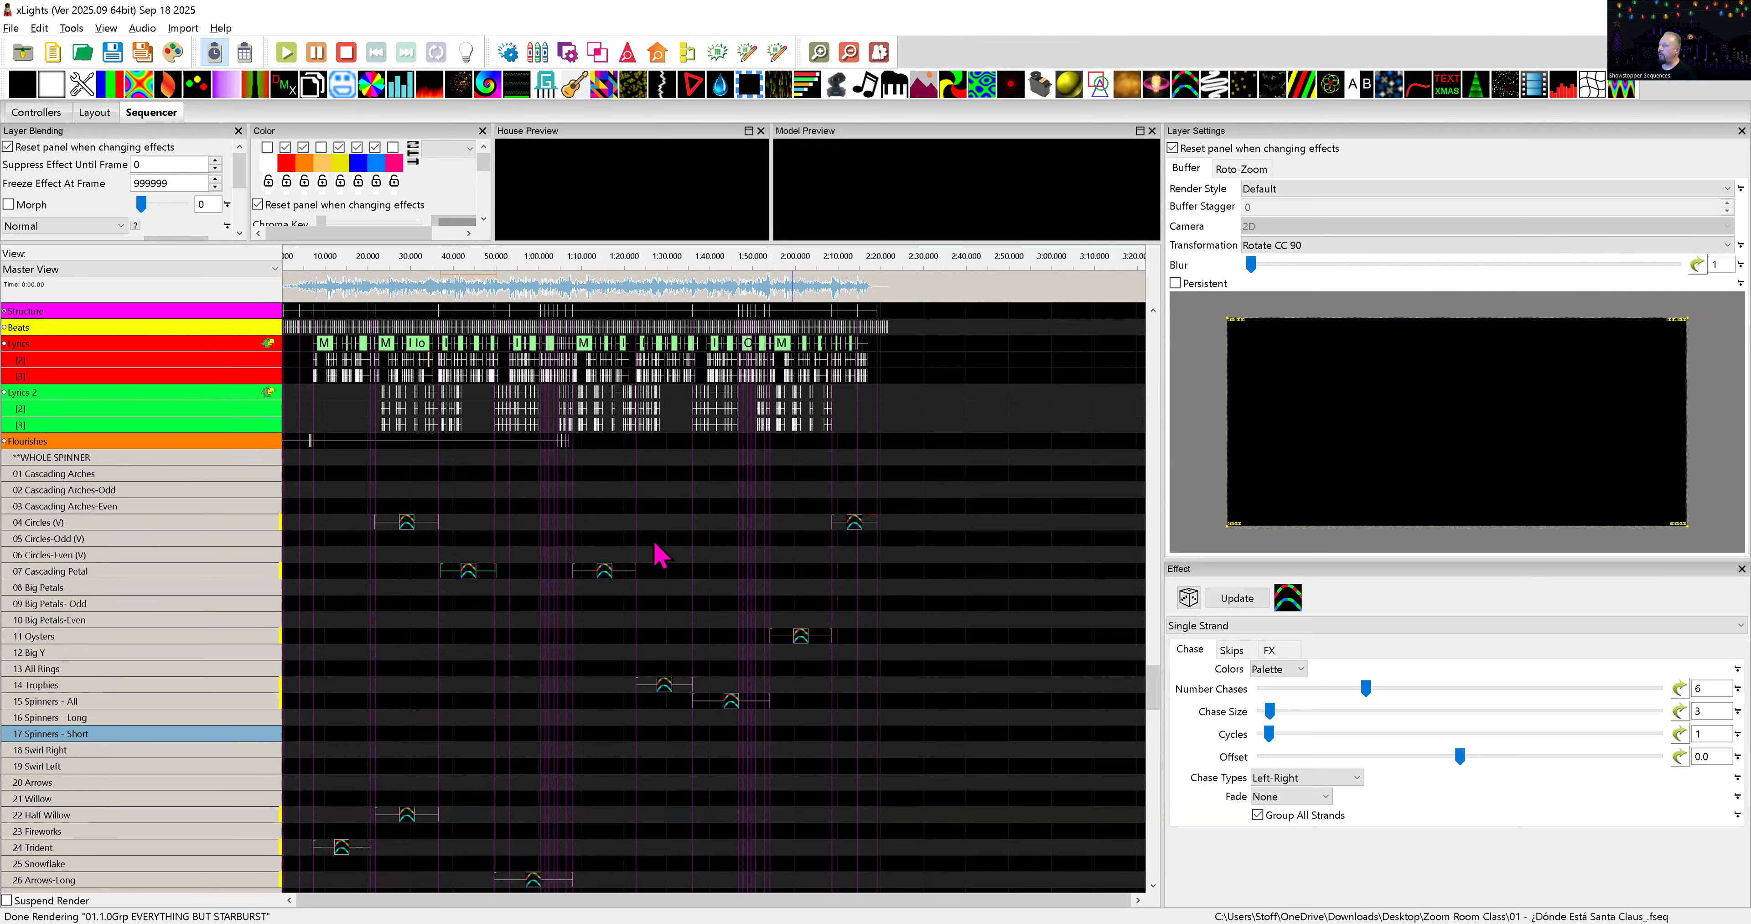
click(469, 575)
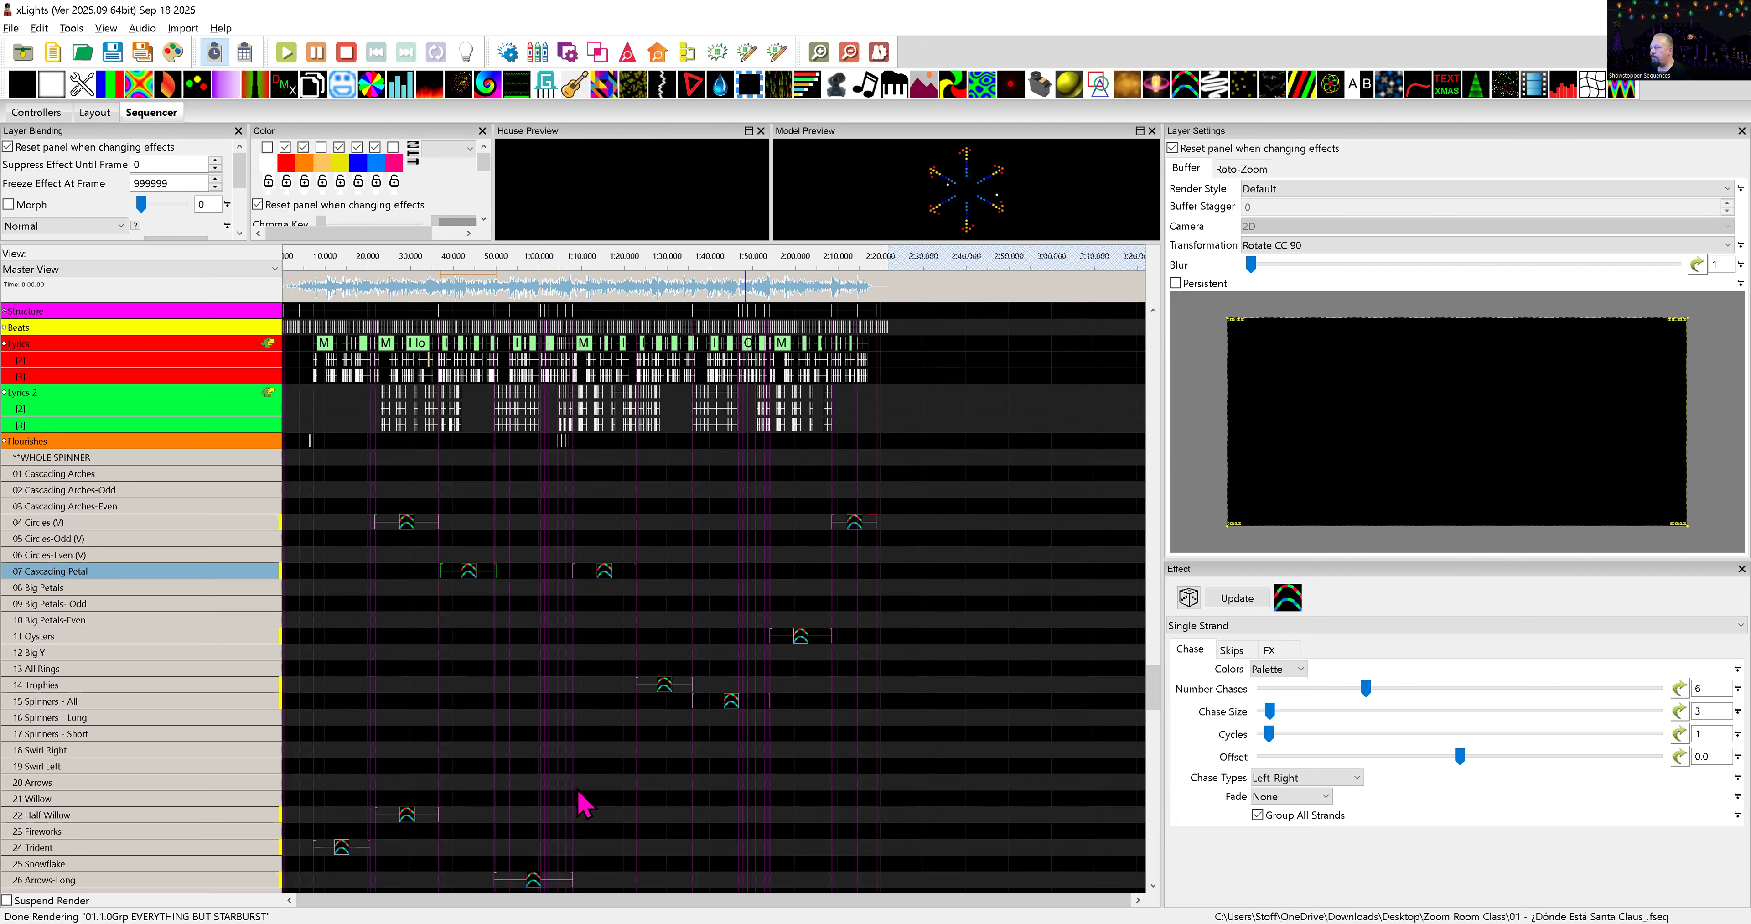
- Look through the remaining spinner submodels and collapse the 03.16.0Mod SHOWSTOPPER SPINNER rows
scroll(583, 801, down, 4)
scroll(480, 809, down, 10)
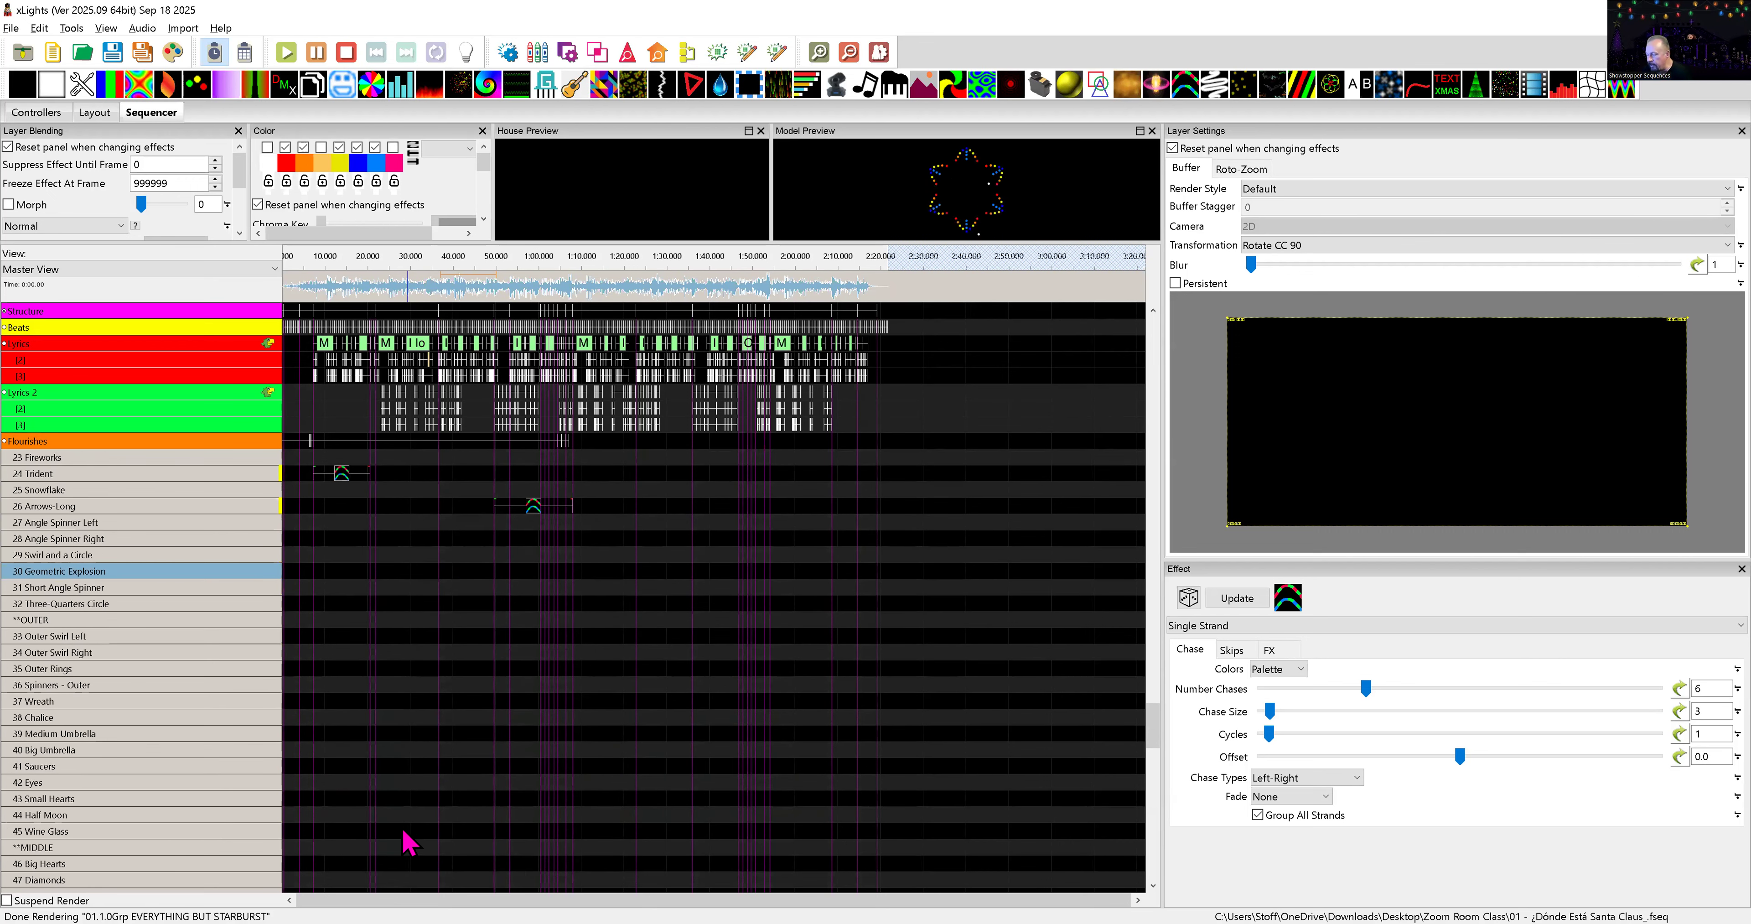
scroll(346, 834, down, 5)
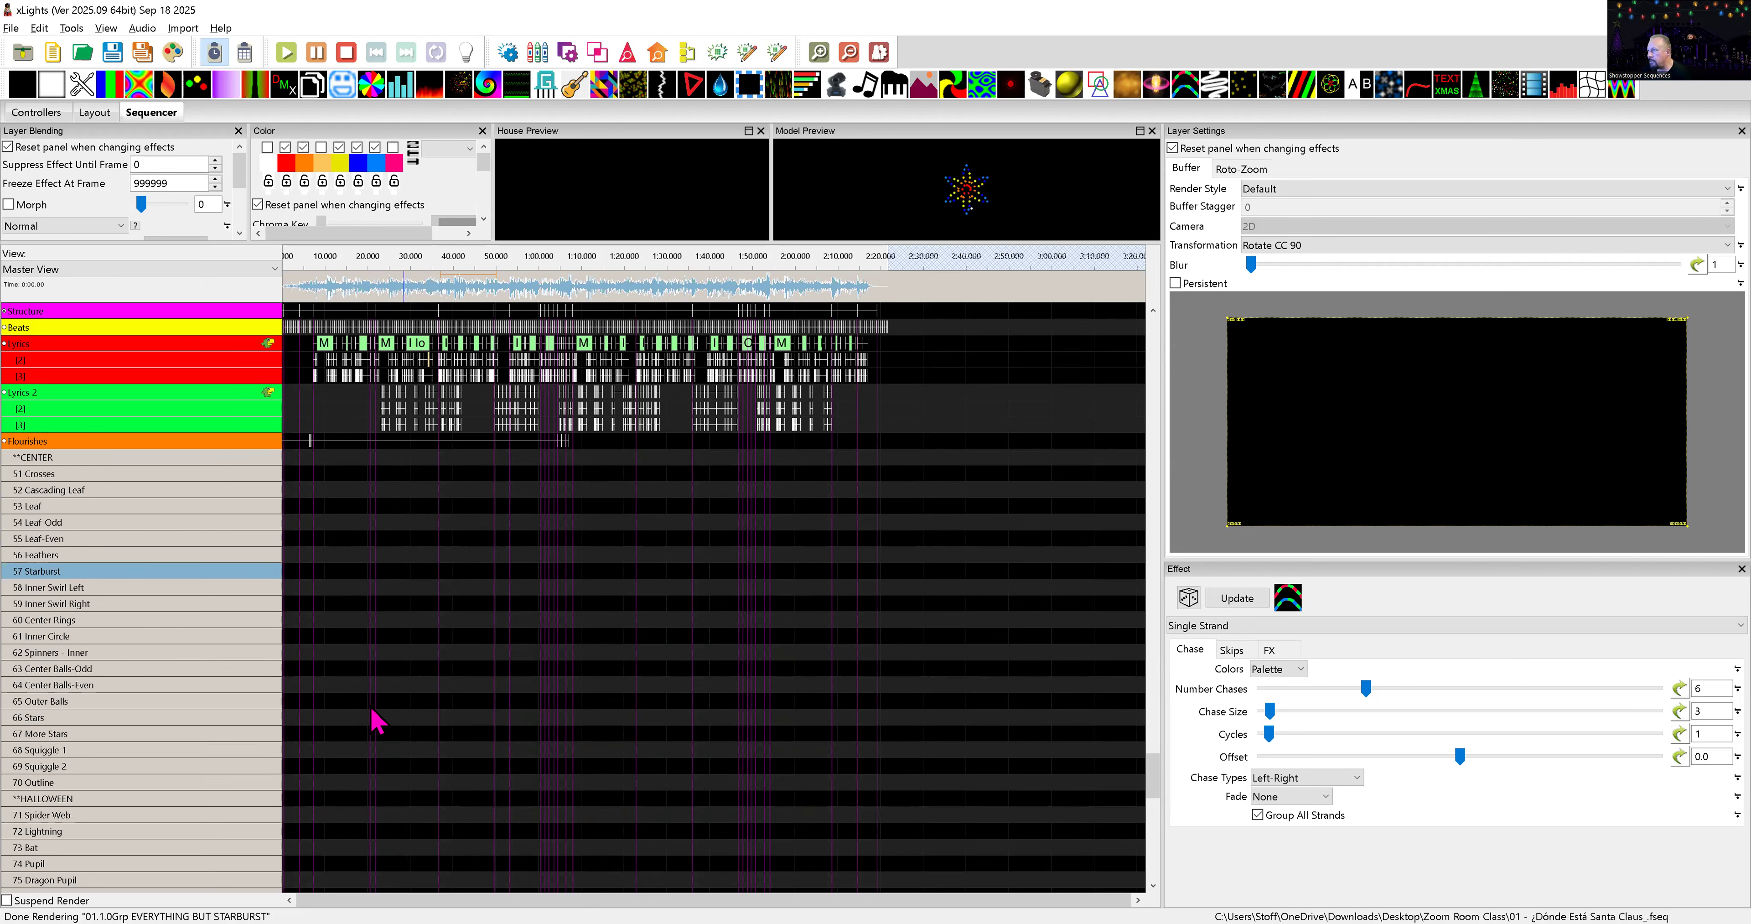
scroll(347, 680, up, 2)
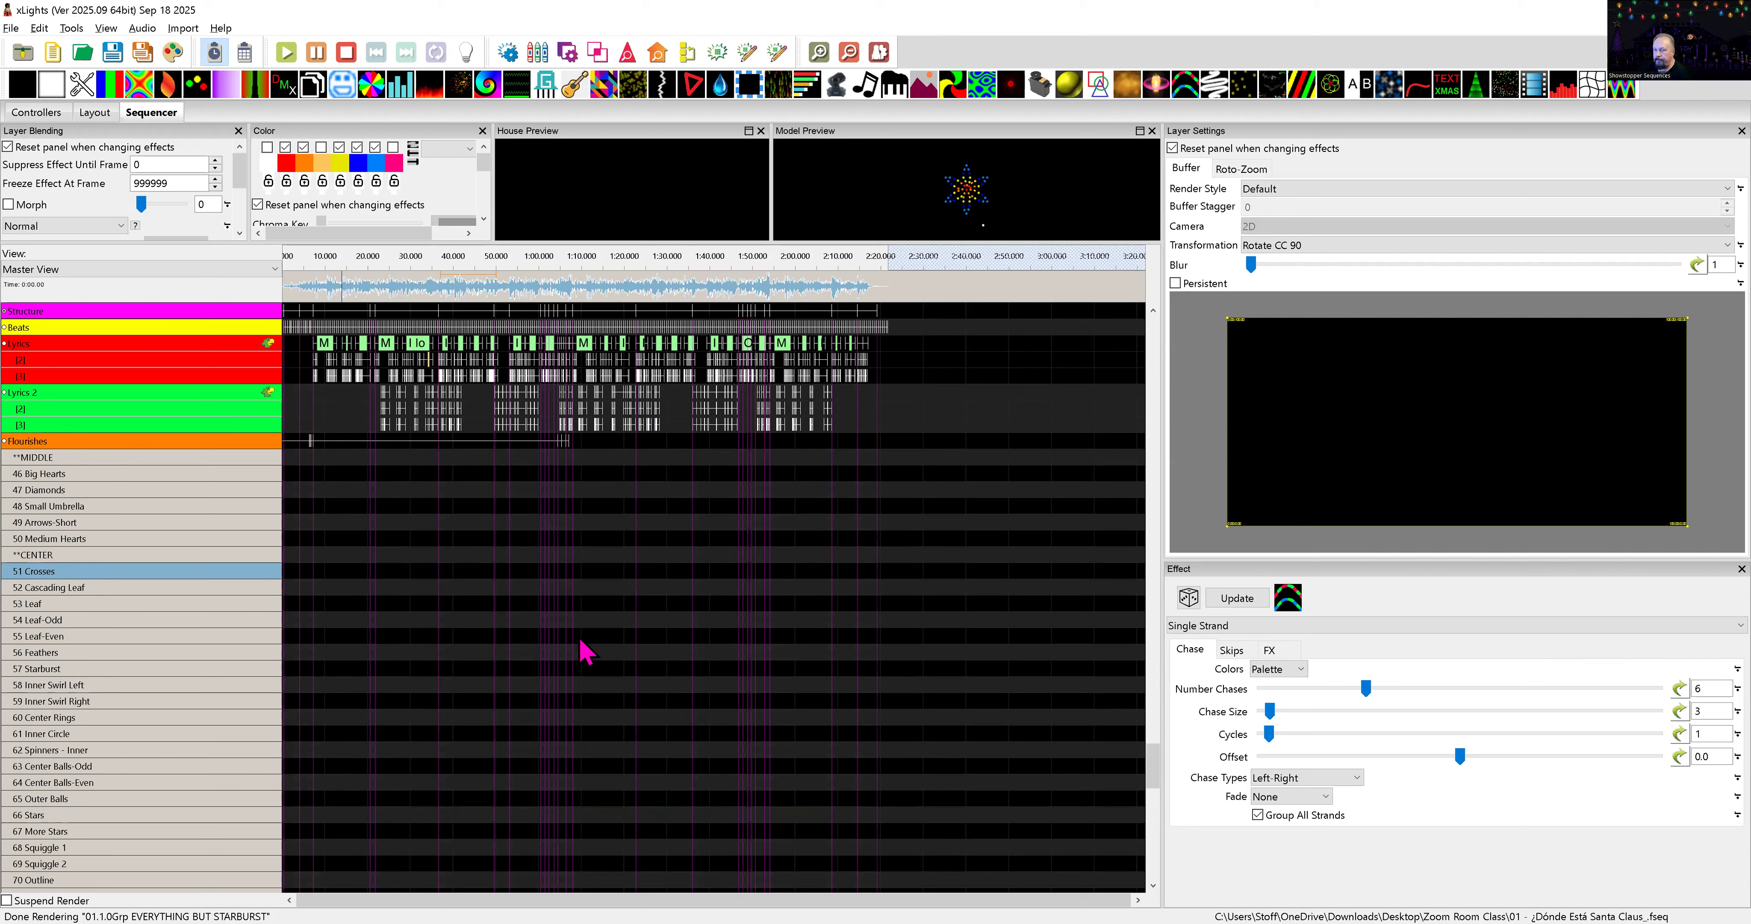
drag(1149, 758, 1146, 672)
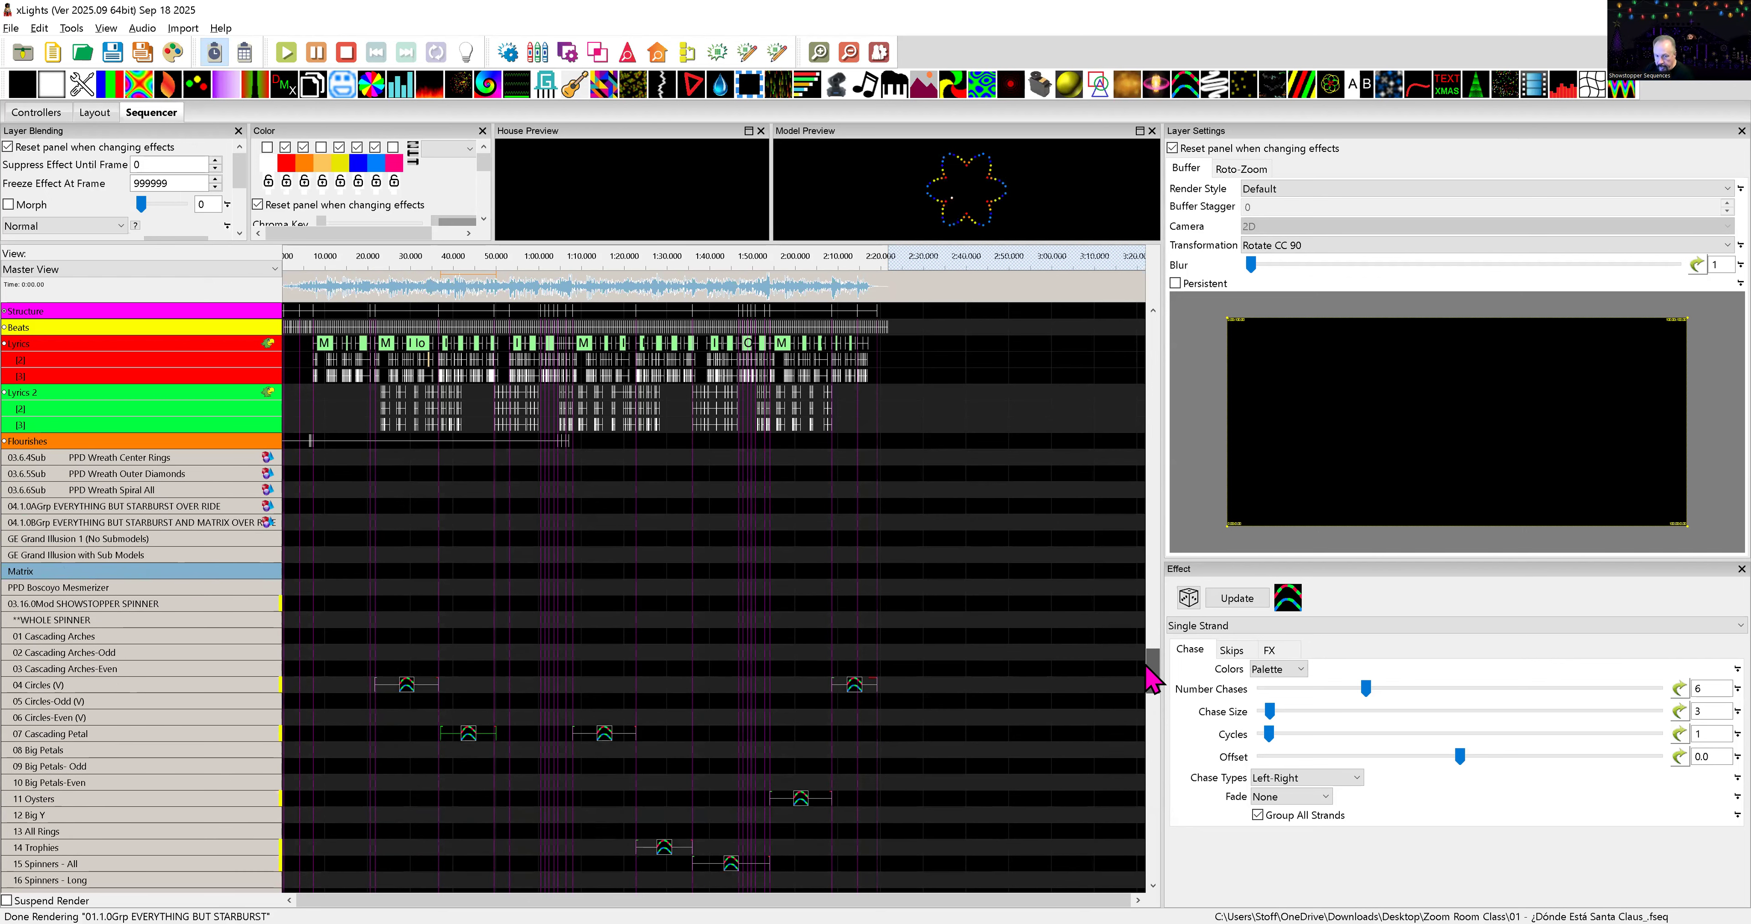
click(178, 605)
- Examine the effects on the group and submodel rows, covering spin arches, pixel poles, right arch snowflakes and mini tree stars
scroll(180, 570, up, 7)
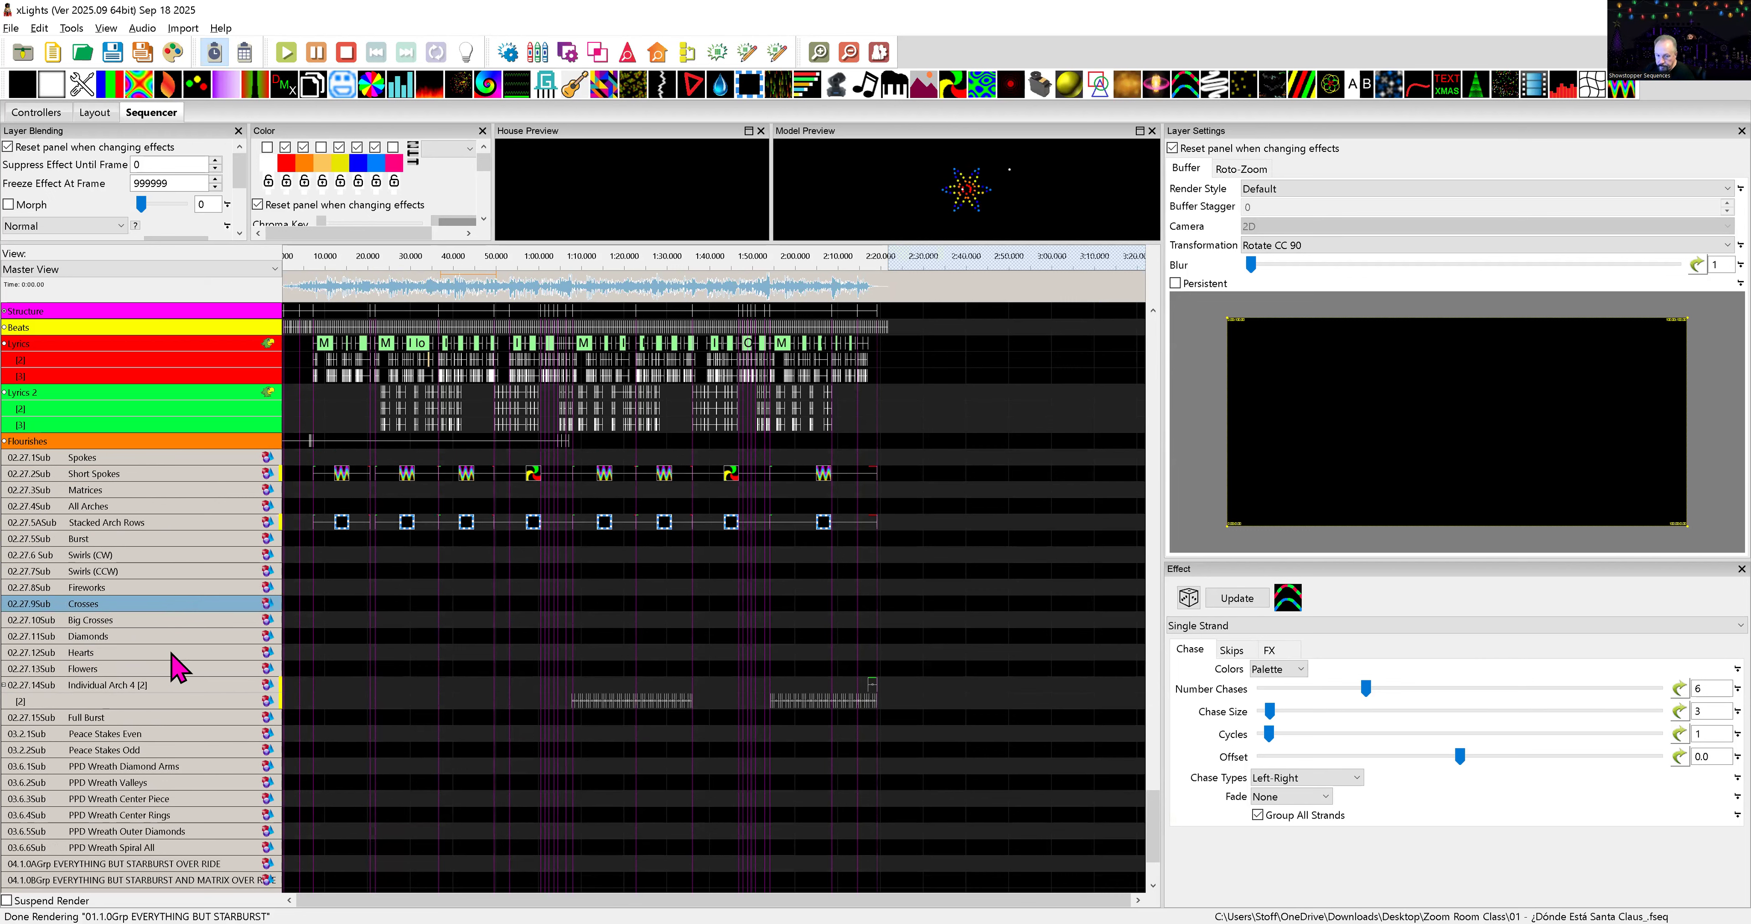
scroll(180, 666, down, 2)
scroll(175, 704, down, 1)
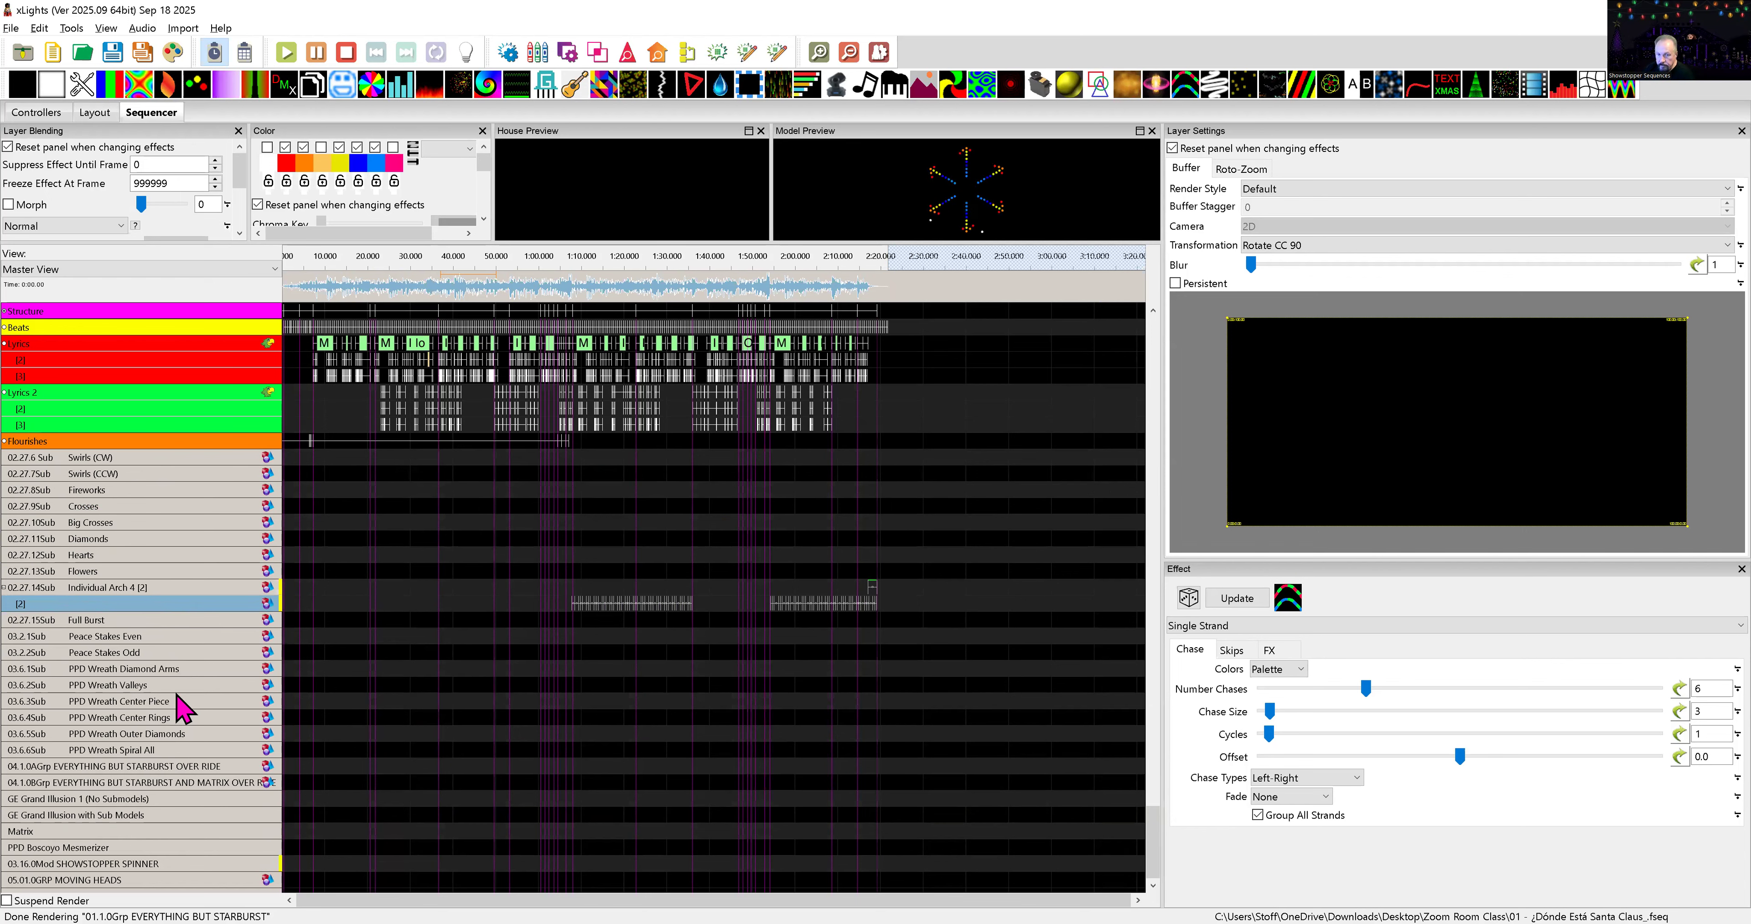
scroll(177, 694, up, 7)
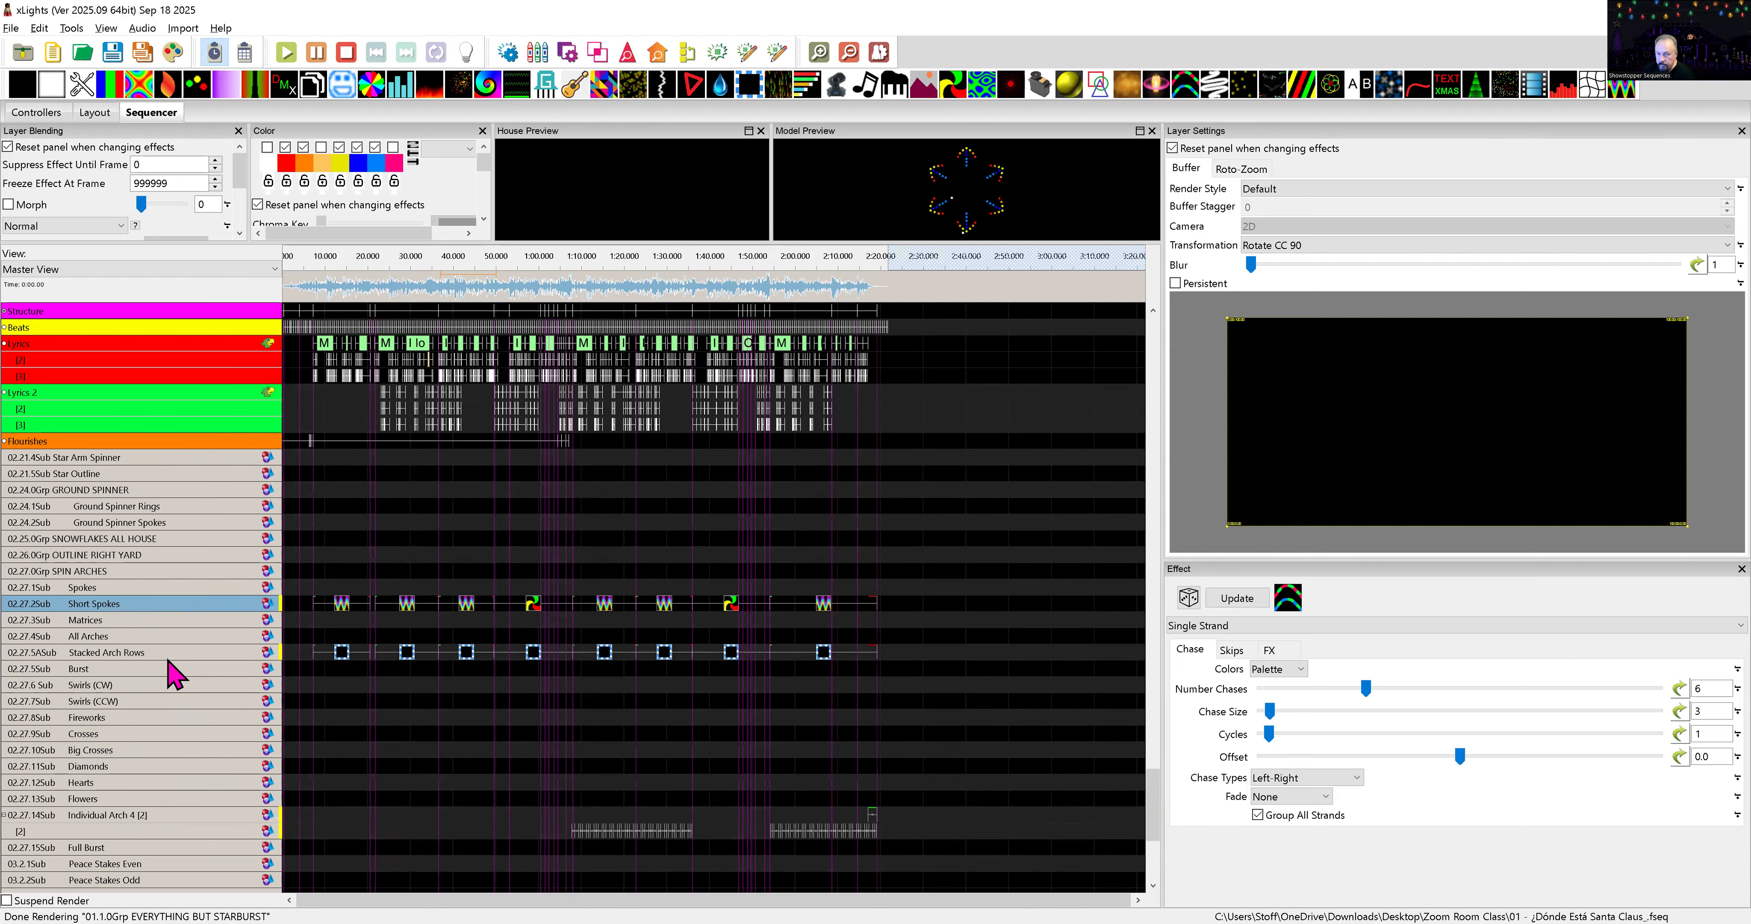
scroll(173, 662, up, 5)
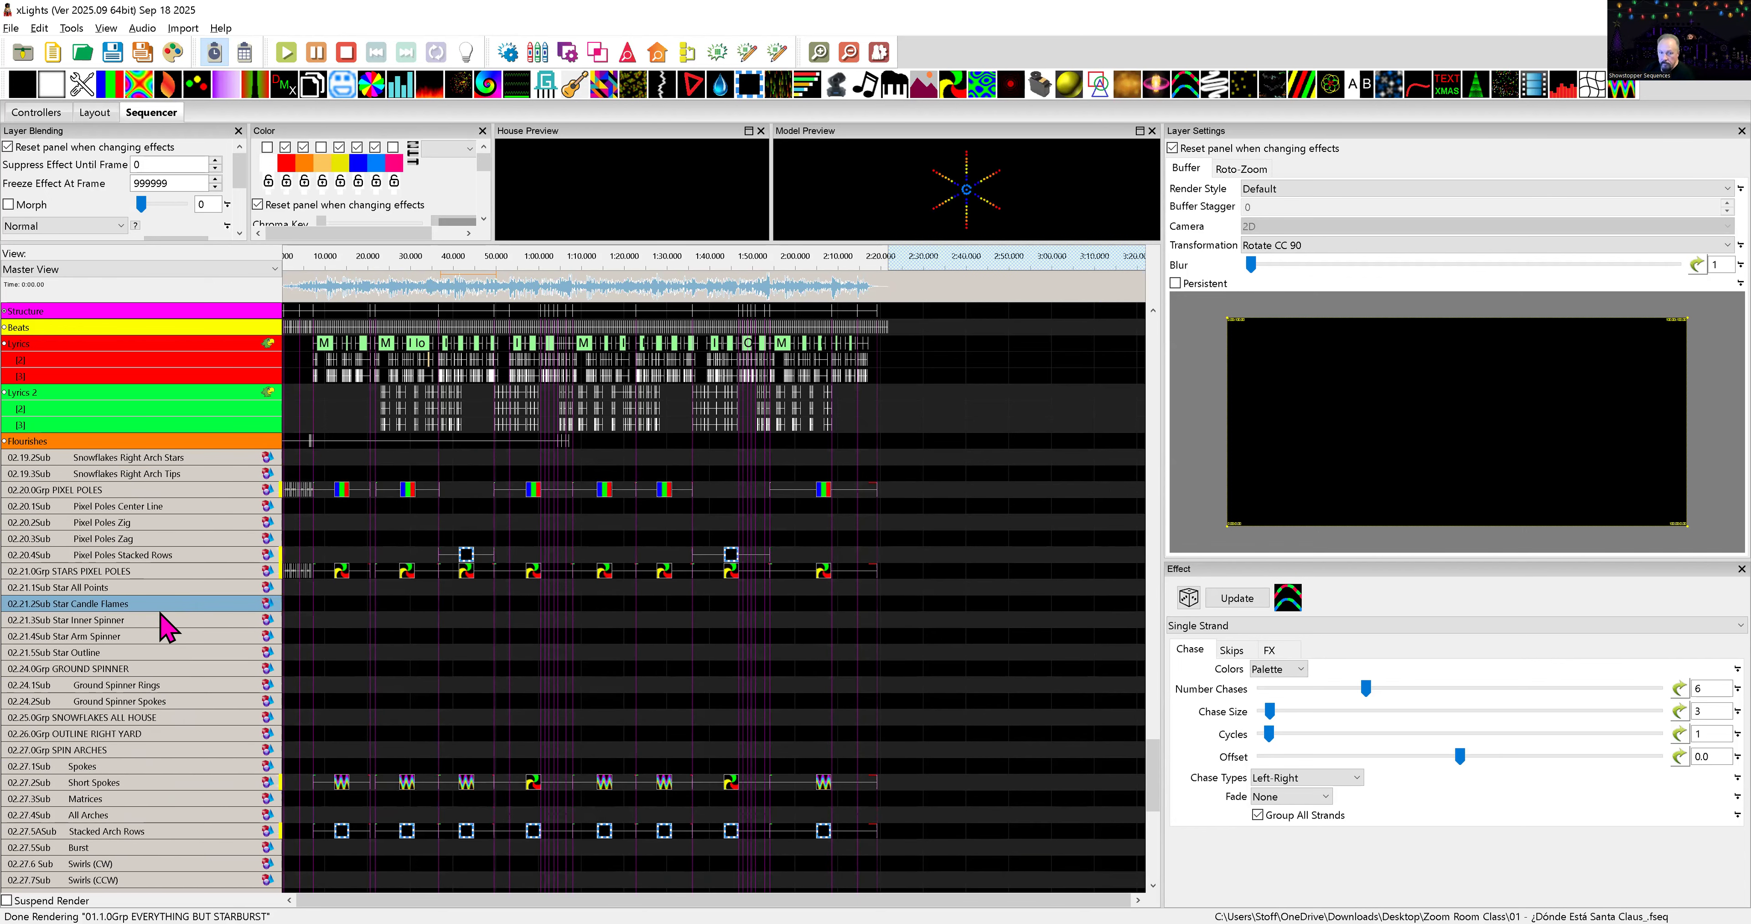
scroll(165, 604, up, 4)
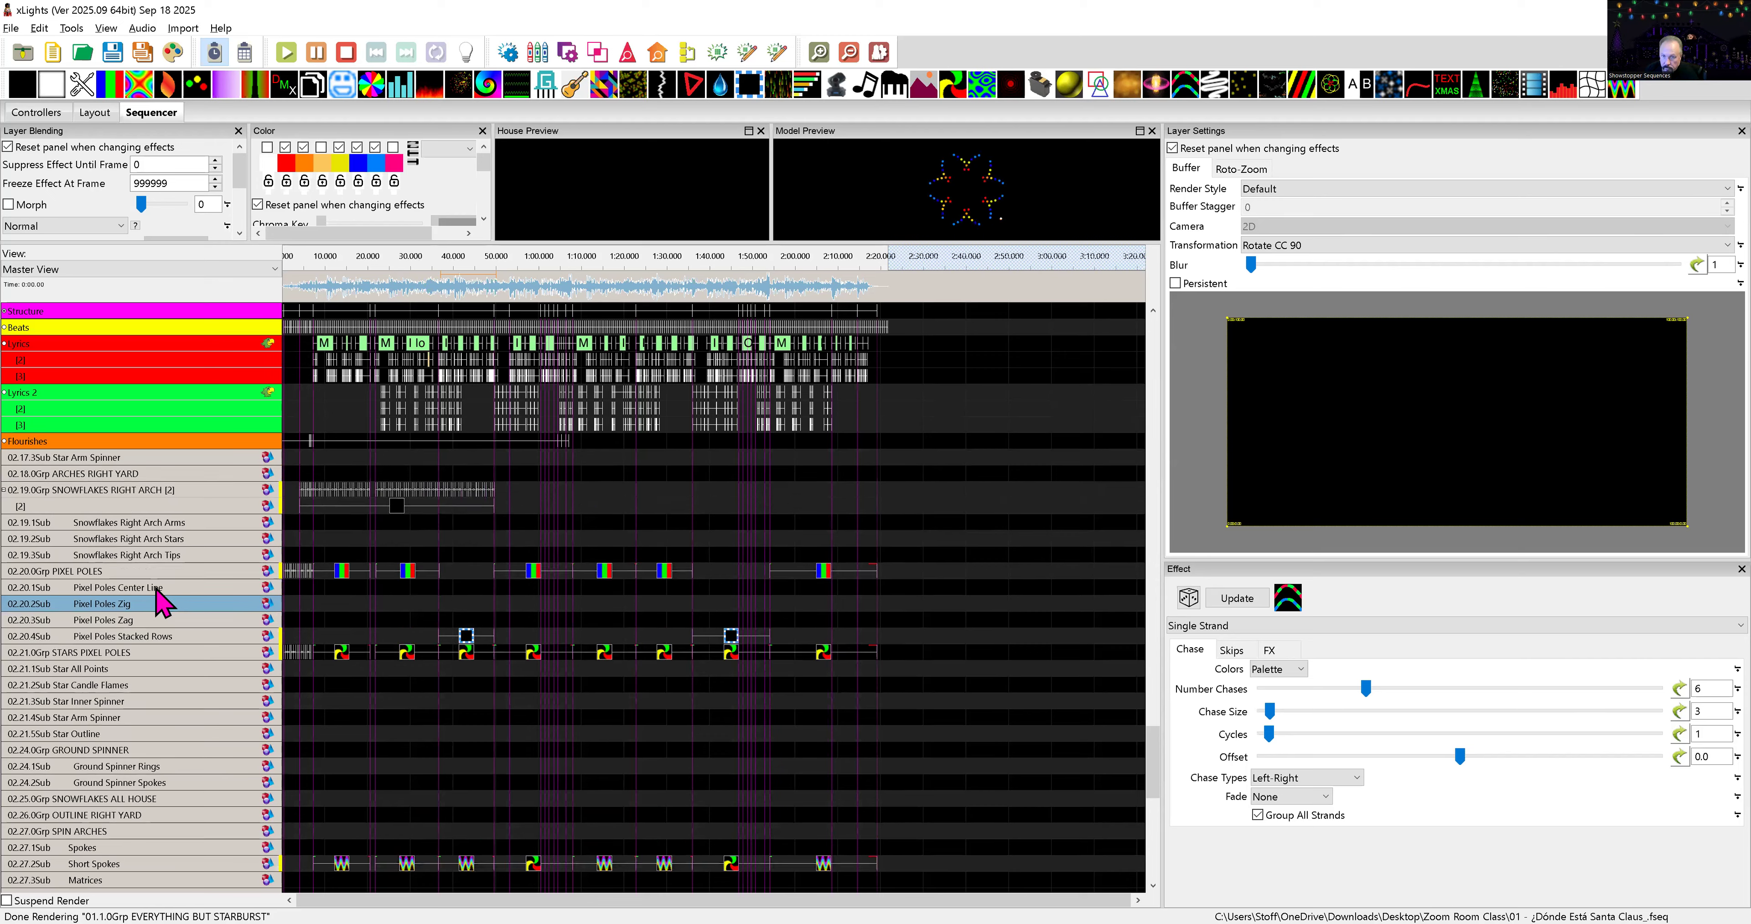
scroll(161, 602, up, 1)
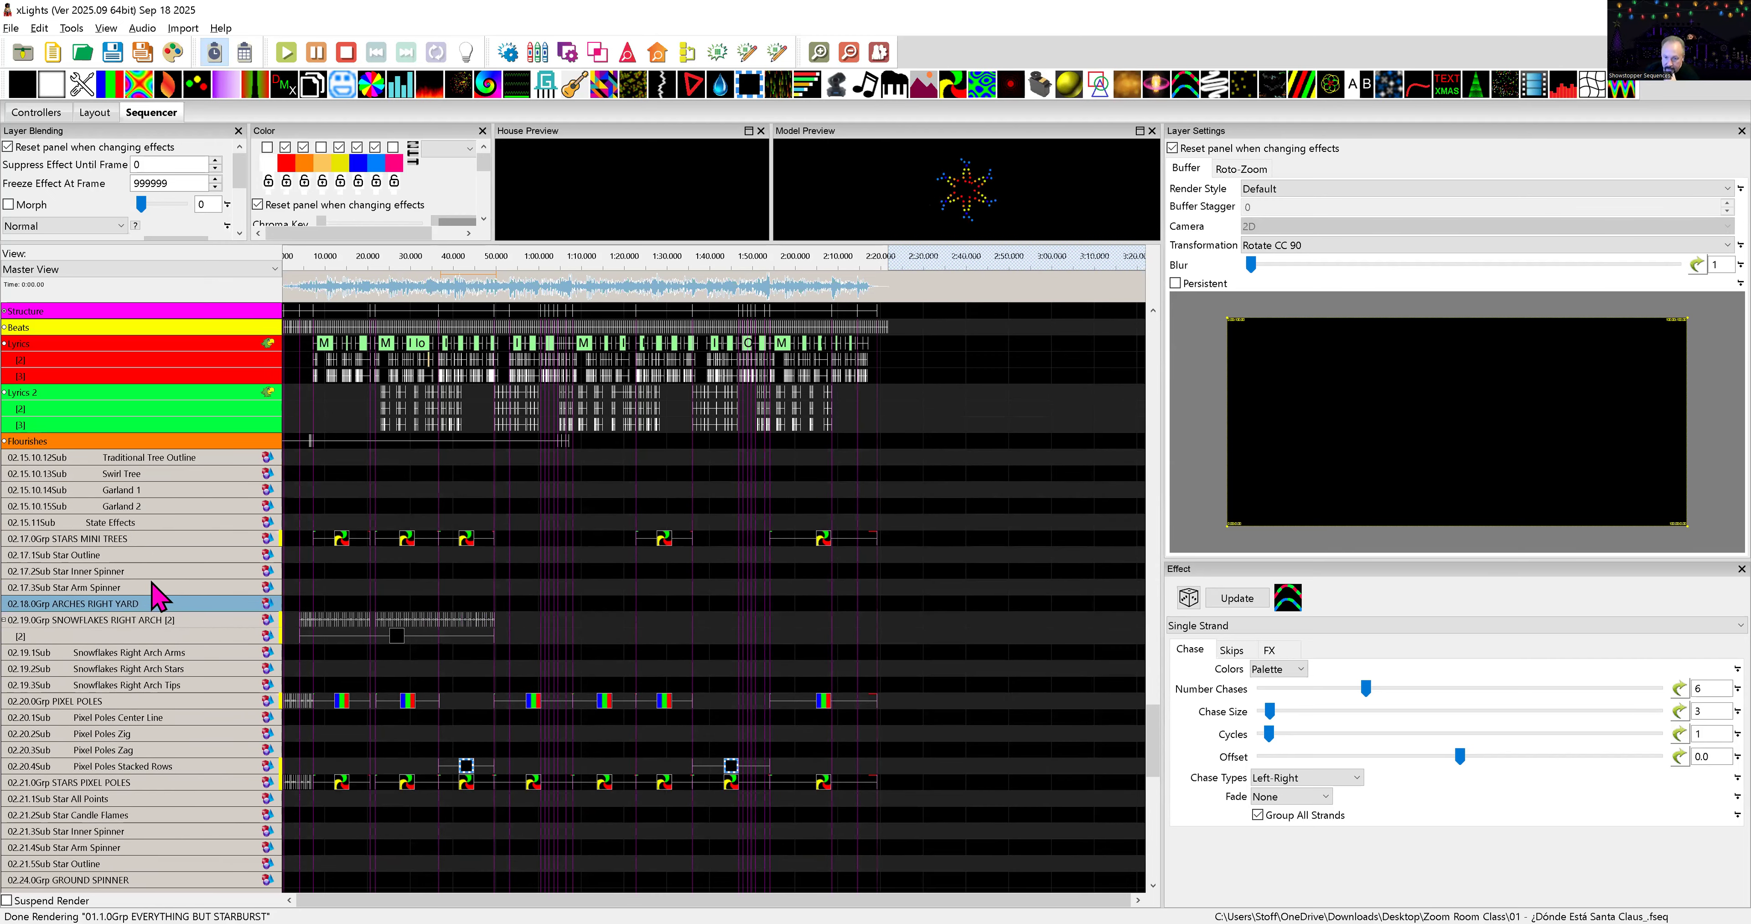
scroll(167, 628, down, 4)
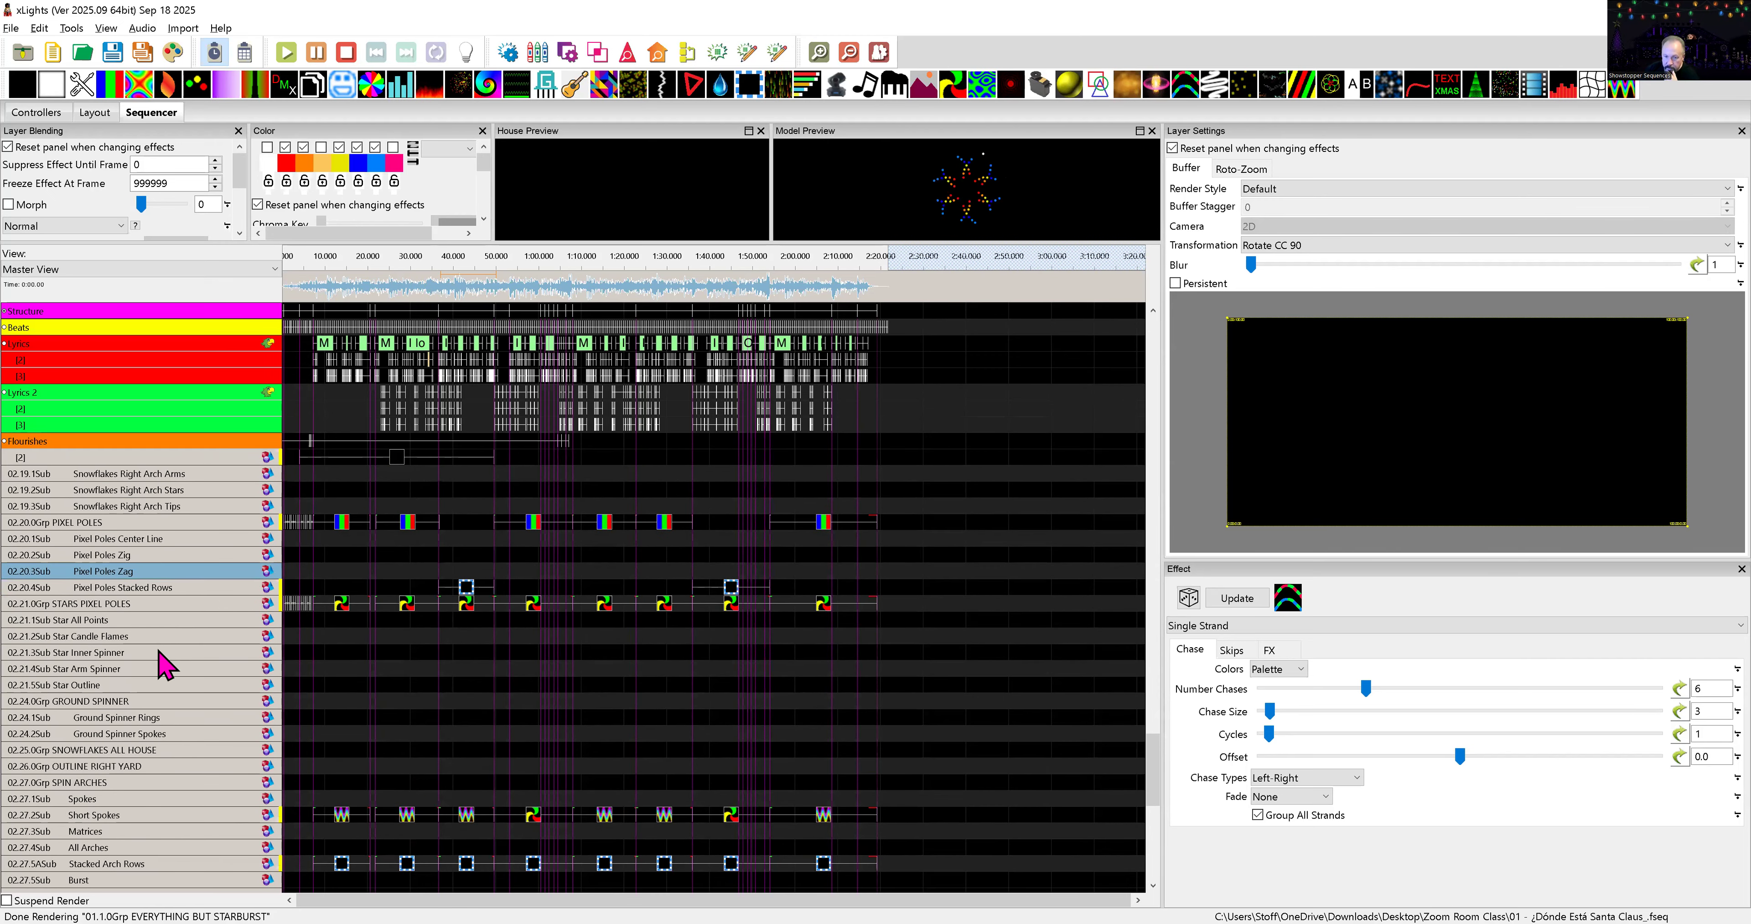
scroll(164, 656, up, 2)
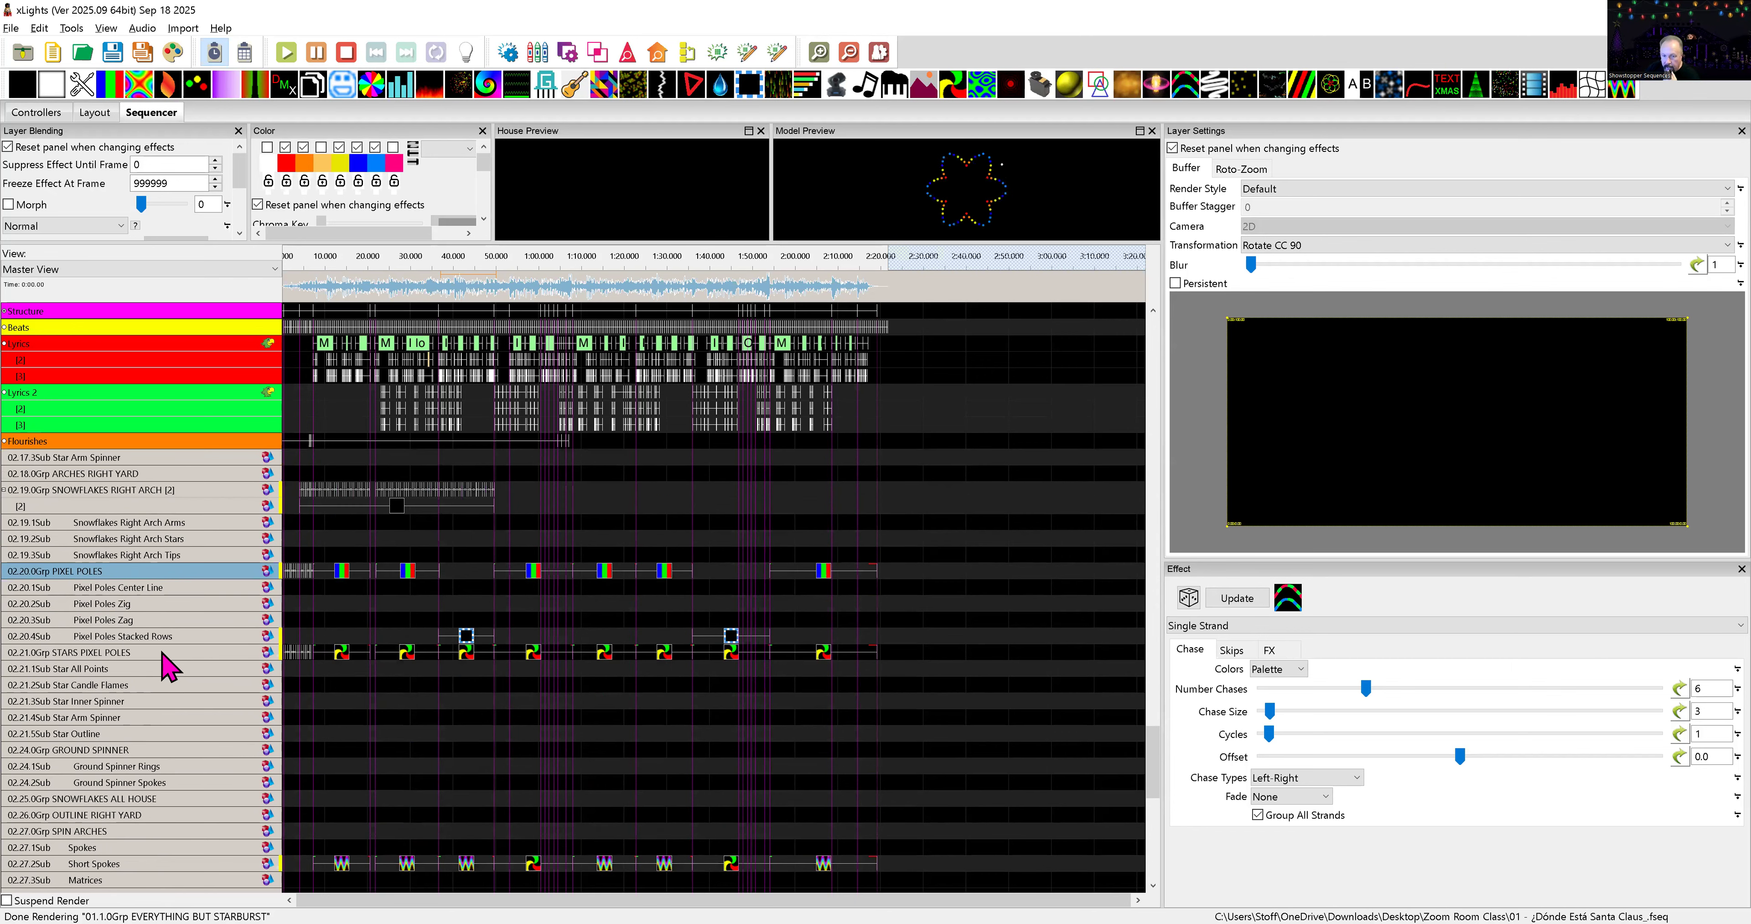
scroll(175, 612, up, 2)
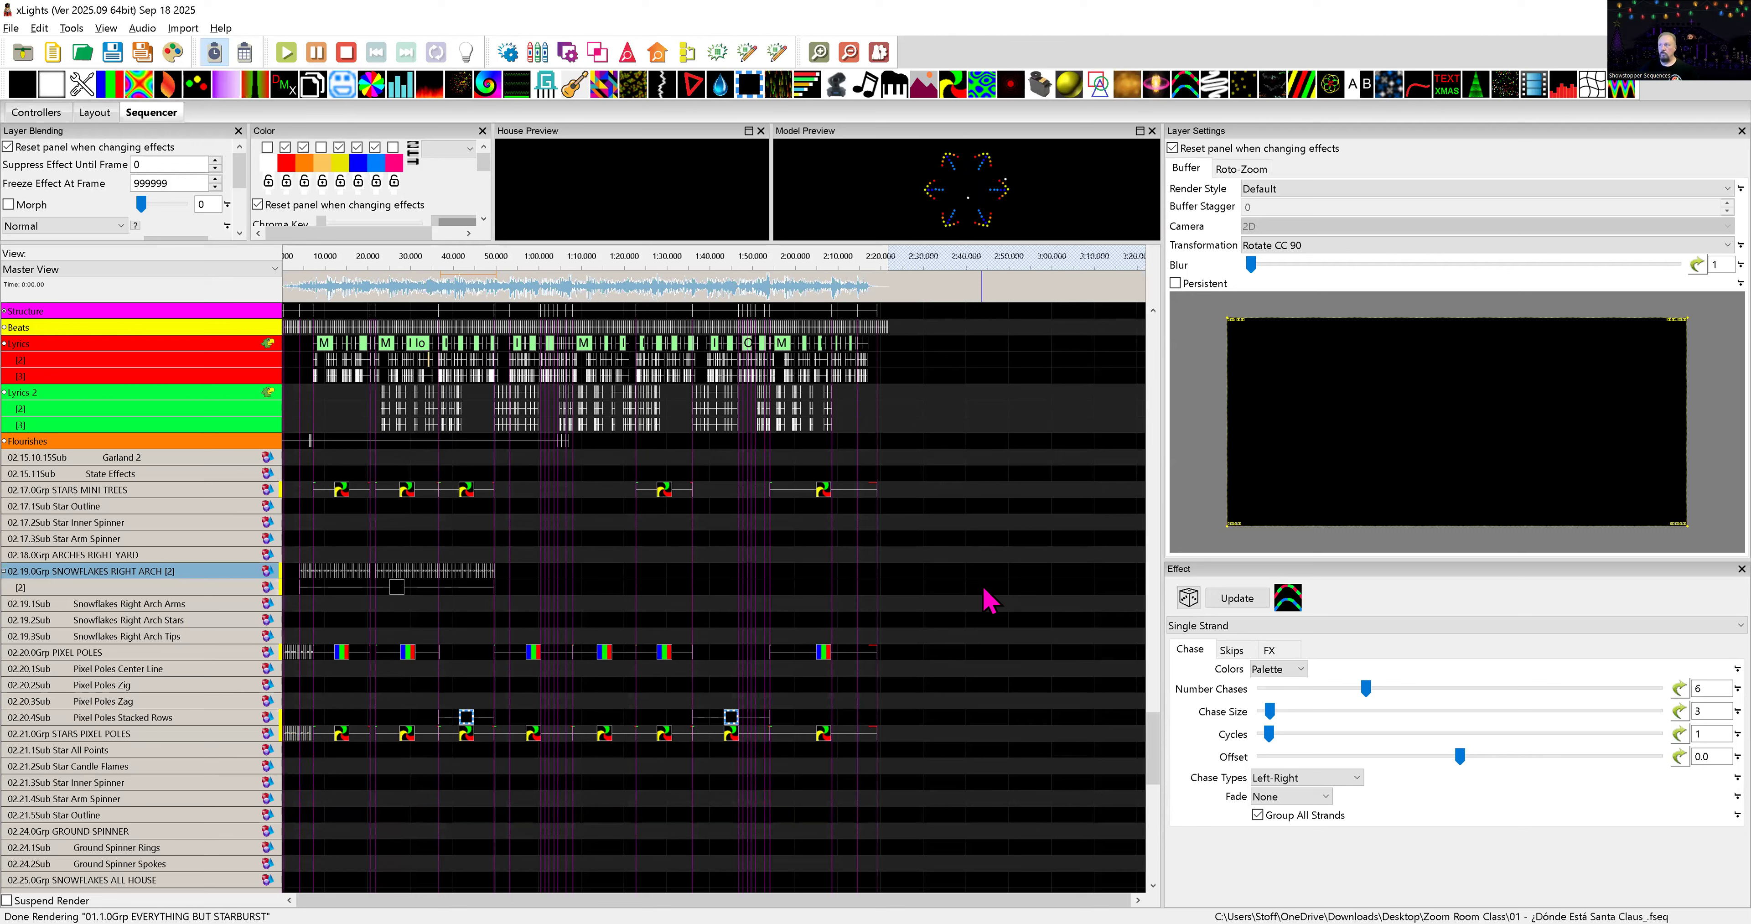
right_click(938, 598)
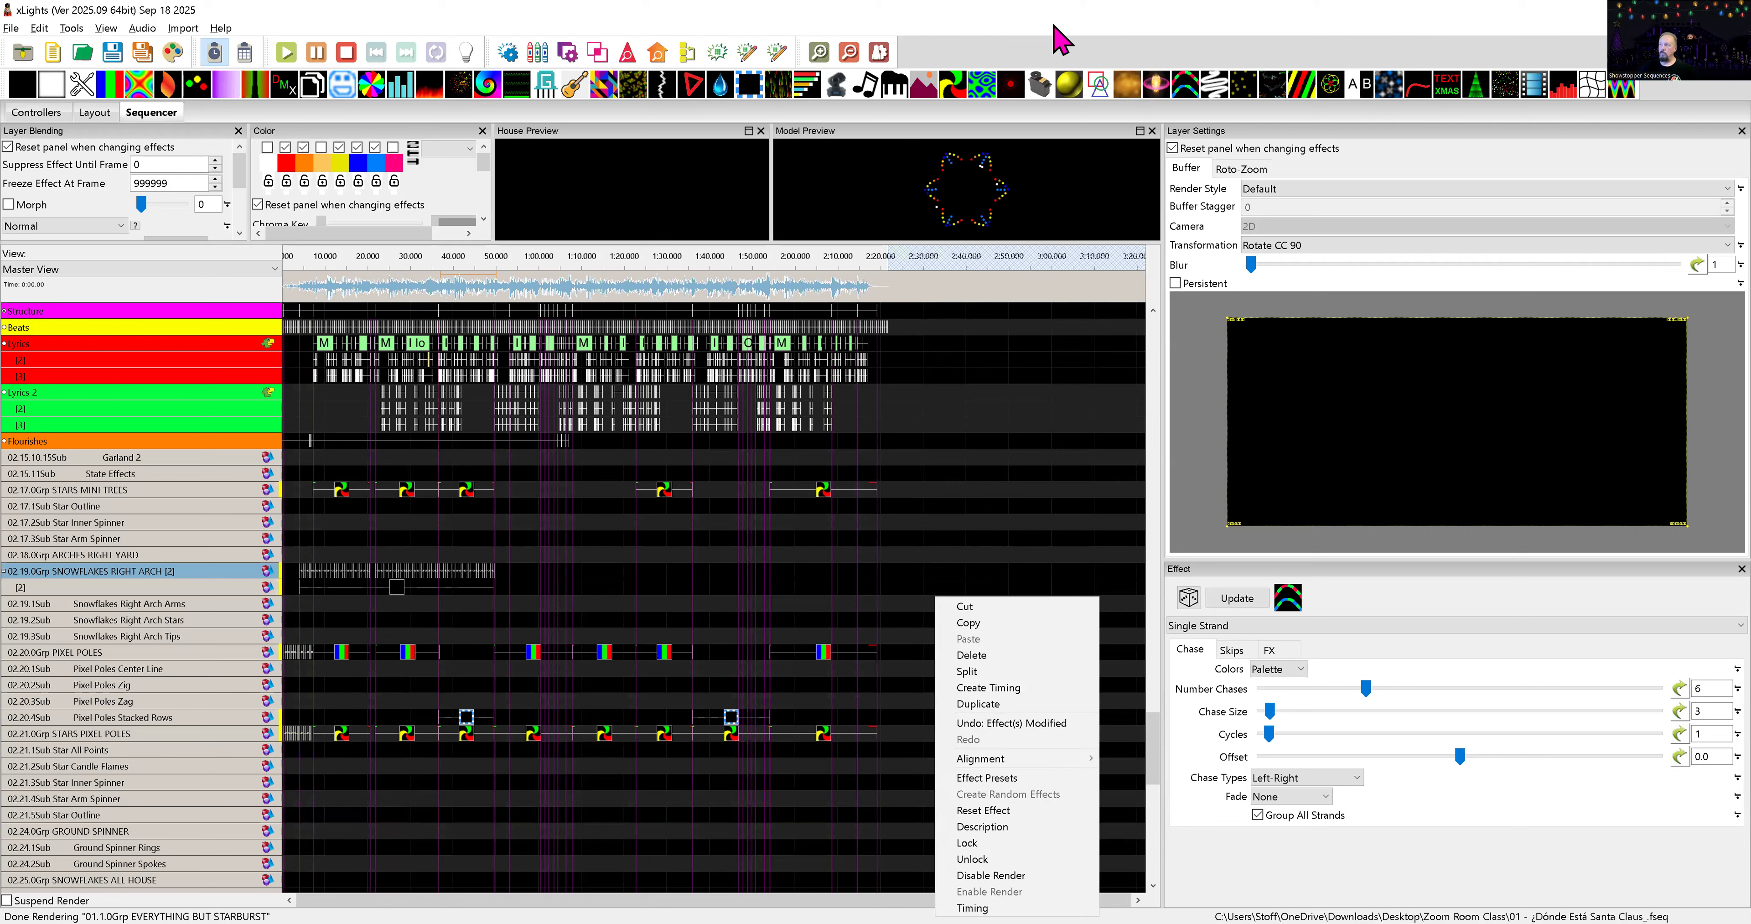